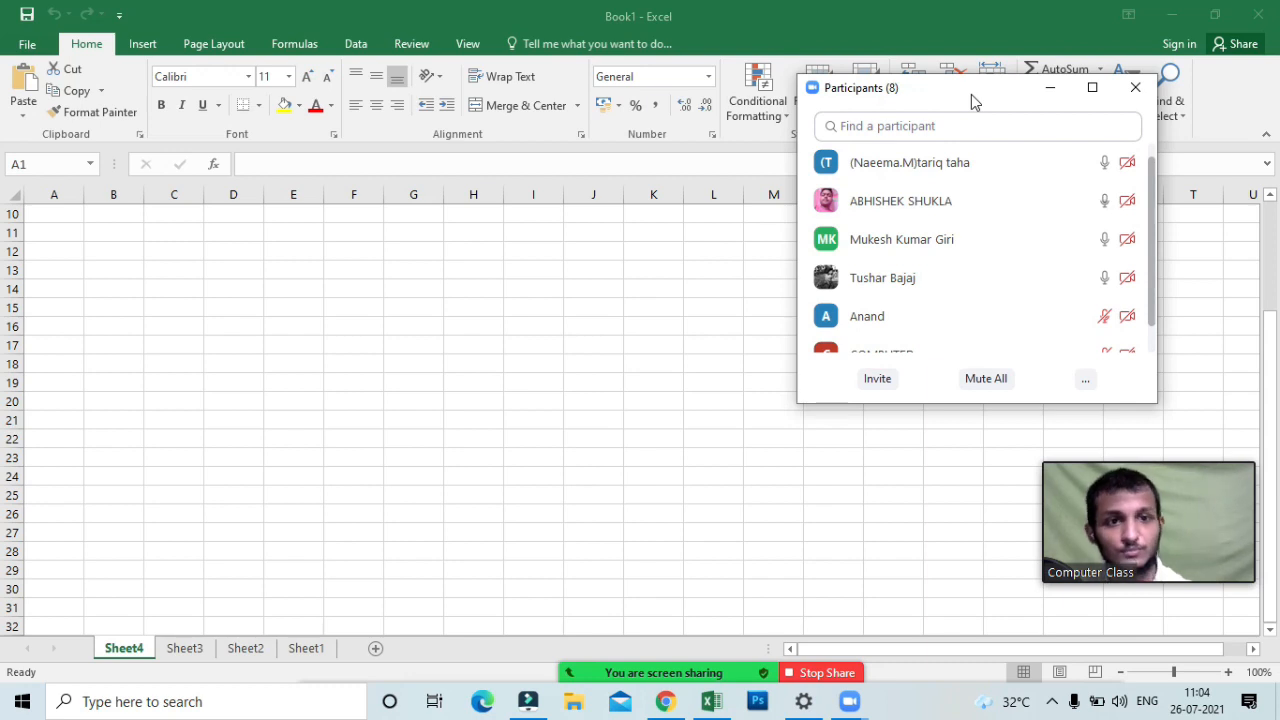
- Mute the participant listed third in the meeting's participant list and minimize the list
{"action": "mouse_move", "coordinate": [969, 237]}
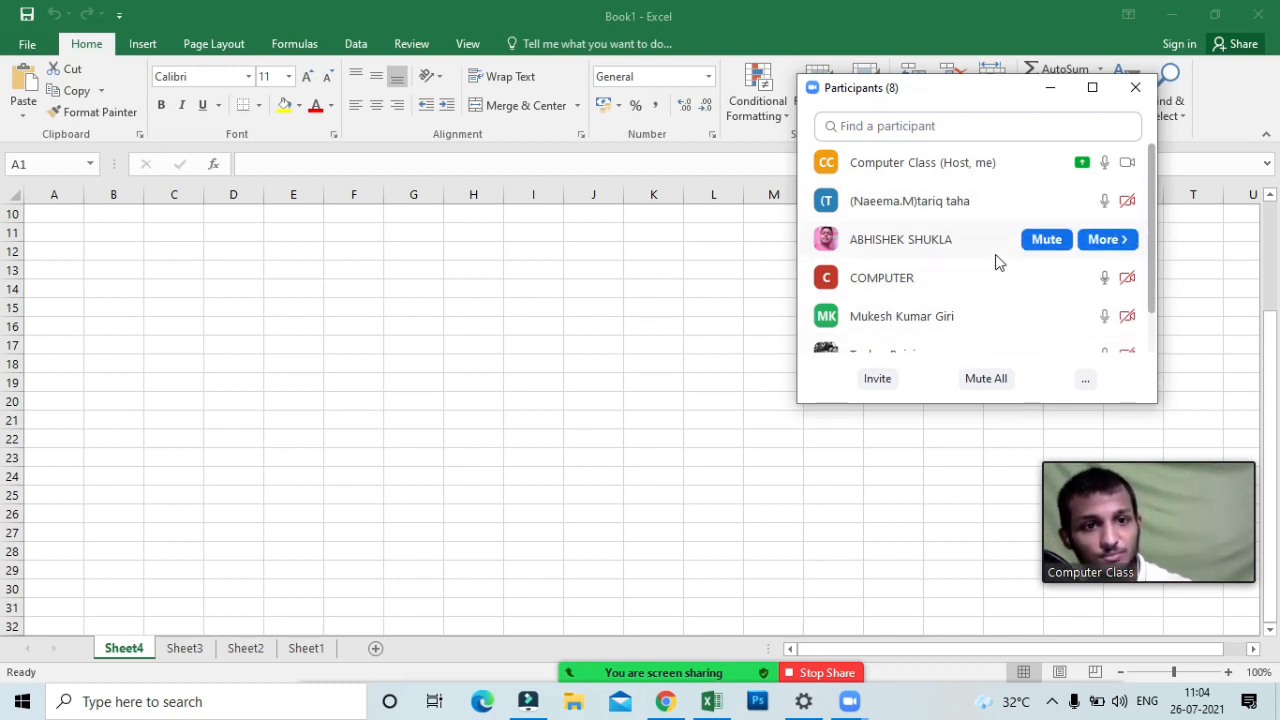
{"action": "left_click", "coordinate": [1048, 239]}
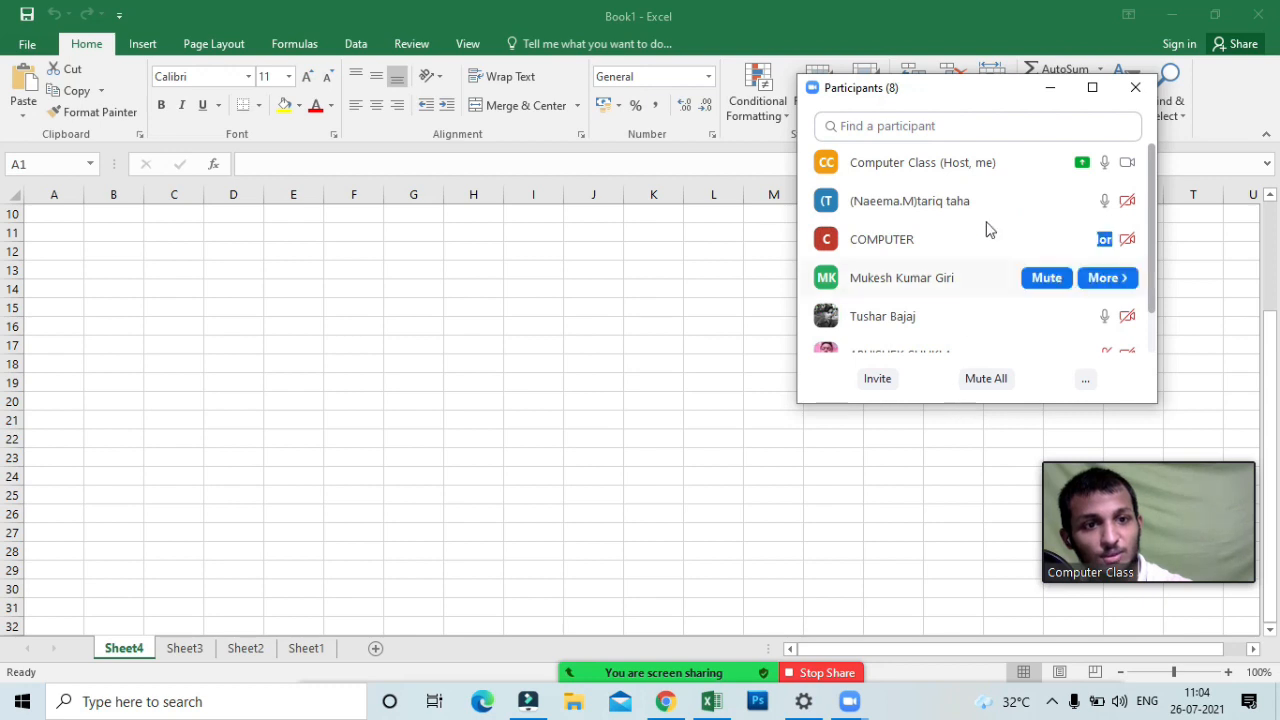
{"action": "left_click", "coordinate": [1050, 88]}
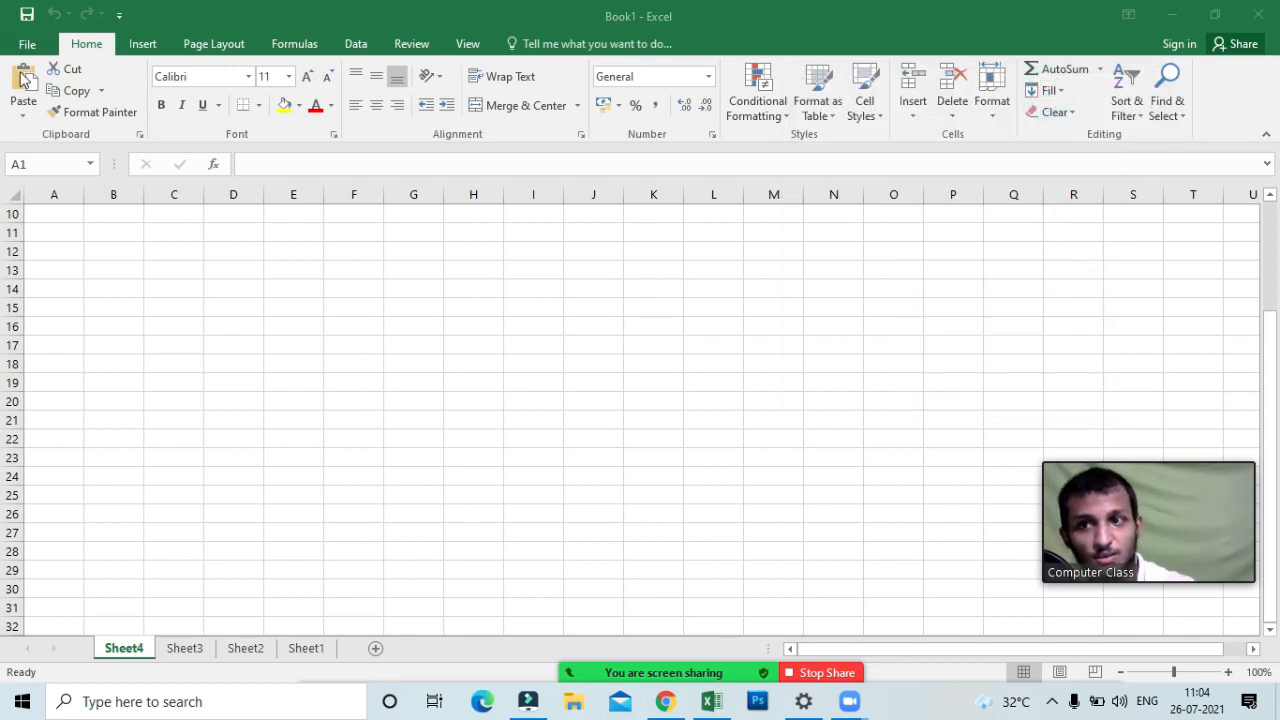
- Open the recent workbook "match score 3" from the Downloads folder
{"action": "left_click", "coordinate": [27, 47]}
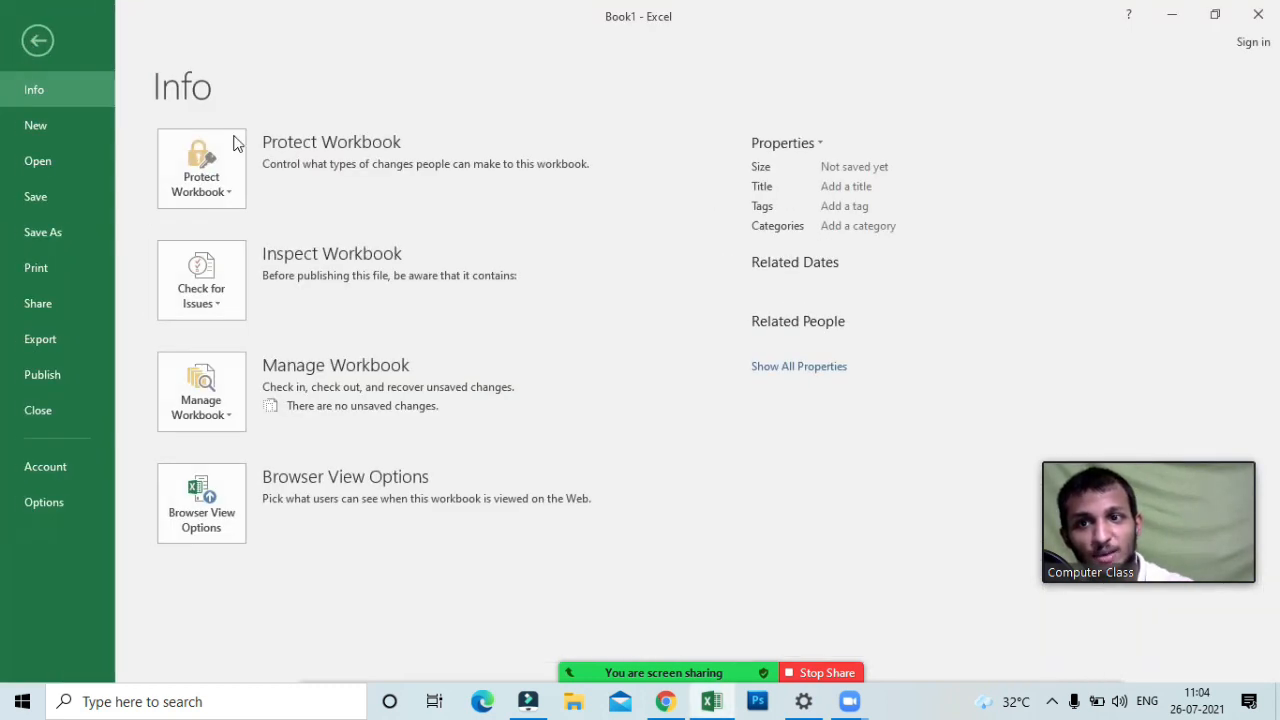
{"action": "left_click", "coordinate": [40, 127]}
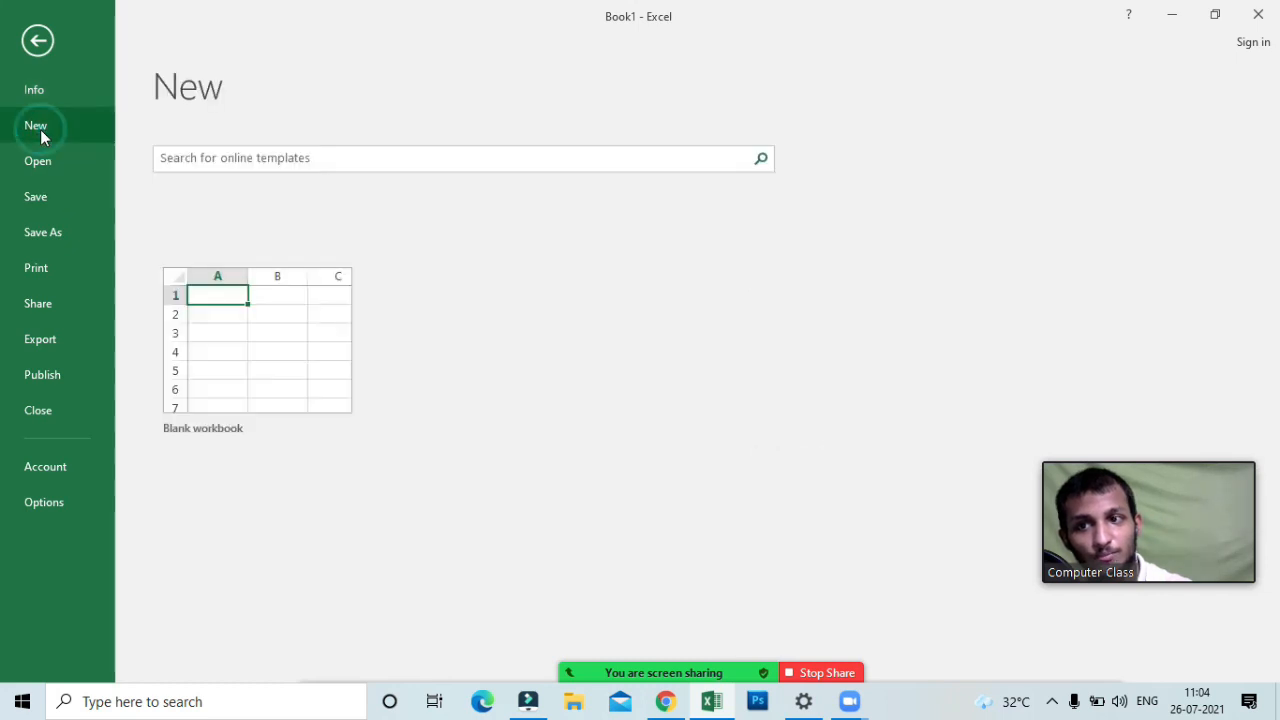
{"action": "left_click", "coordinate": [44, 163]}
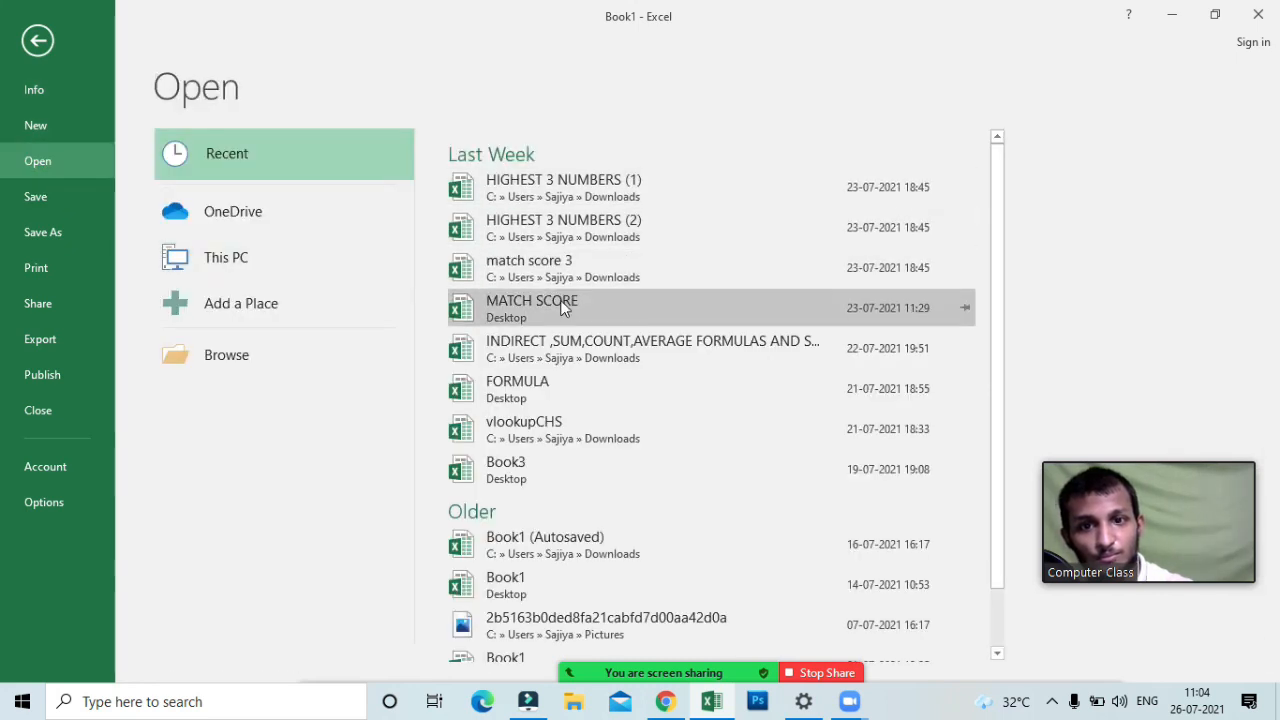
{"action": "left_click", "coordinate": [527, 268]}
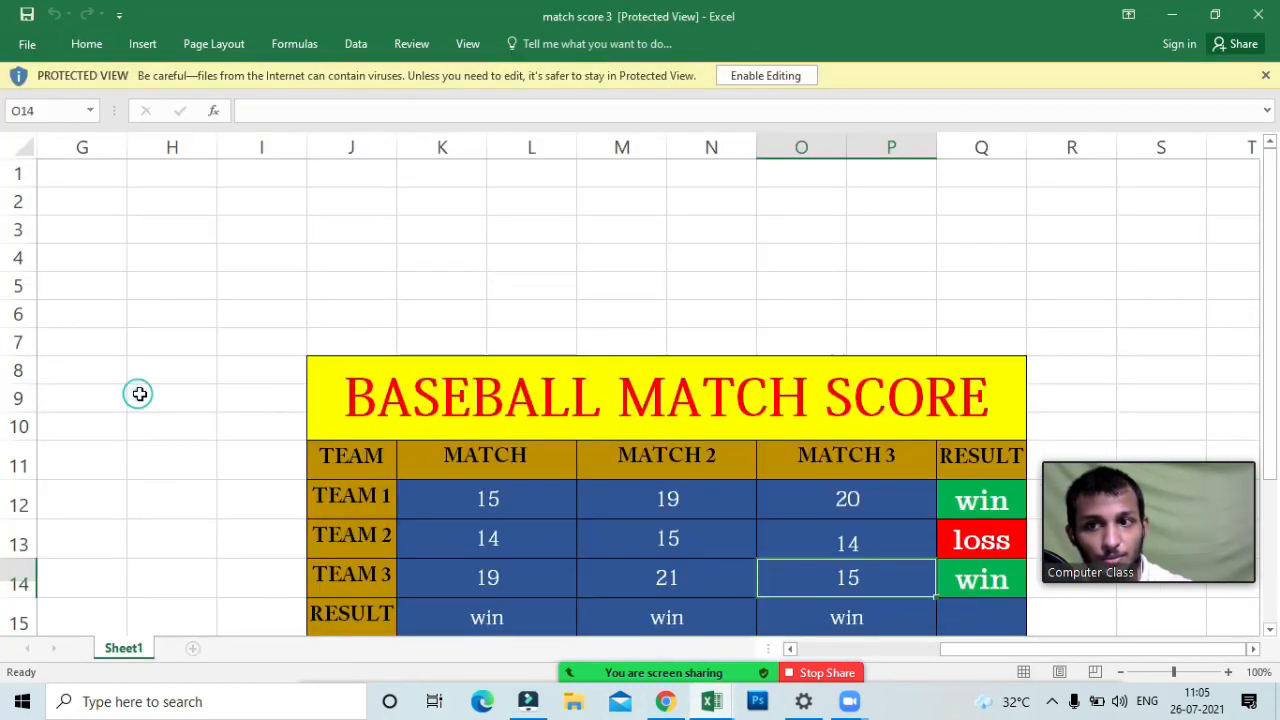
- Look over the BASEBALL MATCH SCORE table and enable editing for the protected workbook
{"action": "left_click", "coordinate": [139, 394]}
{"action": "scroll", "coordinate": [590, 394], "scroll_direction": "down", "scroll_amount": 4}
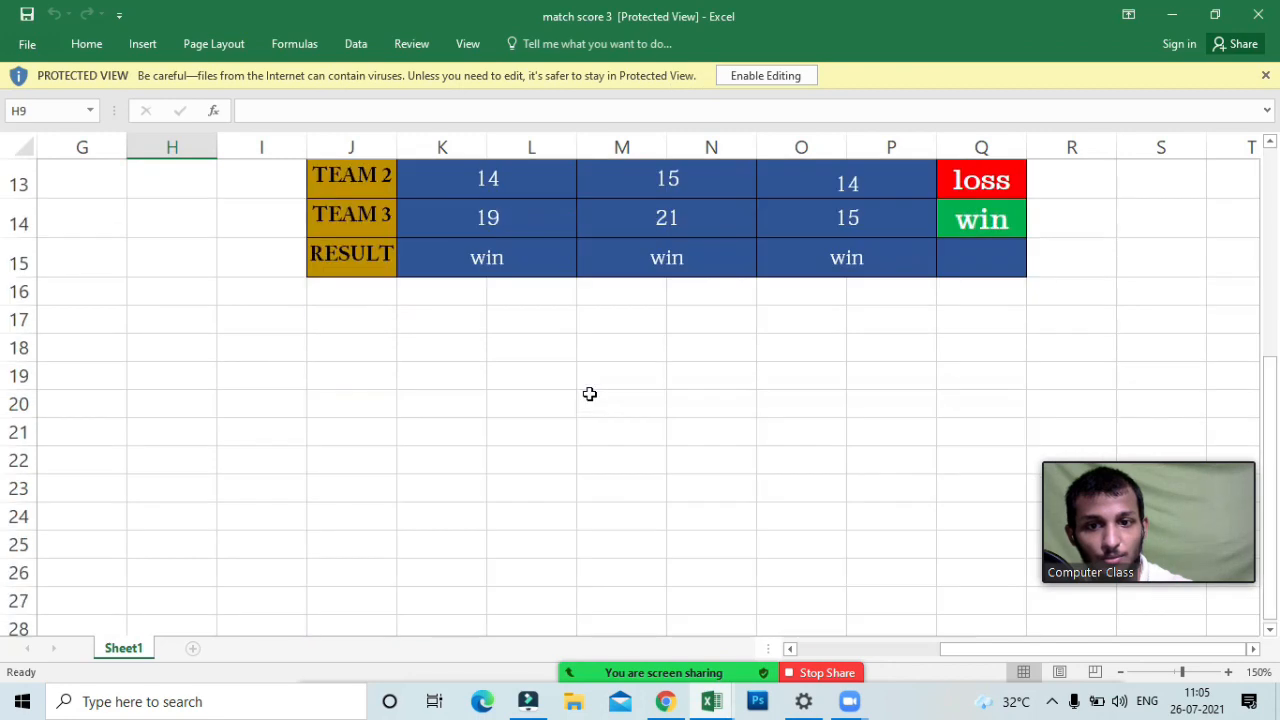
{"action": "scroll", "coordinate": [590, 394], "scroll_direction": "up", "scroll_amount": 1}
{"action": "scroll", "coordinate": [590, 394], "scroll_direction": "up", "scroll_amount": 1}
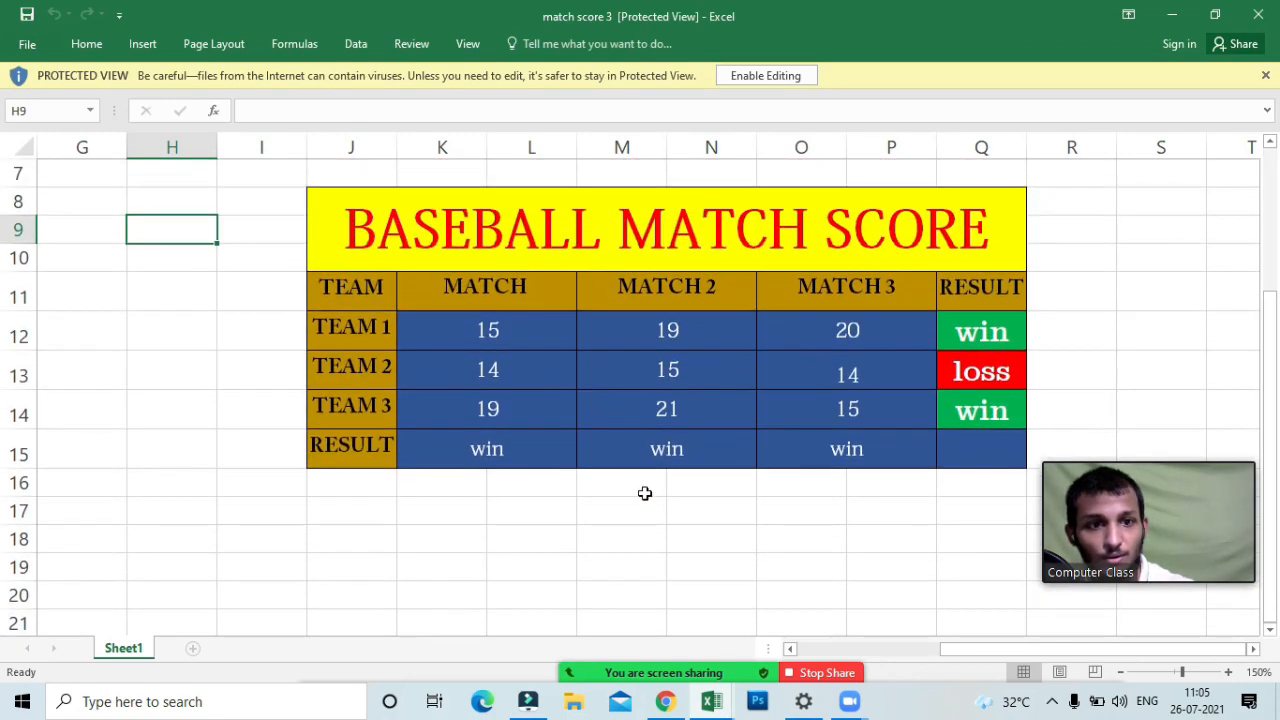
{"action": "left_click", "coordinate": [850, 447]}
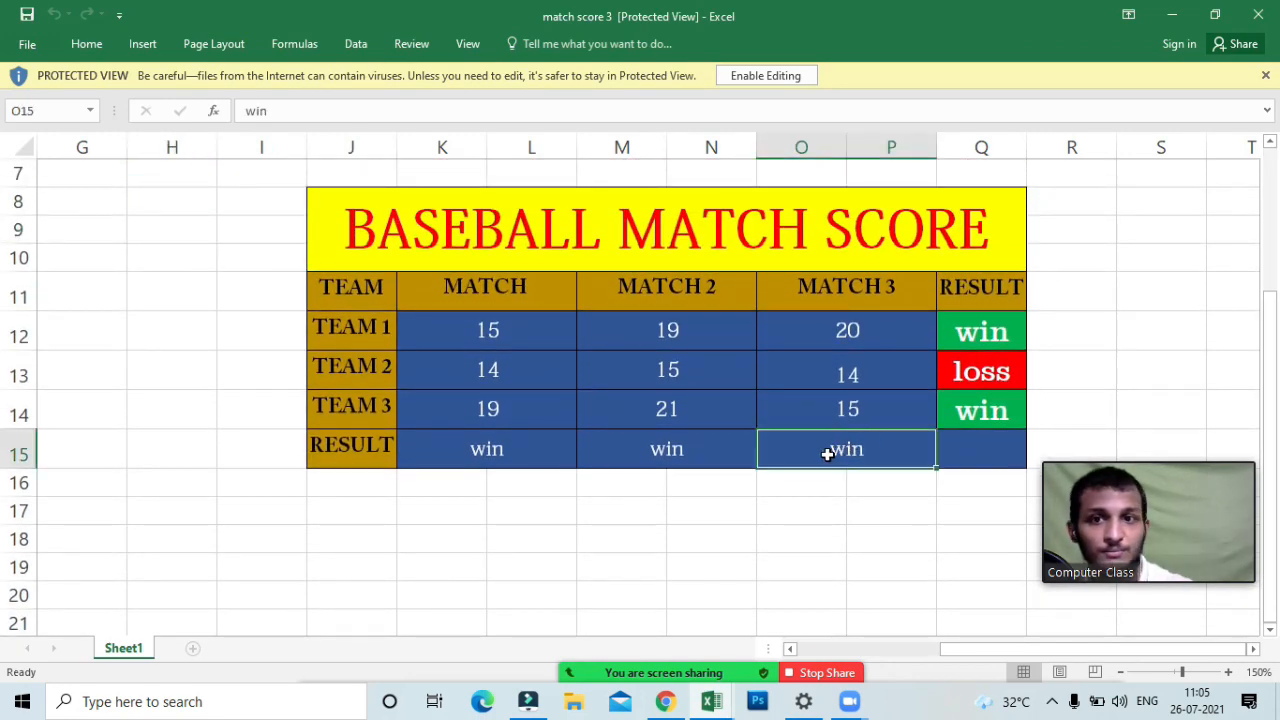
{"action": "left_click", "coordinate": [743, 77]}
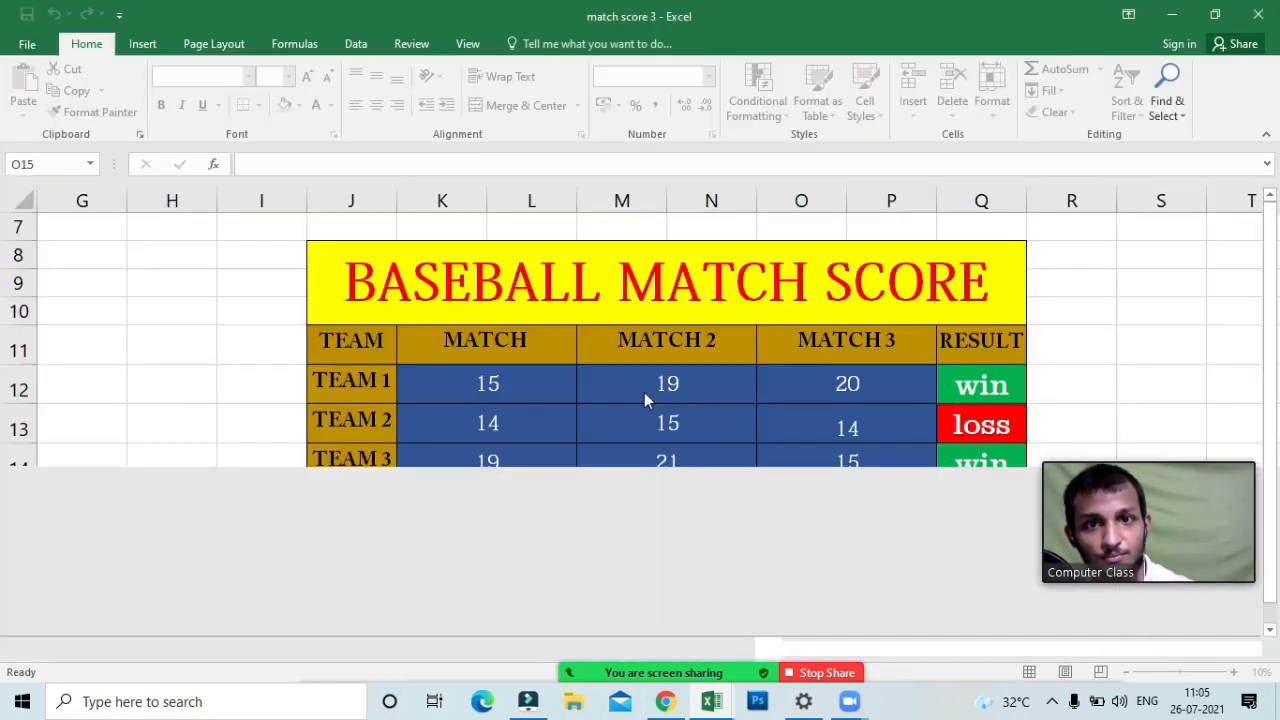
- Clear the "win" entries under all three matches in the table's bottom RESULT row
{"action": "left_click", "coordinate": [484, 512]}
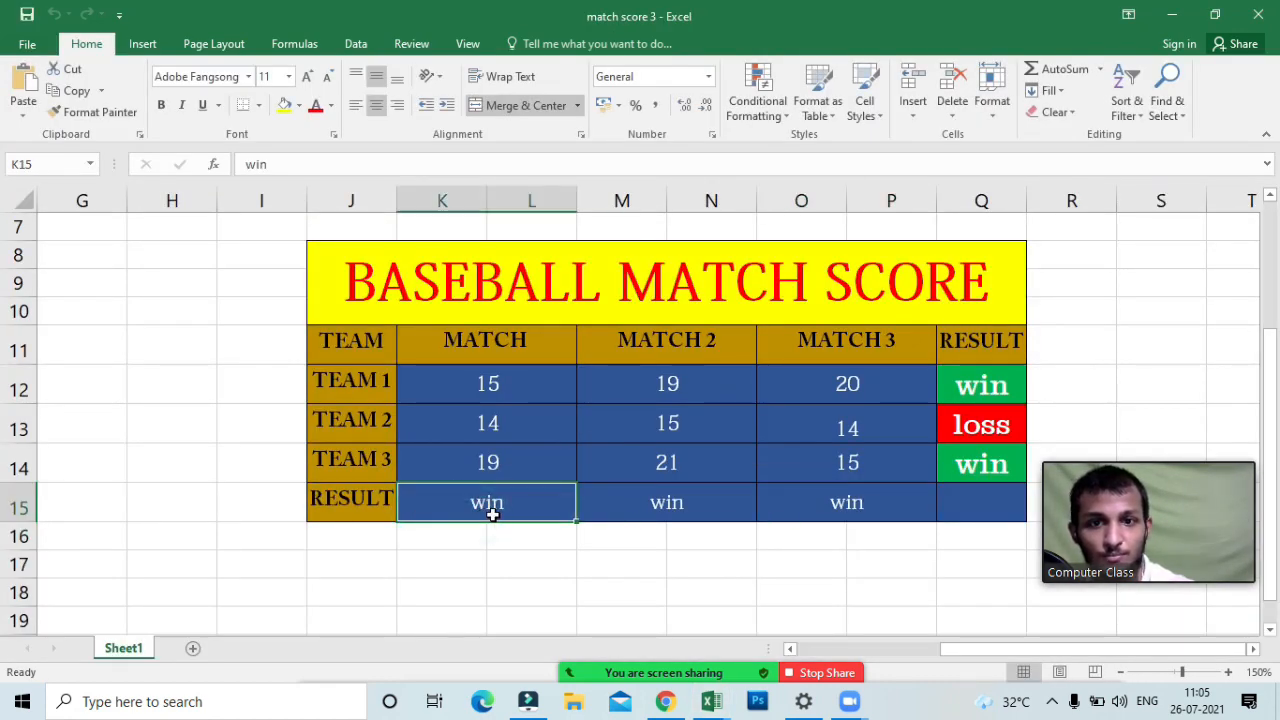
{"action": "left_click", "coordinate": [655, 502]}
{"action": "left_click_drag", "start_coordinate": [914, 494], "coordinate": [482, 527]}
{"action": "key", "text": "Delete"}
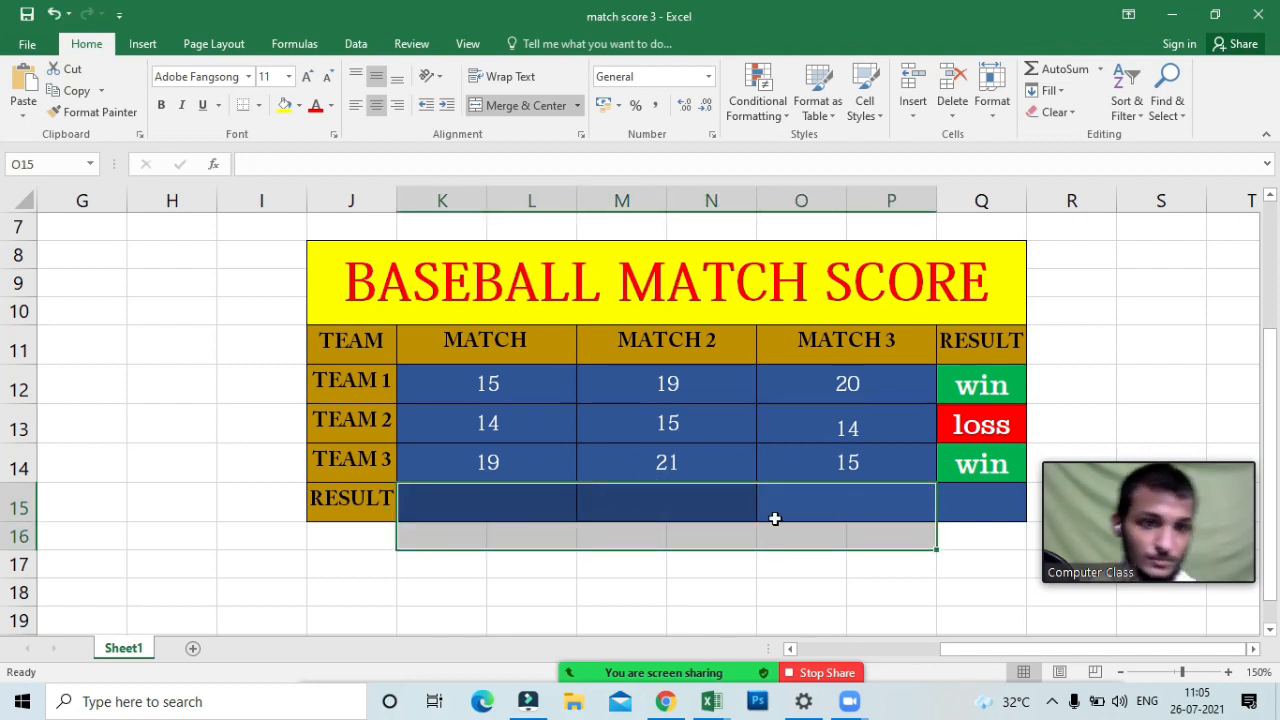
{"action": "left_click", "coordinate": [772, 515]}
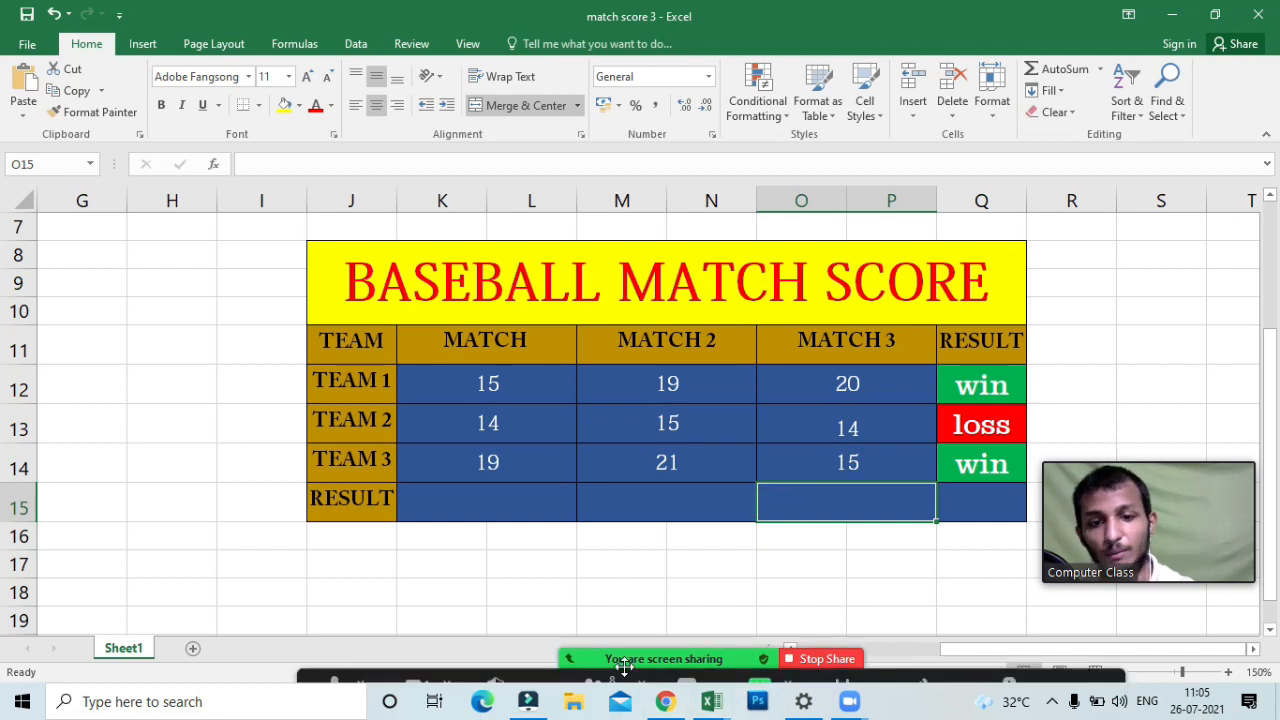
- Examine the meeting's participant list for attendance and microphone status, then minimize it
{"action": "left_click", "coordinate": [590, 660]}
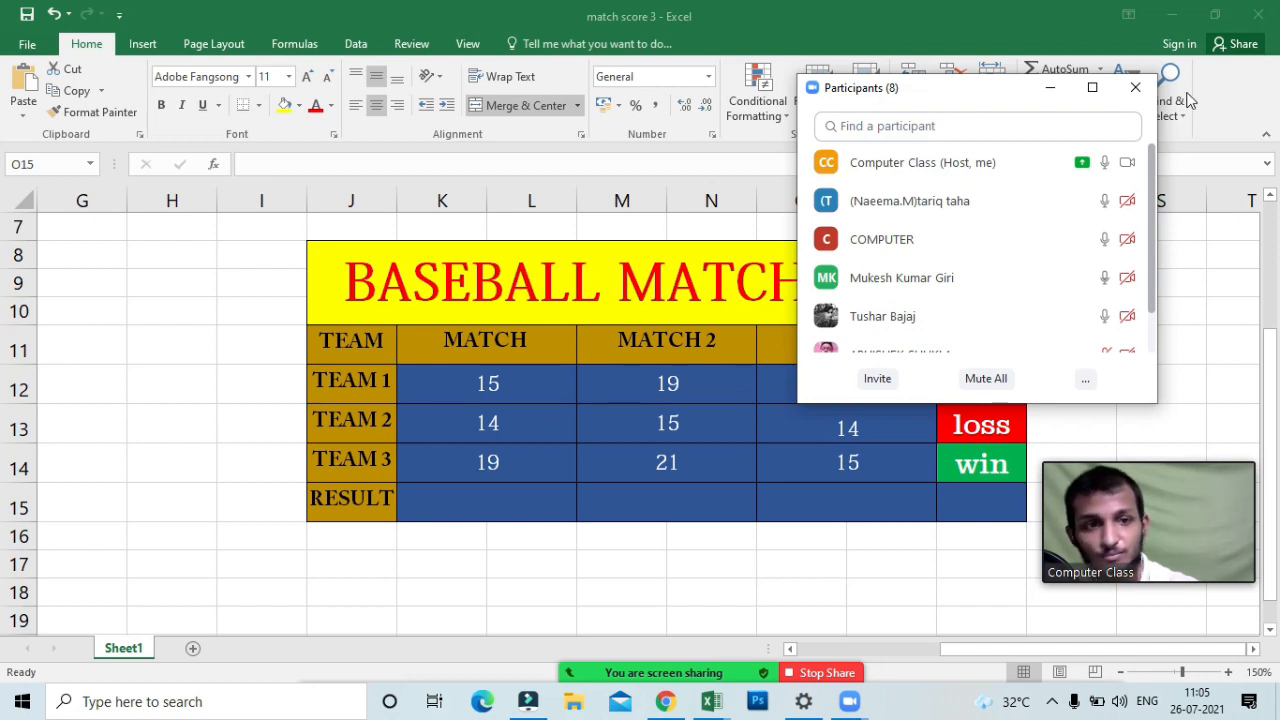
{"action": "left_click", "coordinate": [1050, 88]}
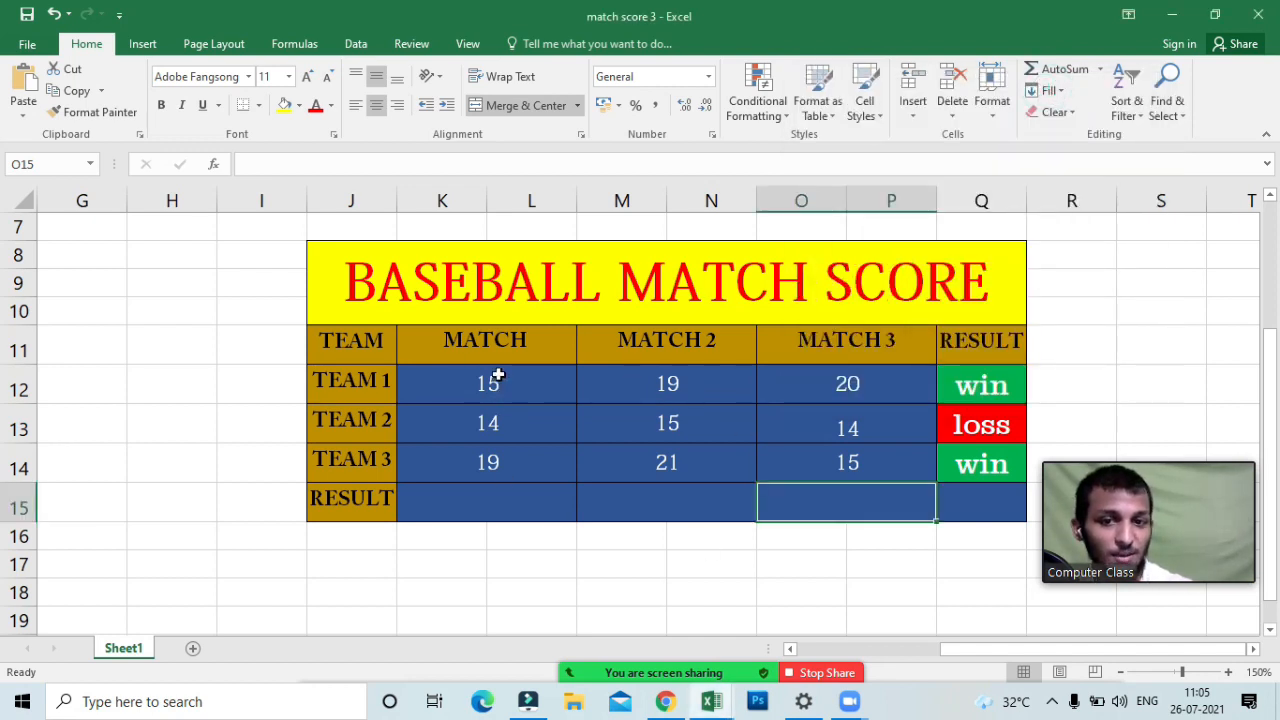
{"action": "left_click_drag", "start_coordinate": [498, 386], "coordinate": [495, 463]}
{"action": "left_click", "coordinate": [717, 561]}
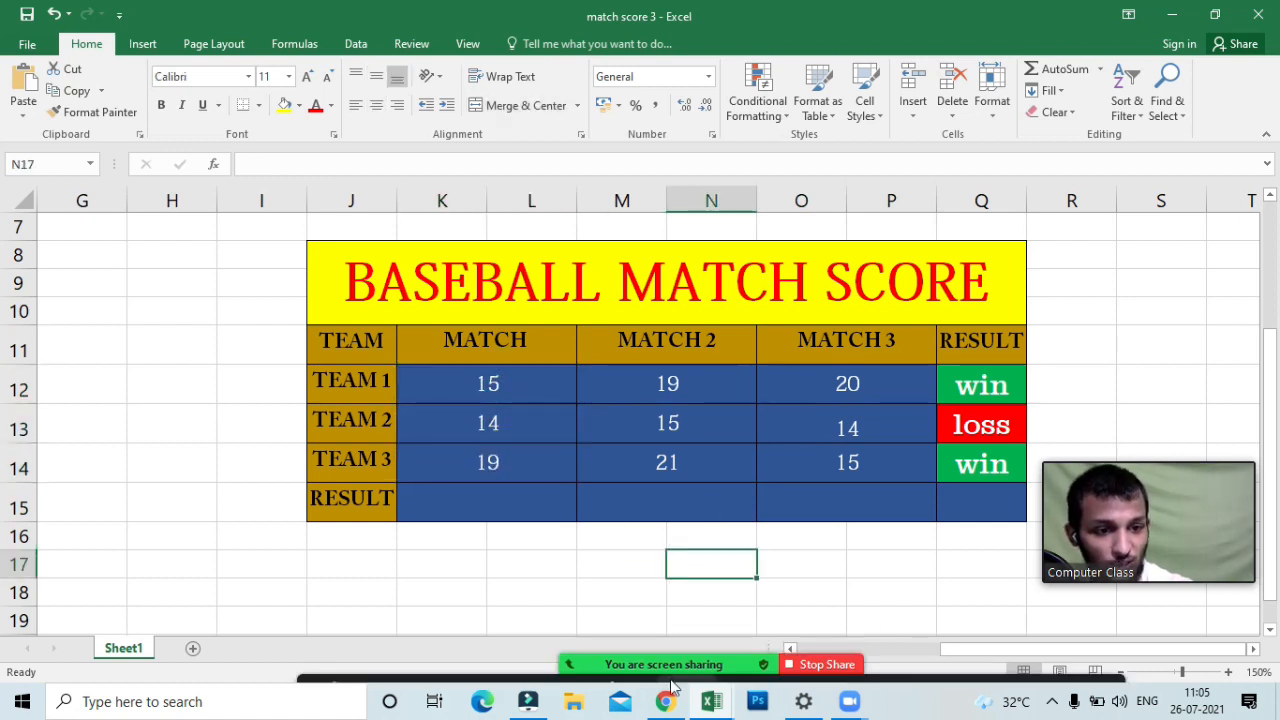
{"action": "left_click", "coordinate": [590, 655]}
{"action": "scroll", "coordinate": [938, 232], "scroll_direction": "down", "scroll_amount": 2}
{"action": "scroll", "coordinate": [938, 232], "scroll_direction": "up", "scroll_amount": 2}
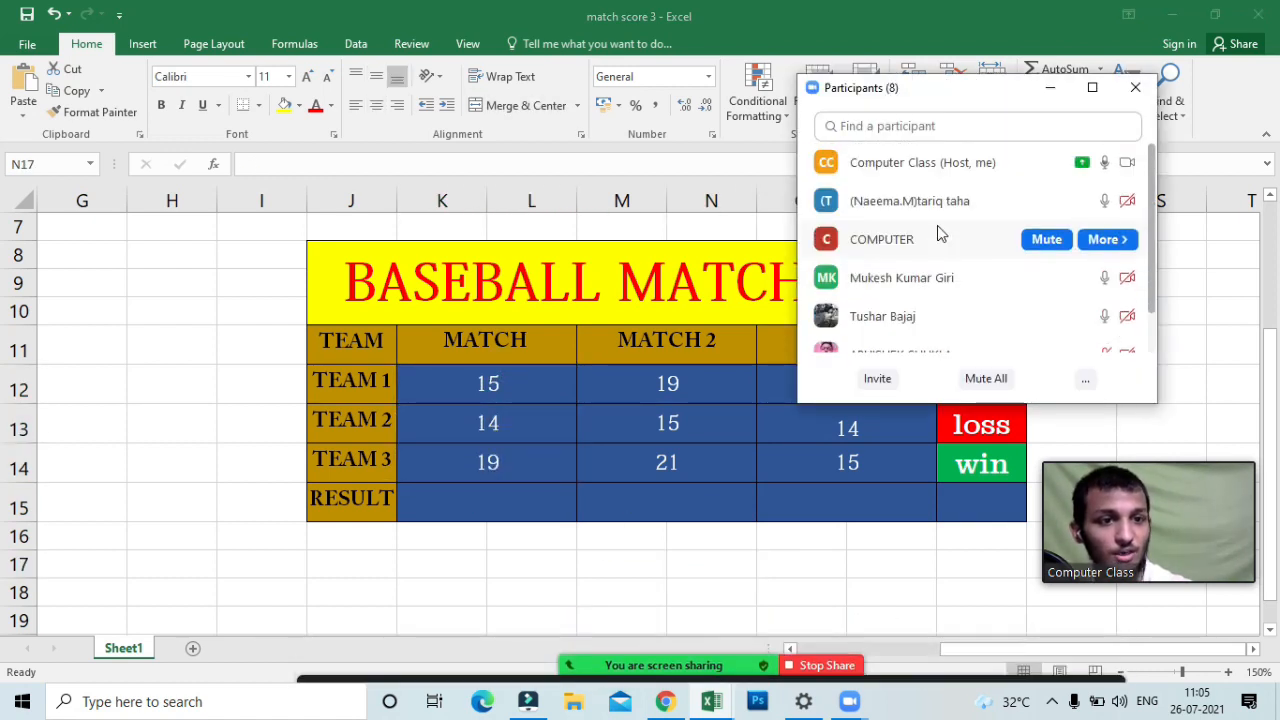
{"action": "scroll", "coordinate": [937, 229], "scroll_direction": "down", "scroll_amount": 2}
{"action": "scroll", "coordinate": [937, 229], "scroll_direction": "up", "scroll_amount": 1}
{"action": "scroll", "coordinate": [937, 229], "scroll_direction": "down", "scroll_amount": 1}
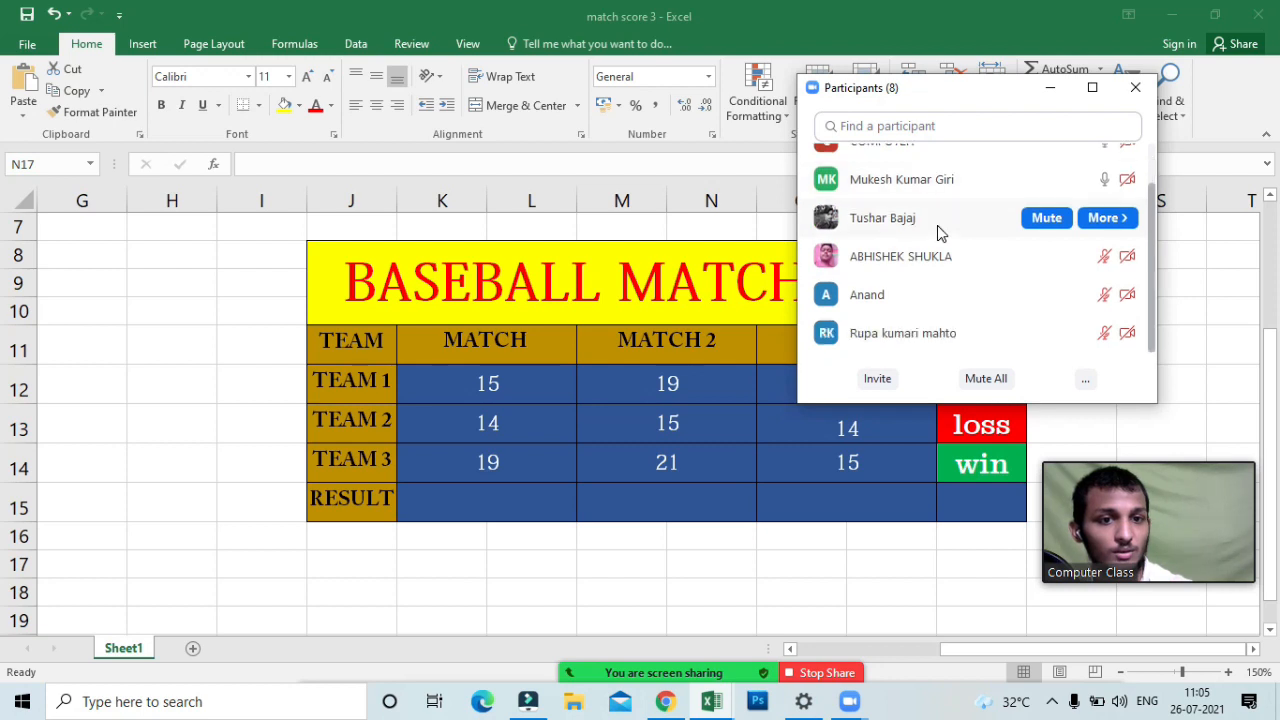
{"action": "scroll", "coordinate": [937, 225], "scroll_direction": "up", "scroll_amount": 3}
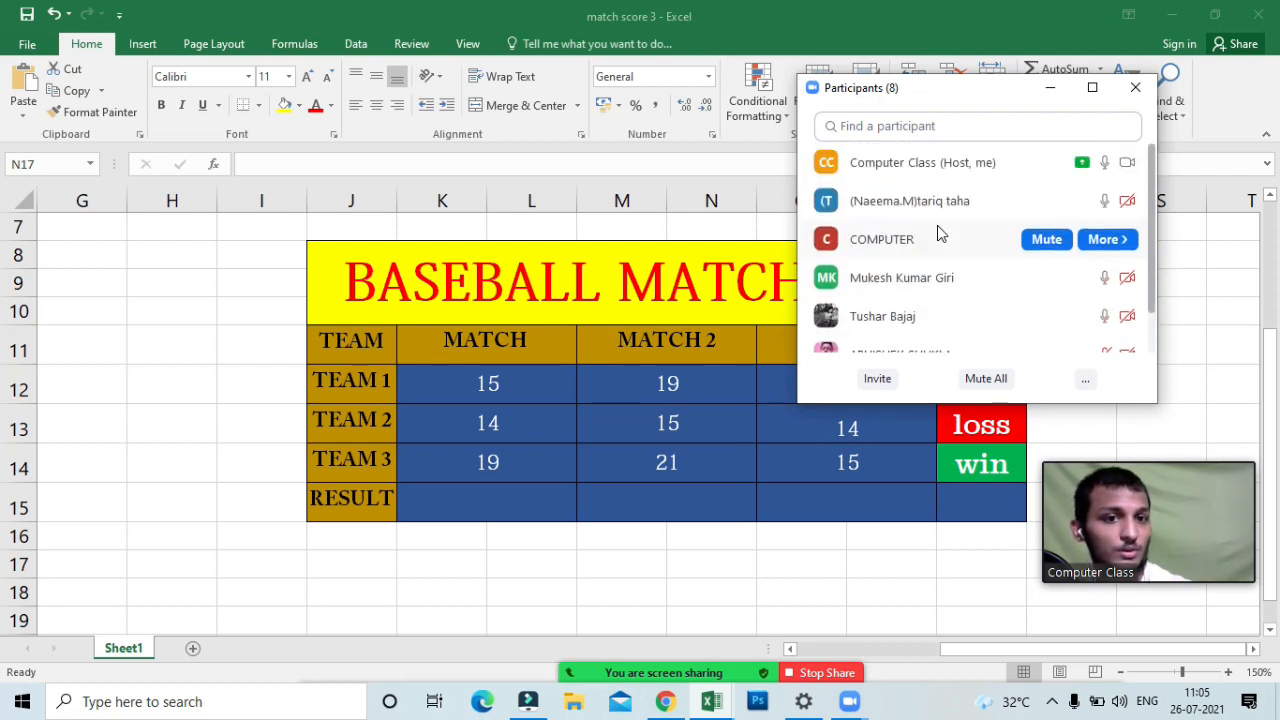
{"action": "left_click", "coordinate": [1050, 87]}
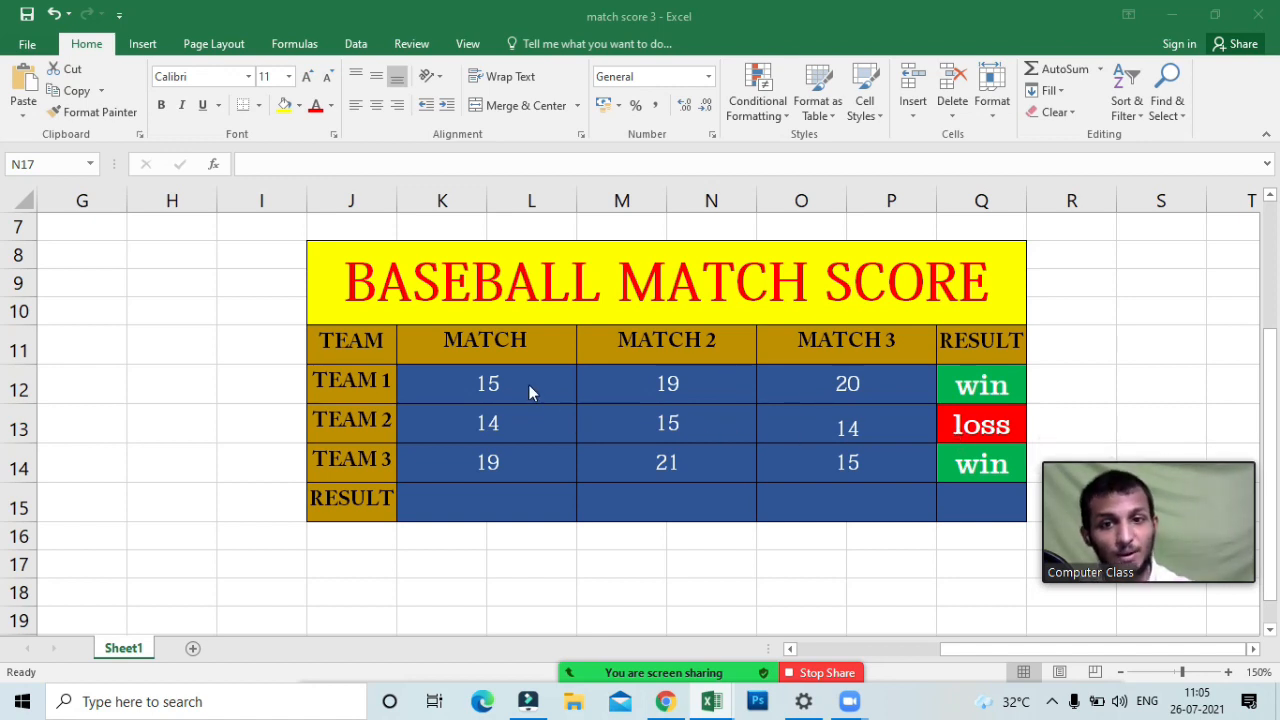
- Highlight the three teams' scores in the MATCH, MATCH 2 and MATCH 3 columns one after another
{"action": "left_click_drag", "start_coordinate": [529, 385], "coordinate": [526, 465]}
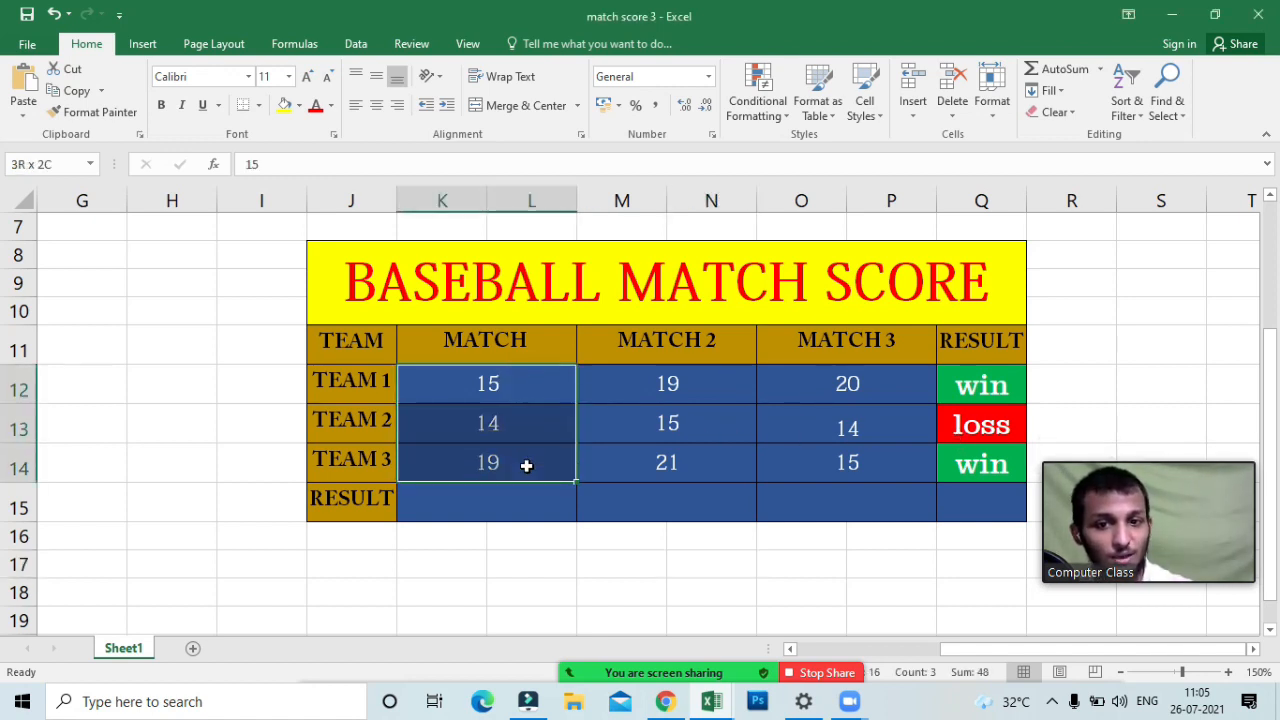
{"action": "left_click_drag", "start_coordinate": [707, 382], "coordinate": [707, 464]}
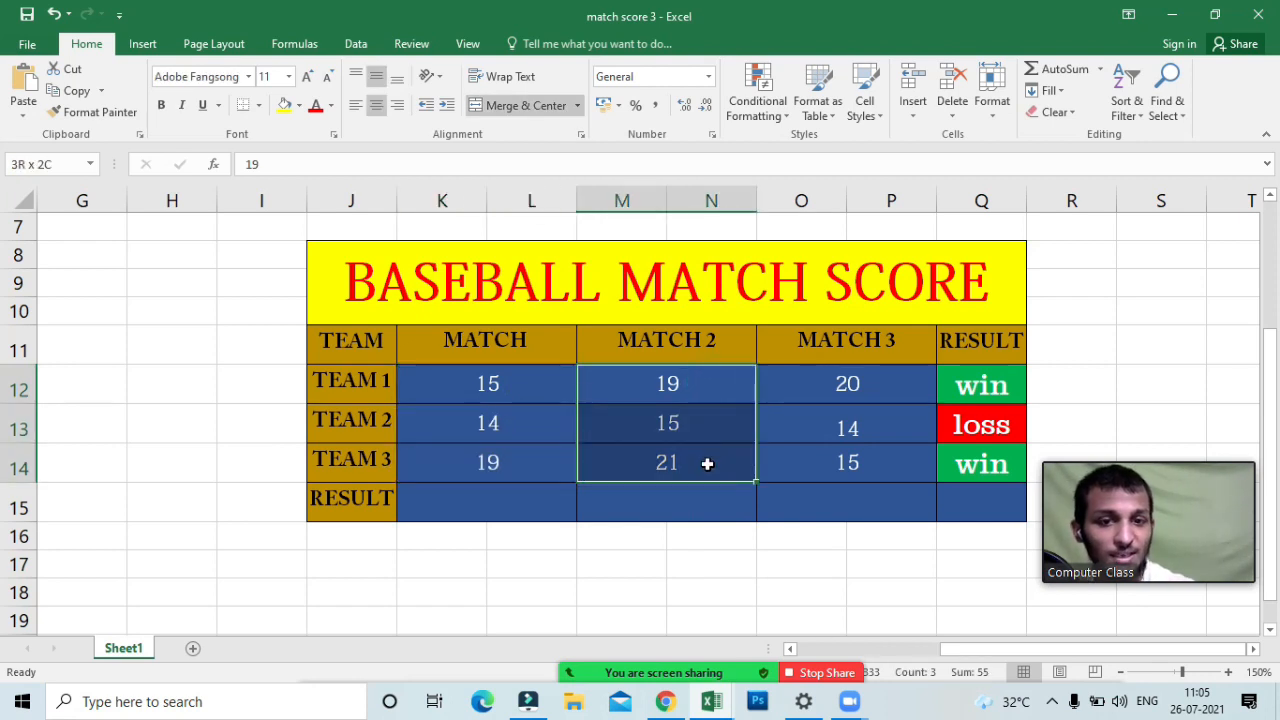
{"action": "left_click_drag", "start_coordinate": [900, 391], "coordinate": [871, 471]}
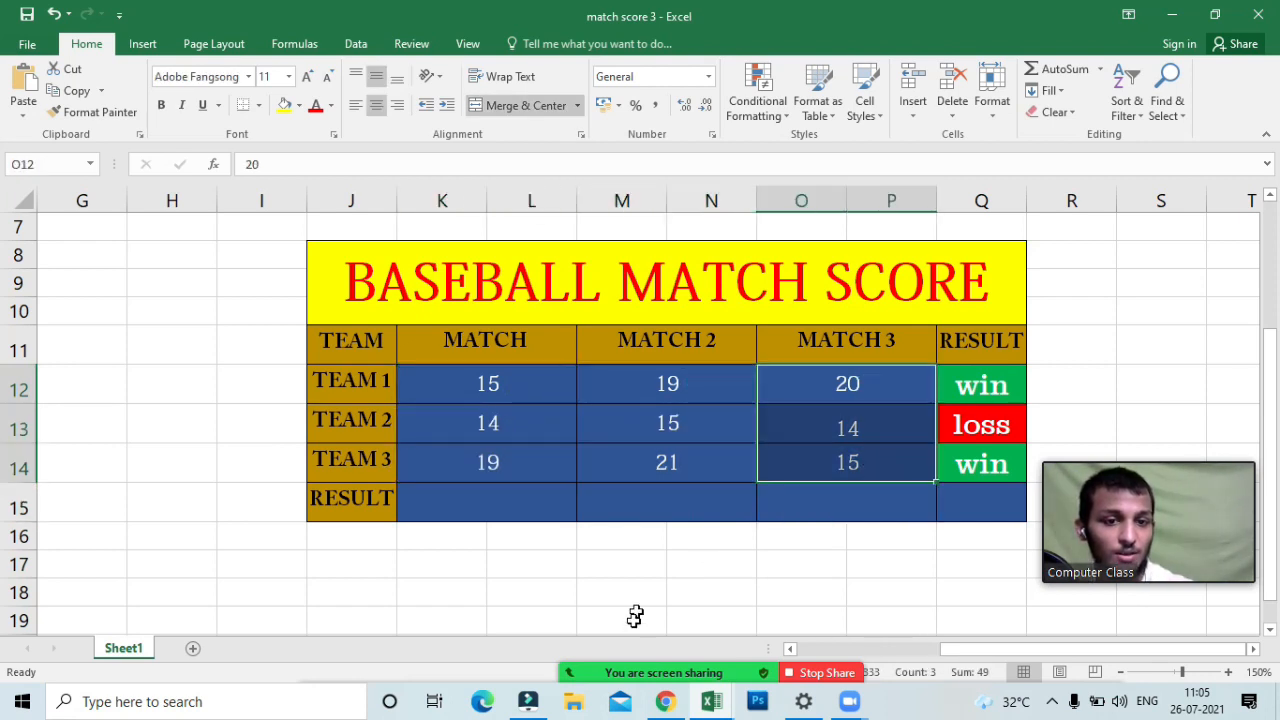
- Review the meeting's participant list again and move its window away from the MATCH 3 and RESULT columns
{"action": "left_click", "coordinate": [593, 655]}
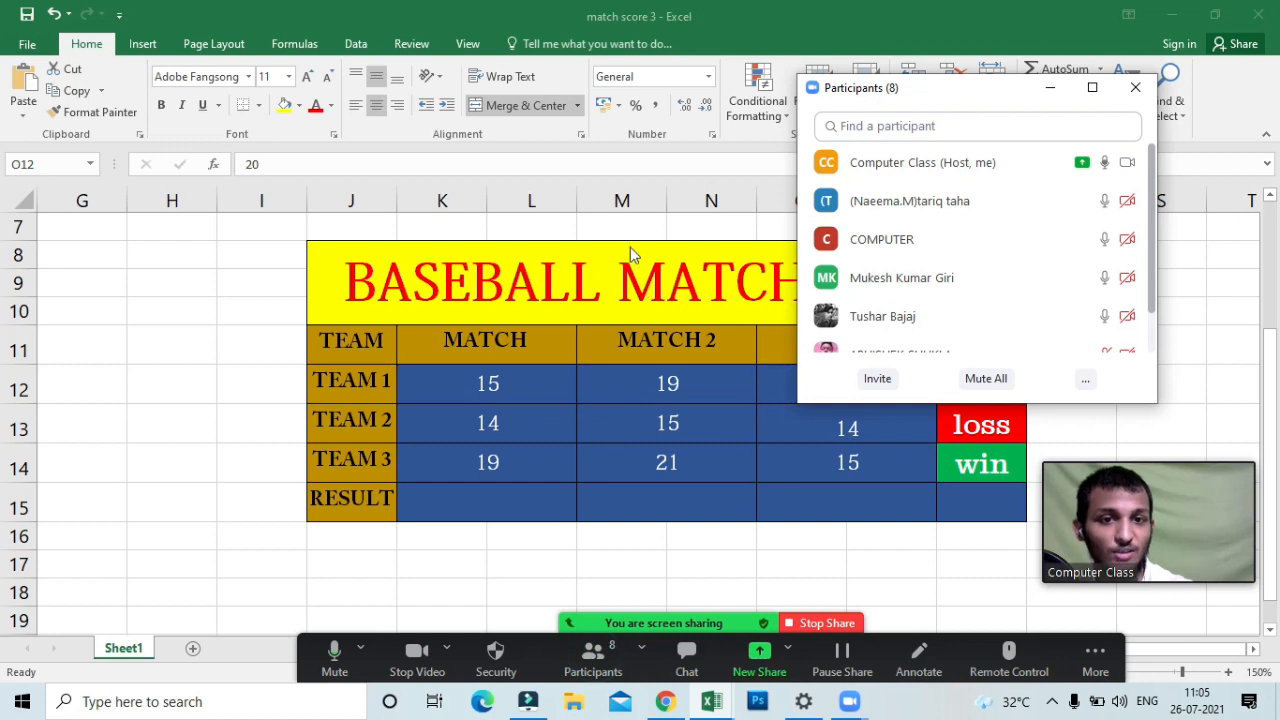
{"action": "mouse_move", "coordinate": [1060, 250]}
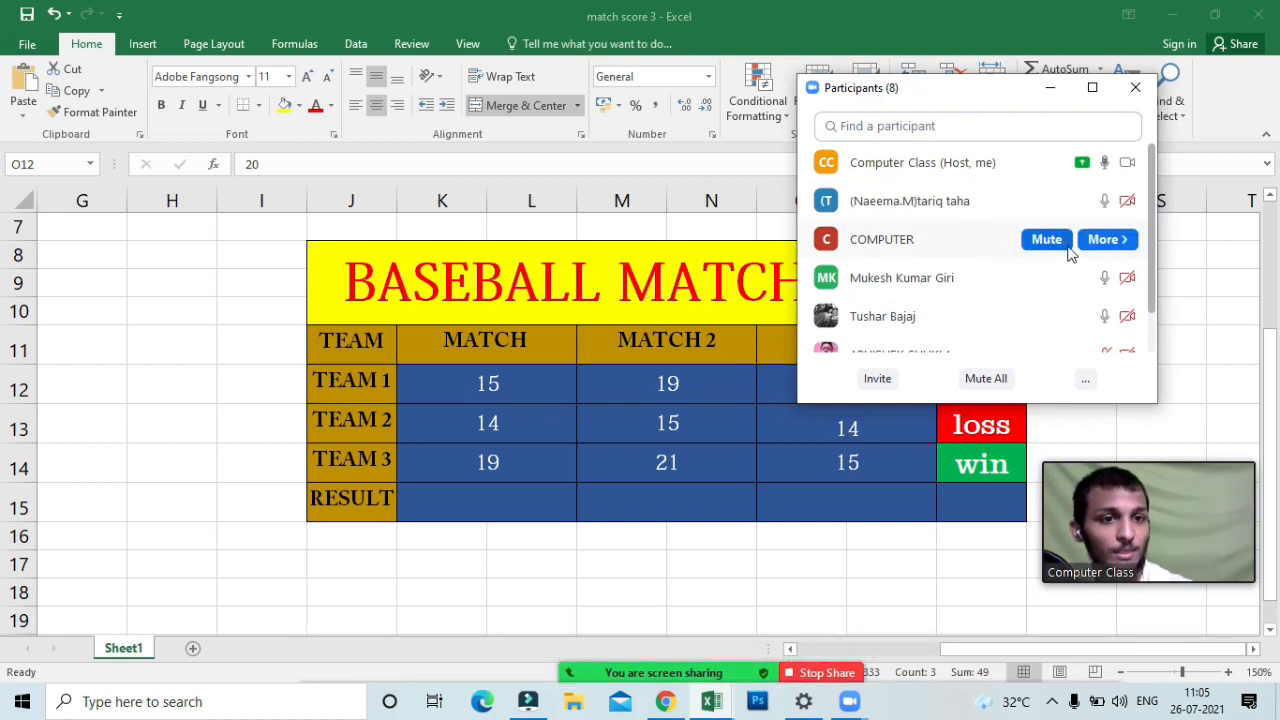
{"action": "scroll", "coordinate": [1068, 250], "scroll_direction": "down", "scroll_amount": 2}
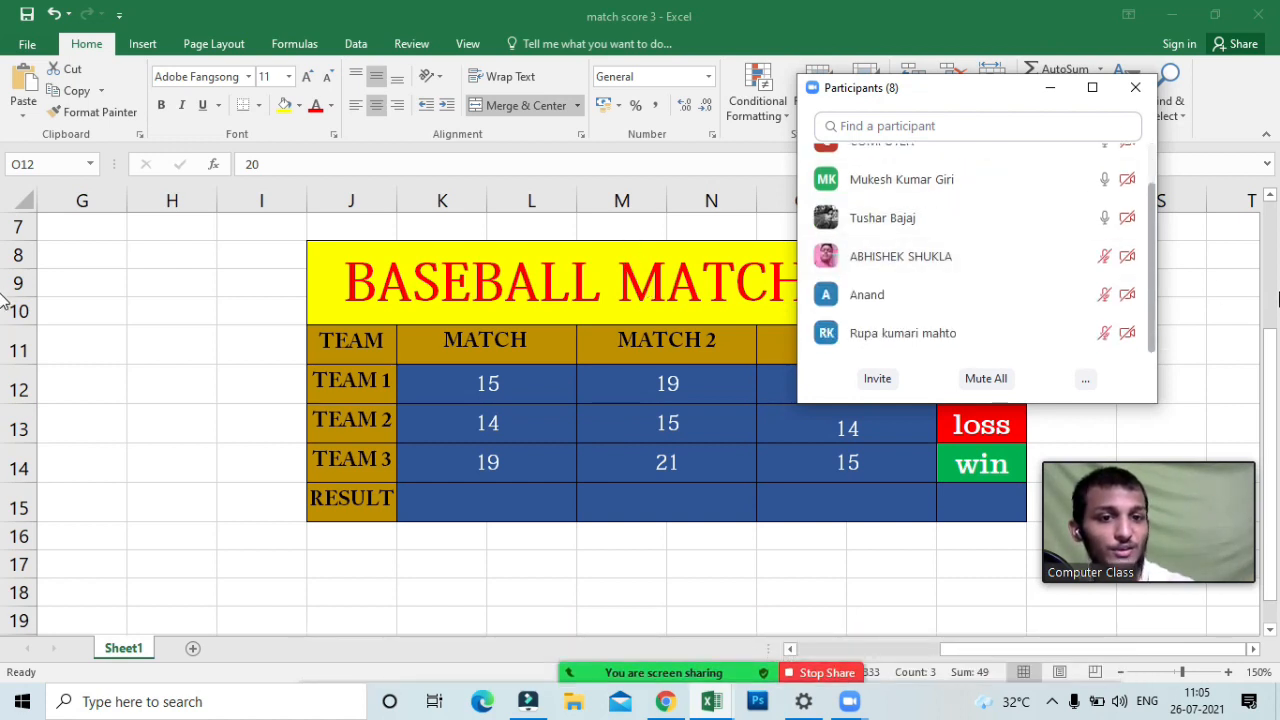
{"action": "scroll", "coordinate": [1150, 308], "scroll_direction": "up", "scroll_amount": 1}
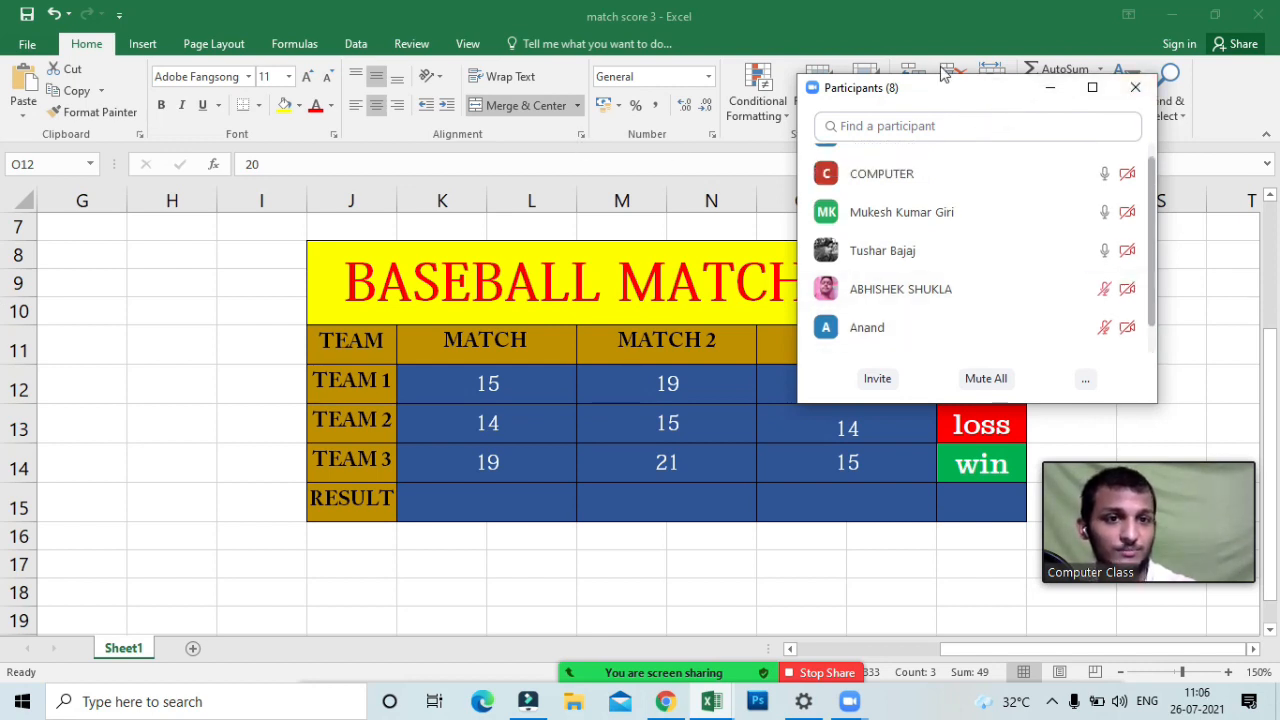
{"action": "left_click_drag", "start_coordinate": [963, 90], "coordinate": [162, 64]}
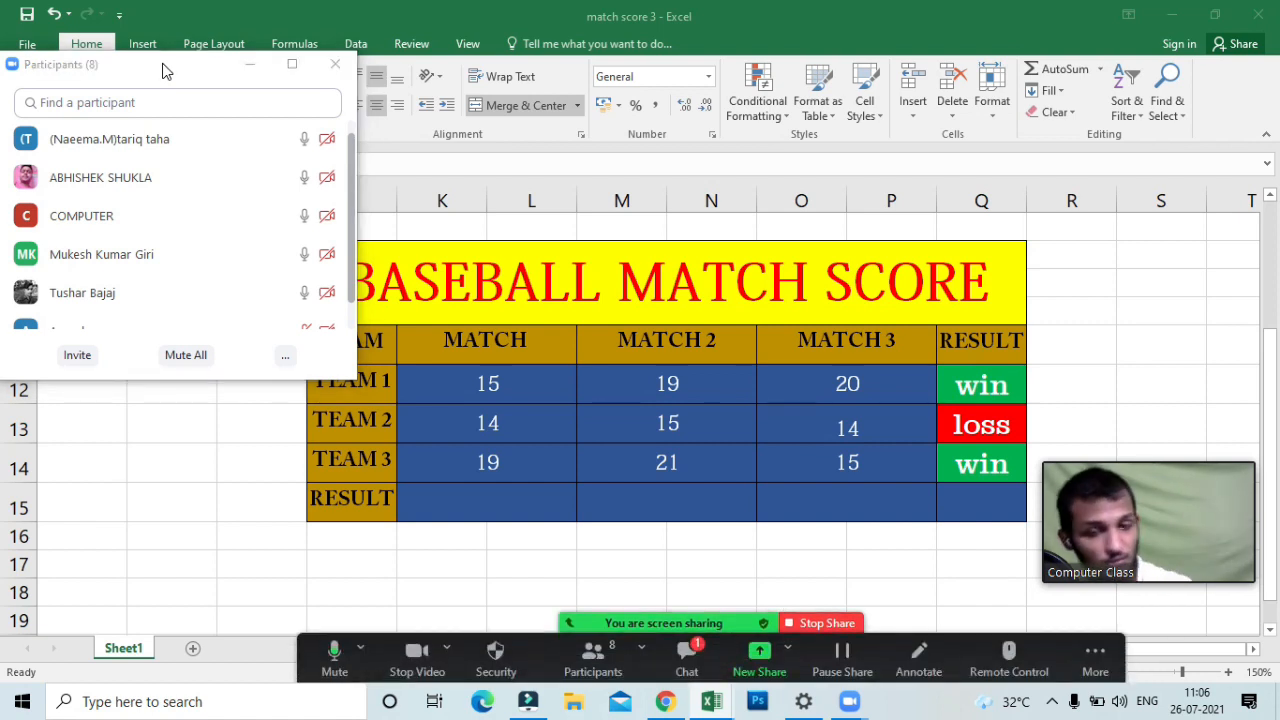
- Read the messages in the meeting chat, then close the chat and the participant list
{"action": "left_click", "coordinate": [693, 676]}
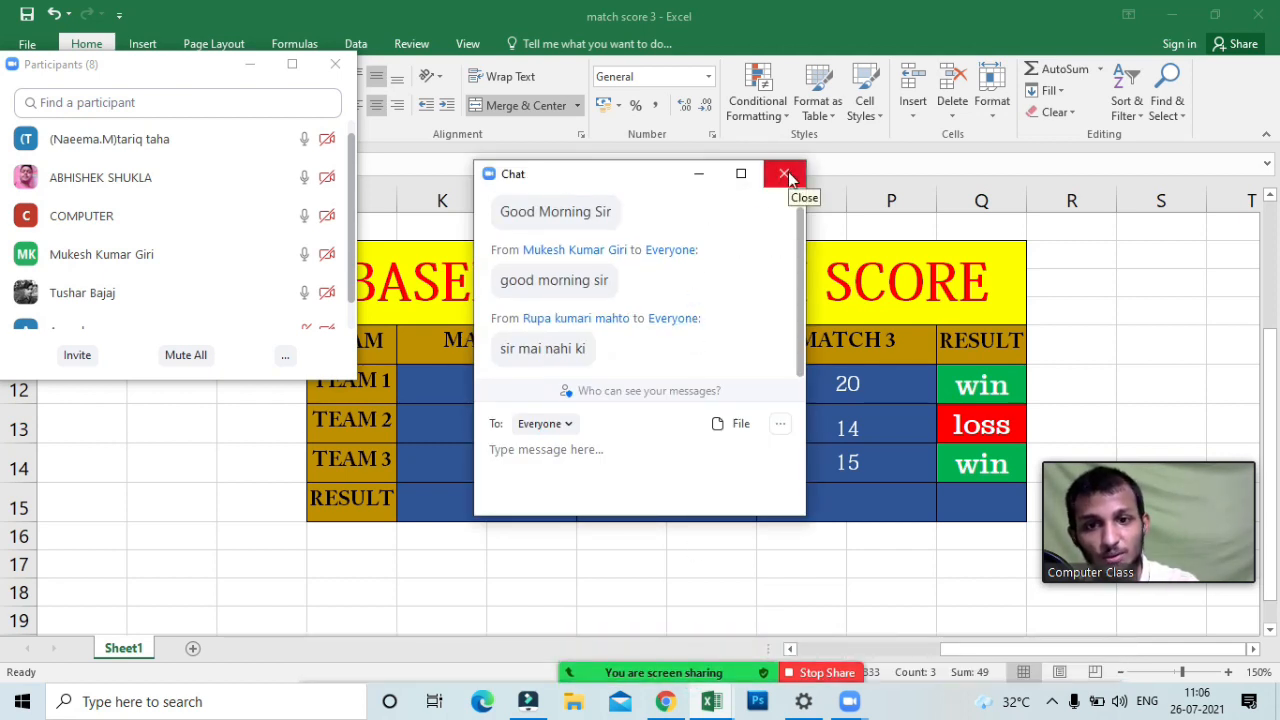
{"action": "left_click", "coordinate": [787, 176]}
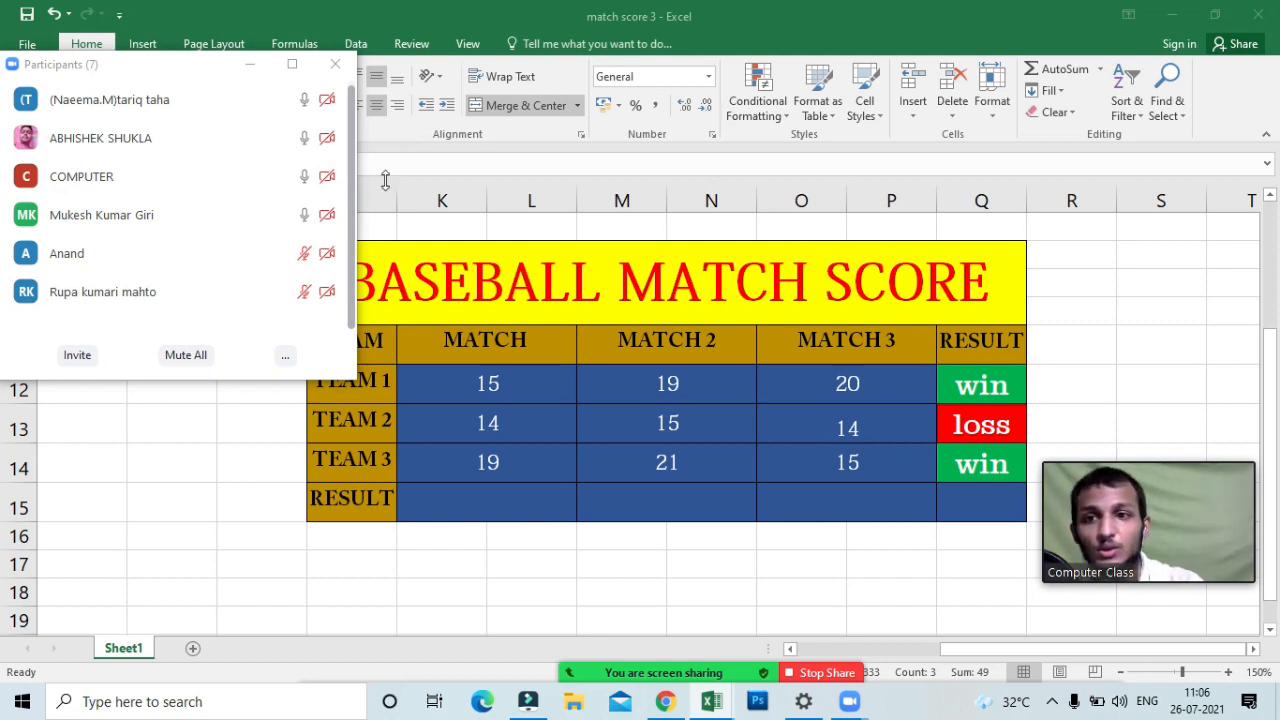
{"action": "left_click", "coordinate": [492, 381]}
{"action": "double_click", "coordinate": [492, 381]}
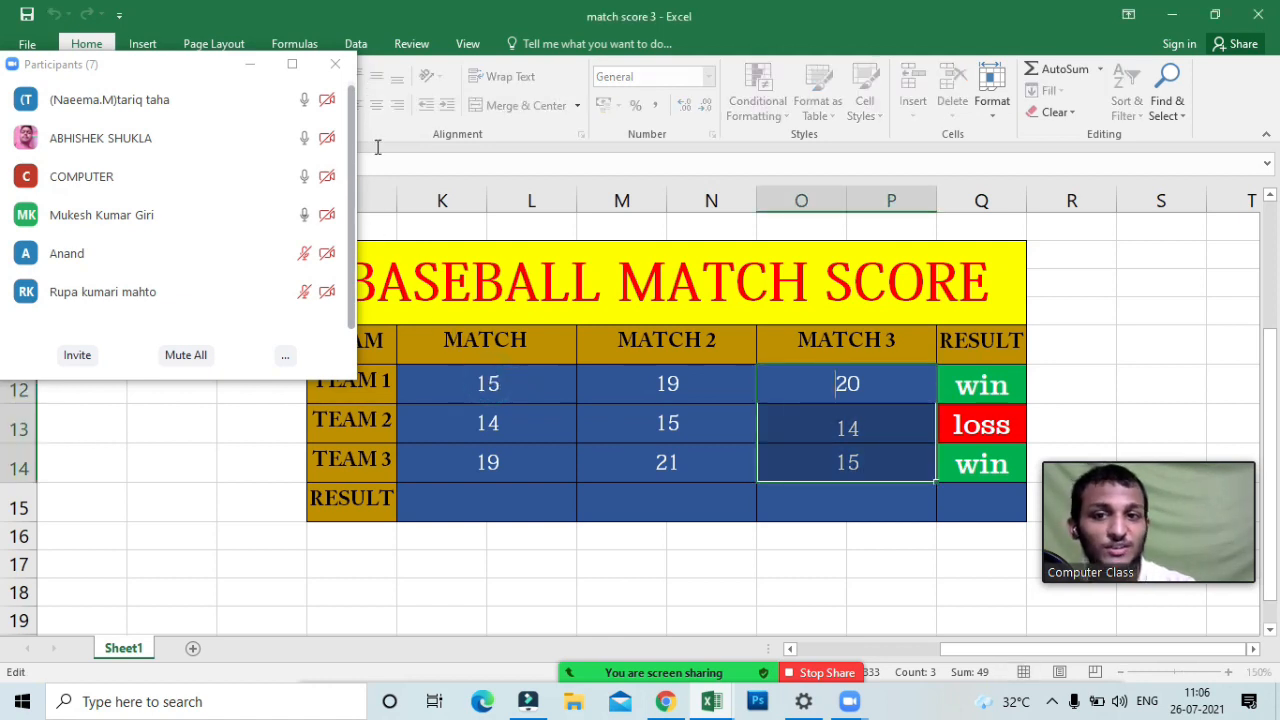
{"action": "left_click", "coordinate": [335, 64]}
- Leave cell editing and select the empty RESULT row cells under the three match columns, K15 through P15
{"action": "scroll", "coordinate": [680, 438], "scroll_direction": "down", "scroll_amount": 1}
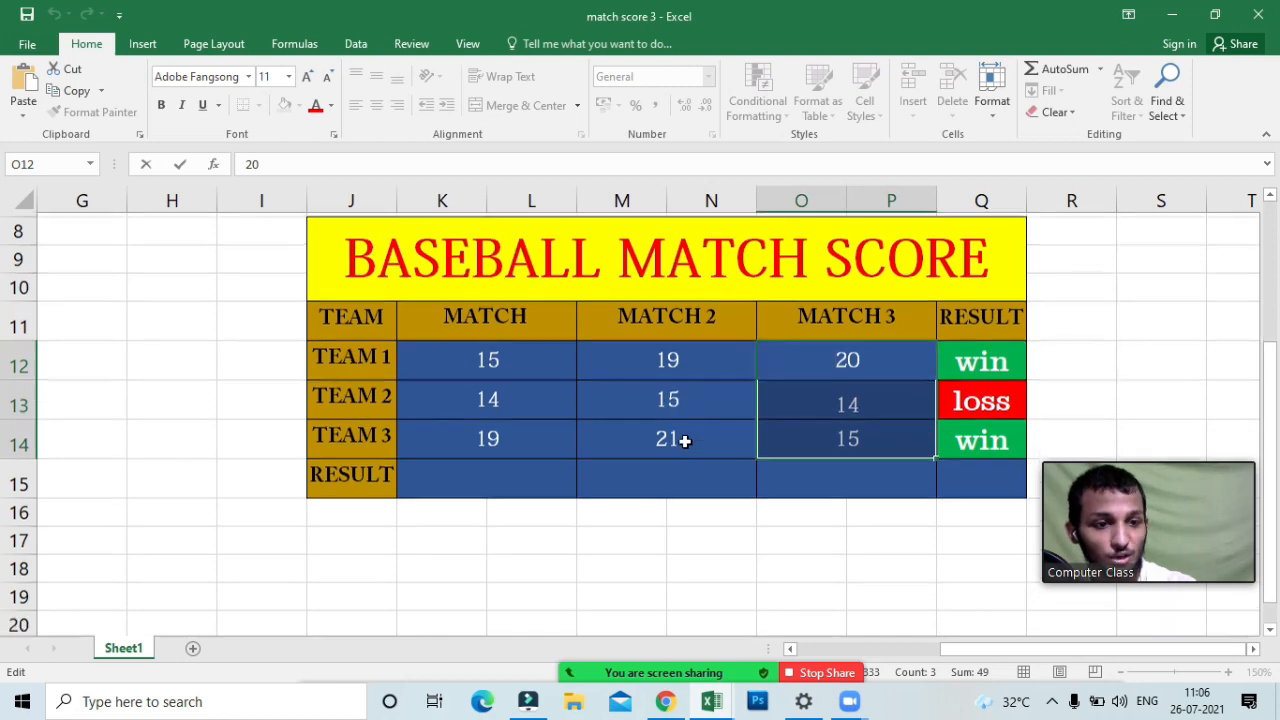
{"action": "scroll", "coordinate": [730, 380], "scroll_direction": "down", "scroll_amount": 2}
{"action": "left_click", "coordinate": [777, 320]}
{"action": "scroll", "coordinate": [777, 320], "scroll_direction": "up", "scroll_amount": 3}
{"action": "scroll", "coordinate": [778, 322], "scroll_direction": "down", "scroll_amount": 1}
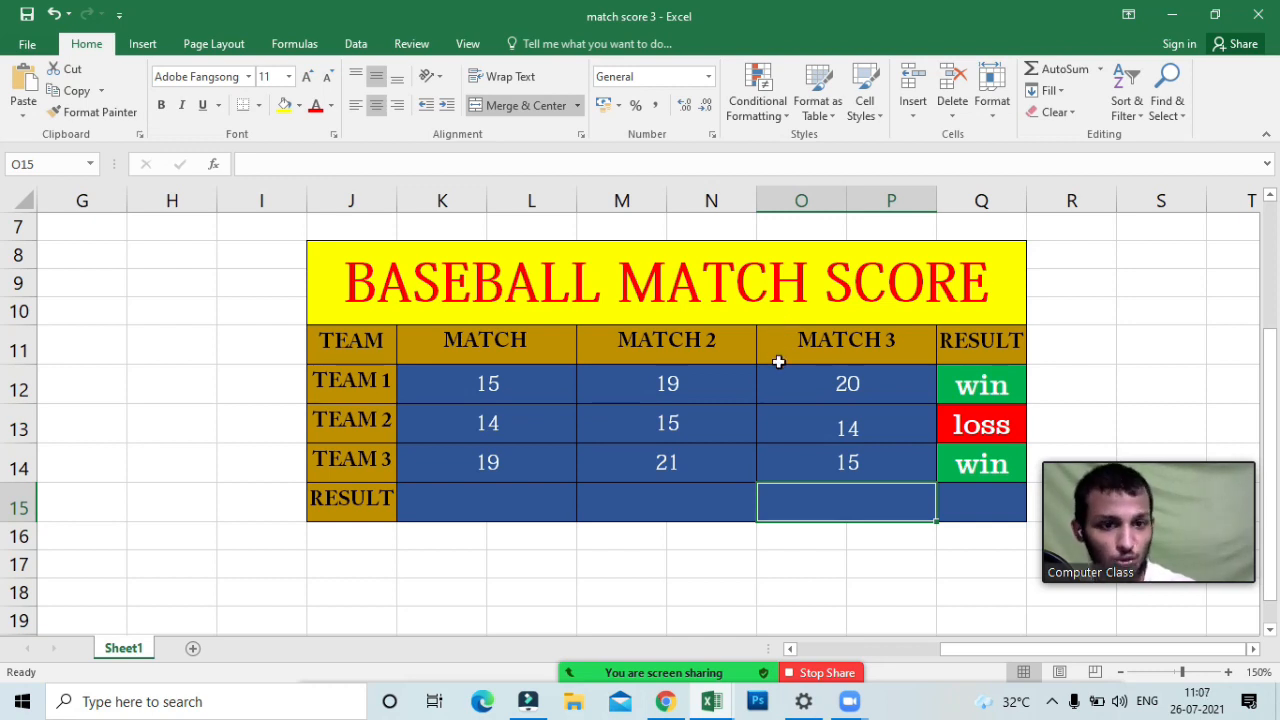
{"action": "left_click", "coordinate": [715, 515]}
{"action": "left_click_drag", "start_coordinate": [543, 510], "coordinate": [779, 490]}
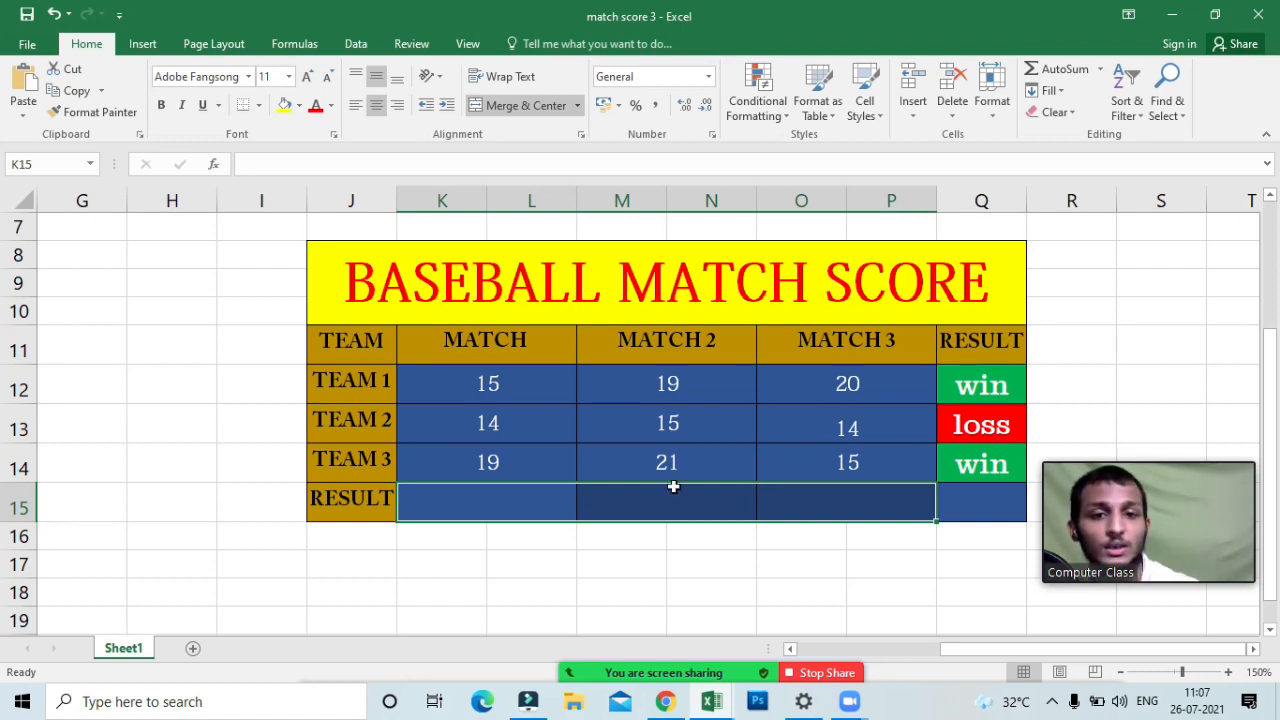
- Select the RESULT row cell under MATCH, then start a new share of the whole screen in the Zoom meeting
{"action": "left_click", "coordinate": [548, 504]}
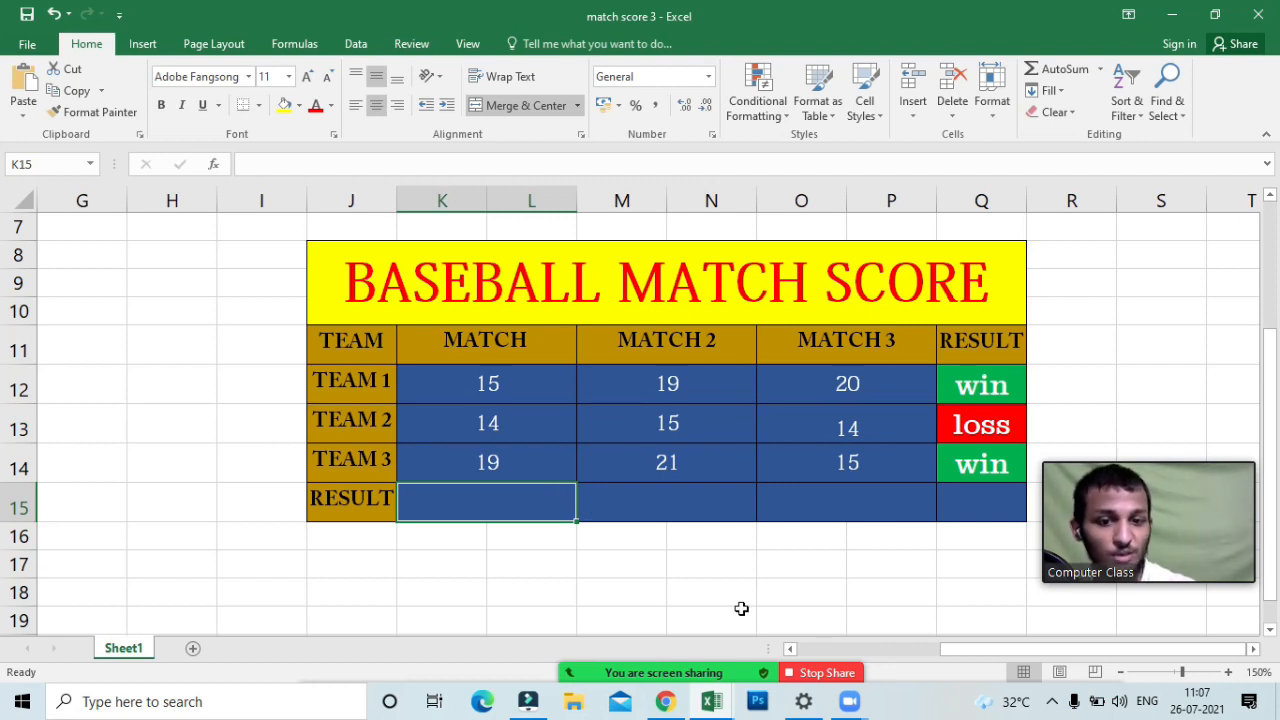
{"action": "left_click", "coordinate": [760, 660]}
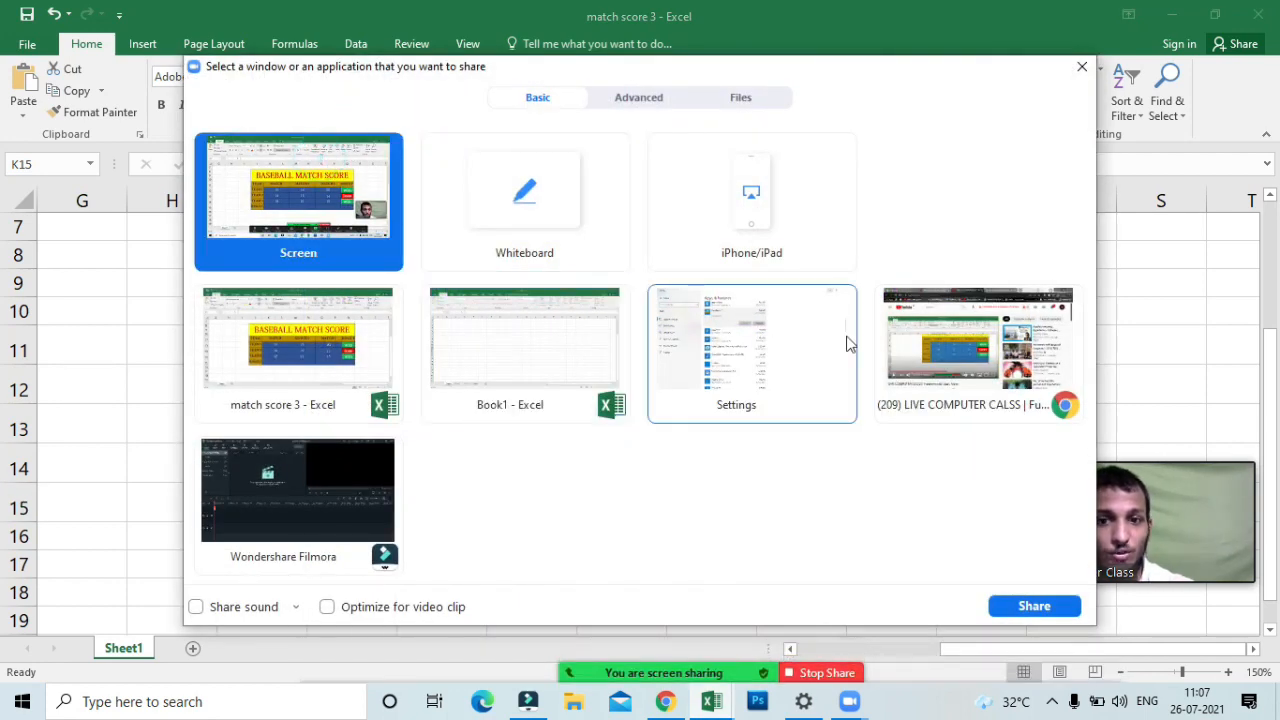
{"action": "left_click", "coordinate": [1030, 610]}
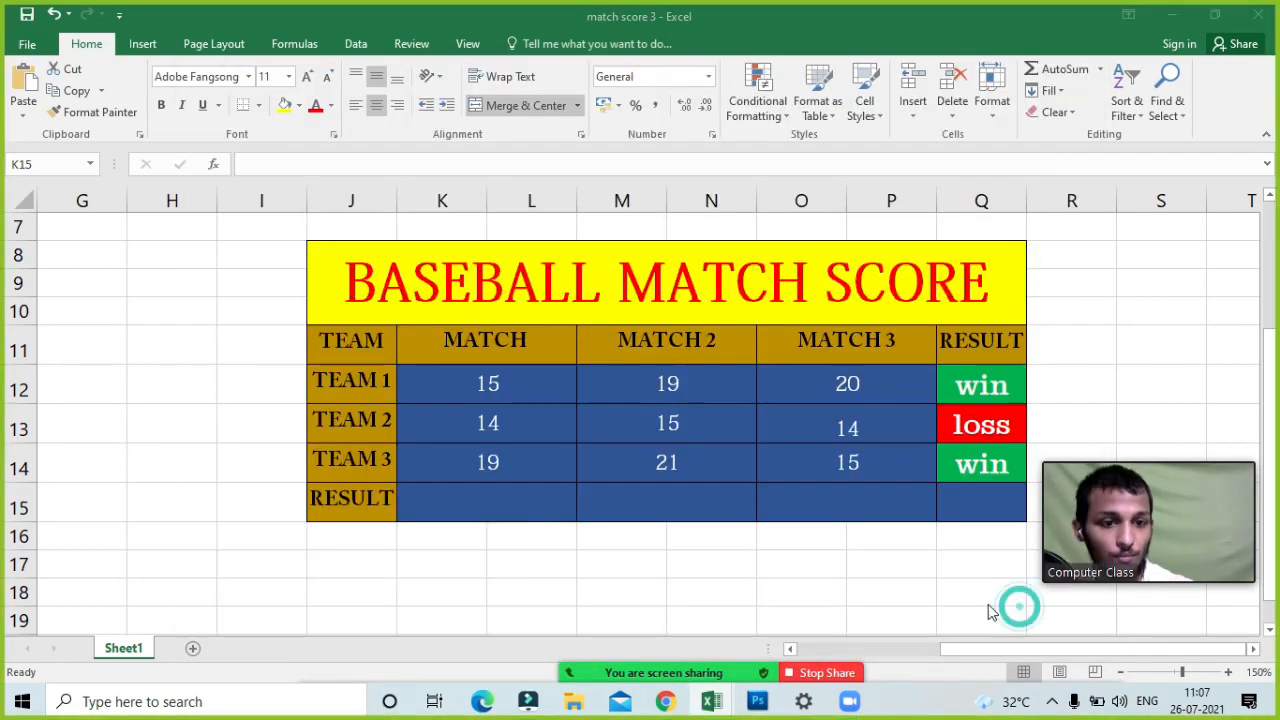
- Switch to Chrome and look through the numbered questions on the MS Excel objective questions page
{"action": "left_click", "coordinate": [665, 703]}
{"action": "left_click", "coordinate": [728, 17]}
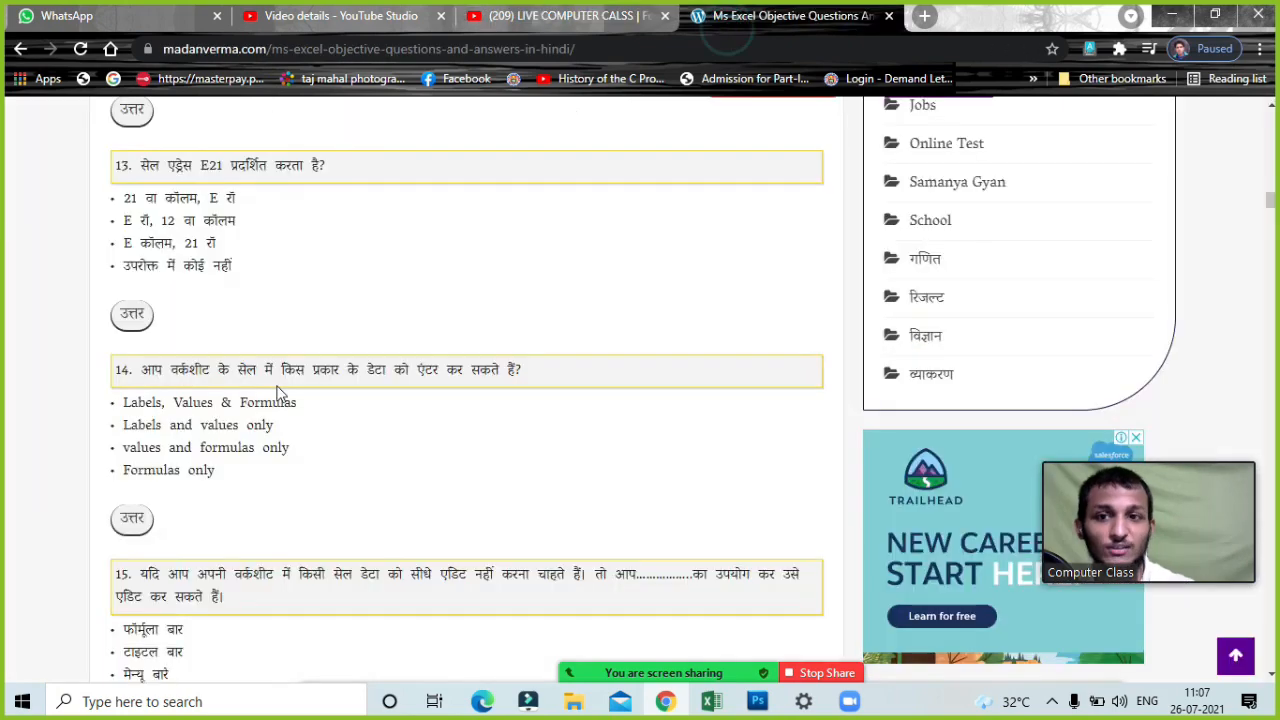
{"action": "scroll", "coordinate": [258, 392], "scroll_direction": "up", "scroll_amount": 15}
{"action": "scroll", "coordinate": [258, 392], "scroll_direction": "up", "scroll_amount": 12}
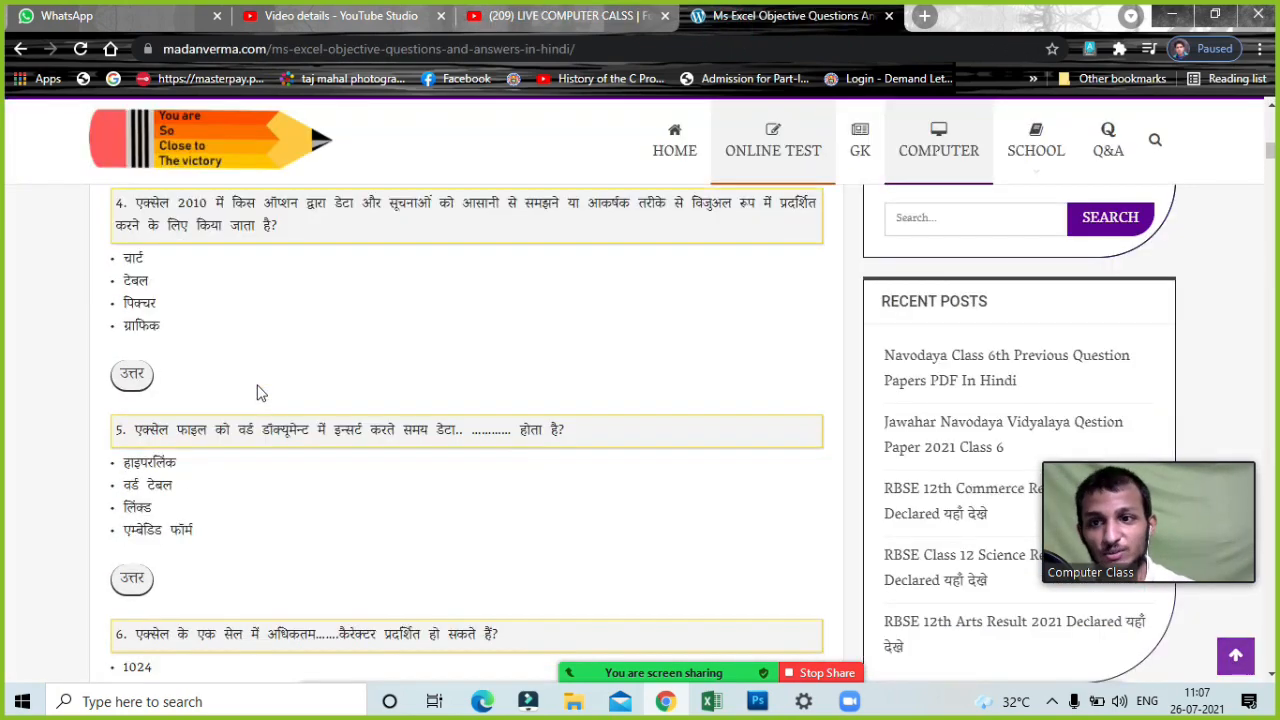
{"action": "scroll", "coordinate": [258, 392], "scroll_direction": "down", "scroll_amount": 4}
{"action": "scroll", "coordinate": [258, 392], "scroll_direction": "down", "scroll_amount": 20}
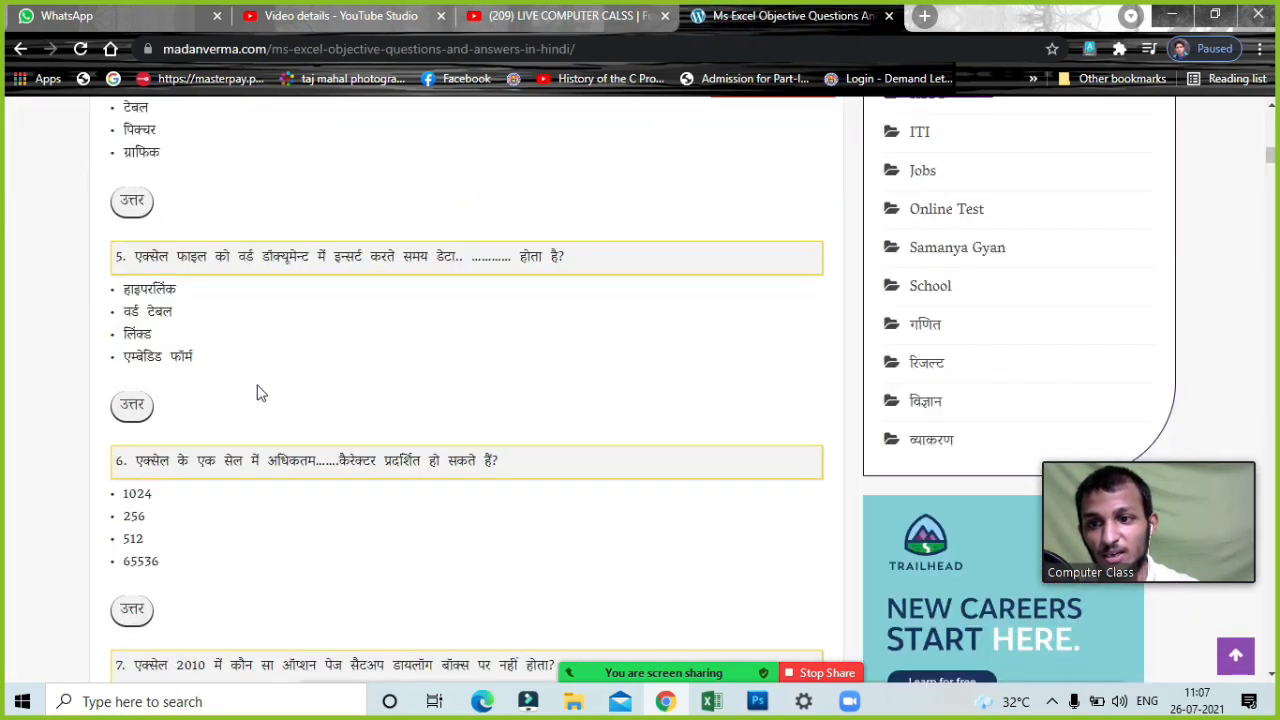
{"action": "scroll", "coordinate": [258, 392], "scroll_direction": "down", "scroll_amount": 20}
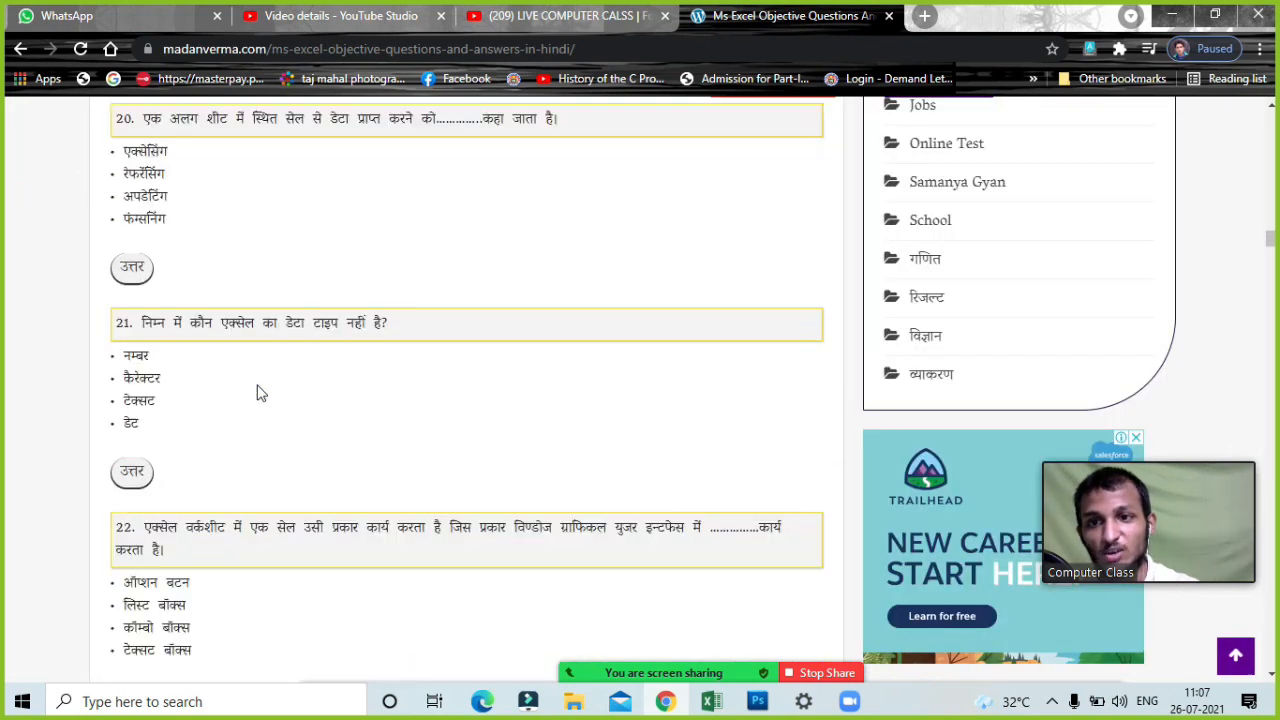
{"action": "scroll", "coordinate": [258, 392], "scroll_direction": "down", "scroll_amount": 20}
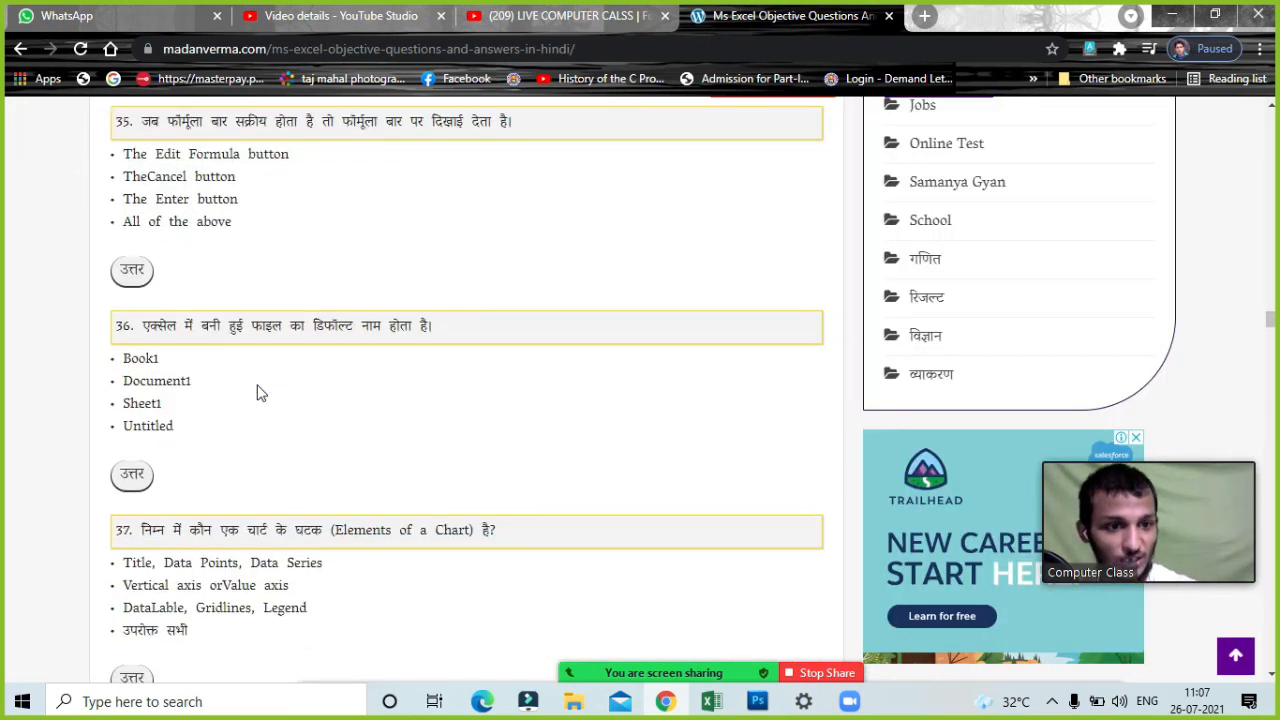
{"action": "scroll", "coordinate": [258, 392], "scroll_direction": "down", "scroll_amount": 14}
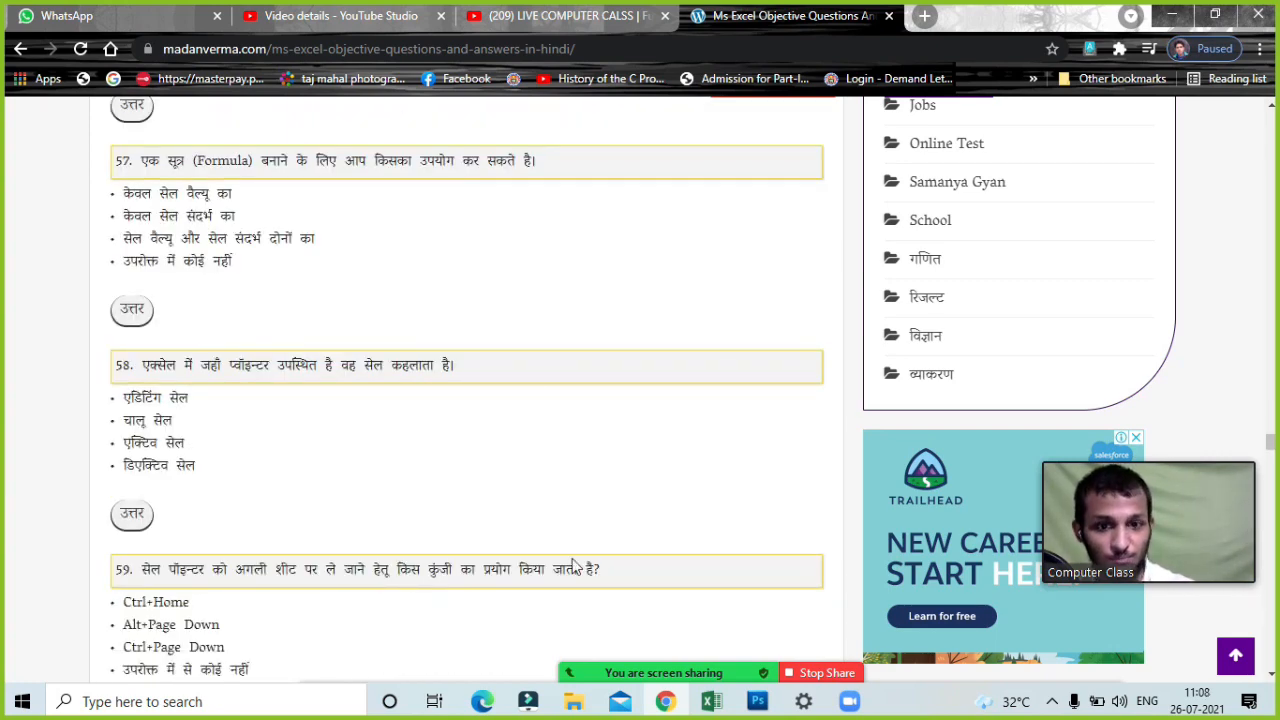
- Switch back to the "match score 3" workbook in Excel and select cell K15 in the RESULT row
{"action": "mouse_move", "coordinate": [760, 655]}
{"action": "mouse_move", "coordinate": [711, 701]}
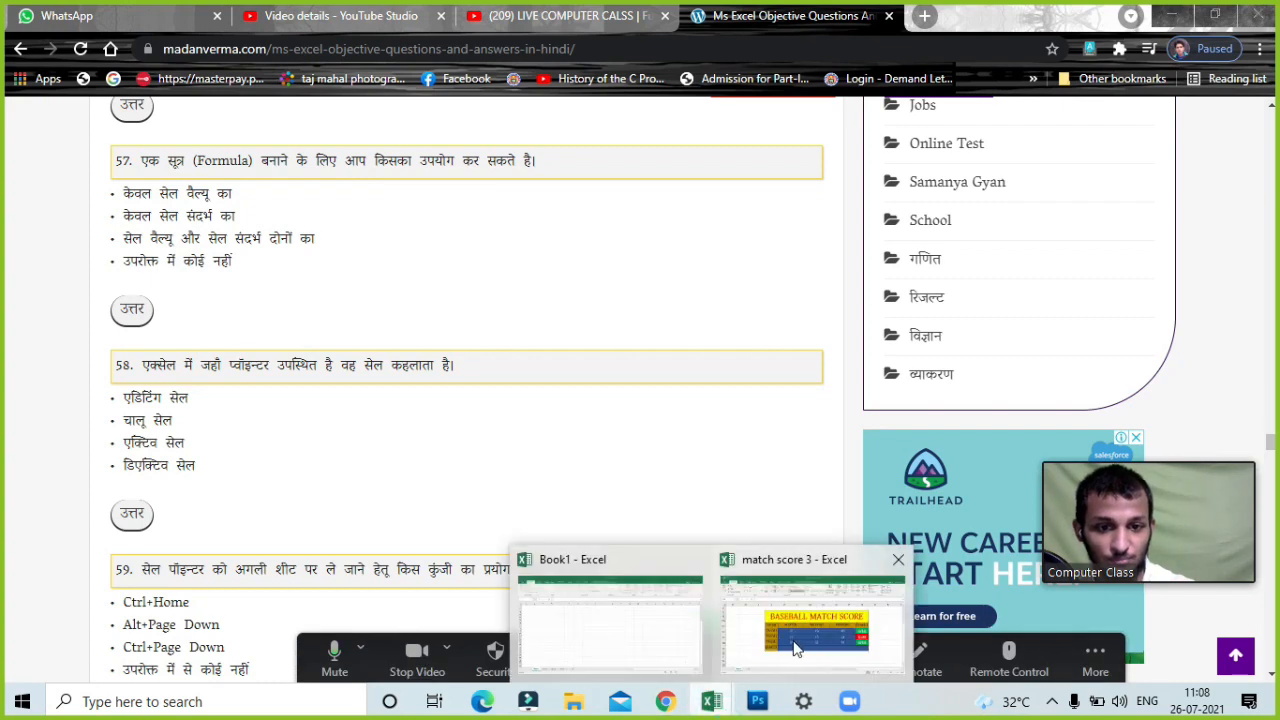
{"action": "left_click", "coordinate": [814, 608]}
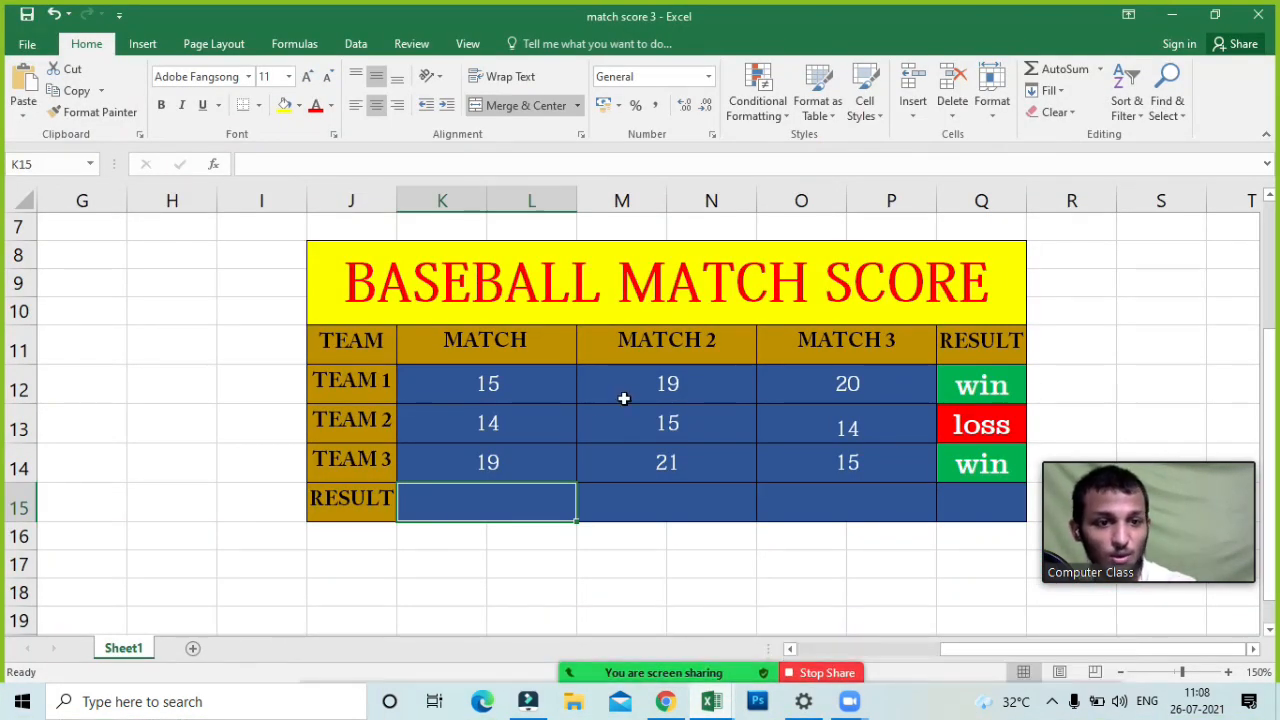
{"action": "left_click", "coordinate": [478, 505]}
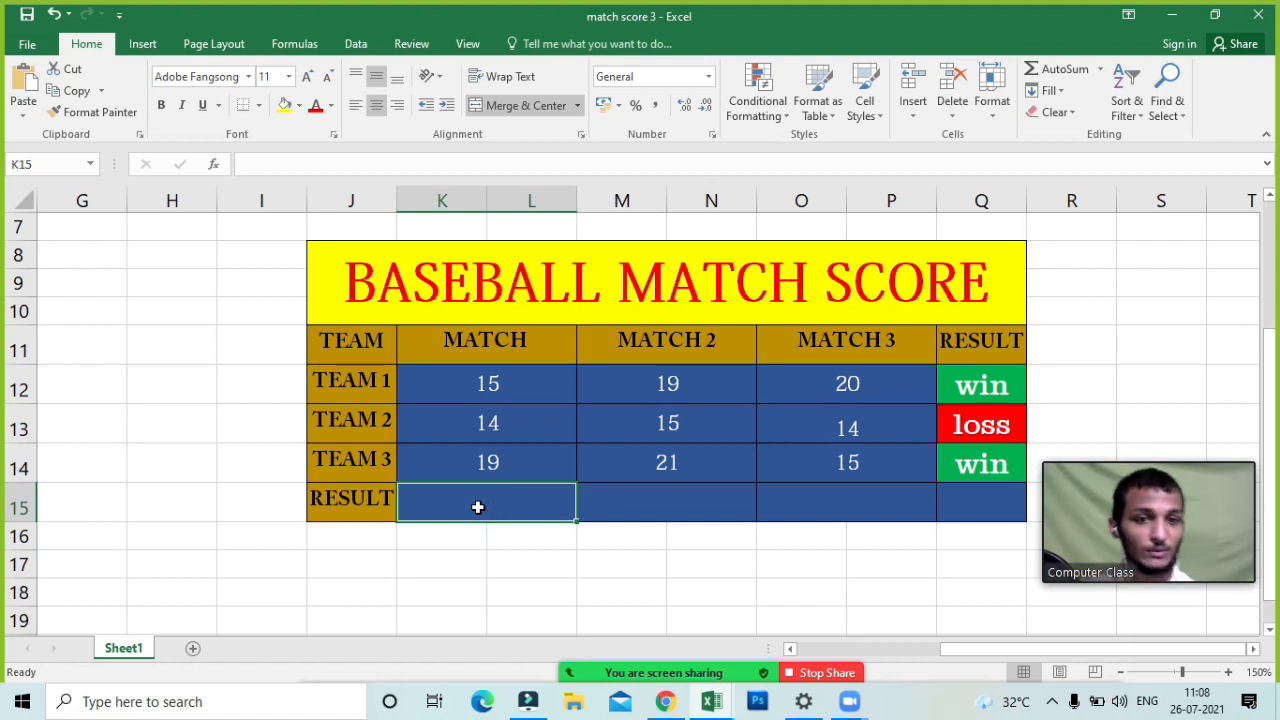
- Point out the MATCH, MATCH 2 and MATCH 3 headers one after another, followed by the TEAM 1 label
{"action": "left_click", "coordinate": [476, 347]}
{"action": "left_click", "coordinate": [645, 340]}
{"action": "left_click", "coordinate": [826, 341]}
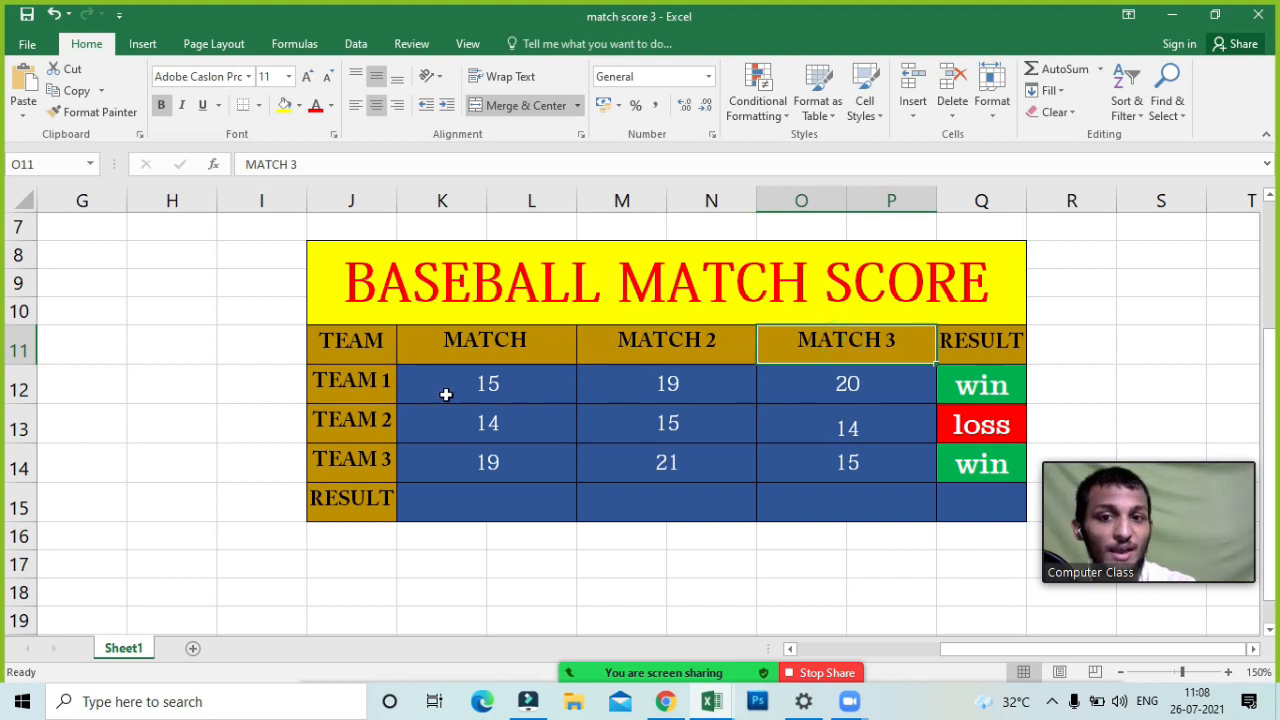
{"action": "left_click", "coordinate": [372, 383]}
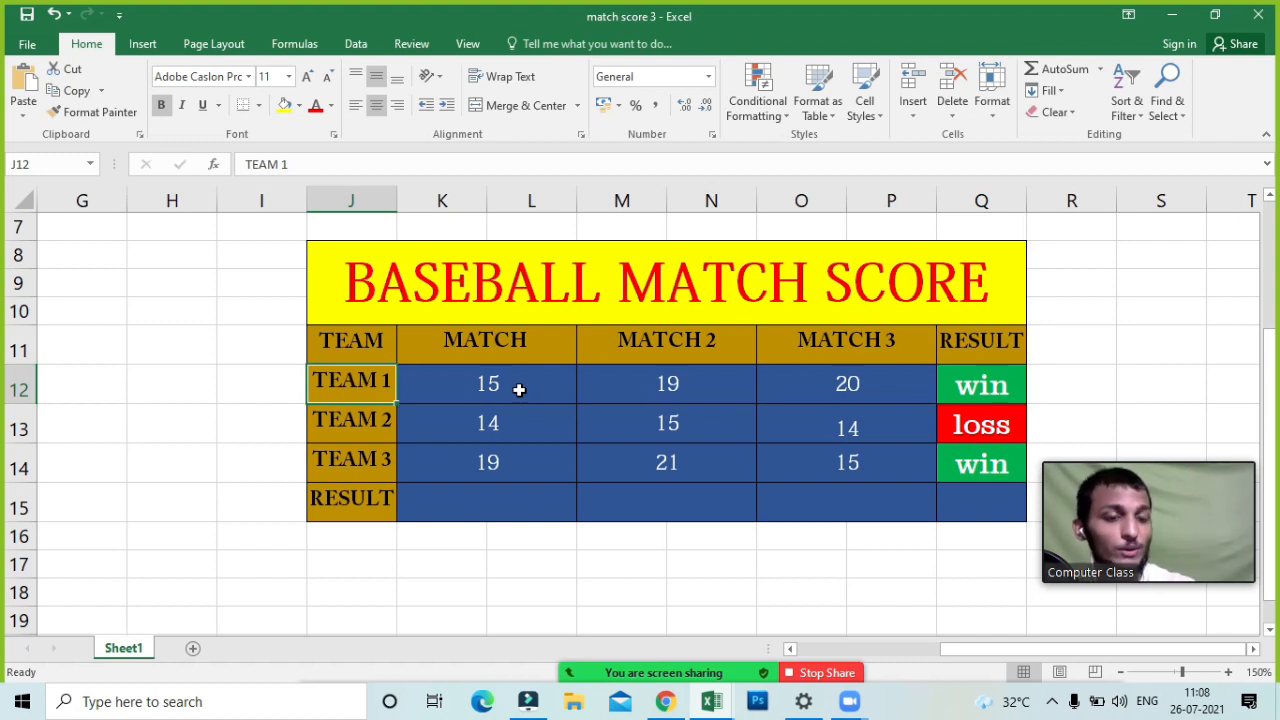
{"action": "left_click", "coordinate": [305, 379]}
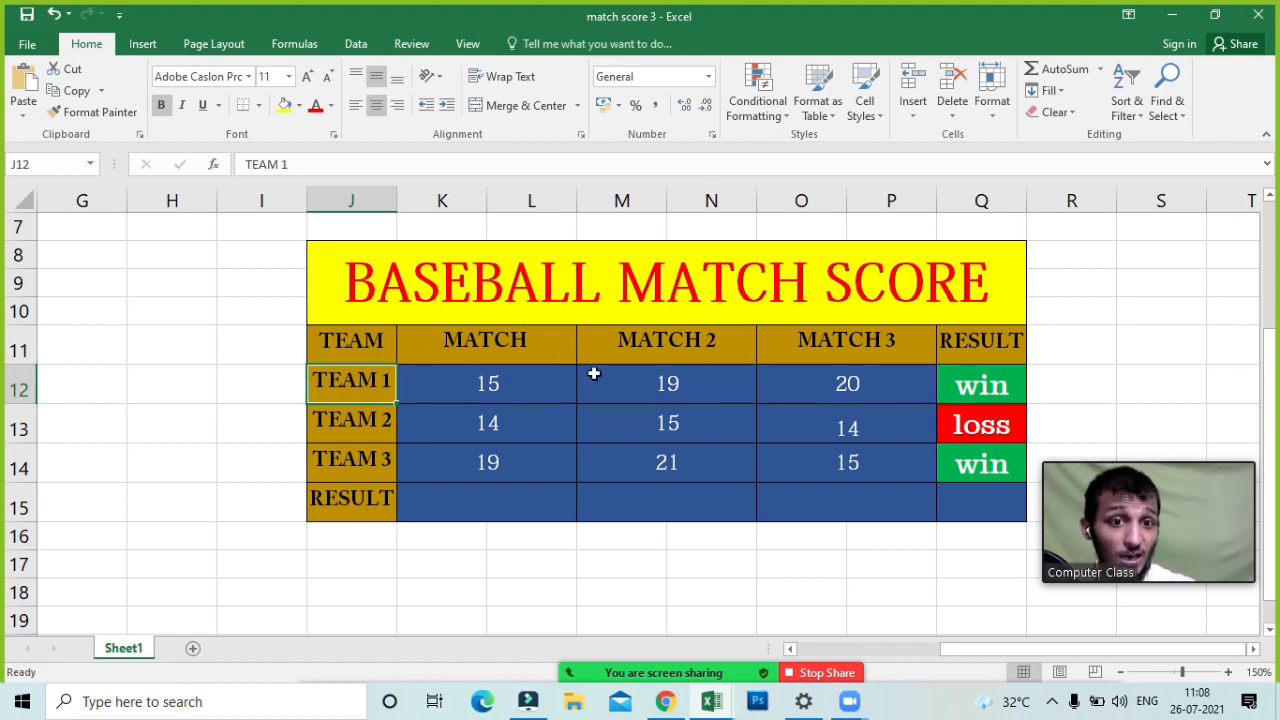
- Go over TEAM 1 and the three match headers again and highlight TEAM 1's scores in K12 through P12
{"action": "left_click", "coordinate": [364, 387]}
{"action": "left_click", "coordinate": [500, 343]}
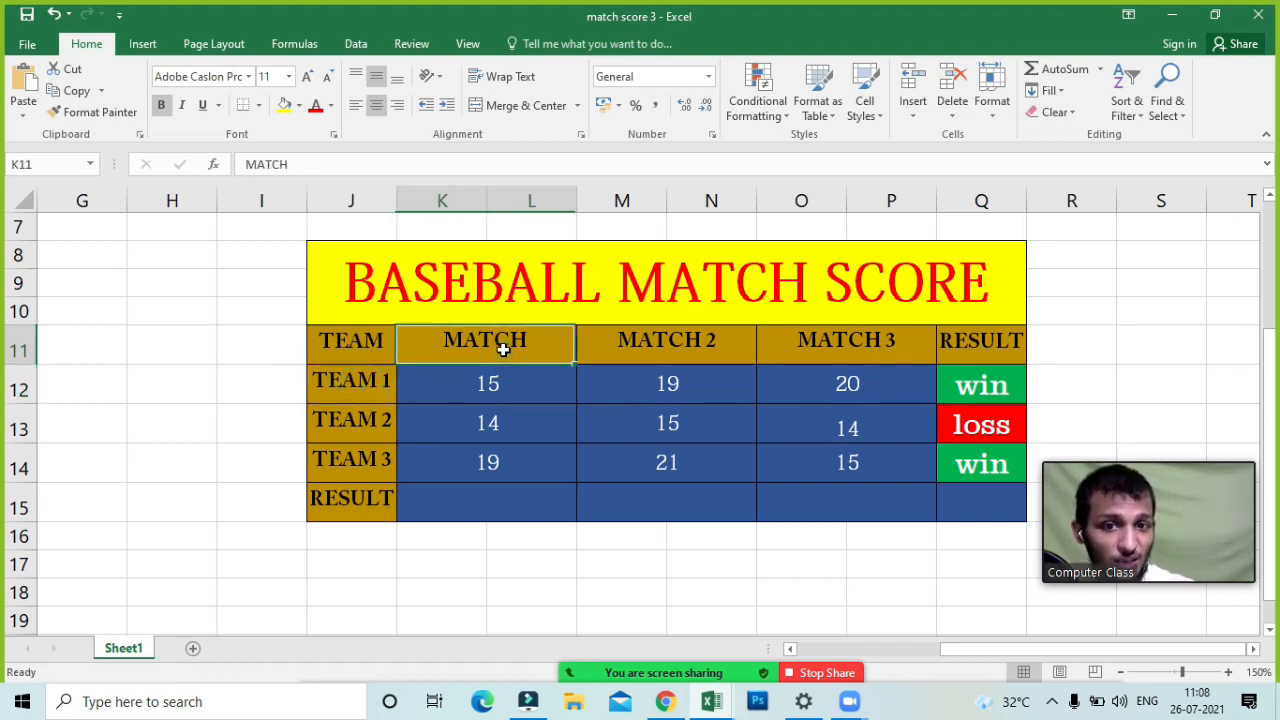
{"action": "left_click", "coordinate": [700, 352]}
{"action": "left_click", "coordinate": [808, 335]}
{"action": "left_click_drag", "start_coordinate": [488, 386], "coordinate": [834, 374]}
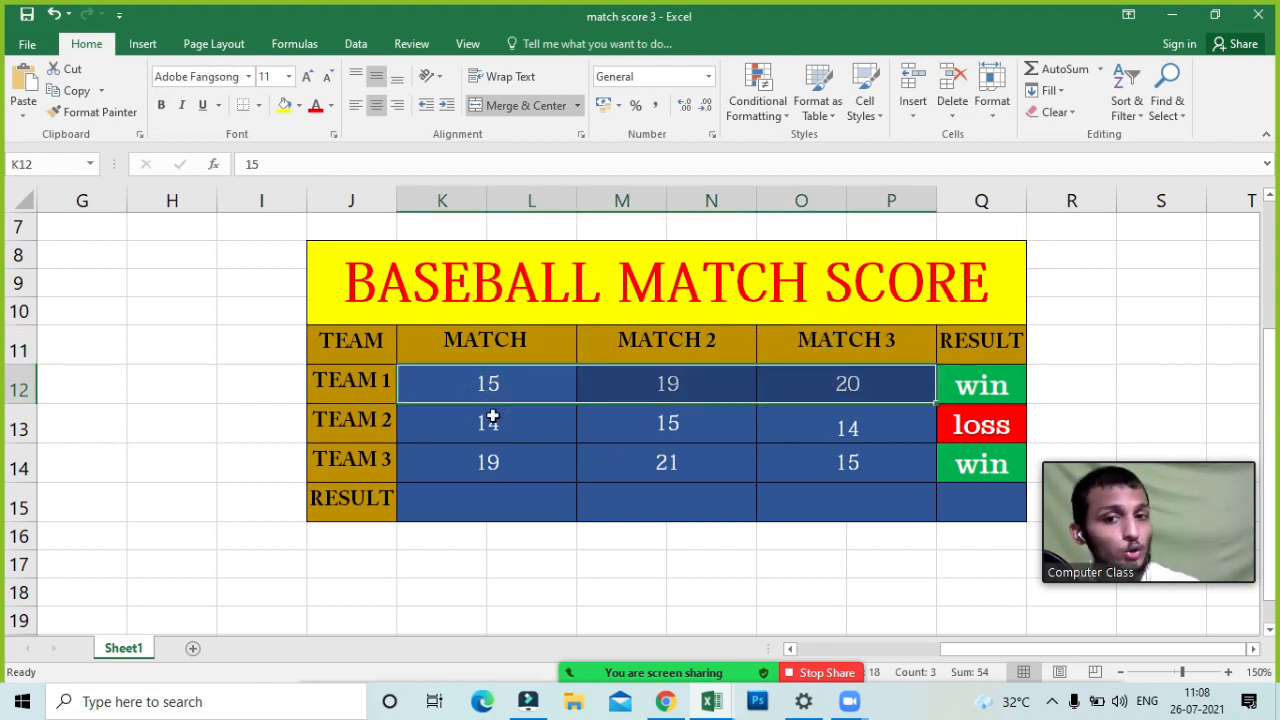
{"action": "left_click", "coordinate": [531, 401]}
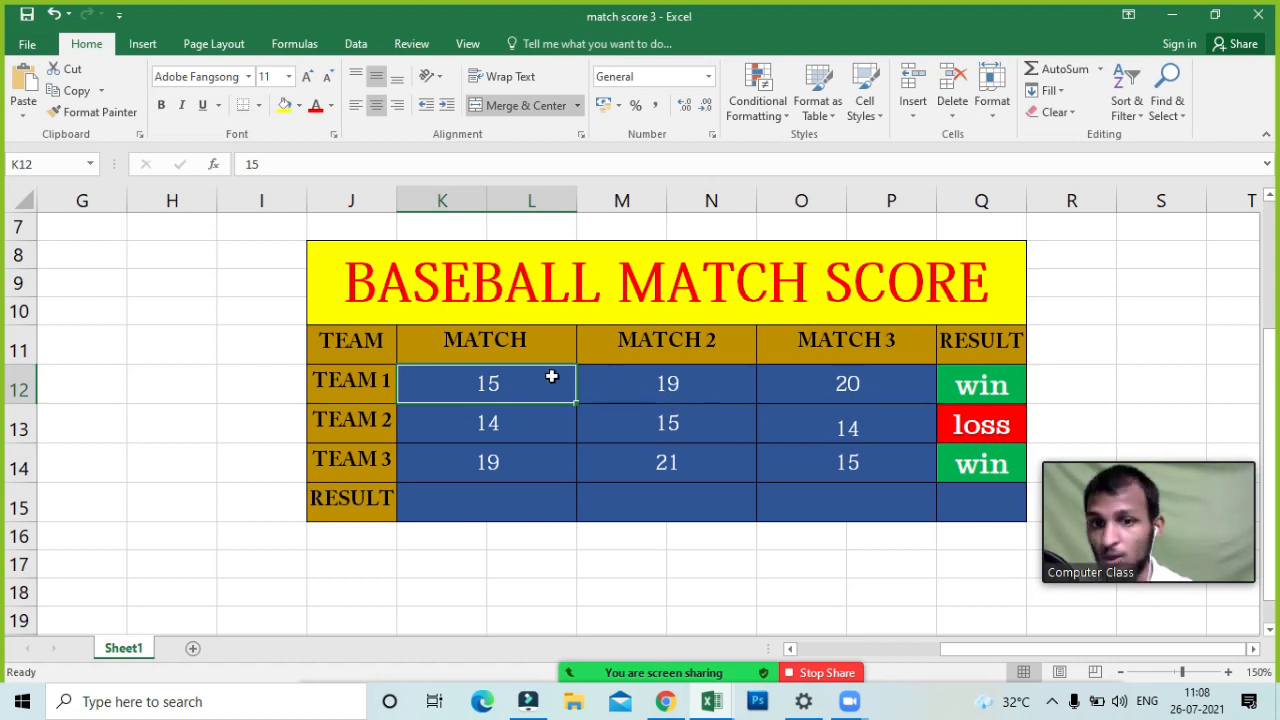
- Highlight the win and loss results in Q12 through Q14 and point out the three team labels
{"action": "left_click", "coordinate": [985, 383]}
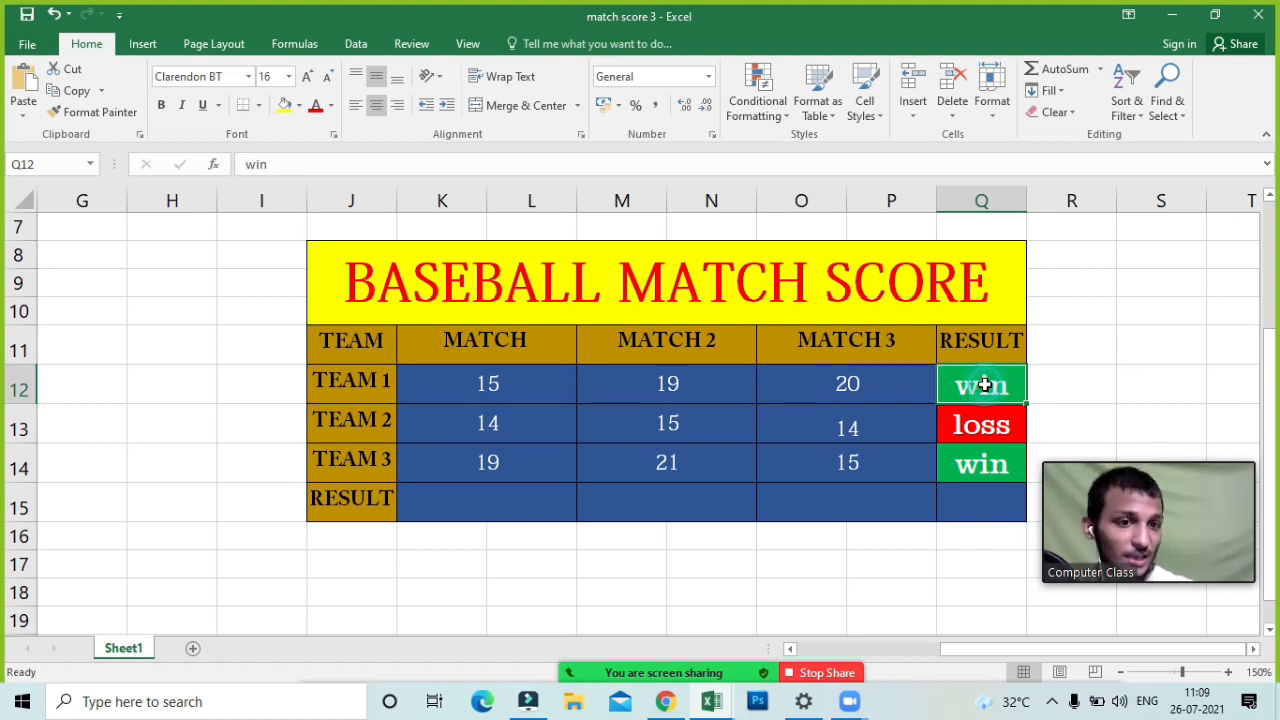
{"action": "left_click_drag", "start_coordinate": [985, 383], "coordinate": [986, 480]}
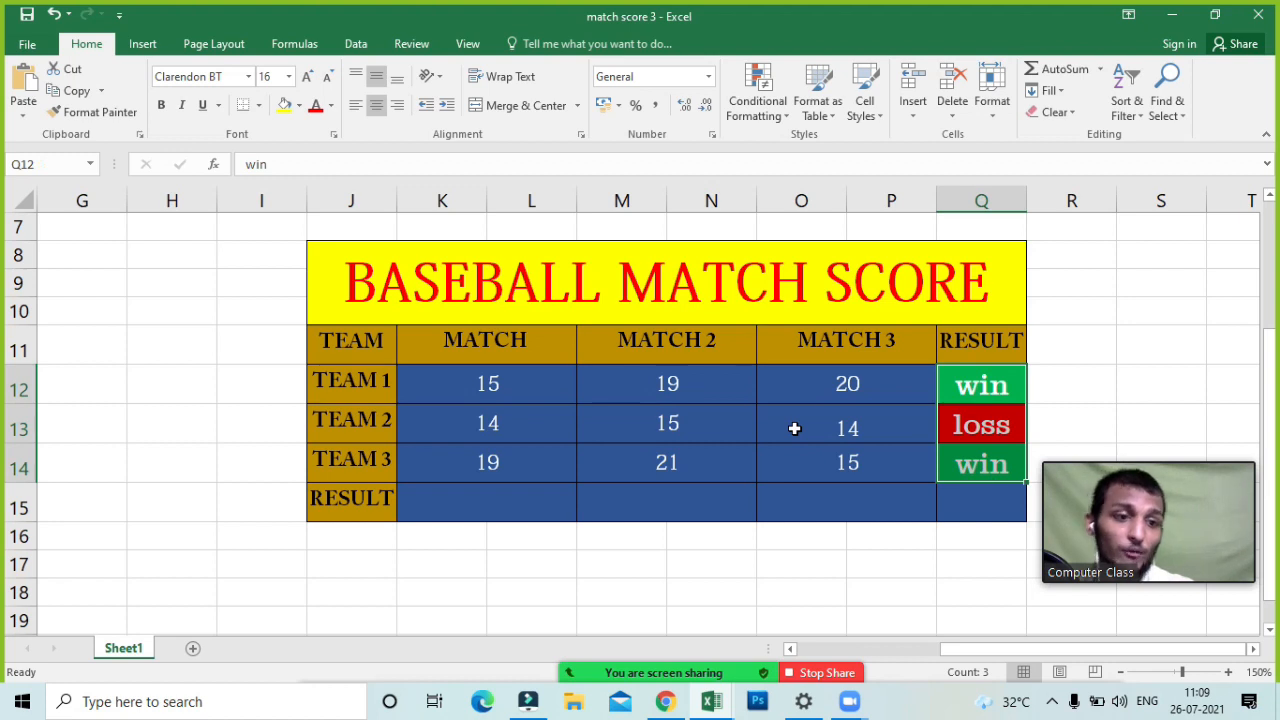
{"action": "left_click", "coordinate": [478, 466]}
{"action": "left_click", "coordinate": [386, 383]}
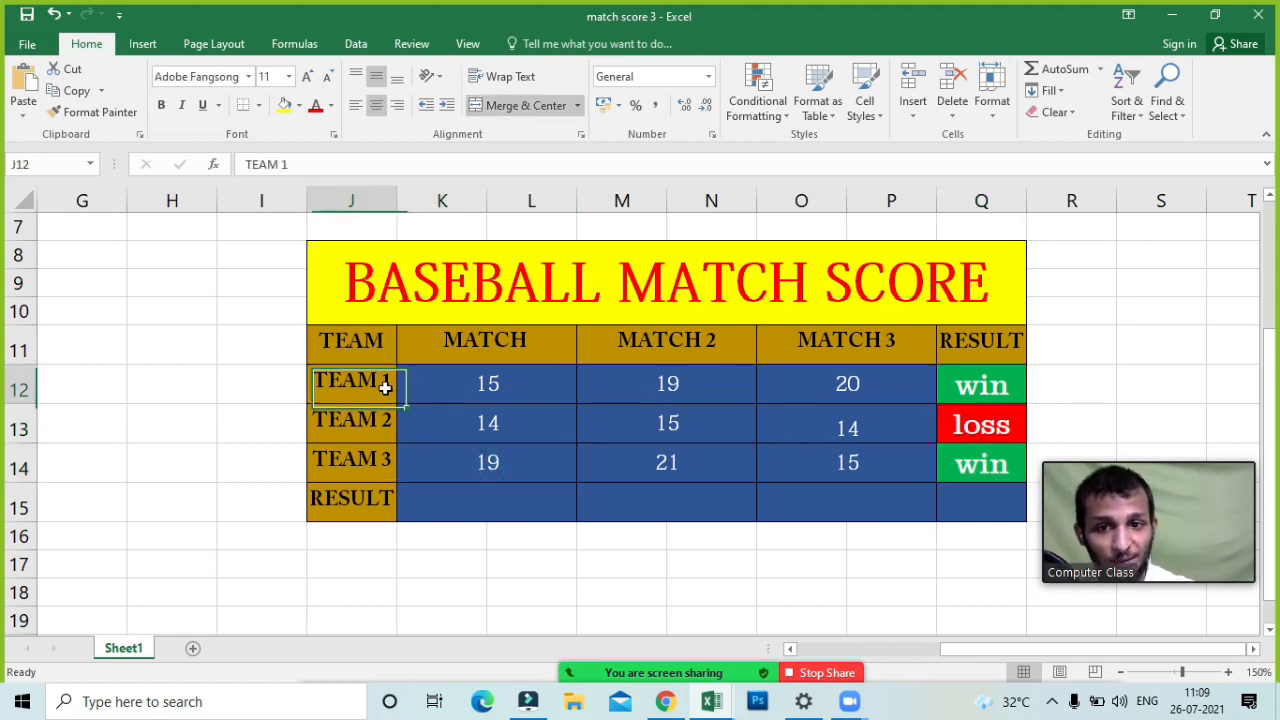
{"action": "left_click", "coordinate": [381, 419]}
{"action": "left_click", "coordinate": [362, 462]}
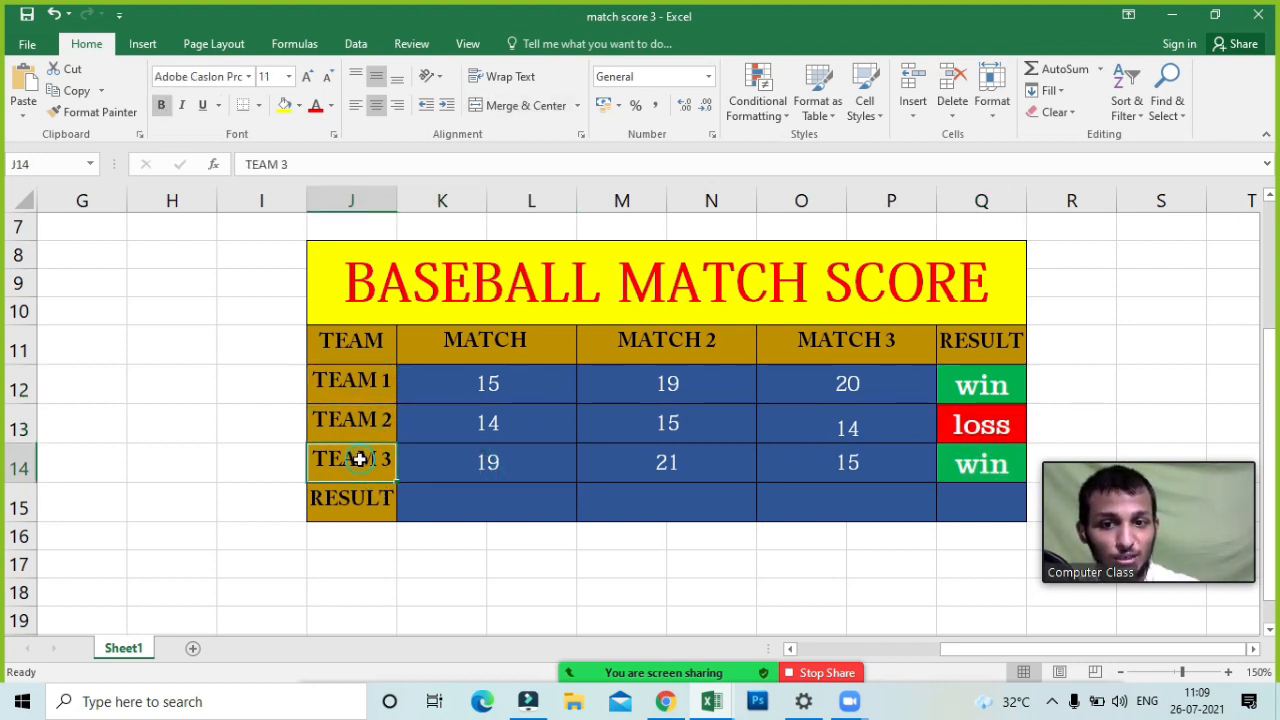
- Point out the MATCH header and each team label, and highlight the three teams' MATCH scores in K12 through K14
{"action": "left_click", "coordinate": [441, 333]}
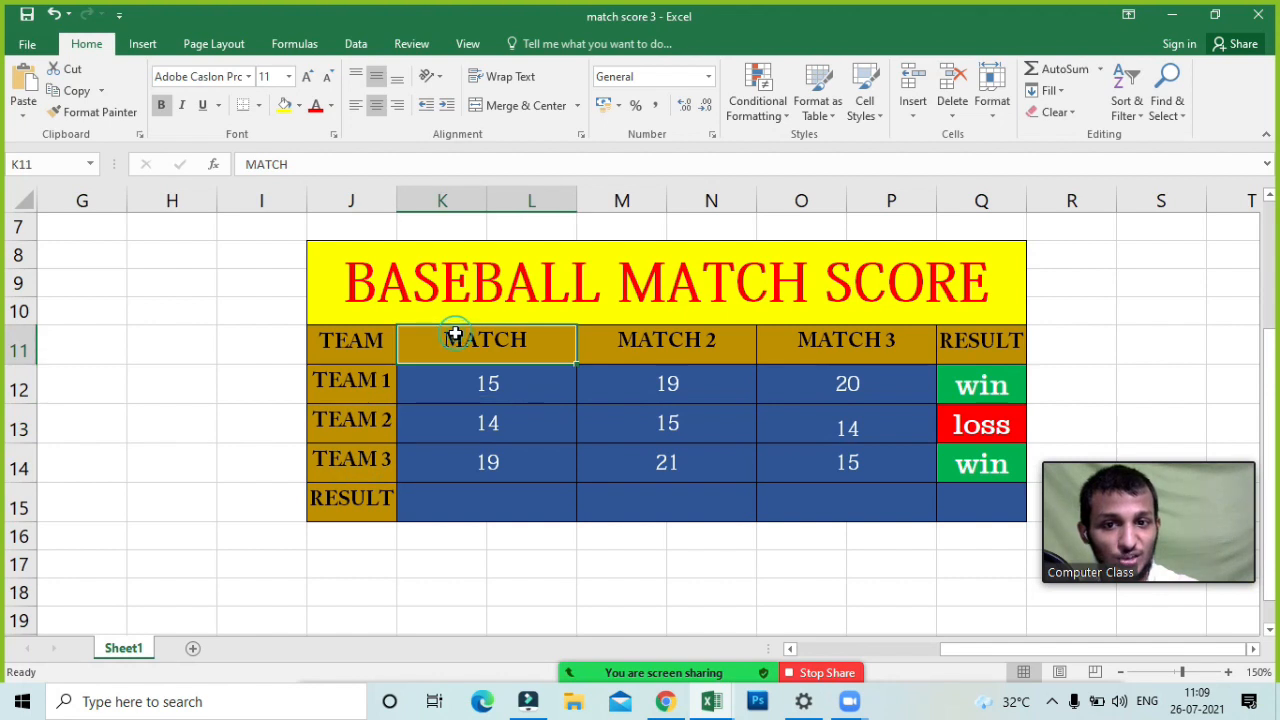
{"action": "left_click", "coordinate": [336, 381]}
{"action": "left_click", "coordinate": [350, 420]}
{"action": "left_click", "coordinate": [340, 463]}
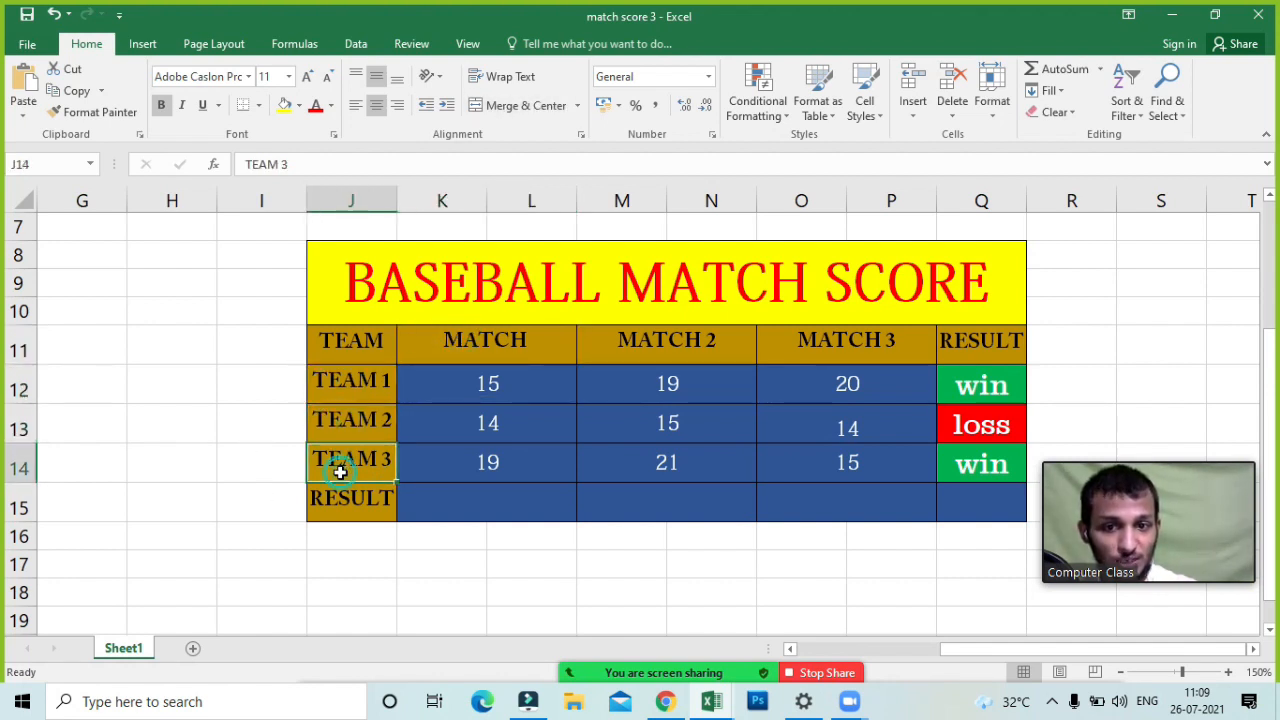
{"action": "left_click", "coordinate": [478, 348]}
{"action": "left_click_drag", "start_coordinate": [466, 386], "coordinate": [470, 473]}
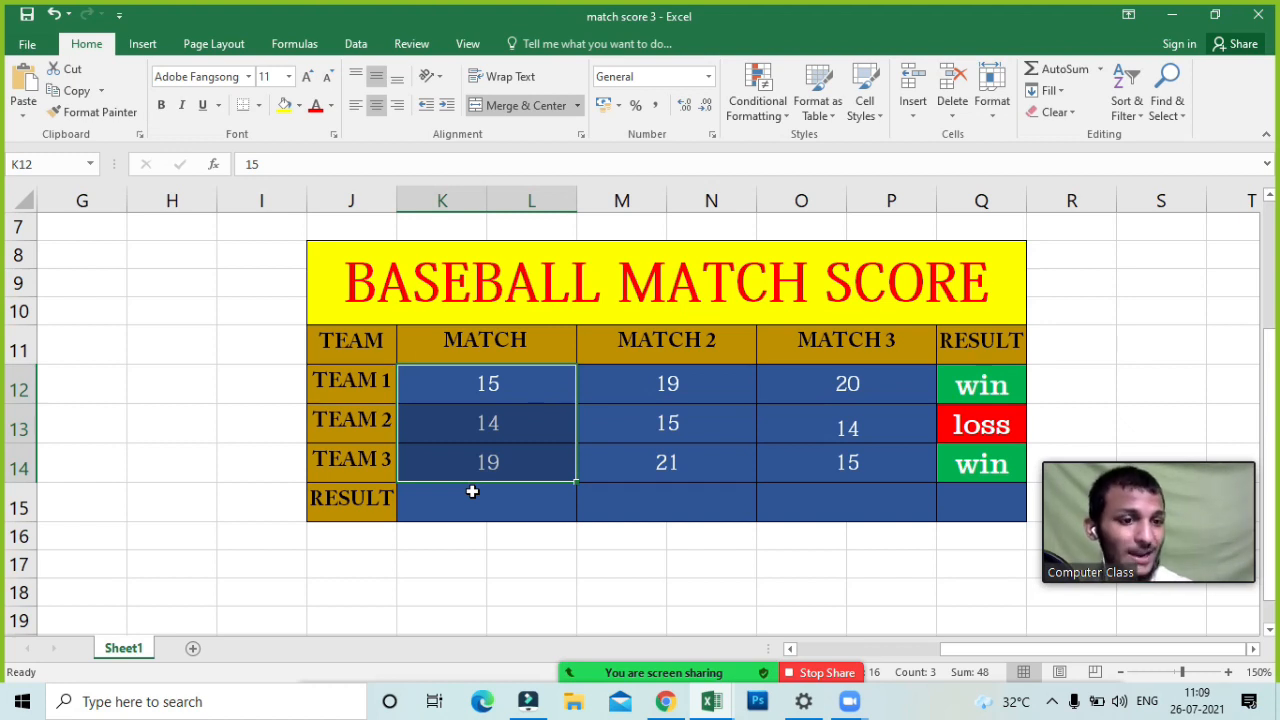
- Begin a formula in RESULT cell K15 with an IF function and a nested AND function, =if(and(
{"action": "left_click", "coordinate": [491, 503]}
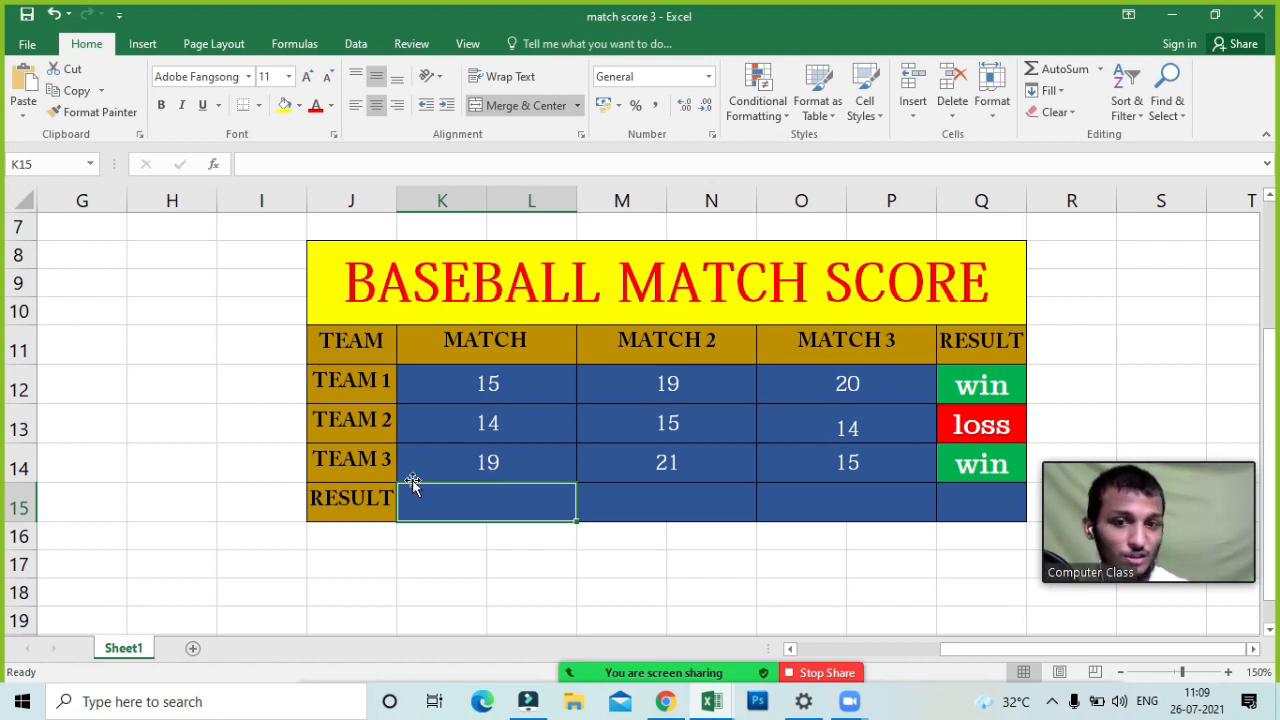
{"action": "left_click", "coordinate": [382, 478]}
{"action": "left_click", "coordinate": [506, 493]}
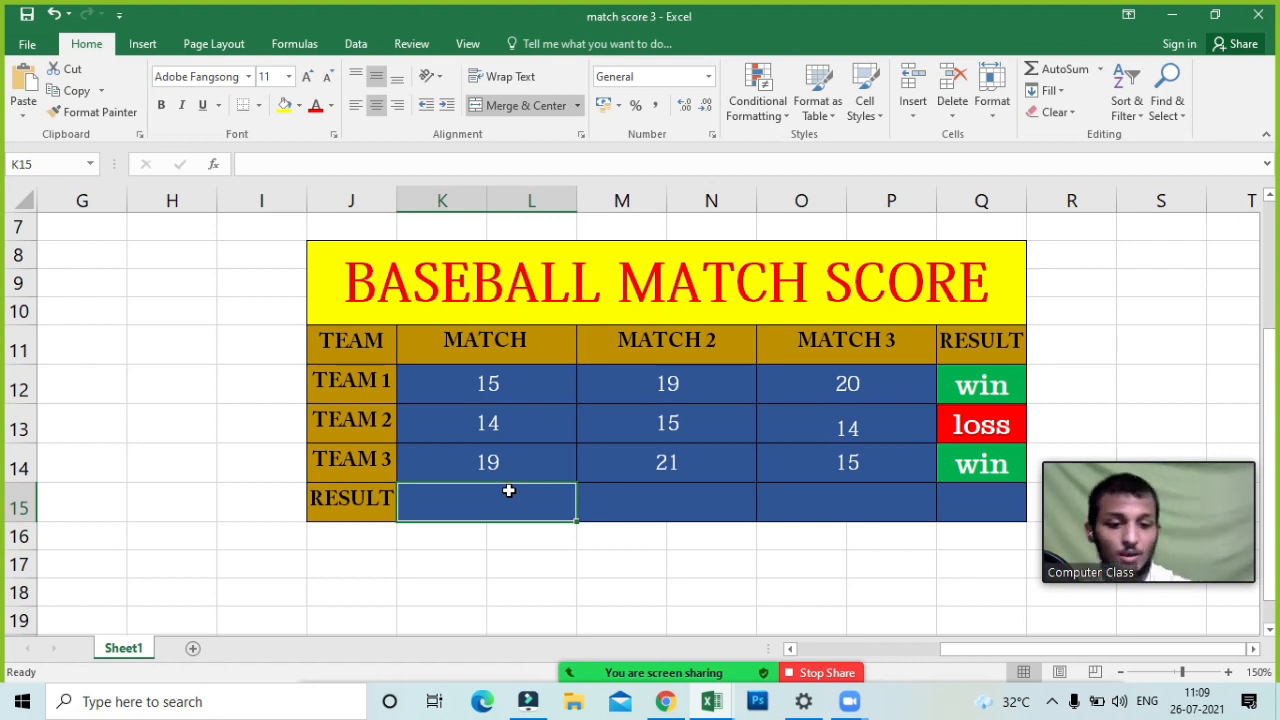
{"action": "type", "text": "="}
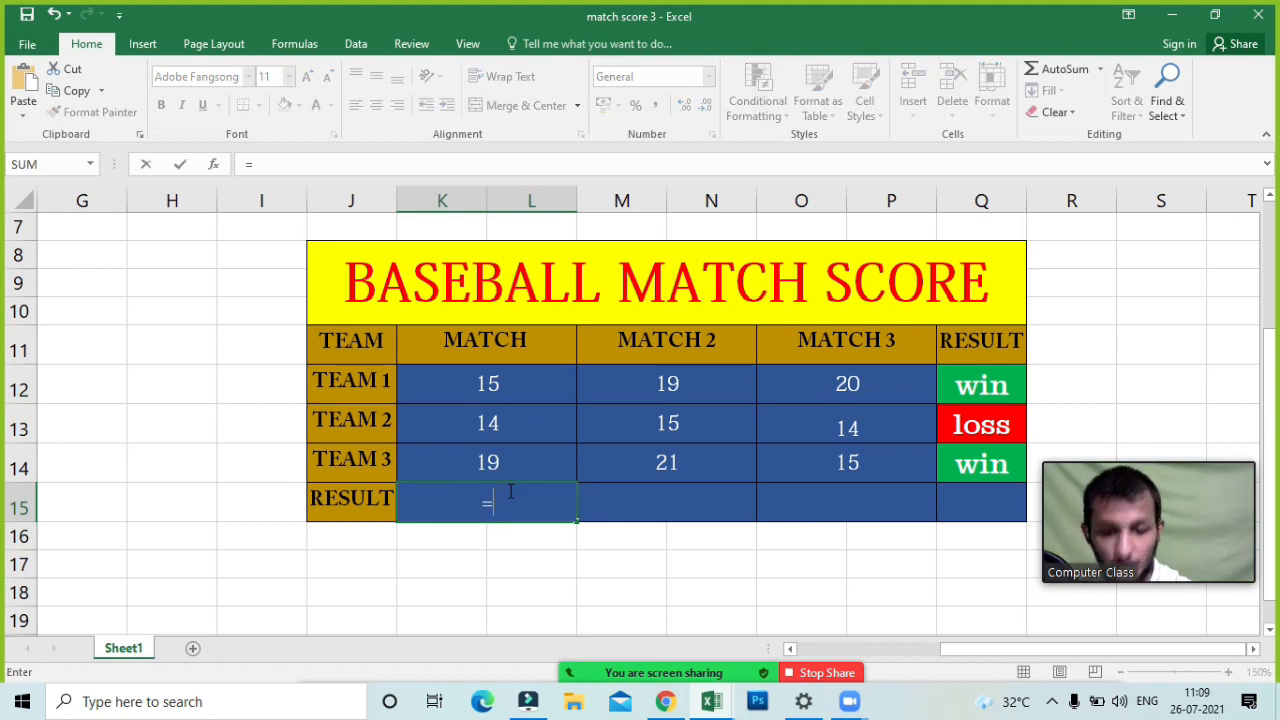
{"action": "type", "text": "if*"}
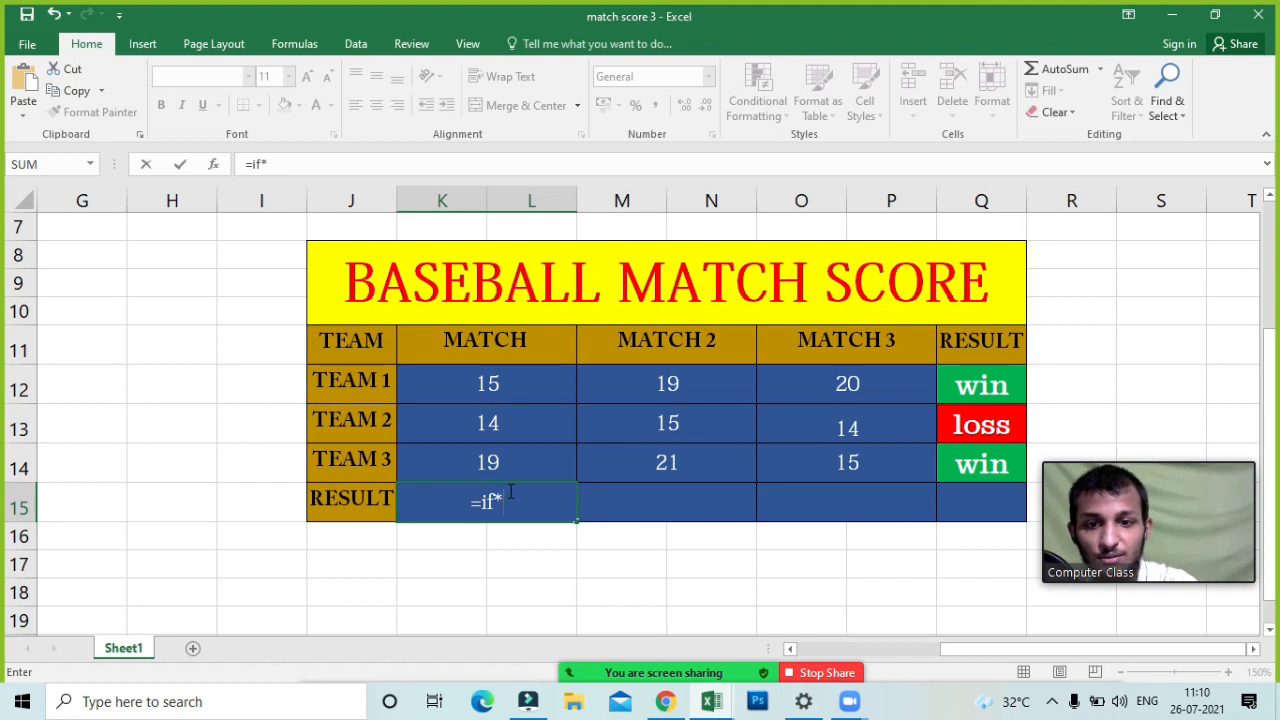
{"action": "key", "text": "BackSpace"}
{"action": "type", "text": "(abd=="}
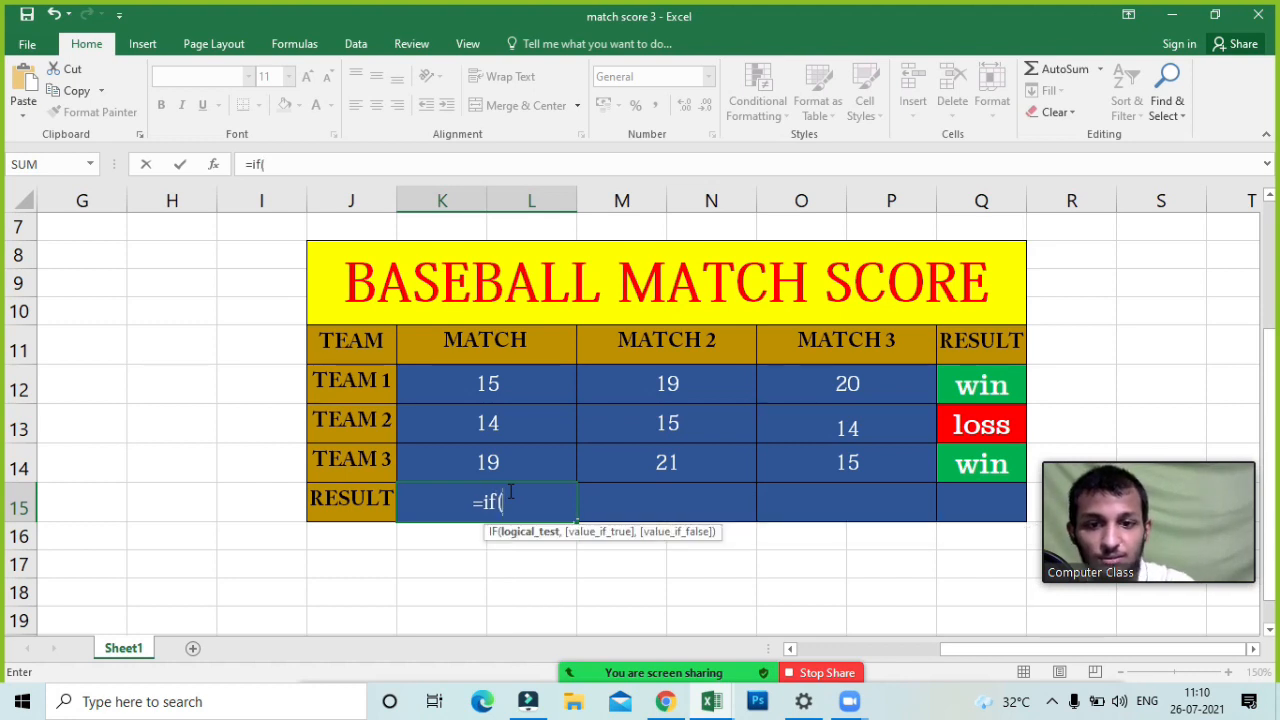
{"action": "key", "text": "BackSpace"}
{"action": "key", "text": "BackSpace"}
{"action": "key", "text": "BackSpace"}
{"action": "key", "text": "BackSpace"}
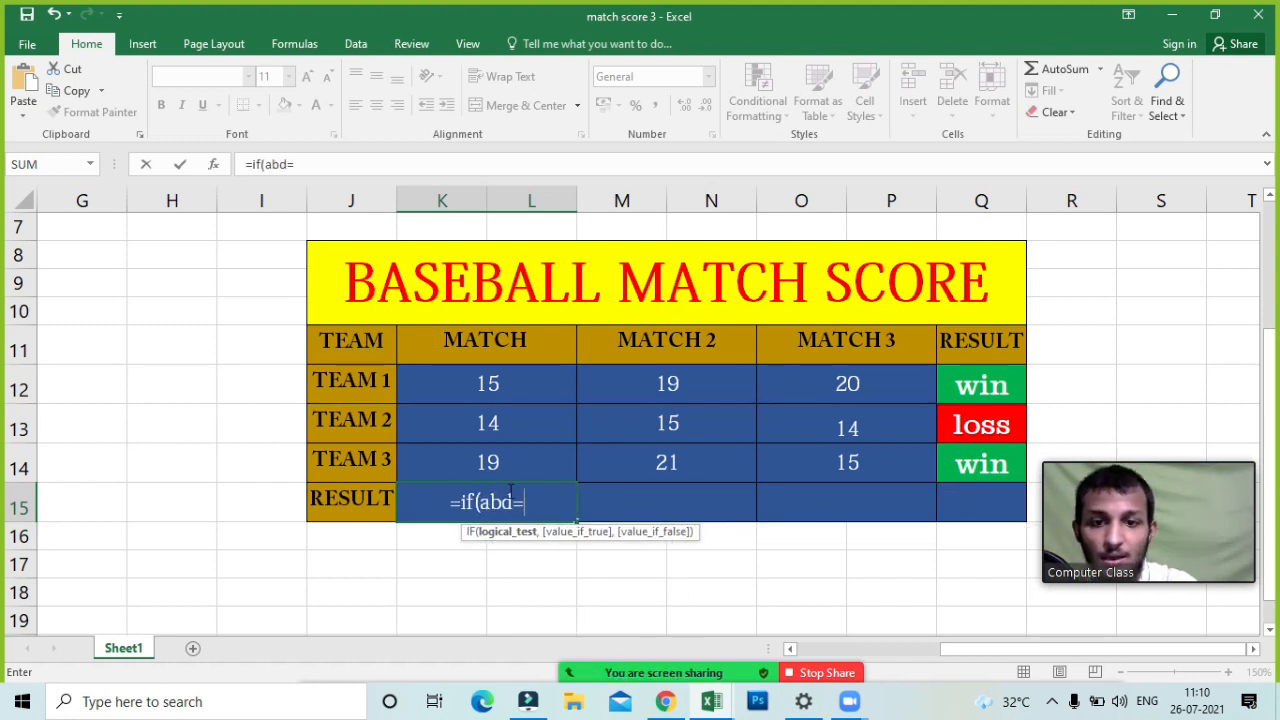
{"action": "type", "text": "nd"}
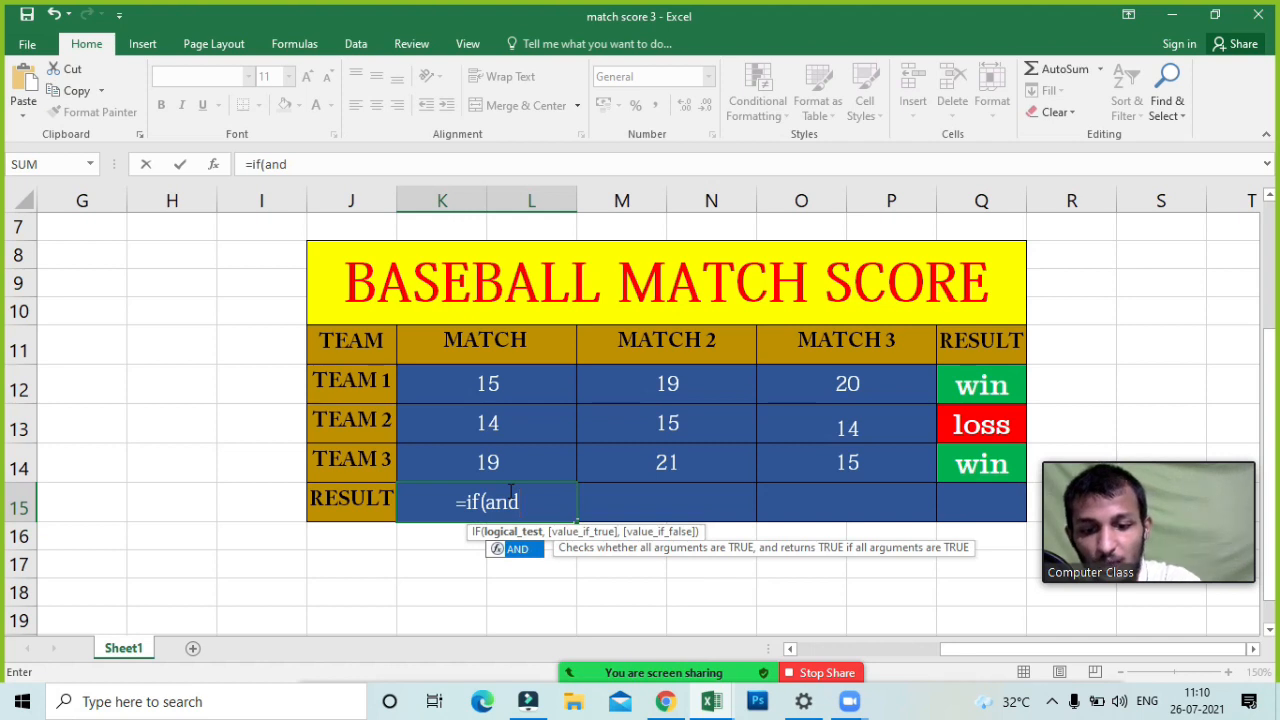
{"action": "type", "text": "("}
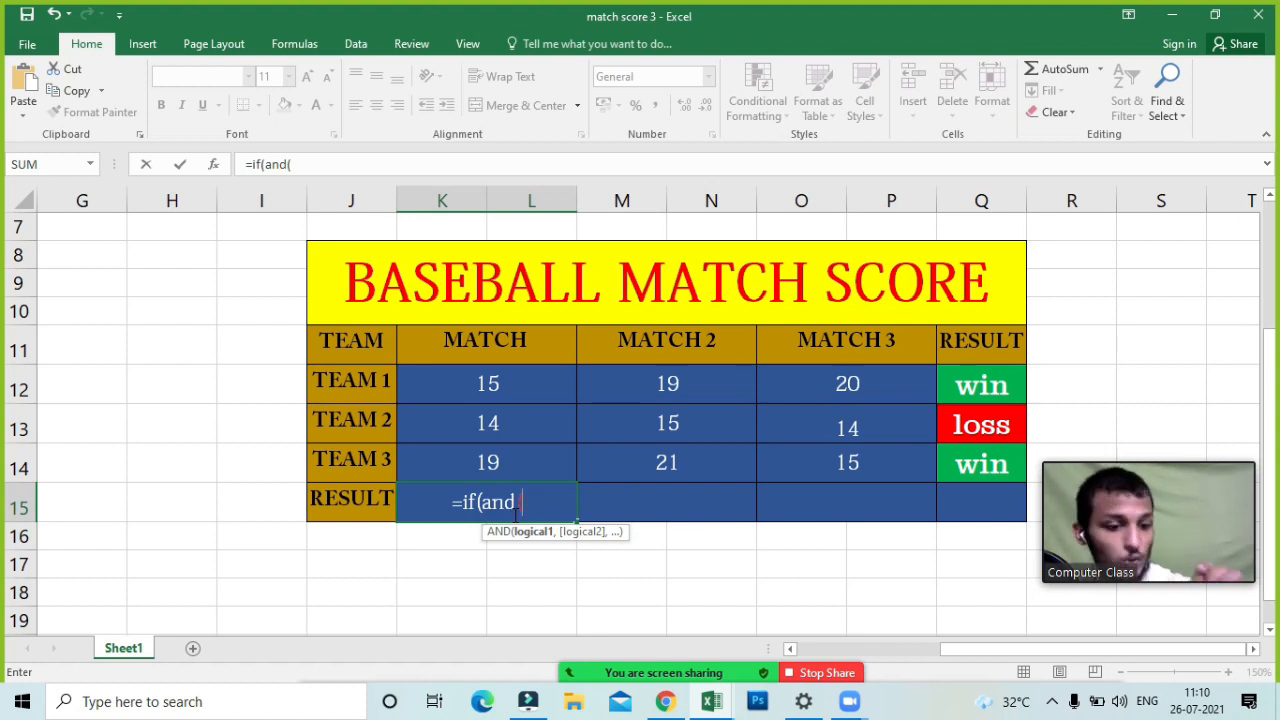
{"action": "key", "text": "Up"}
{"action": "key", "text": "Up"}
{"action": "key", "text": "Up"}
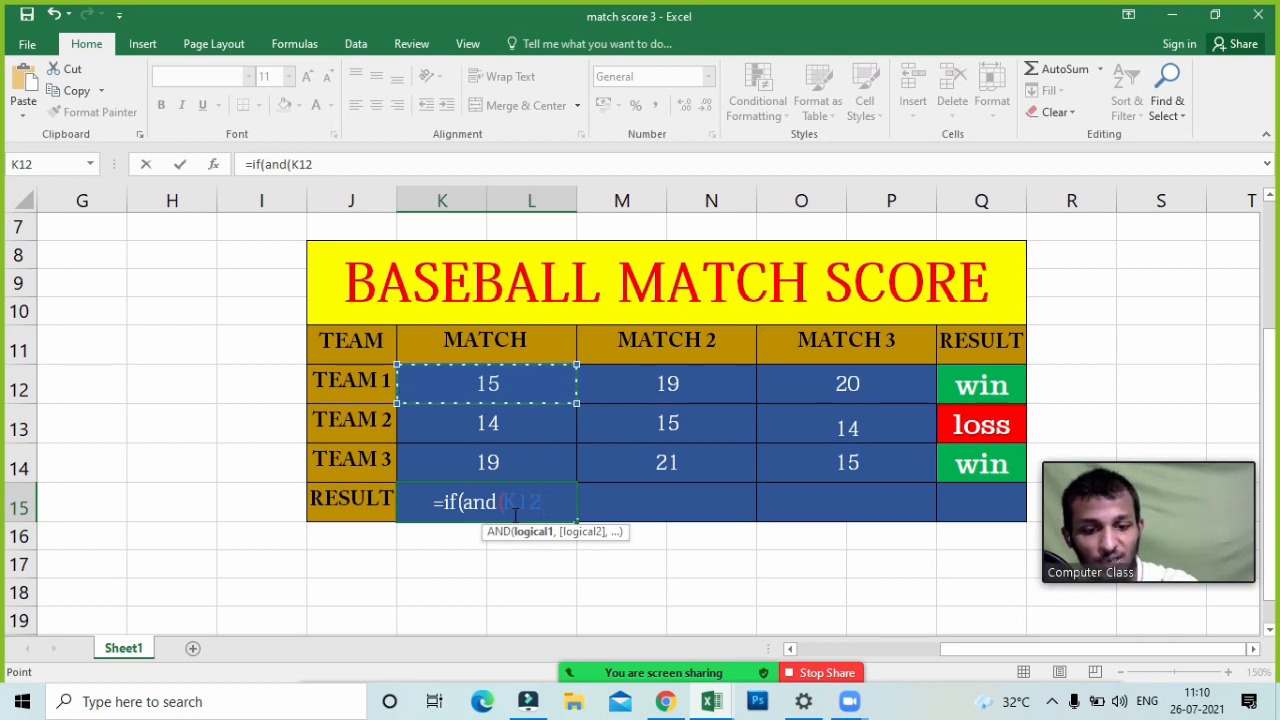
{"action": "type", "text": ">"}
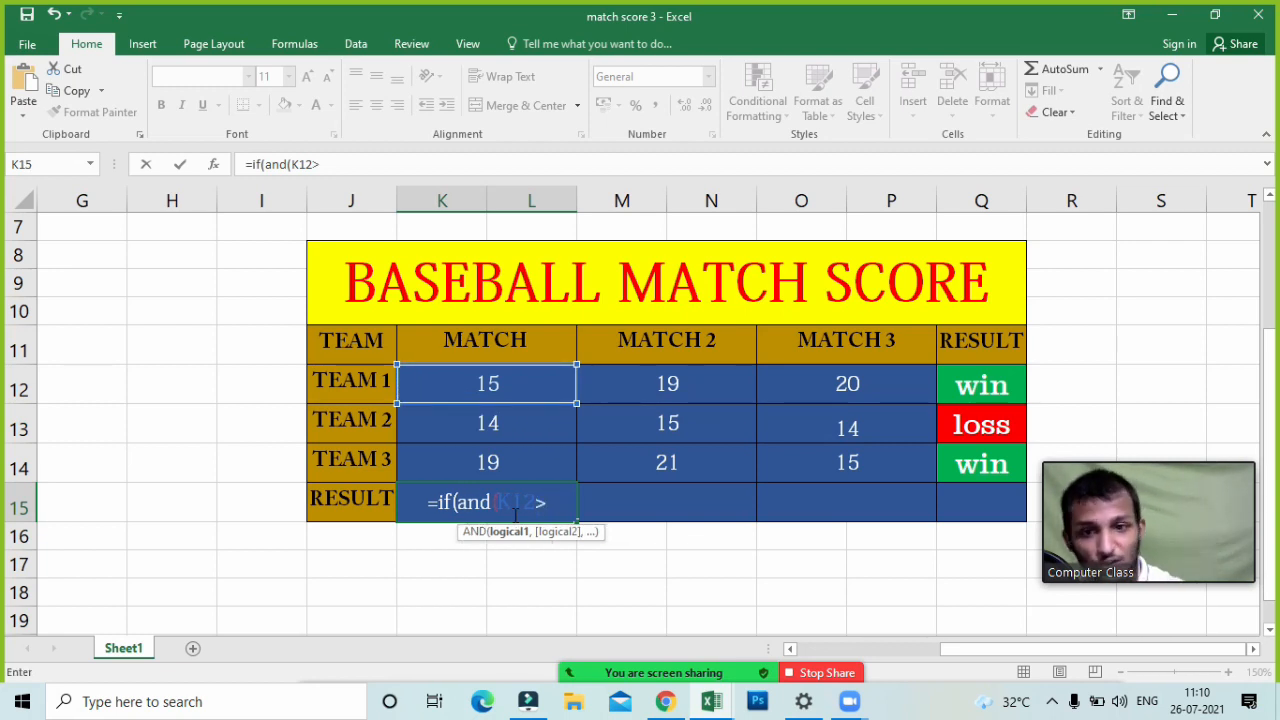
{"action": "type", "text": "15"}
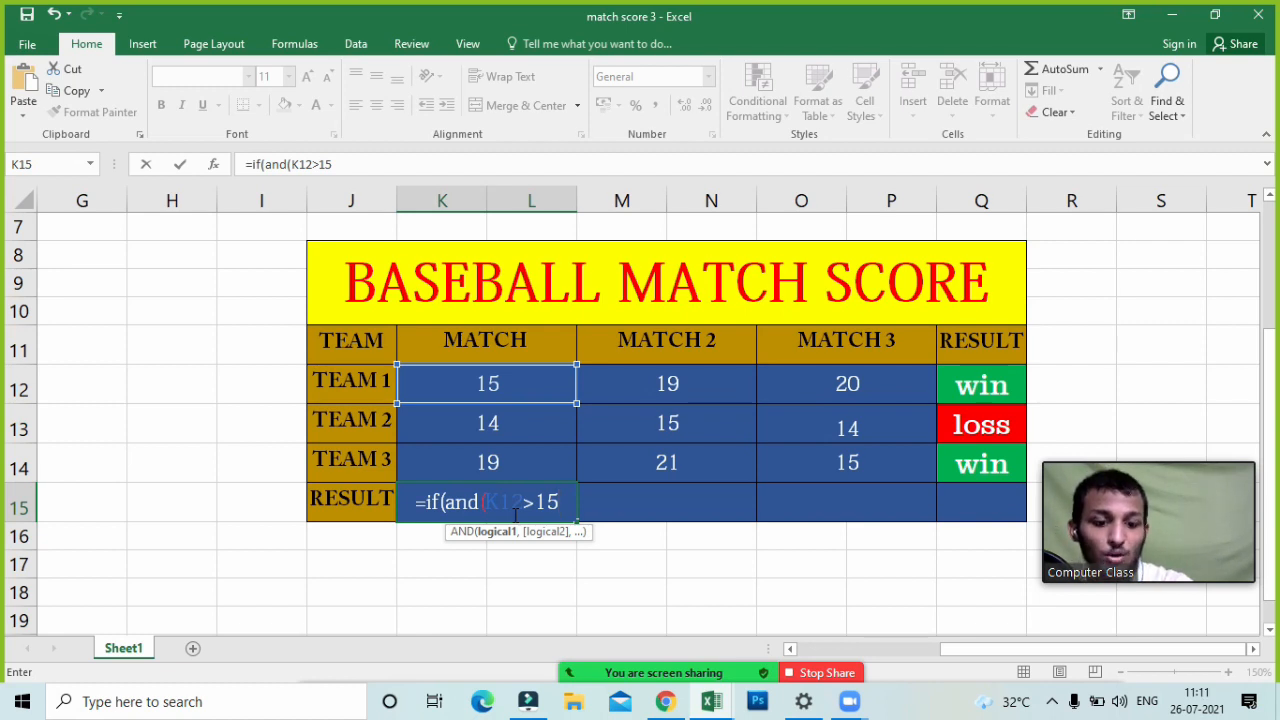
{"action": "type", "text": ","}
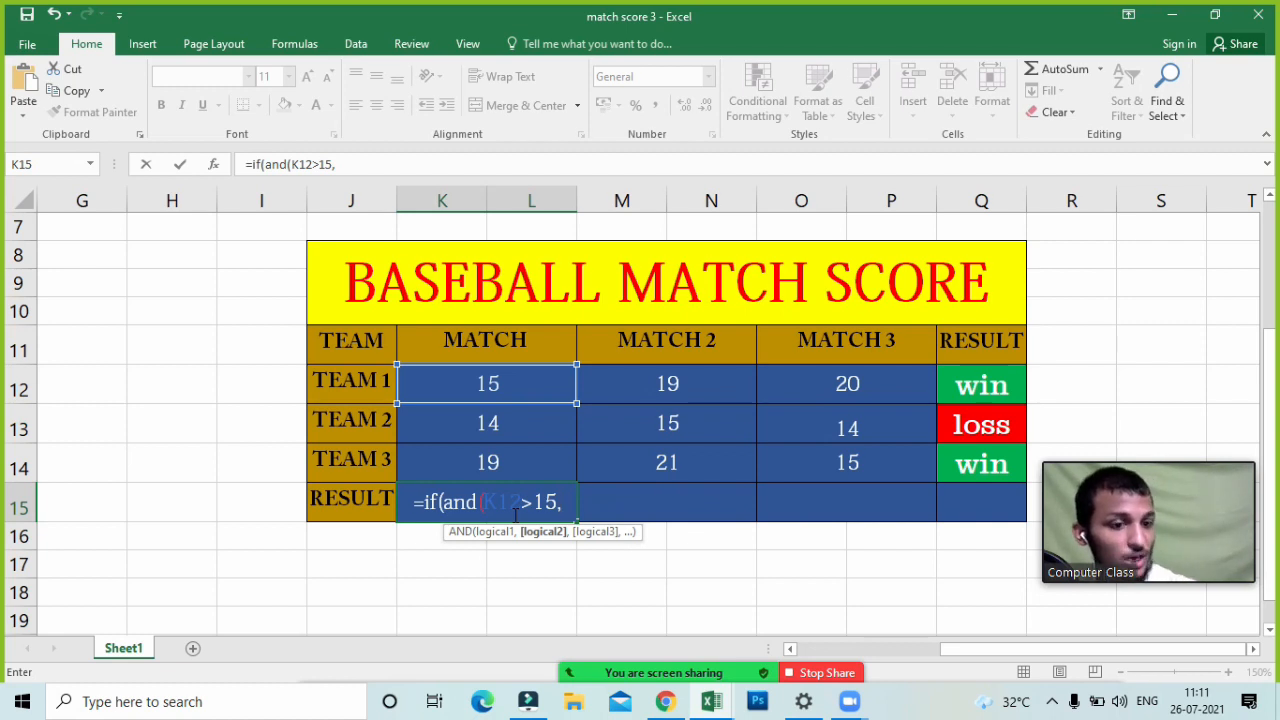
{"action": "key", "text": "BackSpace"}
{"action": "key", "text": "BackSpace"}
{"action": "key", "text": "BackSpace"}
{"action": "key", "text": "BackSpace"}
{"action": "key", "text": "BackSpace"}
{"action": "key", "text": "BackSpace"}
{"action": "key", "text": "BackSpace"}
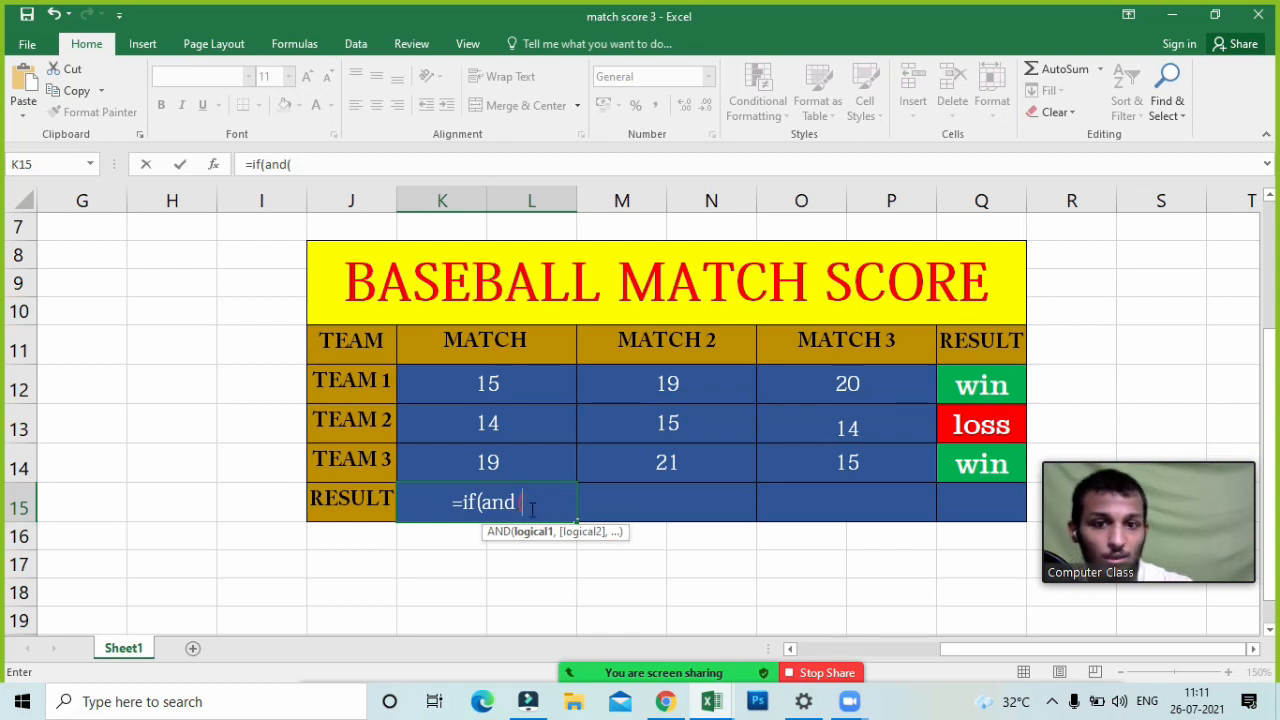
- Replace the nested AND function in the K15 formula with the logical test K14>15
{"action": "key", "text": "BackSpace"}
{"action": "key", "text": "BackSpace"}
{"action": "key", "text": "BackSpace"}
{"action": "key", "text": "BackSpace"}
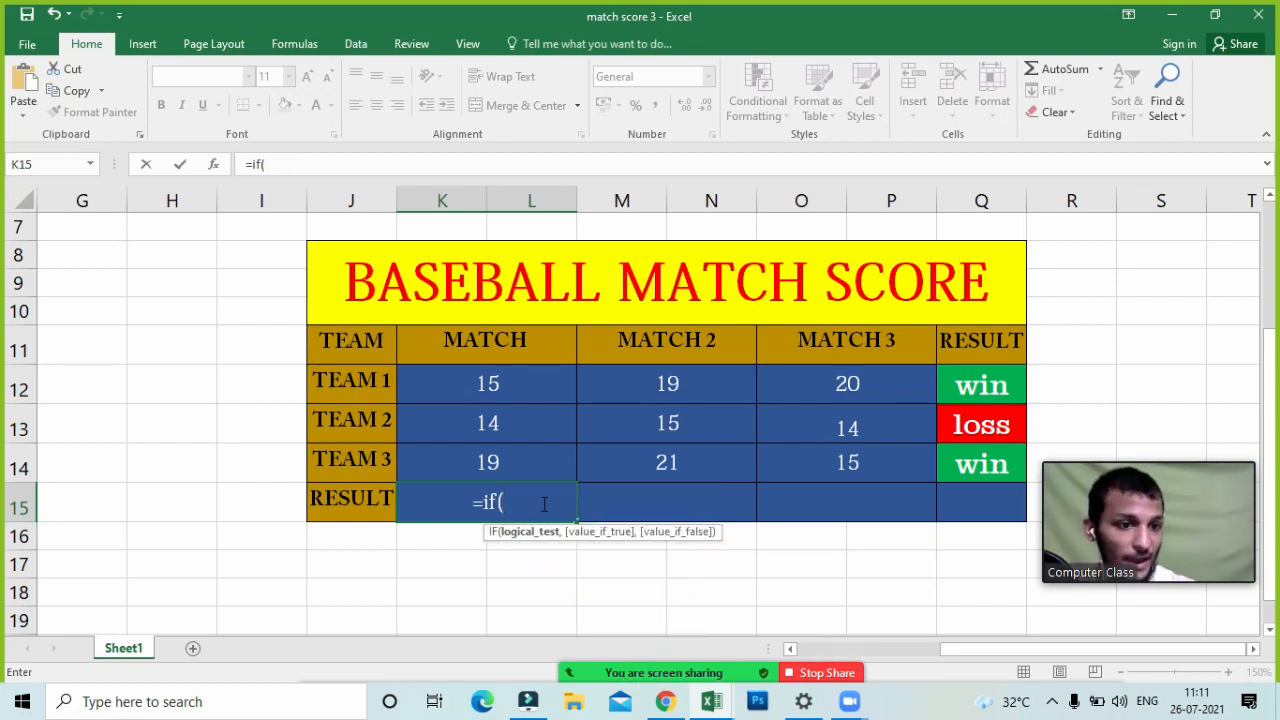
{"action": "left_click", "coordinate": [489, 465]}
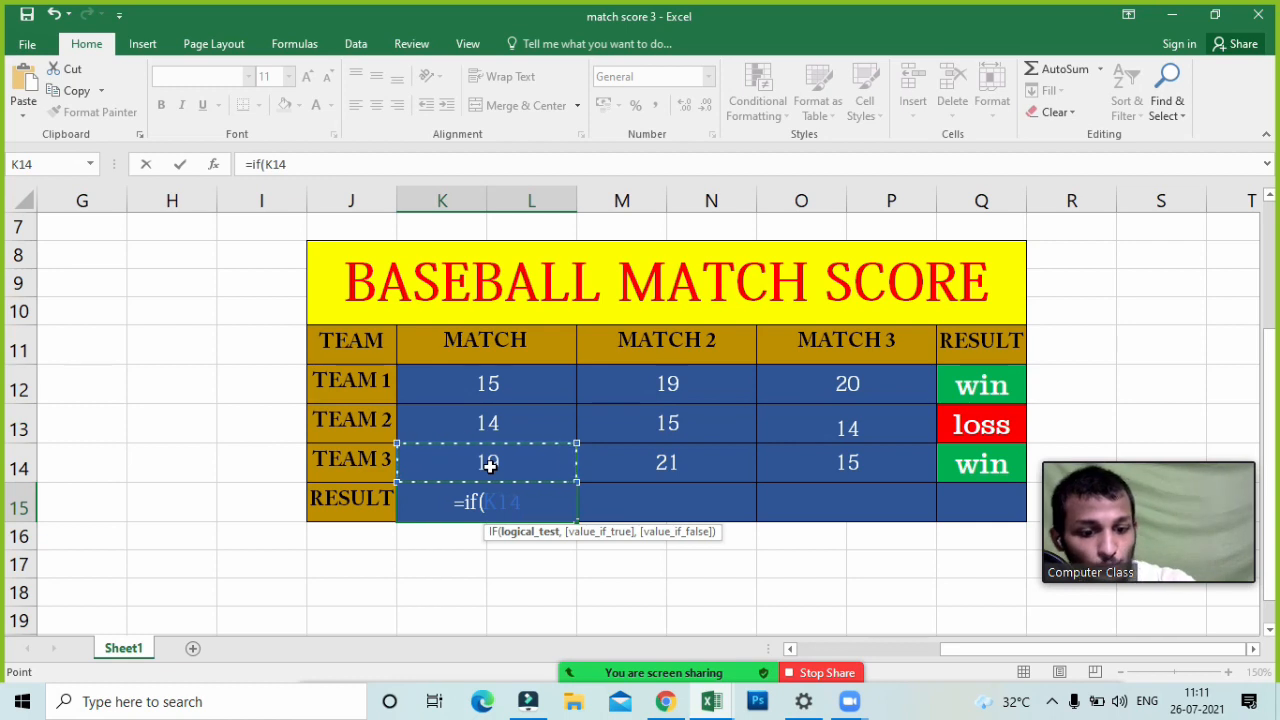
{"action": "type", "text": ">15"}
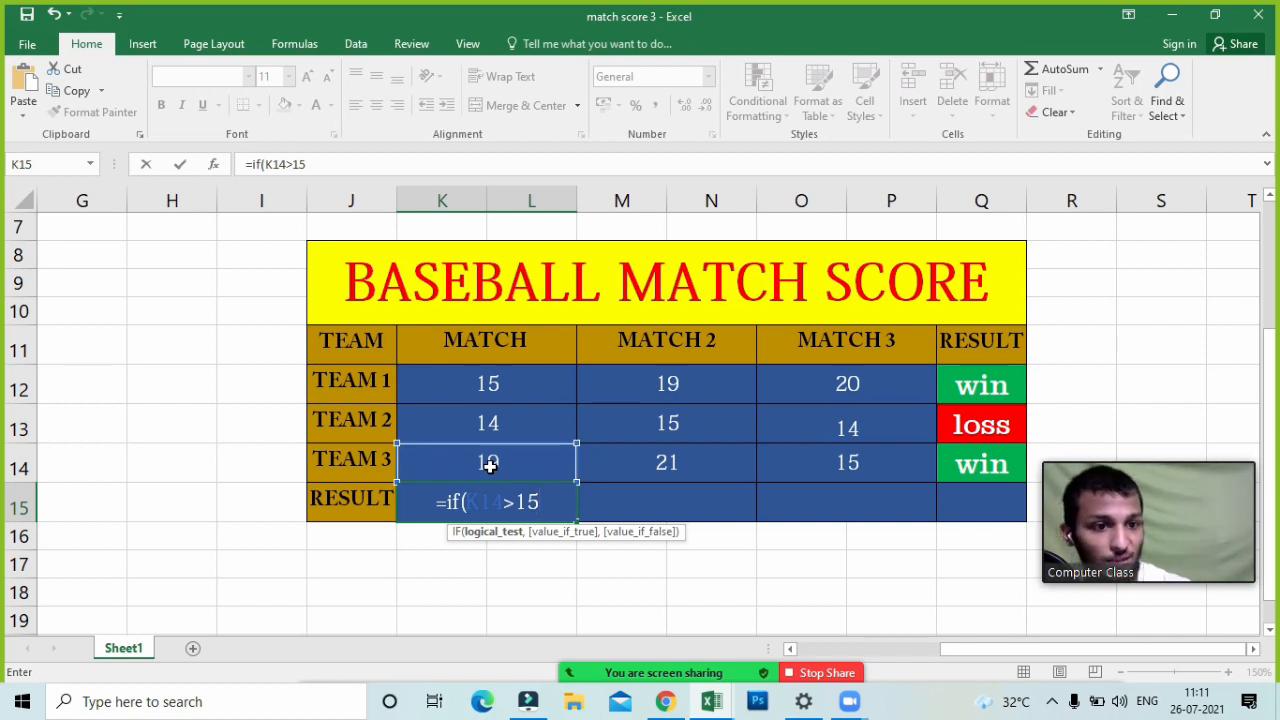
{"action": "type", "text": ","}
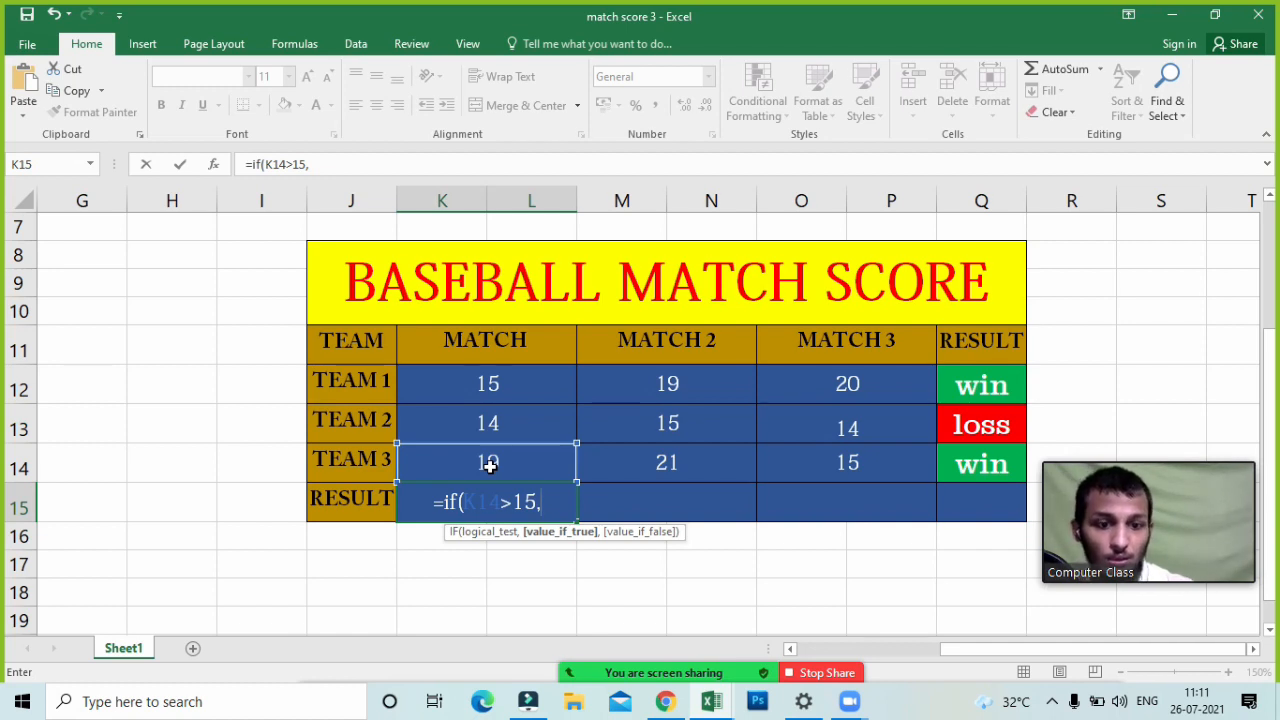
- Add "TEAM 3 WIN" as the IF formula's value if true
{"action": "type", "text": "\""}
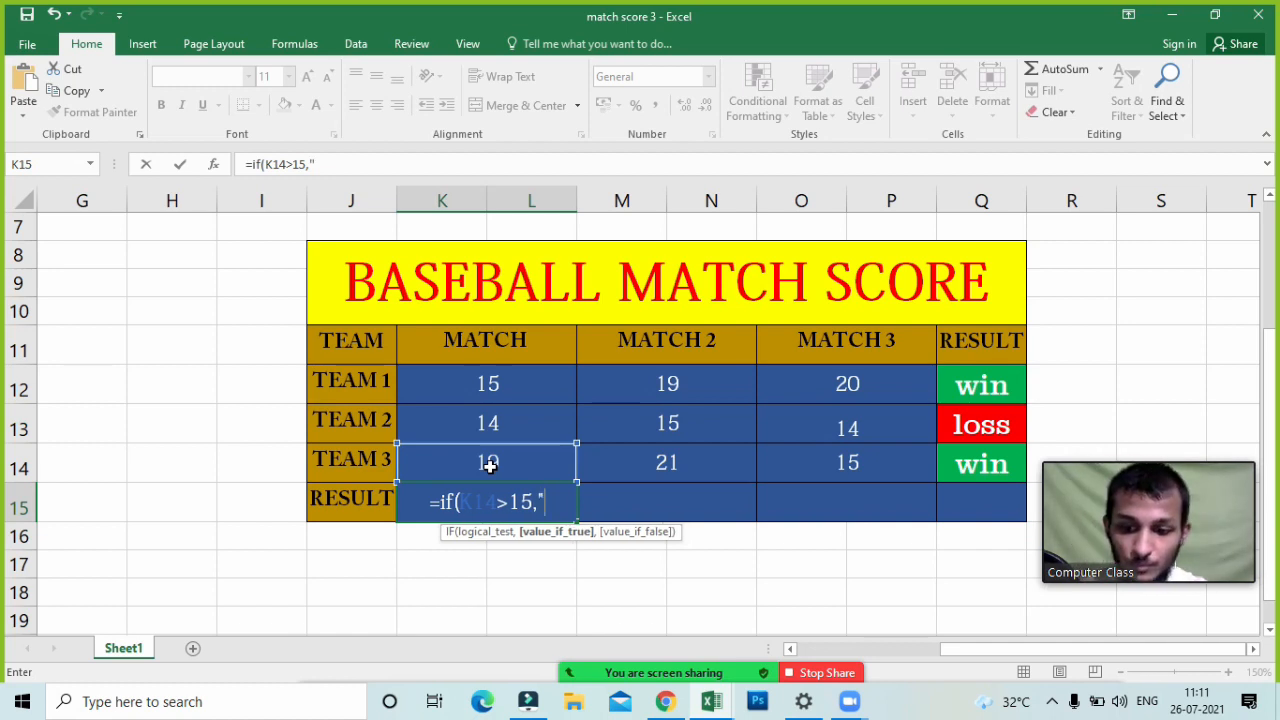
{"action": "type", "text": "TEAM"}
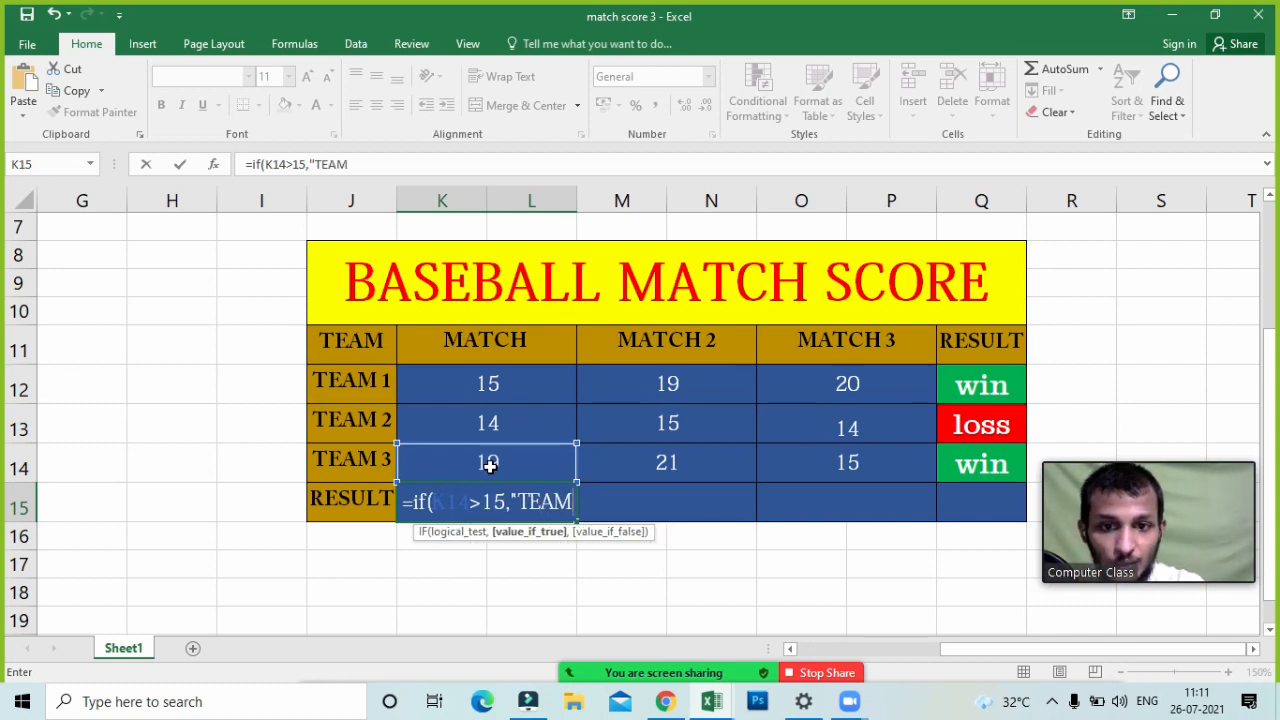
{"action": "type", "text": " 3"}
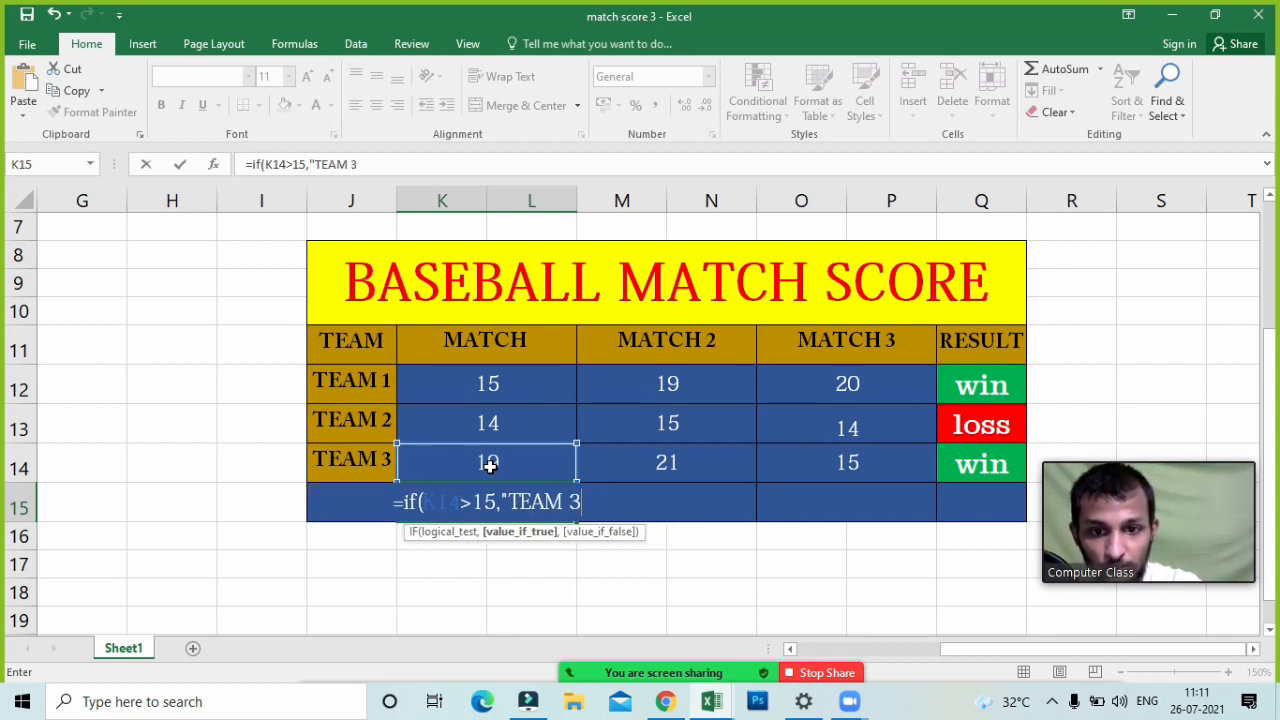
{"action": "type", "text": " W"}
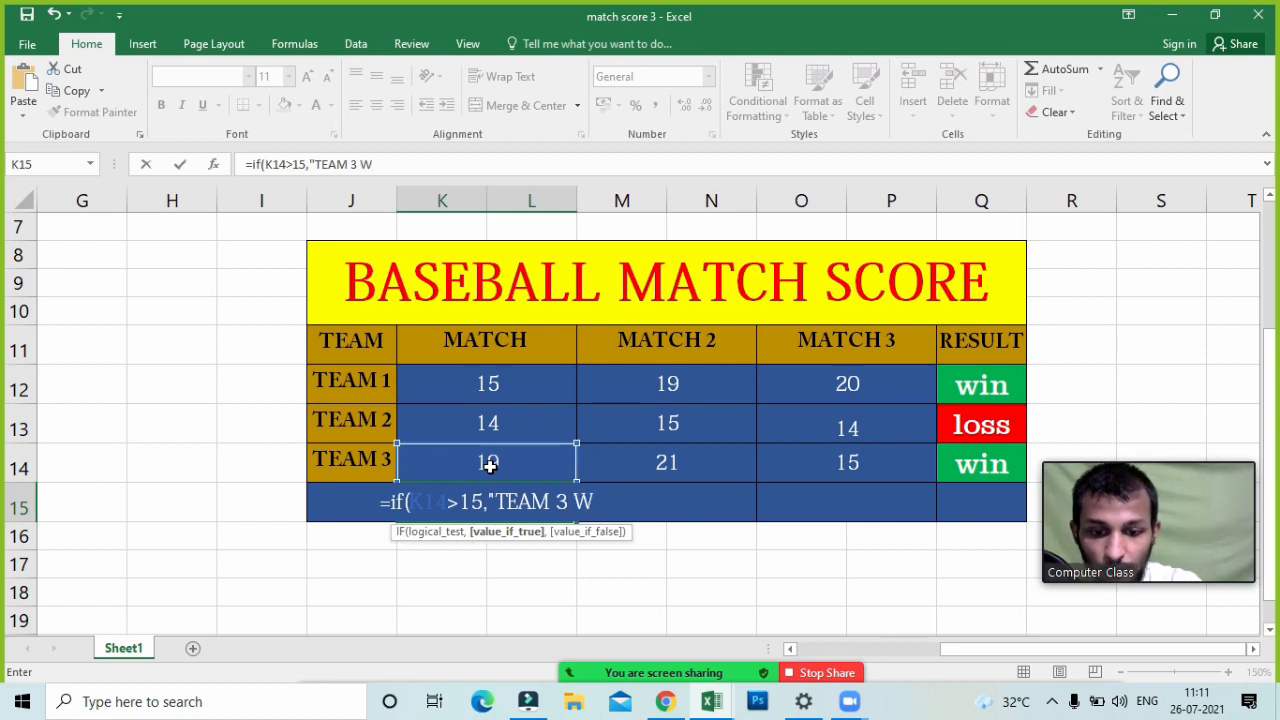
{"action": "type", "text": "IN\""}
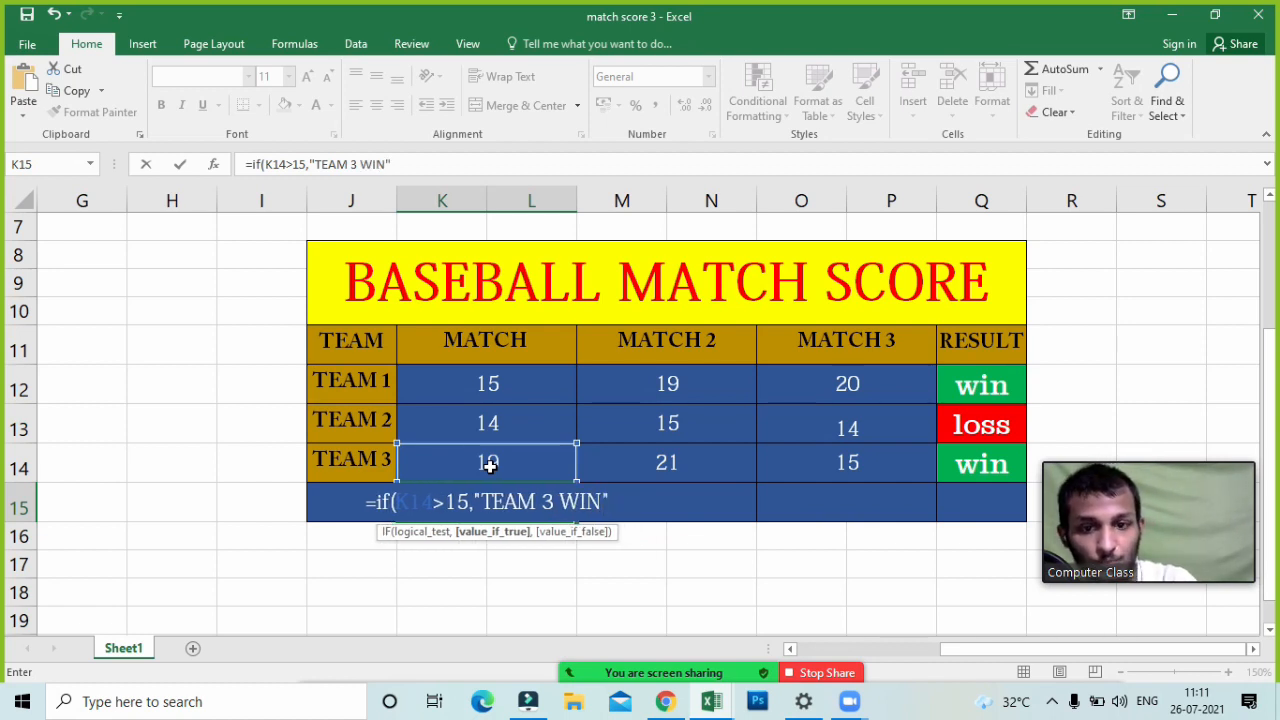
{"action": "type", "text": ","}
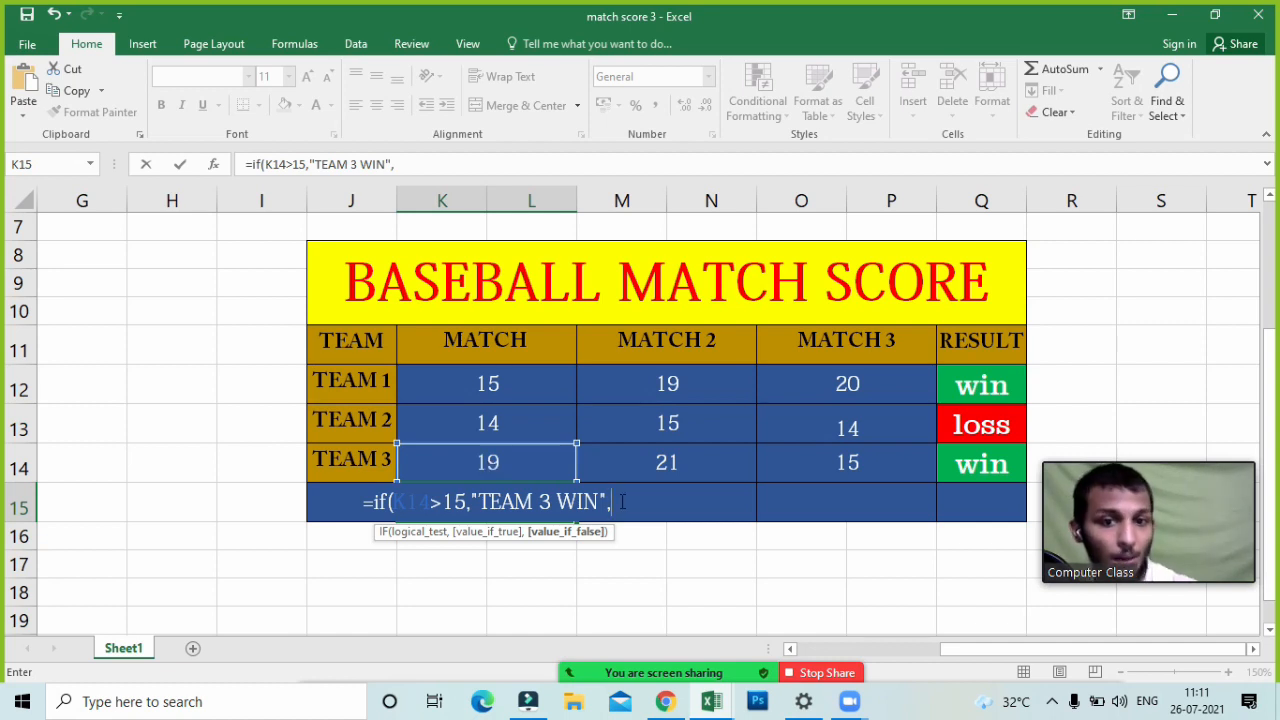
- Nest a second IF as the value if false, testing K13>15 and returning "Team 2 WIN" when true
{"action": "type", "text": "if("}
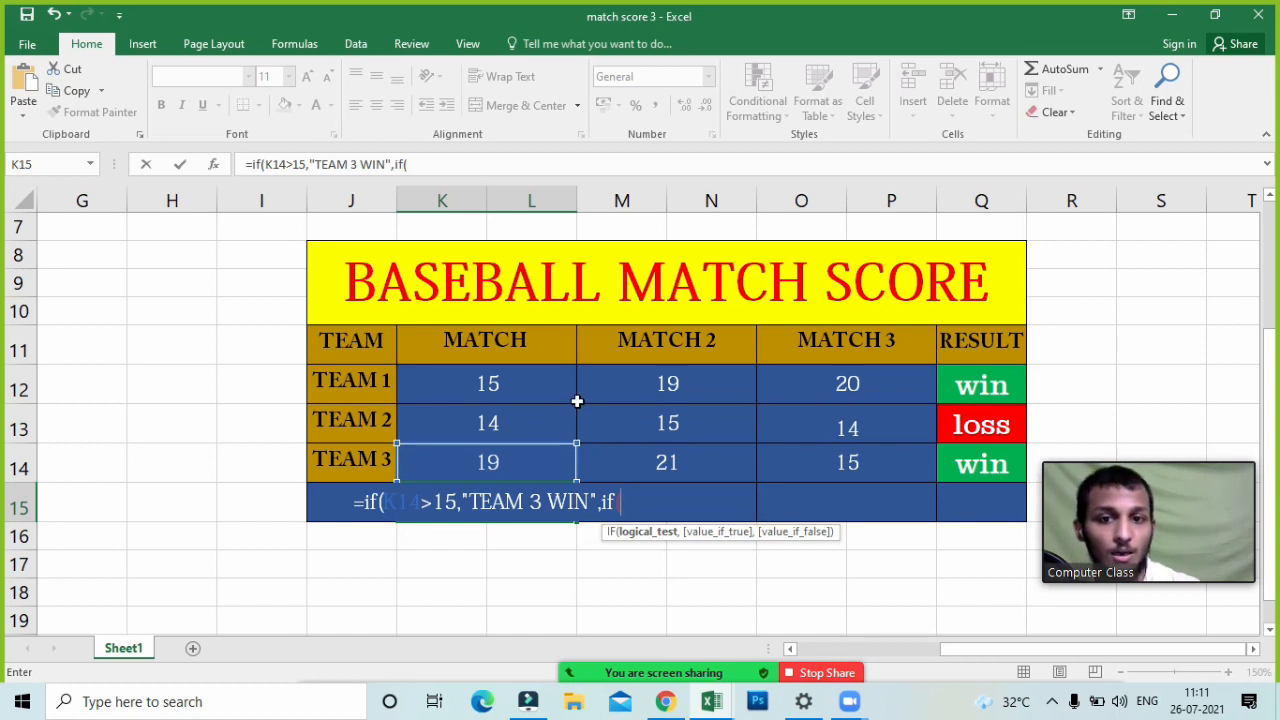
{"action": "left_click", "coordinate": [530, 429]}
{"action": "type", "text": ">1"}
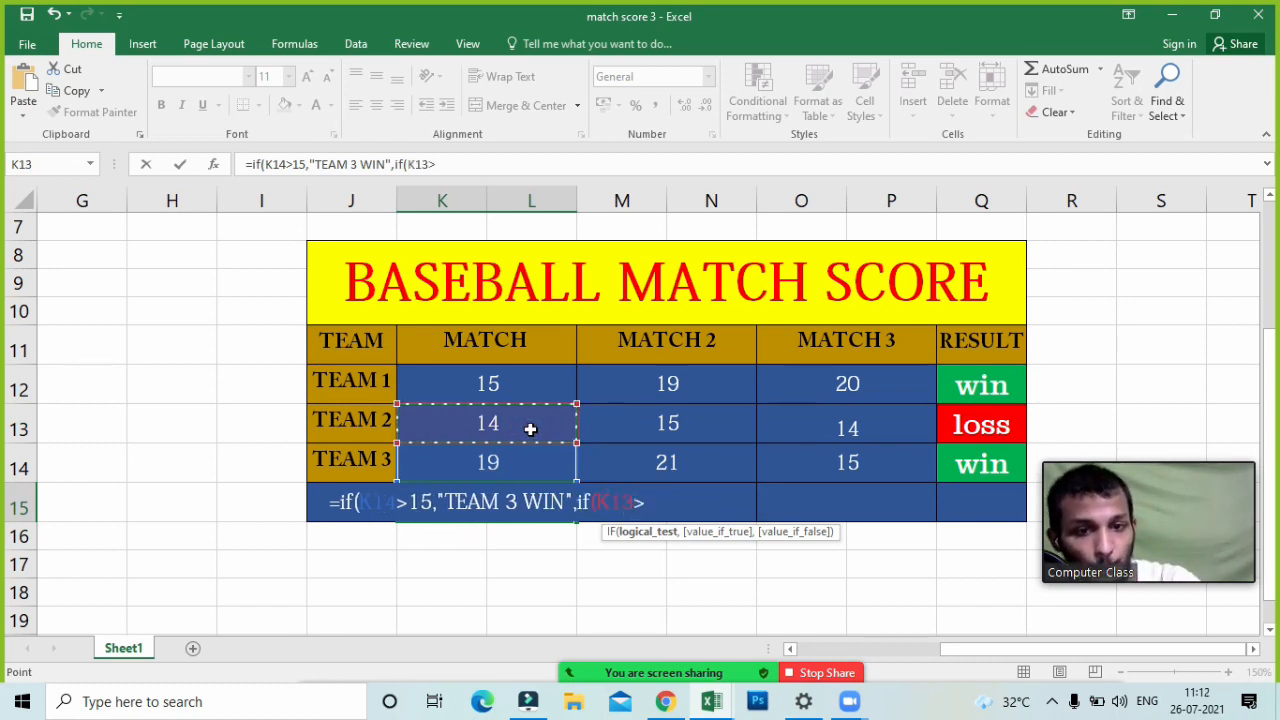
{"action": "type", "text": "5"}
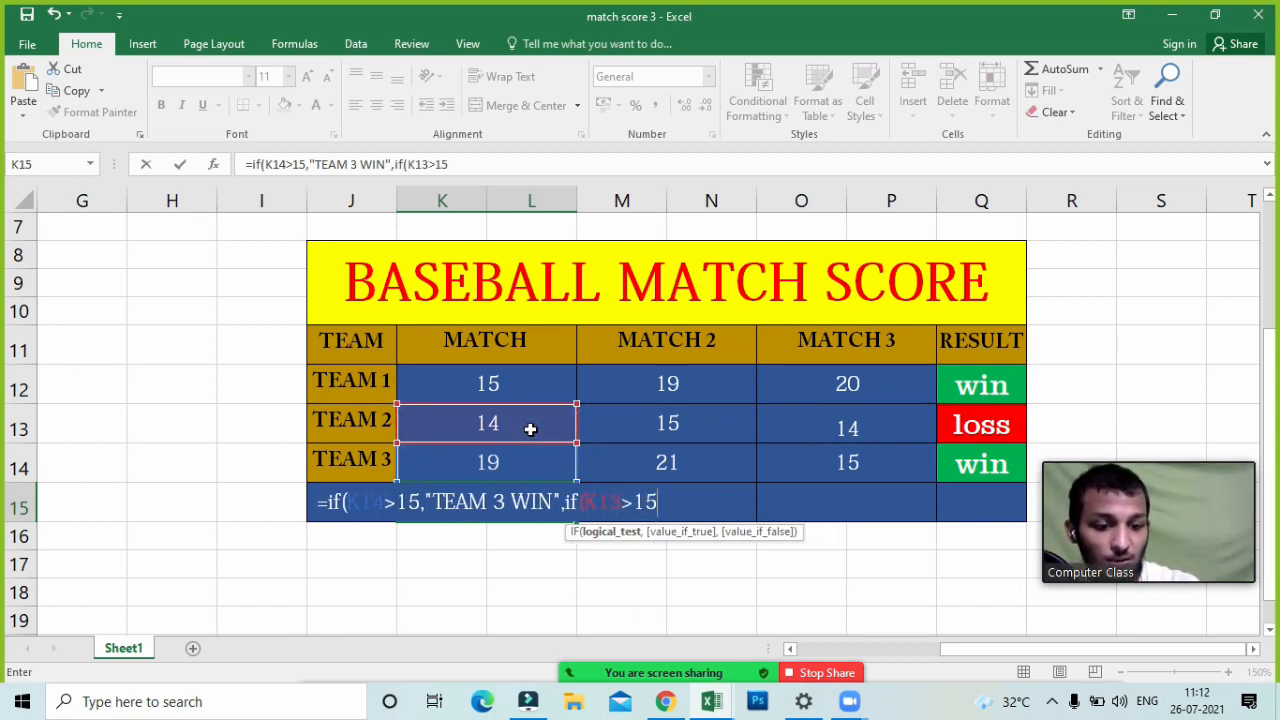
{"action": "type", "text": ","}
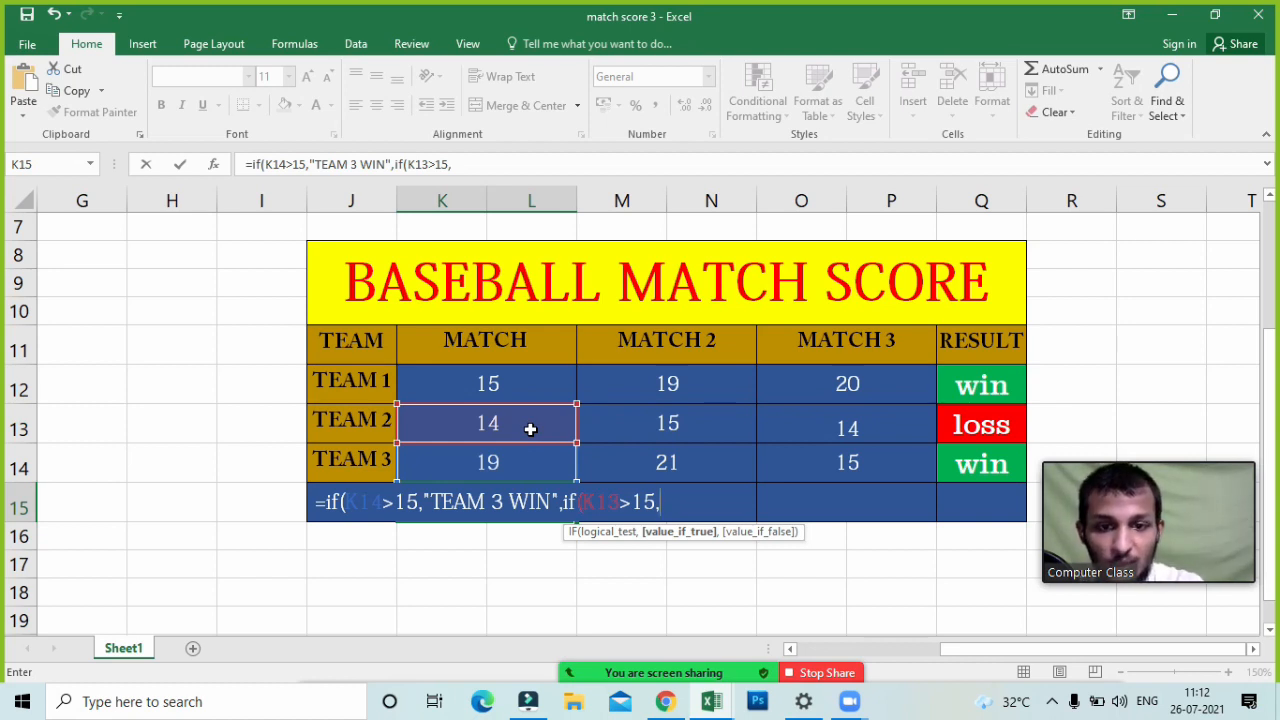
{"action": "type", "text": "\""}
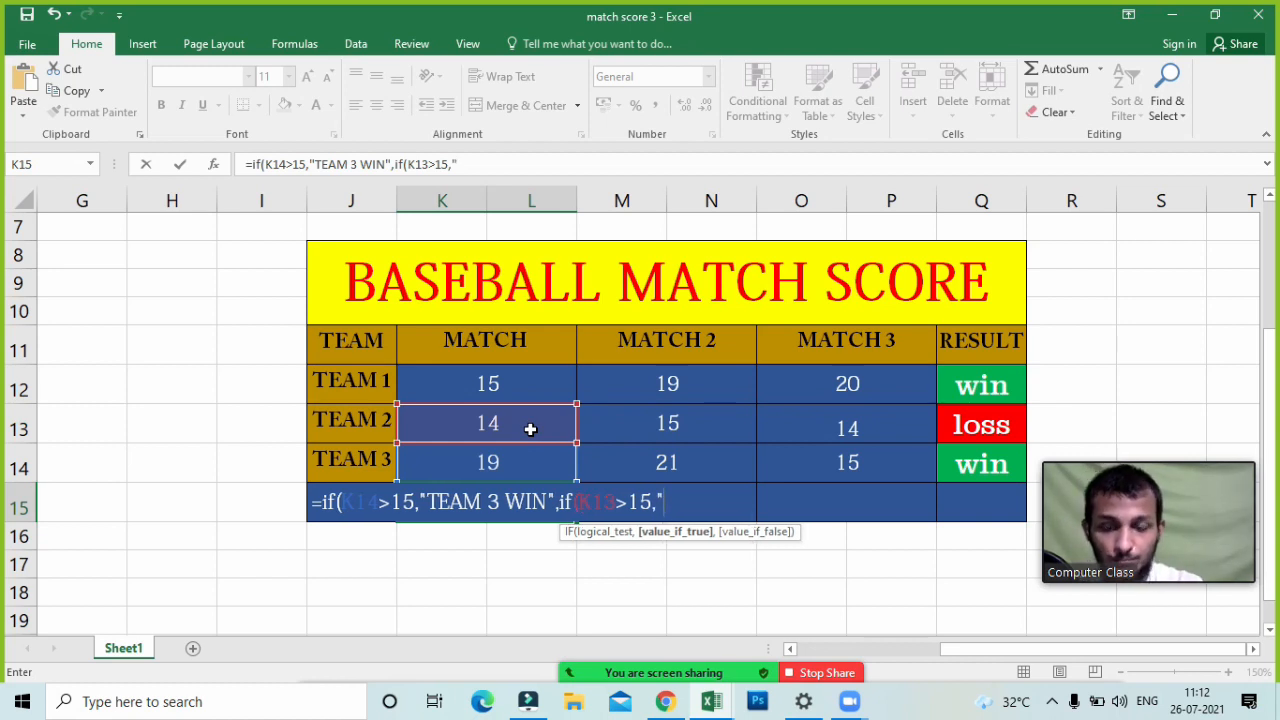
{"action": "type", "text": "Team "}
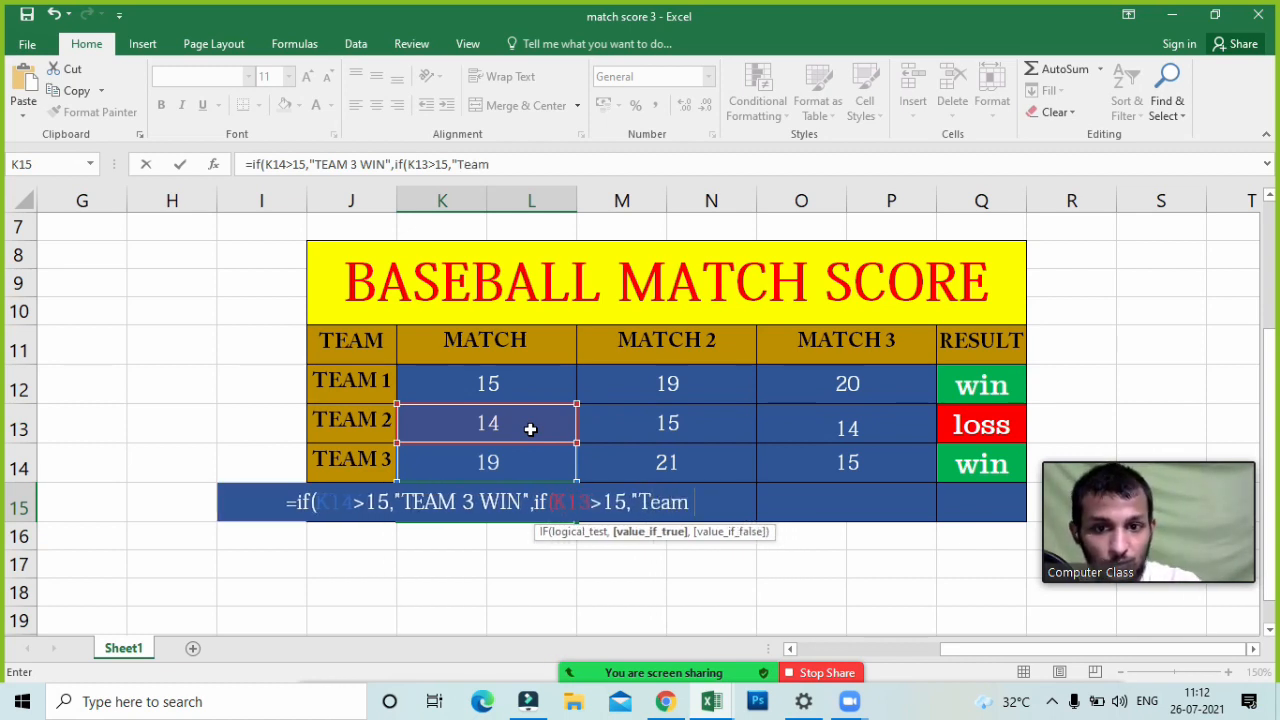
{"action": "type", "text": " 2"}
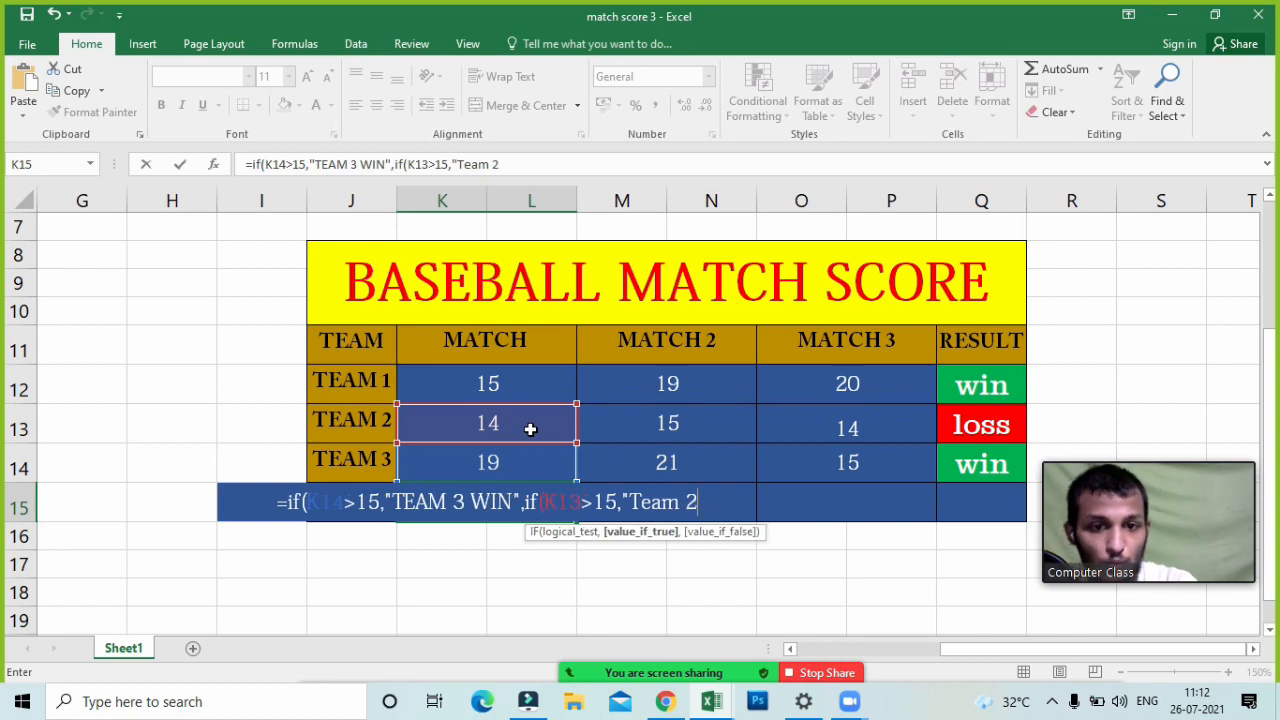
{"action": "type", "text": " WIN\""}
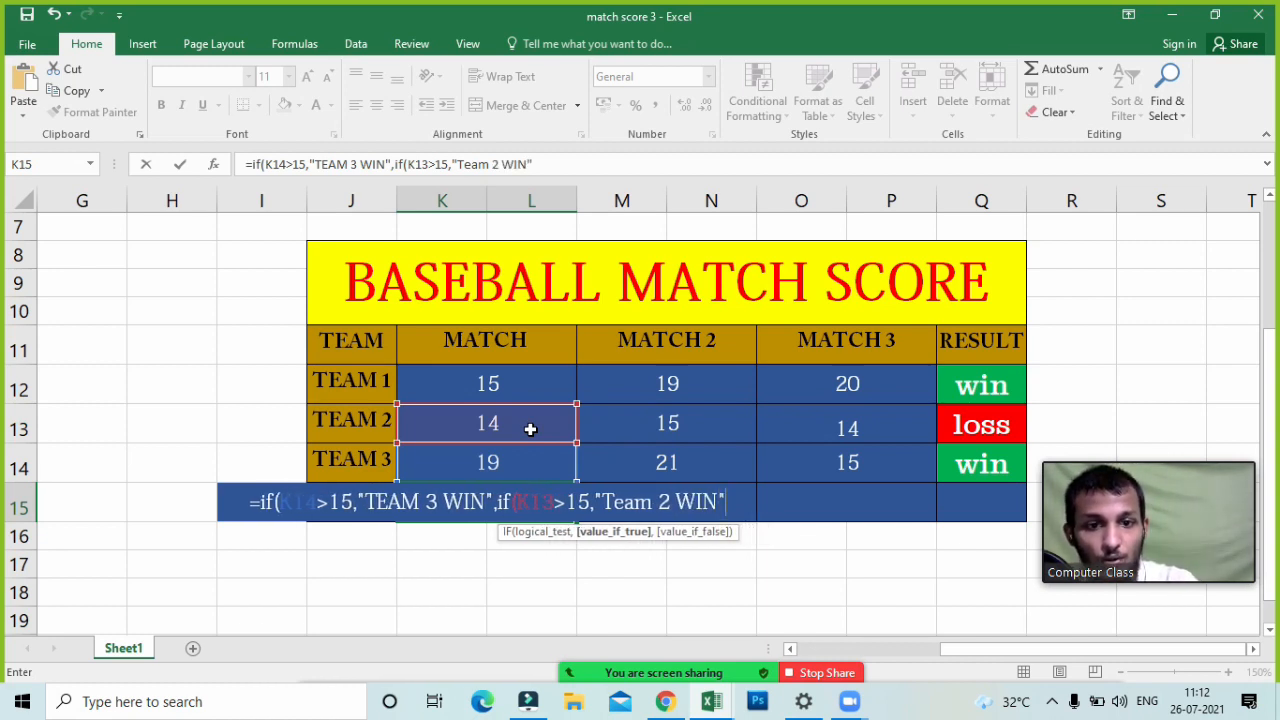
- Give the nested IF "TEAM WIN" as its value if false, close both functions and enter the formula in K15
{"action": "type", "text": ",\""}
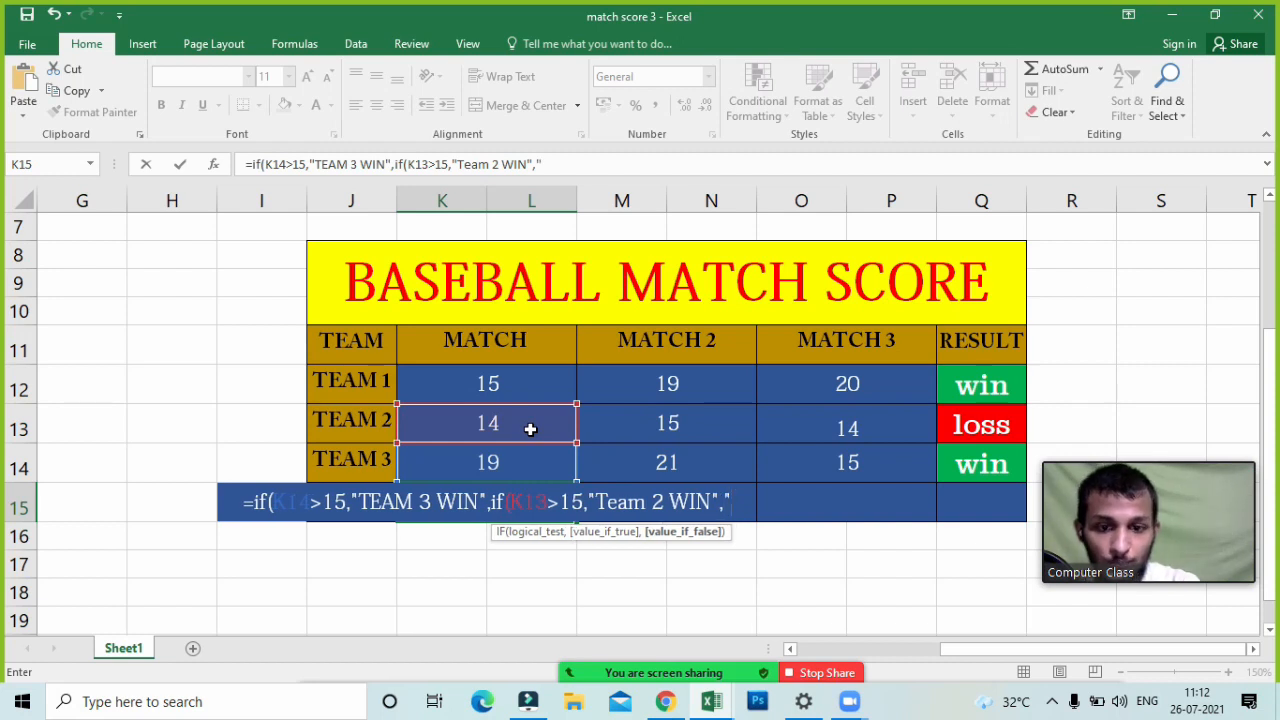
{"action": "type", "text": "TEM=="}
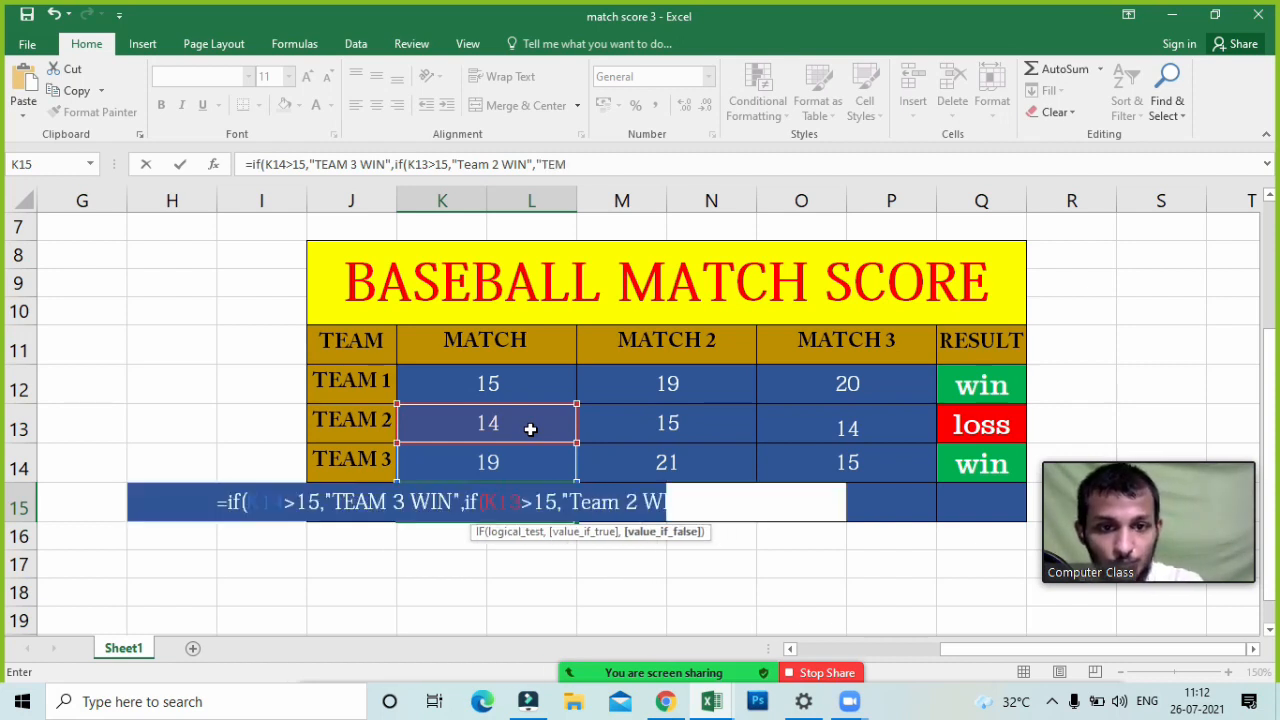
{"action": "key", "text": "BackSpace"}
{"action": "key", "text": "BackSpace"}
{"action": "key", "text": "BackSpace"}
{"action": "key", "text": "BackSpace"}
{"action": "key", "text": "BackSpace"}
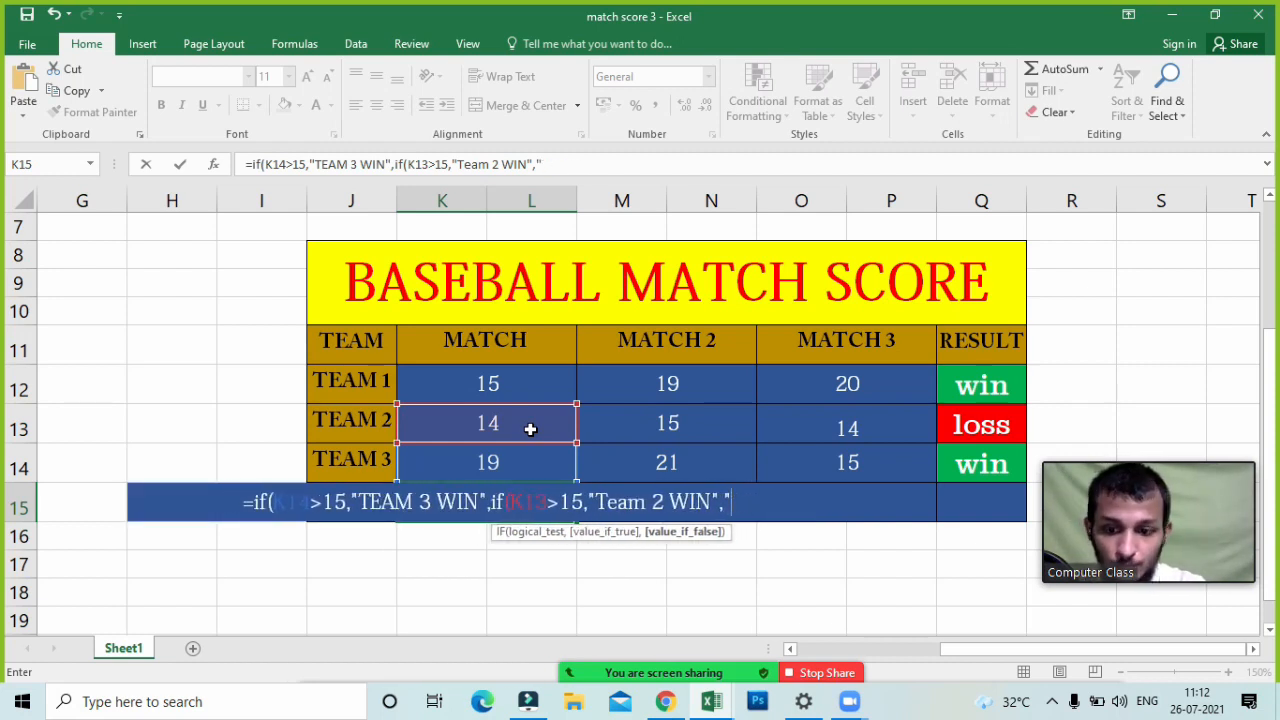
{"action": "type", "text": "TEAM"}
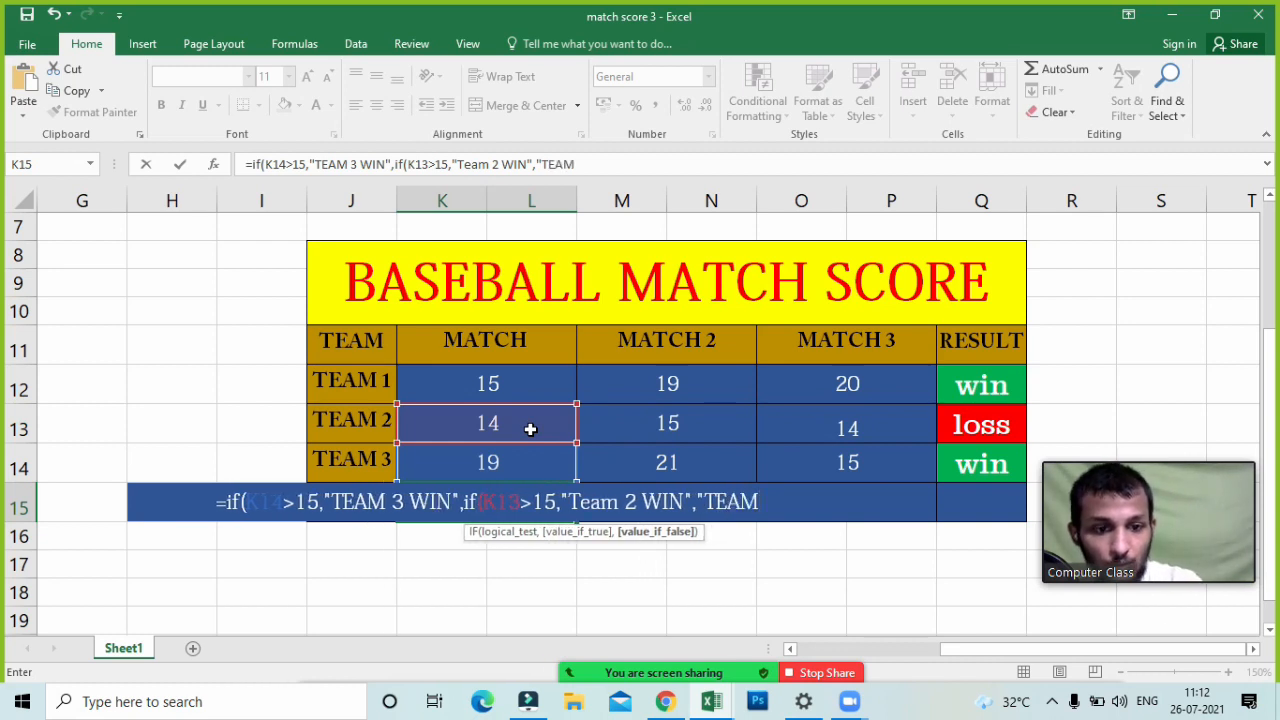
{"action": "type", "text": " 1W"}
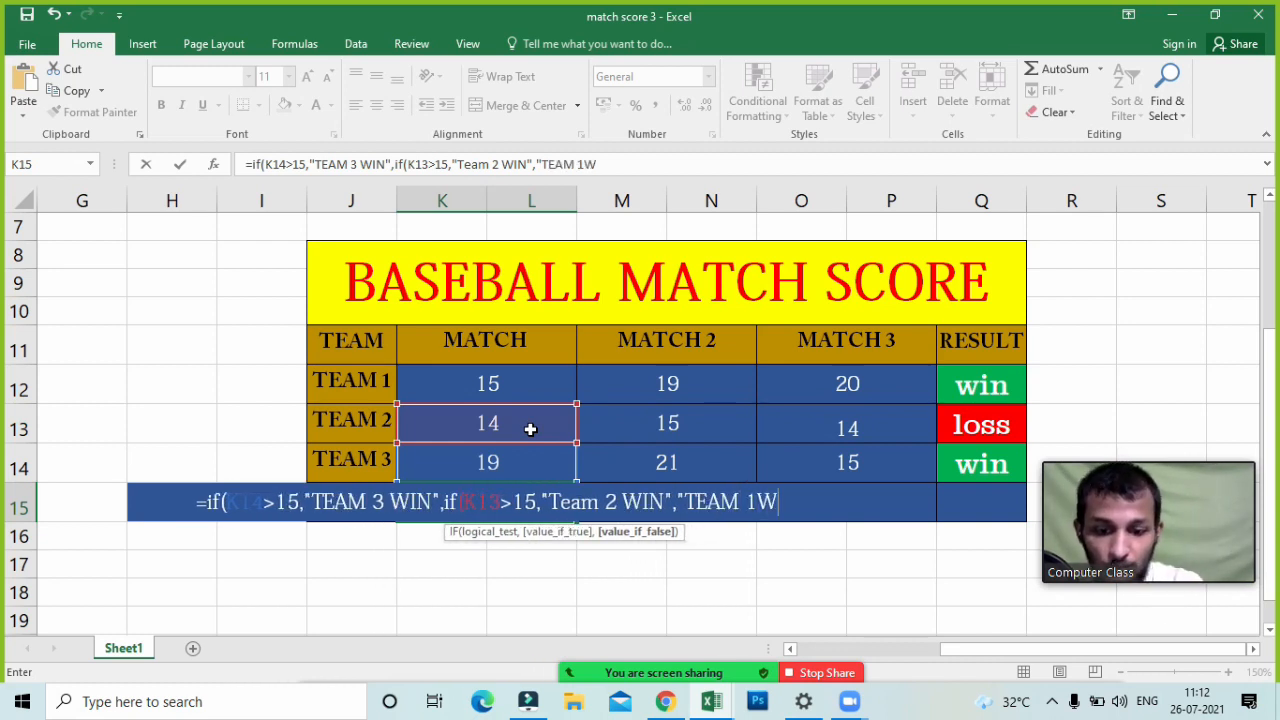
{"action": "key", "text": "BackSpace"}
{"action": "key", "text": "BackSpace"}
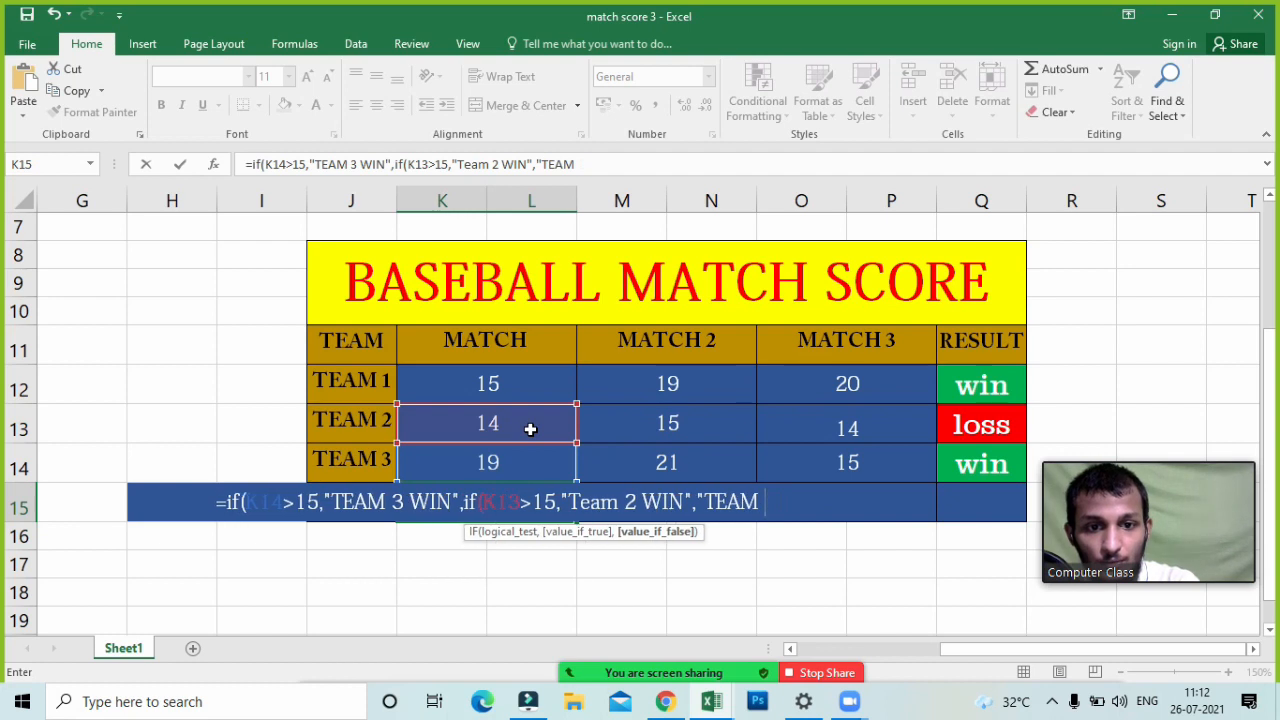
{"action": "type", "text": "WIN"}
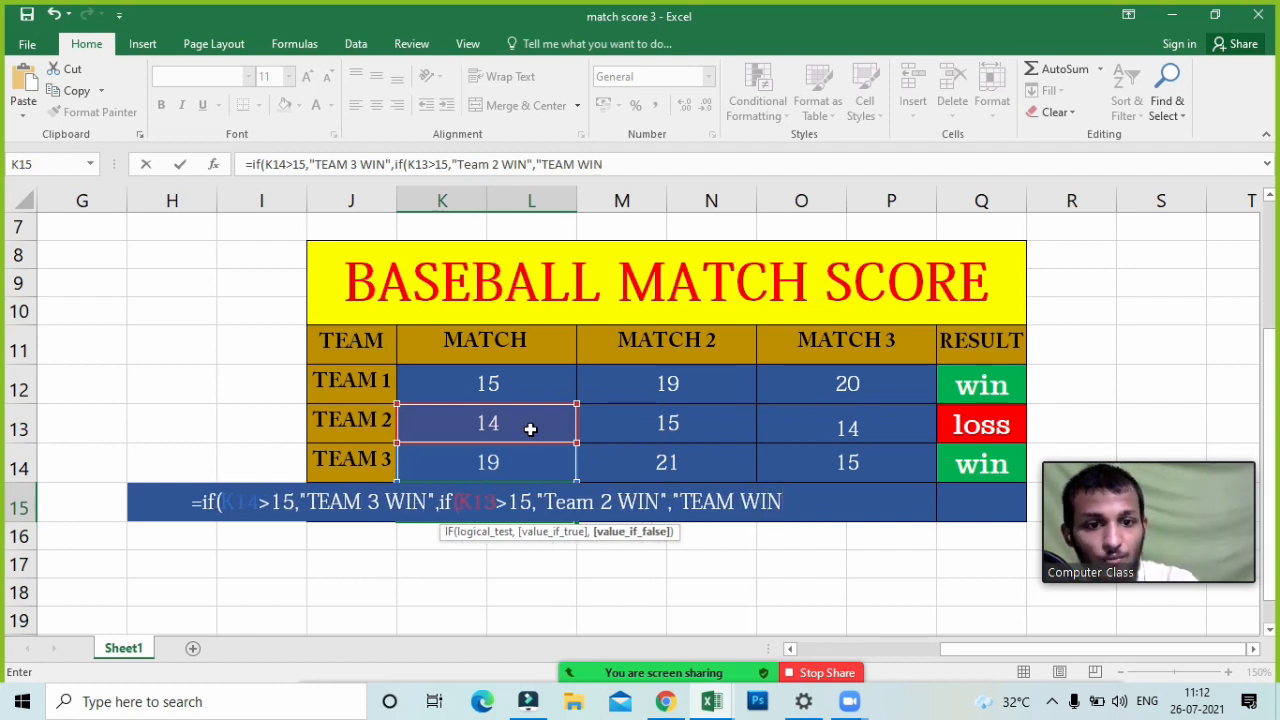
{"action": "type", "text": "\"))"}
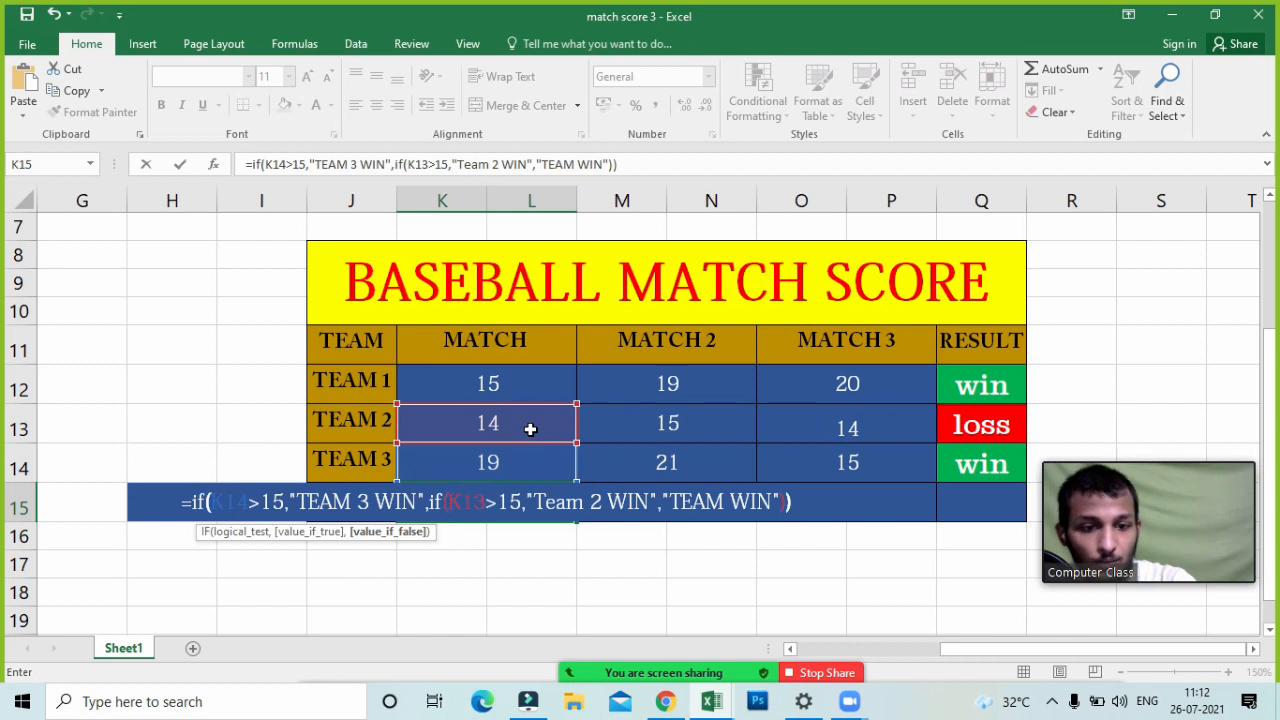
{"action": "key", "text": "Return"}
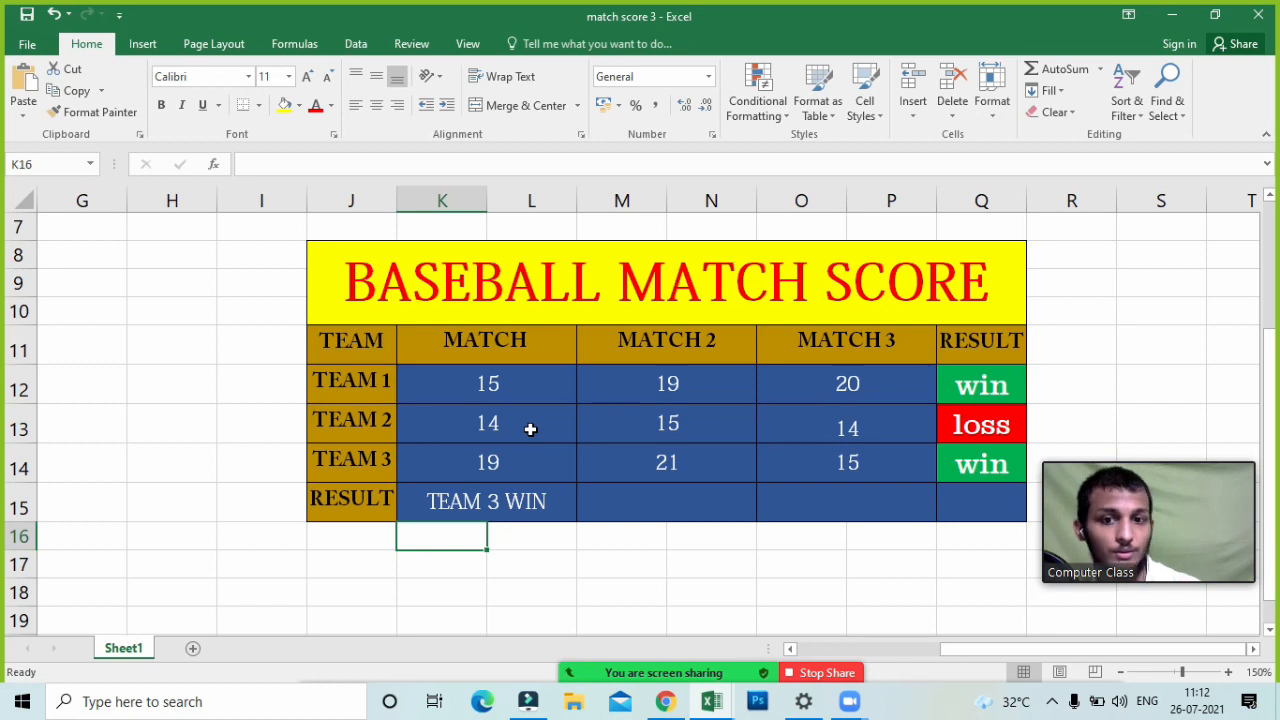
- Review the nested IF formula in RESULT cell K15 and leave the cell
{"action": "left_click", "coordinate": [522, 502]}
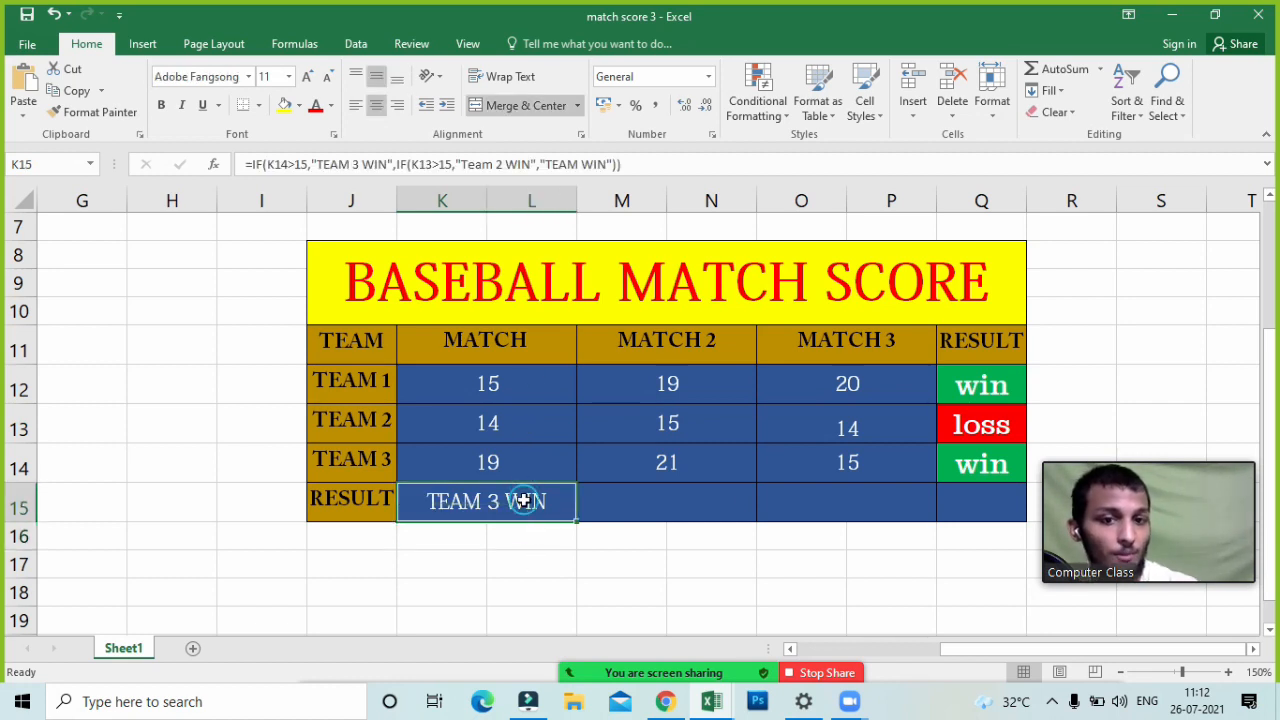
{"action": "double_click", "coordinate": [552, 506]}
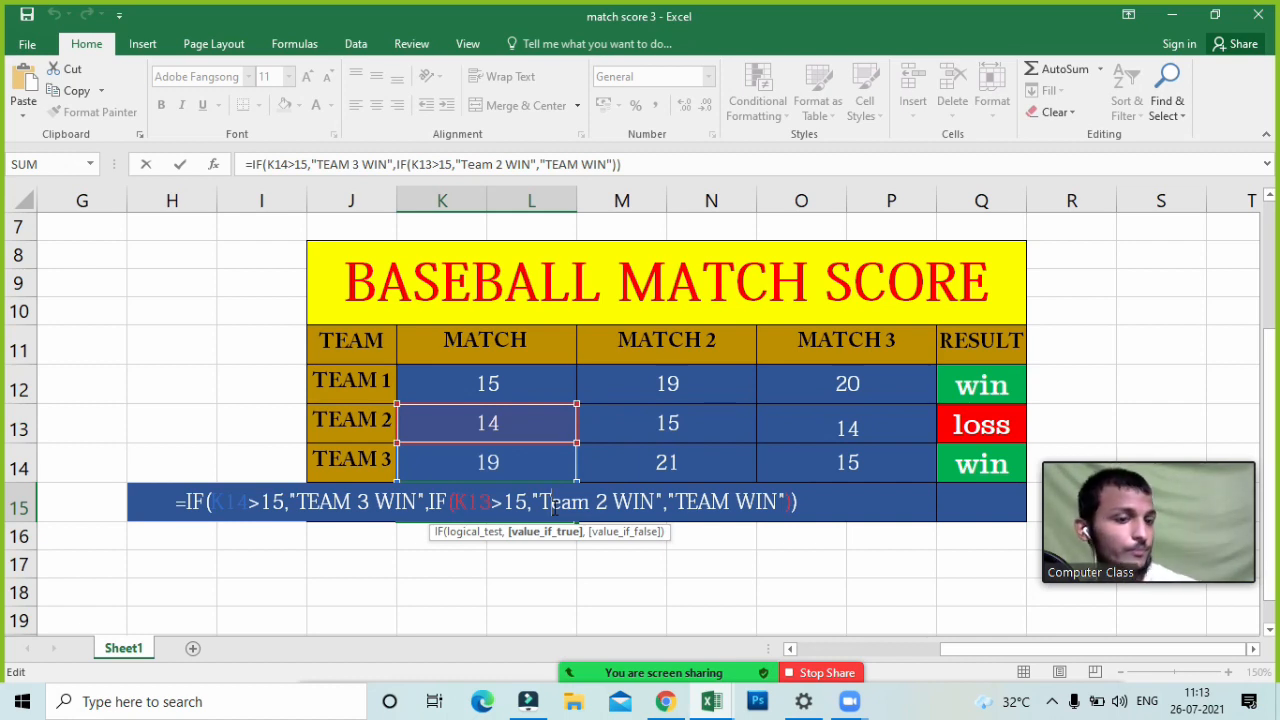
{"action": "key", "text": "Return"}
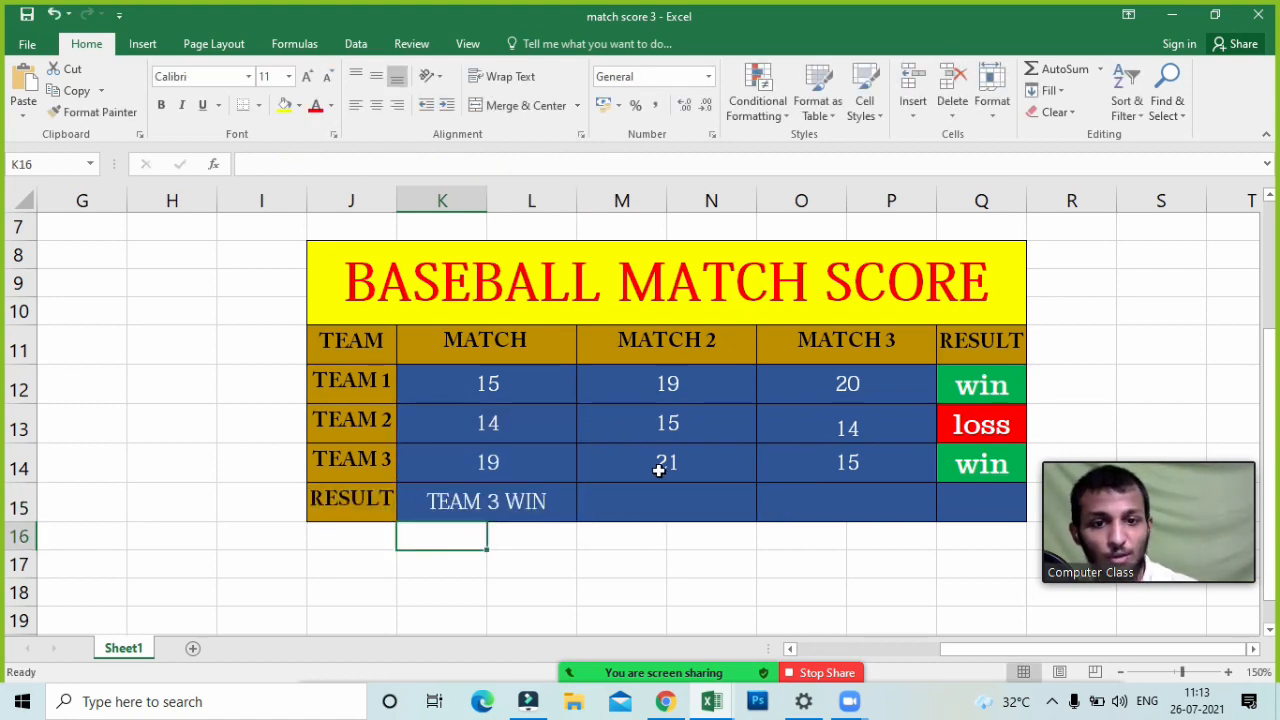
{"action": "scroll", "coordinate": [674, 486], "scroll_direction": "down", "scroll_amount": 3}
{"action": "scroll", "coordinate": [674, 486], "scroll_direction": "up", "scroll_amount": 4}
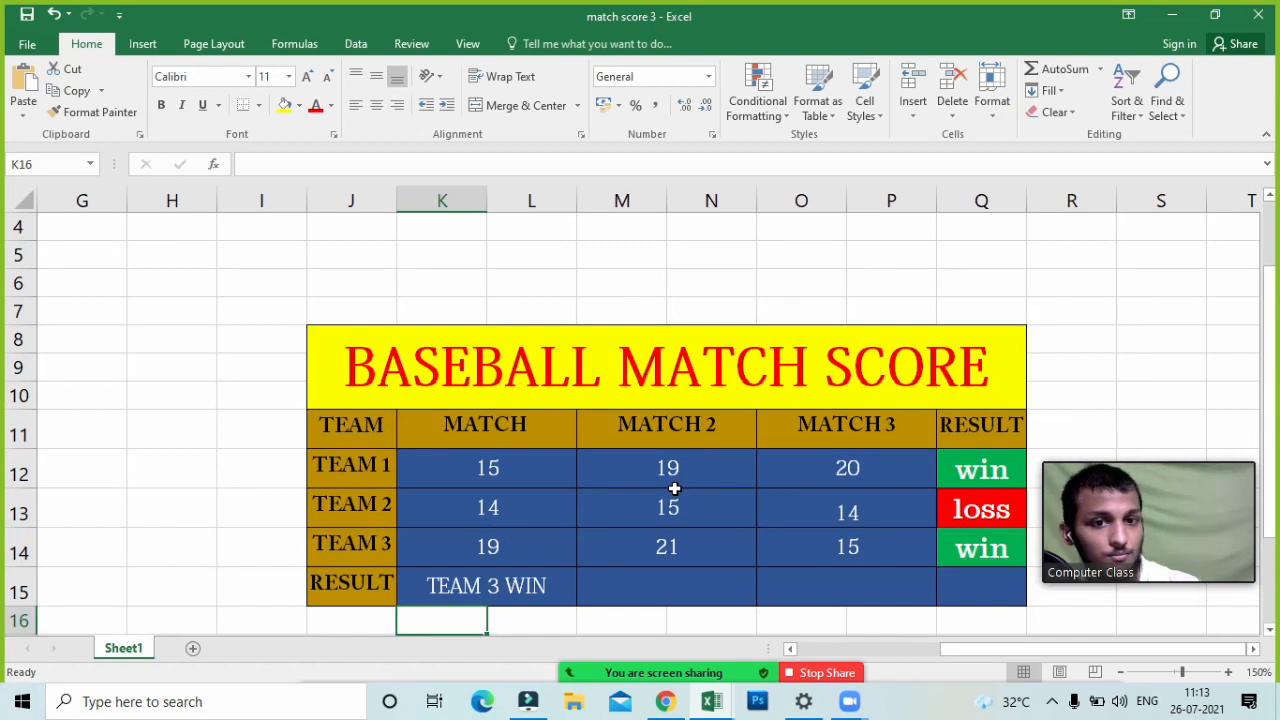
{"action": "scroll", "coordinate": [674, 486], "scroll_direction": "down", "scroll_amount": 1}
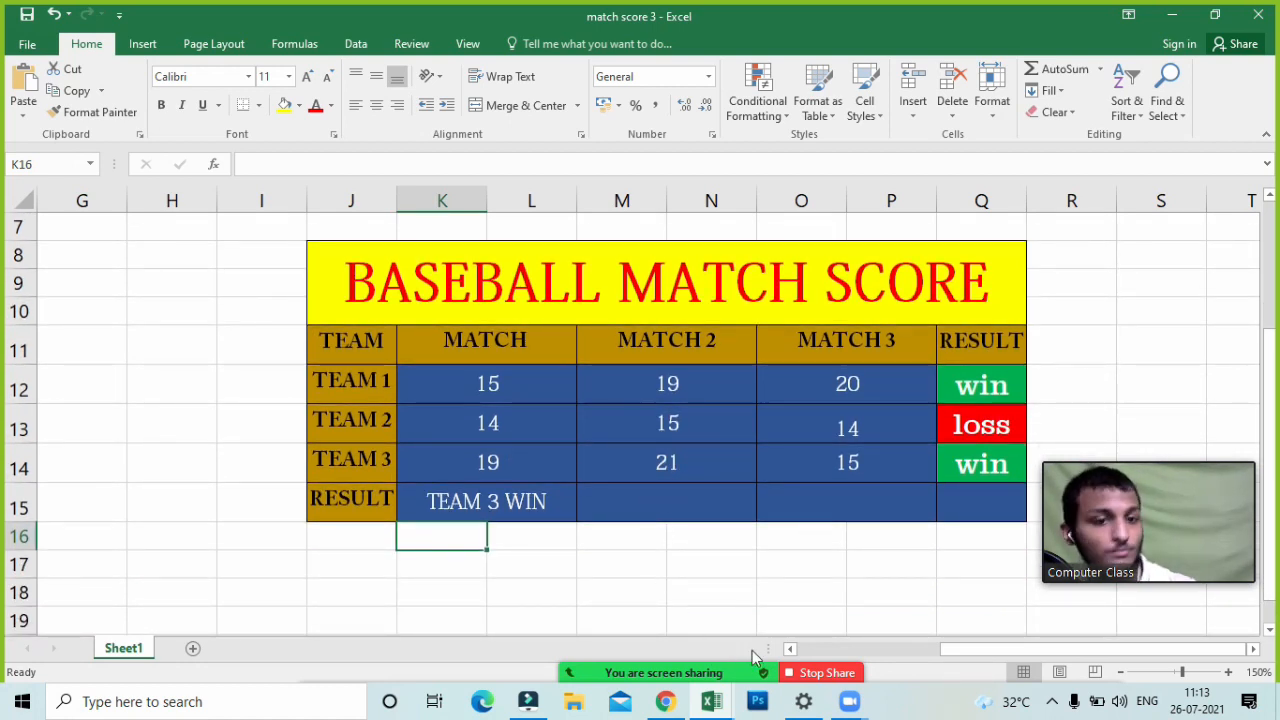
{"action": "left_click", "coordinate": [614, 576]}
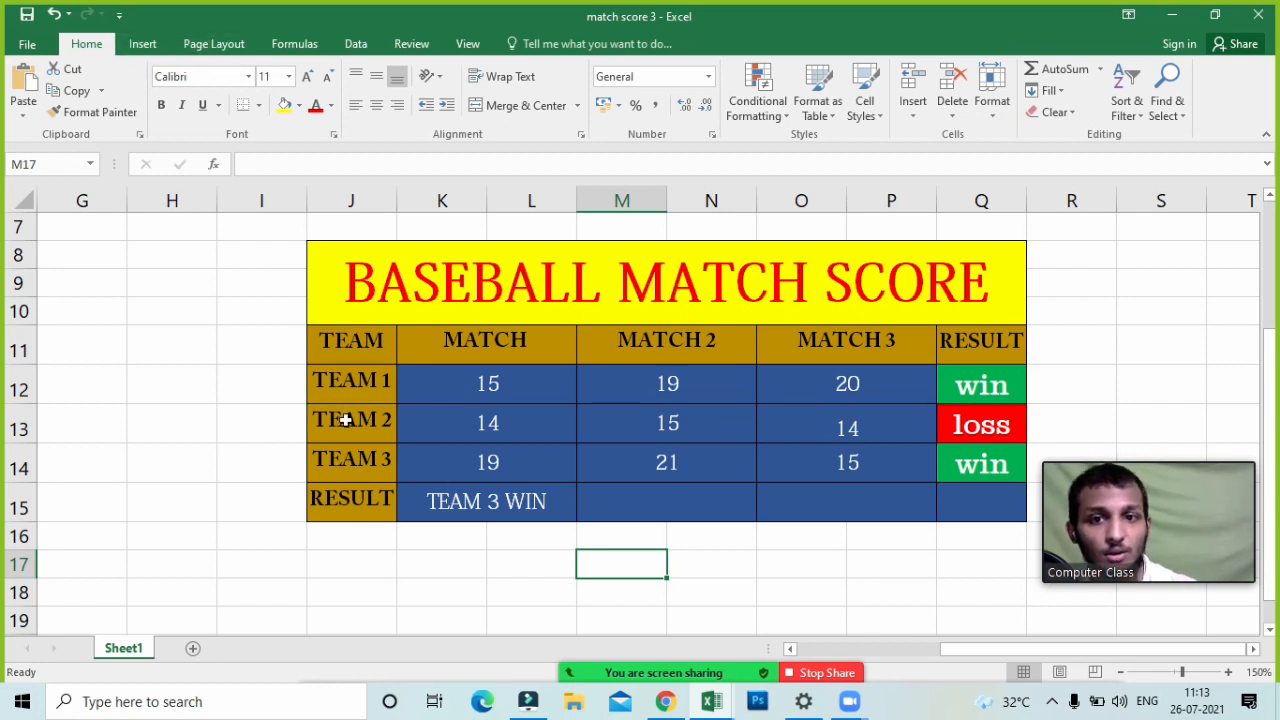
{"action": "left_click", "coordinate": [466, 575]}
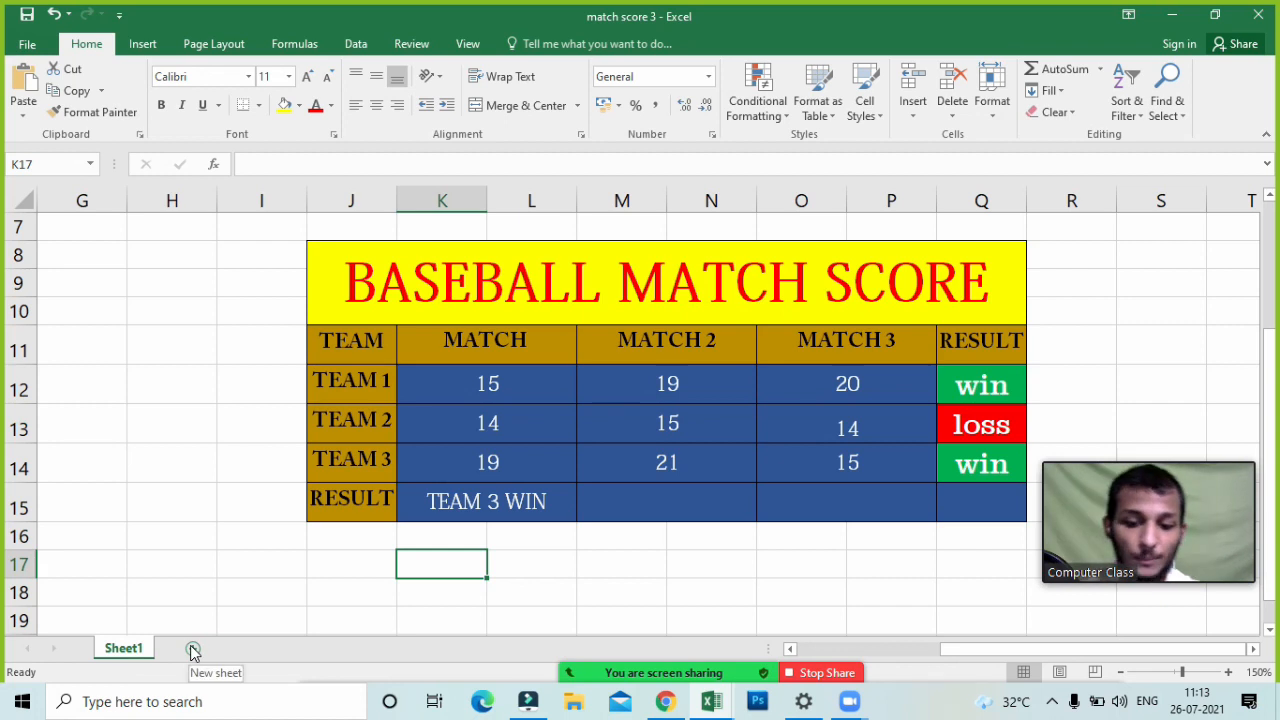
- Create a new blank workbook
{"action": "key", "text": "ctrl+n"}
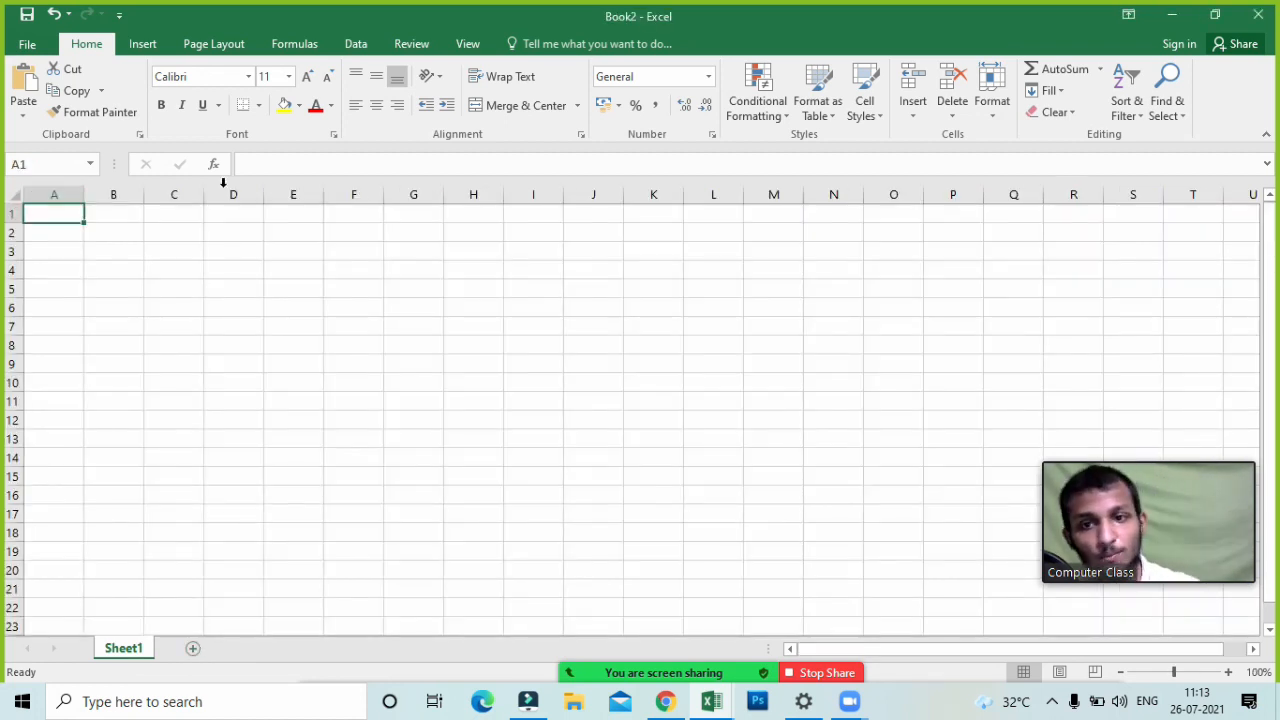
{"action": "left_click", "coordinate": [362, 246]}
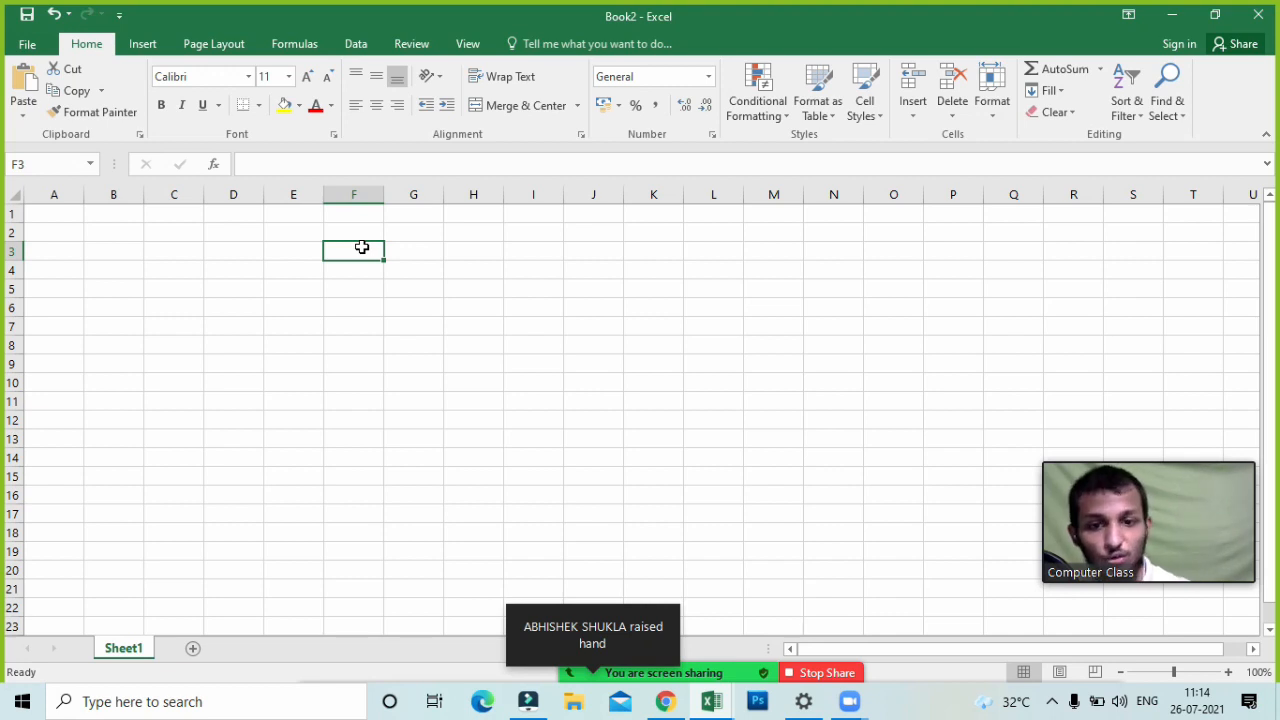
- Lower the participant's raised hand in the Zoom participants list and minimise that window
{"action": "left_click", "coordinate": [600, 674]}
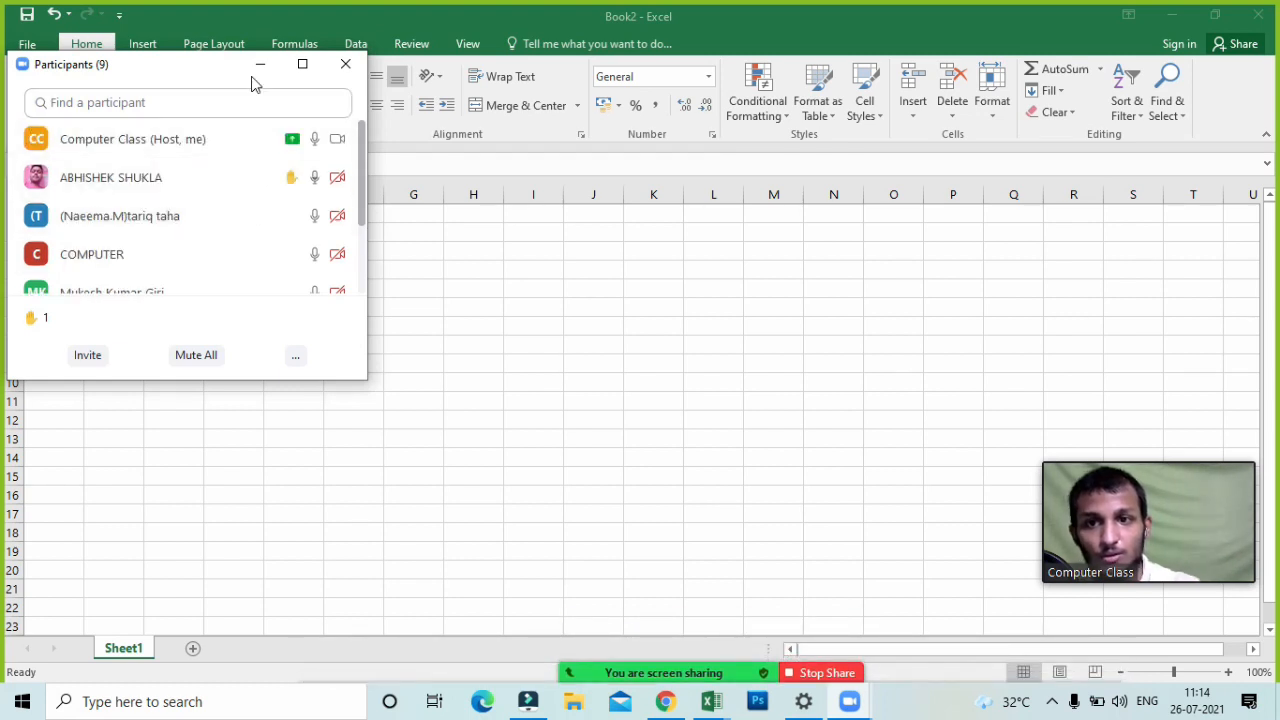
{"action": "mouse_move", "coordinate": [254, 180]}
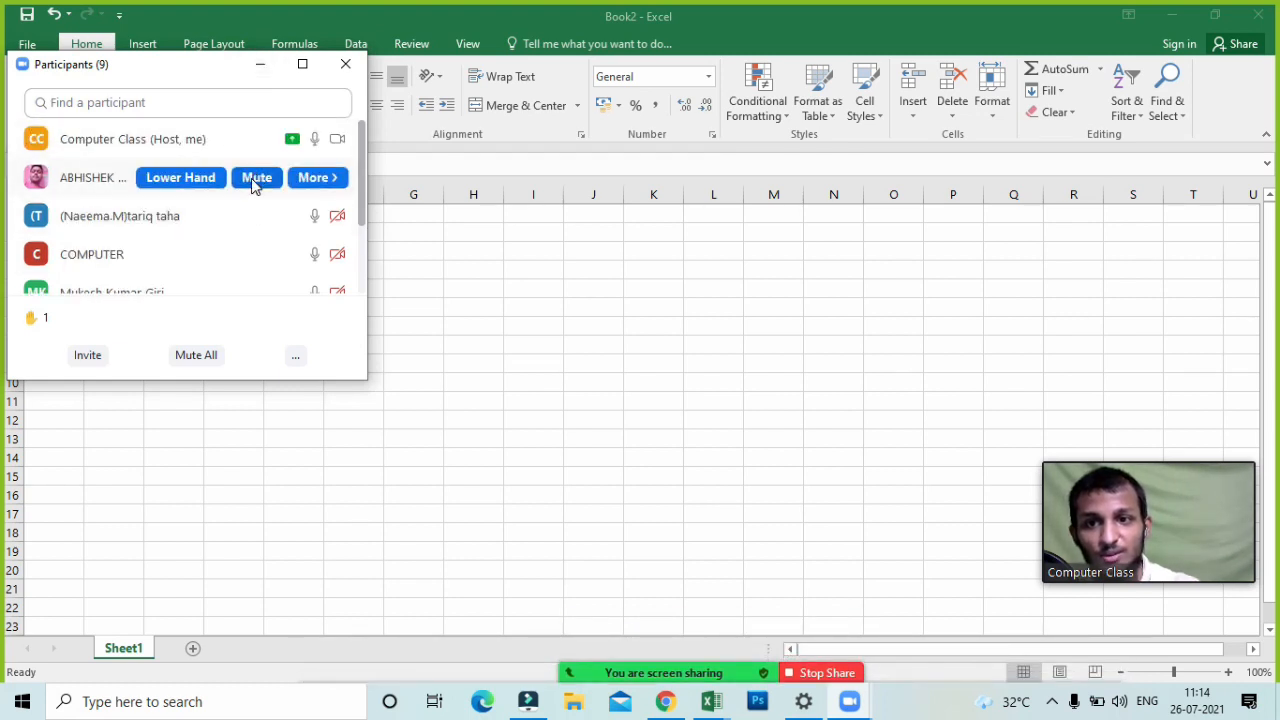
{"action": "left_click", "coordinate": [186, 180]}
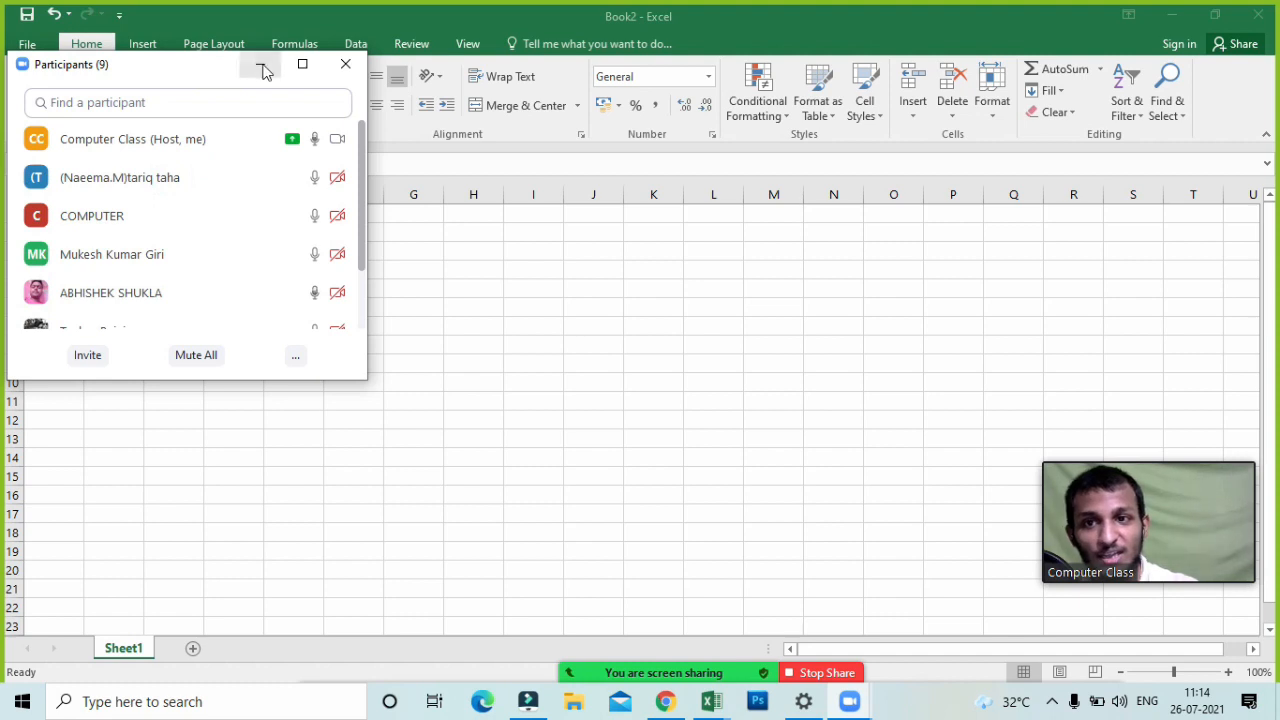
{"action": "left_click", "coordinate": [260, 64]}
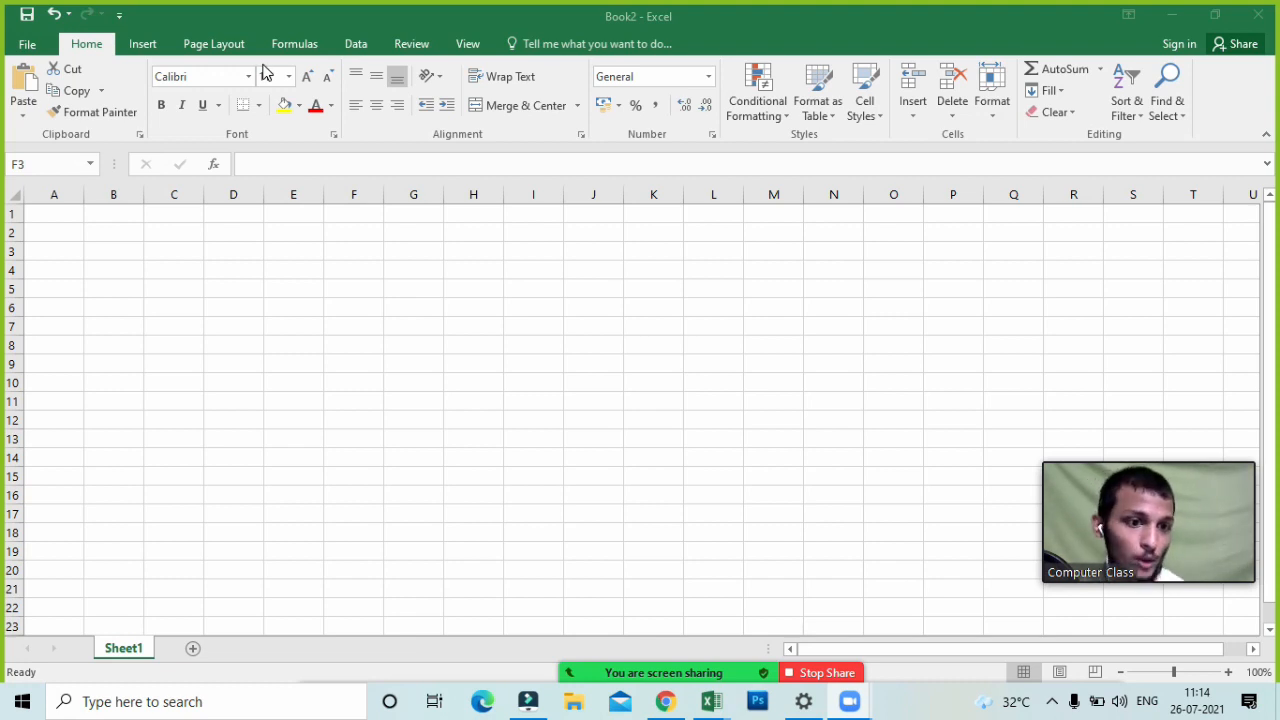
{"action": "left_click", "coordinate": [166, 278]}
{"action": "left_click", "coordinate": [131, 250]}
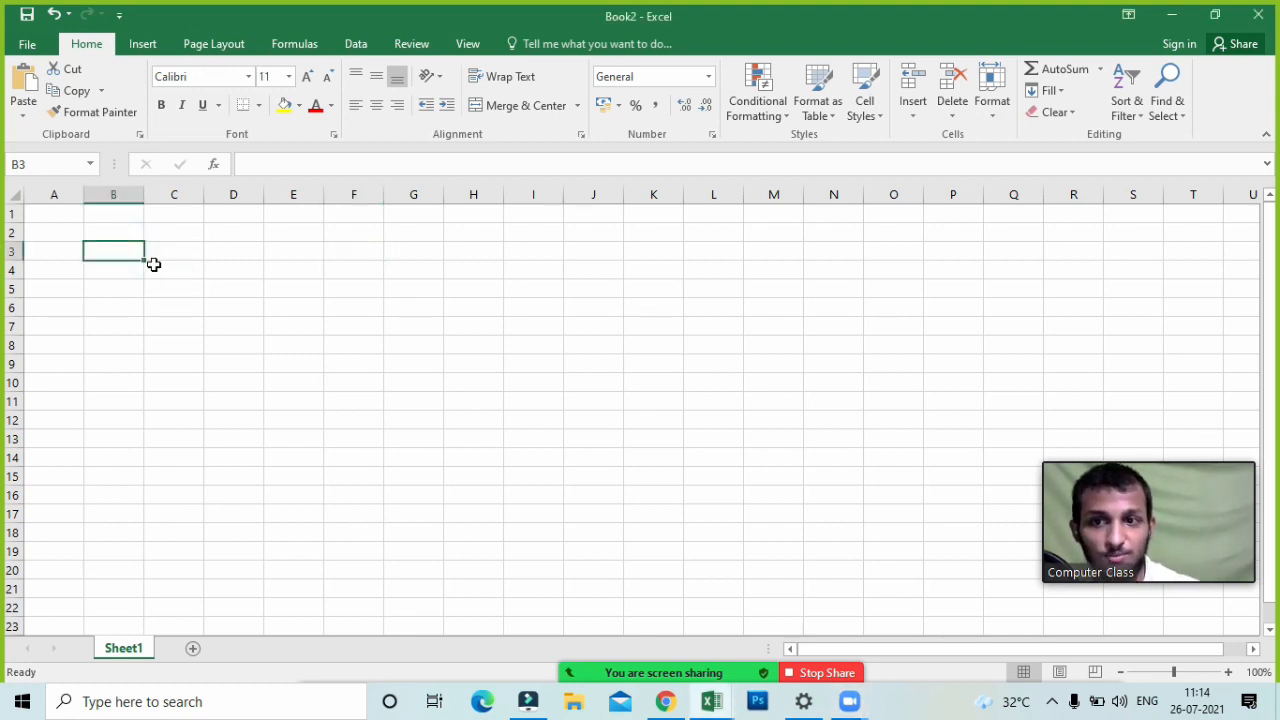
{"action": "left_click", "coordinate": [155, 266]}
{"action": "left_click", "coordinate": [136, 300]}
{"action": "left_click", "coordinate": [78, 247]}
{"action": "left_click", "coordinate": [117, 246]}
{"action": "left_click_drag", "start_coordinate": [206, 294], "coordinate": [169, 316]}
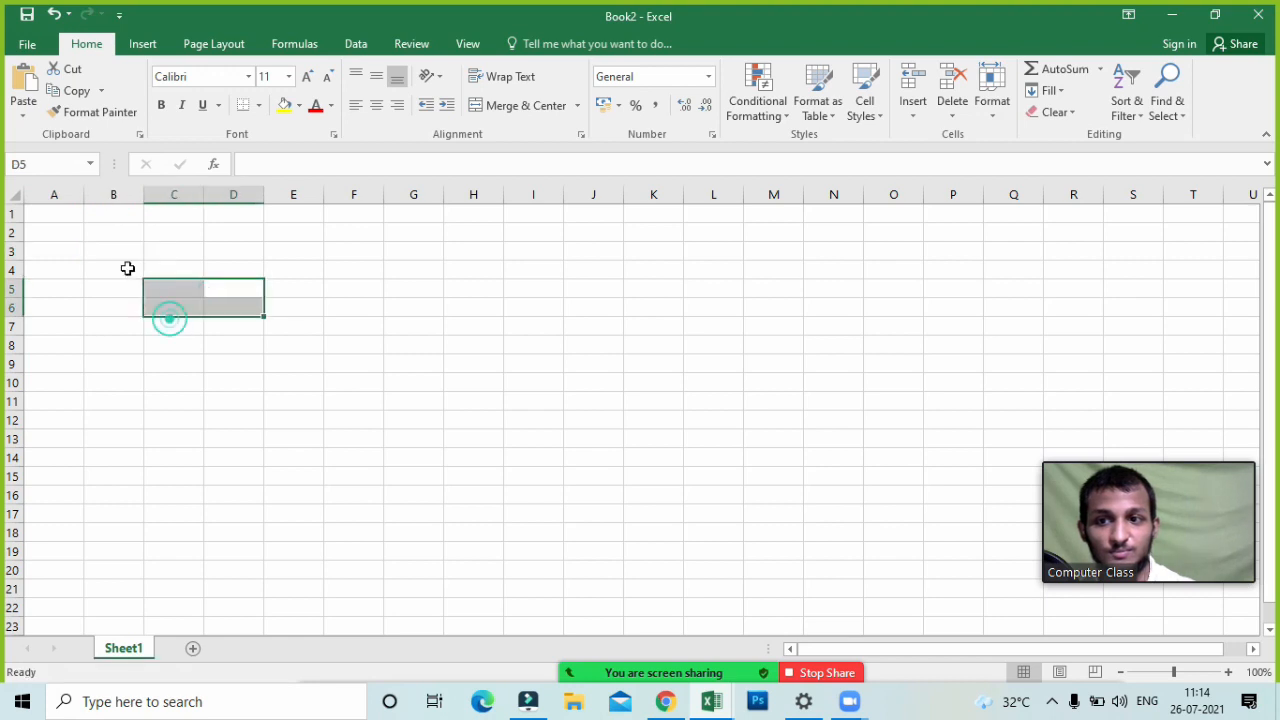
{"action": "left_click", "coordinate": [126, 269]}
{"action": "left_click", "coordinate": [135, 244]}
{"action": "left_click", "coordinate": [168, 248]}
{"action": "left_click", "coordinate": [154, 322]}
{"action": "left_click", "coordinate": [131, 249]}
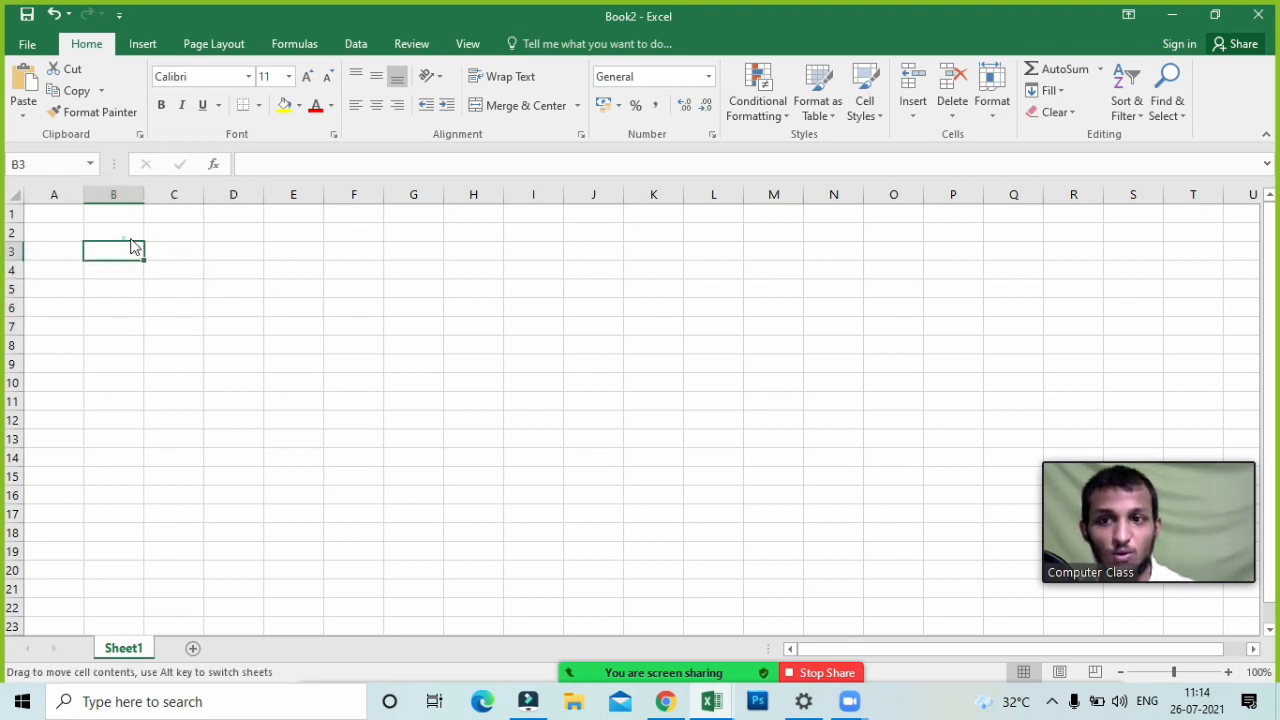
{"action": "left_click", "coordinate": [125, 233]}
{"action": "left_click", "coordinate": [120, 327]}
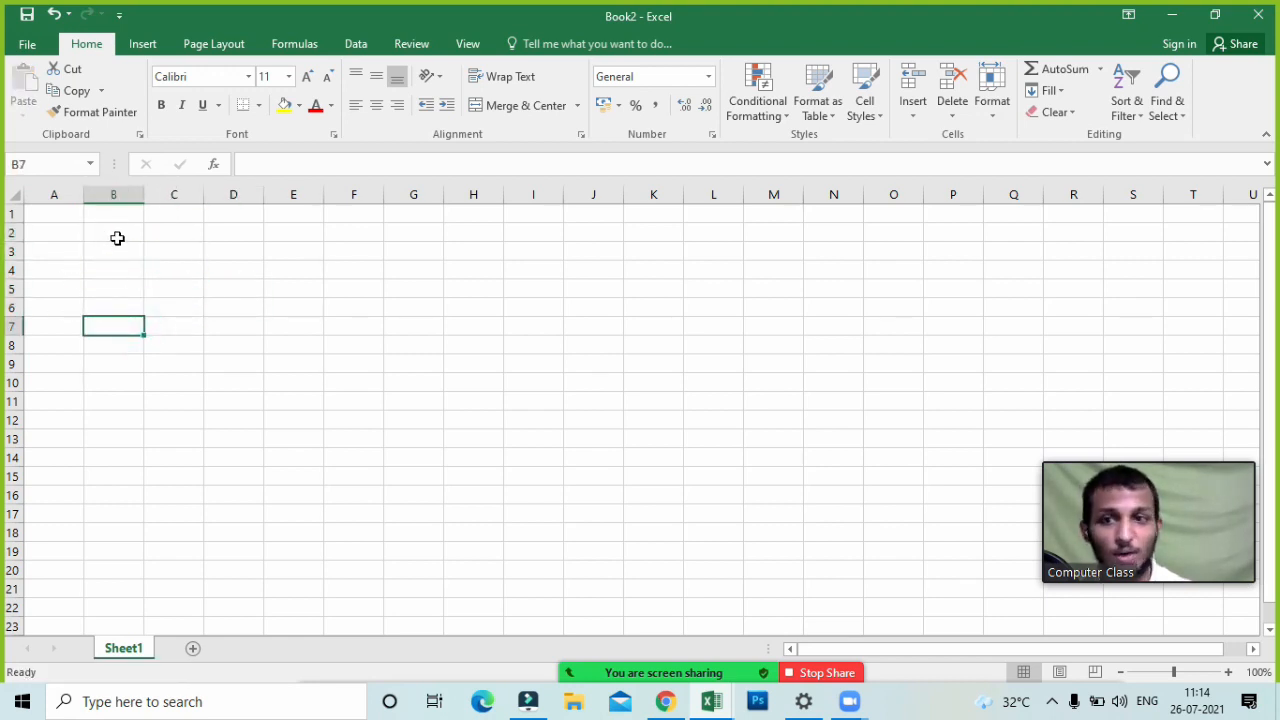
{"action": "left_click", "coordinate": [100, 268]}
{"action": "left_click_drag", "start_coordinate": [100, 252], "coordinate": [222, 388]}
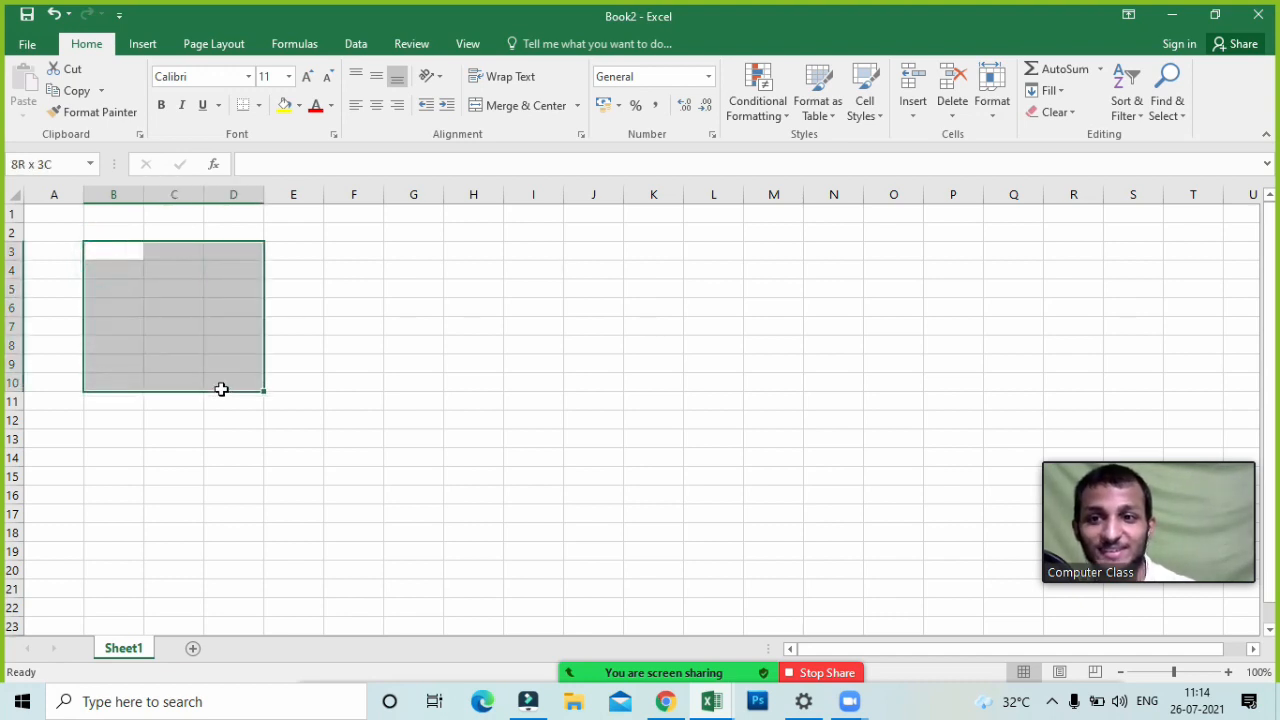
{"action": "left_click", "coordinate": [238, 326]}
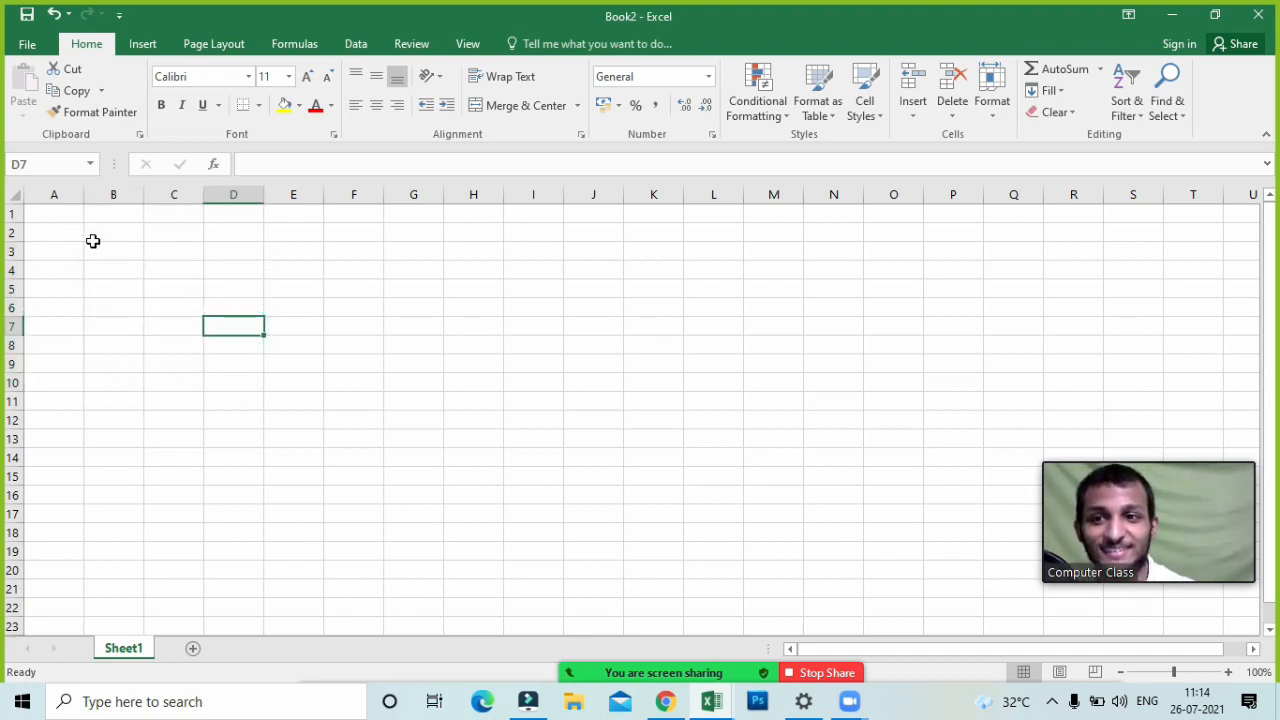
{"action": "left_click_drag", "start_coordinate": [108, 253], "coordinate": [243, 334]}
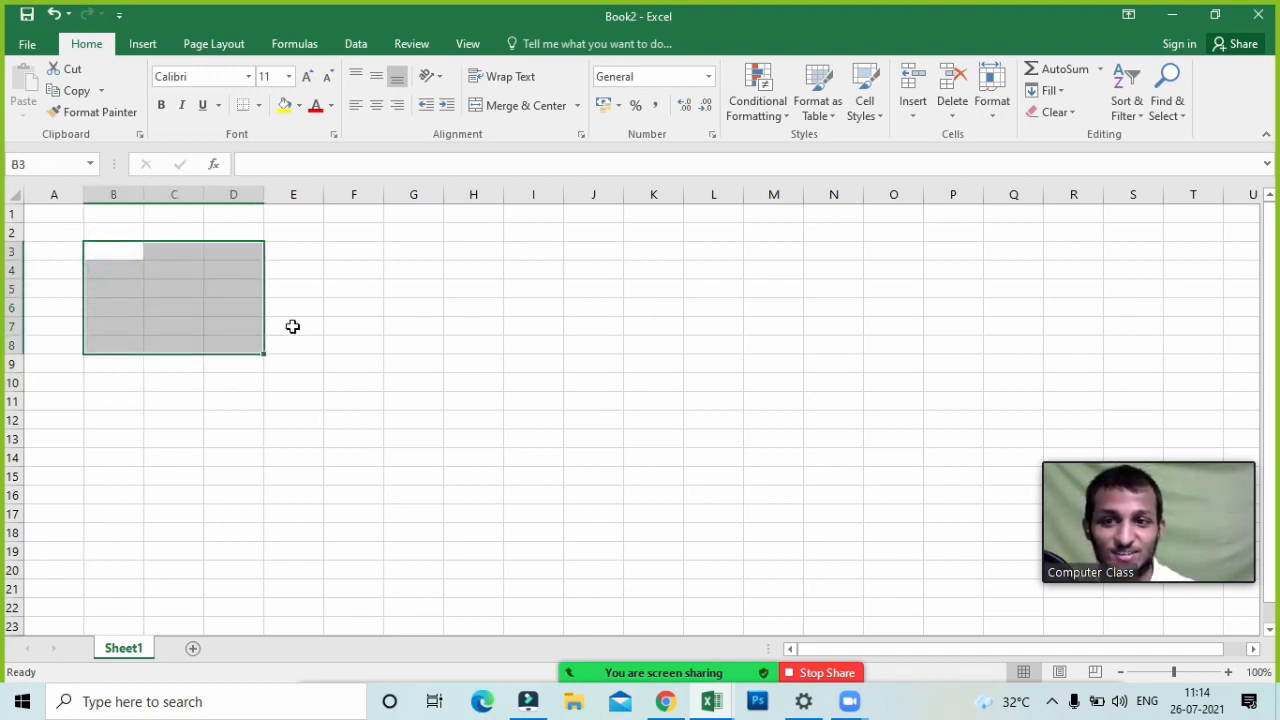
{"action": "left_click", "coordinate": [292, 327]}
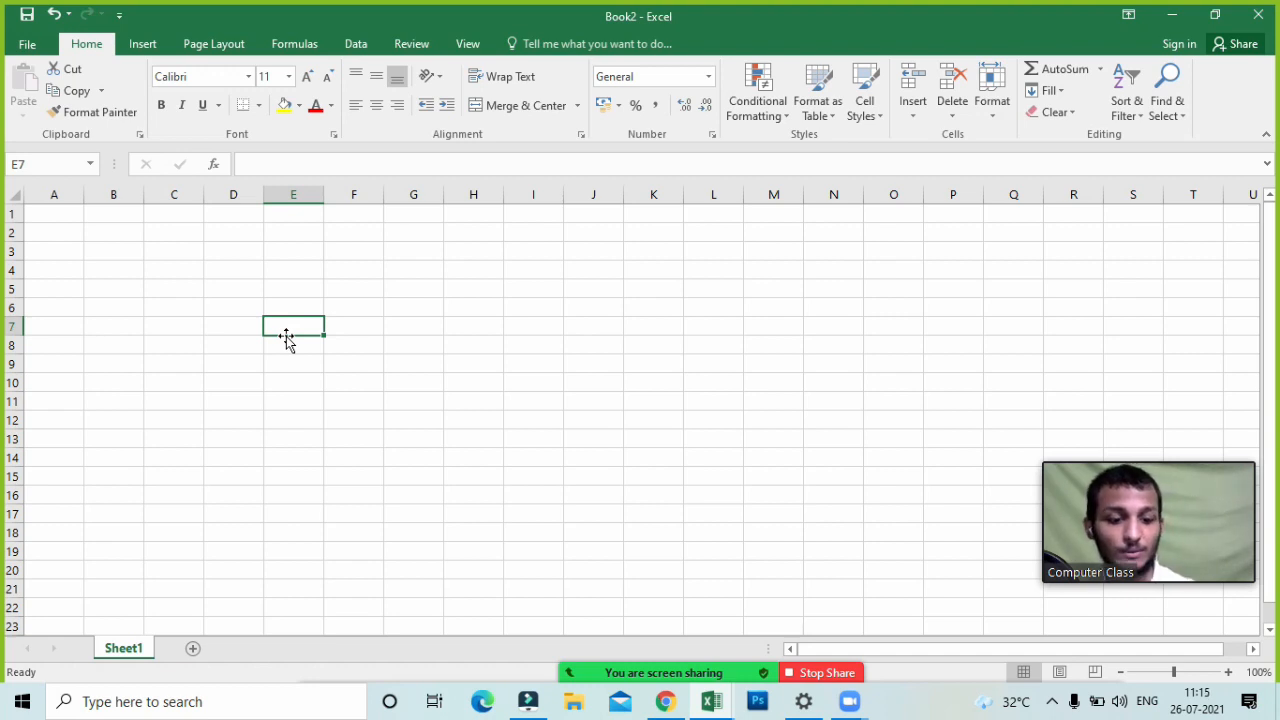
- Enter the label AVERAGE in cell B4 of the blank sheet
{"action": "key", "text": "Left"}
{"action": "key", "text": "Left"}
{"action": "key", "text": "Left"}
{"action": "key", "text": "Up"}
{"action": "key", "text": "Up"}
{"action": "key", "text": "Up"}
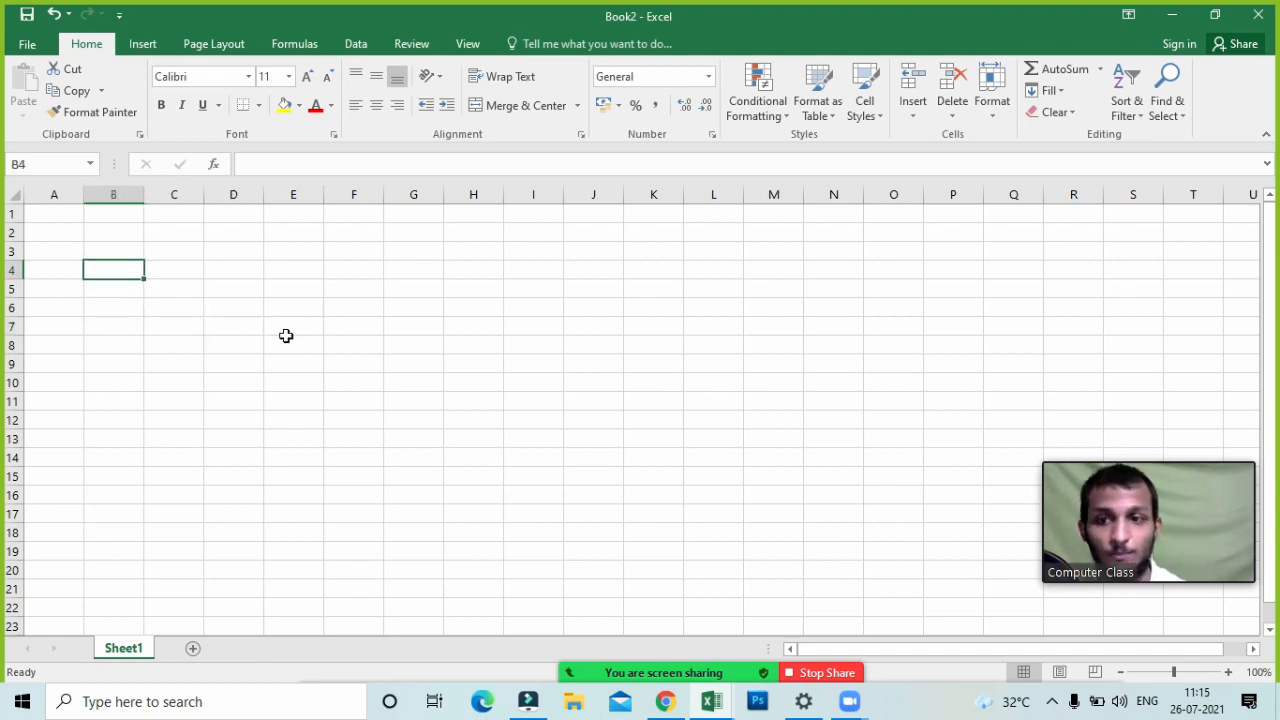
{"action": "type", "text": "AVERAGE"}
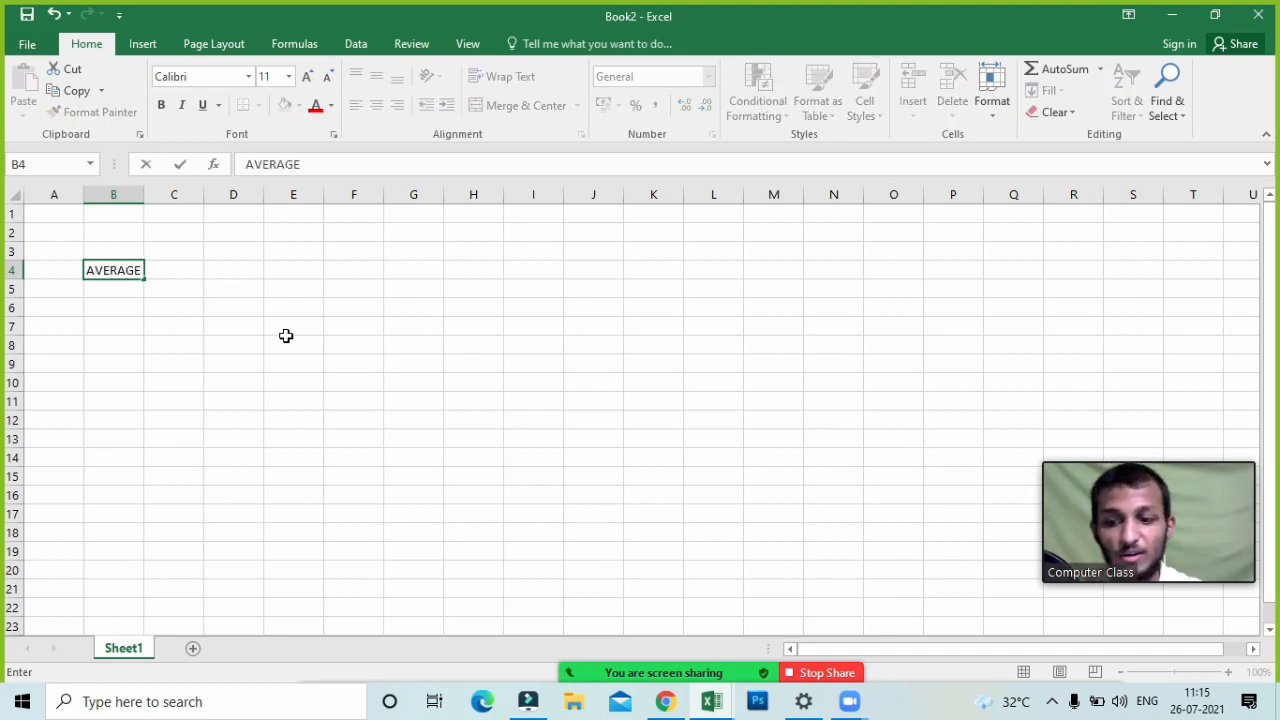
{"action": "key", "text": "Tab"}
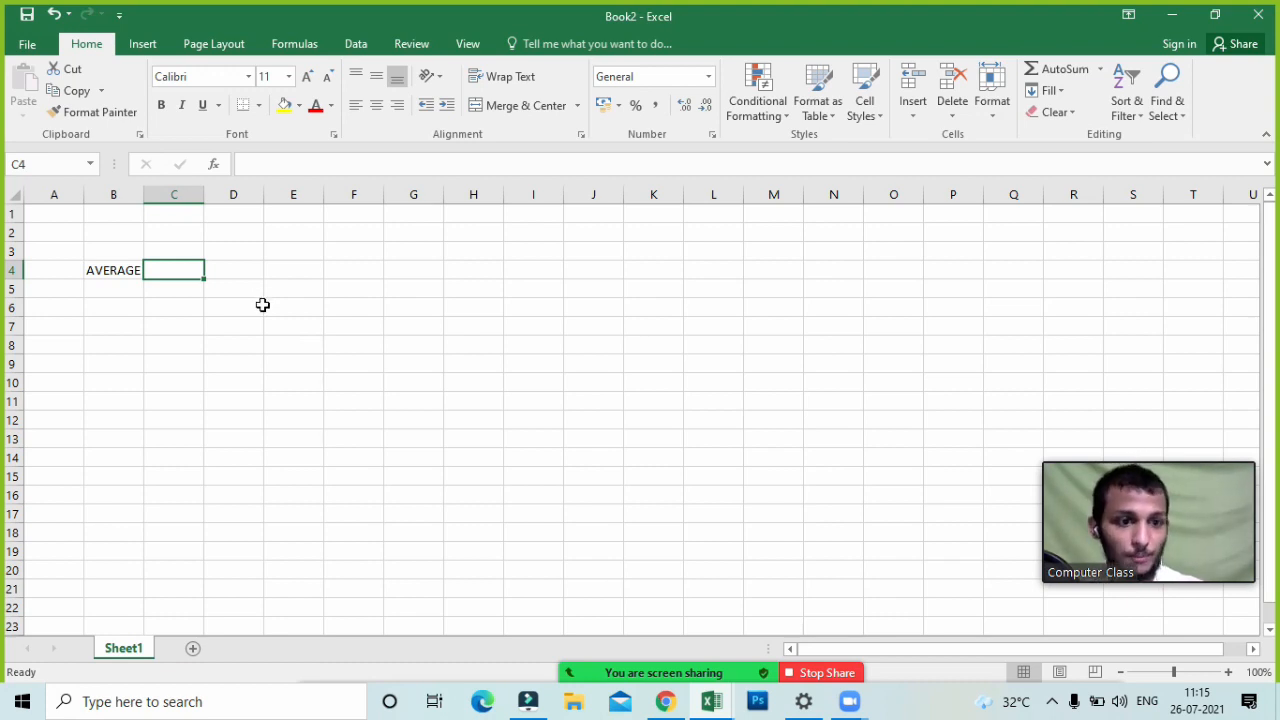
- Enter the sample numbers 18, 71, 20, 34 and 96 across cells D4 to H4
{"action": "left_click", "coordinate": [208, 323]}
{"action": "left_click", "coordinate": [166, 270]}
{"action": "left_click", "coordinate": [250, 270]}
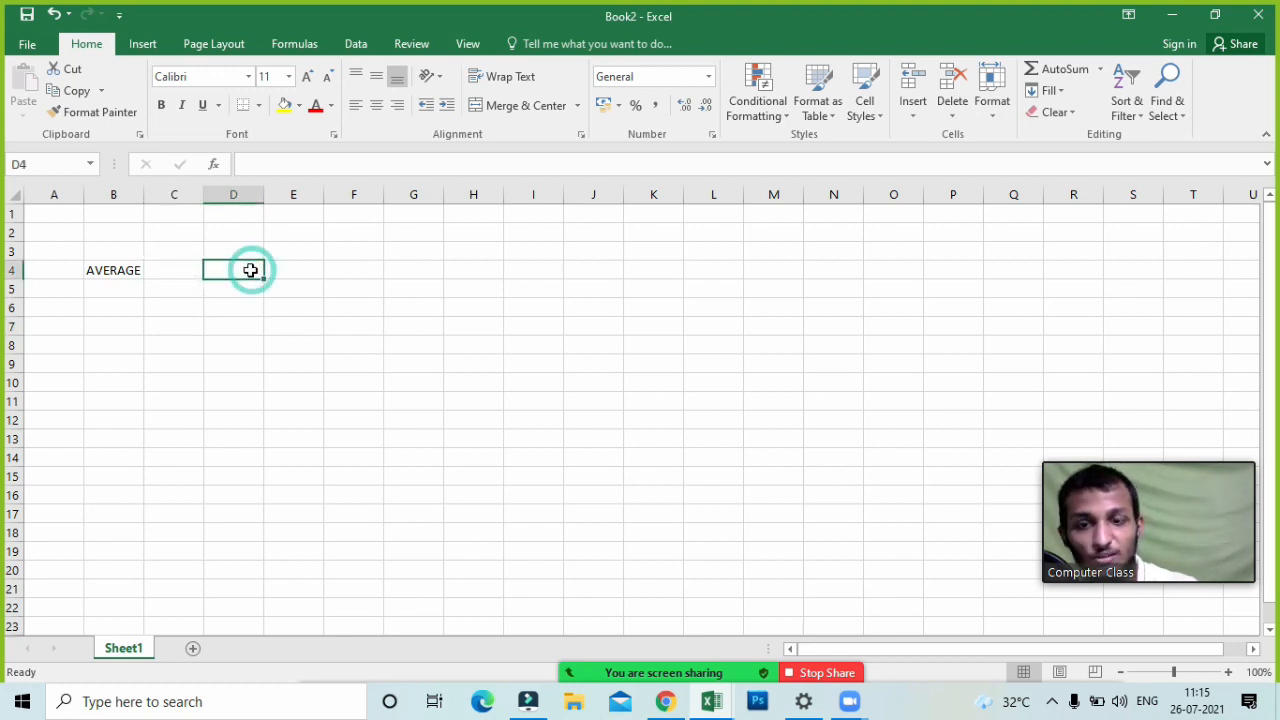
{"action": "type", "text": "18"}
{"action": "key", "text": "Tab"}
{"action": "type", "text": "71"}
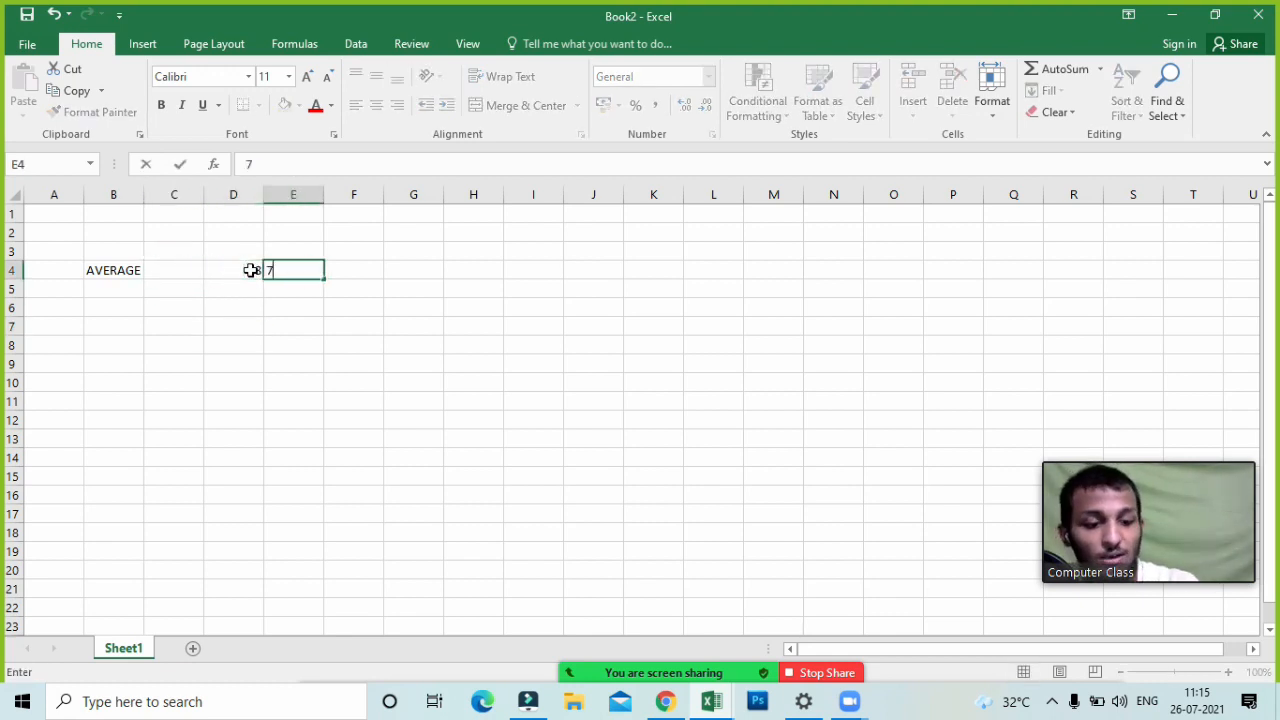
{"action": "key", "text": "Tab"}
{"action": "type", "text": "2"}
{"action": "key", "text": "Tab"}
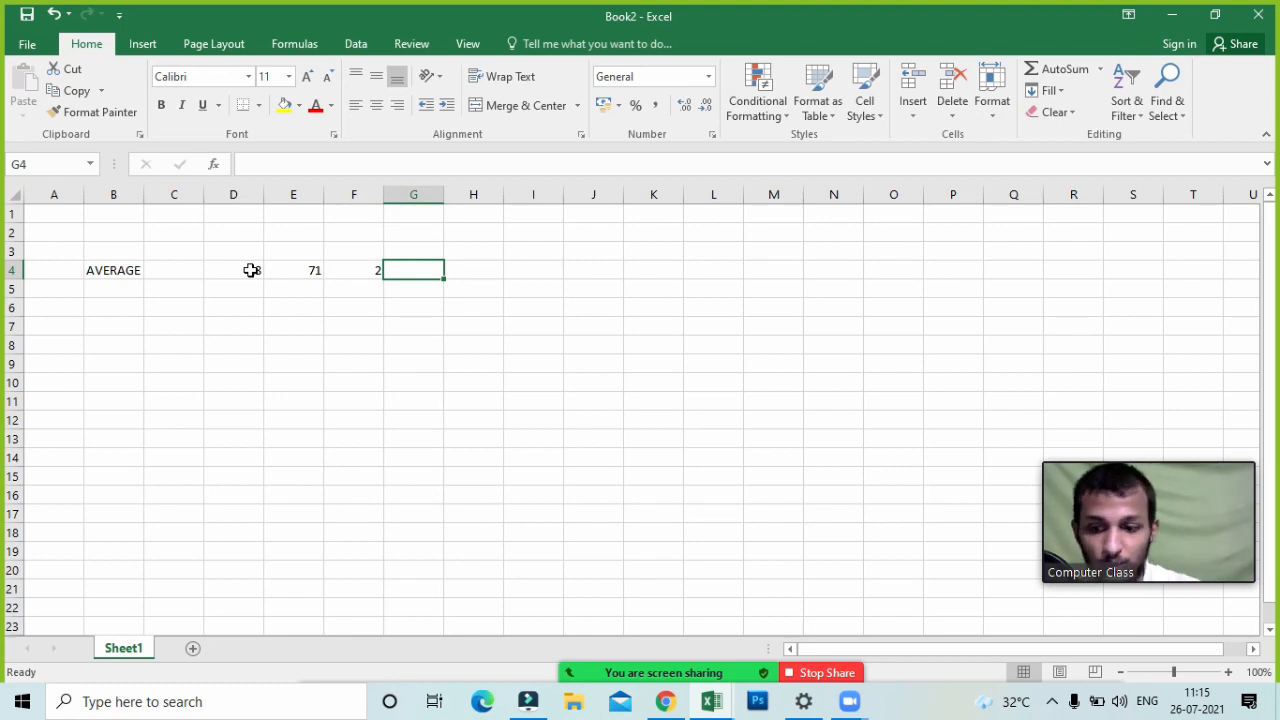
{"action": "key", "text": "Left"}
{"action": "type", "text": "20"}
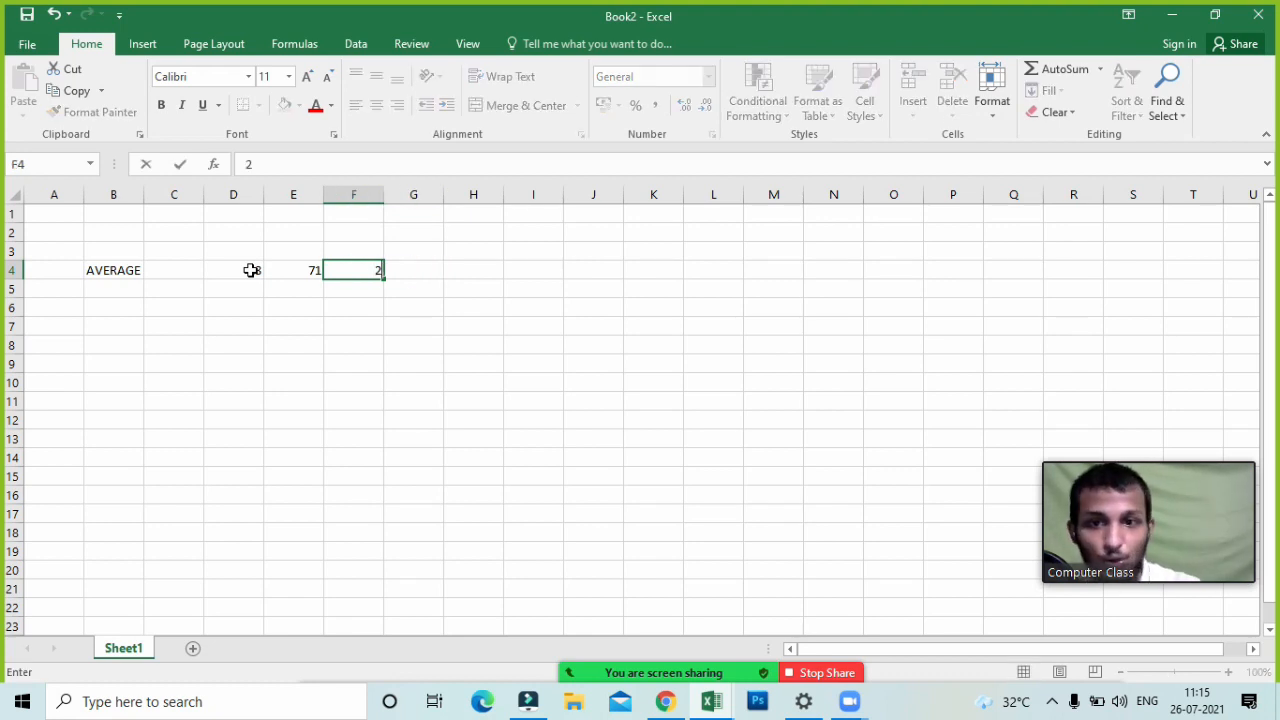
{"action": "key", "text": "Tab"}
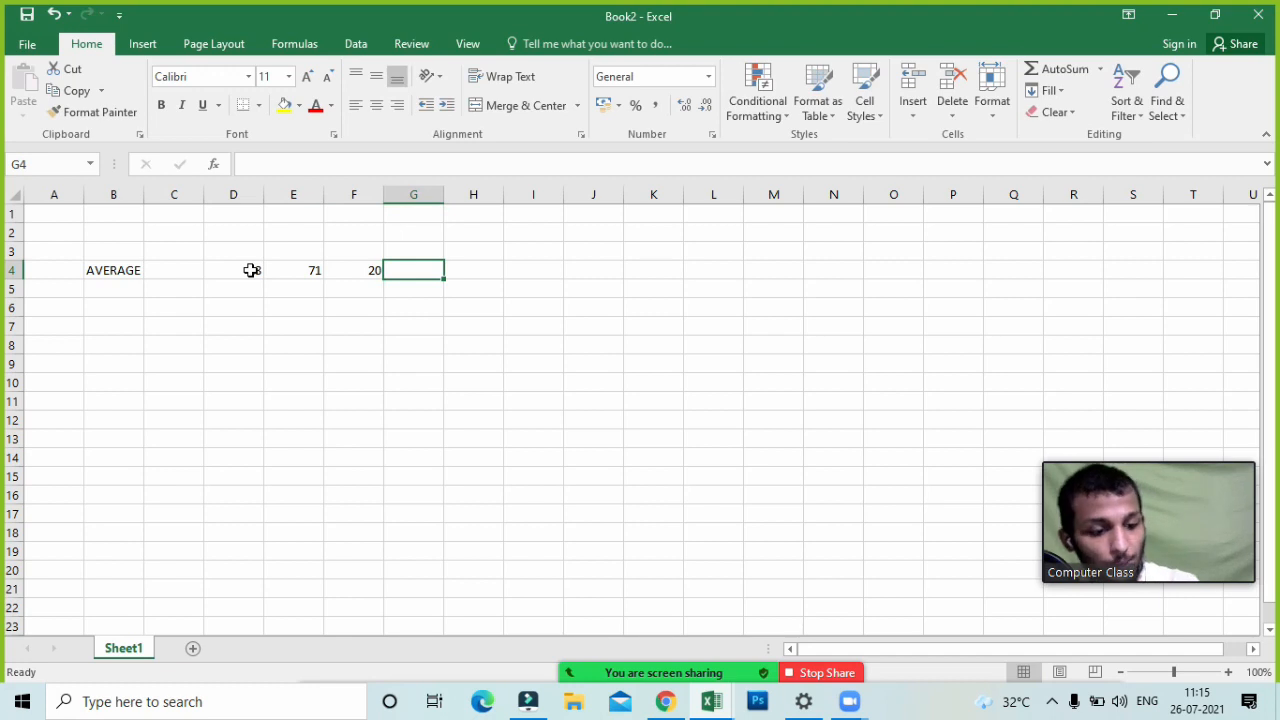
{"action": "type", "text": "34"}
{"action": "key", "text": "Tab"}
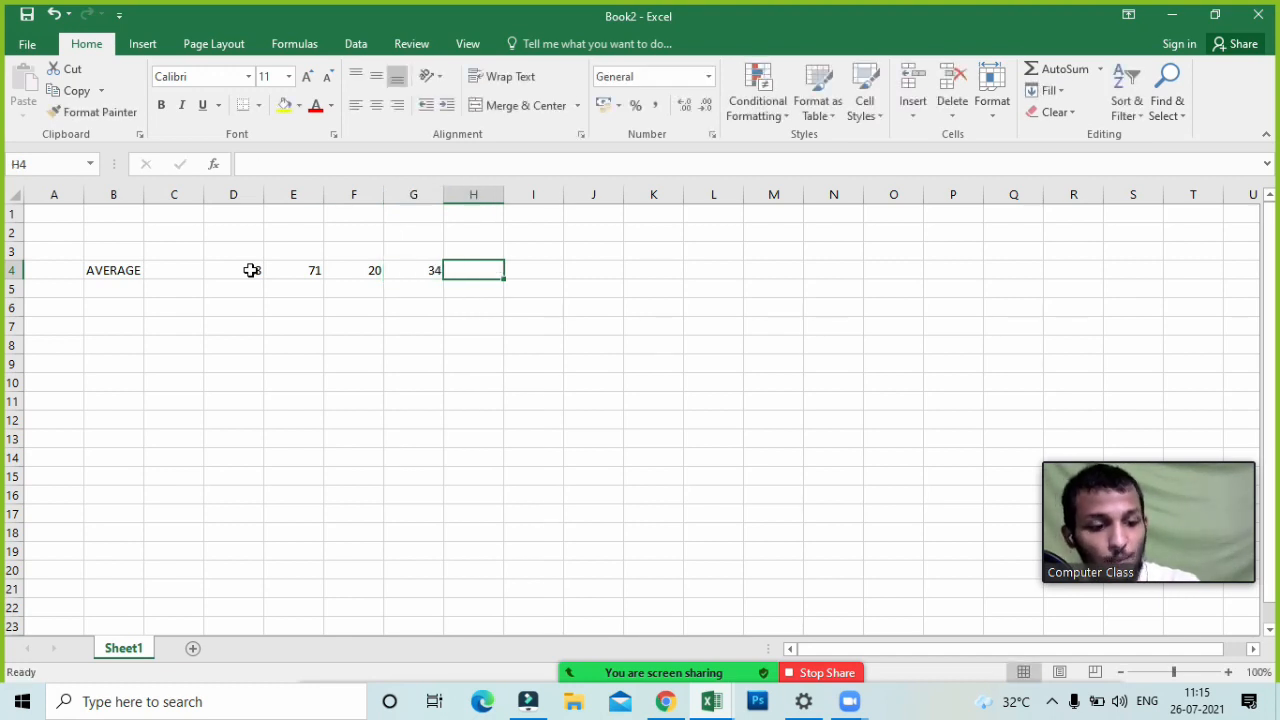
{"action": "type", "text": "96"}
{"action": "key", "text": "Tab"}
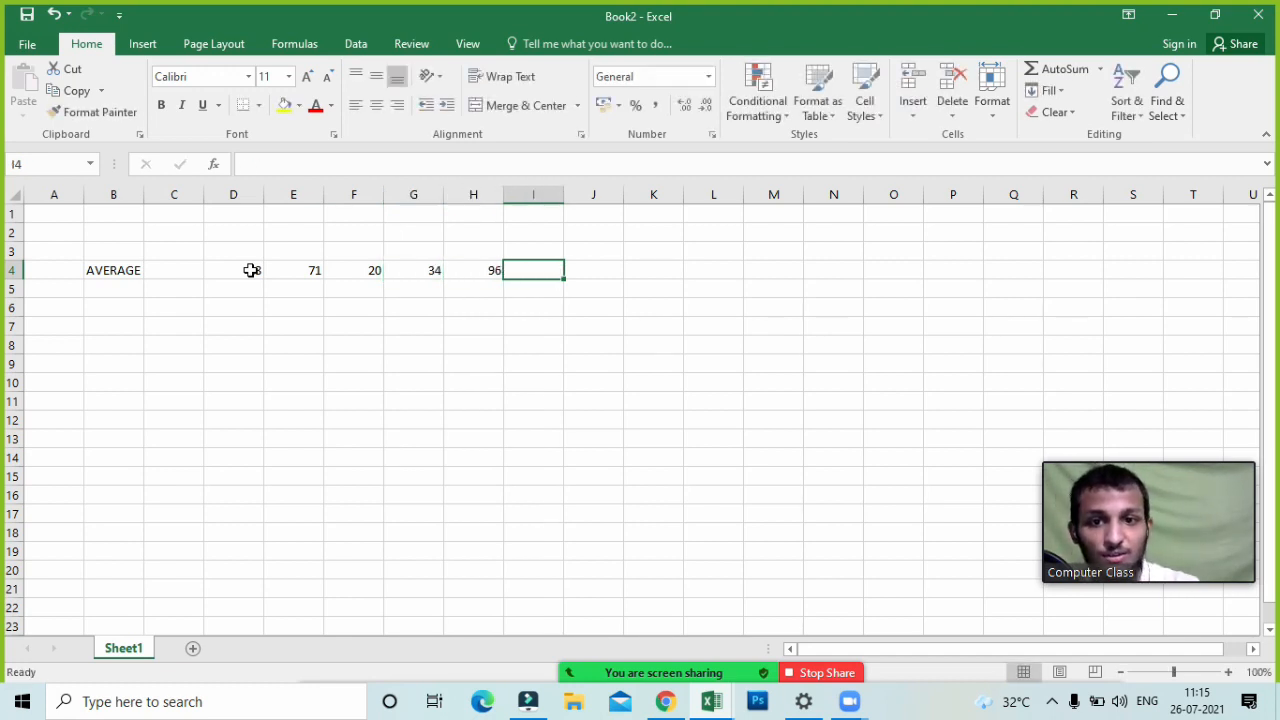
- Start an AVERAGE formula in cell I4, directly after the row of sample numbers
{"action": "left_click", "coordinate": [373, 358]}
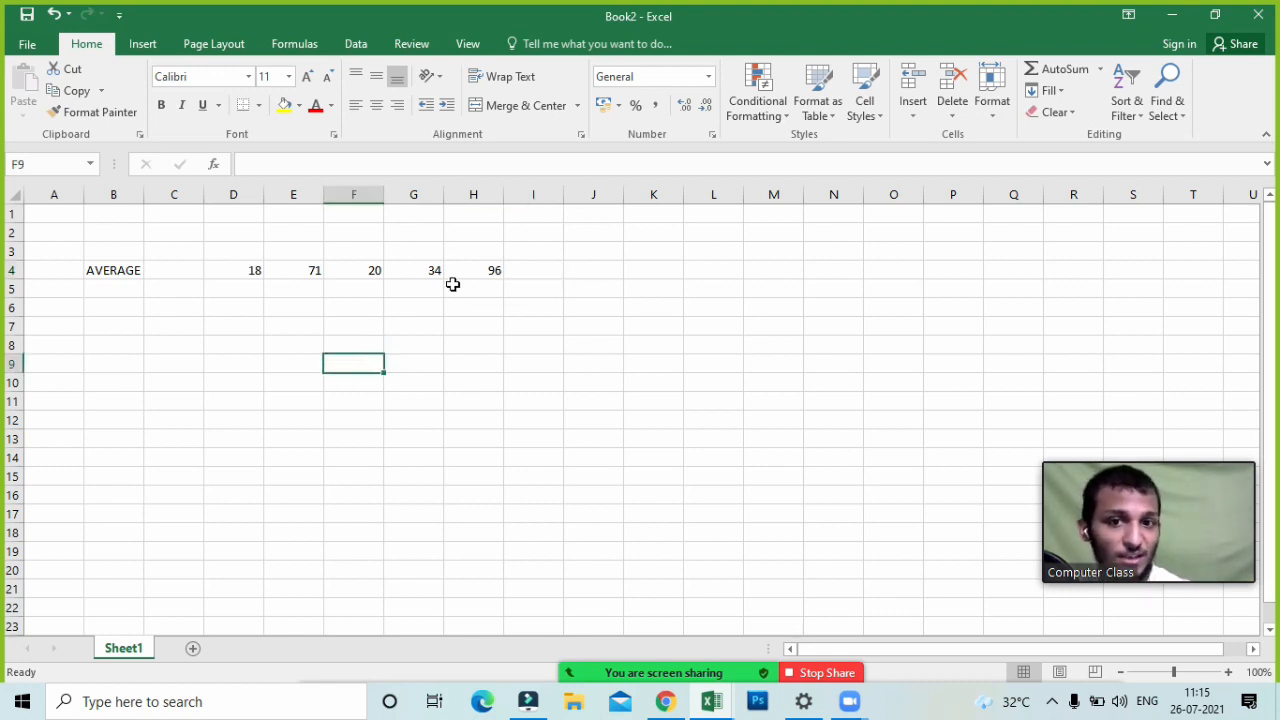
{"action": "left_click", "coordinate": [216, 299]}
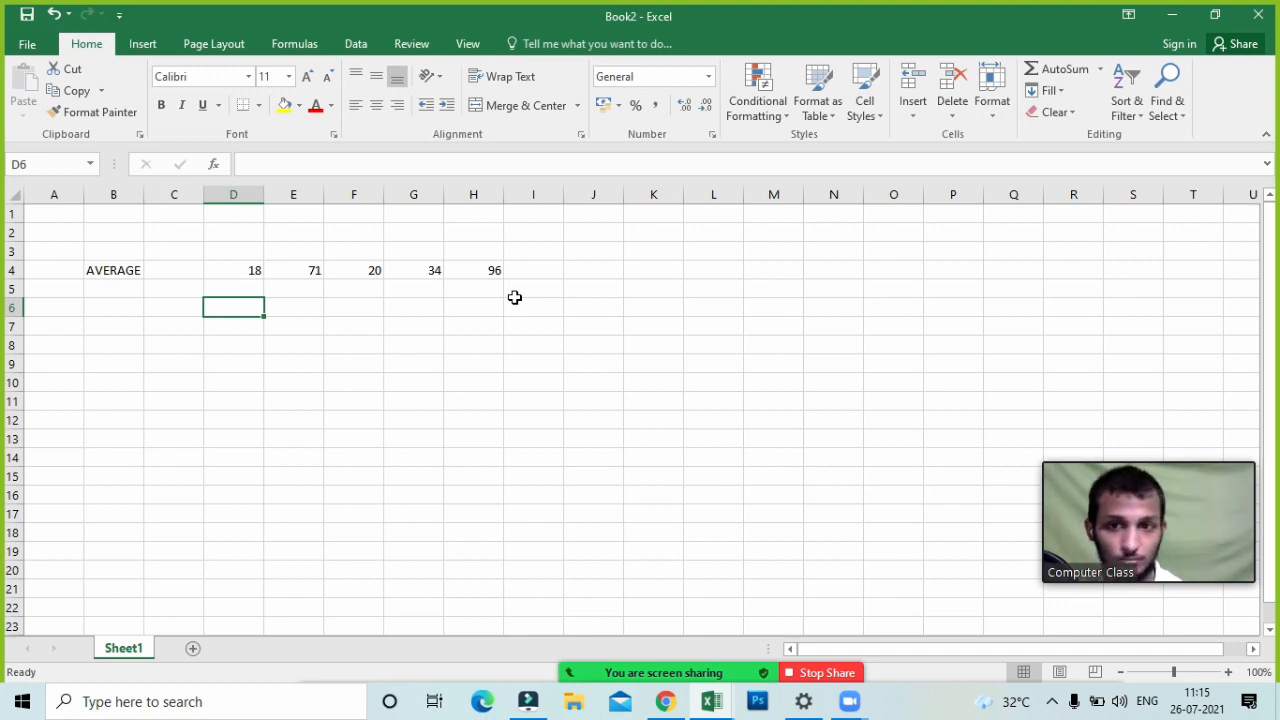
{"action": "key", "text": "Up"}
{"action": "key", "text": "Right"}
{"action": "key", "text": "Right"}
{"action": "key", "text": "Right"}
{"action": "key", "text": "Right"}
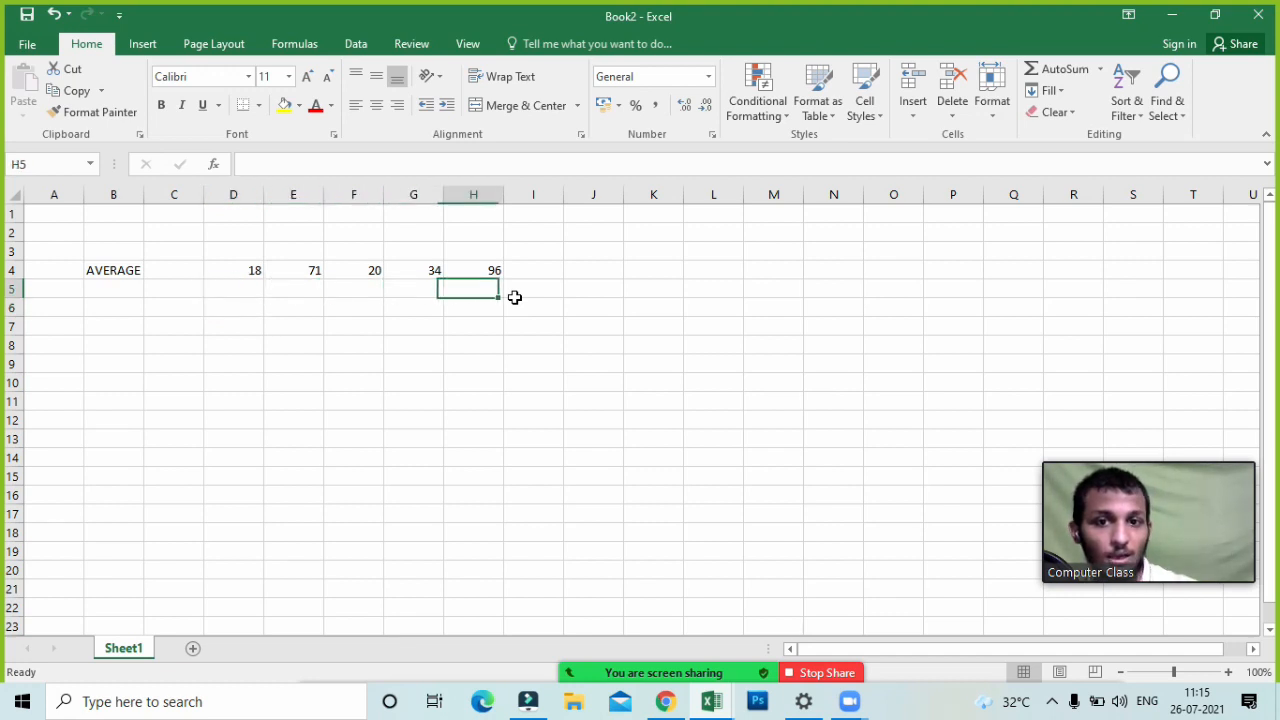
{"action": "key", "text": "Right"}
{"action": "key", "text": "Up"}
{"action": "type", "text": "=a"}
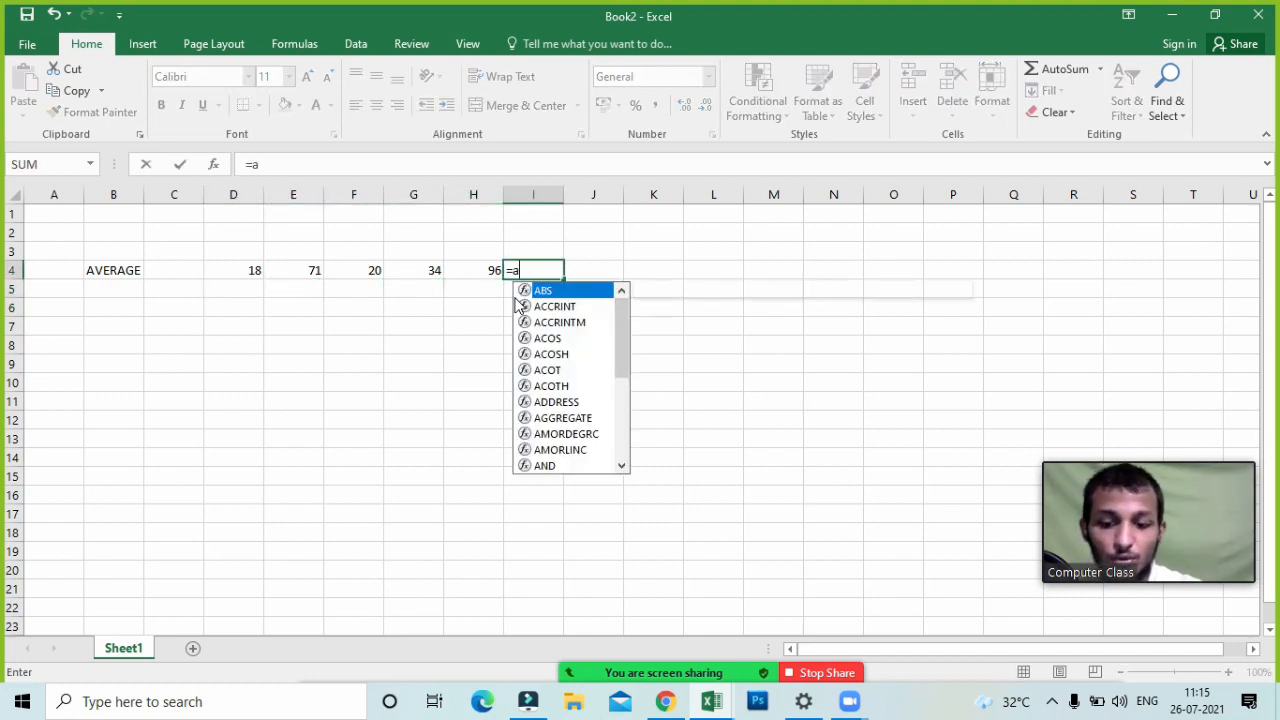
{"action": "type", "text": "verage("}
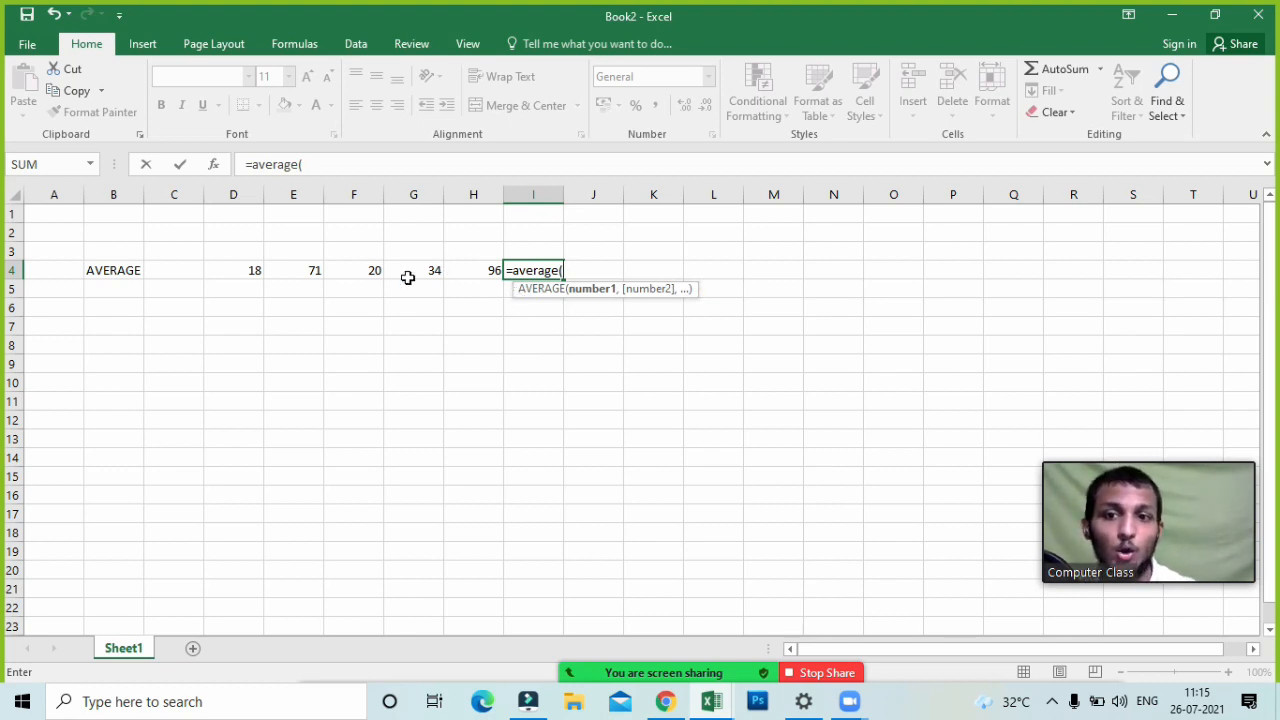
- Complete the AVERAGE formula in I4 with the range D4:H4
{"action": "left_click", "coordinate": [247, 272]}
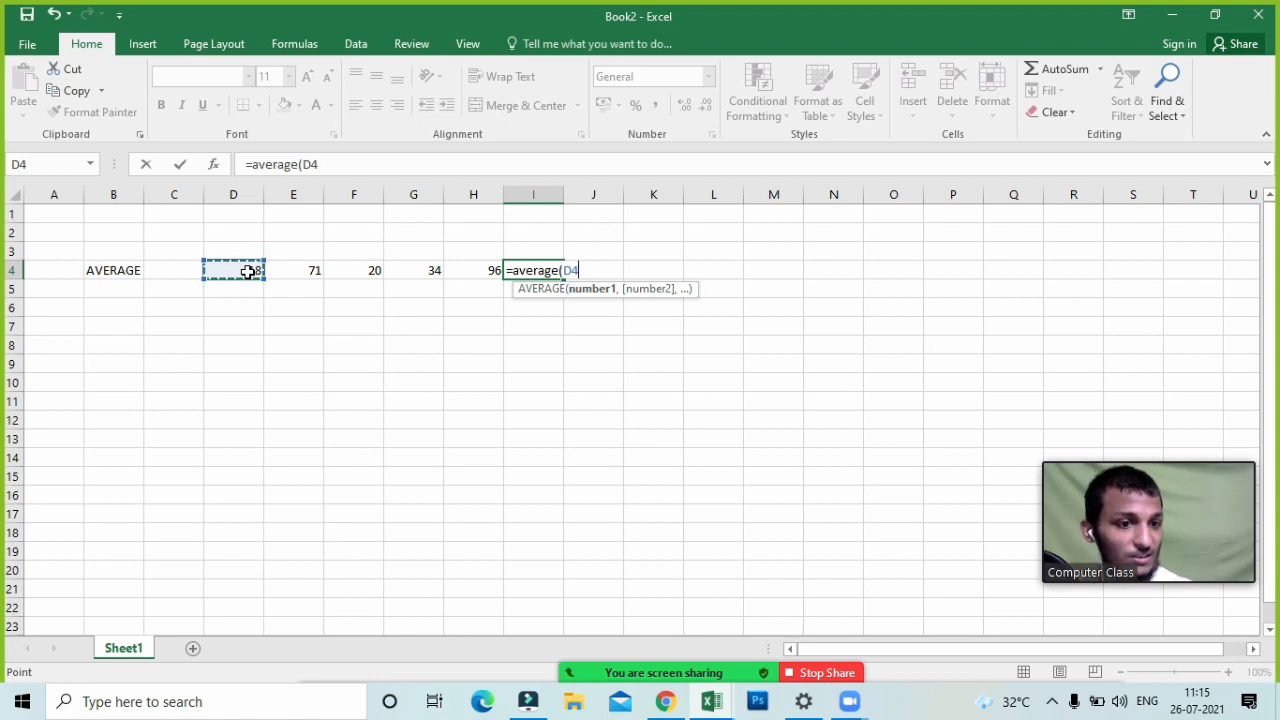
{"action": "key", "text": "shift+Right"}
{"action": "key", "text": "shift+Right"}
{"action": "key", "text": "shift+Right"}
{"action": "key", "text": "shift+Right"}
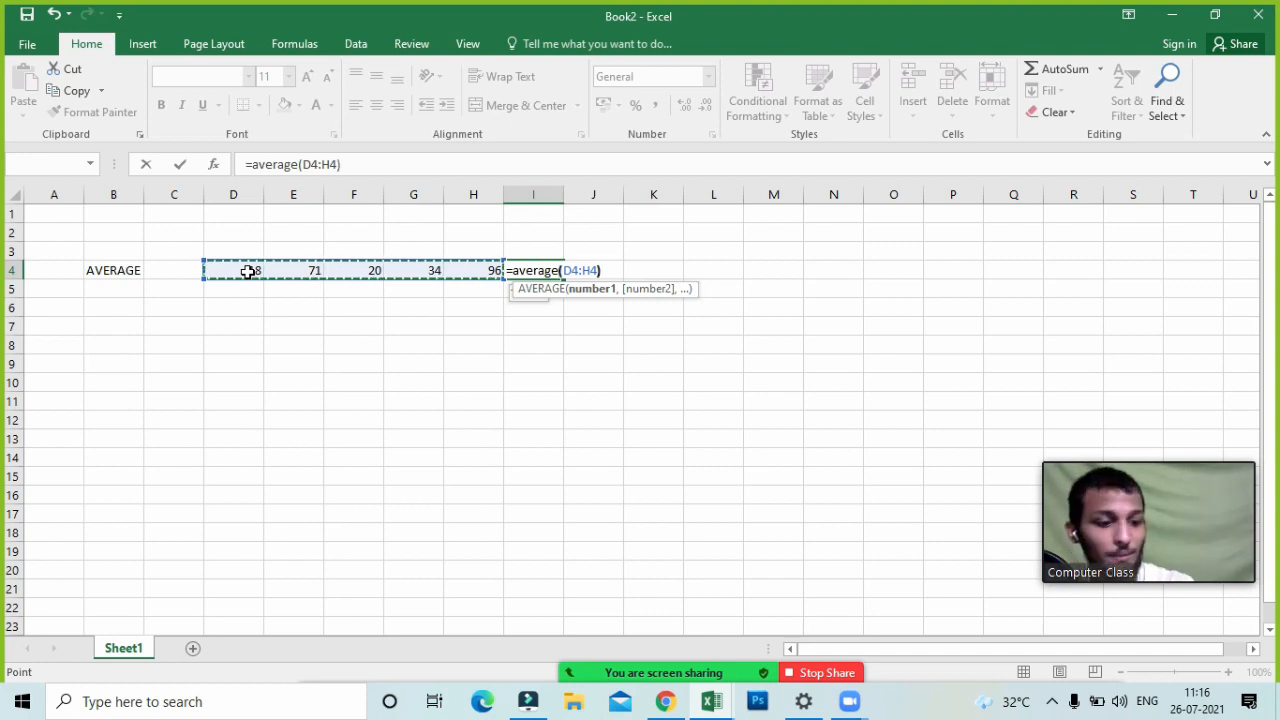
{"action": "type", "text": ")"}
{"action": "key", "text": "Return"}
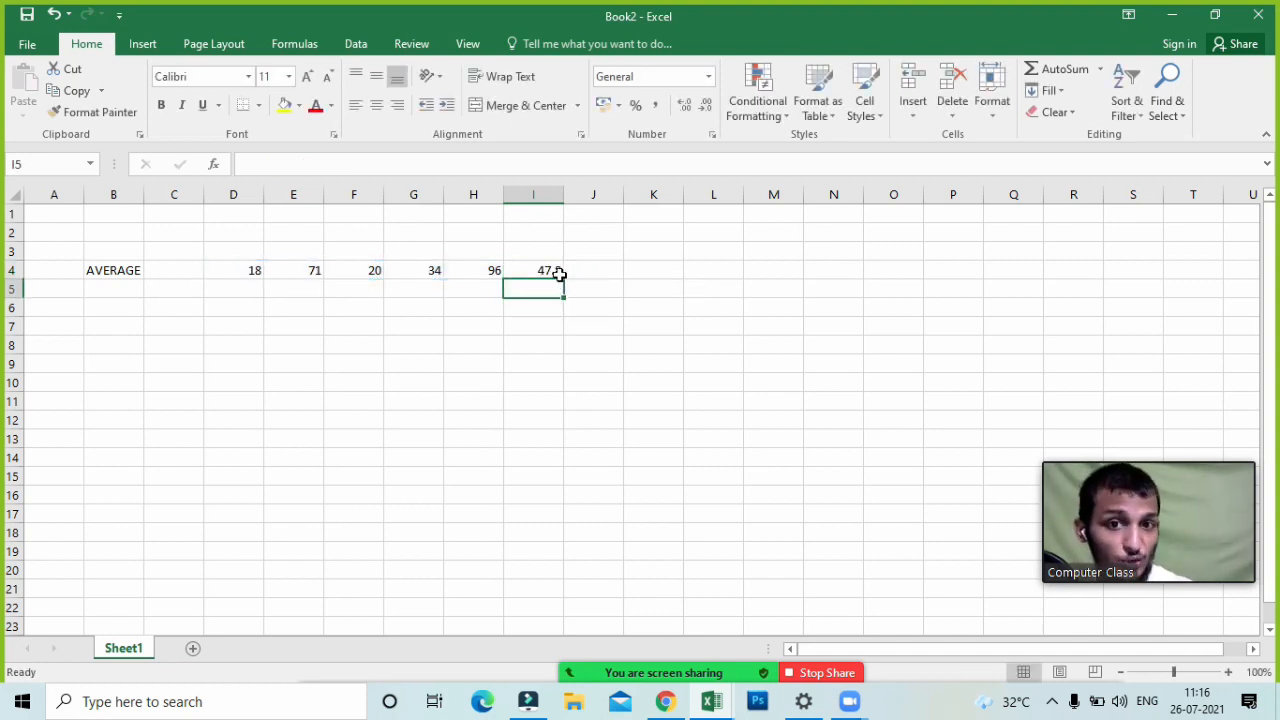
{"action": "left_click", "coordinate": [558, 273]}
{"action": "left_click", "coordinate": [243, 268]}
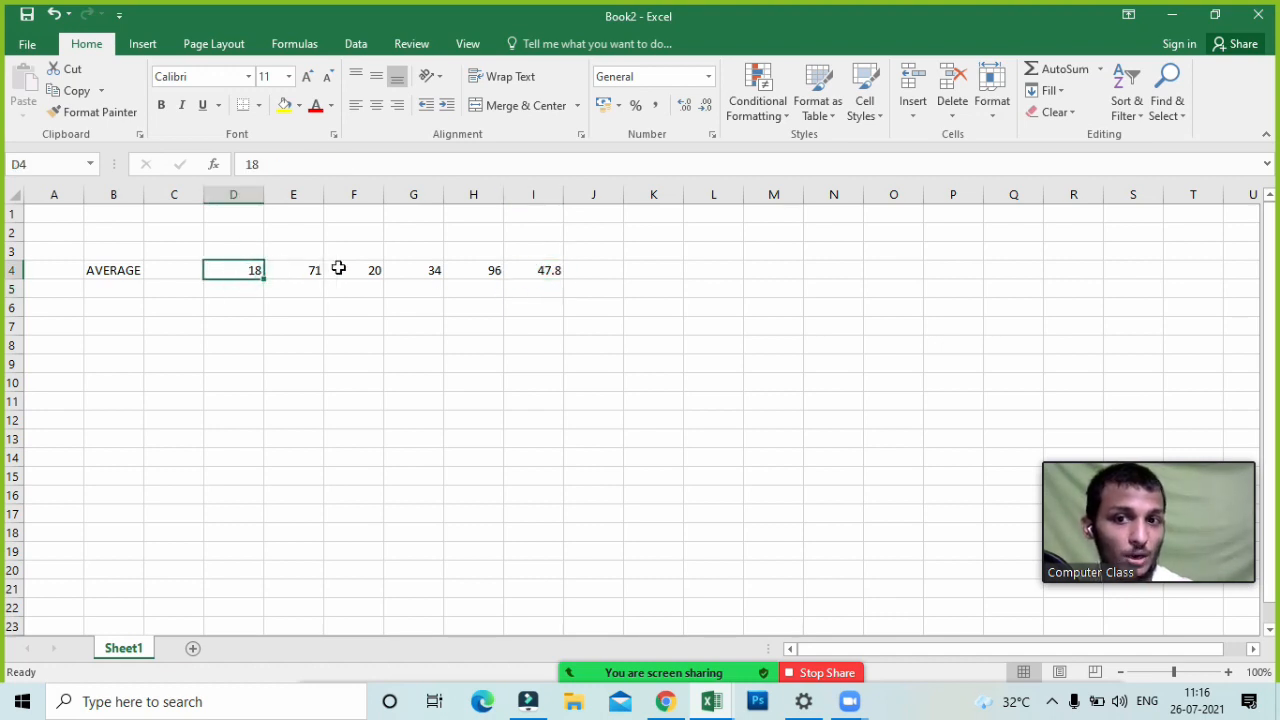
{"action": "left_click", "coordinate": [337, 269]}
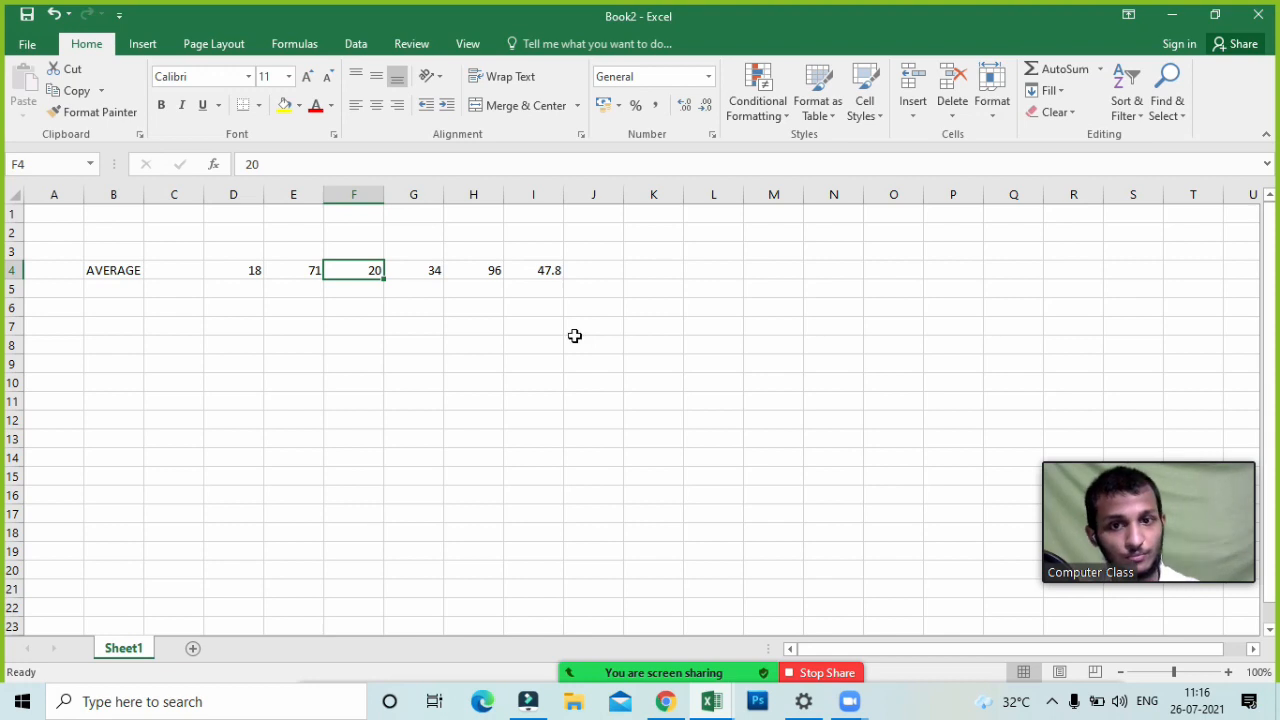
- Start a formula in cell I9 that references the average in I4
{"action": "left_click", "coordinate": [532, 362]}
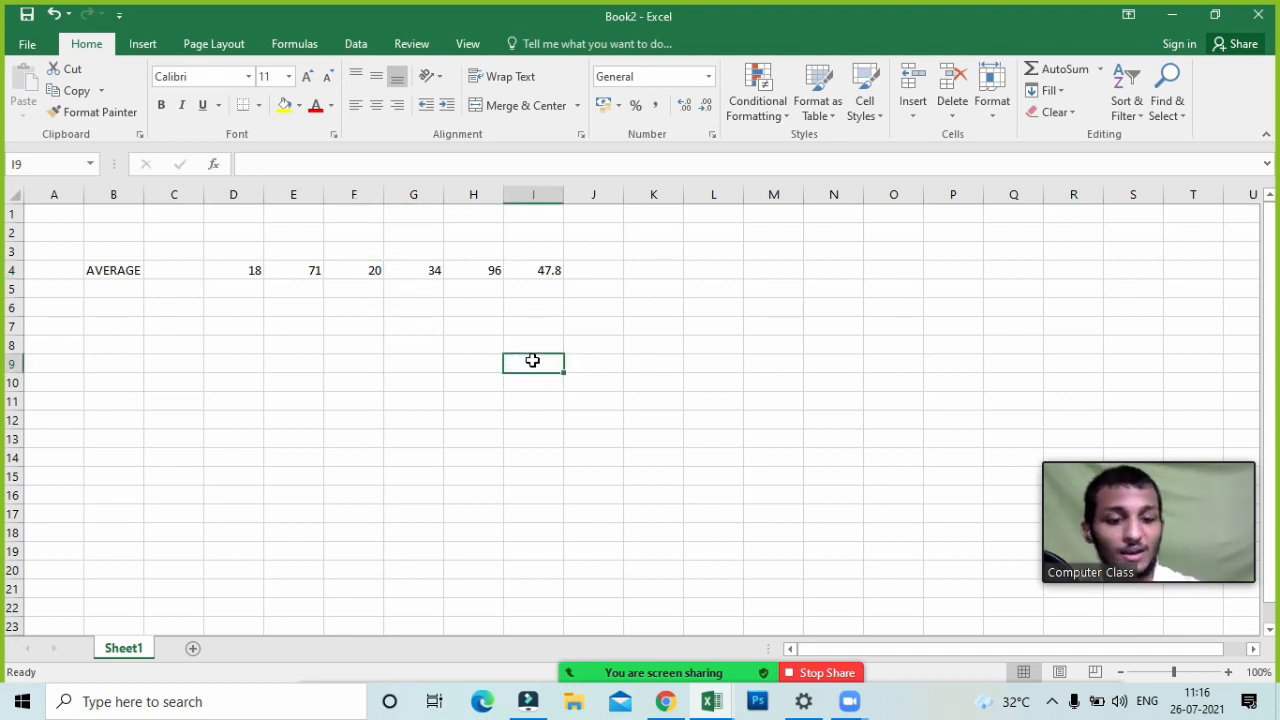
{"action": "type", "text": "="}
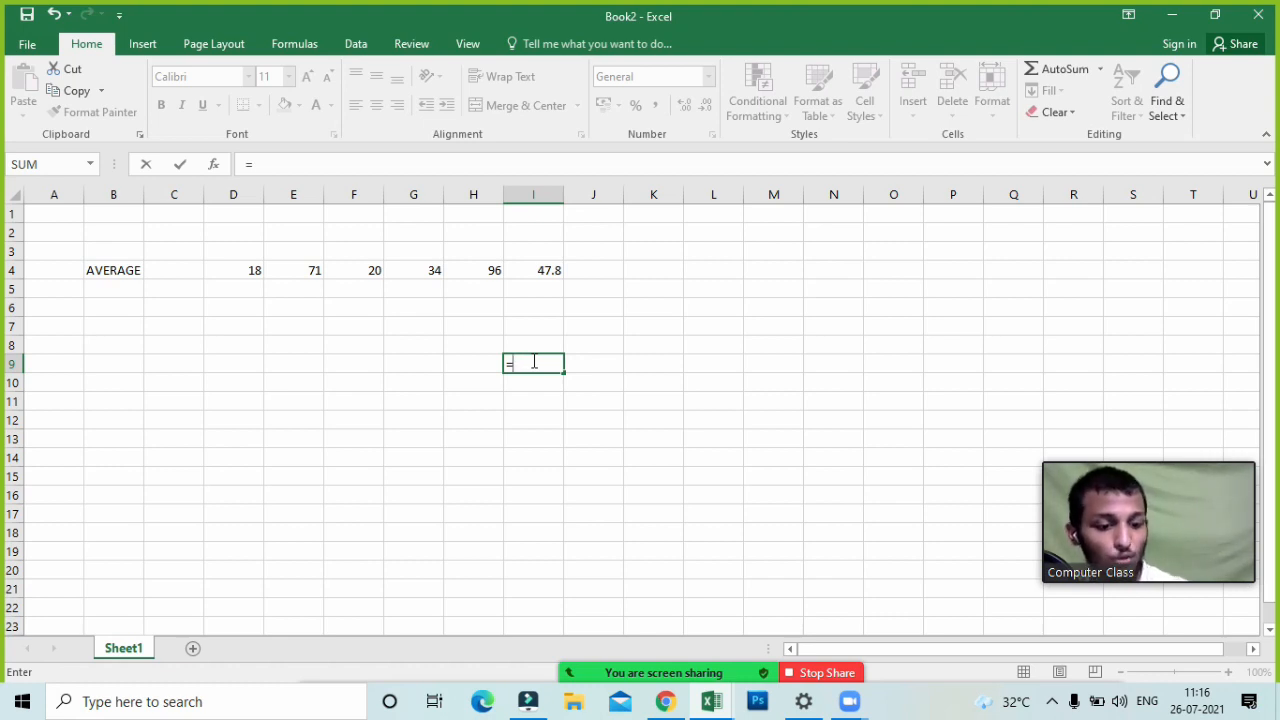
{"action": "key", "text": "Up"}
{"action": "key", "text": "Up"}
{"action": "key", "text": "Up"}
{"action": "key", "text": "Up"}
{"action": "key", "text": "Up"}
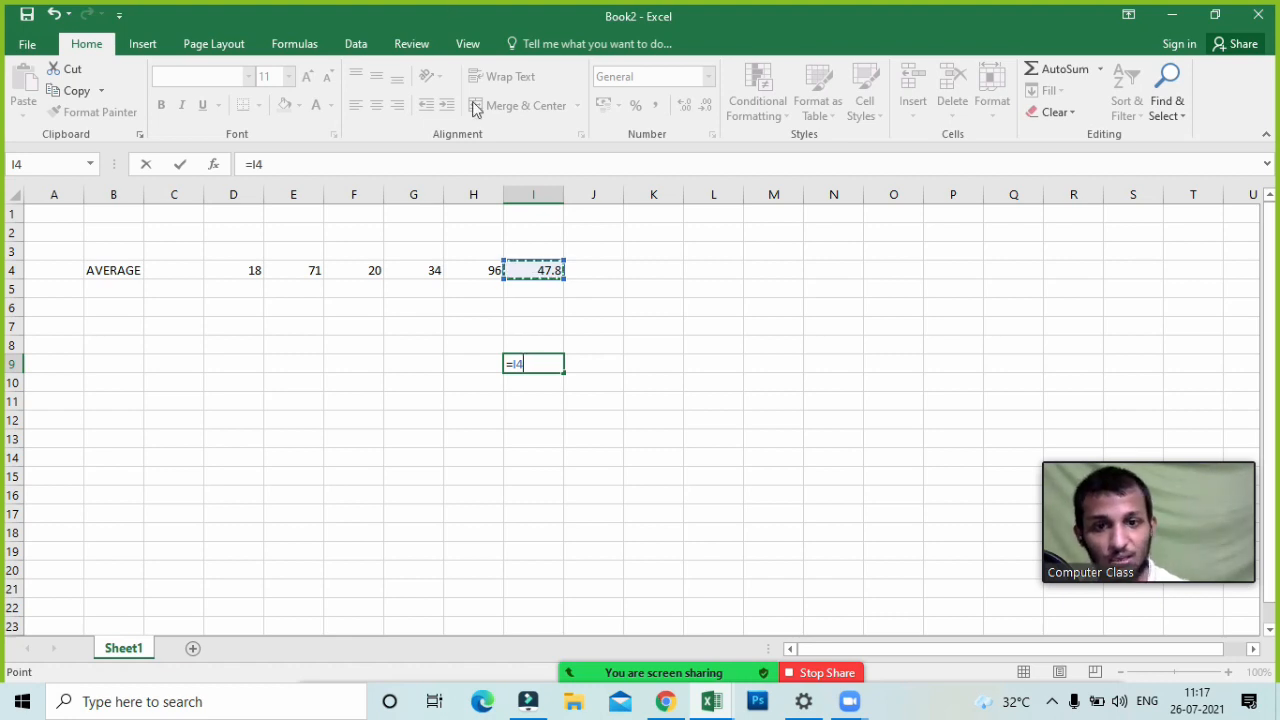
- Check the participants list in Zoom and close its window
{"action": "left_click", "coordinate": [606, 670]}
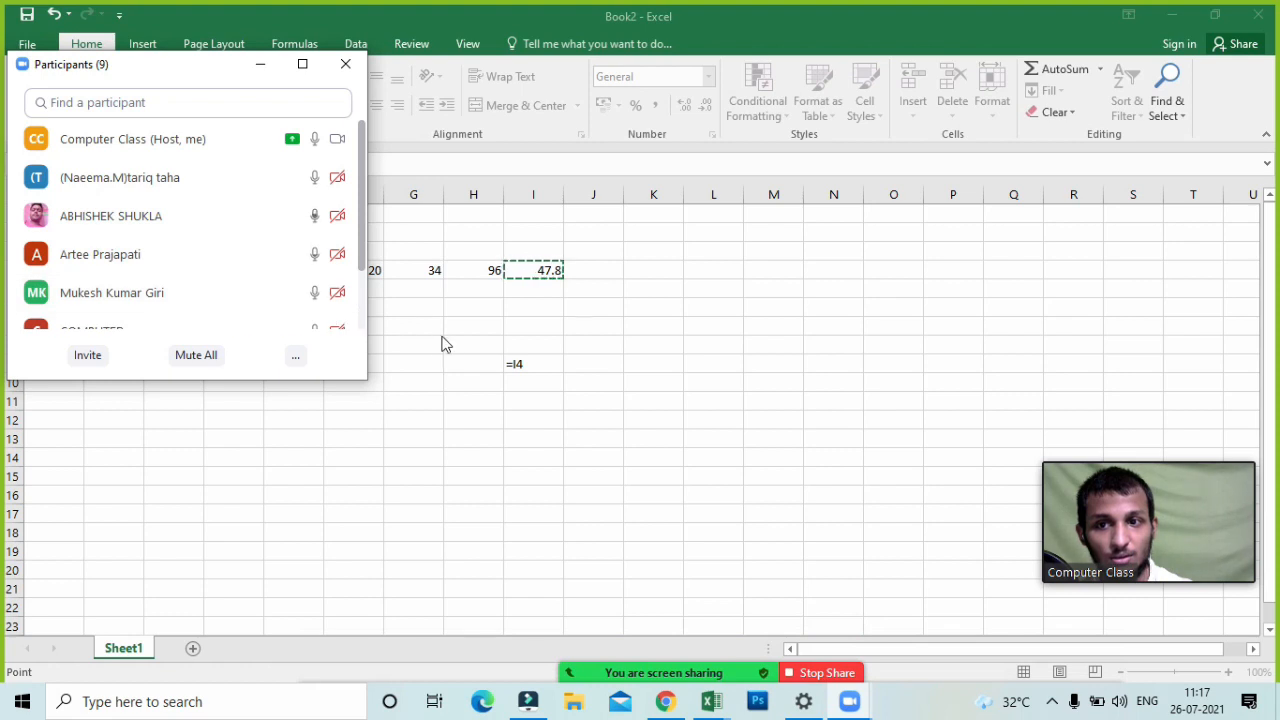
{"action": "left_click", "coordinate": [259, 216]}
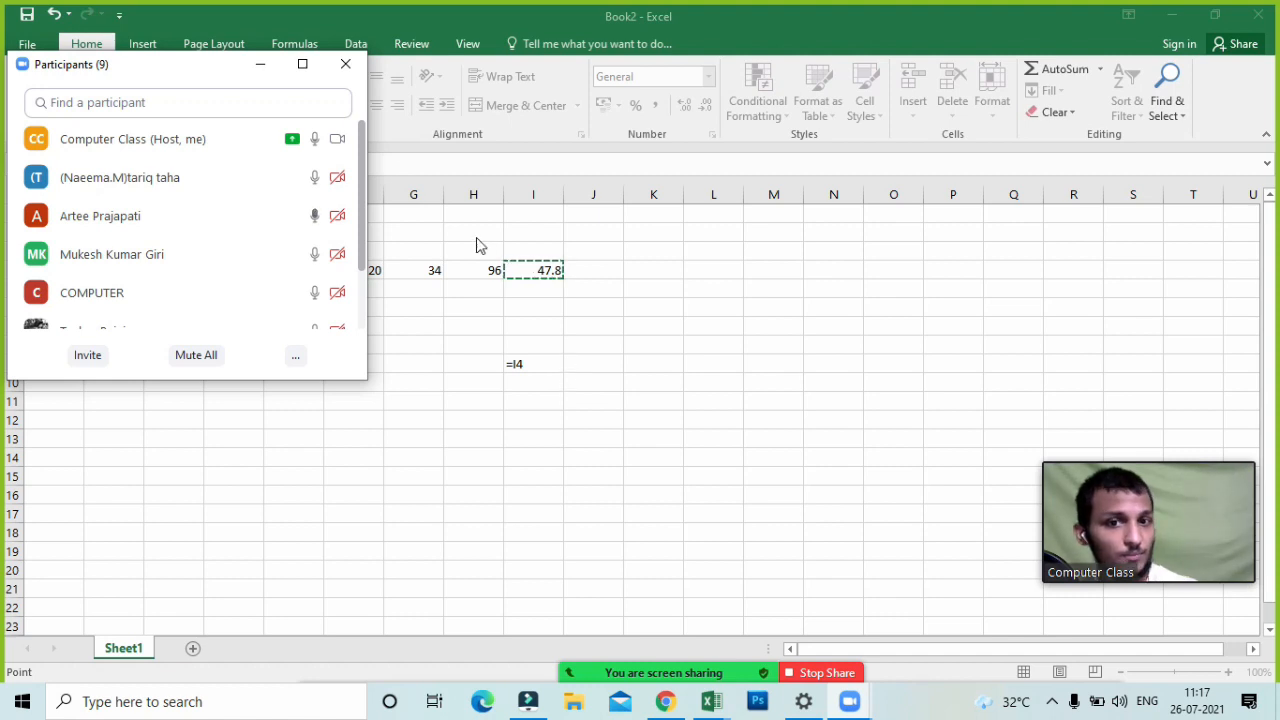
{"action": "left_click", "coordinate": [344, 48]}
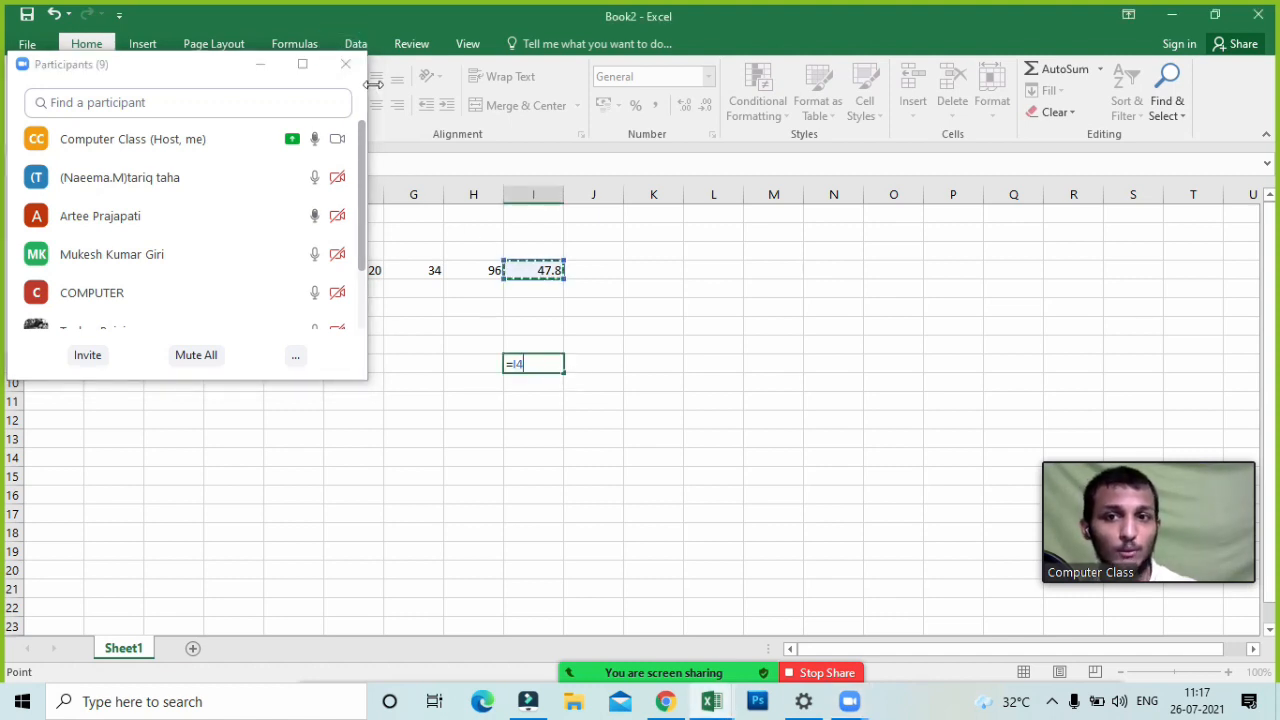
{"action": "left_click", "coordinate": [344, 75]}
- Discard the unfinished formula in cell I9
{"action": "left_click_drag", "start_coordinate": [540, 366], "coordinate": [446, 360]}
{"action": "key", "text": "Escape"}
{"action": "left_click", "coordinate": [586, 402]}
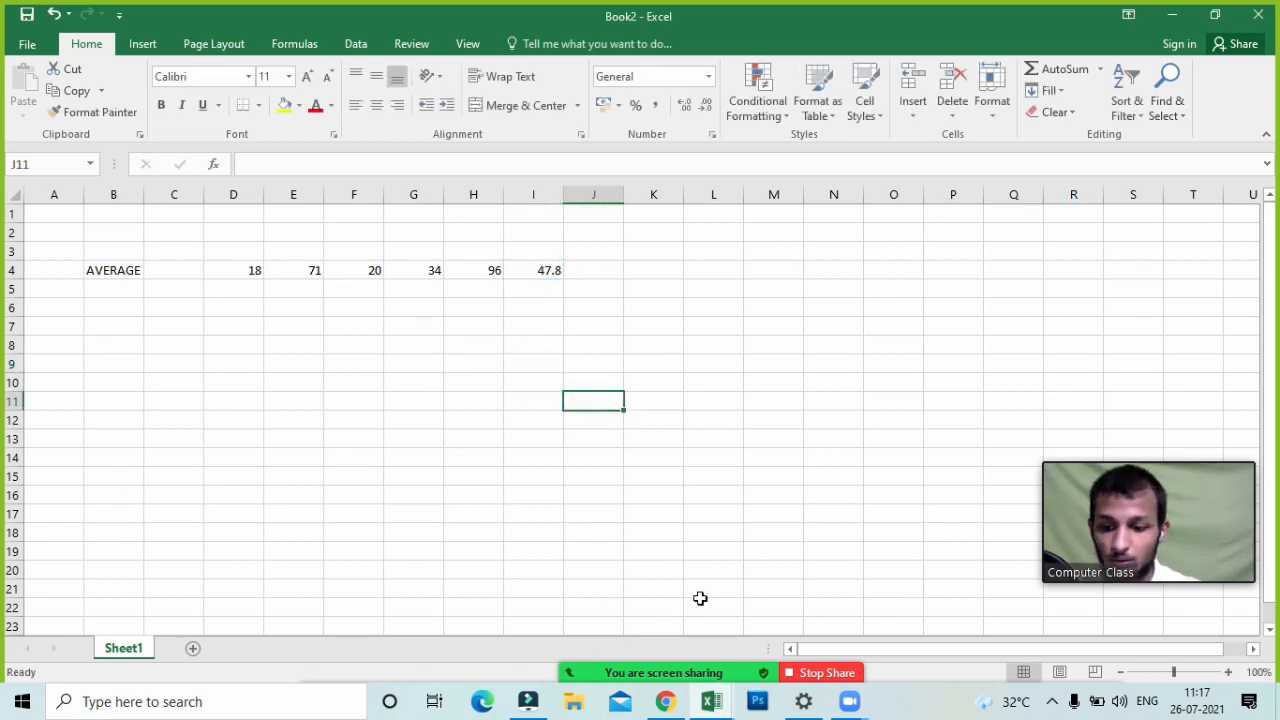
- Launch the Windows On-Screen Keyboard with the Run command osk
{"action": "left_click", "coordinate": [305, 586]}
{"action": "key", "text": "super+r"}
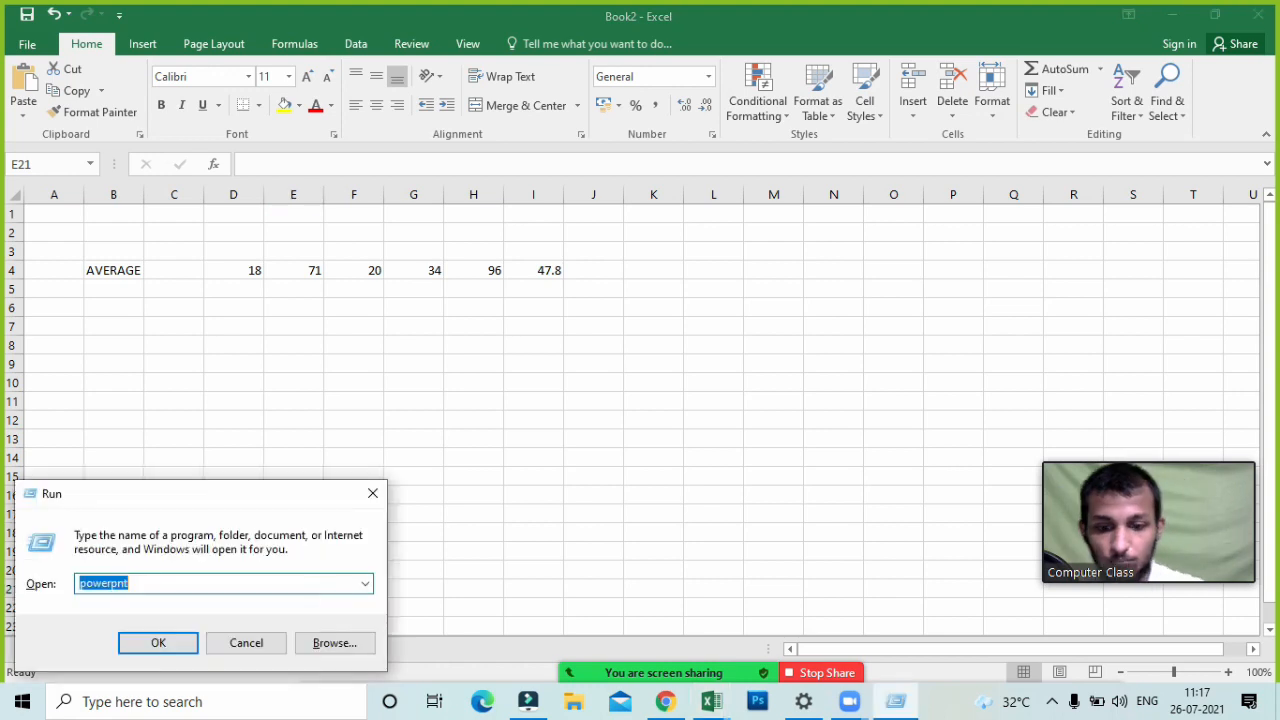
{"action": "type", "text": "osk"}
{"action": "key", "text": "Return"}
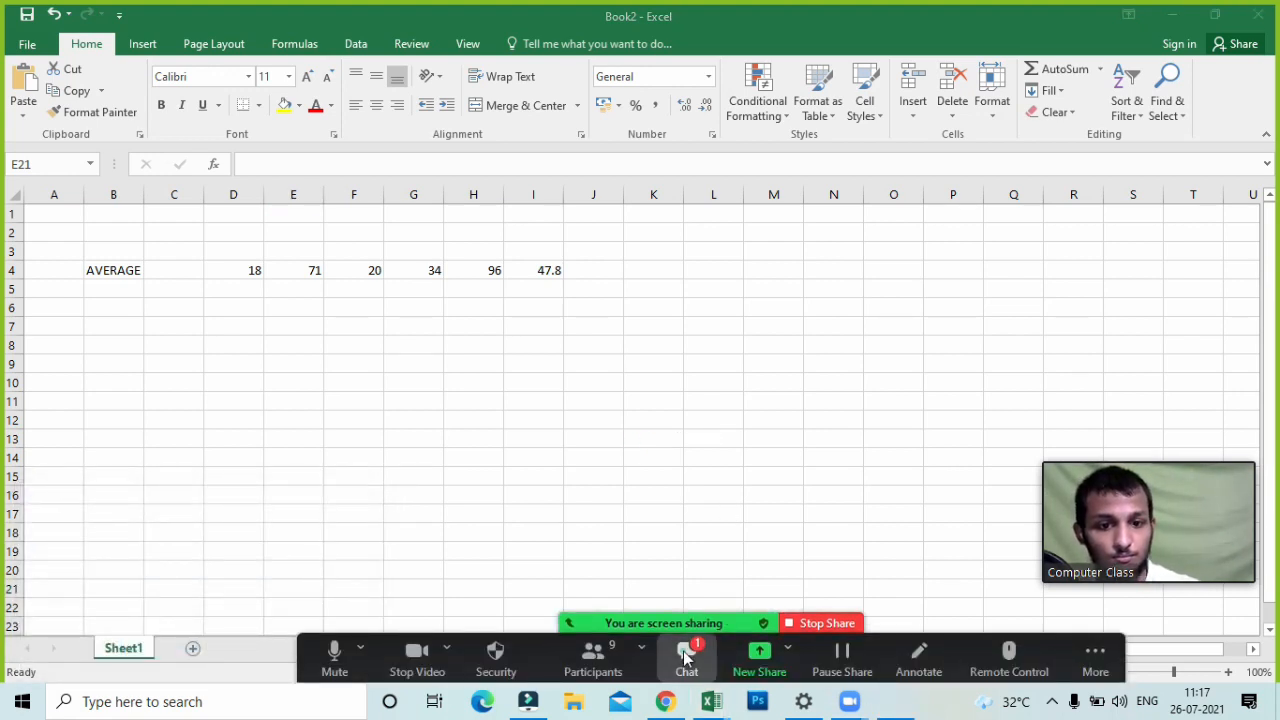
- Minimise the On-Screen Keyboard to read the newest Zoom chat message, and check the participants list
{"action": "left_click", "coordinate": [687, 655]}
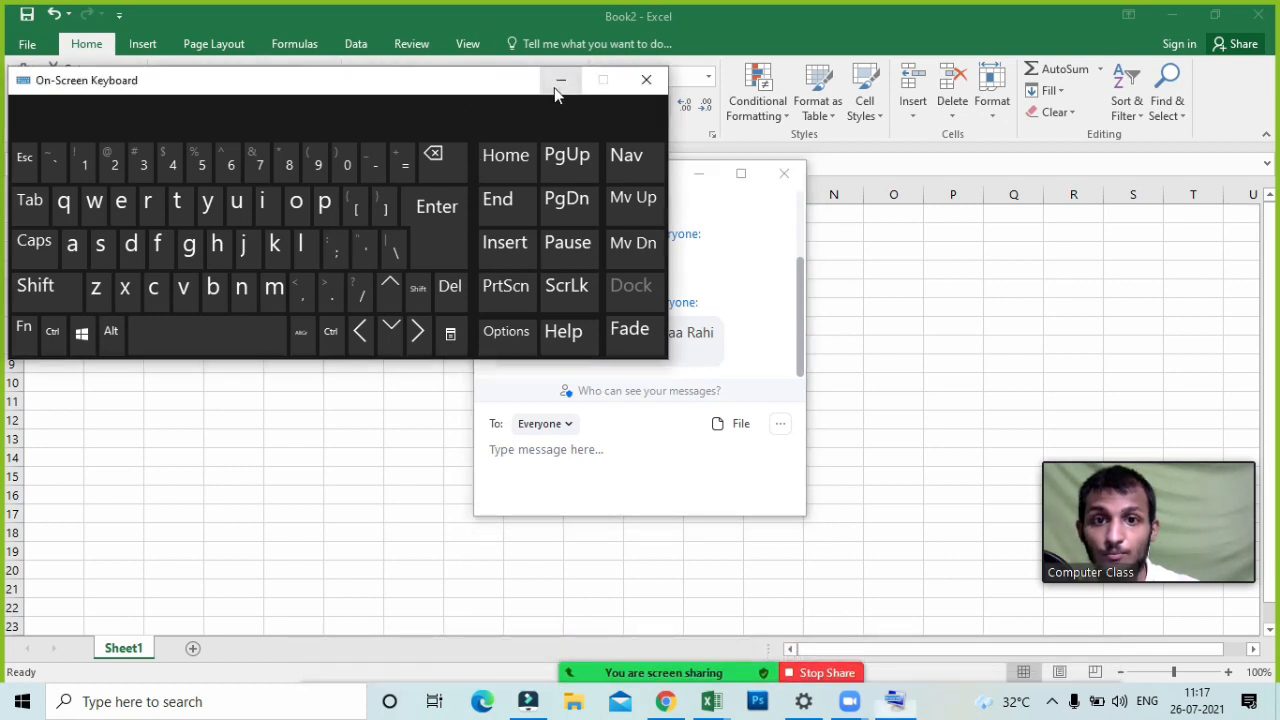
{"action": "left_click", "coordinate": [561, 80]}
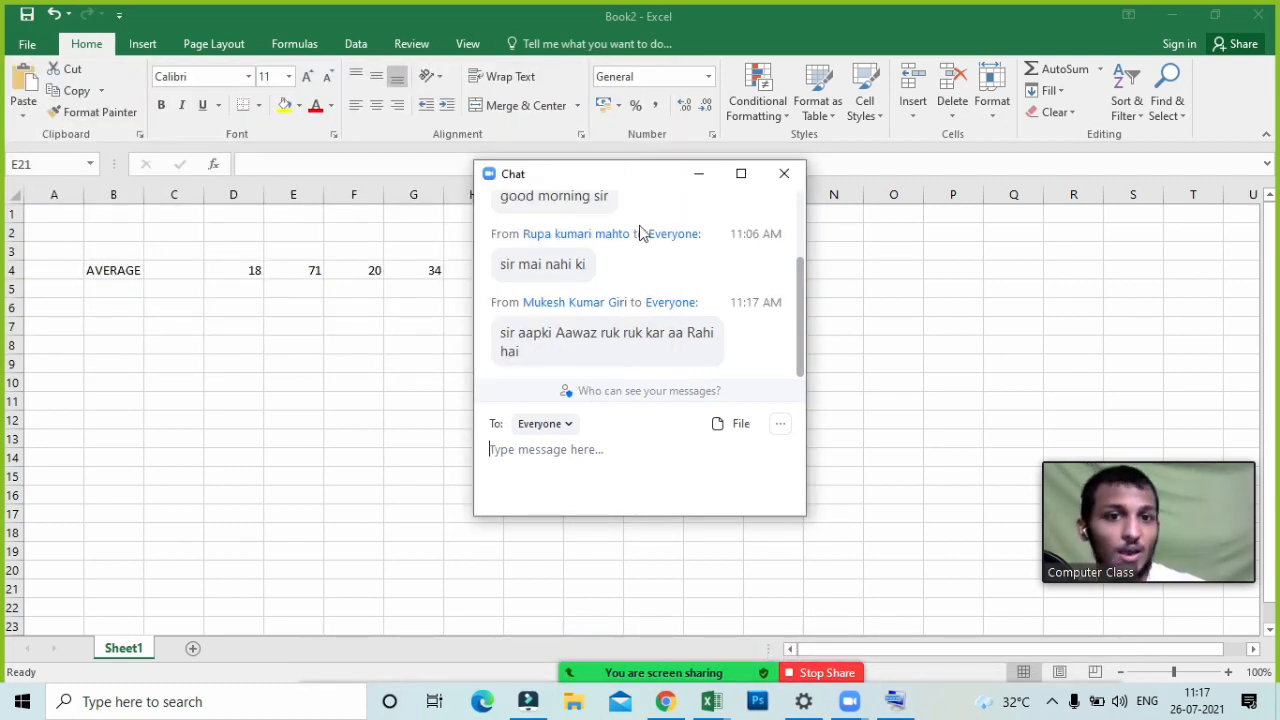
{"action": "left_click", "coordinate": [698, 175]}
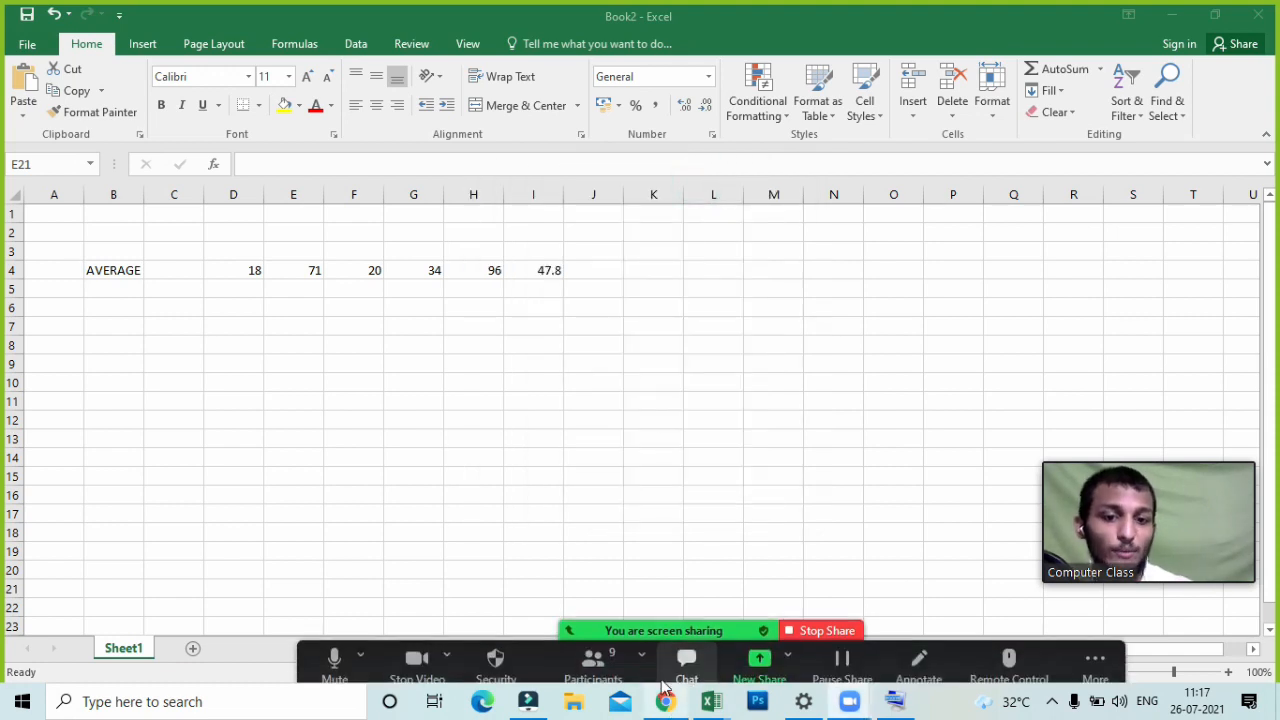
{"action": "left_click", "coordinate": [600, 668]}
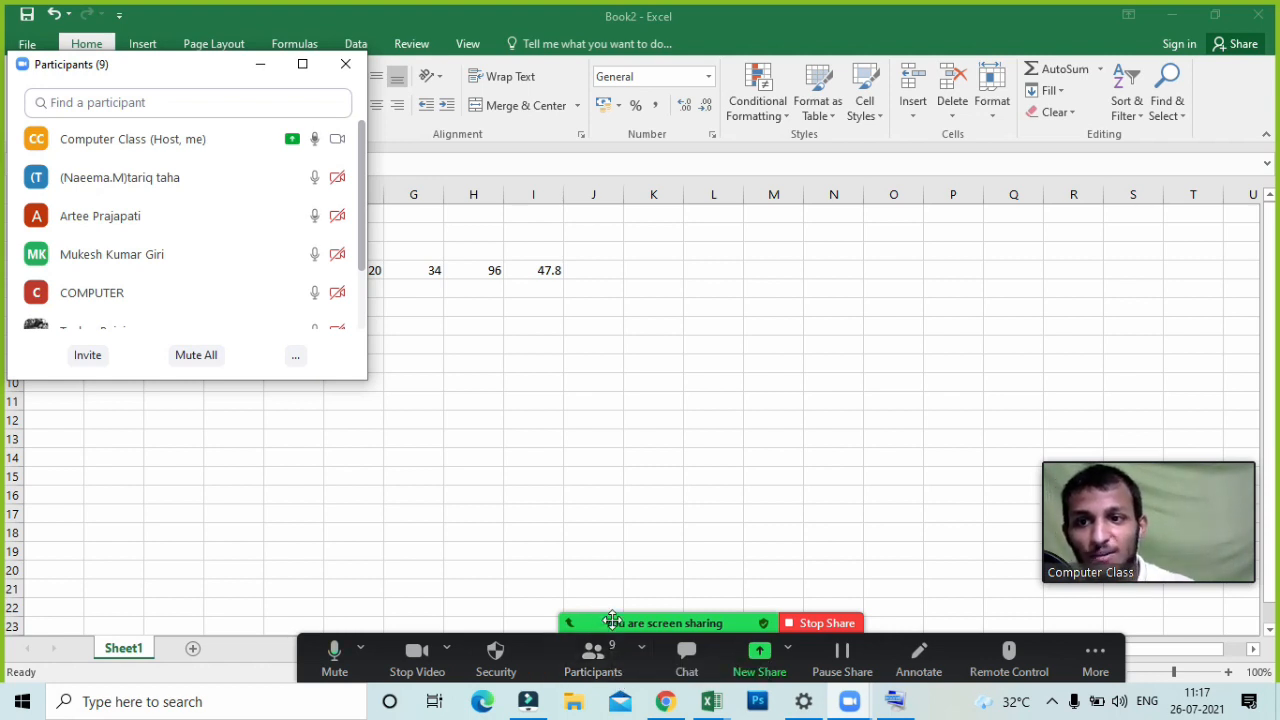
{"action": "left_click", "coordinate": [679, 671]}
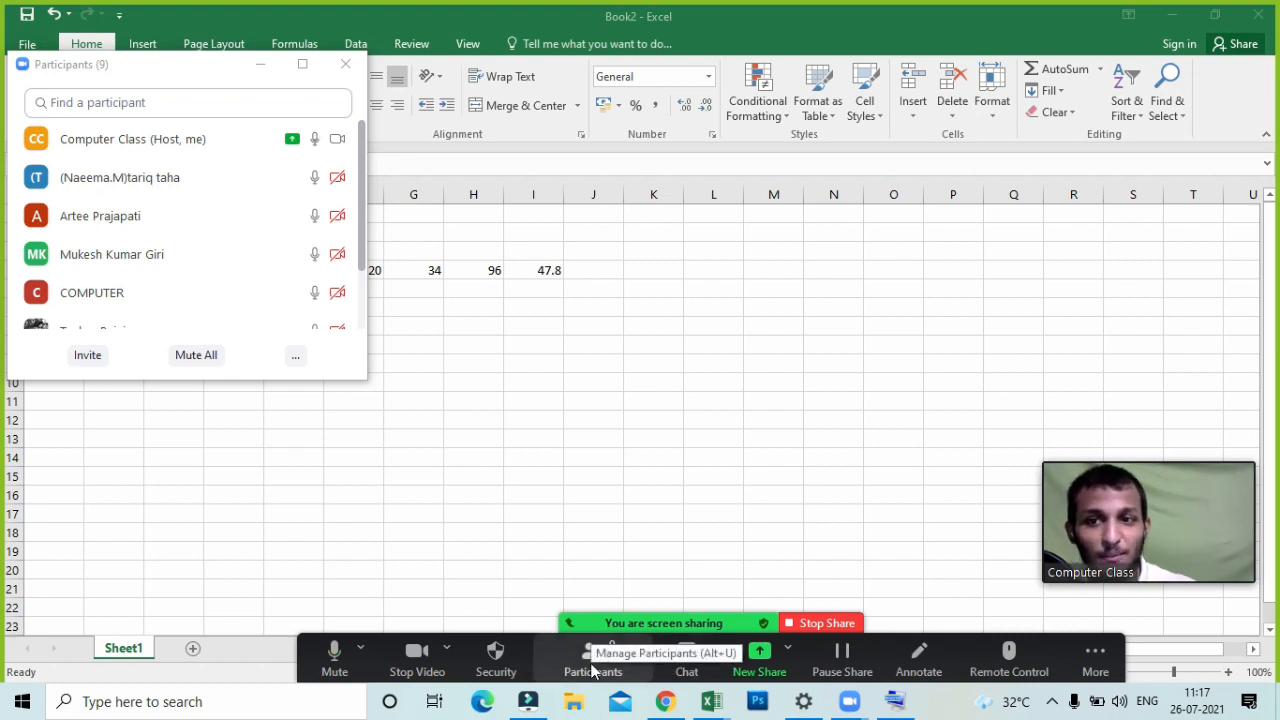
- Restore the On-Screen Keyboard, close the participants list and move the keyboard clear of the number row
{"action": "left_click", "coordinate": [895, 701]}
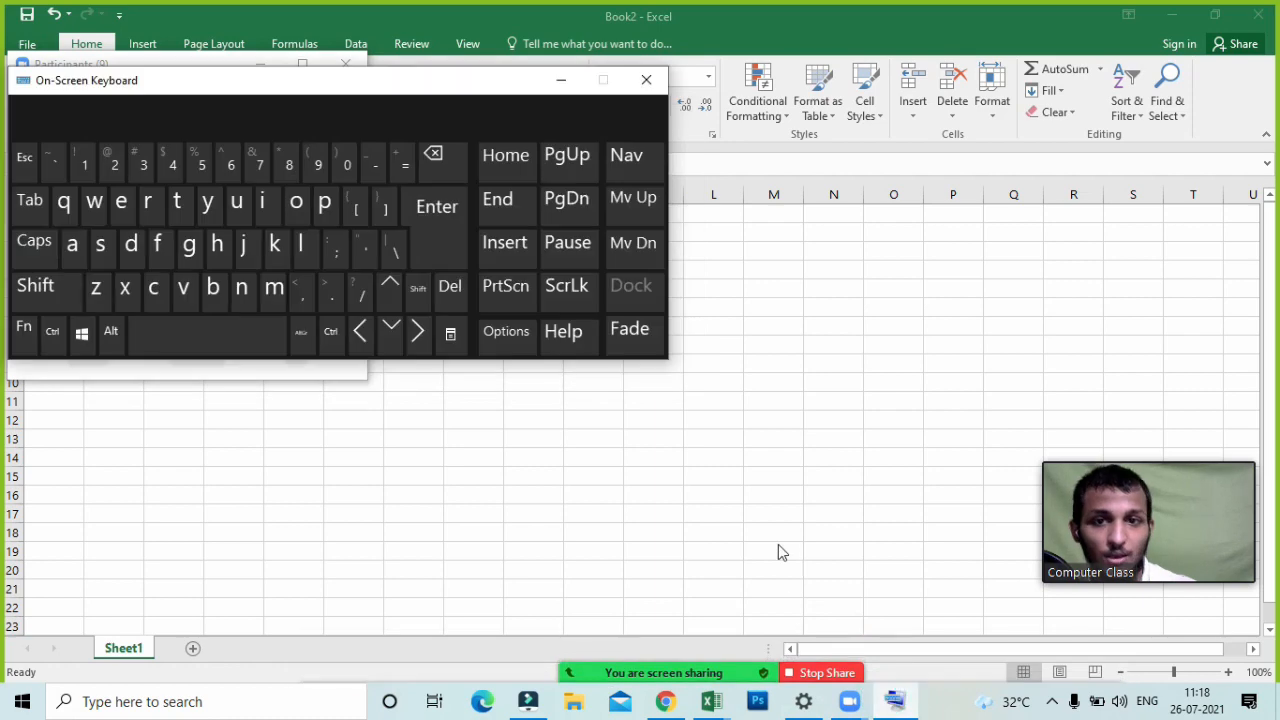
{"action": "left_click", "coordinate": [346, 63]}
{"action": "left_click_drag", "start_coordinate": [400, 88], "coordinate": [997, 156]}
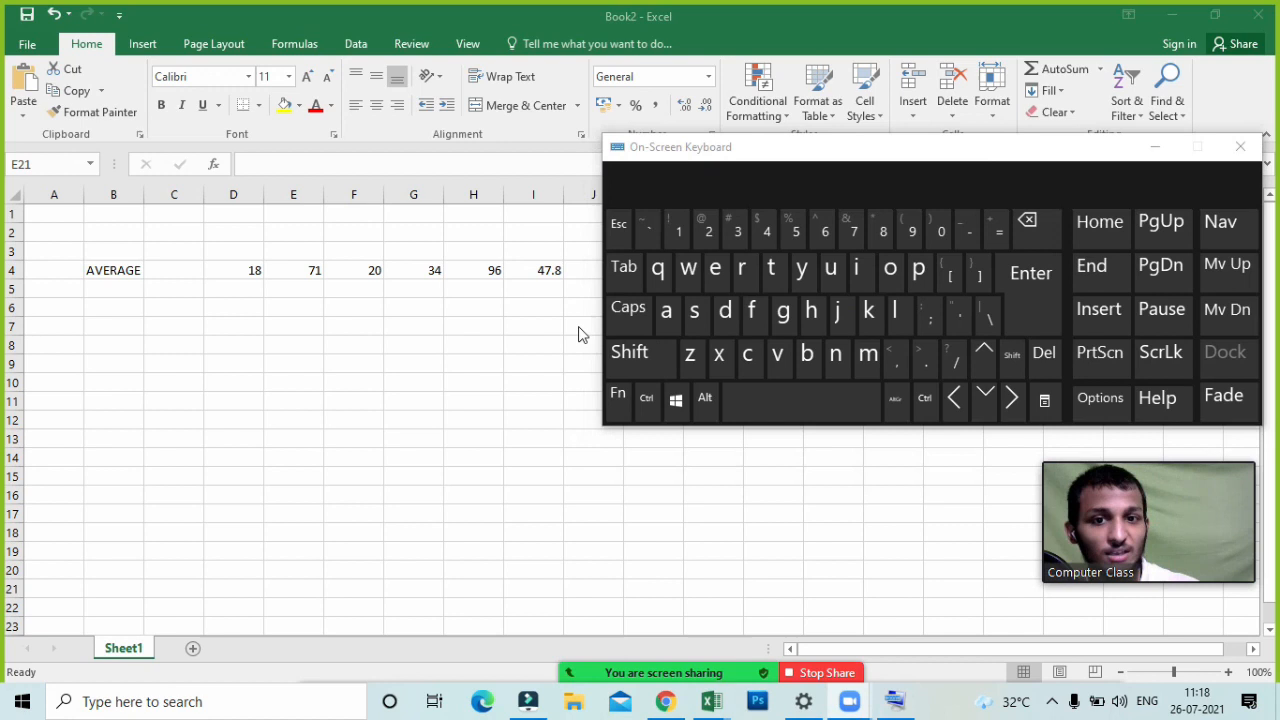
- Start a formula in cell I12 and move its reference up to I4 using the On-Screen Keyboard
{"action": "left_click", "coordinate": [500, 415]}
{"action": "left_click", "coordinate": [519, 417]}
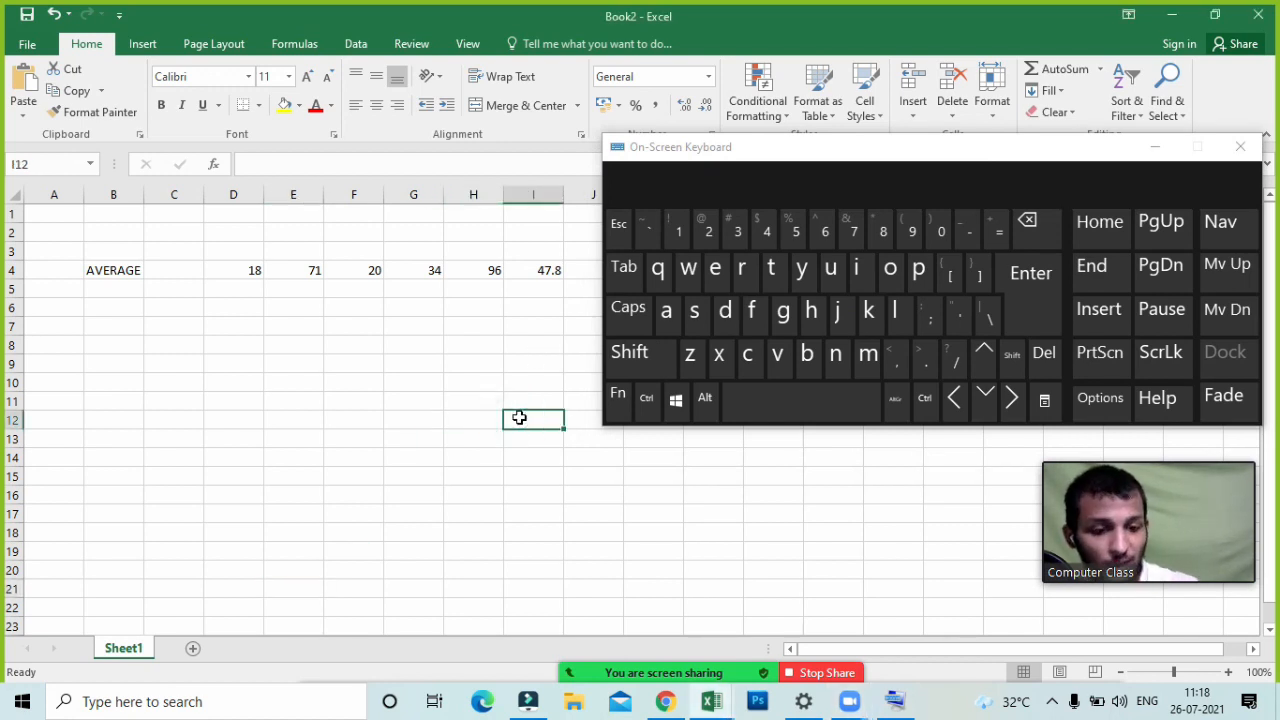
{"action": "type", "text": "="}
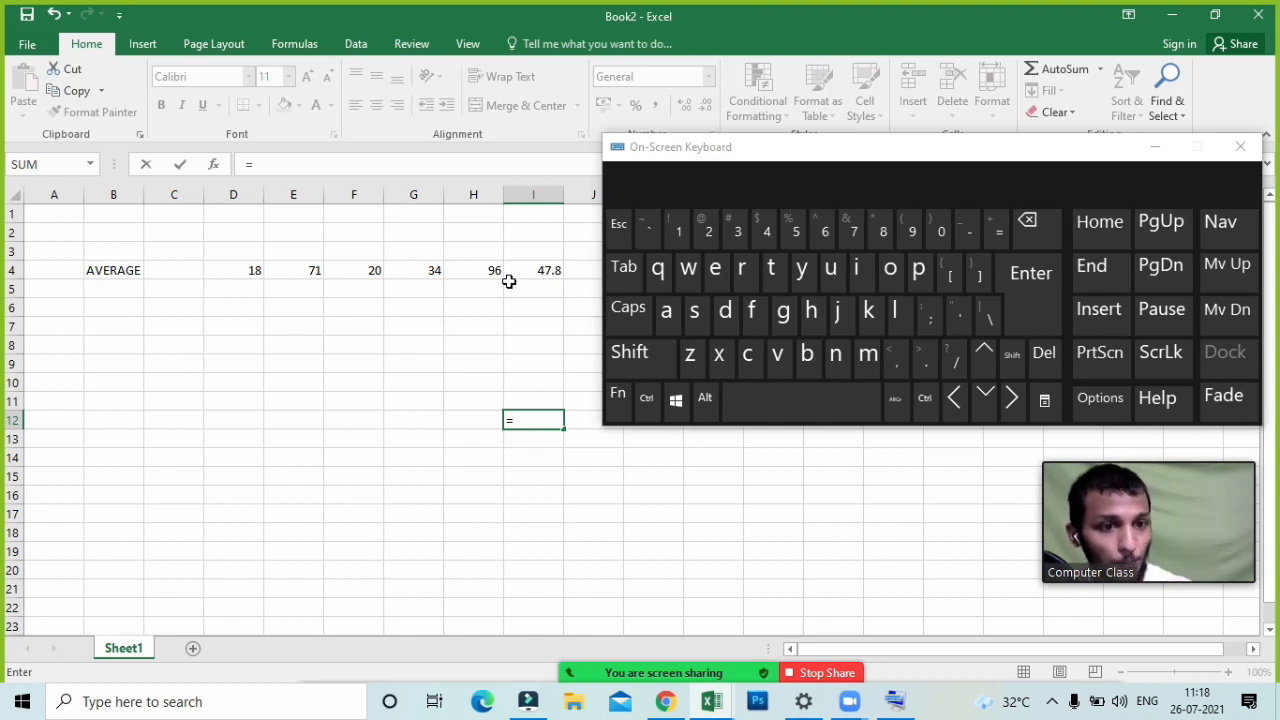
{"action": "left_click", "coordinate": [985, 358]}
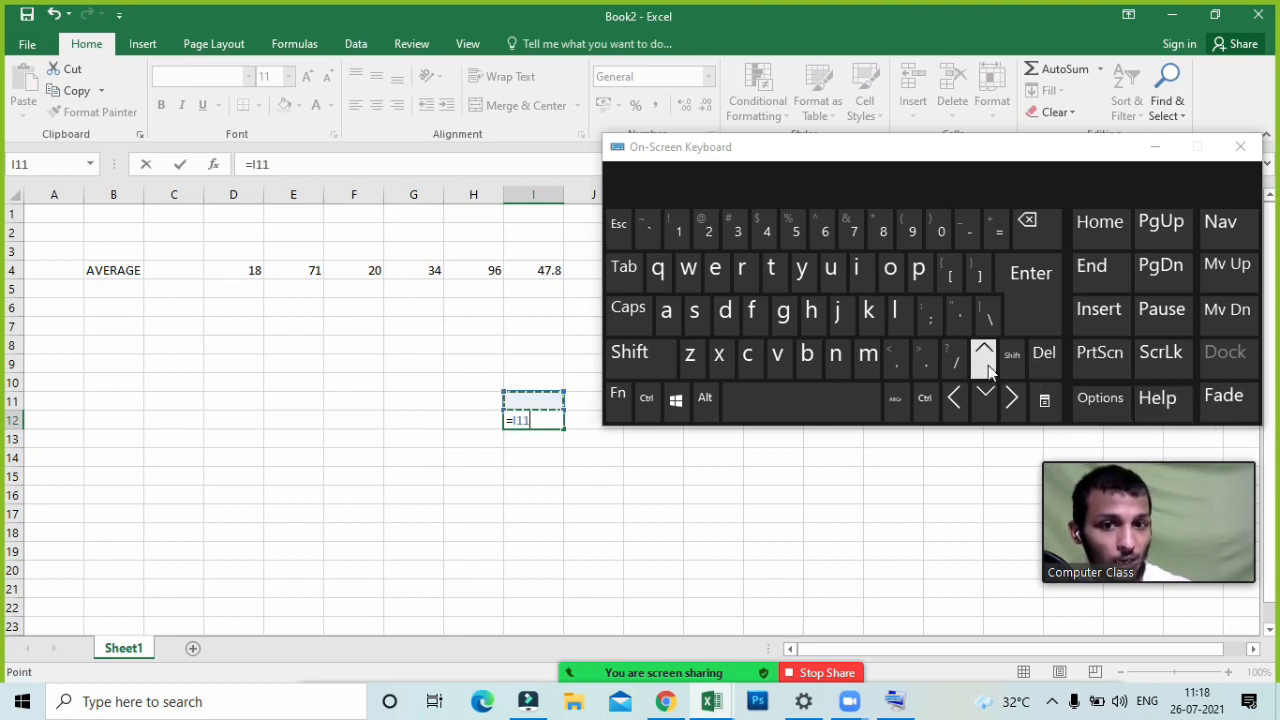
{"action": "left_click", "coordinate": [985, 358]}
{"action": "left_click", "coordinate": [985, 358]}
{"action": "left_click", "coordinate": [985, 358]}
{"action": "left_click", "coordinate": [985, 358]}
{"action": "left_click", "coordinate": [985, 358]}
{"action": "left_click", "coordinate": [985, 358]}
{"action": "left_click", "coordinate": [988, 365]}
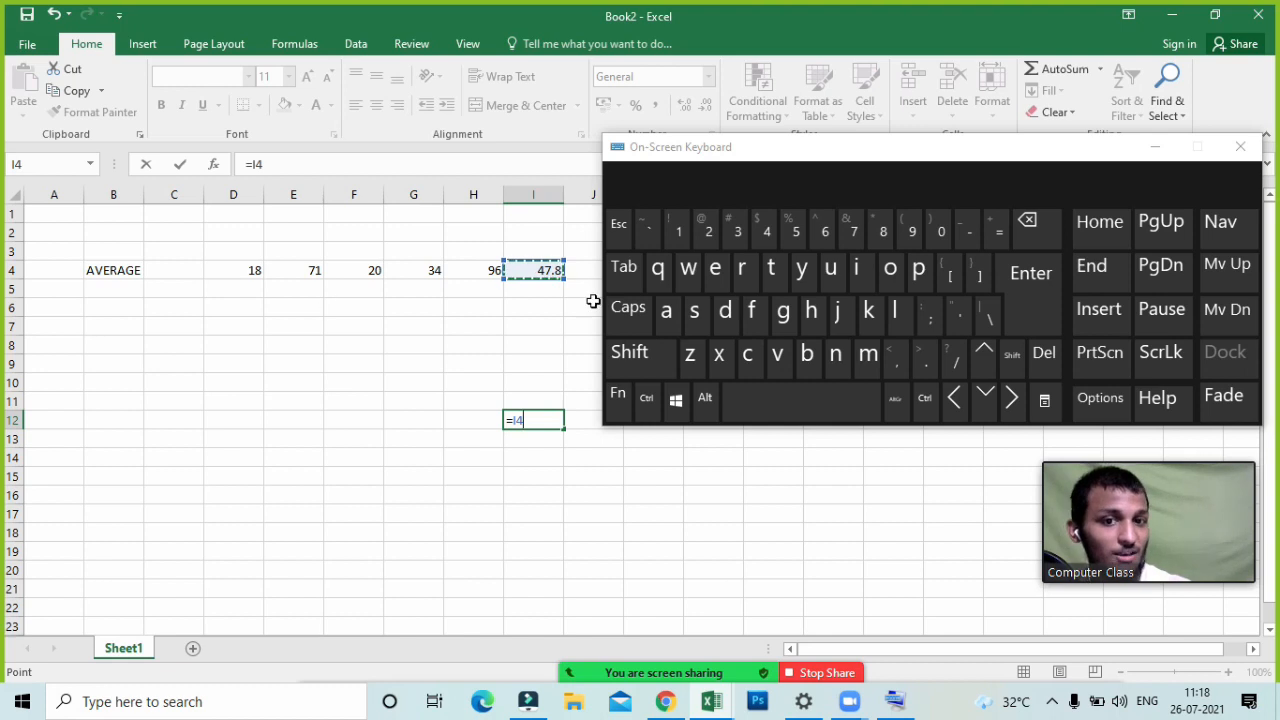
- Try to extend the I12 formula's reference leftward from I4 and bring it back from G4 to I4
{"action": "left_click", "coordinate": [627, 362]}
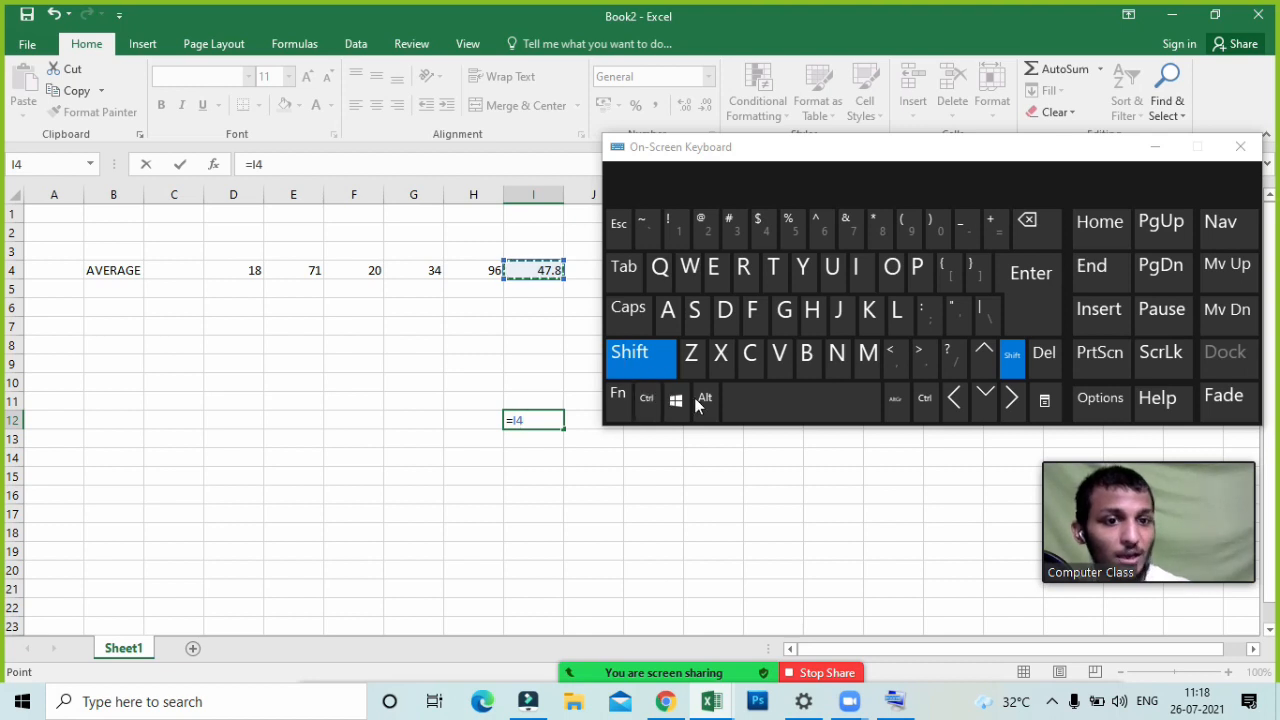
{"action": "left_click", "coordinate": [957, 397]}
{"action": "left_click", "coordinate": [957, 397]}
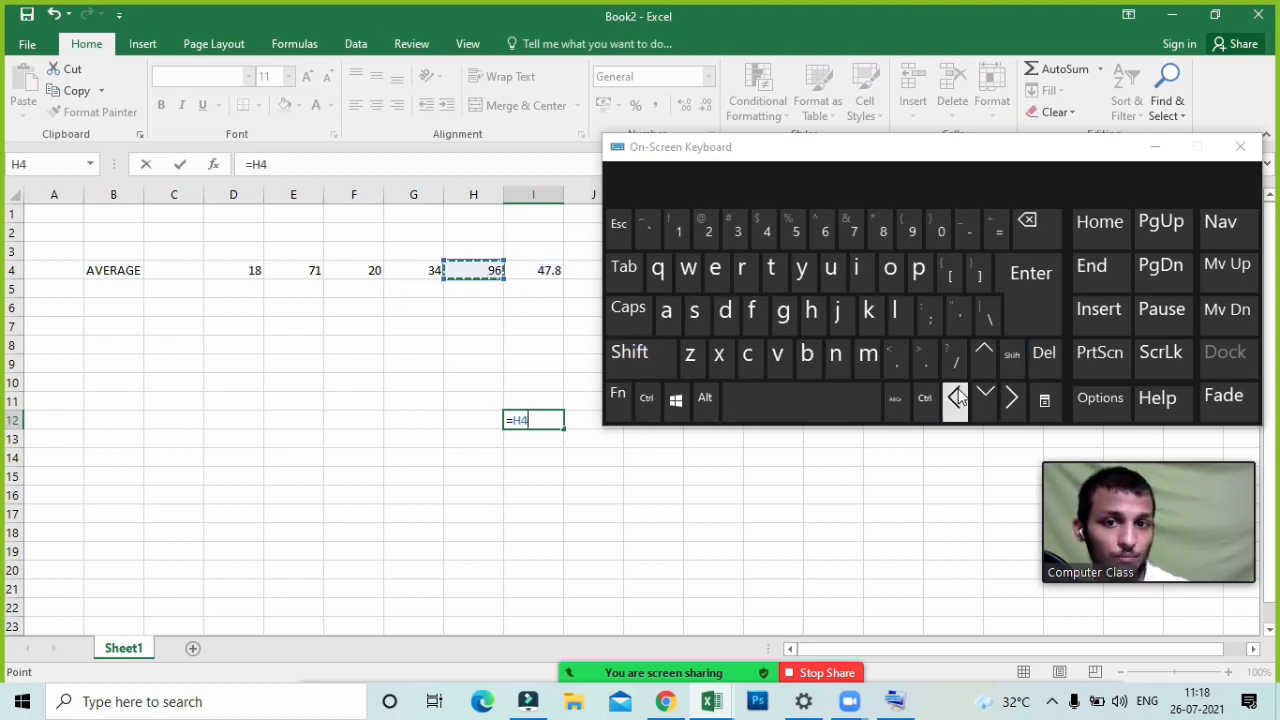
{"action": "left_click", "coordinate": [957, 397]}
{"action": "left_click", "coordinate": [652, 358]}
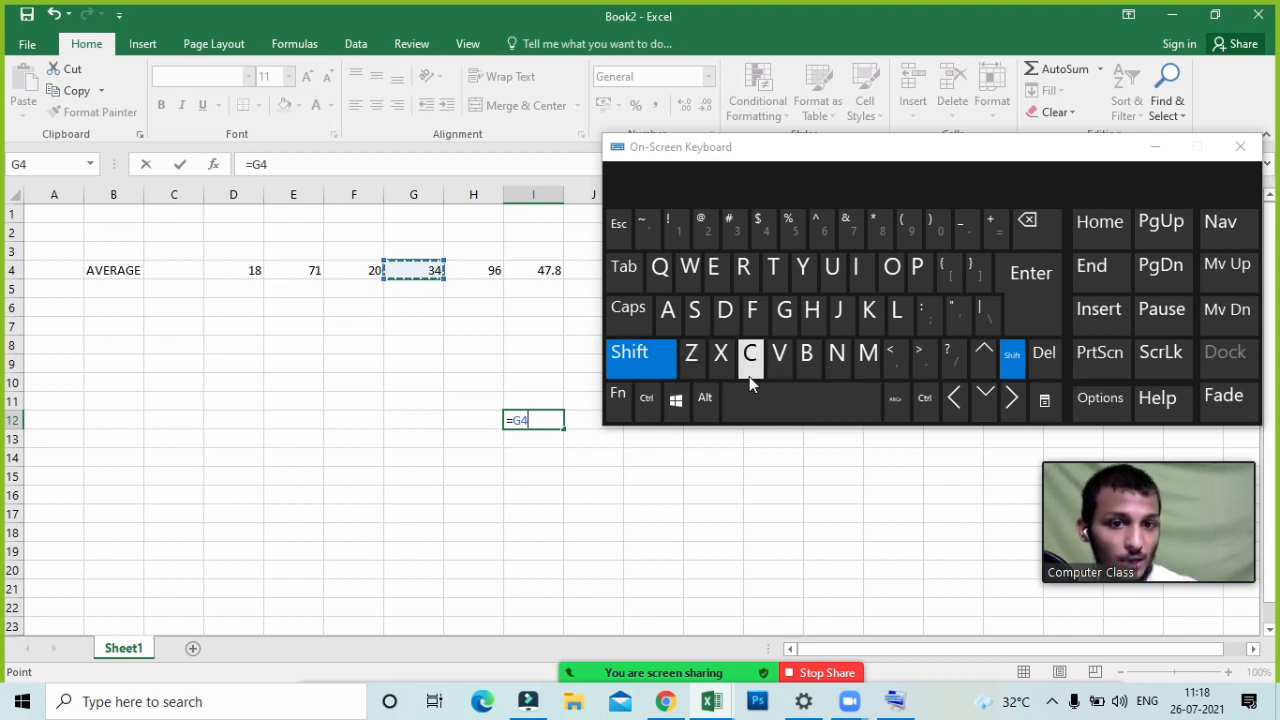
{"action": "left_click", "coordinate": [668, 350]}
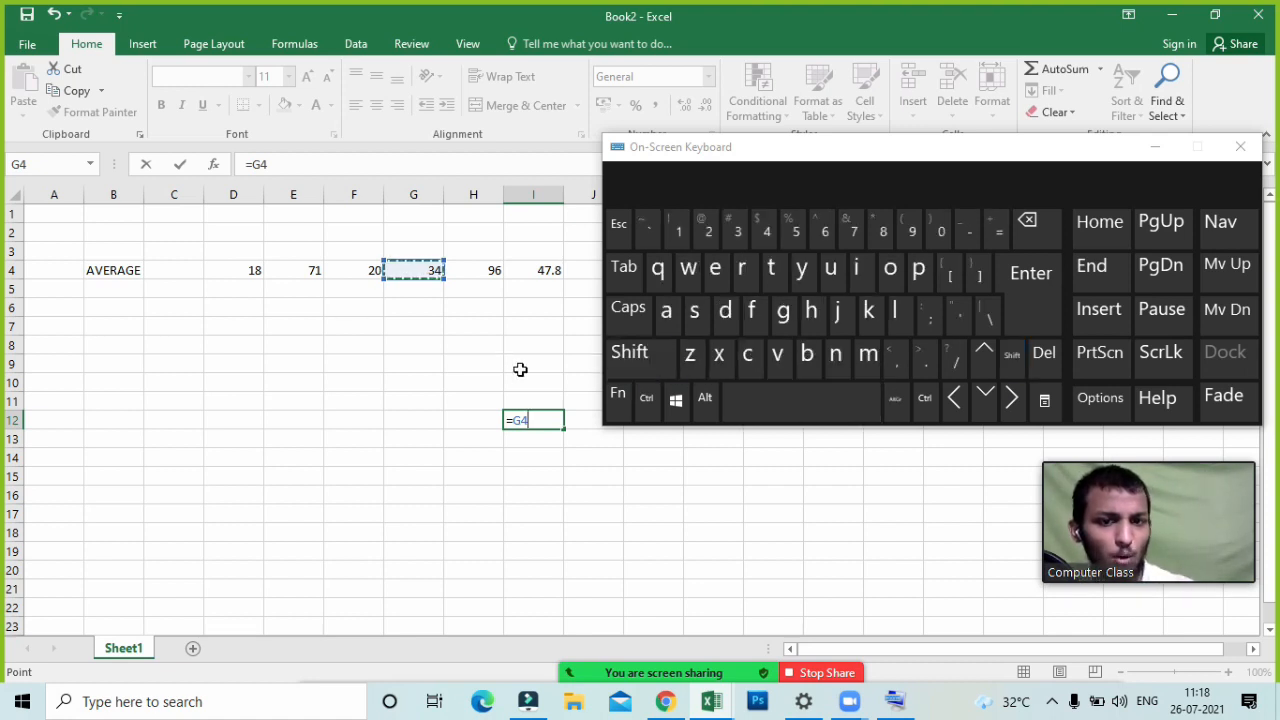
{"action": "left_click", "coordinate": [1012, 400]}
{"action": "left_click", "coordinate": [1012, 400]}
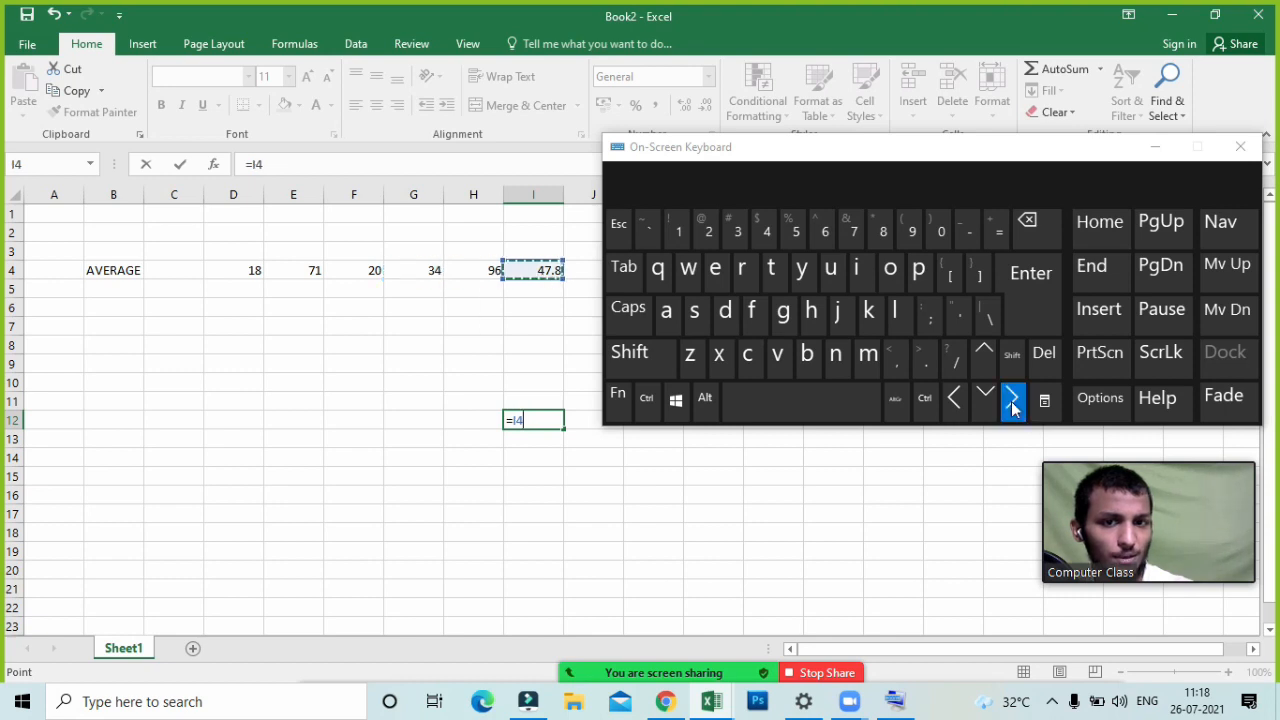
- Extend the I12 formula's reference leftward from I4 until it covers A4:I4 using the On-Screen Keyboard
{"action": "left_click", "coordinate": [650, 360]}
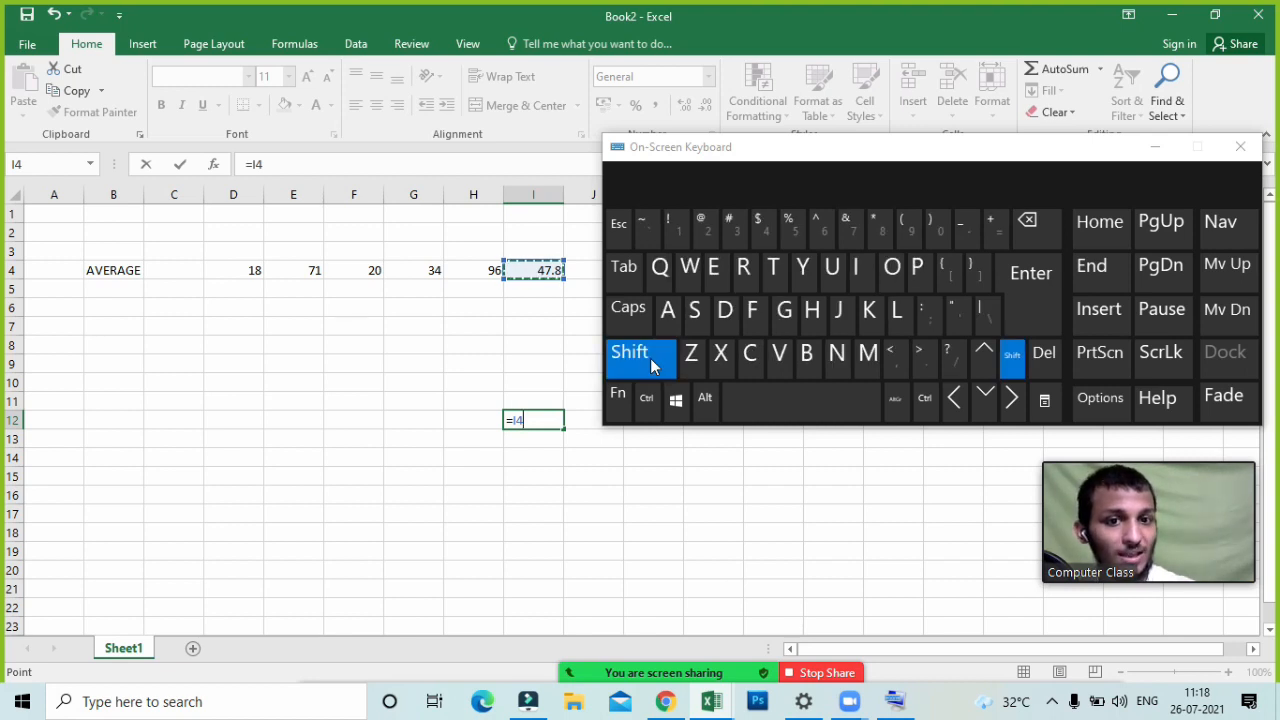
{"action": "left_click", "coordinate": [960, 400]}
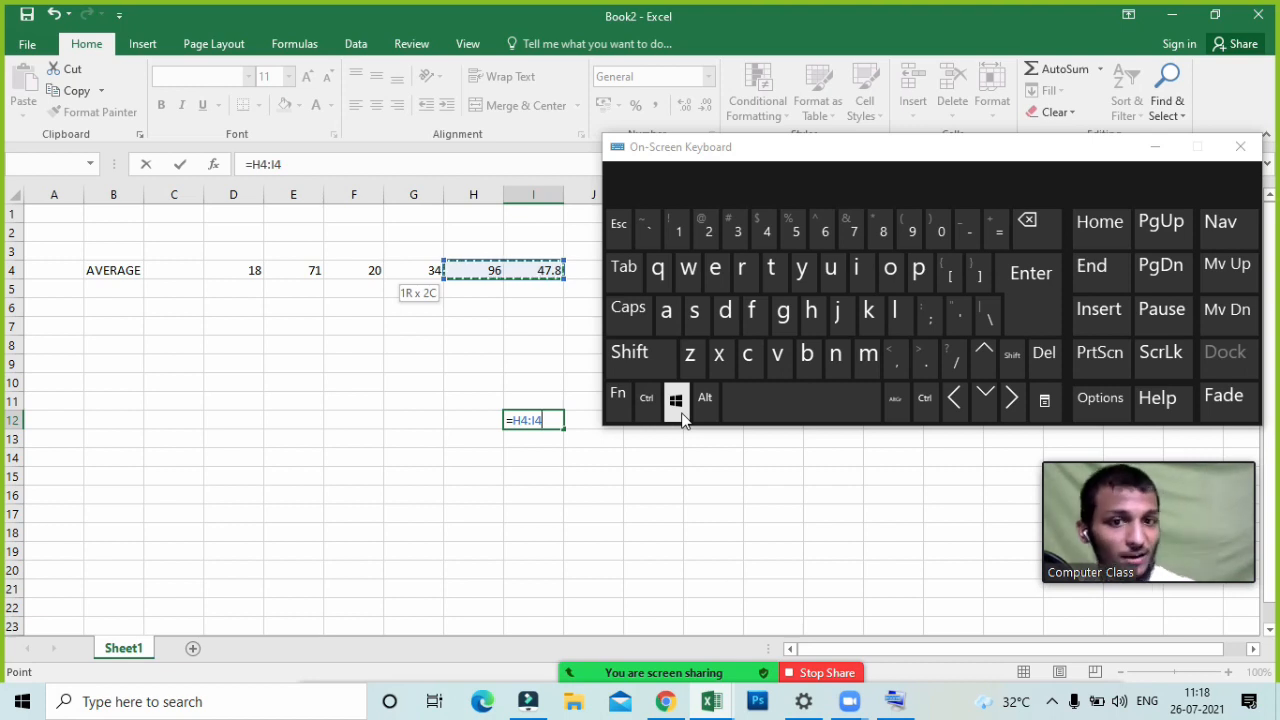
{"action": "left_click", "coordinate": [641, 373]}
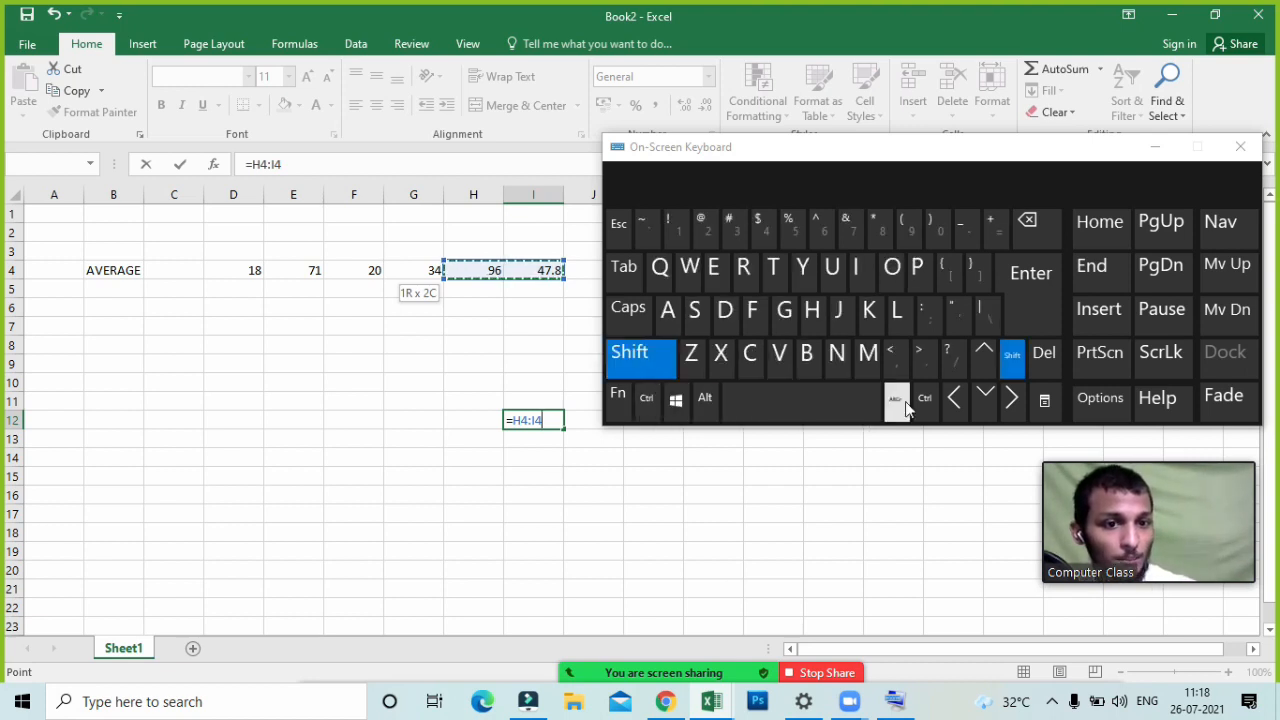
{"action": "left_click", "coordinate": [955, 400]}
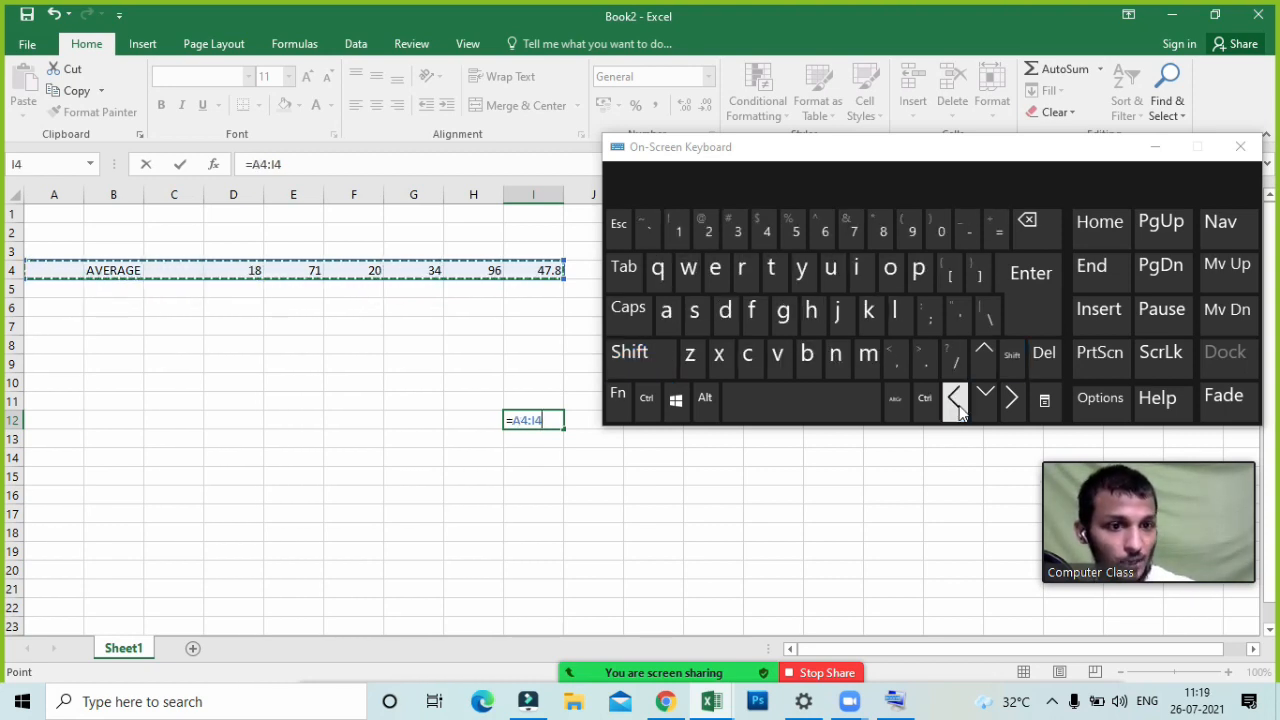
- Shrink the I12 formula's range column by column to D4:I4, and extend it back one column to C4:I4
{"action": "left_click", "coordinate": [615, 355]}
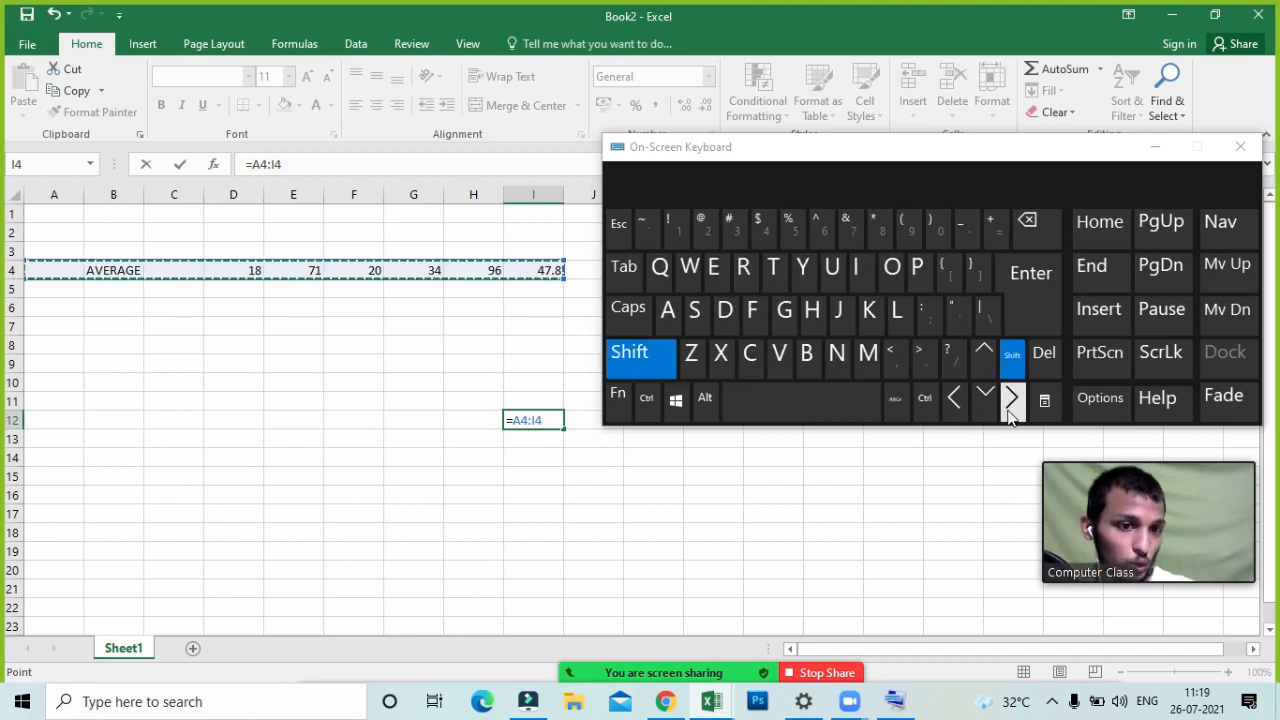
{"action": "left_click", "coordinate": [1011, 400]}
{"action": "left_click", "coordinate": [630, 355]}
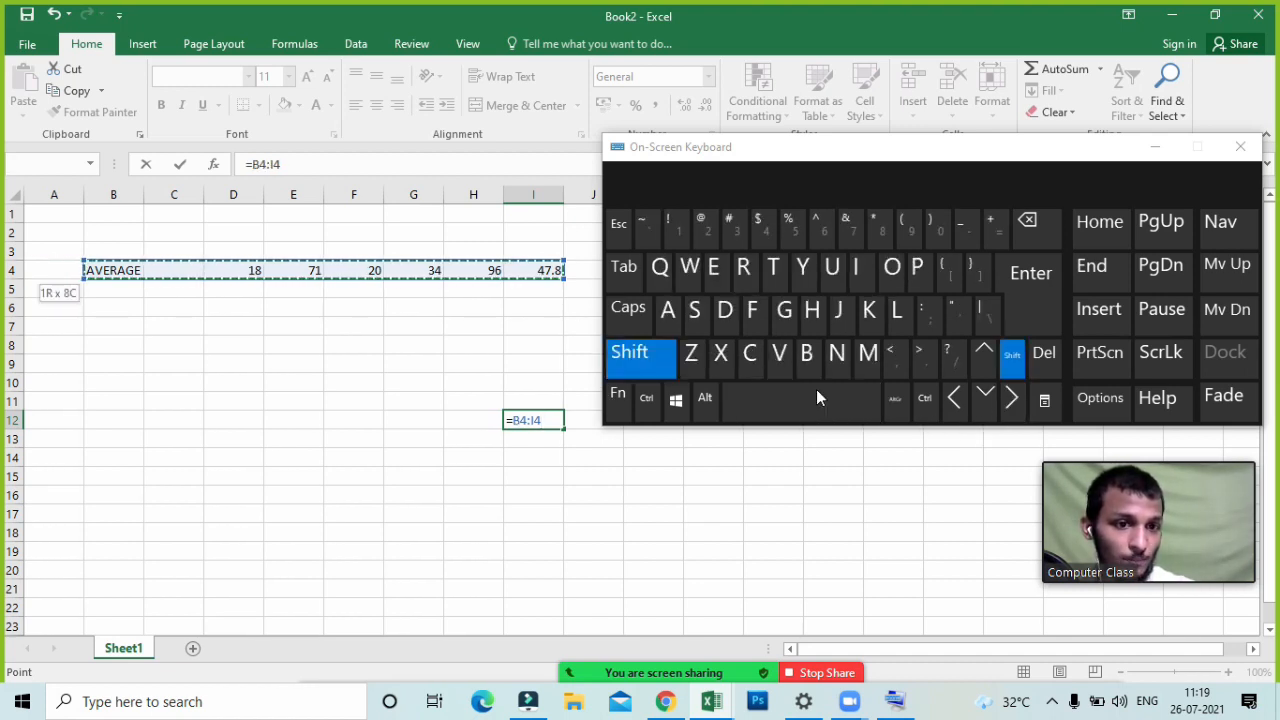
{"action": "left_click", "coordinate": [1004, 405]}
{"action": "left_click", "coordinate": [657, 352]}
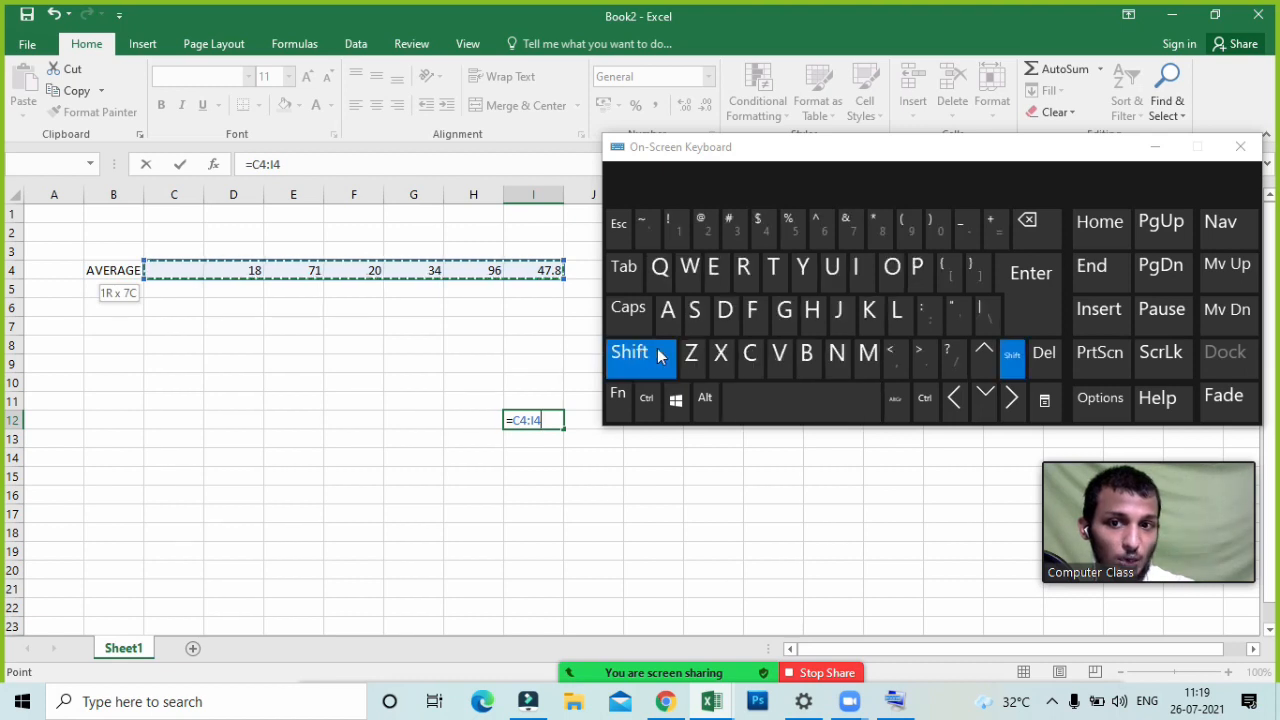
{"action": "left_click", "coordinate": [1011, 405]}
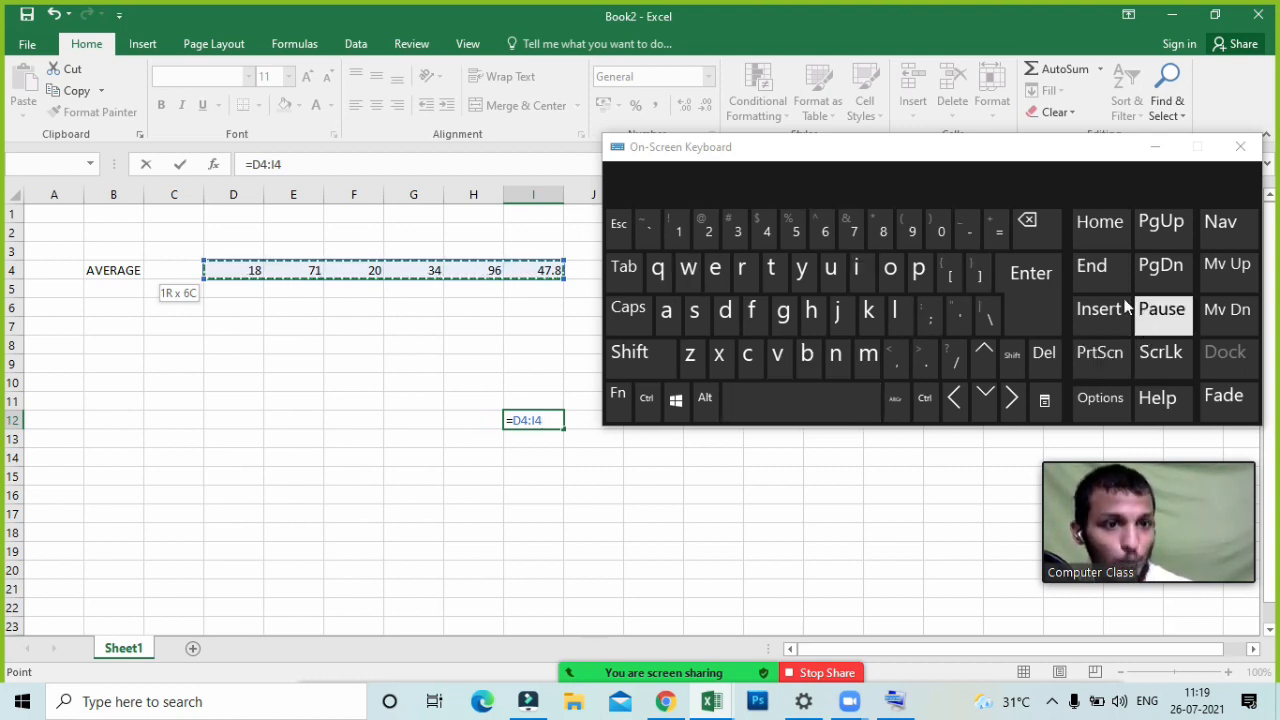
{"action": "left_click", "coordinate": [645, 364]}
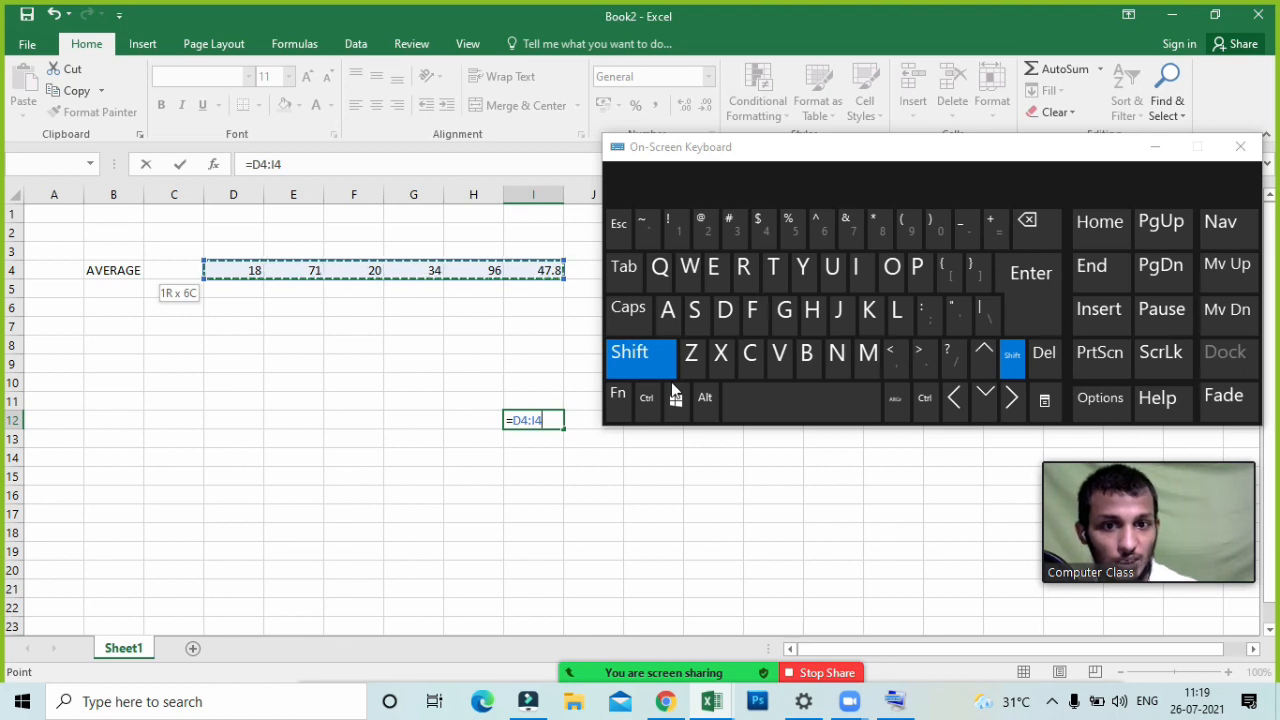
{"action": "left_click", "coordinate": [955, 402]}
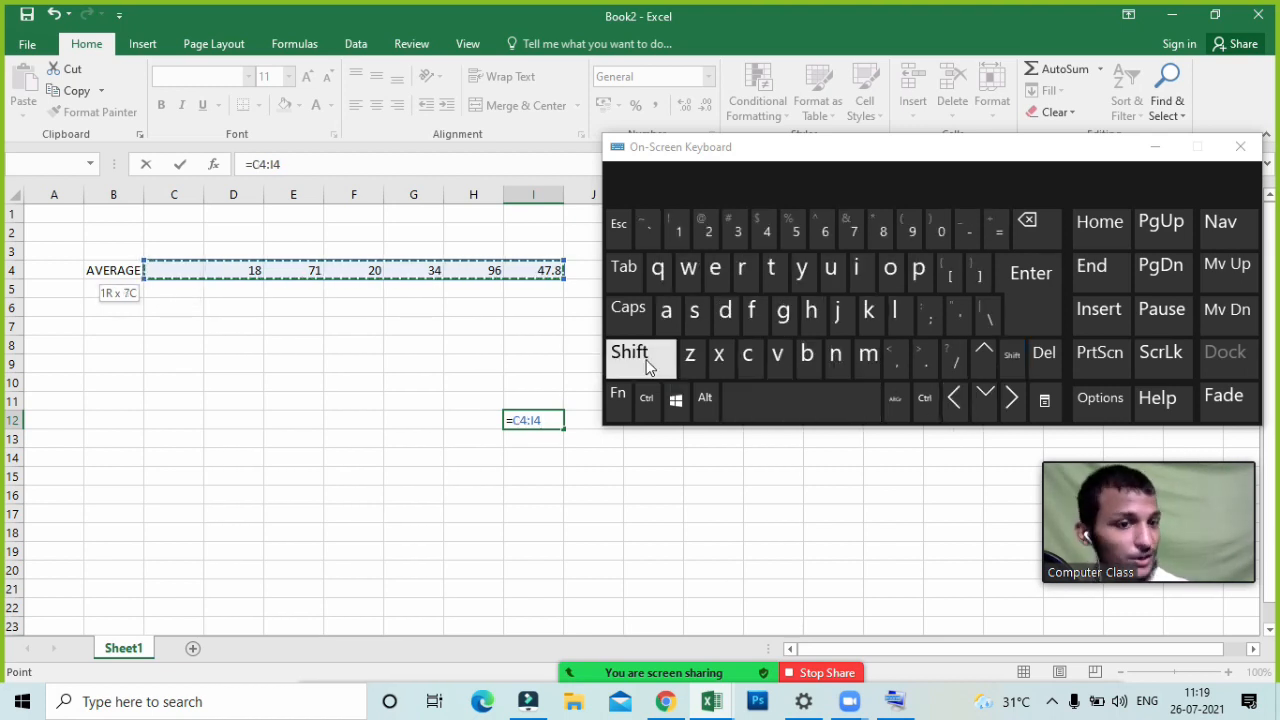
- Reset the I12 formula's reference to the single cell H4 and extend it leftward to D4:H4
{"action": "left_click", "coordinate": [955, 400]}
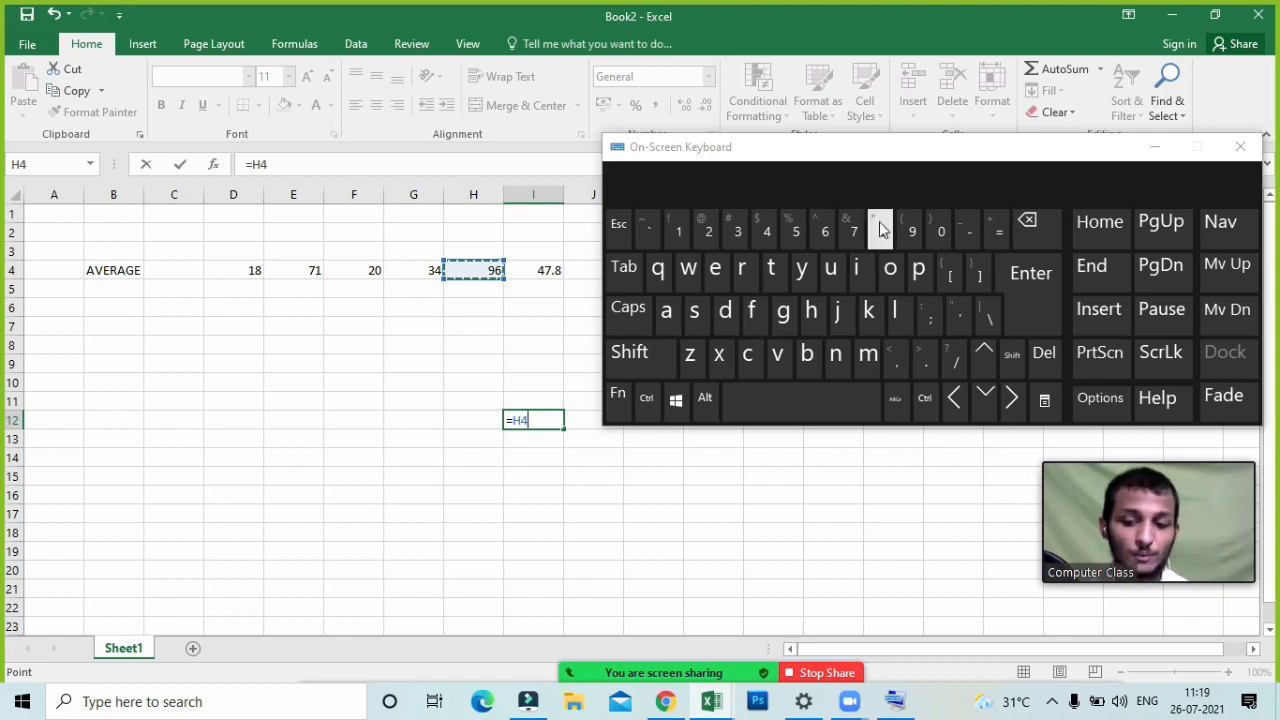
{"action": "key", "text": "shift"}
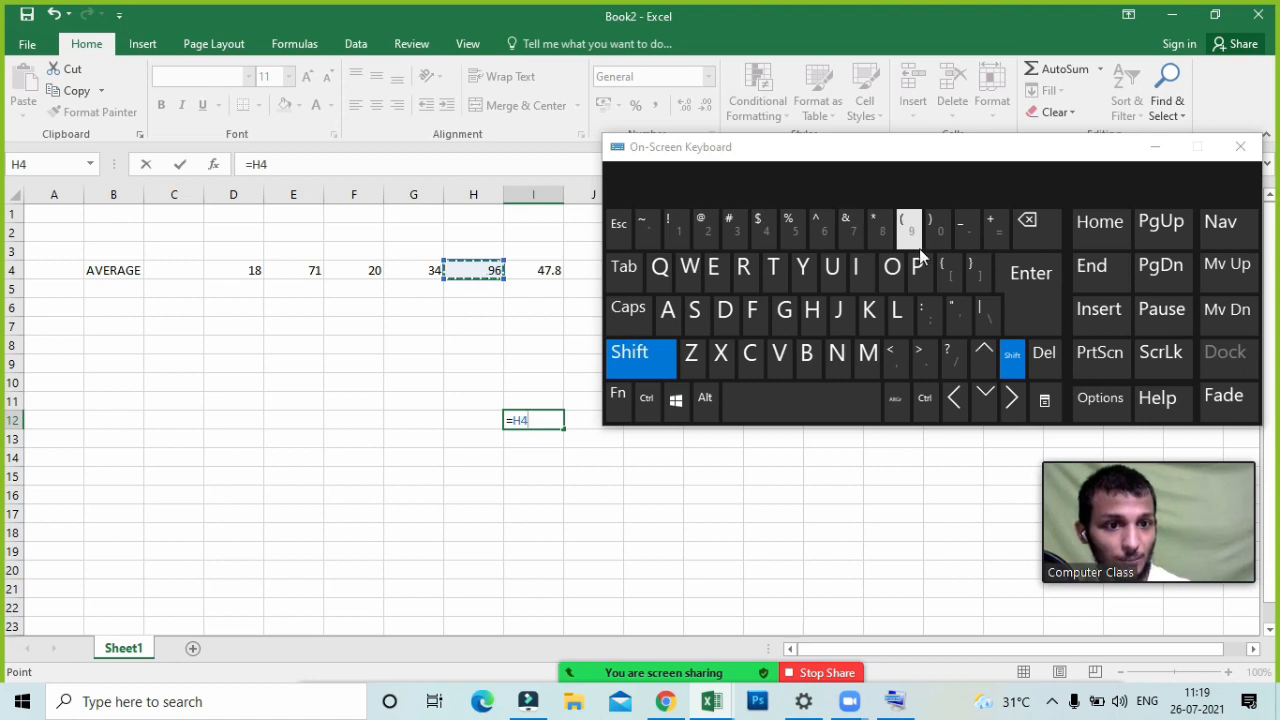
{"action": "left_click", "coordinate": [951, 405]}
{"action": "left_click", "coordinate": [951, 410]}
{"action": "left_click", "coordinate": [951, 410]}
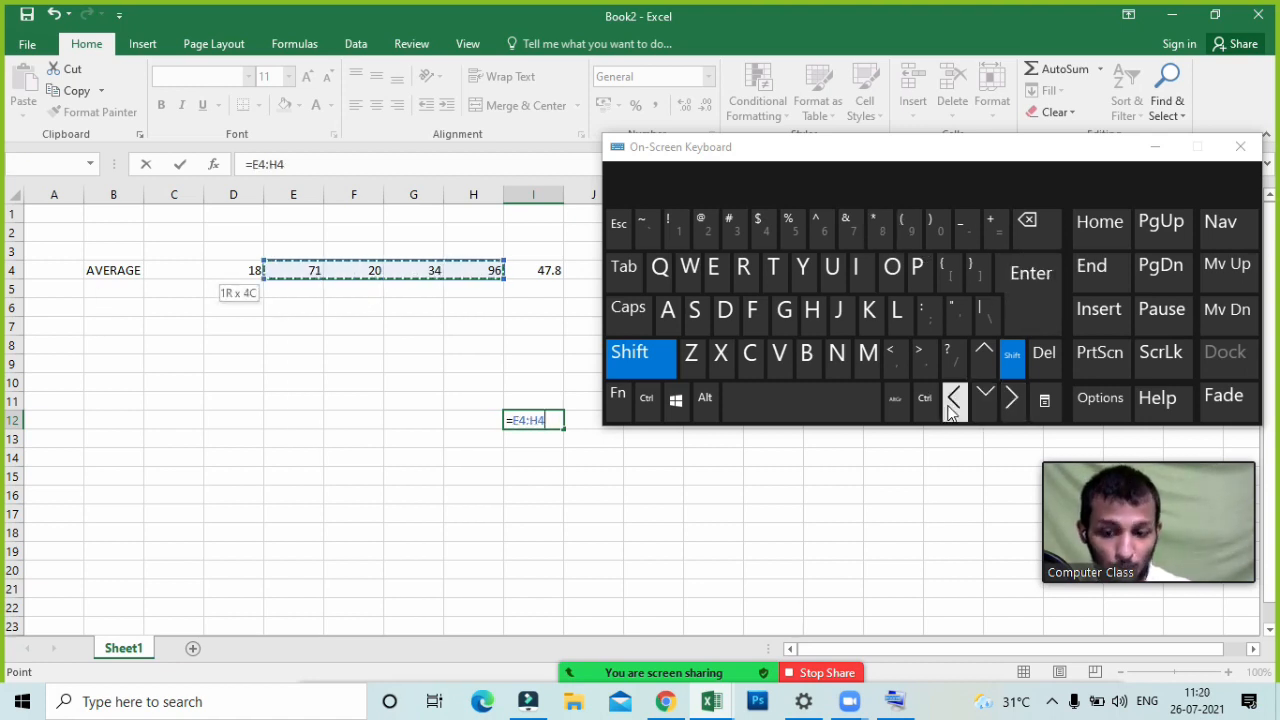
{"action": "left_click", "coordinate": [951, 410]}
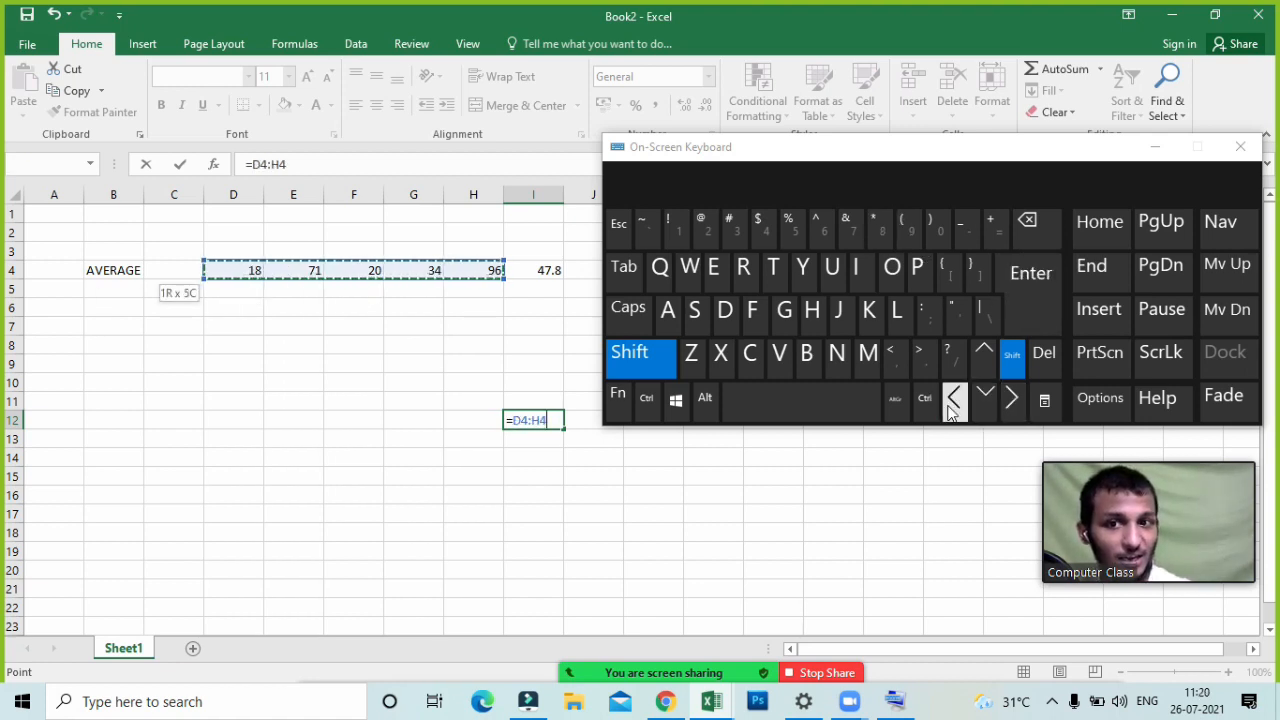
{"action": "left_click", "coordinate": [654, 352]}
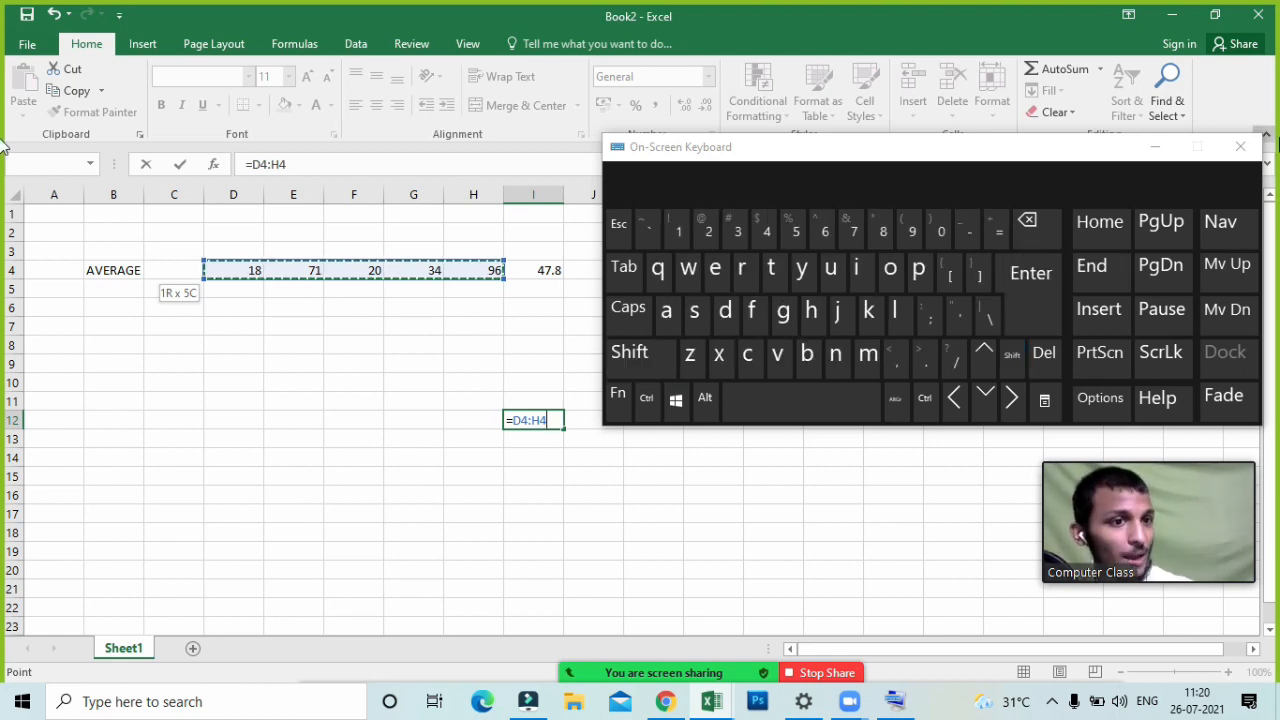
- Close the On-Screen Keyboard and discard the unfinished formula in I12, leaving the cell empty
{"action": "left_click", "coordinate": [1240, 147]}
{"action": "left_click", "coordinate": [463, 290]}
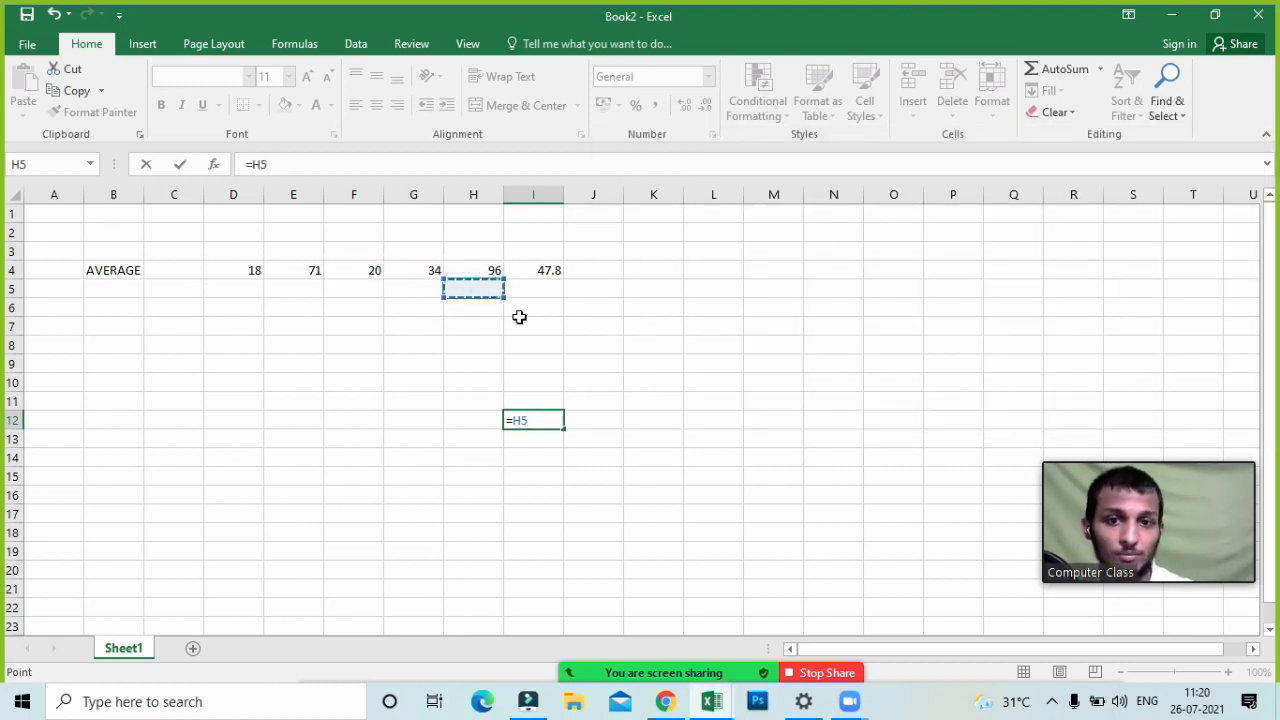
{"action": "left_click", "coordinate": [530, 325]}
{"action": "double_click", "coordinate": [534, 420]}
{"action": "key", "text": "BackSpace"}
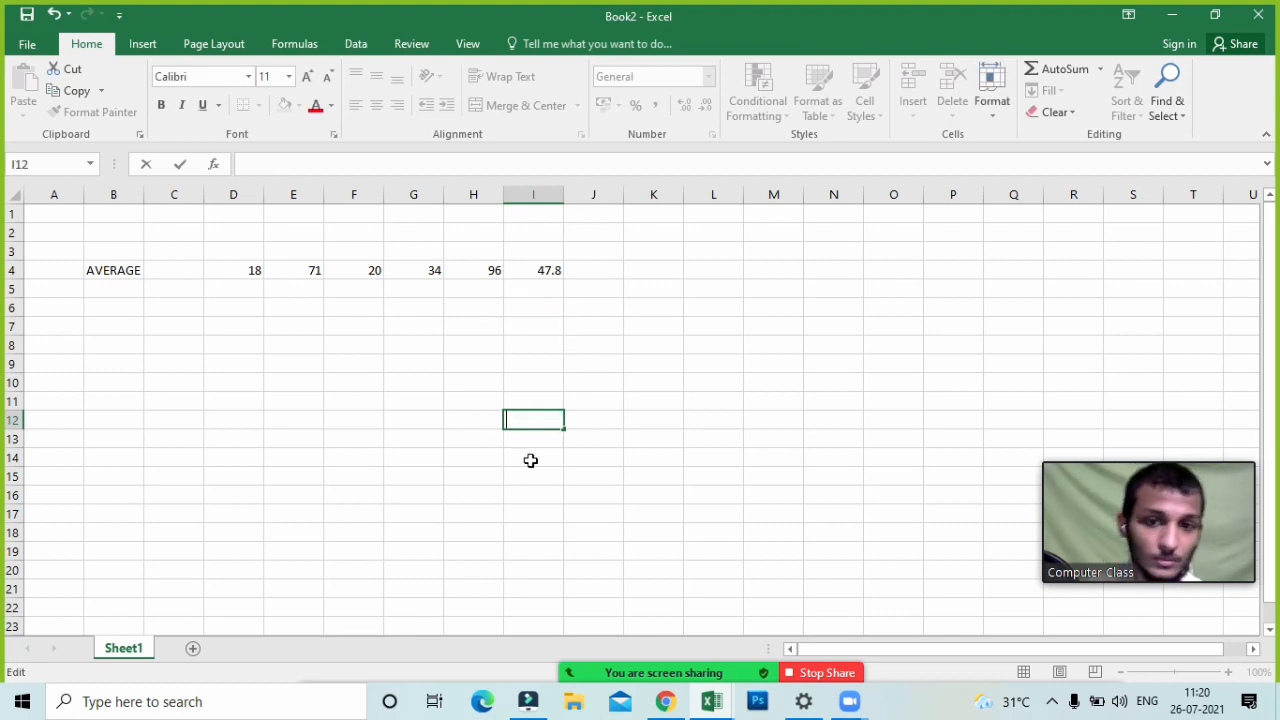
{"action": "left_click", "coordinate": [531, 460]}
{"action": "left_click", "coordinate": [572, 376]}
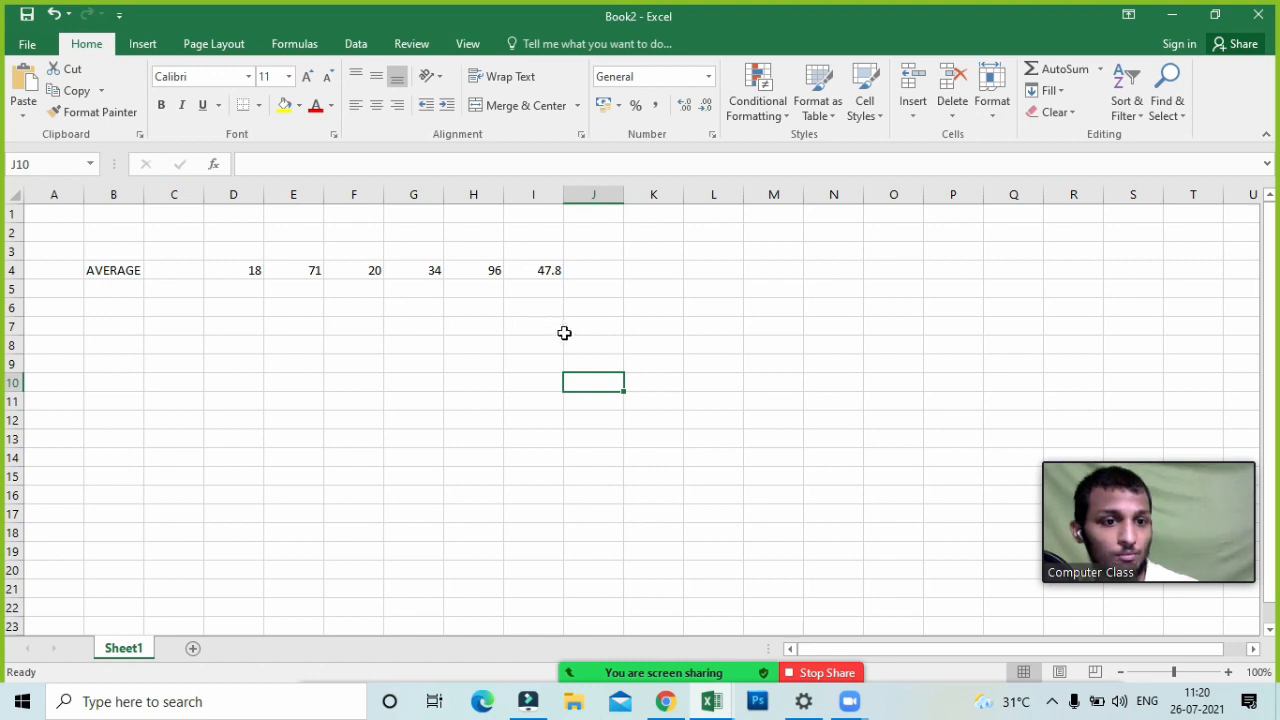
- Delete the AVERAGE practice data by clearing the range A2:M13
{"action": "left_click", "coordinate": [628, 402]}
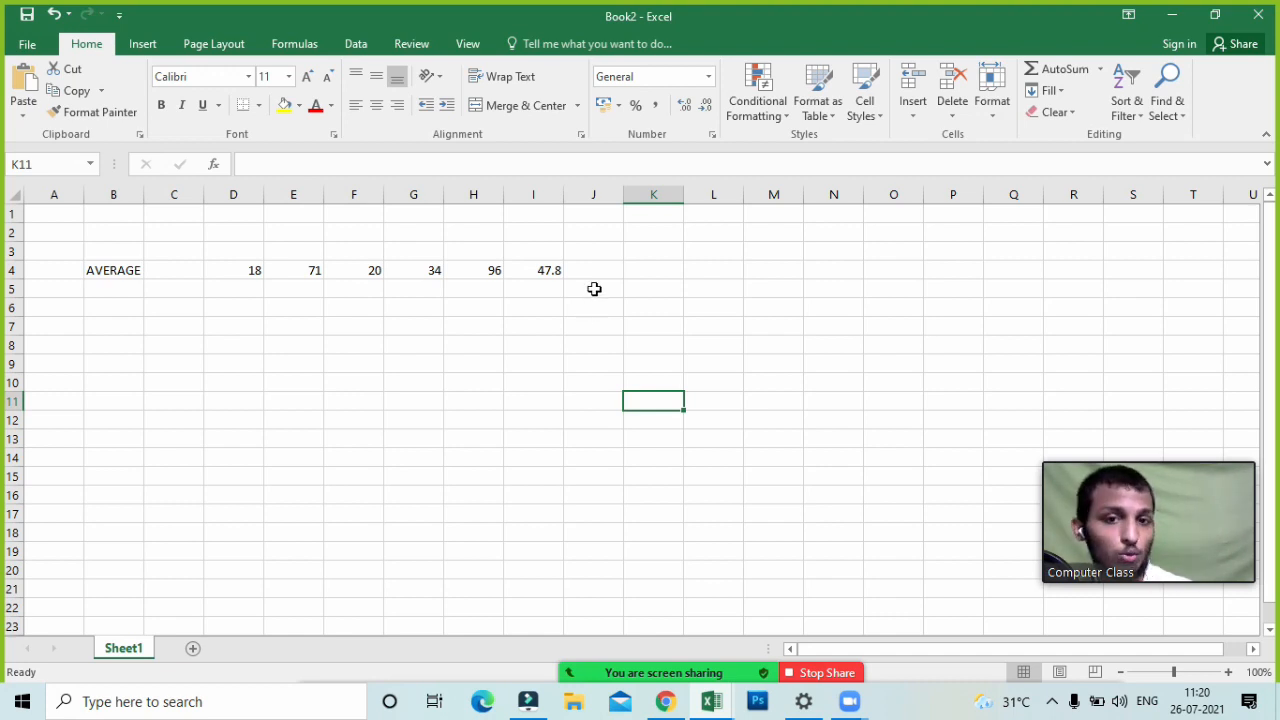
{"action": "left_click_drag", "start_coordinate": [593, 289], "coordinate": [864, 560]}
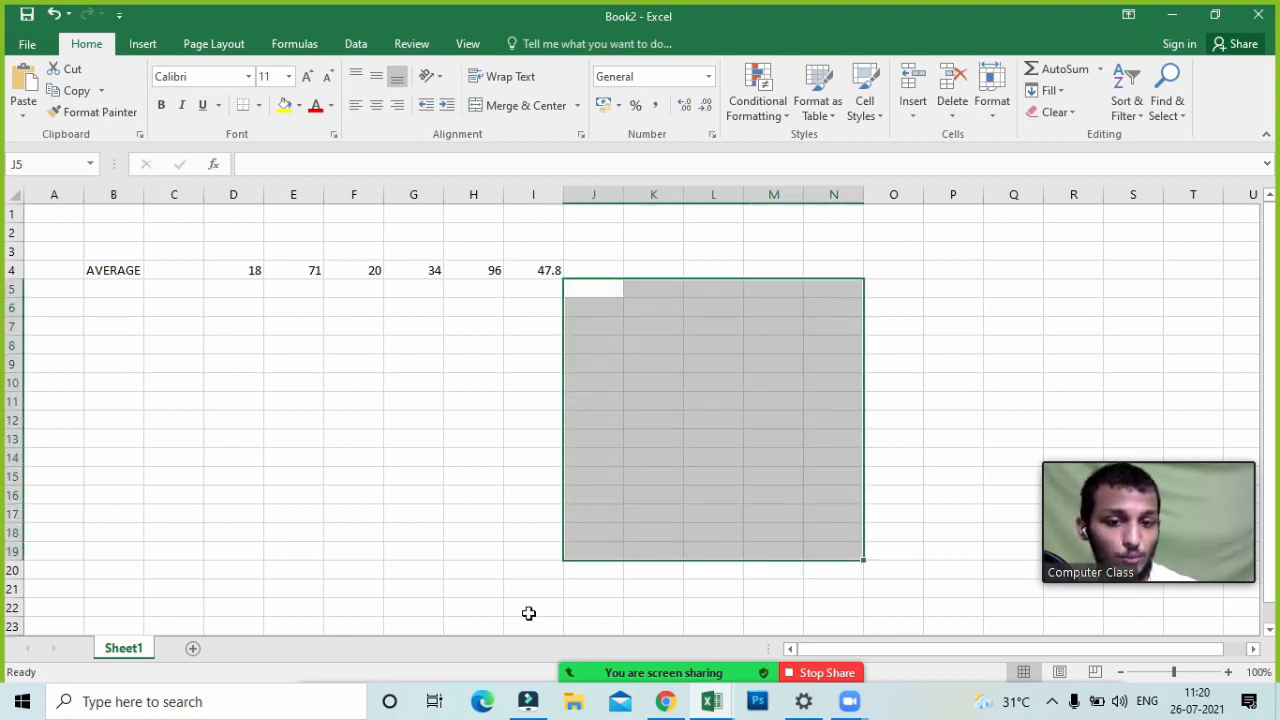
{"action": "left_click", "coordinate": [358, 514]}
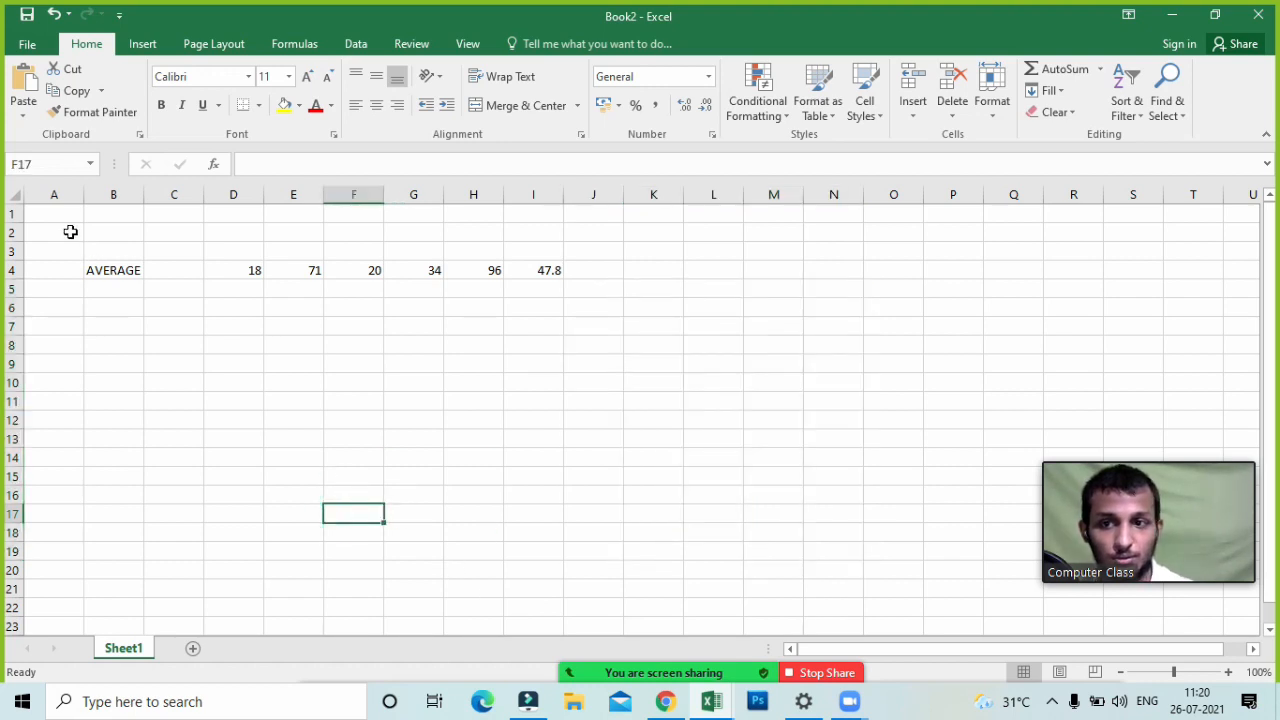
{"action": "left_click_drag", "start_coordinate": [69, 229], "coordinate": [771, 443]}
{"action": "key", "text": "Delete"}
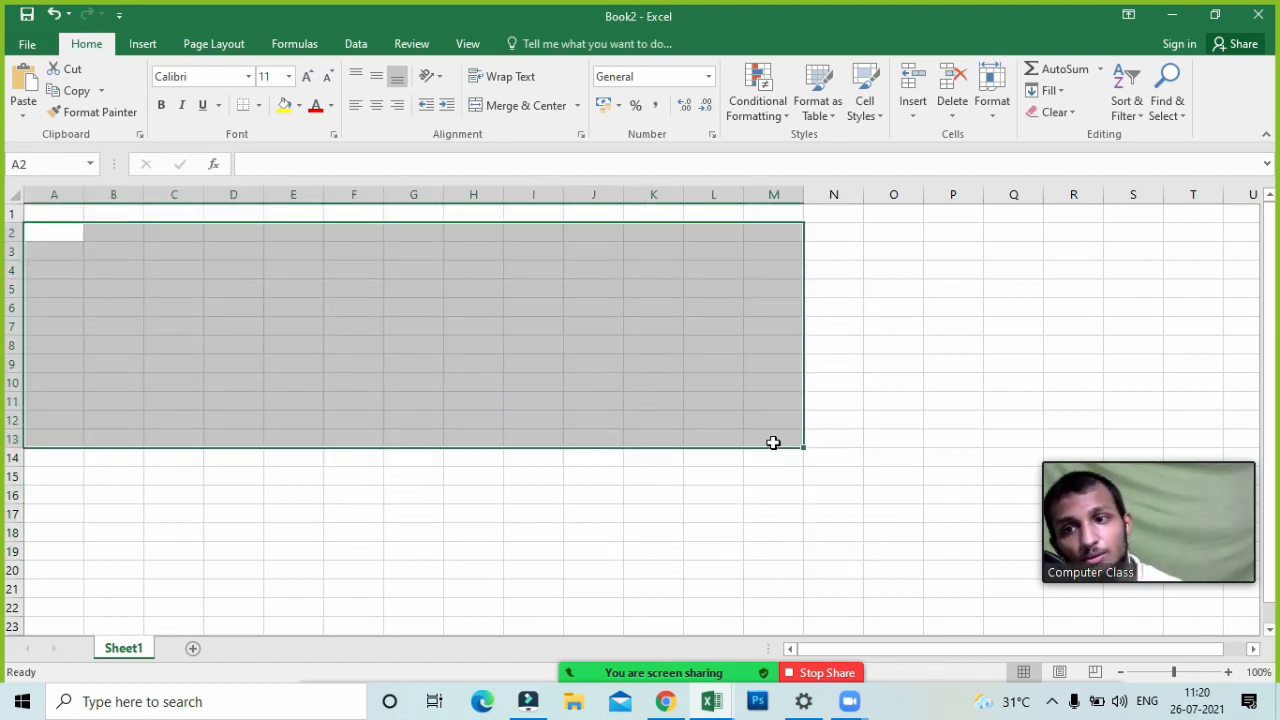
{"action": "left_click", "coordinate": [107, 237]}
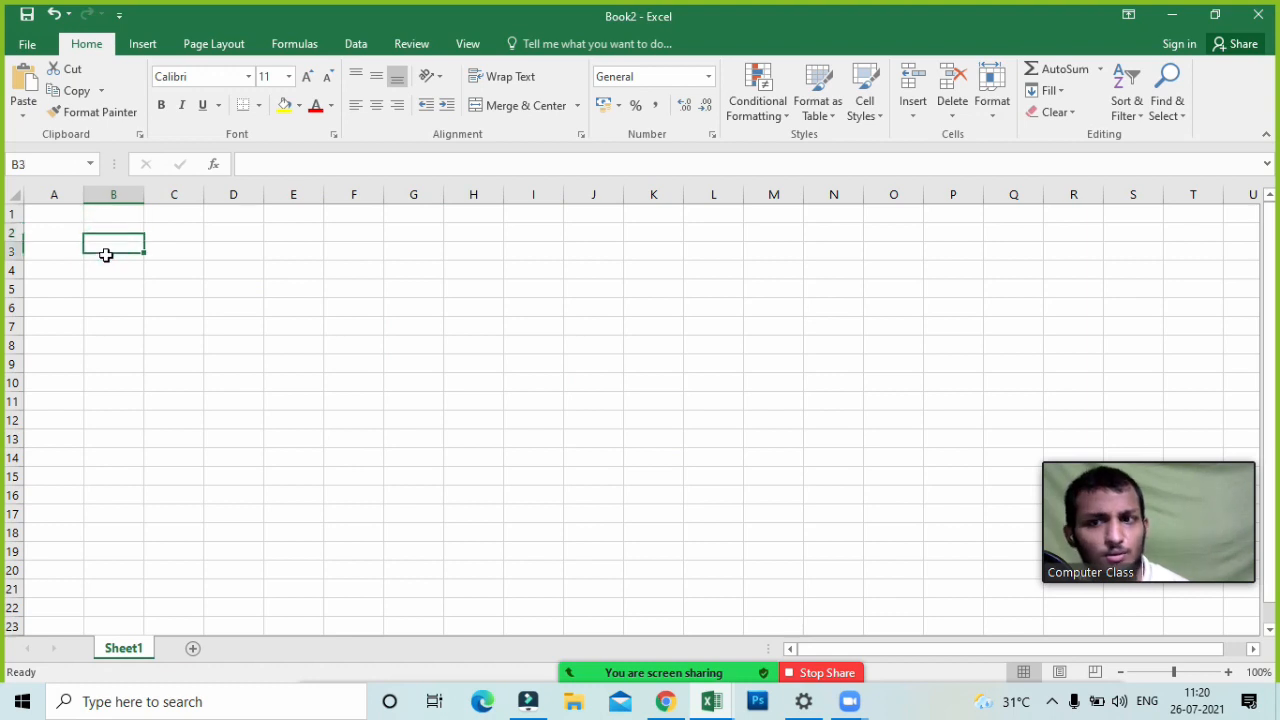
{"action": "left_click", "coordinate": [108, 261]}
{"action": "type", "text": "AVRA"}
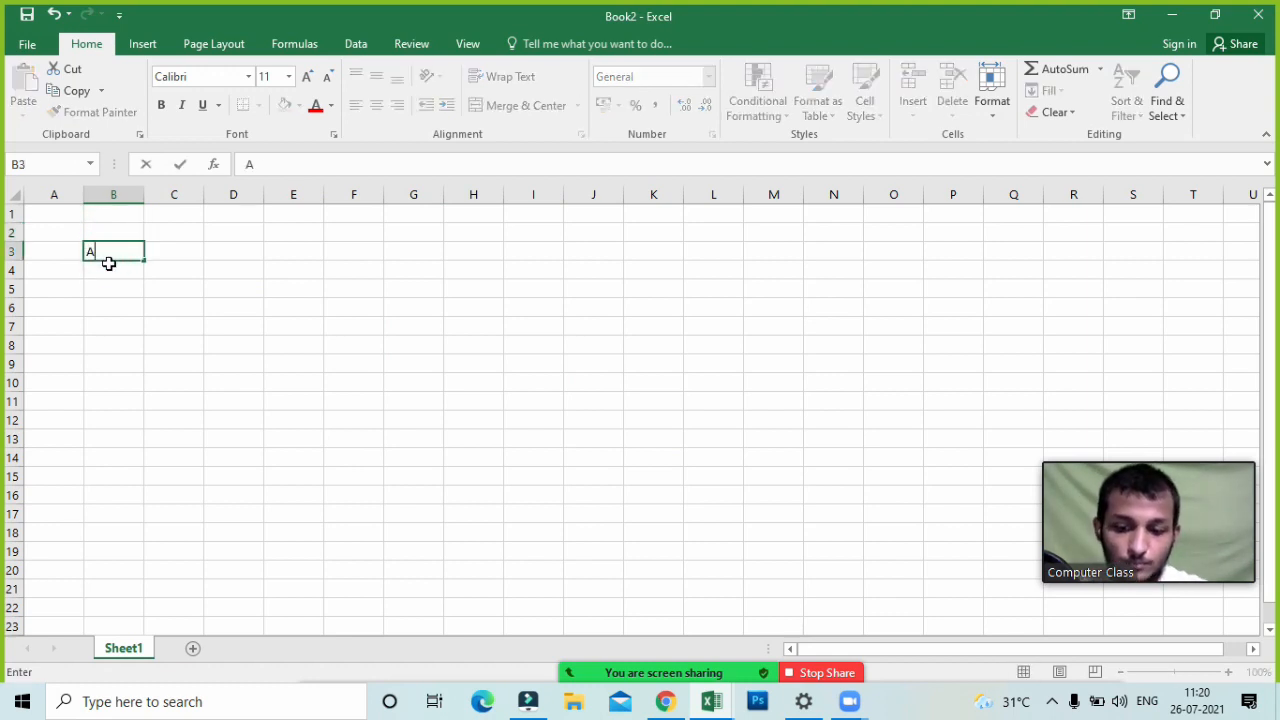
{"action": "key", "text": "BackSpace"}
{"action": "key", "text": "BackSpace"}
{"action": "key", "text": "BackSpace"}
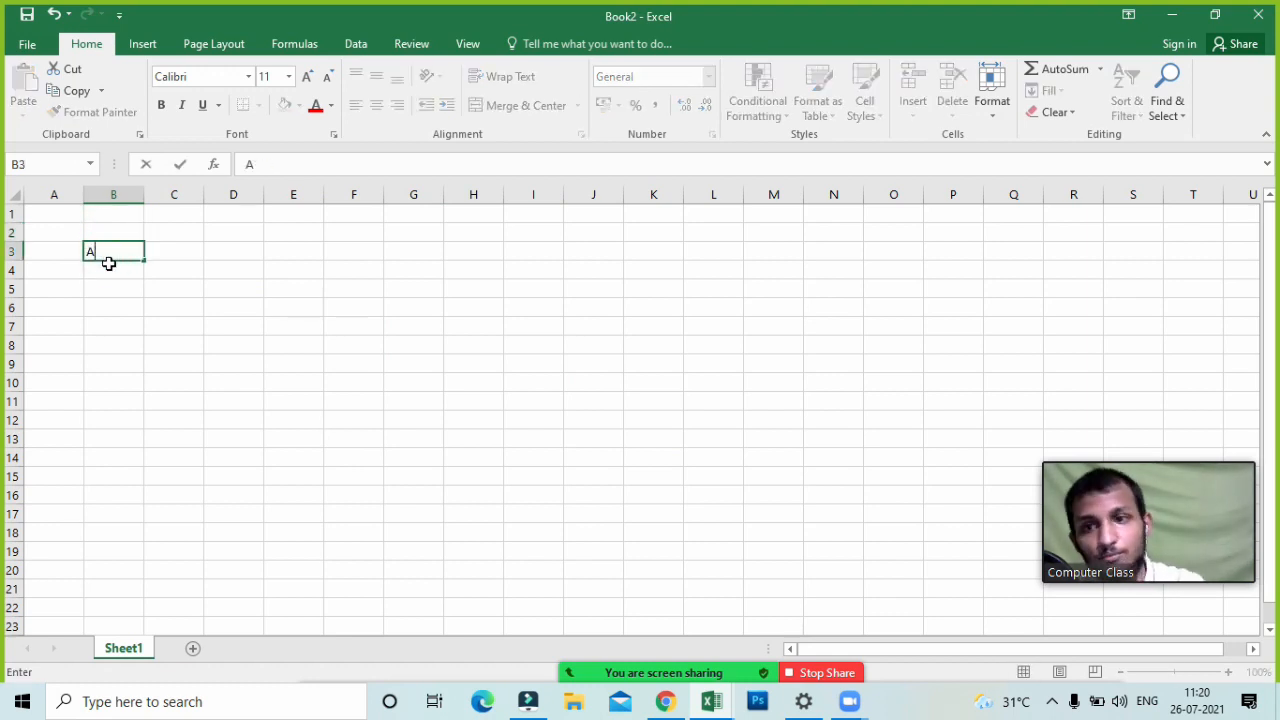
{"action": "left_click", "coordinate": [72, 214]}
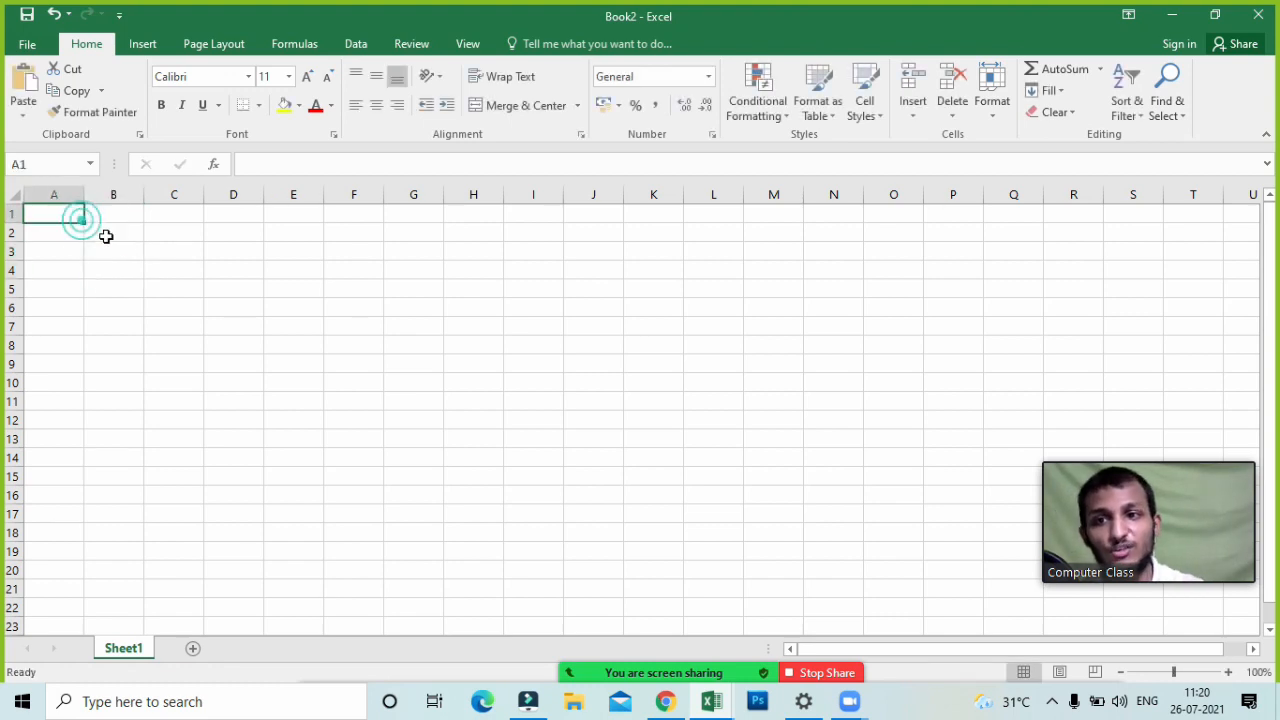
{"action": "left_click", "coordinate": [74, 248]}
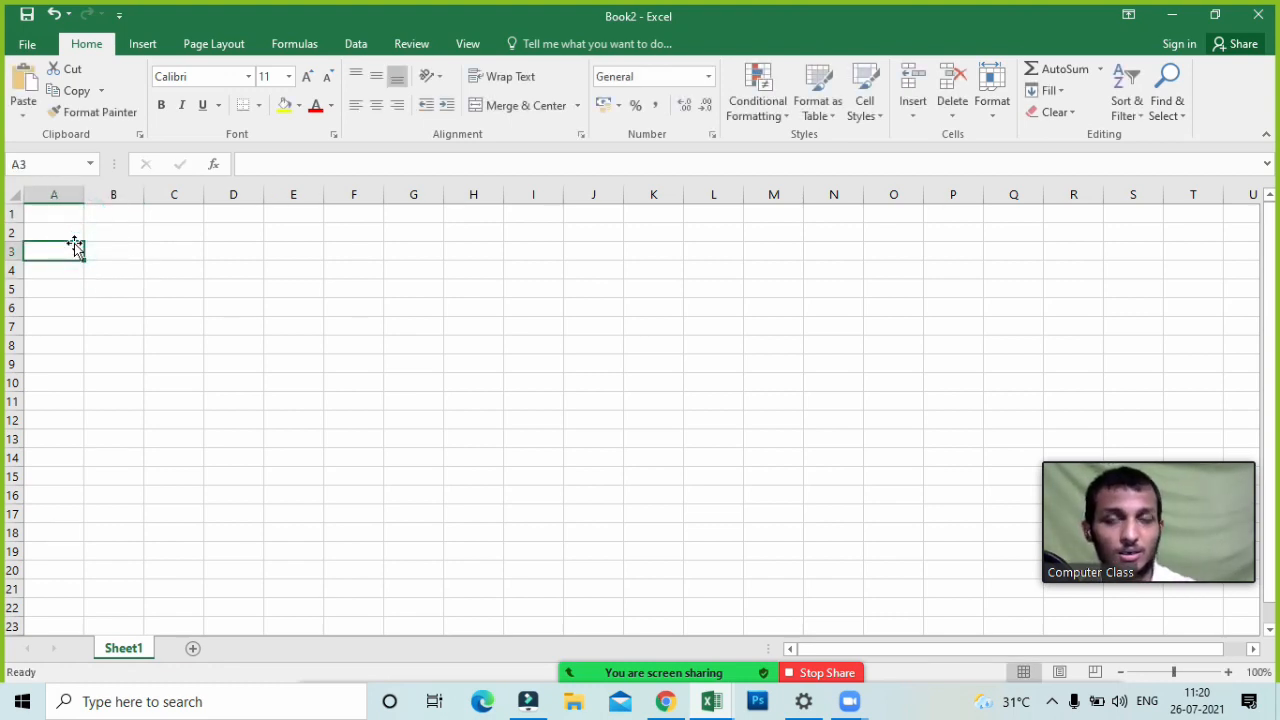
- Mute all current and new Zoom participants without allowing them to unmute themselves, and minimise the participants list
{"action": "mouse_move", "coordinate": [682, 681]}
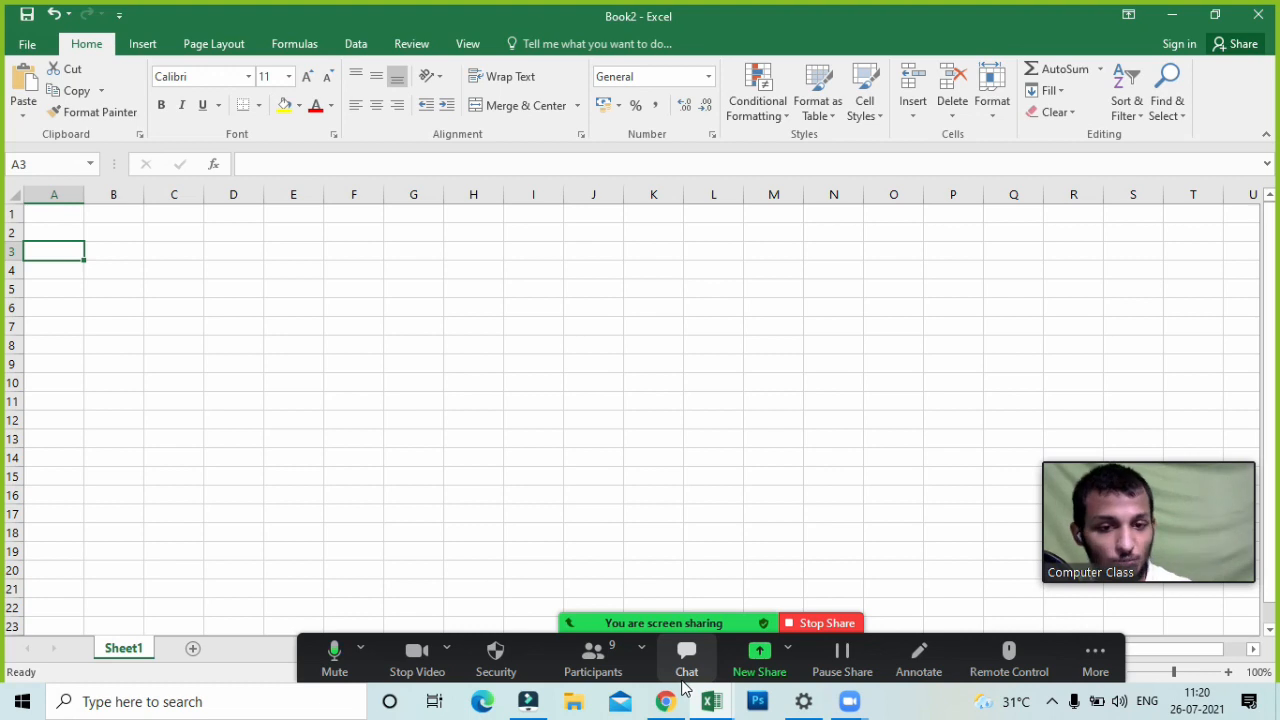
{"action": "left_click", "coordinate": [582, 668]}
{"action": "mouse_move", "coordinate": [302, 217]}
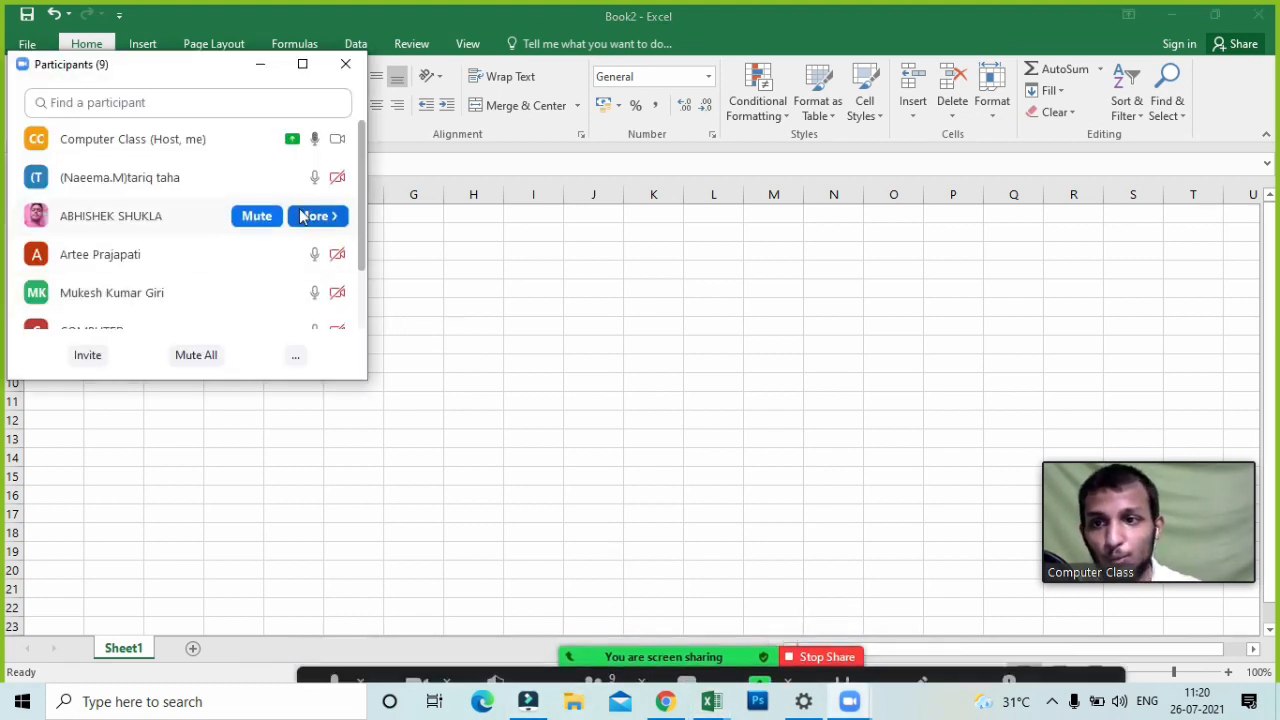
{"action": "scroll", "coordinate": [302, 217], "scroll_direction": "down", "scroll_amount": 3}
{"action": "left_click", "coordinate": [196, 355]}
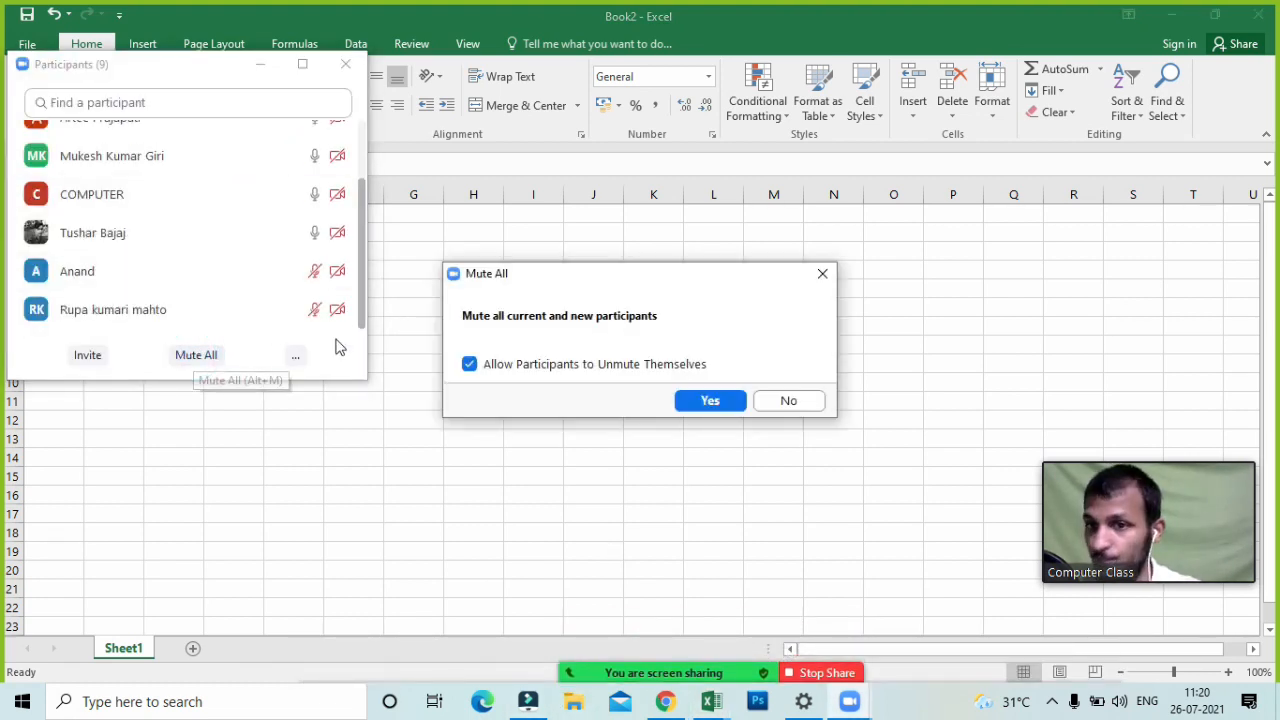
{"action": "left_click", "coordinate": [638, 369]}
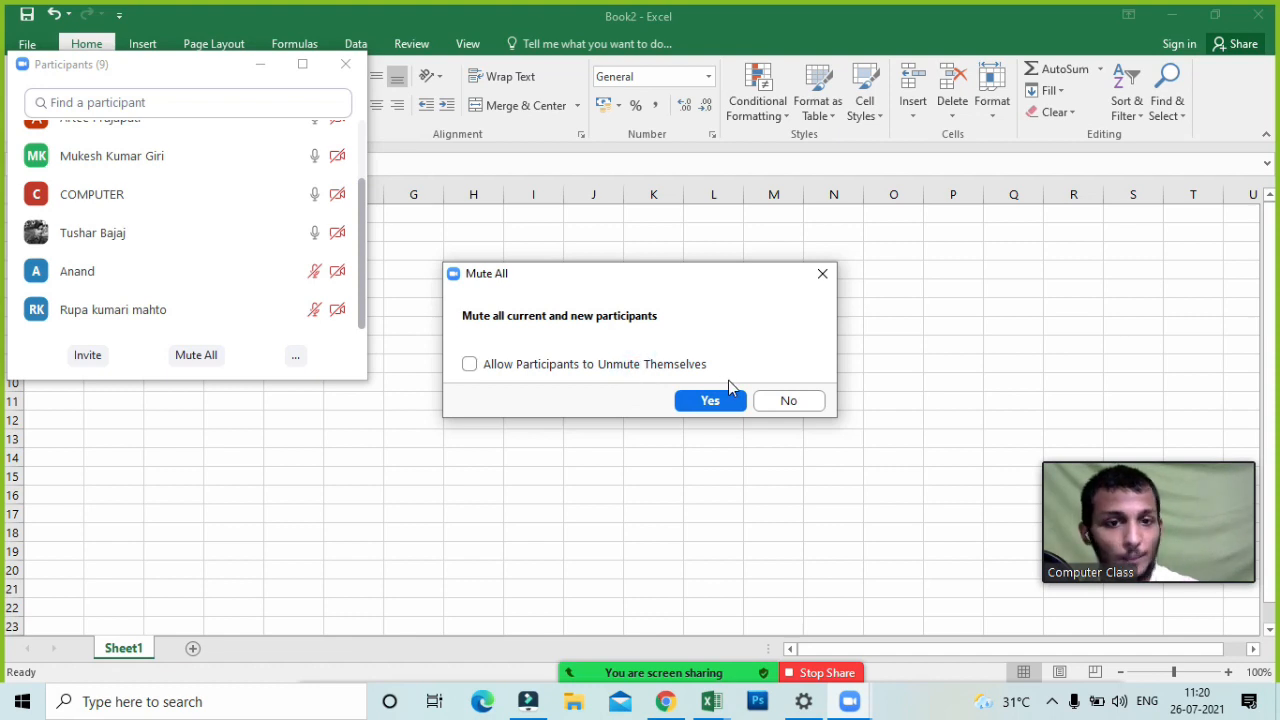
{"action": "left_click", "coordinate": [706, 404]}
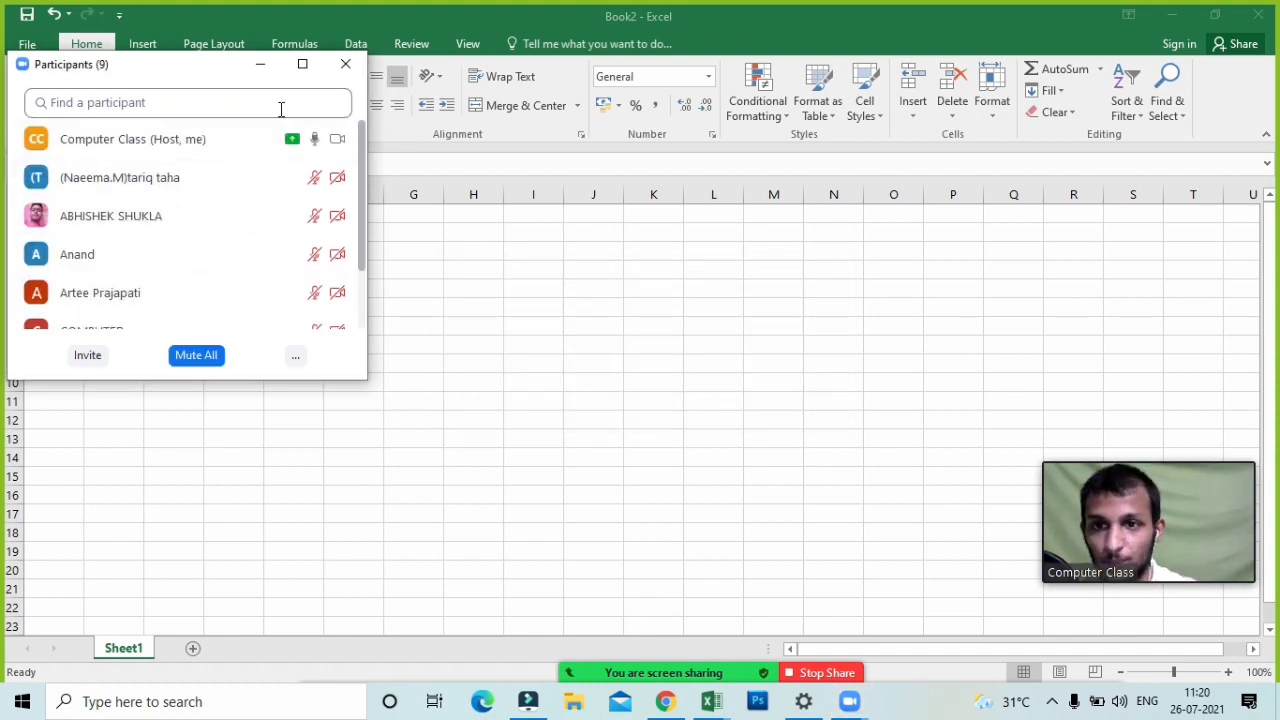
{"action": "left_click", "coordinate": [260, 64]}
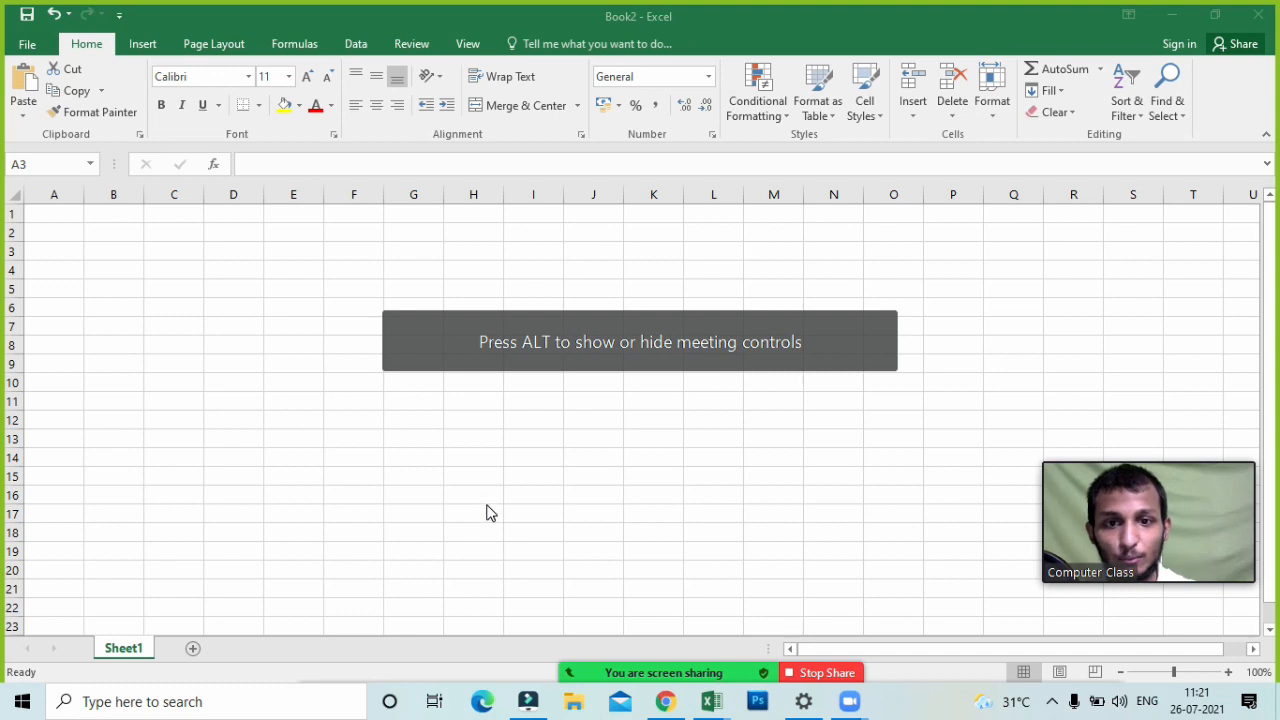
- Set the worksheet's zoom to a custom magnification of 150%
{"action": "left_click", "coordinate": [484, 503]}
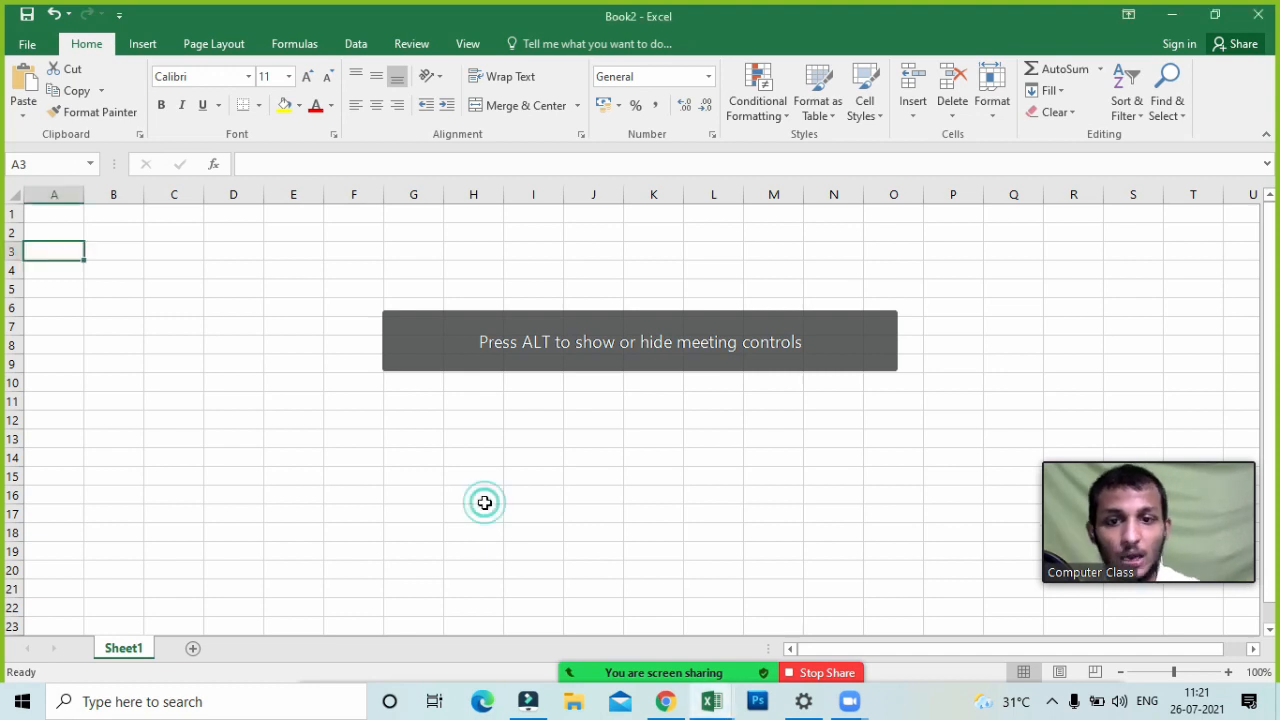
{"action": "key", "text": "alt"}
{"action": "key", "text": "w"}
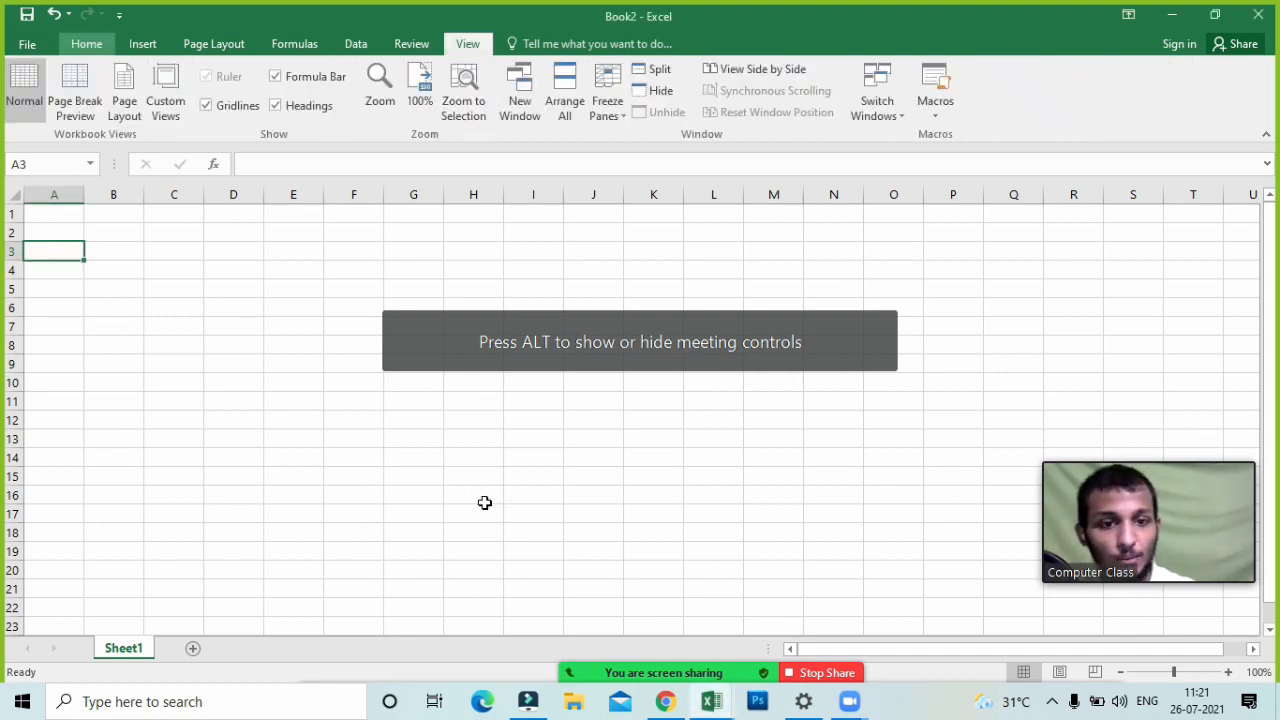
{"action": "type", "text": "q120"}
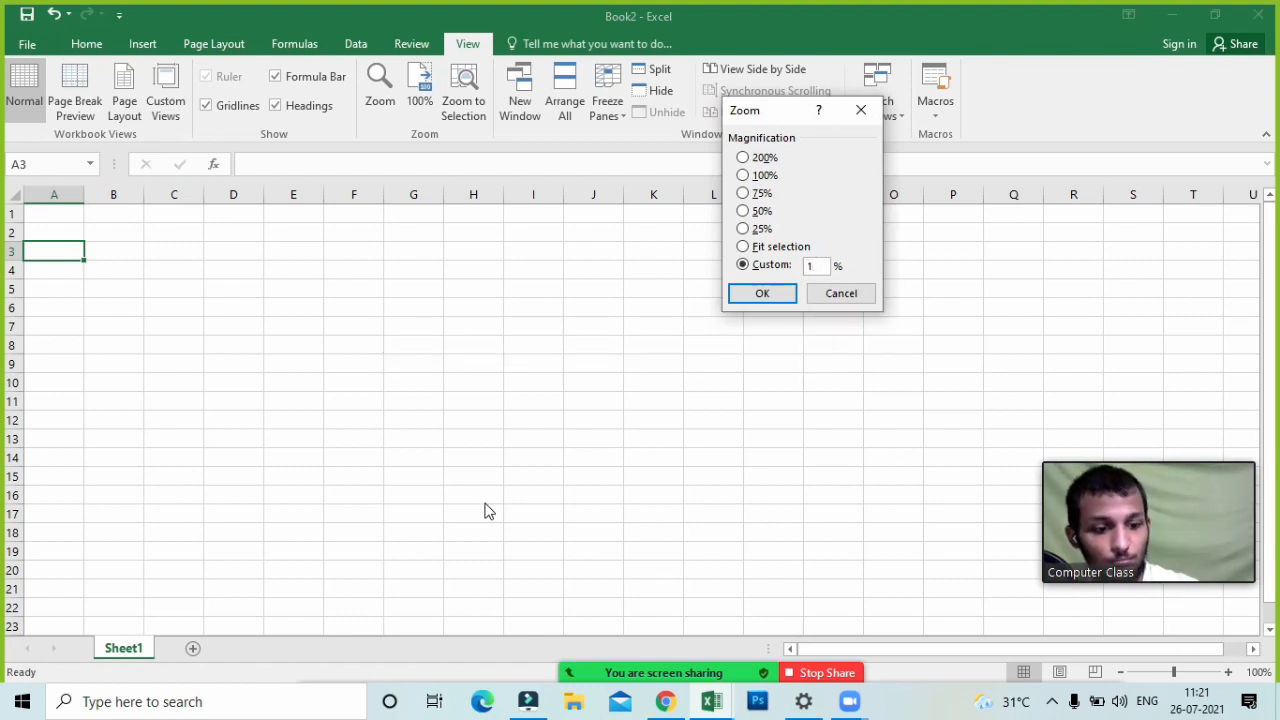
{"action": "key", "text": "Return"}
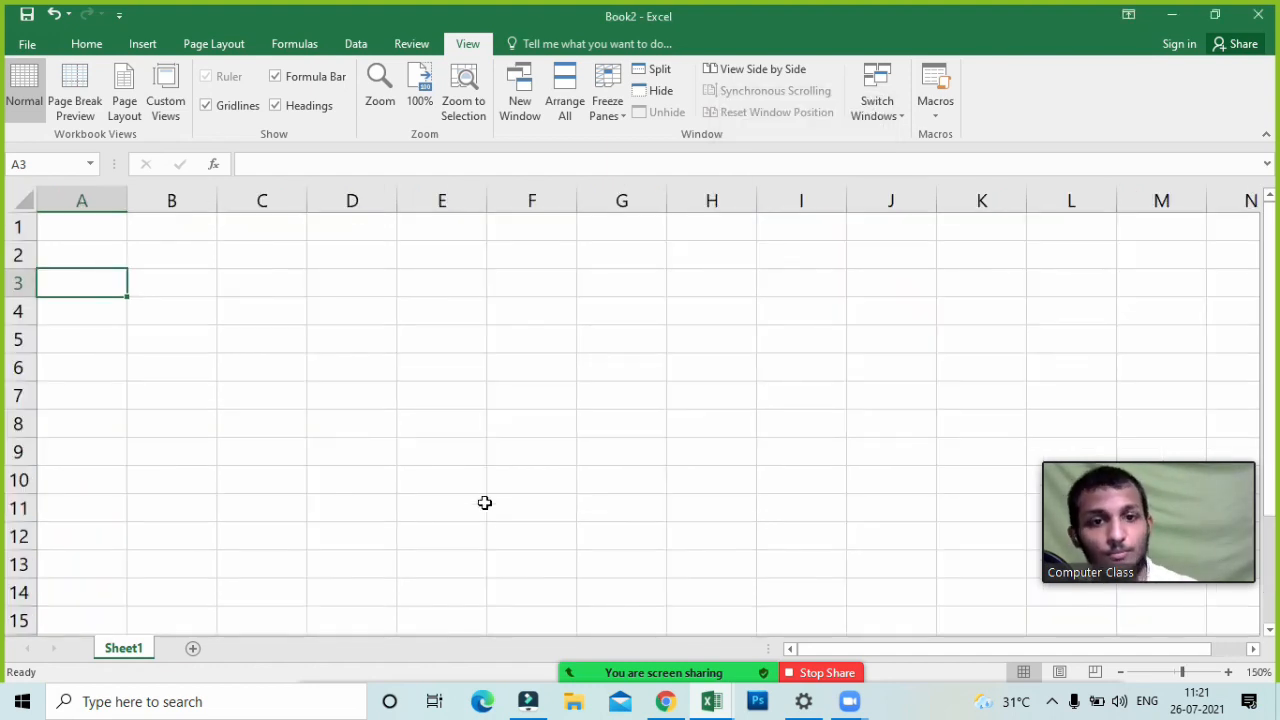
{"action": "left_click", "coordinate": [466, 426]}
- Enter the column headings NAMES in A1 and SALES in B1
{"action": "left_click", "coordinate": [122, 258]}
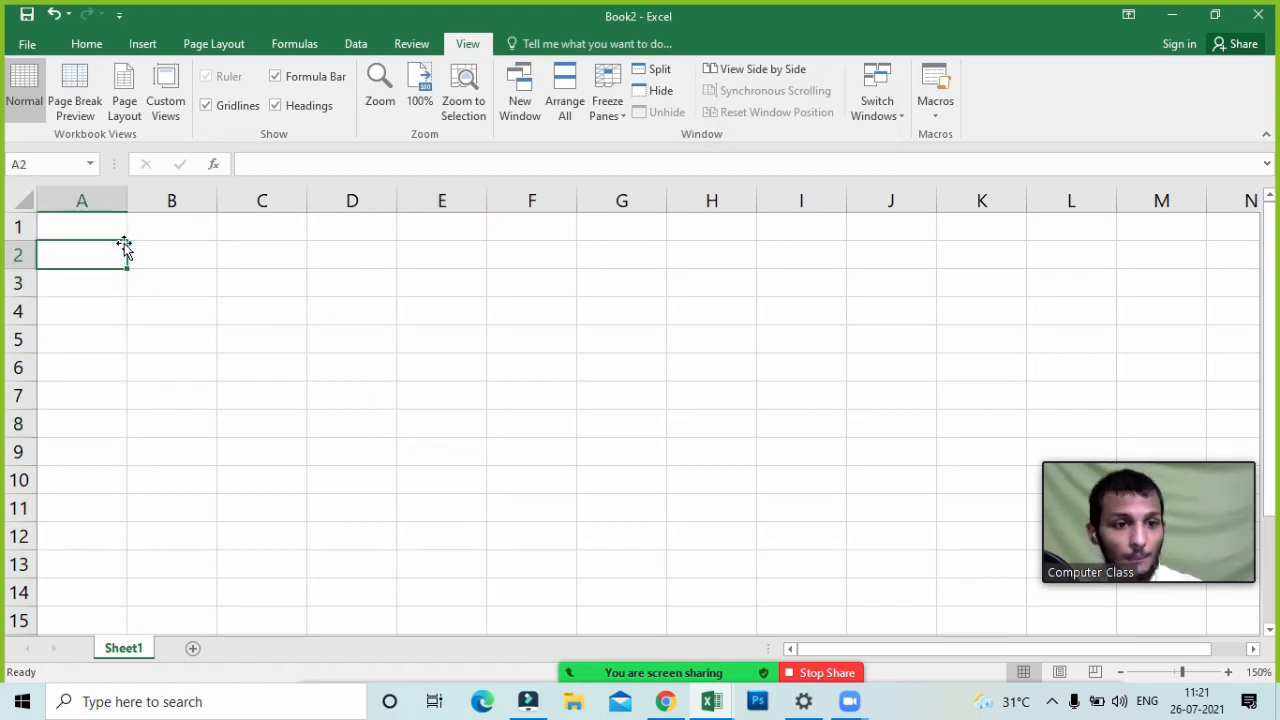
{"action": "left_click", "coordinate": [123, 230]}
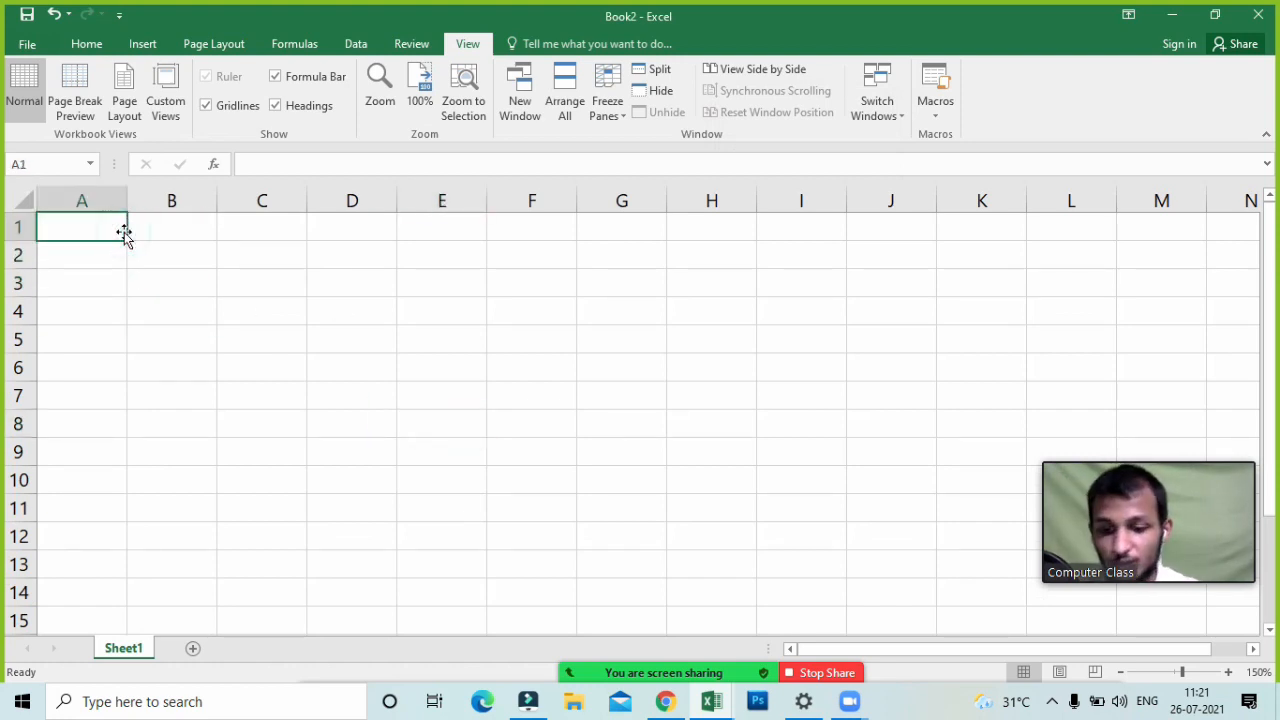
{"action": "type", "text": "NM"}
{"action": "key", "text": "BackSpace"}
{"action": "type", "text": "A"}
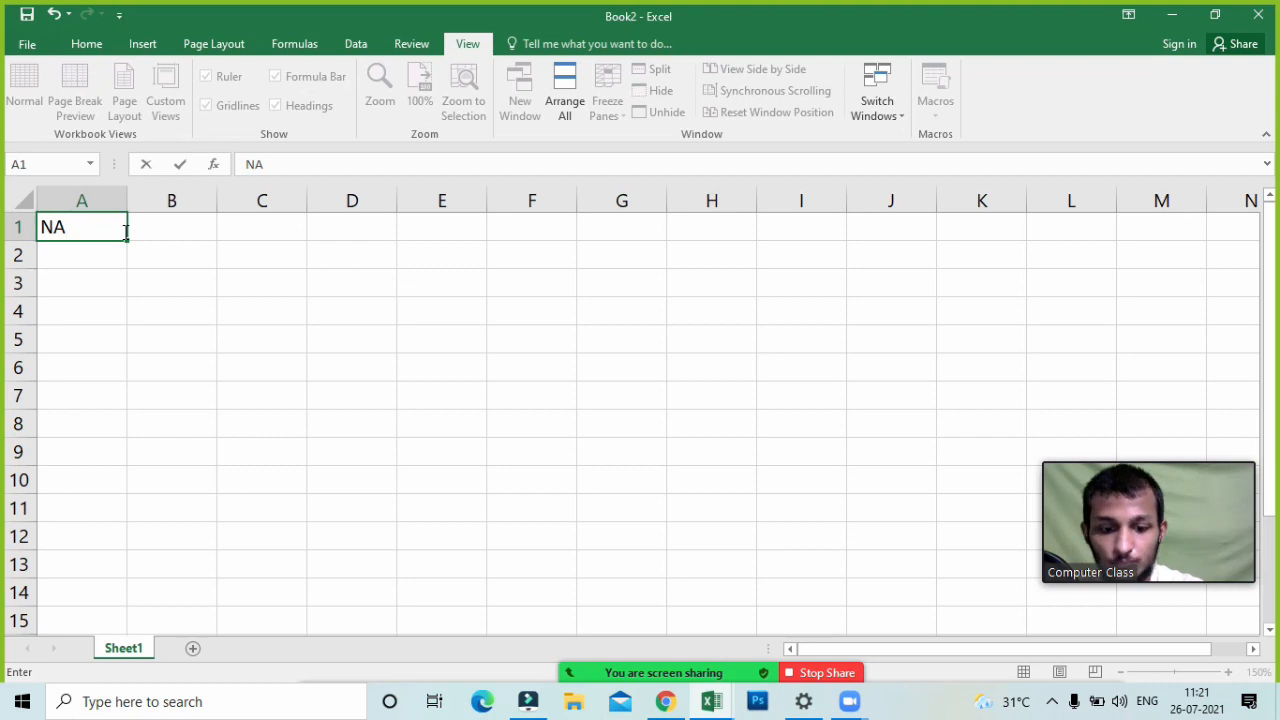
{"action": "type", "text": "MES"}
{"action": "key", "text": "Tab"}
{"action": "type", "text": "SAK"}
{"action": "key", "text": "BackSpace"}
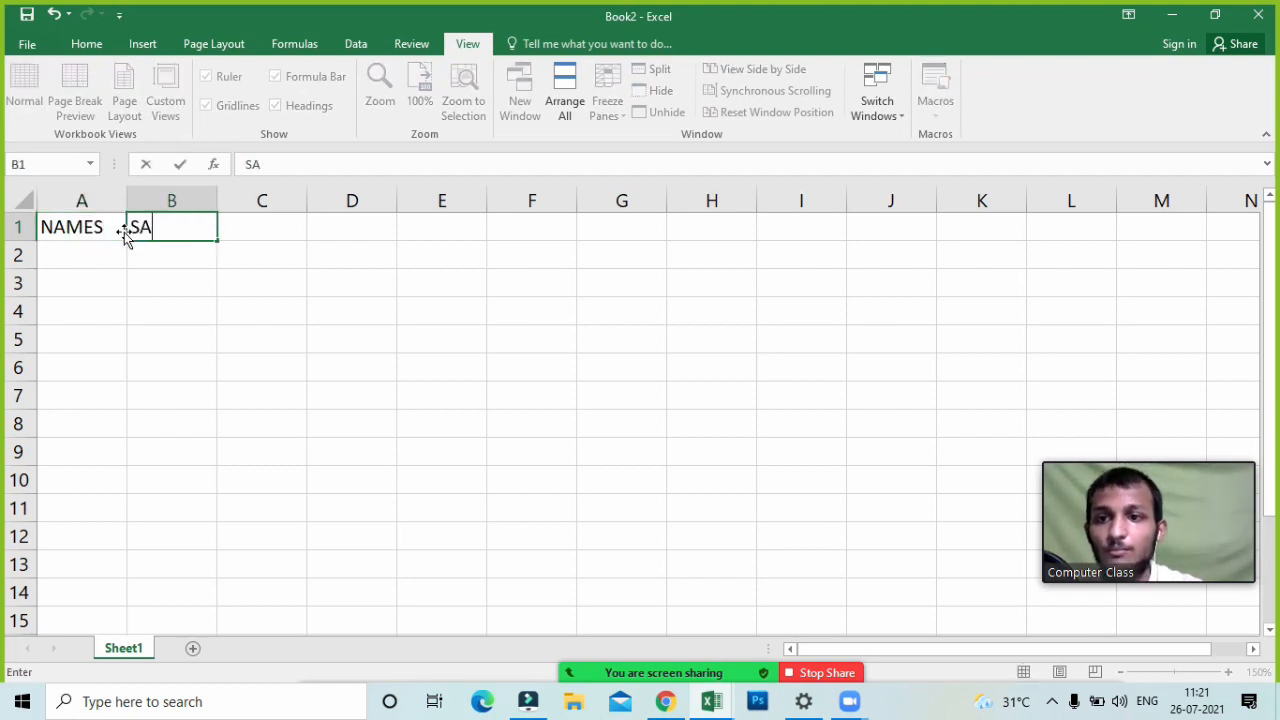
{"action": "type", "text": "LW"}
{"action": "key", "text": "BackSpace"}
{"action": "type", "text": "E"}
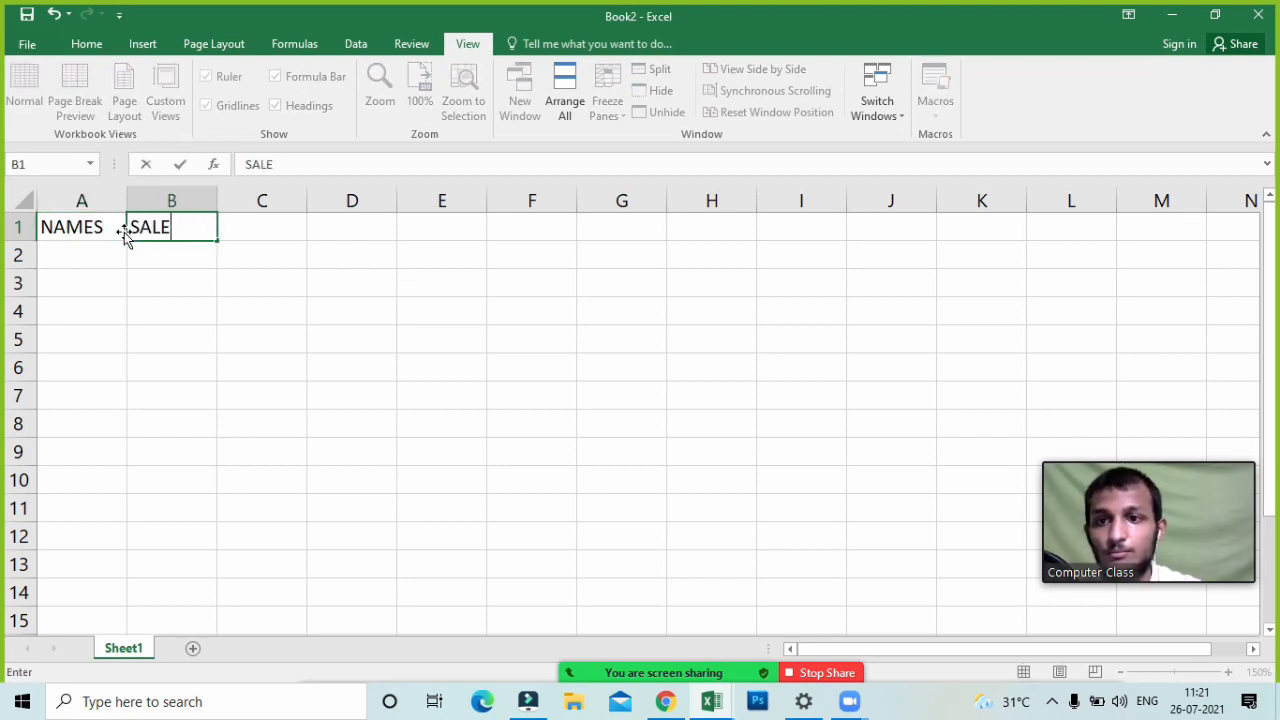
{"action": "type", "text": "S"}
{"action": "key", "text": "Tab"}
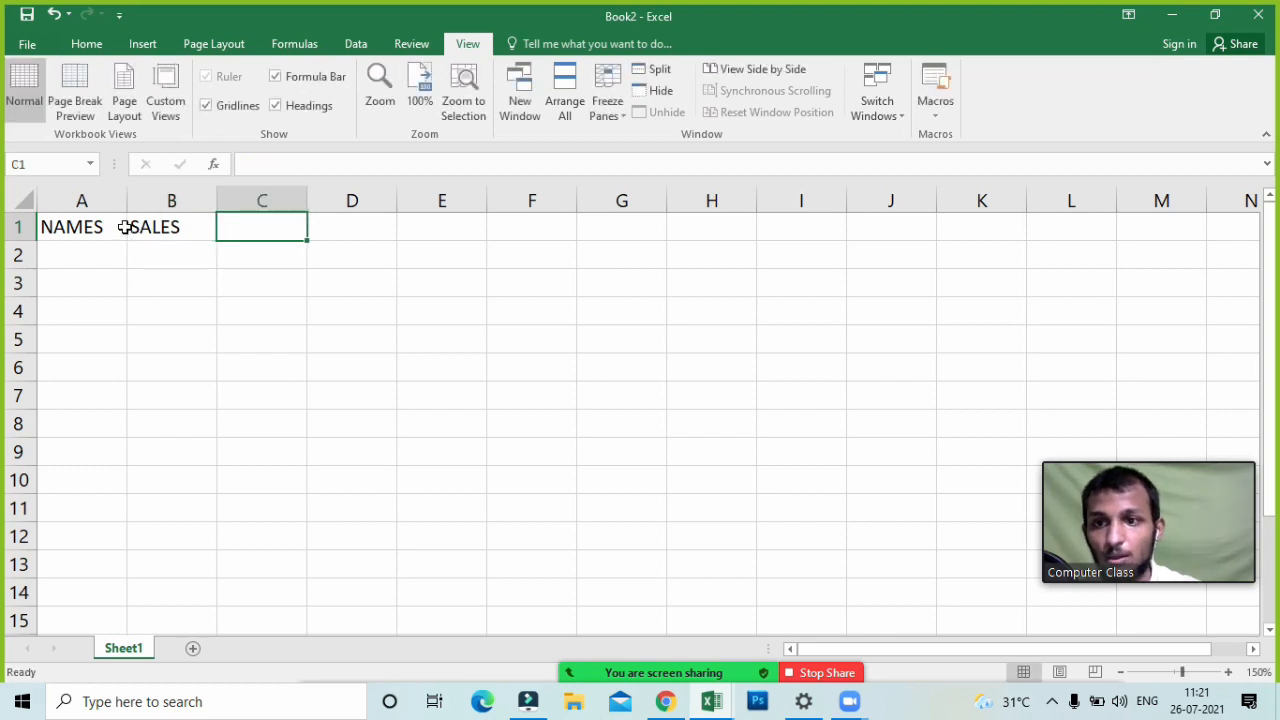
- Enter the custom list's first name in A2 and autofill the list of names down to A11
{"action": "left_click", "coordinate": [120, 227]}
{"action": "double_click", "coordinate": [108, 250]}
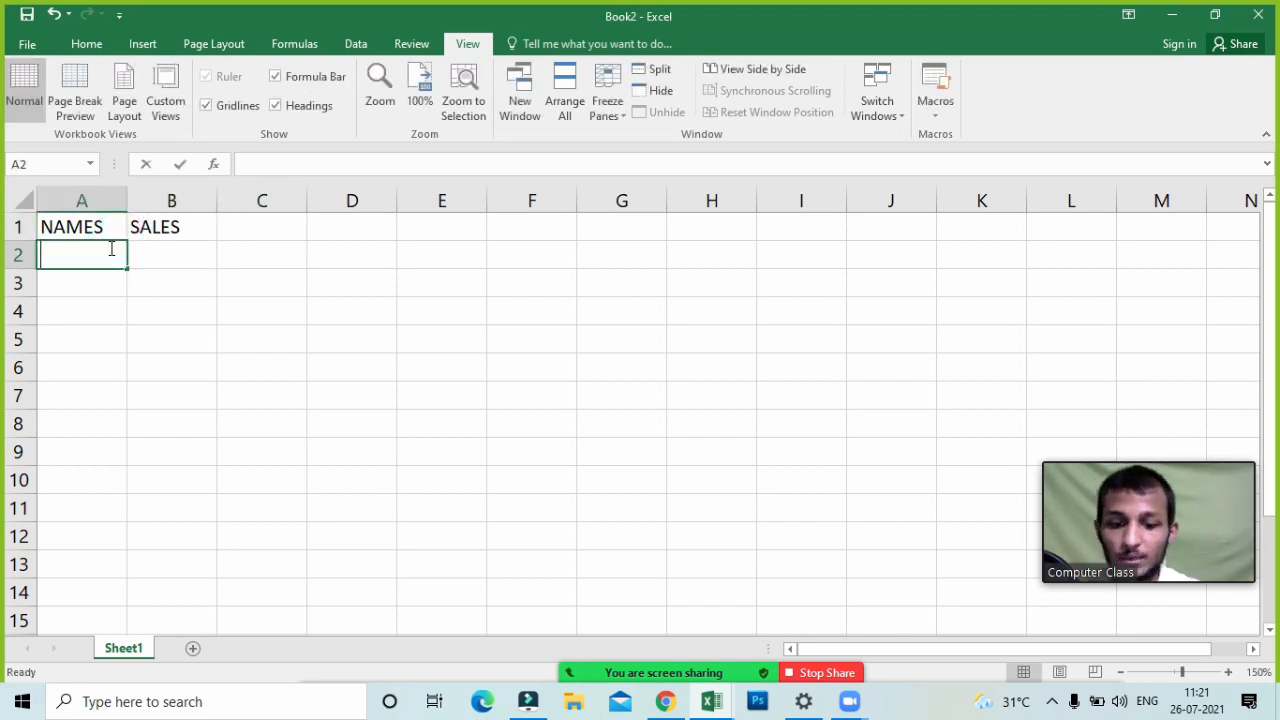
{"action": "type", "text": "AKASGH"}
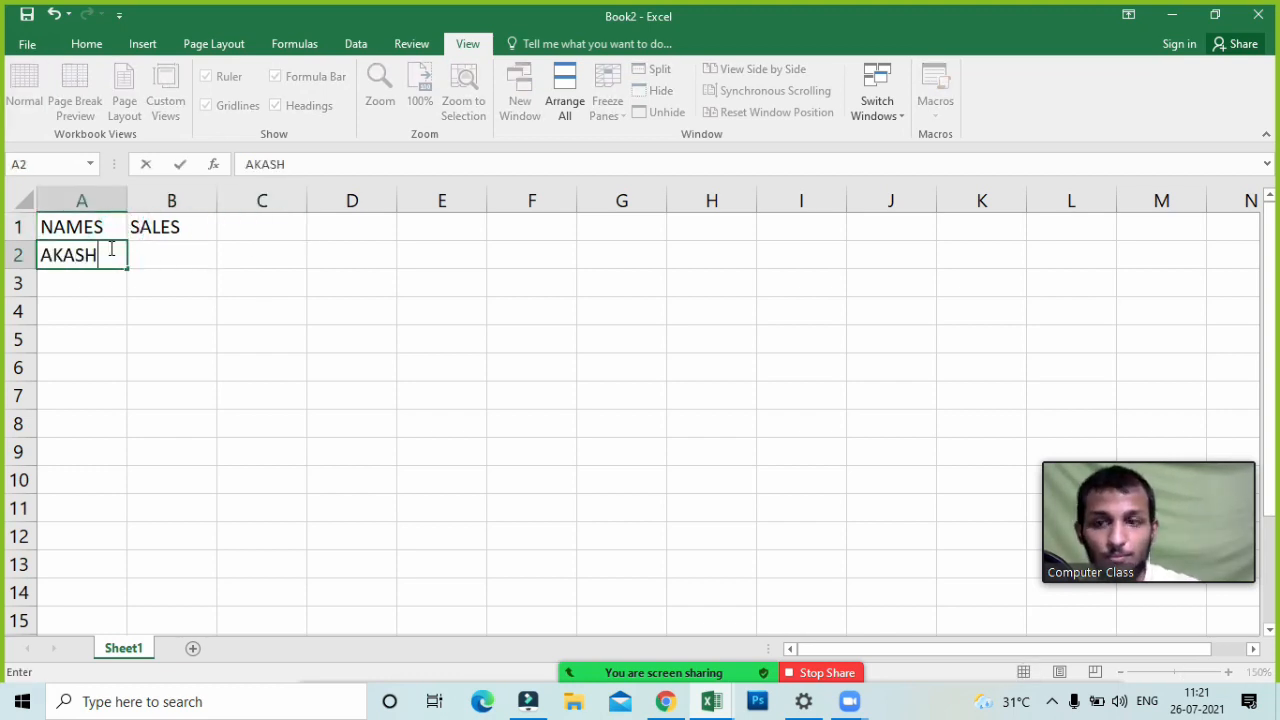
{"action": "key", "text": "Return"}
{"action": "left_click", "coordinate": [108, 254]}
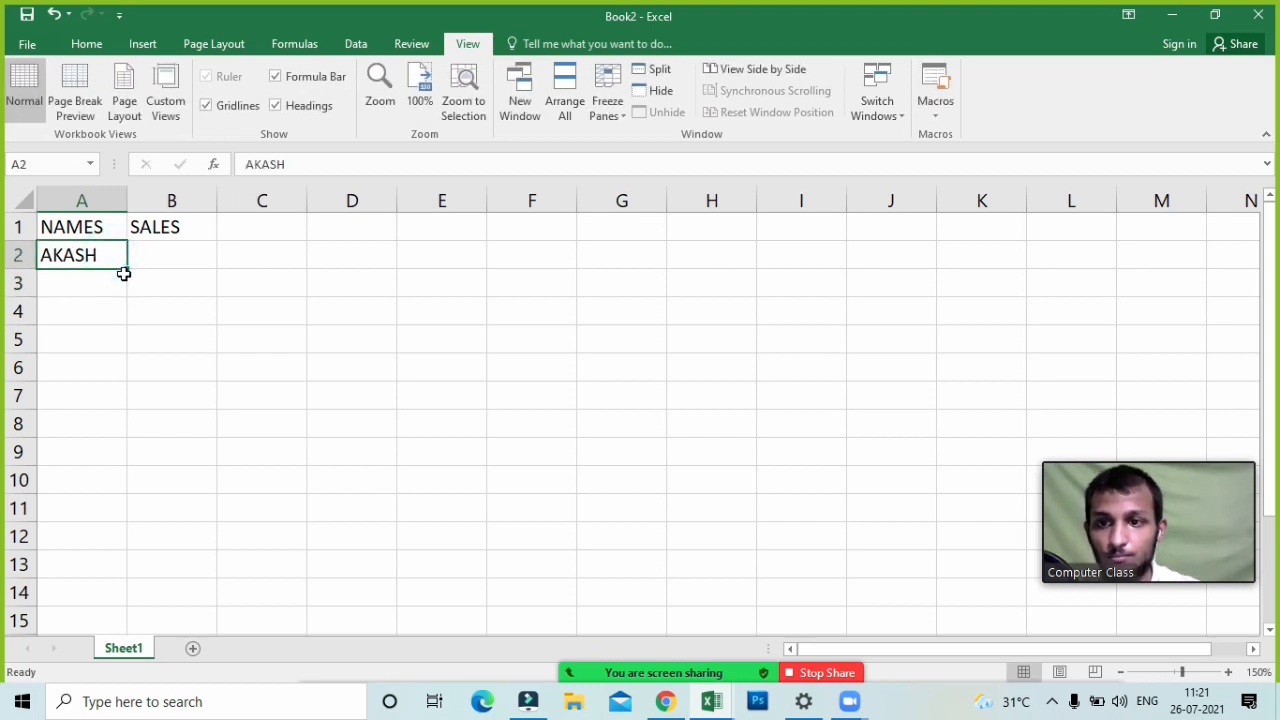
{"action": "mouse_move", "coordinate": [124, 272]}
{"action": "left_mouse_down"}
{"action": "mouse_move", "coordinate": [149, 551]}
{"action": "mouse_move", "coordinate": [91, 286]}
{"action": "mouse_move", "coordinate": [114, 269]}
{"action": "left_mouse_up"}
{"action": "left_click", "coordinate": [145, 304]}
{"action": "left_click", "coordinate": [118, 275]}
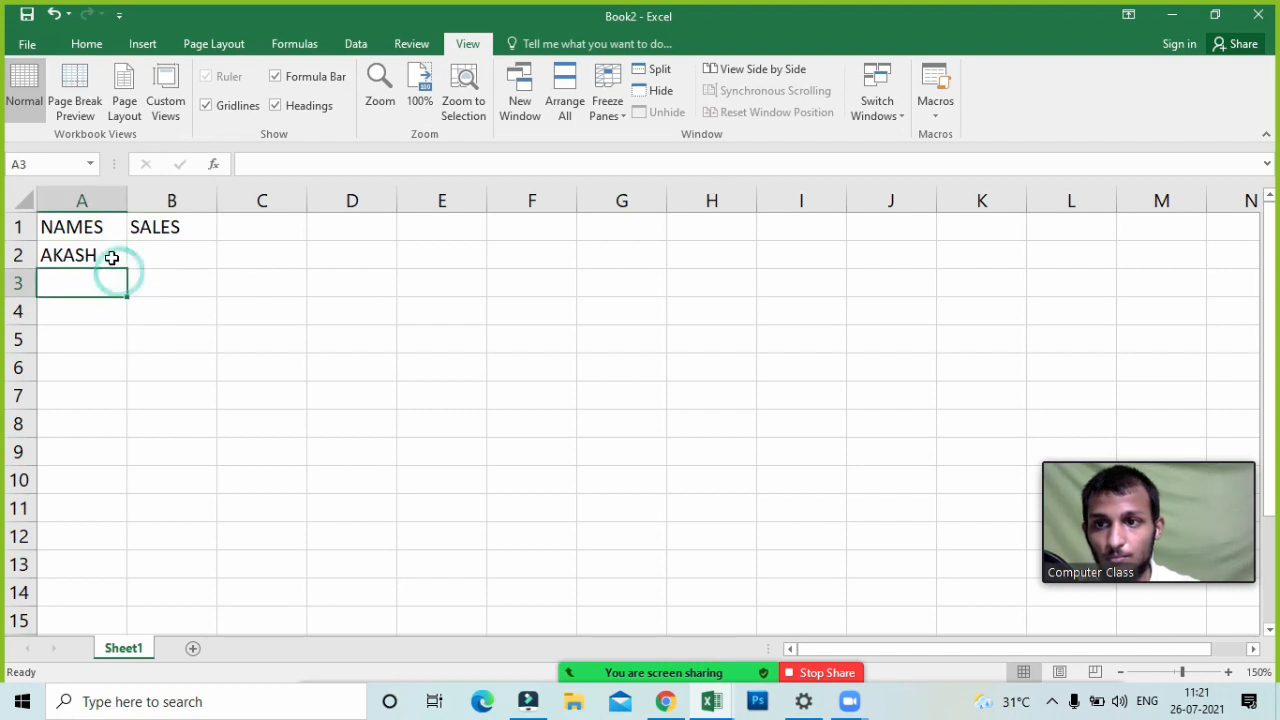
{"action": "left_click", "coordinate": [112, 257]}
{"action": "left_click_drag", "start_coordinate": [126, 268], "coordinate": [128, 522]}
- Fill the SALES cells B2:B11 at once with the formula =RANDBETWEEN(123,987)
{"action": "left_click", "coordinate": [167, 249]}
{"action": "key", "text": "shift+Down"}
{"action": "key", "text": "shift+Down"}
{"action": "key", "text": "shift+Down"}
{"action": "key", "text": "shift+Down"}
{"action": "key", "text": "shift+Down"}
{"action": "key", "text": "shift+Down"}
{"action": "key", "text": "shift+Down"}
{"action": "key", "text": "shift+Down"}
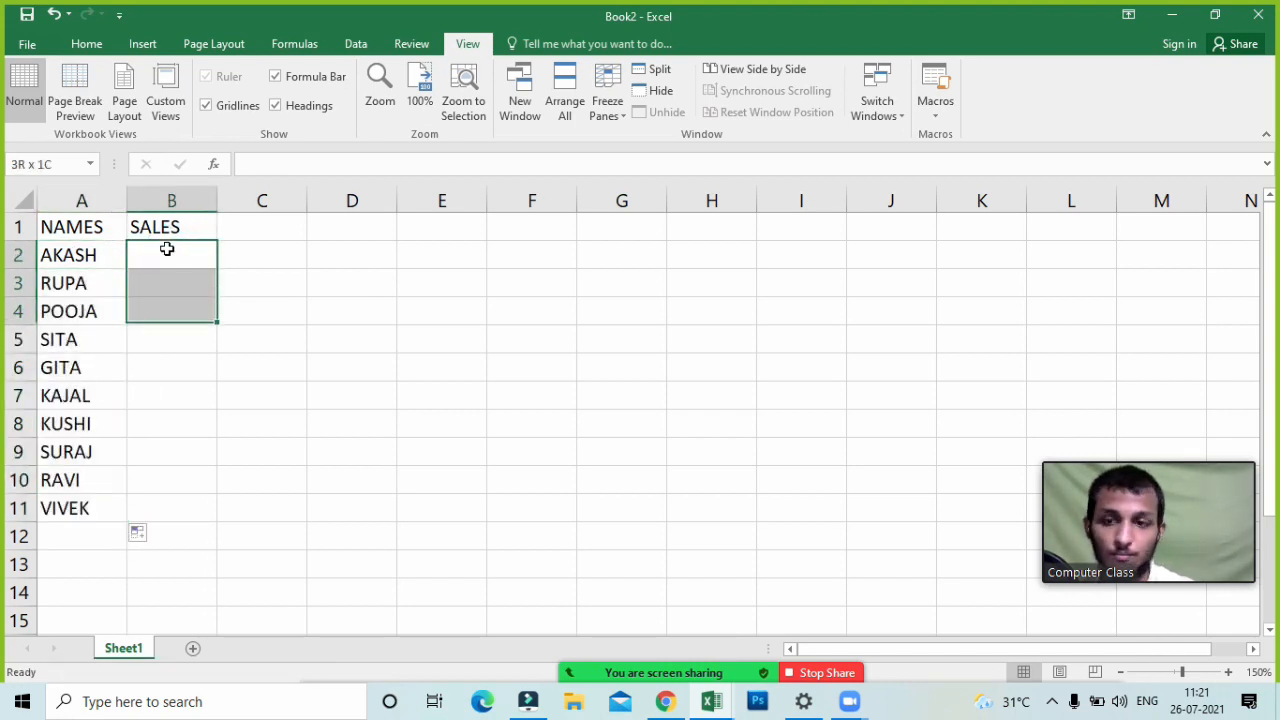
{"action": "key", "text": "shift+Down"}
{"action": "type", "text": "="}
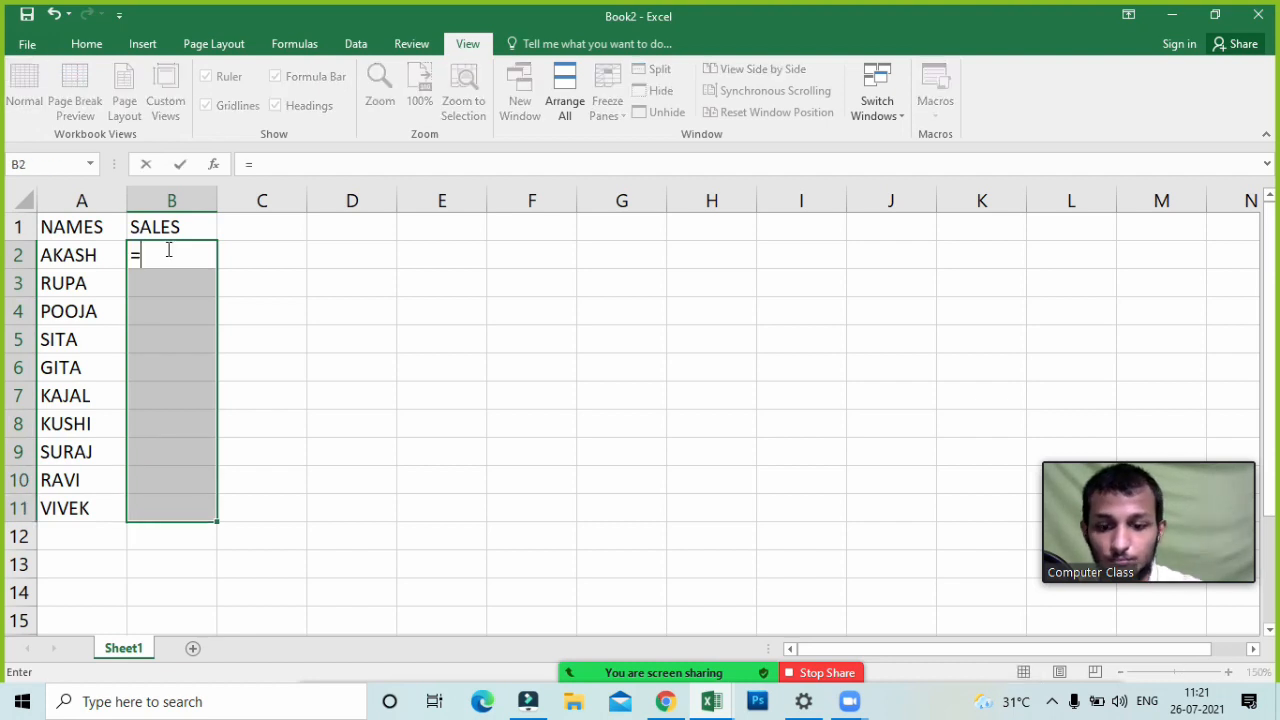
{"action": "type", "text": "randb"}
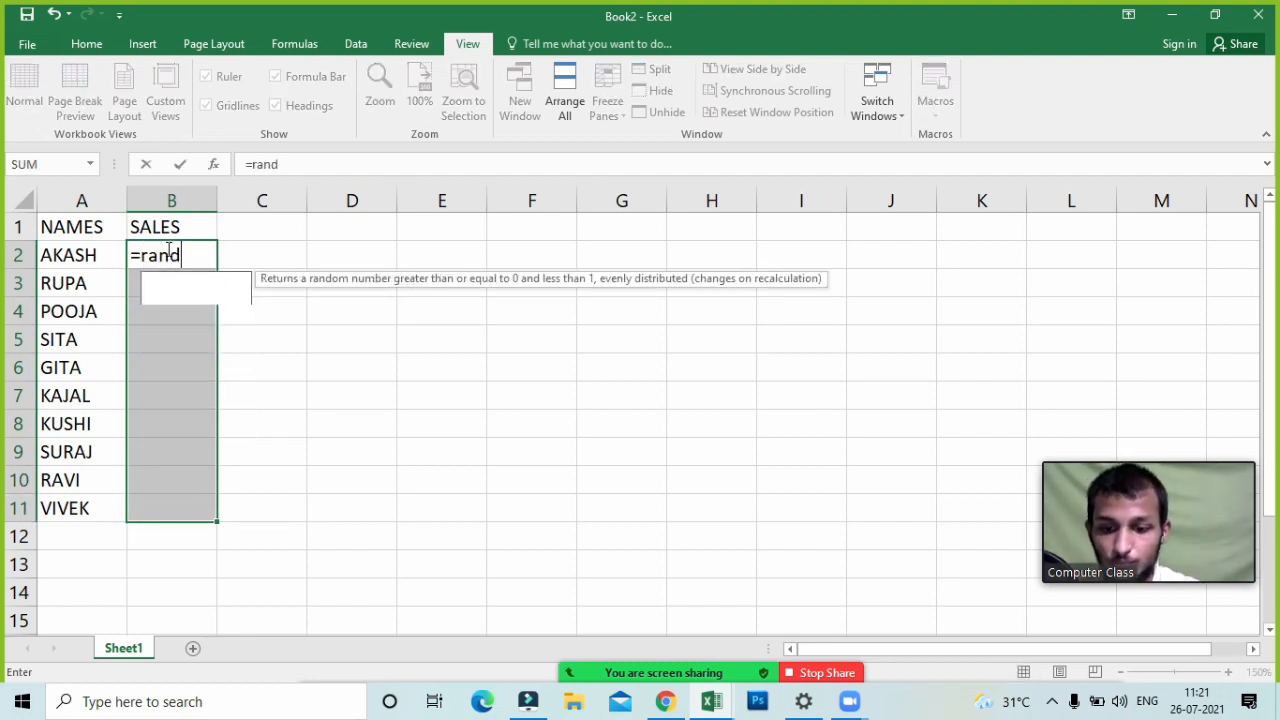
{"action": "key", "text": "Tab"}
{"action": "type", "text": "123"}
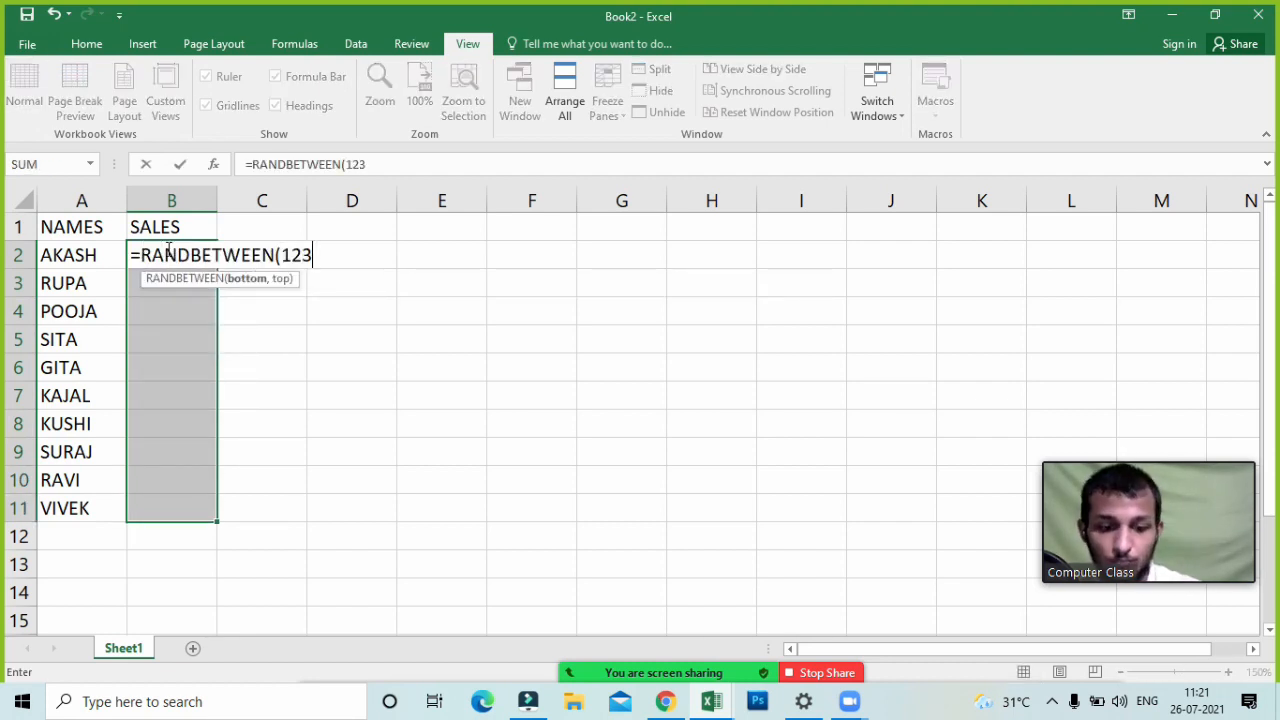
{"action": "type", "text": ",987)"}
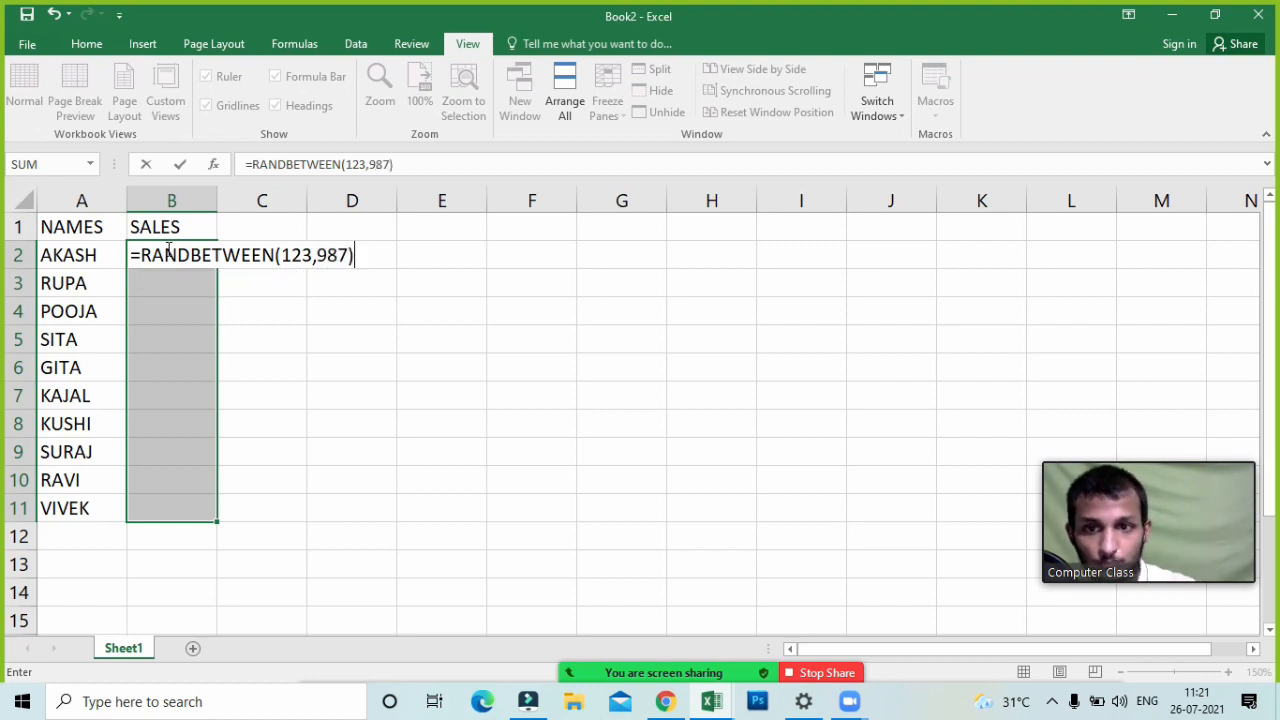
{"action": "key", "text": "ctrl+Return"}
{"action": "key", "text": "ctrl+c"}
{"action": "key", "text": "alt+e"}
{"action": "key", "text": "a"}
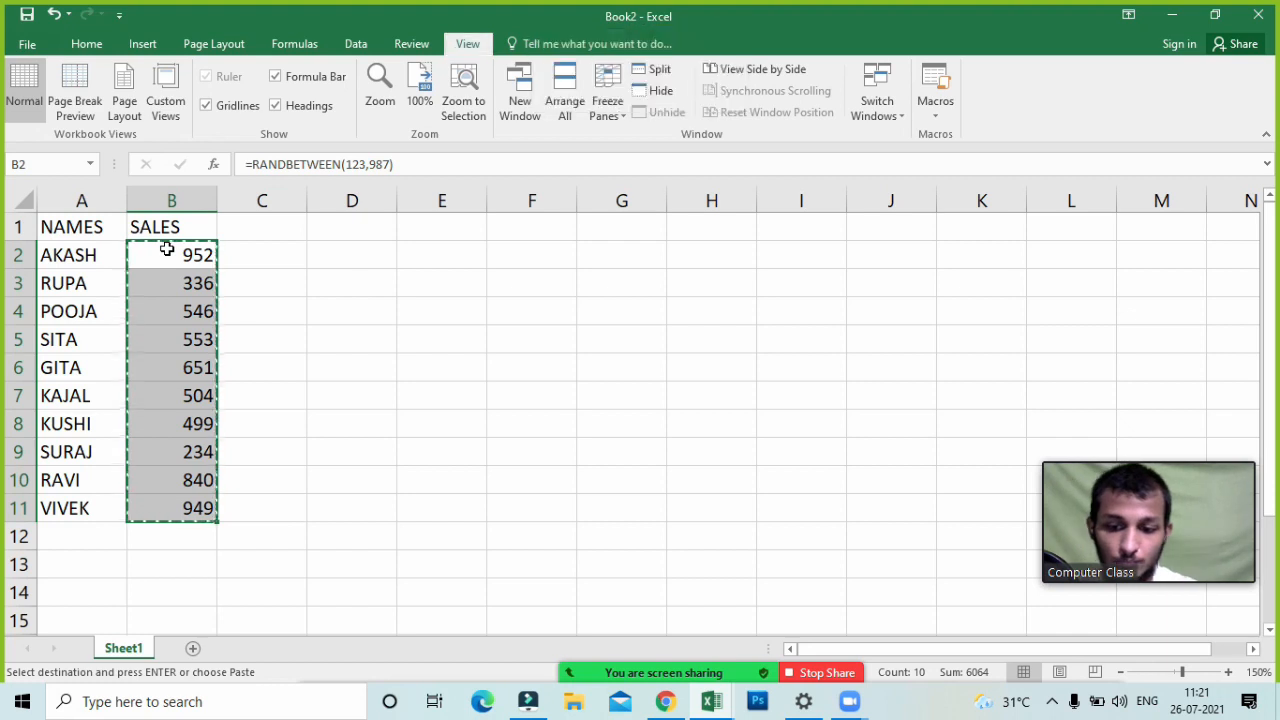
{"action": "type", "text": "rs"}
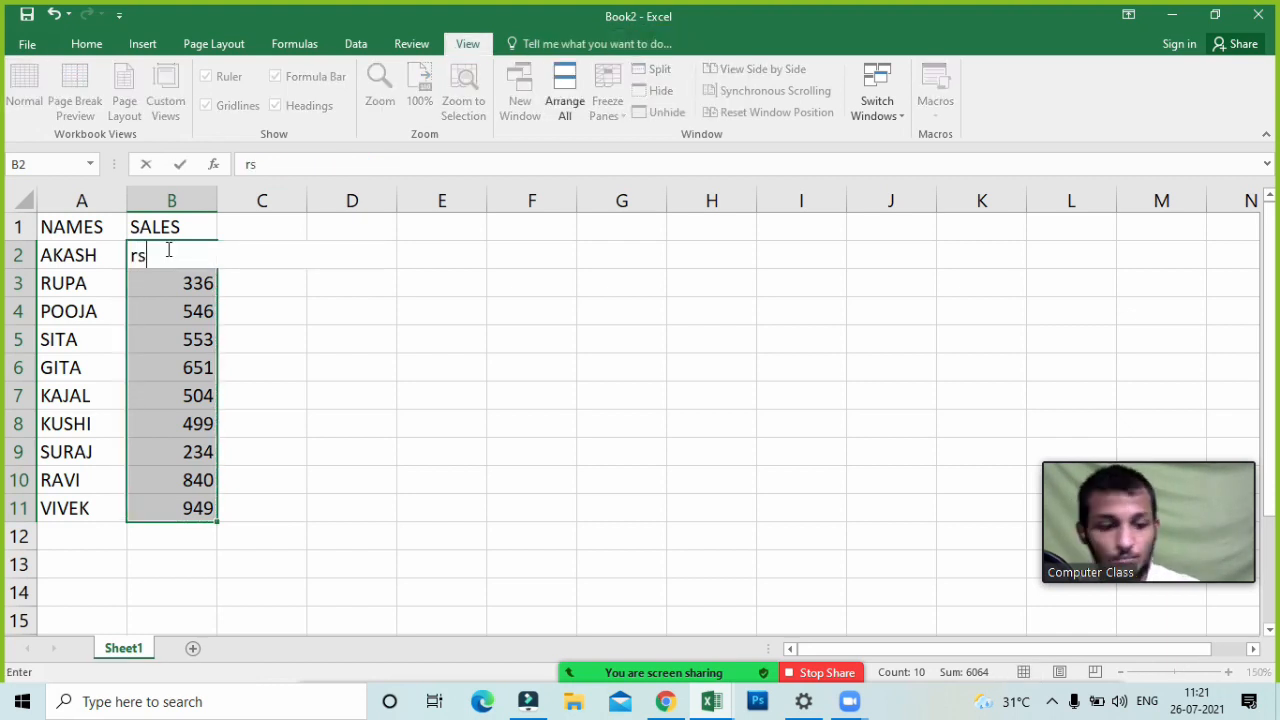
{"action": "key", "text": "Escape"}
{"action": "key", "text": "ctrl+v"}
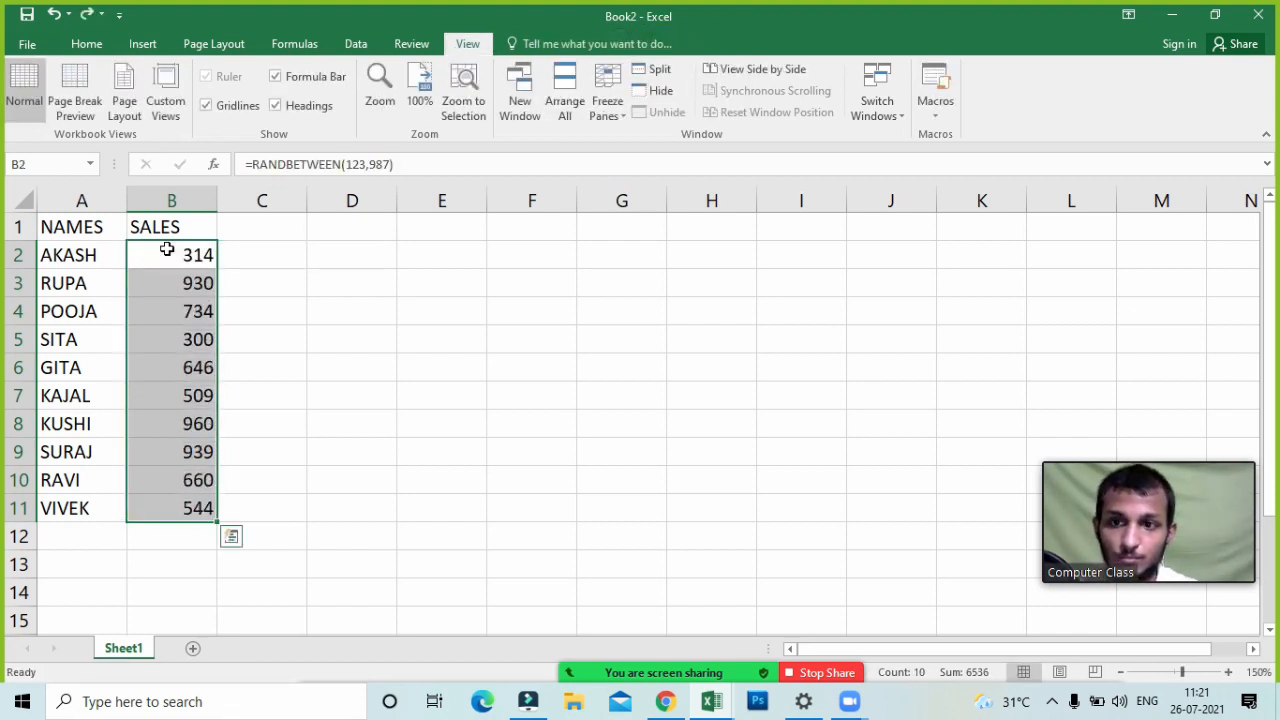
- Replace the random-number formulas in B2:B11 with their static values using Paste Special Values
{"action": "key", "text": "ctrl+c"}
{"action": "key", "text": "alt+e"}
{"action": "key", "text": "s"}
{"action": "key", "text": "v"}
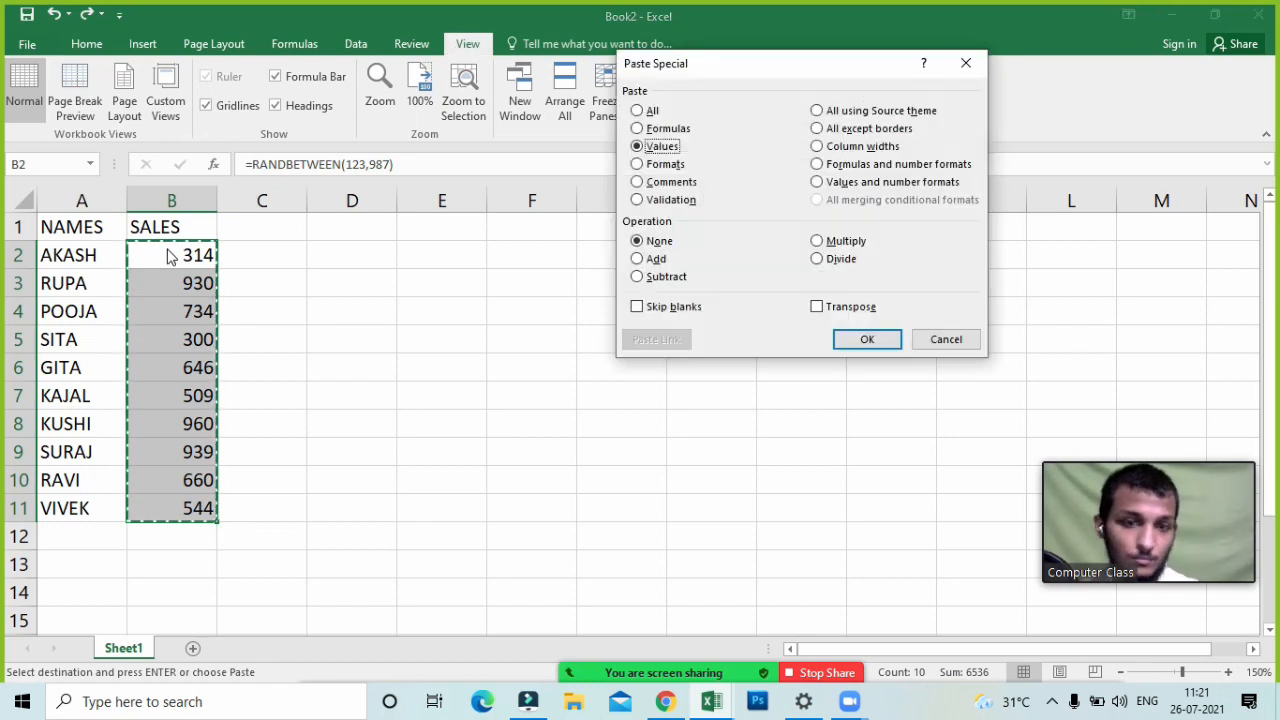
{"action": "key", "text": "Return"}
{"action": "left_click", "coordinate": [328, 262]}
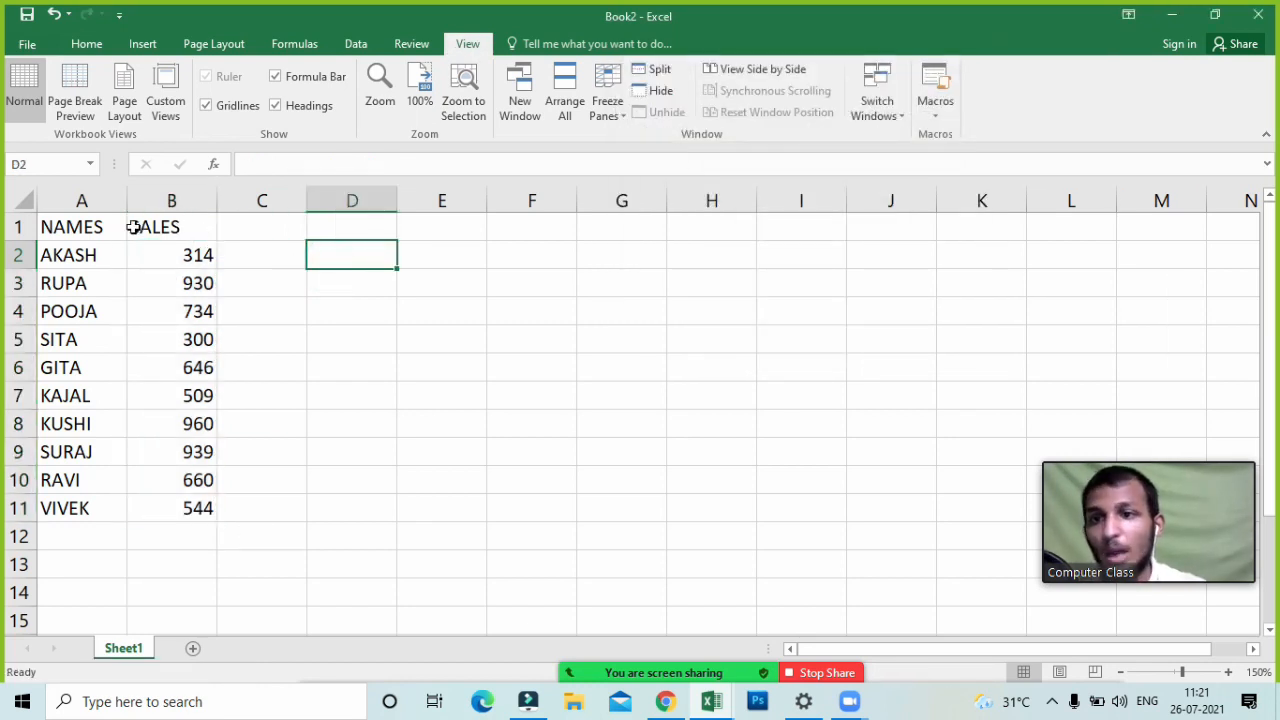
- Centre the contents of the names and sales table A1:B11 horizontally
{"action": "left_click", "coordinate": [95, 230]}
{"action": "left_click_drag", "start_coordinate": [95, 230], "coordinate": [183, 505]}
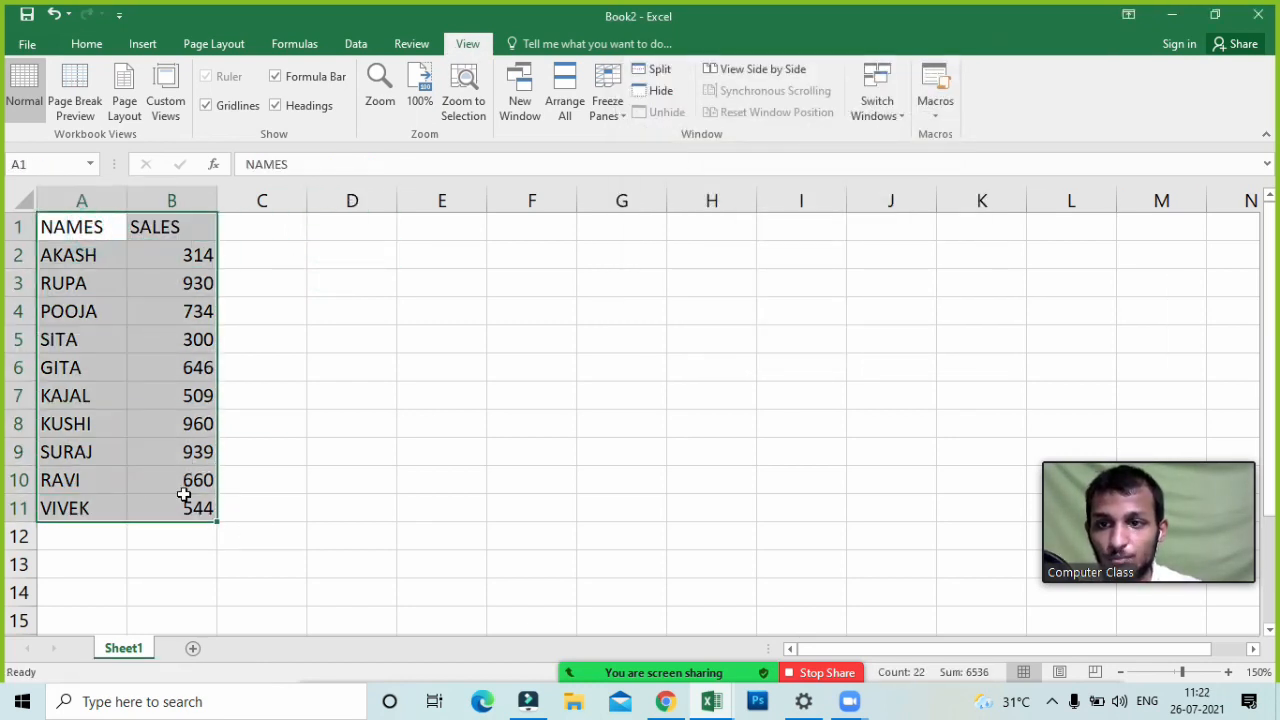
{"action": "left_click", "coordinate": [86, 44]}
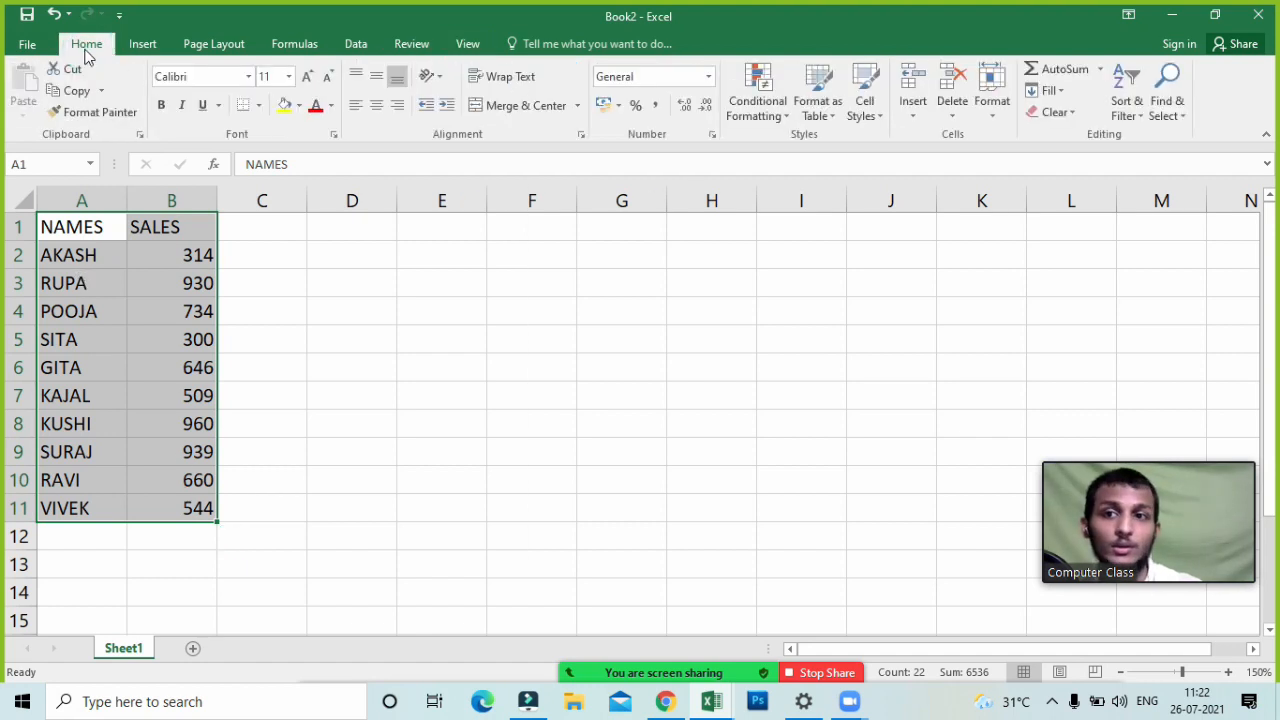
{"action": "left_click", "coordinate": [376, 105]}
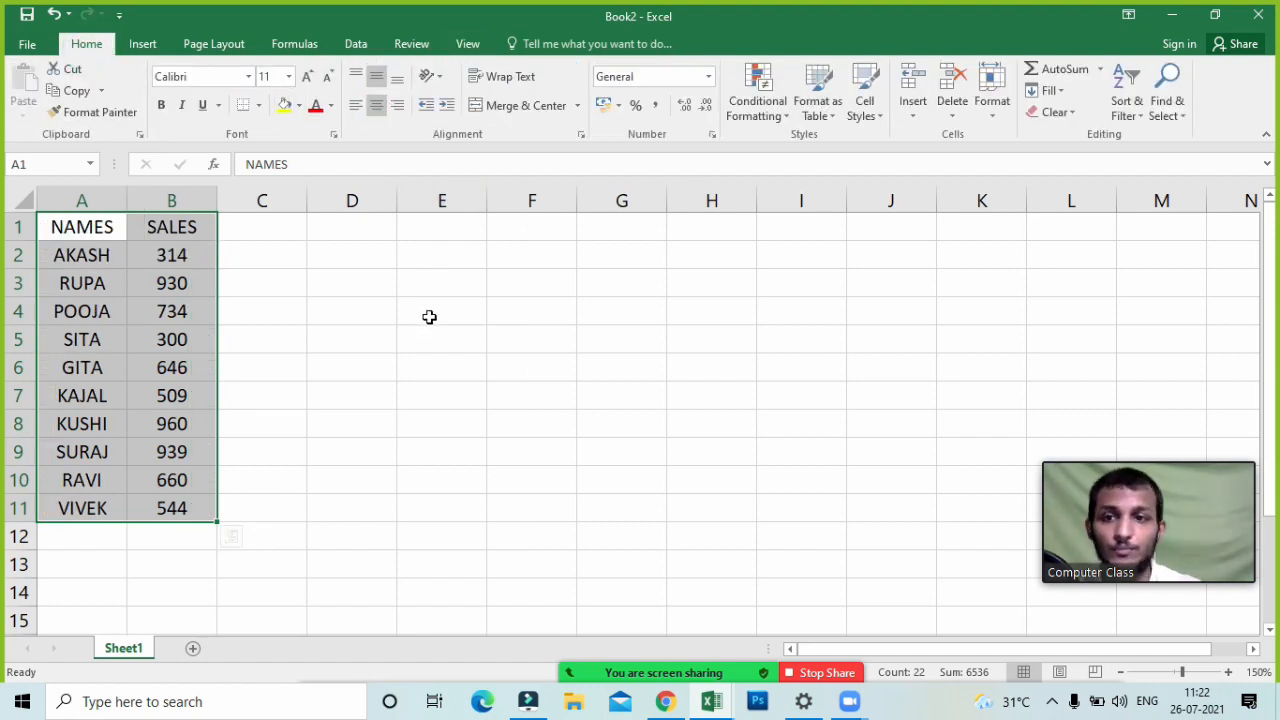
{"action": "left_click", "coordinate": [428, 314]}
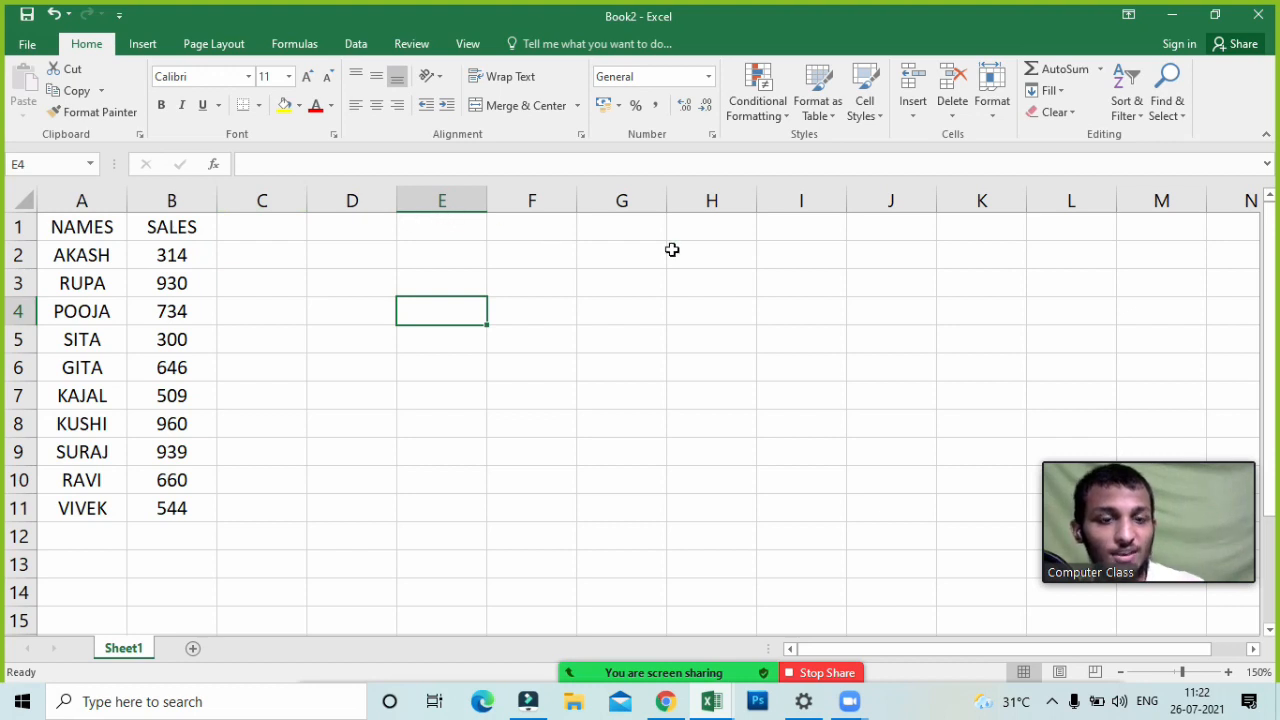
- Enter the headings AVERAGE, AVERAGEIF and AVERAGEIFS in H1:J1, and autofit the width of column I
{"action": "left_click", "coordinate": [716, 228]}
{"action": "type", "text": "AVERAGE"}
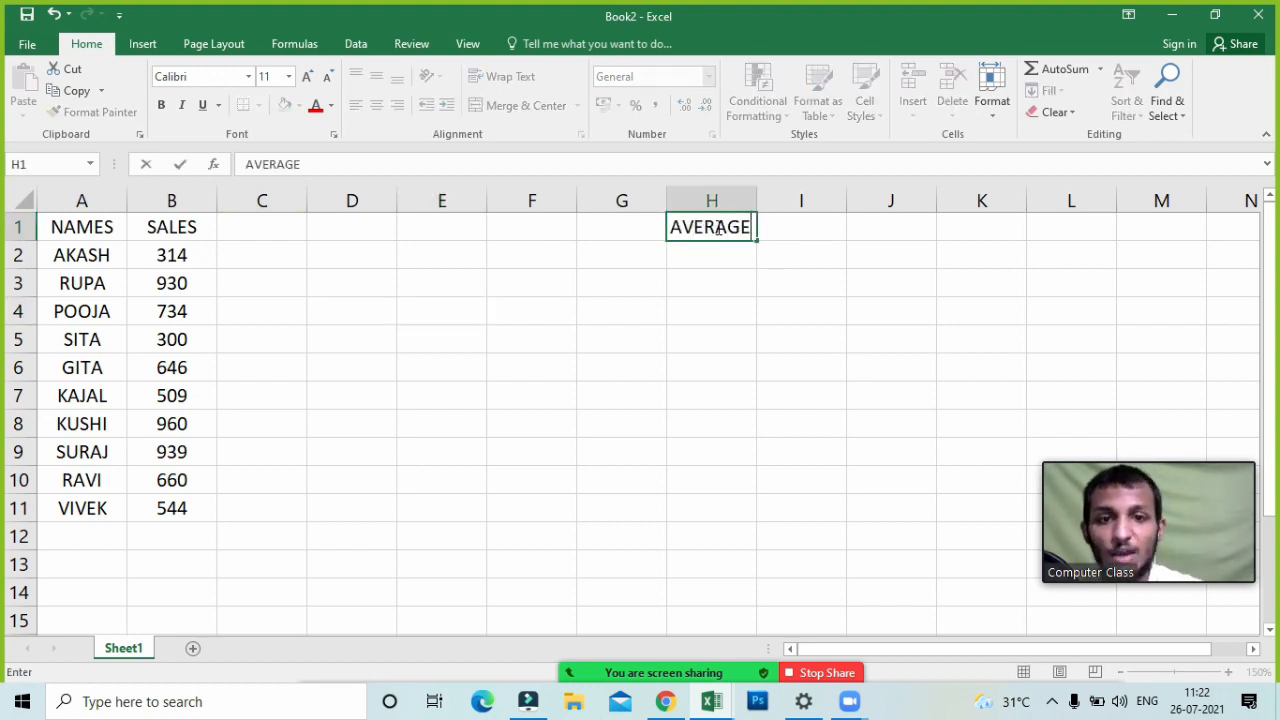
{"action": "key", "text": "Tab"}
{"action": "type", "text": "AVERAG"}
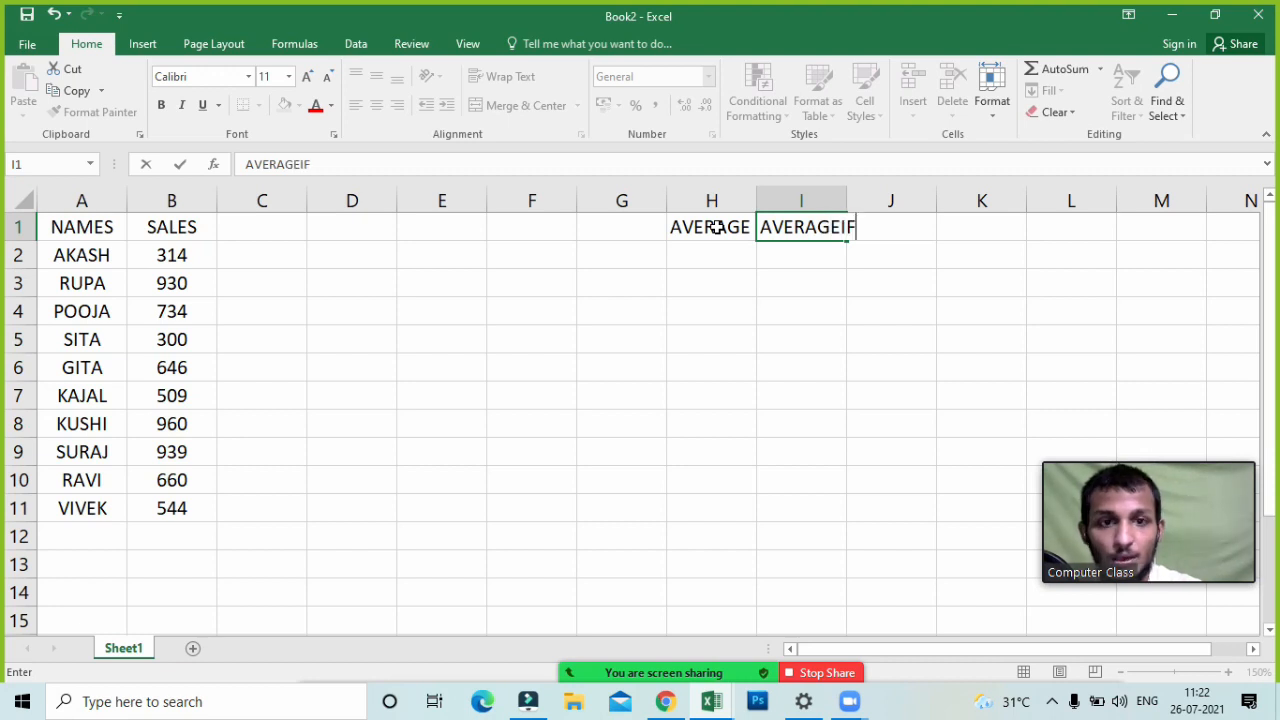
{"action": "type", "text": "EIF"}
{"action": "key", "text": "Tab"}
{"action": "type", "text": "A"}
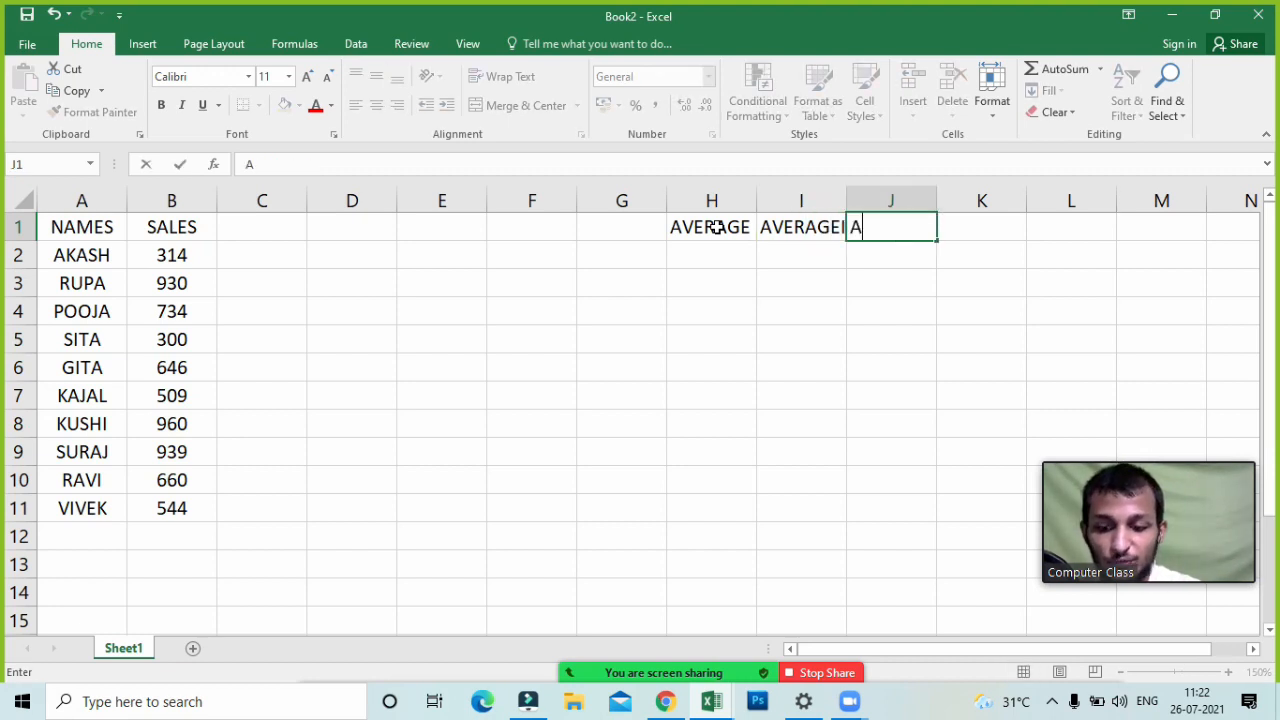
{"action": "type", "text": "VER"}
{"action": "key", "text": "BackSpace"}
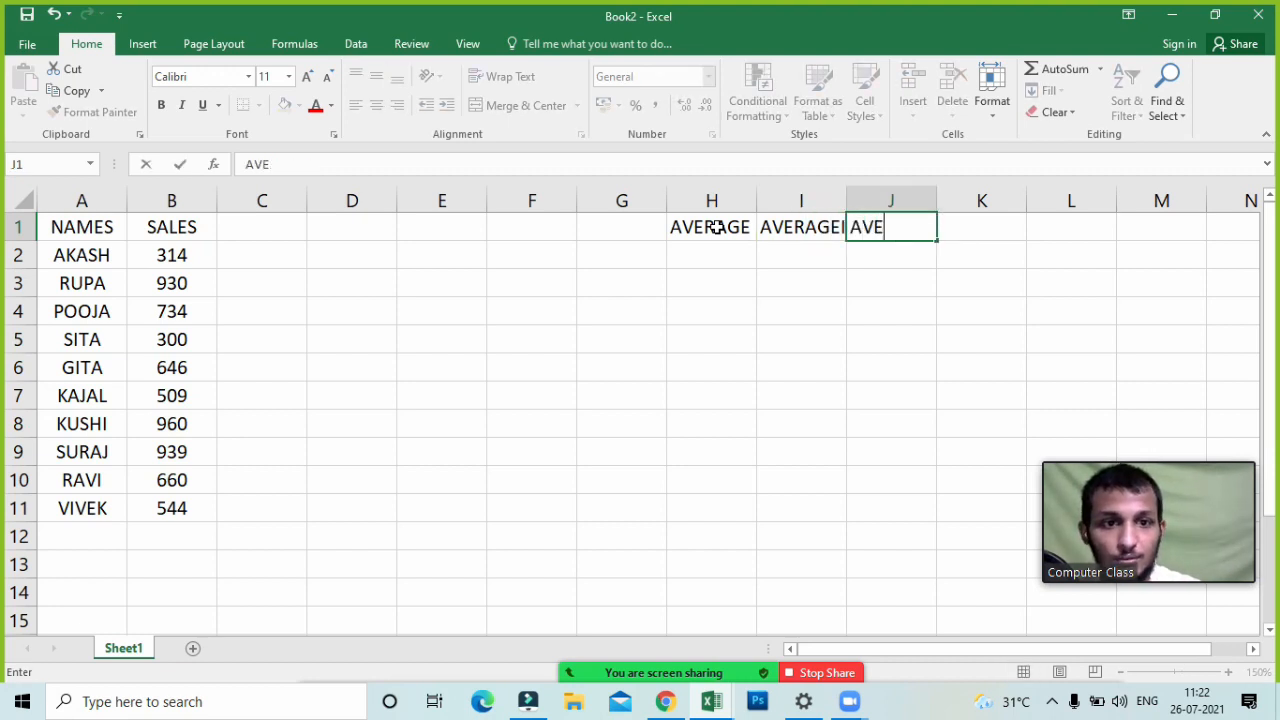
{"action": "type", "text": "RAGE"}
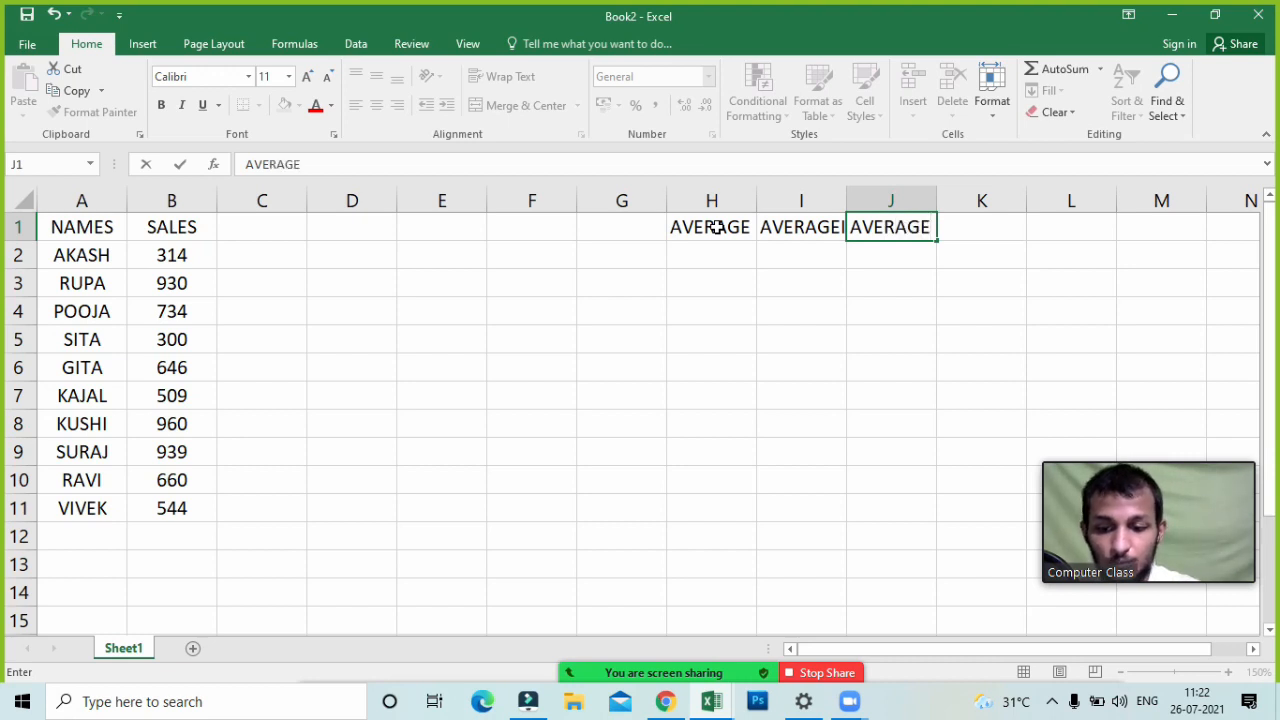
{"action": "type", "text": "IFS"}
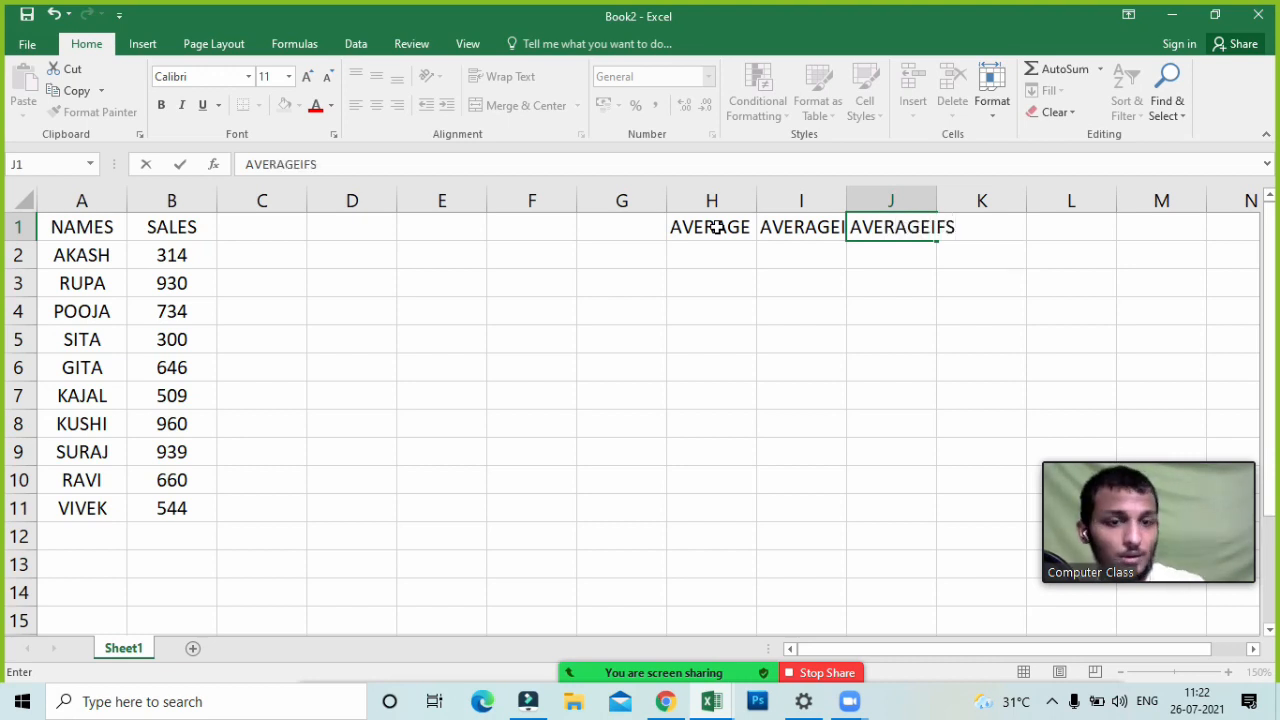
{"action": "key", "text": "Return"}
{"action": "double_click", "coordinate": [847, 201]}
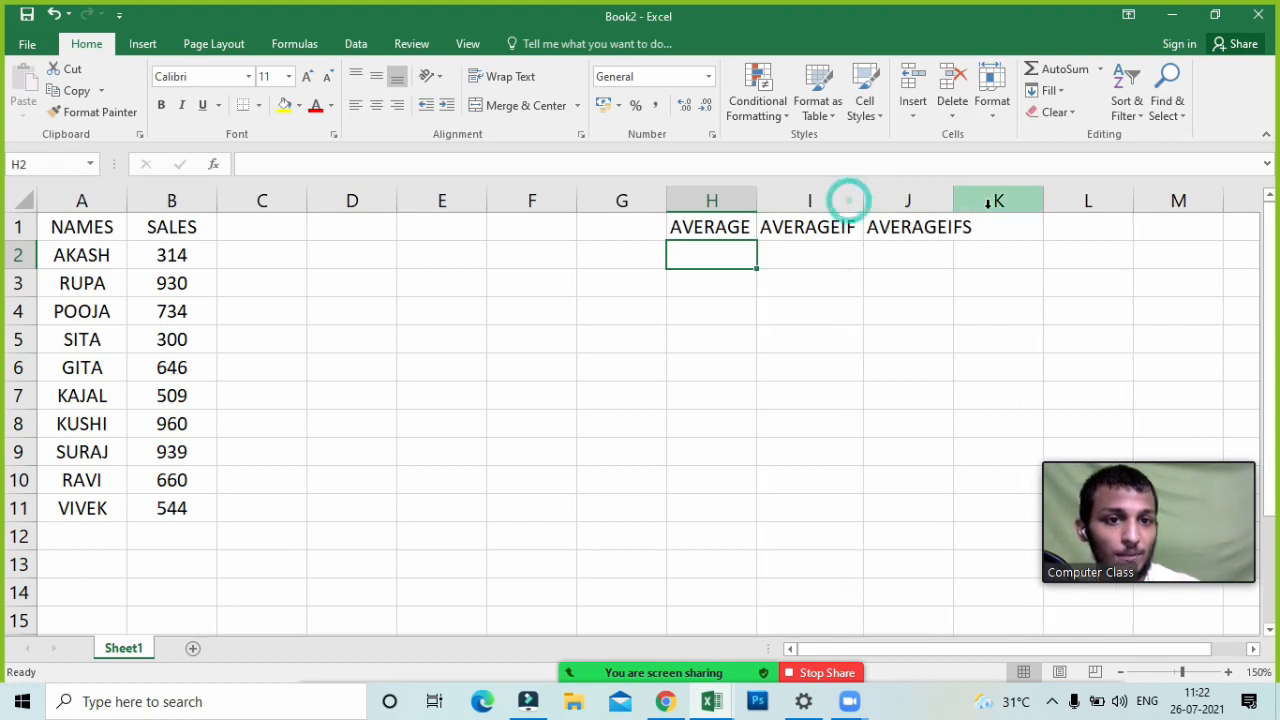
- Autofit the width of column J and enter the label AVERAGE in cell E2
{"action": "double_click", "coordinate": [955, 201]}
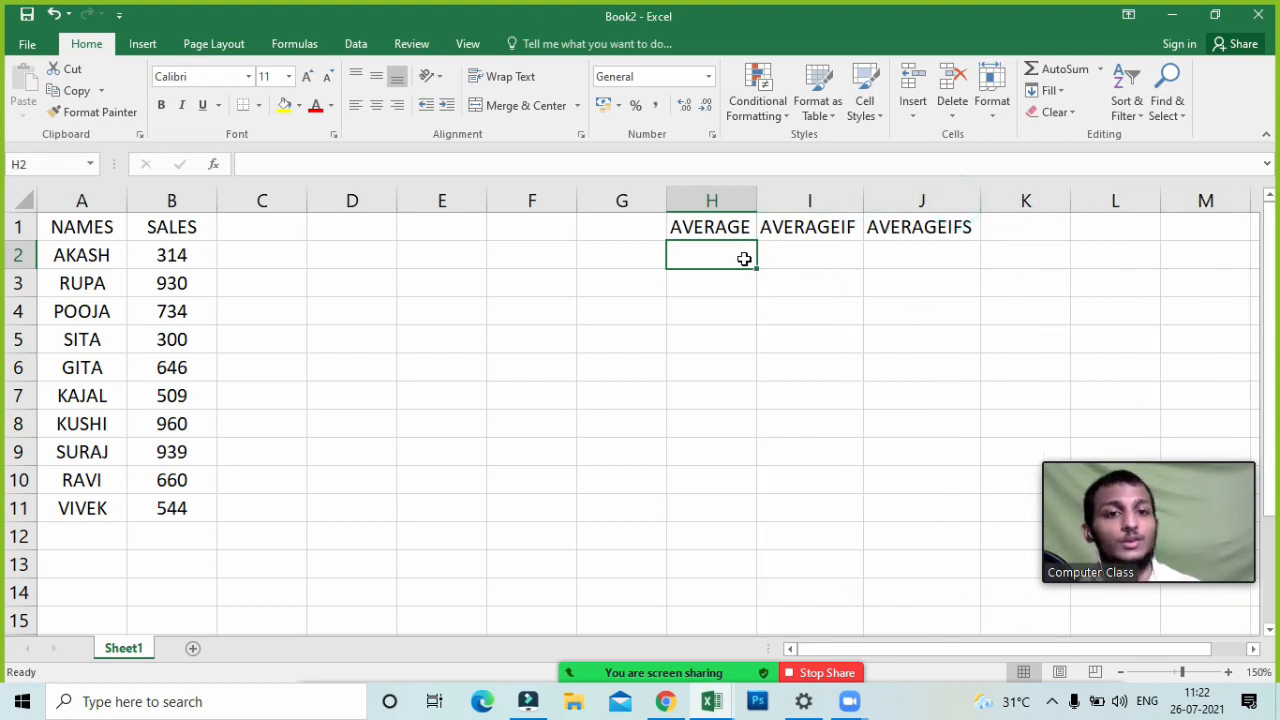
{"action": "left_click", "coordinate": [731, 229]}
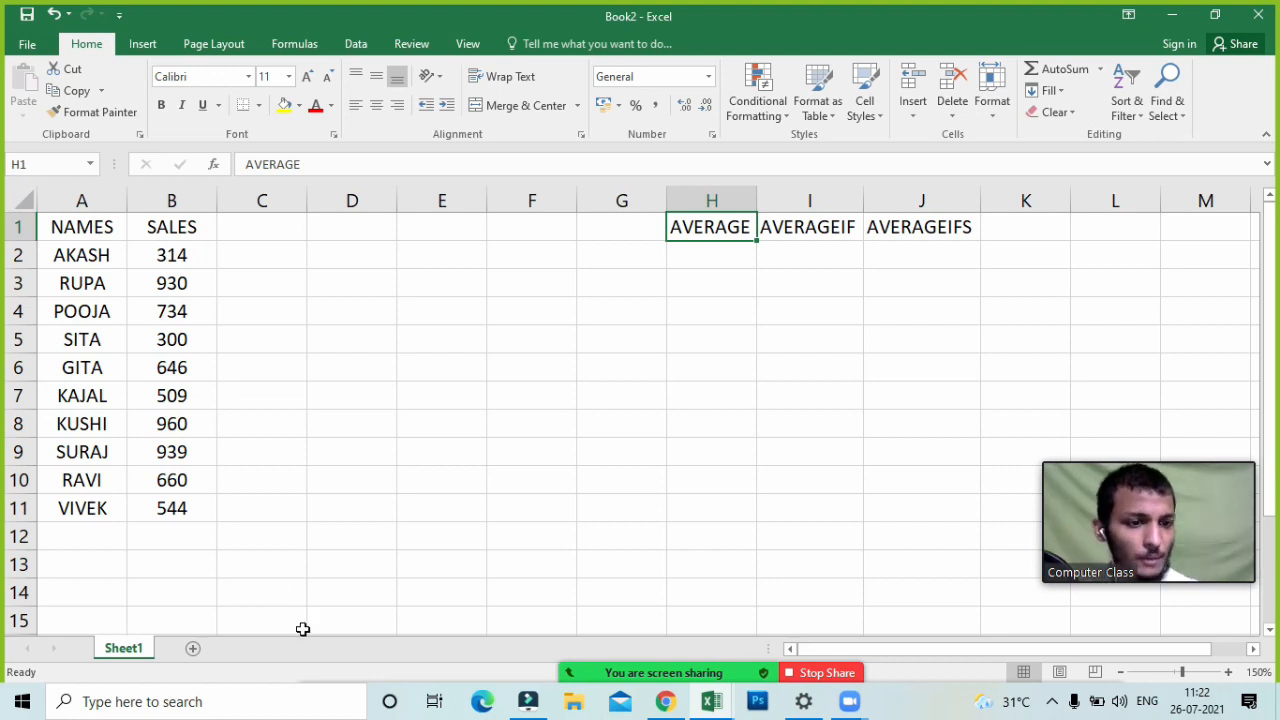
{"action": "left_click", "coordinate": [418, 221]}
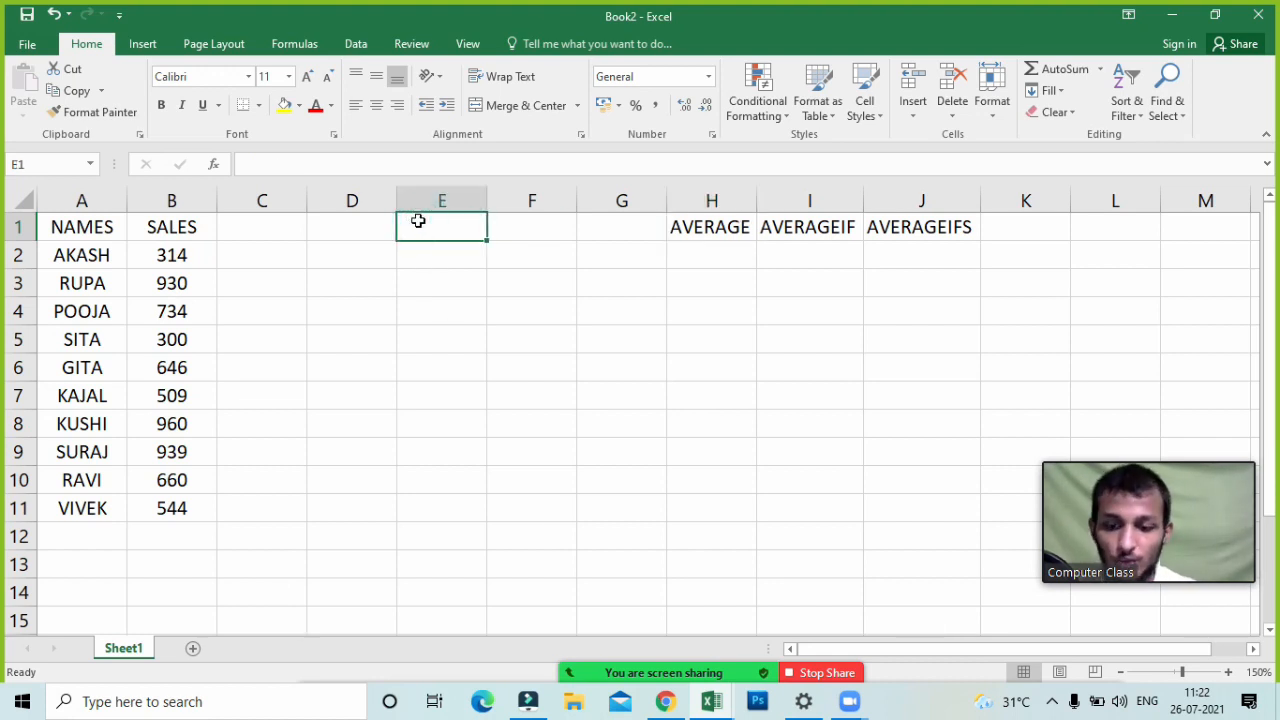
{"action": "key", "text": "Down"}
{"action": "key", "text": "Right"}
{"action": "key", "text": "Down"}
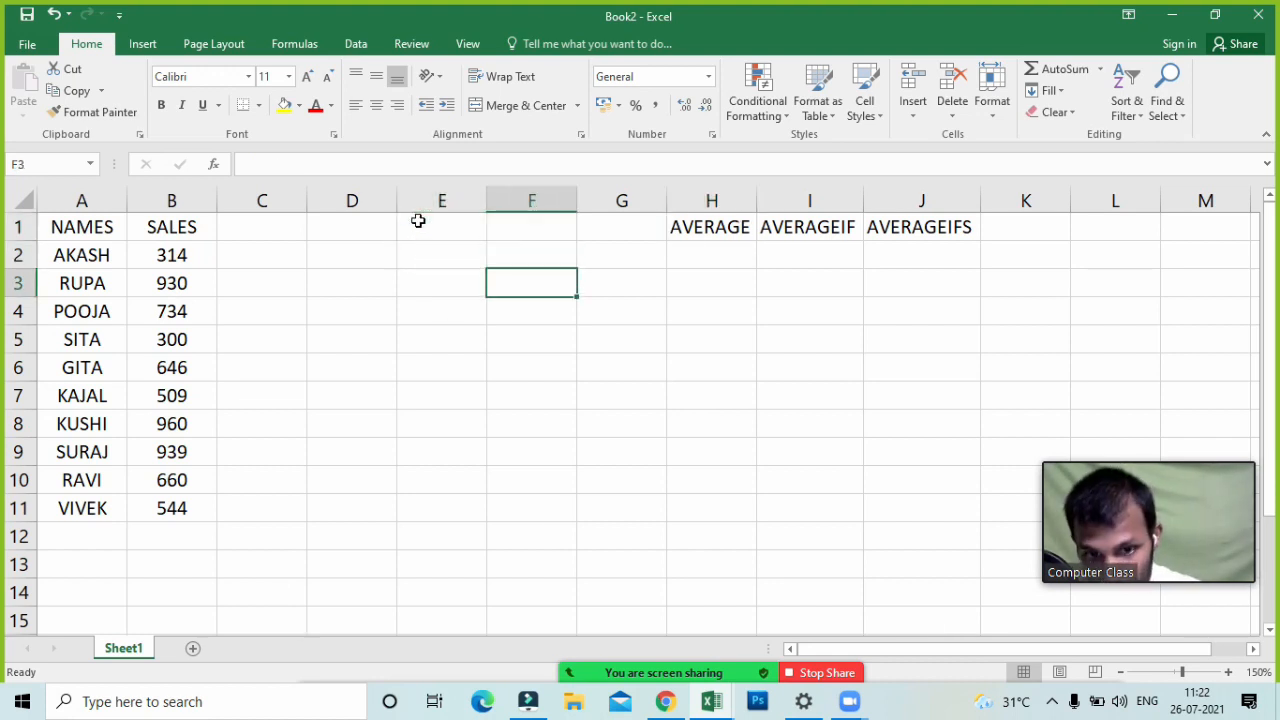
{"action": "key", "text": "Left"}
{"action": "key", "text": "Up"}
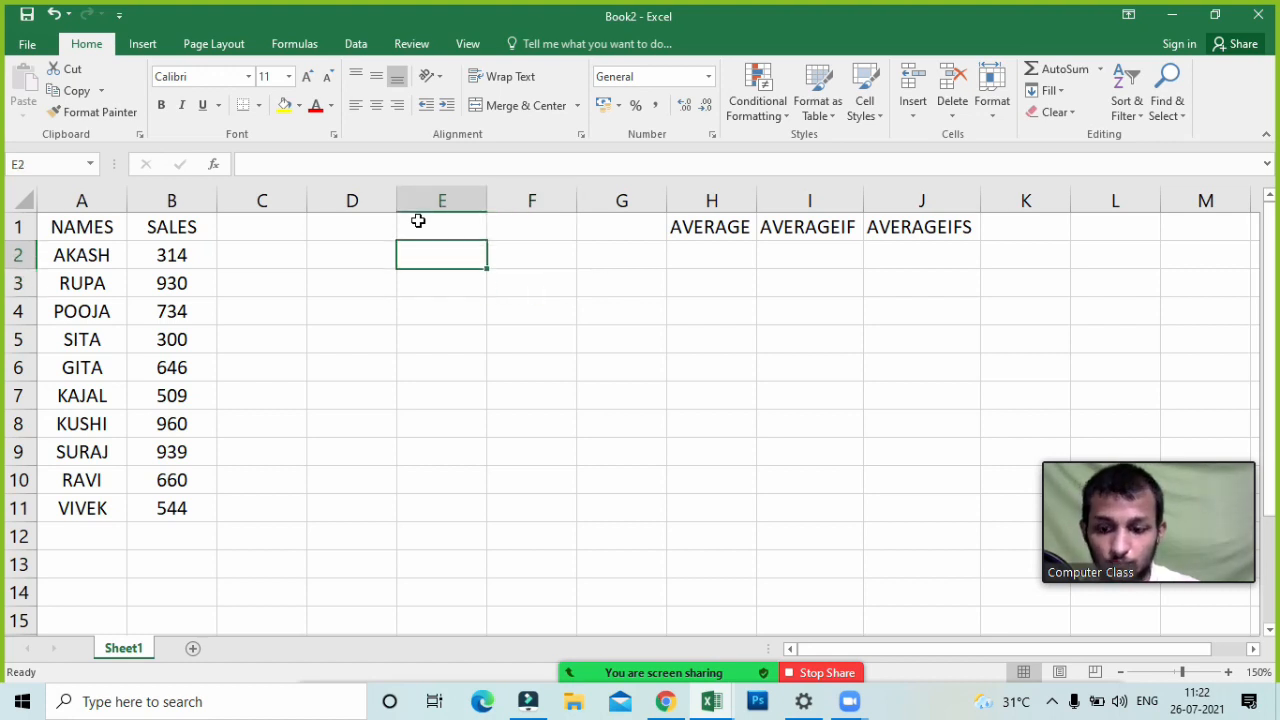
{"action": "type", "text": "AVE="}
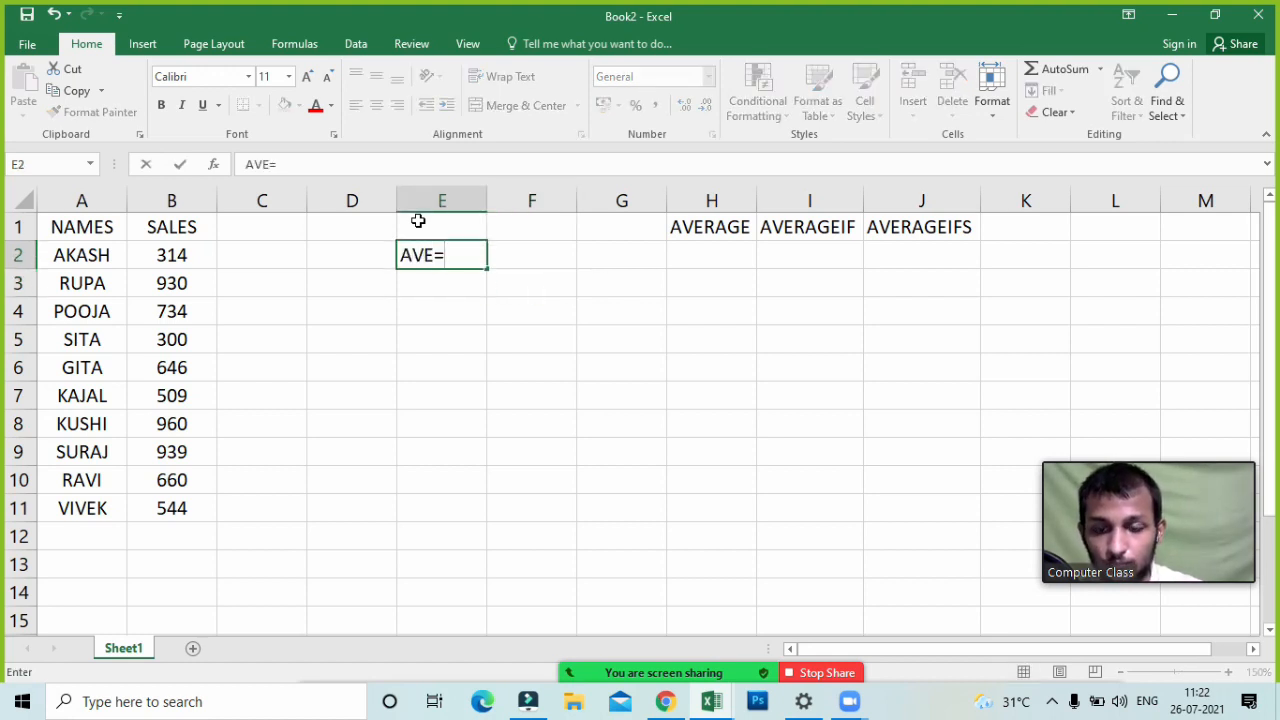
{"action": "key", "text": "BackSpace"}
{"action": "type", "text": "T"}
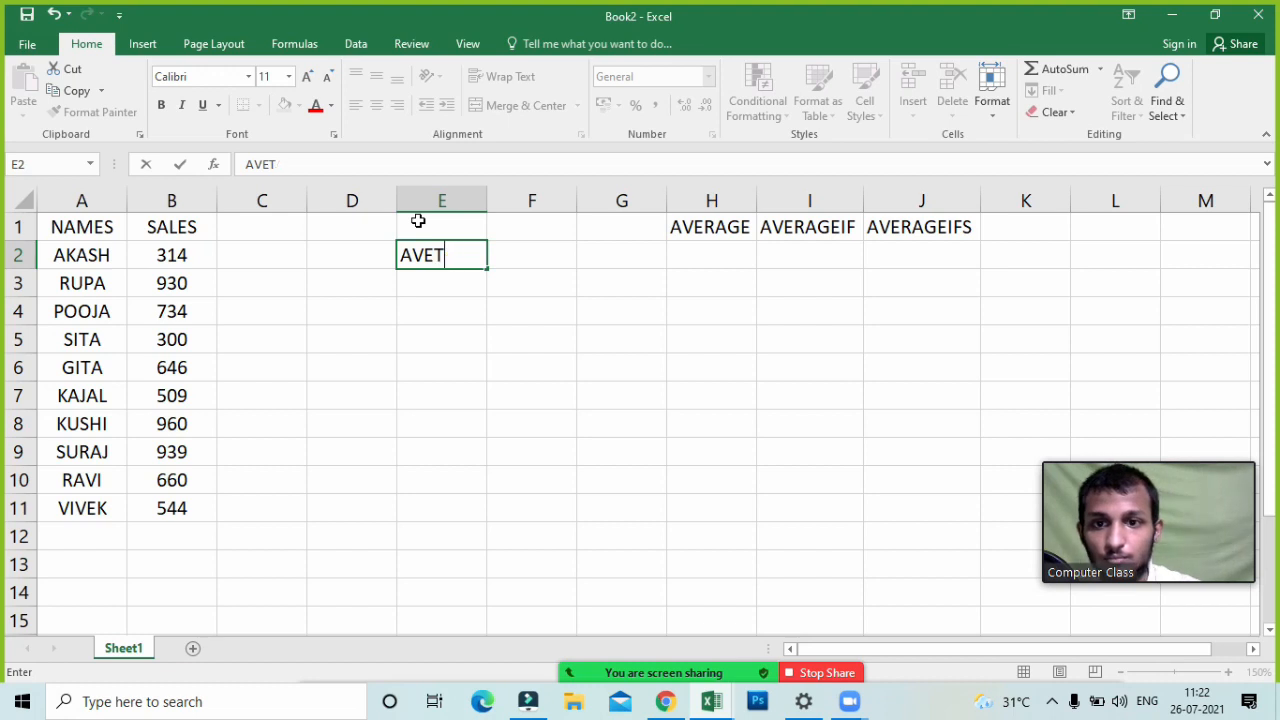
{"action": "type", "text": "AAGE"}
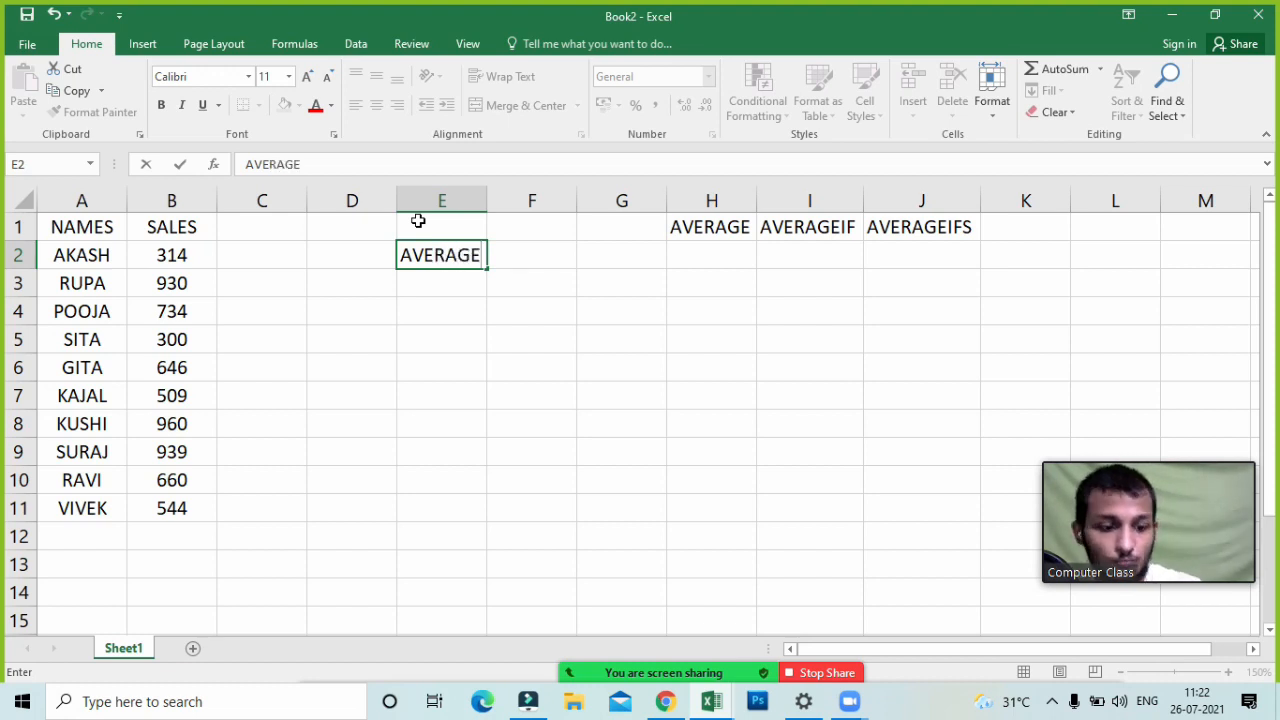
{"action": "key", "text": "Return"}
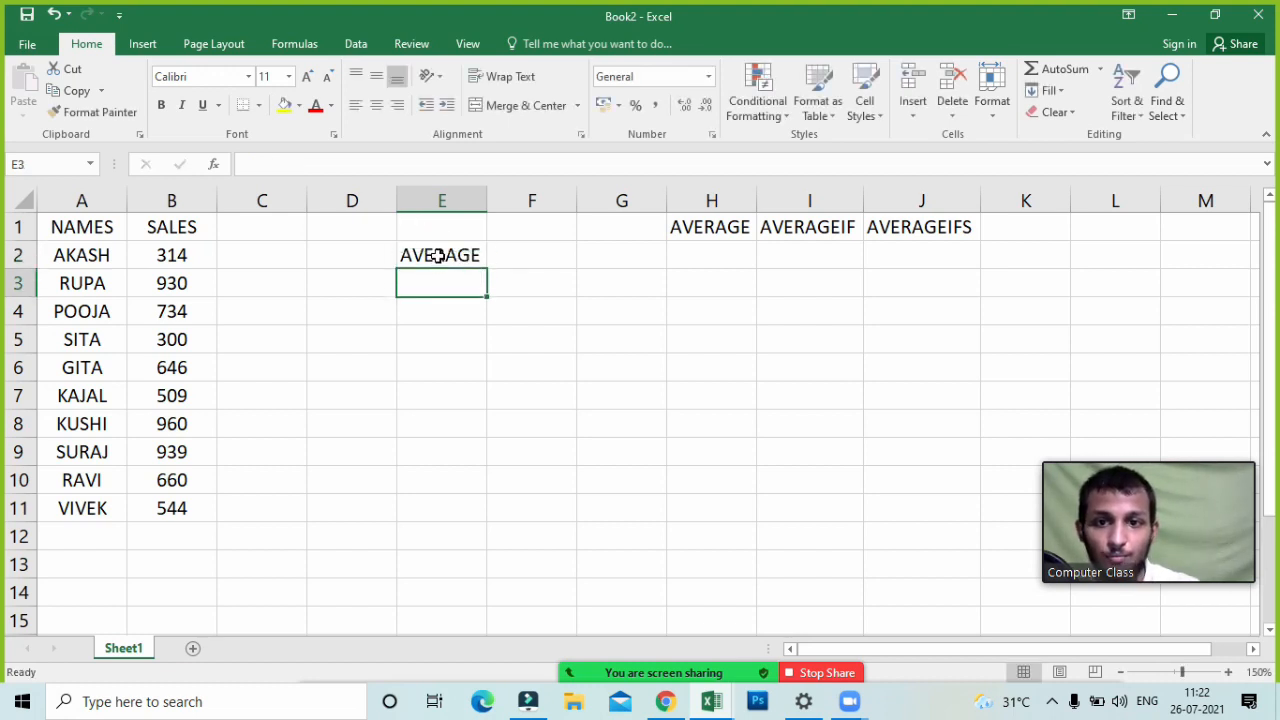
- Apply all borders to the three small result blocks E2:E3, E6:F7 and E10:F11
{"action": "left_click_drag", "start_coordinate": [438, 256], "coordinate": [437, 280]}
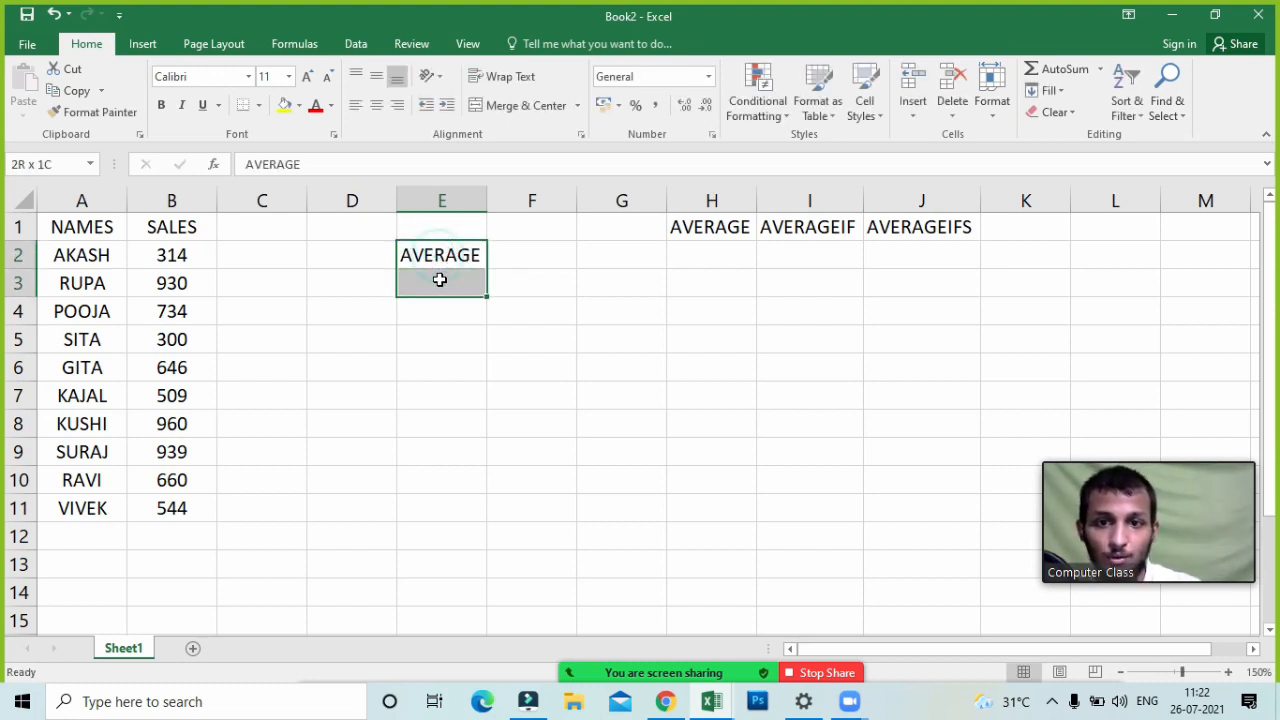
{"action": "left_click", "coordinate": [259, 108]}
{"action": "left_click", "coordinate": [306, 263]}
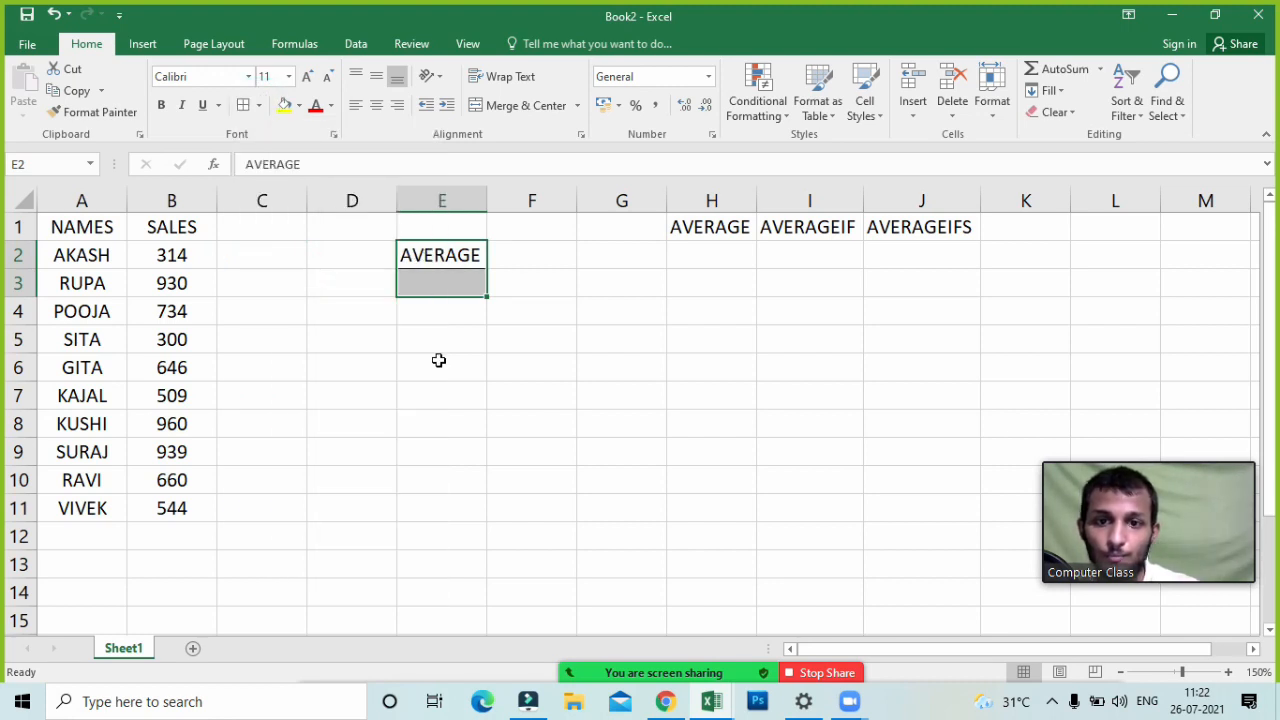
{"action": "left_click_drag", "start_coordinate": [438, 365], "coordinate": [506, 403]}
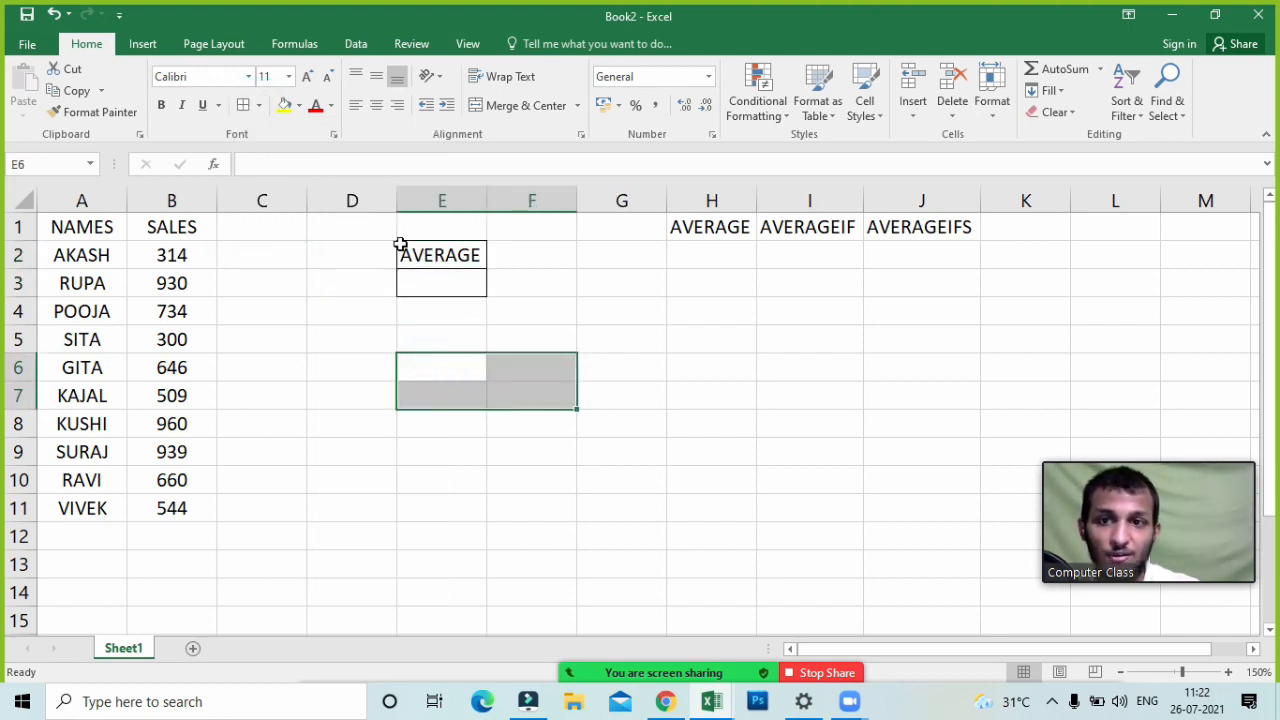
{"action": "left_click", "coordinate": [242, 108]}
{"action": "left_click_drag", "start_coordinate": [429, 478], "coordinate": [530, 510]}
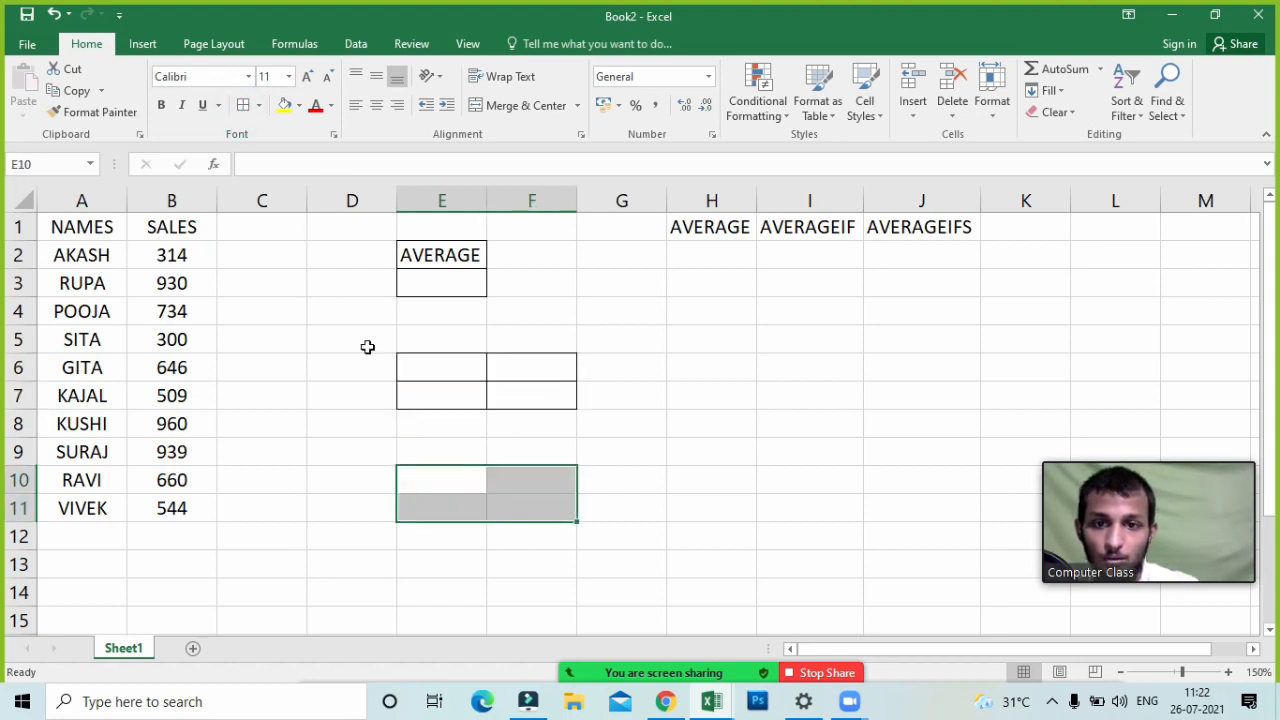
{"action": "left_click", "coordinate": [243, 104]}
{"action": "left_click", "coordinate": [452, 468]}
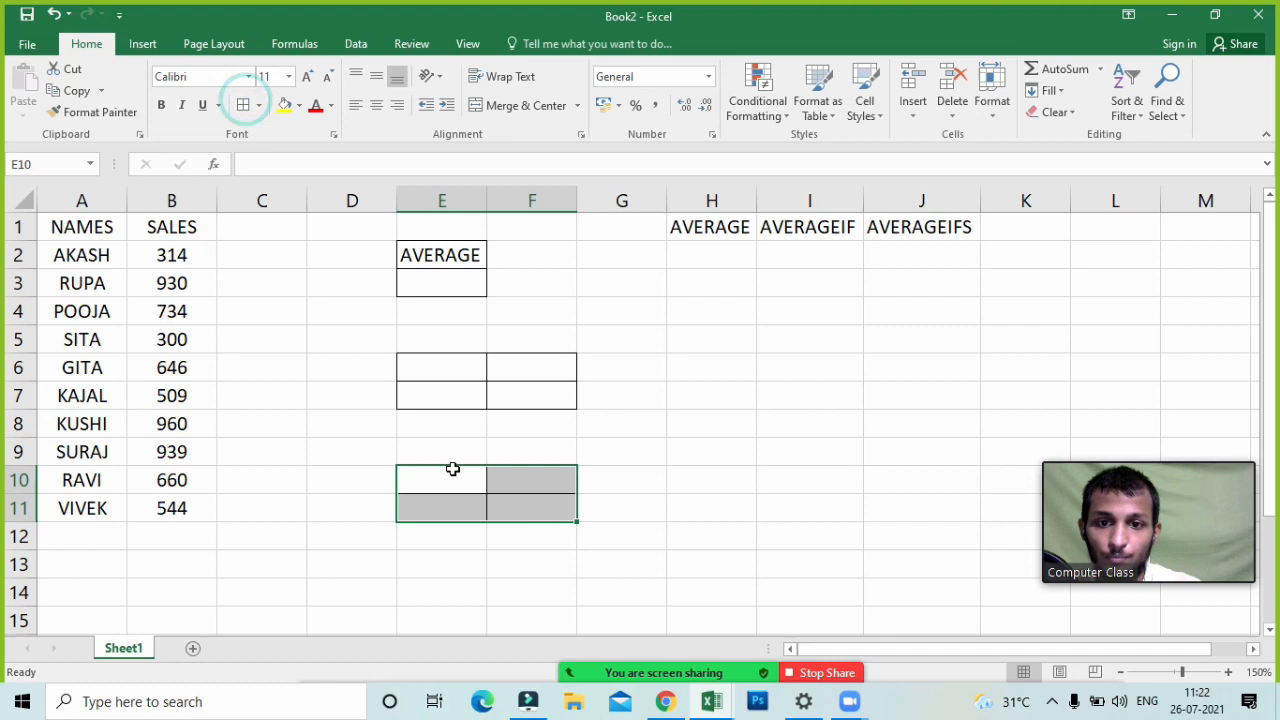
- Enter the headings NAME in E6 and AVERAGE in F6 of the middle bordered block
{"action": "left_click", "coordinate": [452, 373]}
{"action": "type", "text": "NMQ"}
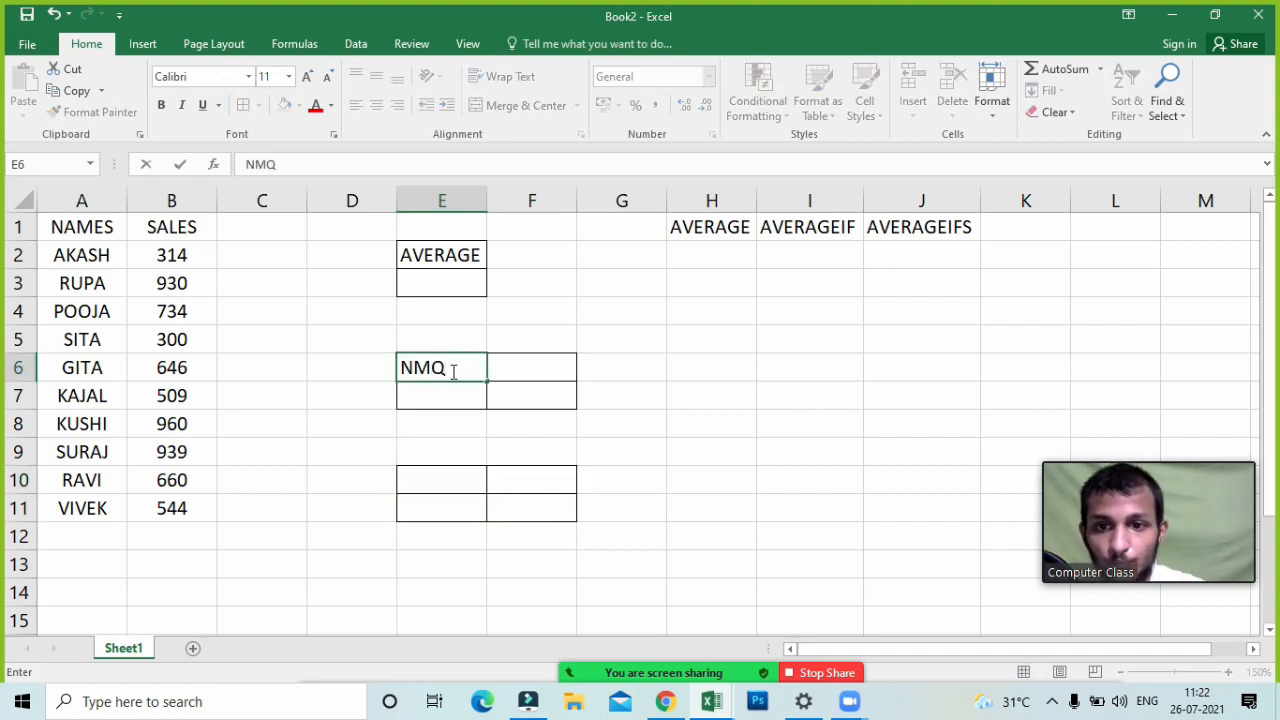
{"action": "type", "text": "=="}
{"action": "key", "text": "BackSpace"}
{"action": "key", "text": "BackSpace"}
{"action": "key", "text": "BackSpace"}
{"action": "key", "text": "BackSpace"}
{"action": "type", "text": "A"}
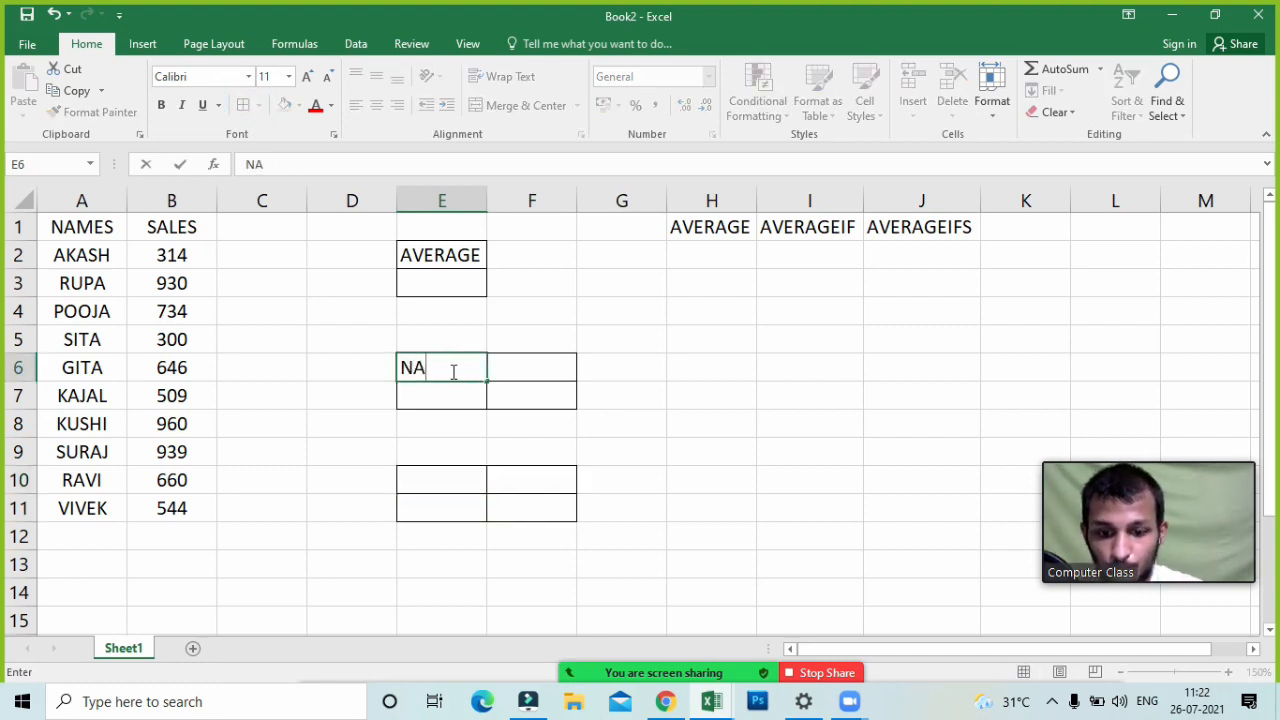
{"action": "type", "text": "ME"}
{"action": "key", "text": "Tab"}
{"action": "type", "text": "SAK"}
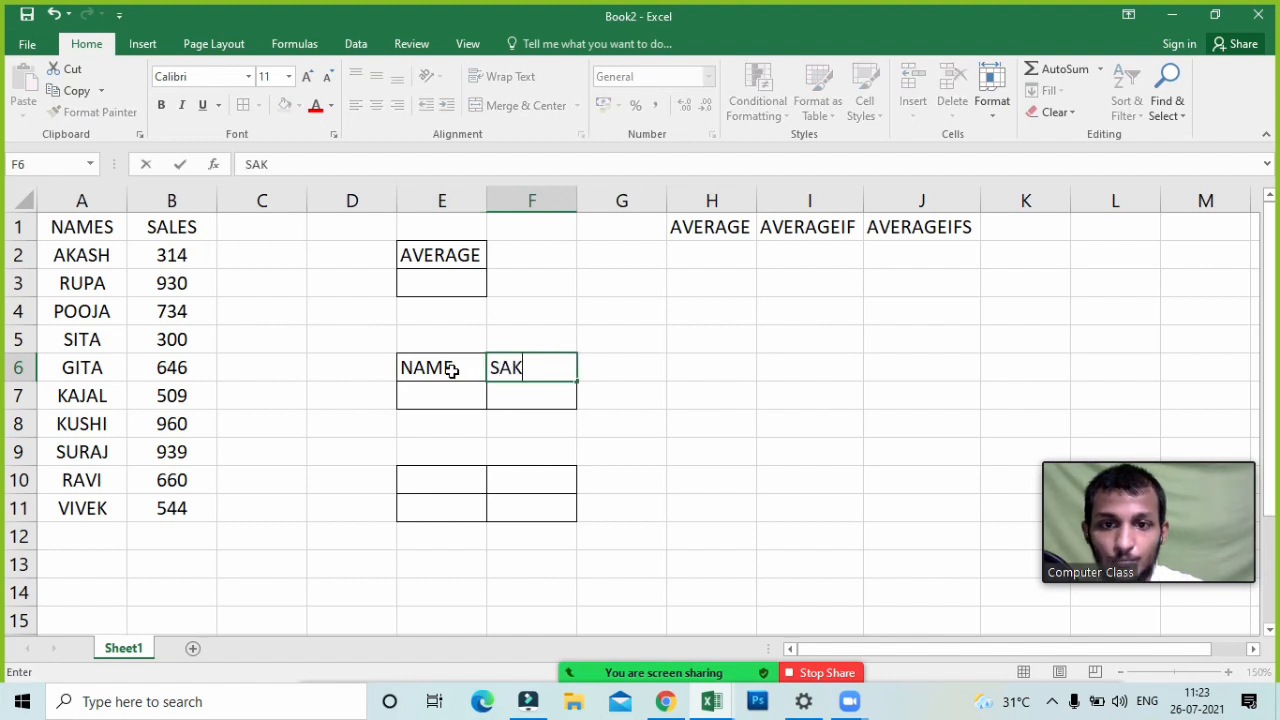
{"action": "key", "text": "BackSpace"}
{"action": "key", "text": "BackSpace"}
{"action": "key", "text": "BackSpace"}
{"action": "type", "text": "AVERAGE"}
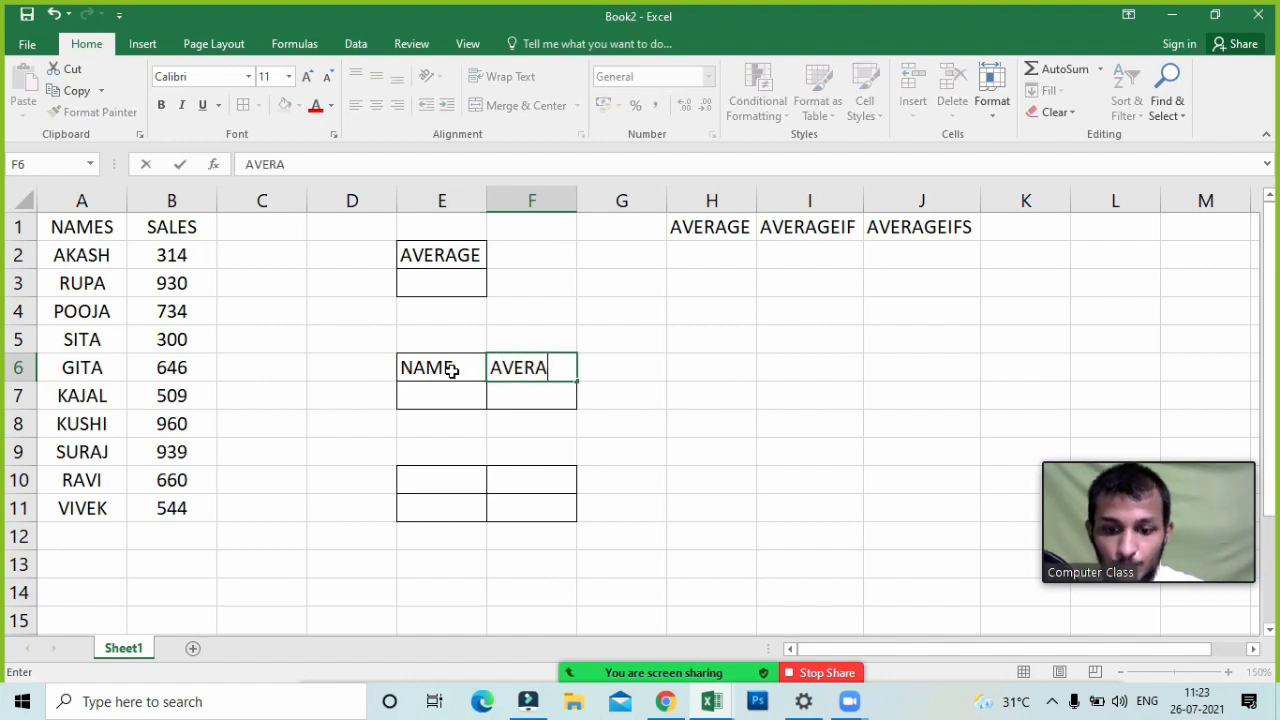
{"action": "key", "text": "Return"}
- Enter the heading NAME in cell E10 of the lowest bordered block
{"action": "key", "text": "Down"}
{"action": "key", "text": "Down"}
{"action": "key", "text": "Down"}
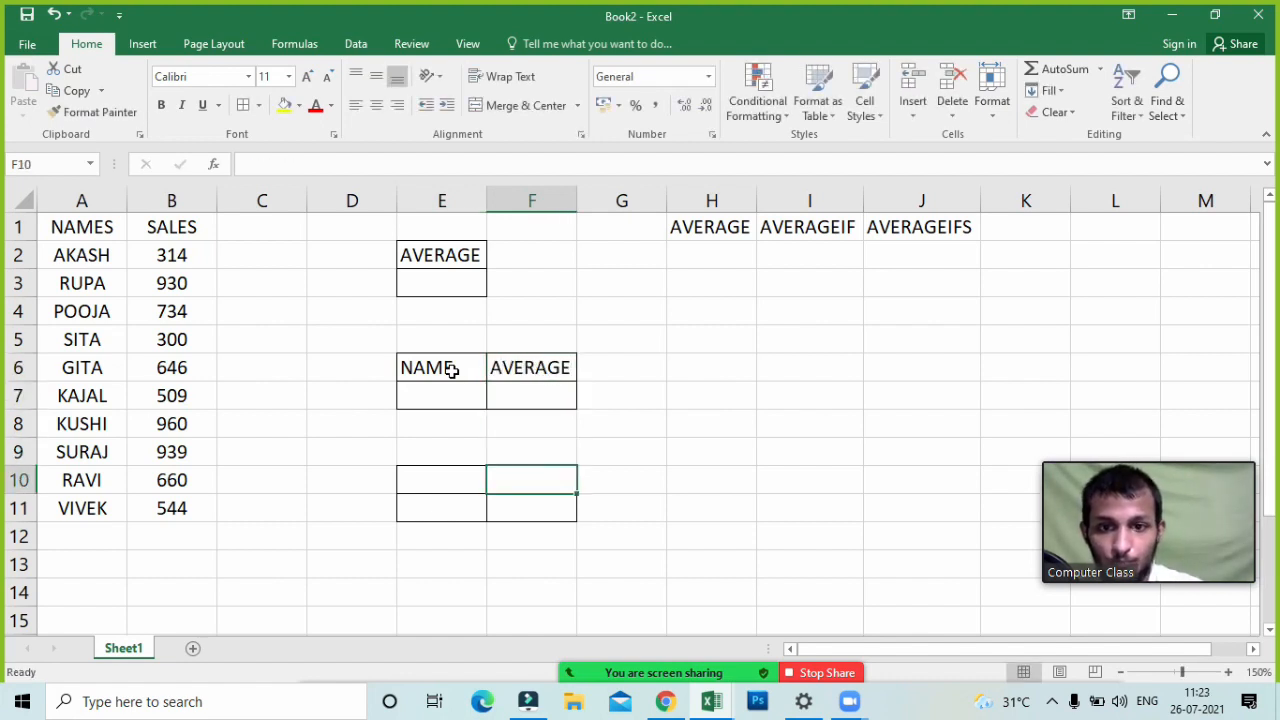
{"action": "key", "text": "Left"}
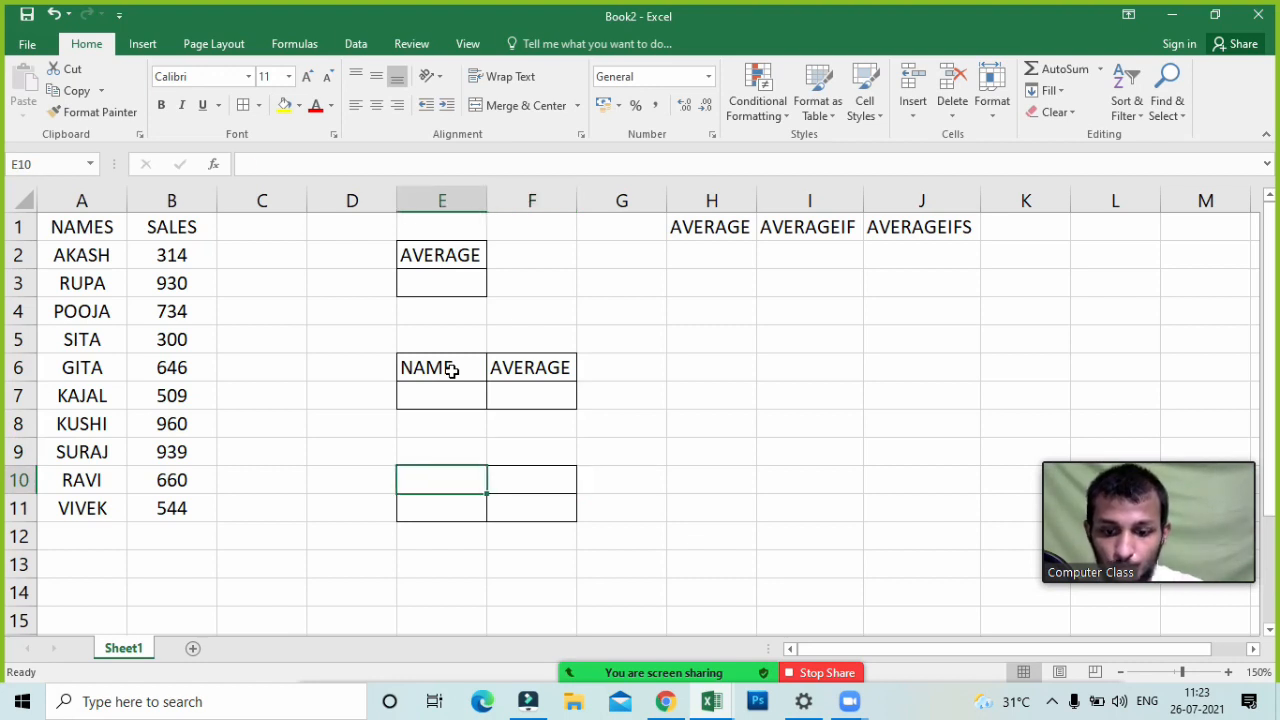
{"action": "type", "text": "NAME"}
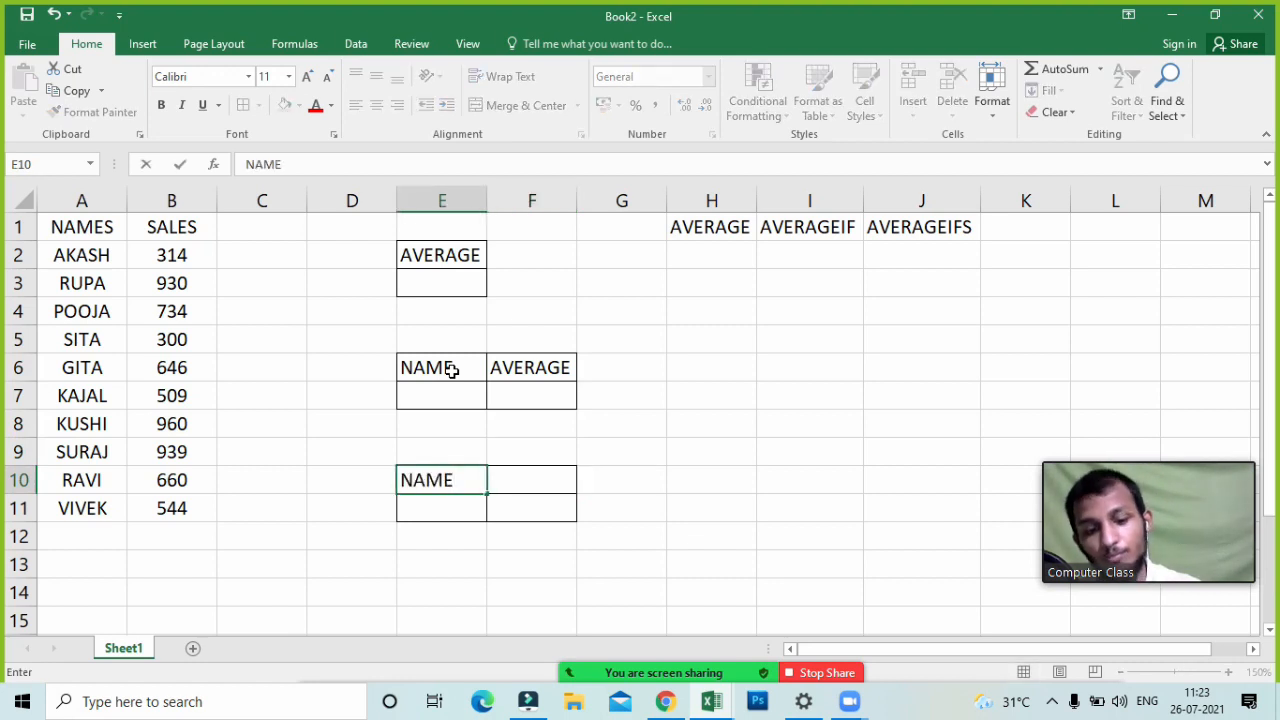
{"action": "key", "text": "Up"}
{"action": "key", "text": "Right"}
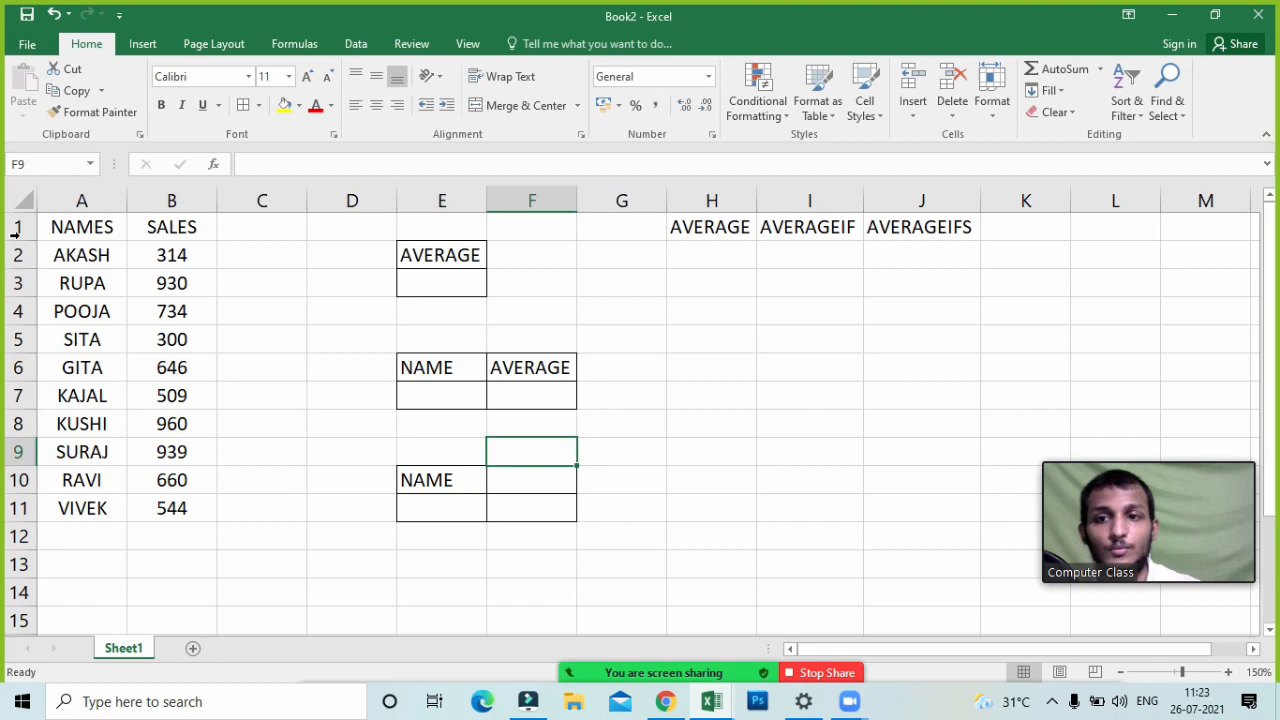
- Calculate the average of all sales in cell E3 with the formula =AVERAGE(B2:B11)
{"action": "left_click", "coordinate": [179, 248]}
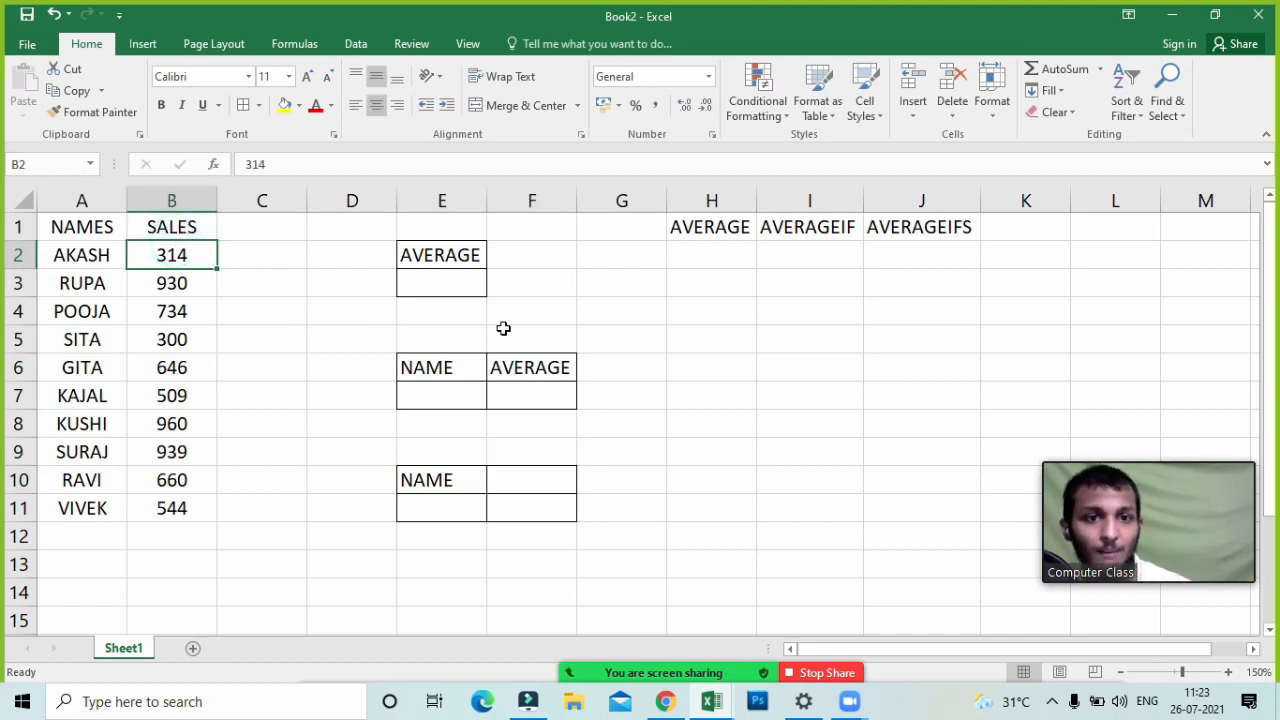
{"action": "left_click", "coordinate": [443, 285]}
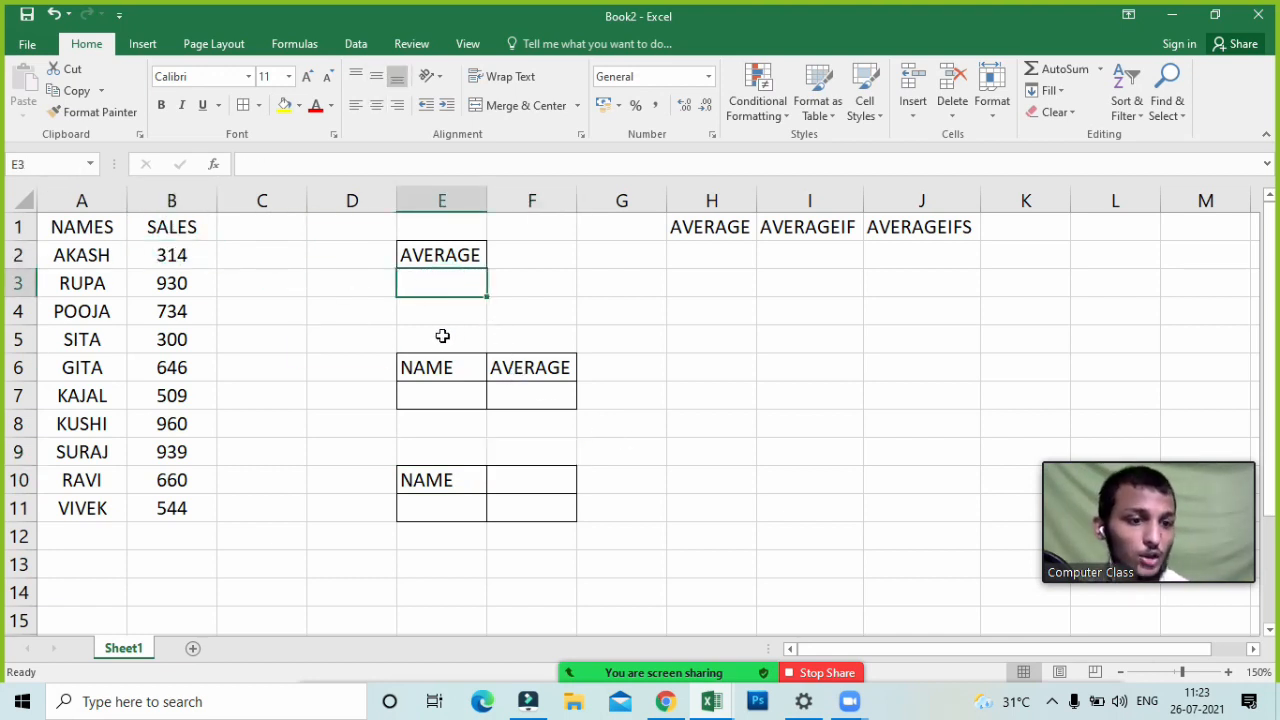
{"action": "left_click_drag", "start_coordinate": [176, 260], "coordinate": [192, 494]}
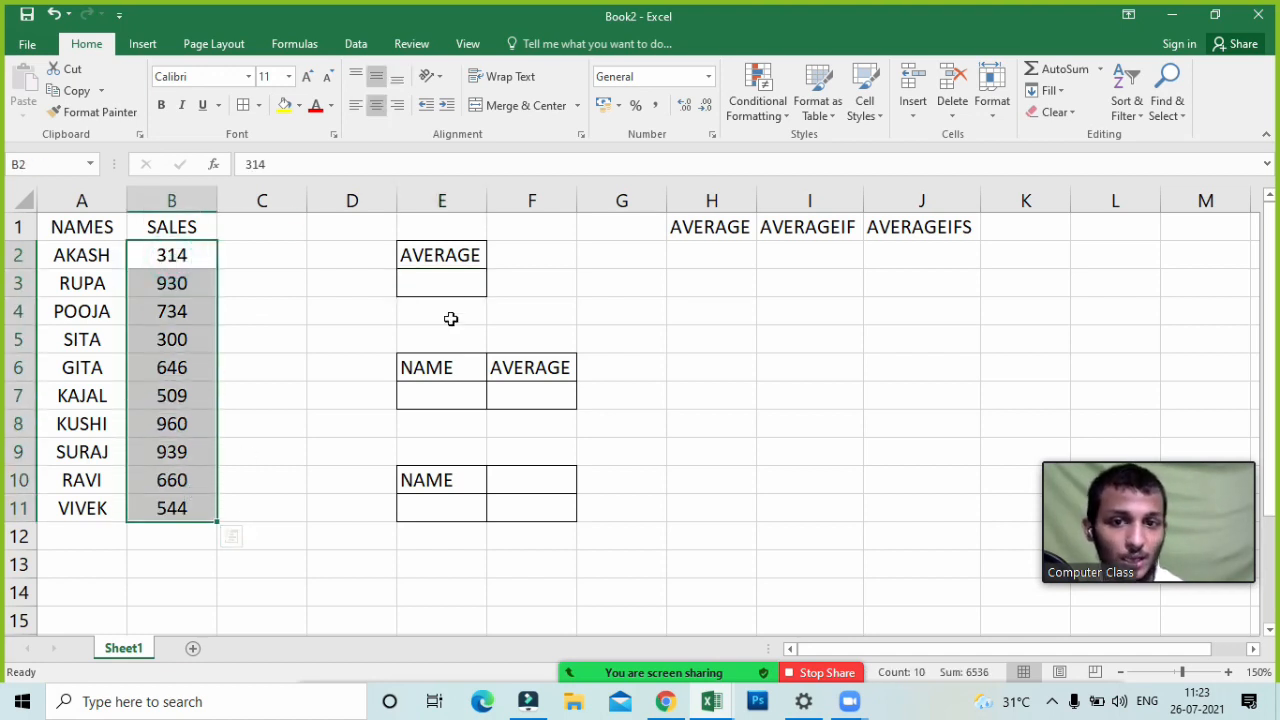
{"action": "left_click", "coordinate": [446, 277]}
{"action": "type", "text": "=v"}
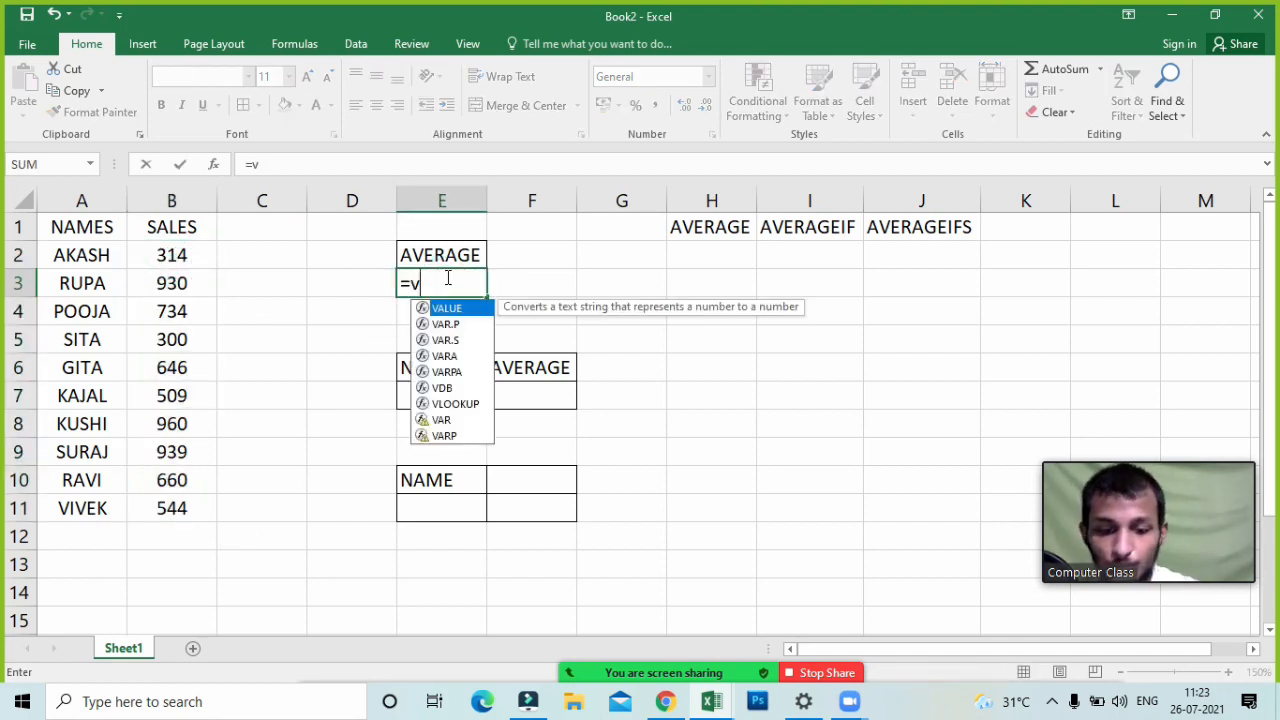
{"action": "key", "text": "BackSpace"}
{"action": "type", "text": "average"}
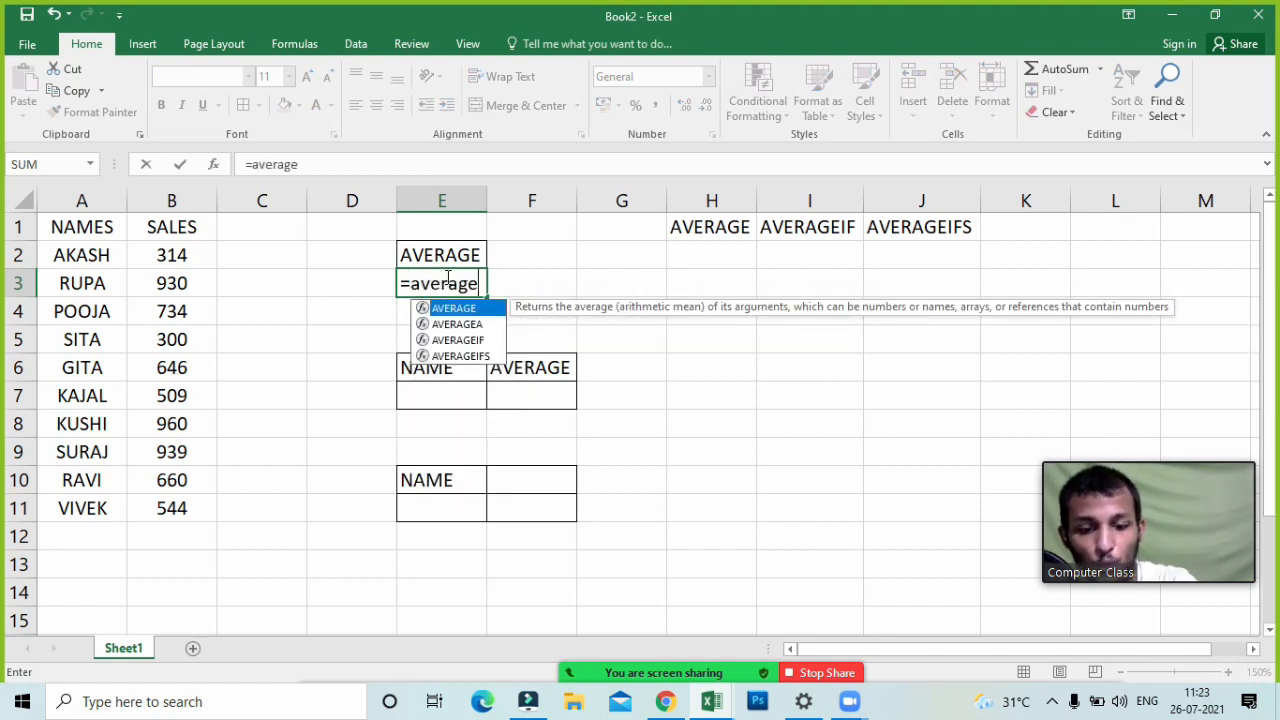
{"action": "type", "text": "("}
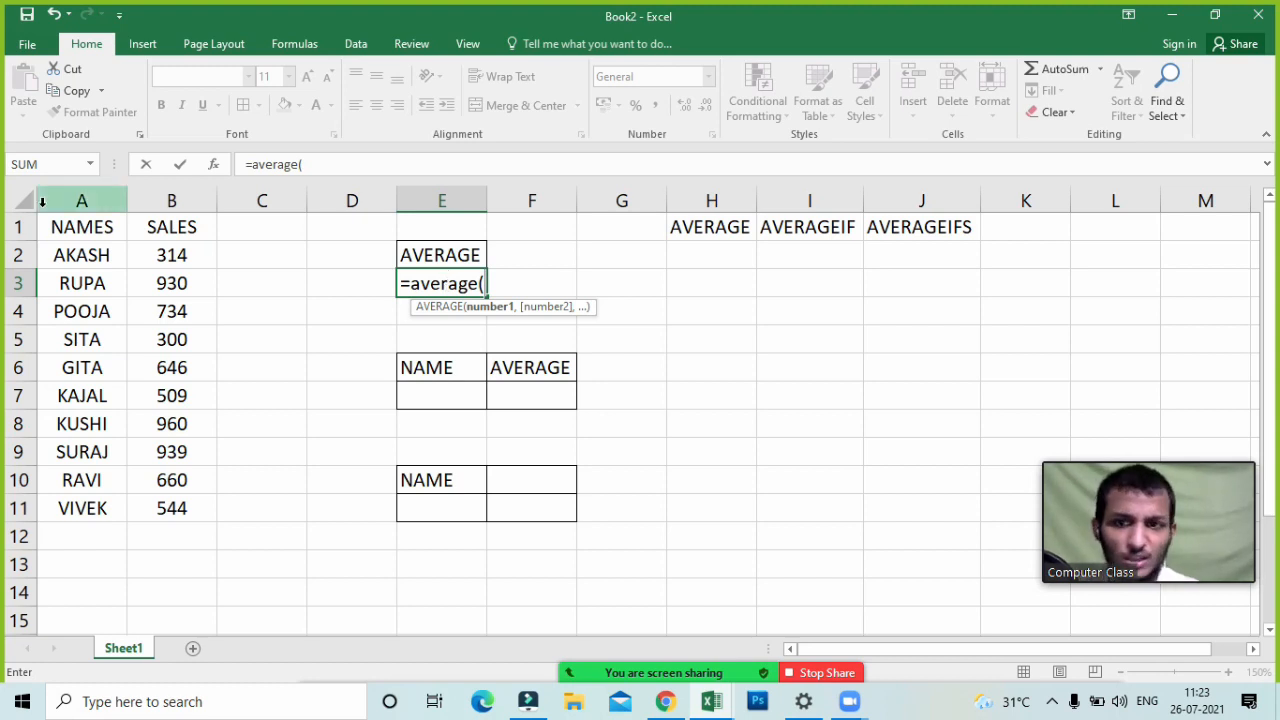
{"action": "left_click", "coordinate": [140, 259]}
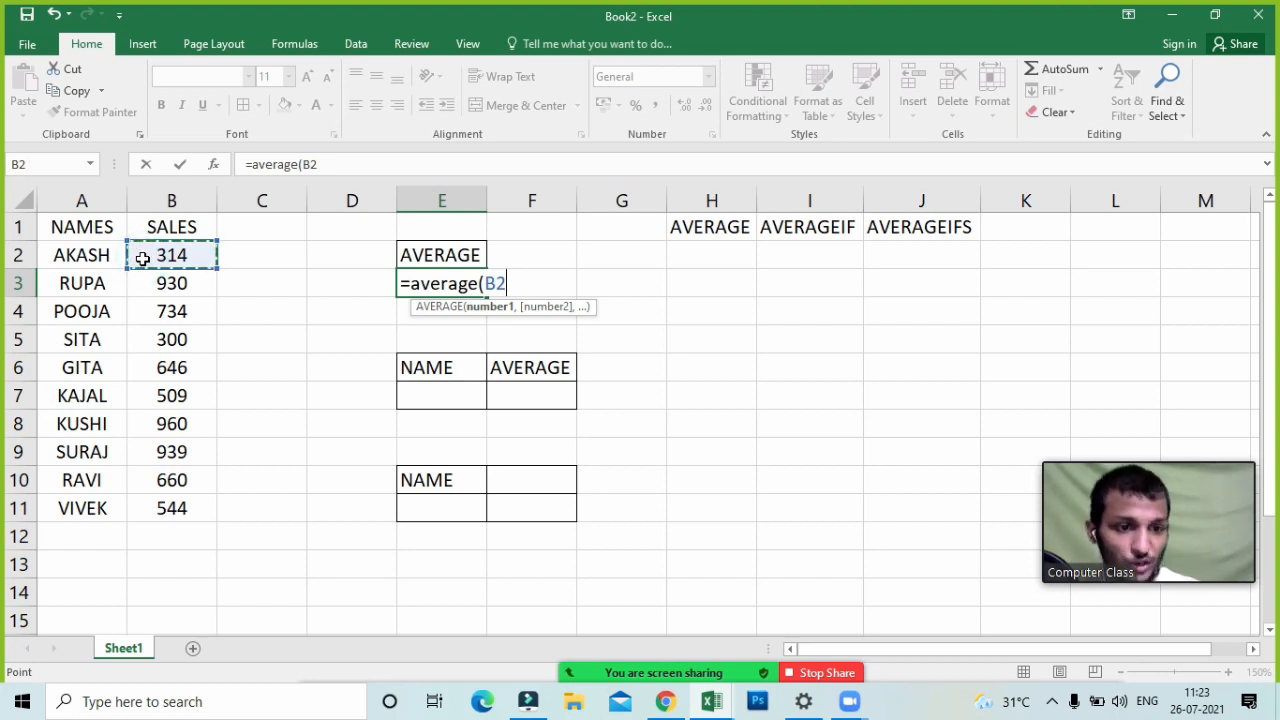
{"action": "left_click_drag", "start_coordinate": [143, 259], "coordinate": [171, 511]}
{"action": "type", "text": ")"}
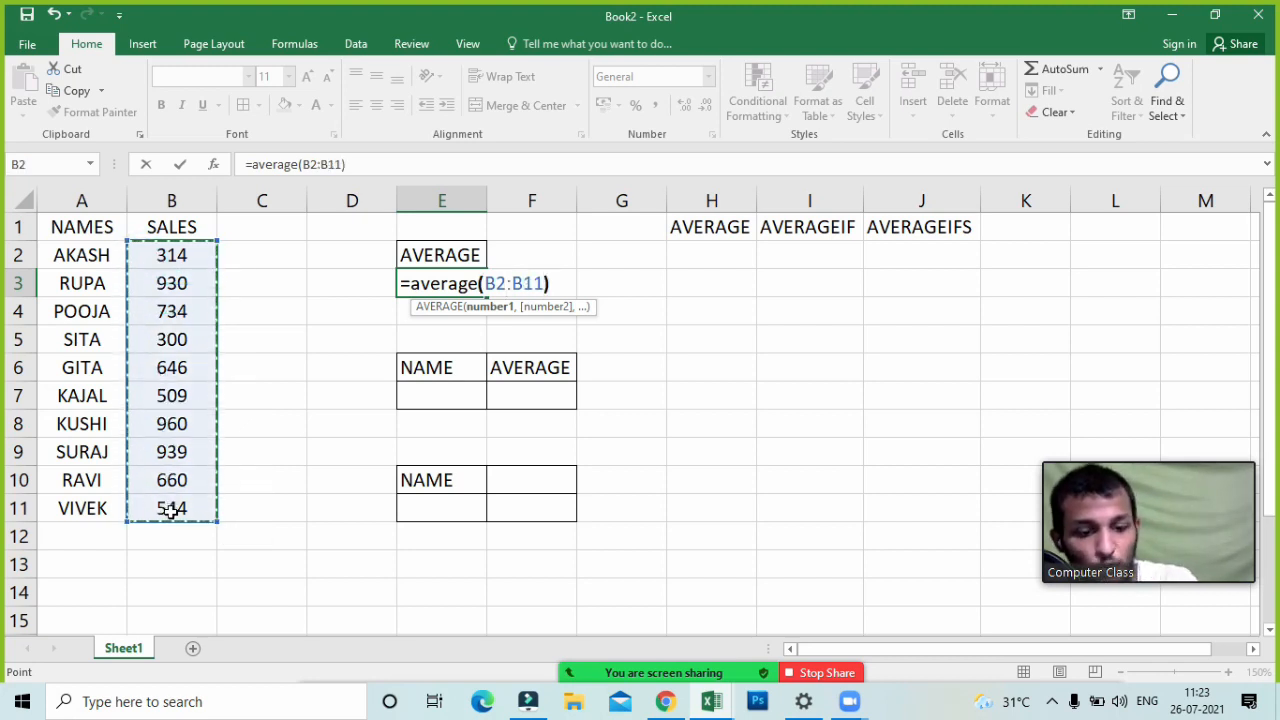
{"action": "key", "text": "Return"}
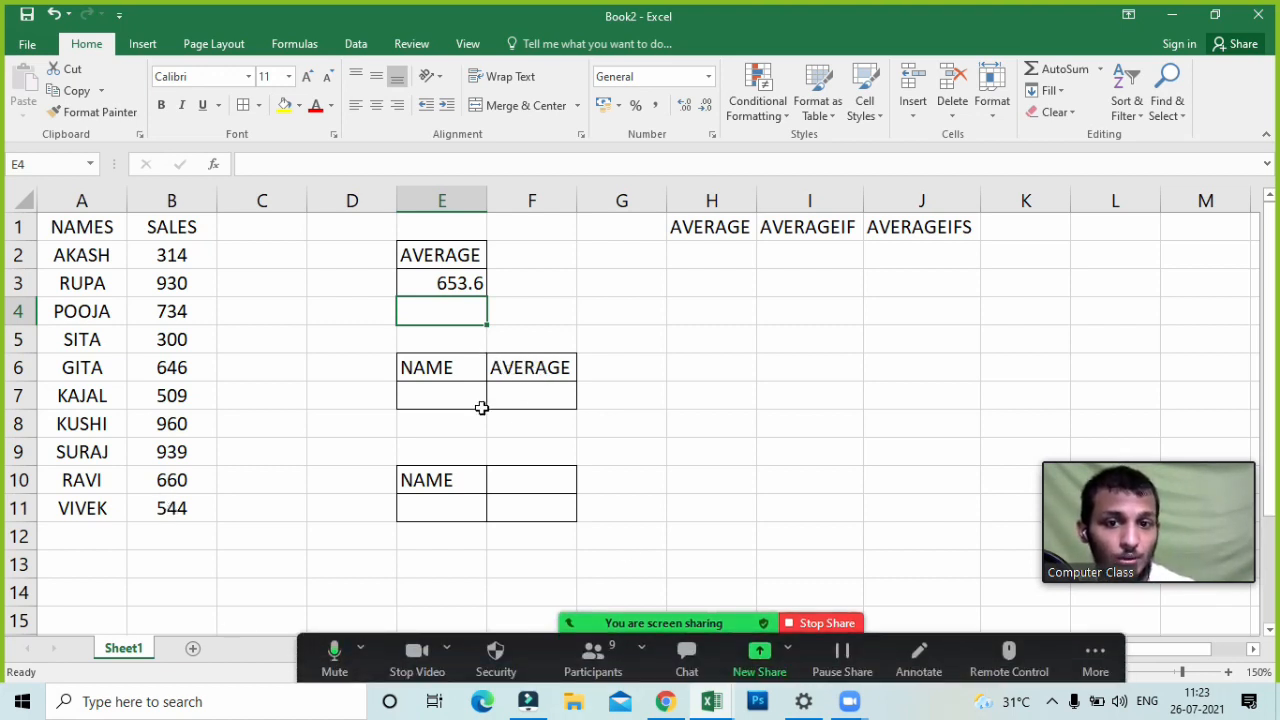
{"action": "left_click", "coordinate": [704, 232]}
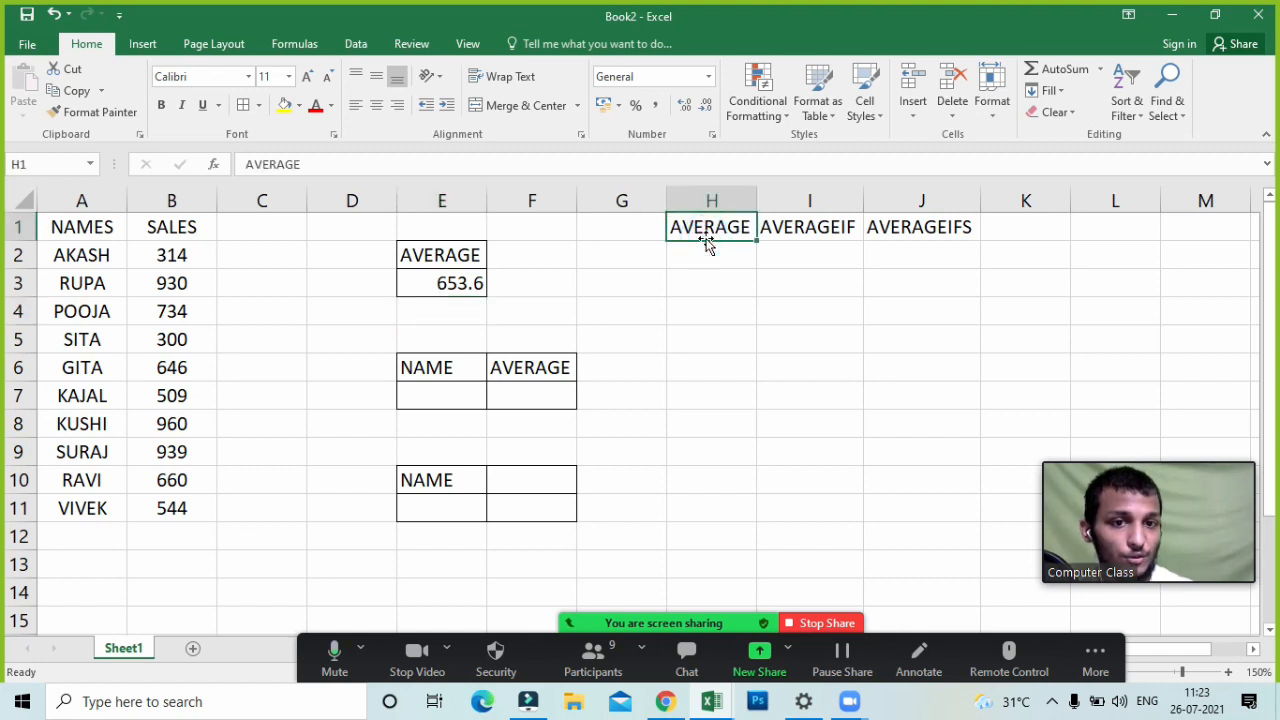
{"action": "left_click", "coordinate": [457, 283]}
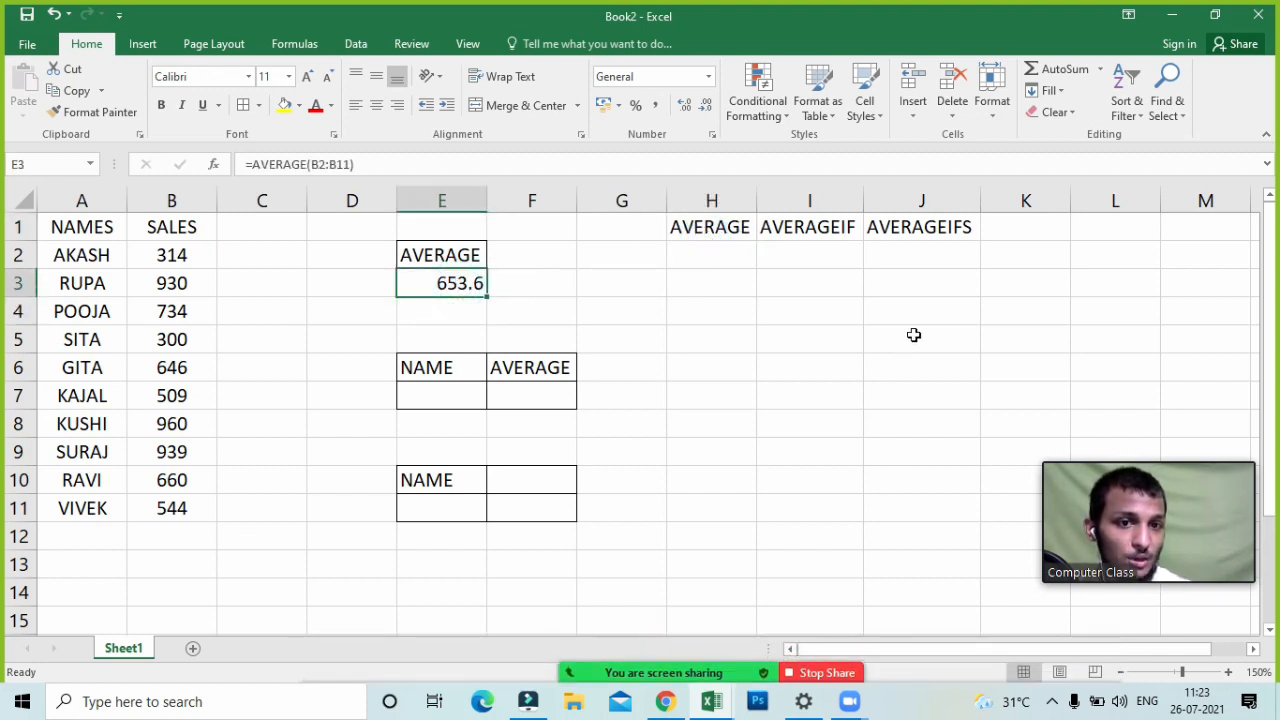
{"action": "left_click", "coordinate": [814, 245]}
{"action": "left_click", "coordinate": [813, 229]}
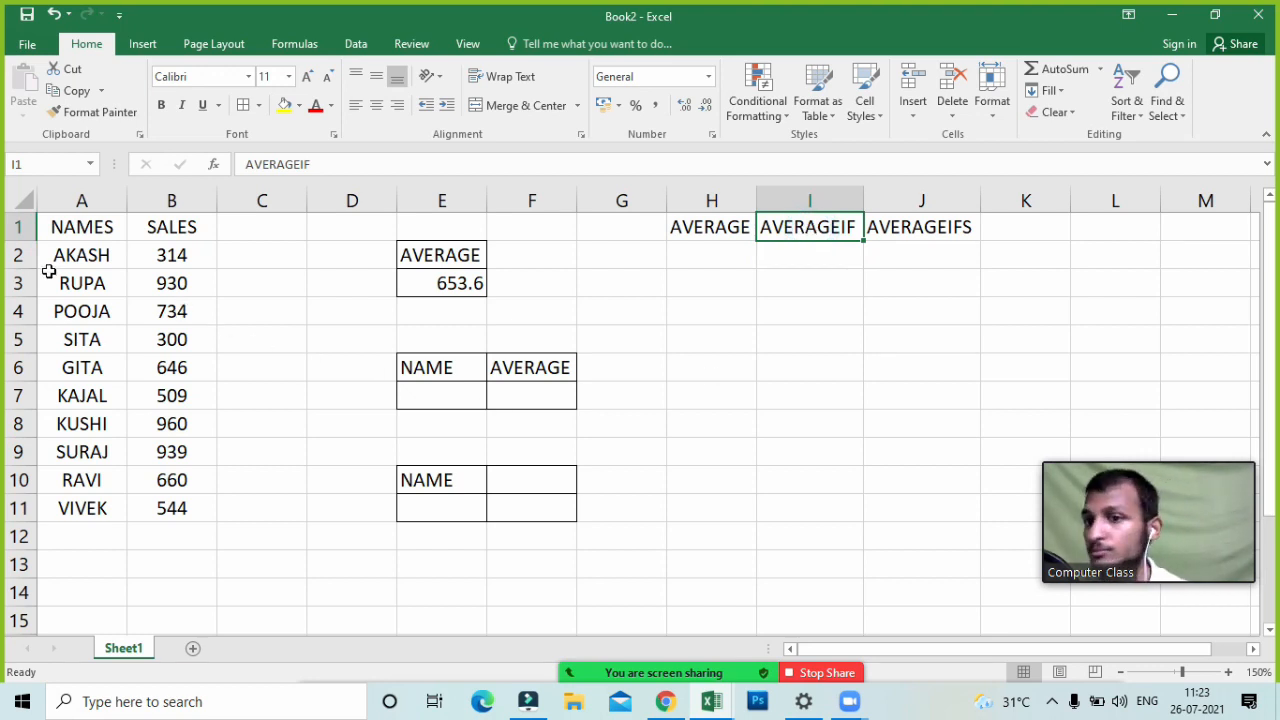
{"action": "left_click_drag", "start_coordinate": [63, 252], "coordinate": [84, 366]}
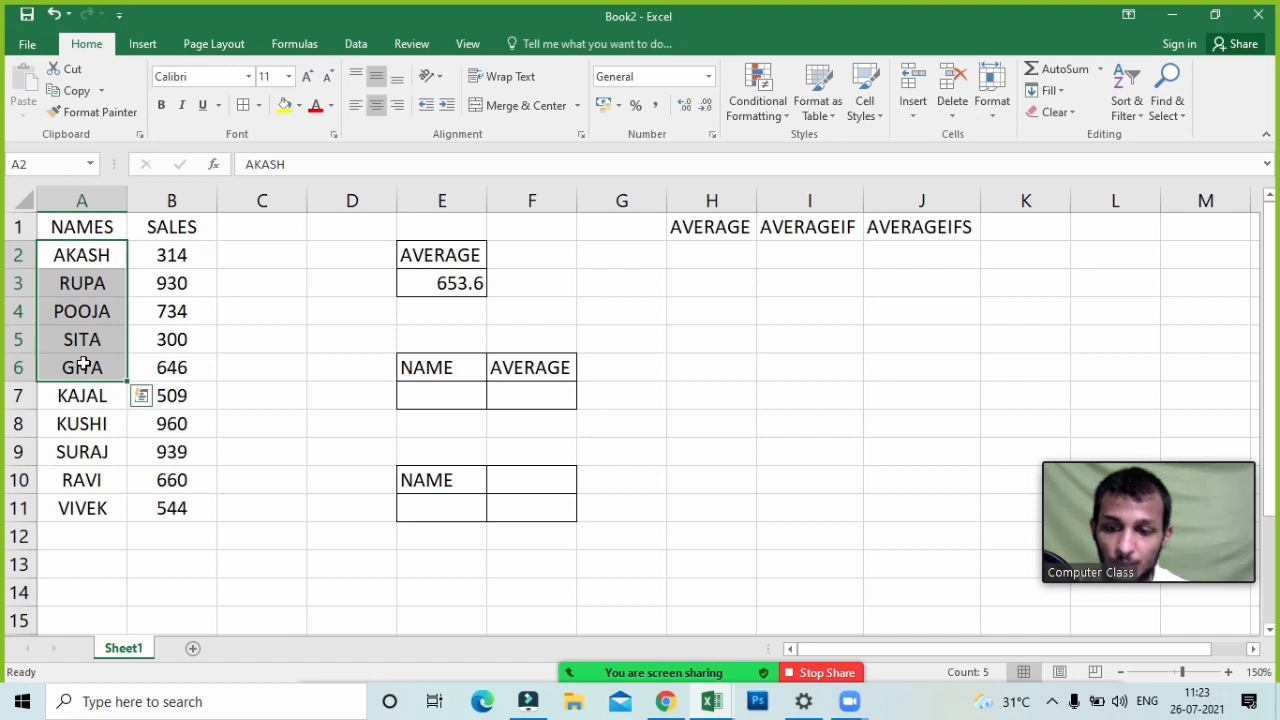
- Copy the names in A2:A6 over A7:A11 so each name occurs twice in the list
{"action": "key", "text": "ctrl+c"}
{"action": "left_click", "coordinate": [87, 395]}
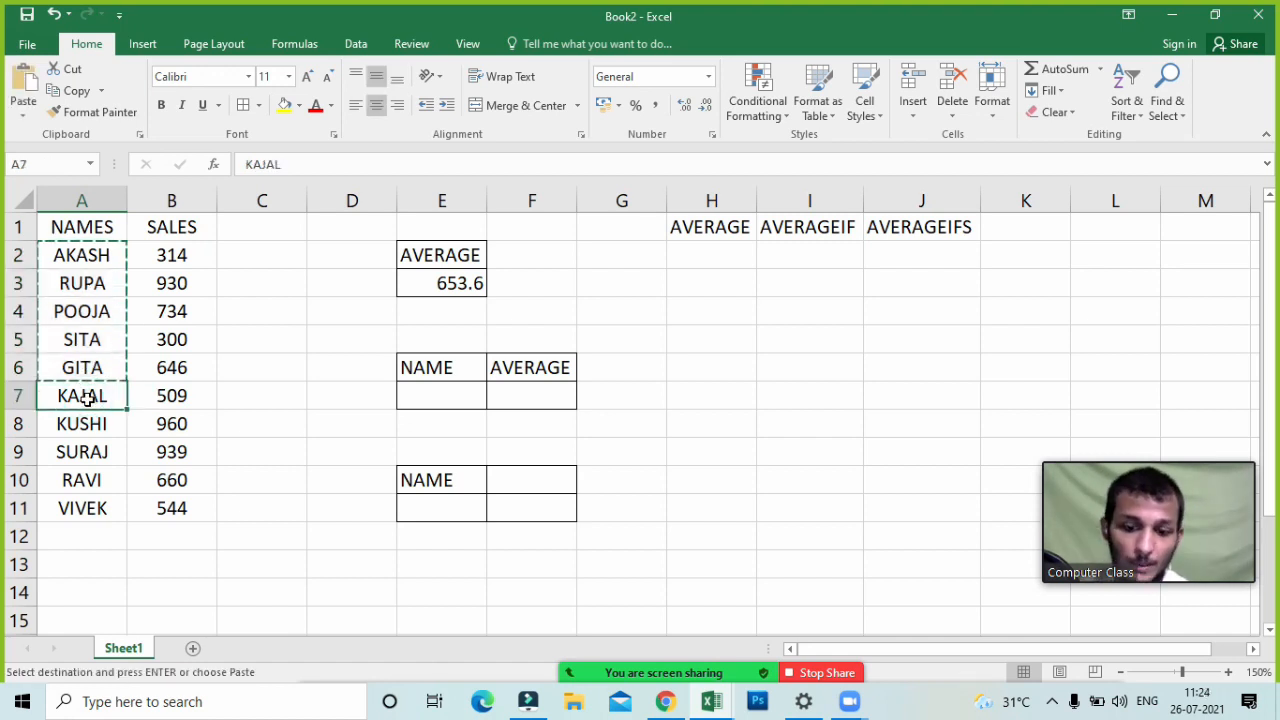
{"action": "key", "text": "ctrl+v"}
{"action": "key", "text": "Escape"}
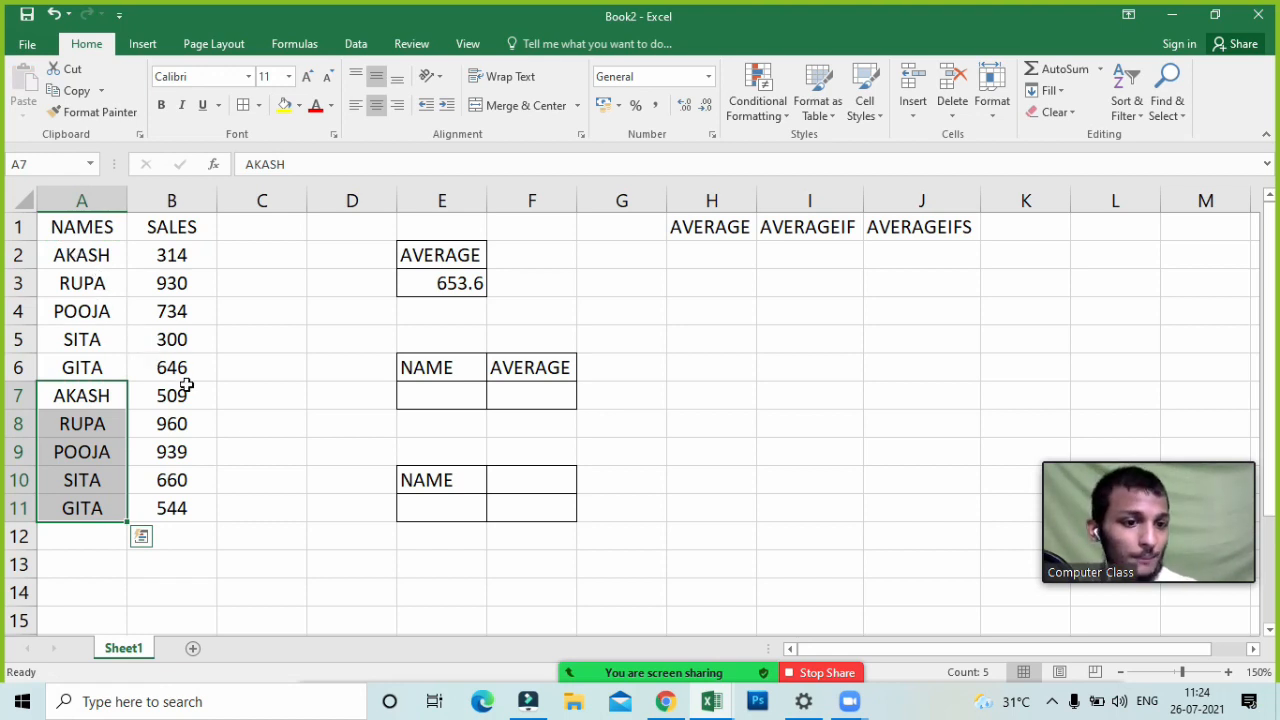
- Enter the name from cell A3 in cell E7, under the NAME heading of the middle bordered block
{"action": "left_click", "coordinate": [436, 395]}
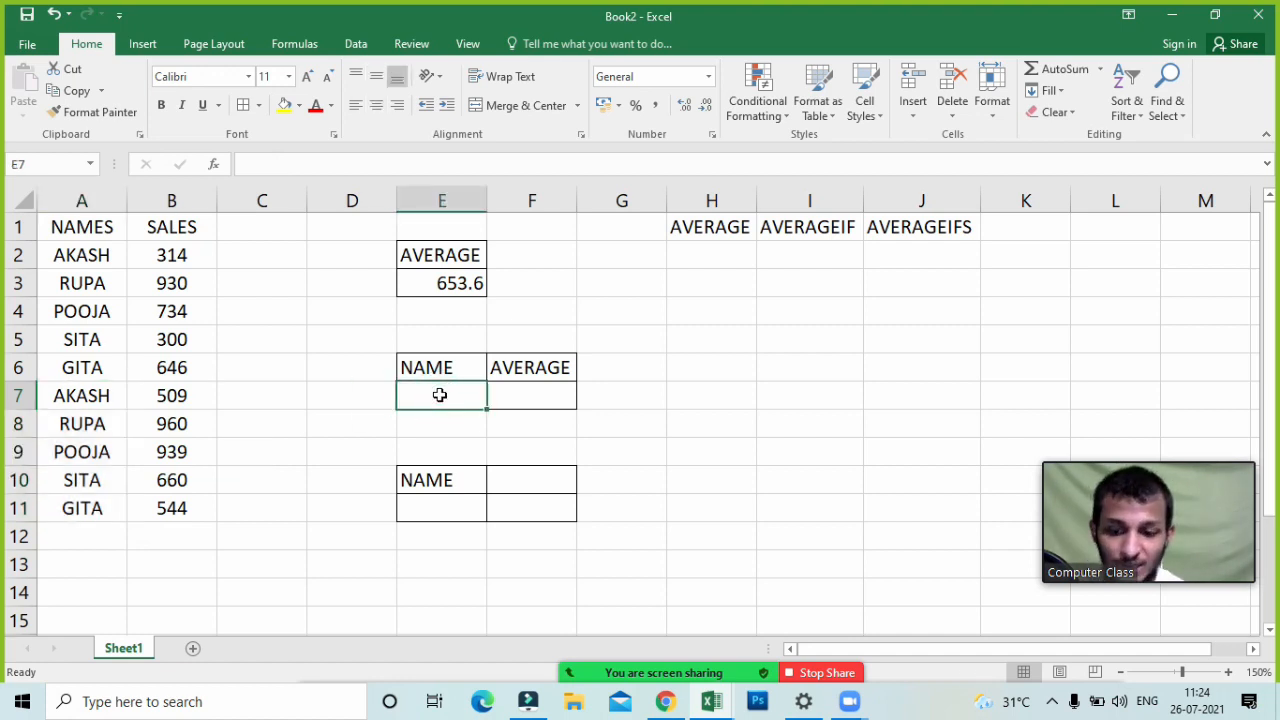
{"action": "double_click", "coordinate": [440, 395]}
{"action": "type", "text": "A"}
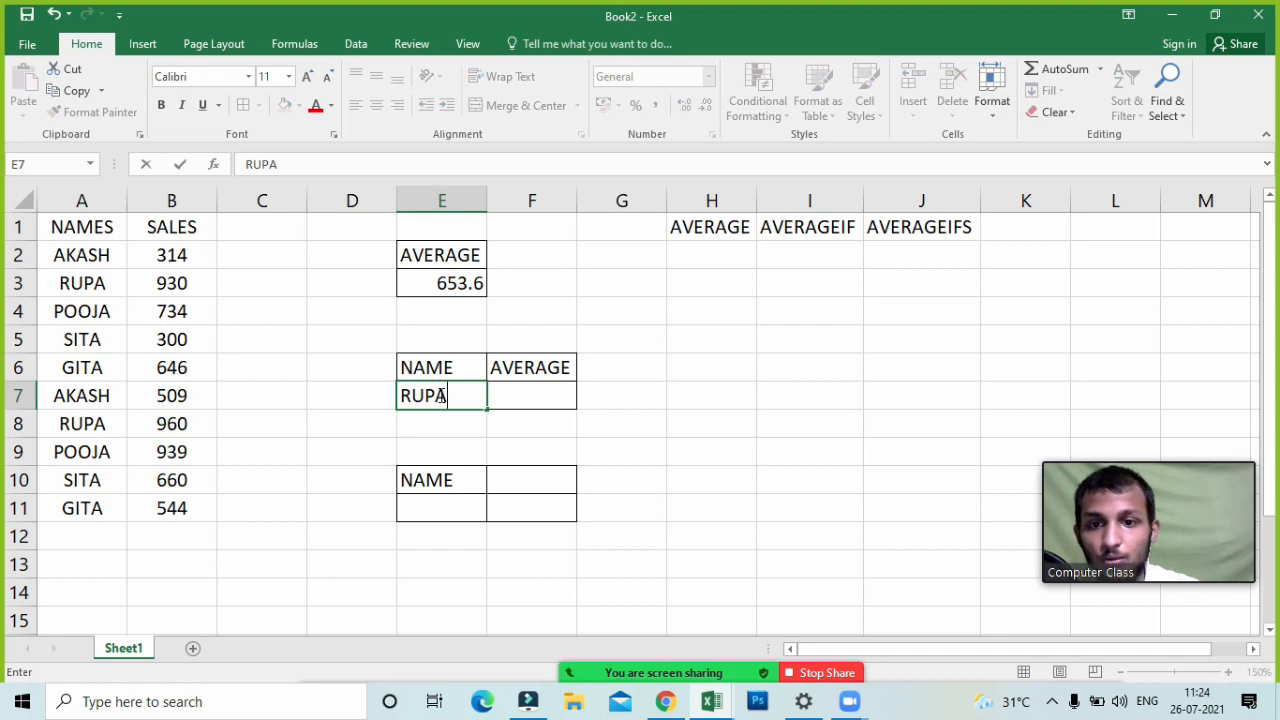
{"action": "key", "text": "Tab"}
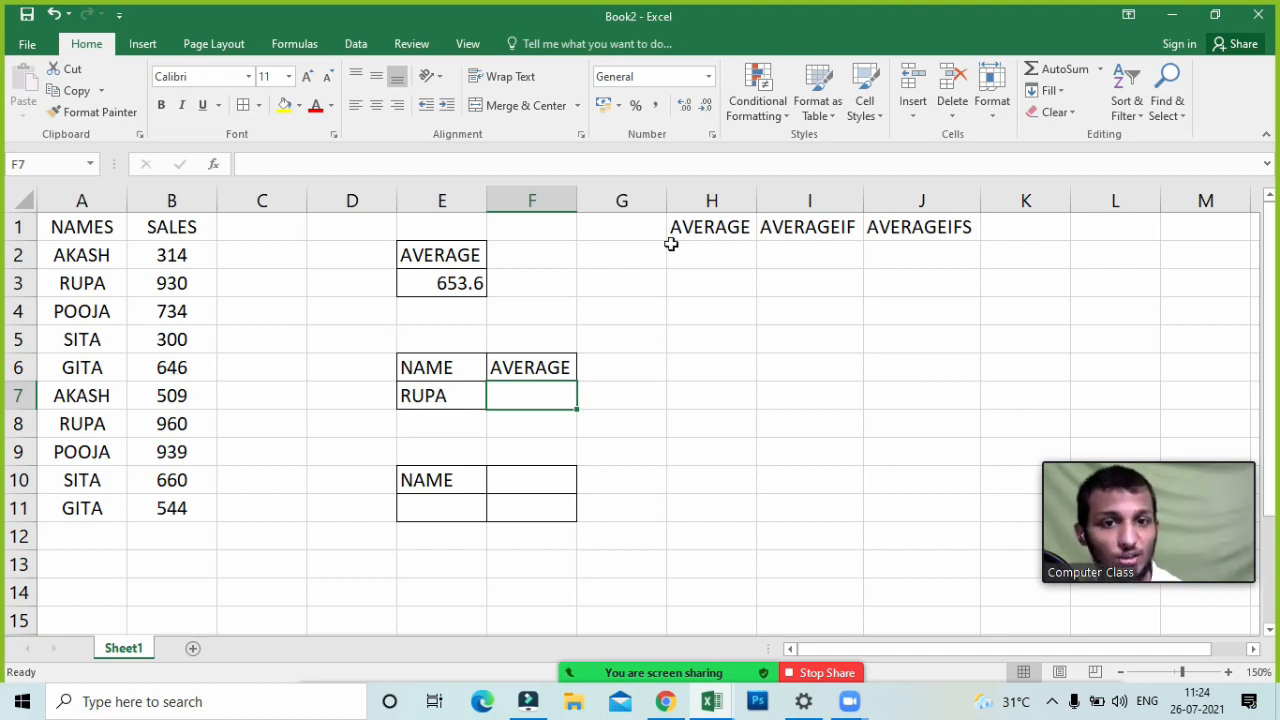
{"action": "left_click", "coordinate": [735, 238]}
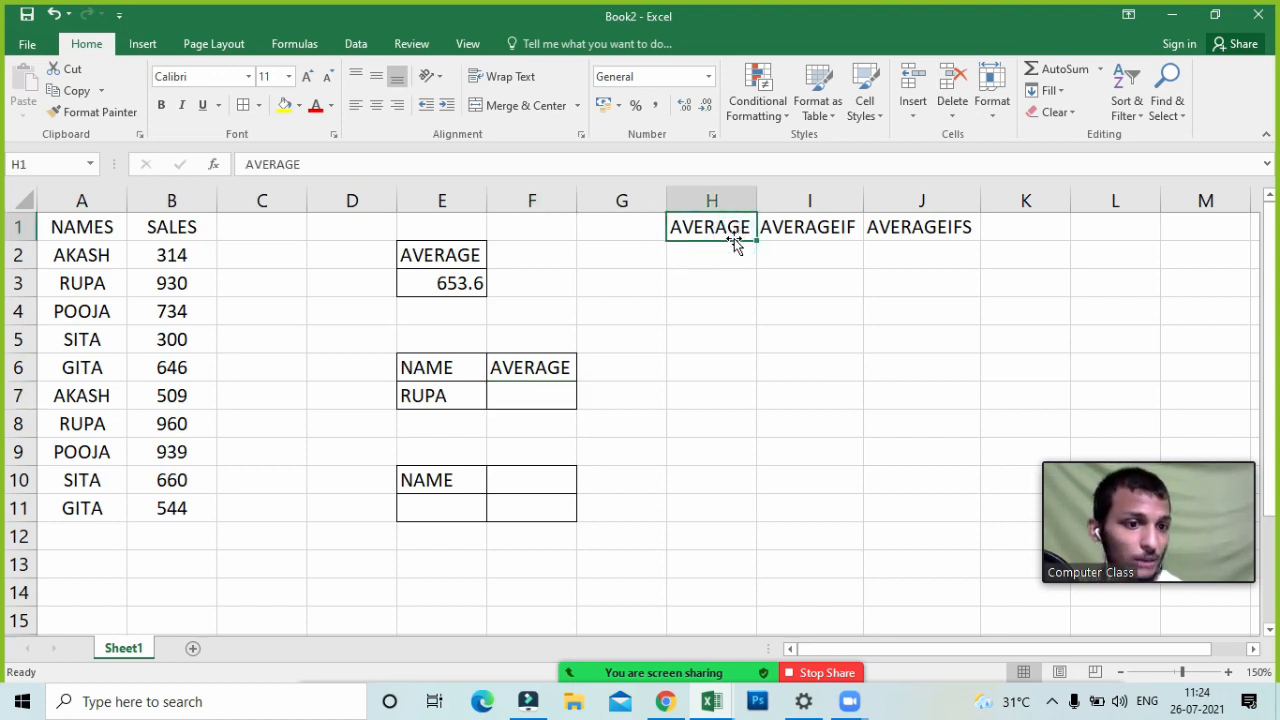
{"action": "left_click_drag", "start_coordinate": [148, 258], "coordinate": [171, 508]}
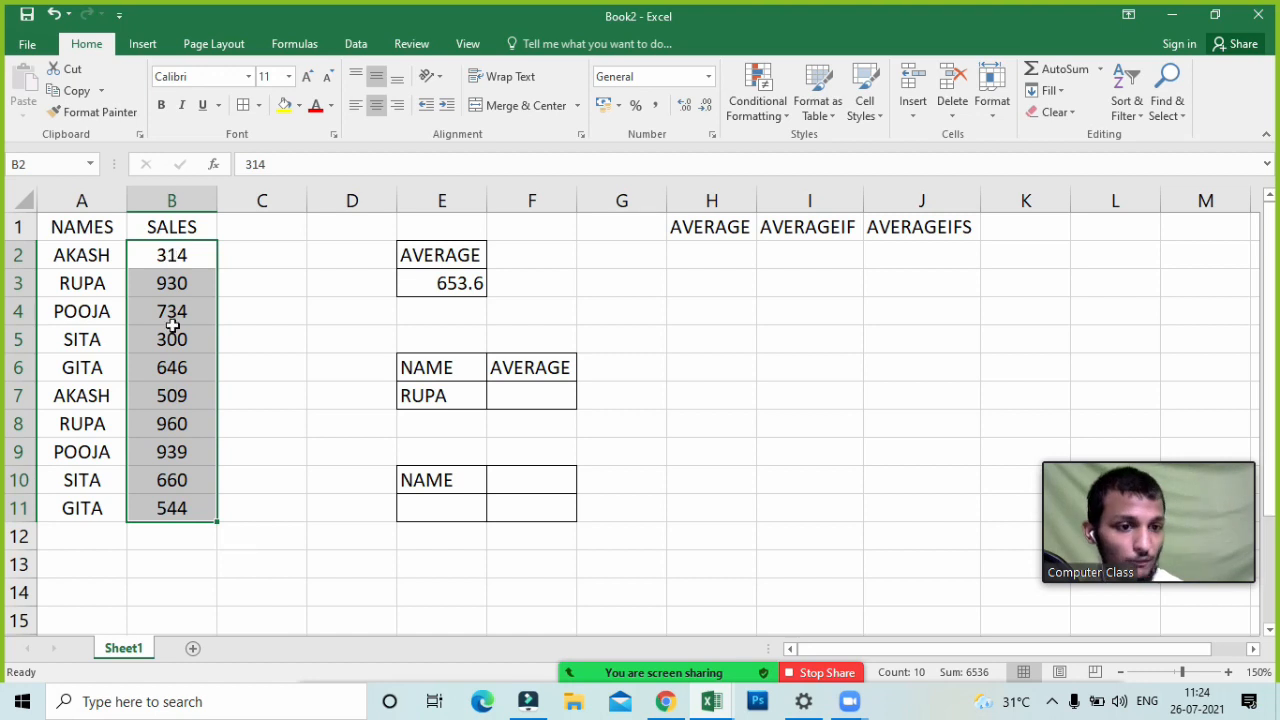
{"action": "left_click", "coordinate": [469, 392]}
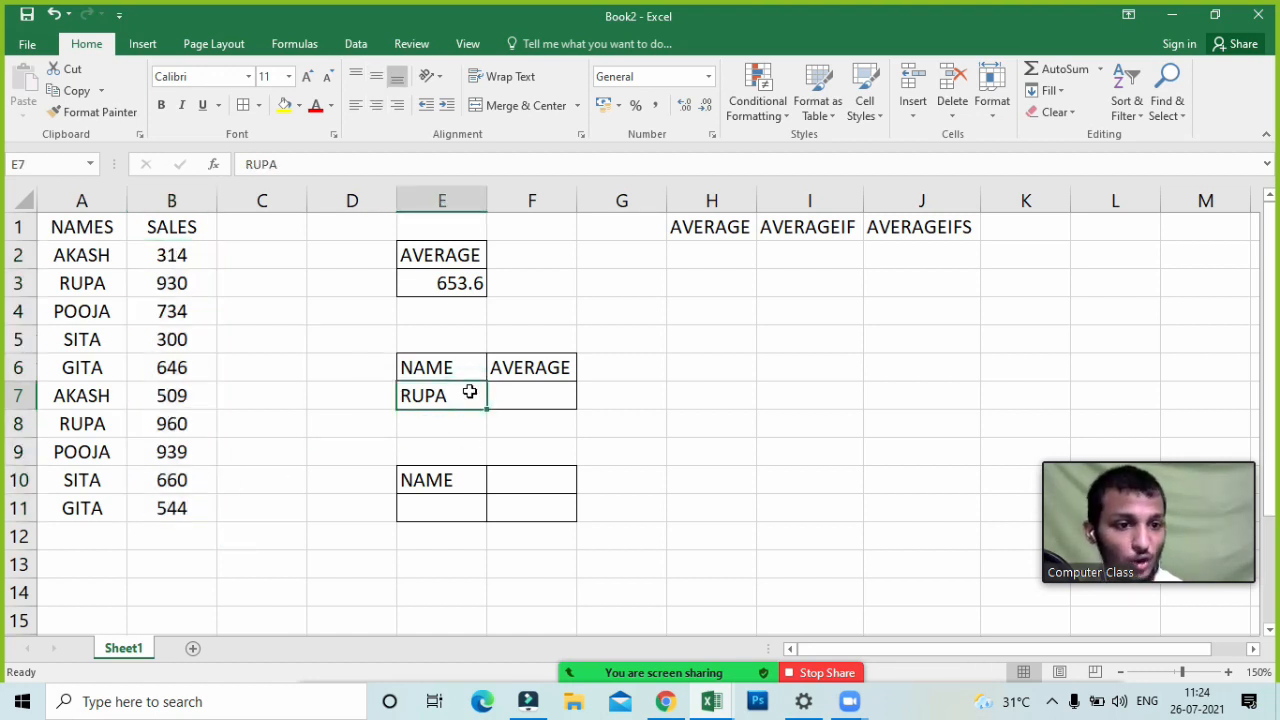
{"action": "left_click_drag", "start_coordinate": [51, 257], "coordinate": [94, 491]}
- Start an AVERAGEIF formula in cell F7 with the names A2:A11 as its range
{"action": "left_click", "coordinate": [558, 400]}
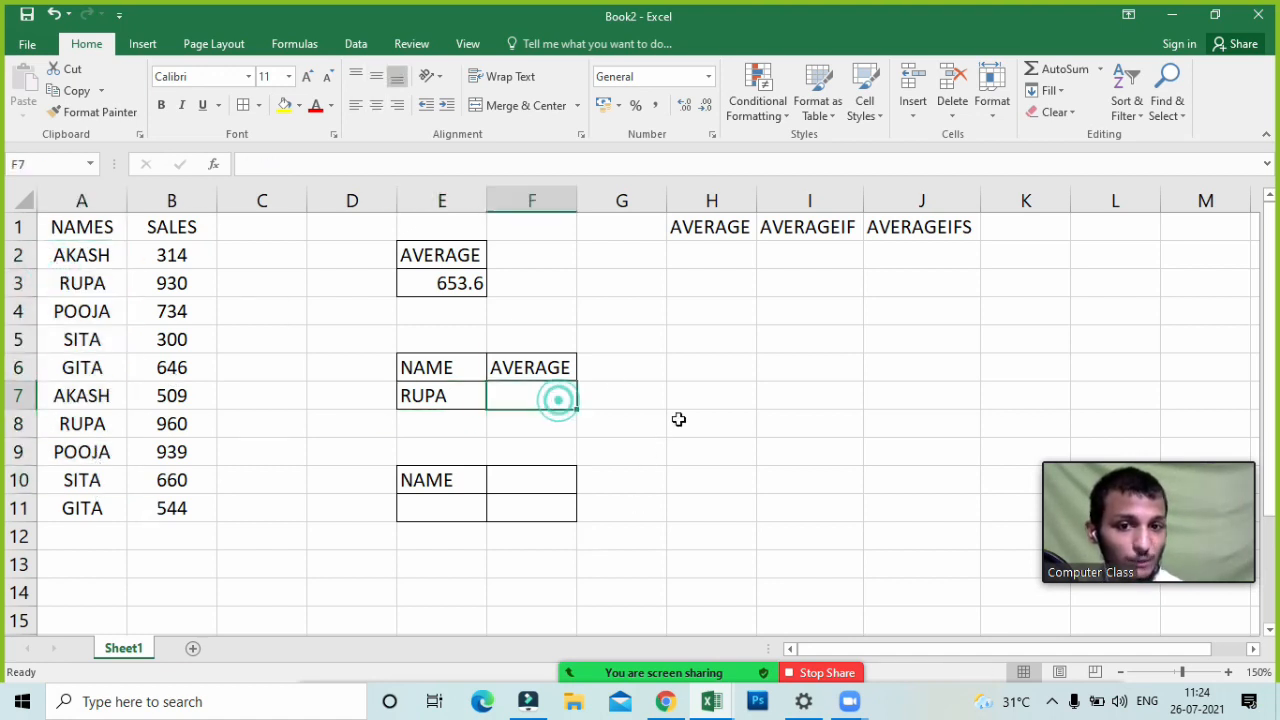
{"action": "left_click", "coordinate": [502, 396]}
{"action": "type", "text": "=aver"}
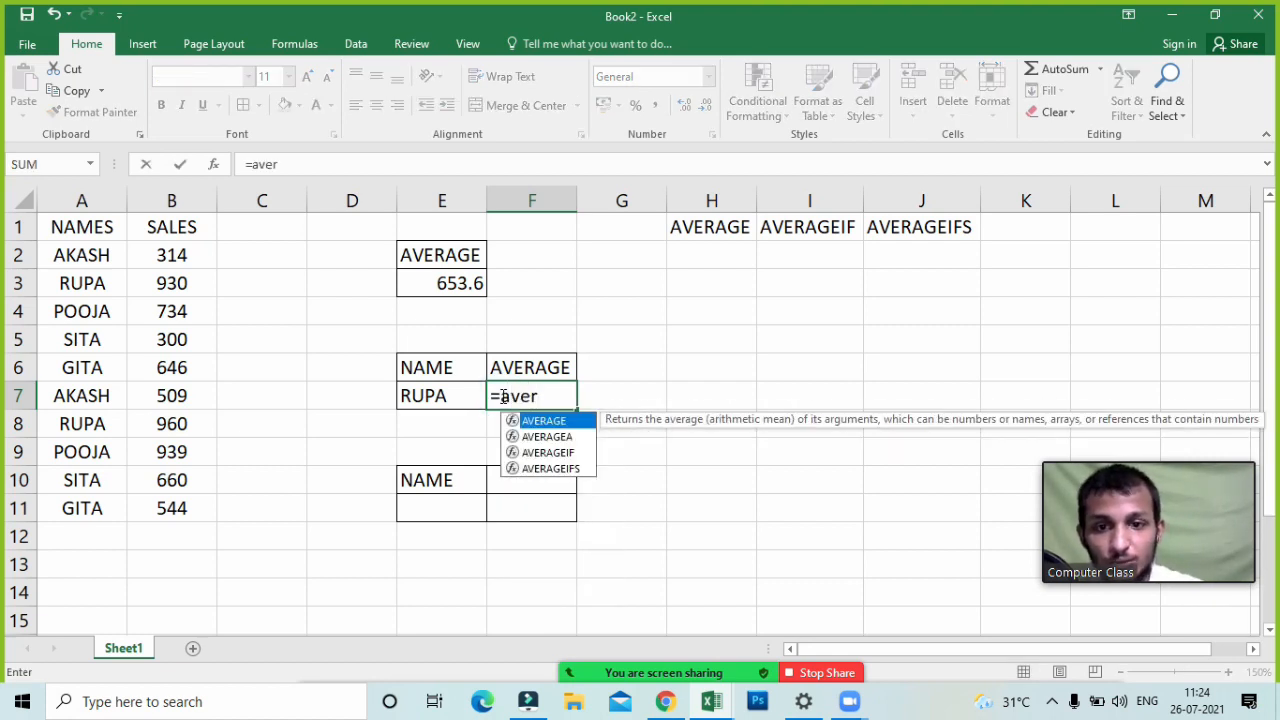
{"action": "key", "text": "BackSpace"}
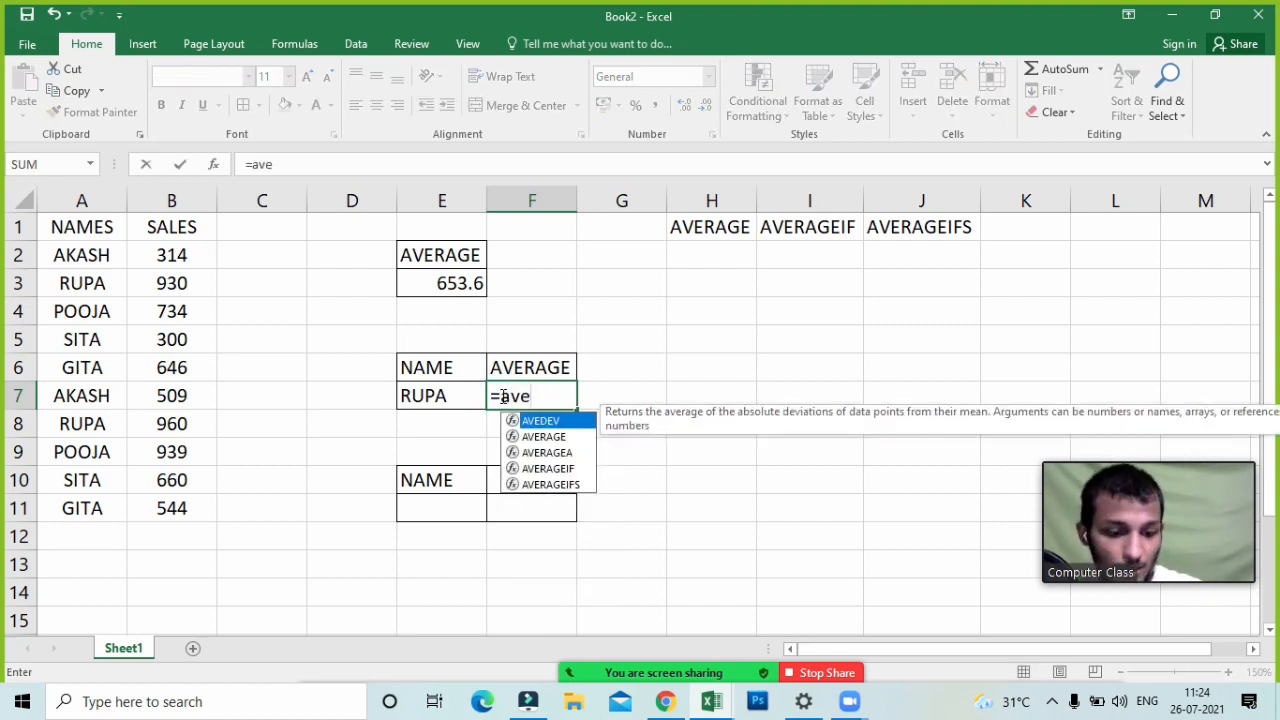
{"action": "key", "text": "Down"}
{"action": "key", "text": "Down"}
{"action": "key", "text": "Down"}
{"action": "key", "text": "Tab"}
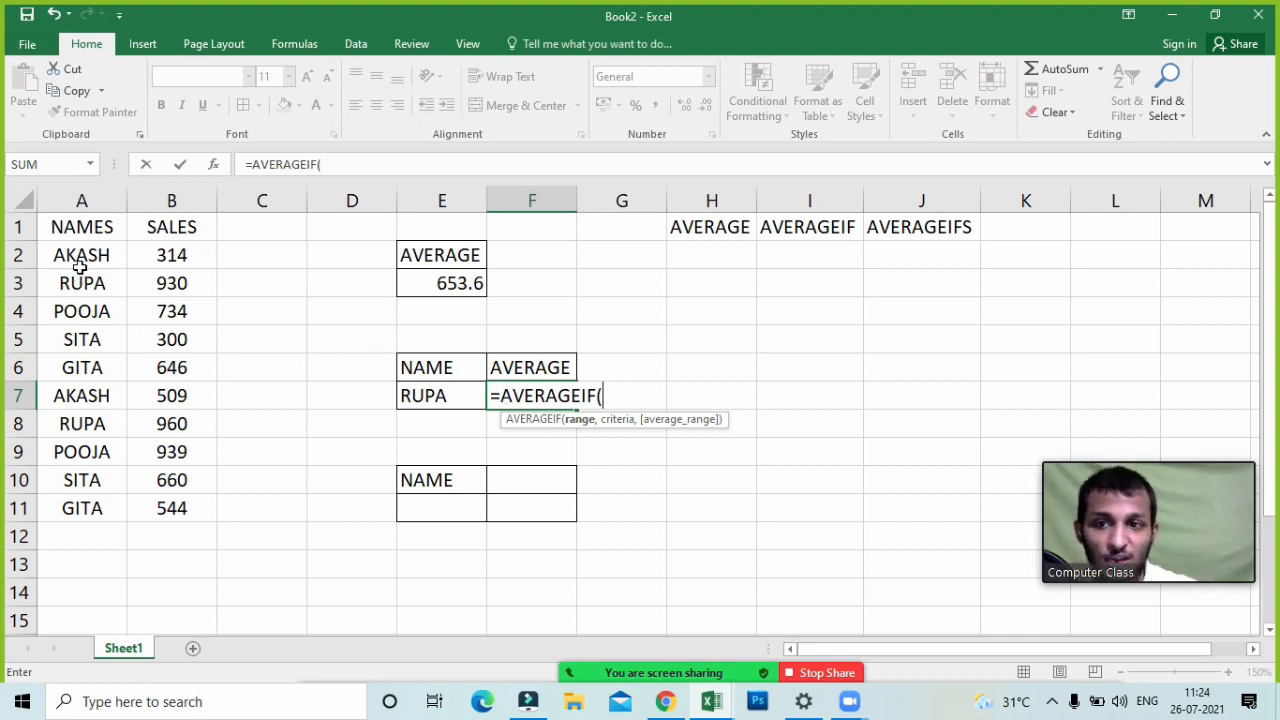
{"action": "left_click_drag", "start_coordinate": [80, 255], "coordinate": [85, 503]}
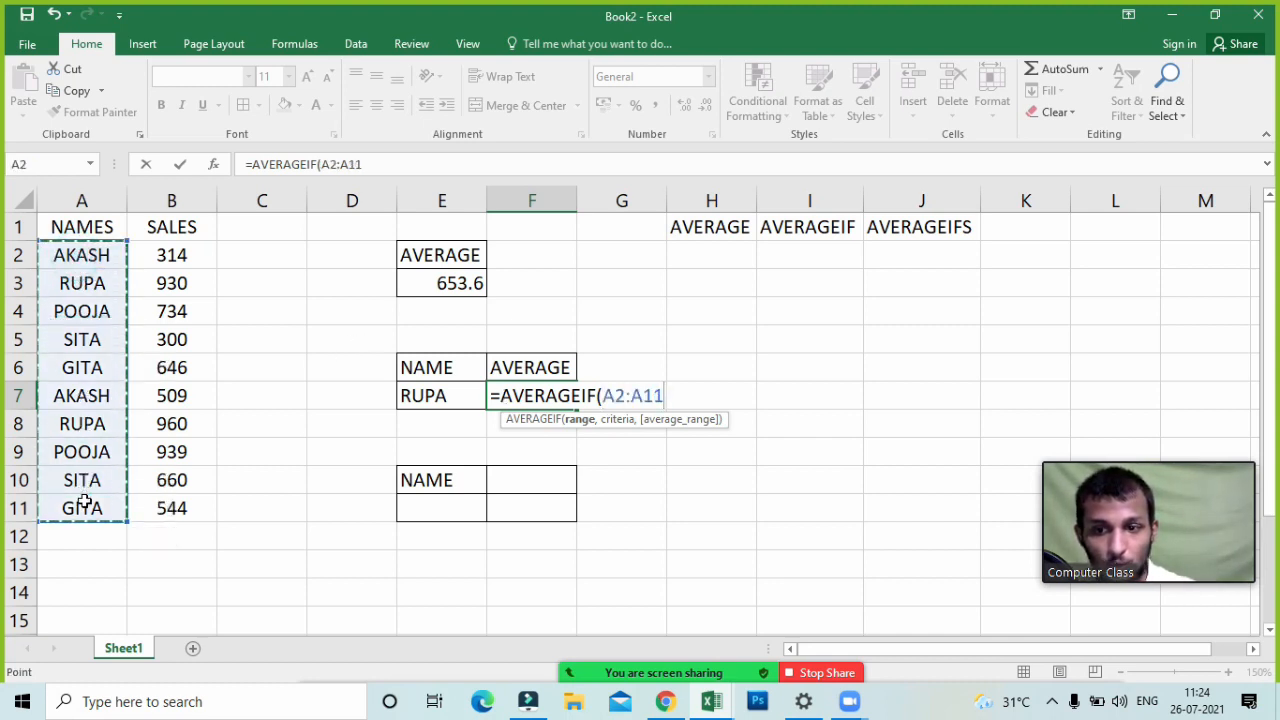
{"action": "type", "text": ","}
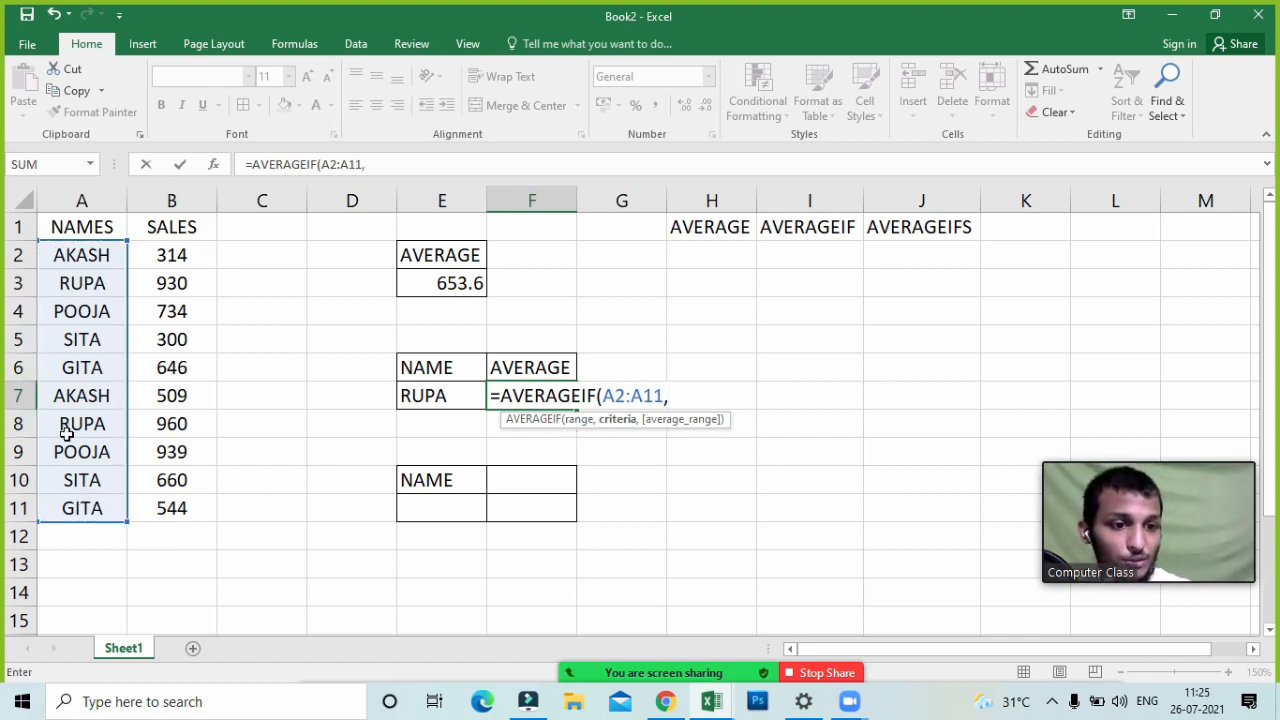
- Complete the AVERAGEIF formula in F7 with E7 as the criteria and B2:B11 as the average range
{"action": "left_click", "coordinate": [468, 396]}
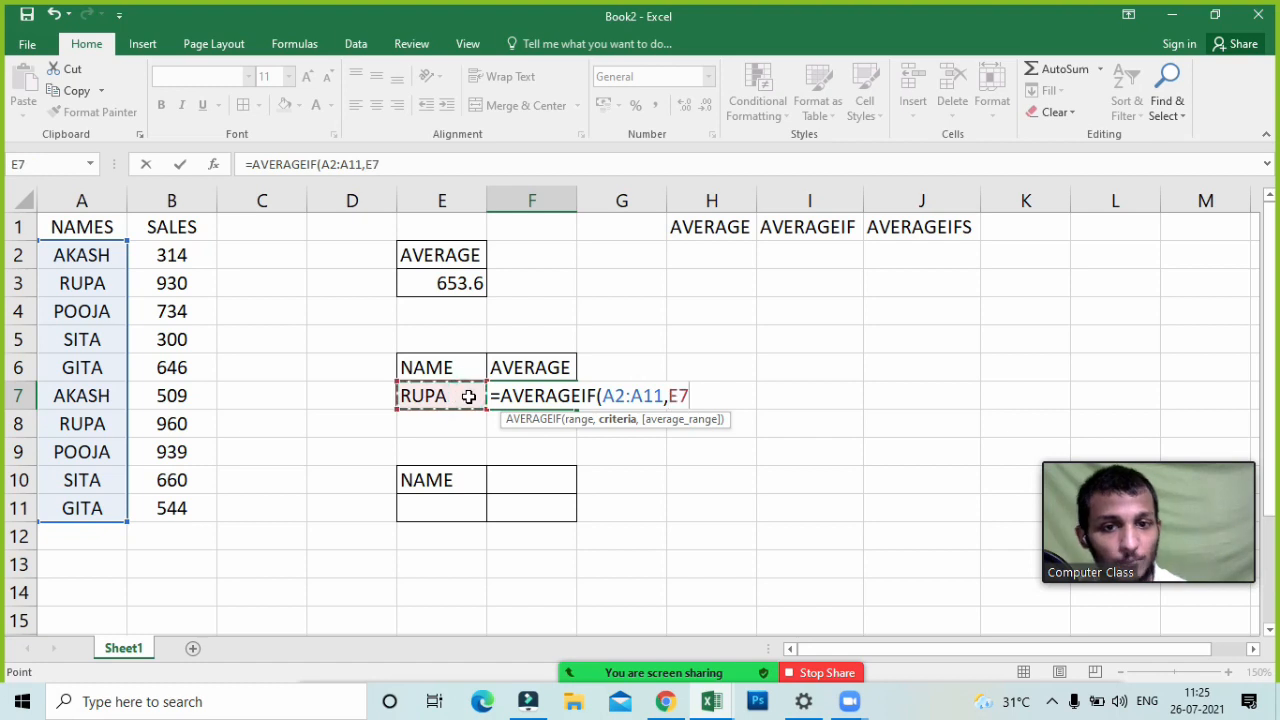
{"action": "type", "text": ","}
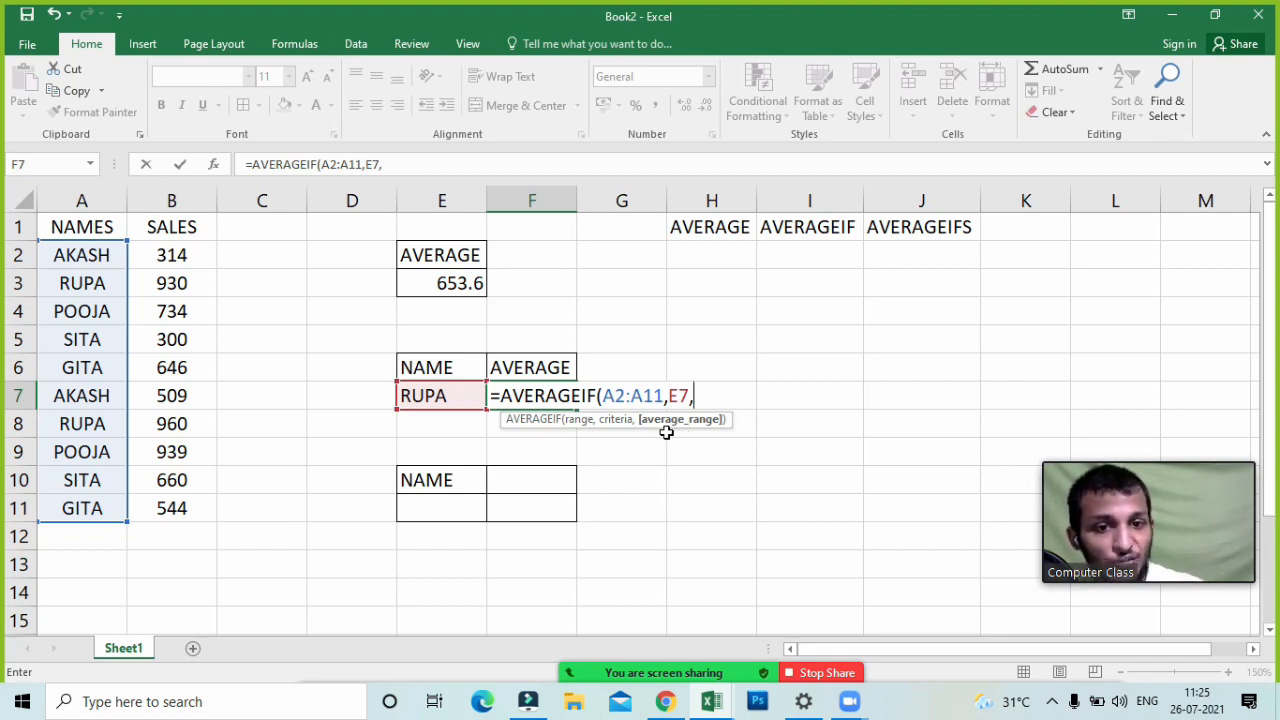
{"action": "left_click", "coordinate": [180, 254]}
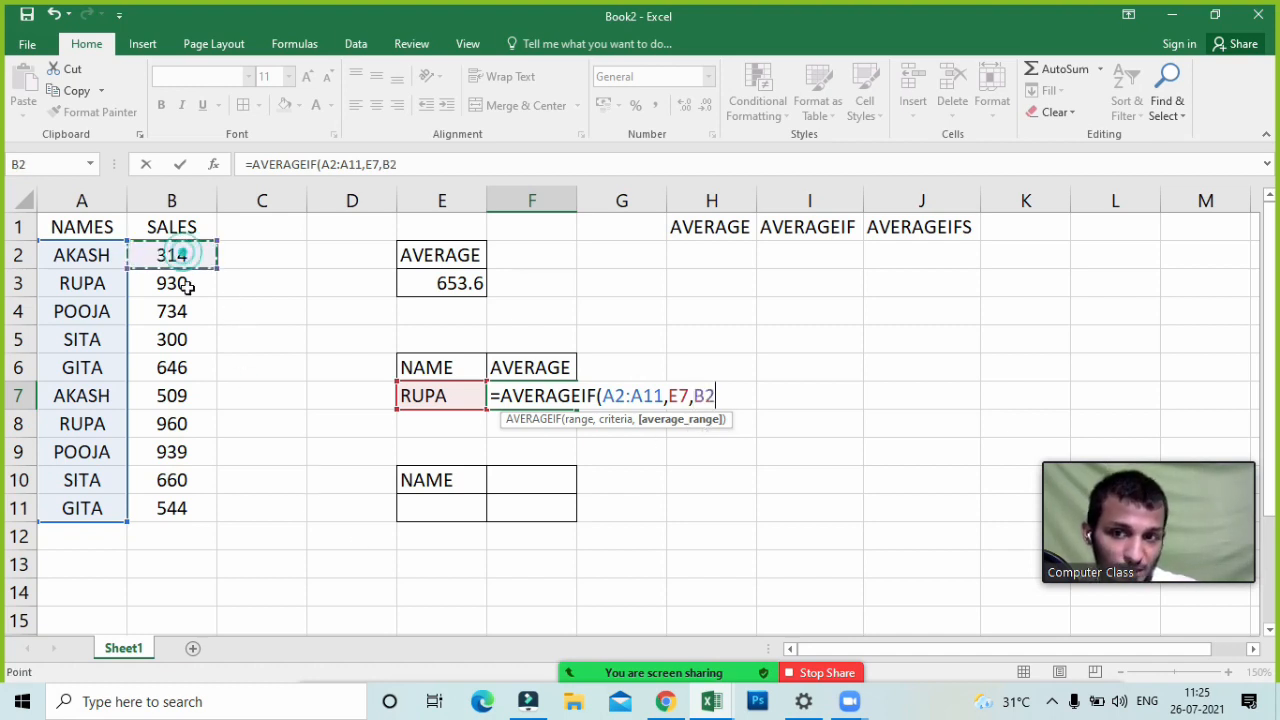
{"action": "left_click_drag", "start_coordinate": [186, 287], "coordinate": [206, 503]}
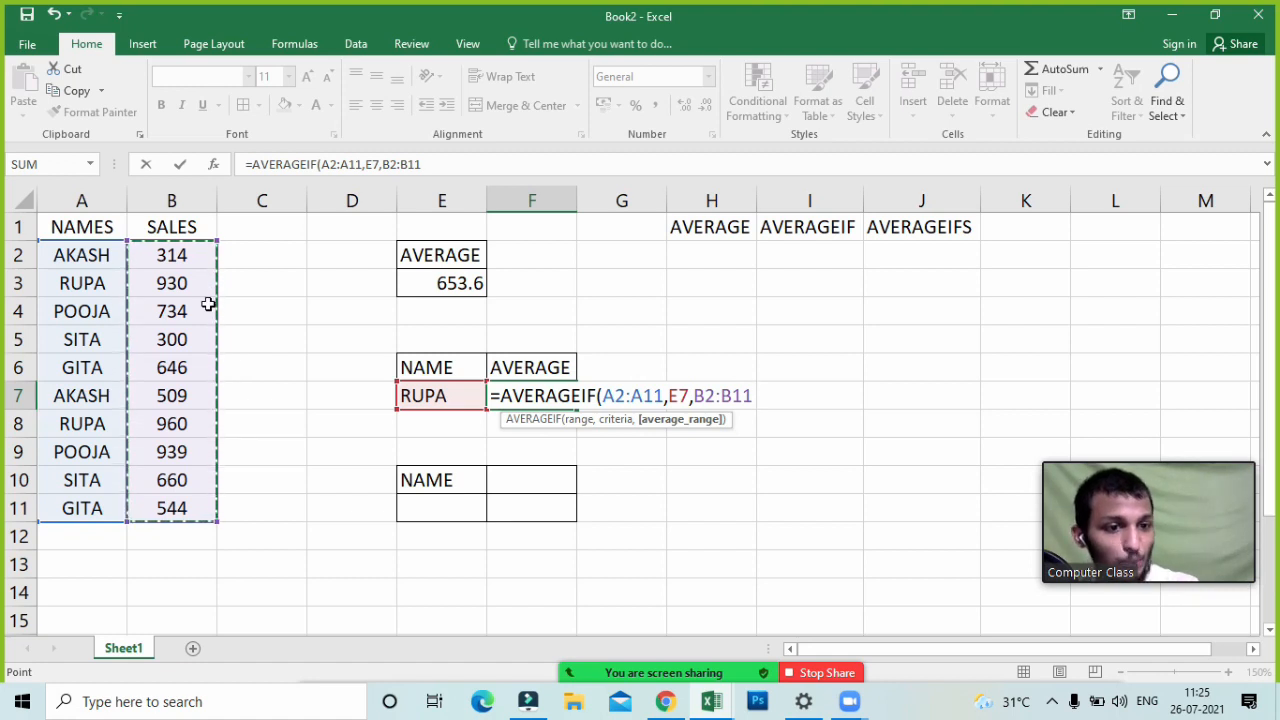
{"action": "type", "text": ")"}
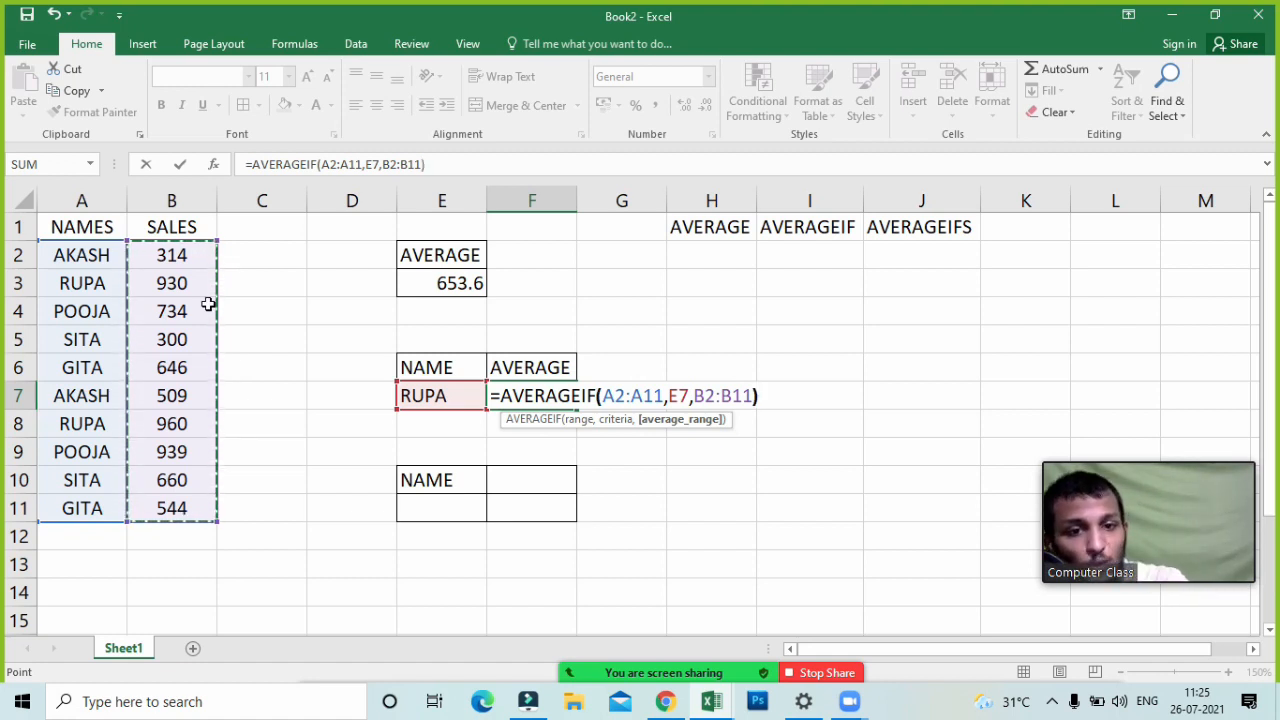
{"action": "key", "text": "Return"}
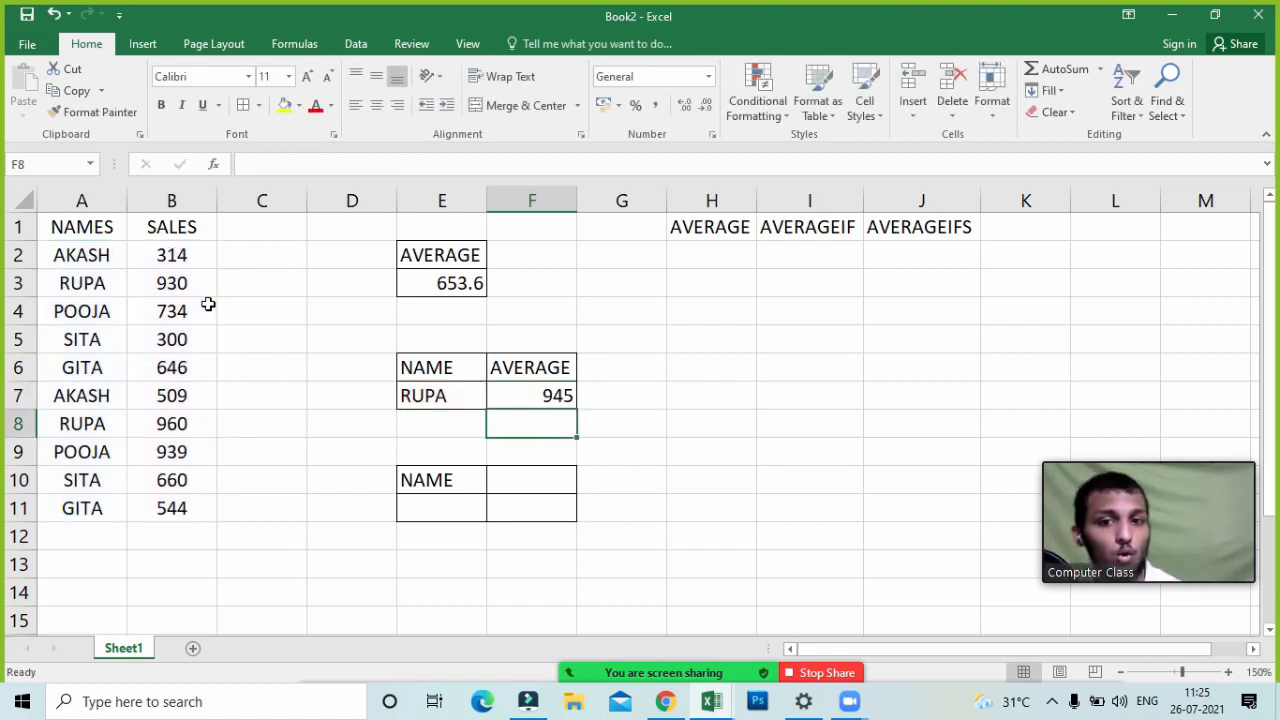
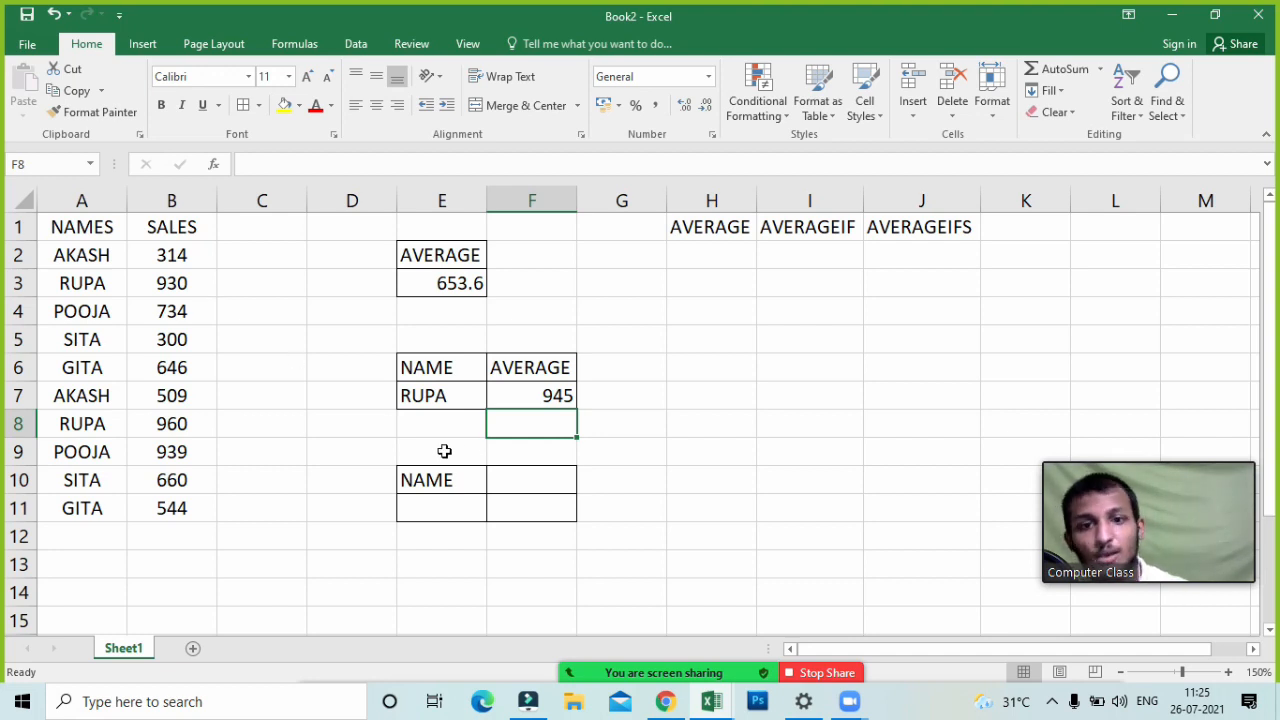
- Enter the two sales values belonging to the name in E7, 930 and 960, in cells H7 and H8
{"action": "left_click", "coordinate": [633, 381]}
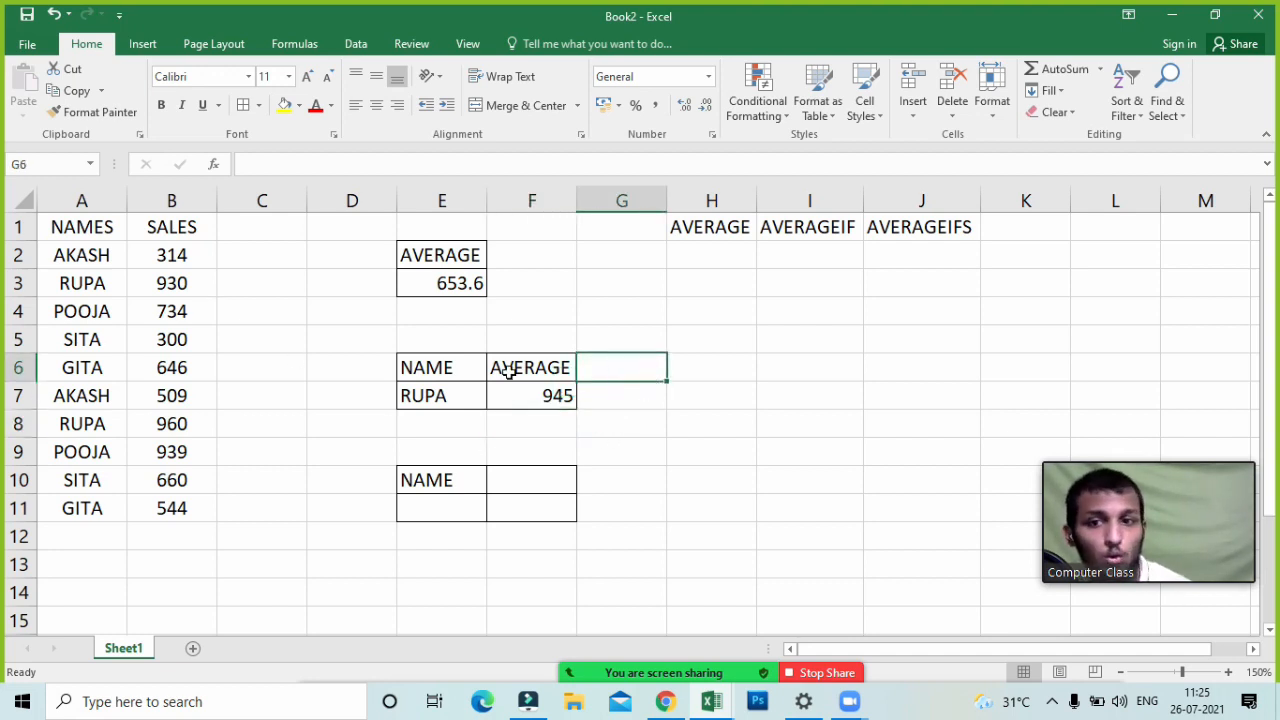
{"action": "left_click", "coordinate": [64, 281]}
{"action": "left_click_drag", "start_coordinate": [145, 281], "coordinate": [184, 288]}
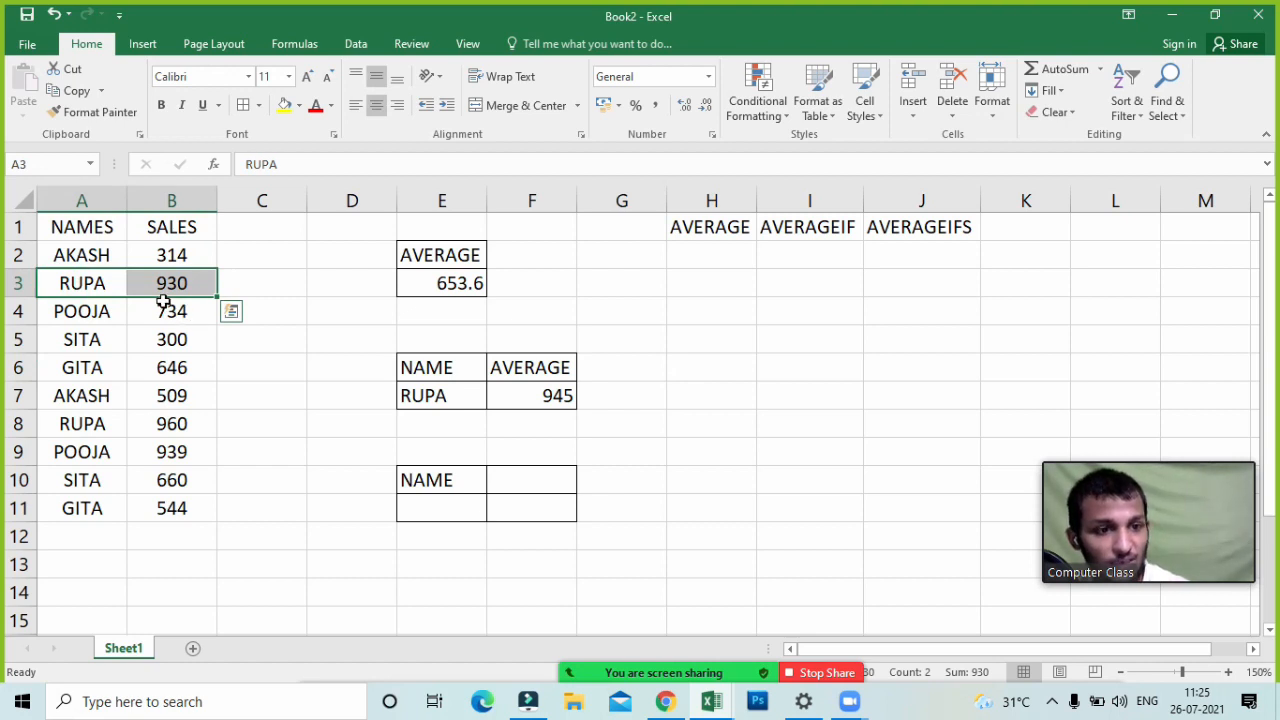
{"action": "left_click", "coordinate": [726, 384]}
{"action": "type", "text": "9"}
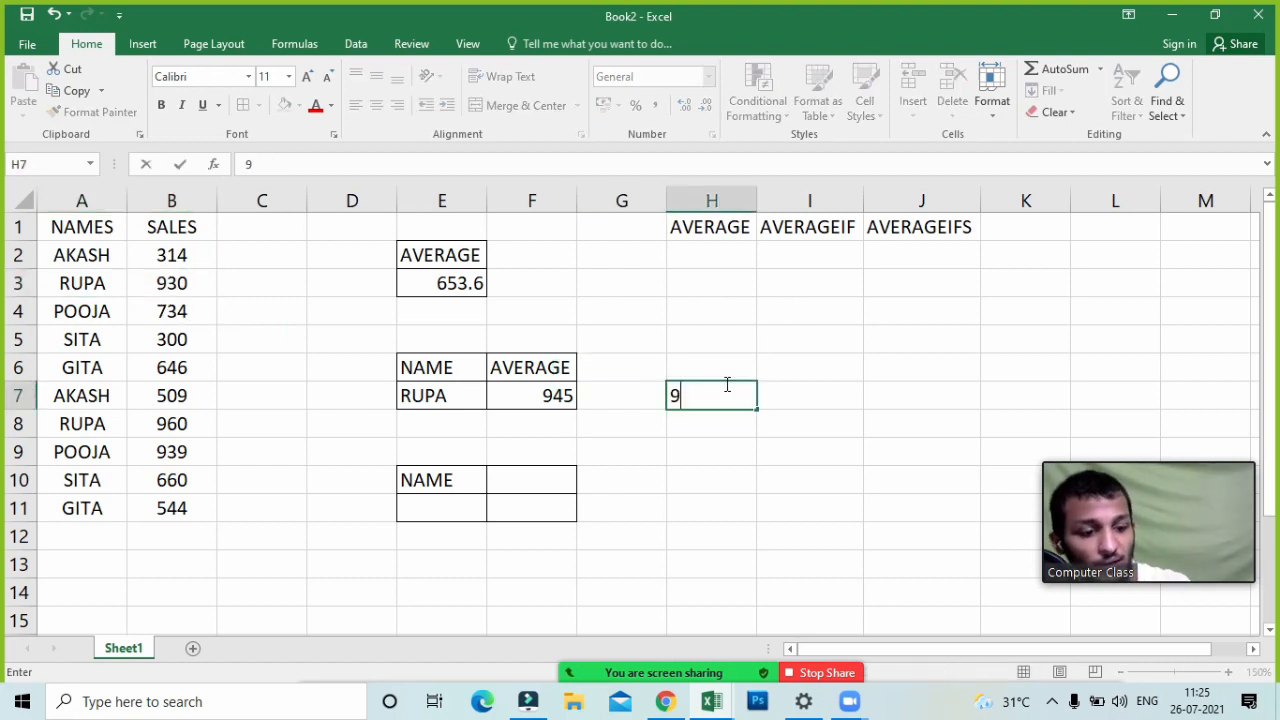
{"action": "type", "text": "30"}
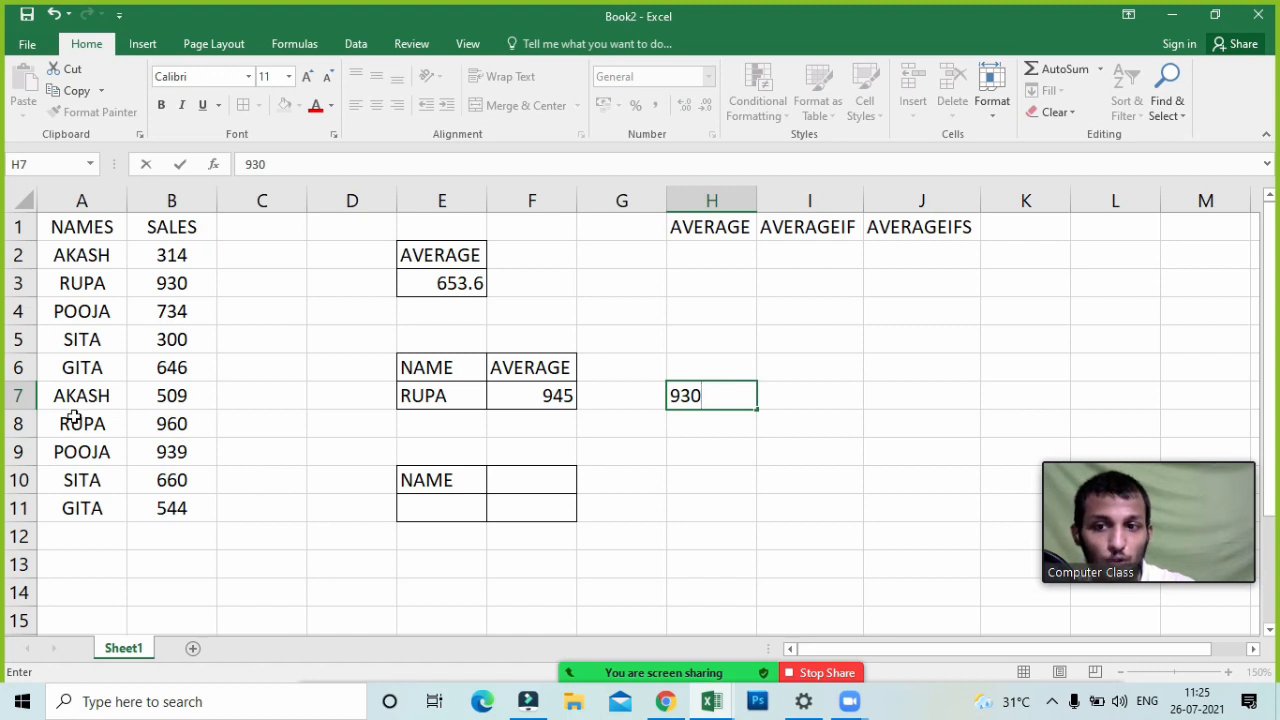
{"action": "left_click_drag", "start_coordinate": [74, 418], "coordinate": [148, 420]}
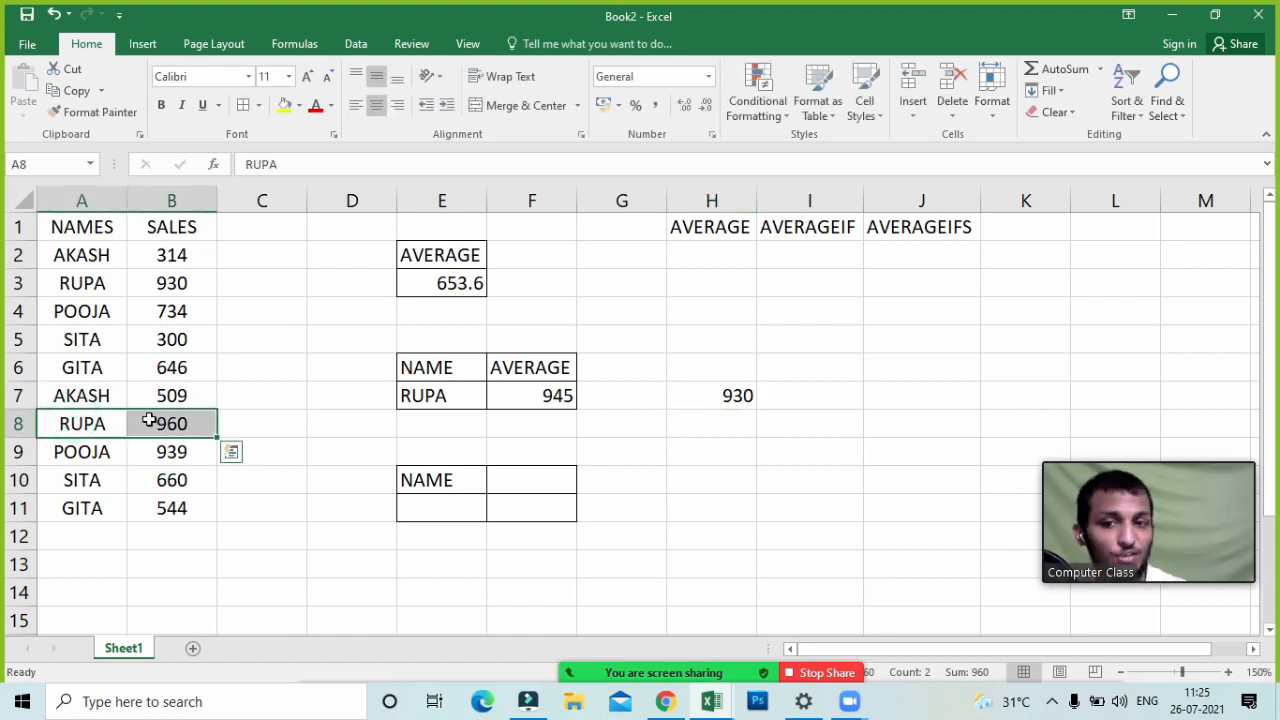
{"action": "left_click", "coordinate": [726, 431]}
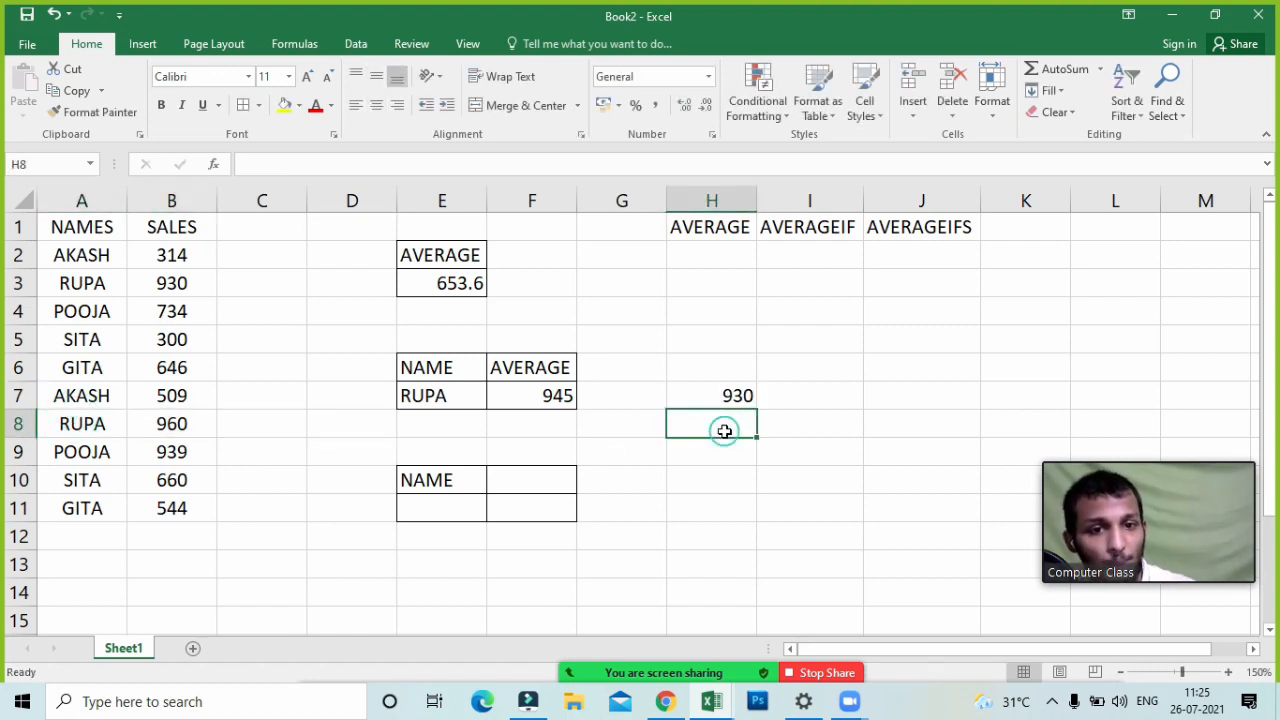
{"action": "type", "text": "960"}
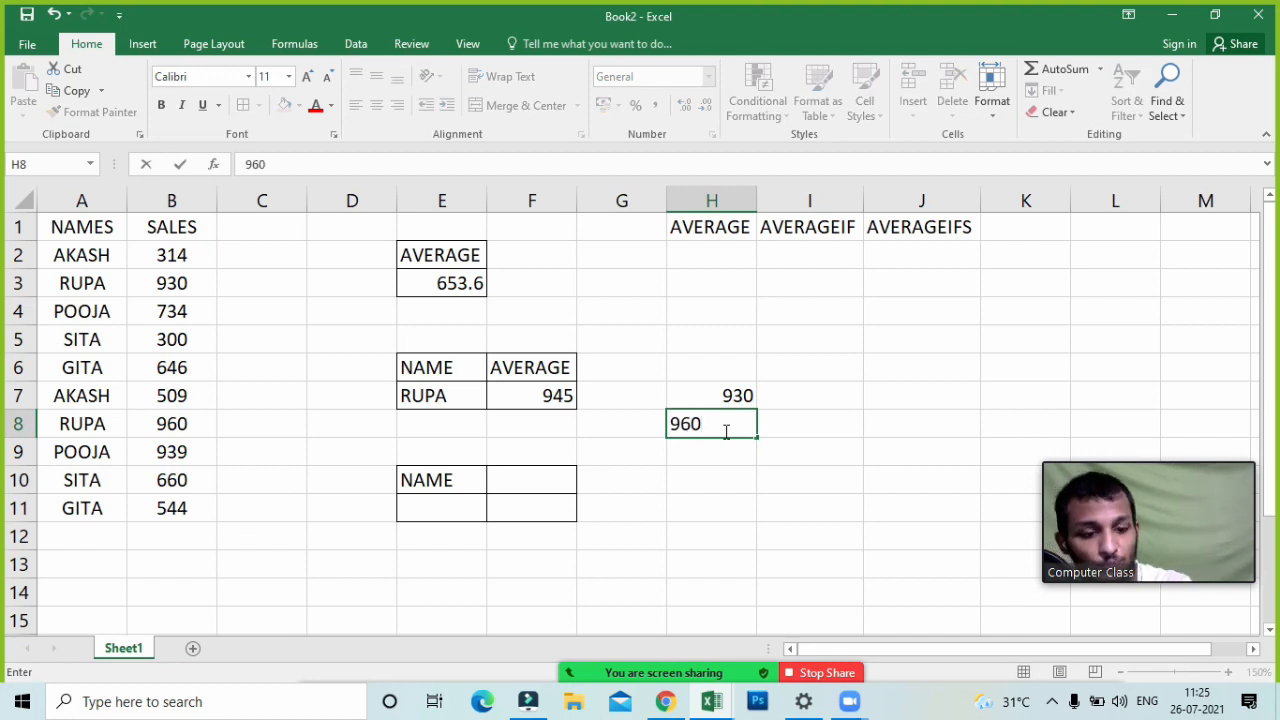
{"action": "key", "text": "Return"}
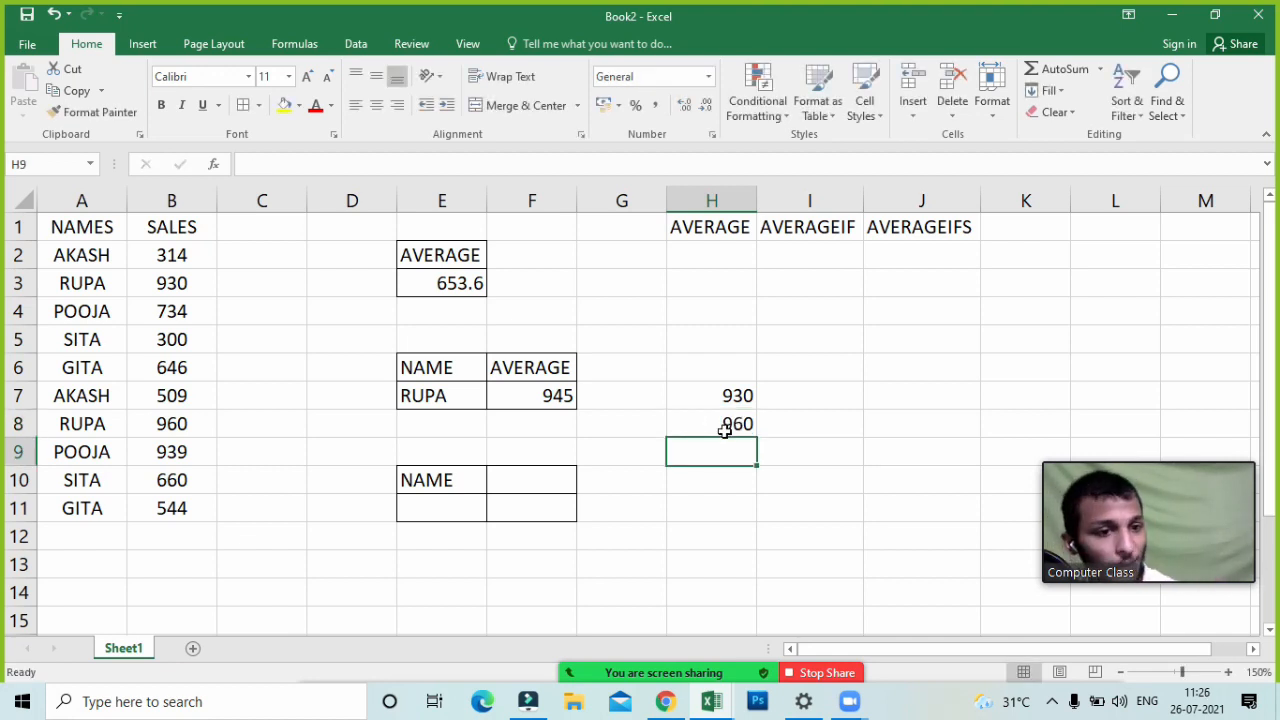
- Add the two sales values in cell H9 with the formula =H7+H8
{"action": "type", "text": "="}
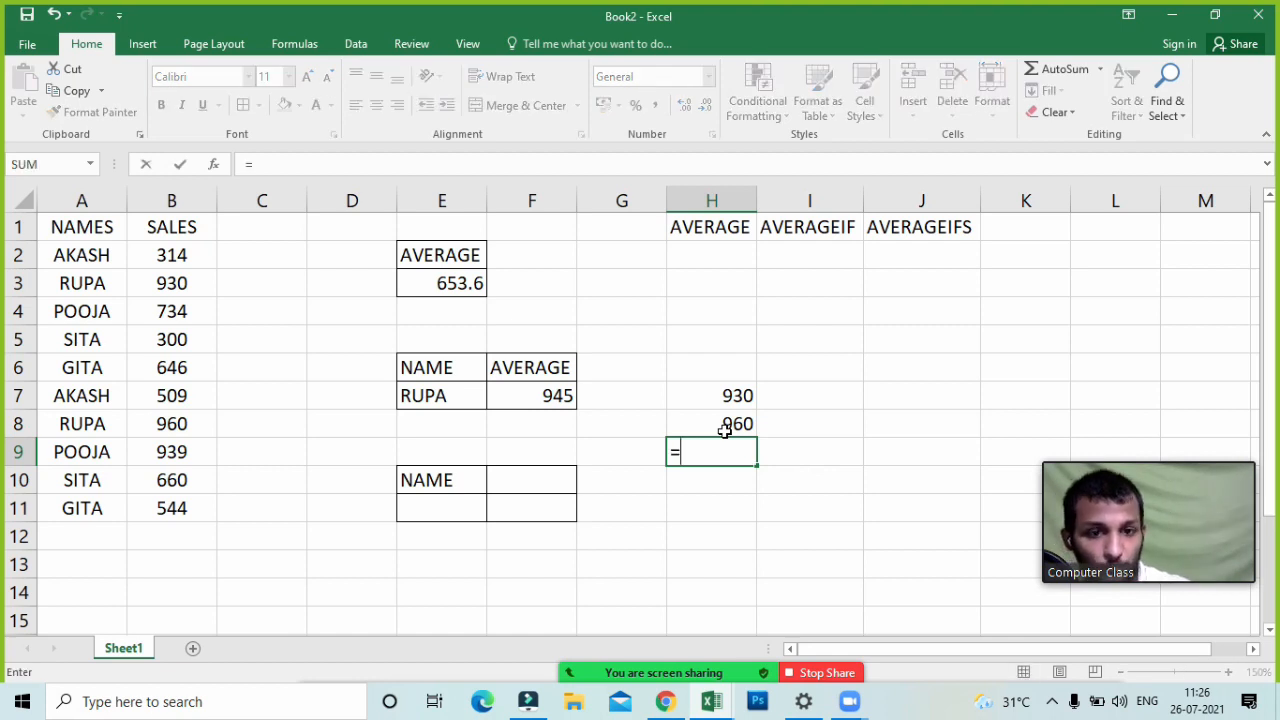
{"action": "key", "text": "Up"}
{"action": "key", "text": "Up"}
{"action": "type", "text": "+"}
{"action": "key", "text": "Up"}
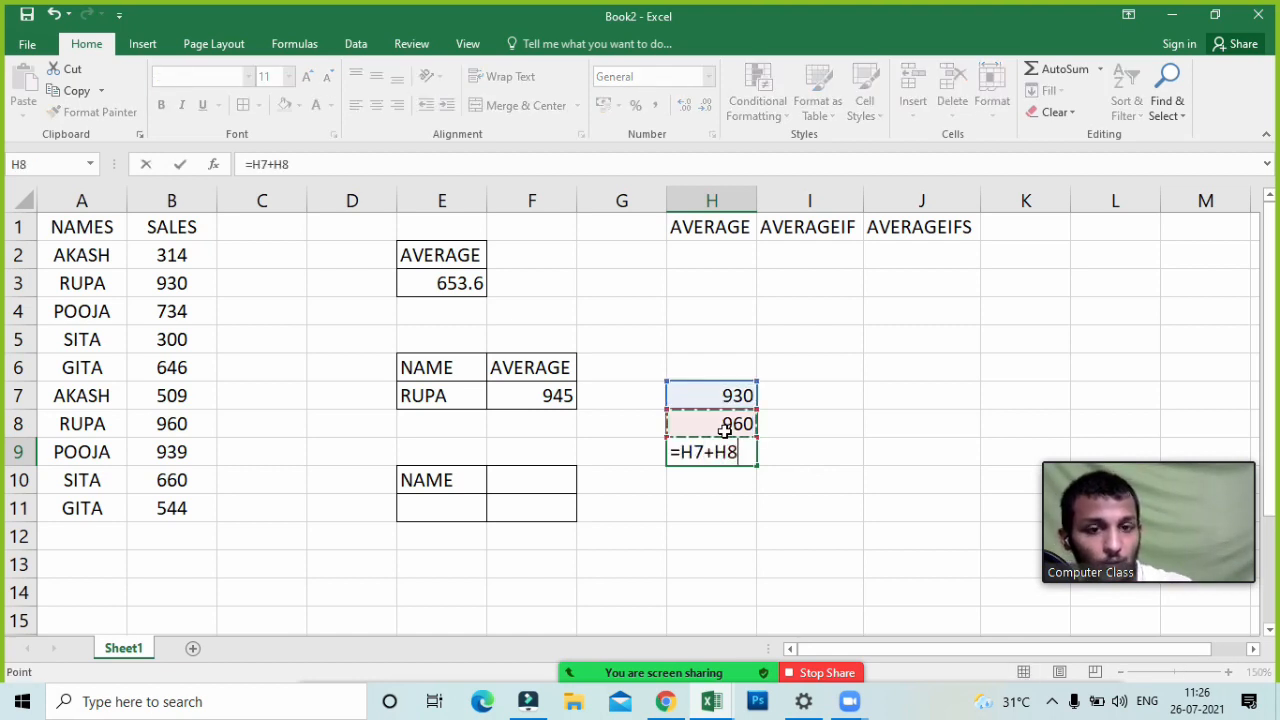
{"action": "key", "text": "Return"}
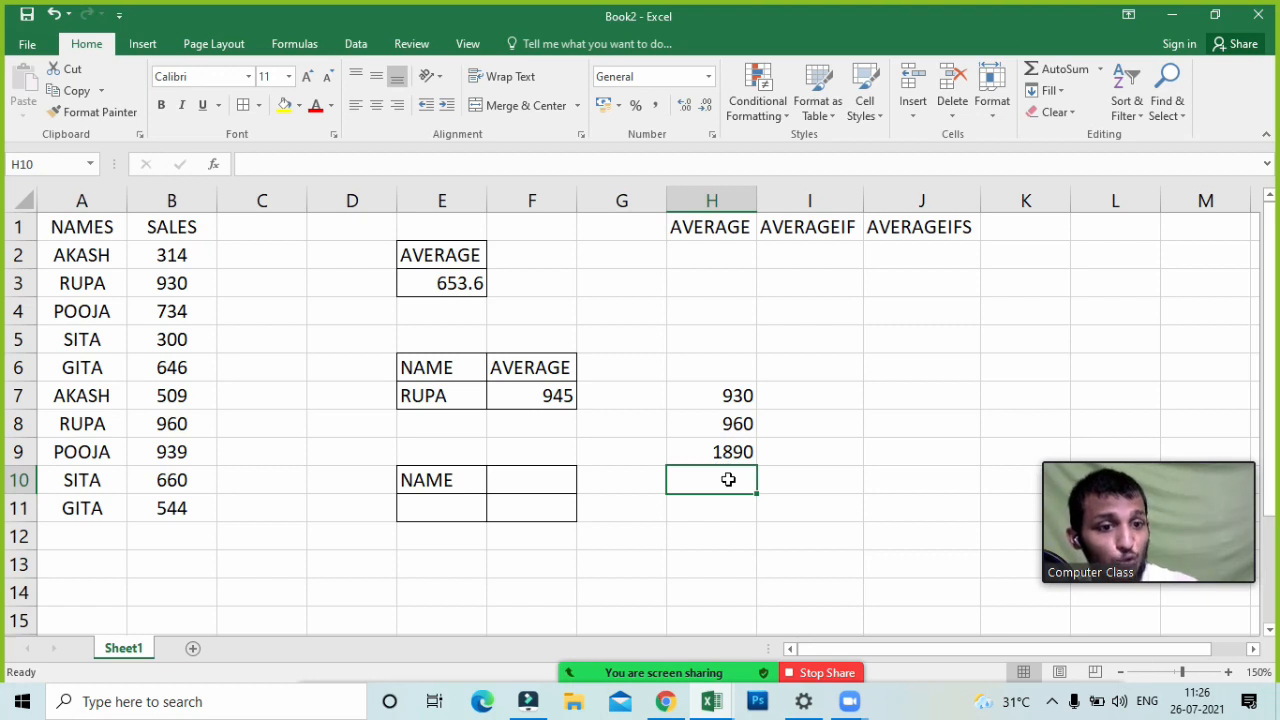
- Divide the sum by two in cell H10 with the formula =H9/2 to check the AVERAGEIF result
{"action": "left_click_drag", "start_coordinate": [734, 397], "coordinate": [734, 422]}
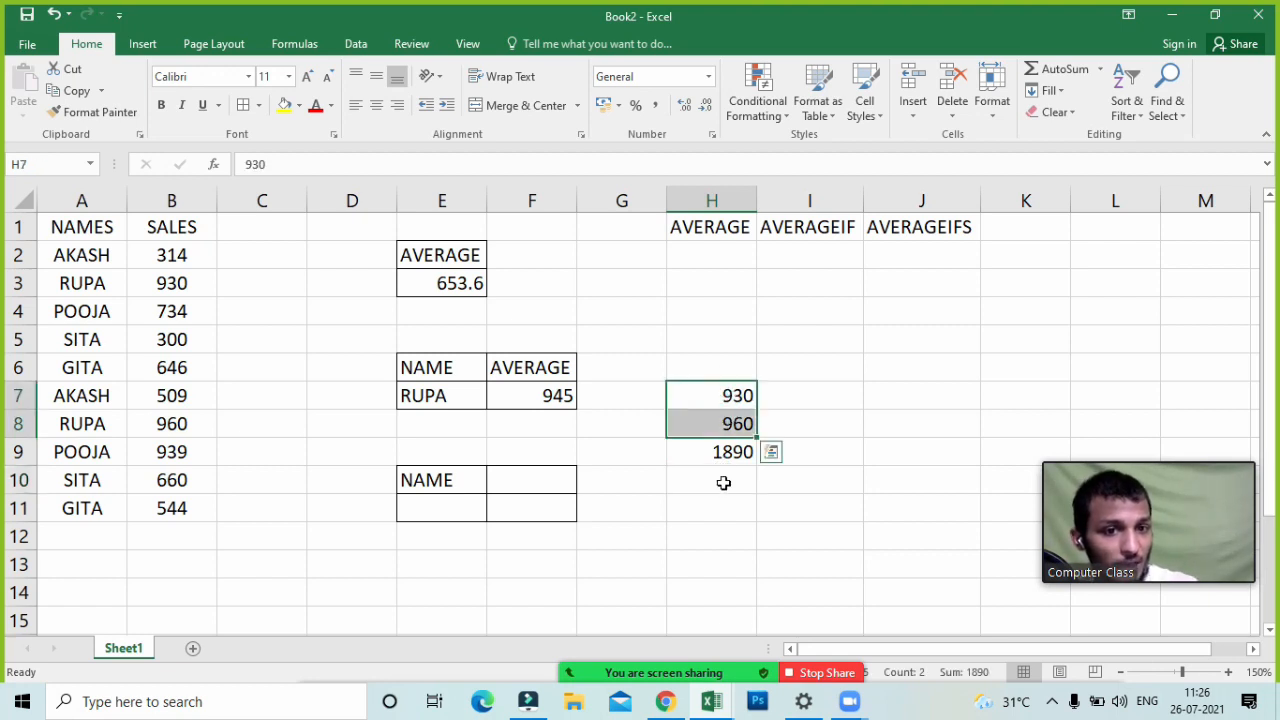
{"action": "left_click", "coordinate": [723, 483]}
{"action": "type", "text": "="}
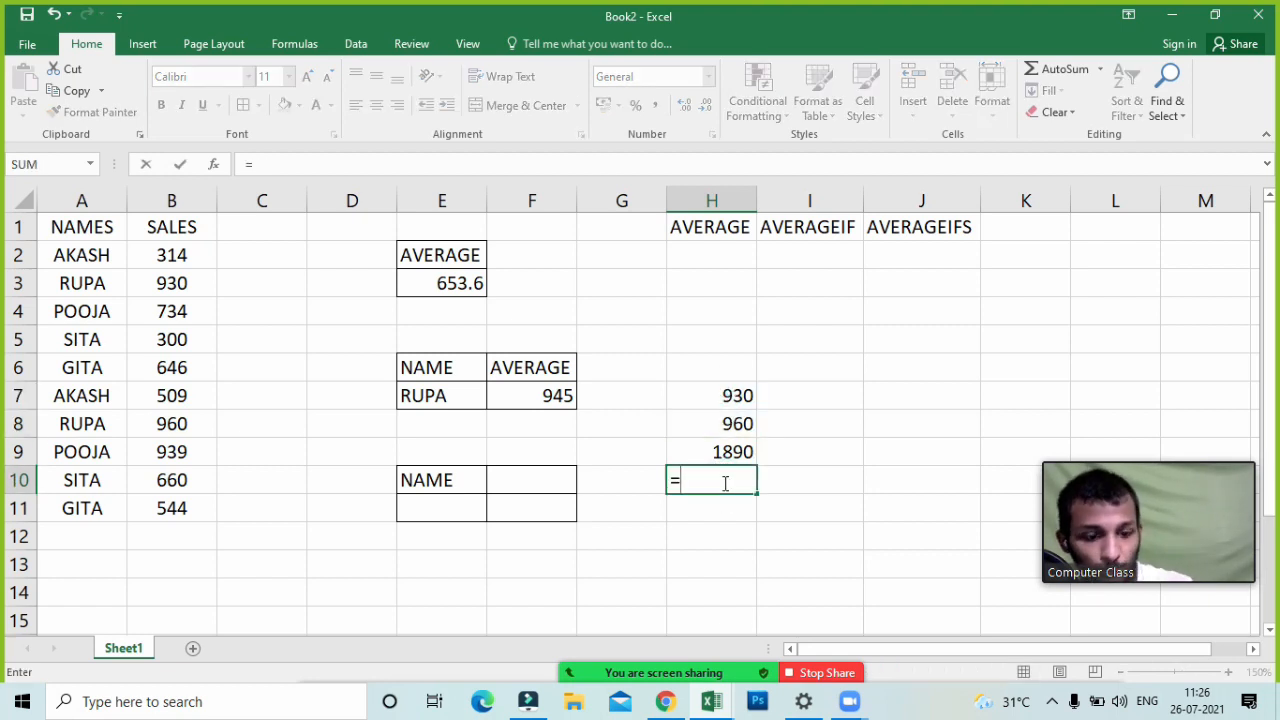
{"action": "key", "text": "Up"}
{"action": "type", "text": "/2"}
{"action": "key", "text": "Return"}
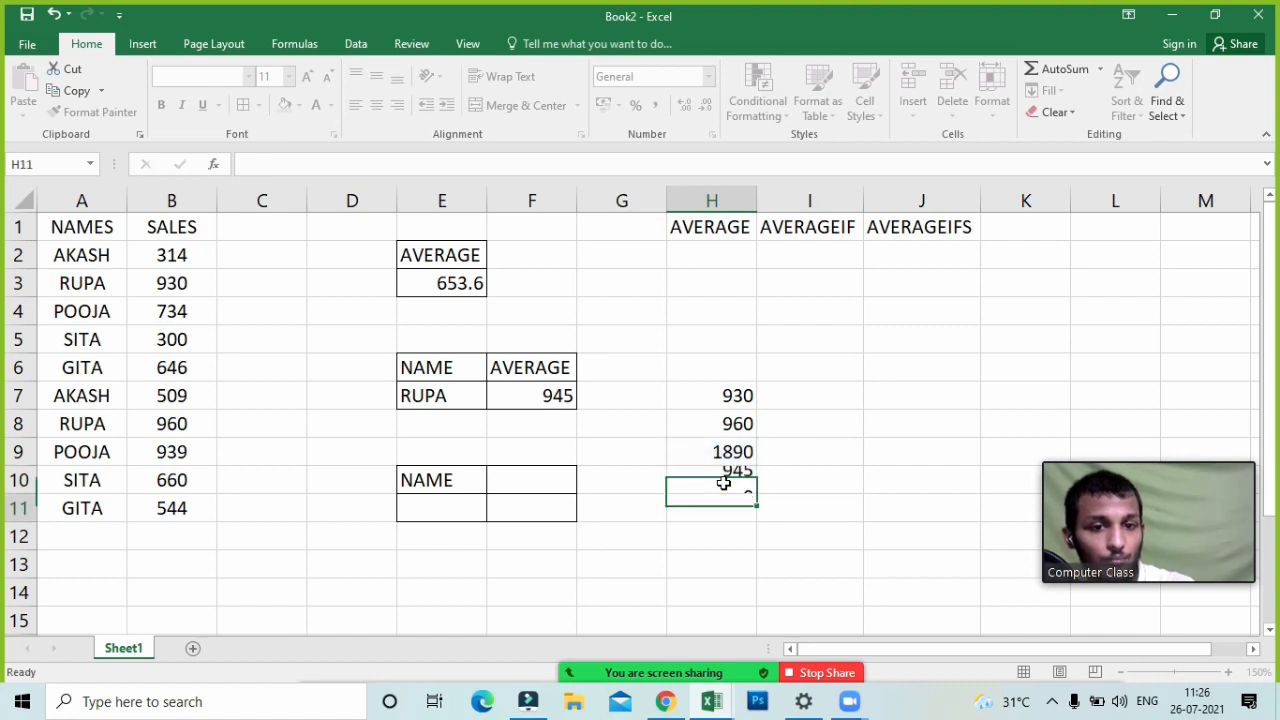
{"action": "left_click", "coordinate": [752, 483]}
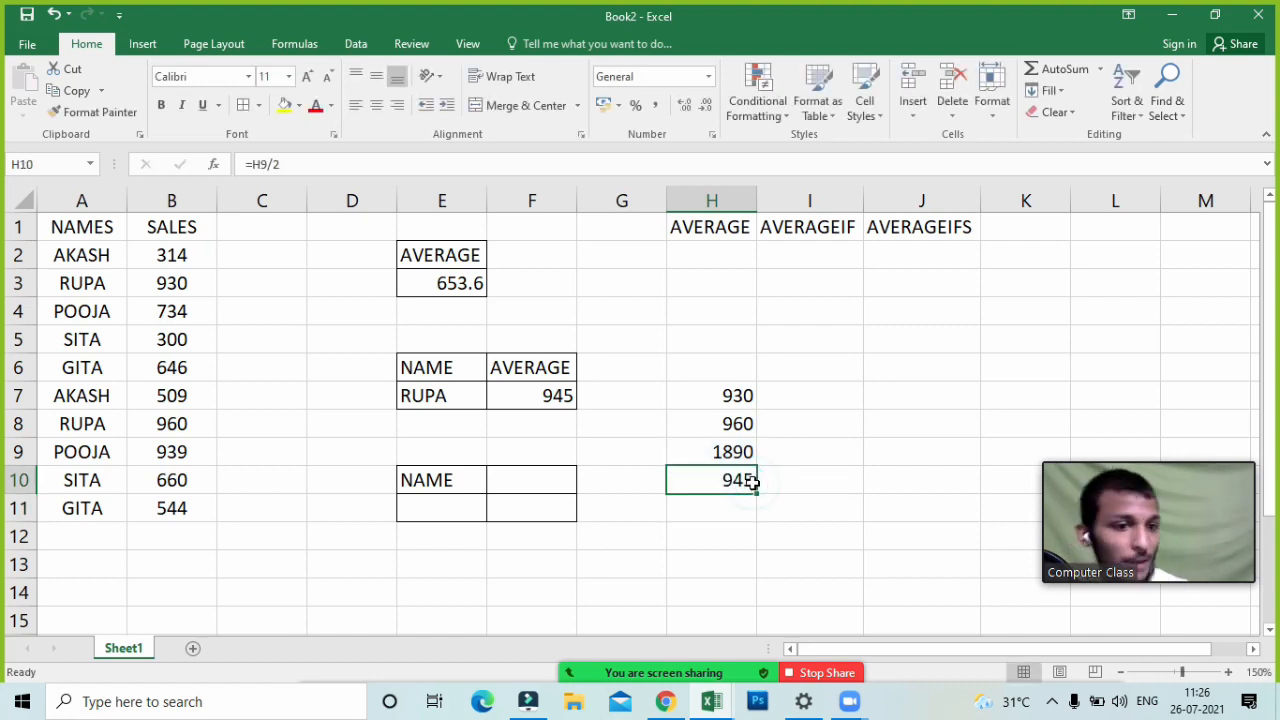
- Total the sales values B2:B11 with AutoSum in cell B12
{"action": "left_click", "coordinate": [528, 396]}
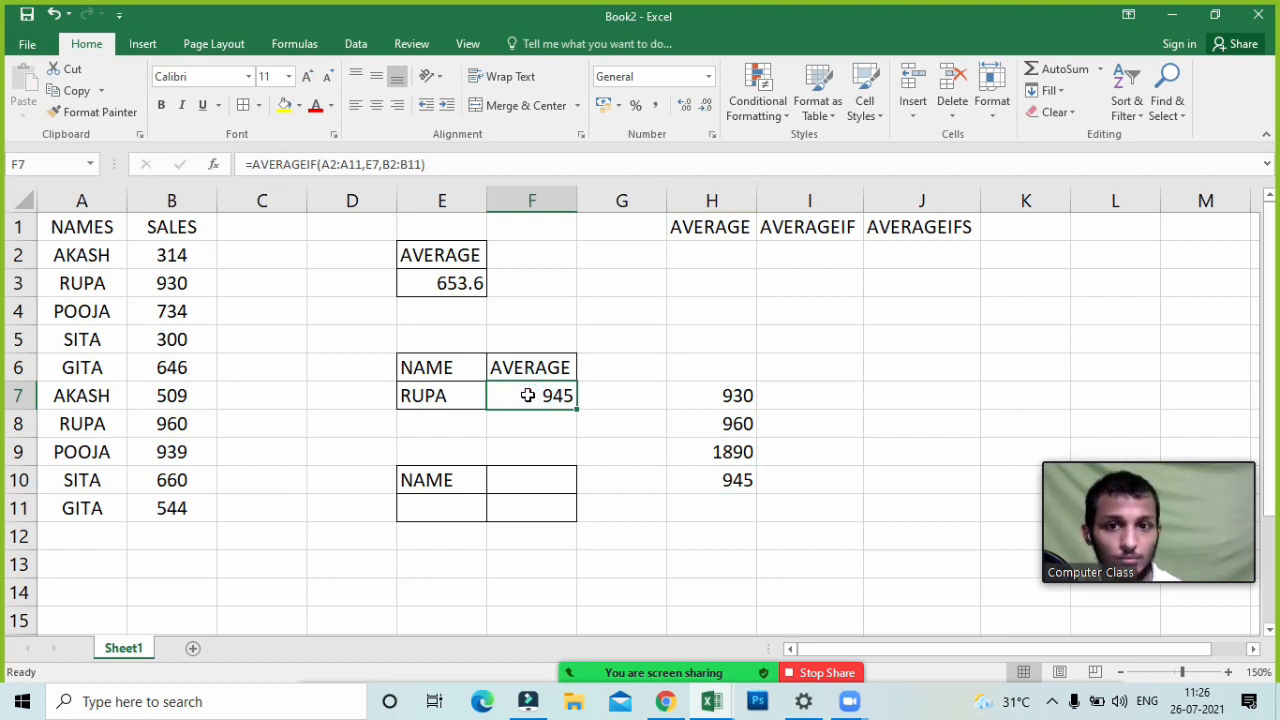
{"action": "left_click", "coordinate": [472, 276]}
{"action": "left_click", "coordinate": [177, 255]}
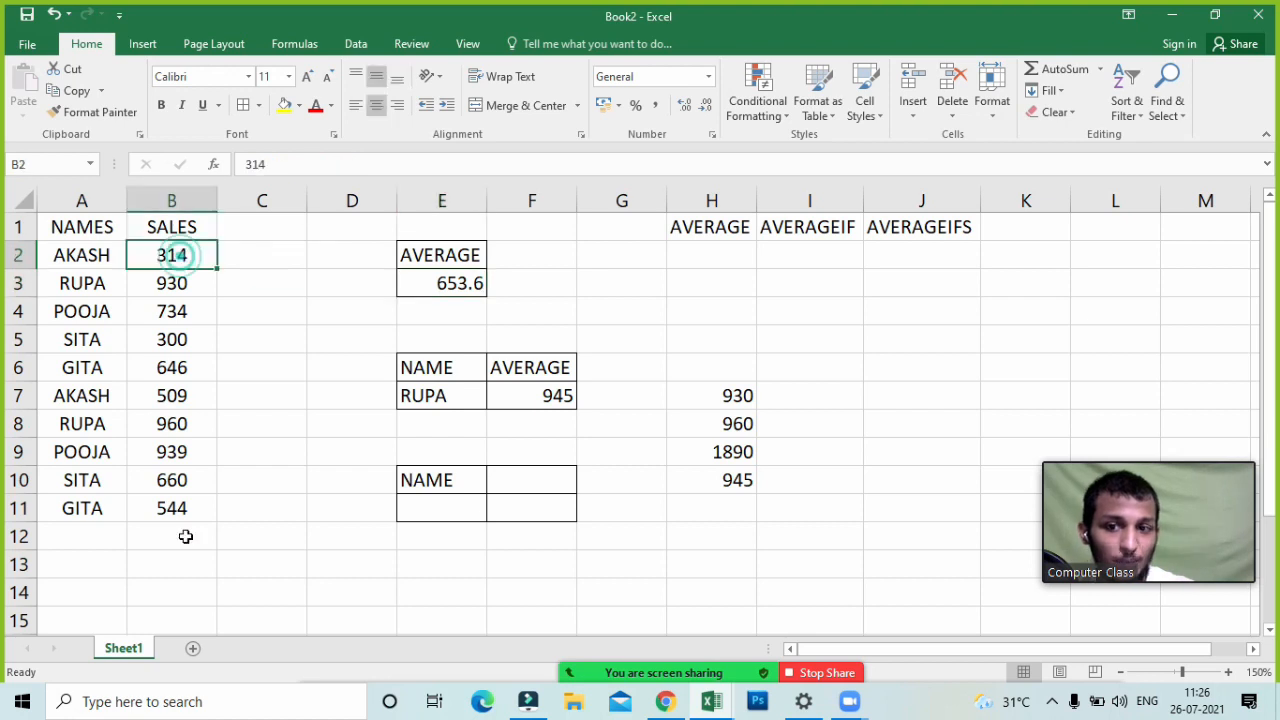
{"action": "left_click", "coordinate": [183, 536]}
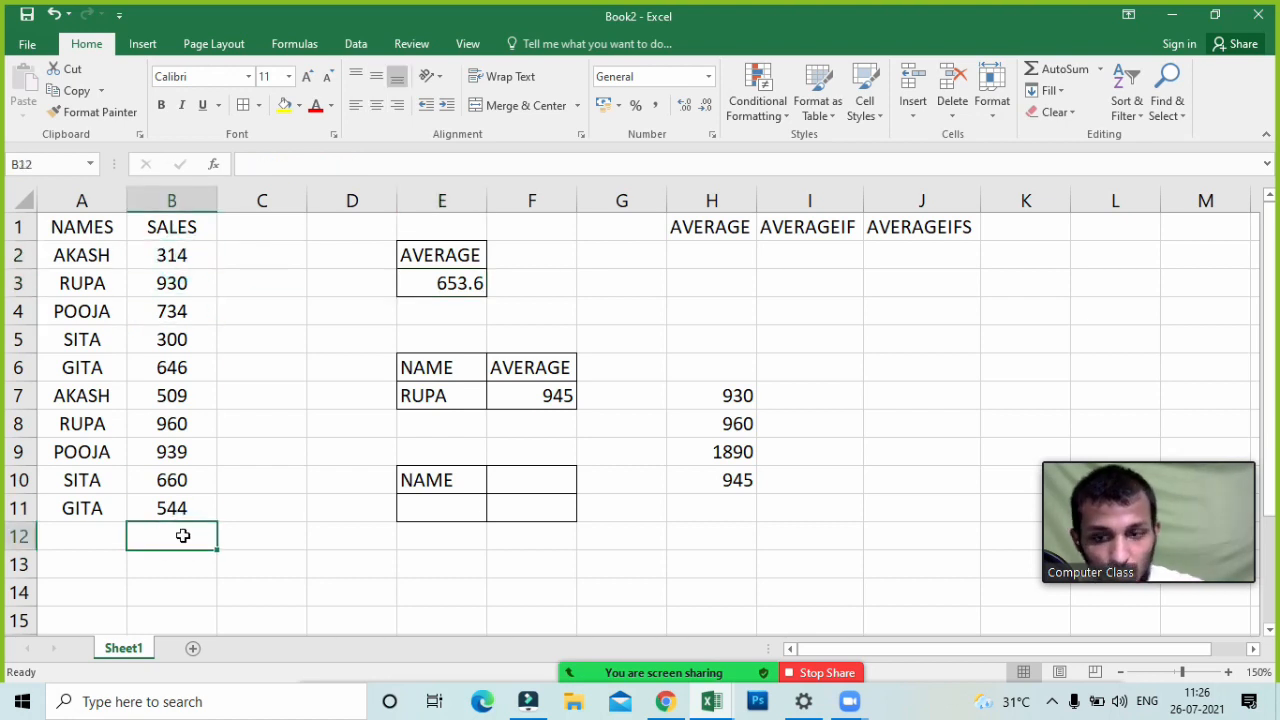
{"action": "key", "text": "alt+equal"}
{"action": "key", "text": "Return"}
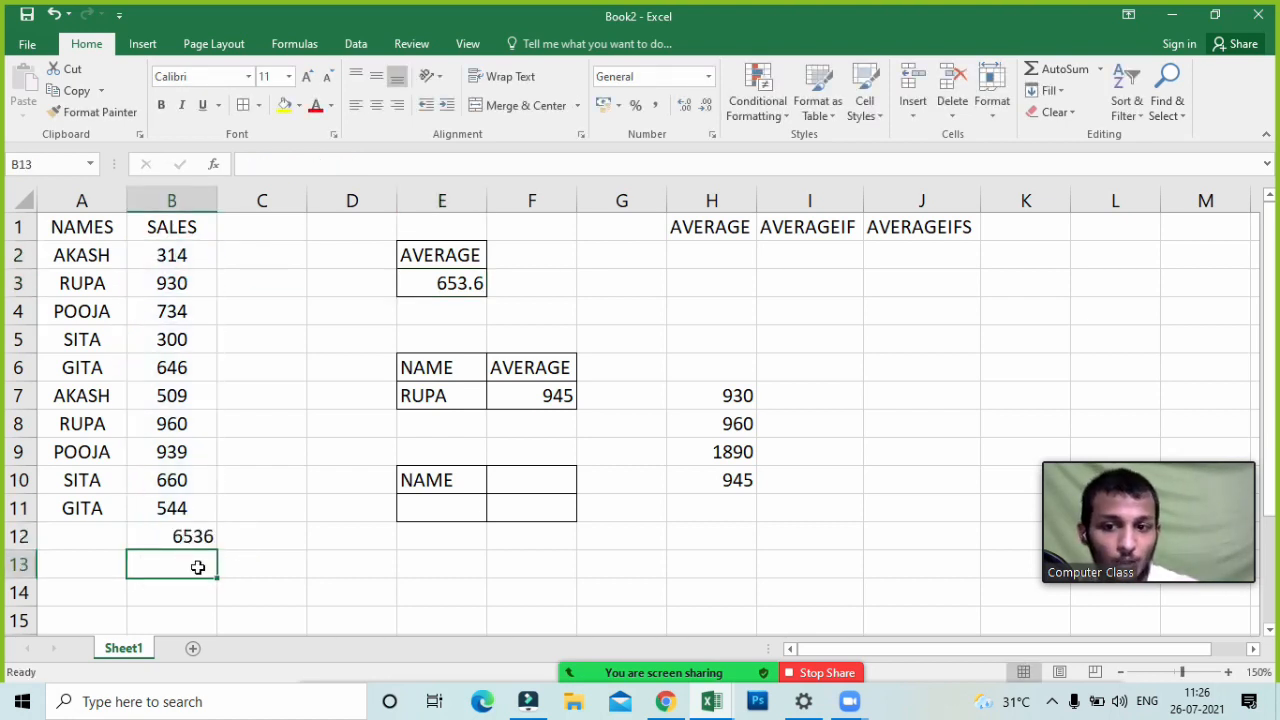
- Enter =B12/10 in B13 and compare the manual average with the AVERAGE formula in E3
{"action": "type", "text": "="}
{"action": "key", "text": "Up"}
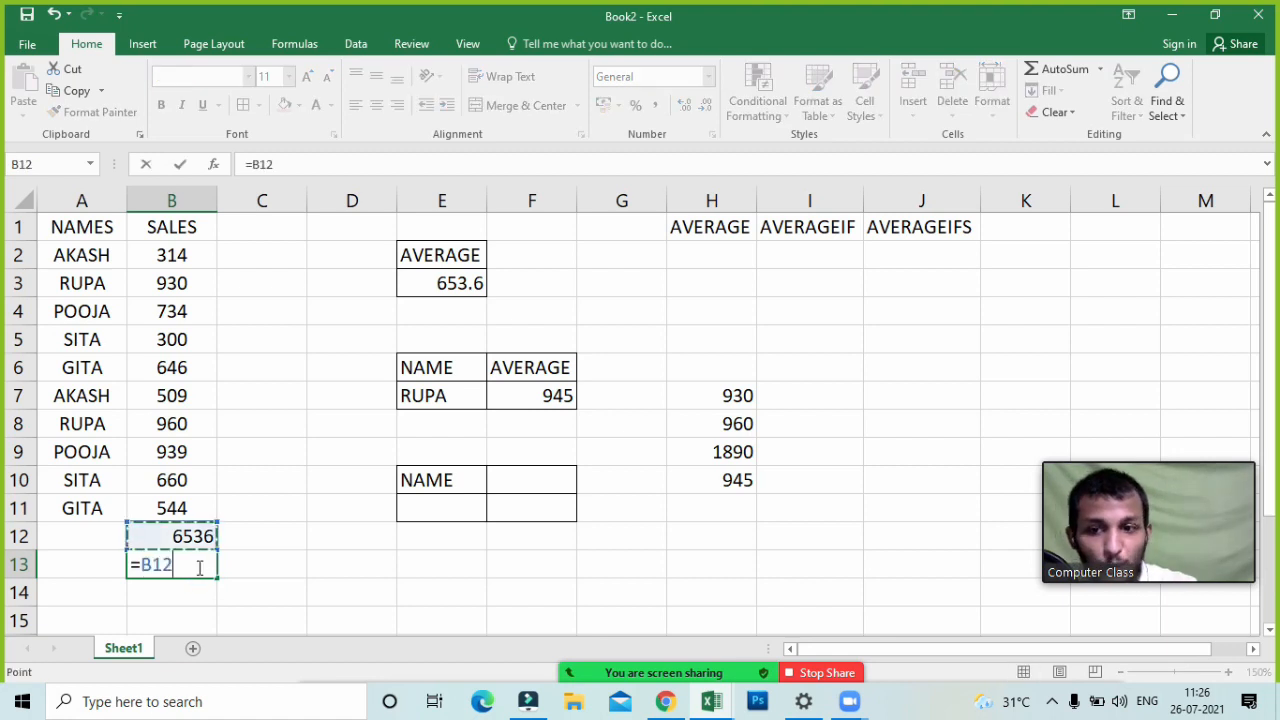
{"action": "type", "text": "/10"}
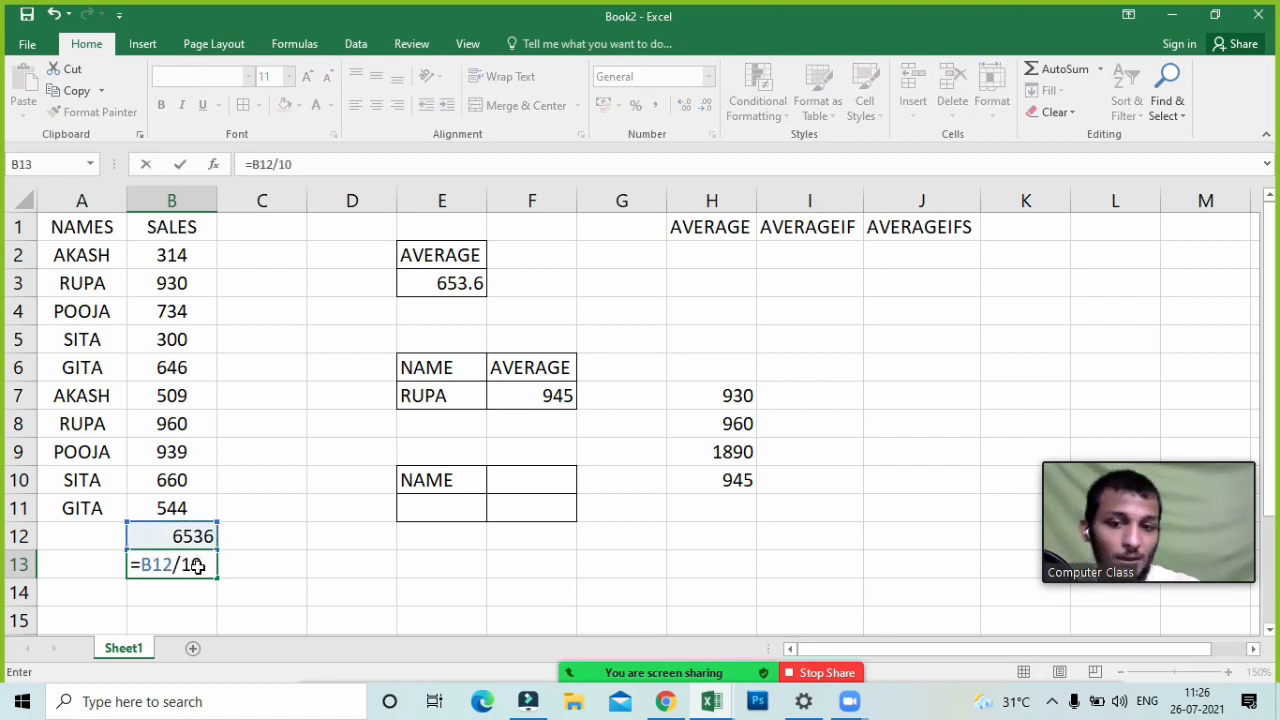
{"action": "key", "text": "Return"}
{"action": "left_click", "coordinate": [149, 563]}
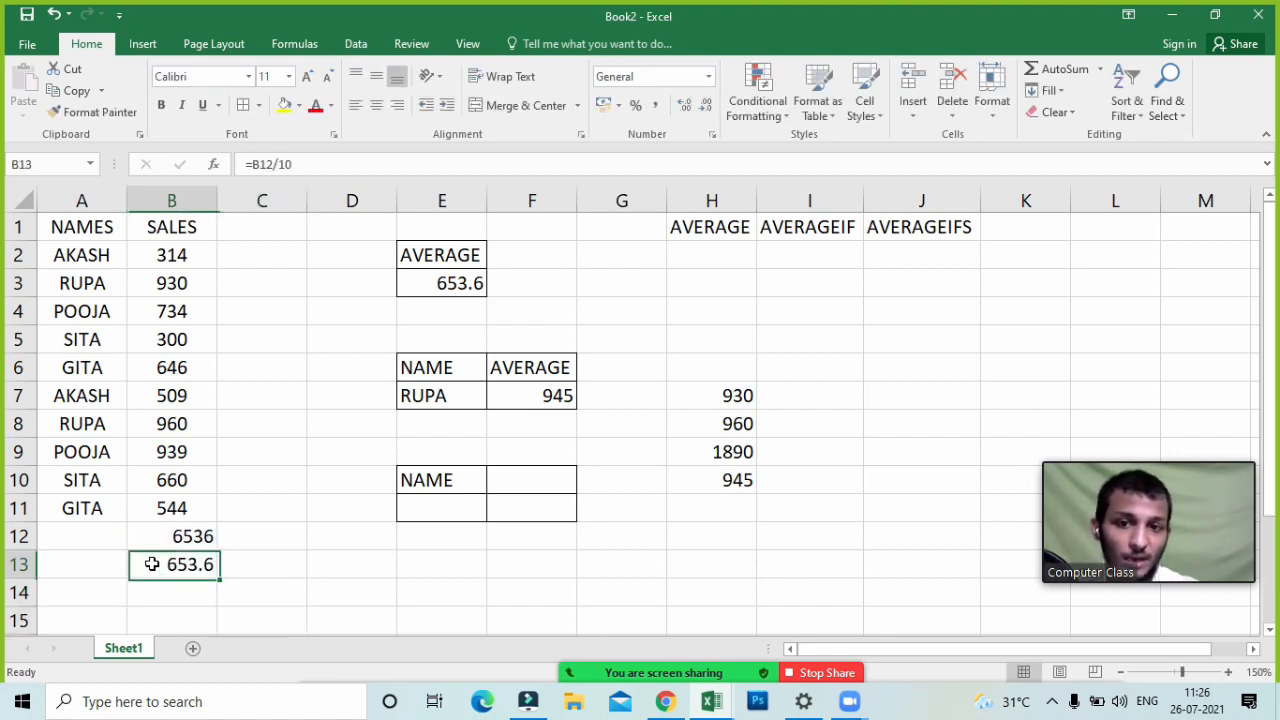
{"action": "left_click", "coordinate": [440, 283]}
{"action": "left_click", "coordinate": [200, 566]}
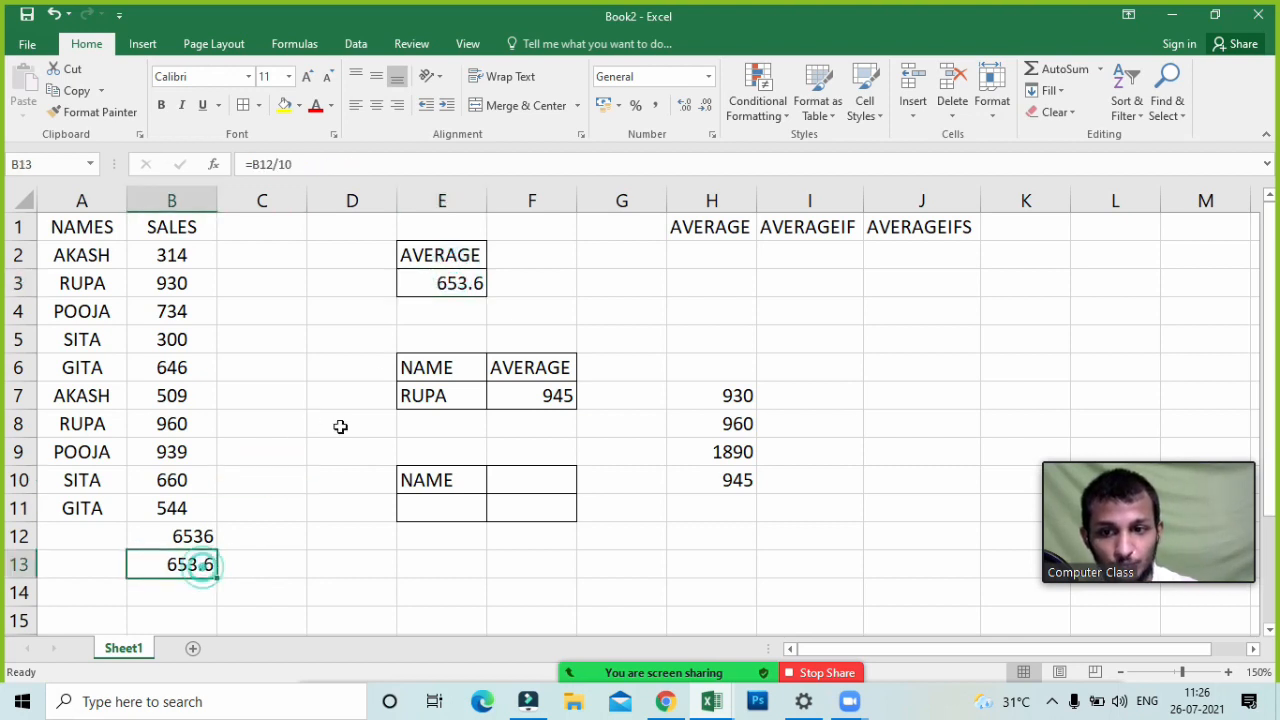
{"action": "left_click", "coordinate": [411, 275]}
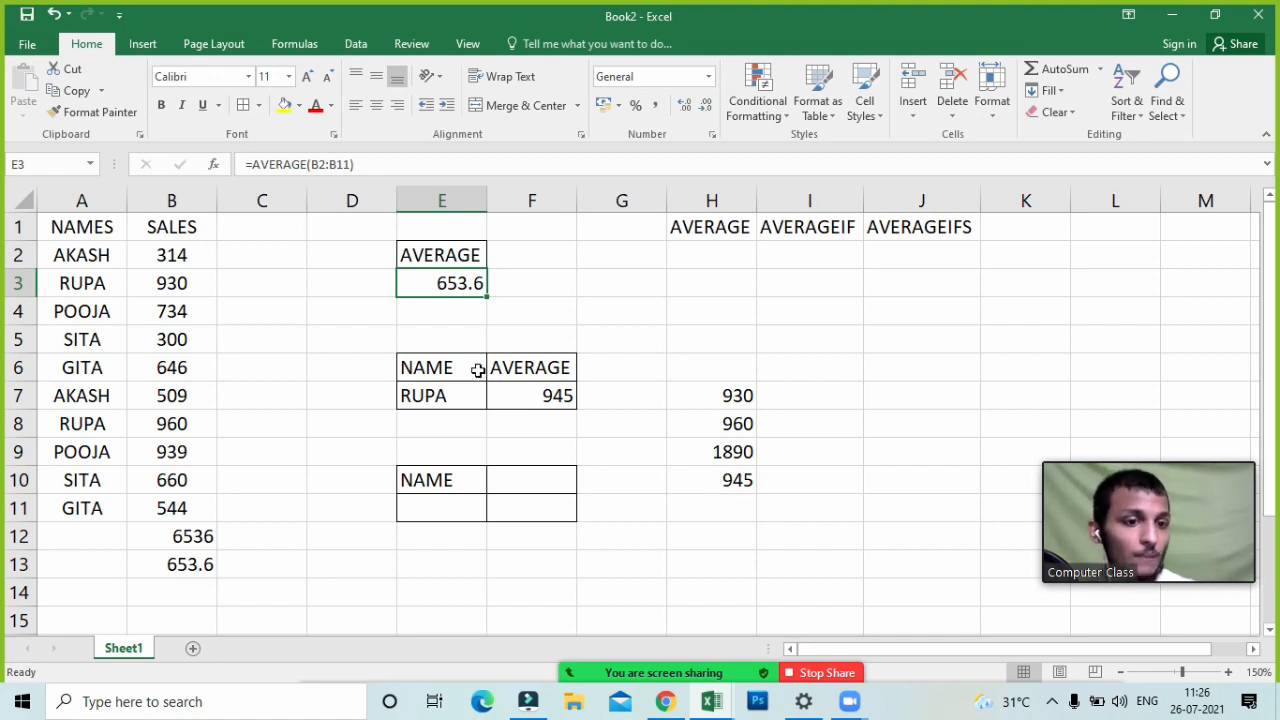
- Clear the scratch calculations from H5:H12 and from B12:B14
{"action": "left_click_drag", "start_coordinate": [740, 545], "coordinate": [718, 345]}
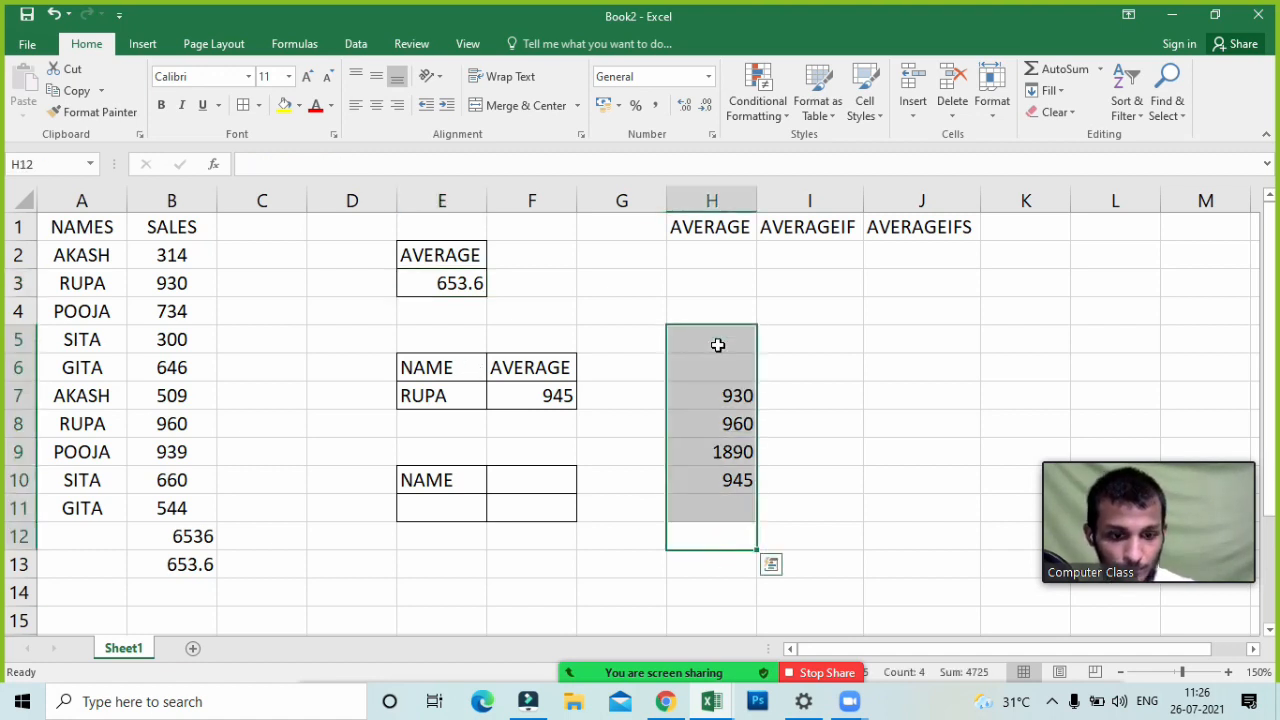
{"action": "key", "text": "Delete"}
{"action": "left_click_drag", "start_coordinate": [169, 590], "coordinate": [178, 534]}
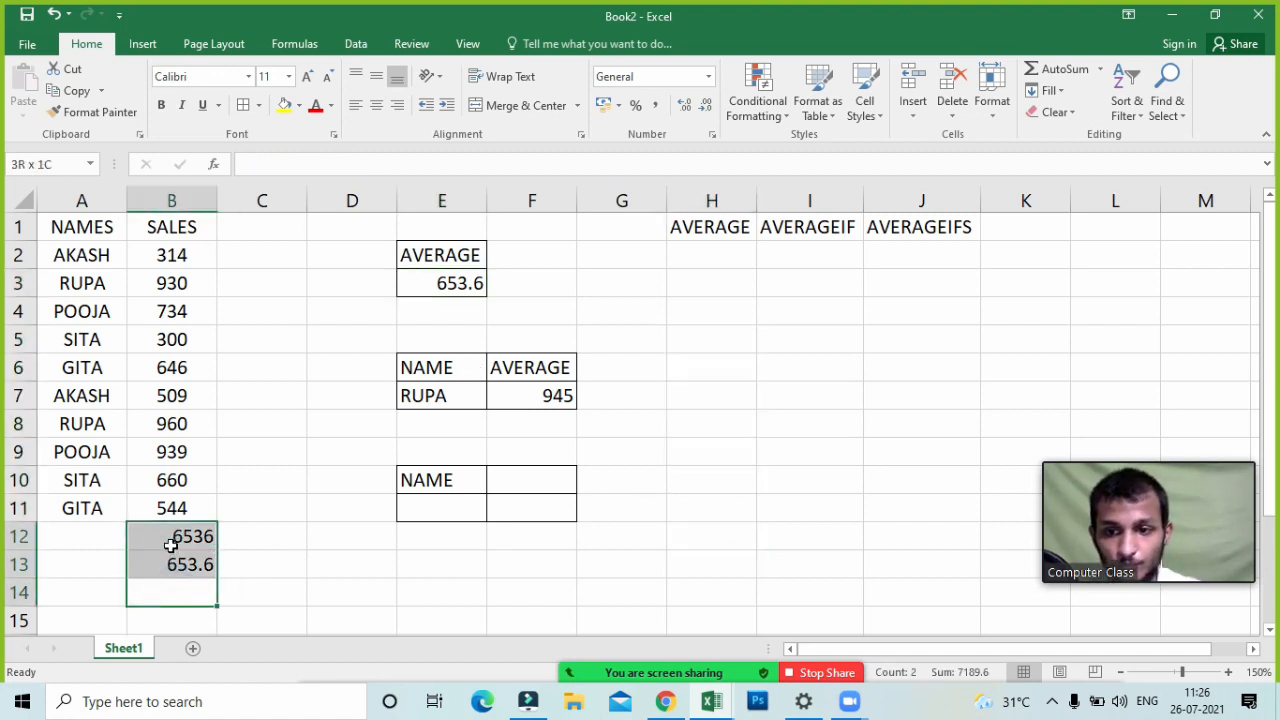
{"action": "key", "text": "Delete"}
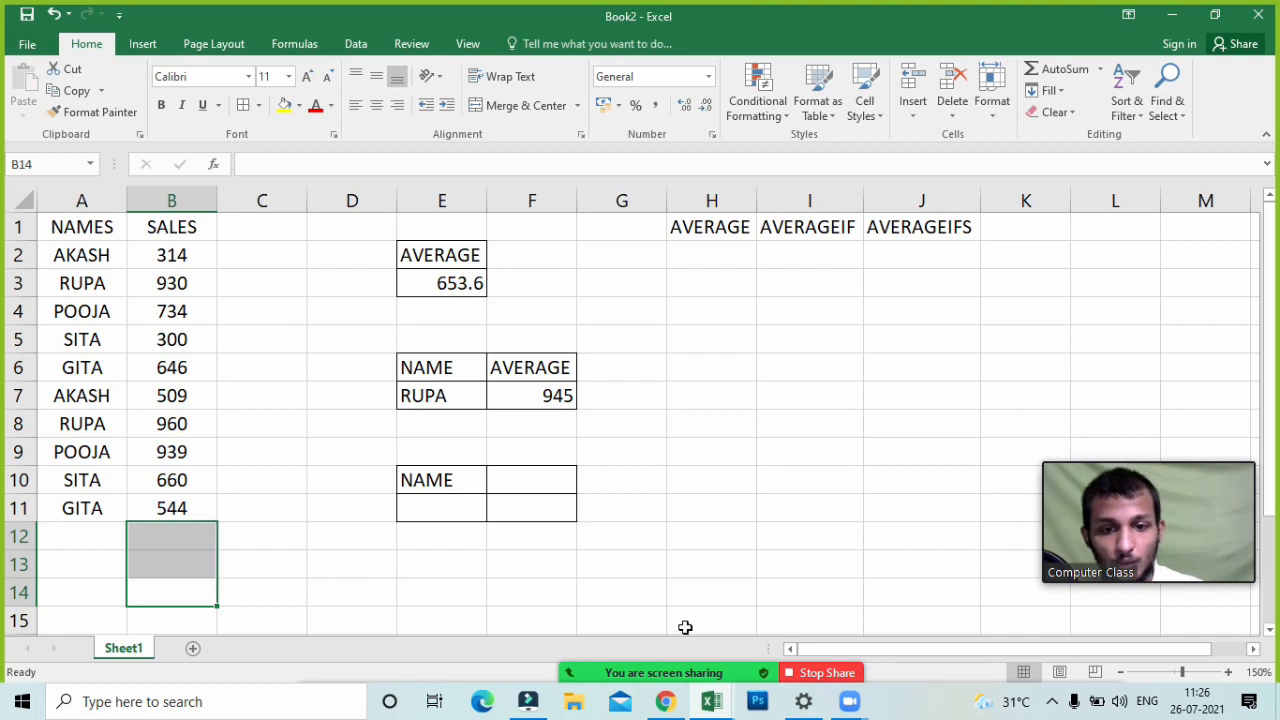
- Open the Zoom participants list, check its extra options, empty its search box and minimize it
{"action": "left_click", "coordinate": [593, 666]}
{"action": "type", "text": "wq"}
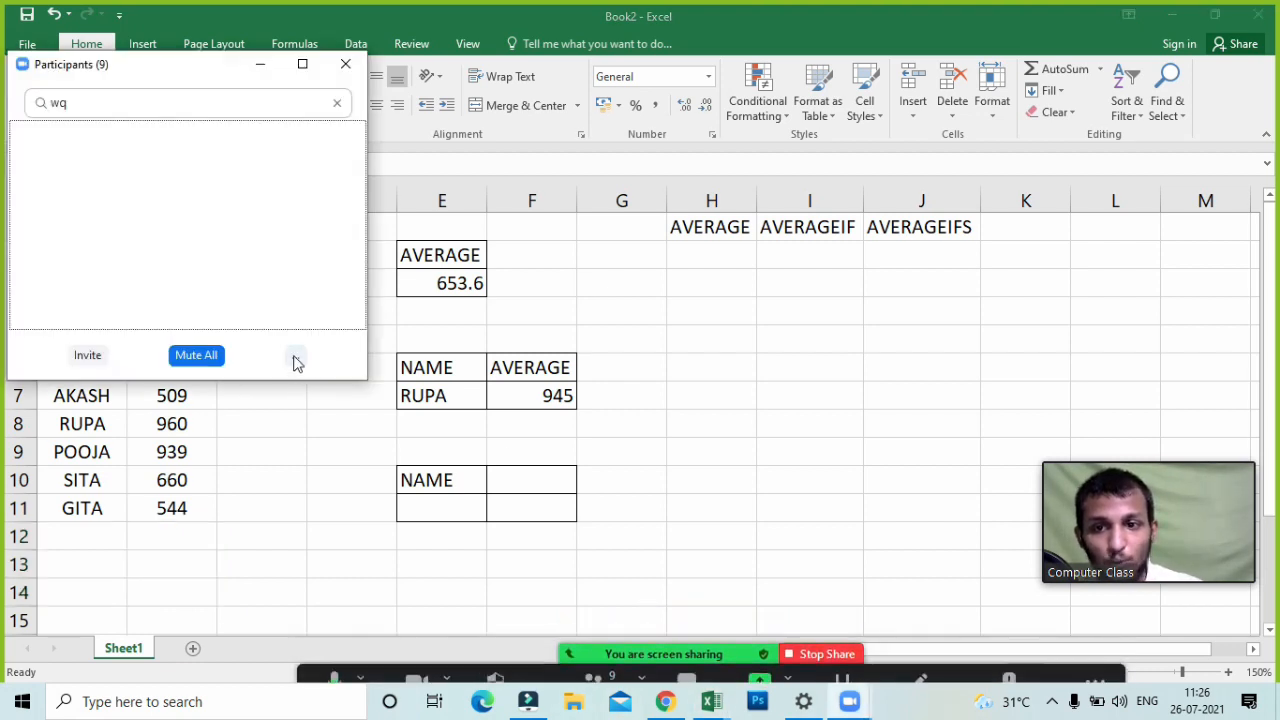
{"action": "left_click", "coordinate": [295, 357]}
{"action": "left_click", "coordinate": [305, 362]}
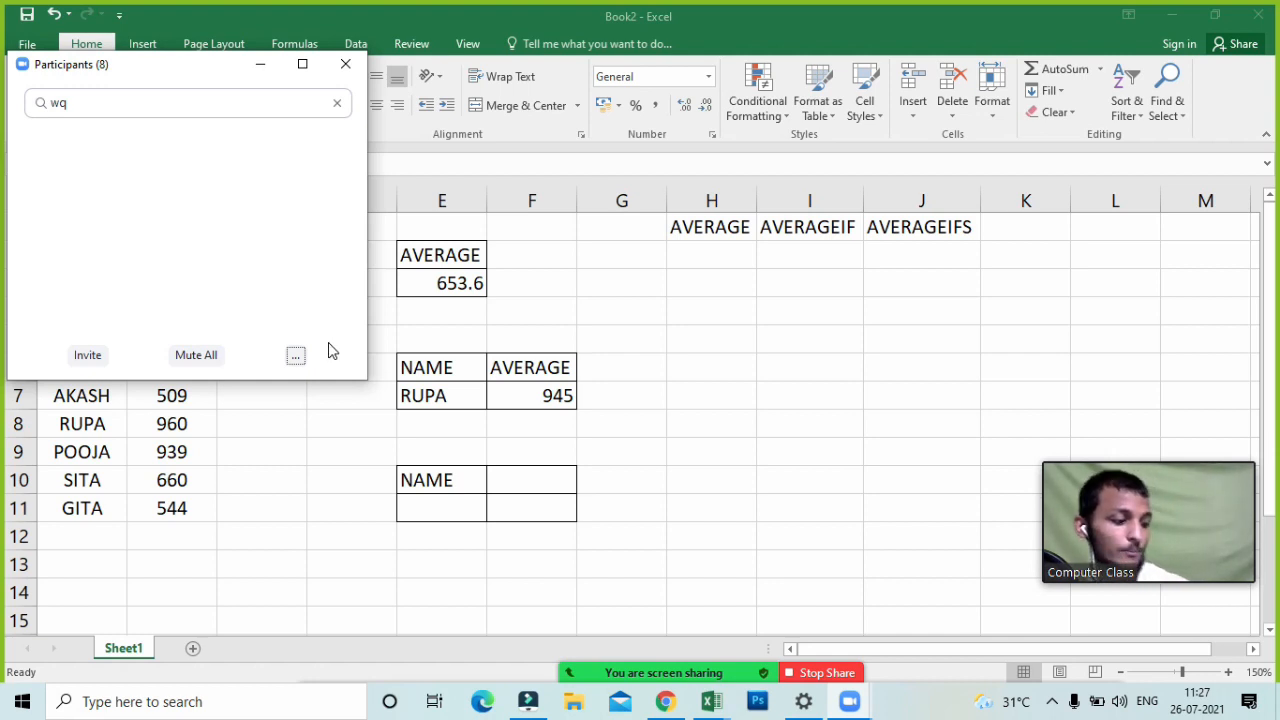
{"action": "left_click", "coordinate": [154, 97]}
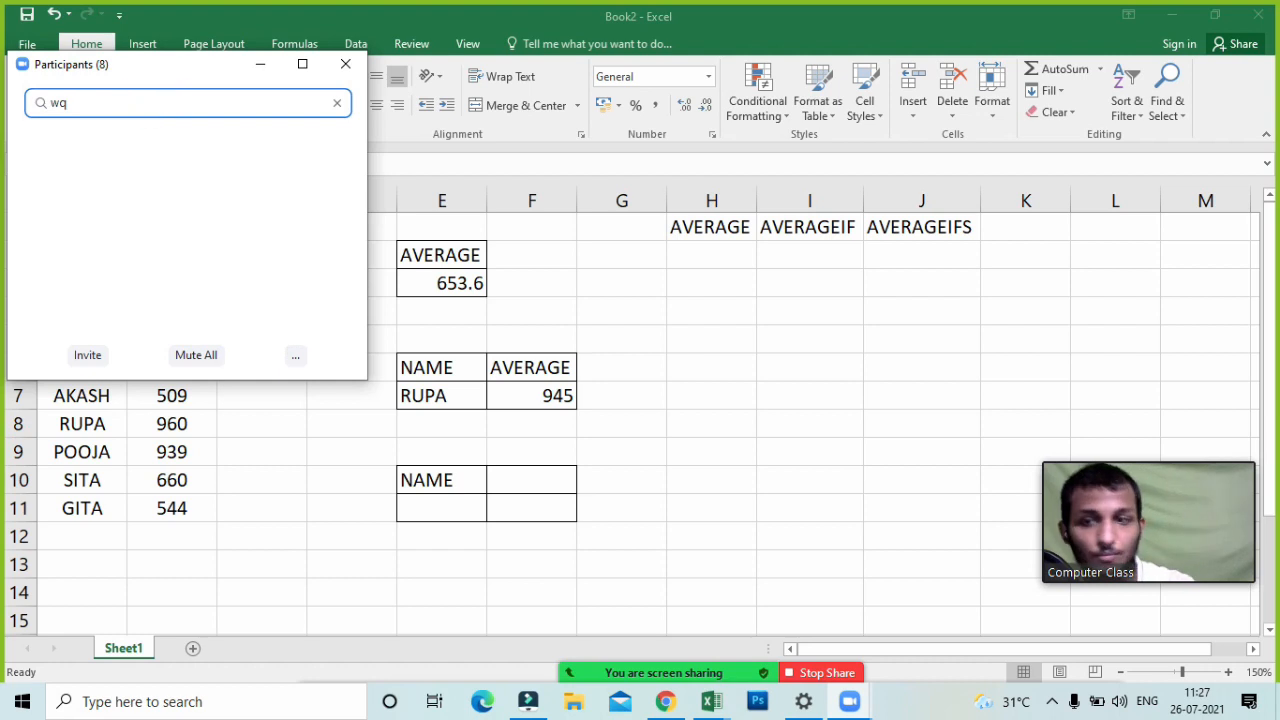
{"action": "key", "text": "BackSpace"}
{"action": "key", "text": "BackSpace"}
{"action": "left_click", "coordinate": [260, 64]}
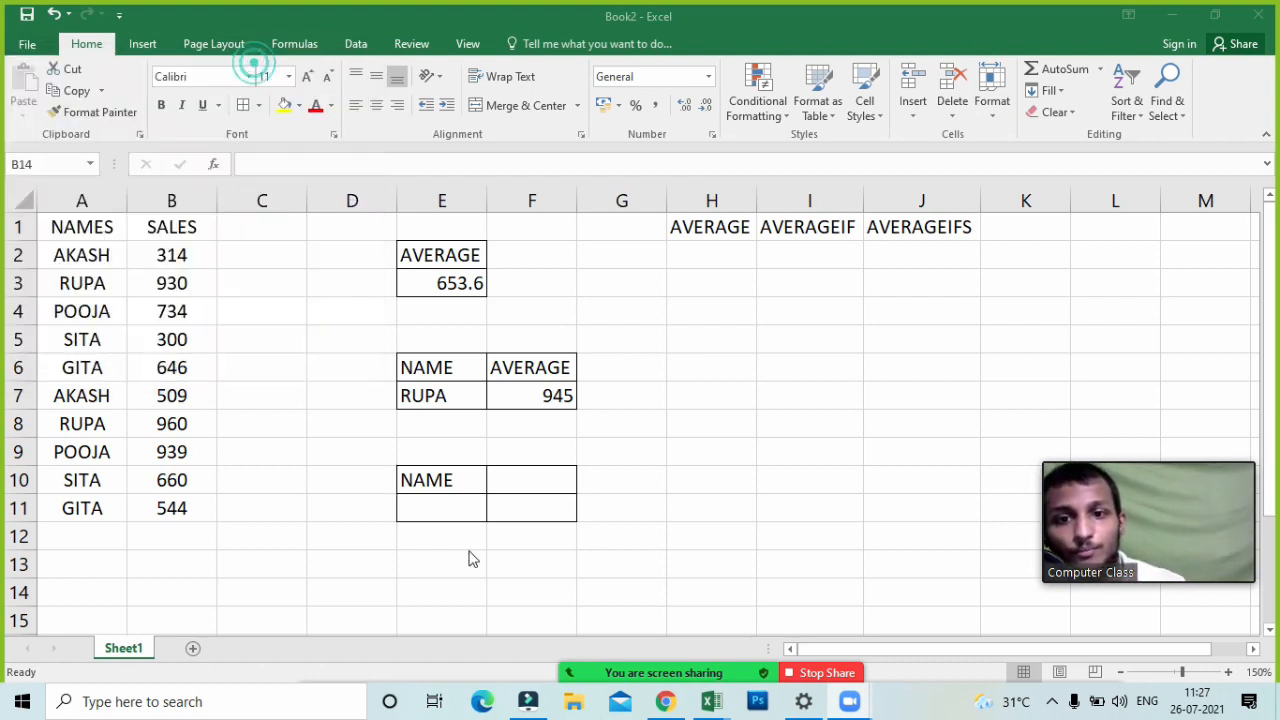
- Examine the range, criteria and average range arguments of the AVERAGEIF formula in F7
{"action": "left_click", "coordinate": [517, 395]}
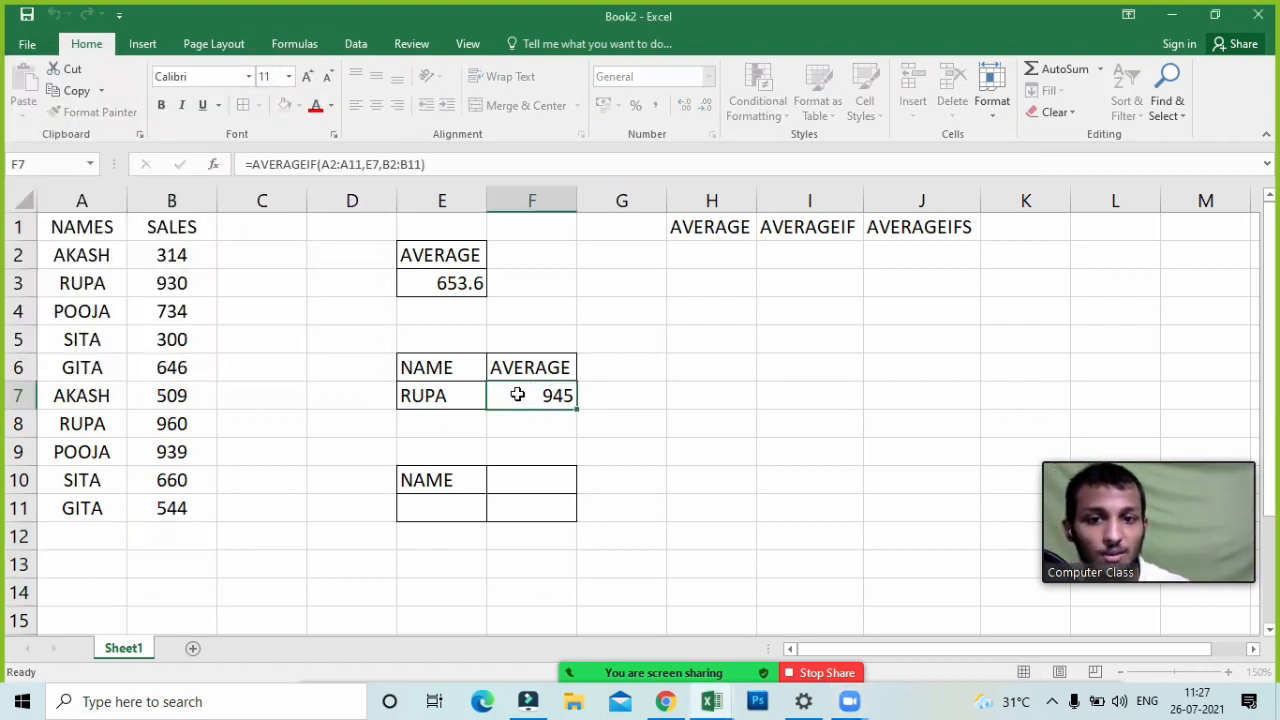
{"action": "double_click", "coordinate": [517, 395]}
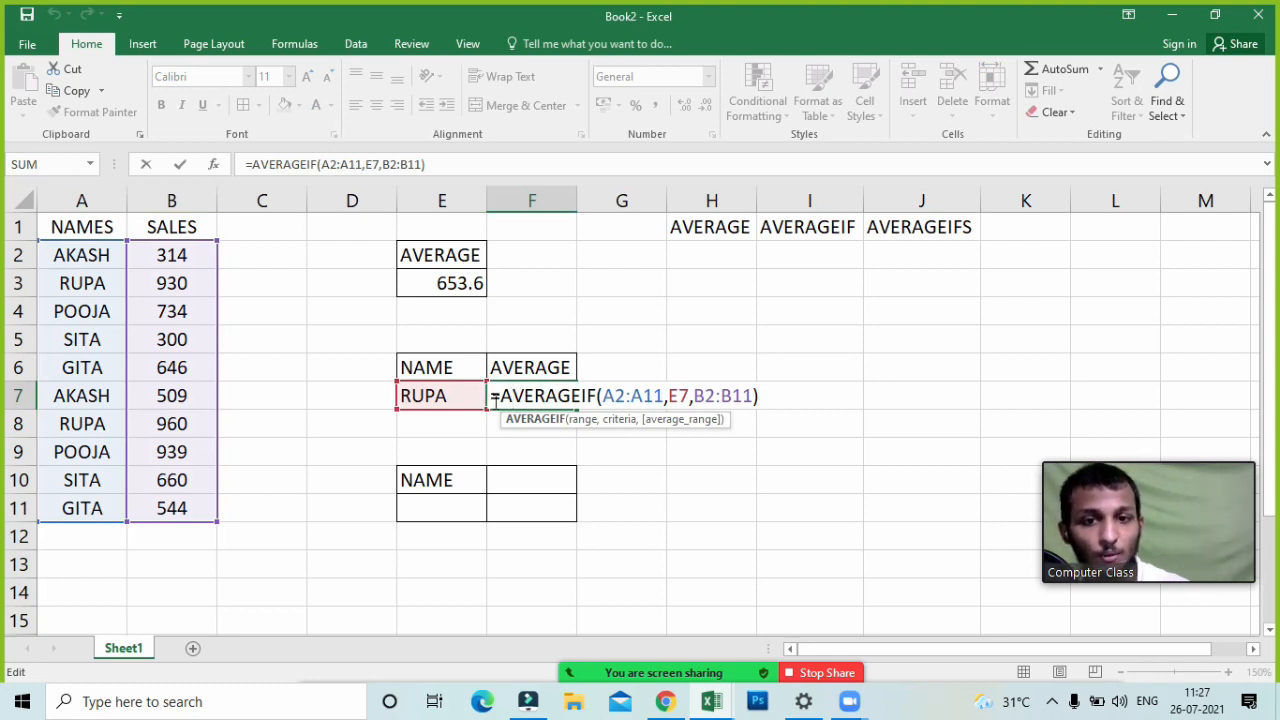
{"action": "left_click", "coordinate": [492, 397]}
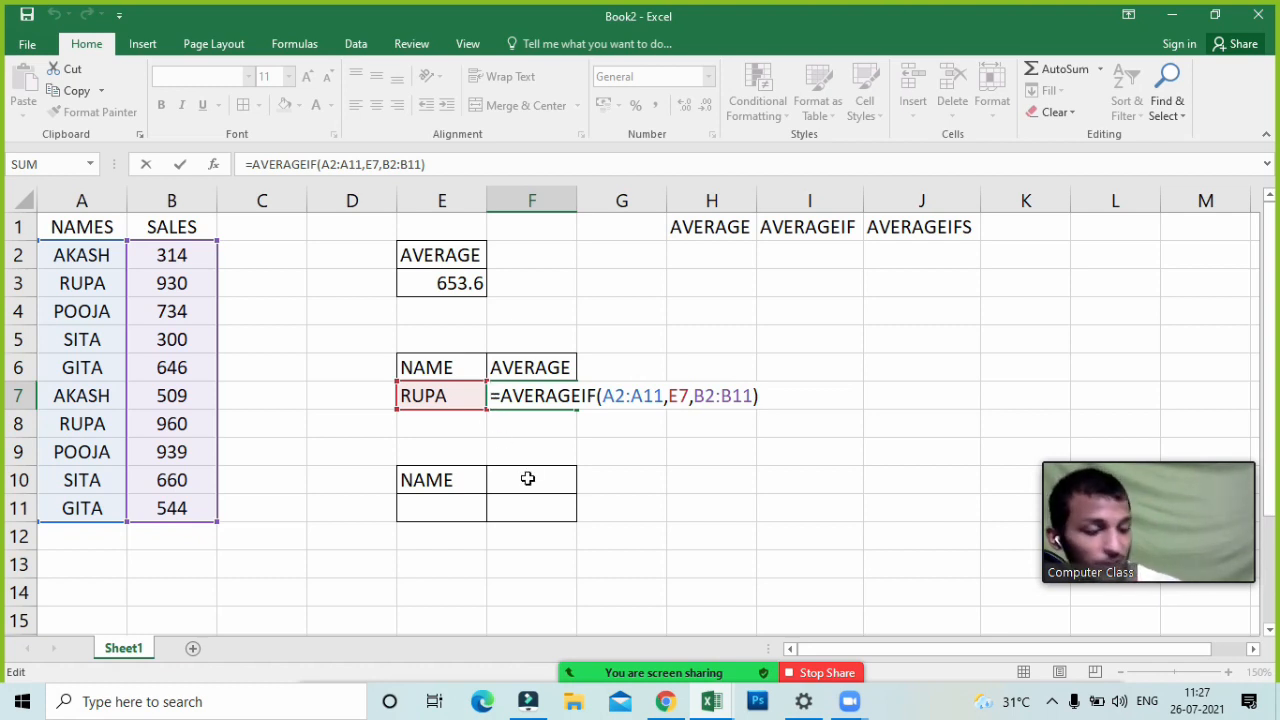
{"action": "left_click", "coordinate": [753, 397]}
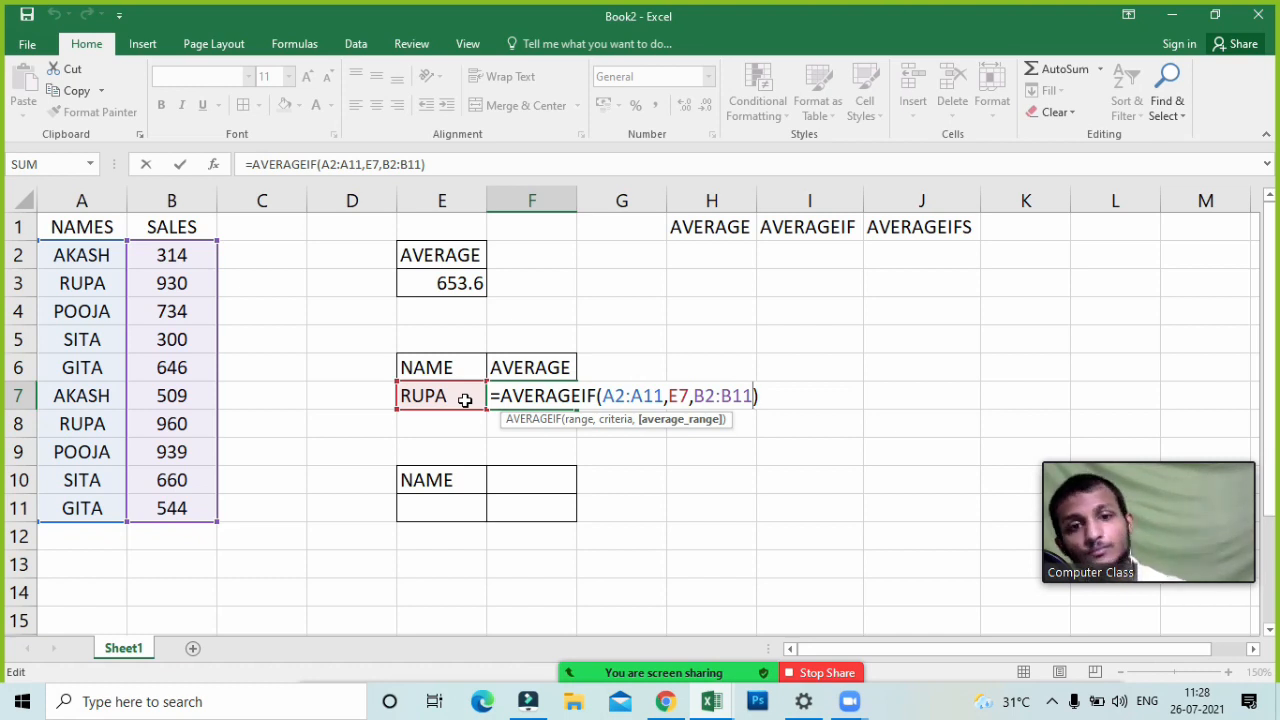
{"action": "key", "text": "Return"}
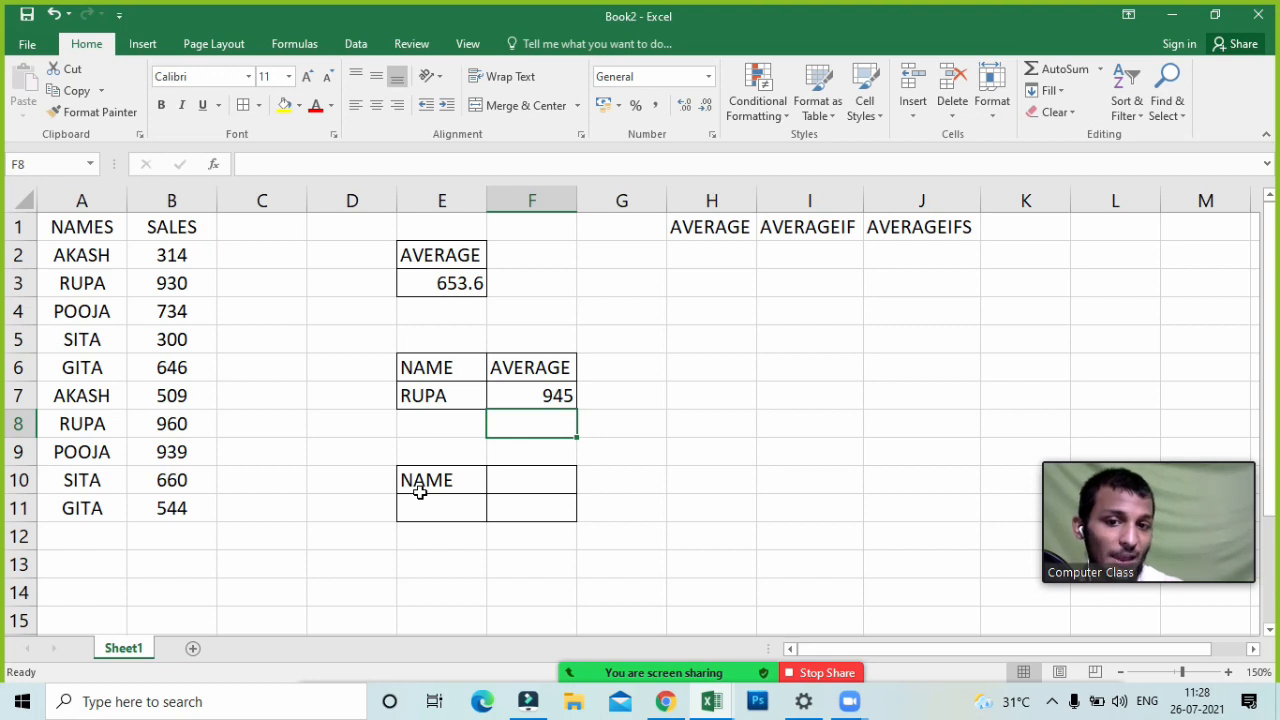
{"action": "left_click", "coordinate": [533, 390]}
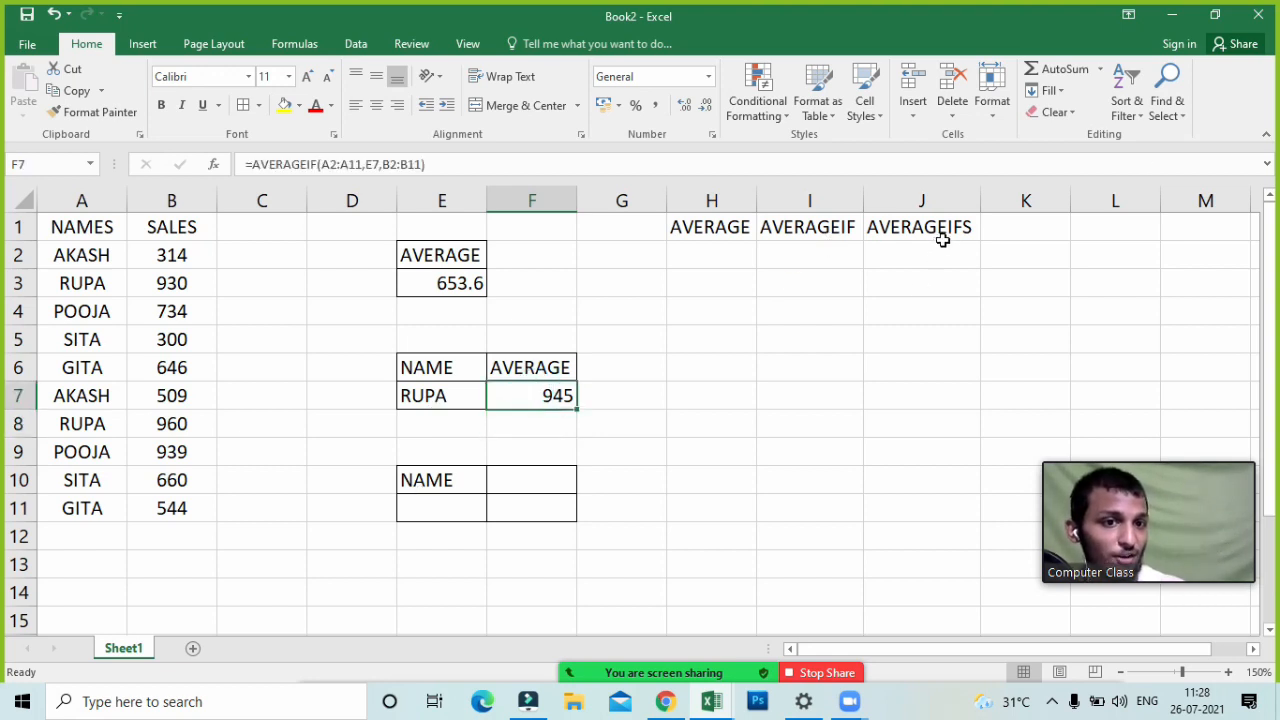
{"action": "left_click", "coordinate": [526, 485]}
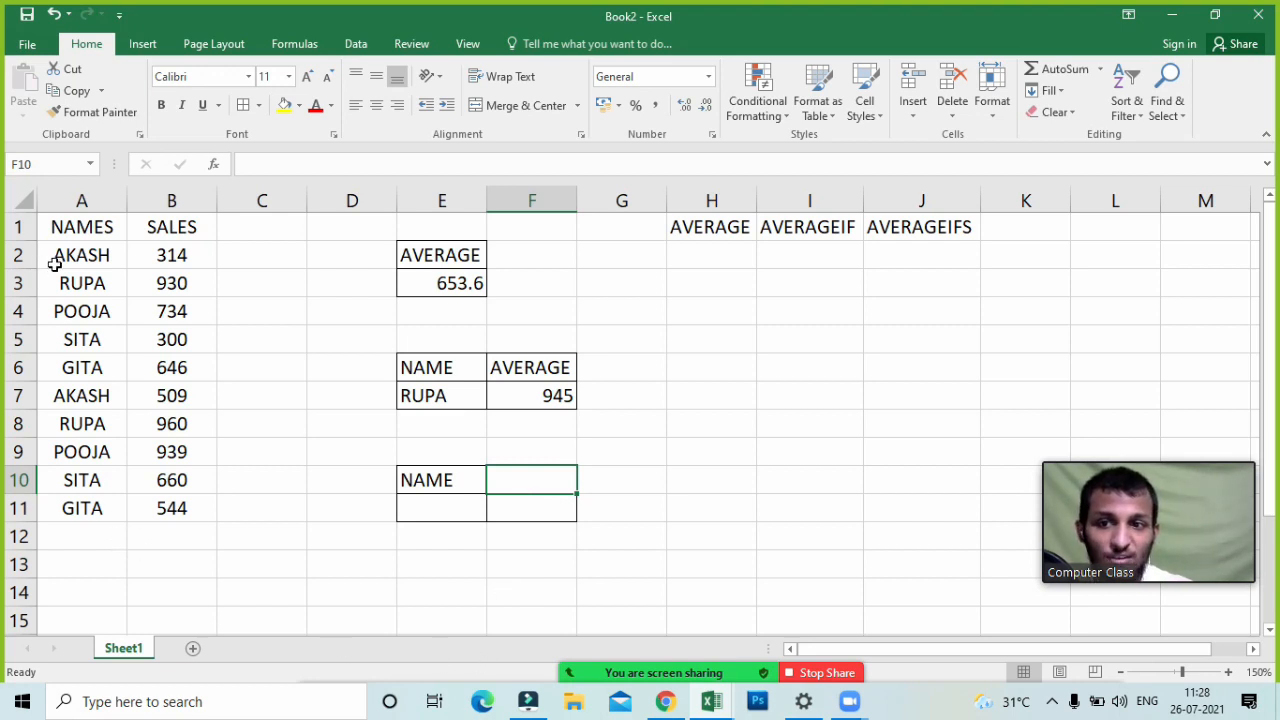
- Autofit column A to its contents and widen it back by hand
{"action": "left_click", "coordinate": [167, 229]}
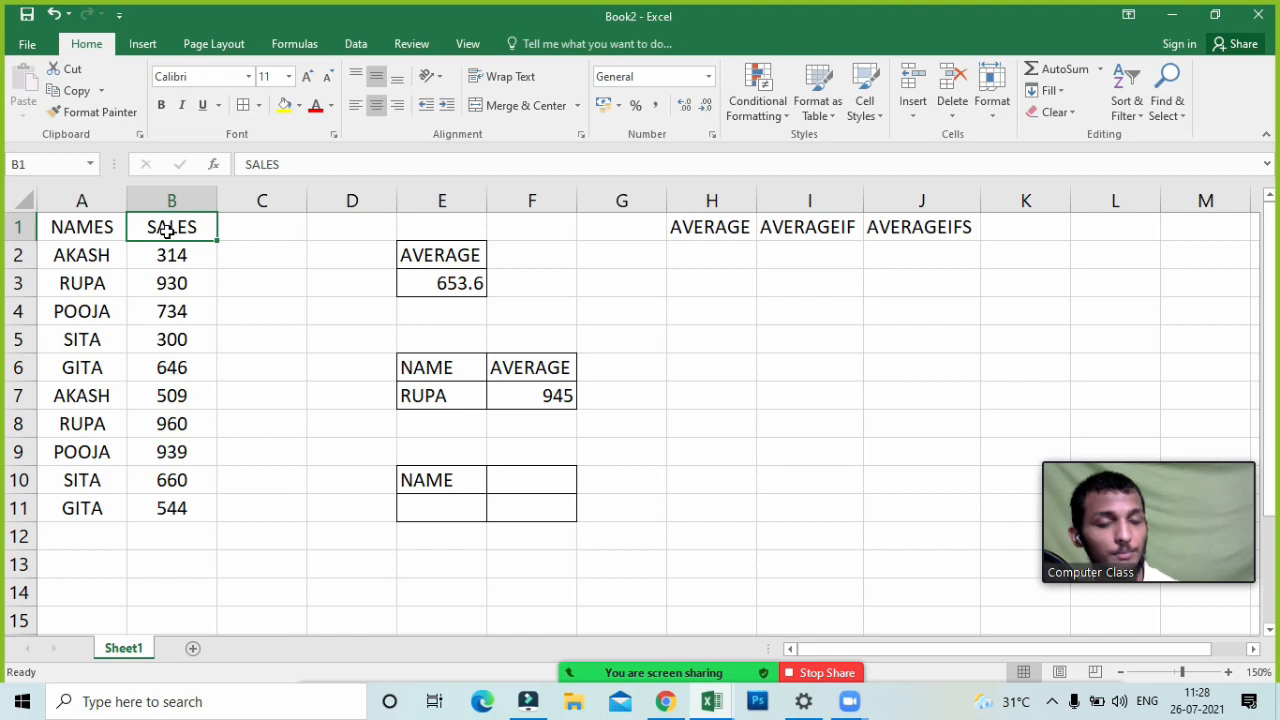
{"action": "double_click", "coordinate": [127, 193]}
{"action": "left_click", "coordinate": [129, 193]}
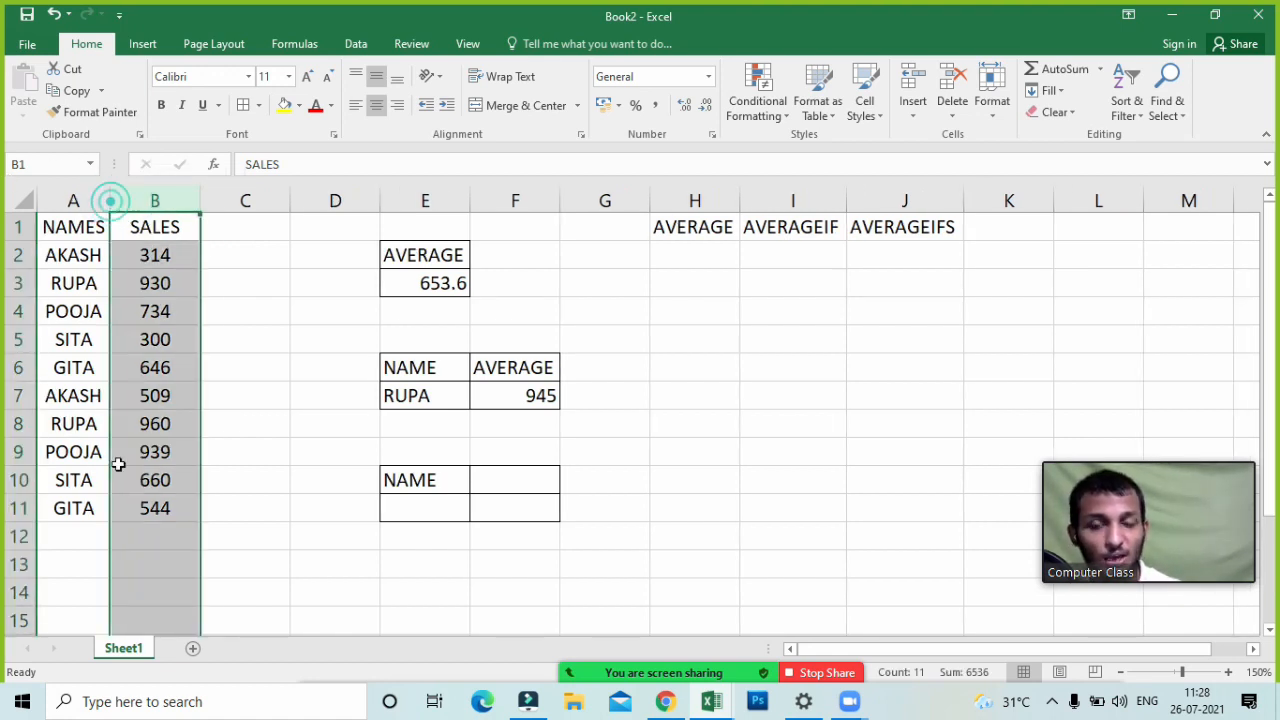
{"action": "left_click", "coordinate": [147, 398]}
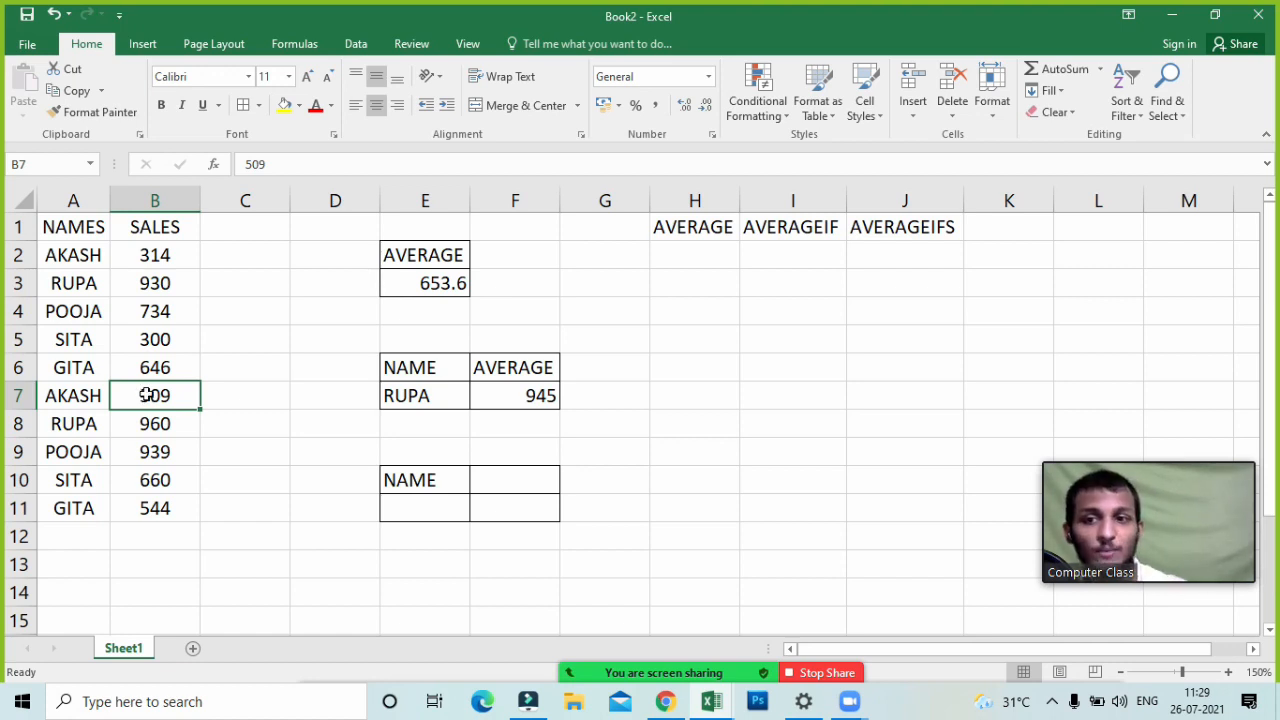
{"action": "left_click_drag", "start_coordinate": [116, 196], "coordinate": [125, 207]}
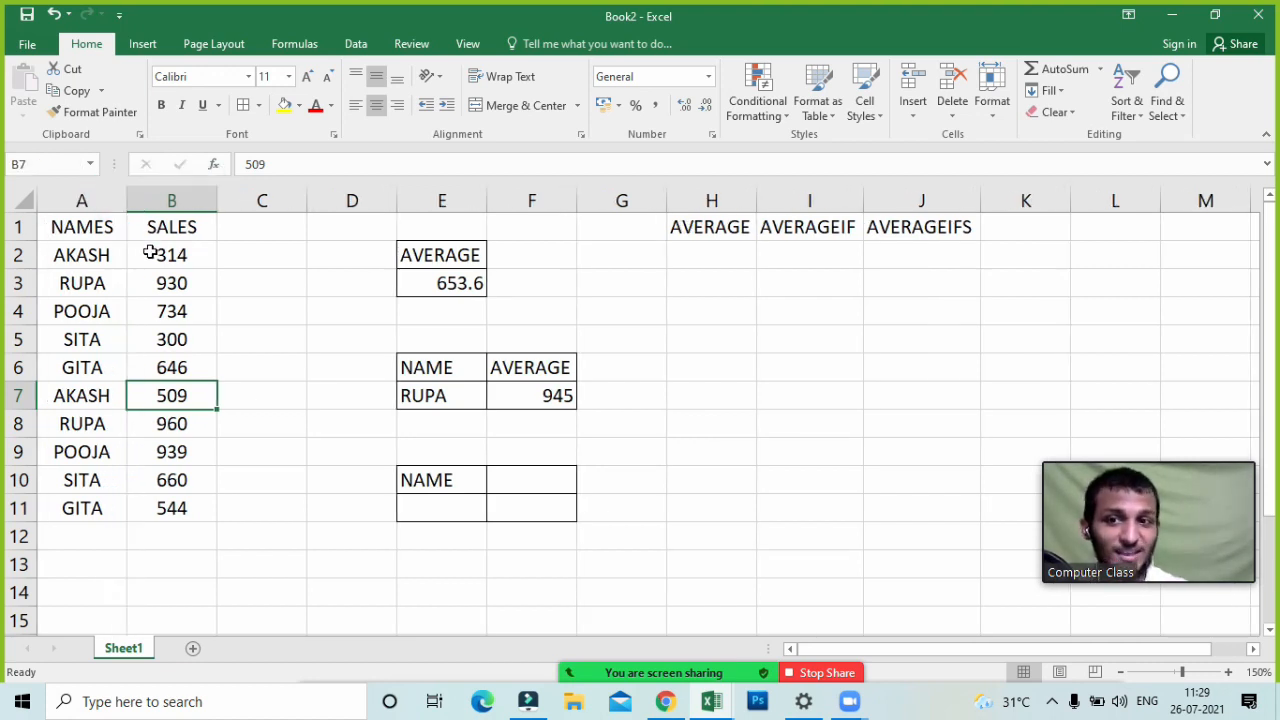
{"action": "left_click", "coordinate": [148, 222]}
{"action": "left_click", "coordinate": [110, 256]}
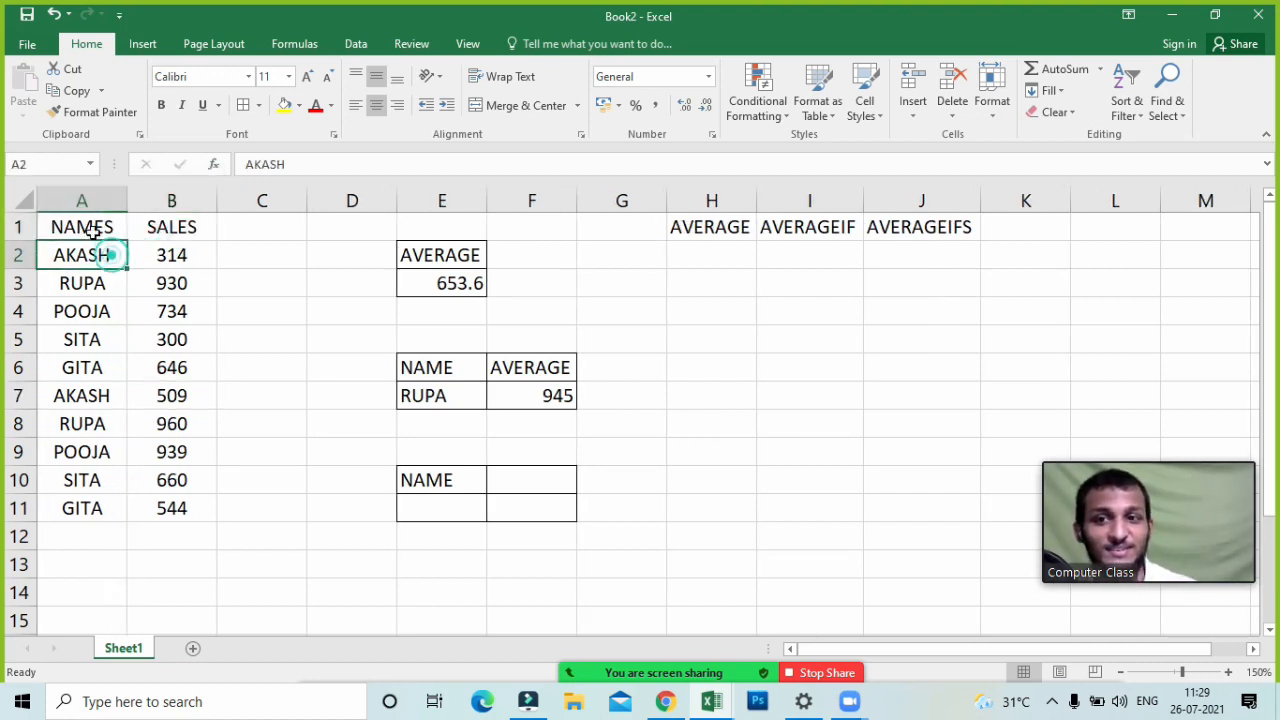
{"action": "left_click_drag", "start_coordinate": [94, 226], "coordinate": [143, 229]}
{"action": "left_click", "coordinate": [176, 392]}
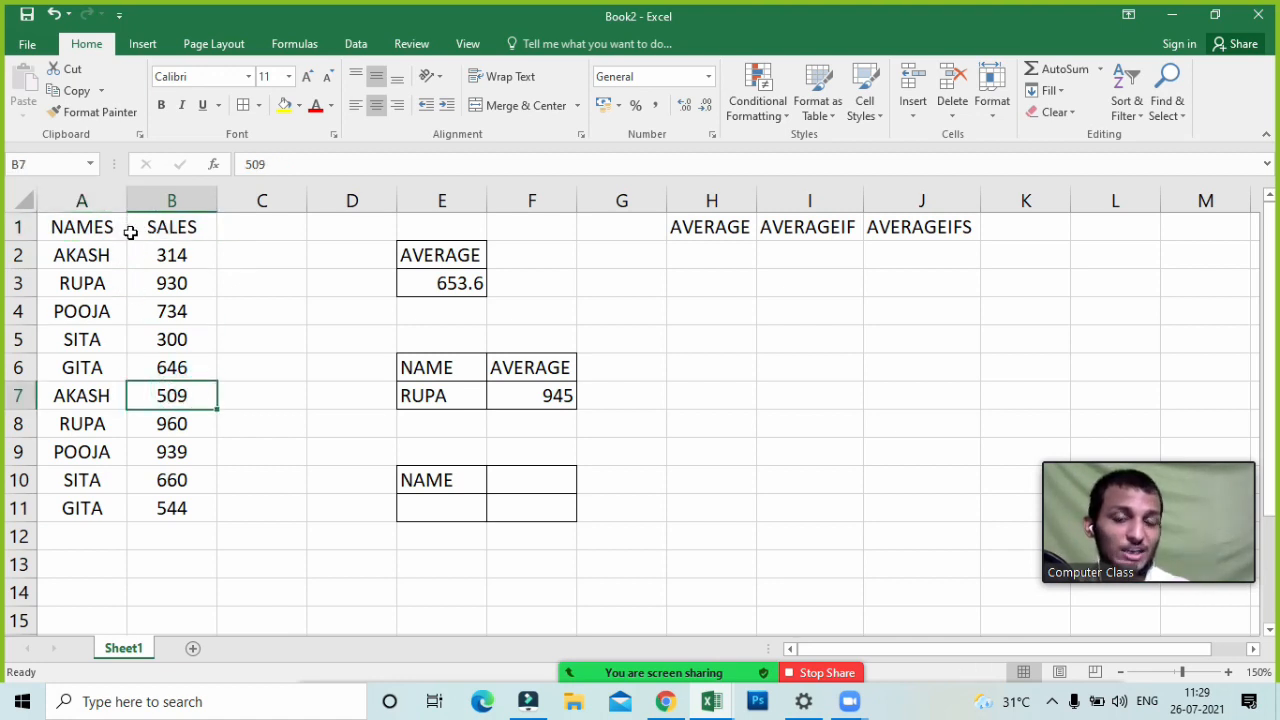
- Try inserting a blank cell at B3 with the cells shifted down, and undo the insertion
{"action": "left_click", "coordinate": [153, 288]}
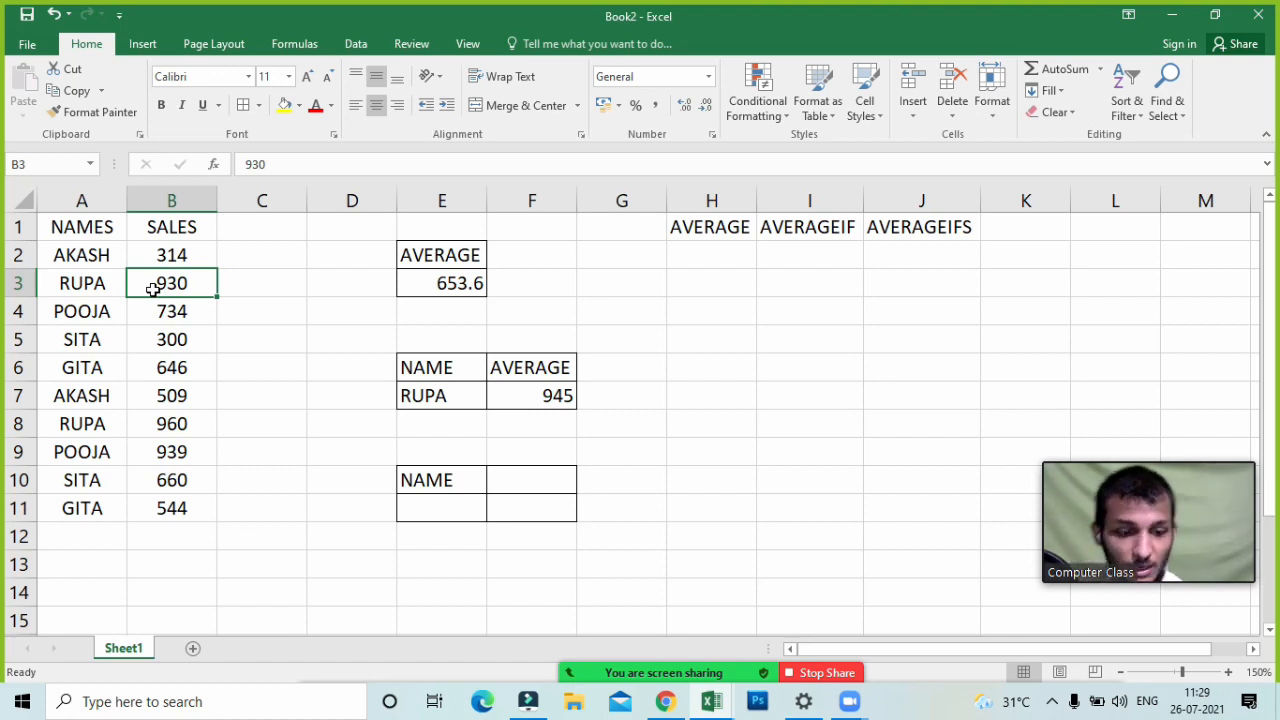
{"action": "key", "text": "ctrl+shift+plus"}
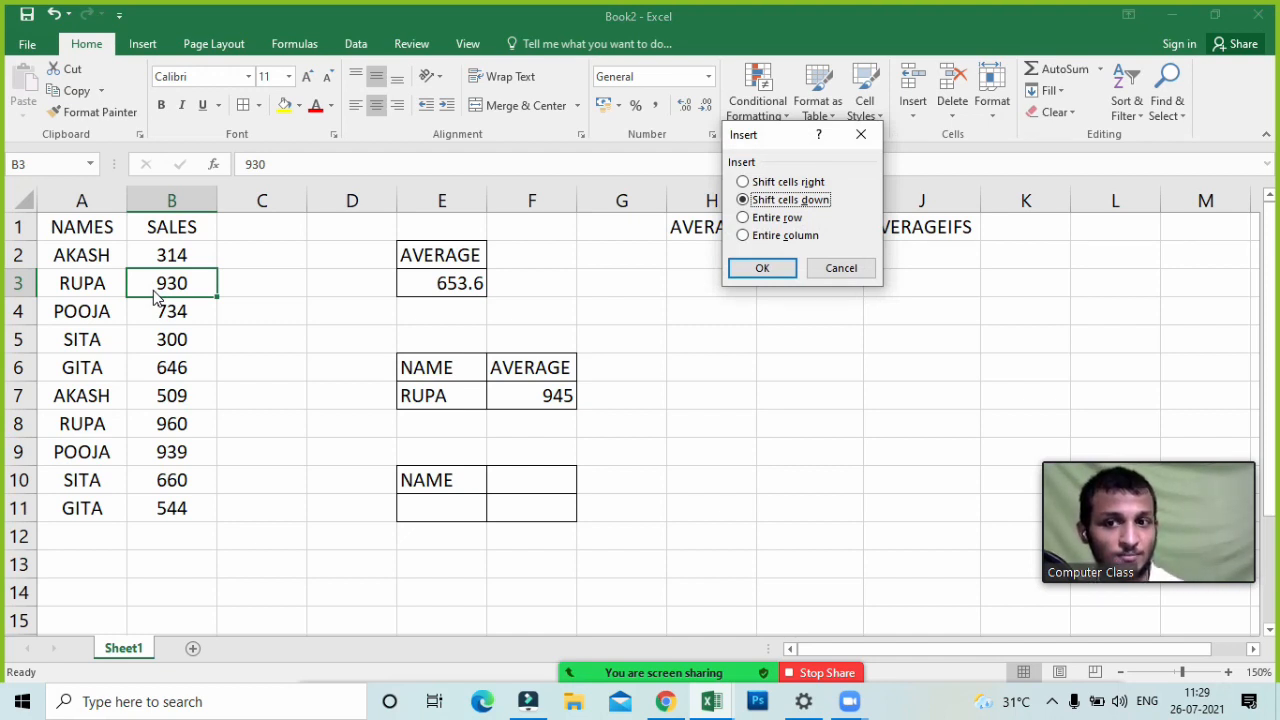
{"action": "key", "text": "Return"}
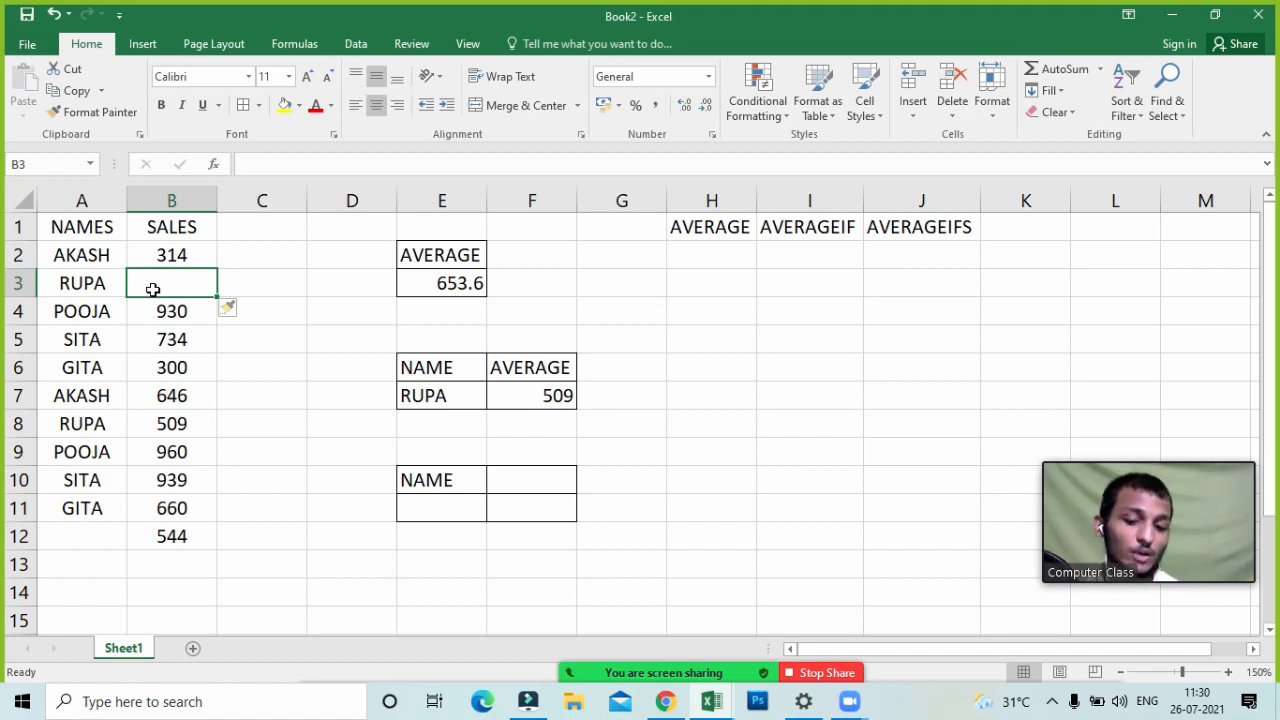
{"action": "key", "text": "ctrl+z"}
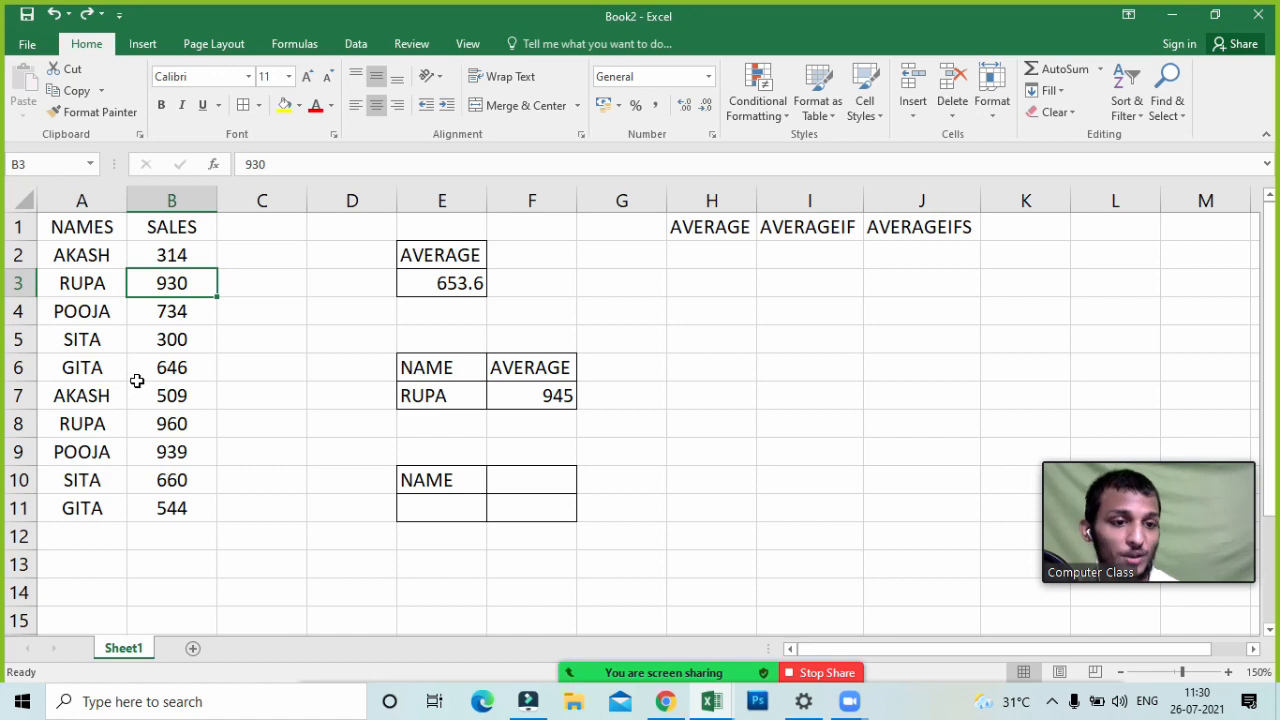
- Insert an entire blank column between the NAMES and SALES columns
{"action": "key", "text": "ctrl+space"}
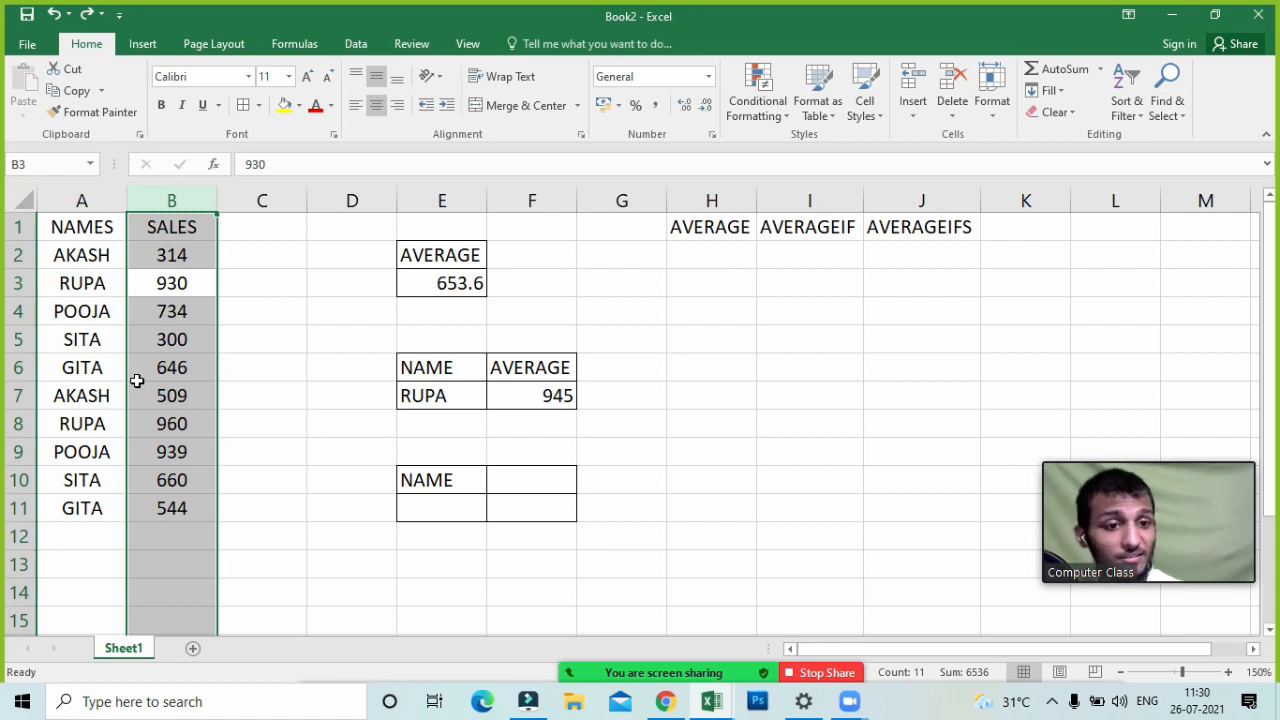
{"action": "key", "text": "ctrl+shift+plus"}
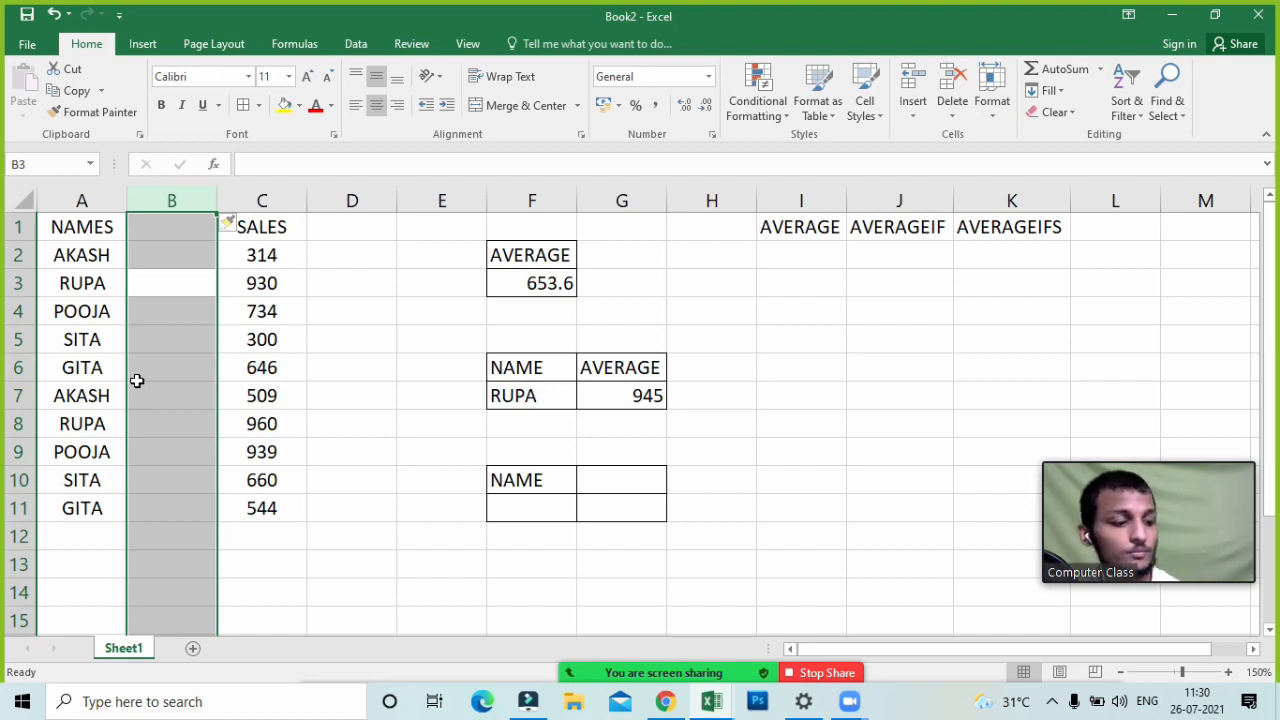
- Undo the blank column before SALES and insert an entire blank column C after SALES instead
{"action": "left_click", "coordinate": [226, 222]}
{"action": "key", "text": "ctrl+z"}
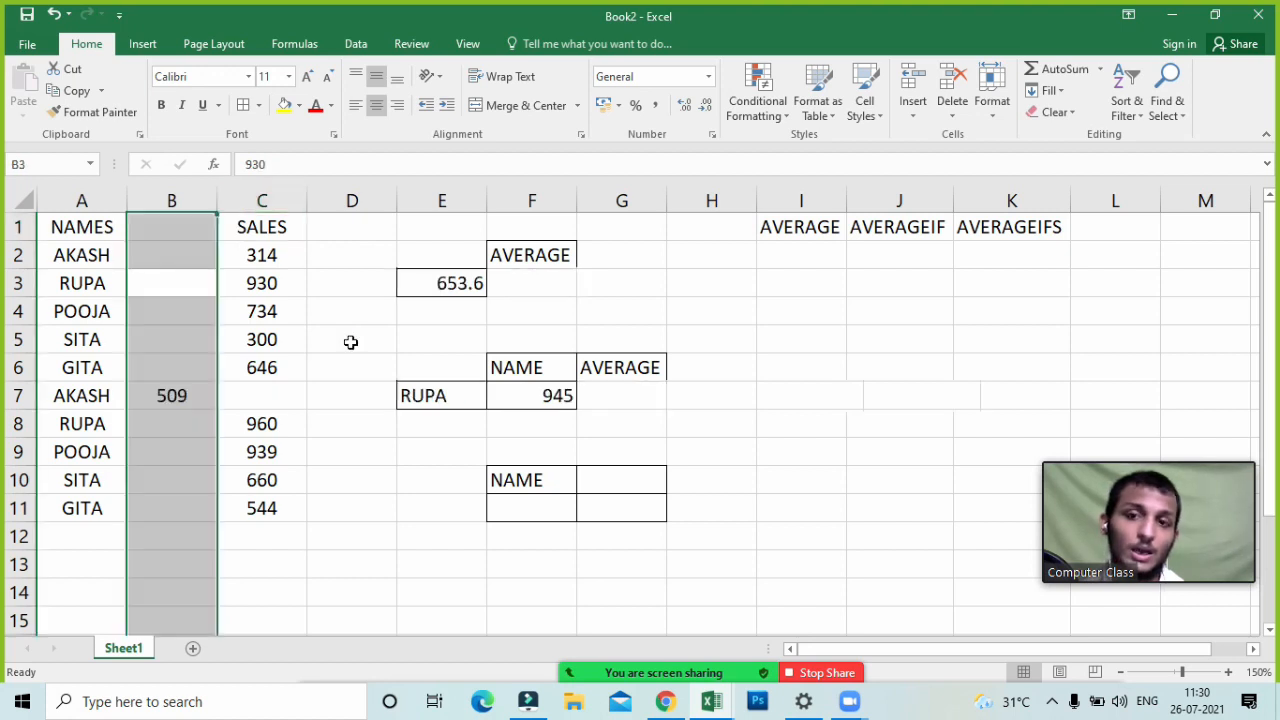
{"action": "left_click", "coordinate": [248, 364]}
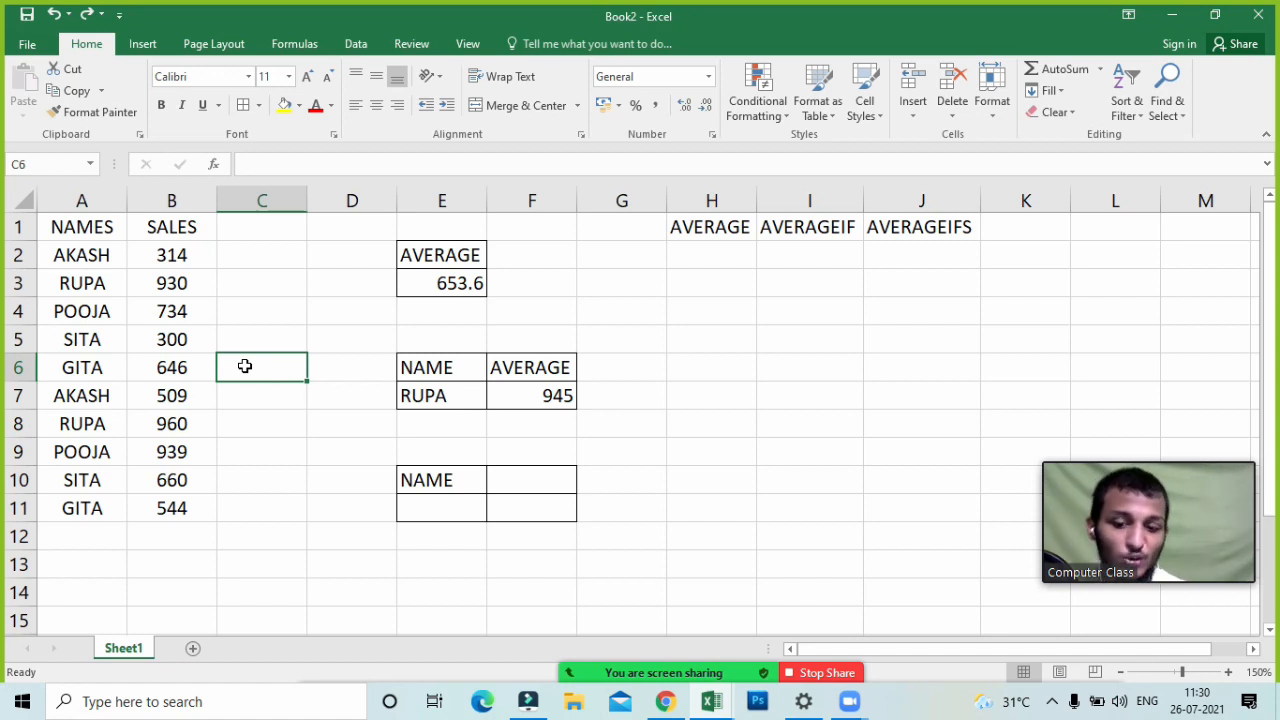
{"action": "key", "text": "ctrl+space"}
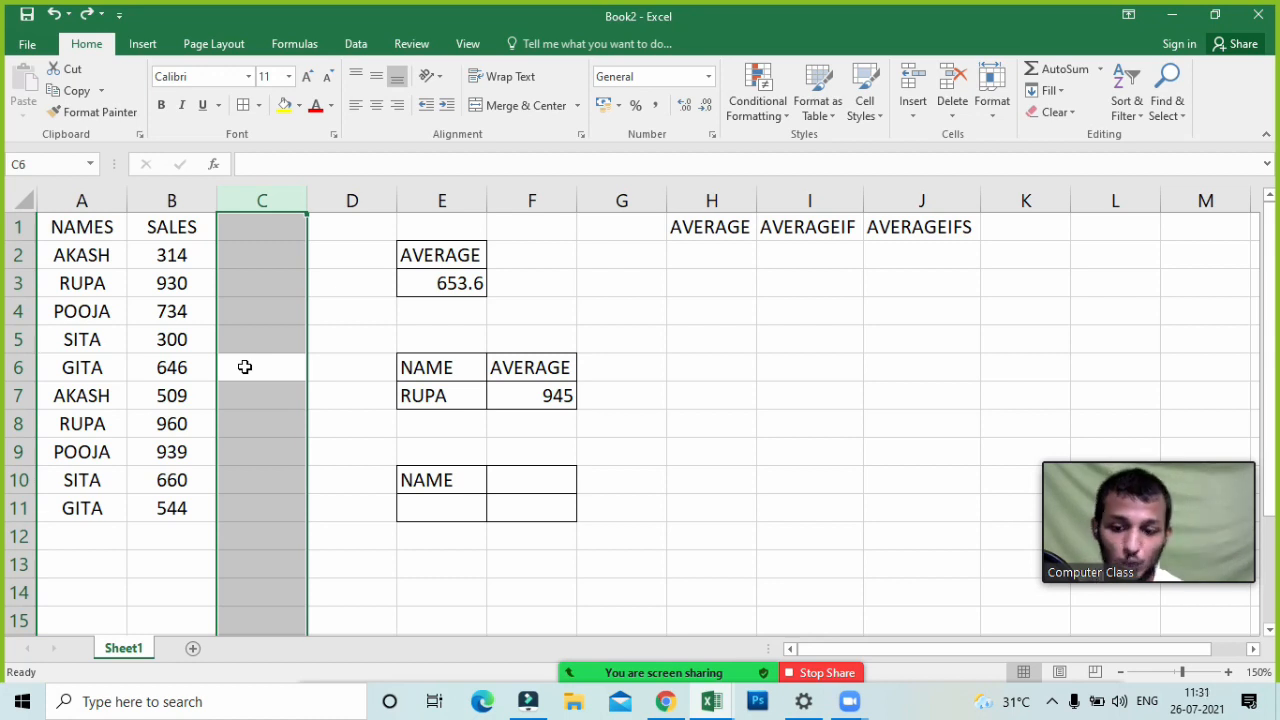
{"action": "key", "text": "ctrl+shift+plus"}
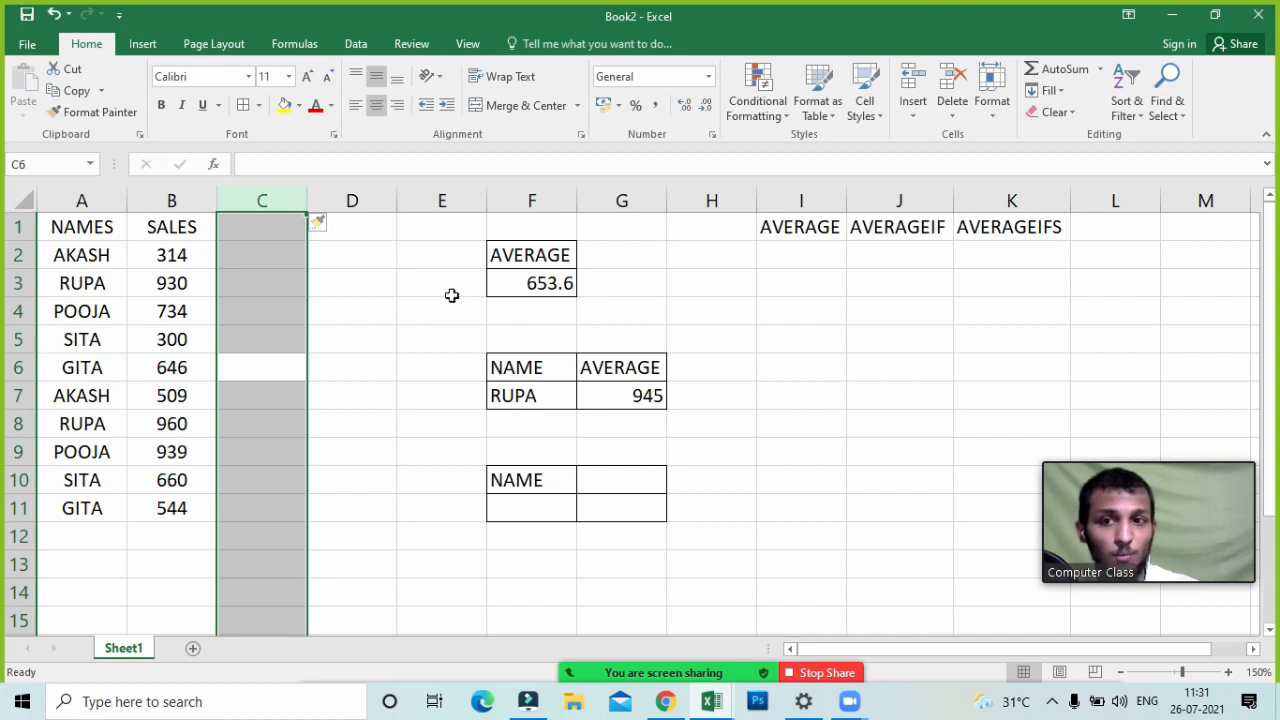
- Remove the blank column C inserted after the SALES column
{"action": "left_click", "coordinate": [372, 287]}
{"action": "left_click", "coordinate": [281, 283]}
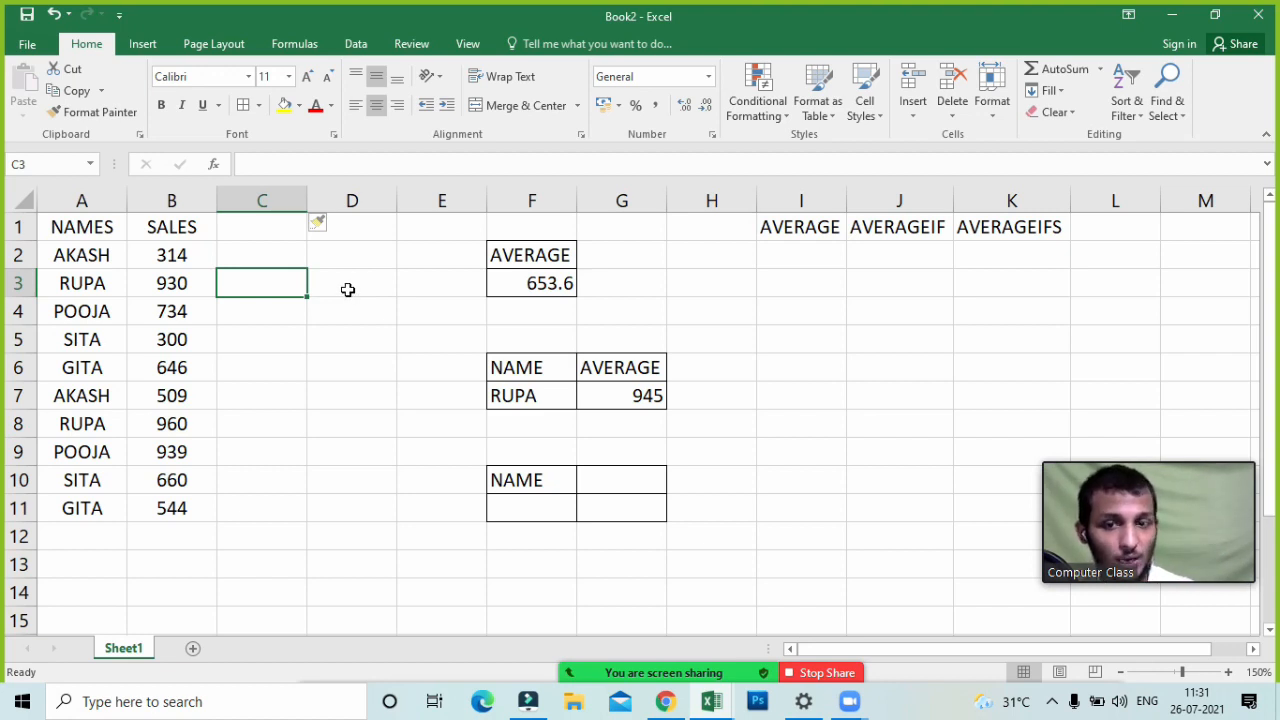
{"action": "key", "text": "ctrl+space"}
{"action": "key", "text": "ctrl+minus"}
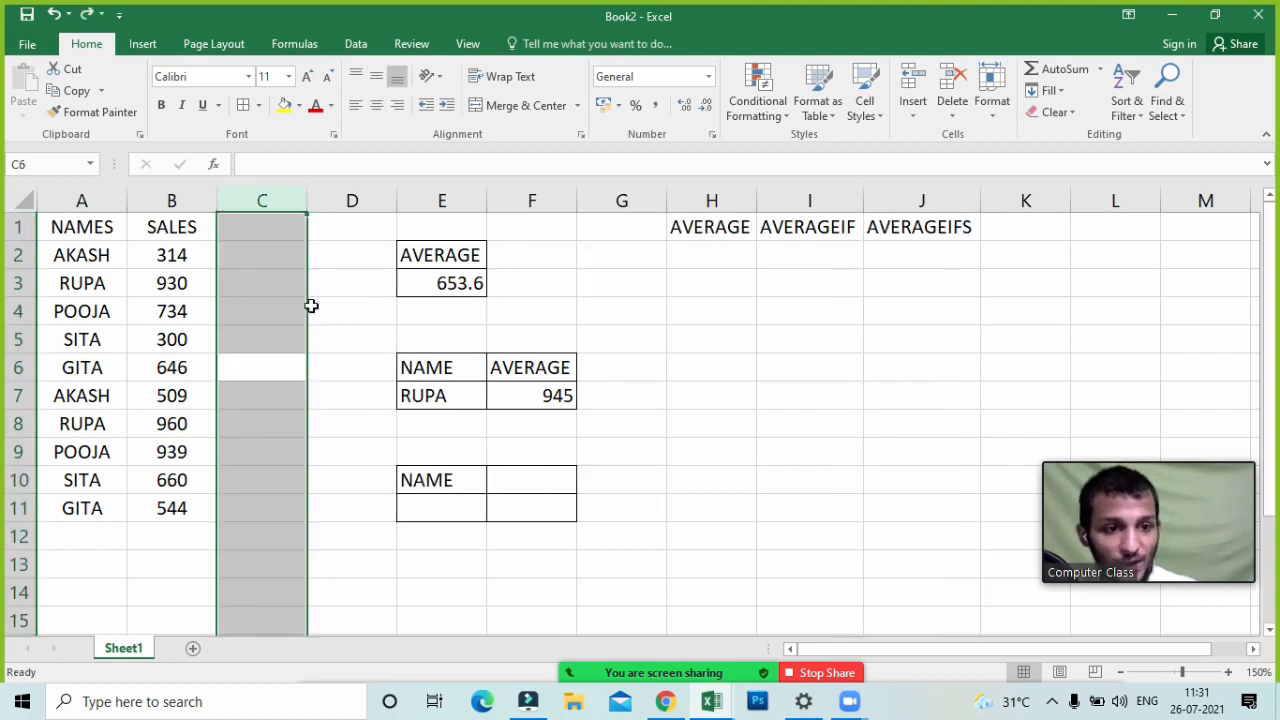
- Try inserting an entire blank row at row 4 of the table, and undo the insertion
{"action": "left_click", "coordinate": [159, 319]}
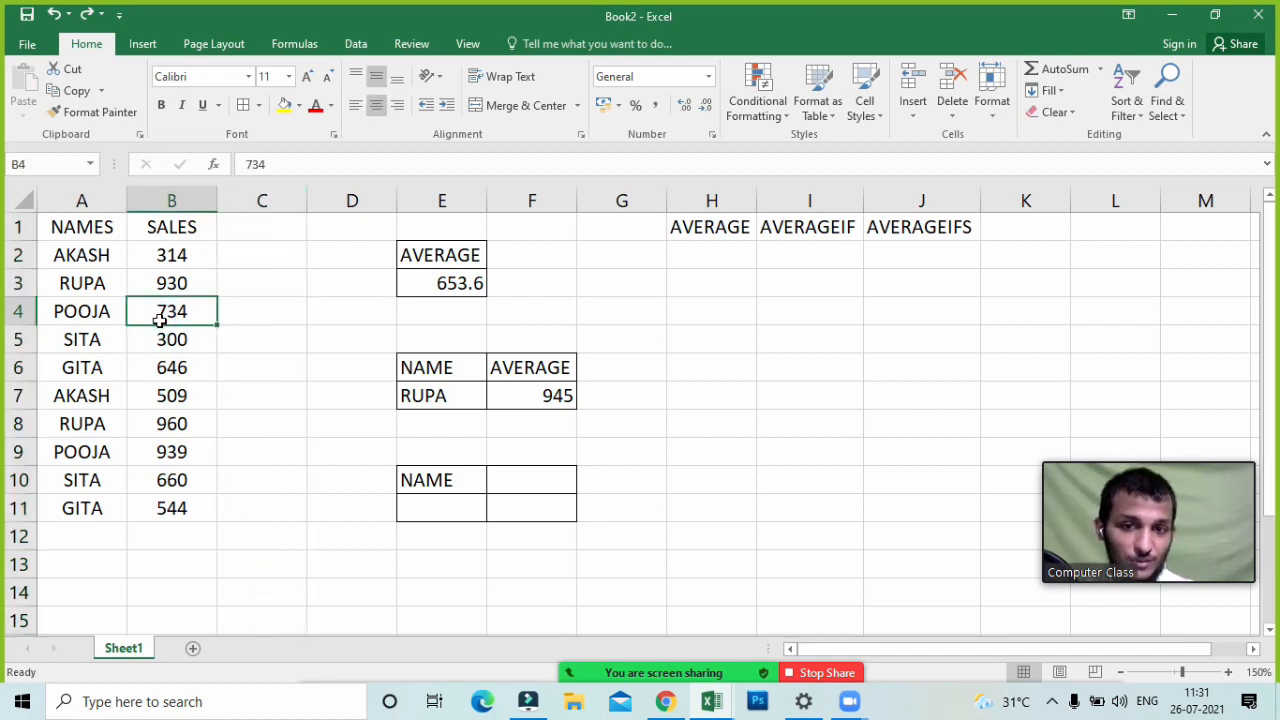
{"action": "key", "text": "shift+space"}
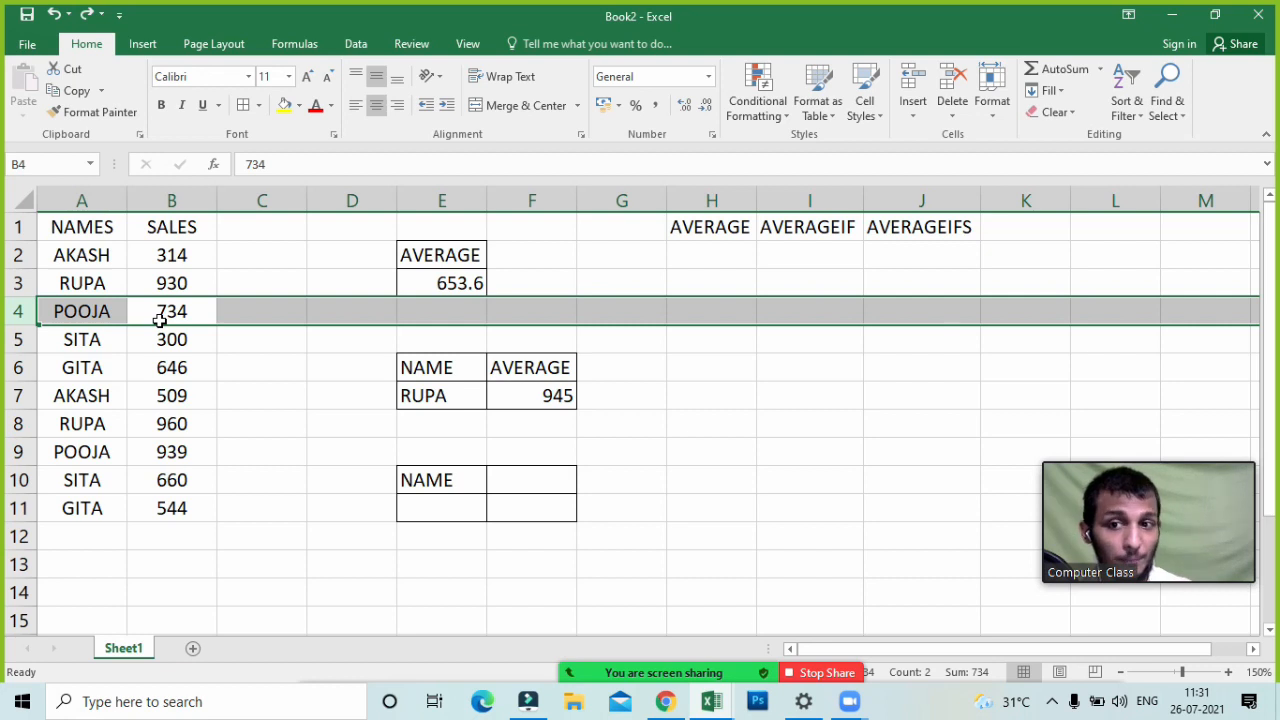
{"action": "key", "text": "ctrl+shift+plus"}
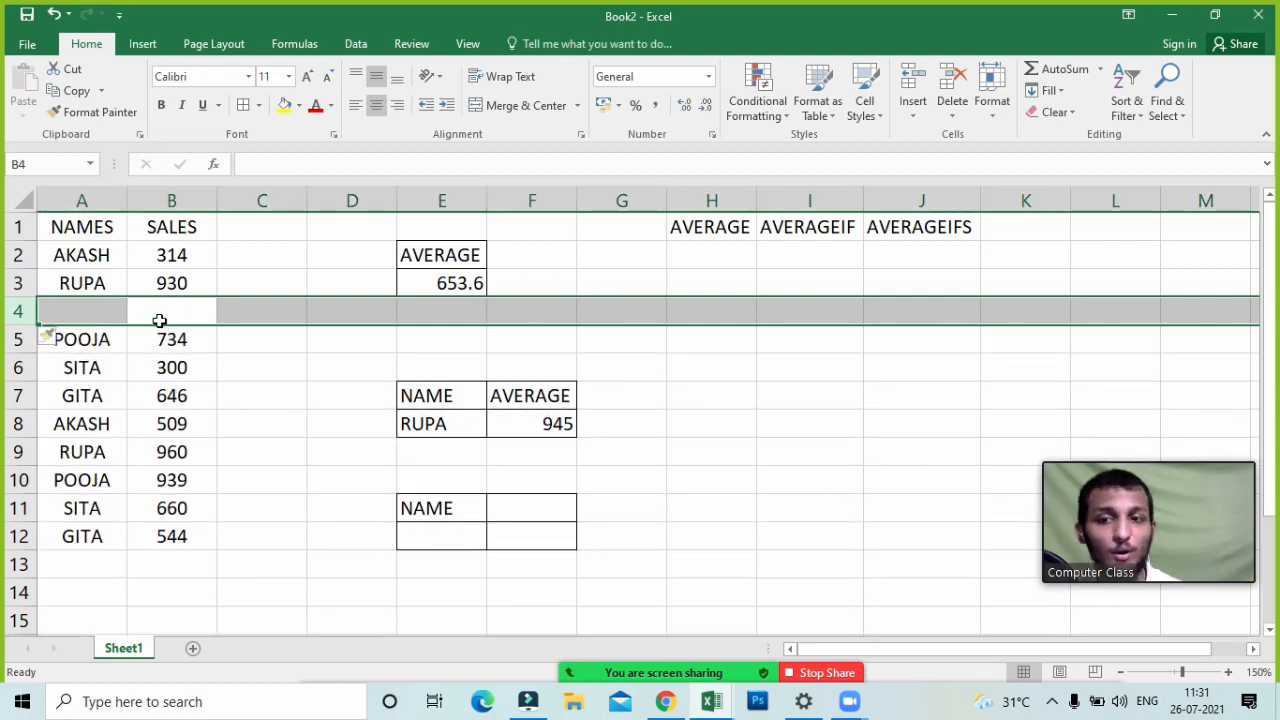
{"action": "key", "text": "ctrl+z"}
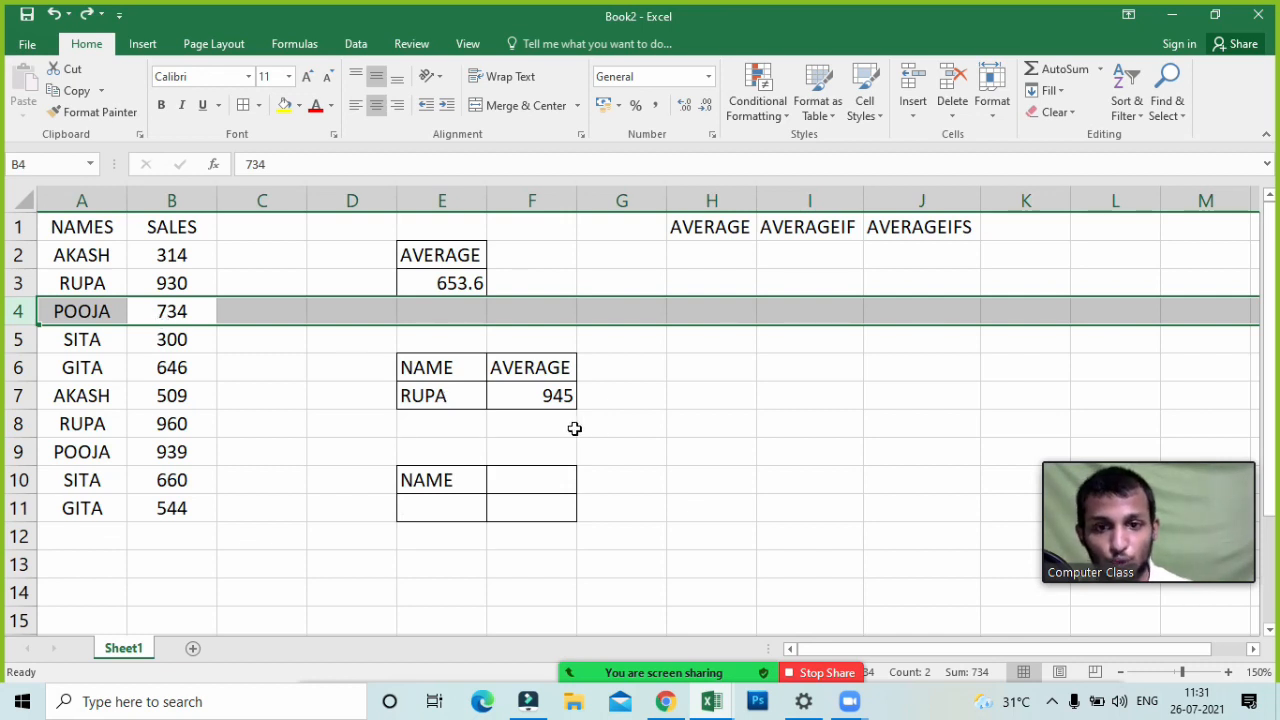
{"action": "left_click", "coordinate": [648, 423]}
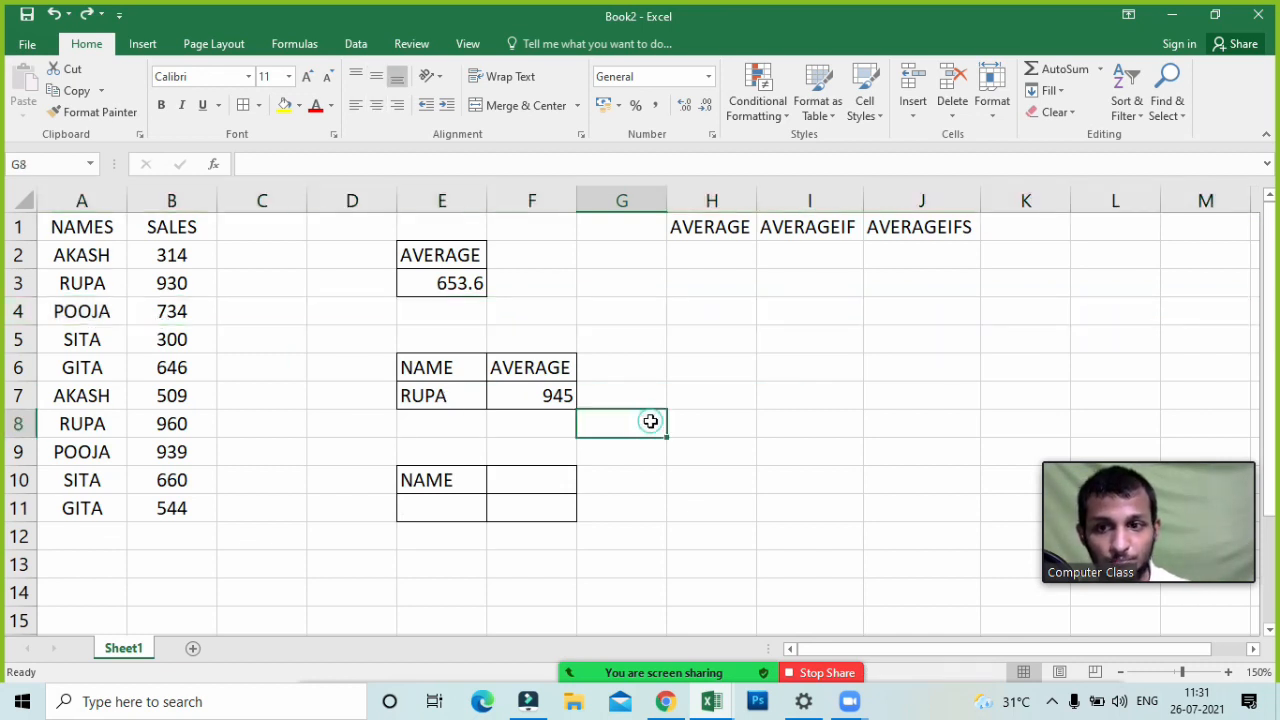
- Insert an entire blank column at B, between the NAMES and SALES columns
{"action": "left_click", "coordinate": [162, 368]}
{"action": "key", "text": "ctrl+space"}
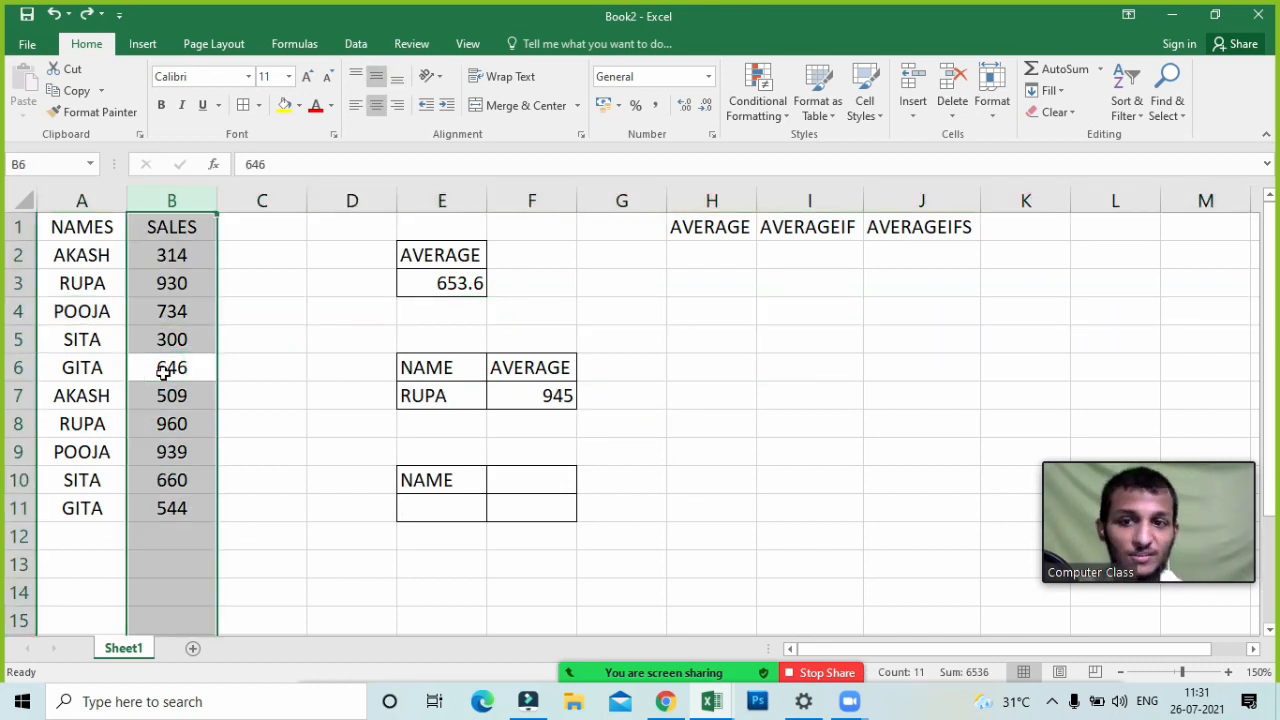
{"action": "key", "text": "ctrl+shift+plus"}
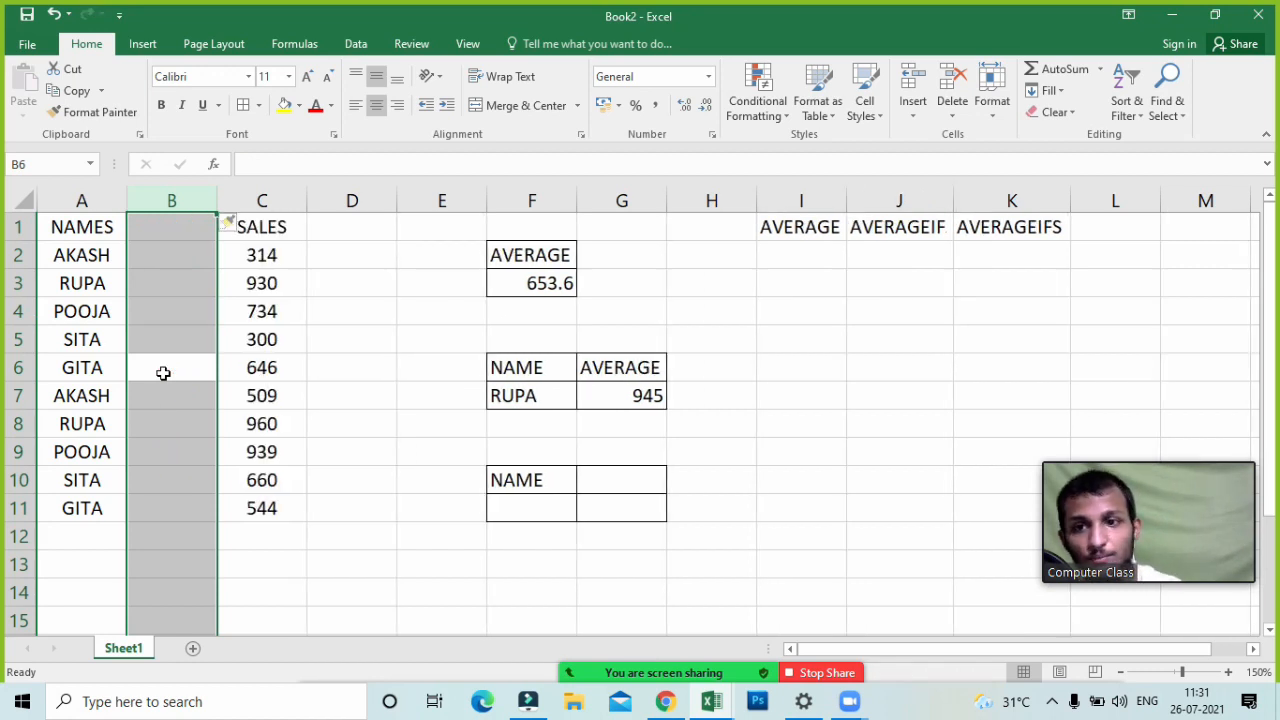
- Enter LOCATION as the heading of the blank column in B1
{"action": "left_click", "coordinate": [183, 280]}
{"action": "left_click", "coordinate": [183, 230]}
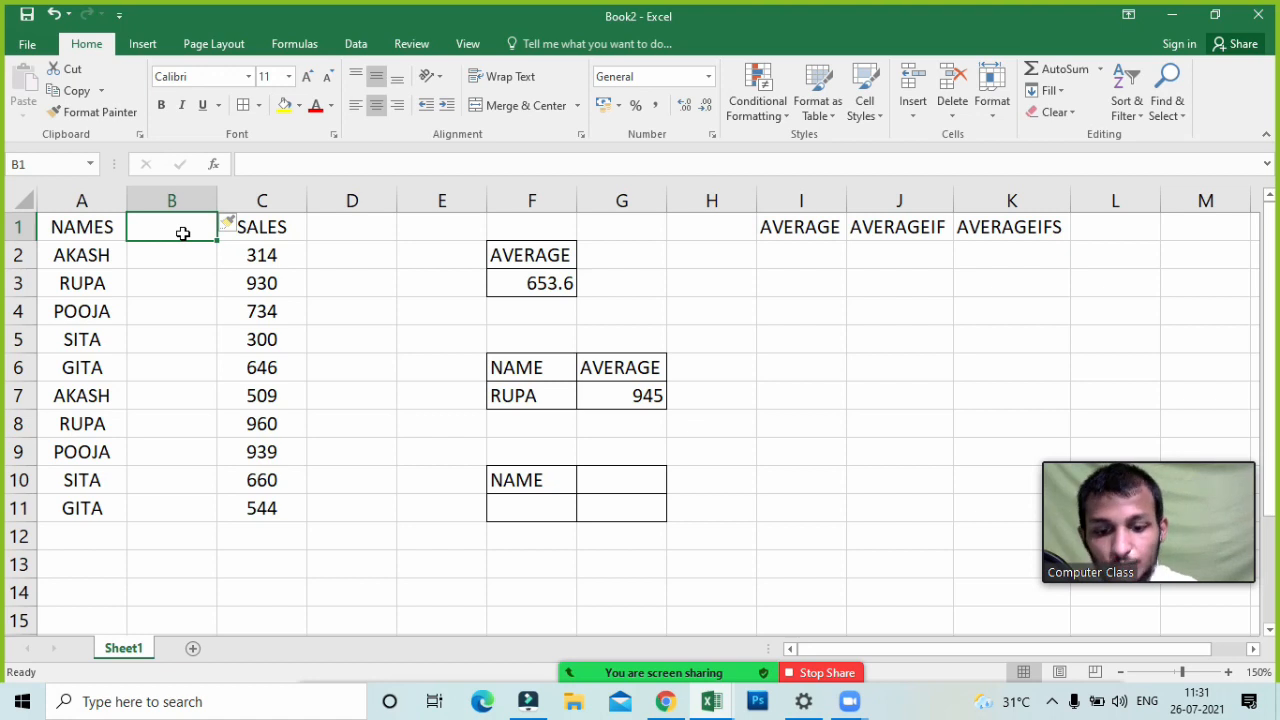
{"action": "type", "text": "LOC"}
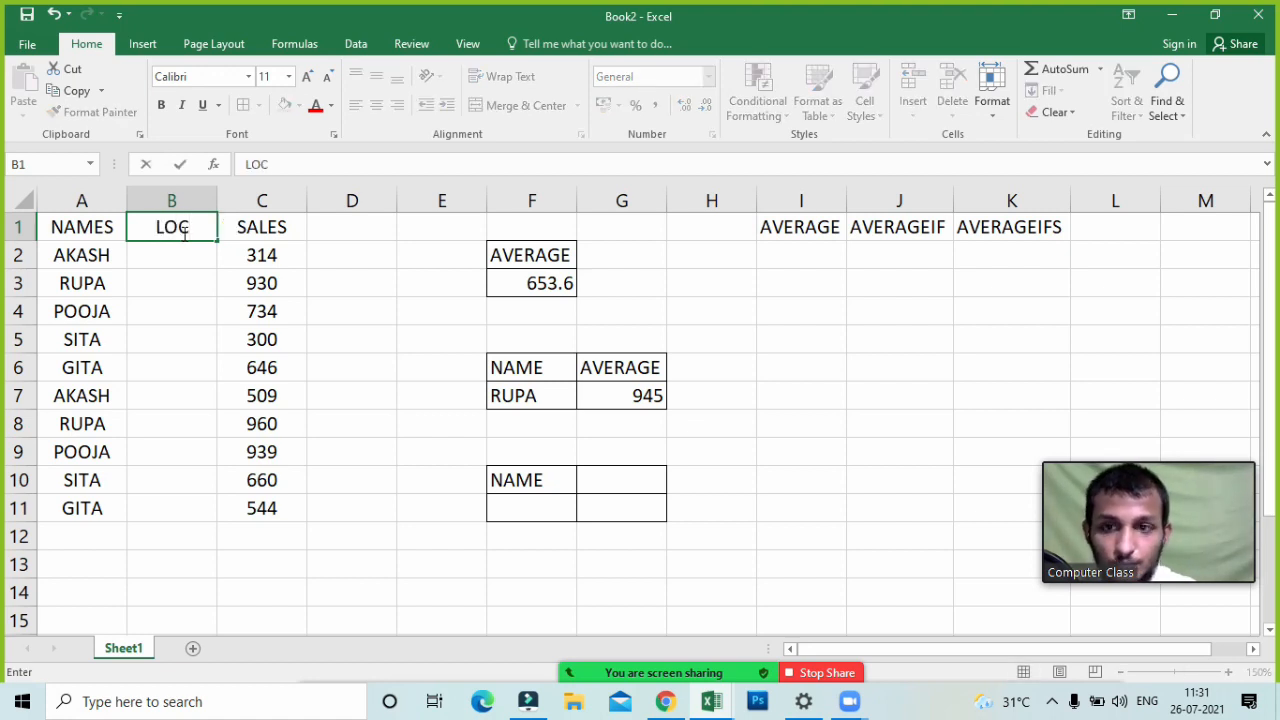
{"action": "key", "text": "BackSpace"}
{"action": "type", "text": "CA"}
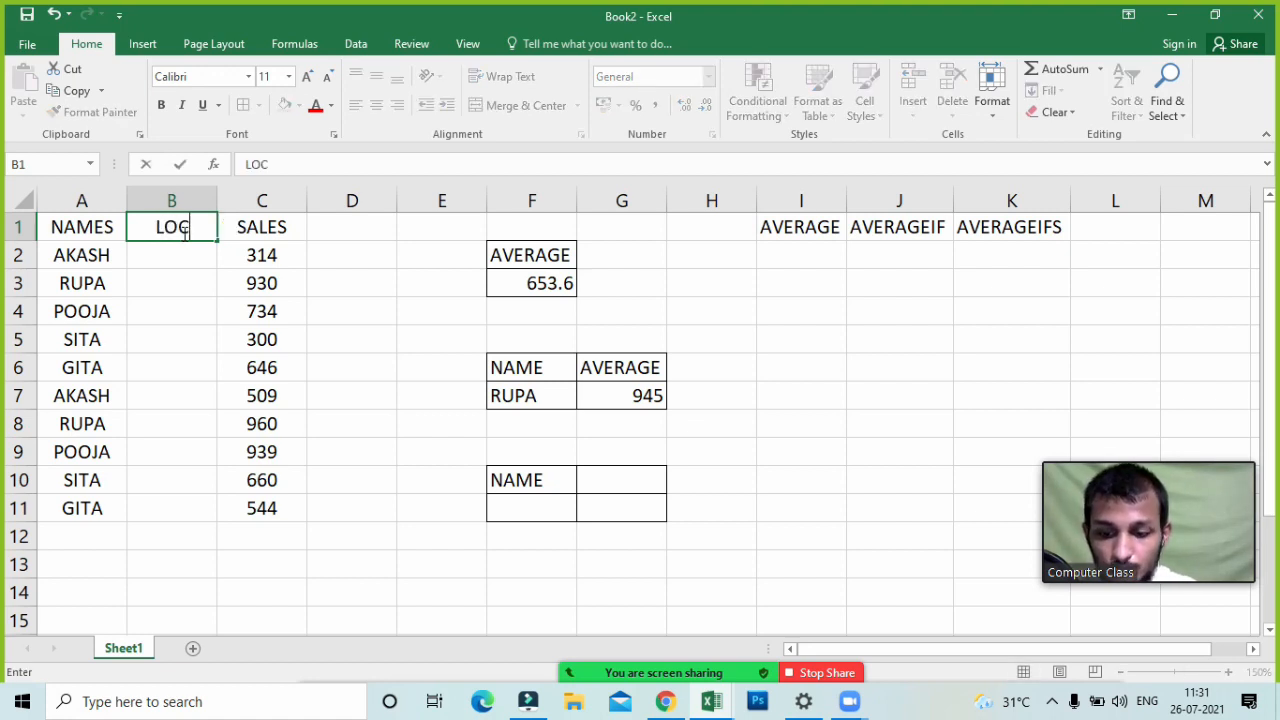
{"action": "type", "text": "TION"}
{"action": "key", "text": "Return"}
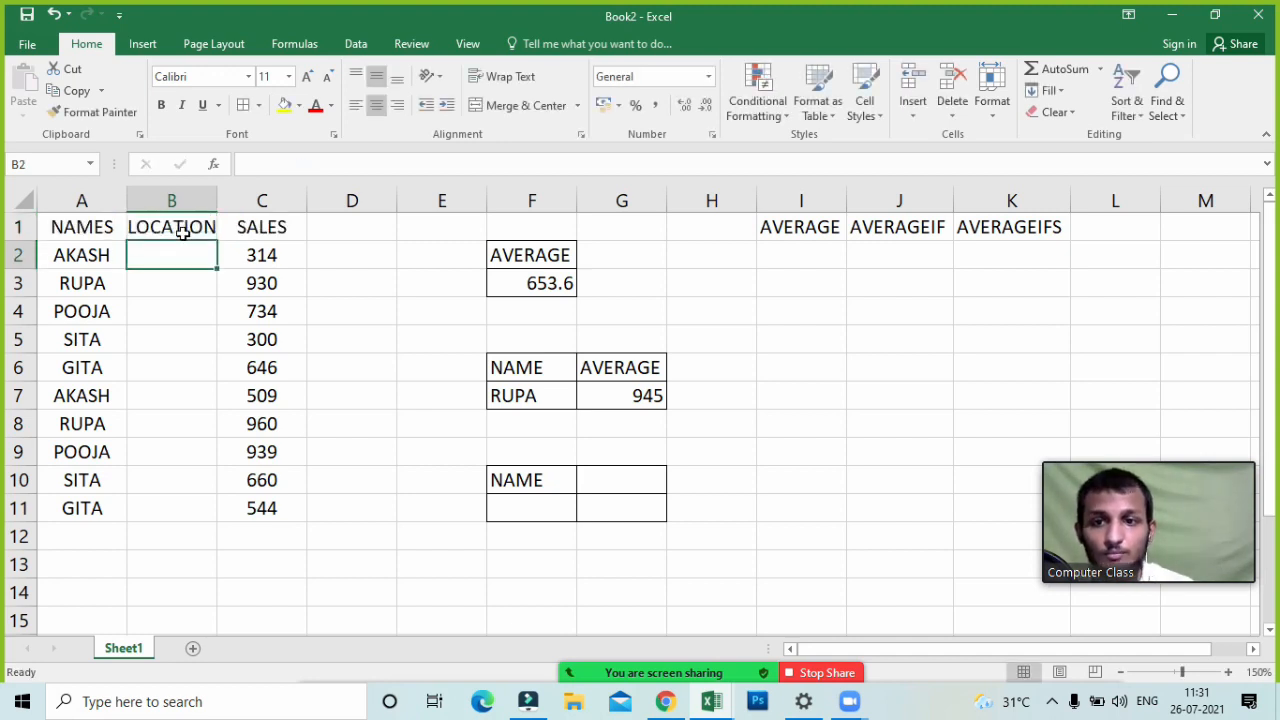
- Autofit the width of column B to its LOCATION heading
{"action": "left_click", "coordinate": [183, 231]}
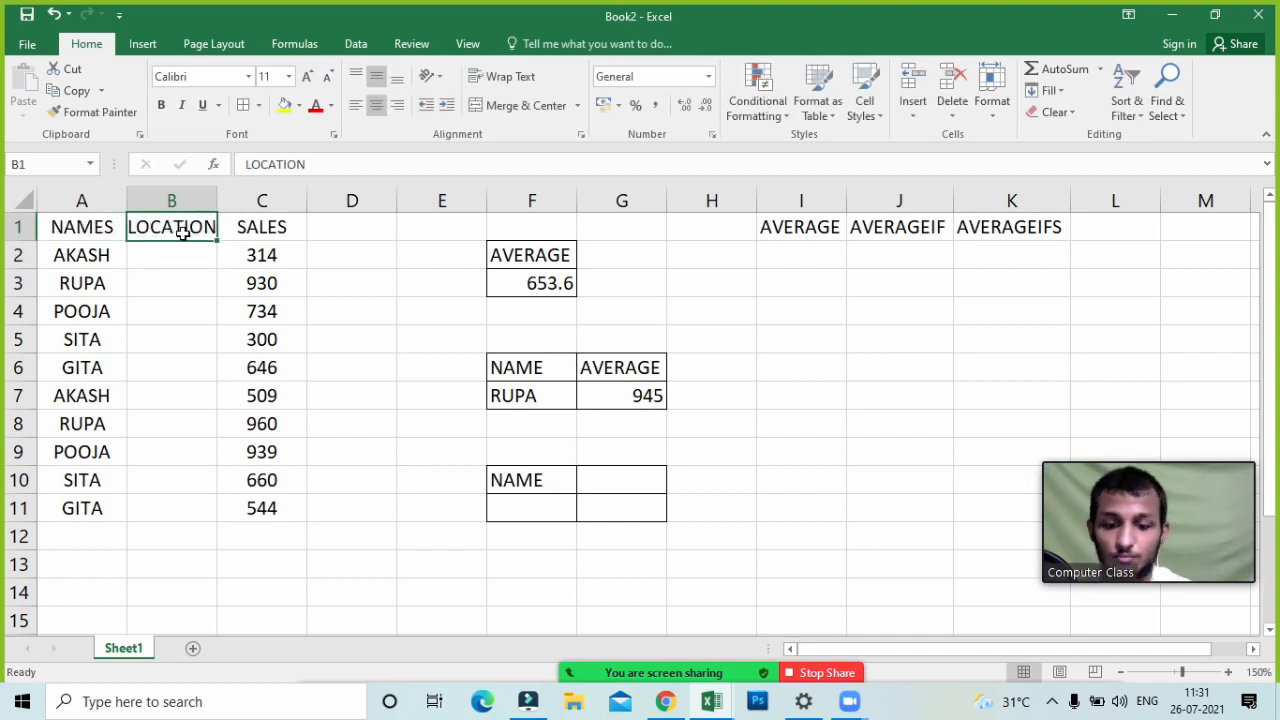
{"action": "key", "text": "alt+h"}
{"action": "key", "text": "o"}
{"action": "key", "text": "i"}
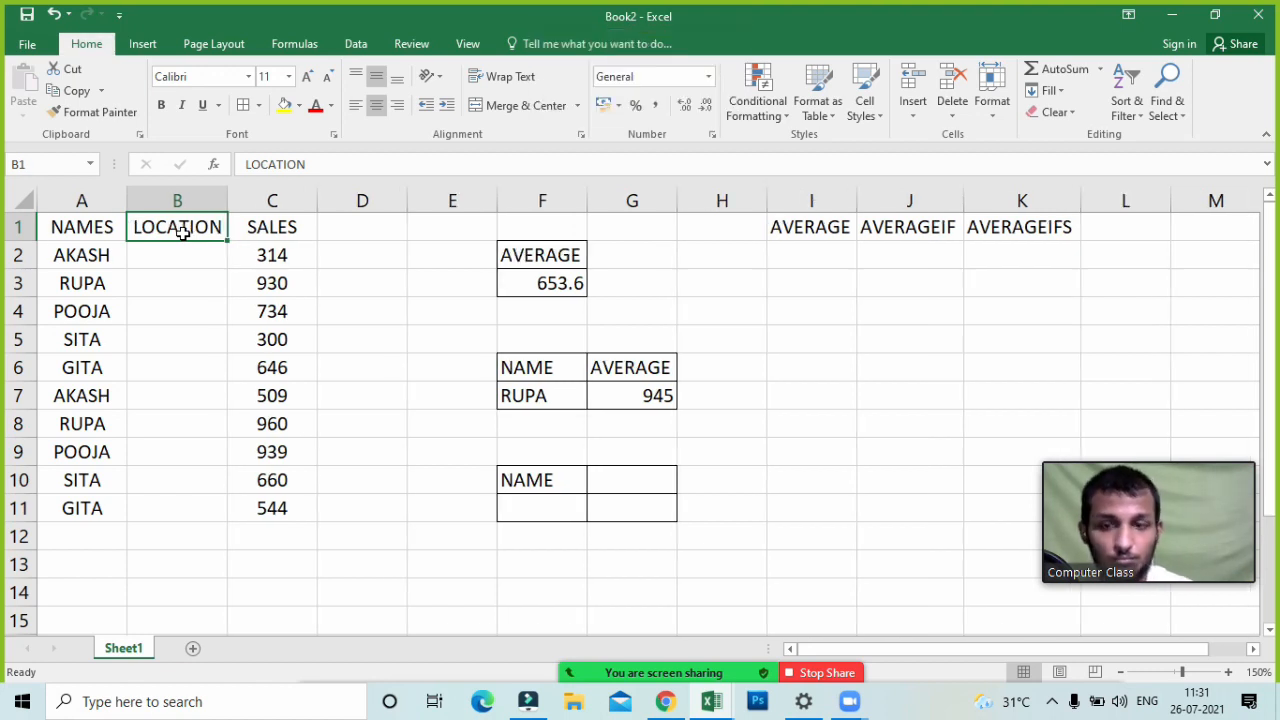
- Fill B2:B5 with the locations WEST, EAST, NORTH and SOUTH, and dismiss the Zoom gift message
{"action": "key", "text": "Return"}
{"action": "type", "text": "WEST"}
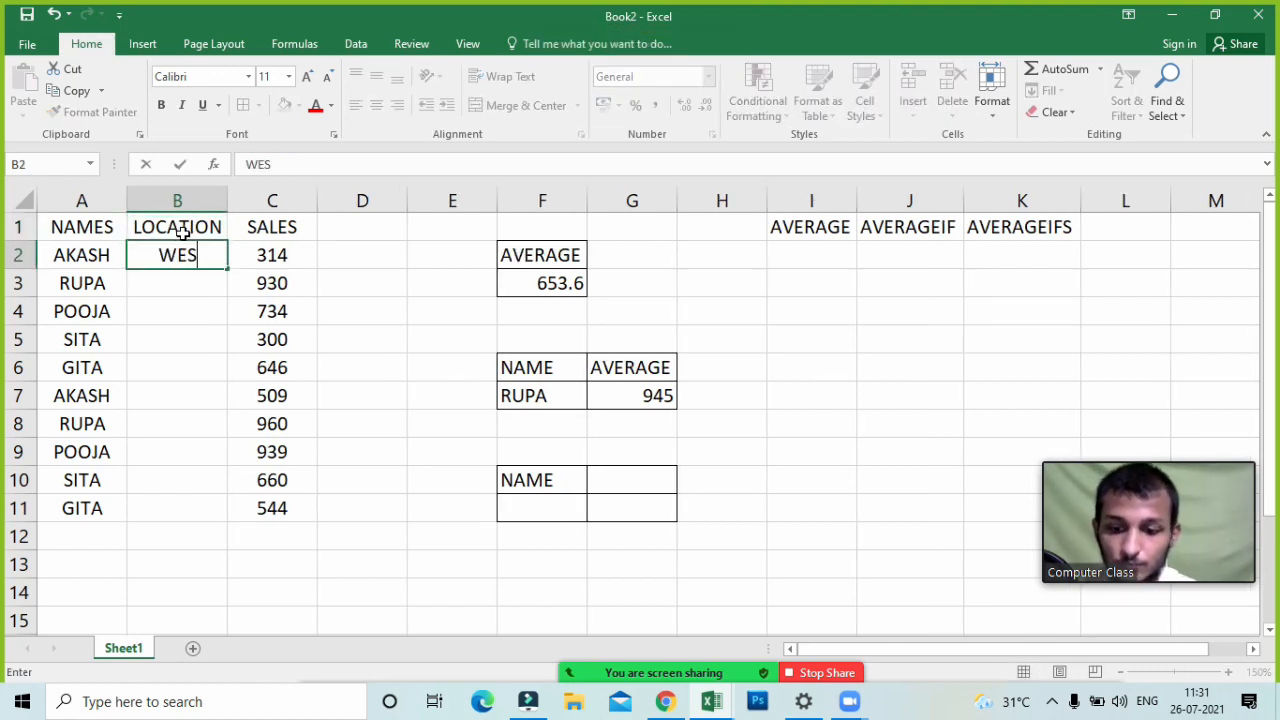
{"action": "key", "text": "Tab"}
{"action": "key", "text": "Left"}
{"action": "key", "text": "Down"}
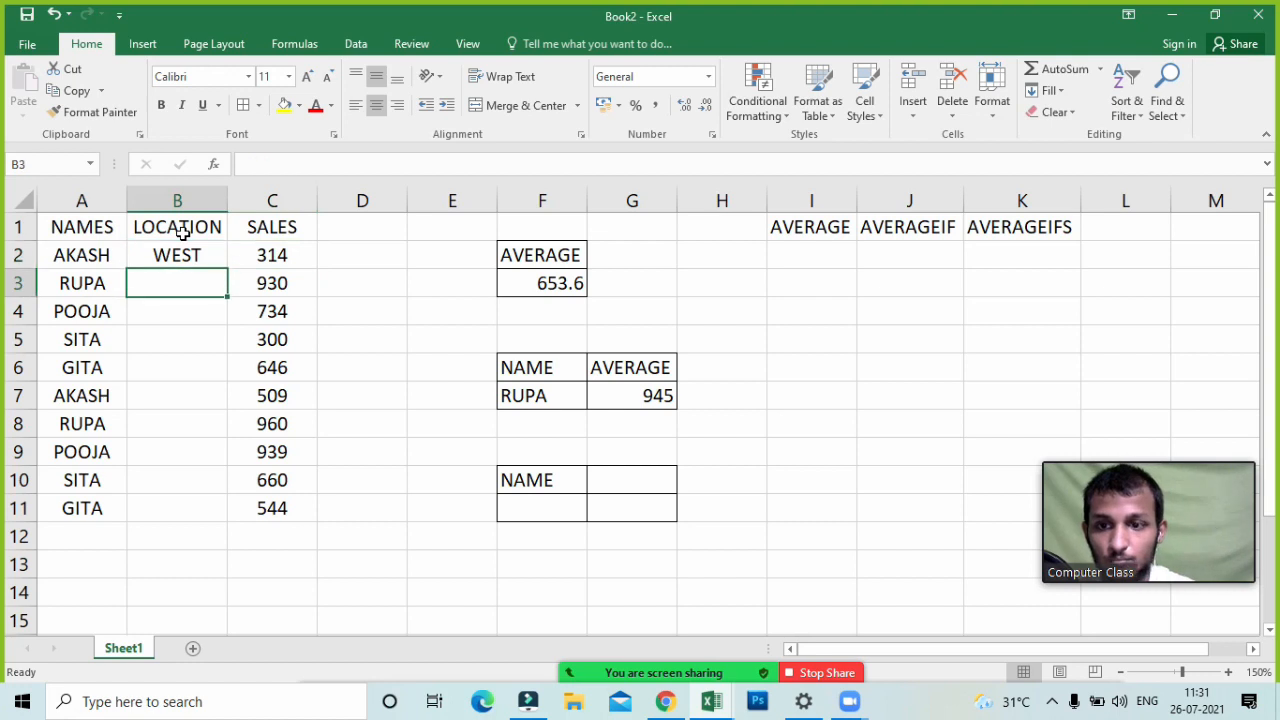
{"action": "type", "text": "EAST"}
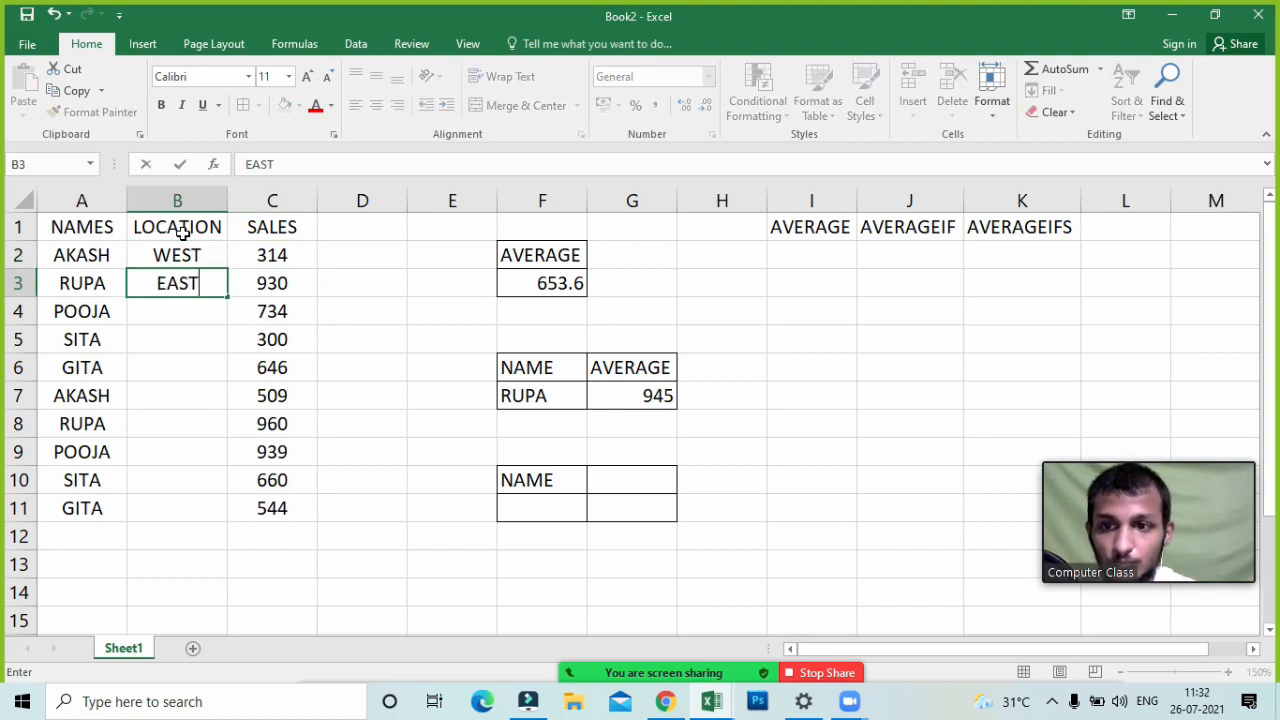
{"action": "key", "text": "Return"}
{"action": "type", "text": "NORTH"}
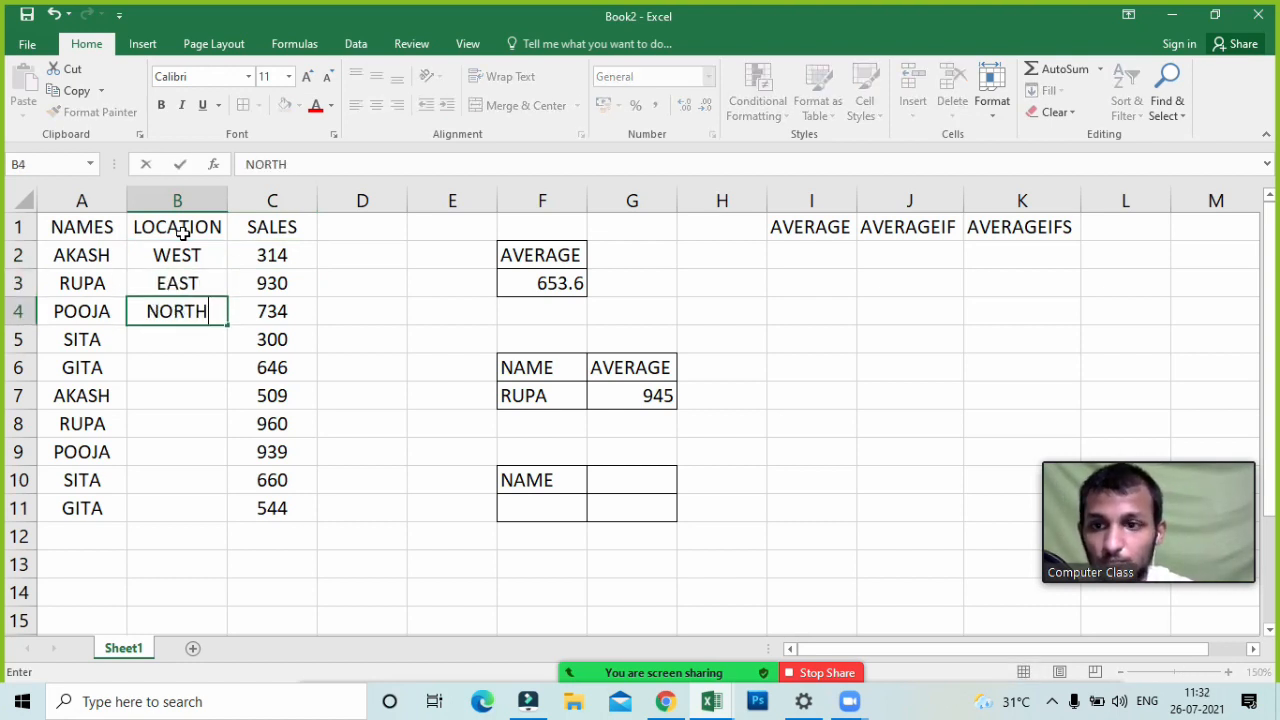
{"action": "key", "text": "Return"}
{"action": "type", "text": "SOUNT"}
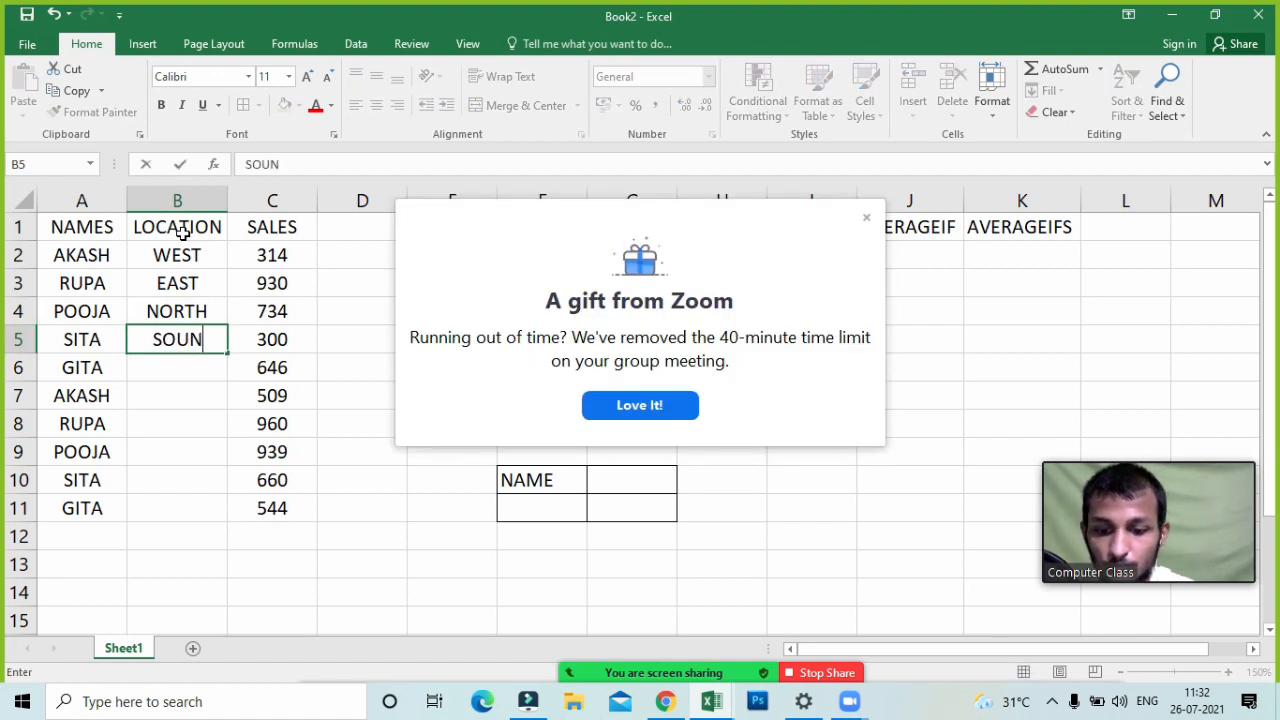
{"action": "key", "text": "BackSpace"}
{"action": "key", "text": "BackSpace"}
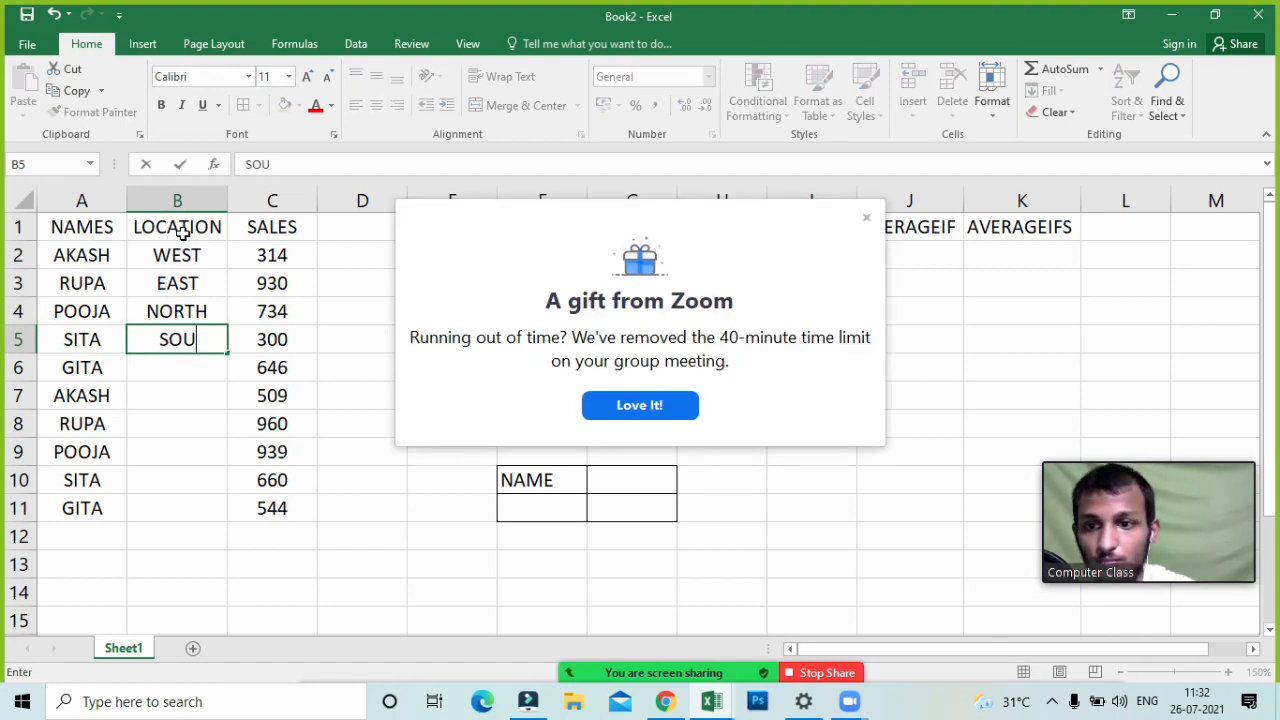
{"action": "type", "text": "TH"}
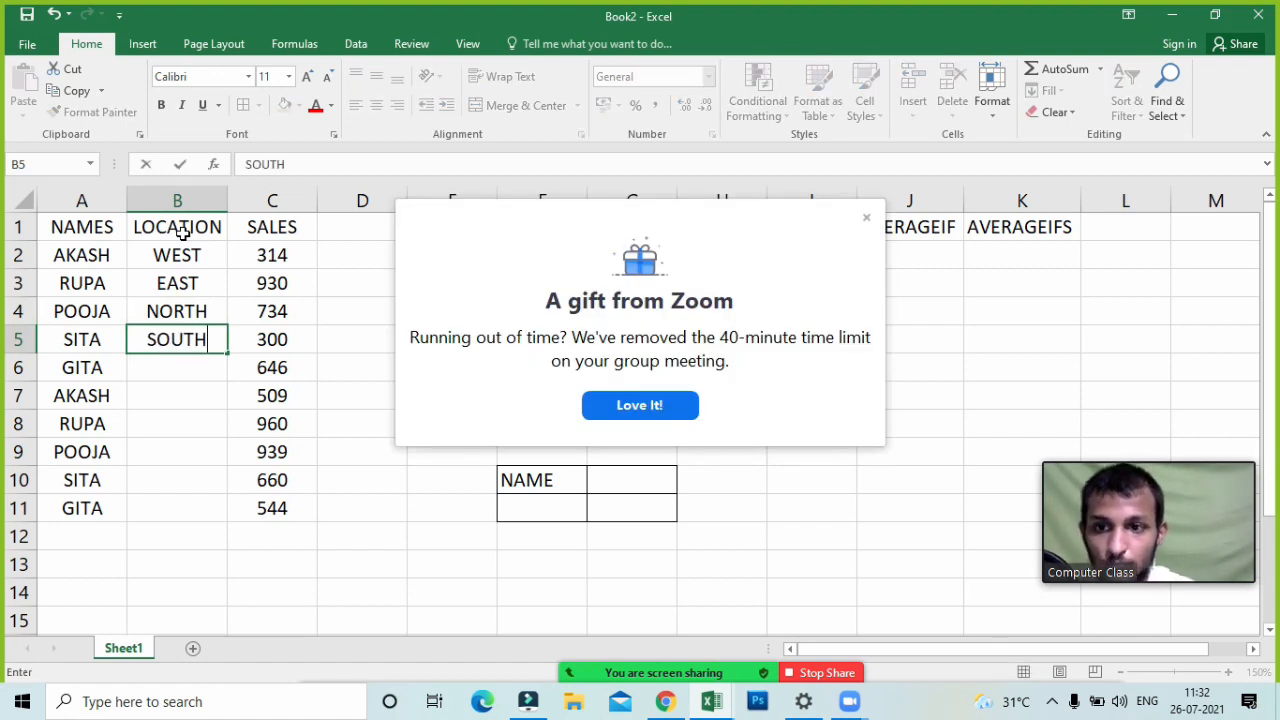
{"action": "key", "text": "Return"}
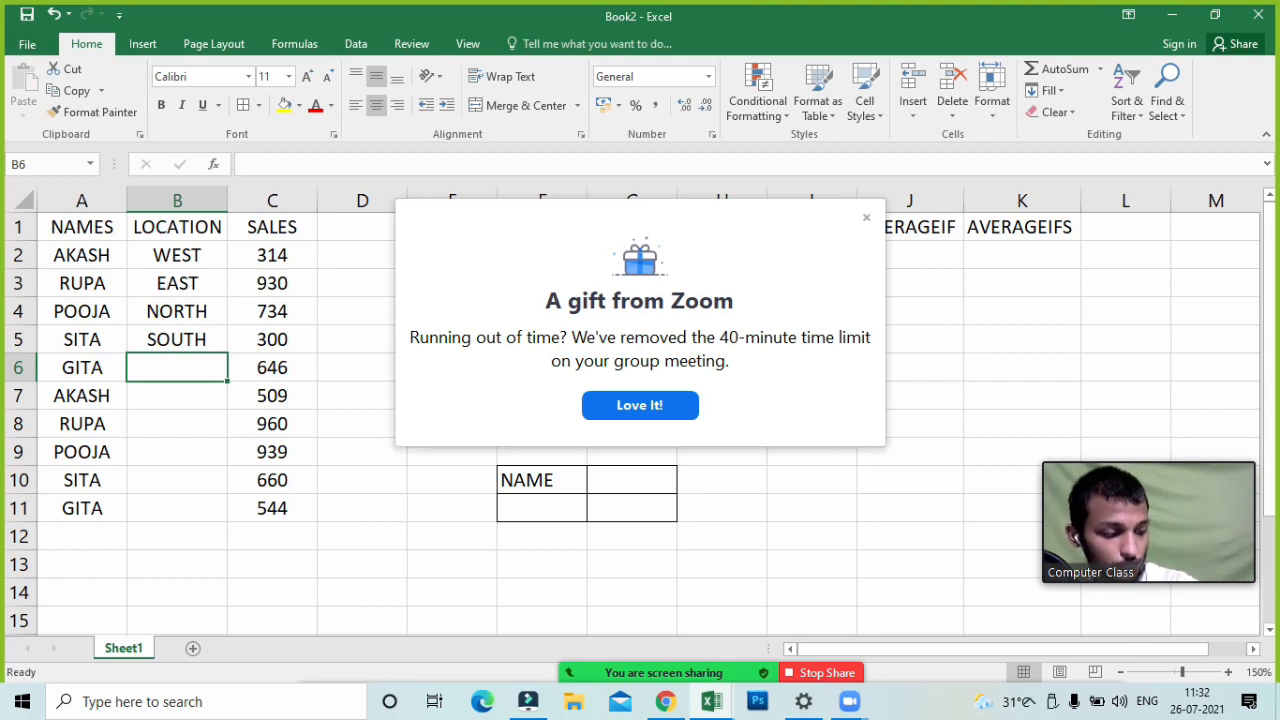
{"action": "left_click", "coordinate": [866, 218]}
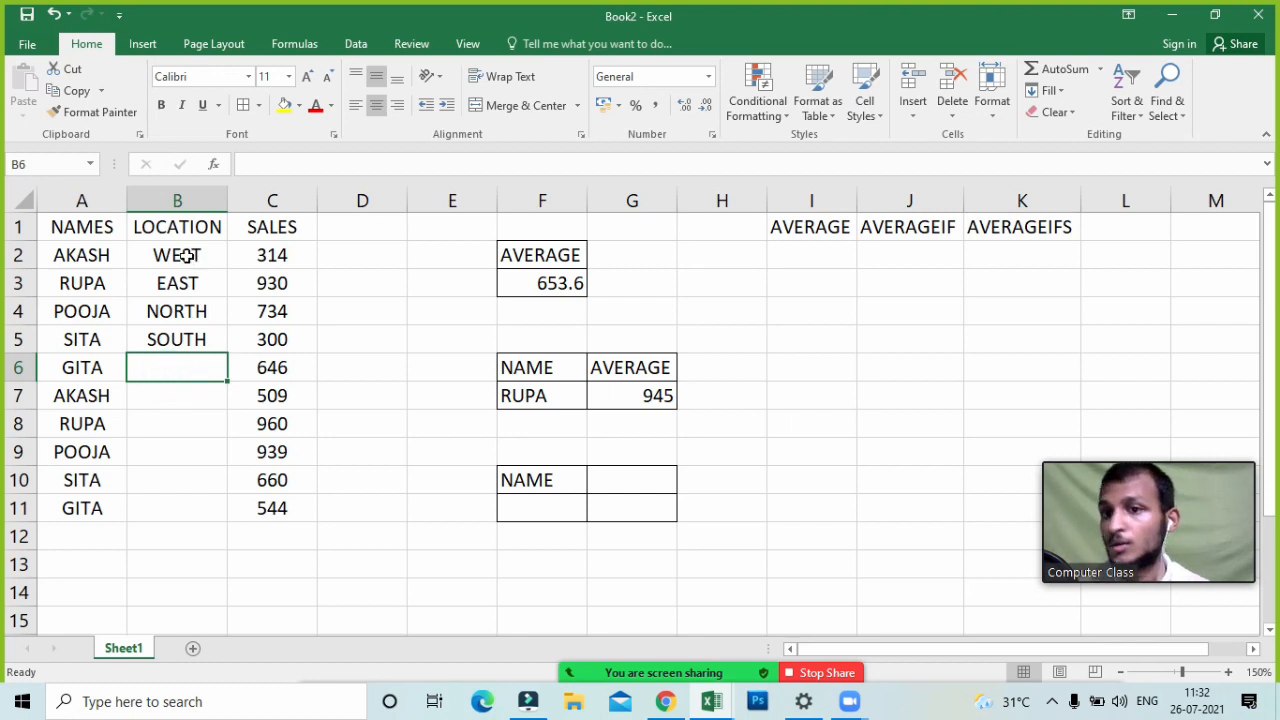
- Copy the four locations in B2:B5 and paste them into column B at B6 and again at B10
{"action": "left_click_drag", "start_coordinate": [177, 252], "coordinate": [177, 339]}
{"action": "key", "text": "ctrl+c"}
{"action": "left_click", "coordinate": [177, 370]}
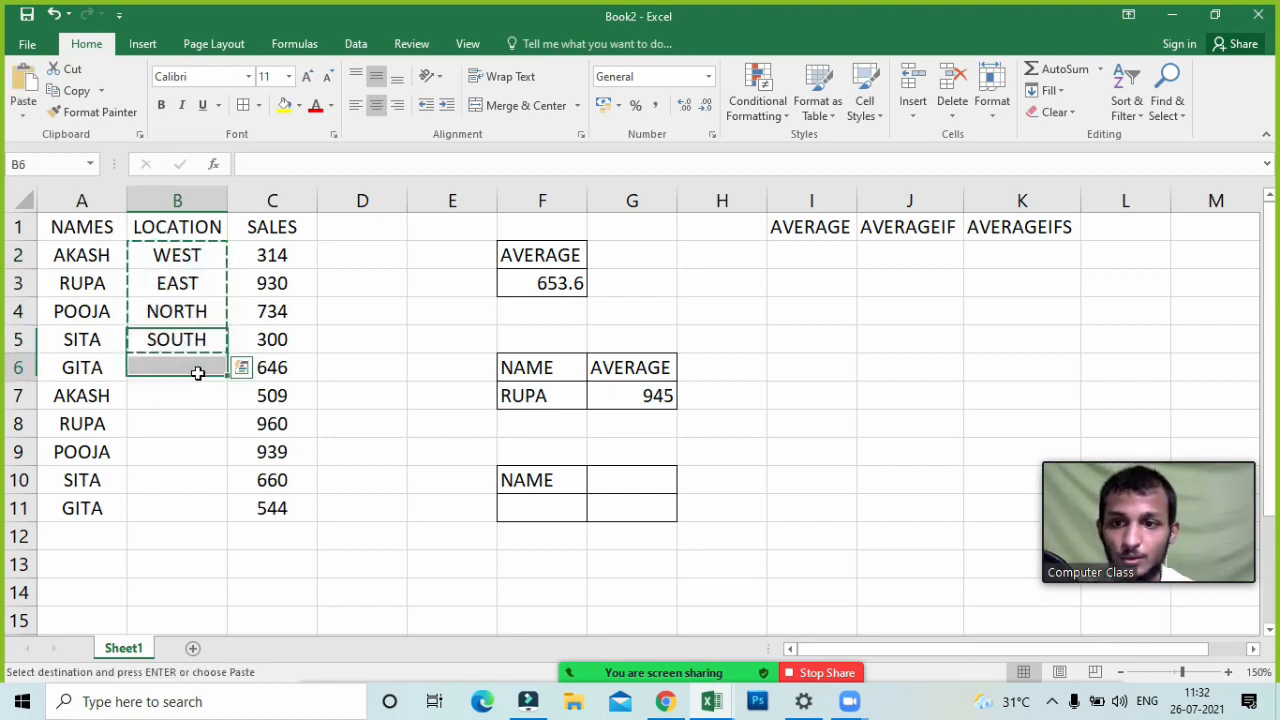
{"action": "key", "text": "ctrl+v"}
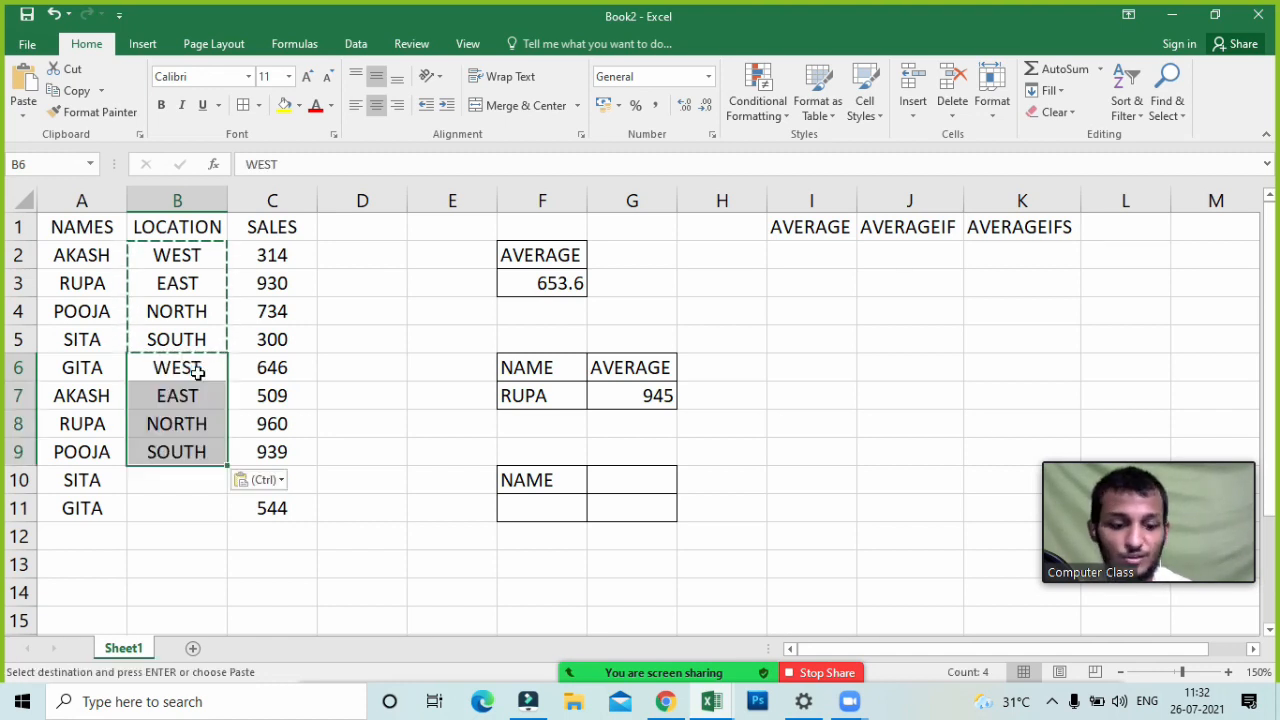
{"action": "key", "text": "Down"}
{"action": "key", "text": "Down"}
{"action": "key", "text": "Down"}
{"action": "key", "text": "Down"}
{"action": "key", "text": "ctrl+v"}
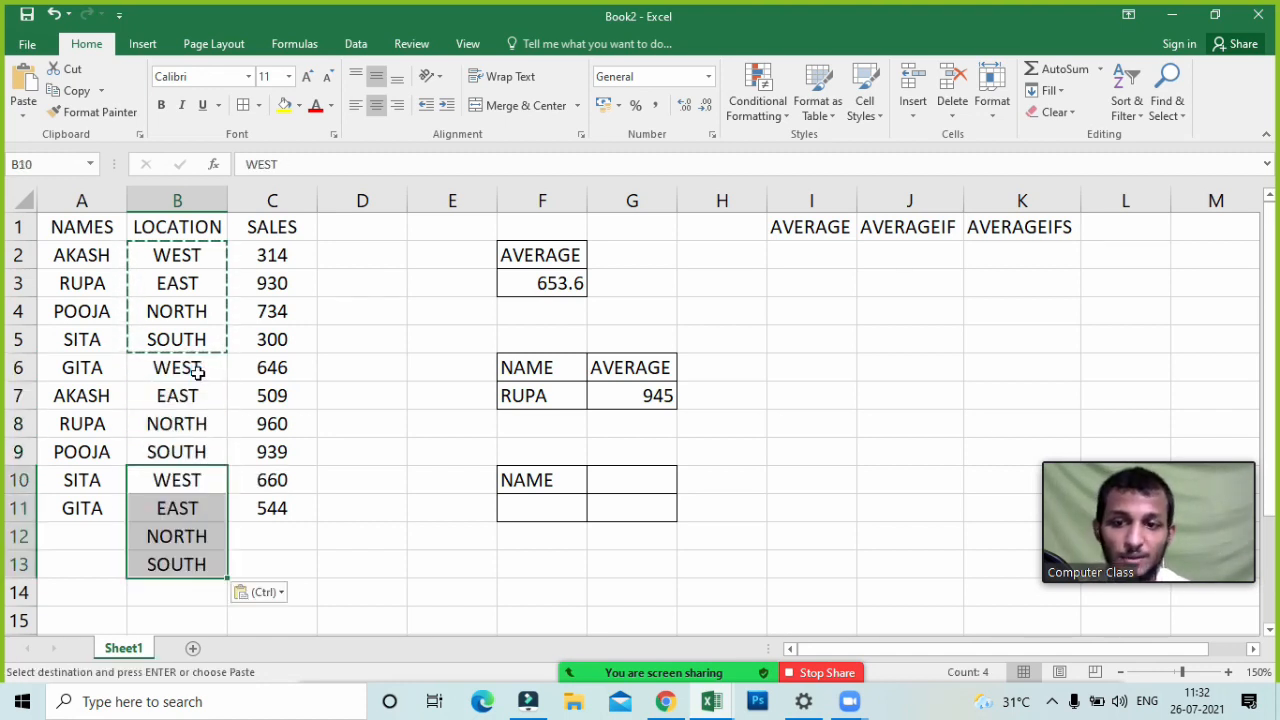
- Clear the surplus locations in B12:B13 below the end of the table
{"action": "key", "text": "Escape"}
{"action": "key", "text": "Down"}
{"action": "key", "text": "Down"}
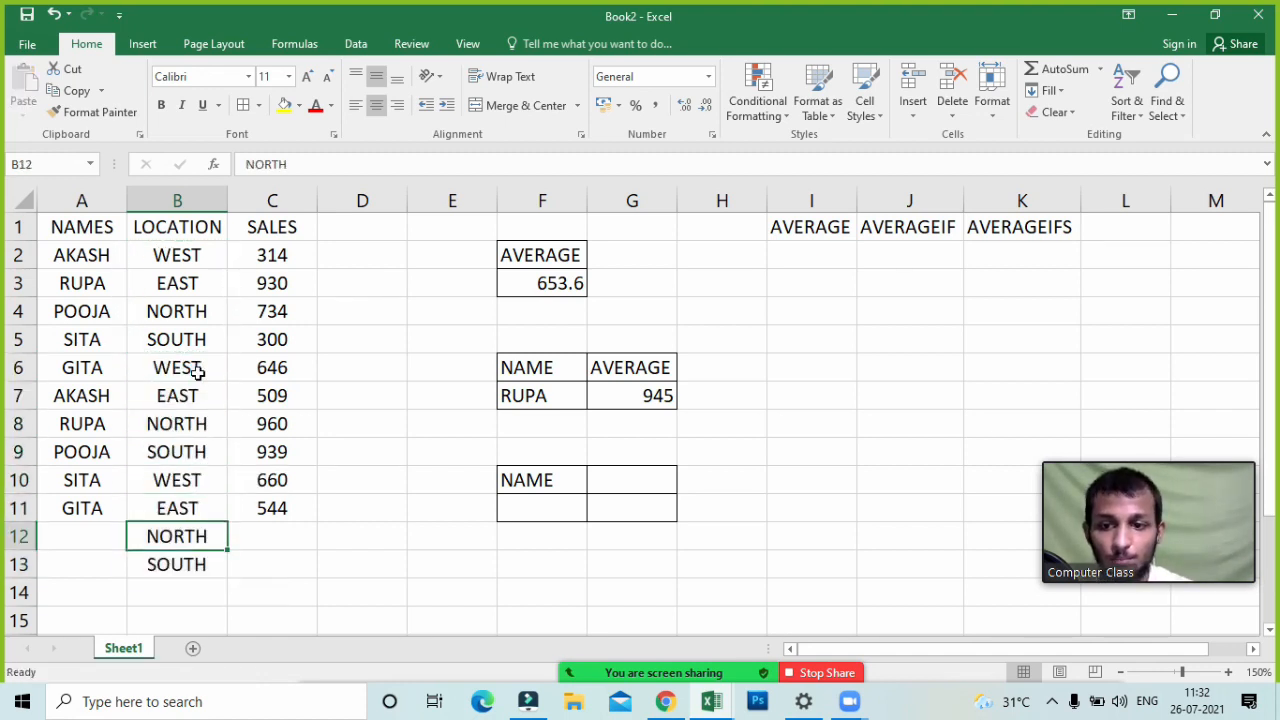
{"action": "key", "text": "shift+Down"}
{"action": "key", "text": "Delete"}
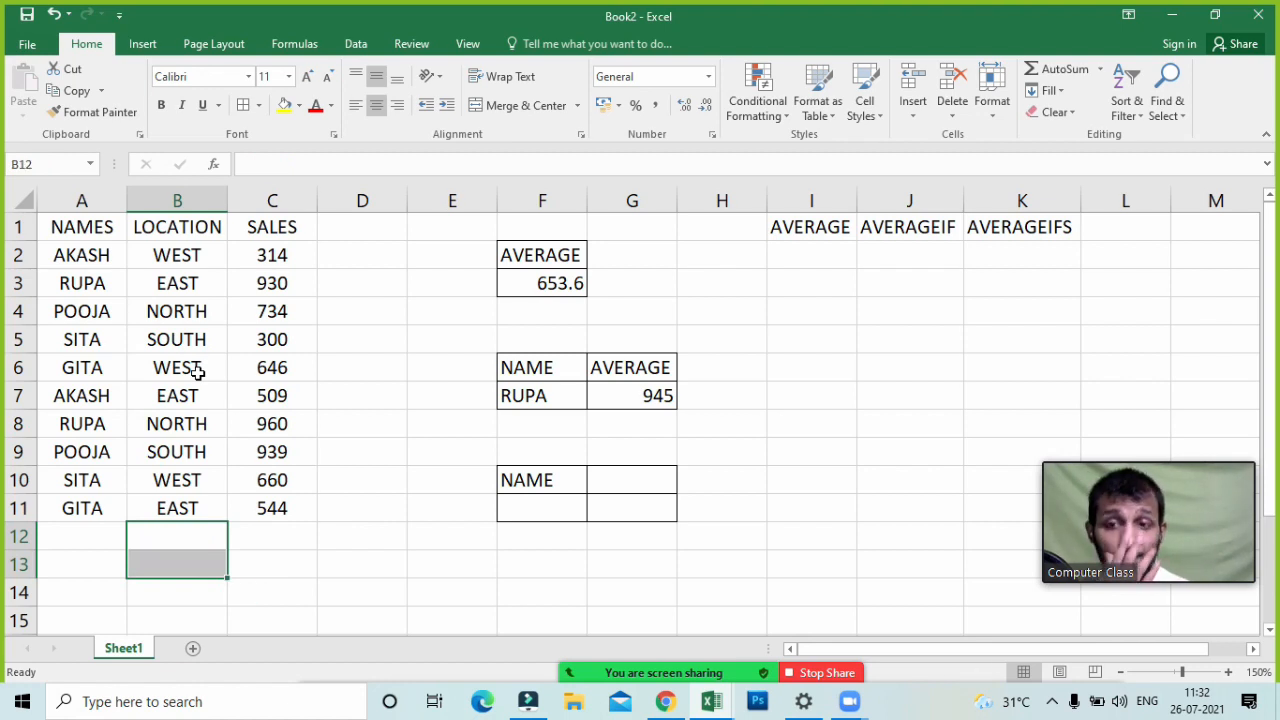
- Copy the table's data rows A2:C11 without the headings and paste them directly below, starting at A12
{"action": "left_click_drag", "start_coordinate": [57, 226], "coordinate": [253, 463]}
{"action": "left_click_drag", "start_coordinate": [90, 256], "coordinate": [269, 520]}
{"action": "key", "text": "ctrl+c"}
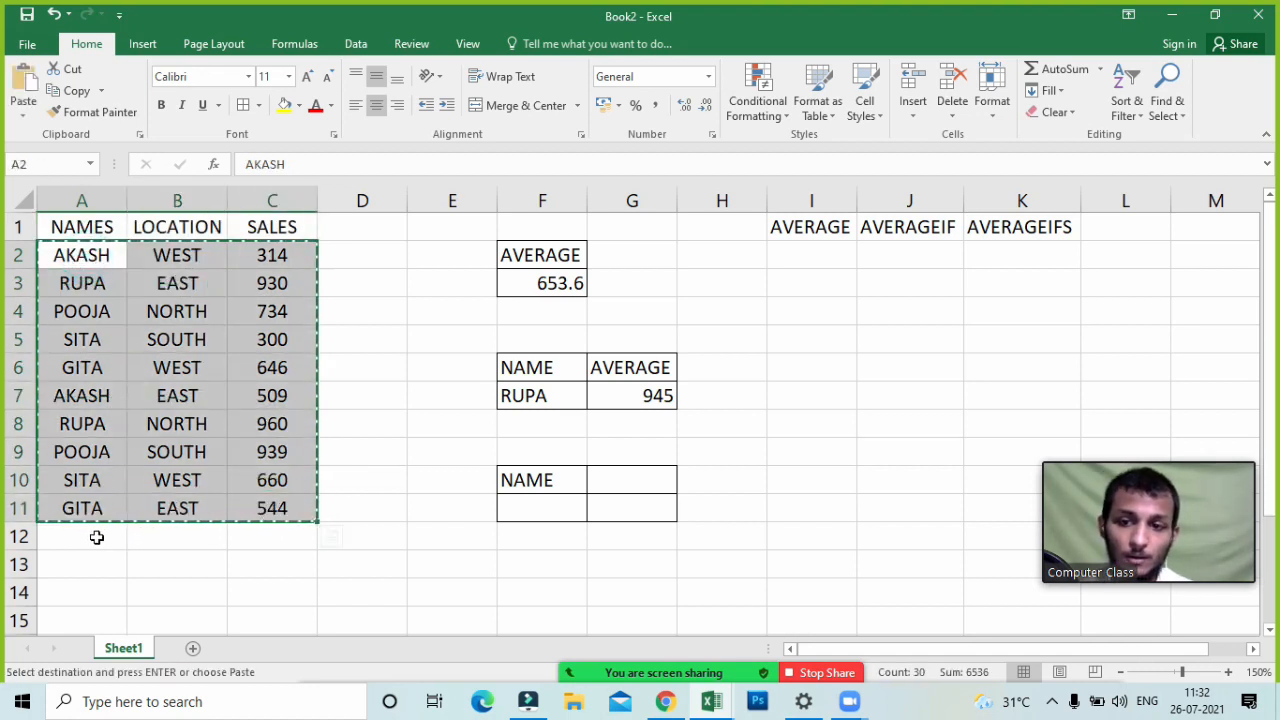
{"action": "left_click", "coordinate": [92, 537]}
{"action": "key", "text": "Return"}
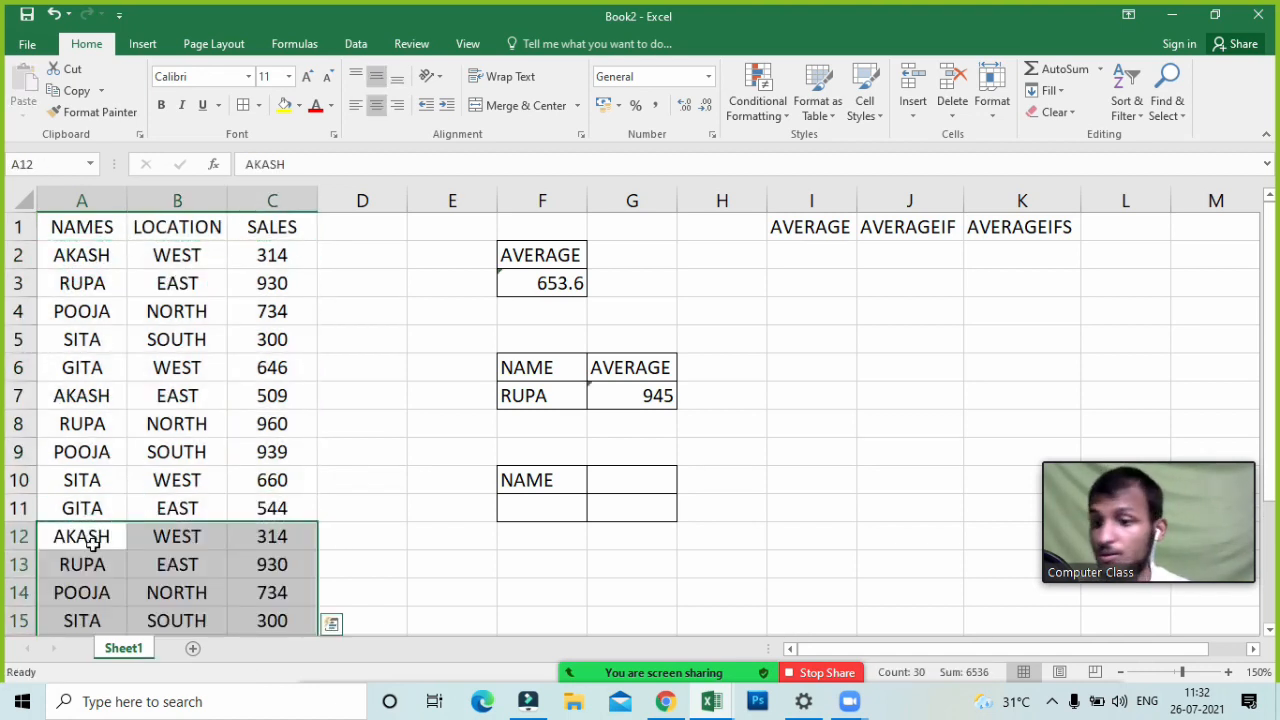
- Examine the rows for the first salesperson across names, locations and sales in rows 2, 7, 12 and 17
{"action": "left_click", "coordinate": [351, 465]}
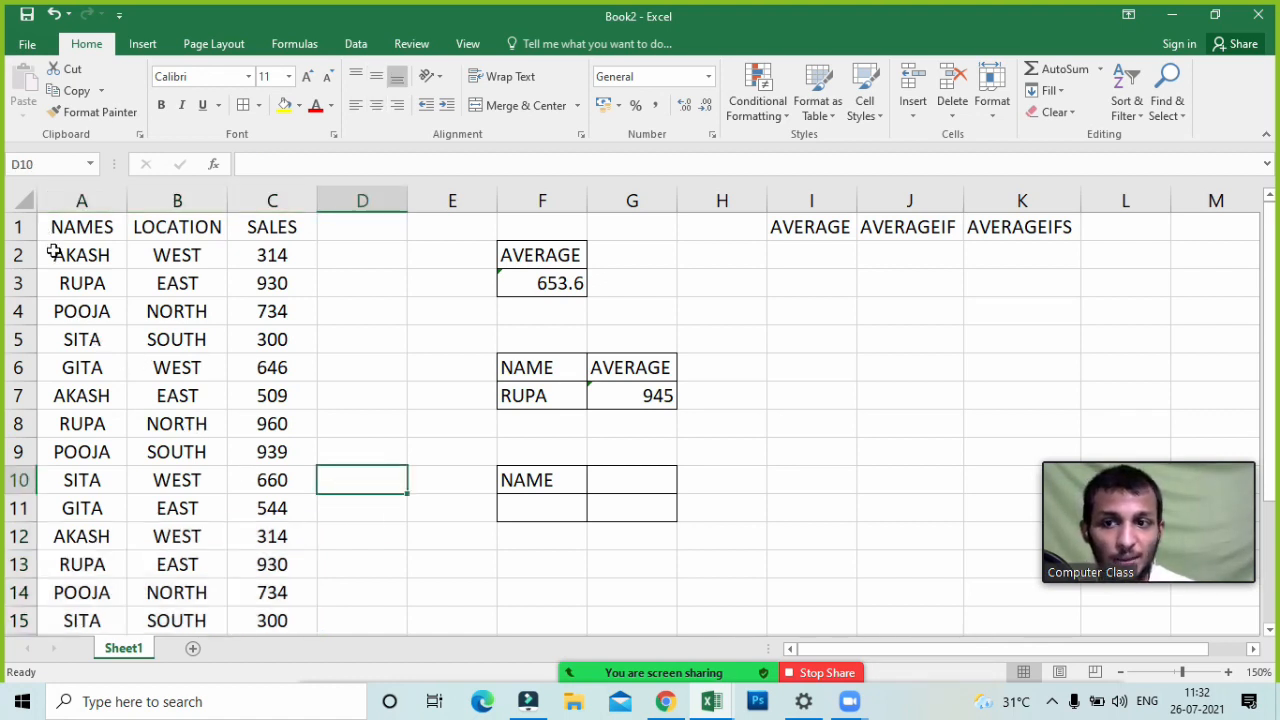
{"action": "left_click_drag", "start_coordinate": [52, 254], "coordinate": [275, 256]}
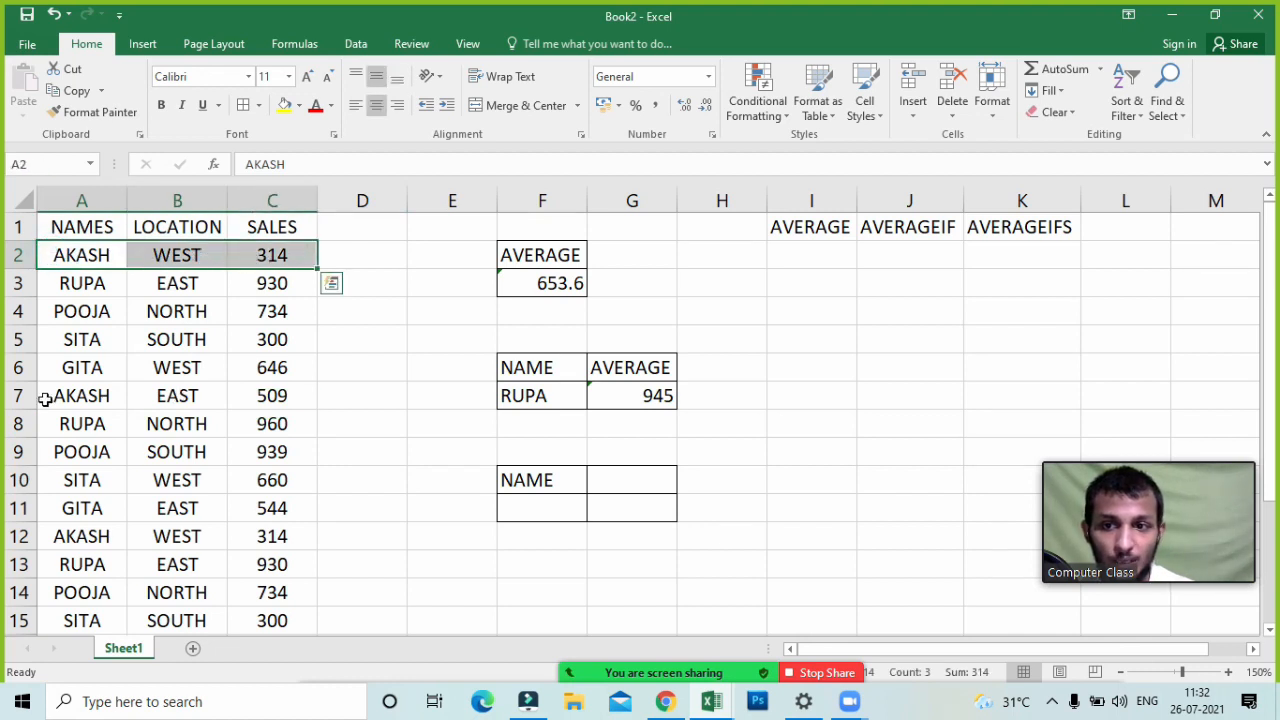
{"action": "left_click_drag", "start_coordinate": [47, 396], "coordinate": [271, 393]}
{"action": "left_click_drag", "start_coordinate": [80, 533], "coordinate": [268, 540]}
{"action": "scroll", "coordinate": [166, 594], "scroll_direction": "down", "scroll_amount": 2}
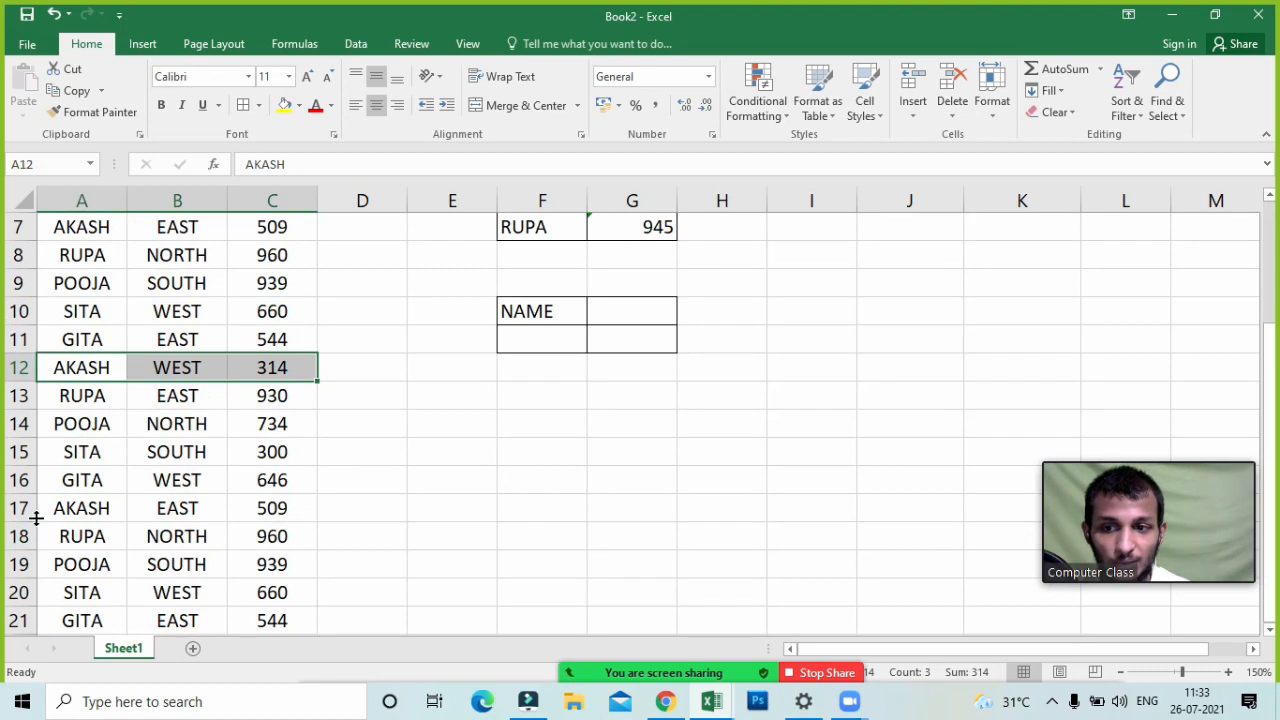
{"action": "left_click_drag", "start_coordinate": [45, 508], "coordinate": [313, 511]}
{"action": "scroll", "coordinate": [313, 510], "scroll_direction": "up", "scroll_amount": 2}
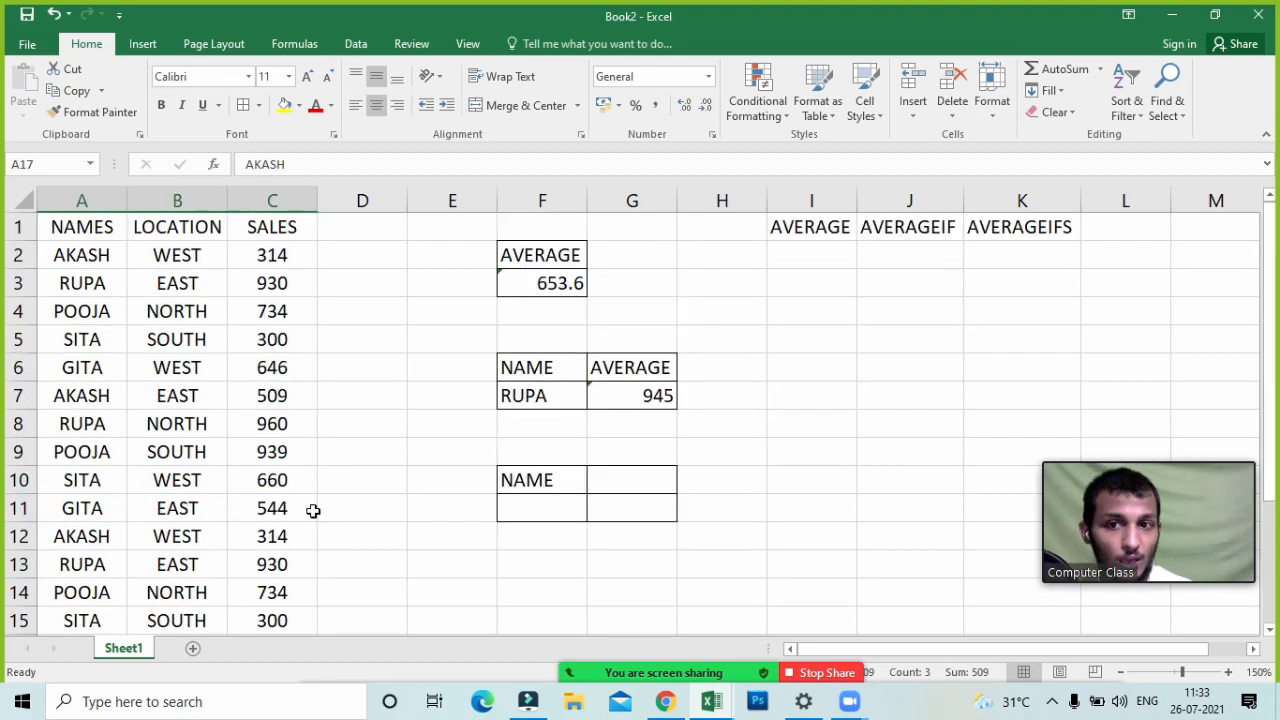
{"action": "left_click_drag", "start_coordinate": [77, 250], "coordinate": [273, 257]}
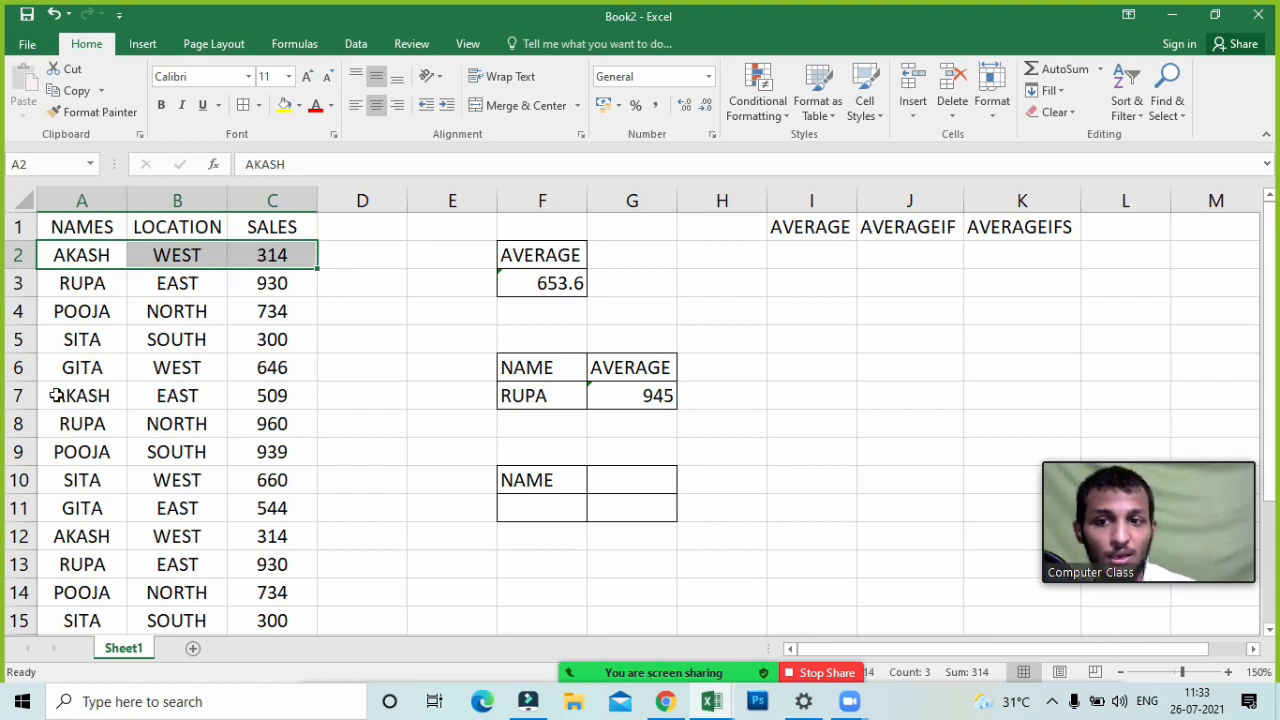
{"action": "left_click_drag", "start_coordinate": [55, 396], "coordinate": [273, 396]}
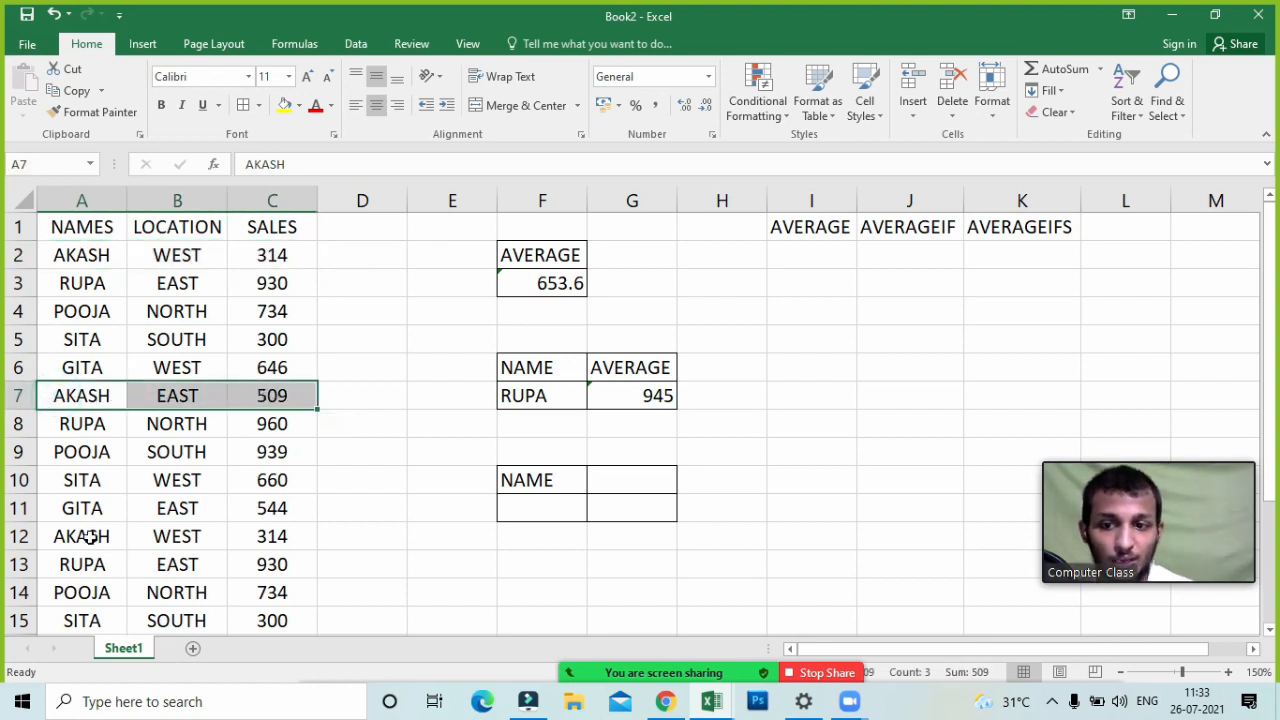
{"action": "left_click_drag", "start_coordinate": [98, 536], "coordinate": [287, 533]}
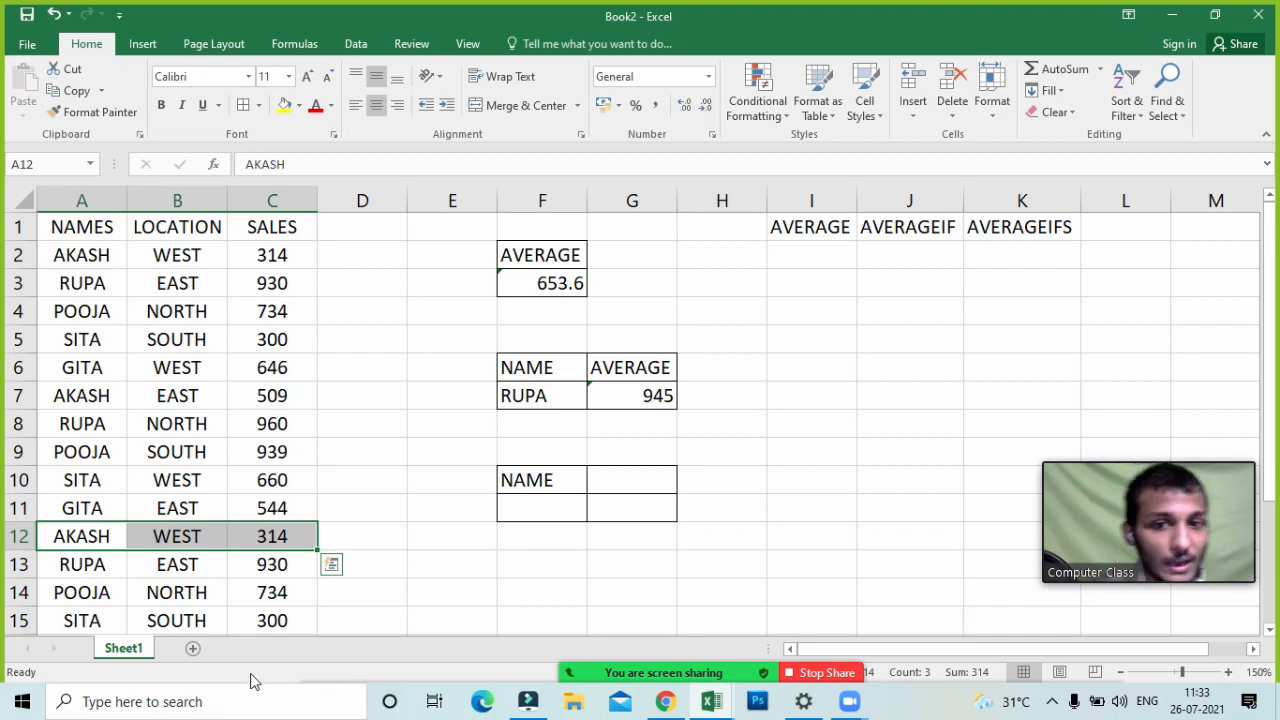
- Enter the first salesperson's name in F11 as the name criterion below the NAME heading
{"action": "left_click", "coordinate": [607, 475]}
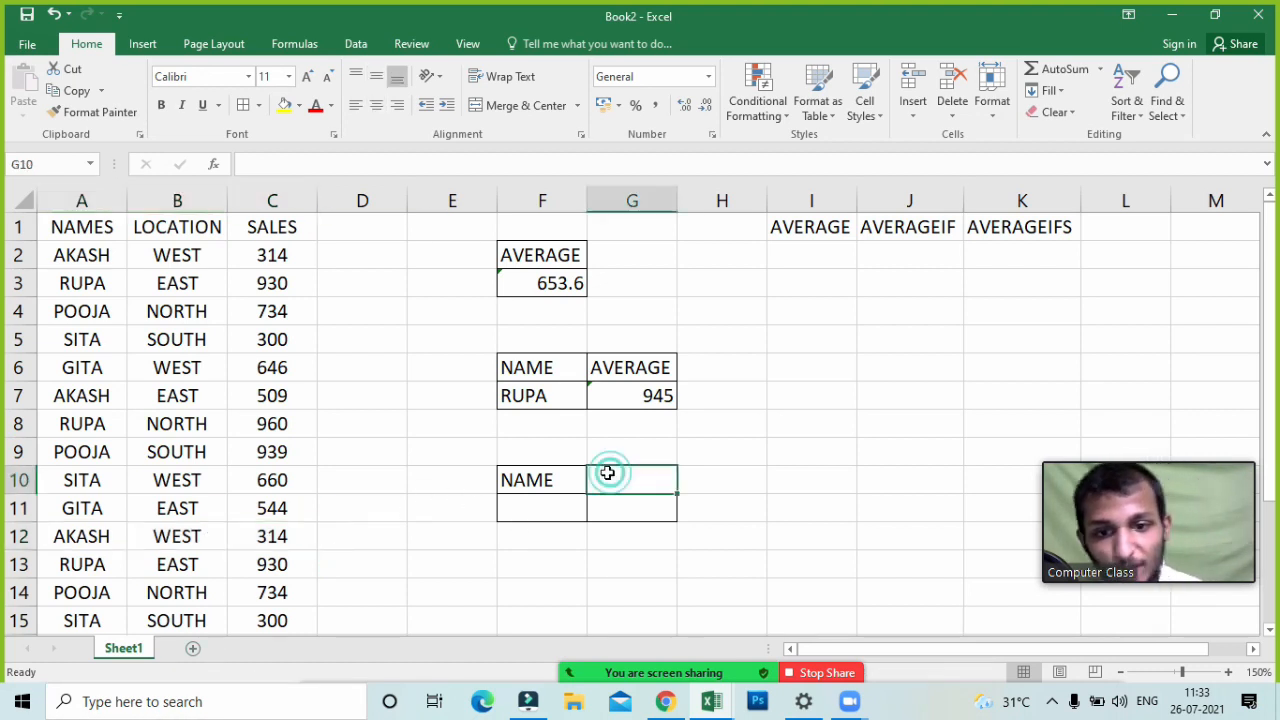
{"action": "left_click", "coordinate": [520, 509]}
{"action": "type", "text": "AKASH`"}
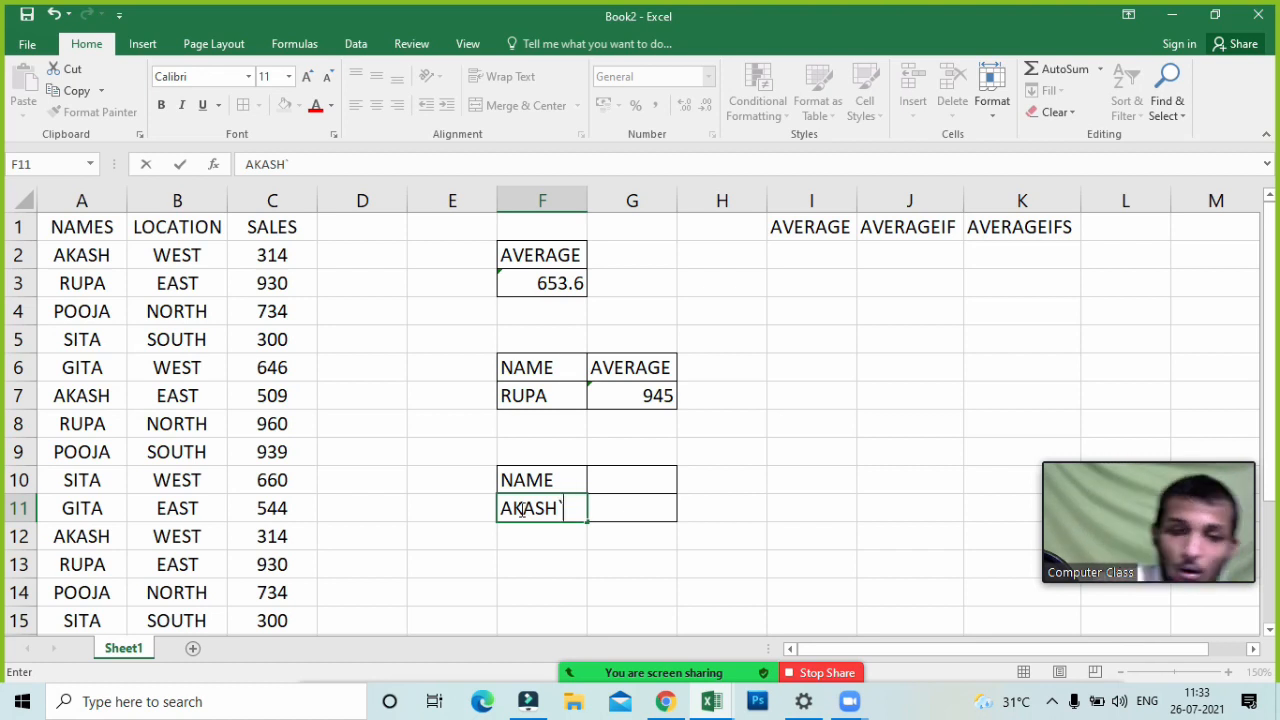
{"action": "key", "text": "Tab"}
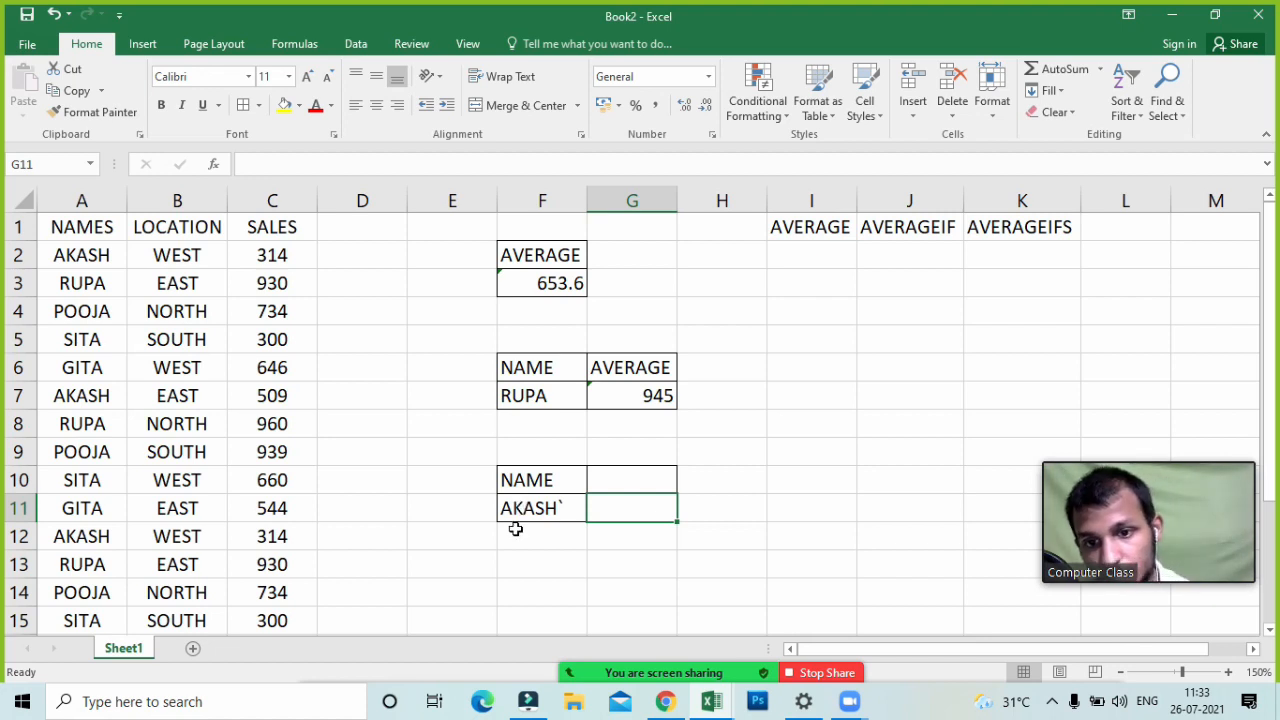
{"action": "left_click", "coordinate": [578, 503]}
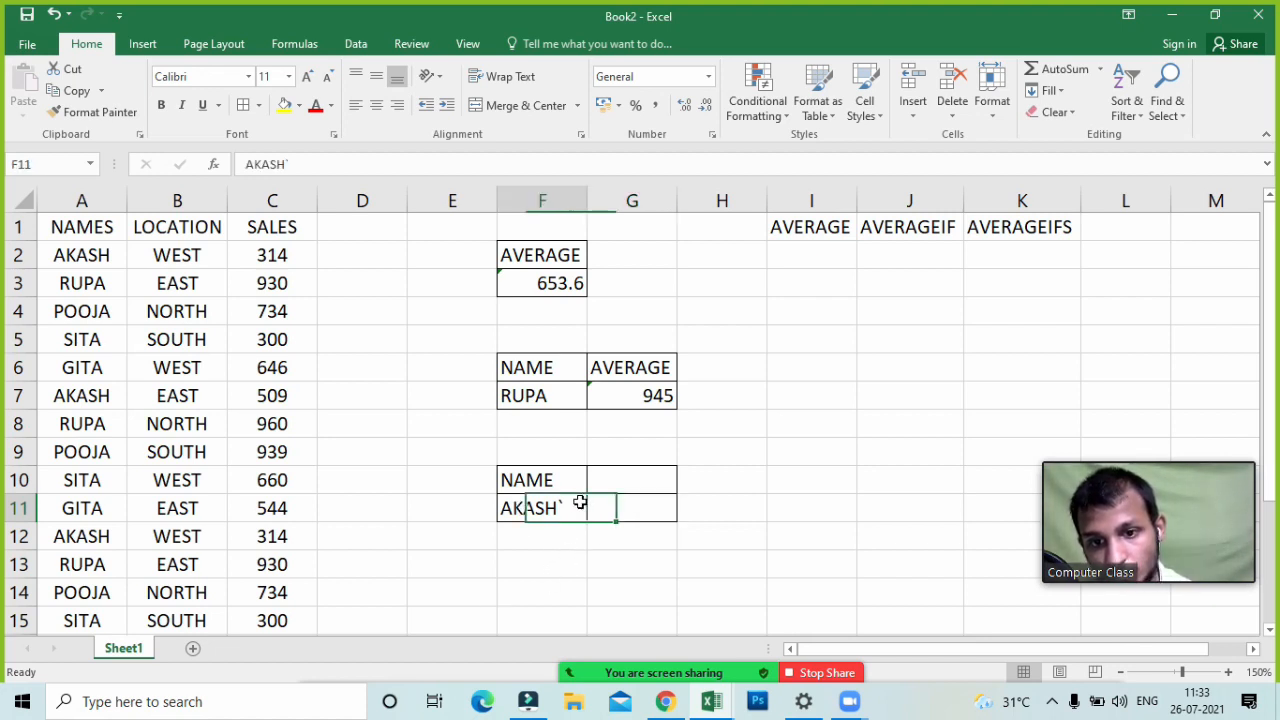
{"action": "double_click", "coordinate": [556, 510]}
{"action": "key", "text": "Return"}
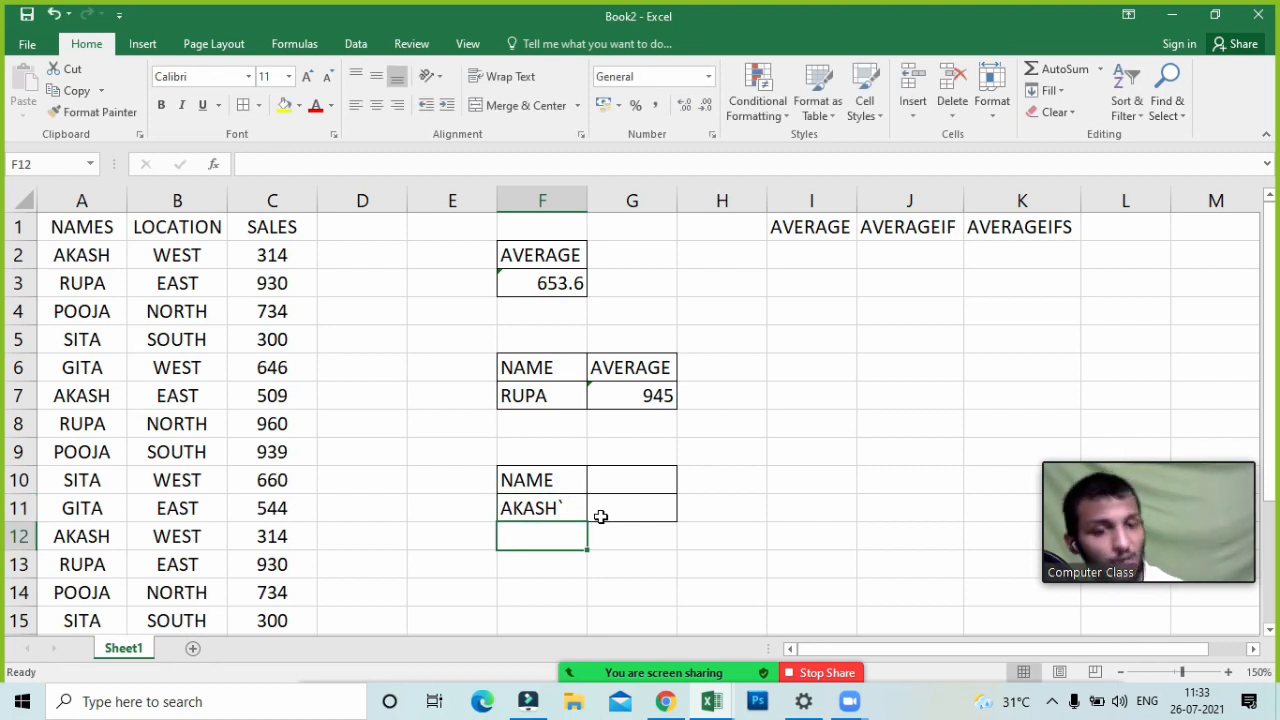
- Enter EAST in G10 as the location criterion beside the NAME heading
{"action": "left_click", "coordinate": [633, 480]}
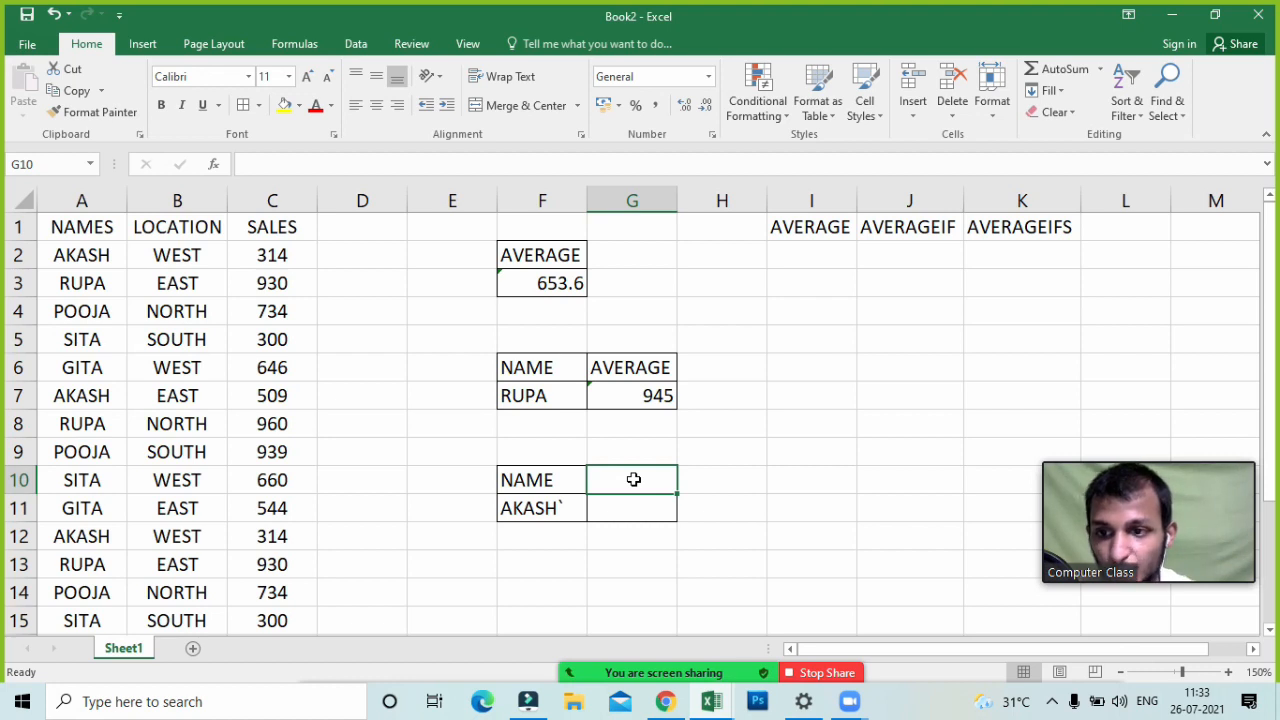
{"action": "type", "text": "EAST"}
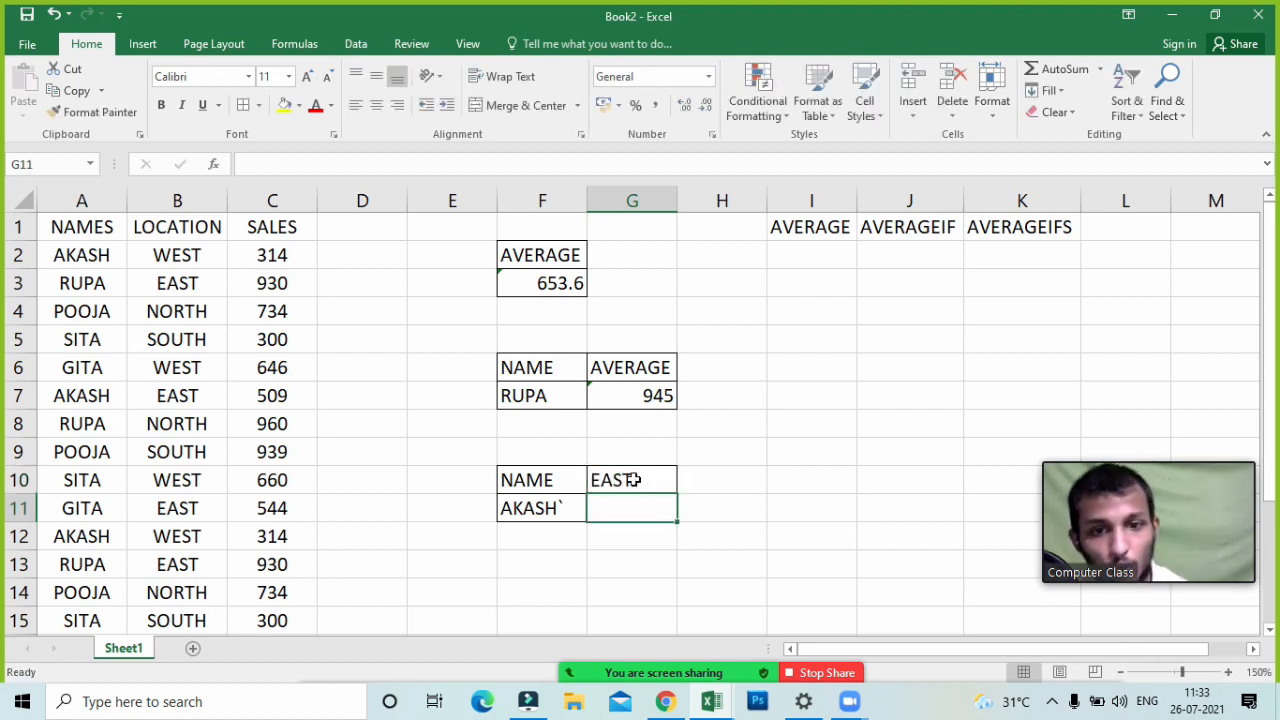
{"action": "key", "text": "Return"}
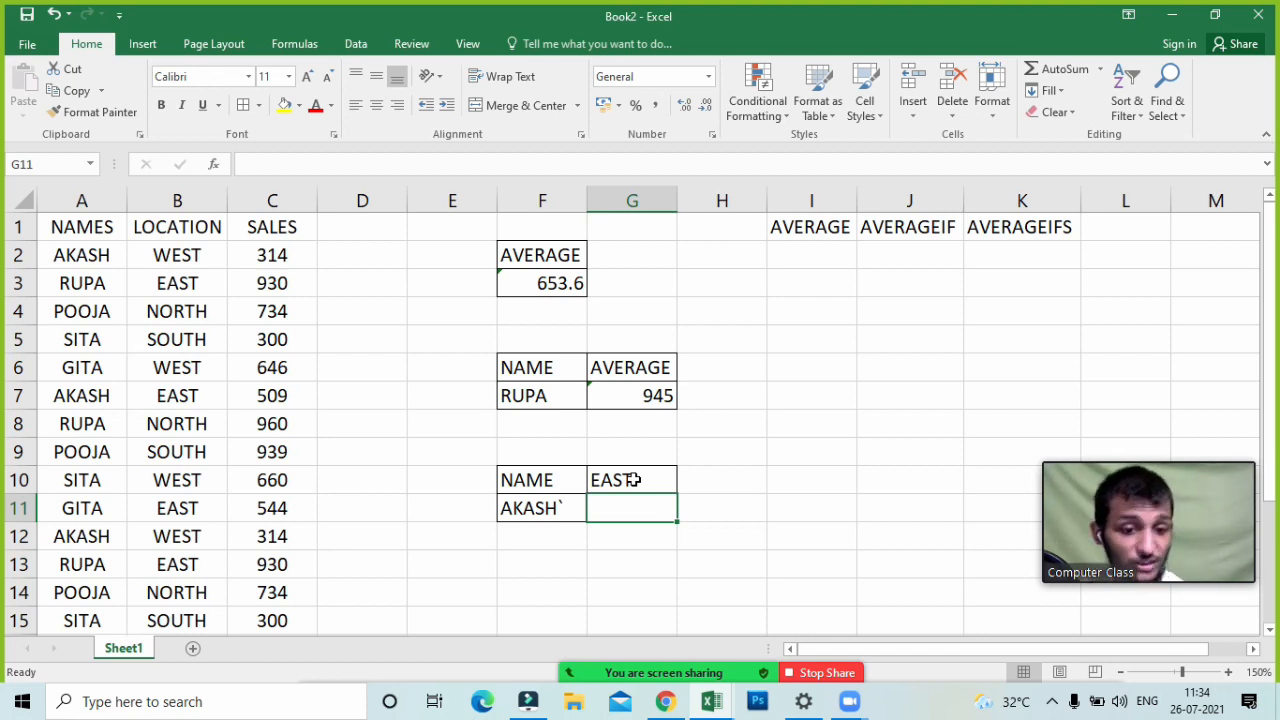
- Start an AVERAGEIFS formula in G11 with the sales figures C2:C21 as the average range
{"action": "type", "text": "=ave"}
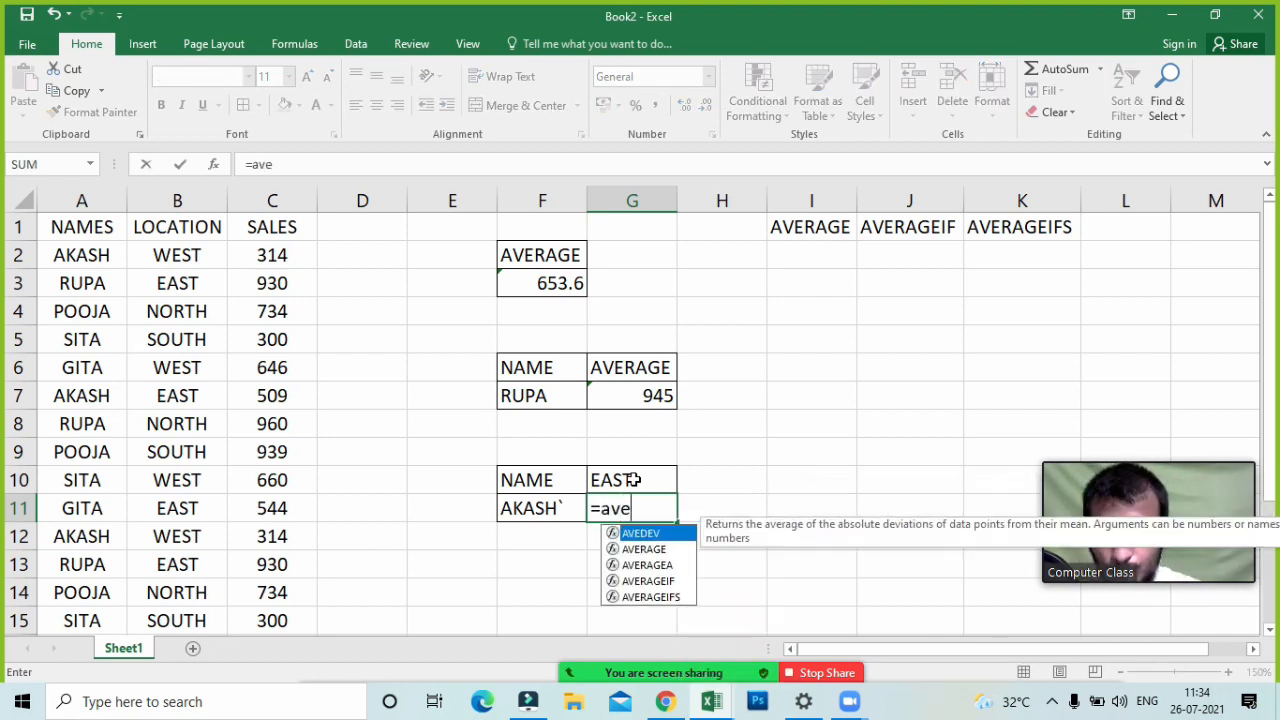
{"action": "type", "text": "rageif"}
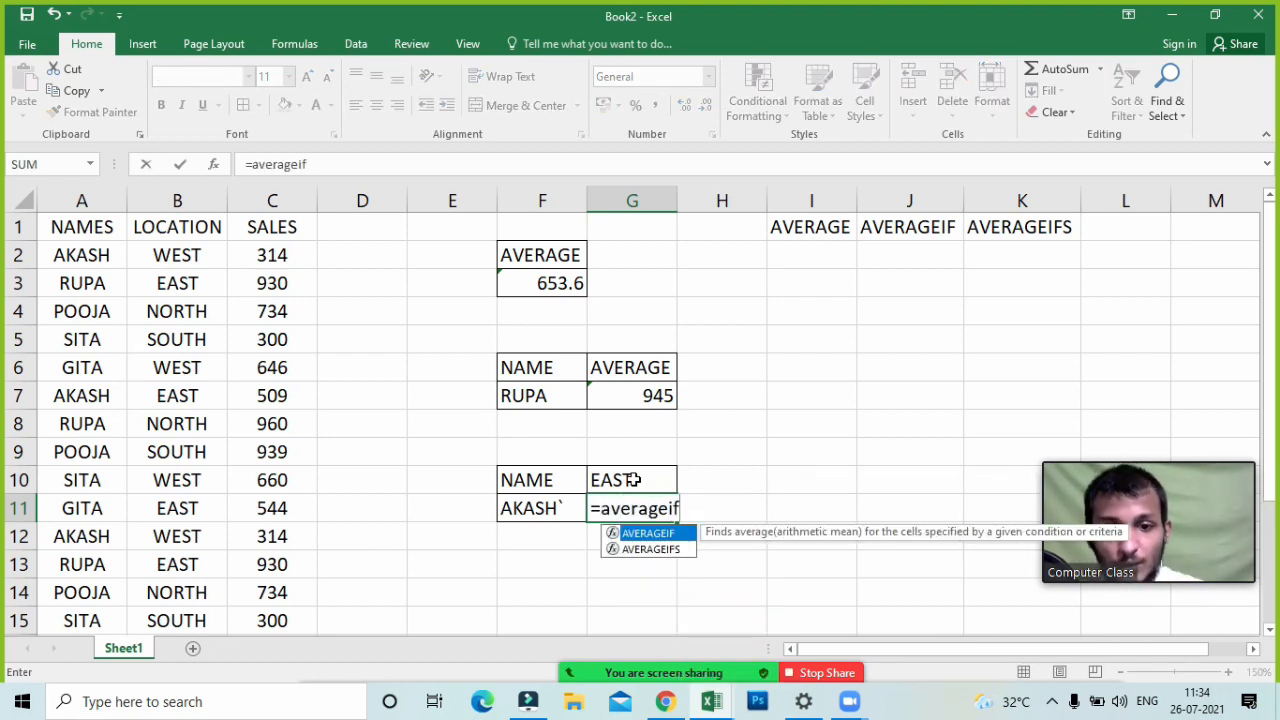
{"action": "type", "text": "s"}
{"action": "key", "text": "Tab"}
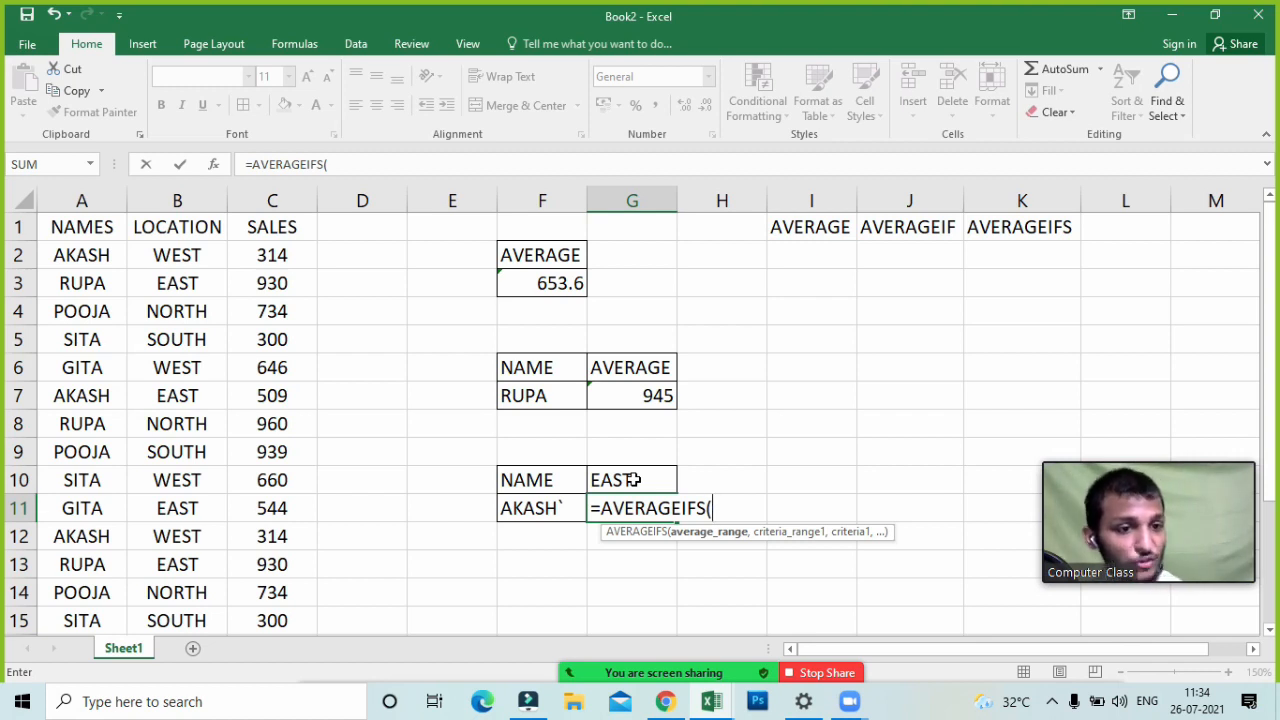
{"action": "left_click", "coordinate": [242, 258]}
{"action": "key", "text": "ctrl+shift+Down"}
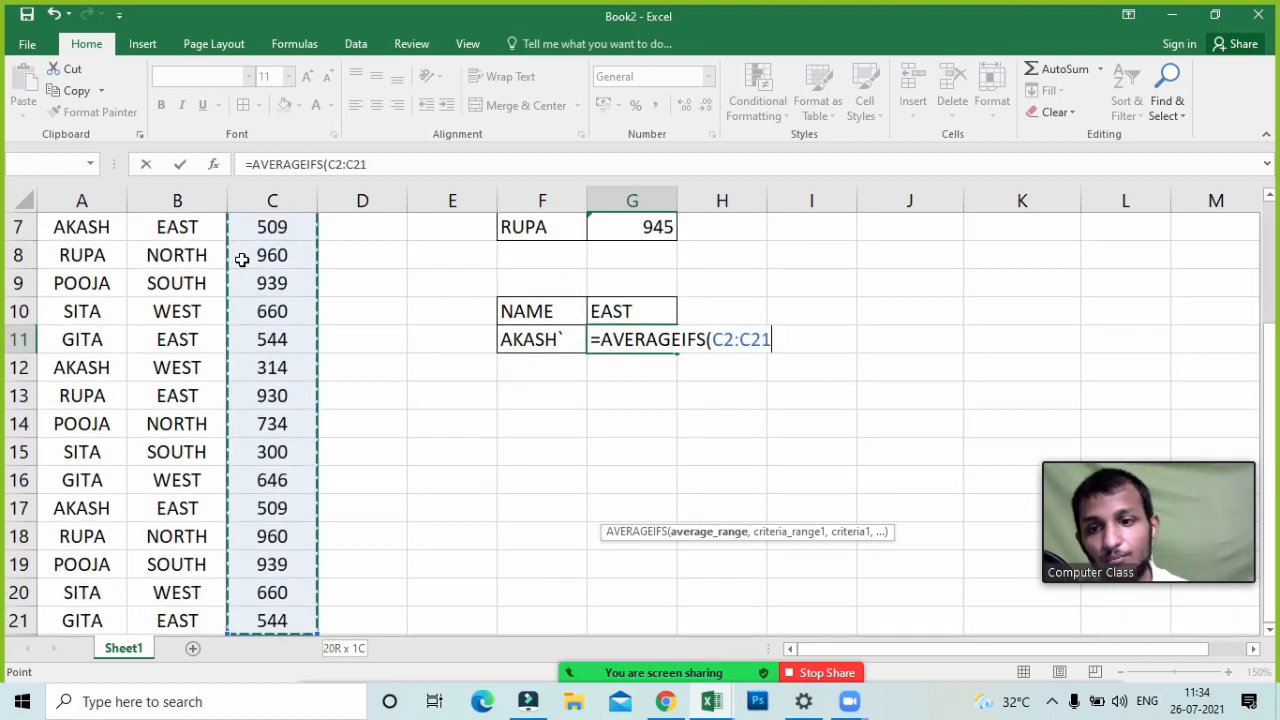
{"action": "type", "text": ","}
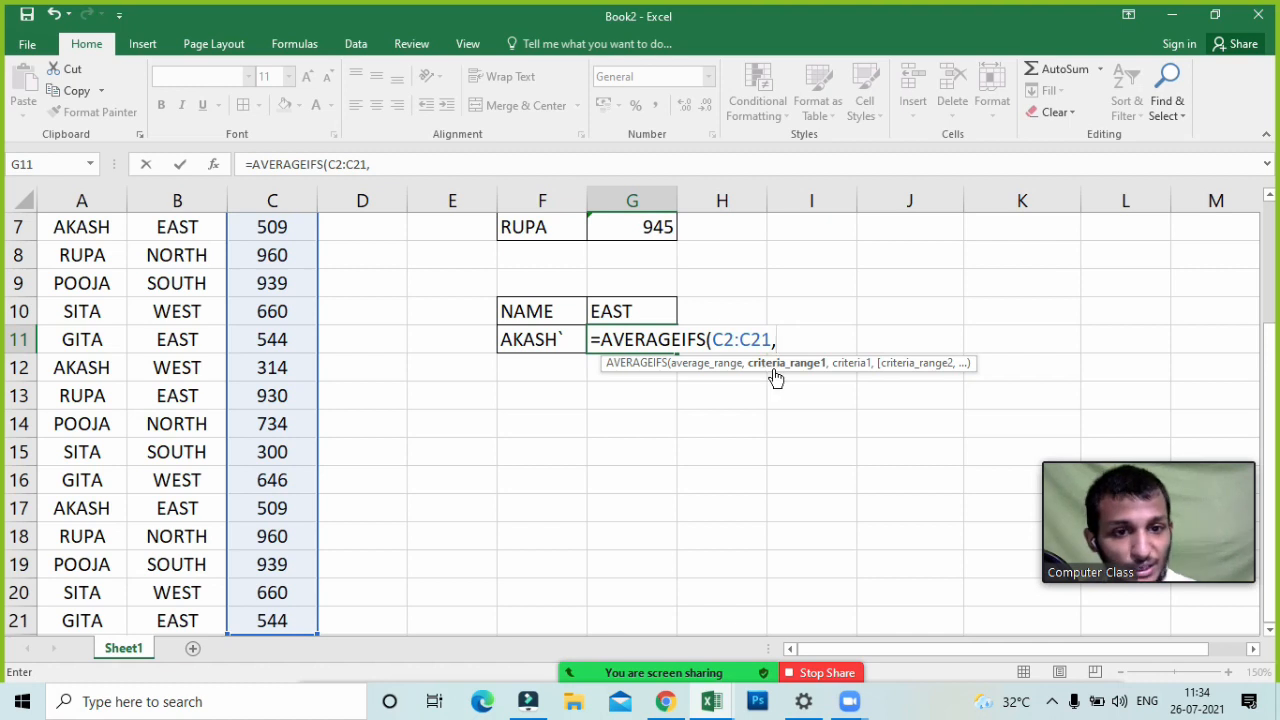
- Add the names A2:A21 as the formula's first criteria range and F11 as its criterion
{"action": "scroll", "coordinate": [813, 375], "scroll_direction": "up", "scroll_amount": 2}
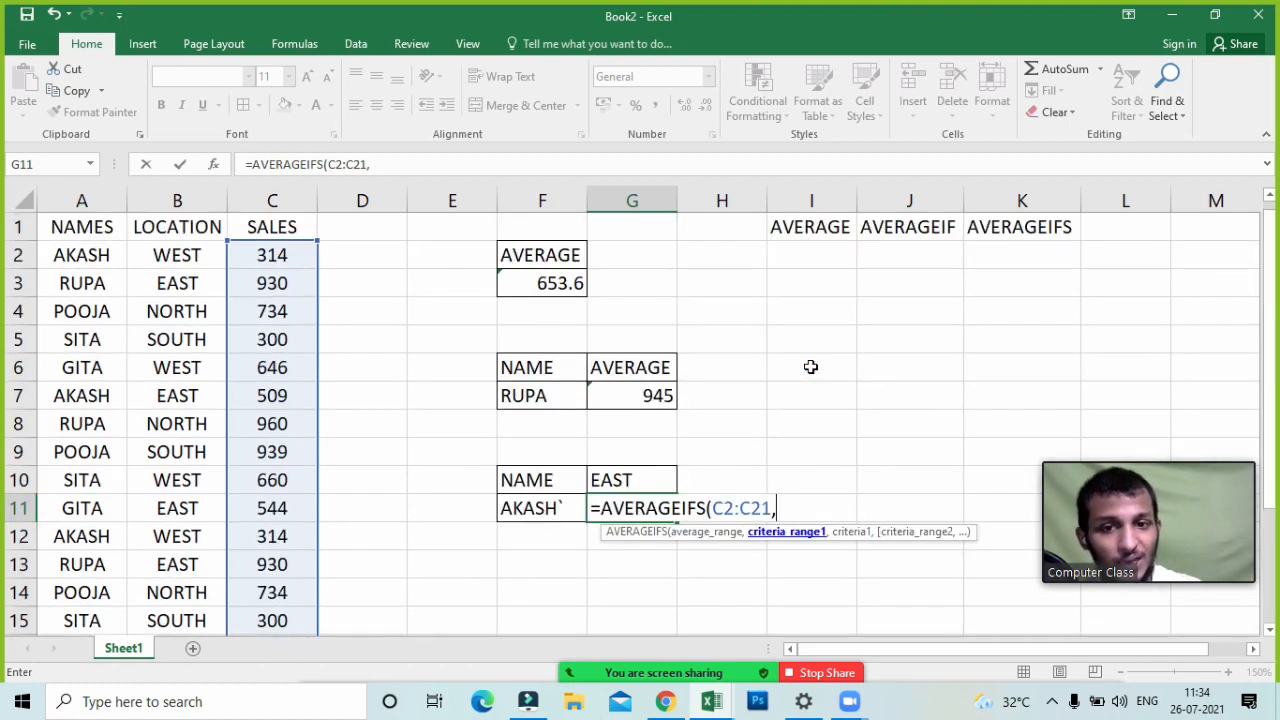
{"action": "left_click", "coordinate": [76, 255]}
{"action": "key", "text": "ctrl+shift+Down"}
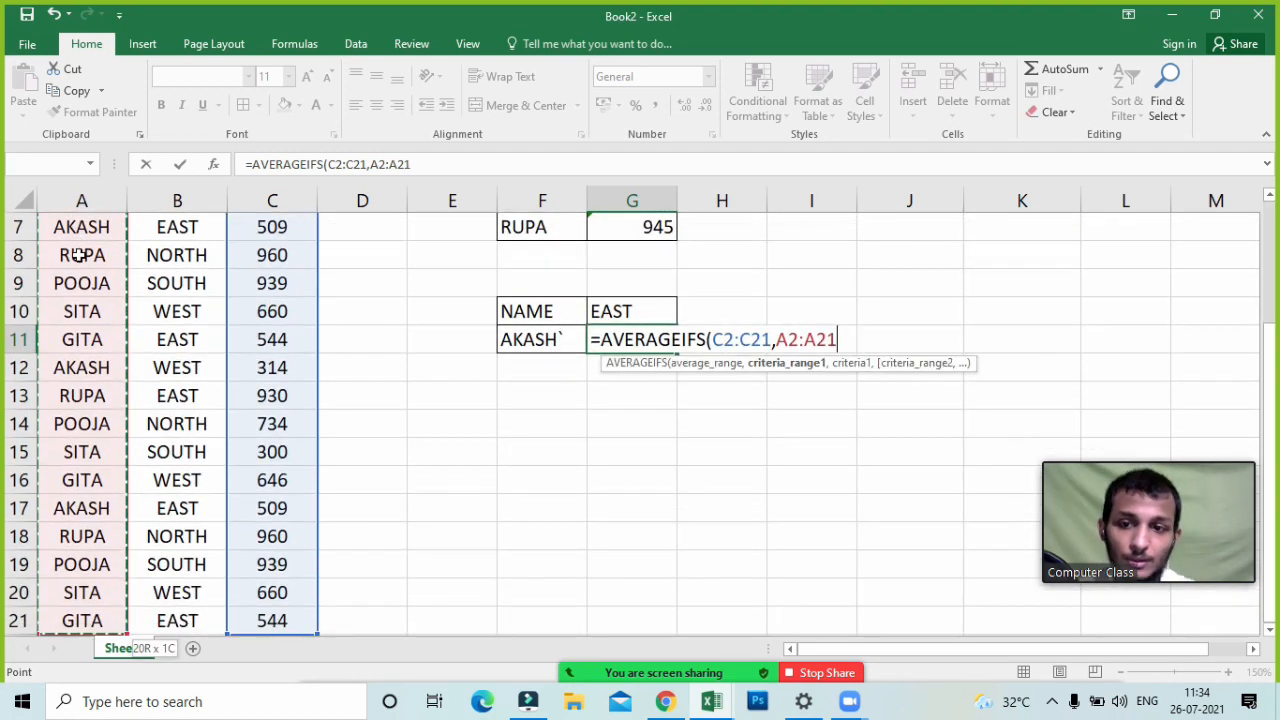
{"action": "type", "text": ","}
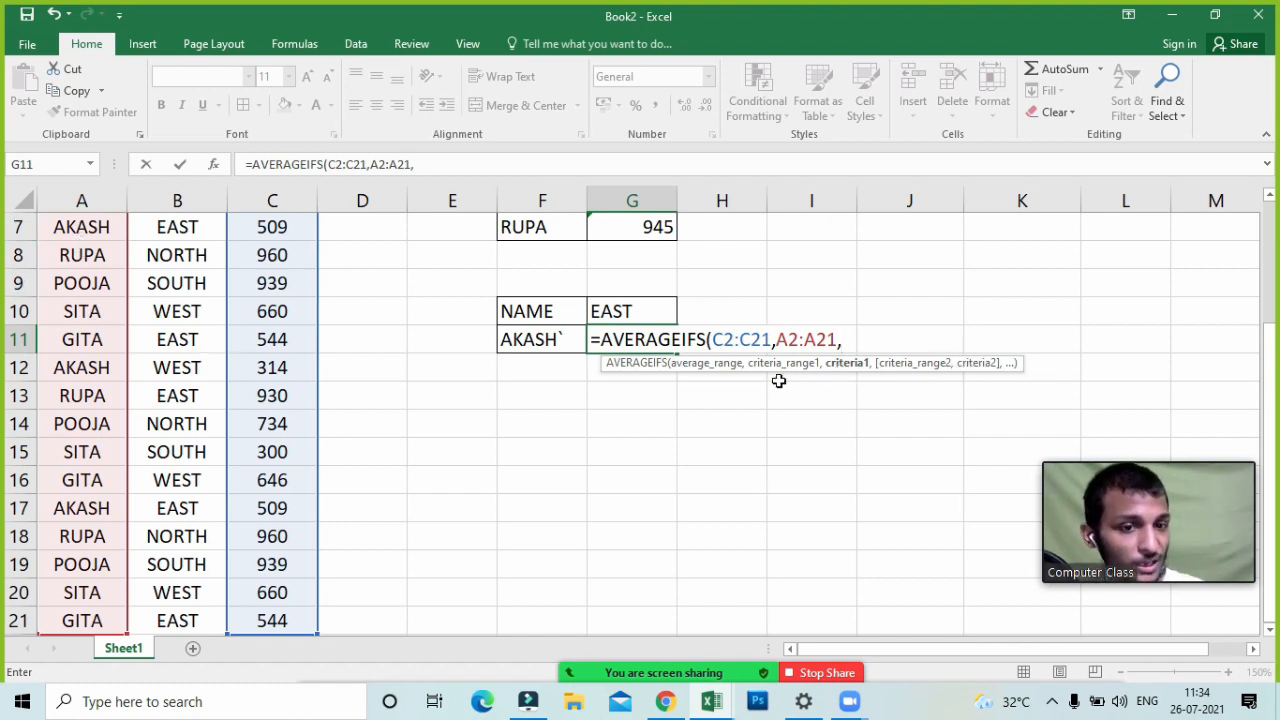
{"action": "left_click", "coordinate": [554, 340]}
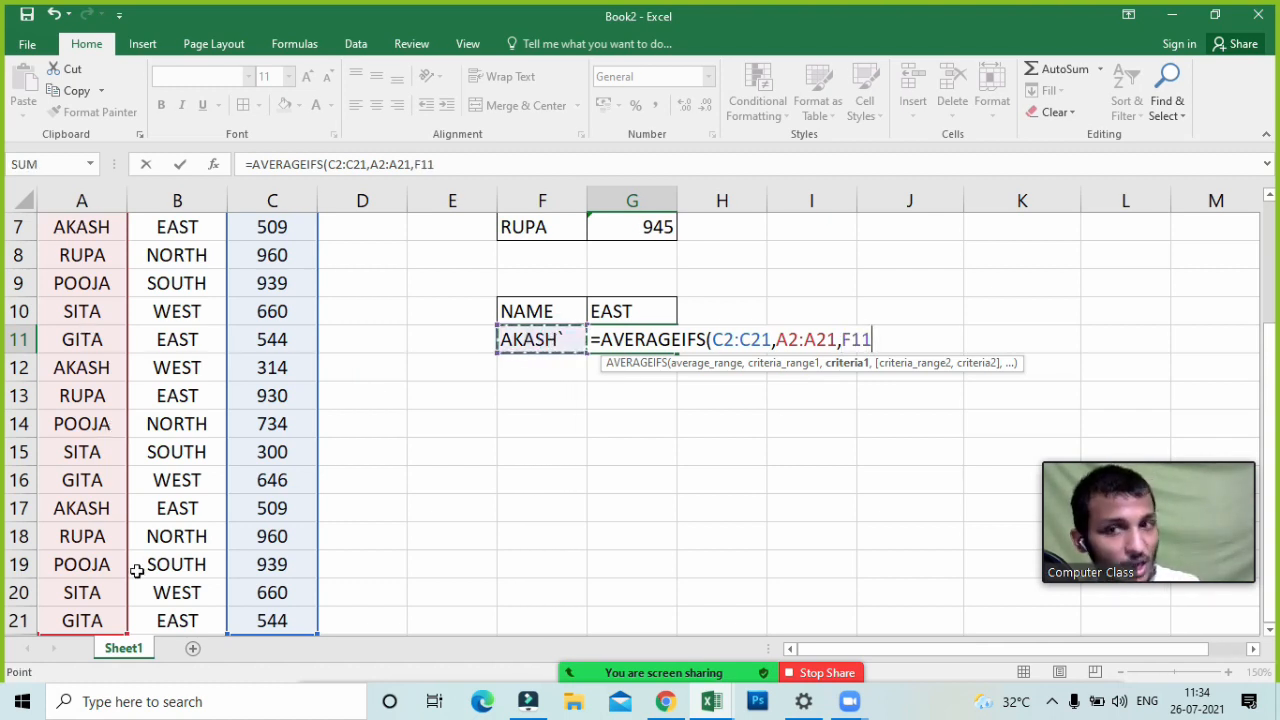
{"action": "type", "text": ","}
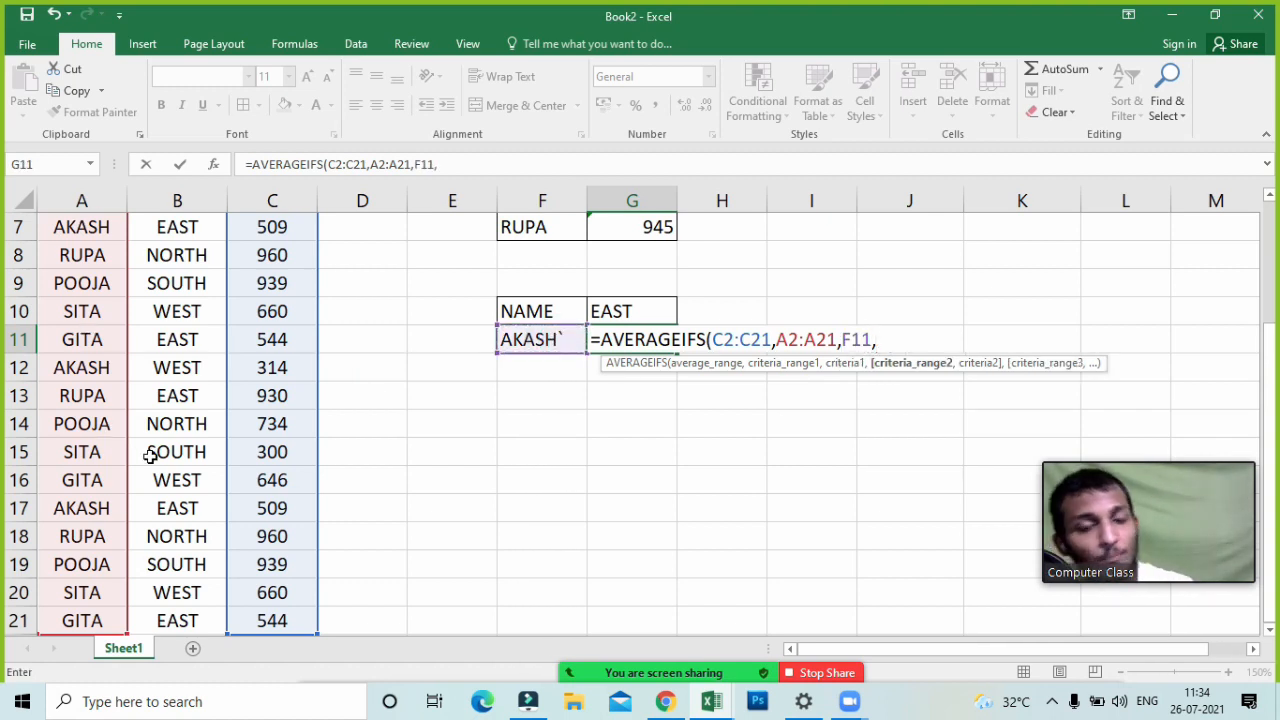
{"action": "key", "text": "BackSpace"}
{"action": "scroll", "coordinate": [150, 455], "scroll_direction": "up", "scroll_amount": 2}
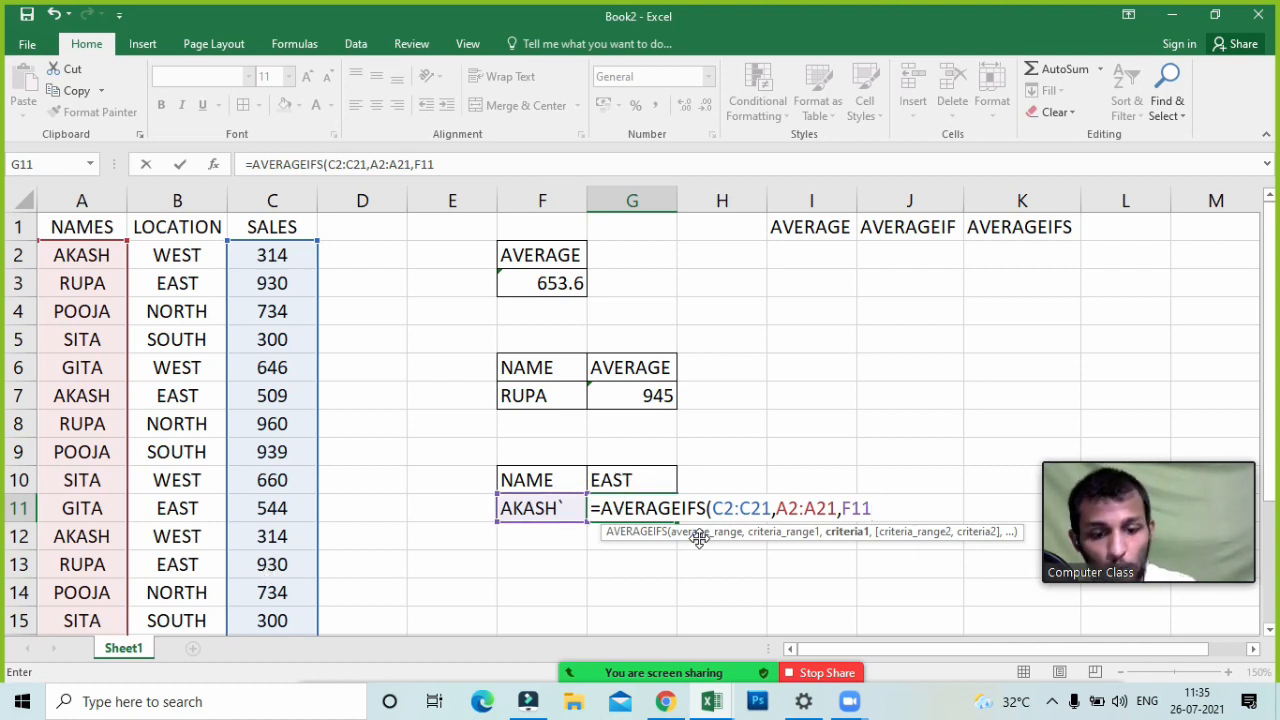
- Add the locations B2:B21 as the second criteria range with G10 as its criterion, and complete the AVERAGEIFS formula
{"action": "type", "text": ","}
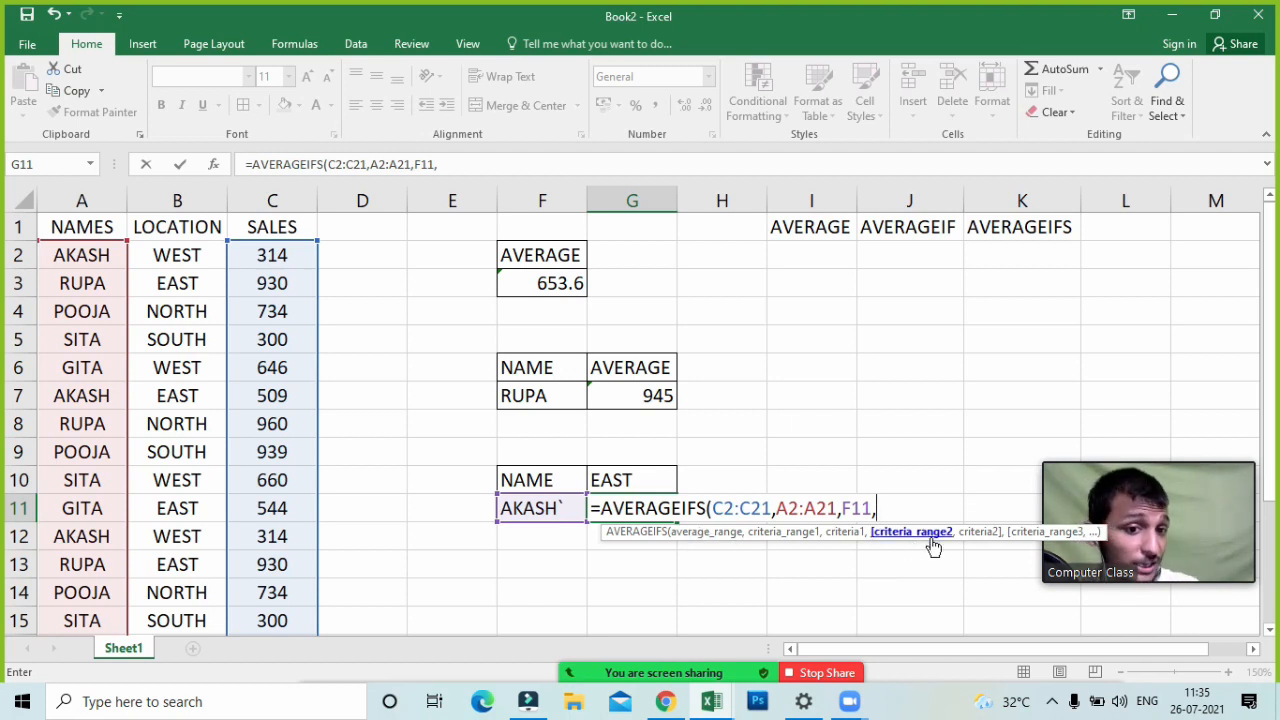
{"action": "left_click", "coordinate": [177, 256]}
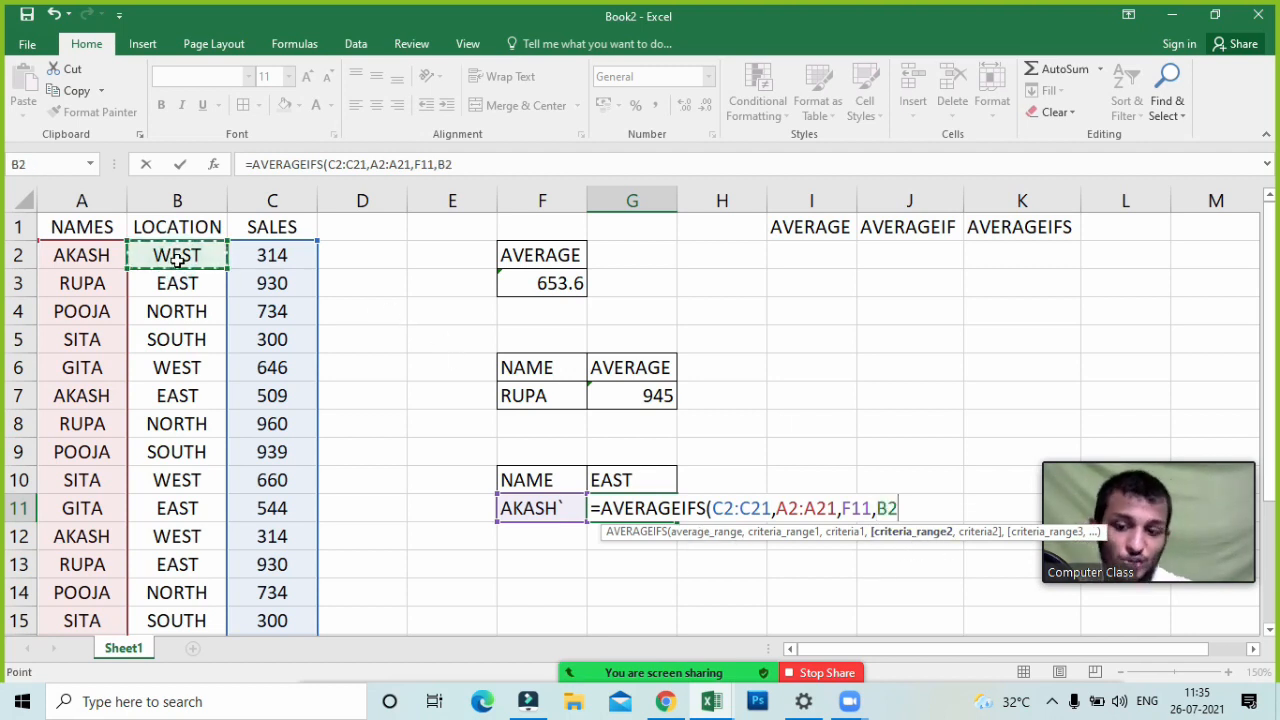
{"action": "key", "text": "ctrl+shift+Down"}
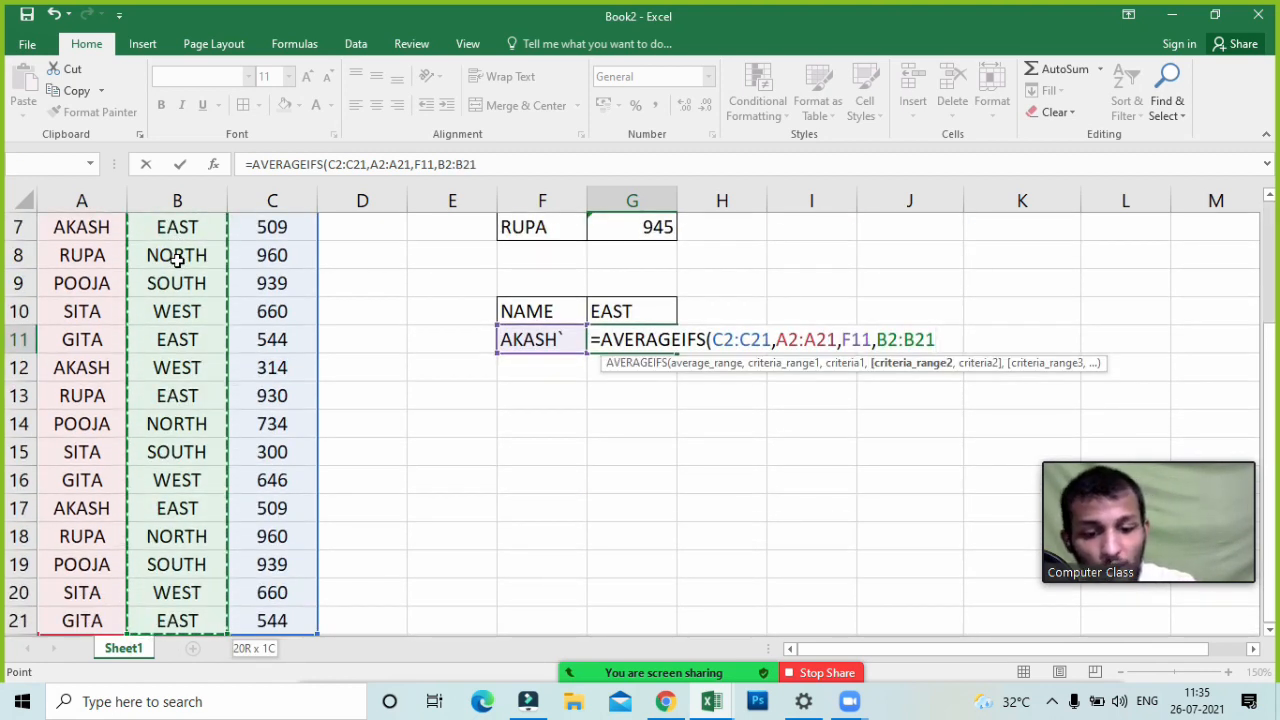
{"action": "type", "text": ","}
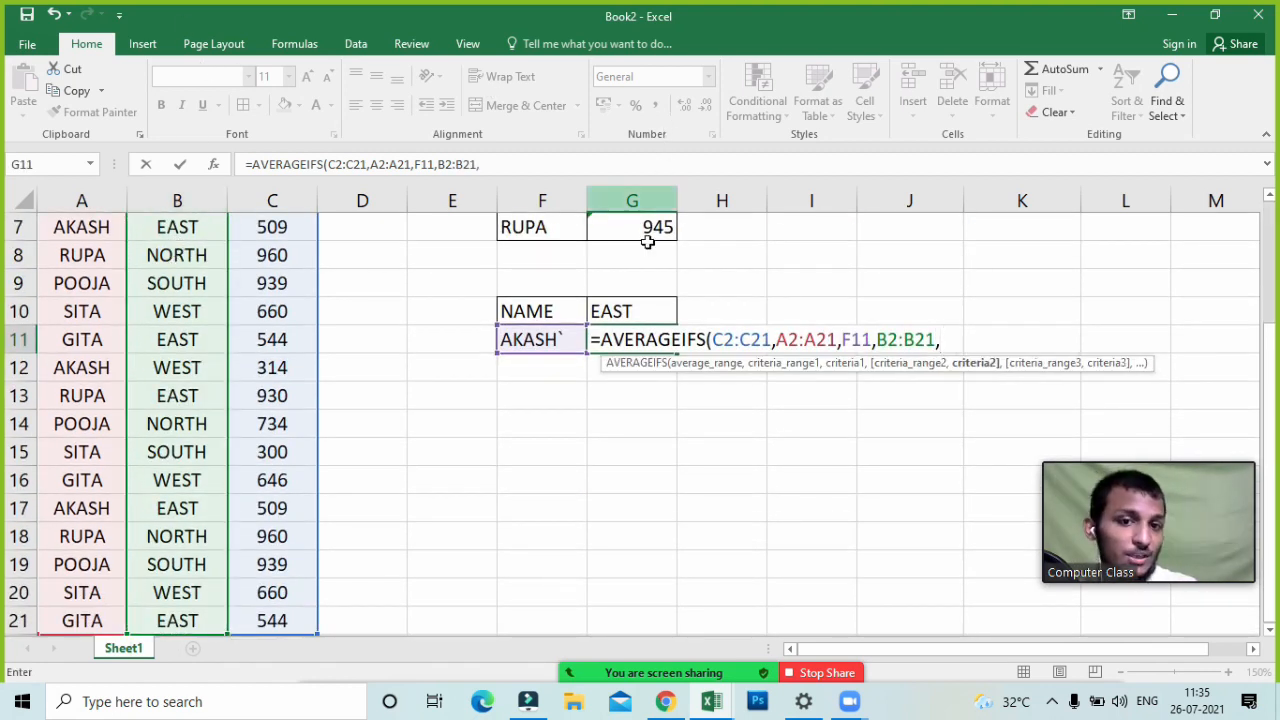
{"action": "left_click", "coordinate": [650, 310]}
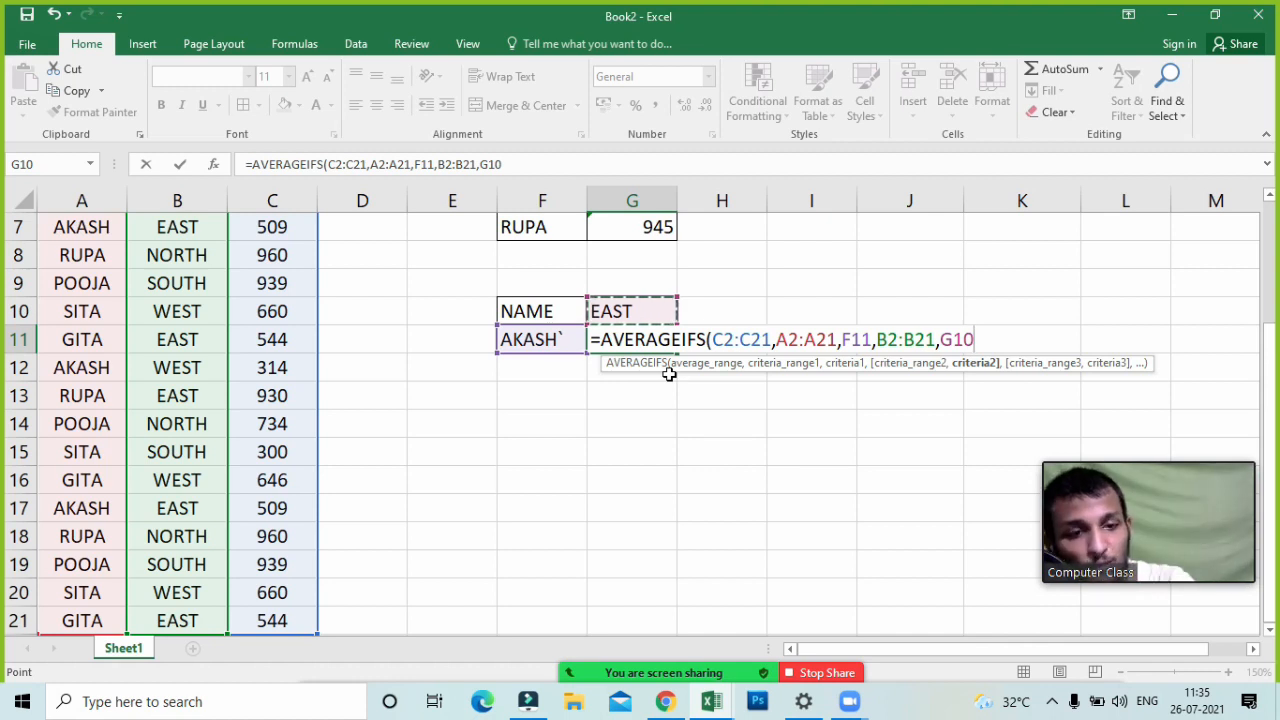
{"action": "type", "text": ")"}
{"action": "key", "text": "Return"}
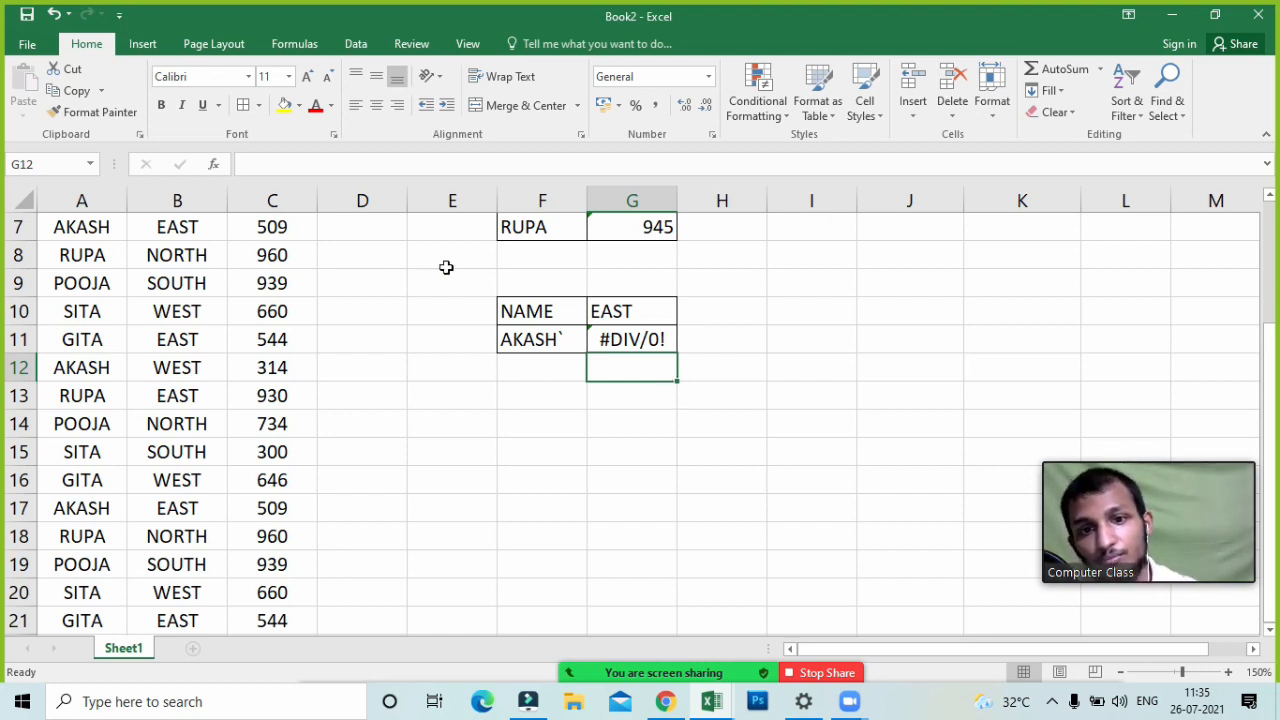
- Examine the location and name entries in G10, B11 and A12 and the arguments of the AVERAGEIFS formula in G11
{"action": "double_click", "coordinate": [636, 318]}
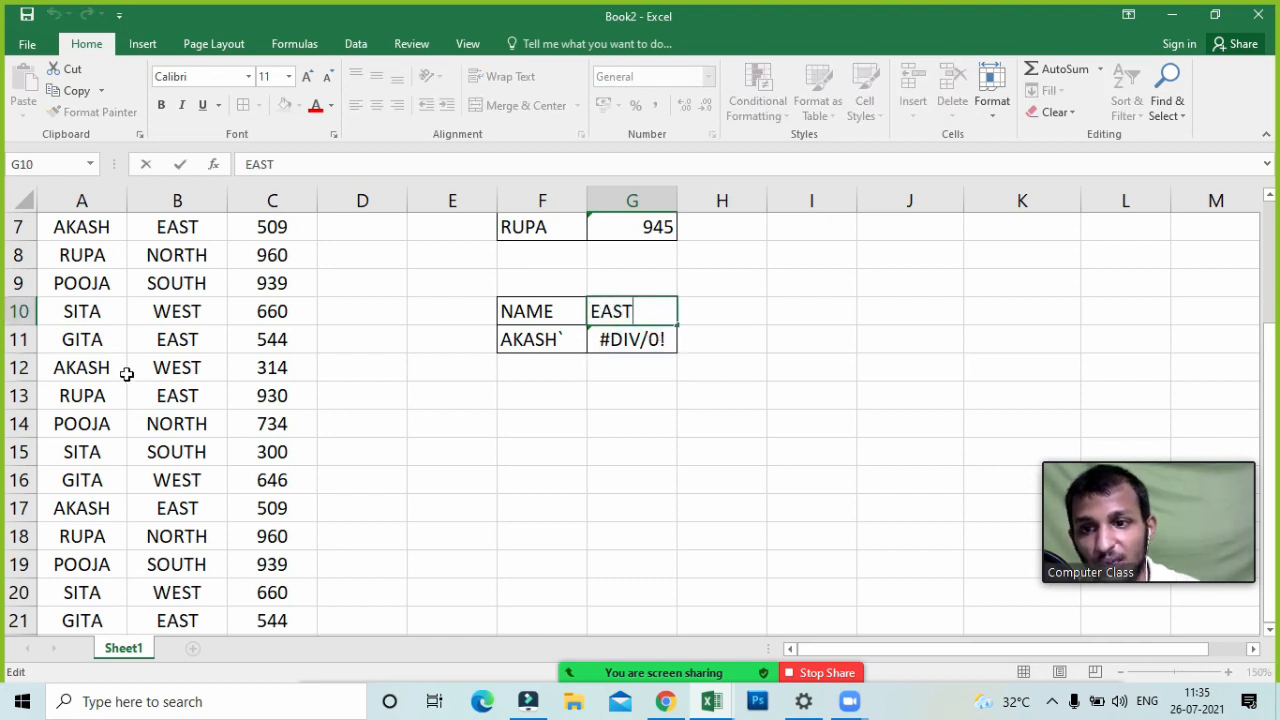
{"action": "double_click", "coordinate": [150, 340]}
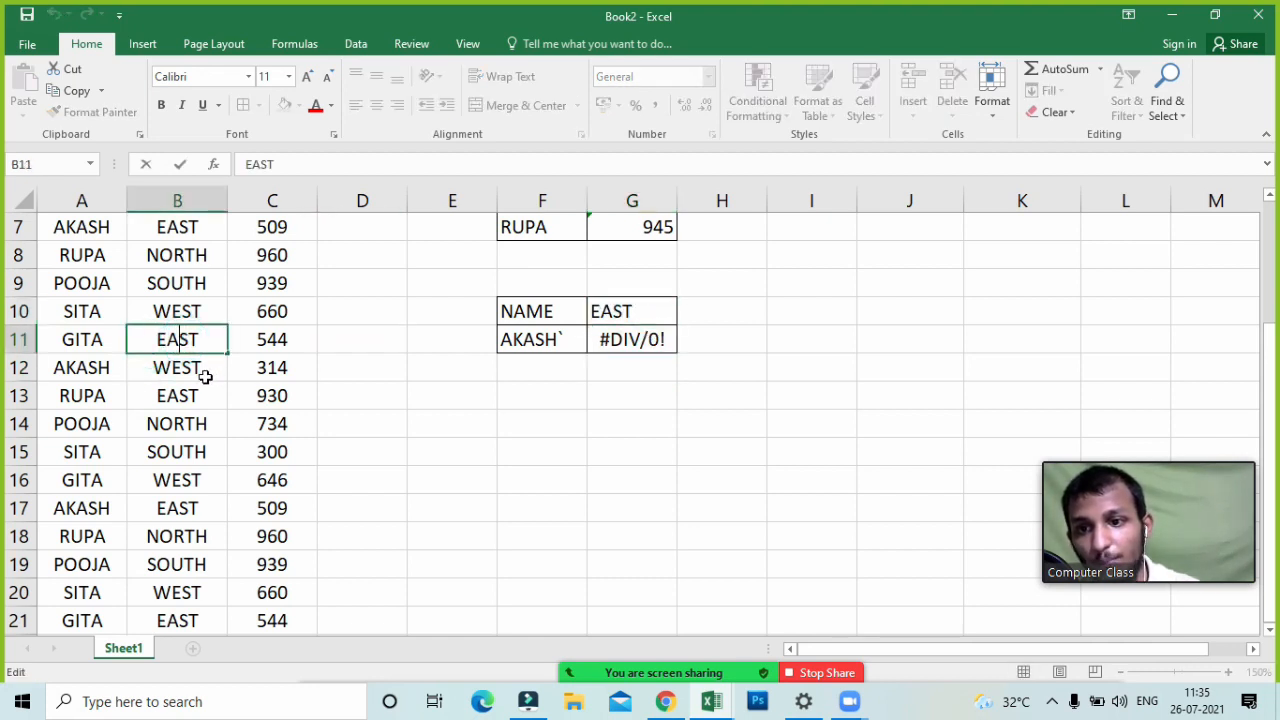
{"action": "left_click", "coordinate": [186, 369]}
{"action": "double_click", "coordinate": [200, 338]}
{"action": "left_click", "coordinate": [60, 365]}
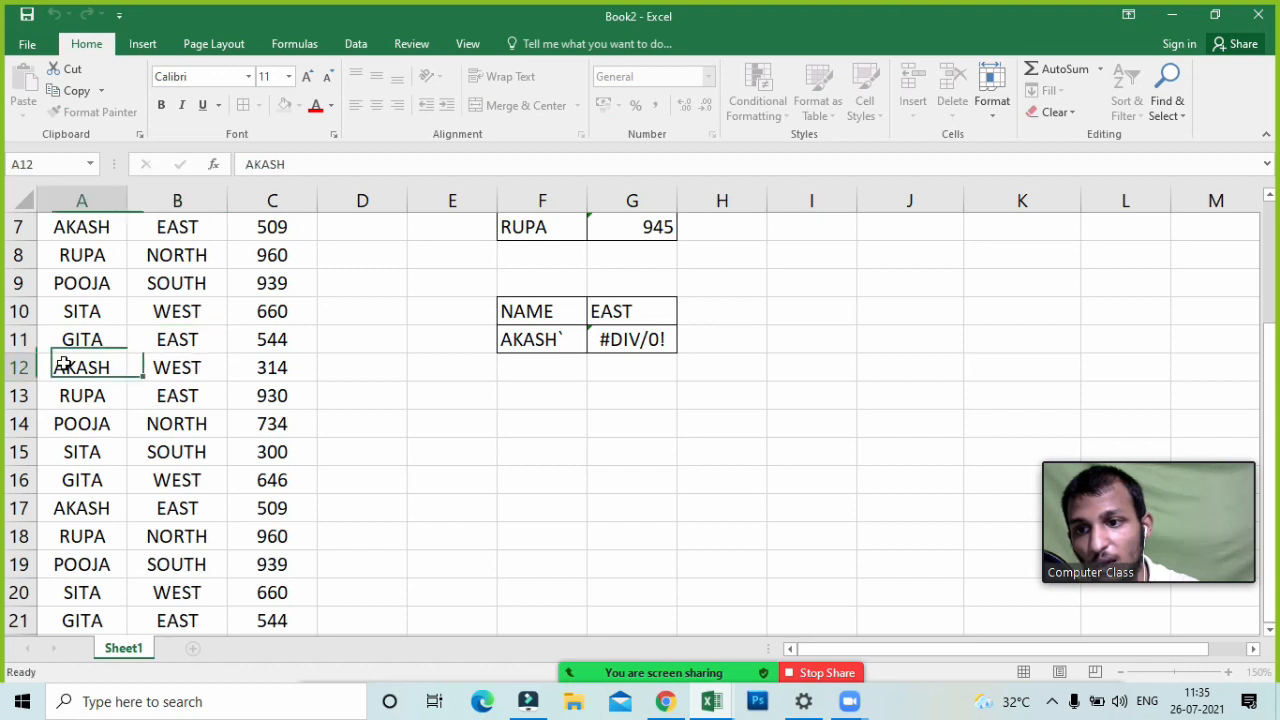
{"action": "left_click", "coordinate": [120, 452]}
{"action": "left_click", "coordinate": [116, 372]}
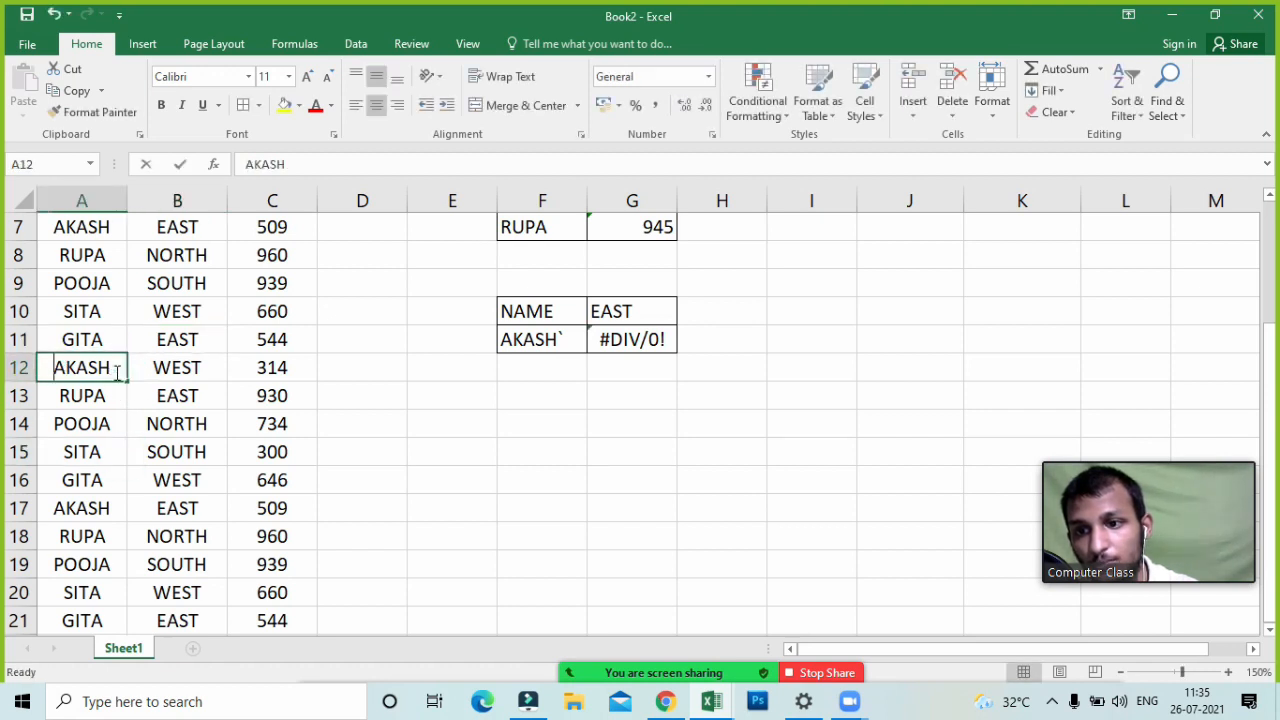
{"action": "double_click", "coordinate": [612, 338]}
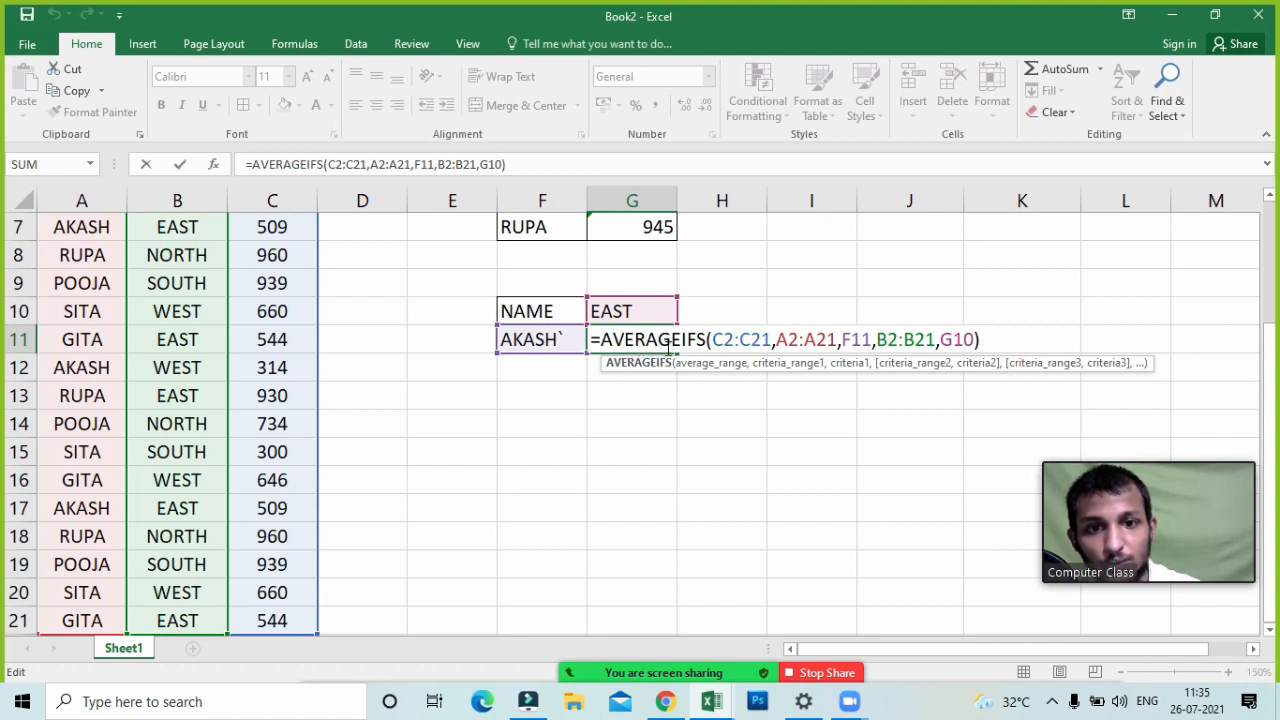
{"action": "left_click", "coordinate": [753, 340]}
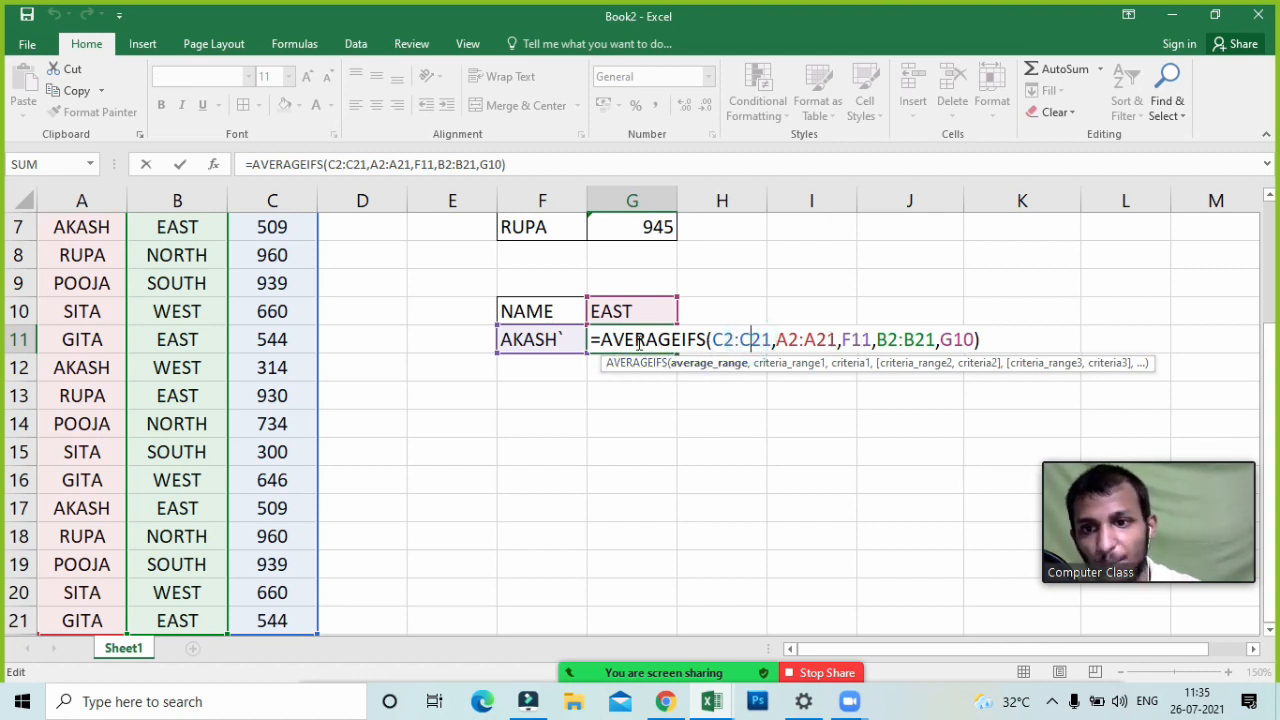
- Remove the stray backtick from the end of the name criterion in F11 and check the AVERAGEIFS cell G11
{"action": "left_click", "coordinate": [566, 339]}
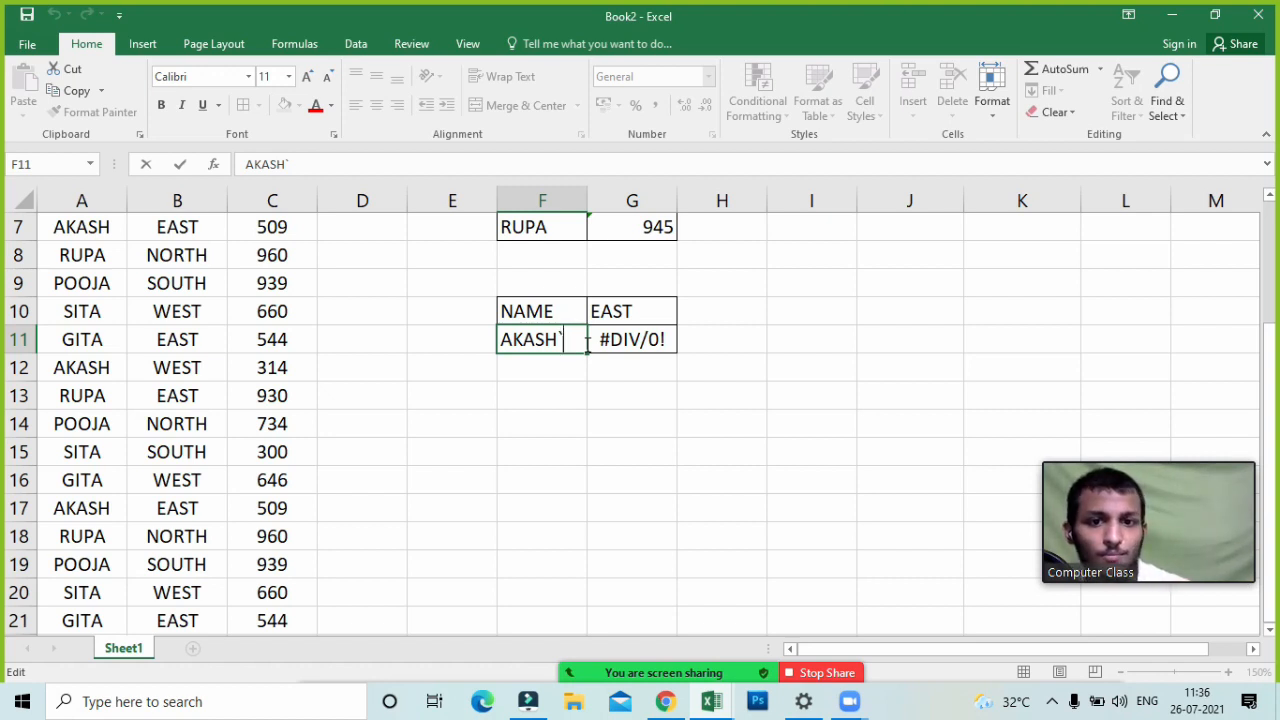
{"action": "key", "text": "BackSpace"}
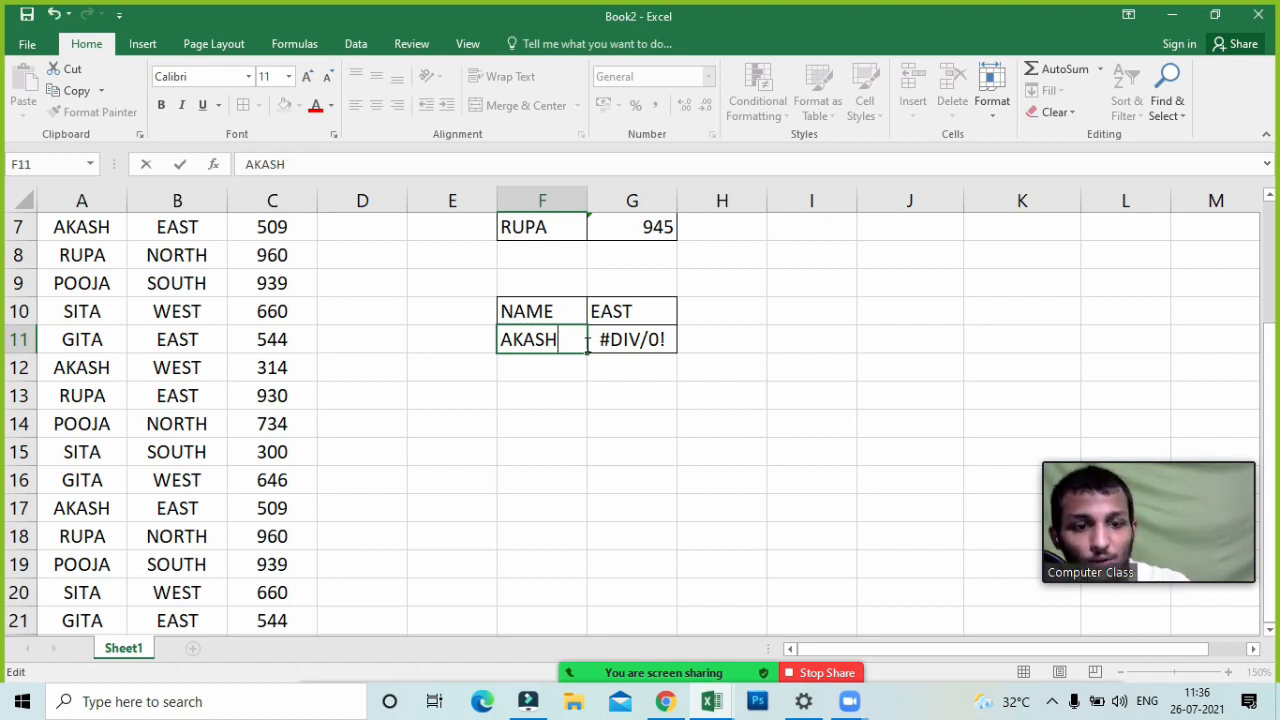
{"action": "key", "text": "Return"}
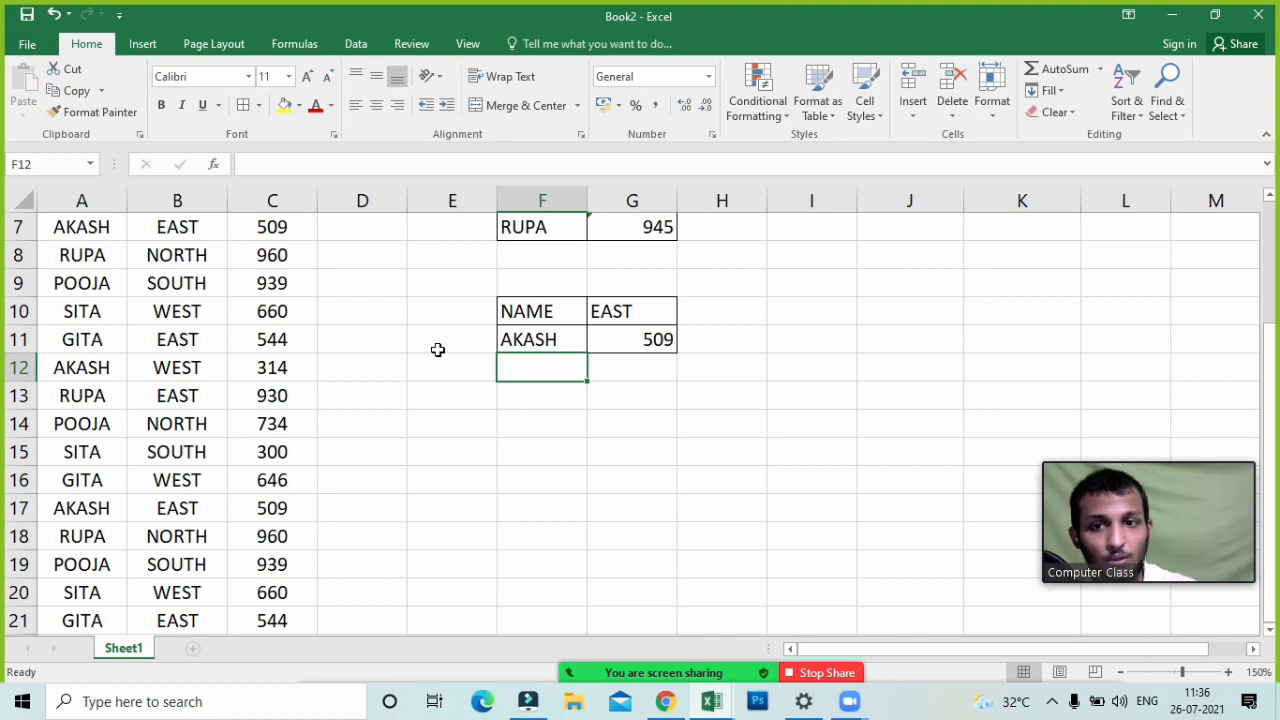
{"action": "scroll", "coordinate": [440, 352], "scroll_direction": "up", "scroll_amount": 2}
{"action": "scroll", "coordinate": [600, 460], "scroll_direction": "down", "scroll_amount": 1}
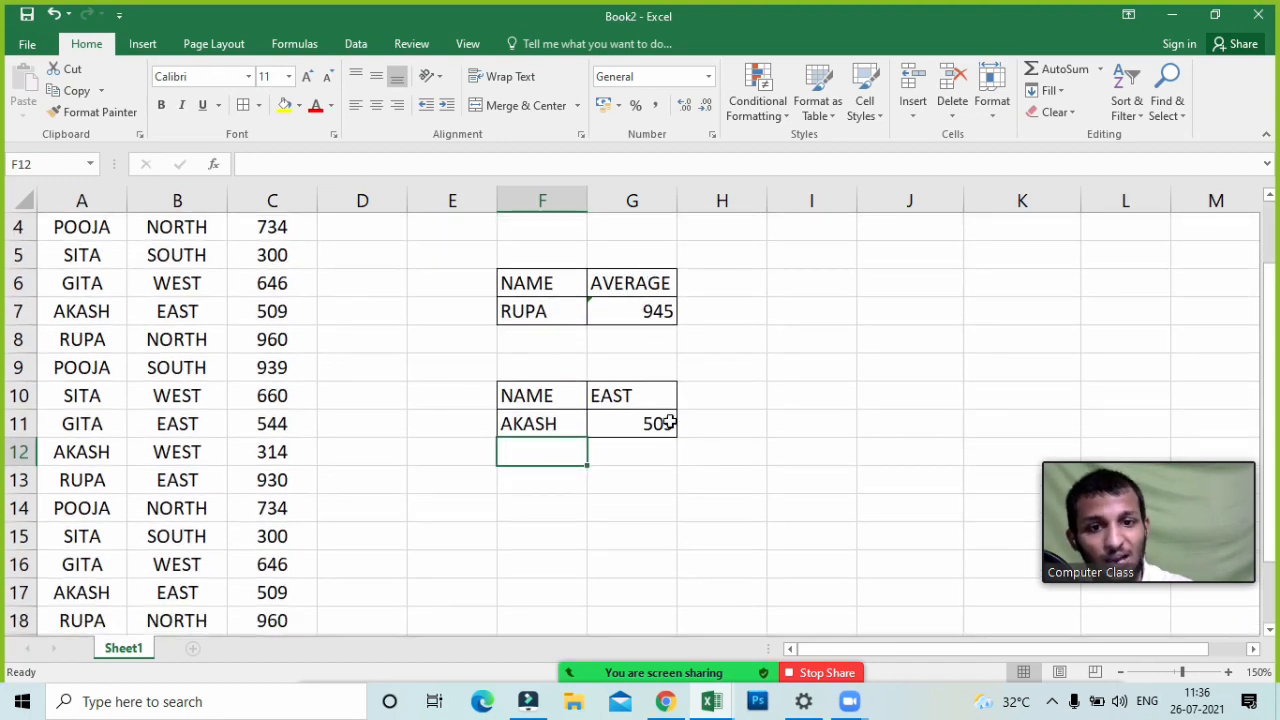
{"action": "left_click", "coordinate": [655, 420]}
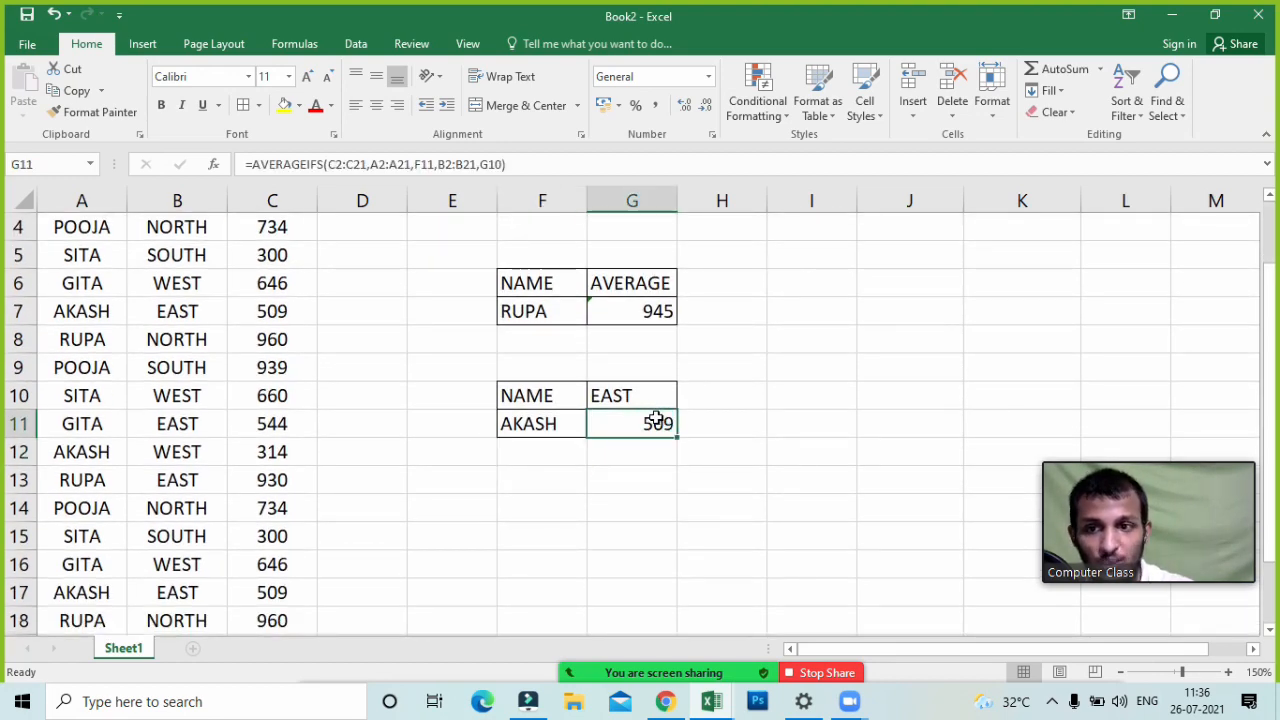
{"action": "scroll", "coordinate": [418, 400], "scroll_direction": "up", "scroll_amount": 1}
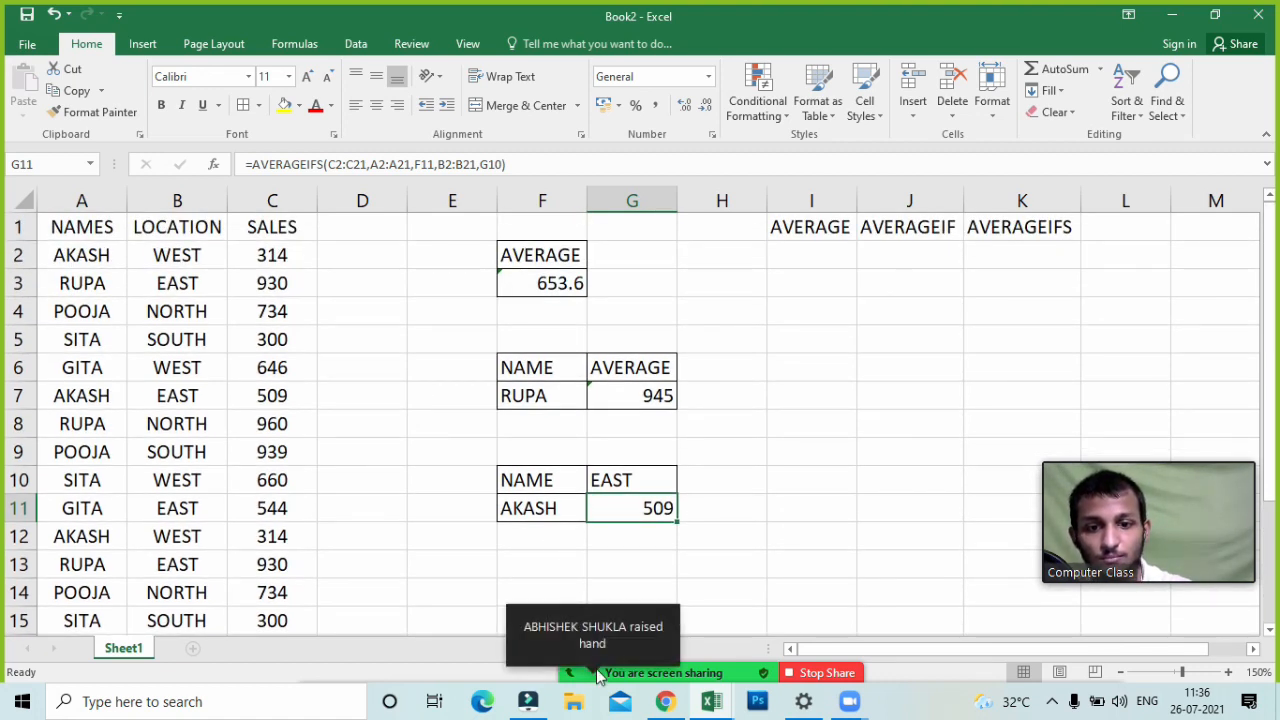
- View the Zoom meeting's participant list to check the raised hand, and minimize it again
{"action": "left_click", "coordinate": [618, 660]}
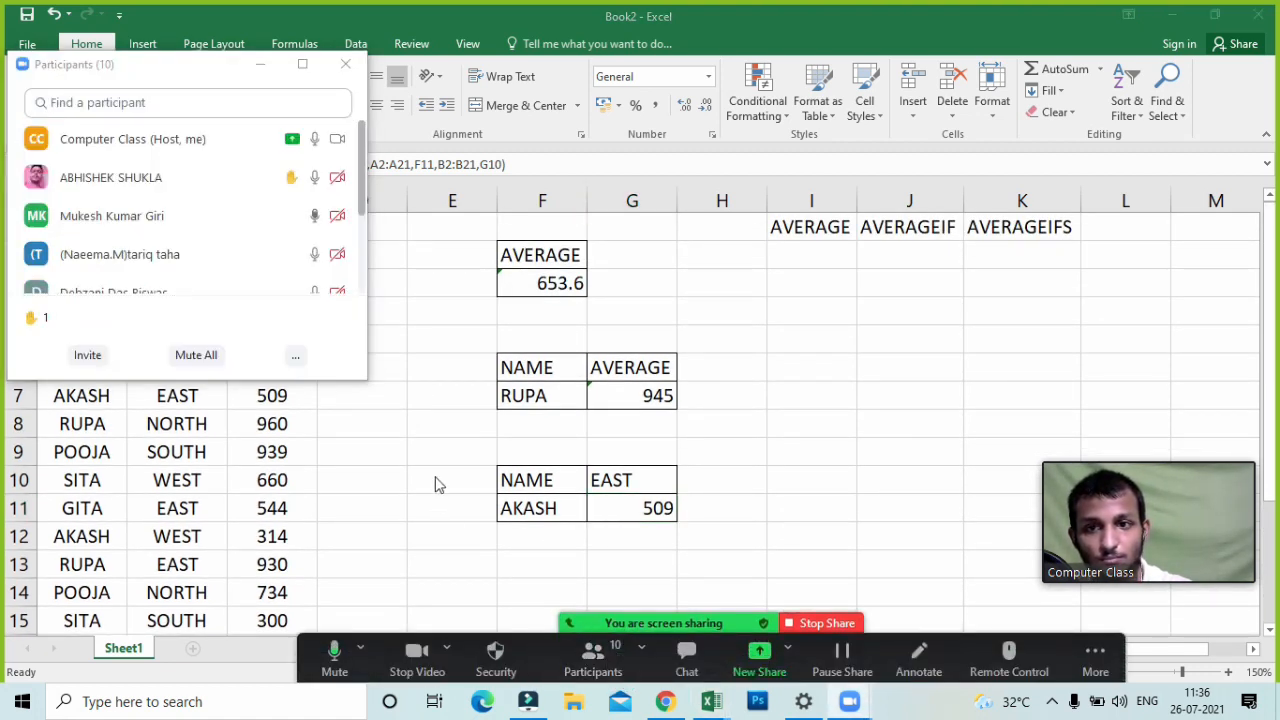
{"action": "mouse_move", "coordinate": [275, 172]}
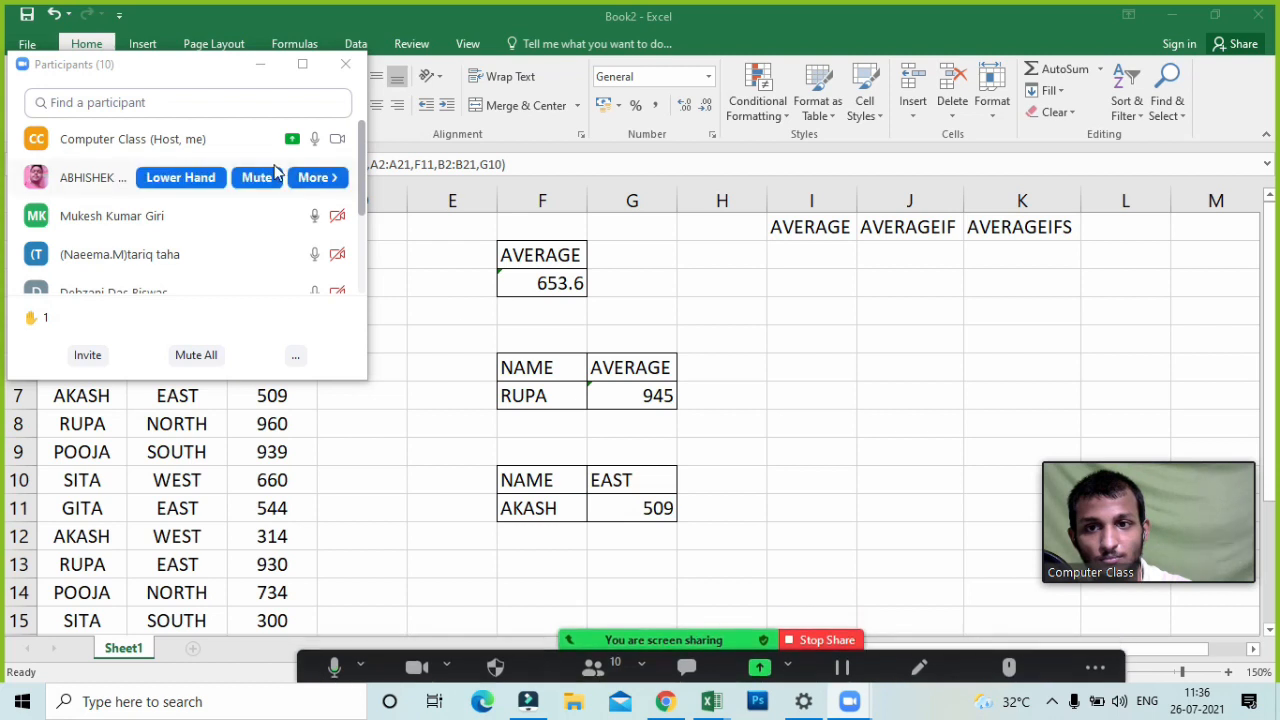
{"action": "left_click", "coordinate": [259, 70]}
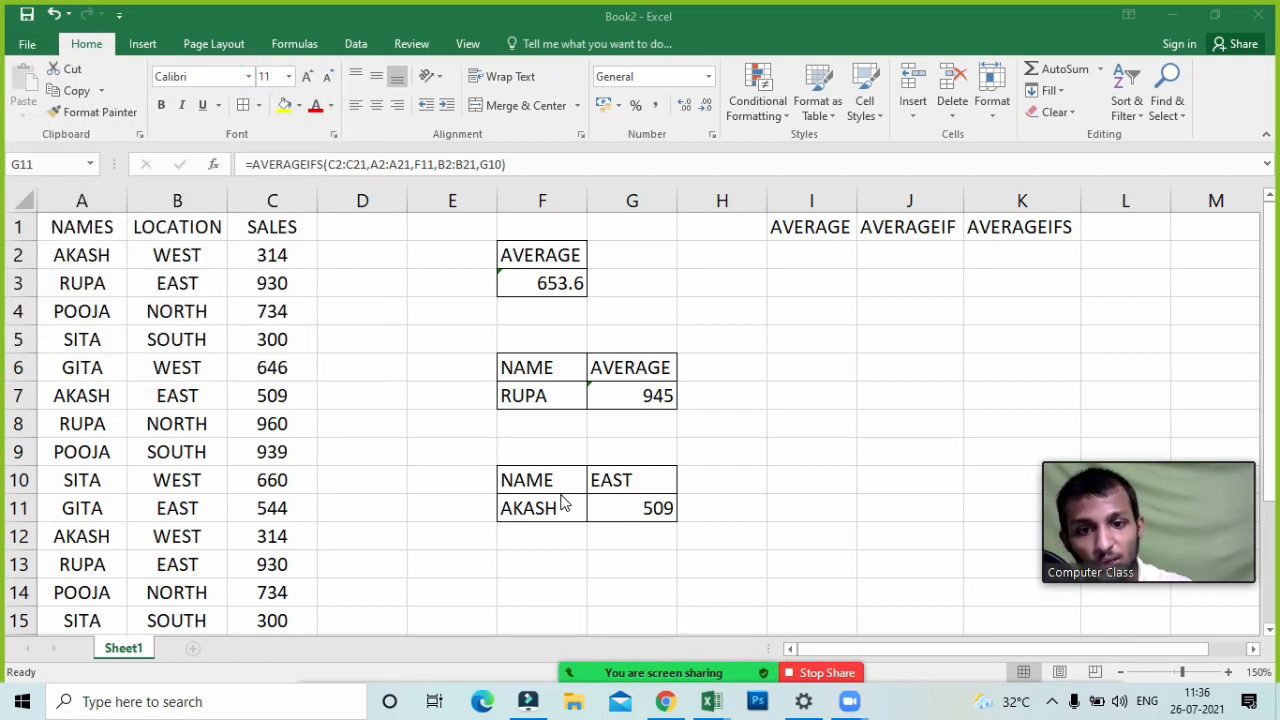
- Review the AVERAGEIFS formula in G11 together with its name criterion in F11 and location criterion in G10
{"action": "left_click", "coordinate": [626, 492]}
{"action": "left_click", "coordinate": [631, 508]}
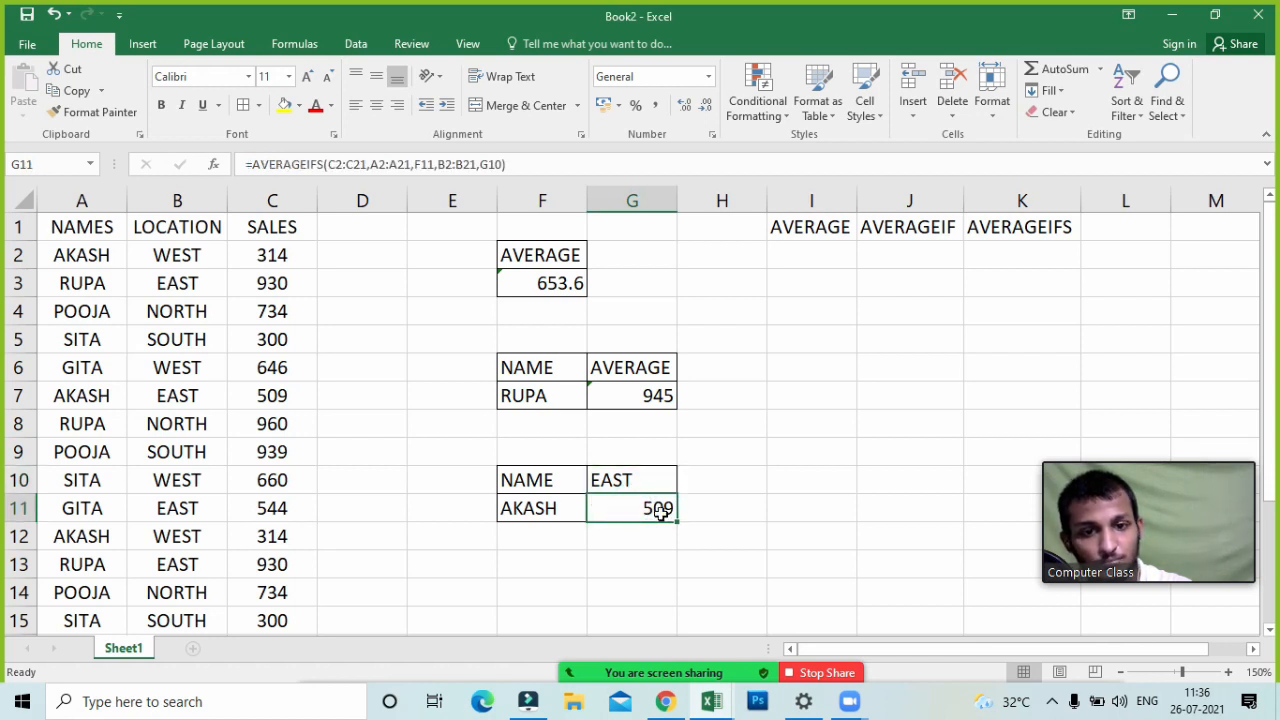
{"action": "left_click", "coordinate": [660, 512]}
{"action": "scroll", "coordinate": [655, 512], "scroll_direction": "down", "scroll_amount": 2}
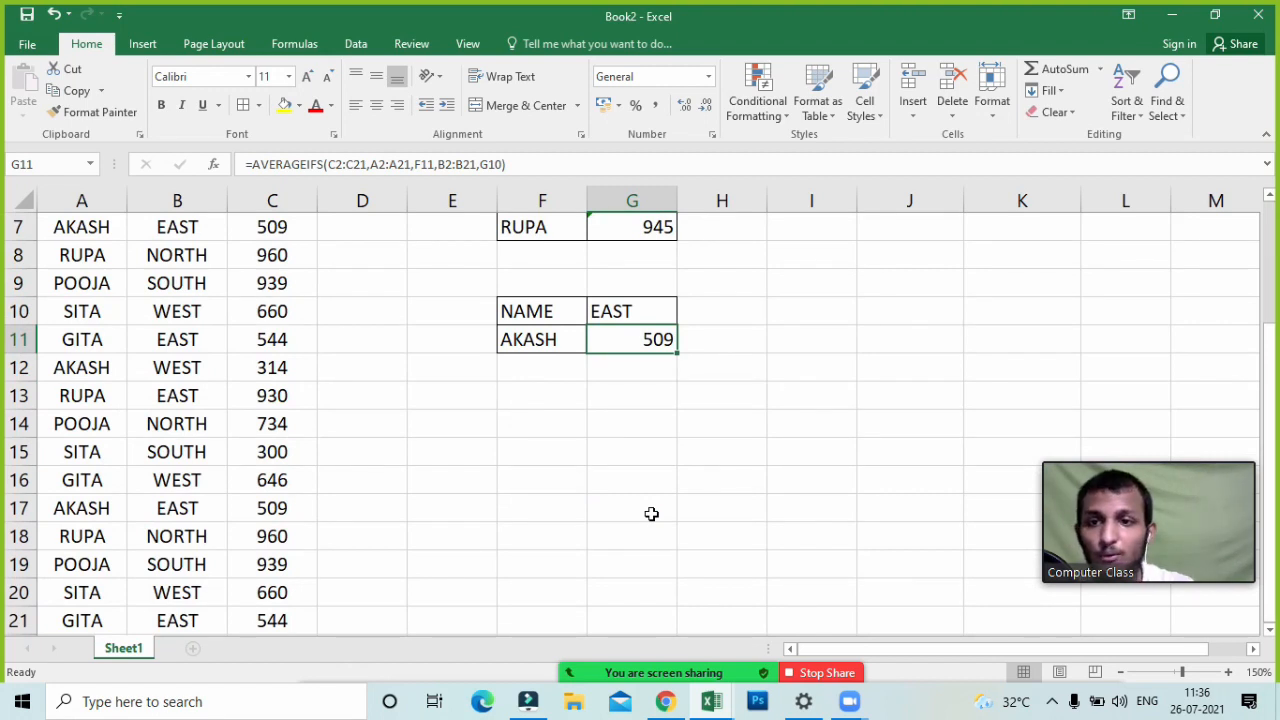
{"action": "scroll", "coordinate": [556, 483], "scroll_direction": "up", "scroll_amount": 2}
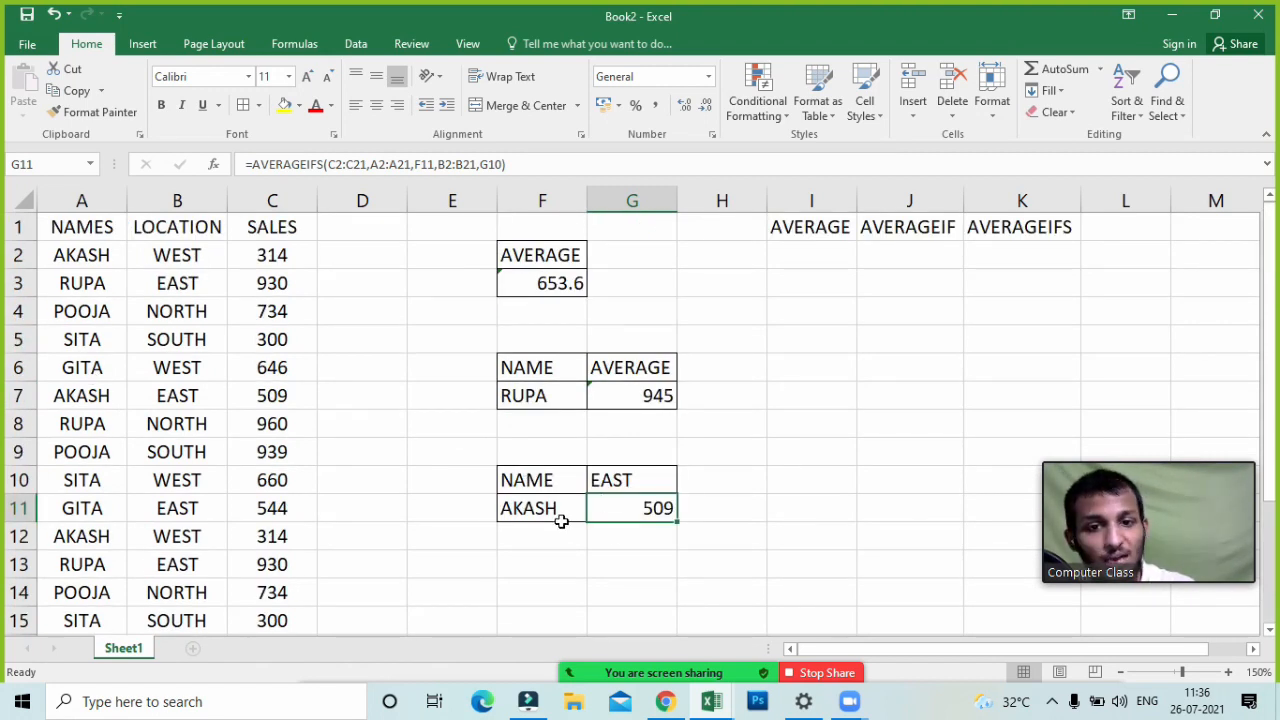
{"action": "left_click", "coordinate": [541, 512]}
{"action": "left_click", "coordinate": [598, 481]}
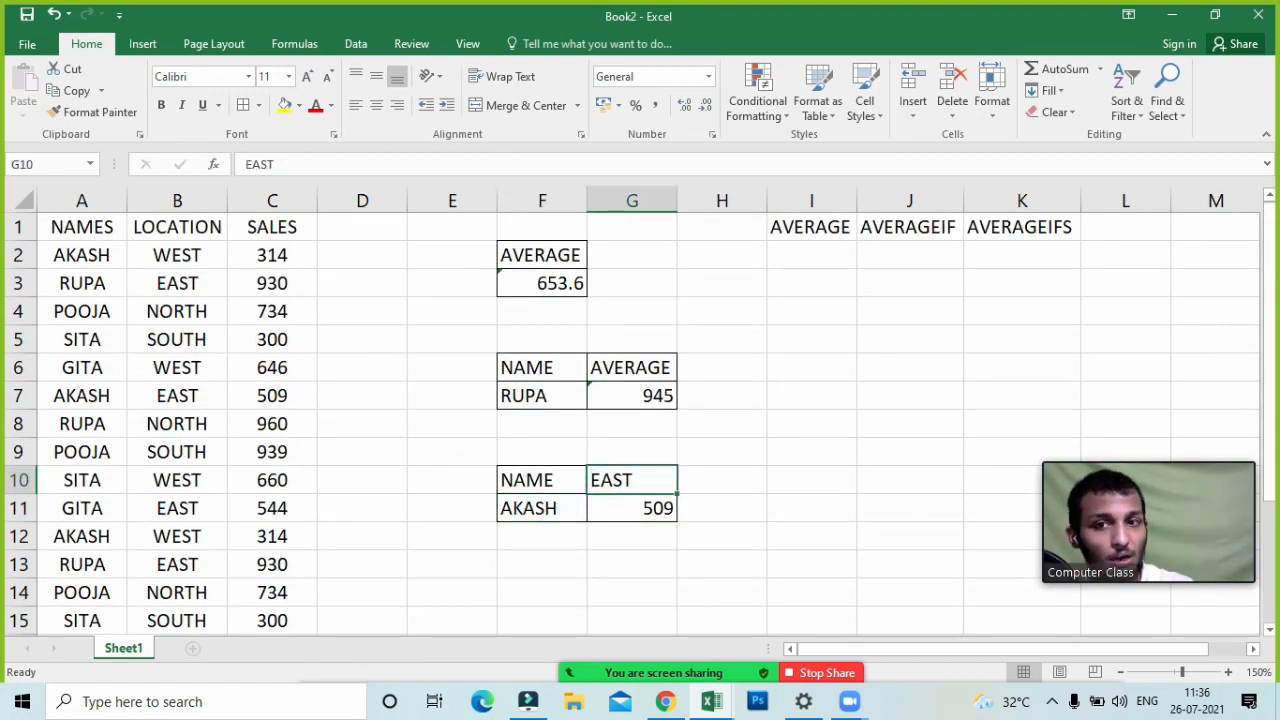
- Find the first sales row matching both criteria, row 7, and enter its sales figure 509 in J7
{"action": "left_click_drag", "start_coordinate": [86, 255], "coordinate": [281, 255]}
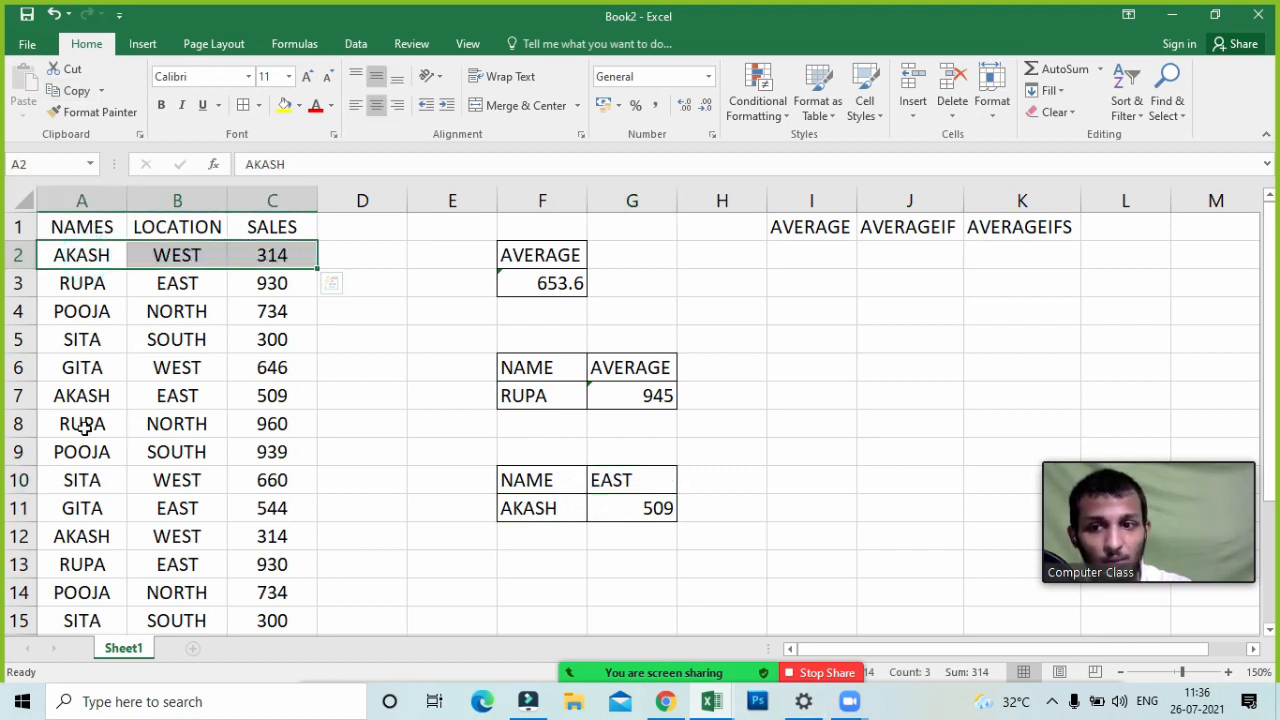
{"action": "left_click_drag", "start_coordinate": [60, 396], "coordinate": [284, 400]}
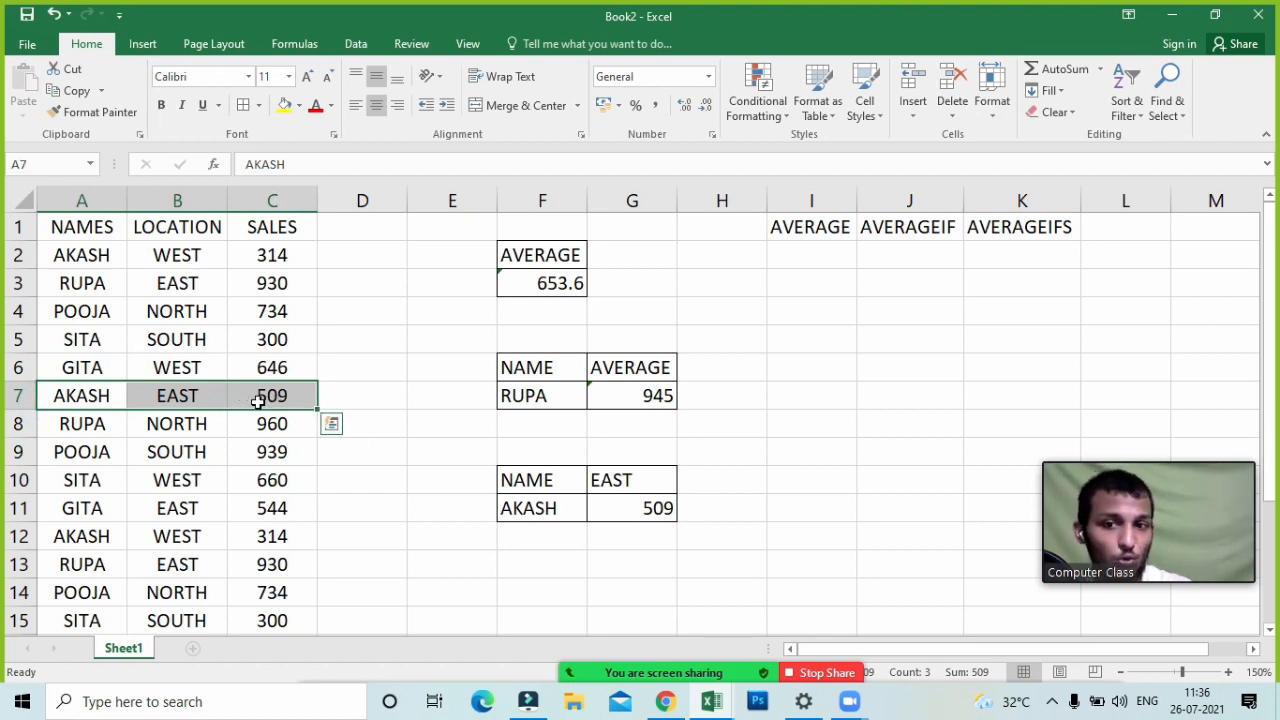
{"action": "left_click", "coordinate": [275, 400]}
{"action": "left_click", "coordinate": [919, 392]}
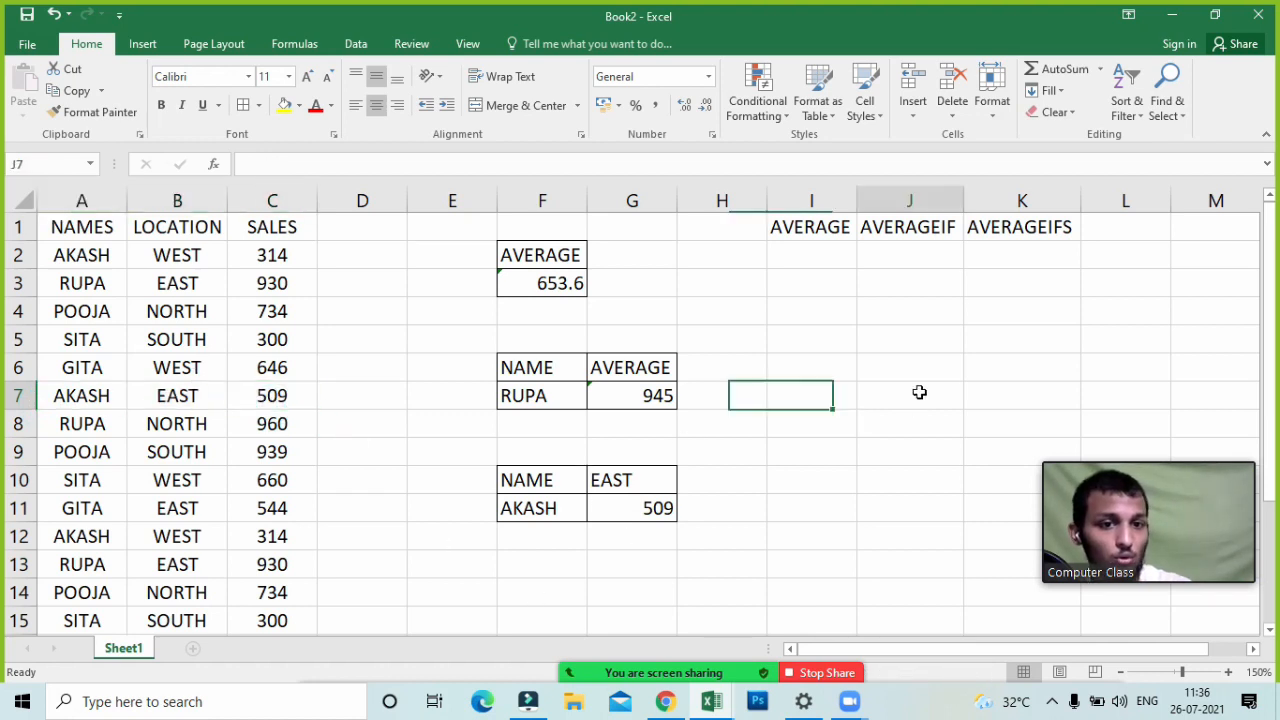
{"action": "type", "text": "509"}
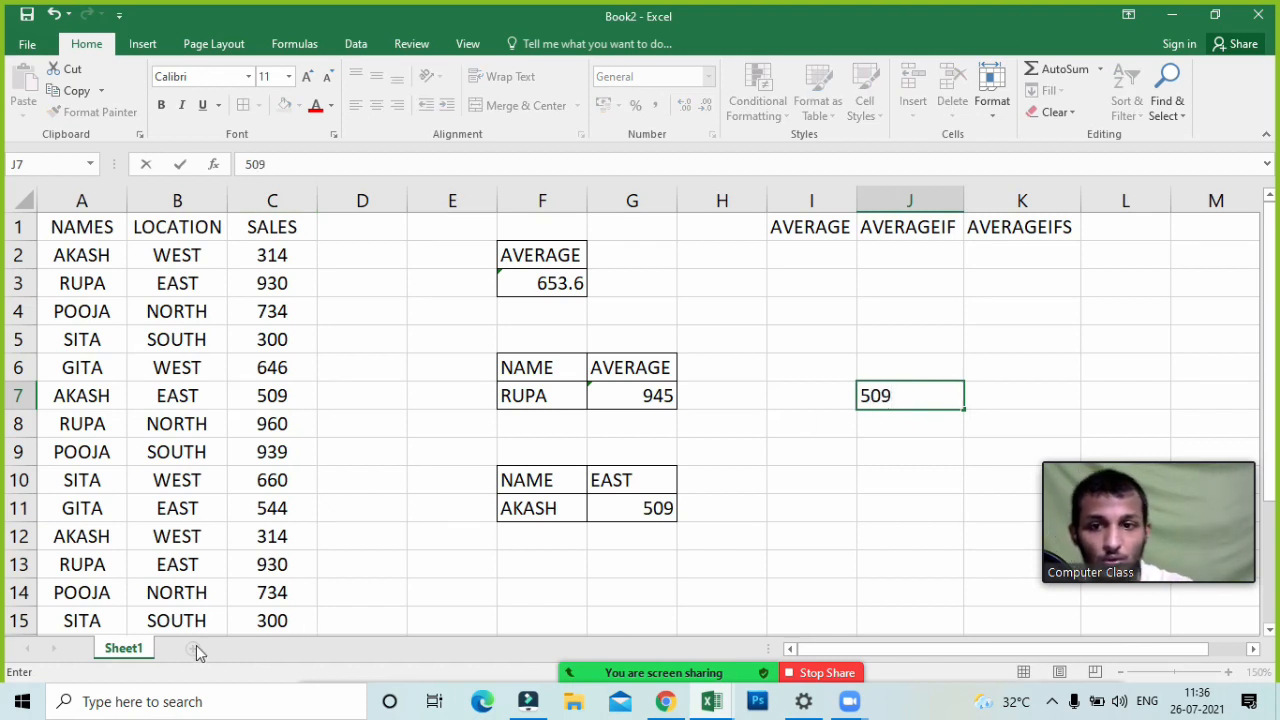
{"action": "left_click", "coordinate": [210, 505]}
- Find the second sales row matching both criteria, row 17, and enter its sales figure 509 in J8
{"action": "scroll", "coordinate": [126, 457], "scroll_direction": "down", "scroll_amount": 2}
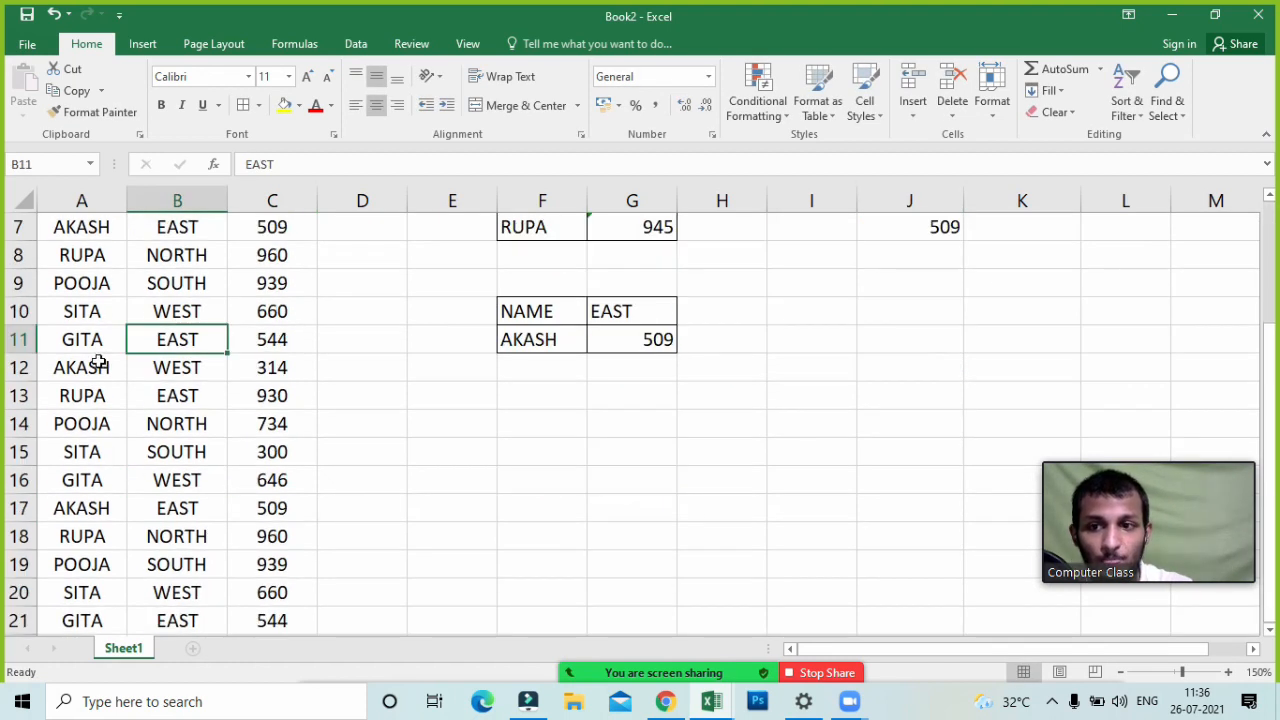
{"action": "left_click_drag", "start_coordinate": [64, 366], "coordinate": [265, 368]}
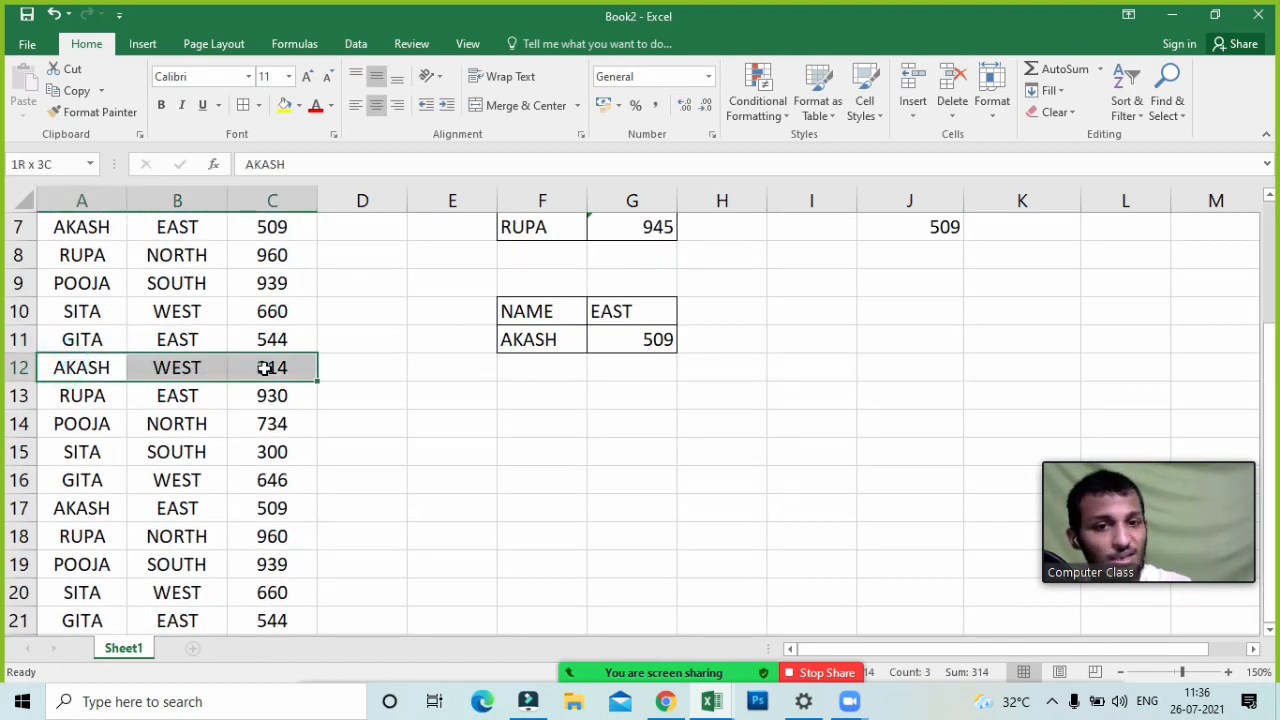
{"action": "left_click_drag", "start_coordinate": [88, 510], "coordinate": [258, 510]}
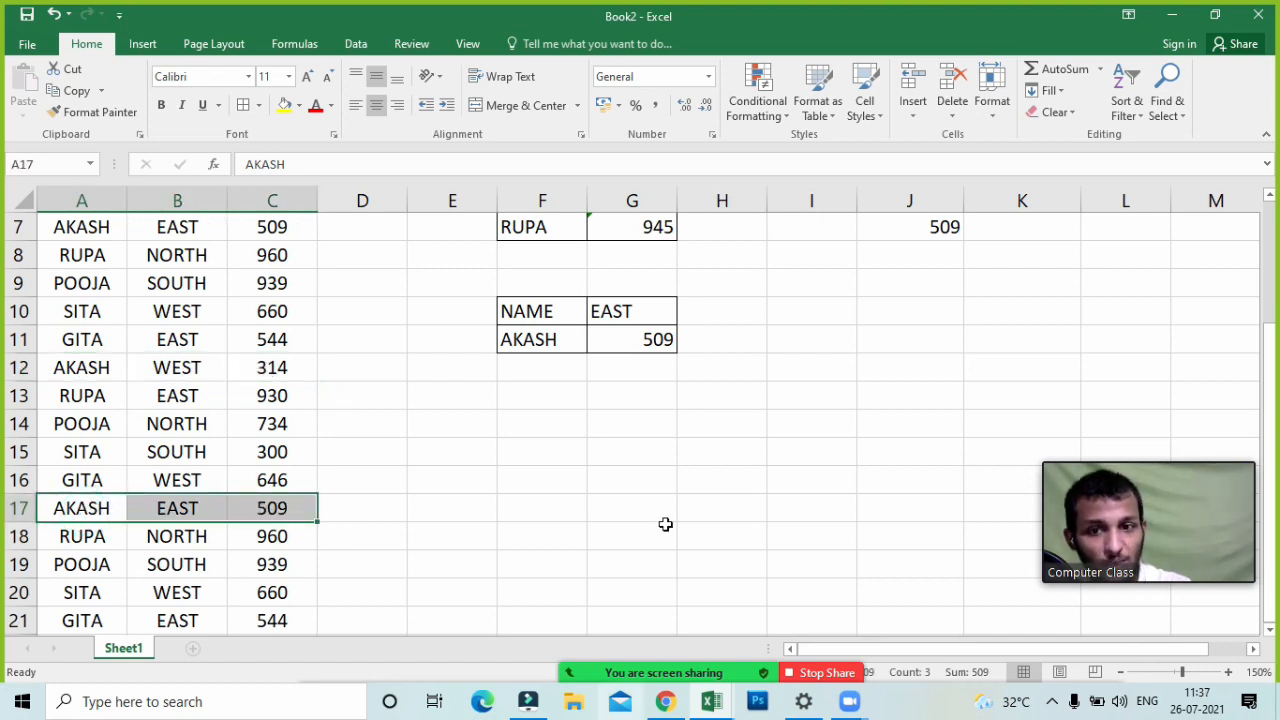
{"action": "left_click", "coordinate": [920, 258]}
{"action": "type", "text": "509"}
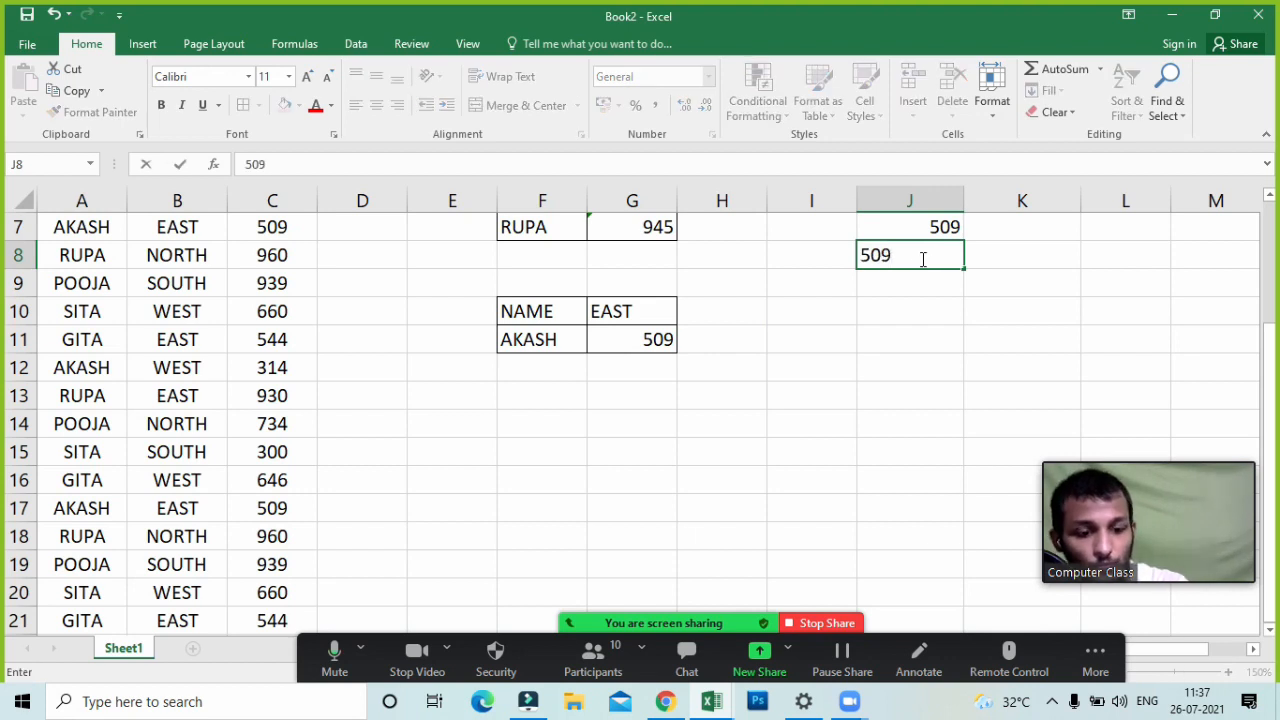
{"action": "key", "text": "Return"}
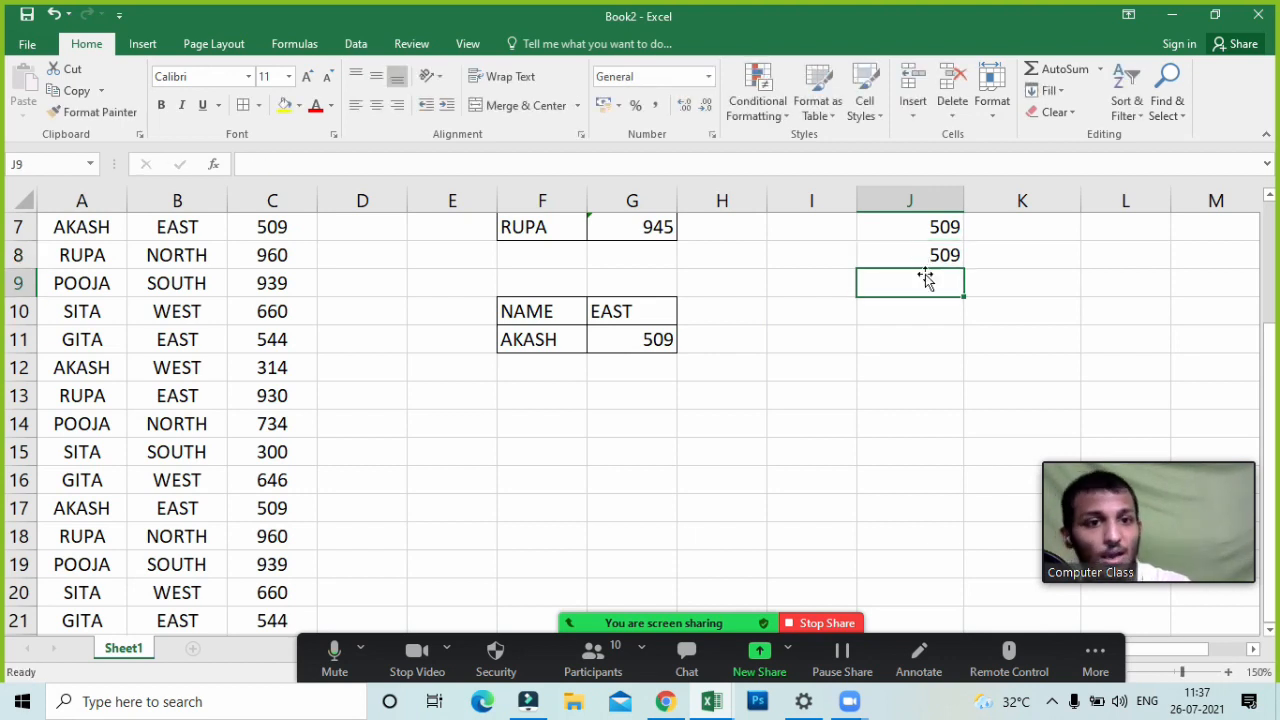
- Add the two matching sales figures in J9 with the formula =J7+J8
{"action": "type", "text": "="}
{"action": "key", "text": "Up"}
{"action": "key", "text": "Up"}
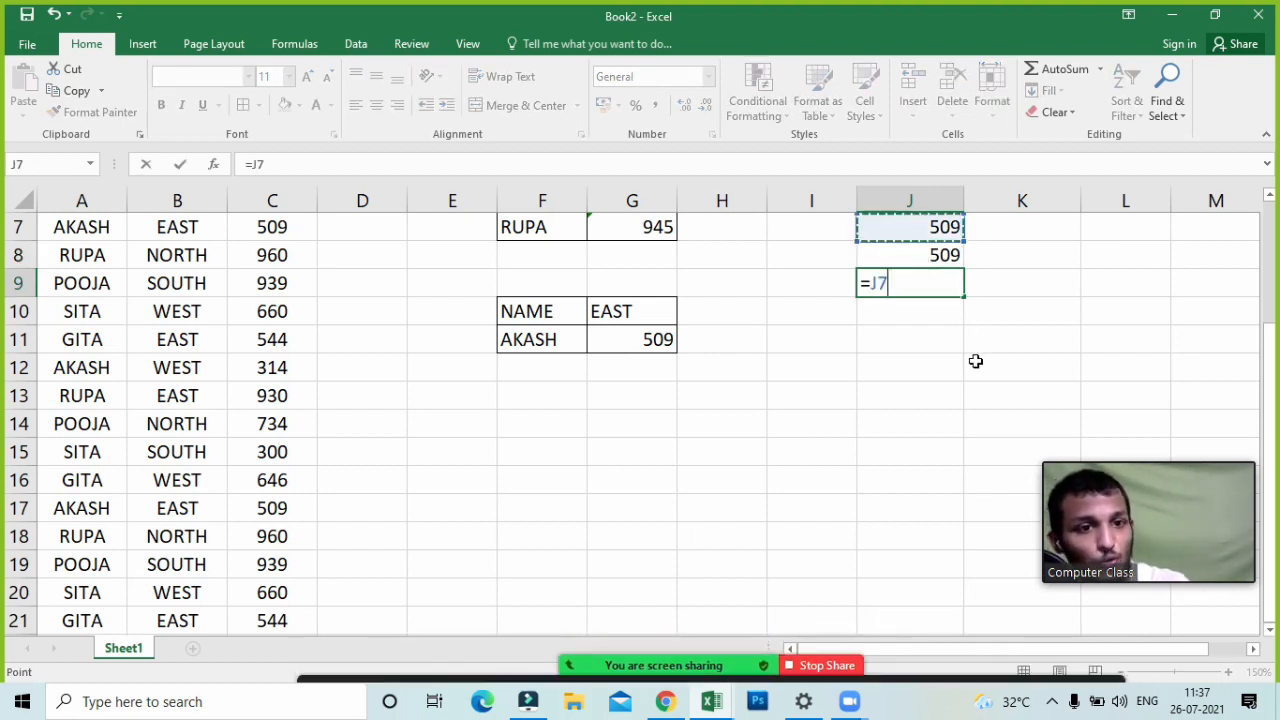
{"action": "type", "text": "+"}
{"action": "key", "text": "Up"}
{"action": "key", "text": "Return"}
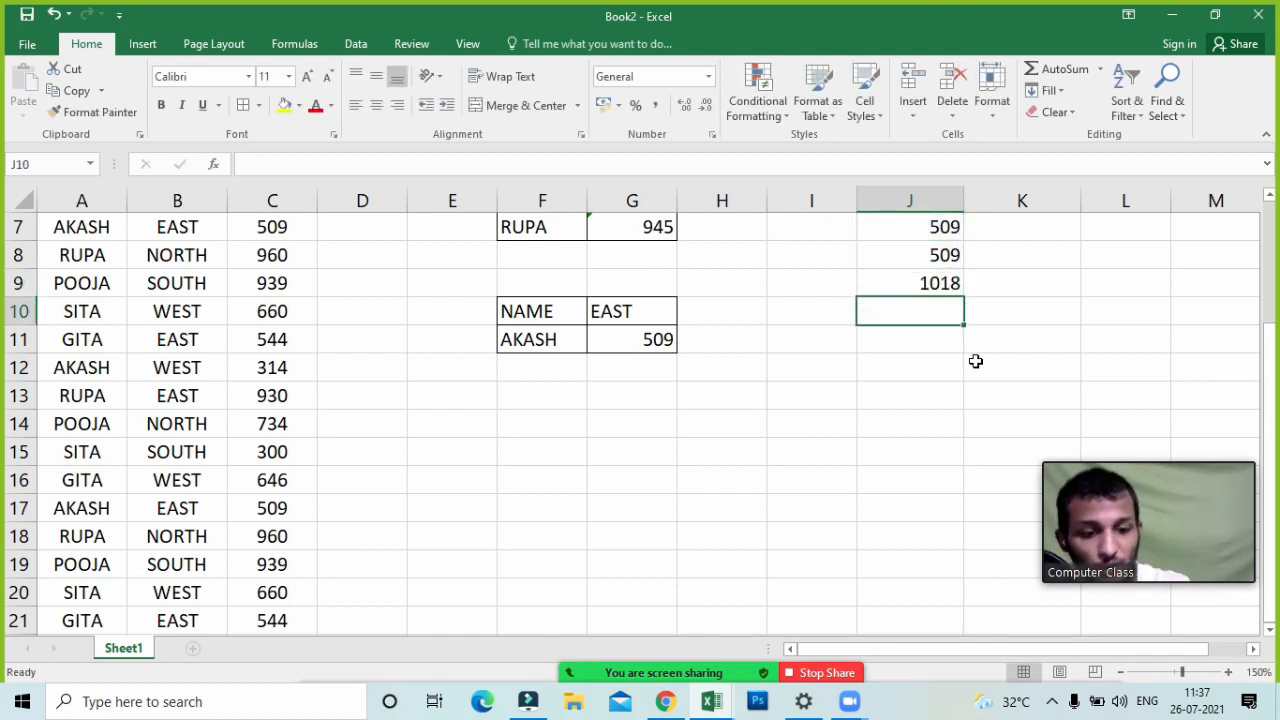
- Calculate the manual average in J10 with the formula =J9/2
{"action": "type", "text": "="}
{"action": "key", "text": "Up"}
{"action": "key", "text": "shift+Up"}
{"action": "key", "text": "Down"}
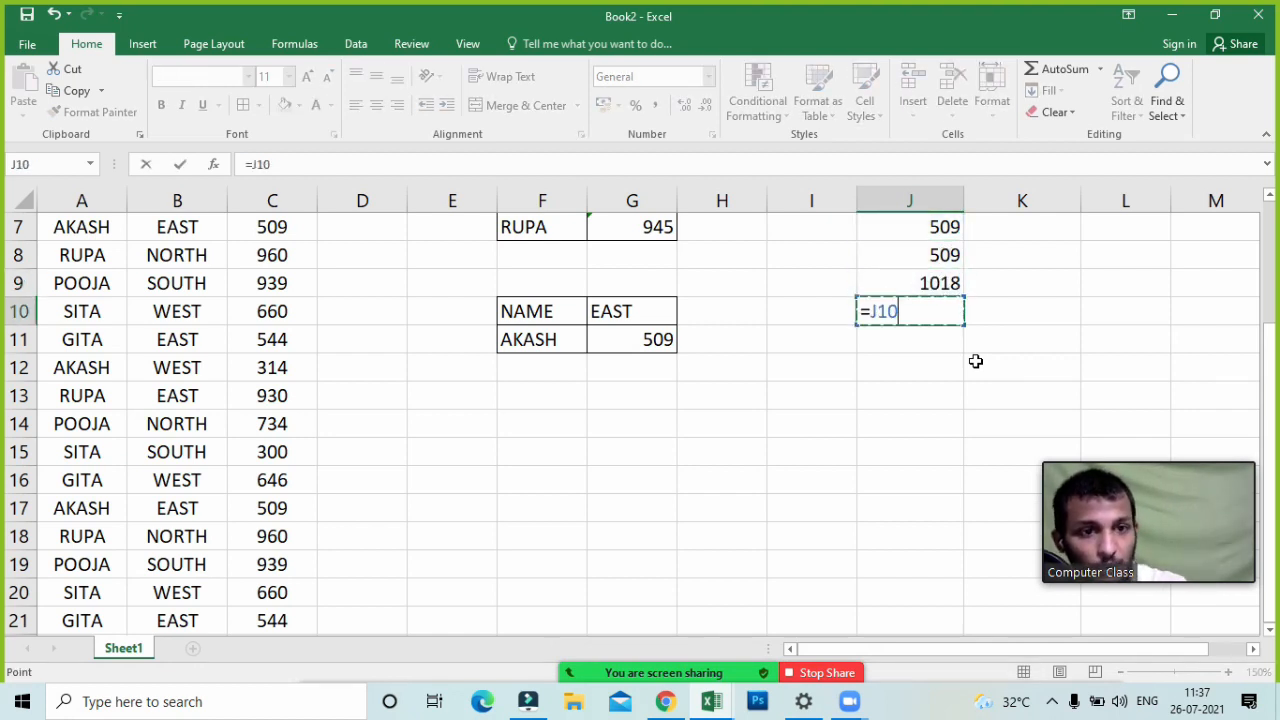
{"action": "key", "text": "Up"}
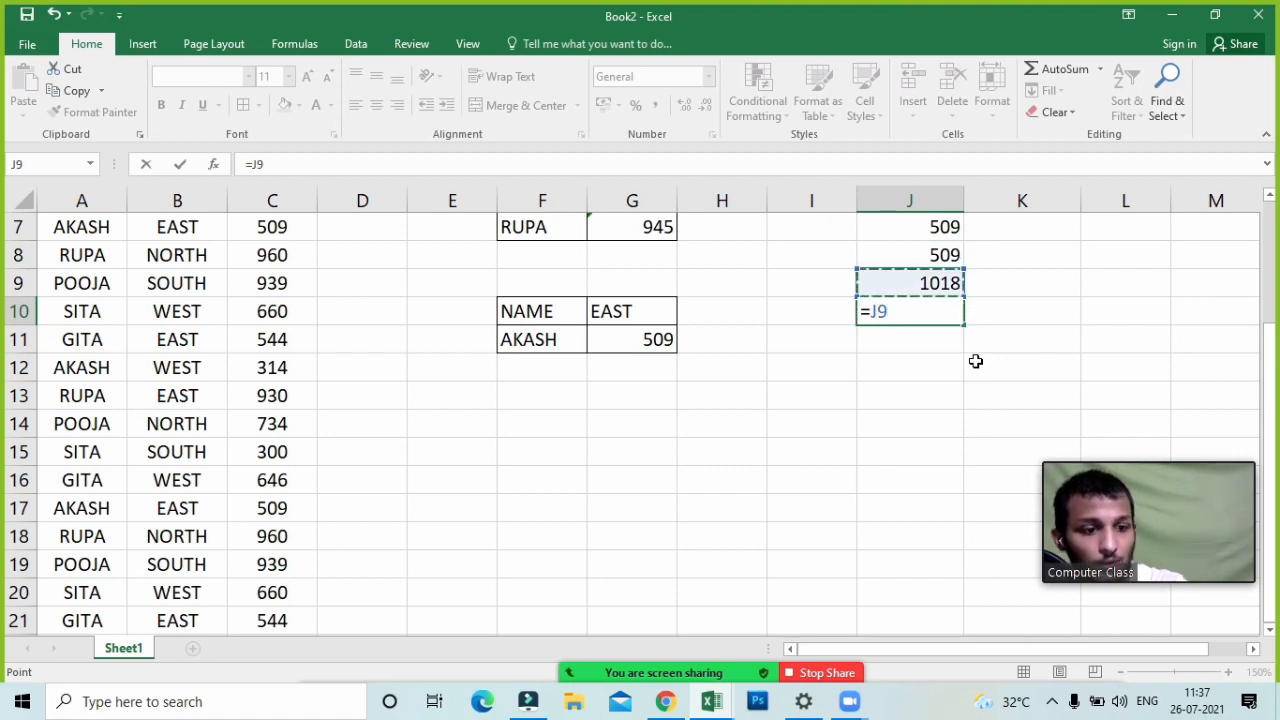
{"action": "type", "text": "/2"}
{"action": "key", "text": "Return"}
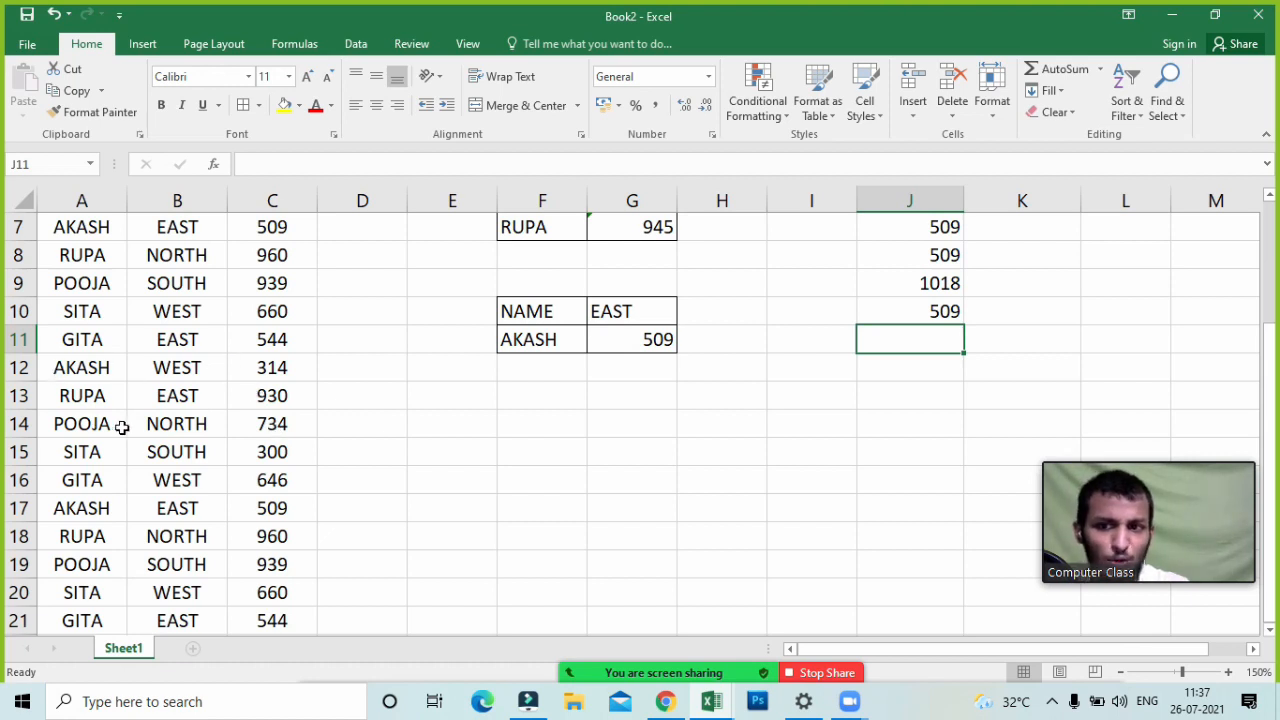
- Select the matching sales figure in C17 and bring up the Zoom meeting's participant list
{"action": "left_click", "coordinate": [270, 510]}
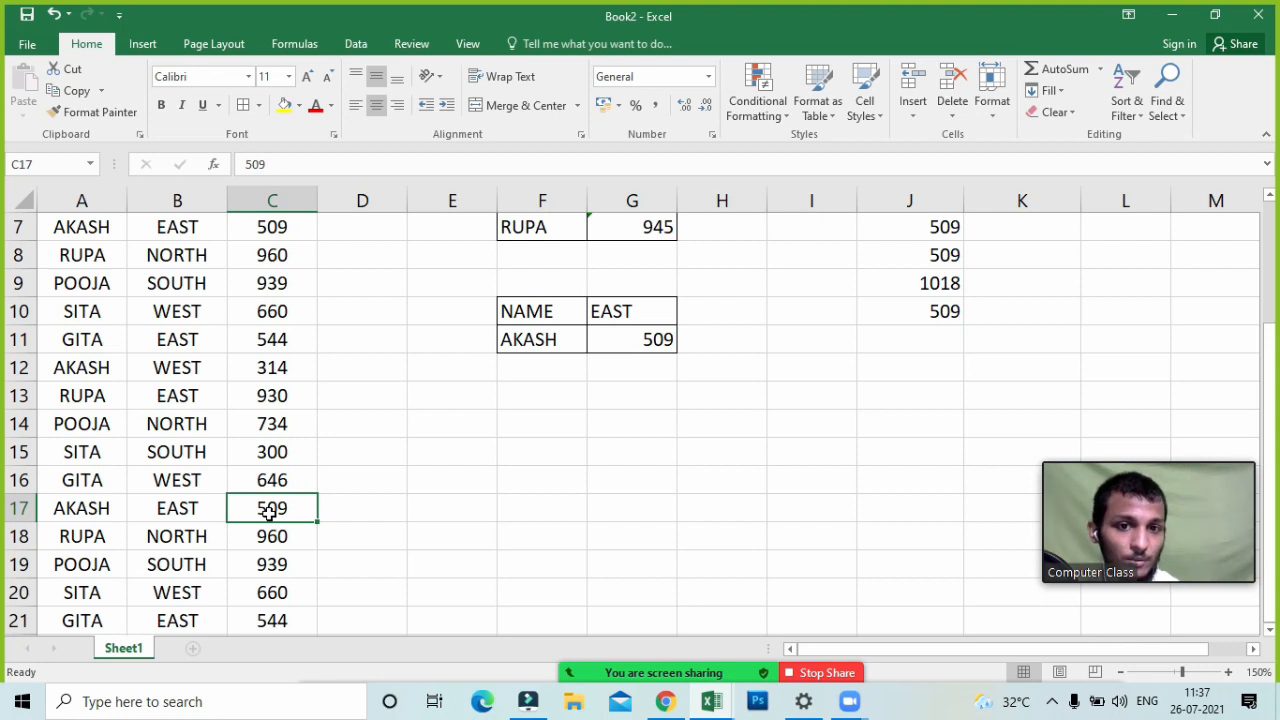
{"action": "left_click", "coordinate": [593, 680]}
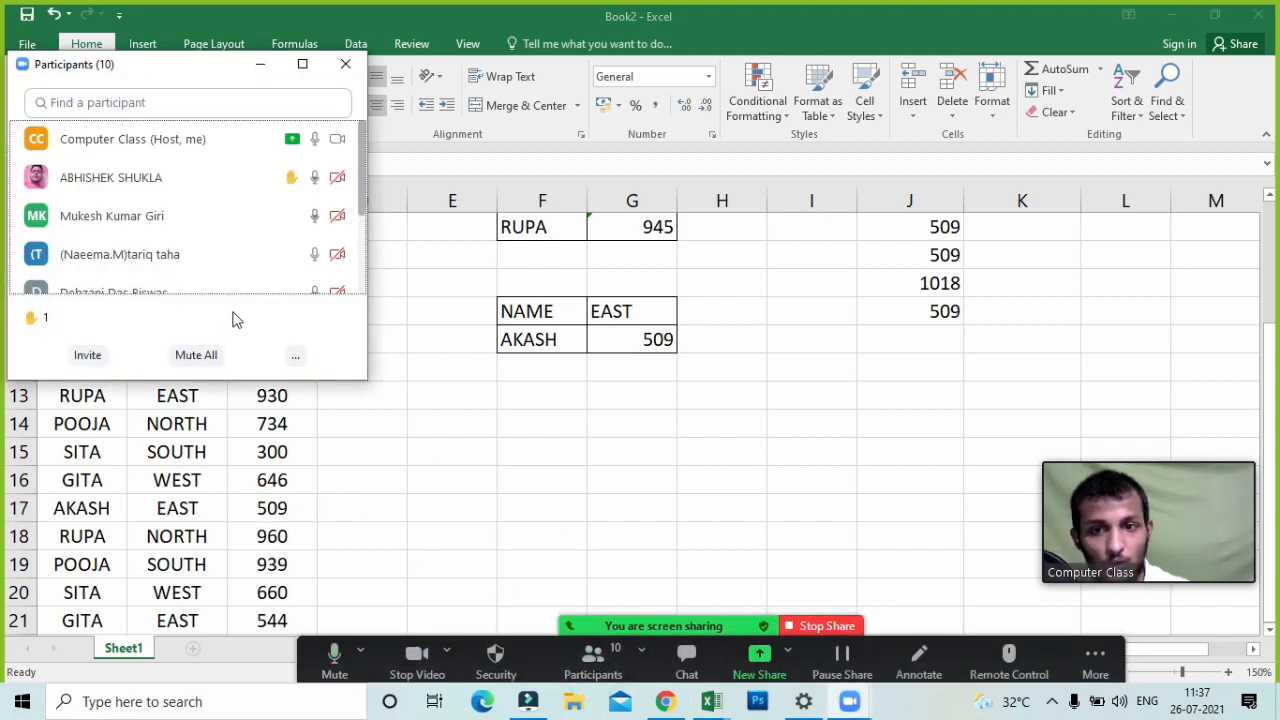
- Lower the participant's raised hand, mute everyone in the Zoom meeting and return to the Excel sheet
{"action": "left_click", "coordinate": [181, 177]}
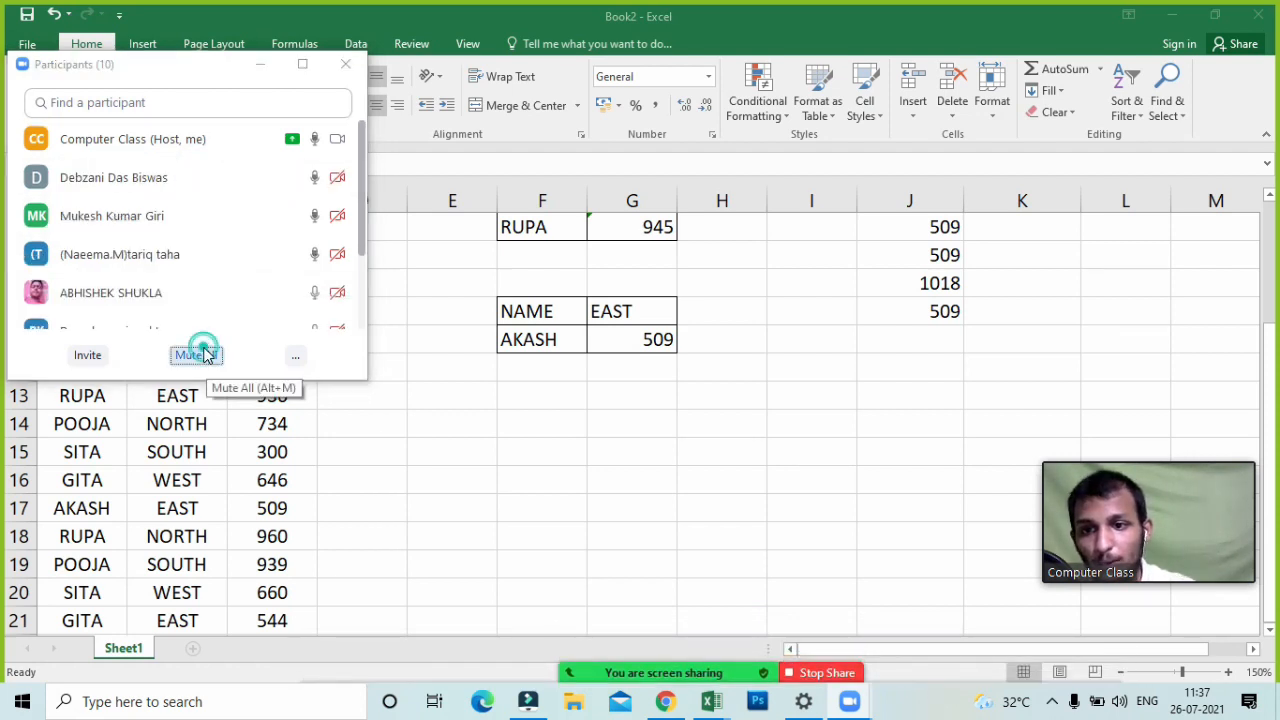
{"action": "left_click", "coordinate": [200, 355]}
{"action": "left_click", "coordinate": [711, 400]}
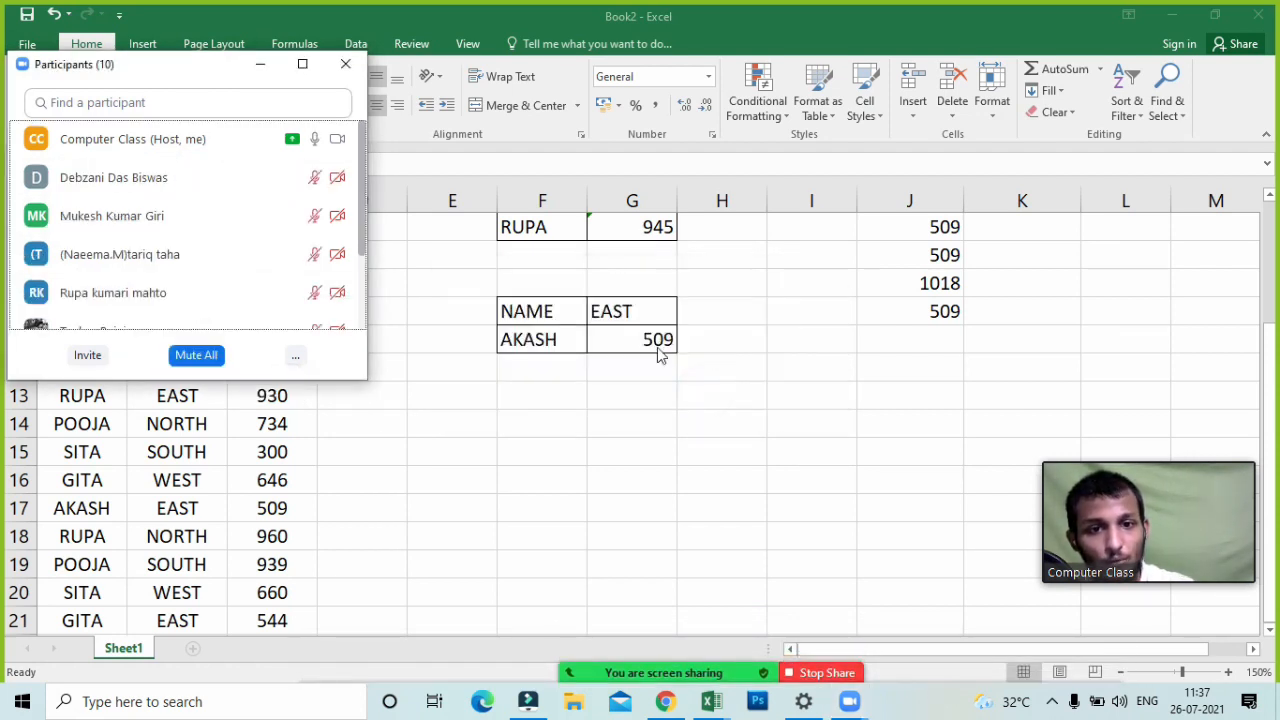
{"action": "left_click", "coordinate": [262, 66]}
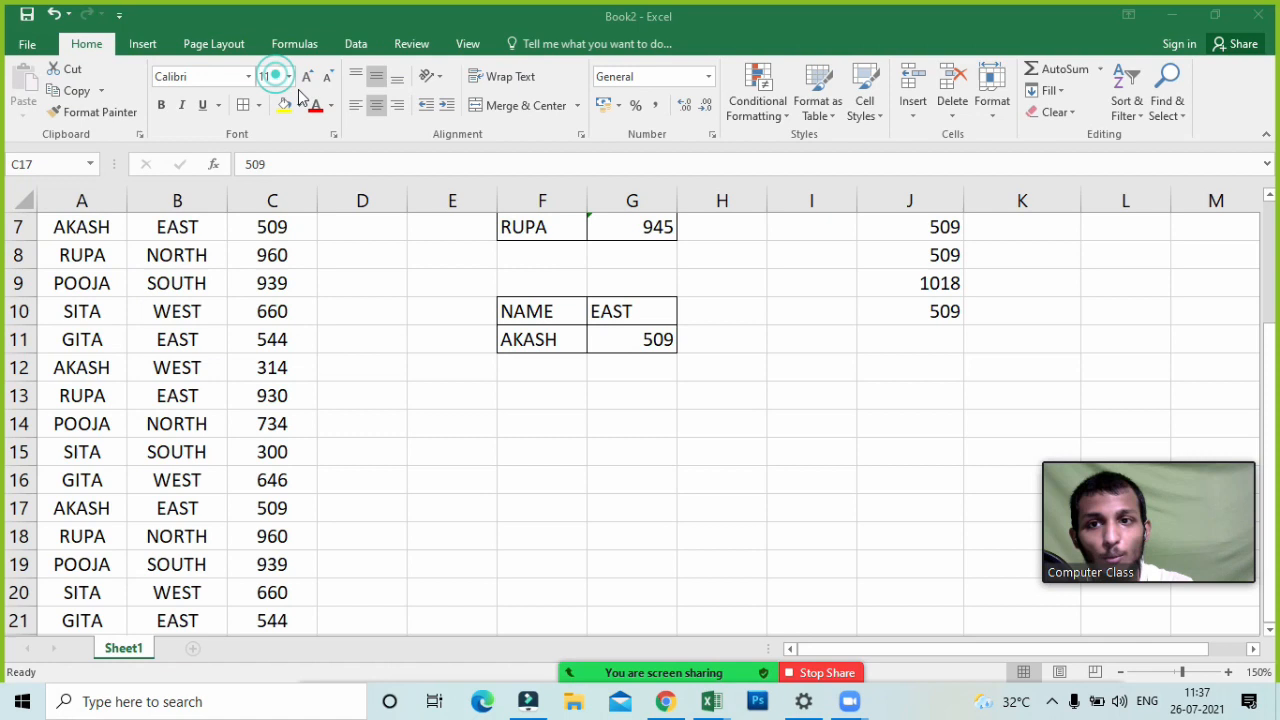
- Clear the average formula in G11 and start a new AVERAGEIFS function in that cell
{"action": "left_click", "coordinate": [655, 340]}
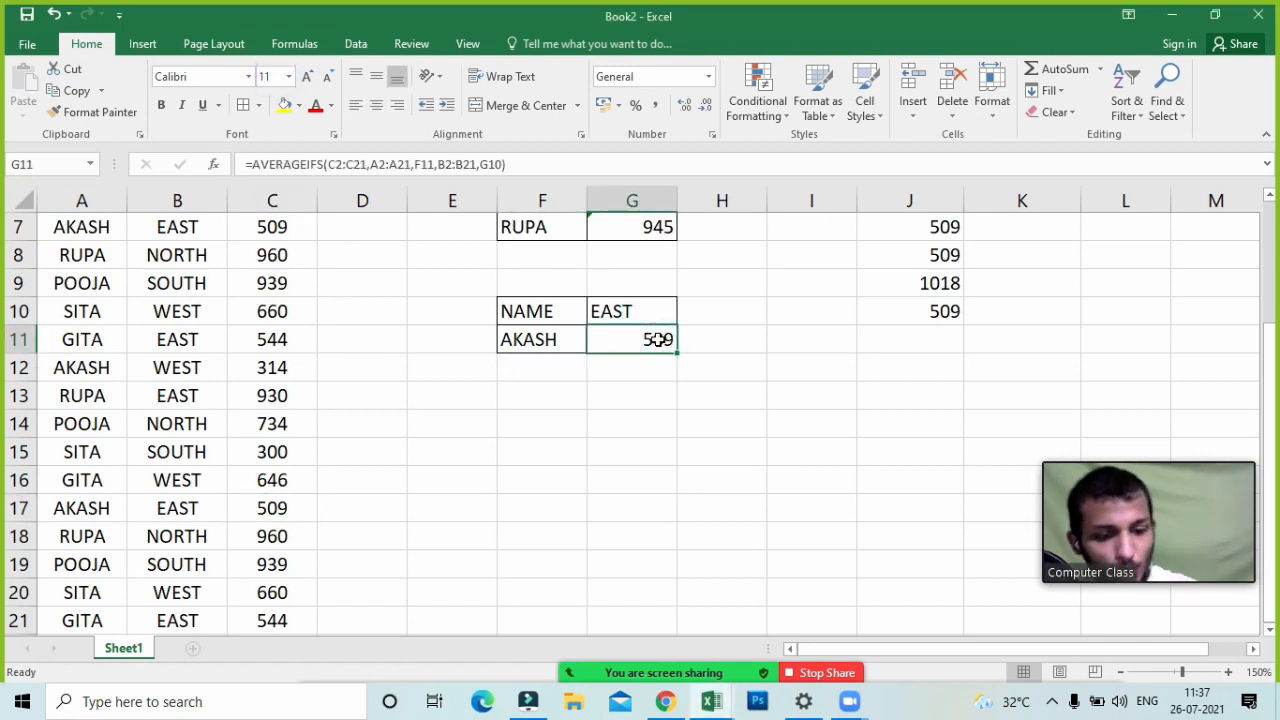
{"action": "key", "text": "Delete"}
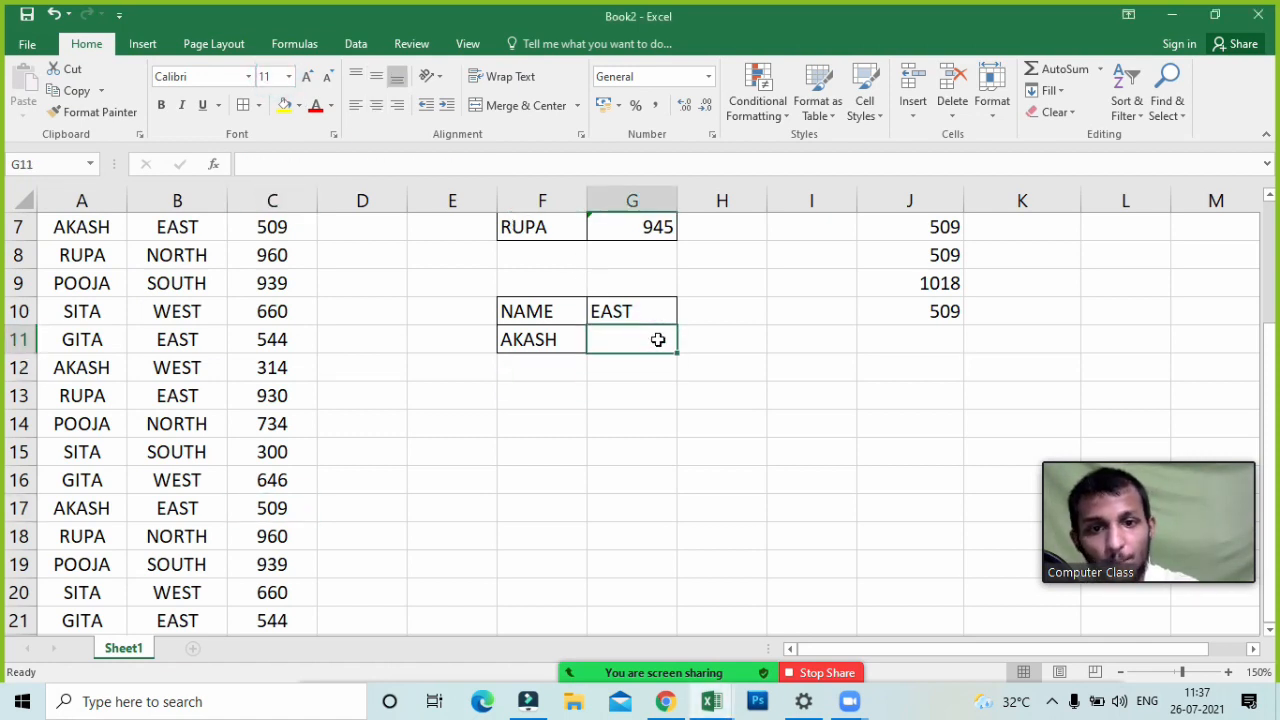
{"action": "type", "text": "=averi"}
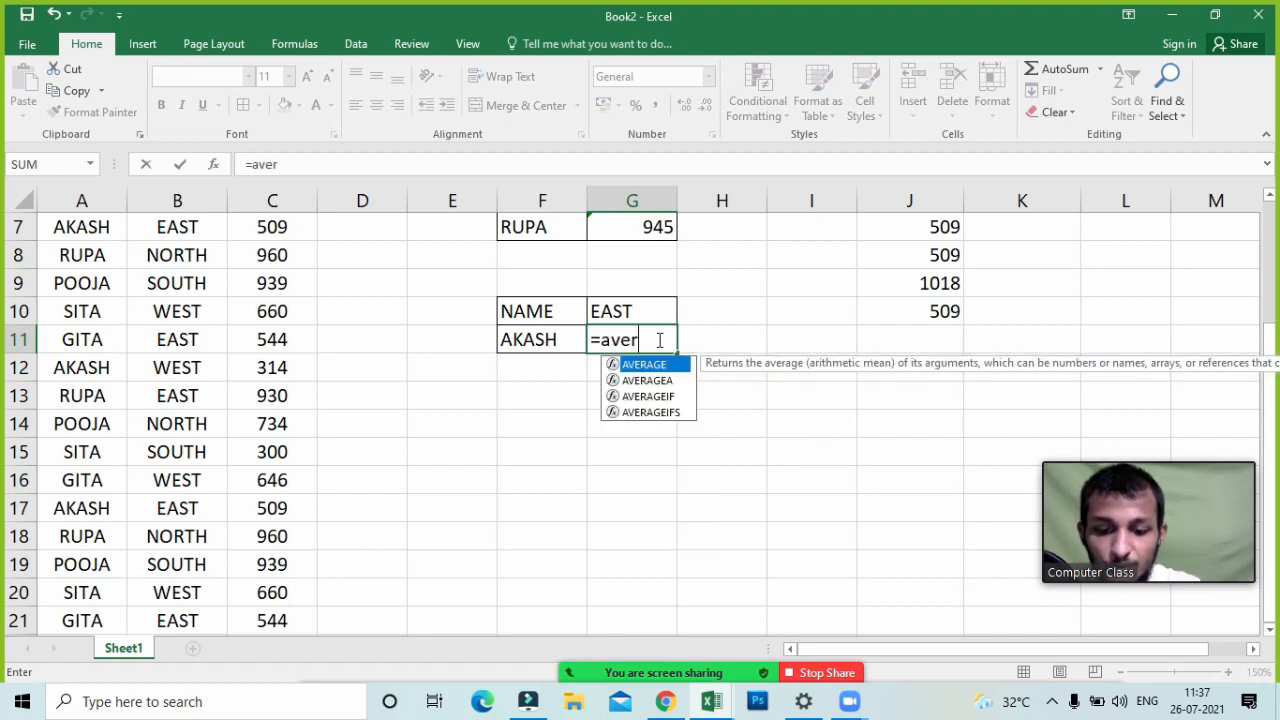
{"action": "key", "text": "BackSpace"}
{"action": "key", "text": "BackSpace"}
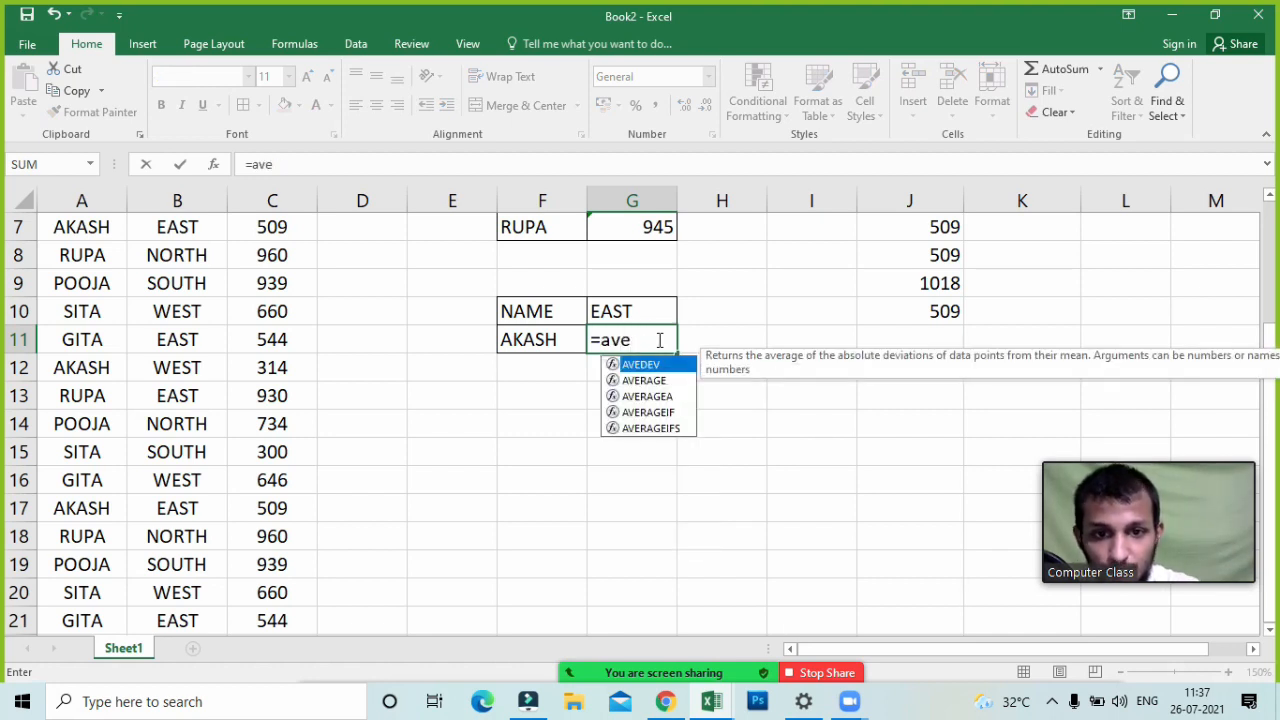
{"action": "key", "text": "Down"}
{"action": "key", "text": "Down"}
{"action": "key", "text": "Down"}
{"action": "key", "text": "Down"}
{"action": "key", "text": "Tab"}
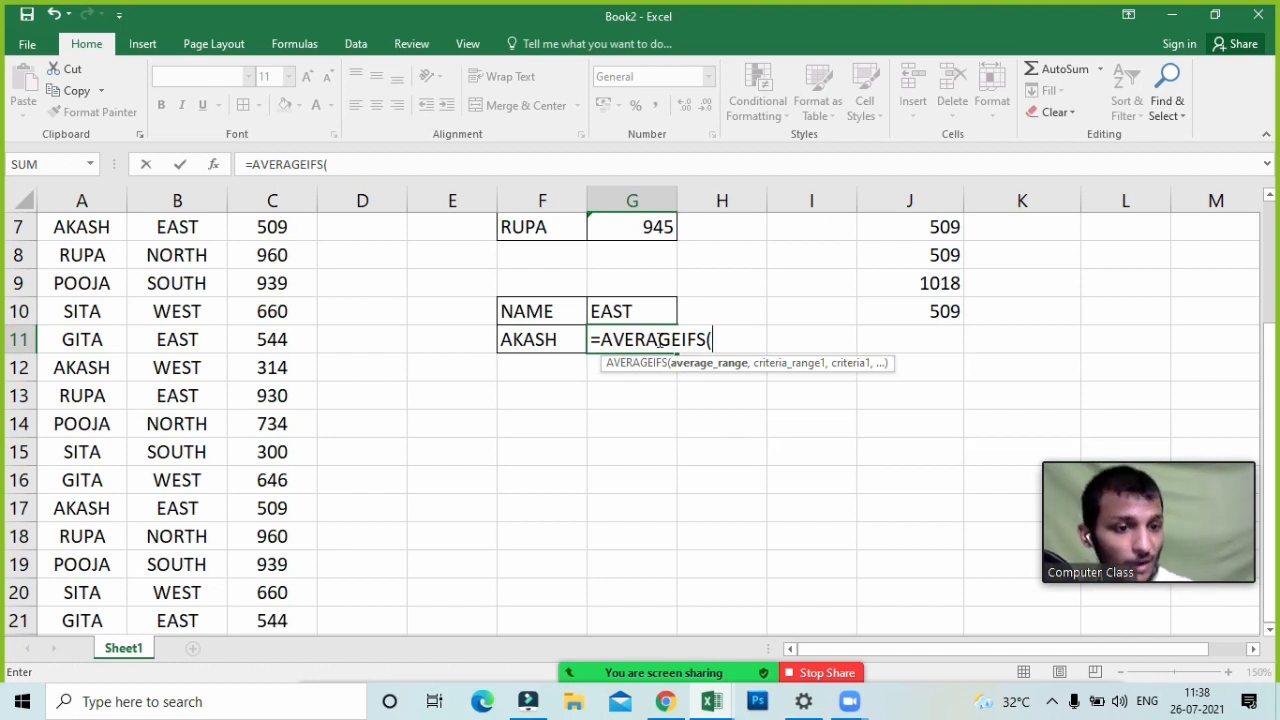
- Set the average range of the AVERAGEIFS formula to the sales figures C2:C21
{"action": "scroll", "coordinate": [278, 308], "scroll_direction": "up", "scroll_amount": 2}
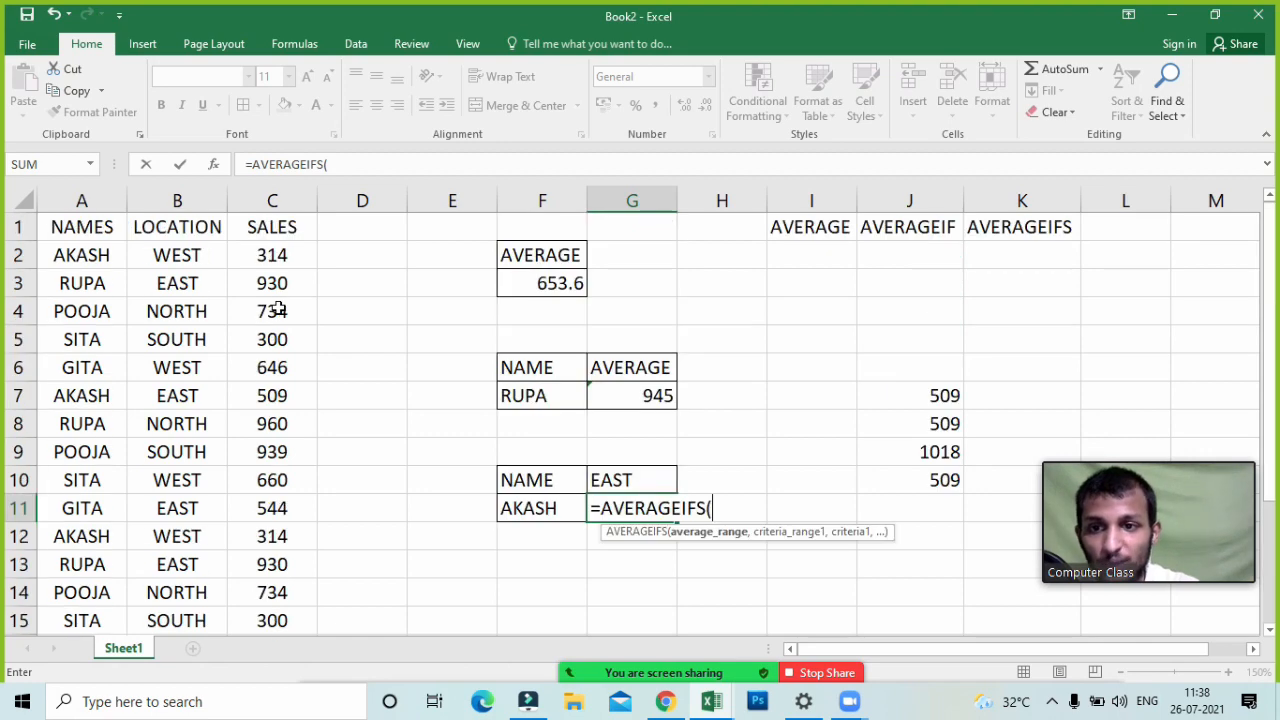
{"action": "left_click", "coordinate": [270, 255]}
{"action": "key", "text": "ctrl+shift+Down"}
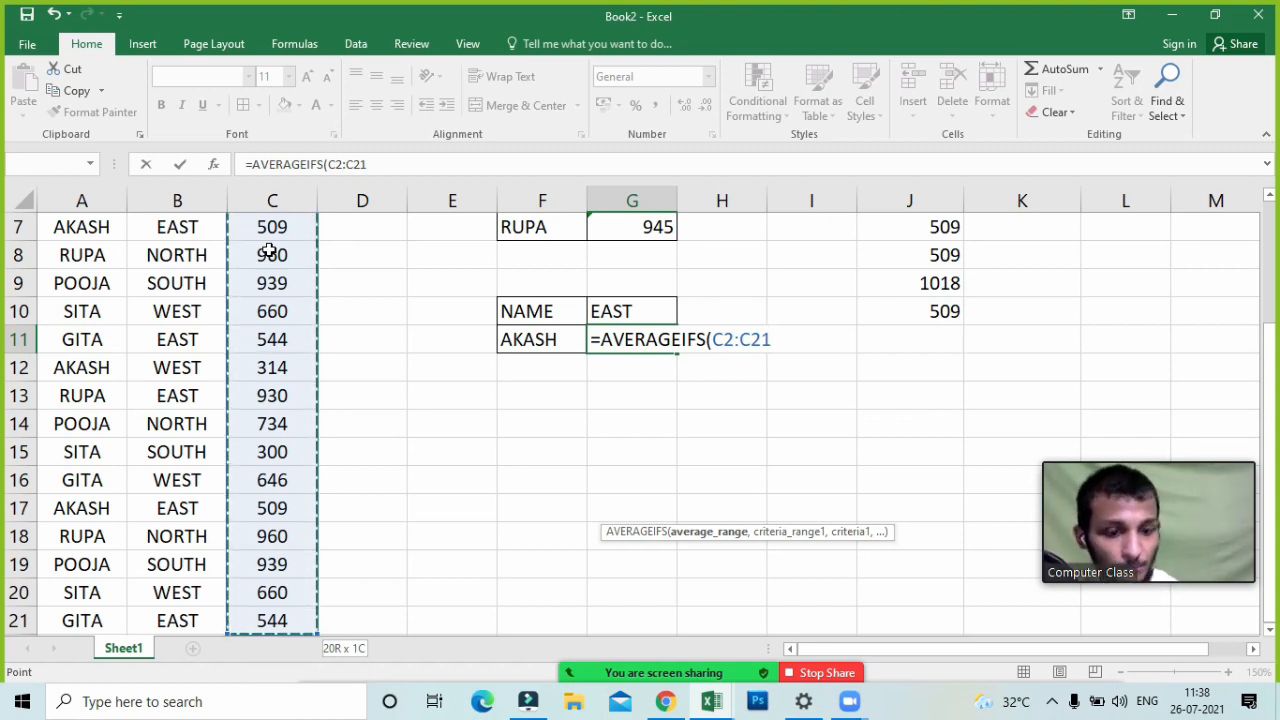
{"action": "type", "text": ","}
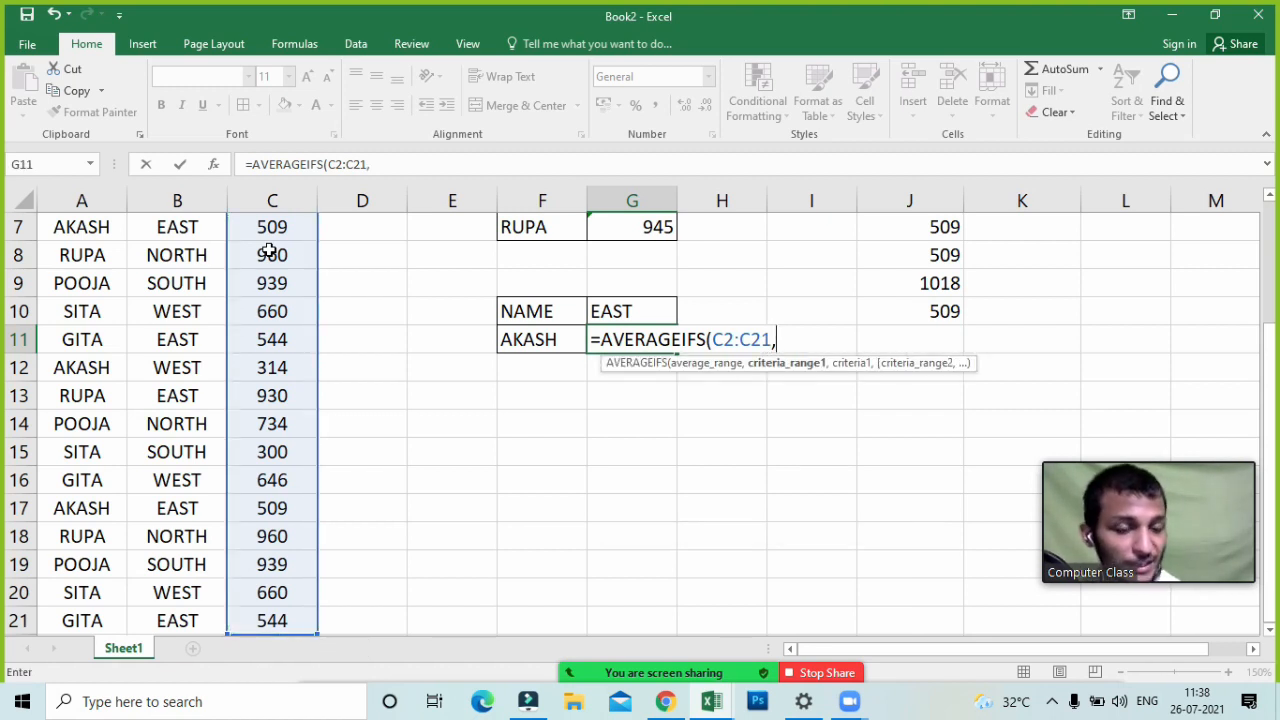
- Add the names A2:A21 as the first criteria range, with cell F11 as its criterion
{"action": "scroll", "coordinate": [60, 280], "scroll_direction": "up", "scroll_amount": 2}
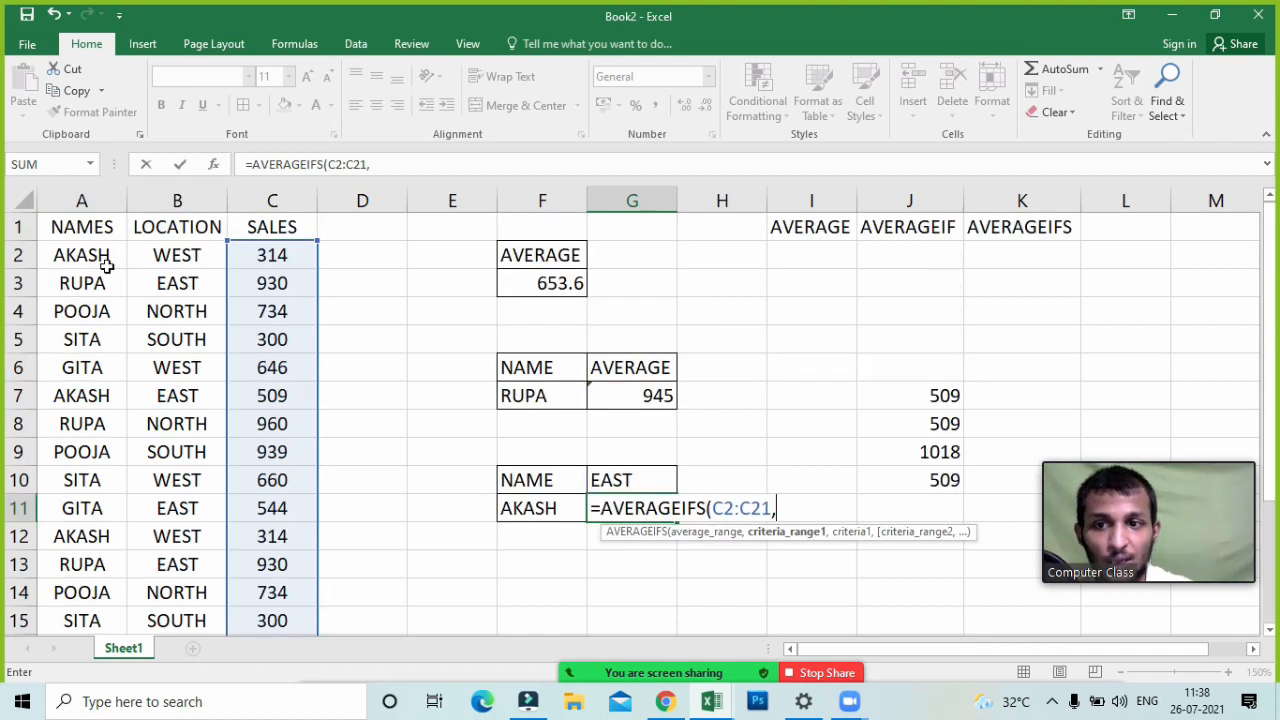
{"action": "left_click", "coordinate": [105, 262]}
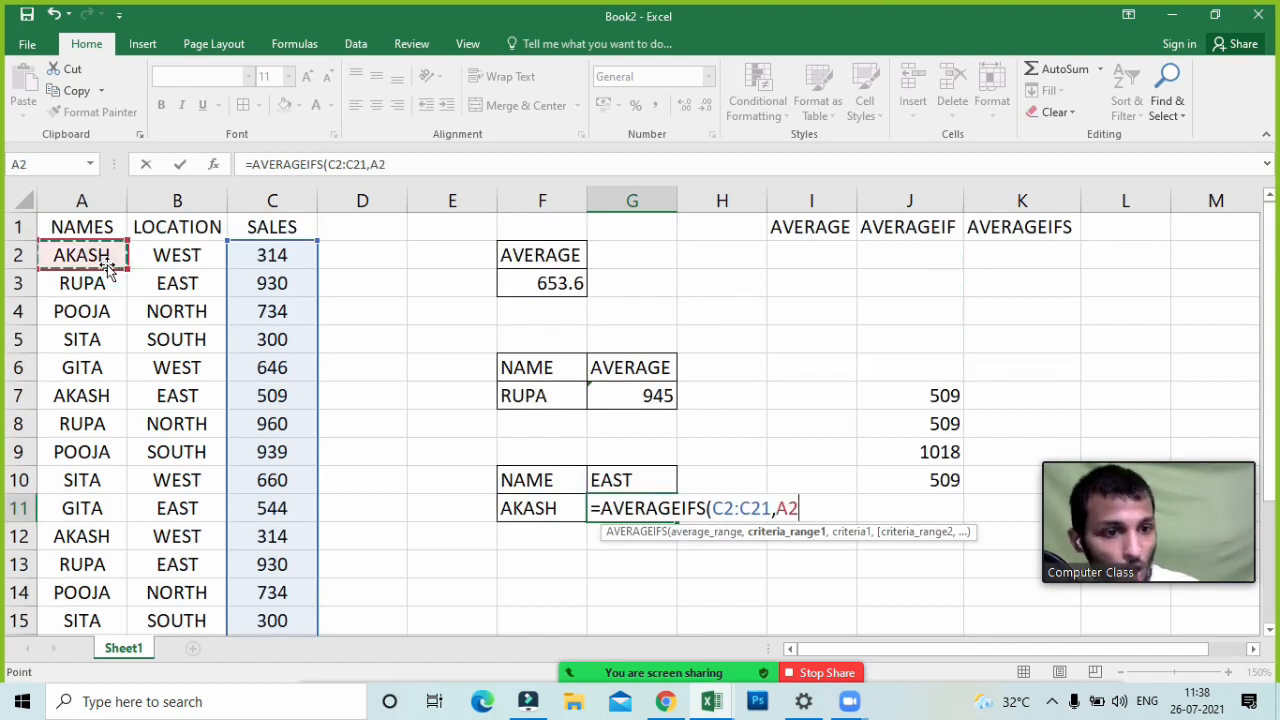
{"action": "key", "text": "ctrl+shift+Down"}
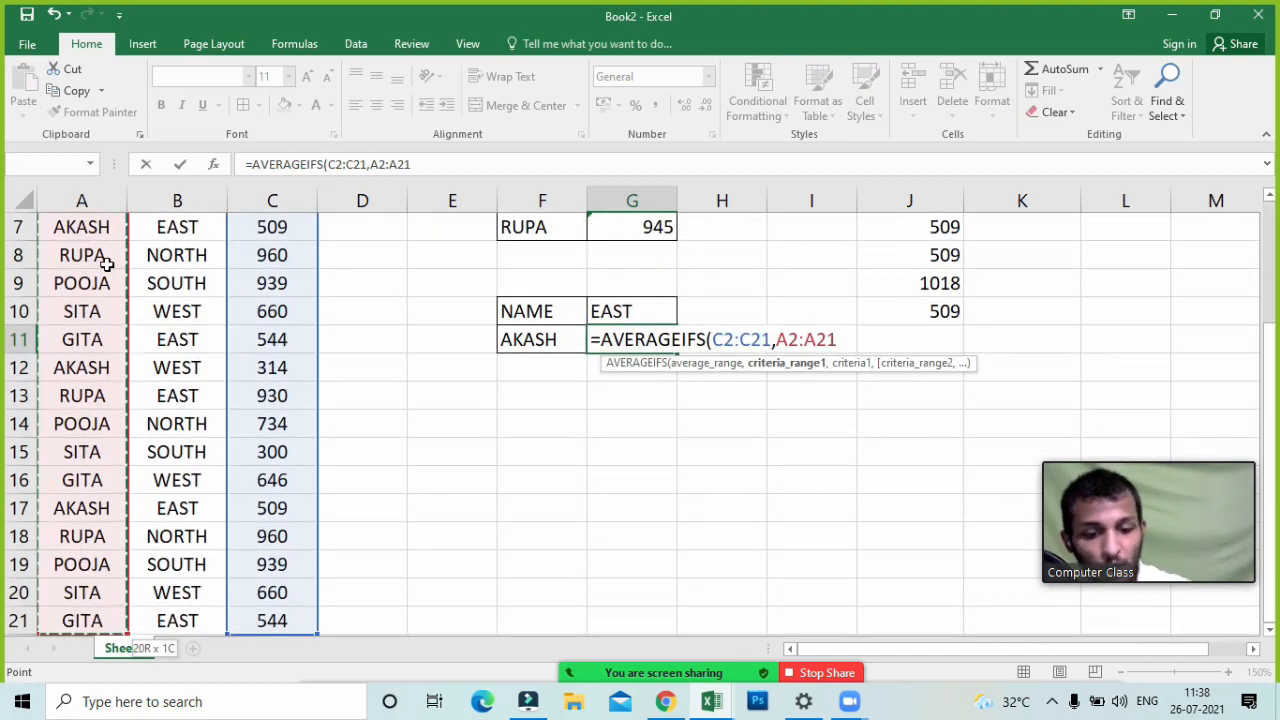
{"action": "type", "text": ","}
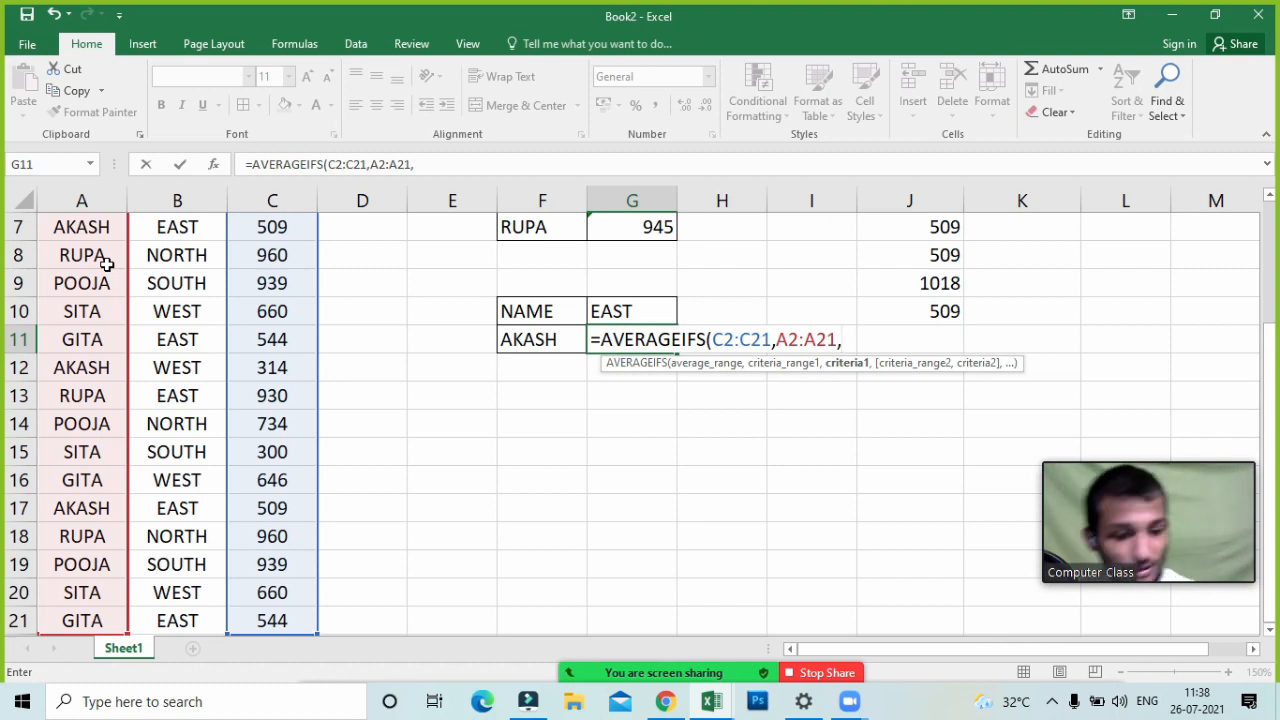
{"action": "key", "text": "Left"}
{"action": "key", "text": "Left"}
{"action": "key", "text": "Right"}
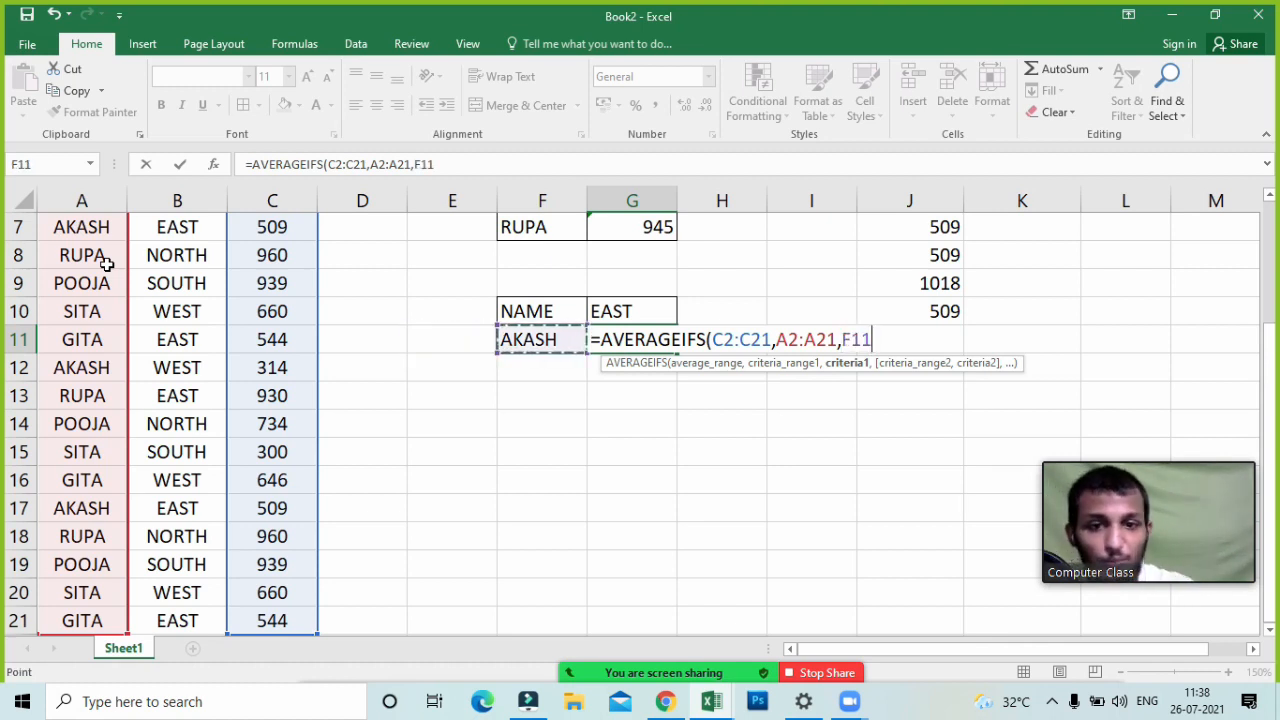
{"action": "type", "text": ","}
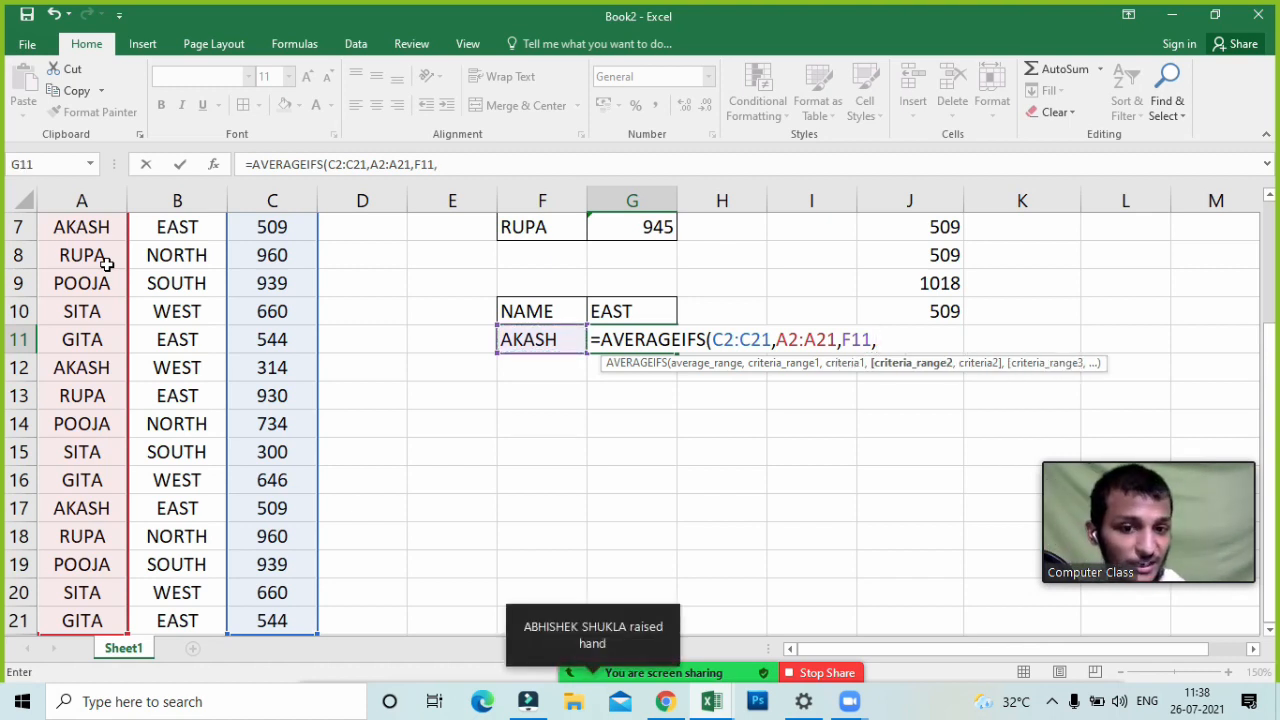
- Lower the raised hand in the Zoom participant list, ask that participant to unmute and close the list
{"action": "left_click", "coordinate": [588, 673]}
{"action": "mouse_move", "coordinate": [222, 181]}
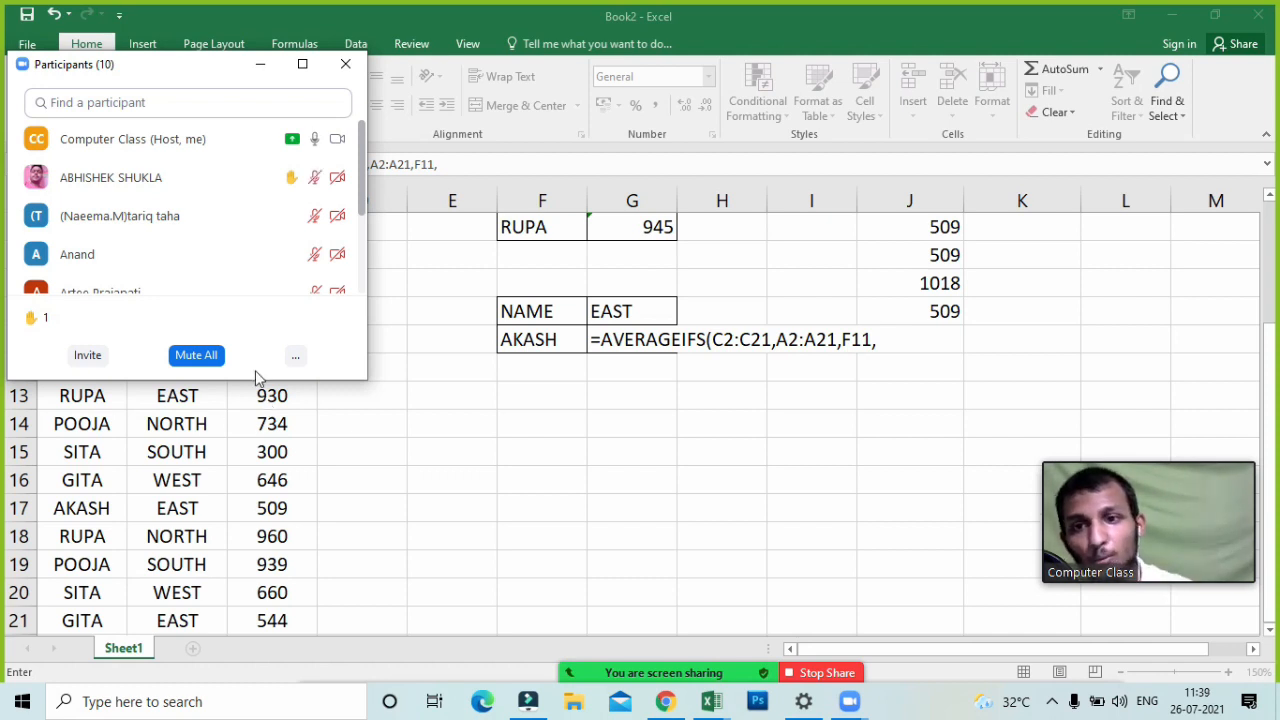
{"action": "left_click", "coordinate": [120, 179]}
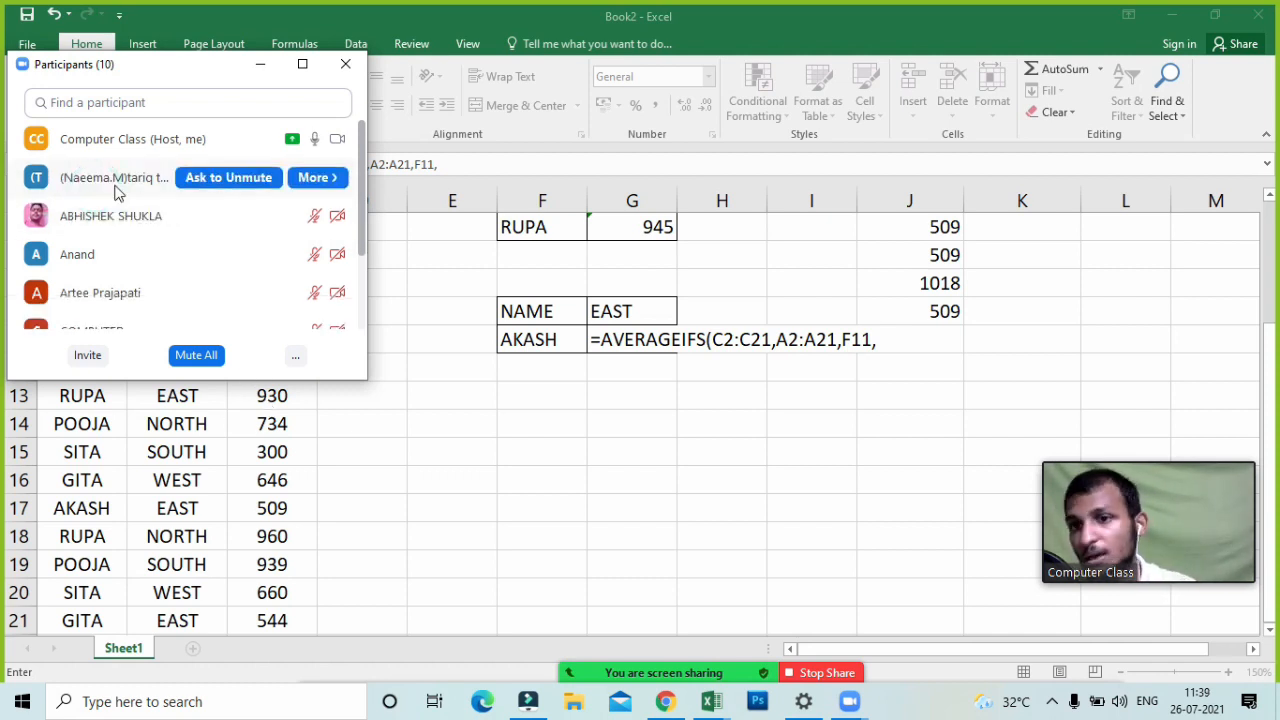
{"action": "left_click", "coordinate": [253, 212]}
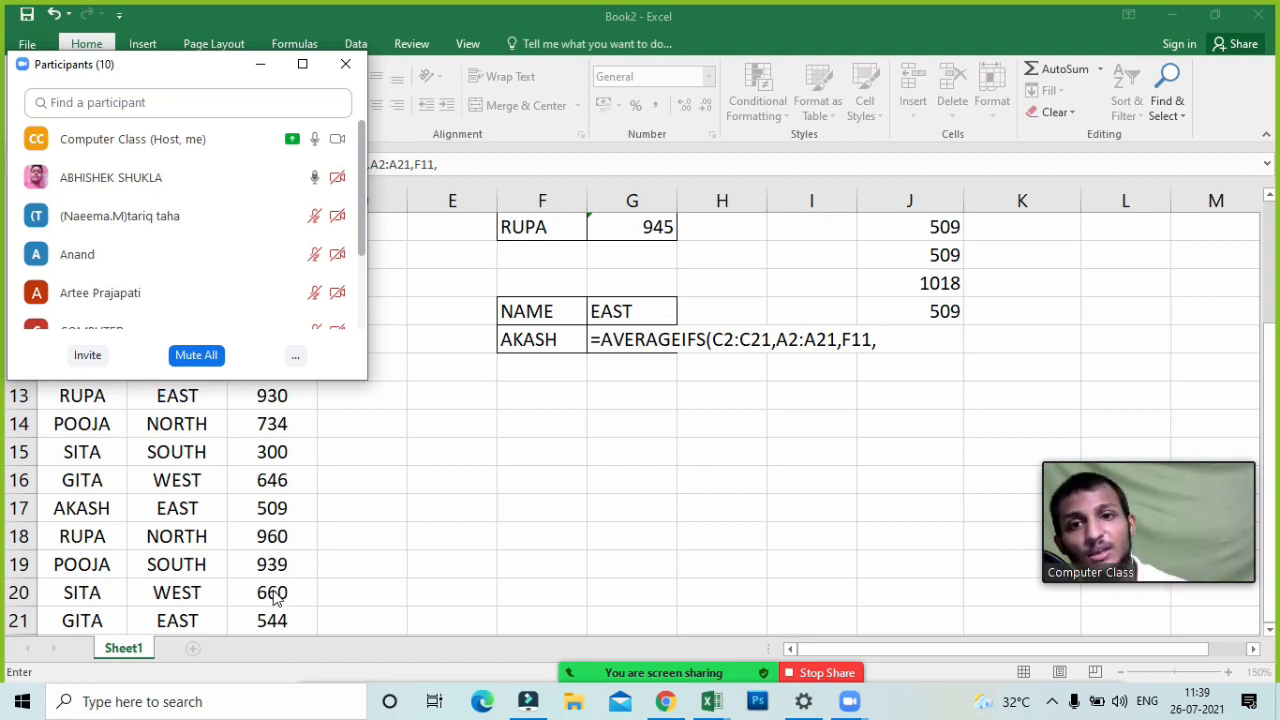
{"action": "left_click", "coordinate": [345, 66]}
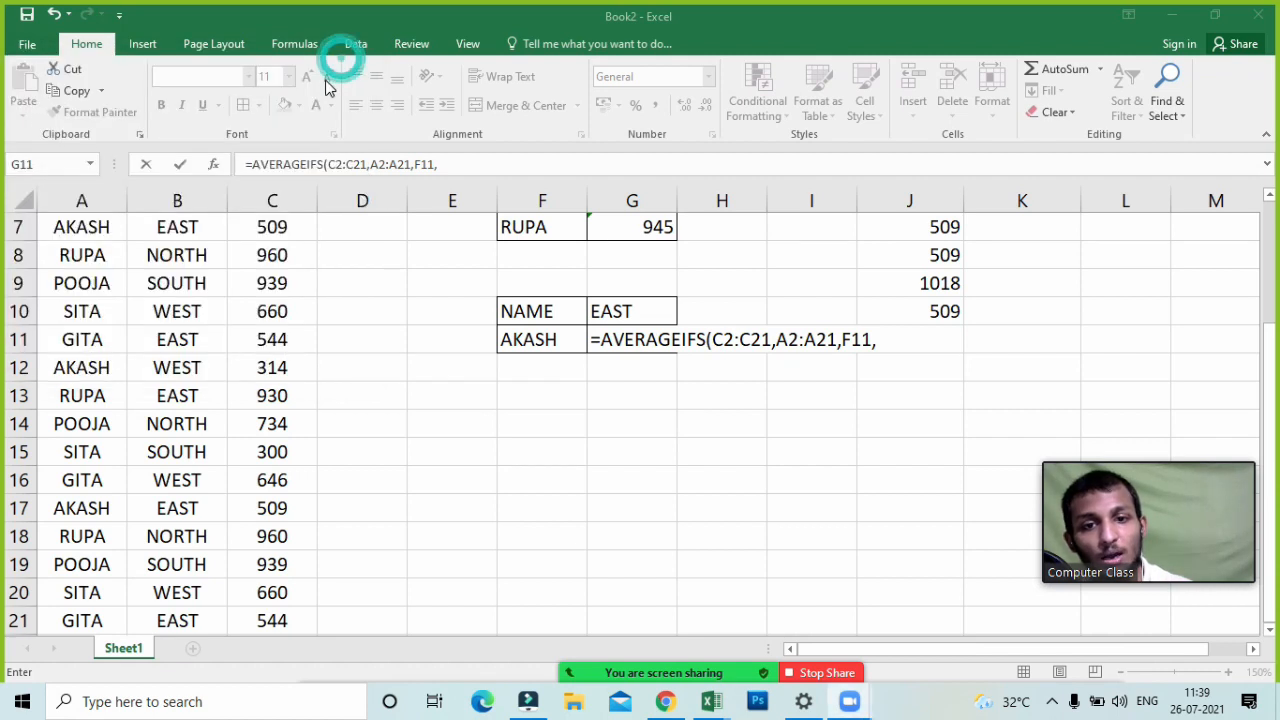
- Add the locations B2:B21 as the second criteria range with criterion G10, and complete the AVERAGEIFS formula in G11
{"action": "left_click", "coordinate": [882, 340]}
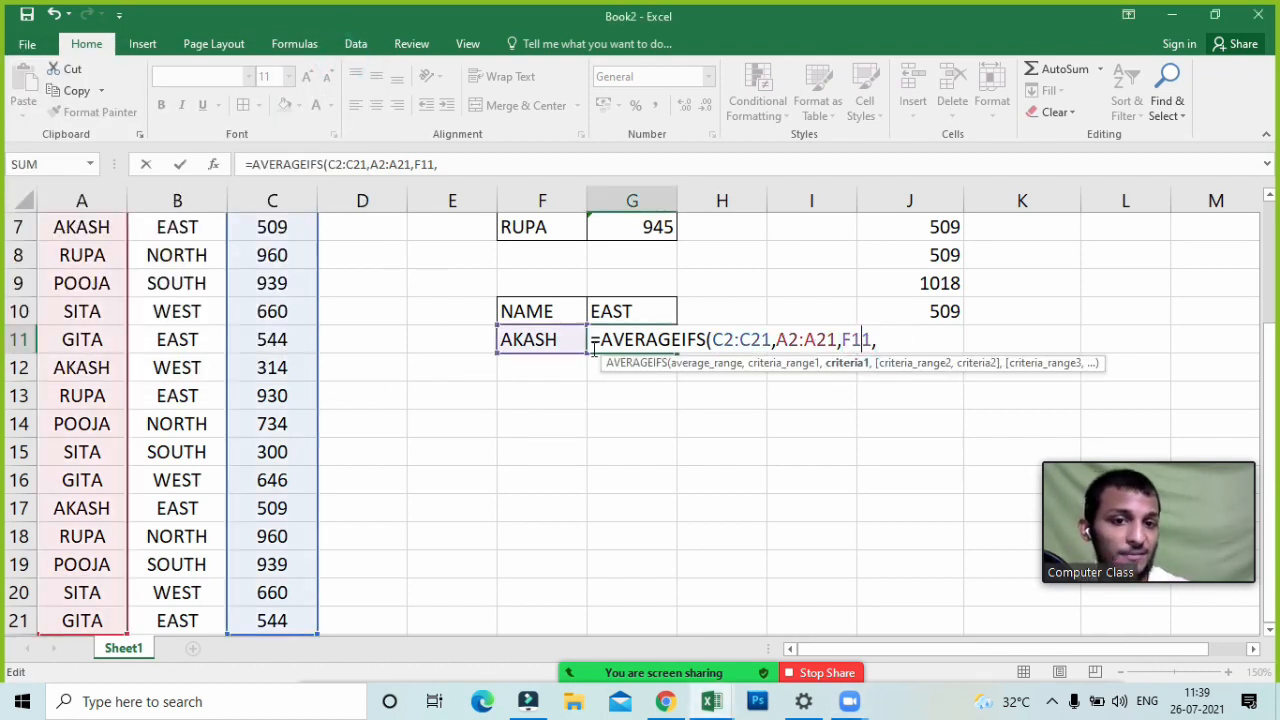
{"action": "left_click", "coordinate": [892, 343]}
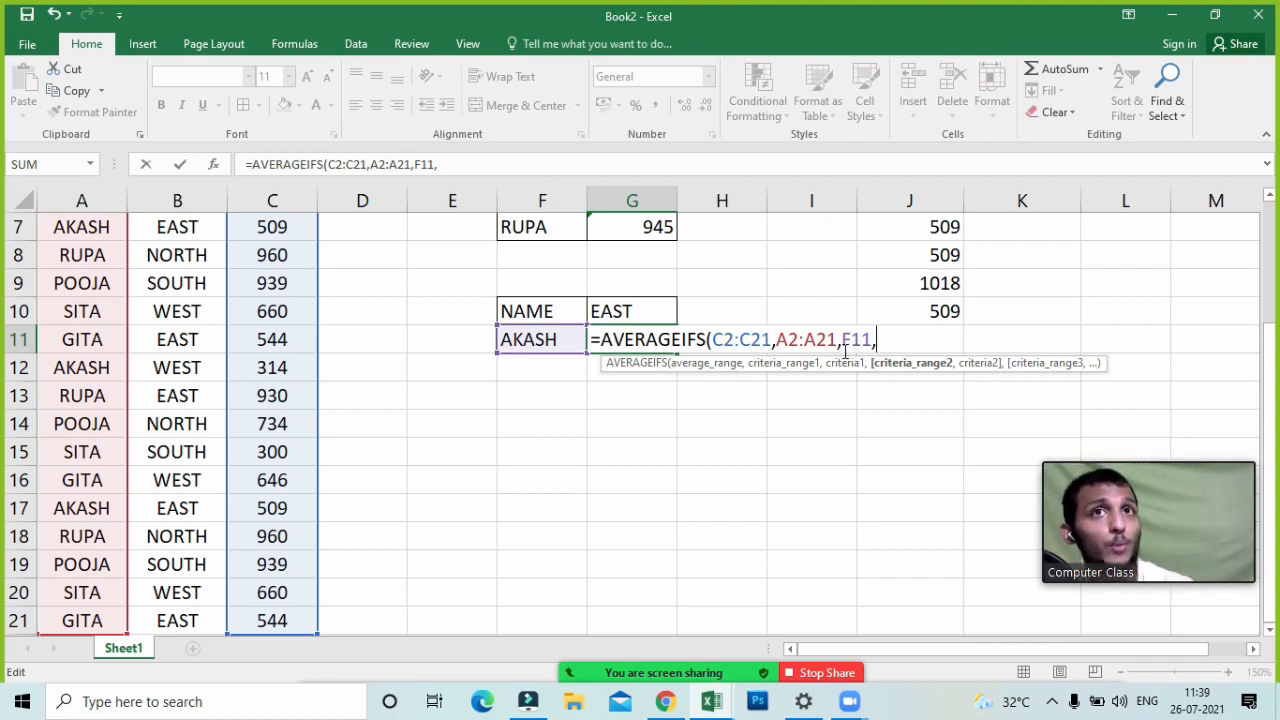
{"action": "scroll", "coordinate": [180, 325], "scroll_direction": "up", "scroll_amount": 2}
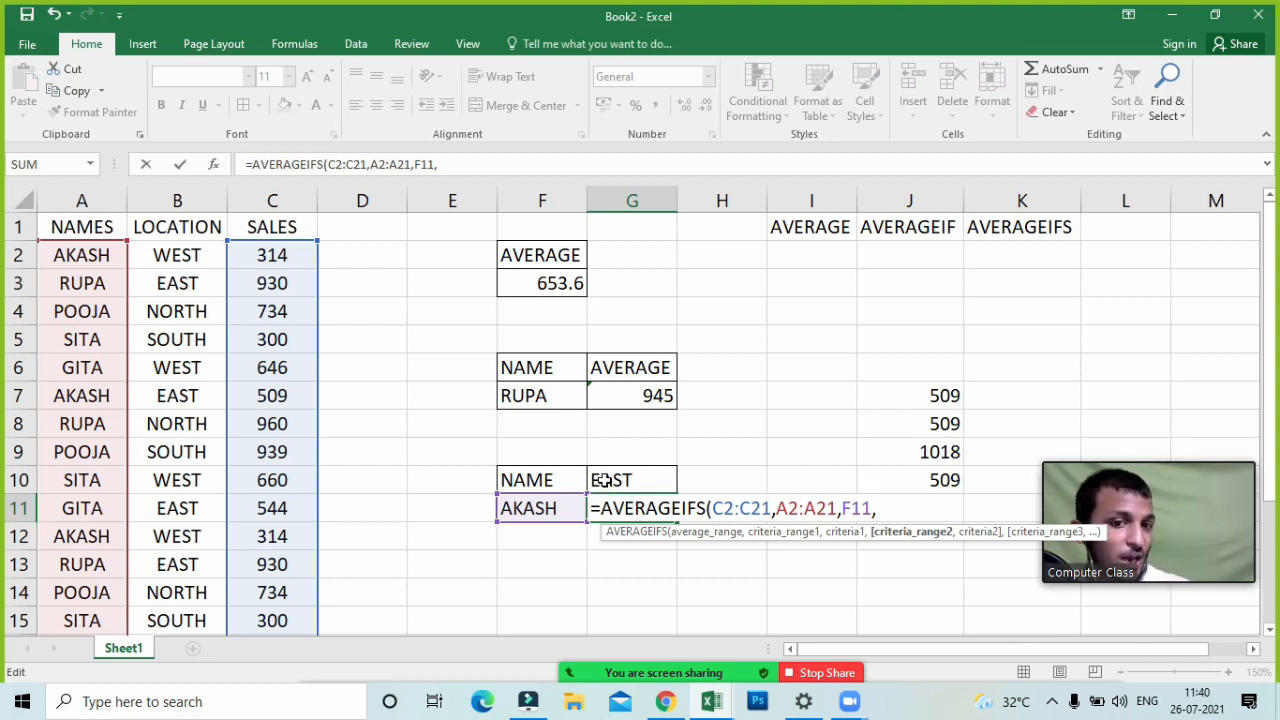
{"action": "left_click", "coordinate": [171, 259]}
{"action": "left_click_drag", "start_coordinate": [171, 259], "coordinate": [178, 562]}
{"action": "type", "text": ","}
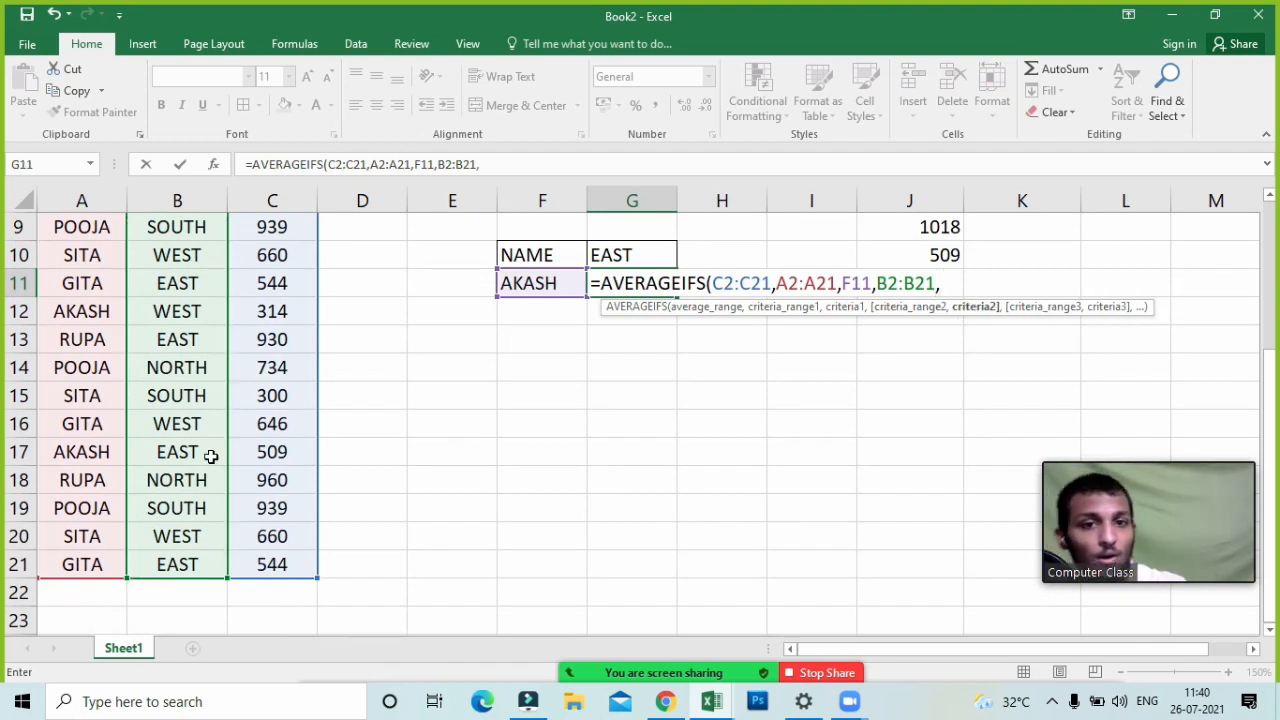
{"action": "left_click", "coordinate": [632, 256]}
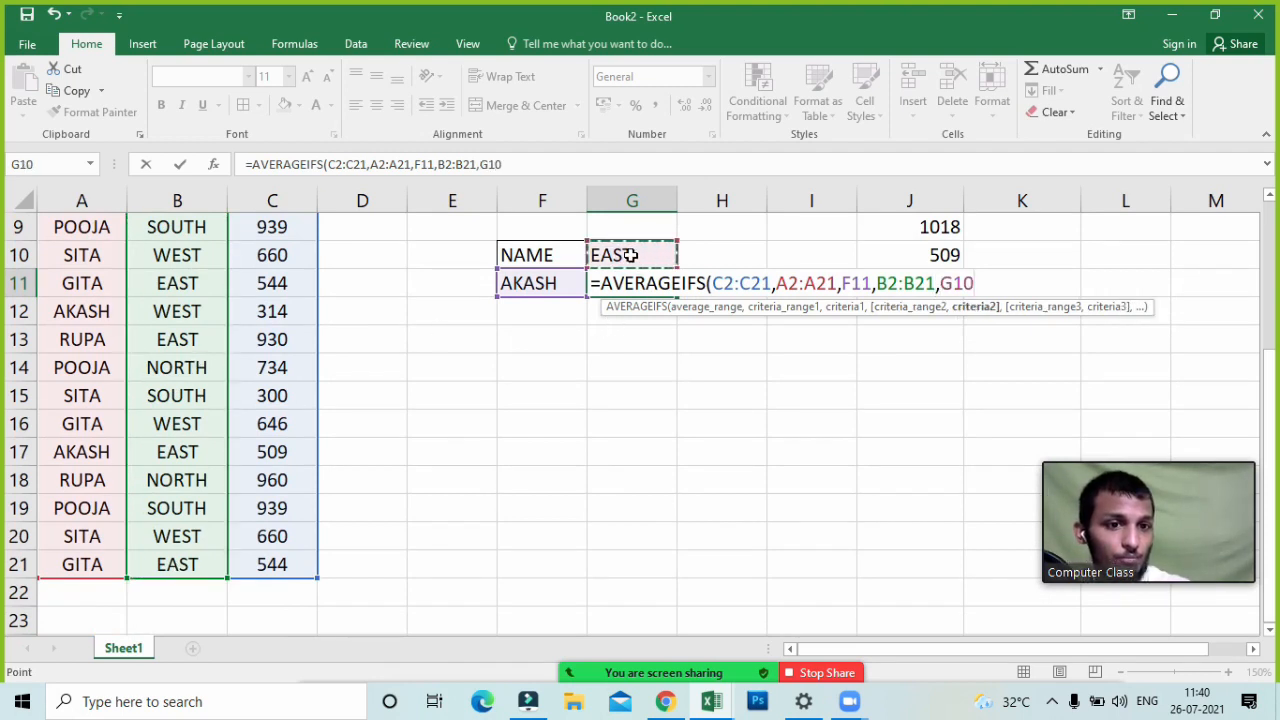
{"action": "type", "text": ")"}
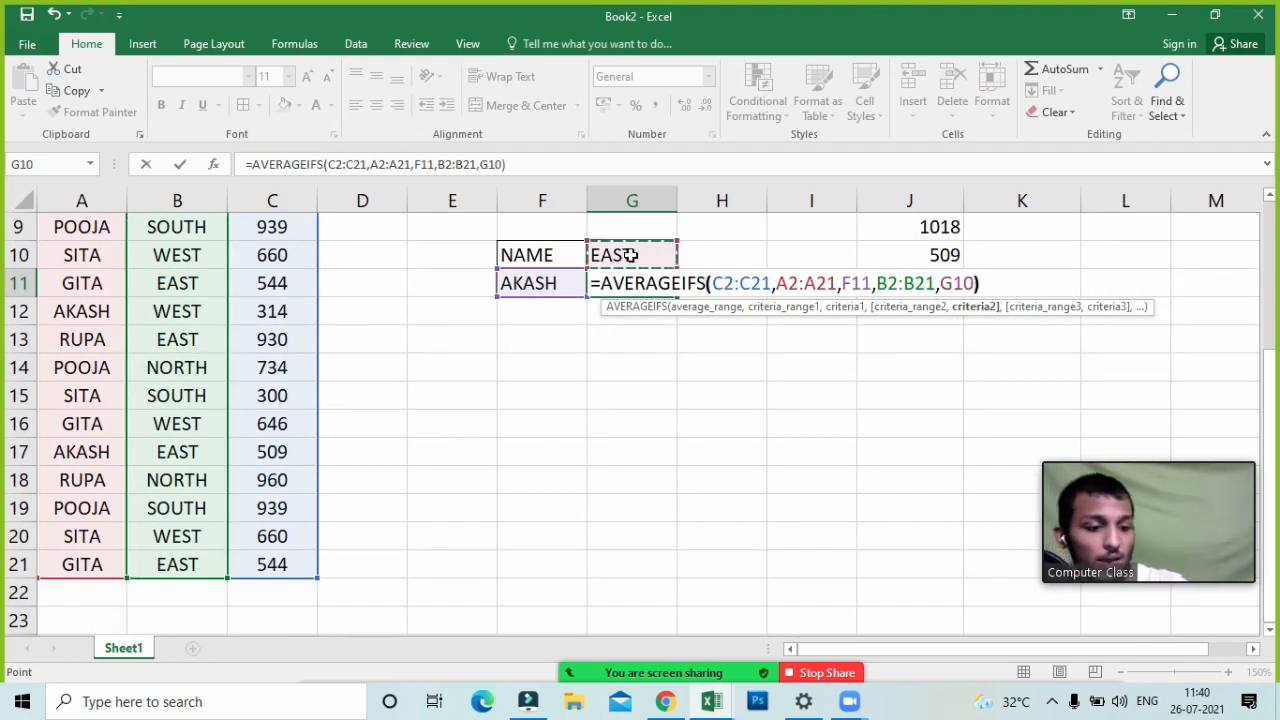
{"action": "key", "text": "Return"}
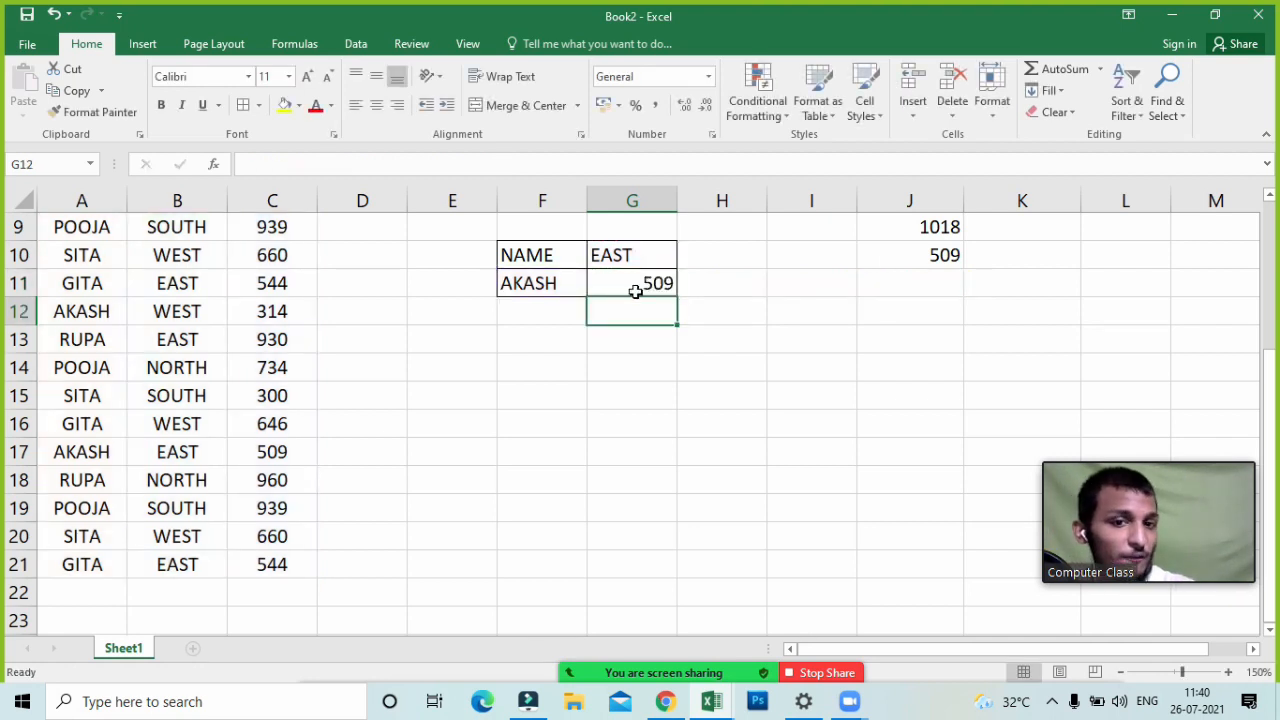
- Change the matching sales figure in C17 to 500
{"action": "left_click", "coordinate": [285, 451]}
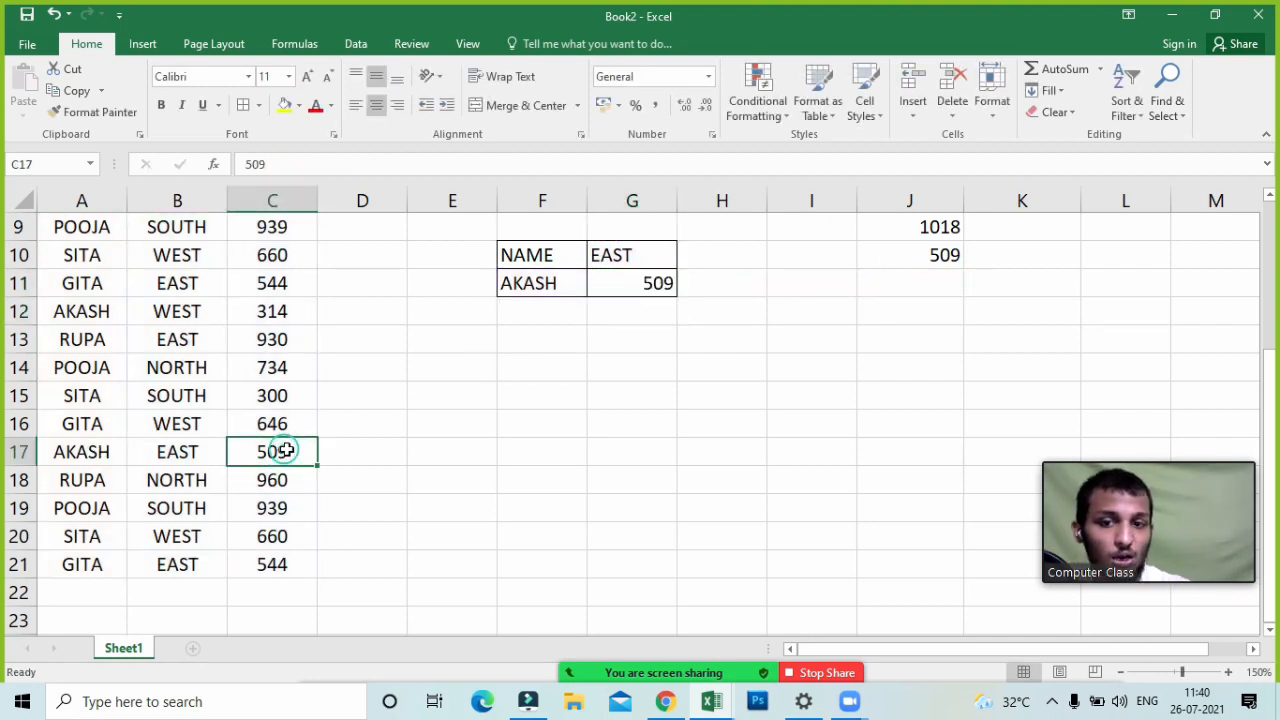
{"action": "type", "text": "500"}
{"action": "key", "text": "Return"}
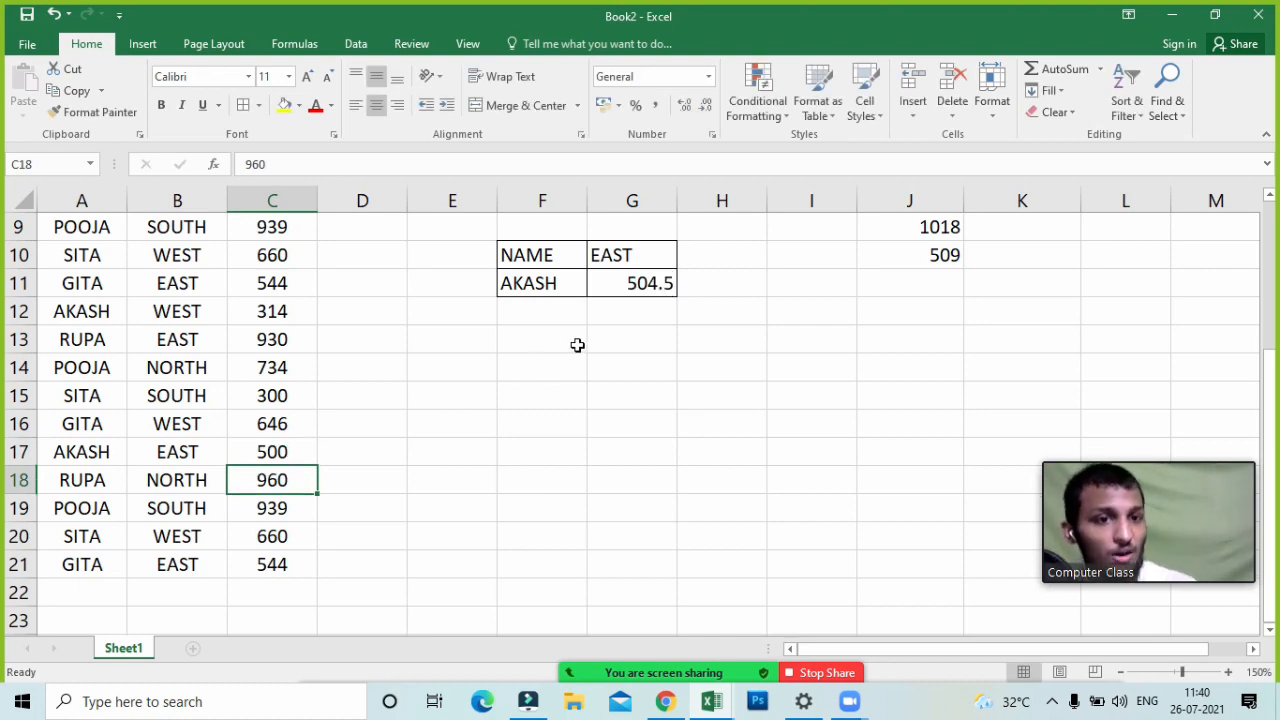
- Update the second figure of the manual calculation in J8 to 500
{"action": "scroll", "coordinate": [591, 369], "scroll_direction": "up", "scroll_amount": 2}
{"action": "scroll", "coordinate": [591, 369], "scroll_direction": "down", "scroll_amount": 1}
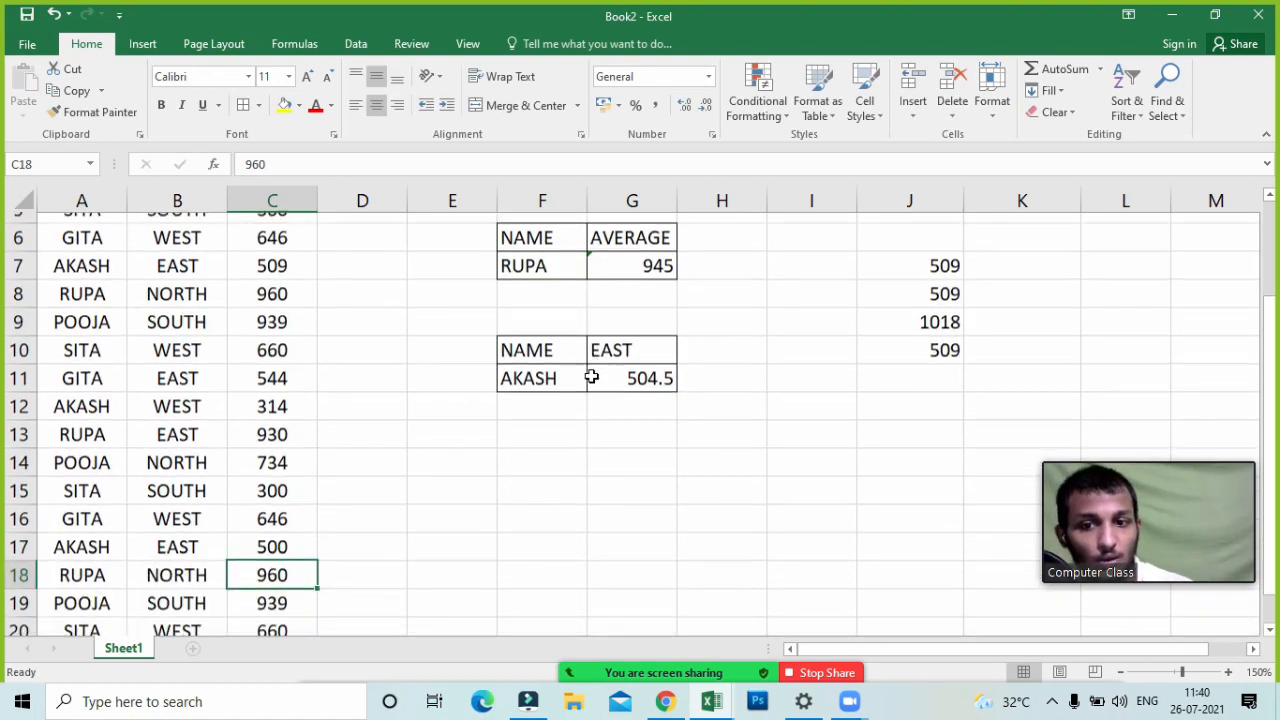
{"action": "left_click", "coordinate": [922, 287]}
{"action": "double_click", "coordinate": [922, 287]}
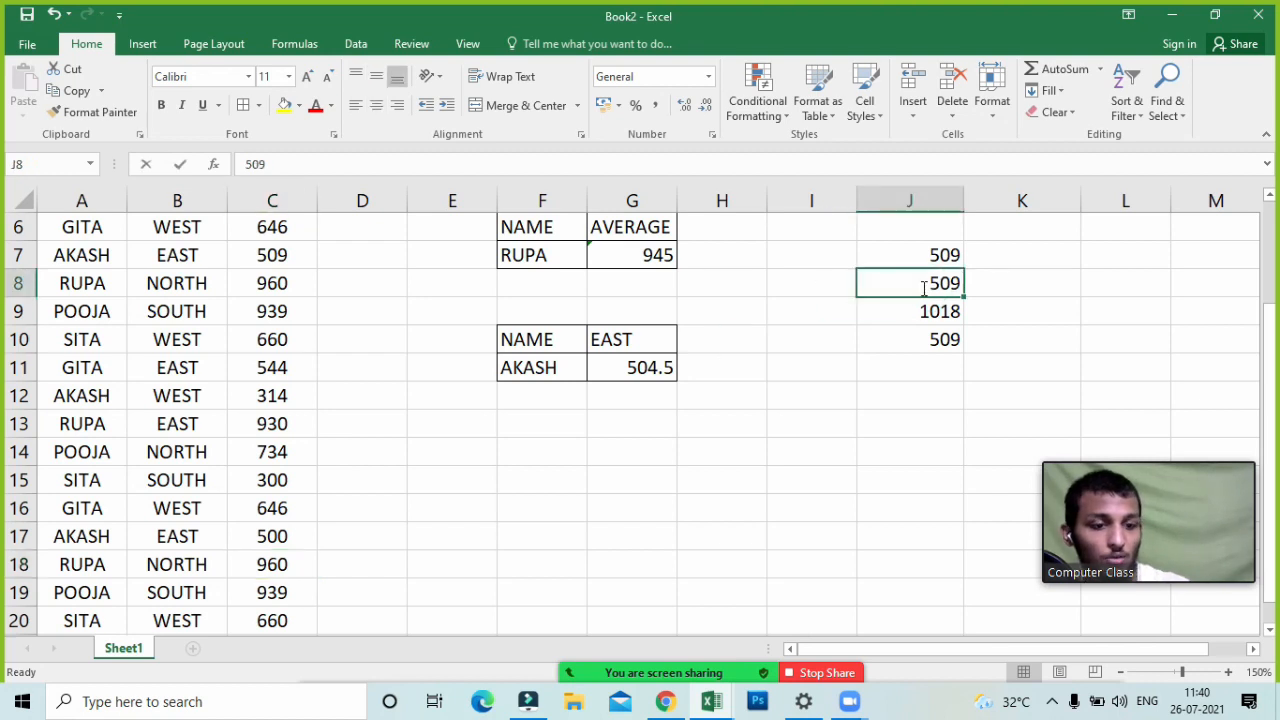
{"action": "key", "text": "BackSpace"}
{"action": "type", "text": "0"}
{"action": "key", "text": "Return"}
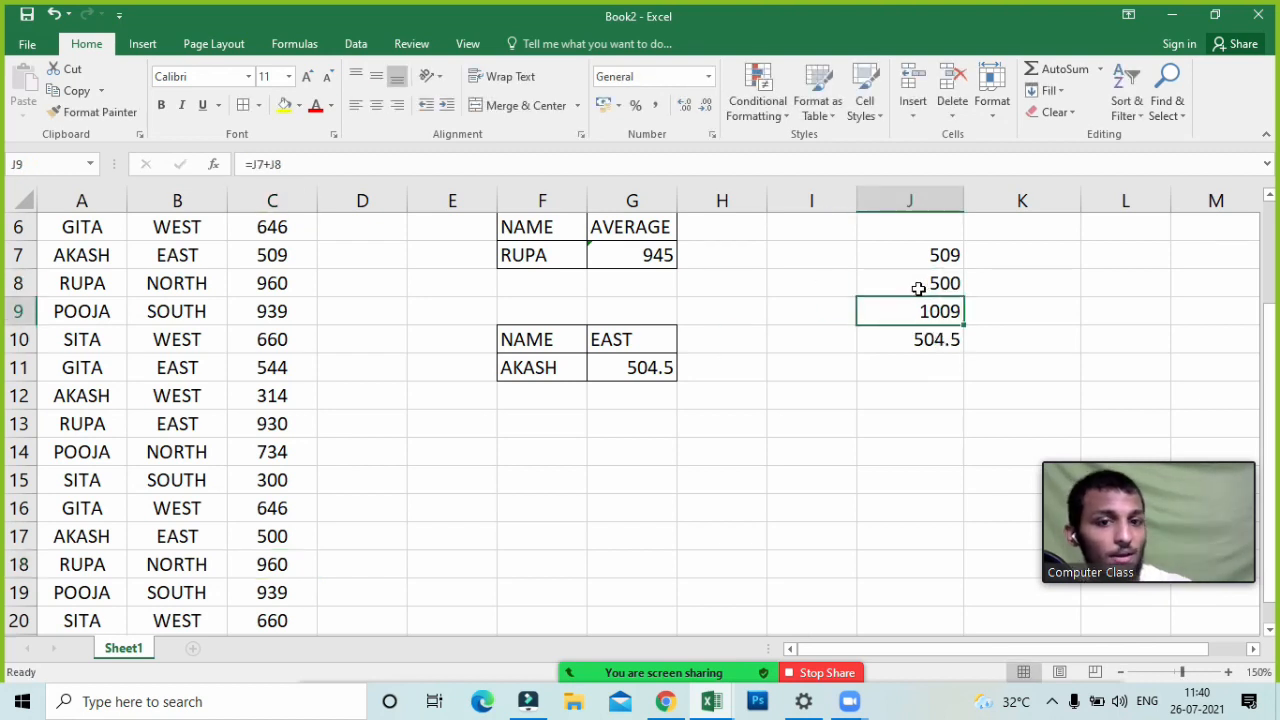
- Select the name criterion in F11 and look over the matching rows of the sales table
{"action": "left_click", "coordinate": [522, 367]}
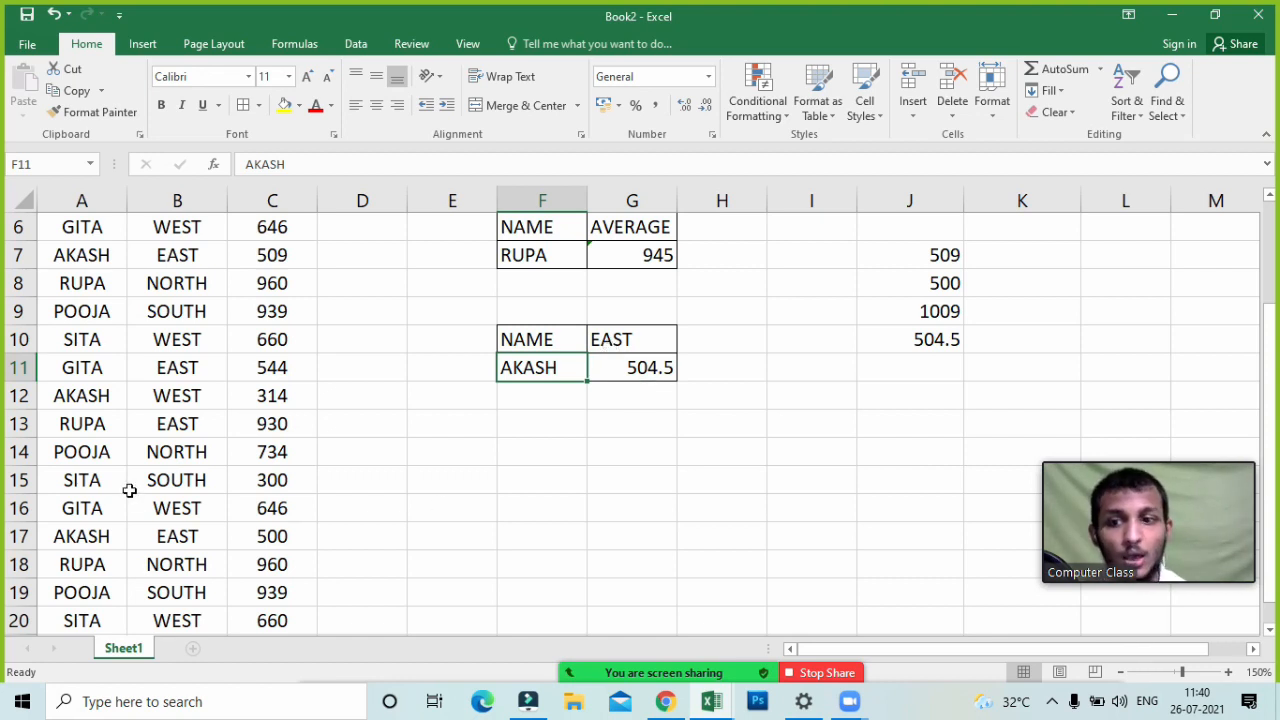
{"action": "scroll", "coordinate": [129, 489], "scroll_direction": "down", "scroll_amount": 2}
{"action": "scroll", "coordinate": [163, 438], "scroll_direction": "up", "scroll_amount": 2}
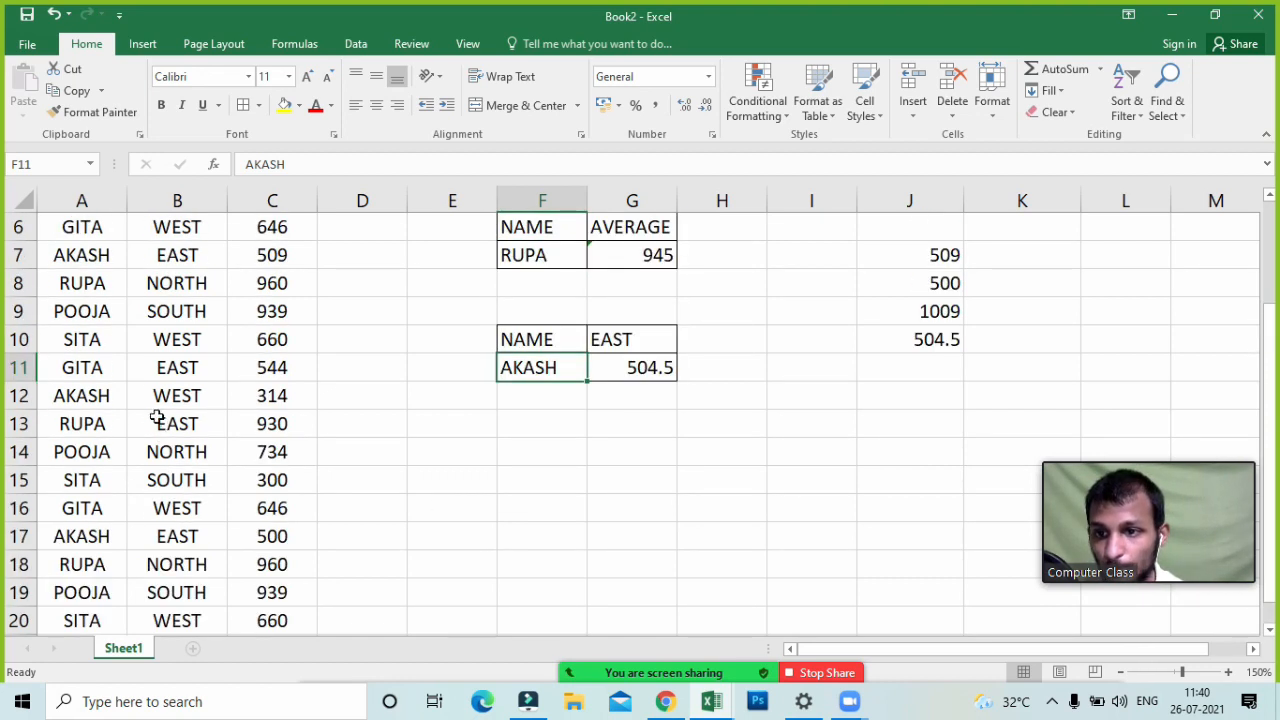
- Replace the name criterion in F11 with the name in A11, whose row has the location EAST
{"action": "left_click", "coordinate": [172, 367]}
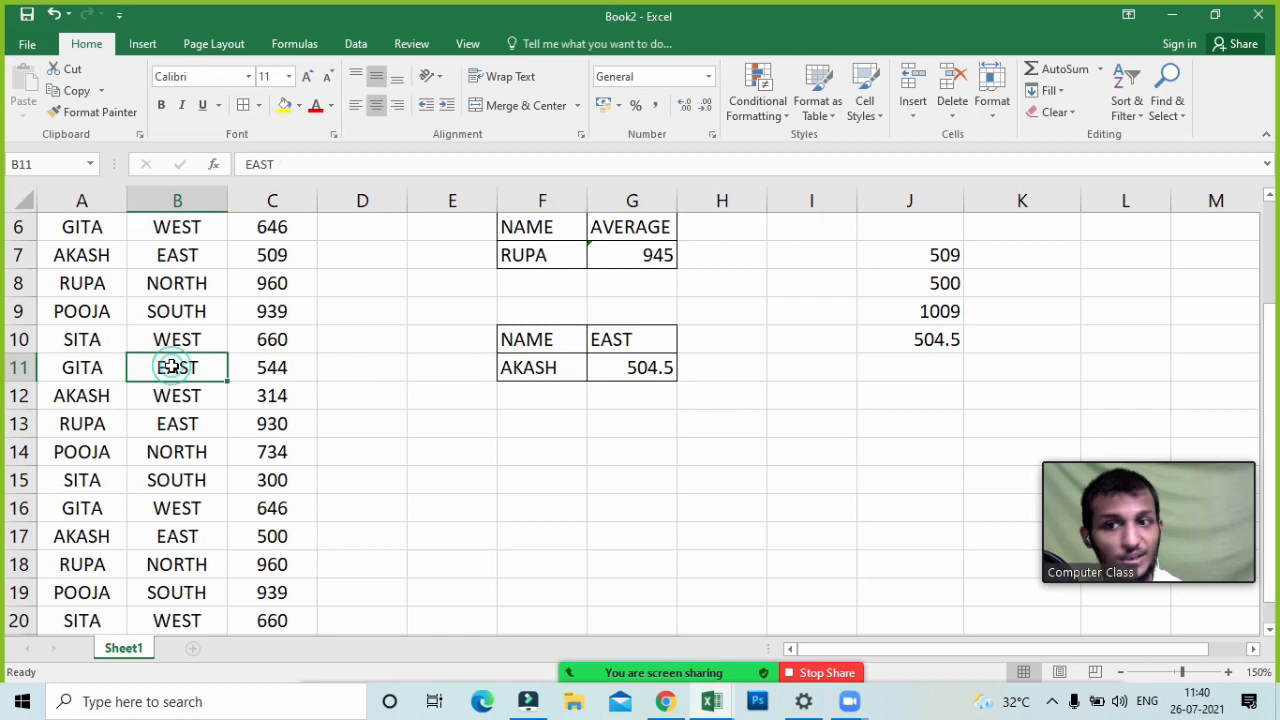
{"action": "left_click", "coordinate": [76, 369]}
{"action": "left_click", "coordinate": [155, 370]}
{"action": "left_click", "coordinate": [505, 374]}
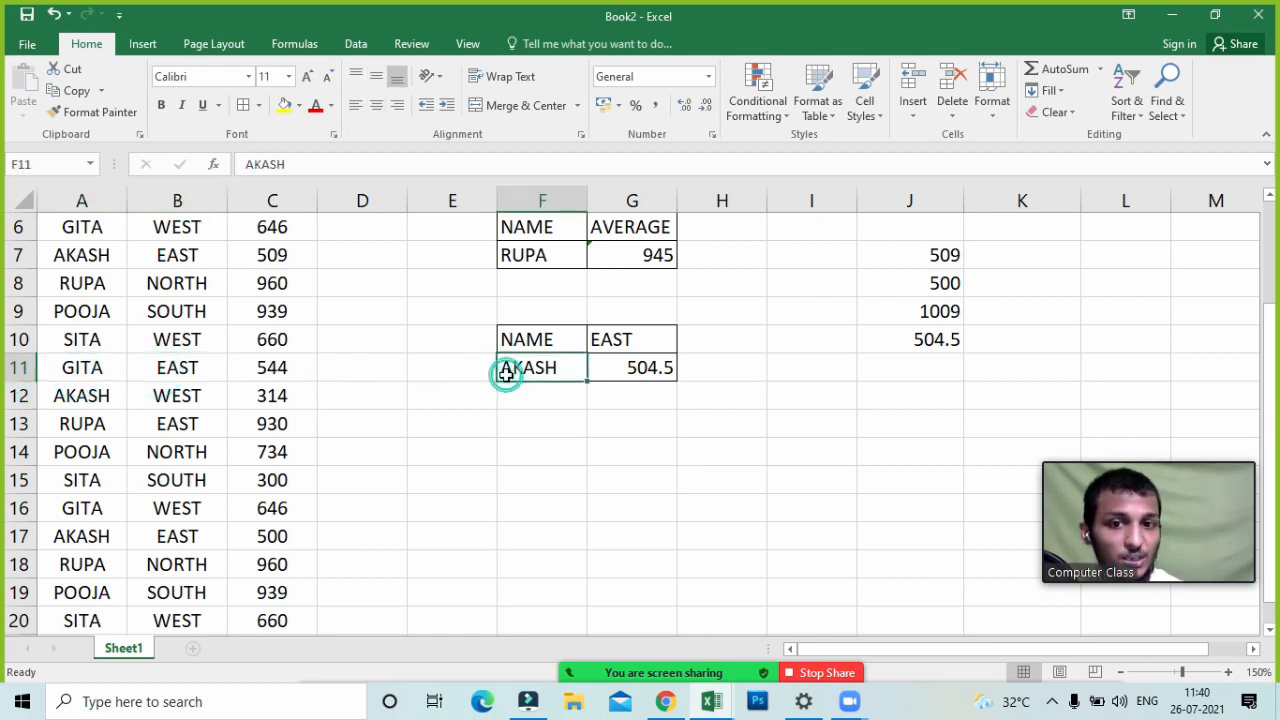
{"action": "double_click", "coordinate": [506, 375]}
{"action": "type", "text": "GITA"}
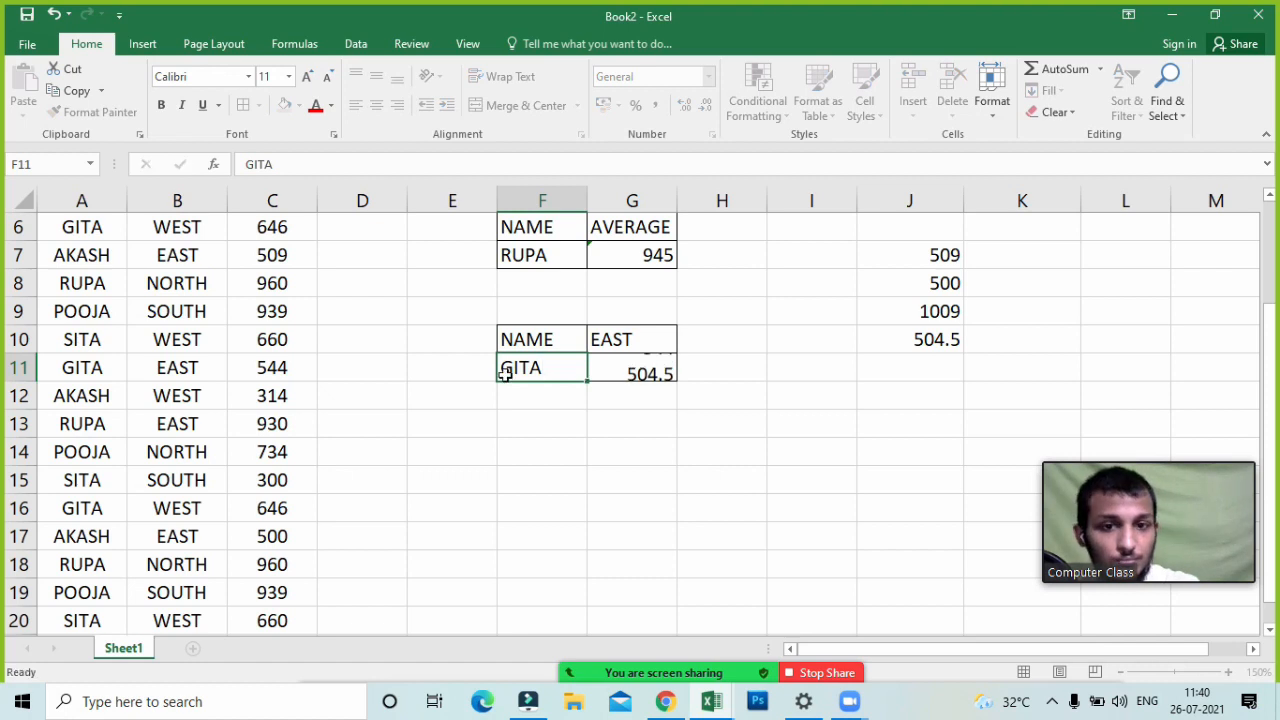
{"action": "key", "text": "Return"}
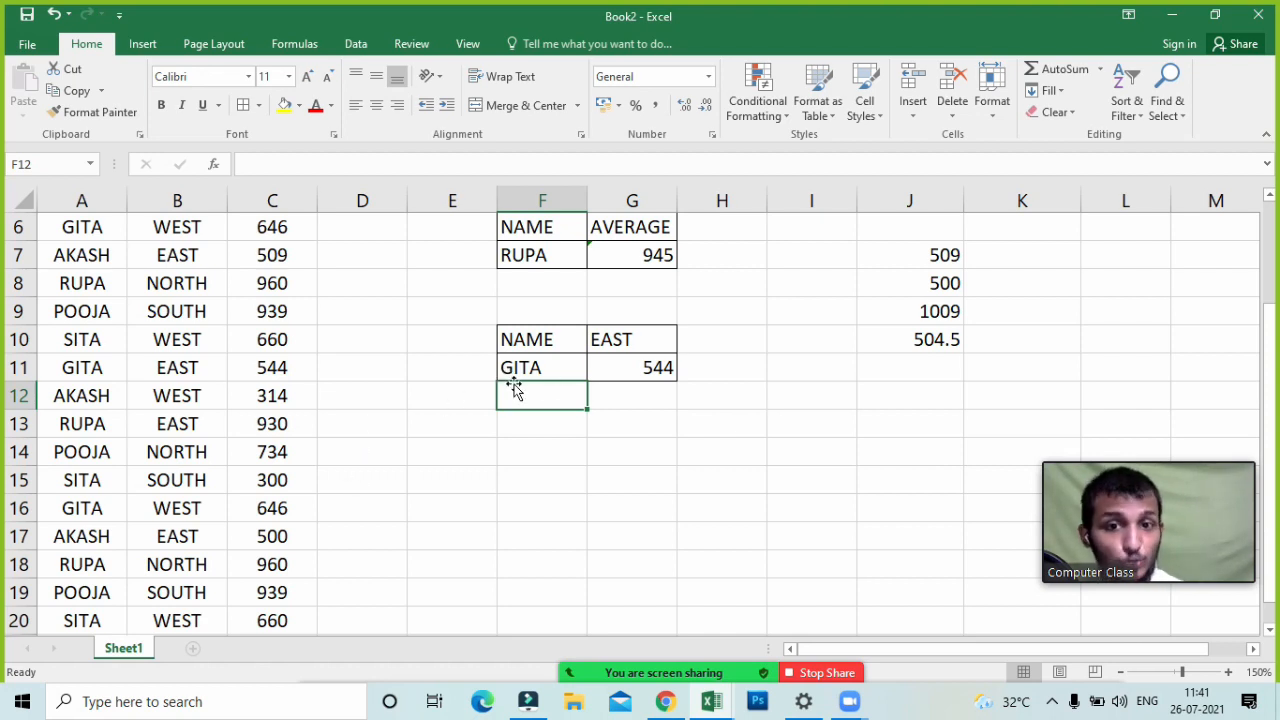
- Change the name criterion in F11 to the name listed in A9 and A14
{"action": "left_click", "coordinate": [530, 367]}
{"action": "type", "text": "POOJA"}
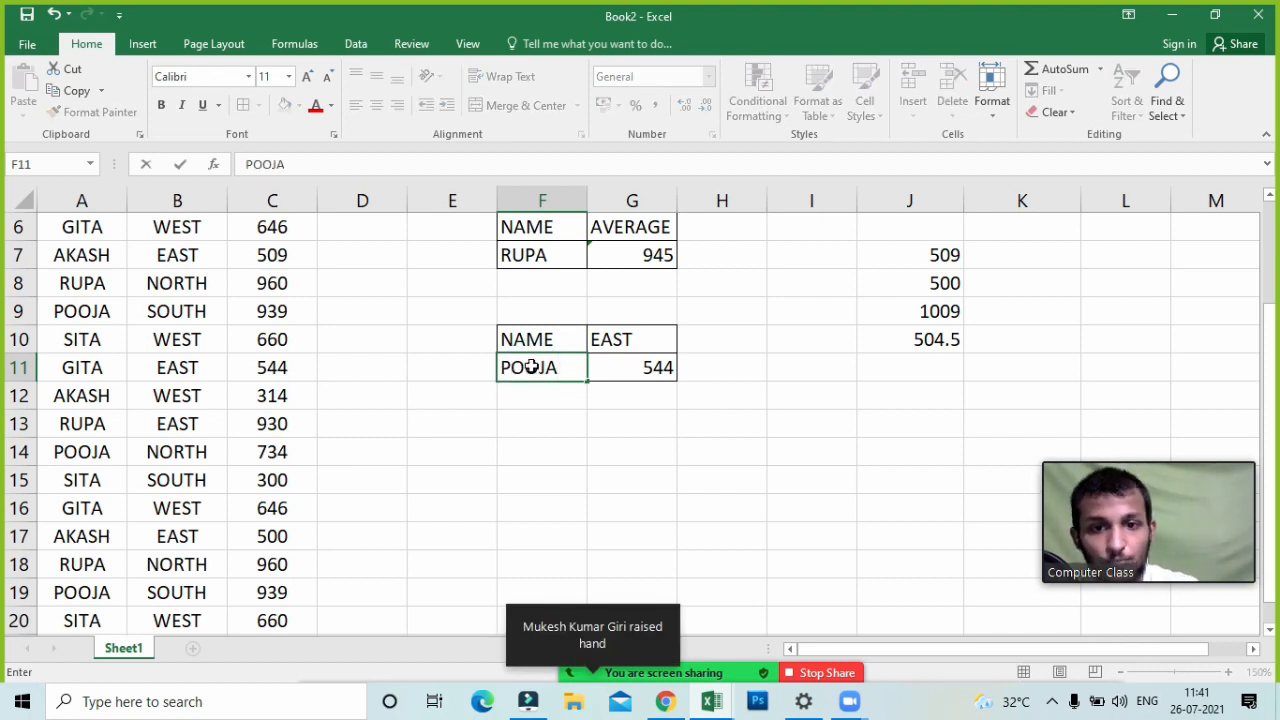
{"action": "key", "text": "Return"}
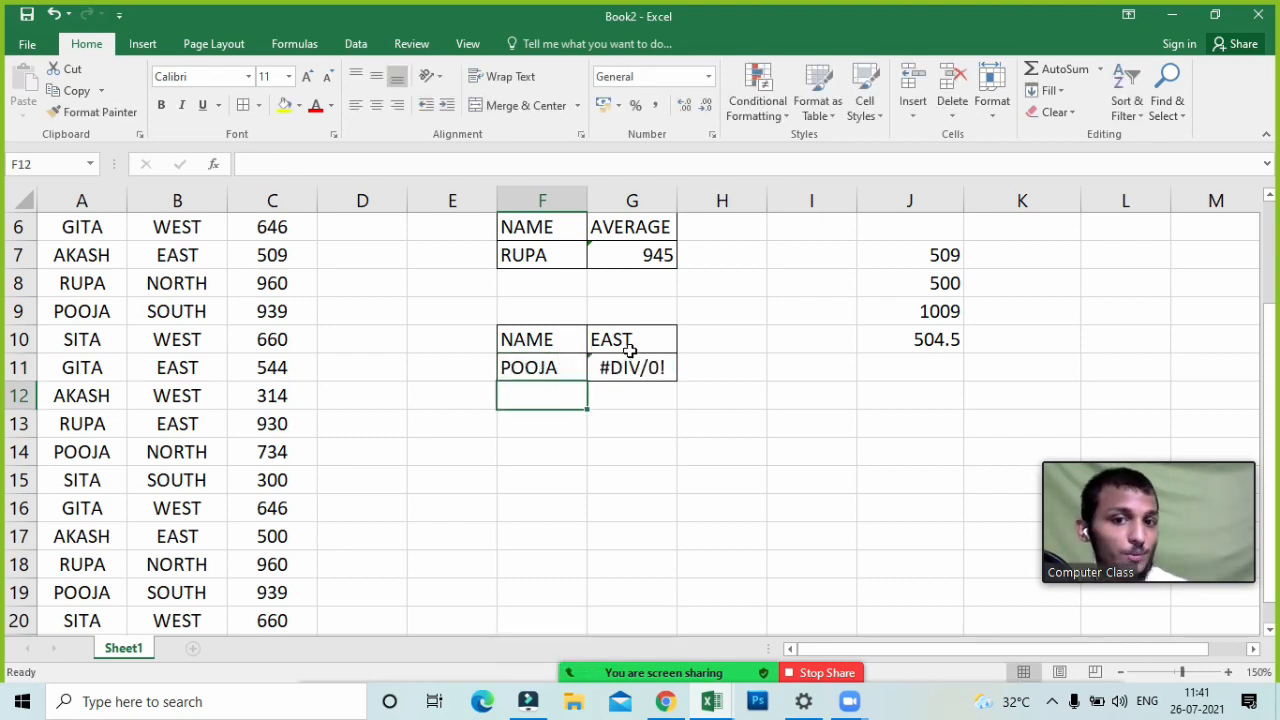
- Switch to the Zoom participants list, respond to the participant with the raised hand, ask all to unmute, and minimize the list
{"action": "left_click", "coordinate": [628, 672]}
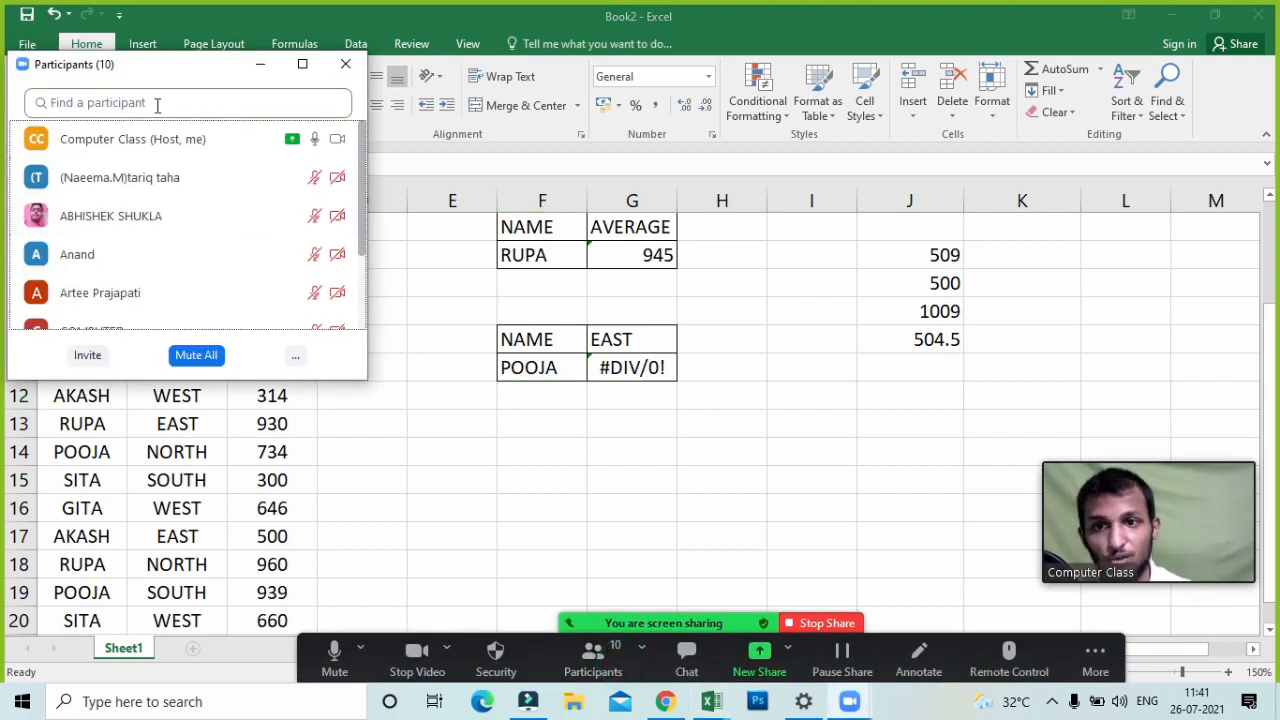
{"action": "scroll", "coordinate": [226, 280], "scroll_direction": "down", "scroll_amount": 1}
{"action": "scroll", "coordinate": [228, 280], "scroll_direction": "down", "scroll_amount": 3}
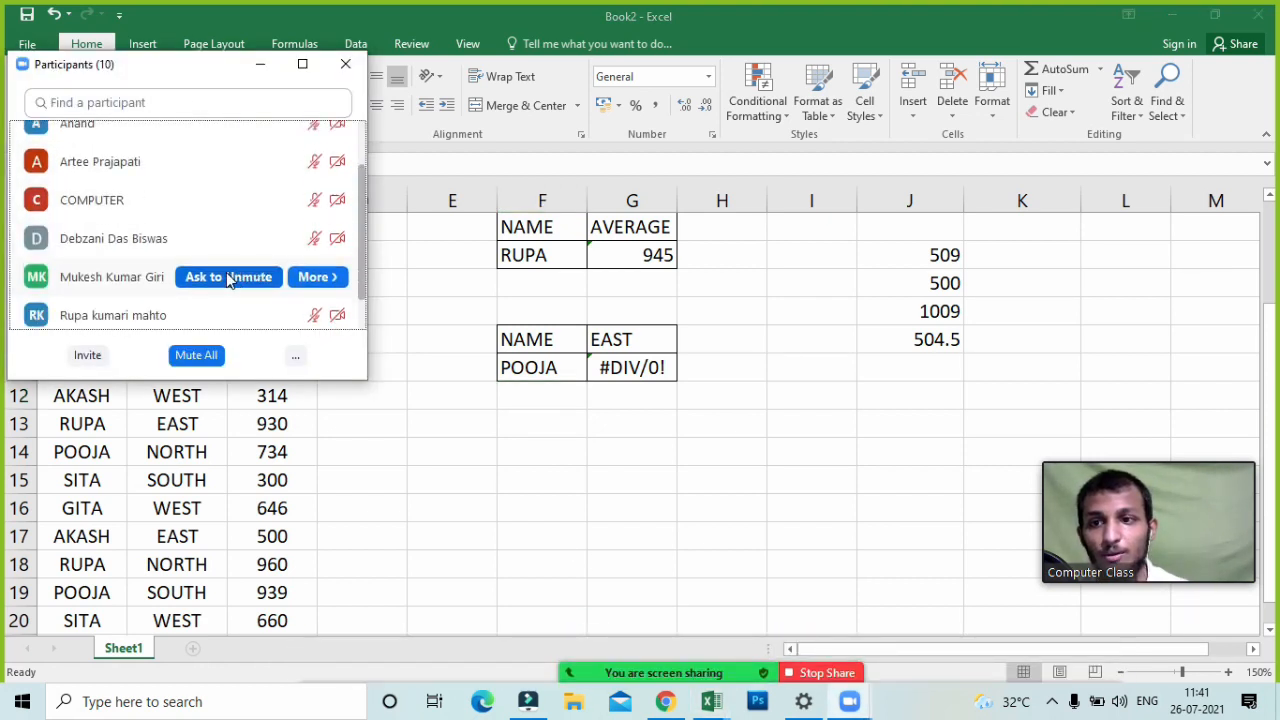
{"action": "left_click", "coordinate": [229, 277]}
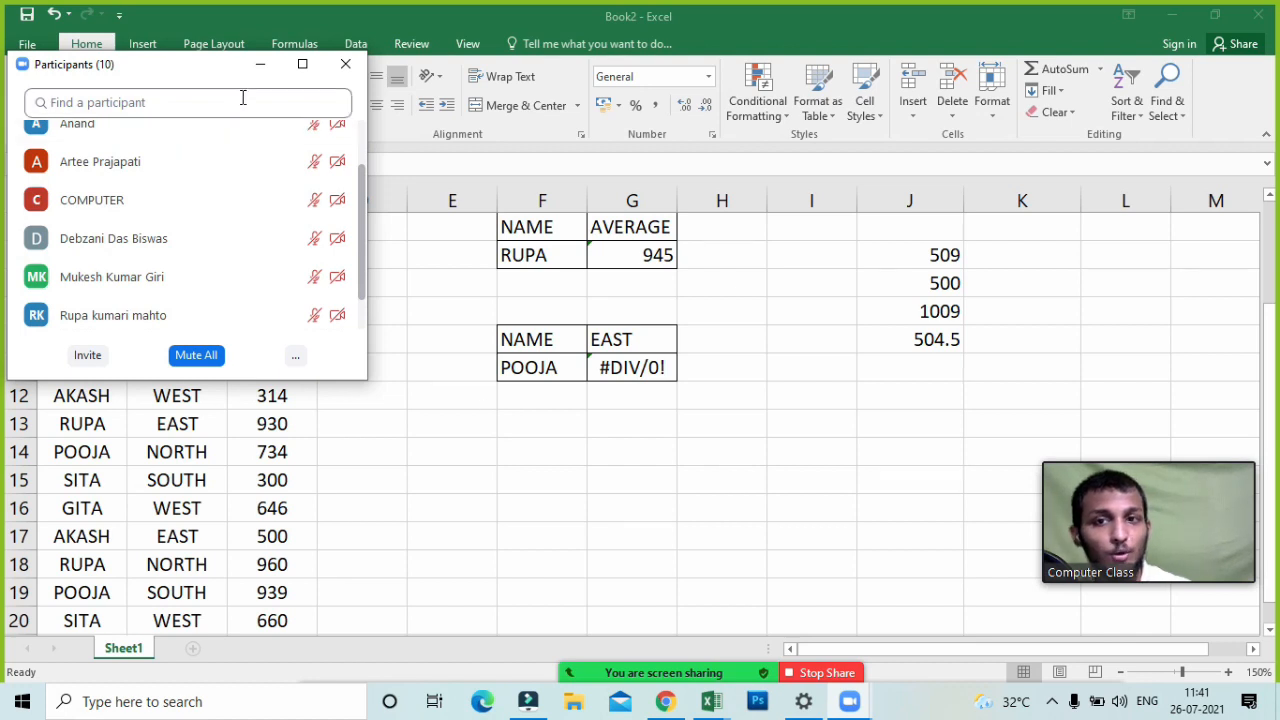
{"action": "left_click", "coordinate": [295, 358]}
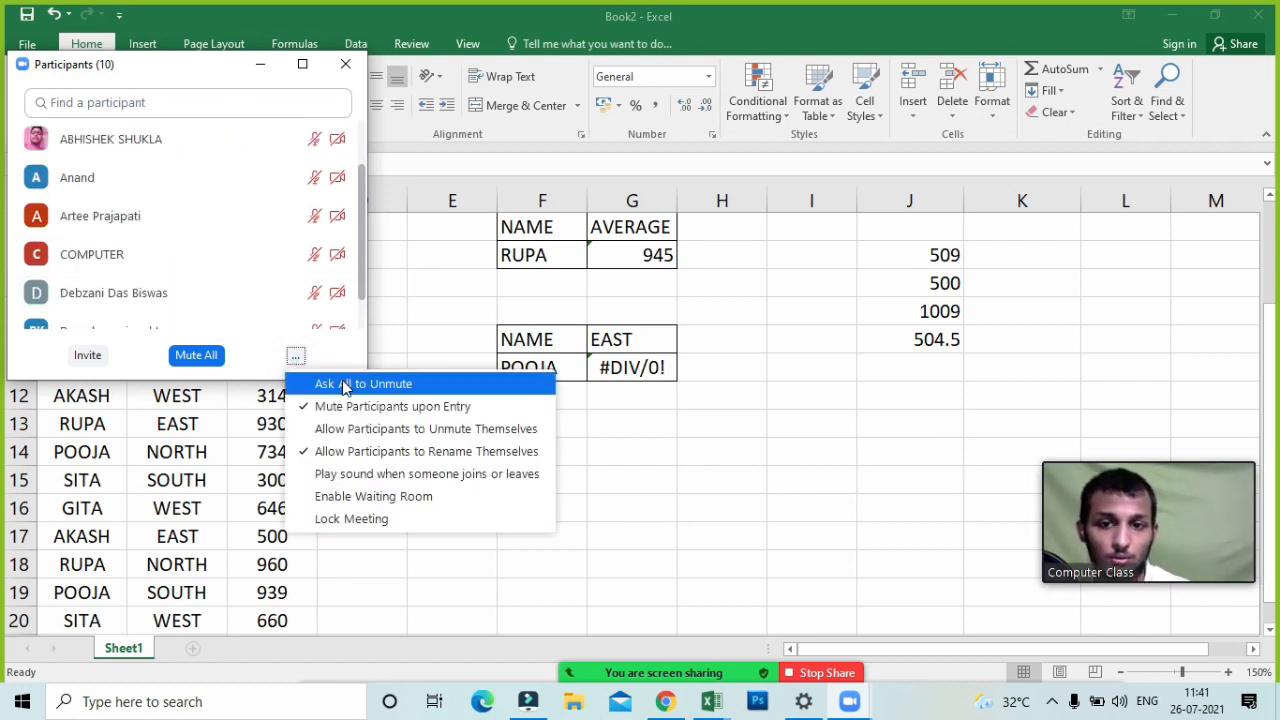
{"action": "left_click", "coordinate": [322, 380]}
{"action": "left_click", "coordinate": [255, 68]}
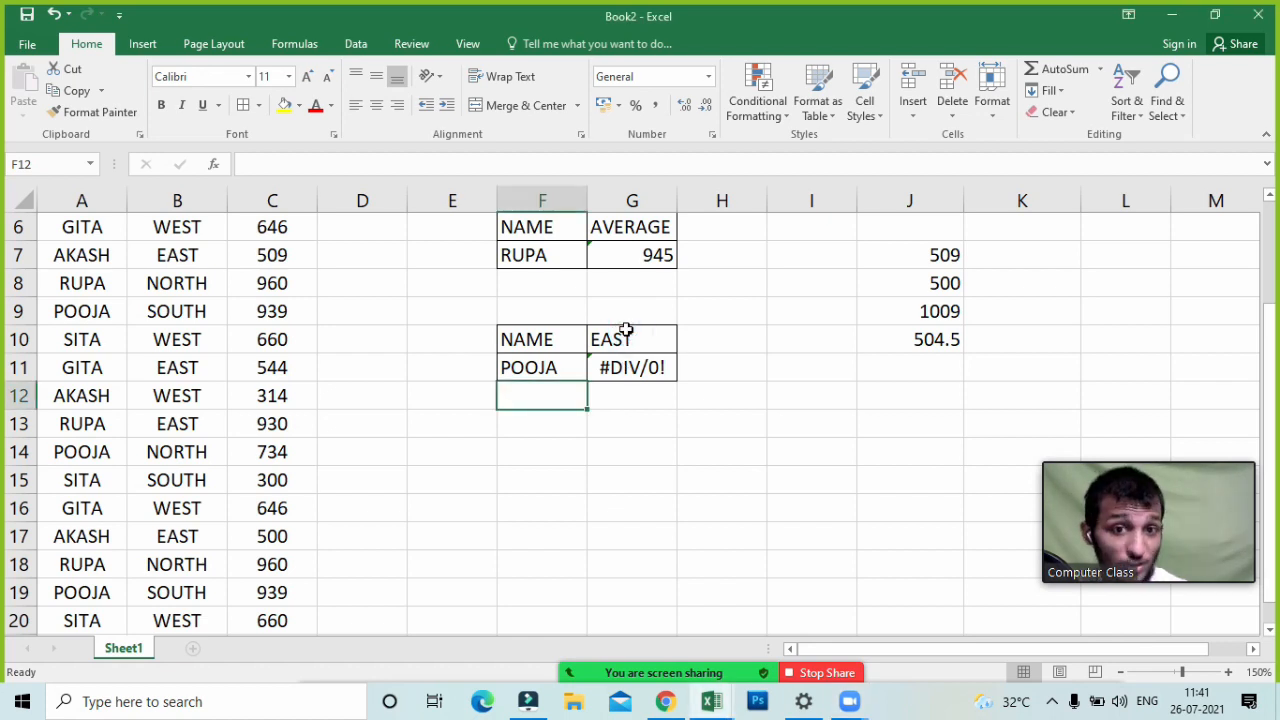
- Look at the error options for the AVERAGEIFS cell G11, and change the location criterion in G10 to NORTH
{"action": "left_click", "coordinate": [620, 366]}
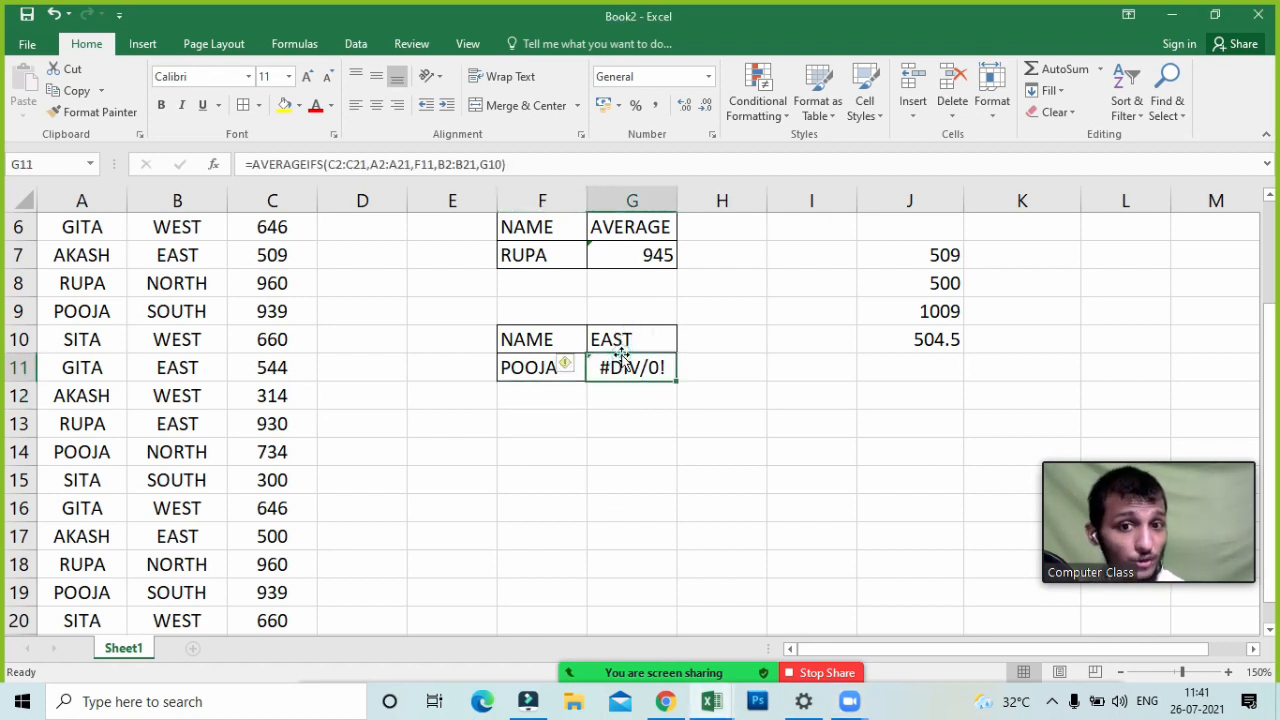
{"action": "left_click", "coordinate": [565, 365]}
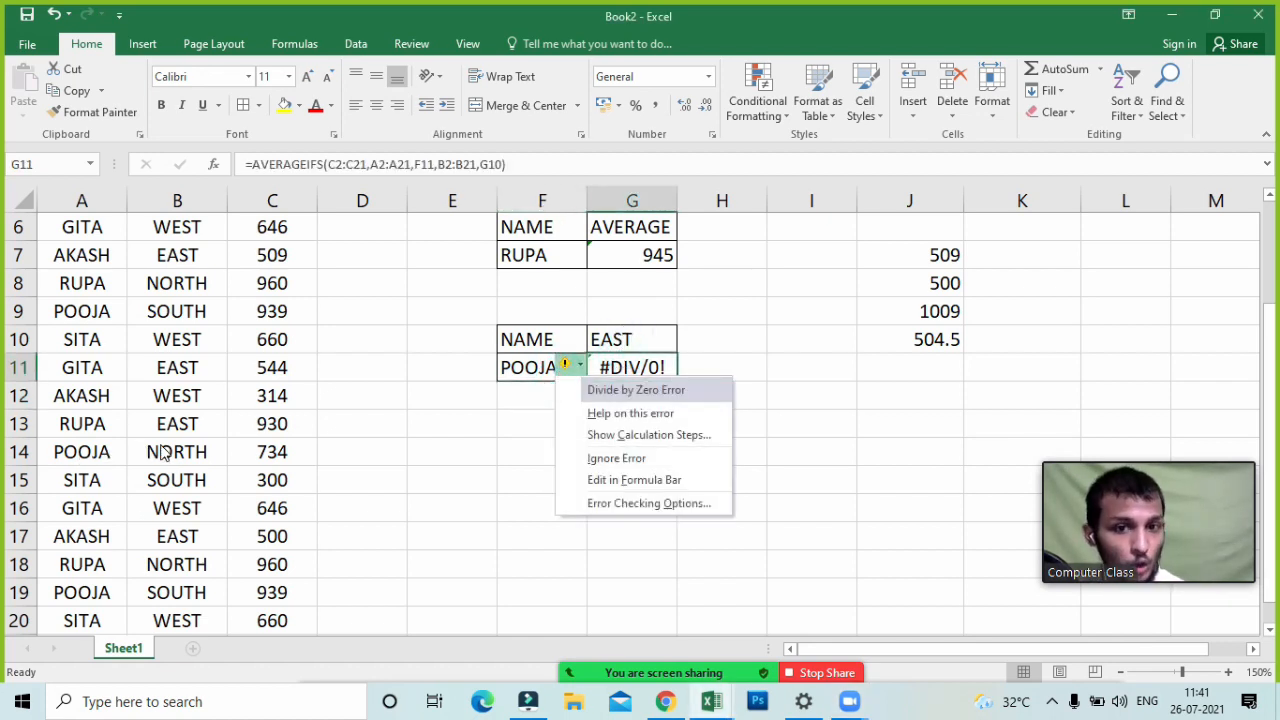
{"action": "left_click", "coordinate": [663, 337]}
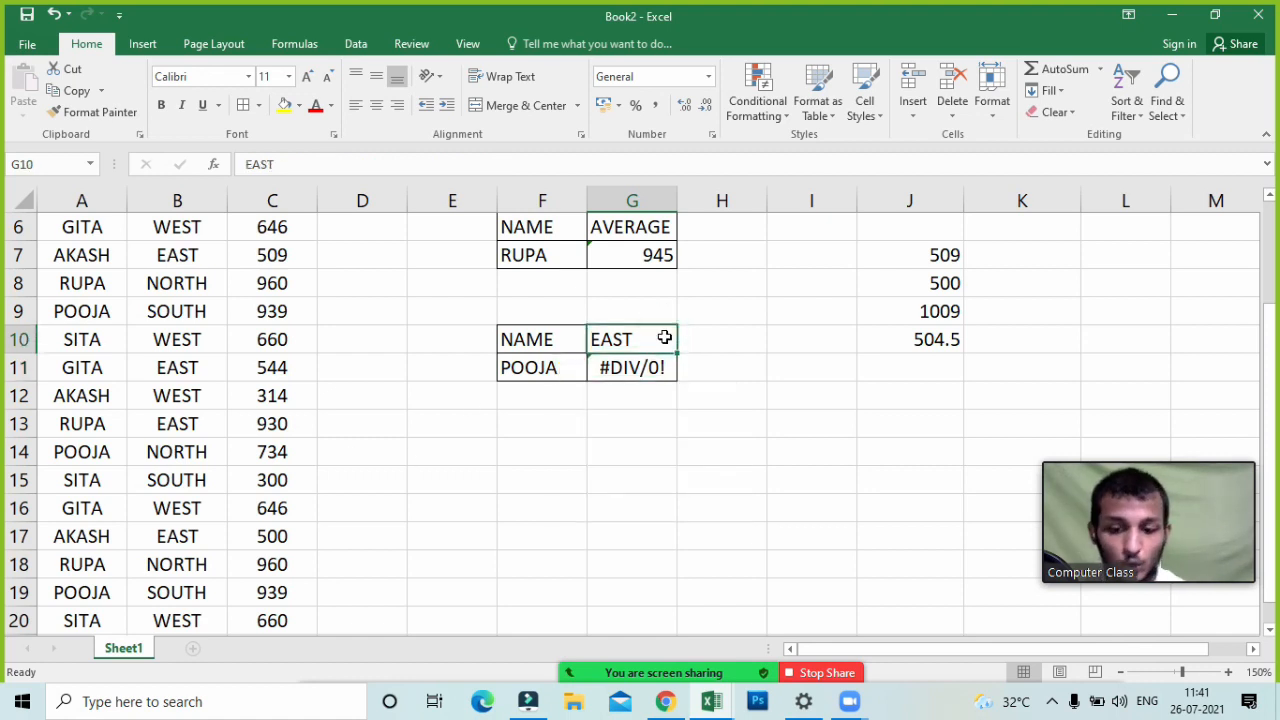
{"action": "type", "text": "NOER"}
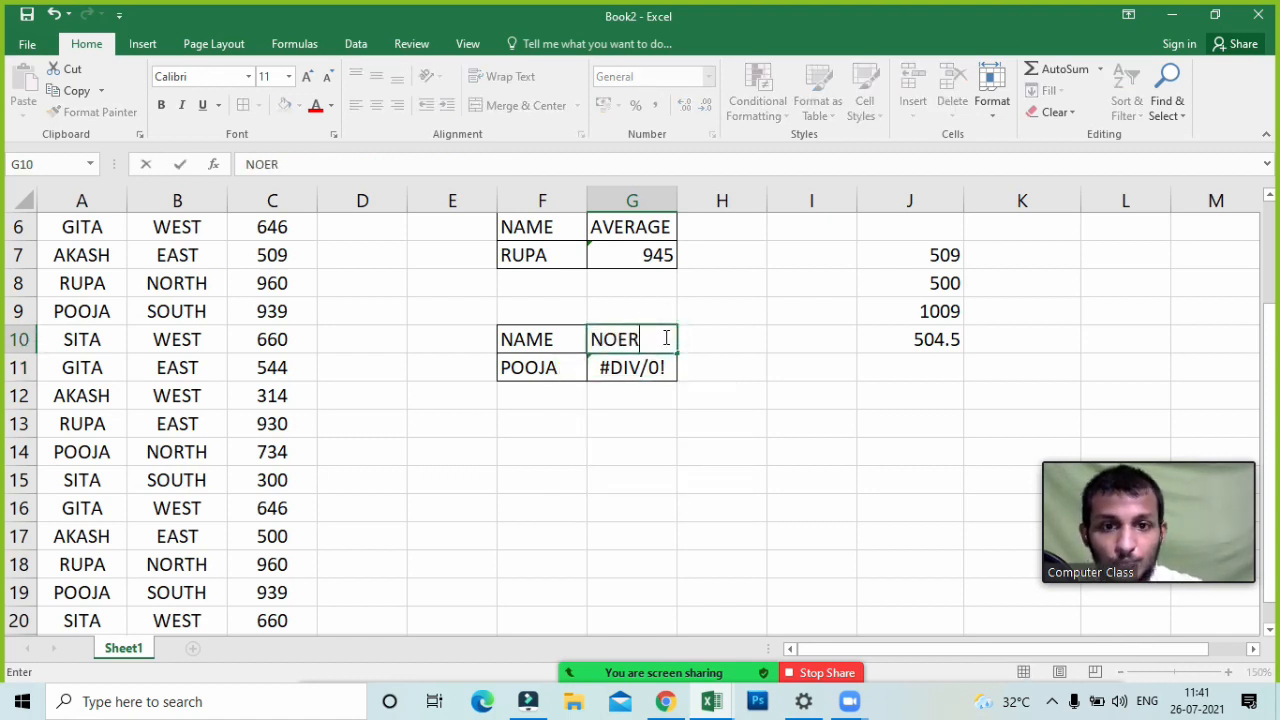
{"action": "key", "text": "BackSpace"}
{"action": "key", "text": "BackSpace"}
{"action": "type", "text": "RTH"}
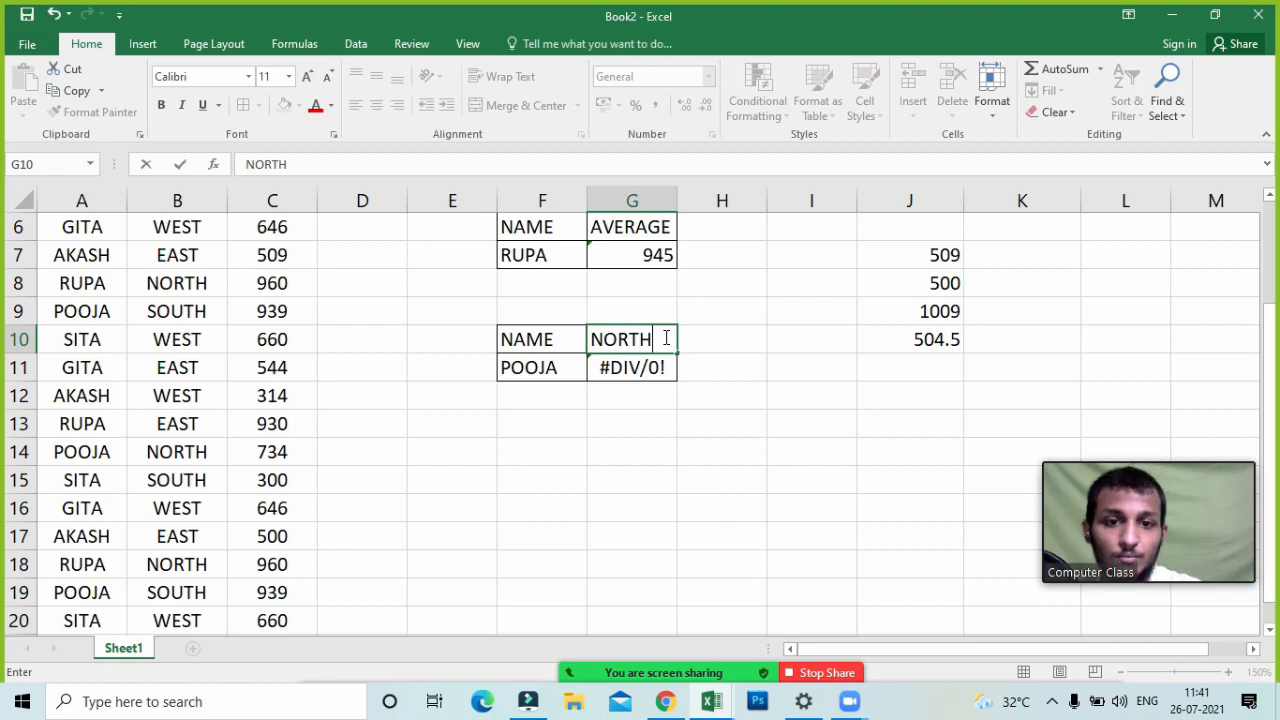
{"action": "key", "text": "Return"}
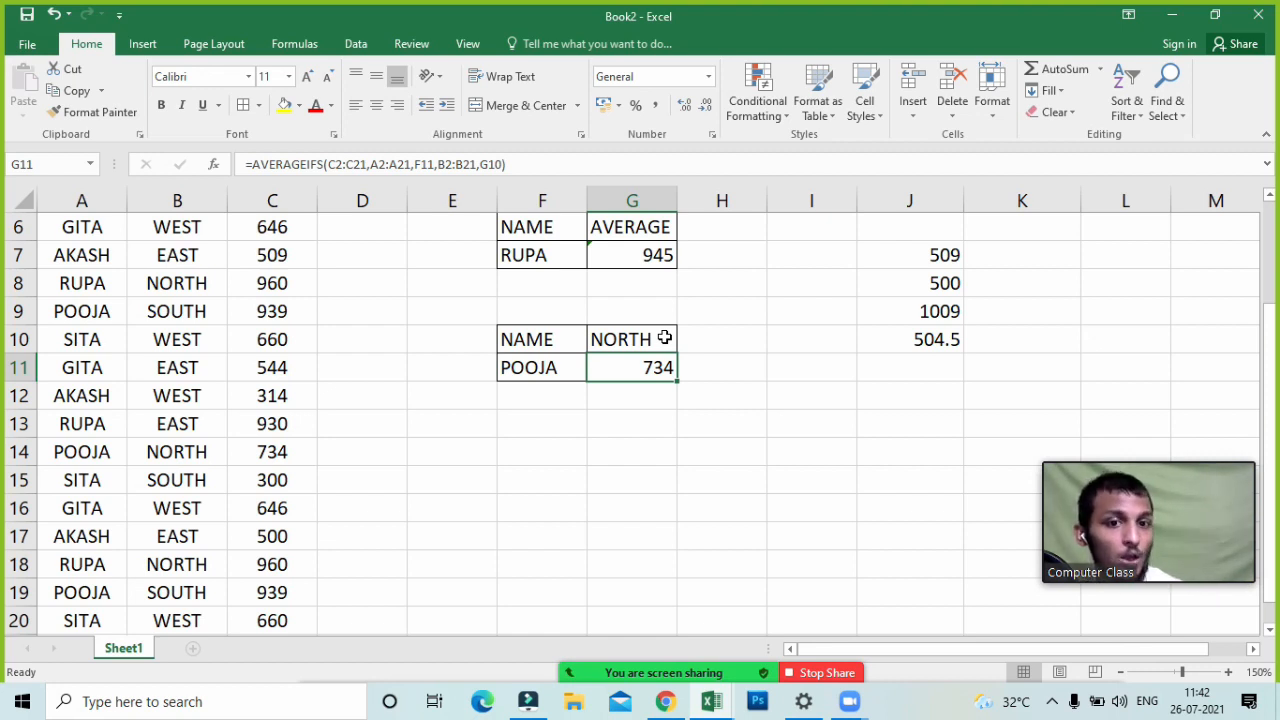
- Go over the name criterion in F11, the location criterion in G10 and the AVERAGEIFS result in G11
{"action": "left_click", "coordinate": [515, 373]}
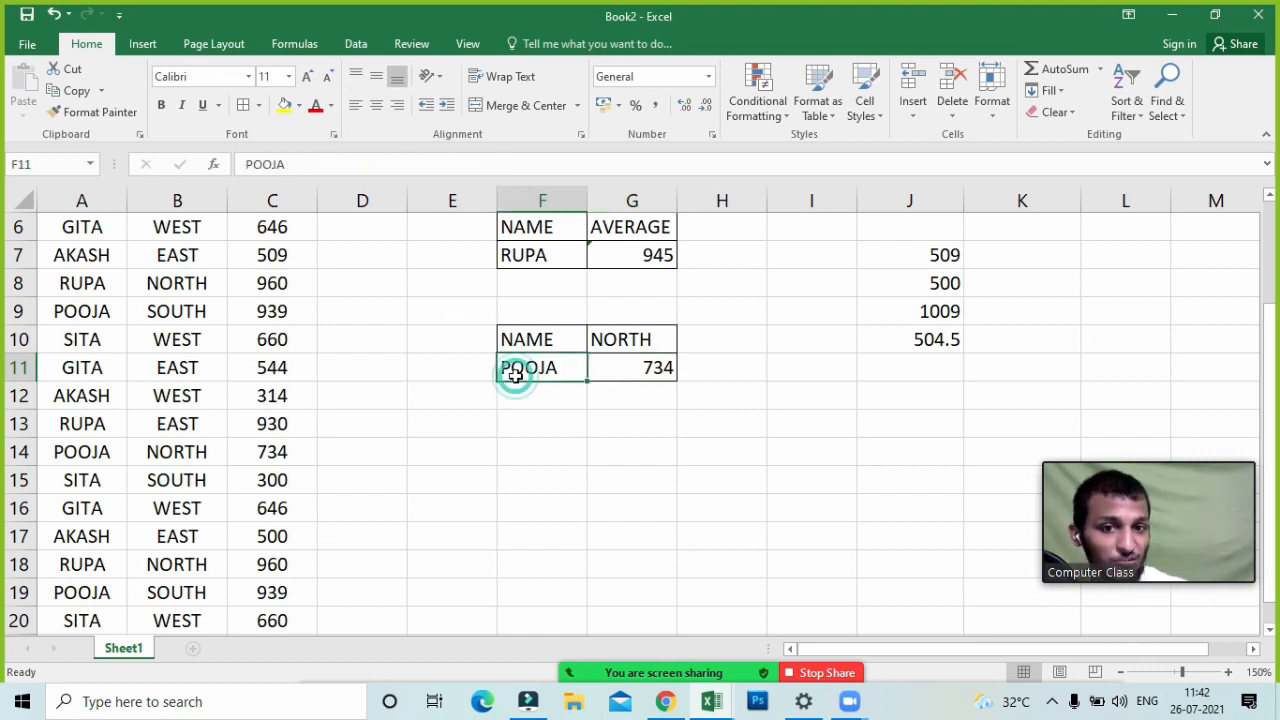
{"action": "left_click", "coordinate": [651, 339]}
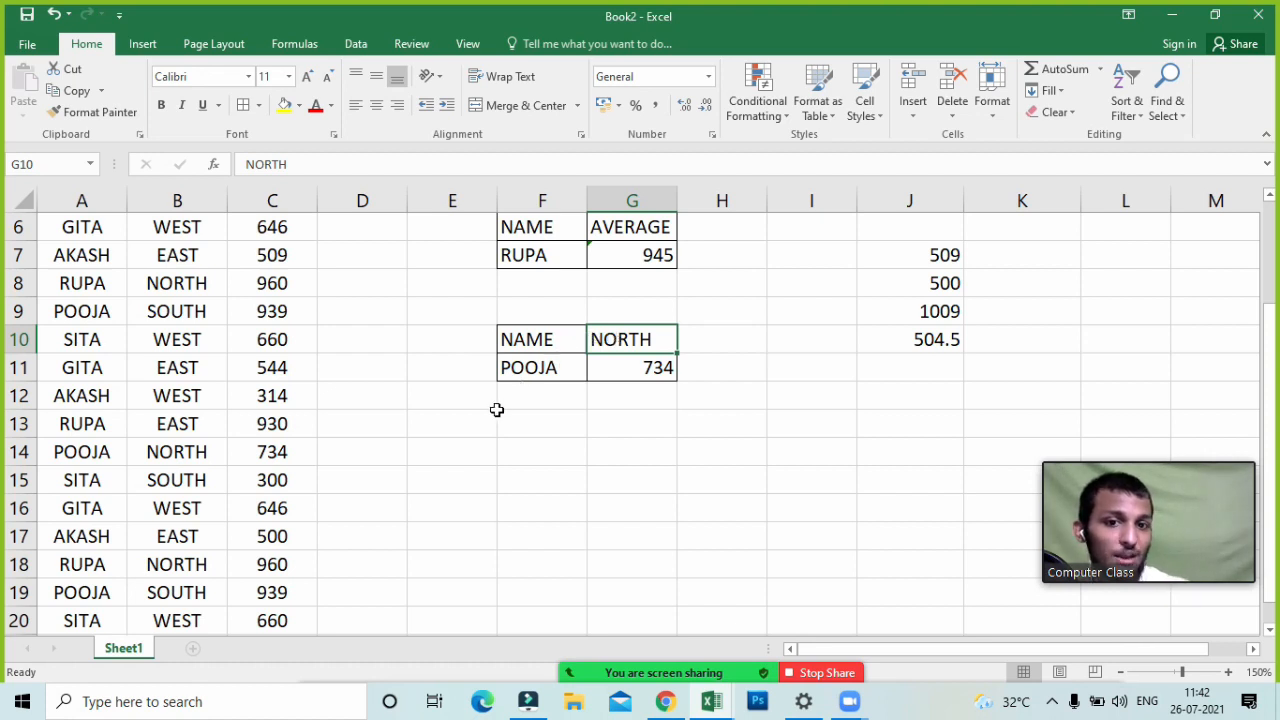
{"action": "left_click", "coordinate": [522, 372]}
{"action": "left_click", "coordinate": [626, 345]}
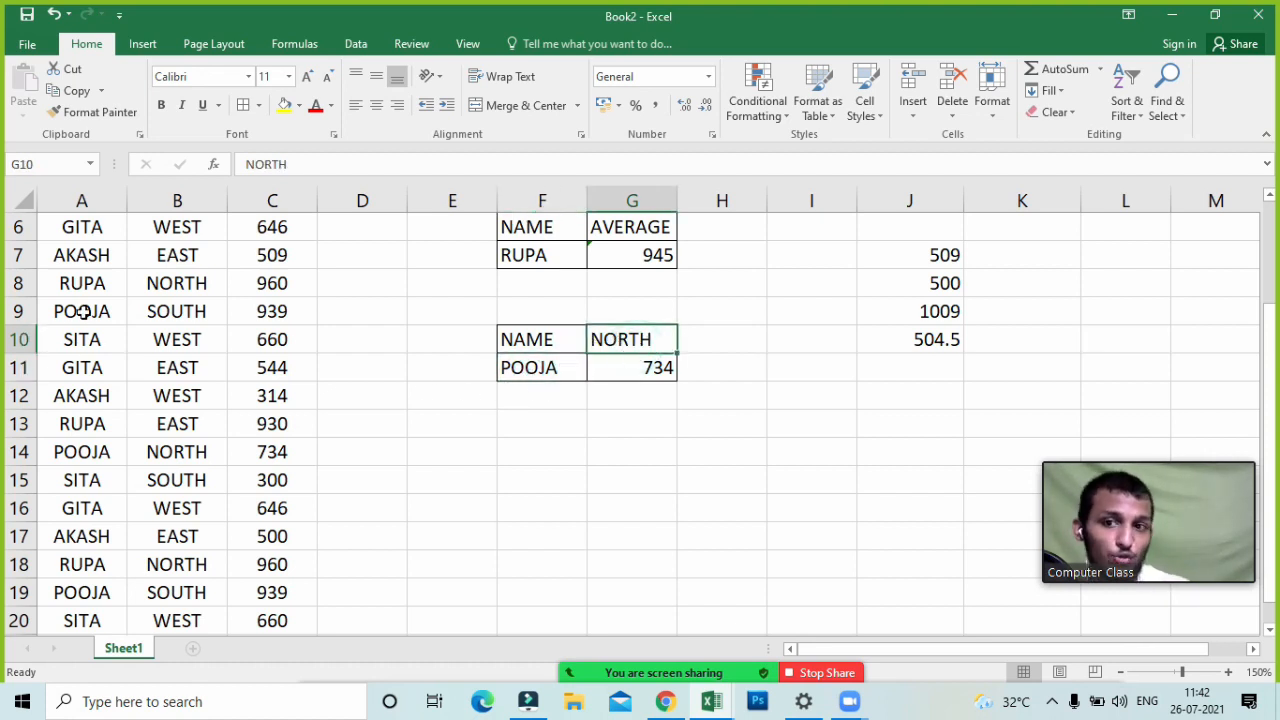
{"action": "left_click", "coordinate": [658, 374]}
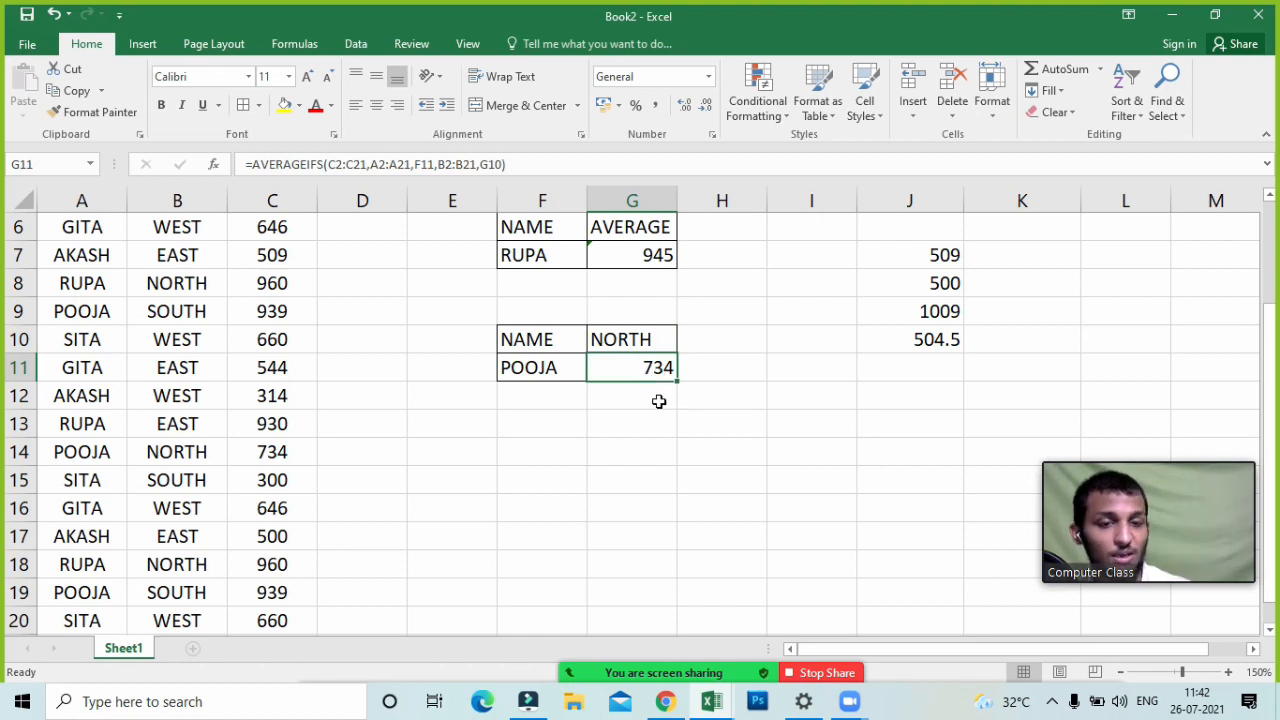
- Open the AVERAGEIFS formula in G11 for editing to examine its highlighted ranges and criteria
{"action": "scroll", "coordinate": [658, 405], "scroll_direction": "up", "scroll_amount": 1}
{"action": "scroll", "coordinate": [658, 412], "scroll_direction": "up", "scroll_amount": 1}
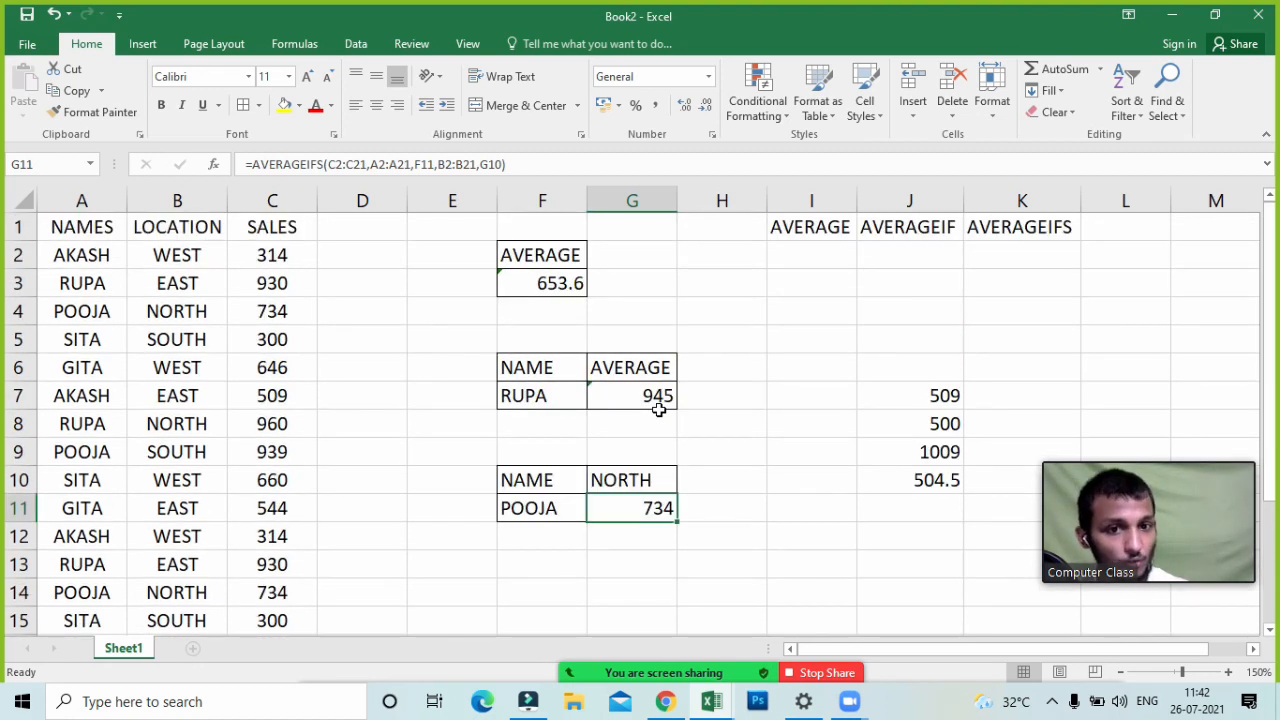
{"action": "double_click", "coordinate": [625, 508]}
{"action": "left_click", "coordinate": [980, 509]}
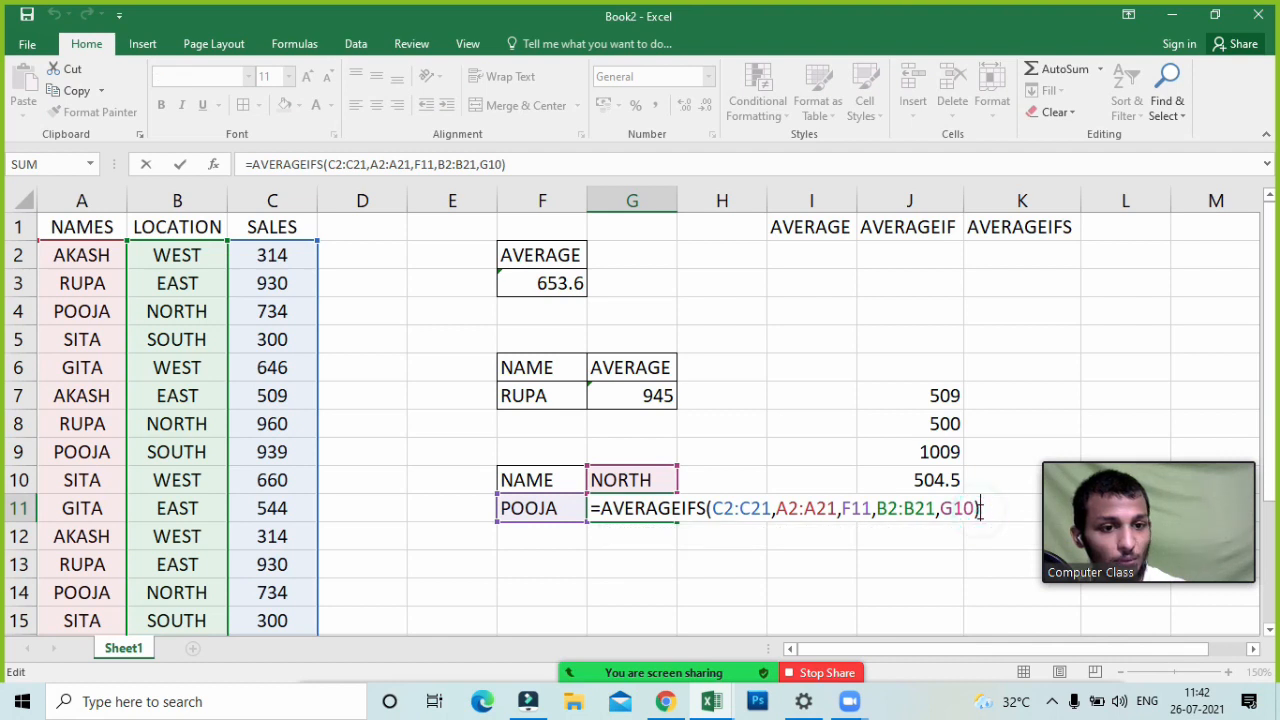
{"action": "left_click", "coordinate": [974, 508]}
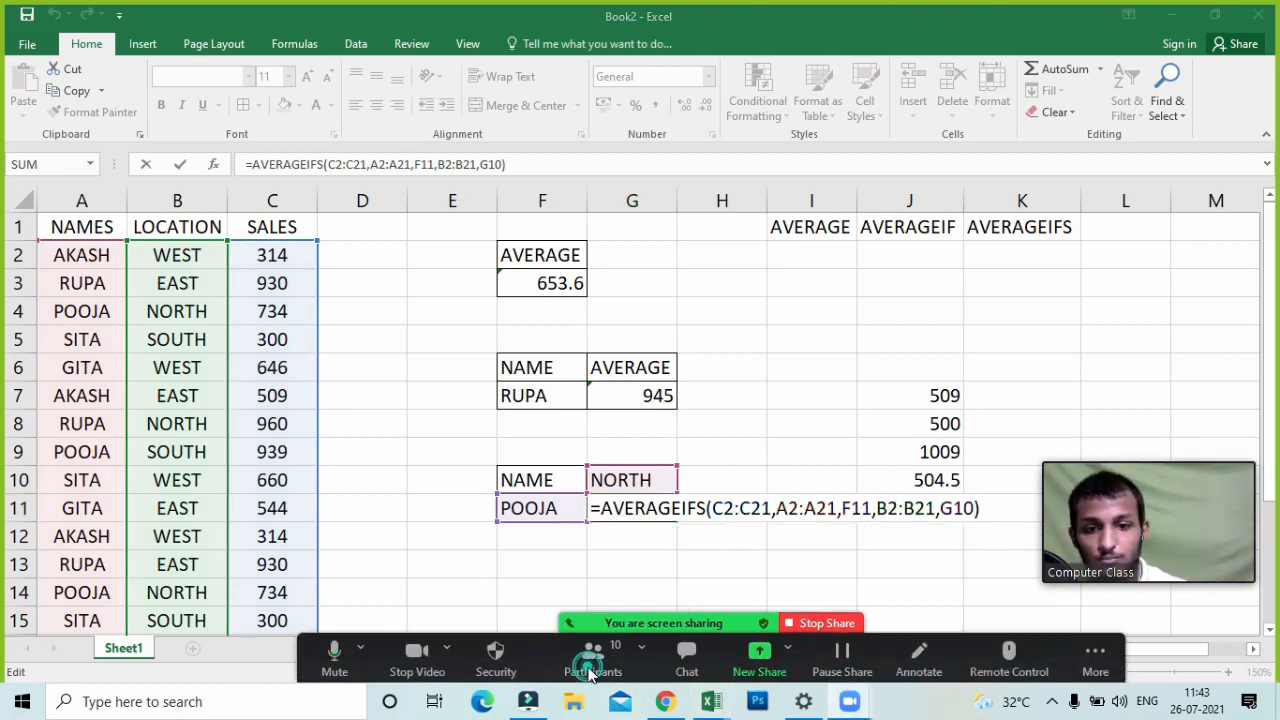
- Switch to the Zoom participants list, lower the participant's raised hand, and look through the attendees' microphone status
{"action": "left_click", "coordinate": [605, 675]}
{"action": "mouse_move", "coordinate": [127, 180]}
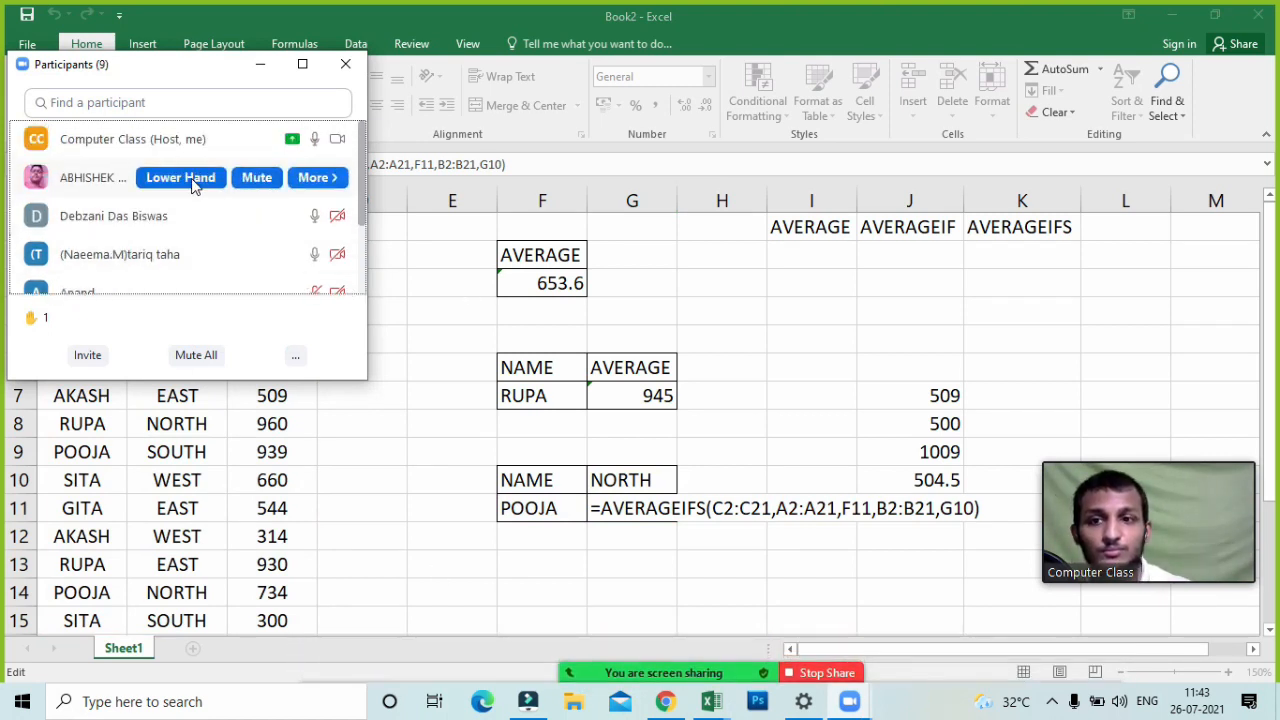
{"action": "left_click", "coordinate": [193, 180]}
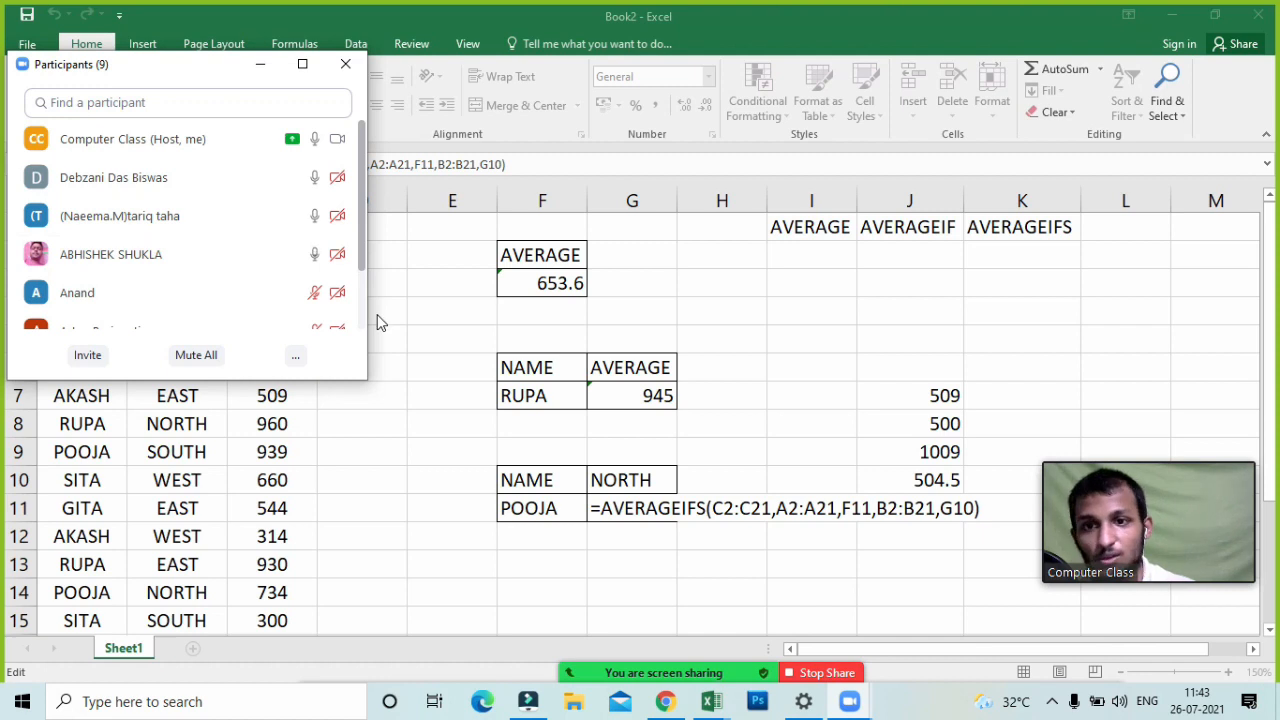
{"action": "scroll", "coordinate": [150, 290], "scroll_direction": "down", "scroll_amount": 3}
{"action": "scroll", "coordinate": [155, 282], "scroll_direction": "up", "scroll_amount": 3}
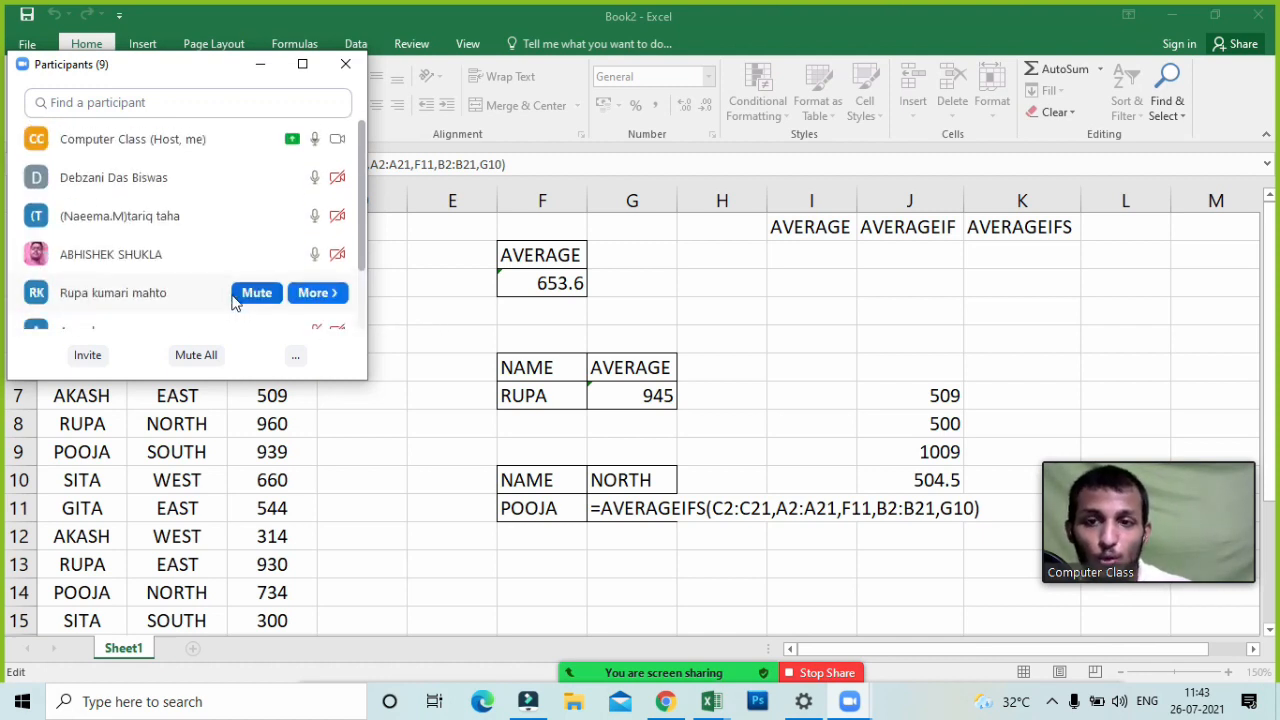
{"action": "scroll", "coordinate": [229, 260], "scroll_direction": "down", "scroll_amount": 3}
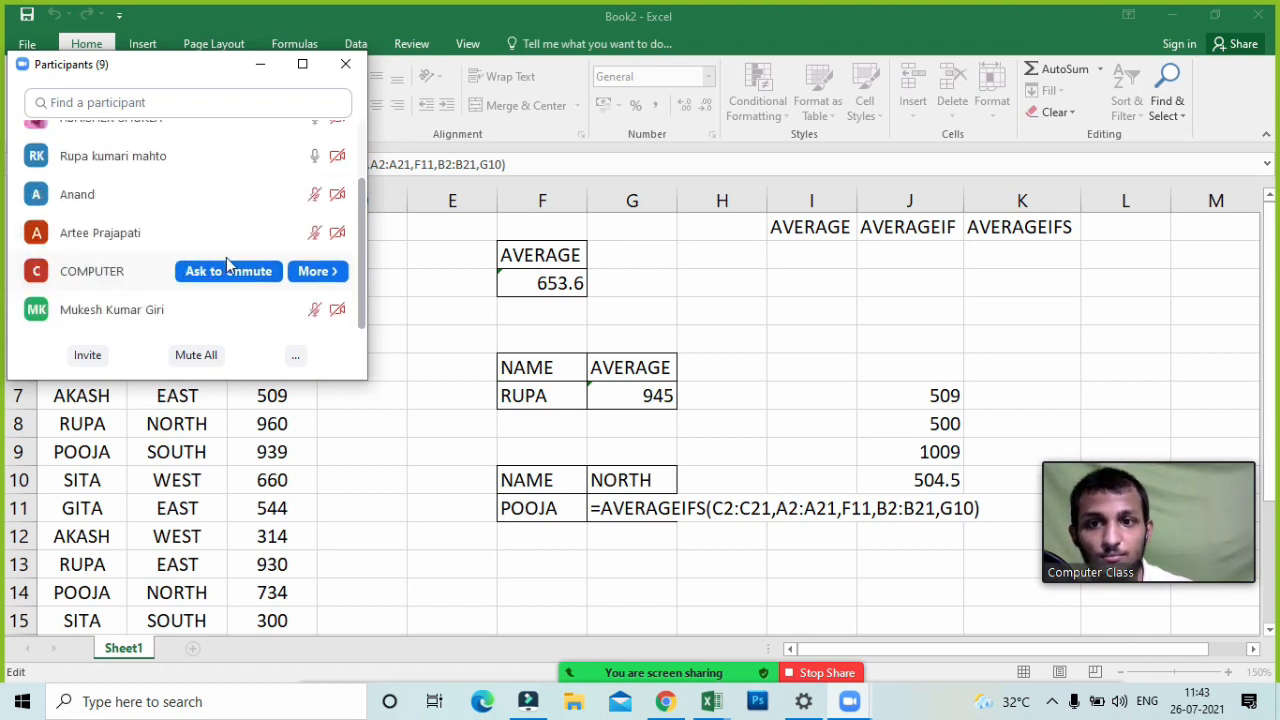
{"action": "scroll", "coordinate": [330, 333], "scroll_direction": "up", "scroll_amount": 3}
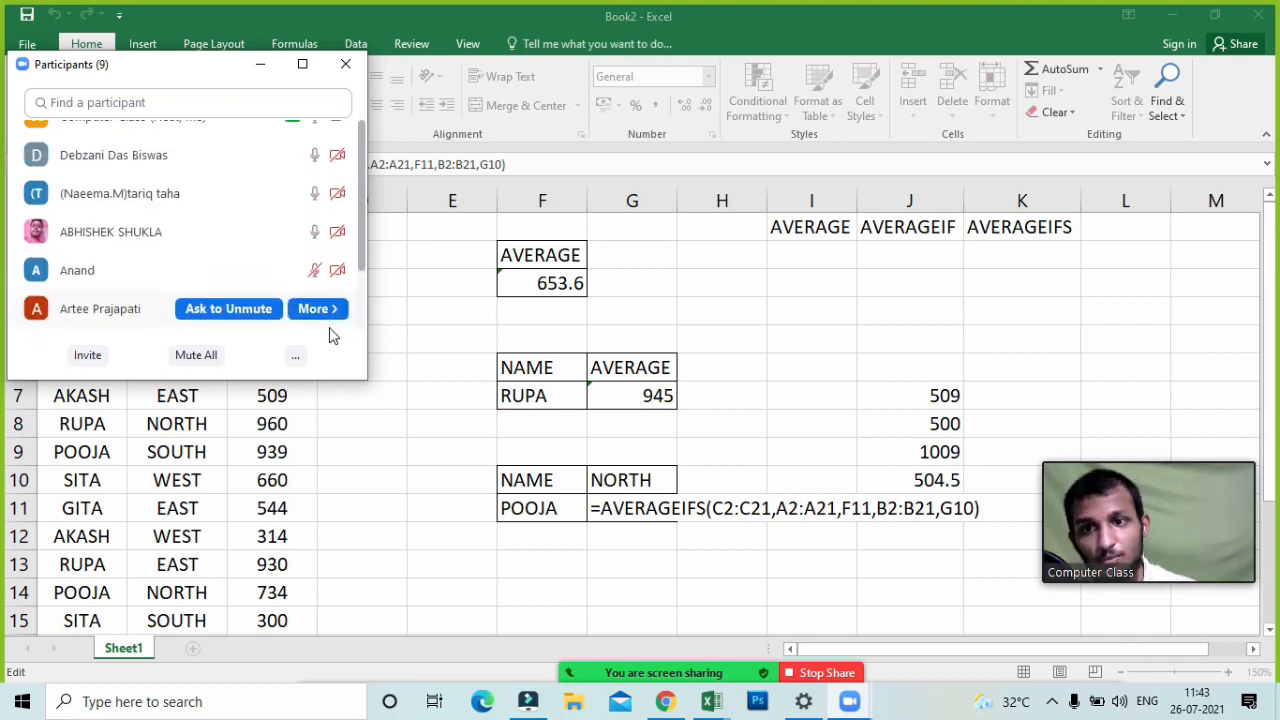
{"action": "scroll", "coordinate": [330, 333], "scroll_direction": "down", "scroll_amount": 1}
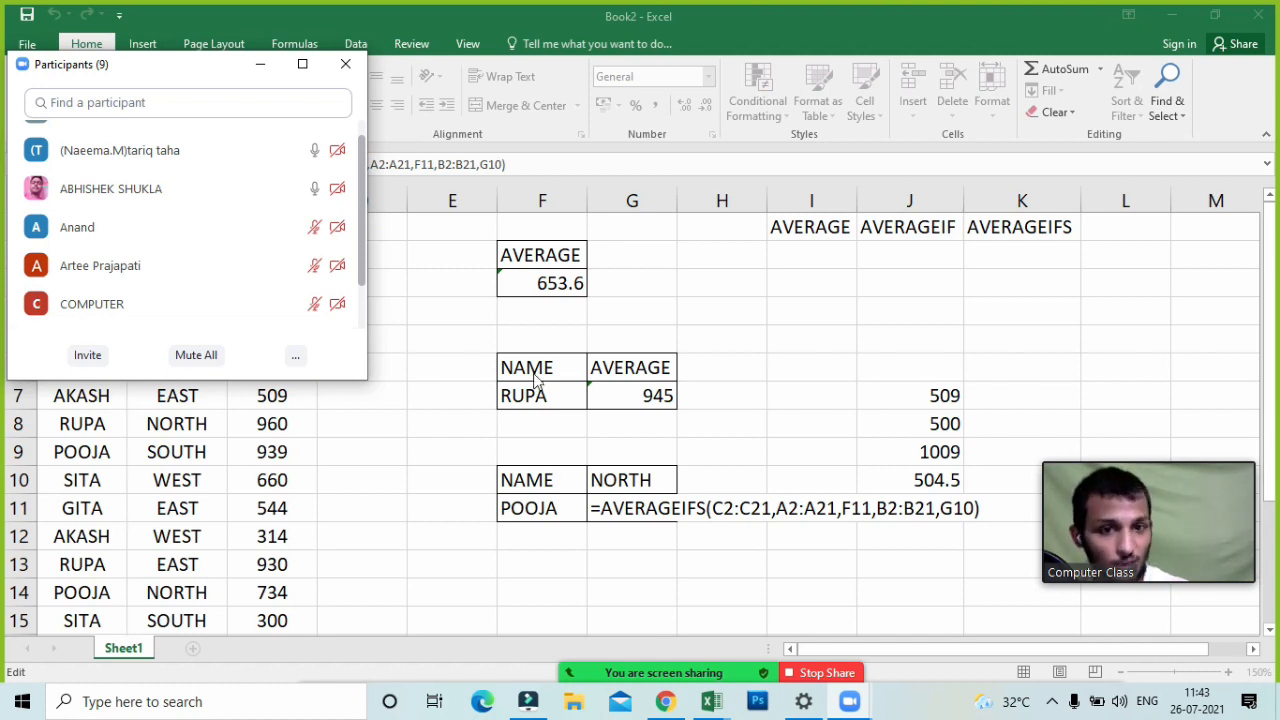
- Close the AVERAGEIFS formula in G11 without altering it, then lower the new raised hand in Zoom and minimize the participants list
{"action": "left_click", "coordinate": [739, 404]}
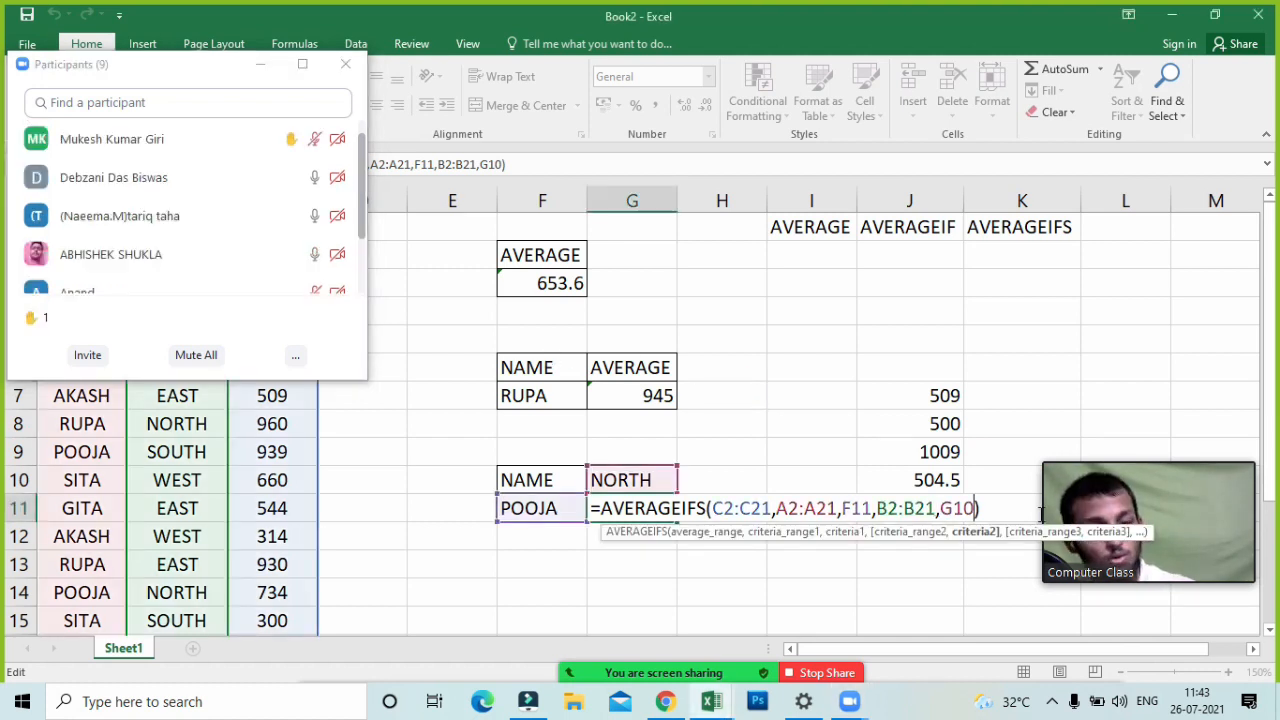
{"action": "key", "text": "Return"}
{"action": "mouse_move", "coordinate": [240, 162]}
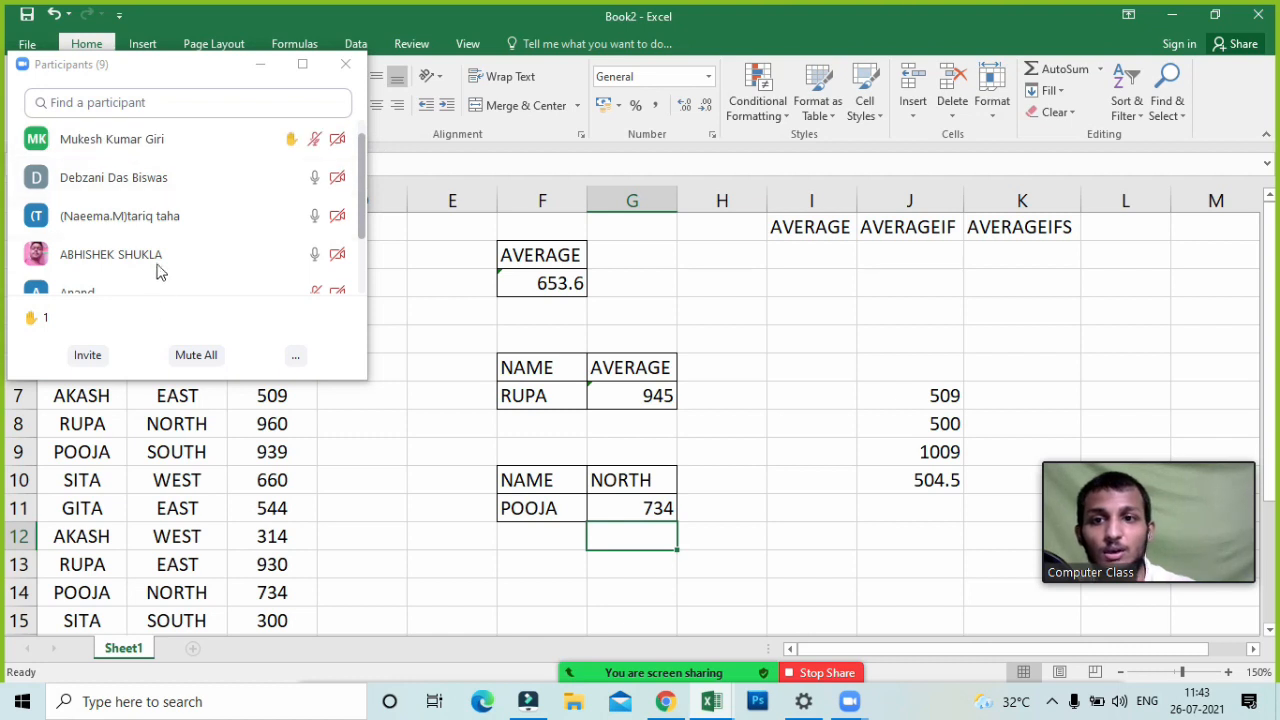
{"action": "left_click", "coordinate": [273, 140]}
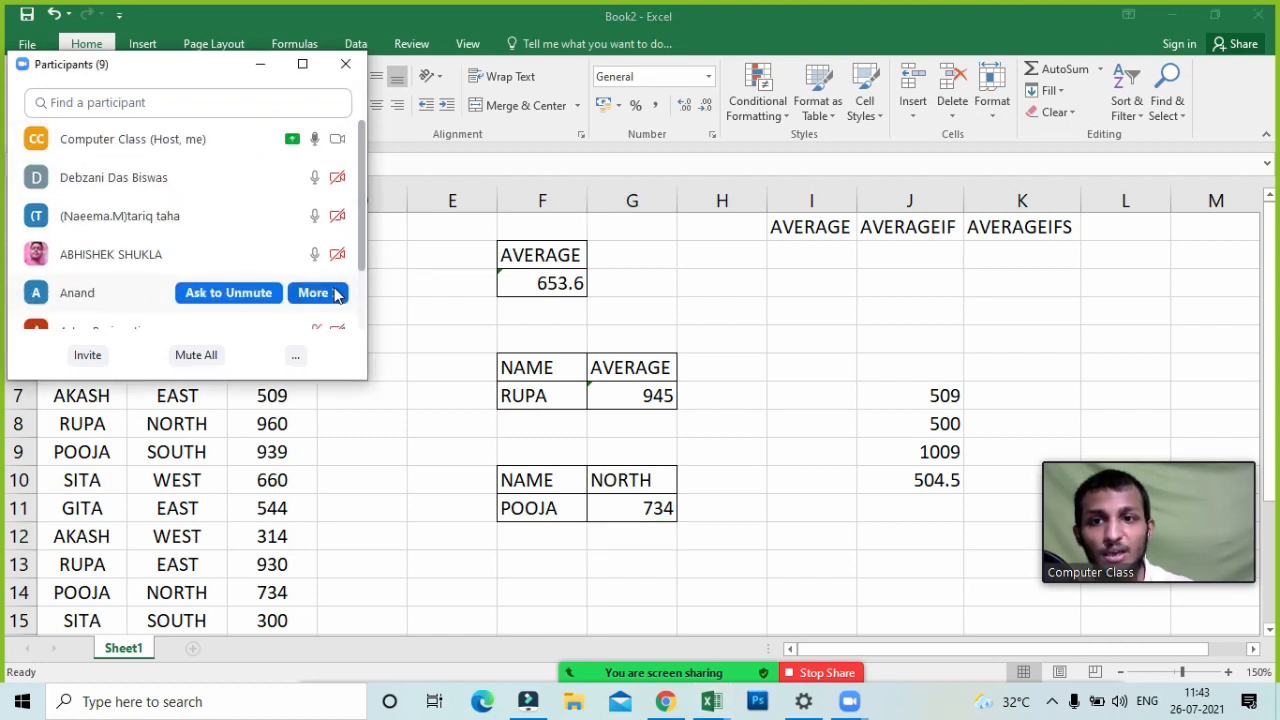
{"action": "left_click", "coordinate": [262, 70]}
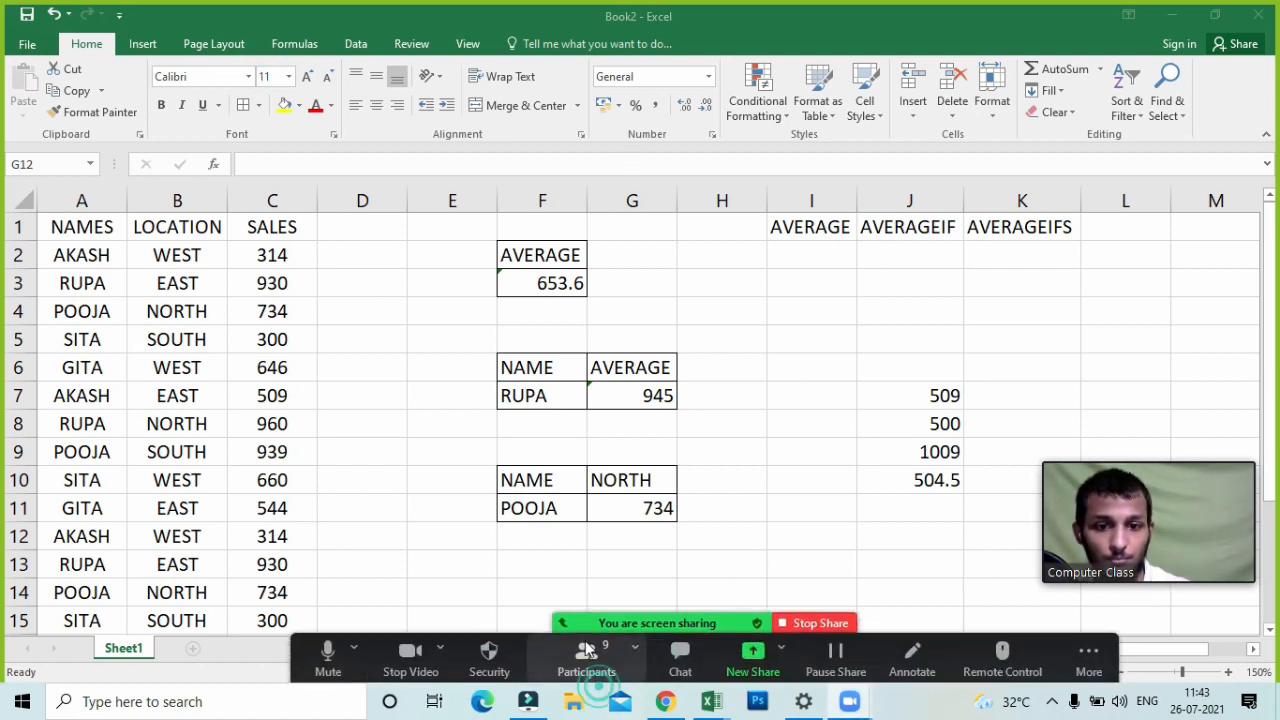
{"action": "left_click", "coordinate": [620, 703]}
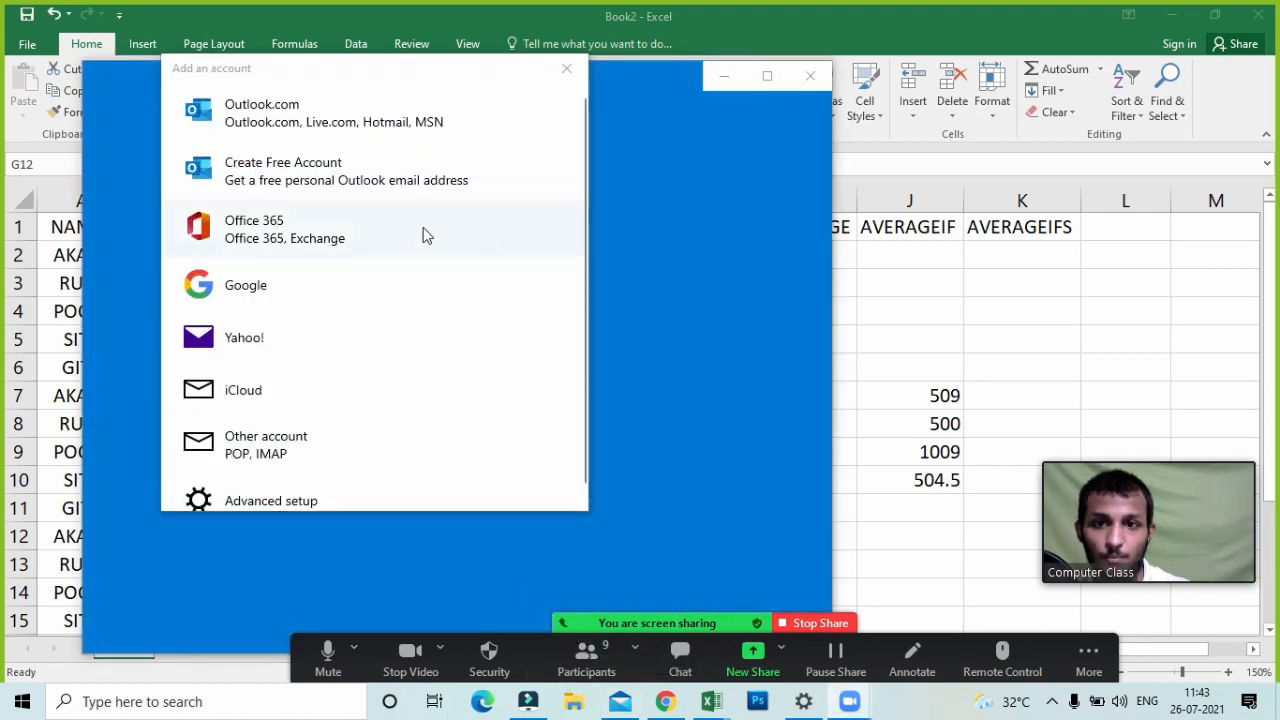
- Close the Mail app with its account setup dialog, then mute all Zoom participants without letting them unmute themselves
{"action": "left_click", "coordinate": [566, 68]}
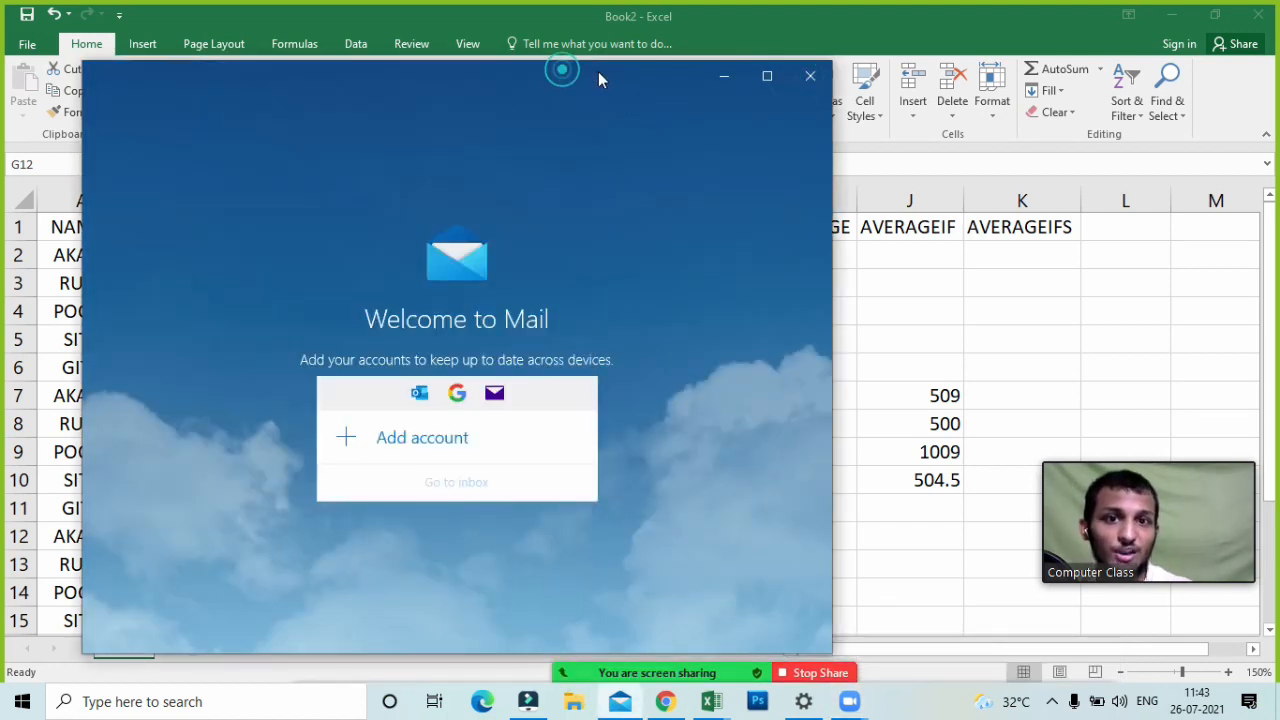
{"action": "left_click", "coordinate": [810, 76]}
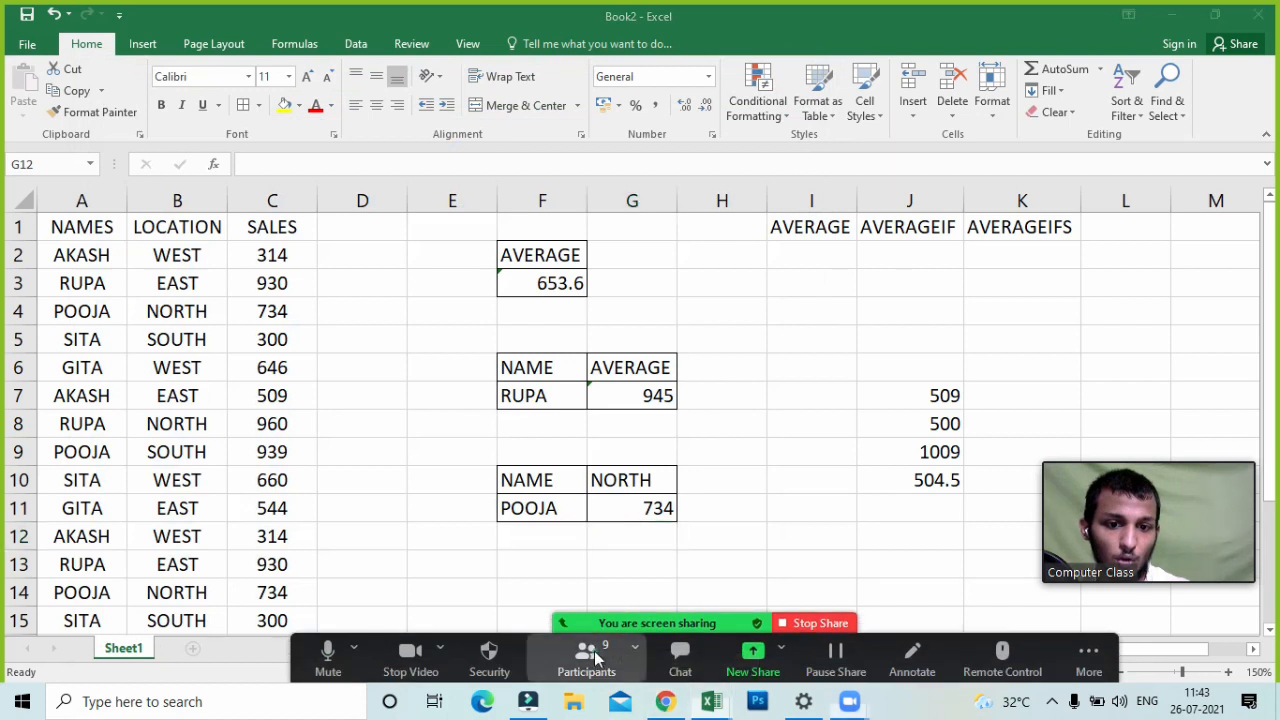
{"action": "left_click", "coordinate": [587, 671]}
{"action": "left_click", "coordinate": [222, 358]}
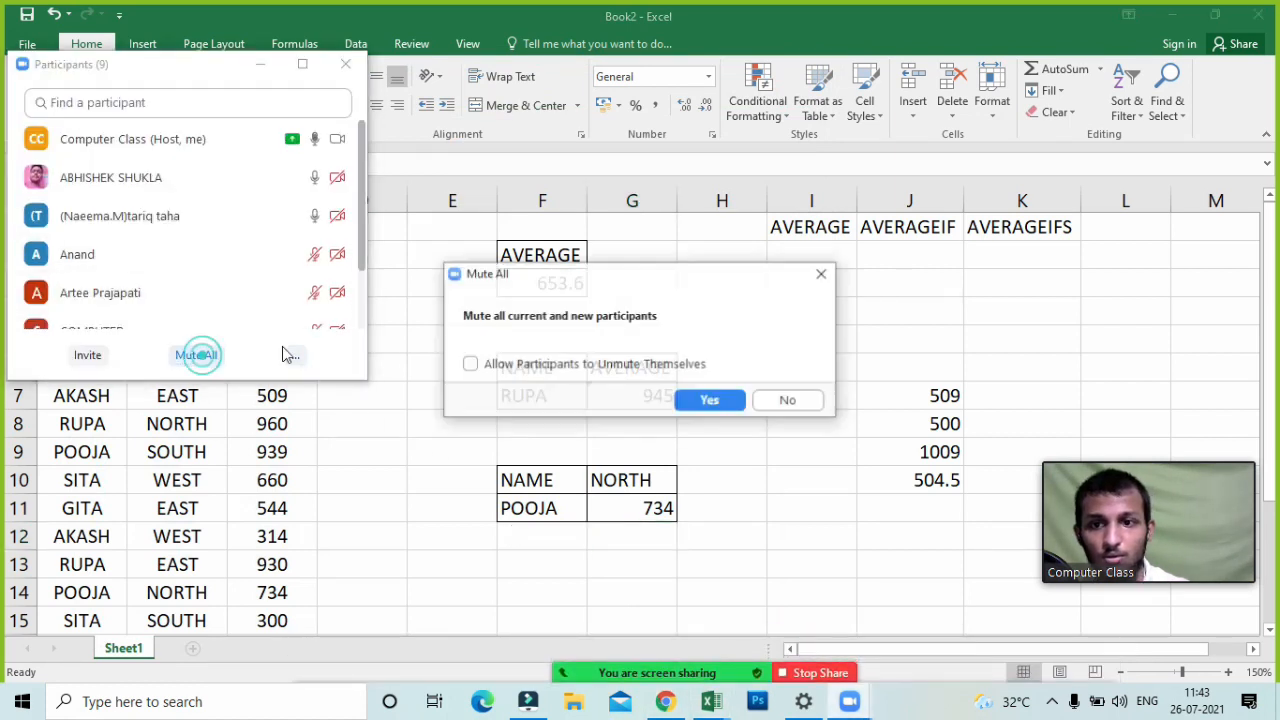
{"action": "left_click", "coordinate": [711, 394]}
- Find the participant who is to speak in the Zoom list, ask that attendee to unmute, and close the list
{"action": "mouse_move", "coordinate": [316, 216]}
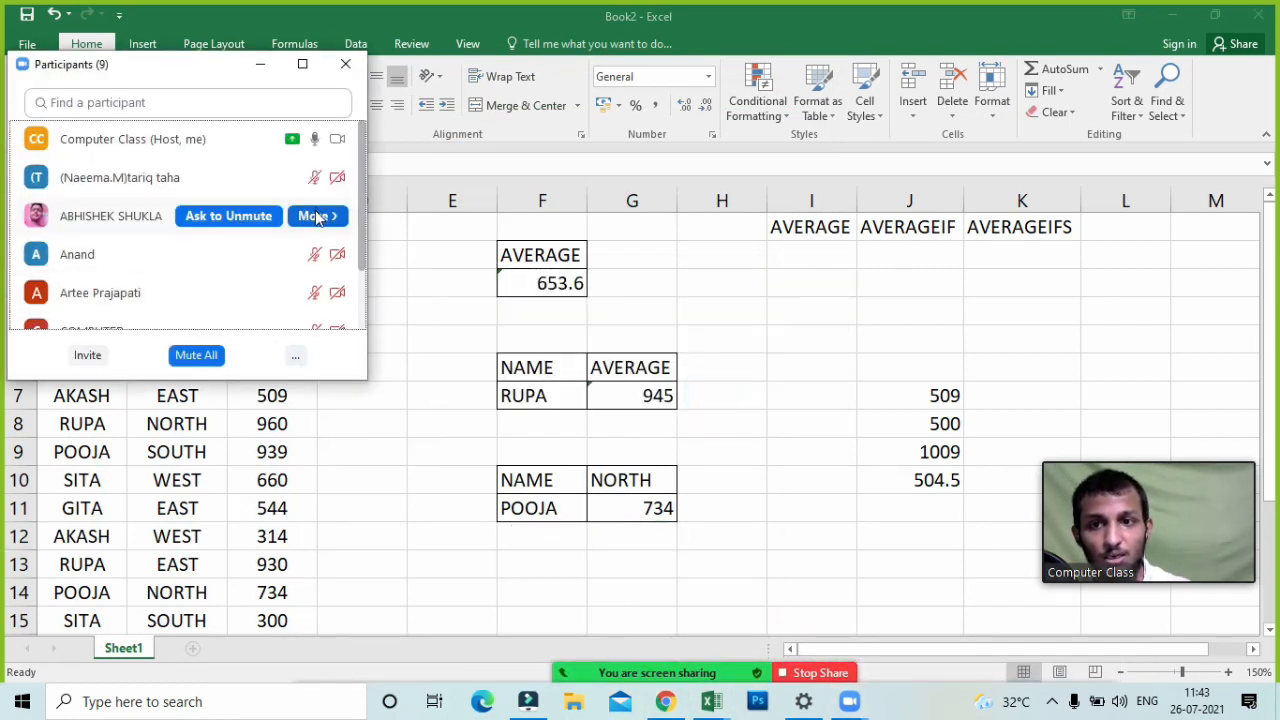
{"action": "scroll", "coordinate": [251, 268], "scroll_direction": "down", "scroll_amount": 3}
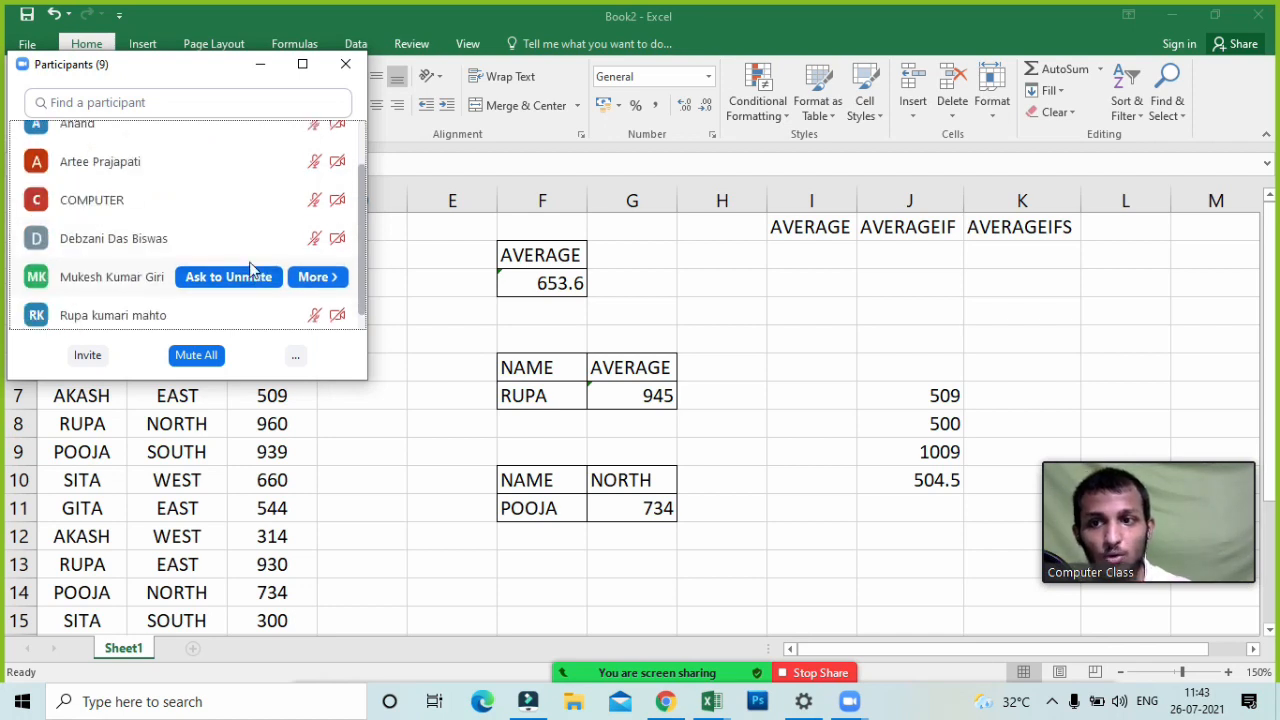
{"action": "left_click", "coordinate": [251, 272]}
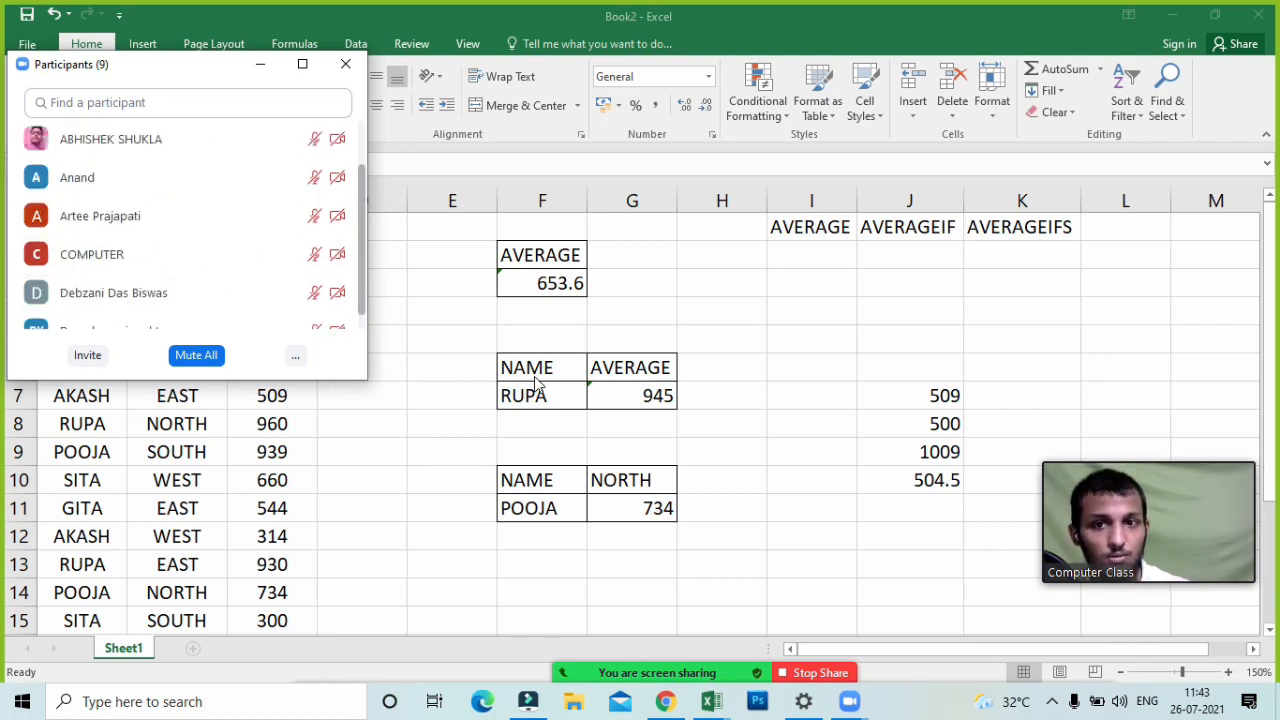
{"action": "left_click", "coordinate": [343, 64]}
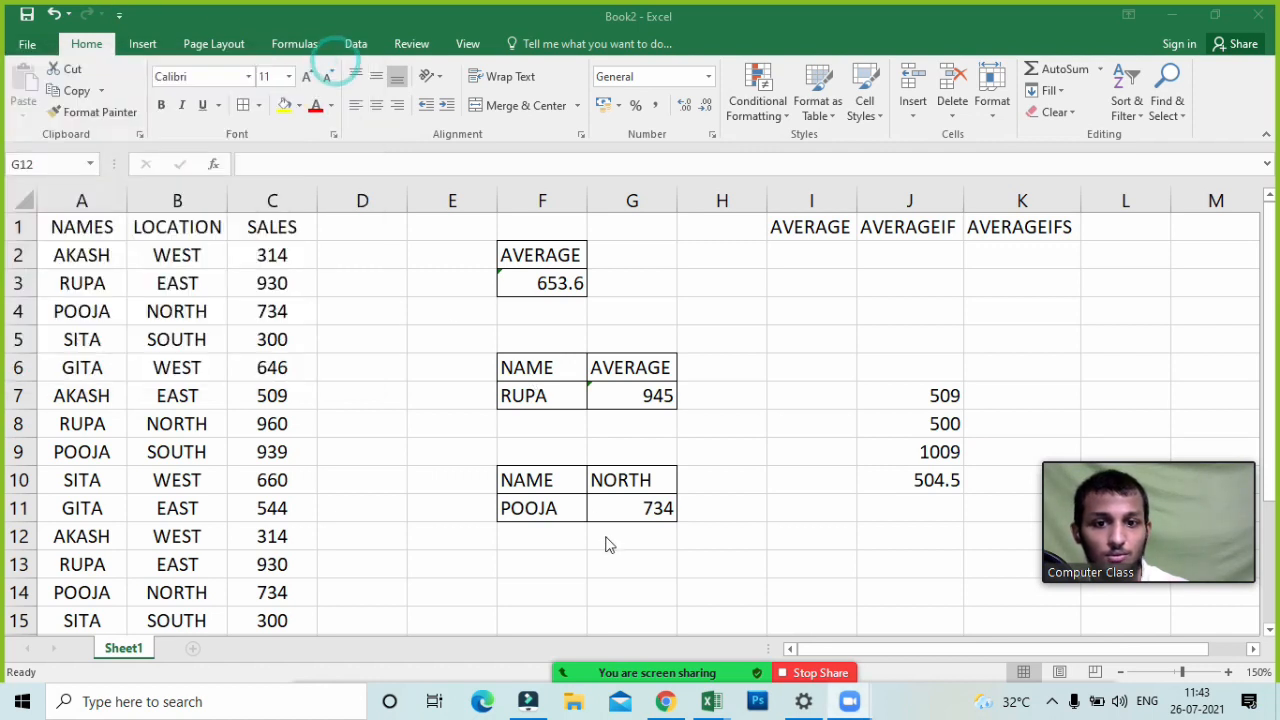
- Replace the name criterion in F11 with the name listed in A2
{"action": "left_click", "coordinate": [557, 503]}
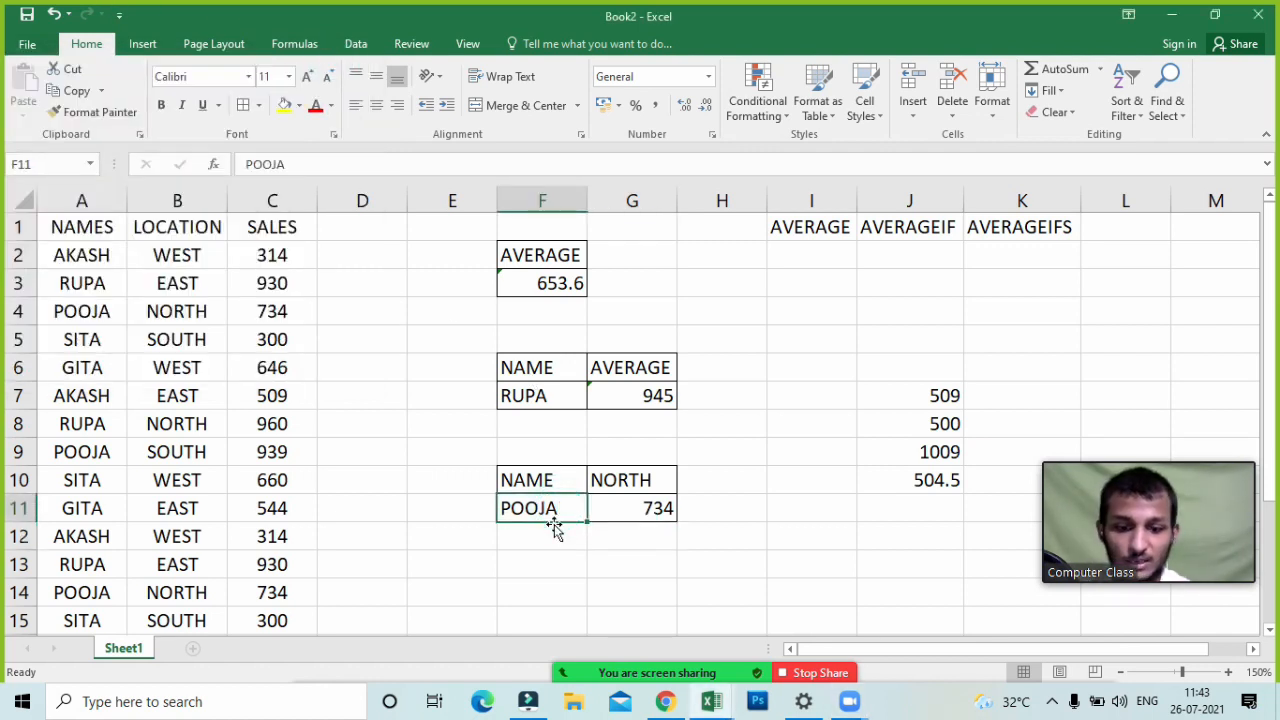
{"action": "type", "text": "AKASH"}
{"action": "key", "text": "BackSpace"}
{"action": "key", "text": "BackSpace"}
{"action": "key", "text": "BackSpace"}
{"action": "key", "text": "BackSpace"}
{"action": "key", "text": "BackSpace"}
{"action": "type", "text": "AKA"}
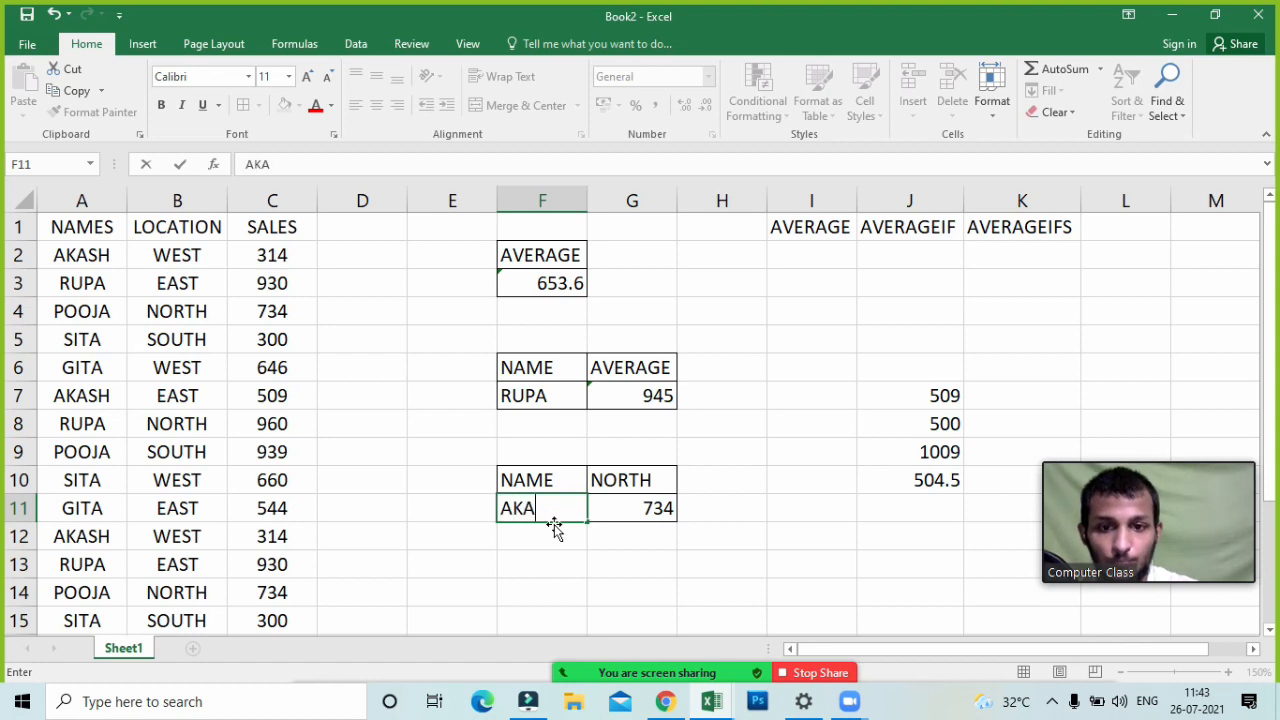
{"action": "type", "text": "SG"}
{"action": "key", "text": "BackSpace"}
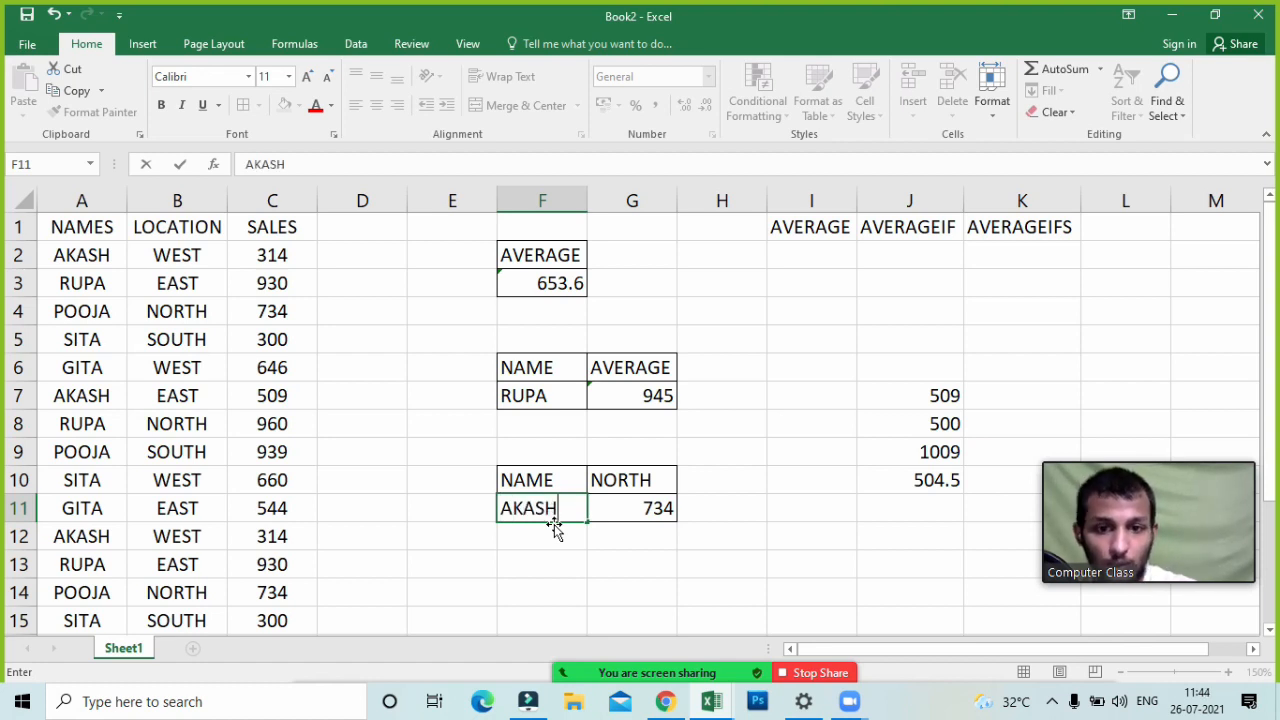
{"action": "type", "text": "H"}
{"action": "key", "text": "Return"}
- Change the location criterion in G10 to EAST
{"action": "key", "text": "Up"}
{"action": "key", "text": "Up"}
{"action": "key", "text": "Right"}
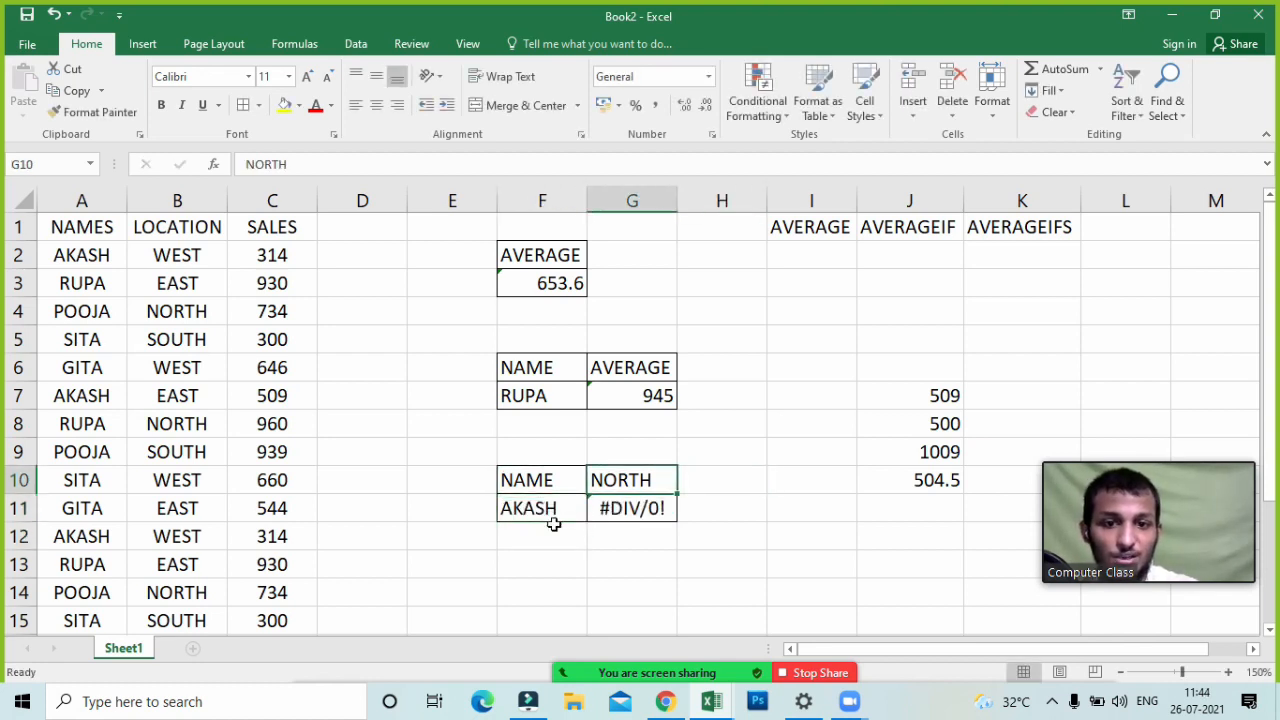
{"action": "type", "text": "EST"}
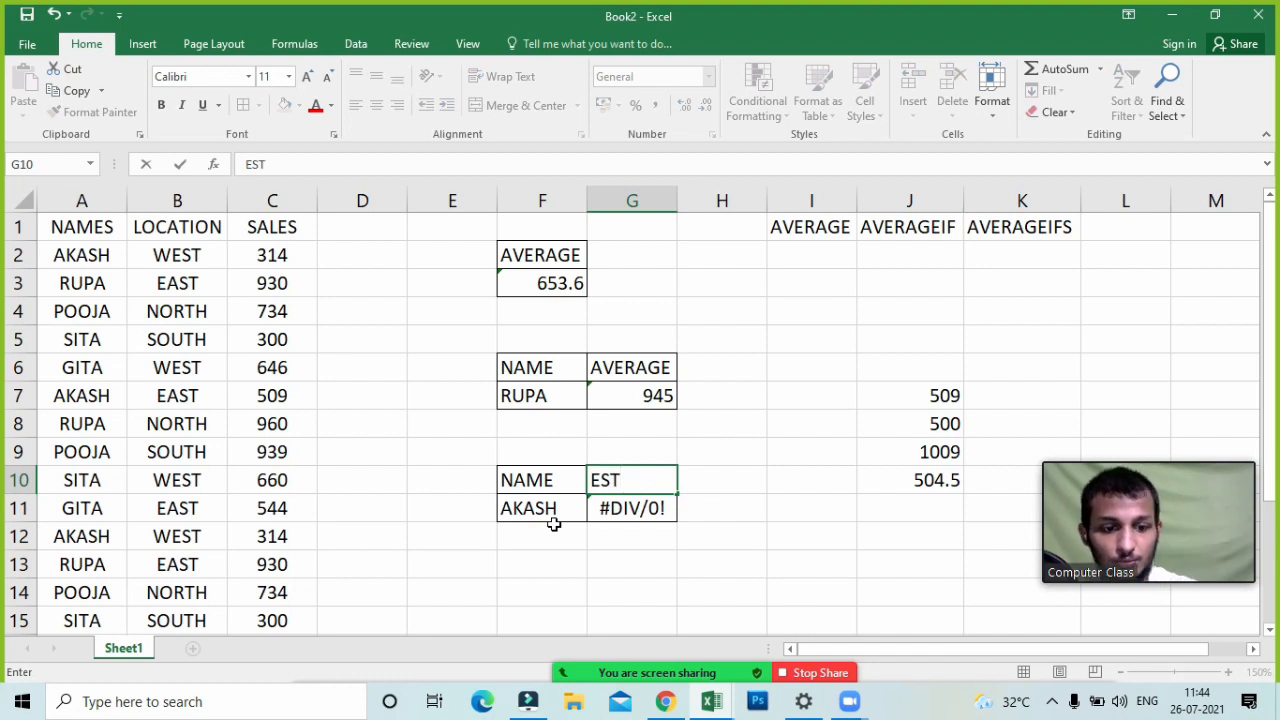
{"action": "key", "text": "BackSpace"}
{"action": "key", "text": "BackSpace"}
{"action": "type", "text": "AST"}
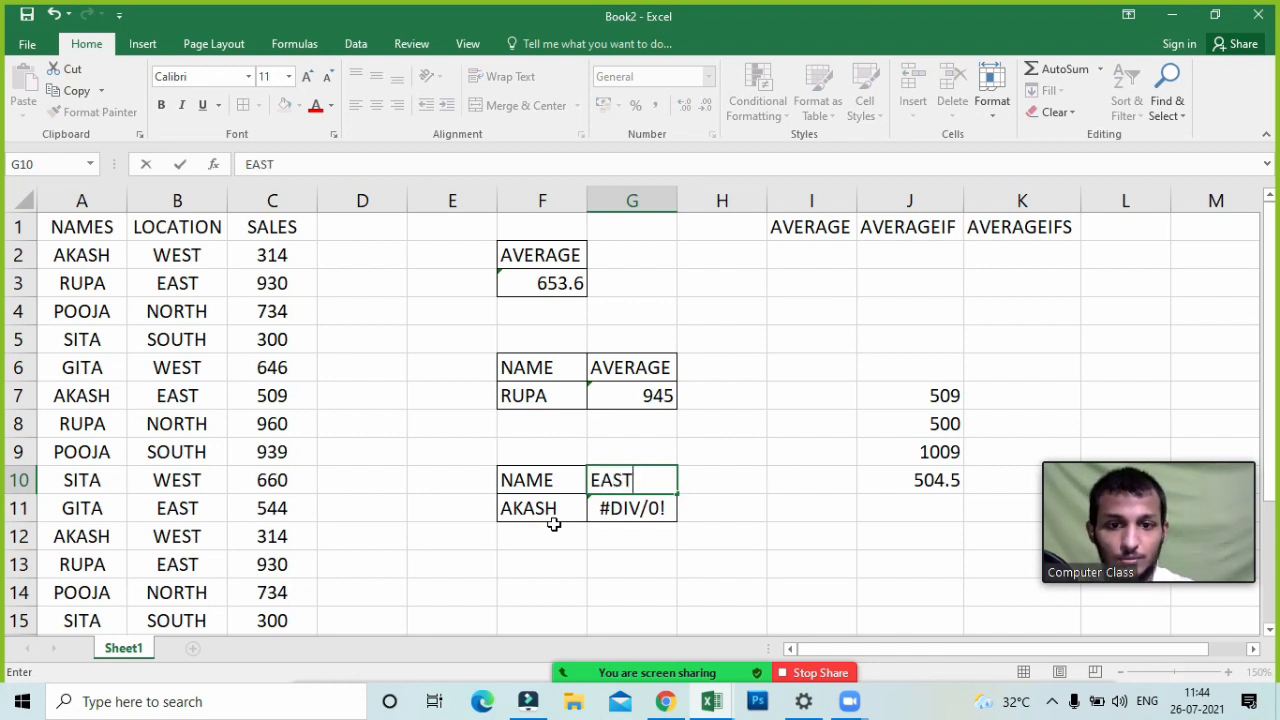
{"action": "key", "text": "Return"}
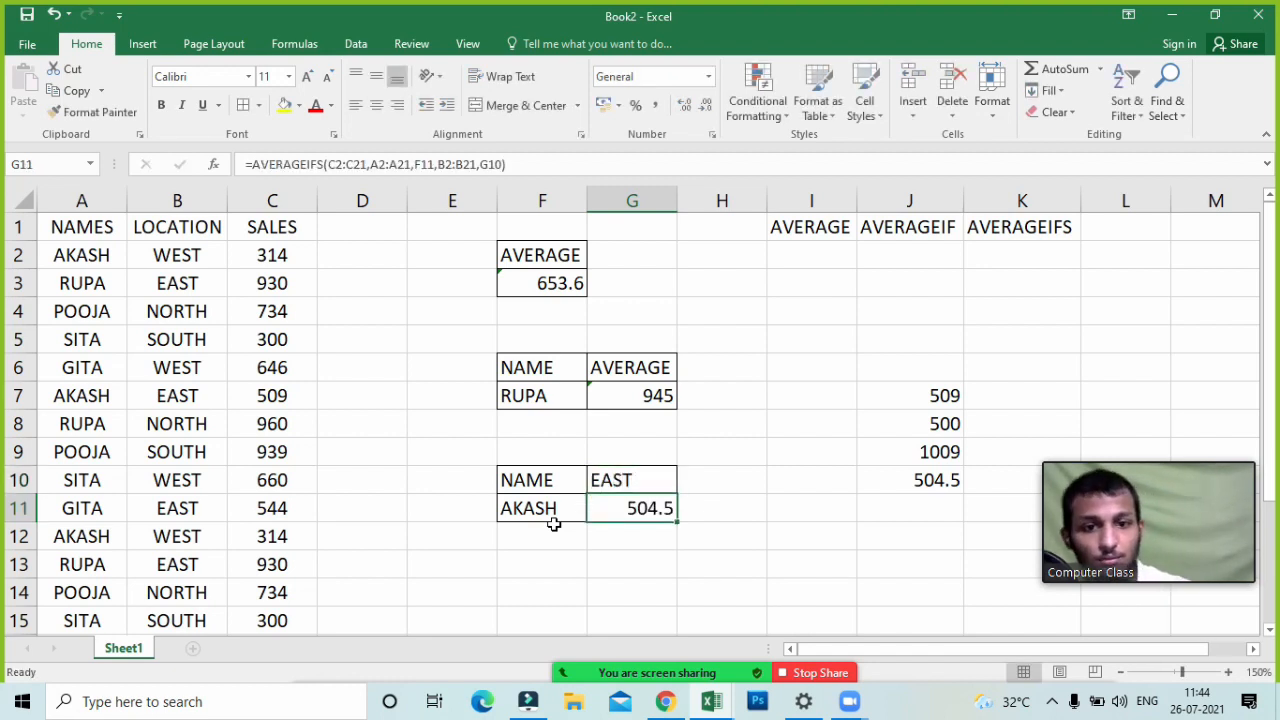
- Review the ranges and criteria of the AVERAGEIFS formula in G11, then look over the sales table down to row 21
{"action": "double_click", "coordinate": [673, 508]}
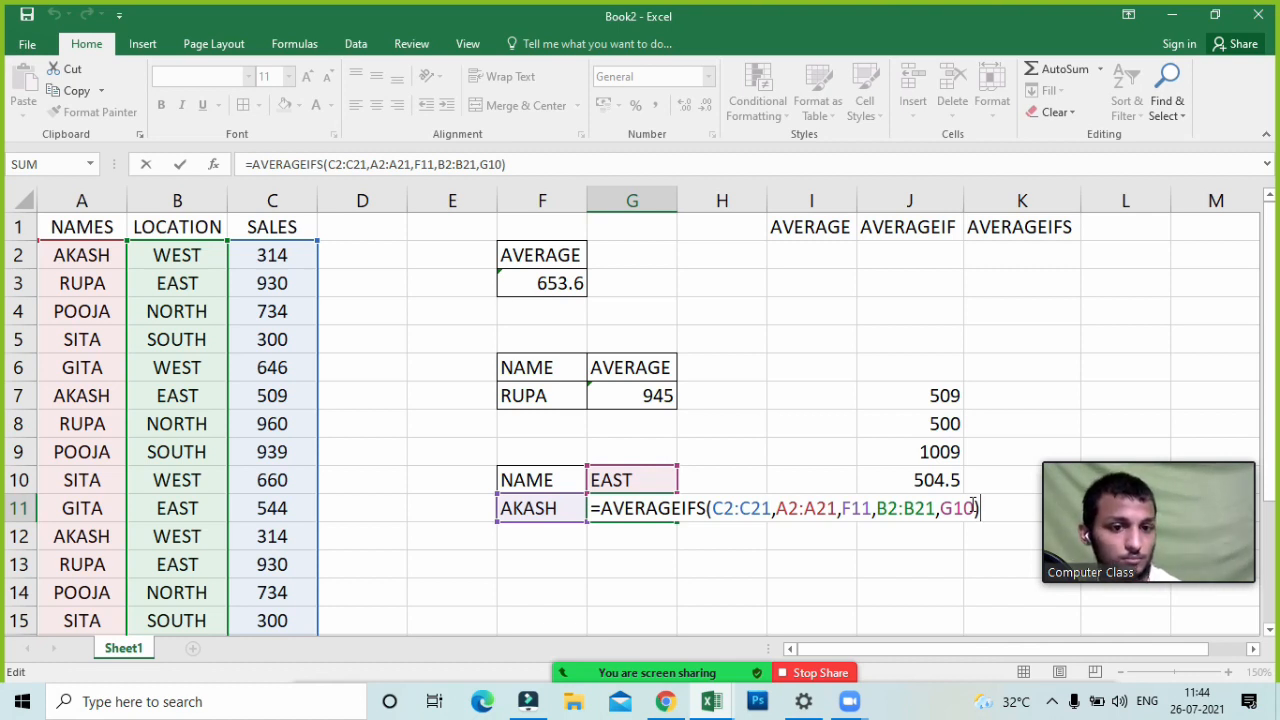
{"action": "key", "text": "Return"}
{"action": "left_click", "coordinate": [634, 249]}
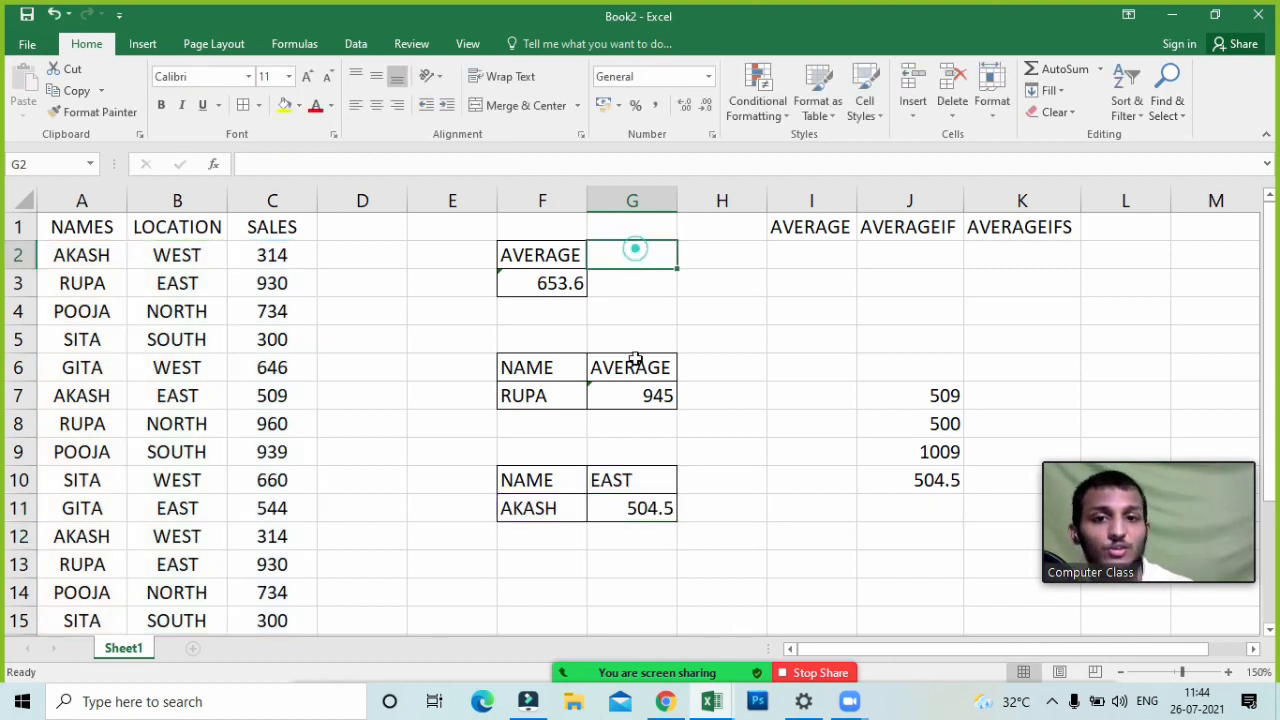
{"action": "scroll", "coordinate": [371, 488], "scroll_direction": "down", "scroll_amount": 2}
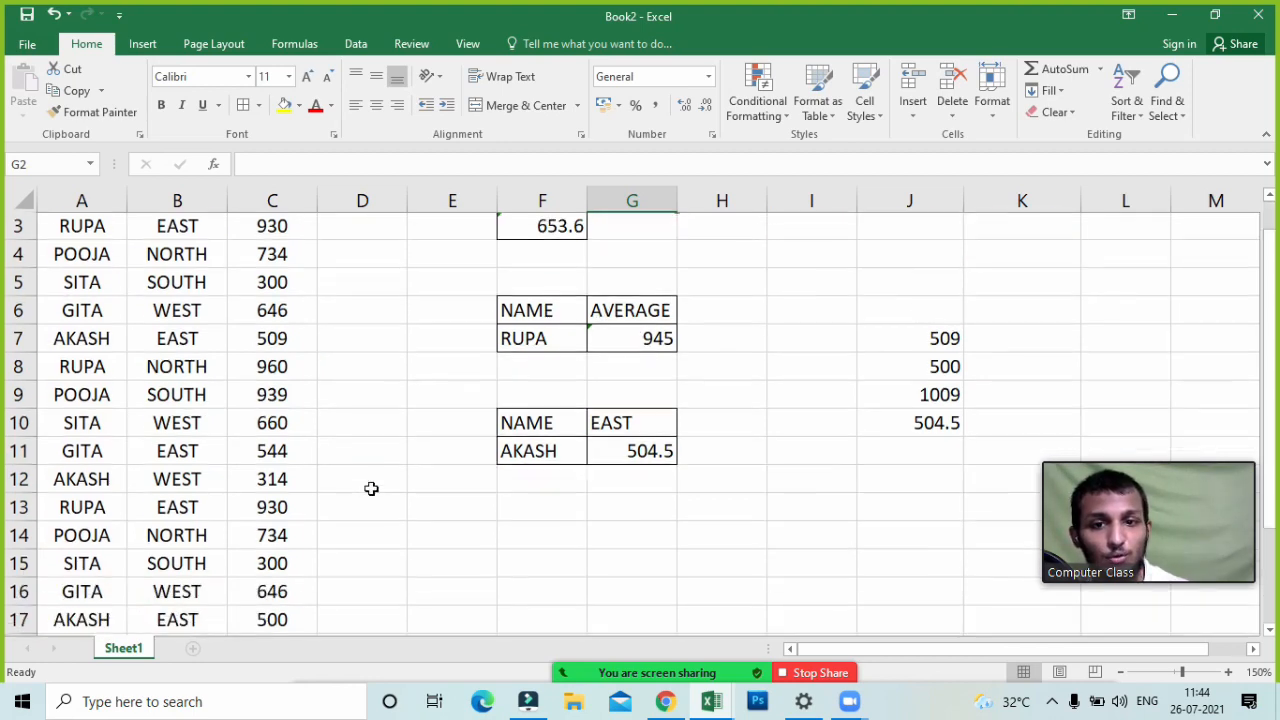
{"action": "scroll", "coordinate": [371, 488], "scroll_direction": "down", "scroll_amount": 2}
{"action": "scroll", "coordinate": [371, 488], "scroll_direction": "up", "scroll_amount": 4}
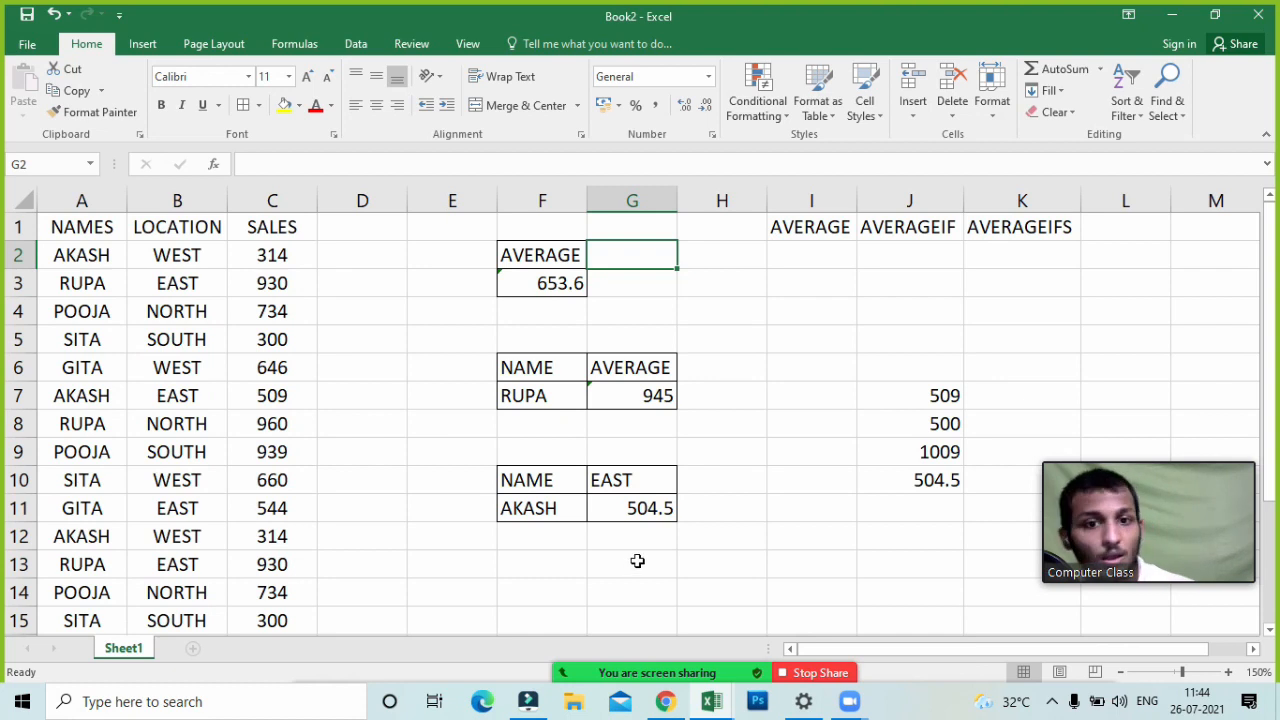
{"action": "scroll", "coordinate": [648, 545], "scroll_direction": "down", "scroll_amount": 5}
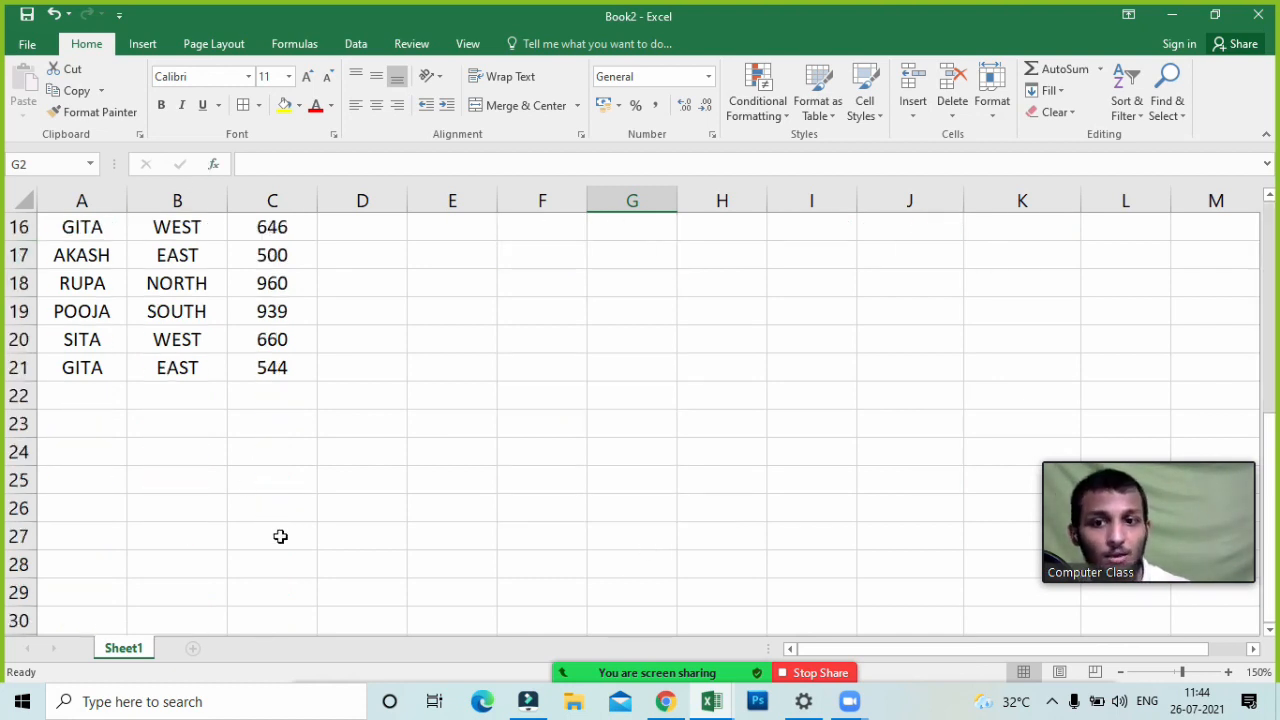
- Check the microphone status of the attendees in the Zoom participants list, then minimize the list
{"action": "left_click", "coordinate": [591, 677]}
{"action": "left_click", "coordinate": [588, 668]}
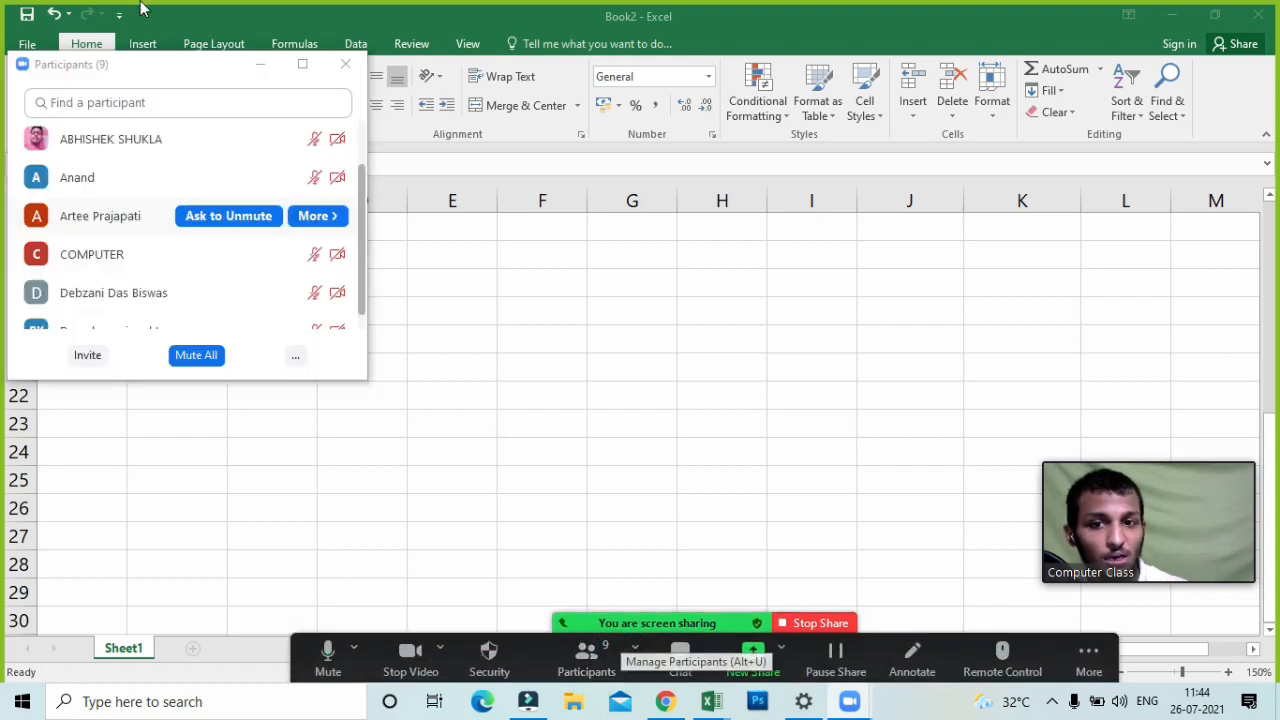
{"action": "left_click", "coordinate": [259, 64]}
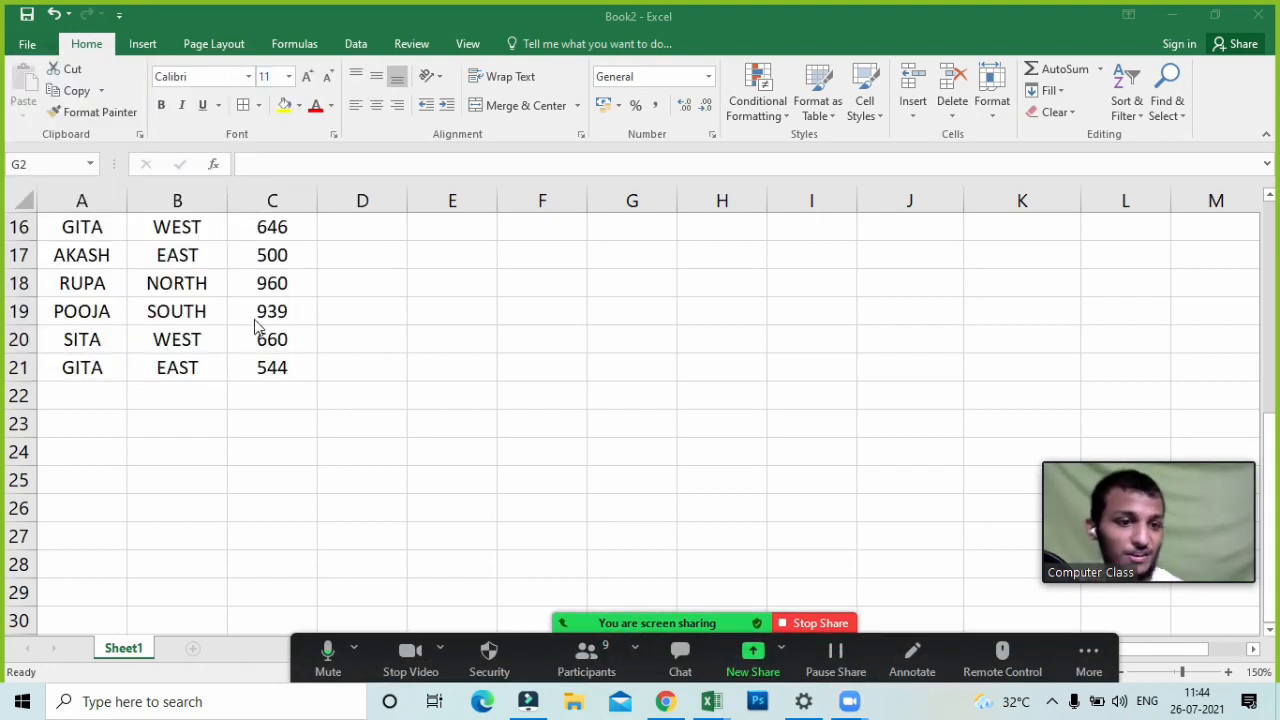
- Add a new worksheet to the workbook and set its zoom to 150%
{"action": "left_click", "coordinate": [200, 656]}
{"action": "left_click", "coordinate": [193, 649]}
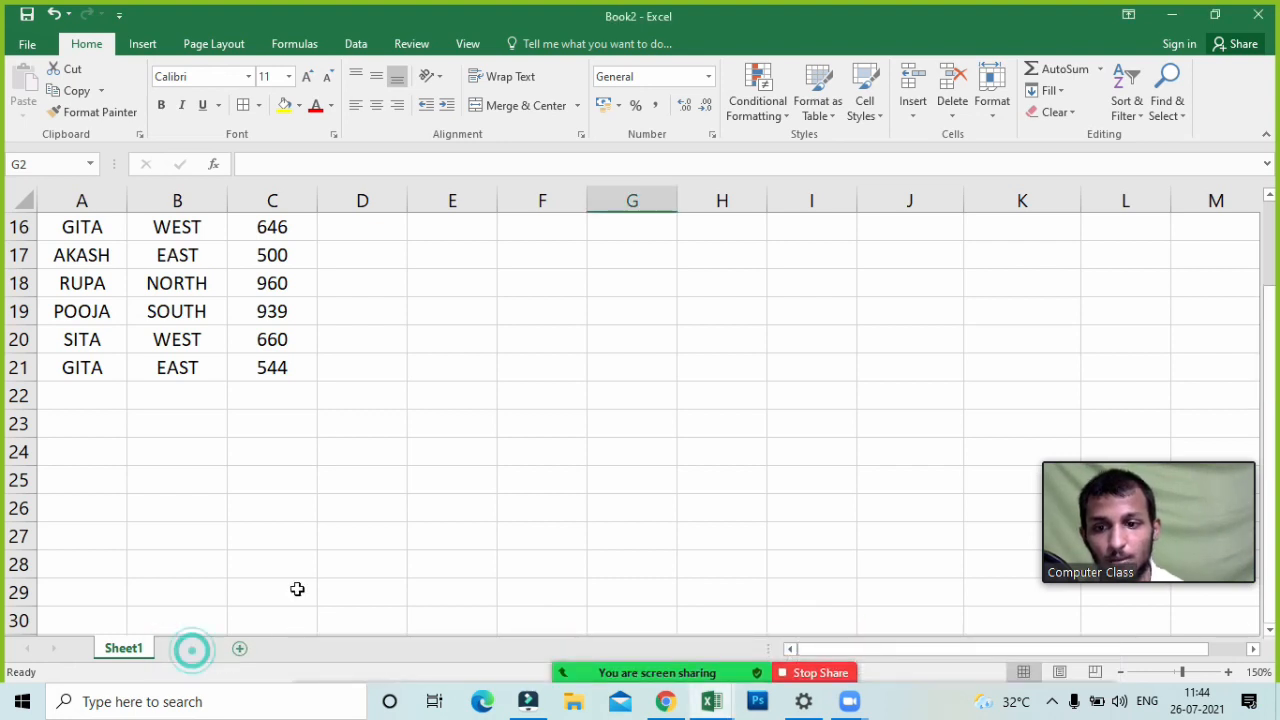
{"action": "left_click", "coordinate": [230, 343]}
{"action": "left_click", "coordinate": [68, 212]}
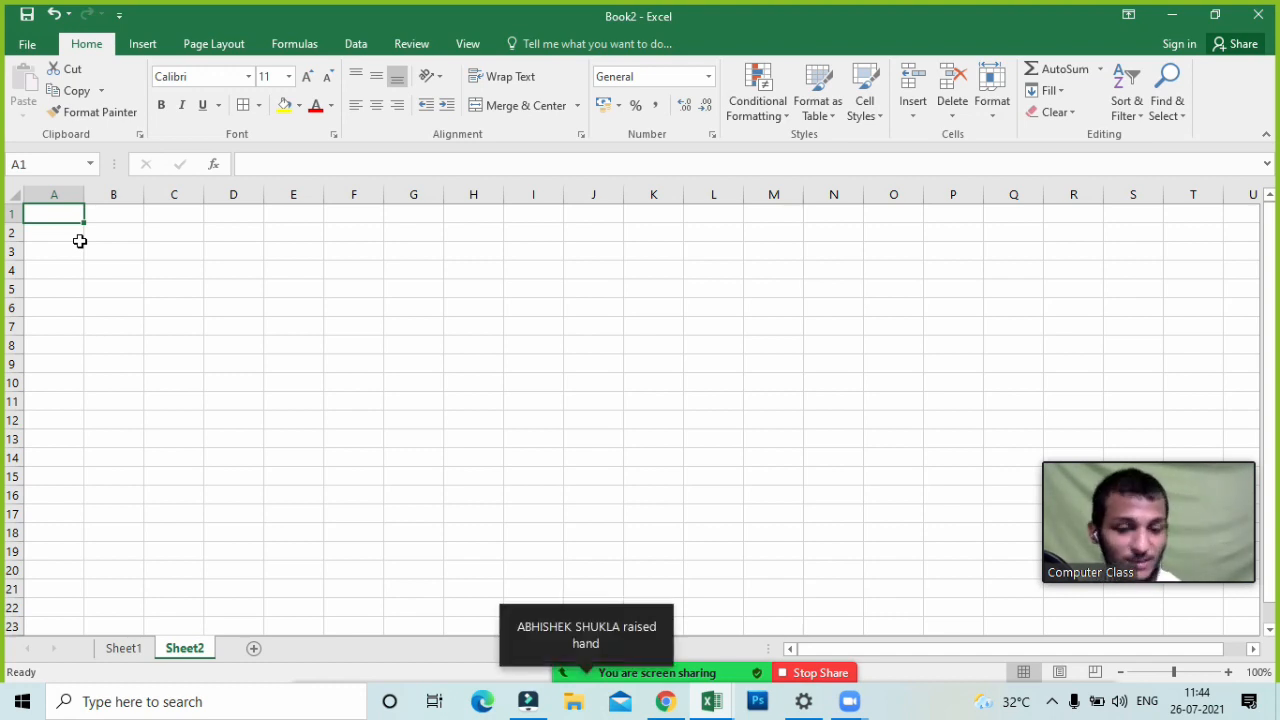
{"action": "key", "text": "alt"}
{"action": "type", "text": "w"}
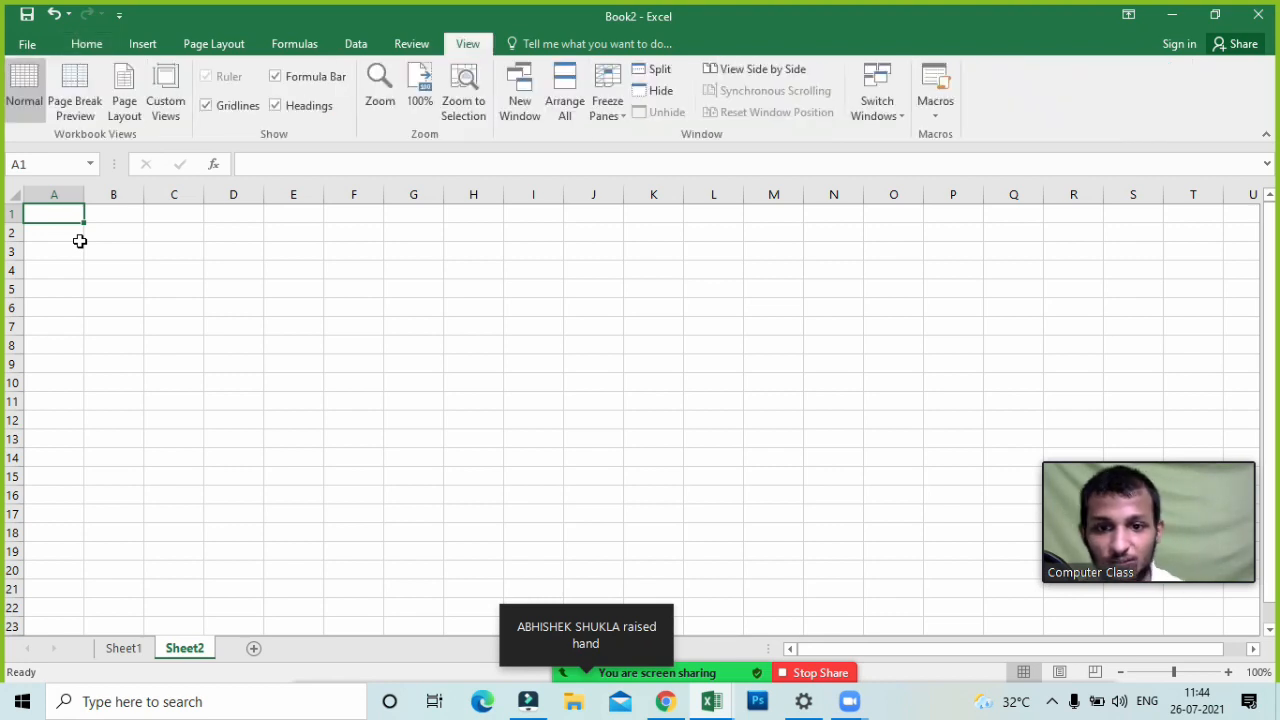
{"action": "type", "text": "q15"}
{"action": "key", "text": "Return"}
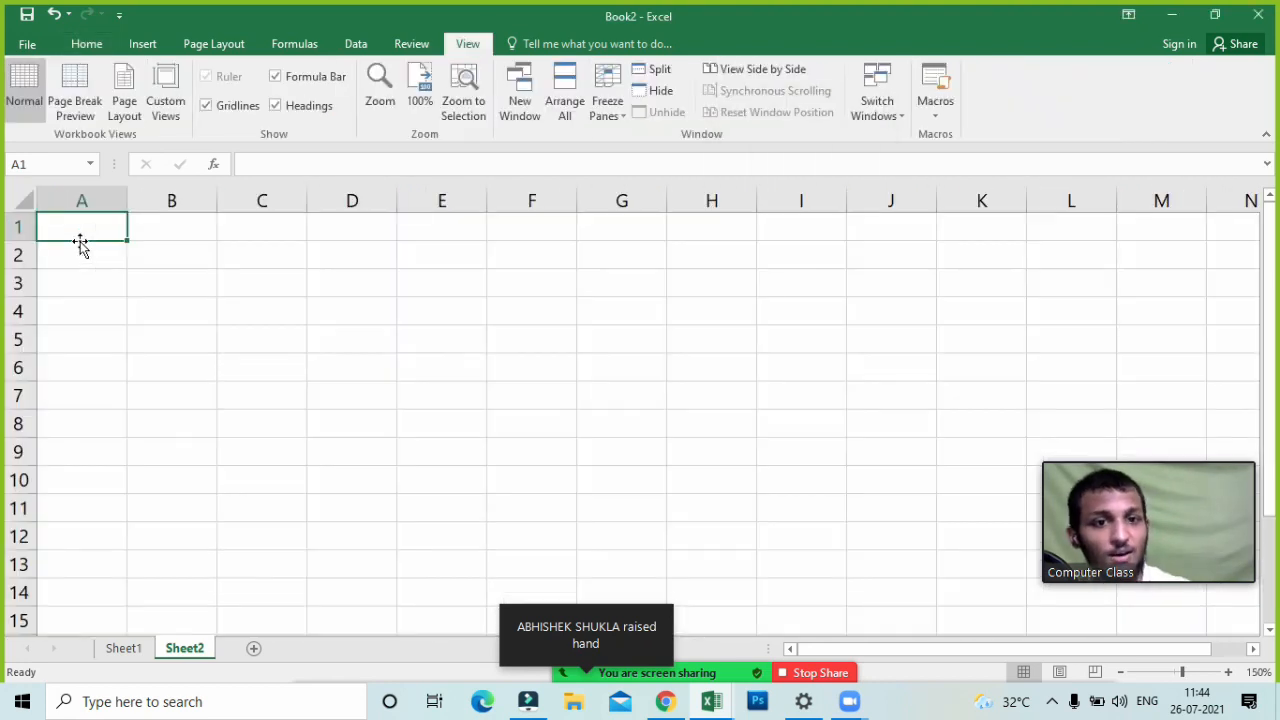
- Ask the Zoom participant with the raised hand to unmute
{"action": "mouse_move", "coordinate": [632, 648]}
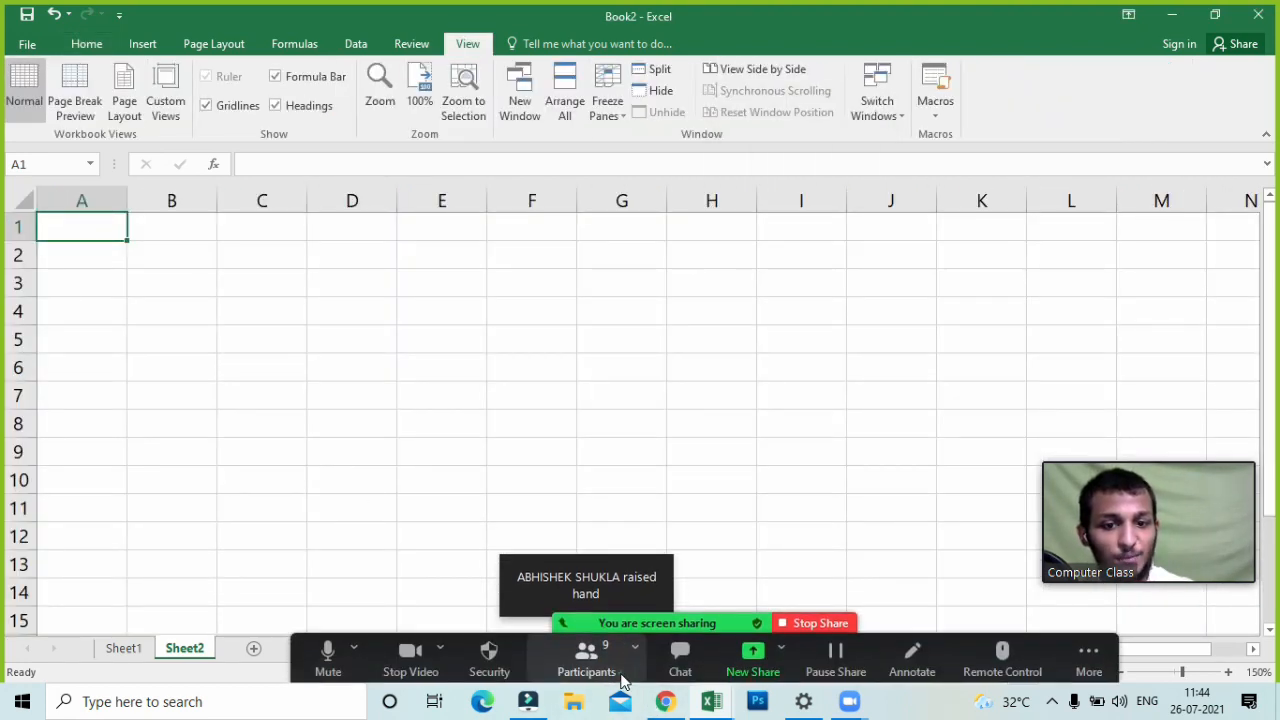
{"action": "left_click", "coordinate": [586, 649]}
{"action": "scroll", "coordinate": [200, 212], "scroll_direction": "up", "scroll_amount": 3}
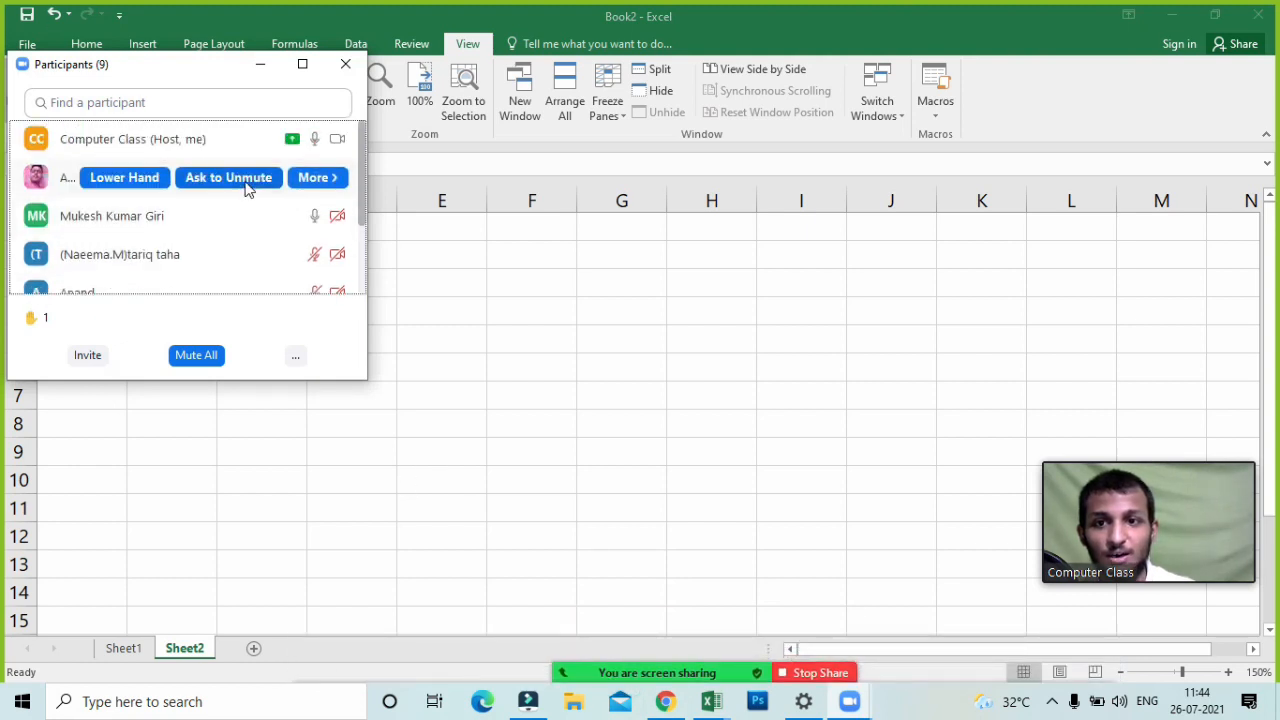
{"action": "left_click", "coordinate": [246, 180]}
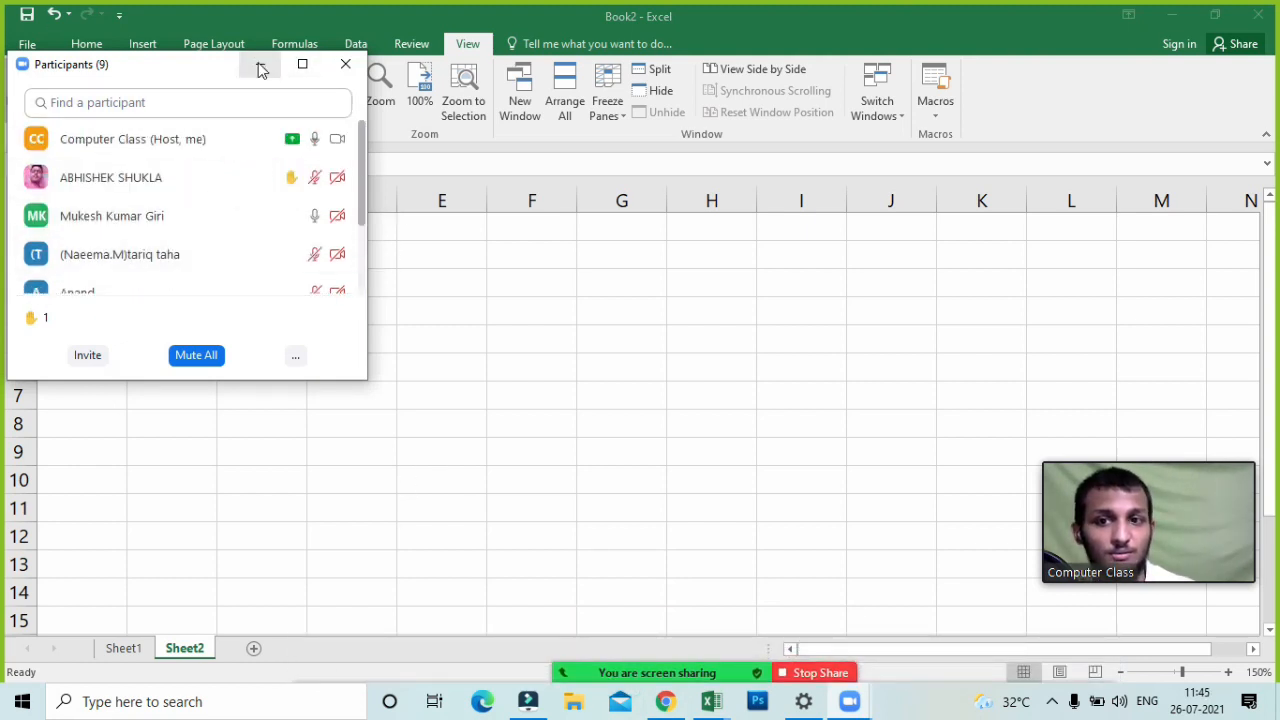
- Ask all Zoom participants to unmute, then minimize the participants list
{"action": "left_click", "coordinate": [295, 356]}
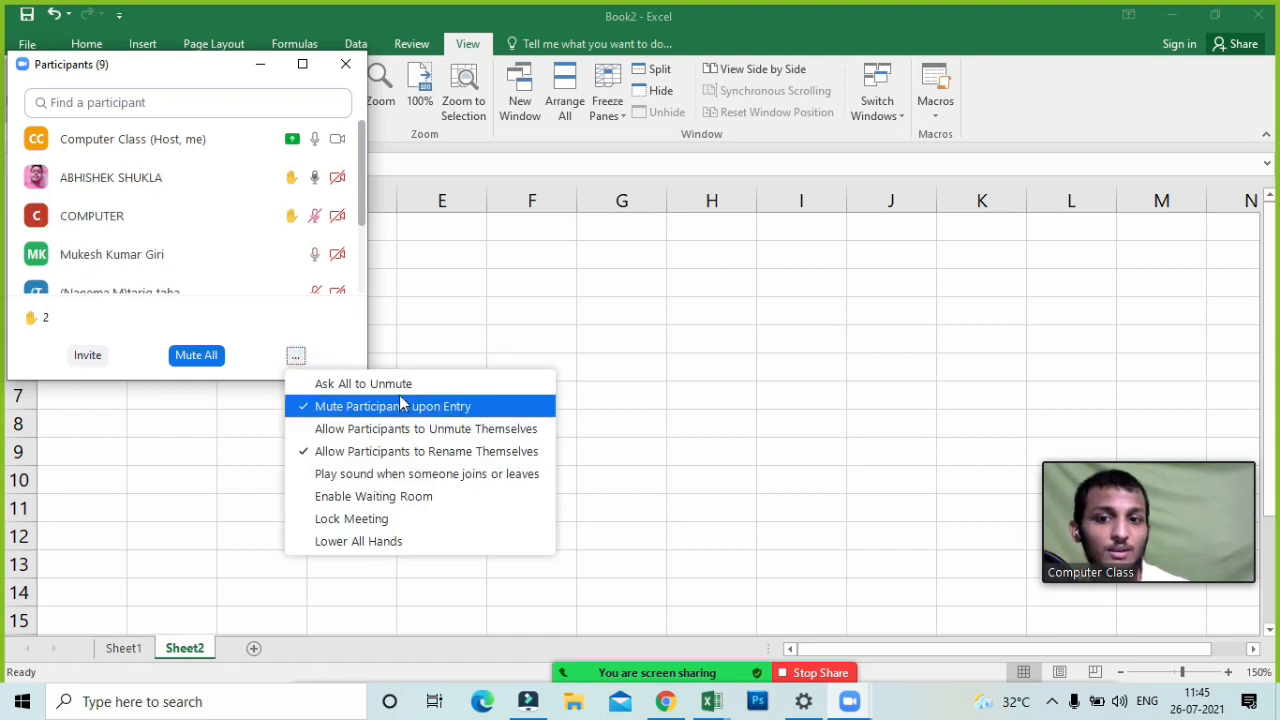
{"action": "left_click", "coordinate": [393, 388]}
{"action": "left_click", "coordinate": [474, 351]}
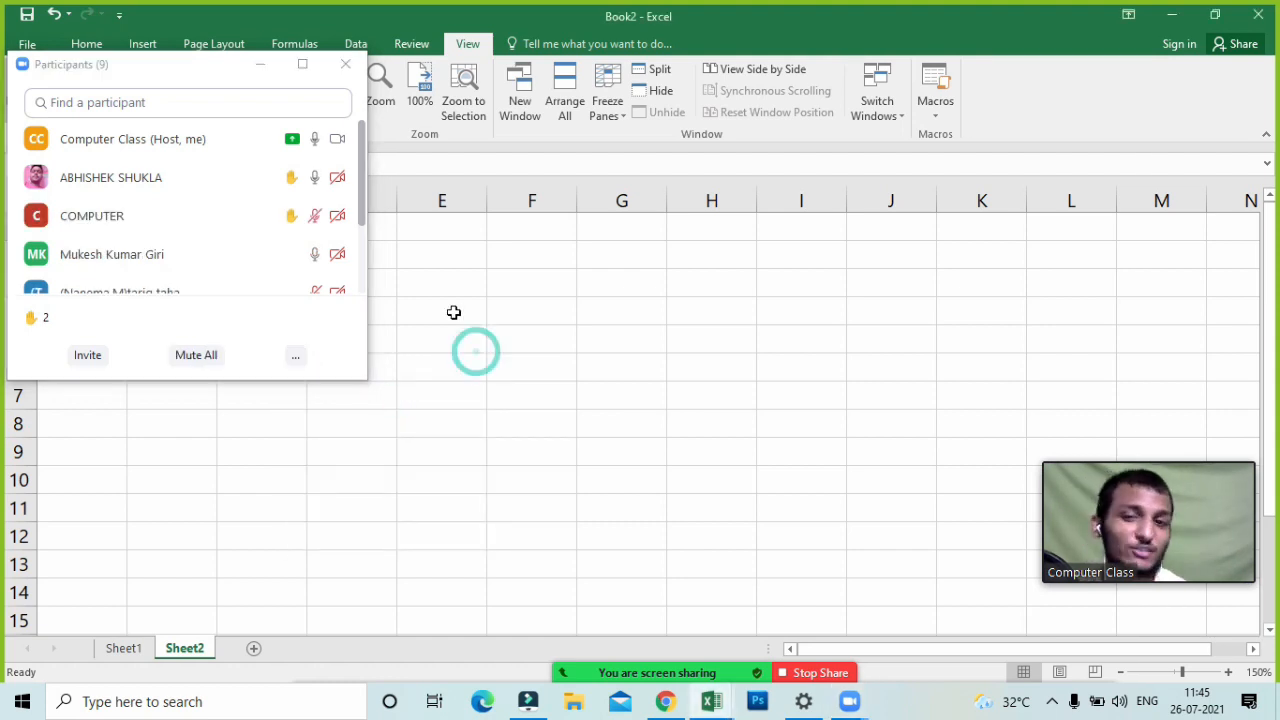
{"action": "left_click", "coordinate": [453, 312]}
{"action": "left_click", "coordinate": [259, 64]}
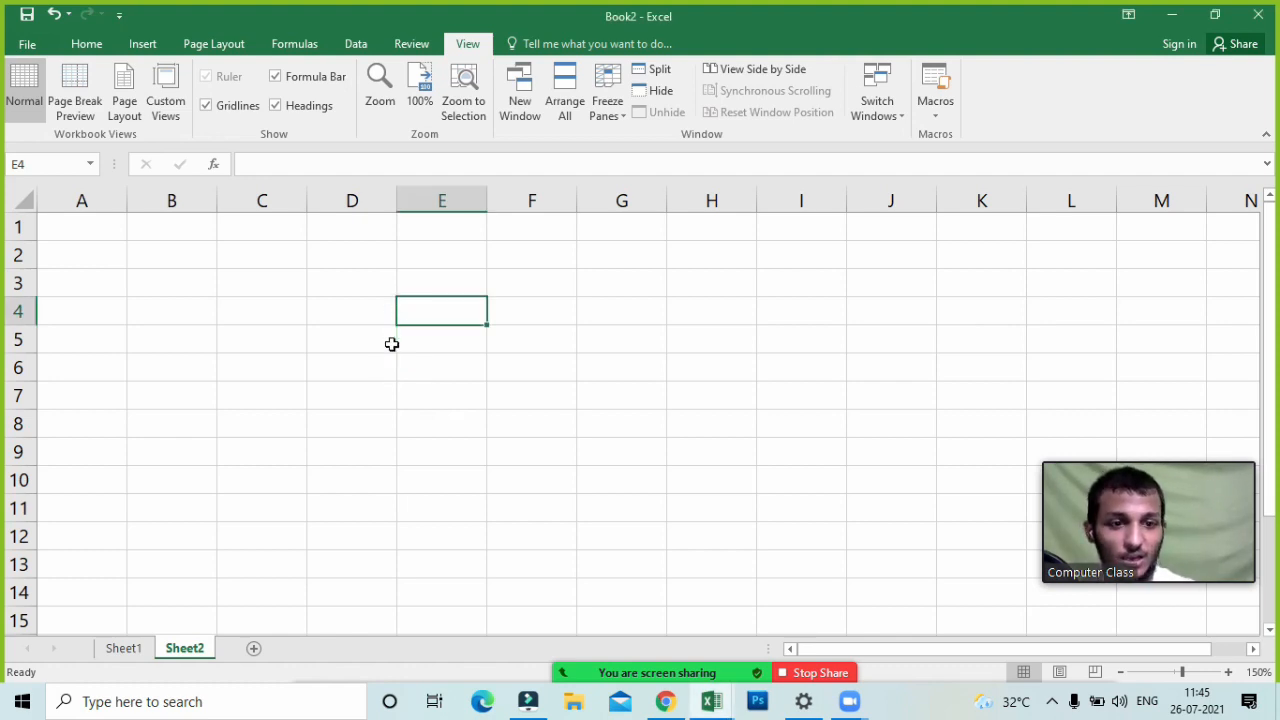
- Enter the label "text" in D3 and the date 2-4-2021 in E3
{"action": "left_click", "coordinate": [386, 362]}
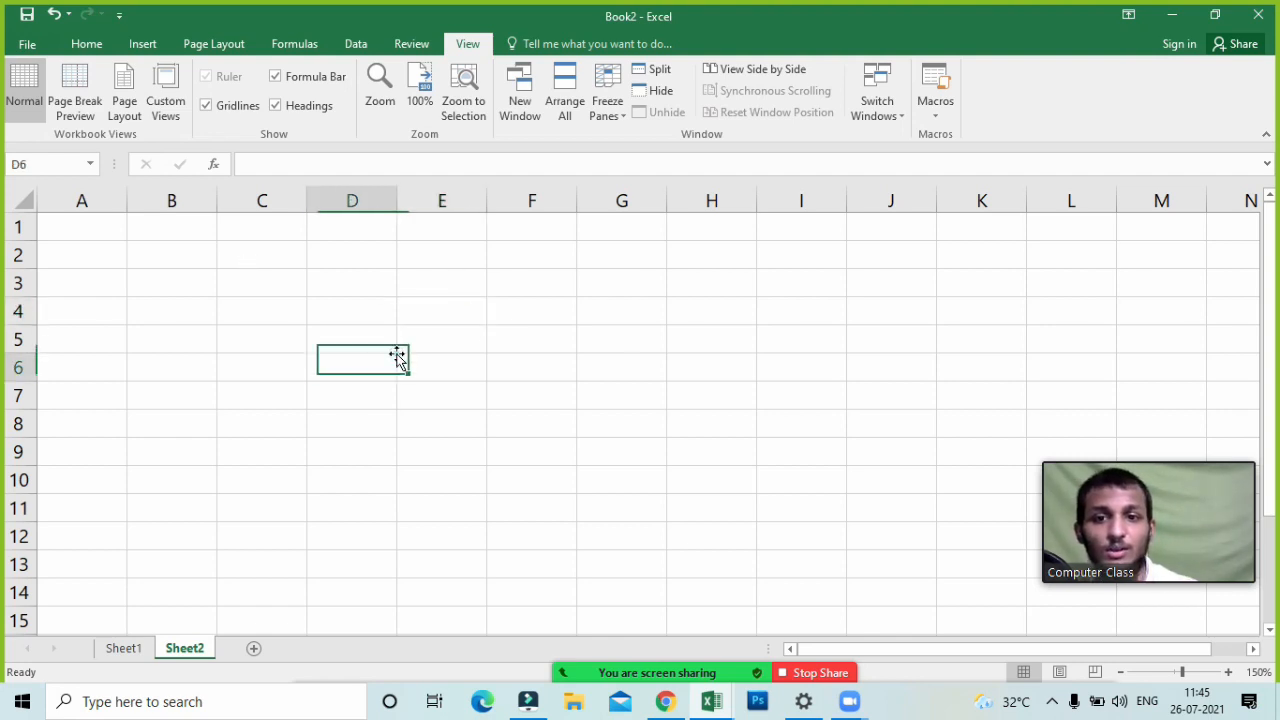
{"action": "left_click", "coordinate": [371, 274]}
{"action": "type", "text": "t"}
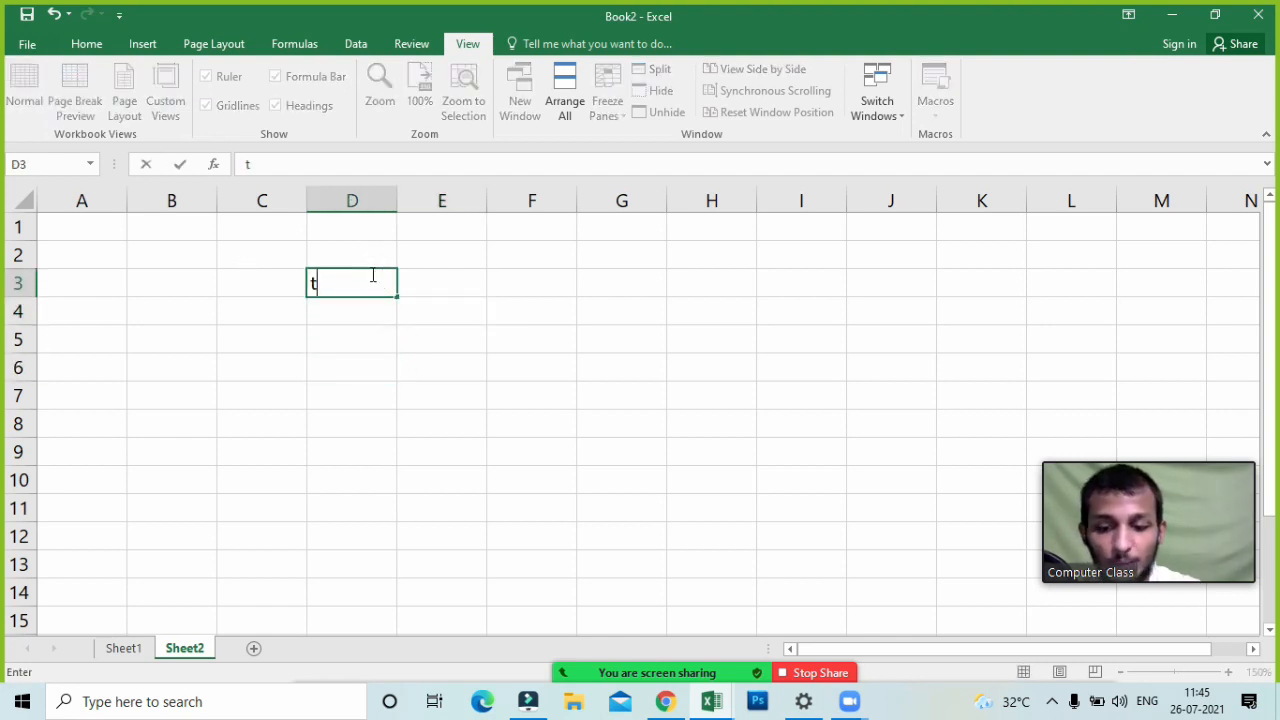
{"action": "type", "text": "ext"}
{"action": "key", "text": "Tab"}
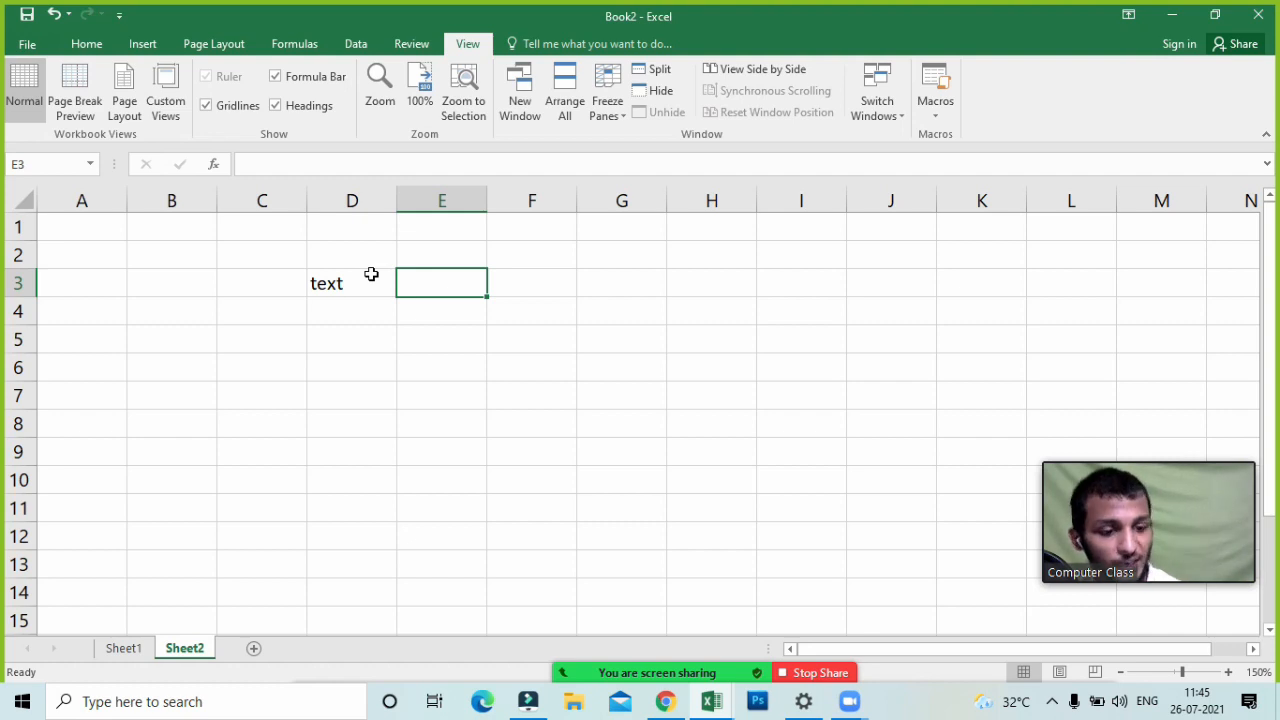
{"action": "type", "text": "2-4-"}
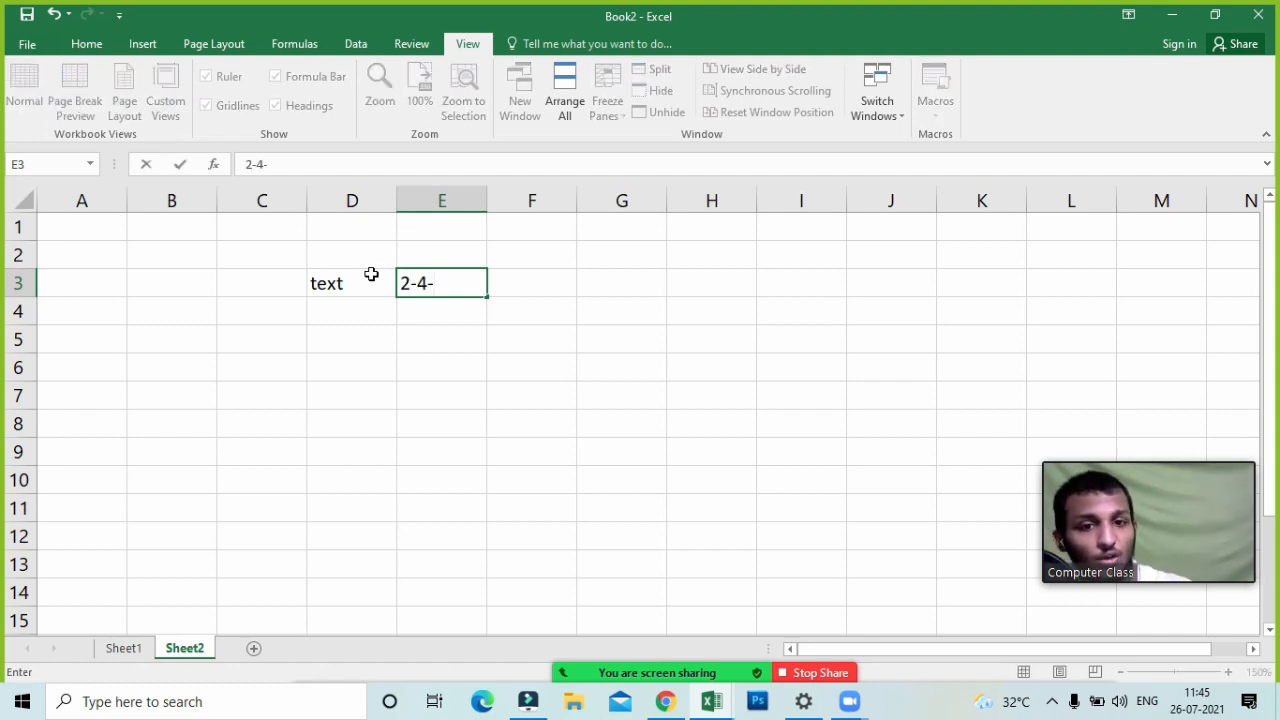
{"action": "type", "text": "20"}
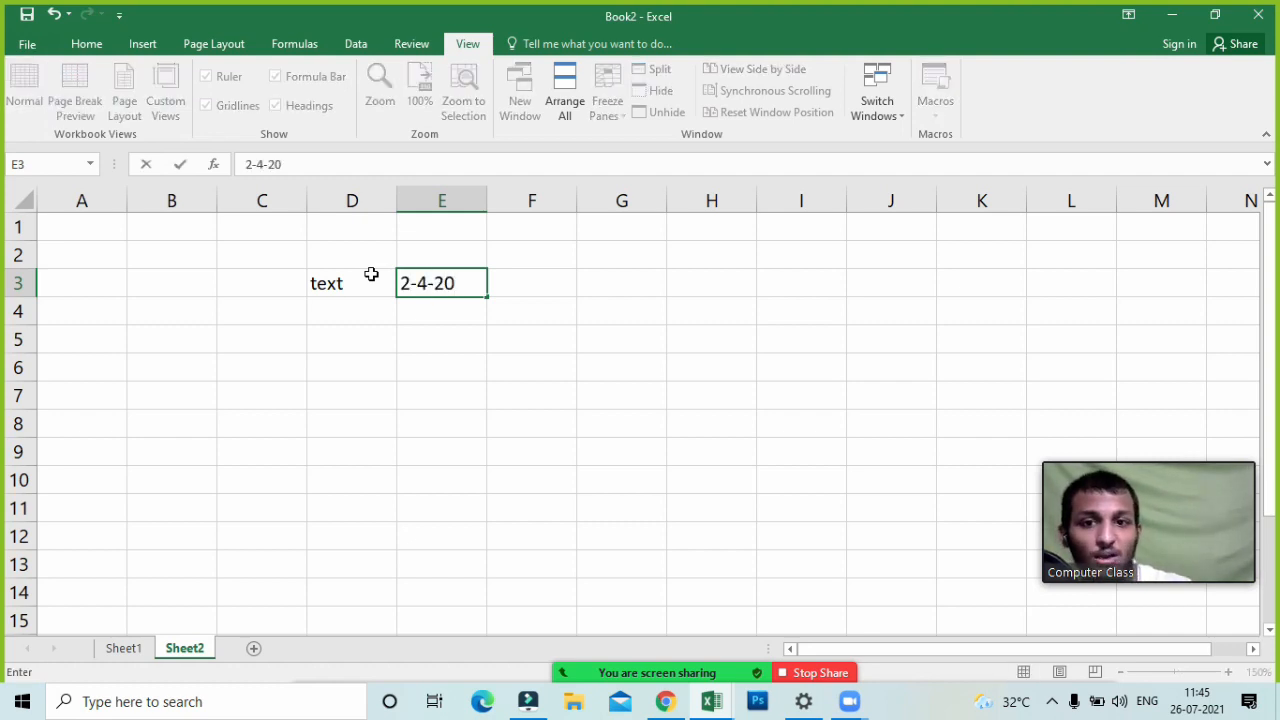
{"action": "type", "text": "21"}
{"action": "key", "text": "Return"}
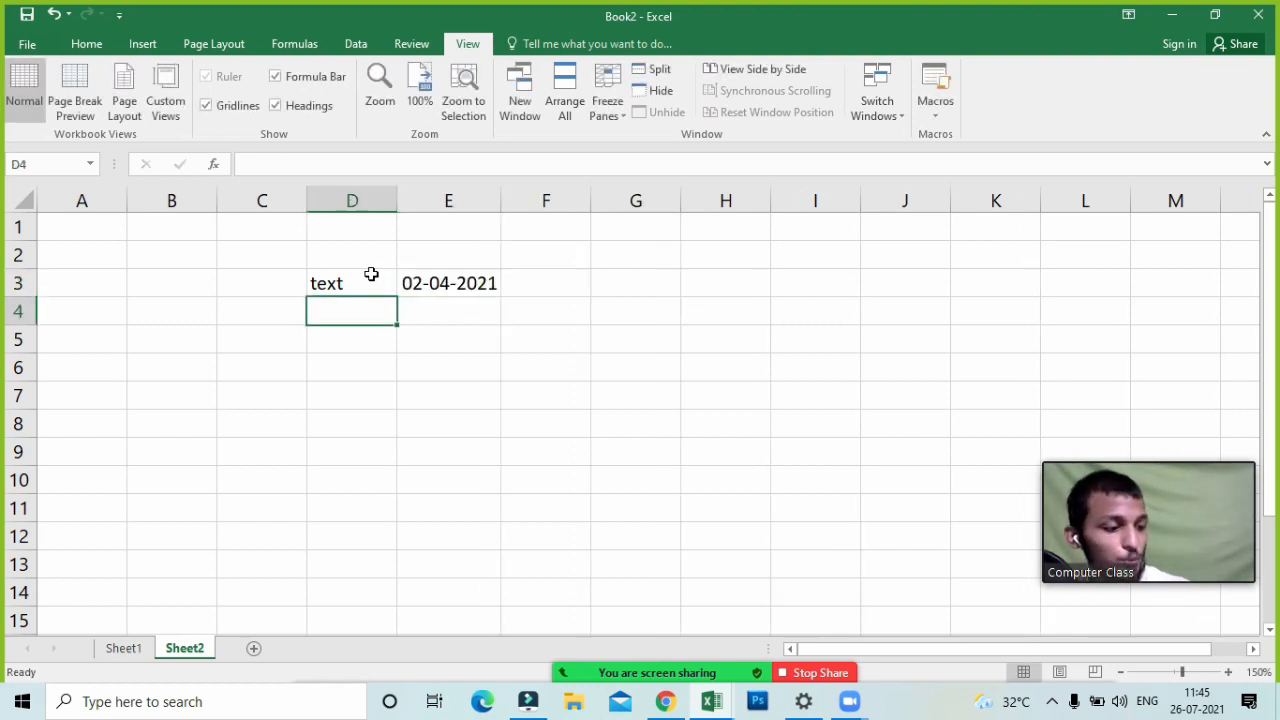
- Open the Zoom participants list and lower the attendee's raised hand
{"action": "left_click", "coordinate": [607, 676]}
{"action": "scroll", "coordinate": [320, 235], "scroll_direction": "down", "scroll_amount": 3}
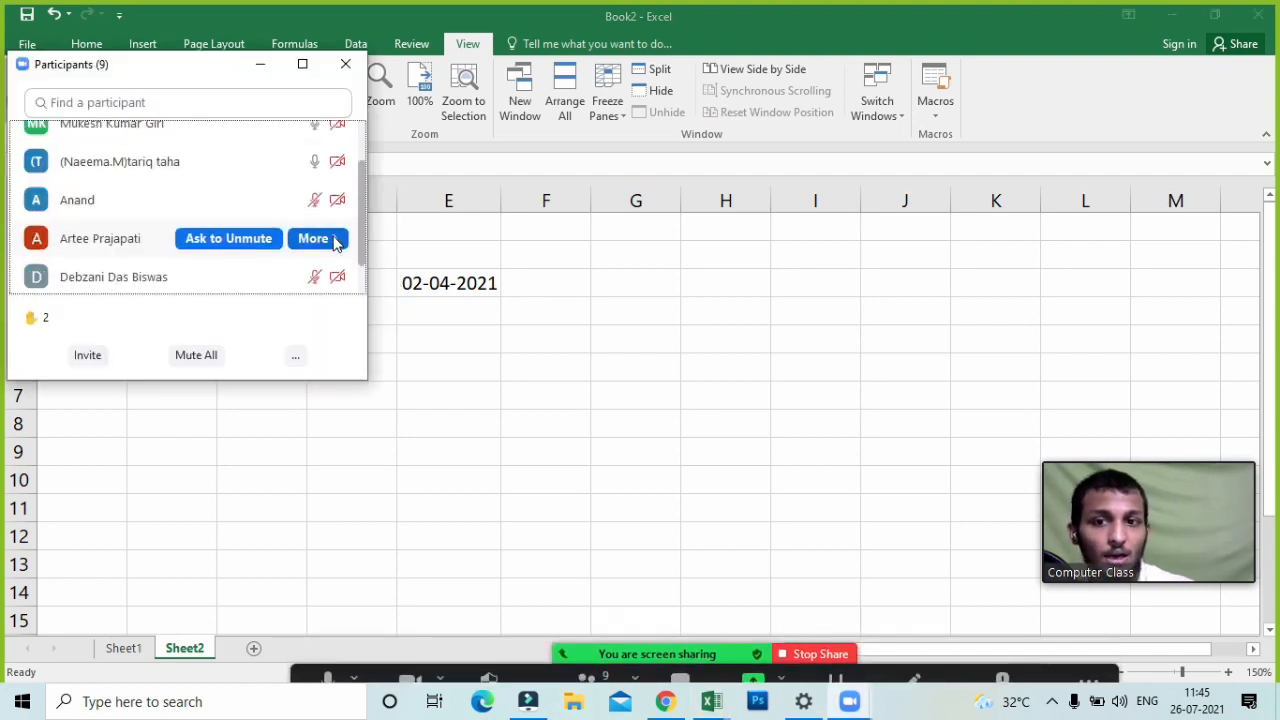
{"action": "scroll", "coordinate": [303, 235], "scroll_direction": "up", "scroll_amount": 3}
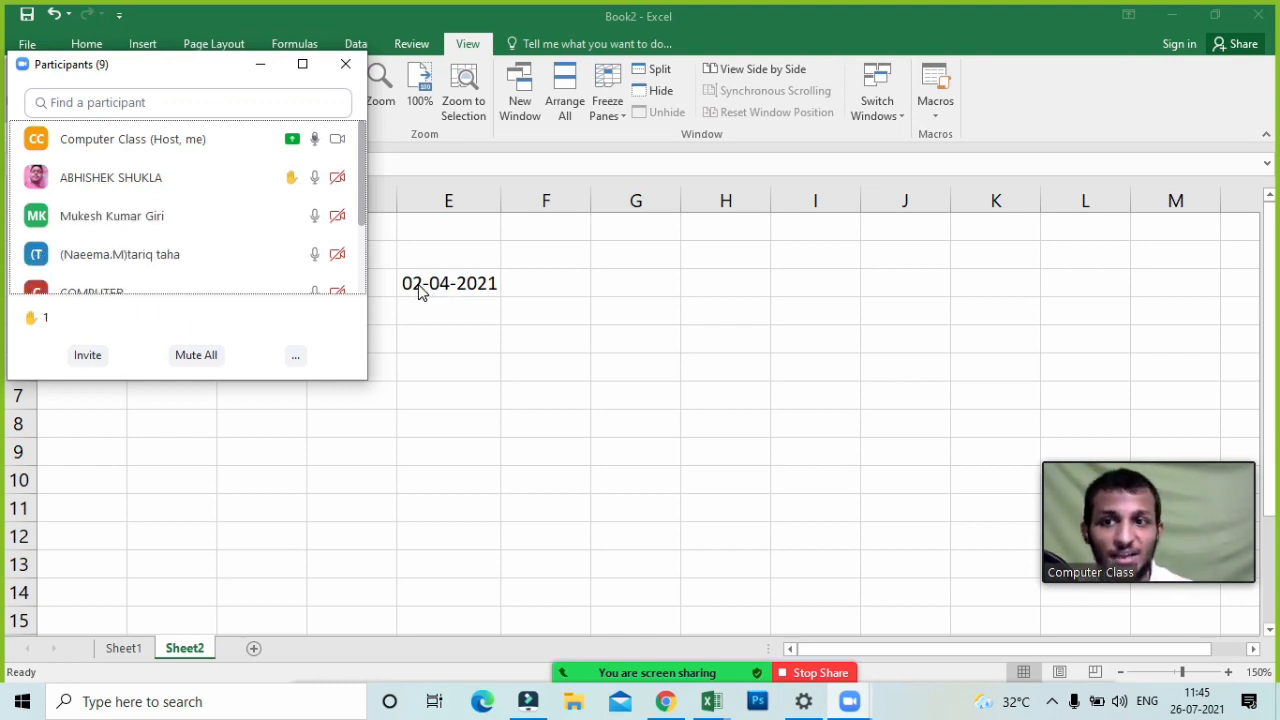
{"action": "mouse_move", "coordinate": [277, 191]}
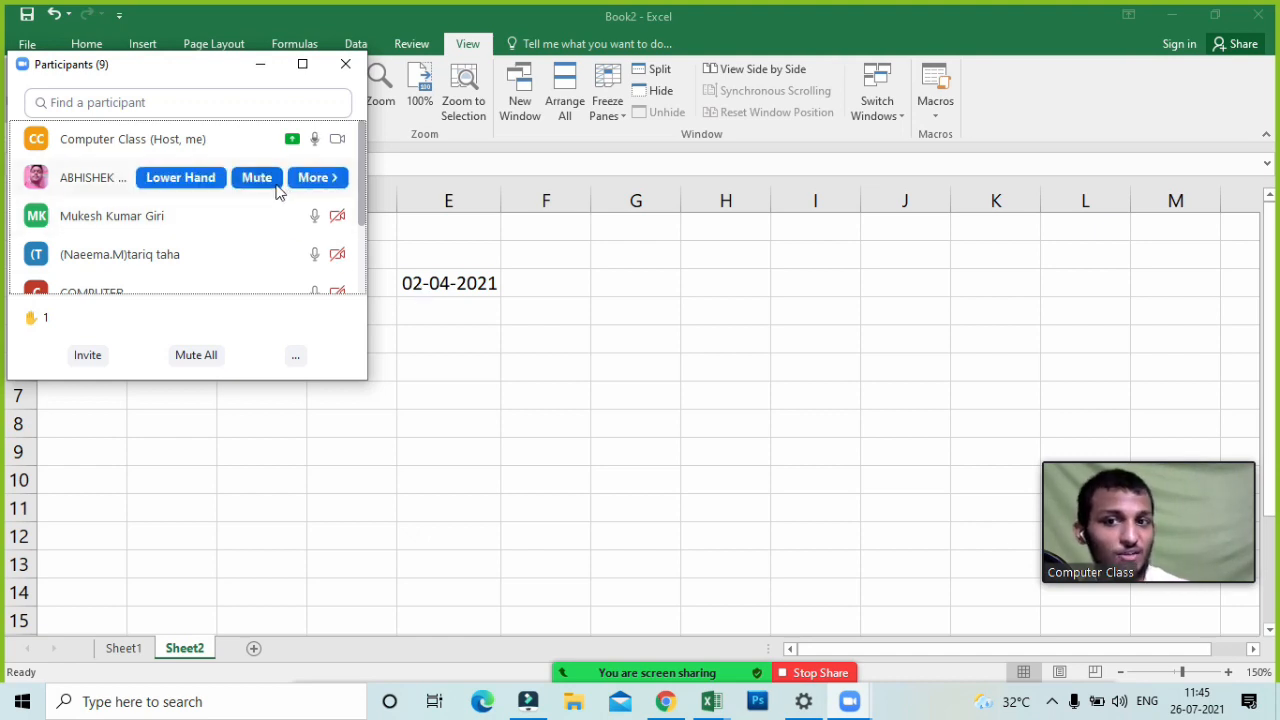
{"action": "left_click", "coordinate": [215, 180]}
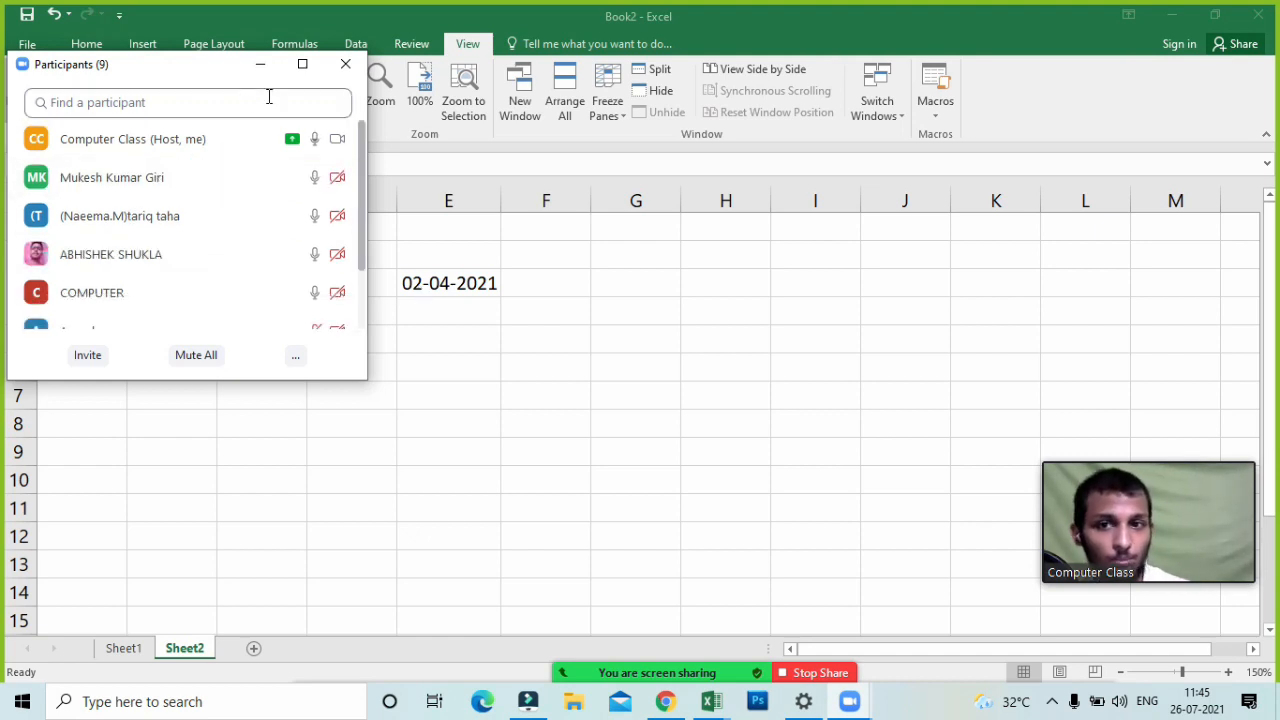
- Move and enlarge the Zoom participants list to check all attendees, then minimize it
{"action": "left_click_drag", "start_coordinate": [204, 84], "coordinate": [1040, 34]}
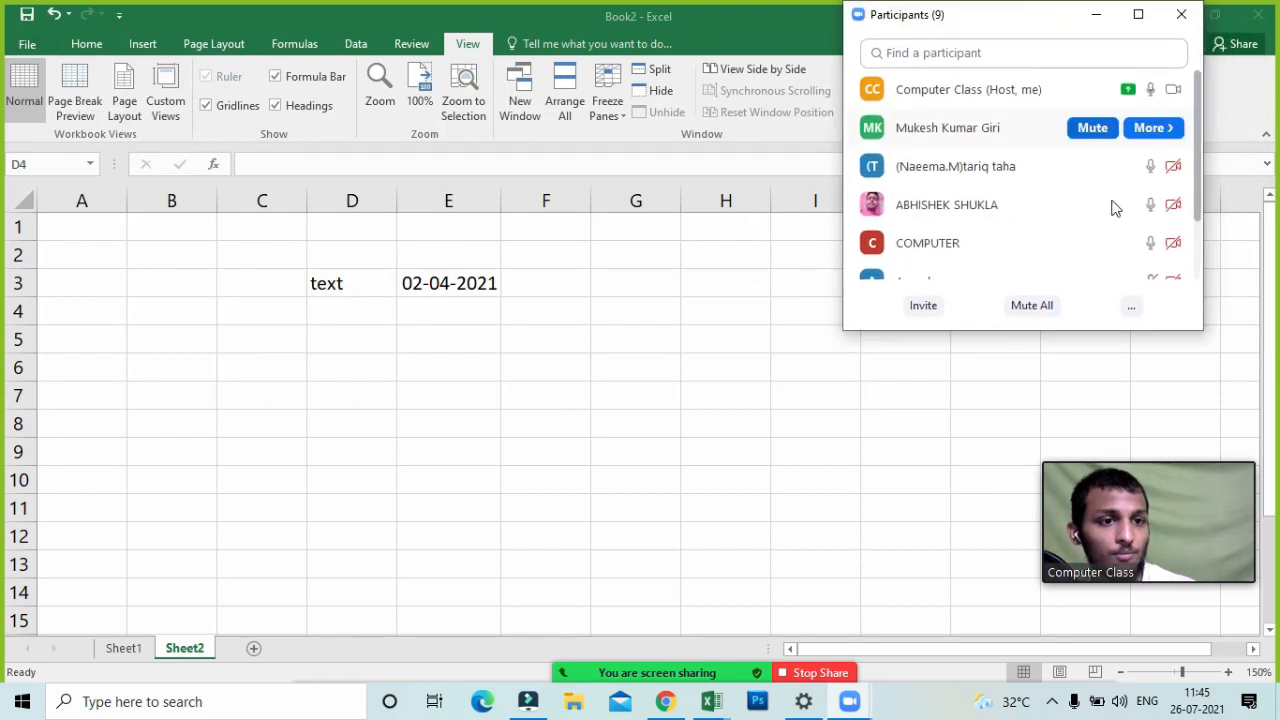
{"action": "left_click_drag", "start_coordinate": [1142, 331], "coordinate": [1142, 462]}
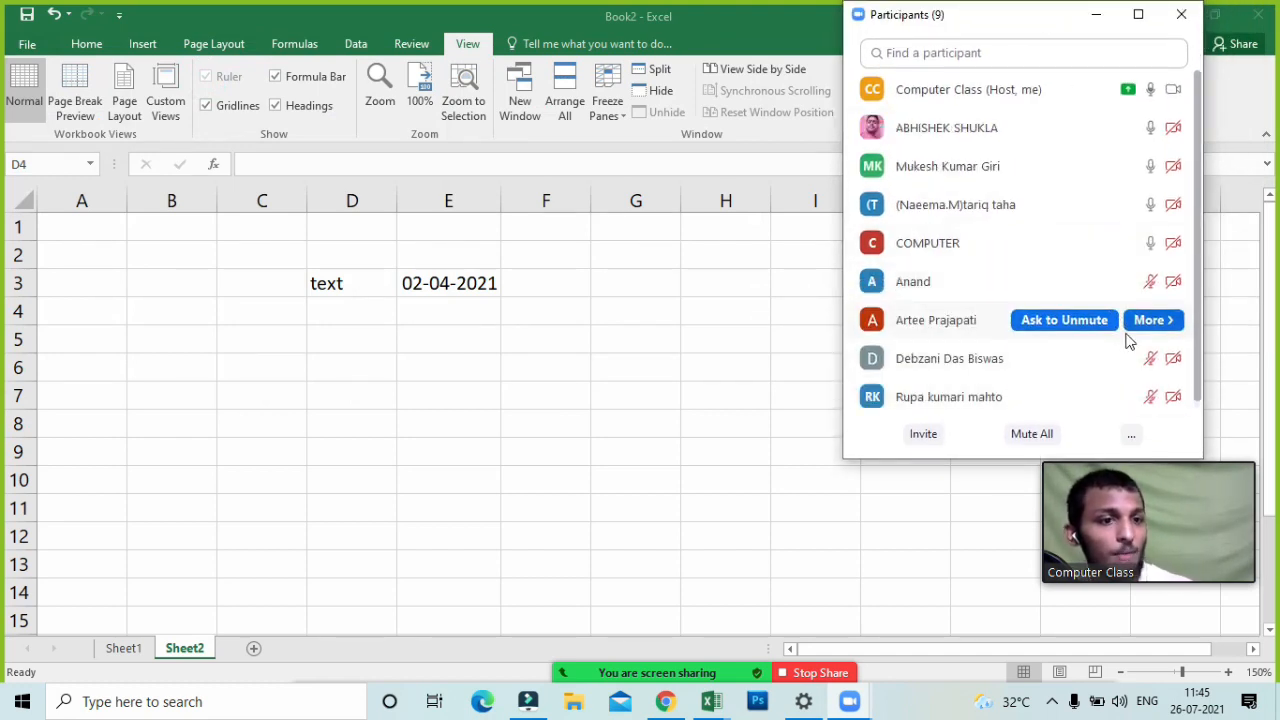
{"action": "scroll", "coordinate": [1080, 345], "scroll_direction": "down", "scroll_amount": 1}
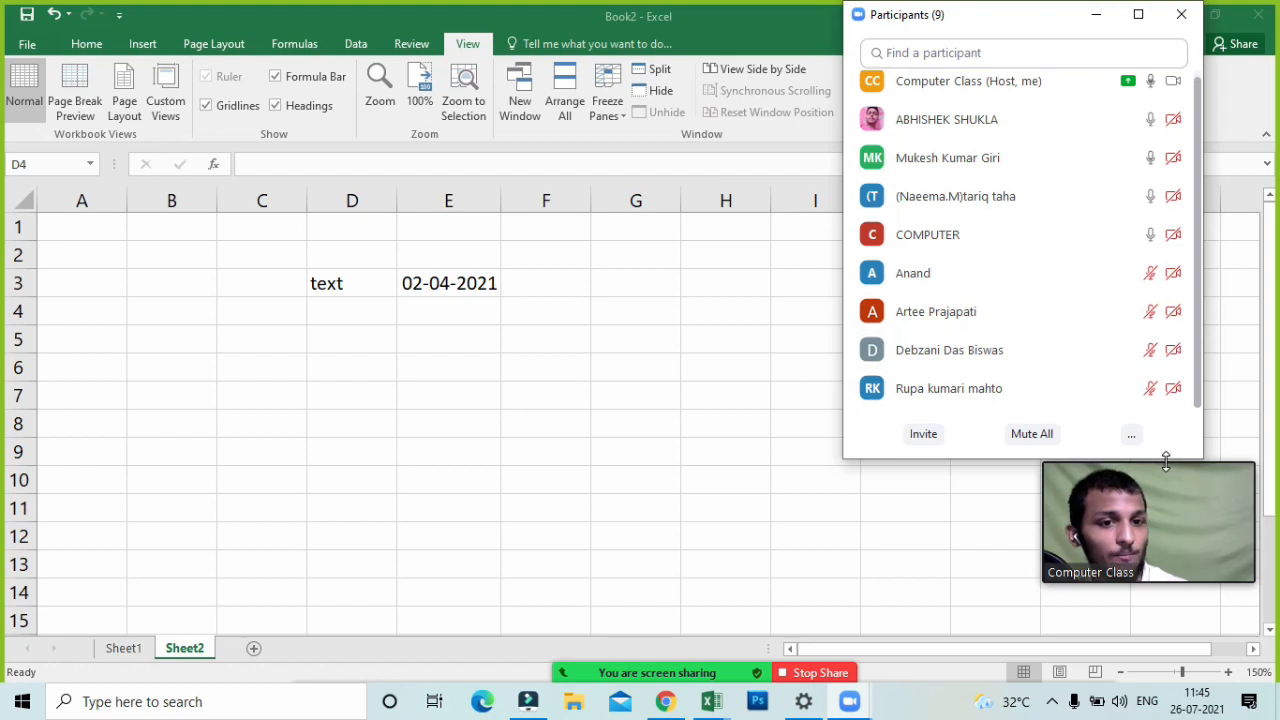
{"action": "left_click", "coordinate": [1094, 16]}
- Enter the formula =TEXT(E3,"ddd") in E5 to return the short weekday name of the date
{"action": "left_click", "coordinate": [423, 346]}
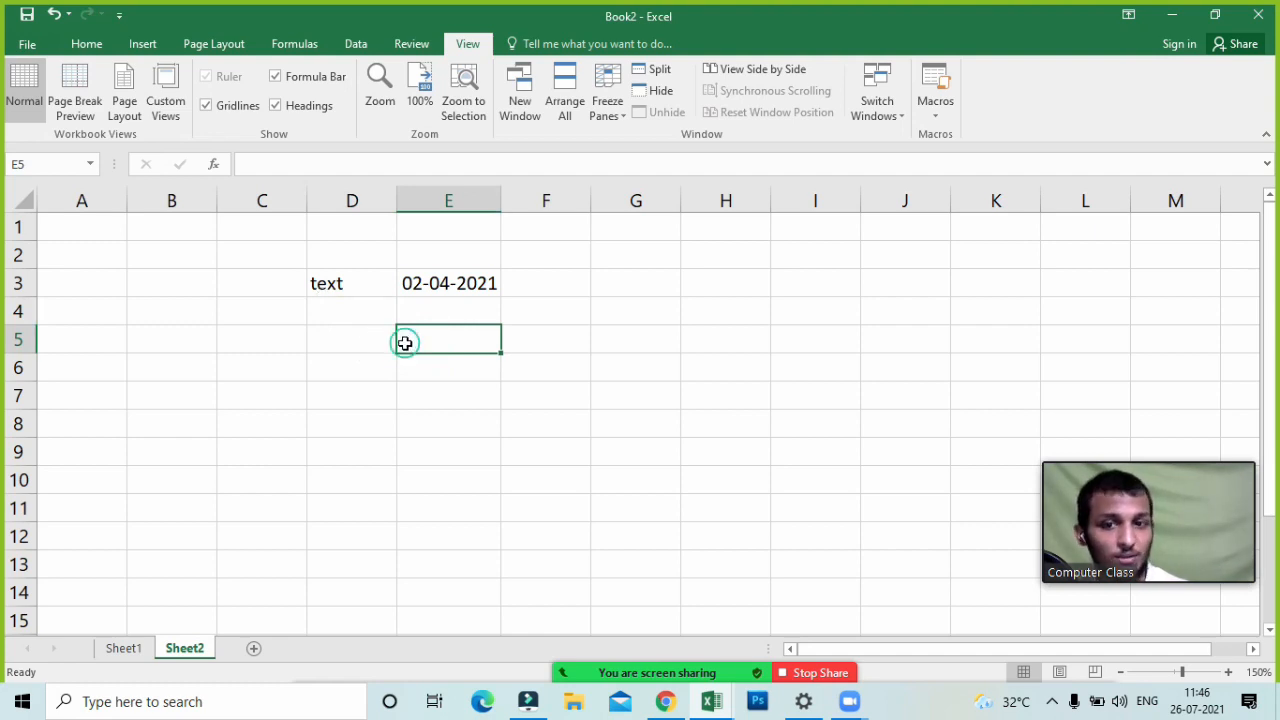
{"action": "type", "text": "=text"}
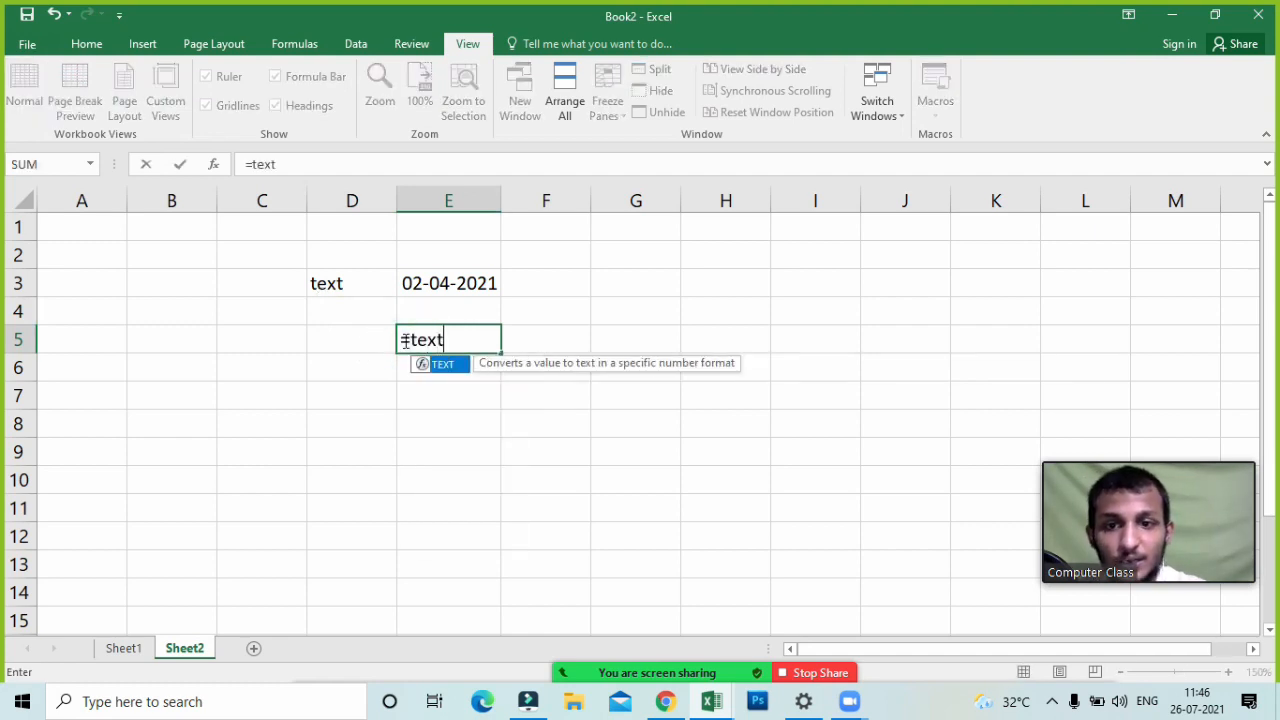
{"action": "type", "text": "("}
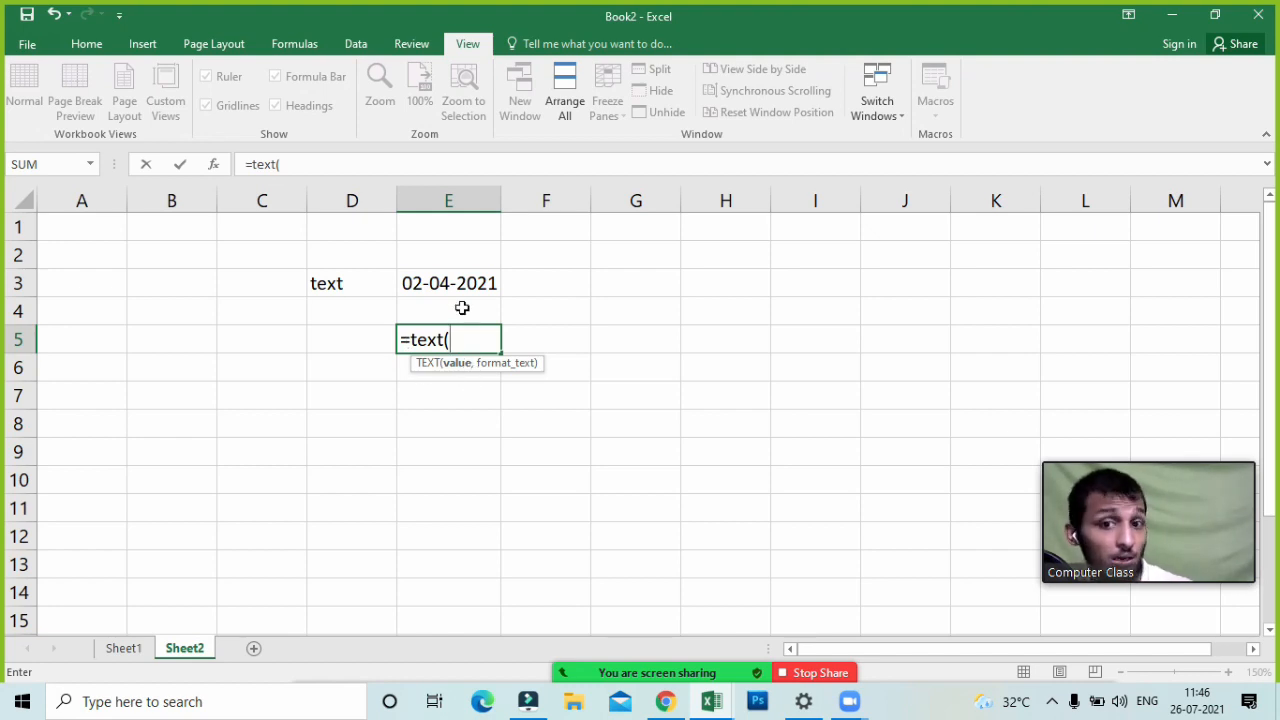
{"action": "left_click", "coordinate": [455, 277]}
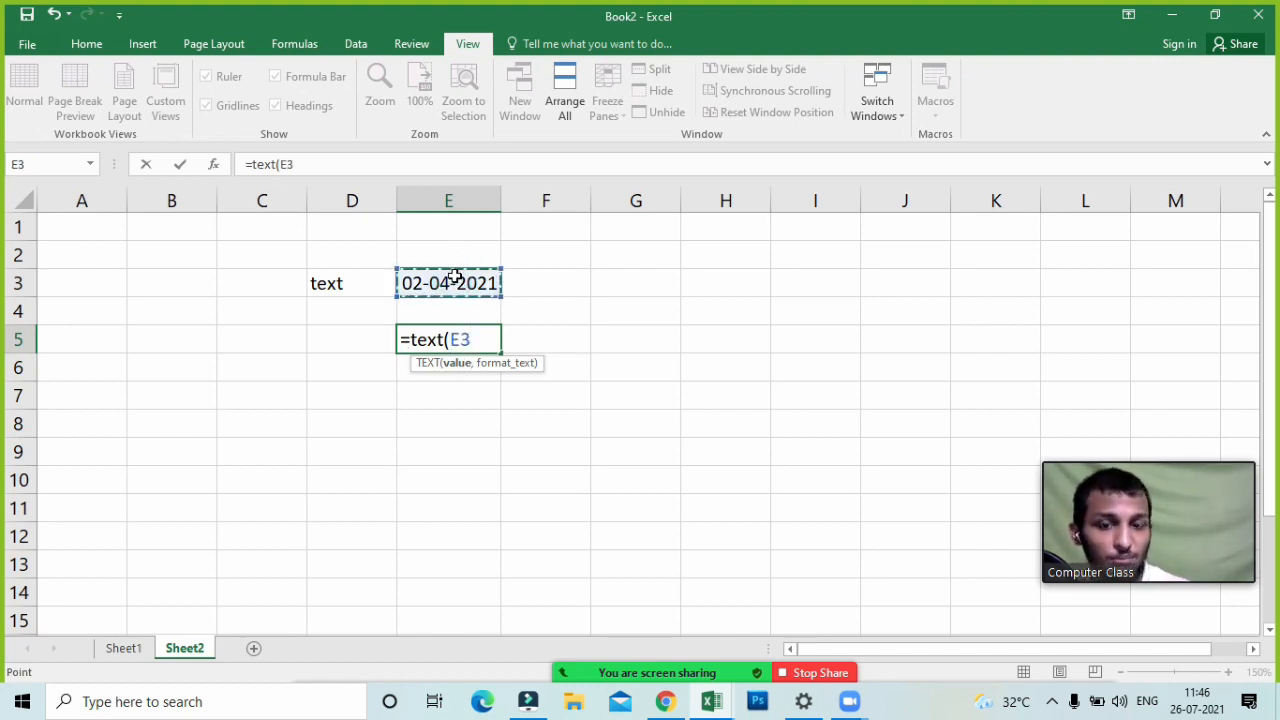
{"action": "type", "text": ","}
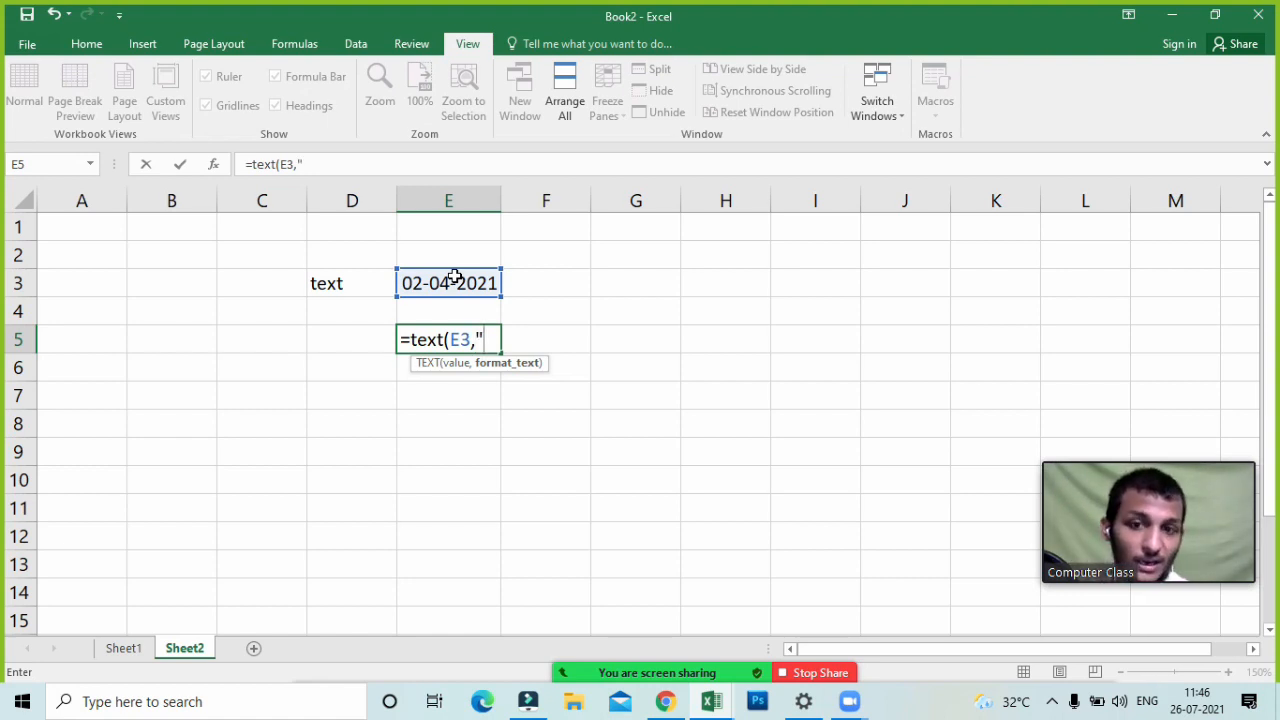
{"action": "type", "text": "ddd"}
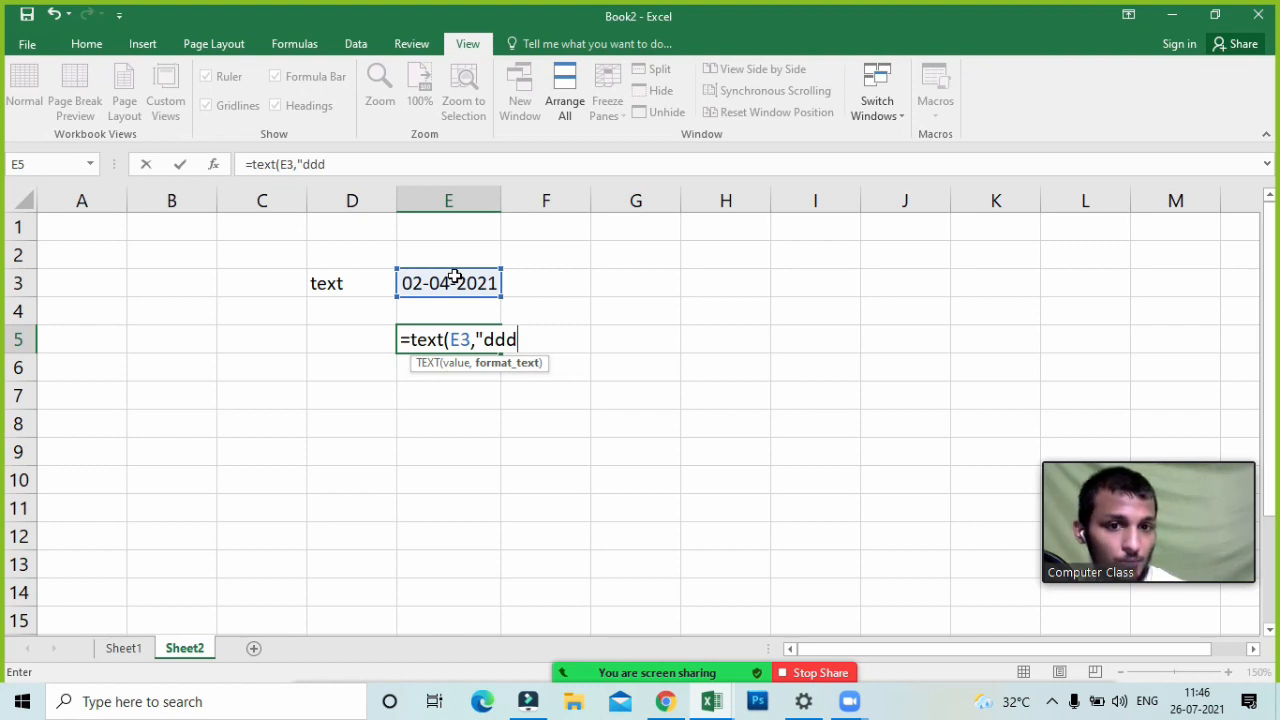
{"action": "type", "text": "\""}
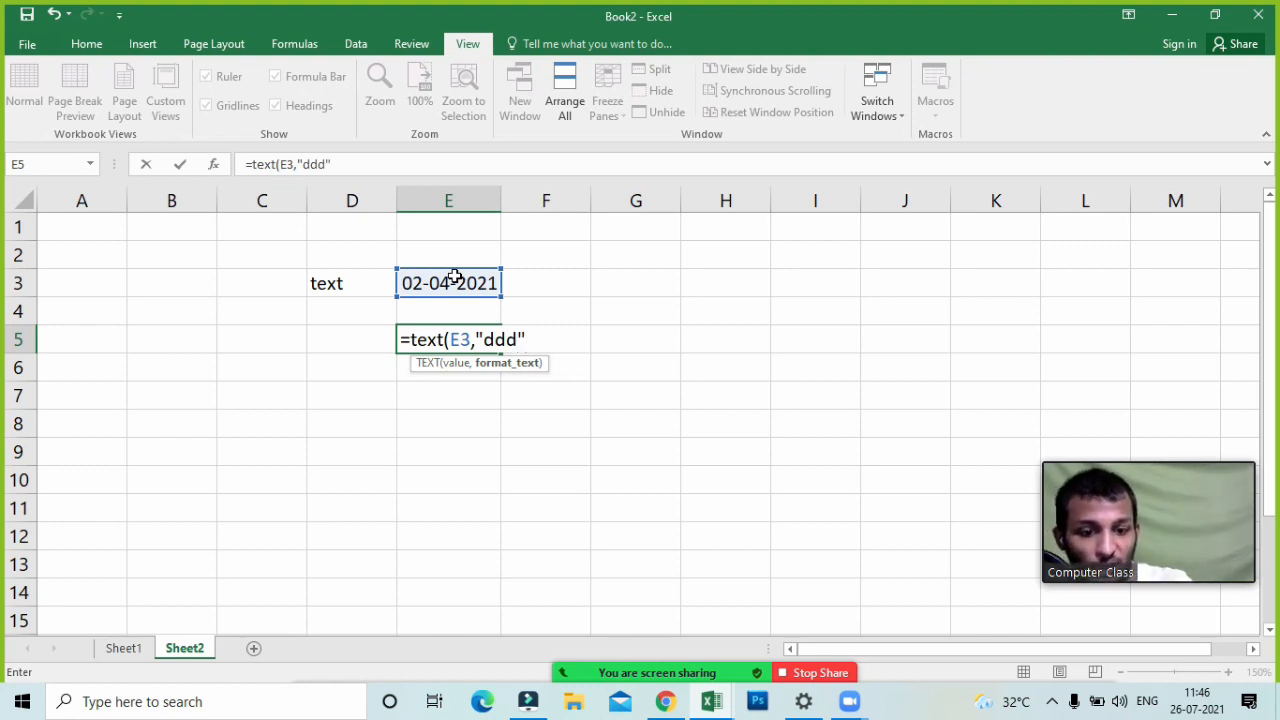
{"action": "key", "text": "Return"}
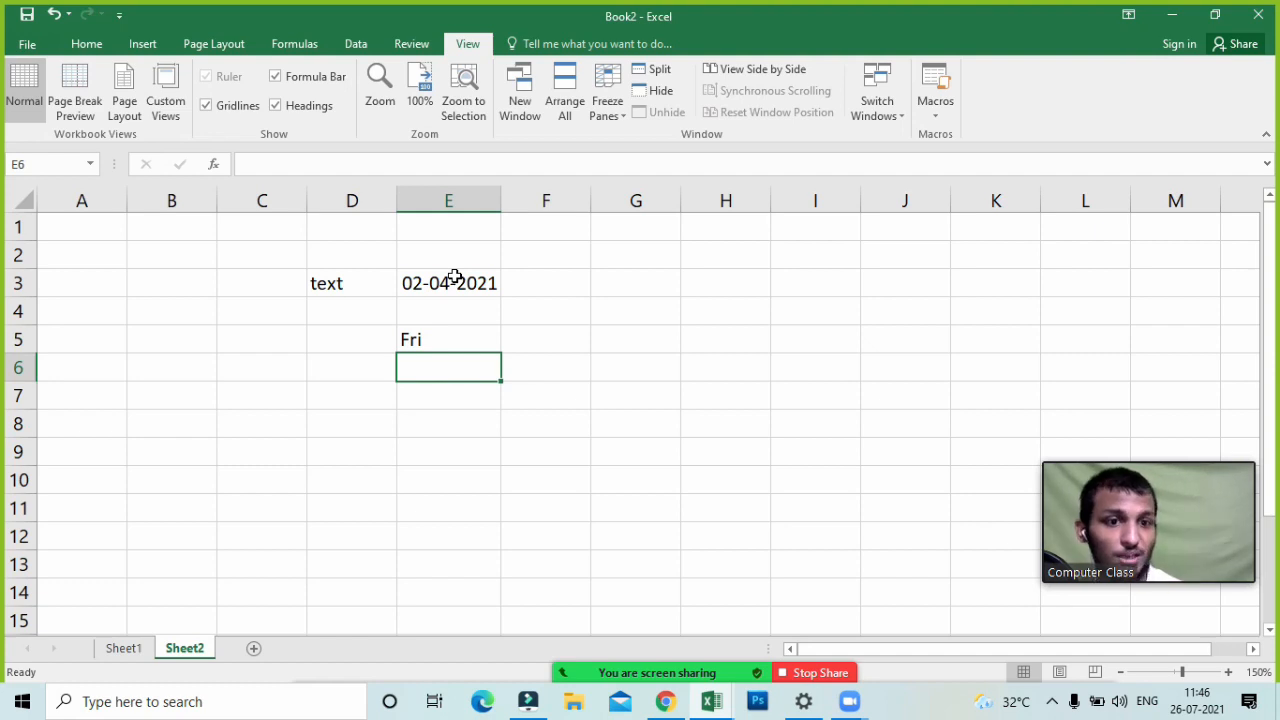
- Change the format code in the E5 TEXT formula to "dddd" for the full weekday name
{"action": "double_click", "coordinate": [451, 336]}
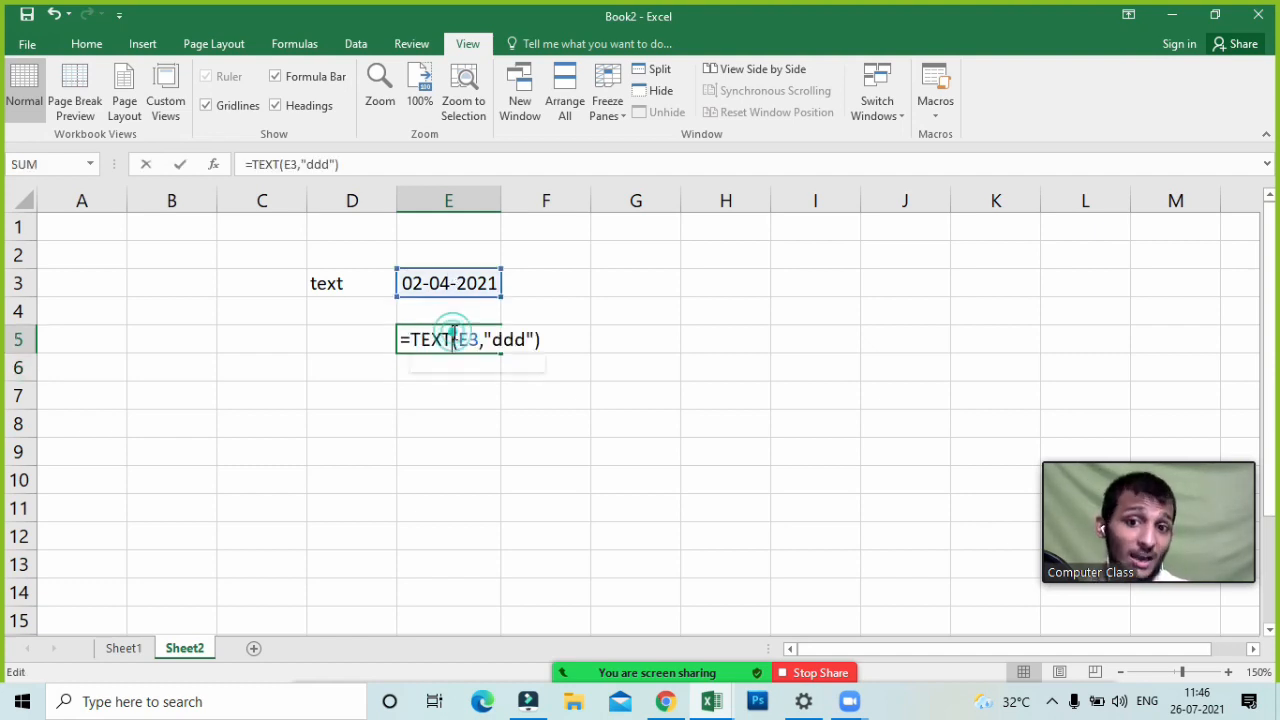
{"action": "left_click", "coordinate": [527, 340]}
{"action": "type", "text": "d"}
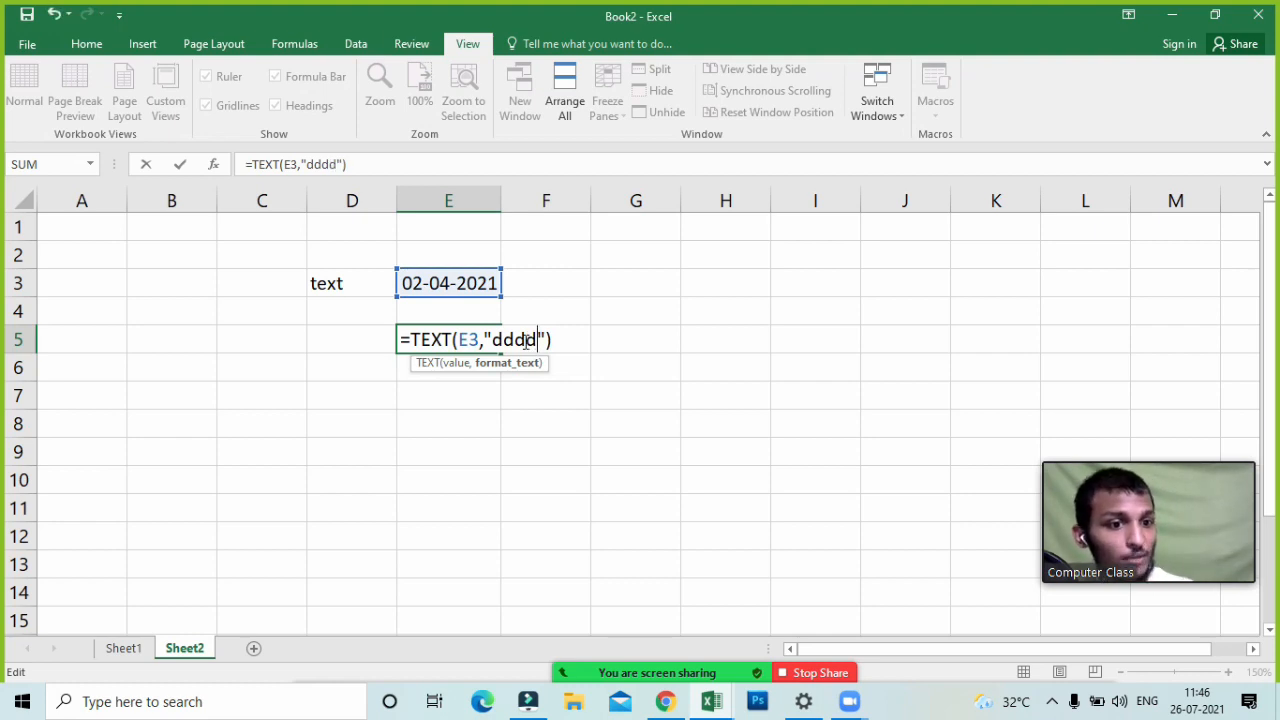
{"action": "key", "text": "Return"}
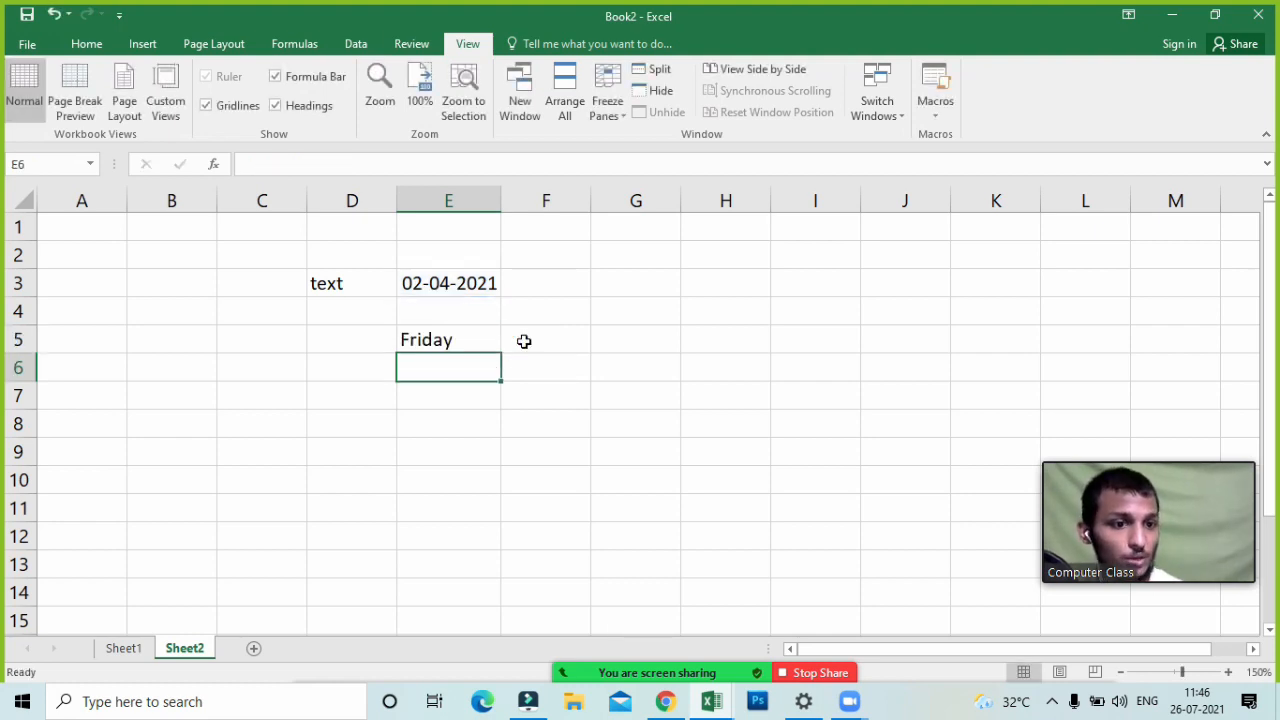
- Shorten the format code in the E5 TEXT formula to "dd" for the two-digit day number
{"action": "left_click", "coordinate": [447, 285]}
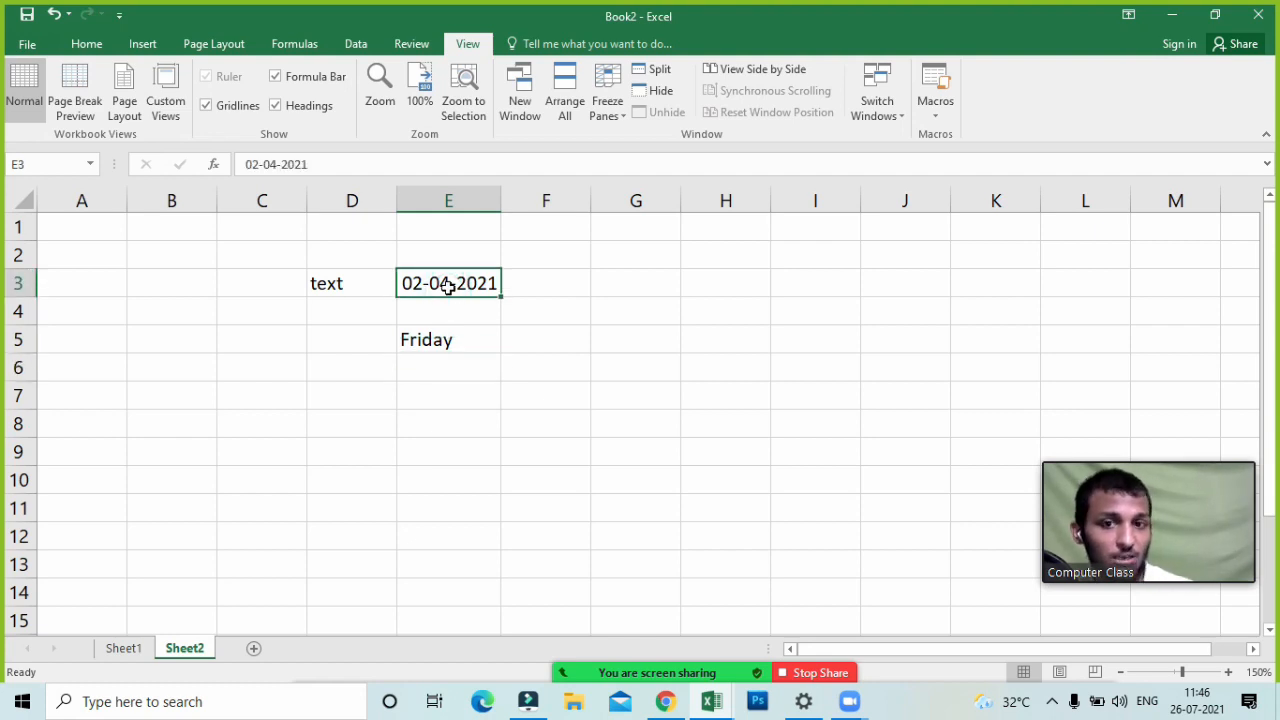
{"action": "left_click", "coordinate": [445, 339]}
{"action": "double_click", "coordinate": [471, 339]}
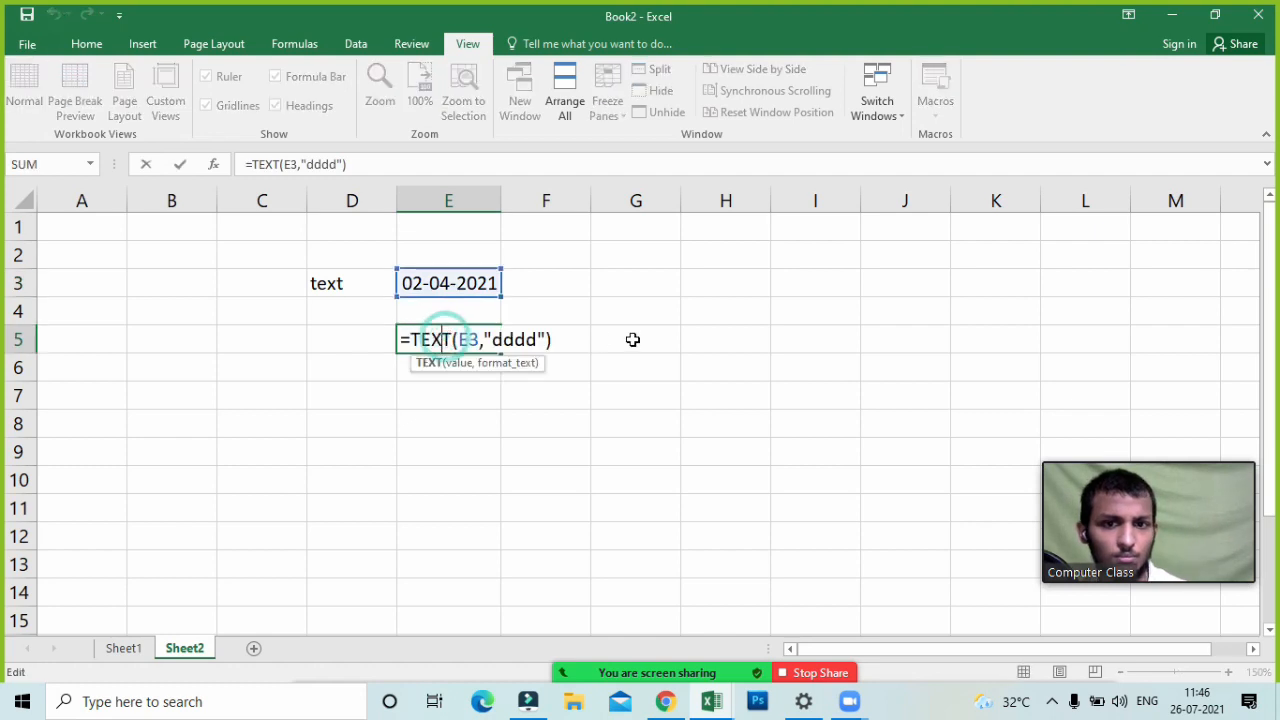
{"action": "left_click", "coordinate": [528, 339]}
{"action": "key", "text": "BackSpace"}
{"action": "key", "text": "BackSpace"}
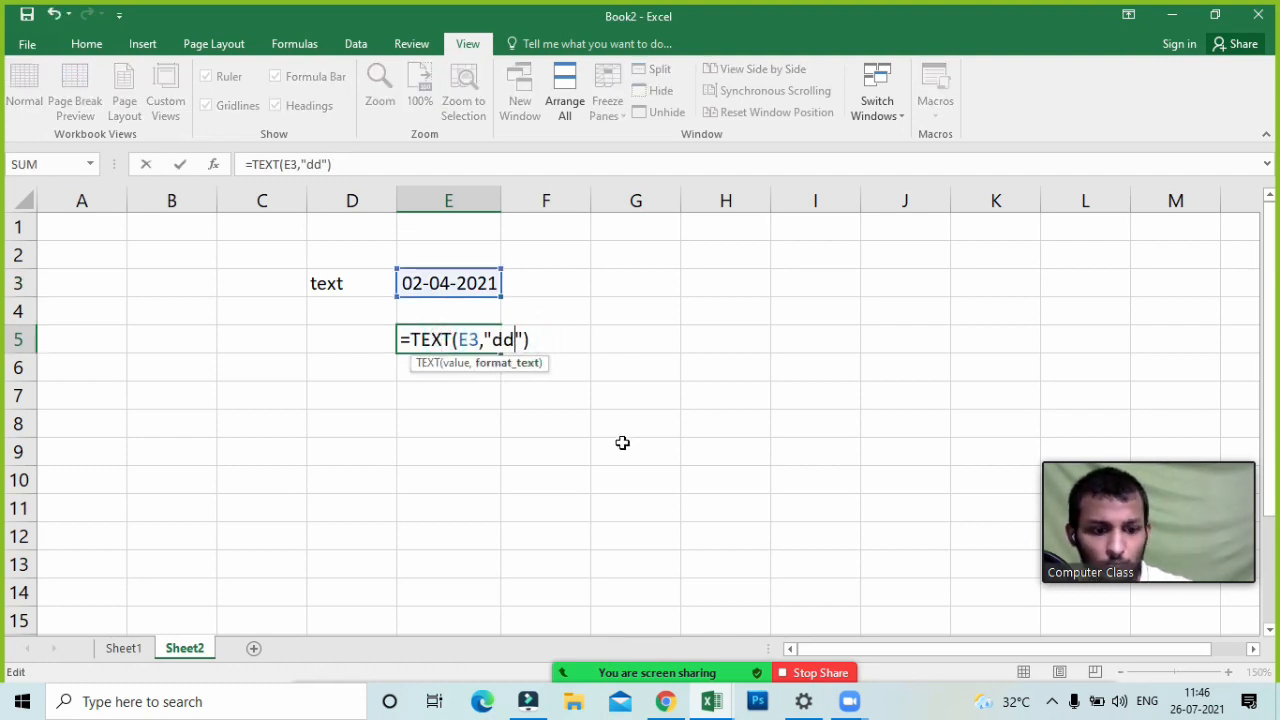
{"action": "key", "text": "Return"}
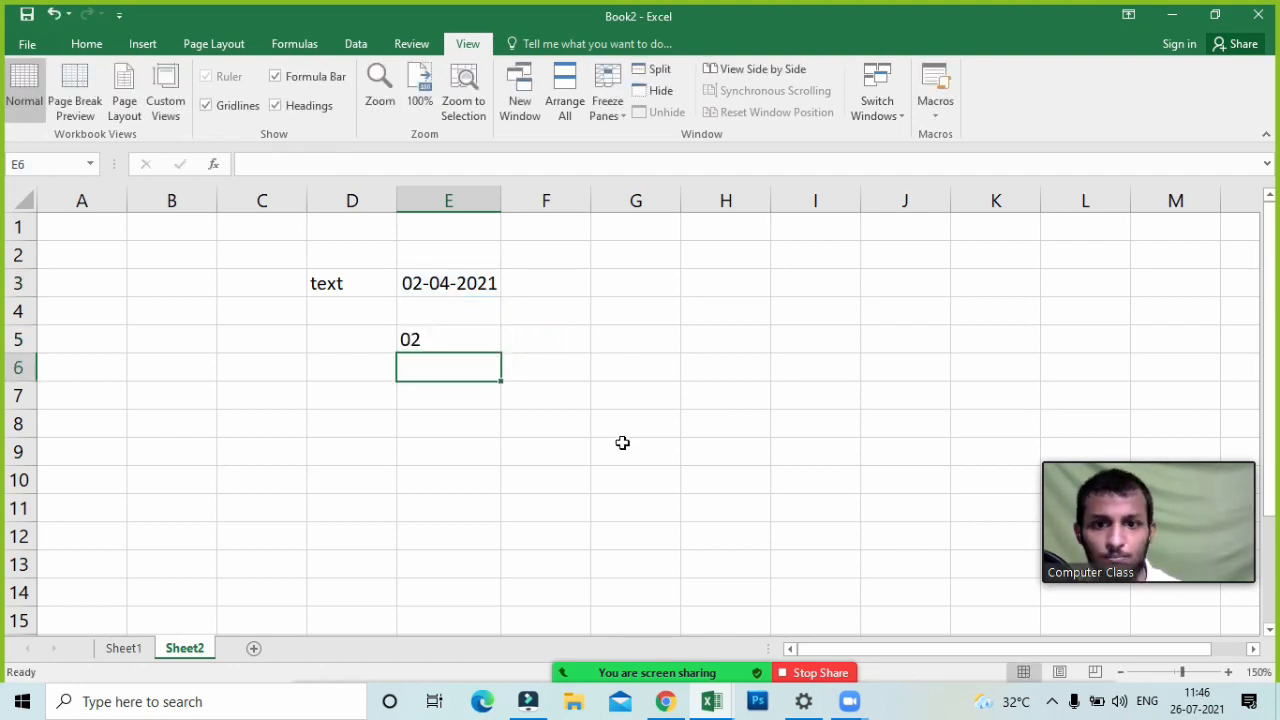
- Set the E5 TEXT formula's format code back to "dddd"
{"action": "double_click", "coordinate": [443, 338]}
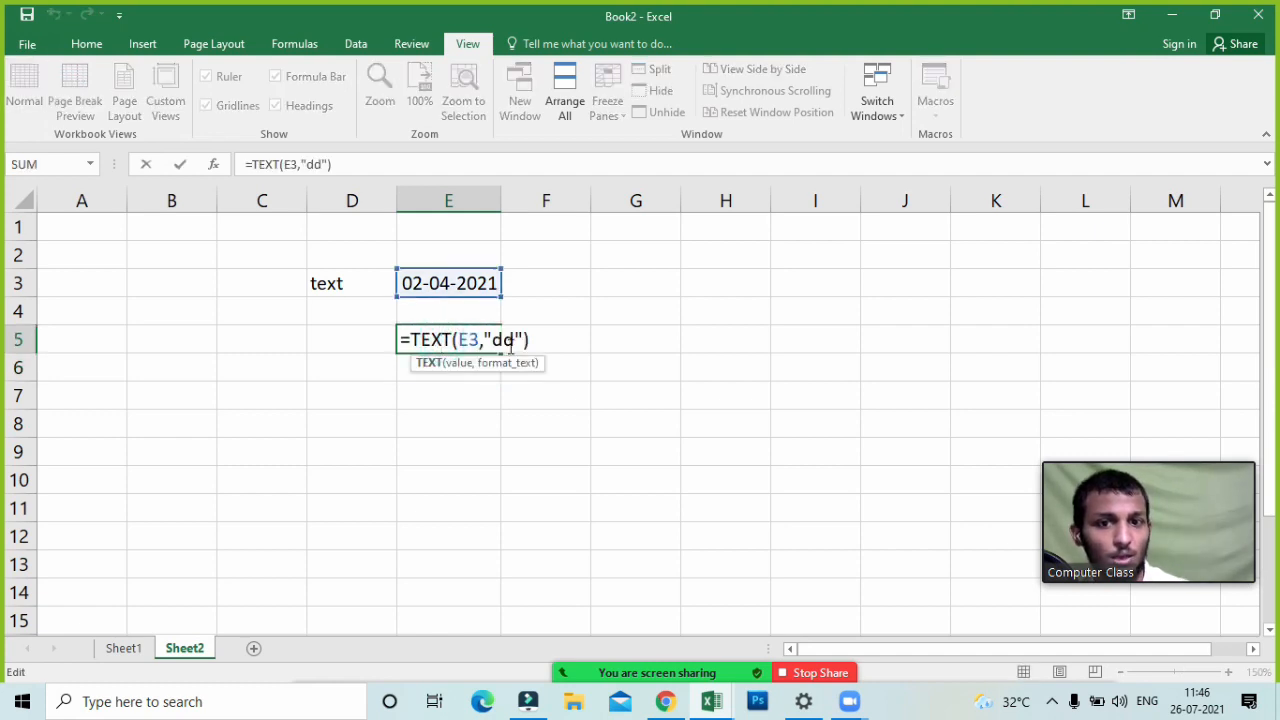
{"action": "left_click", "coordinate": [515, 342]}
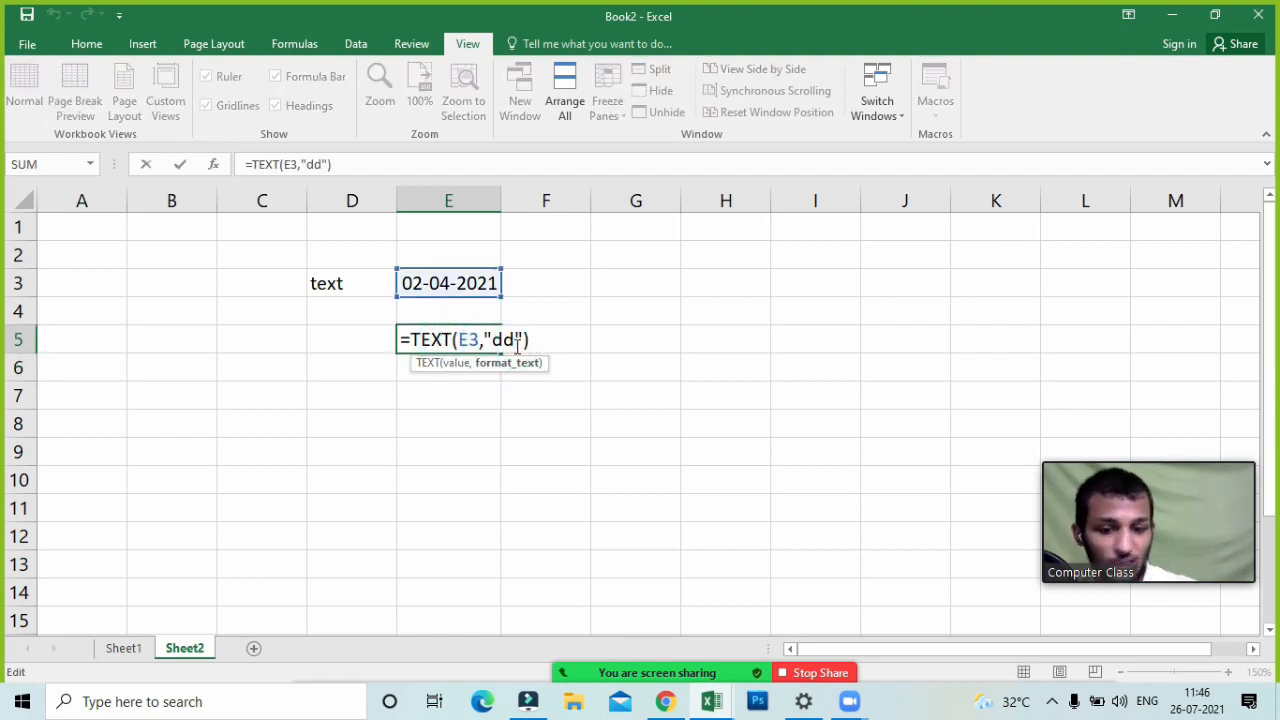
{"action": "type", "text": "dd"}
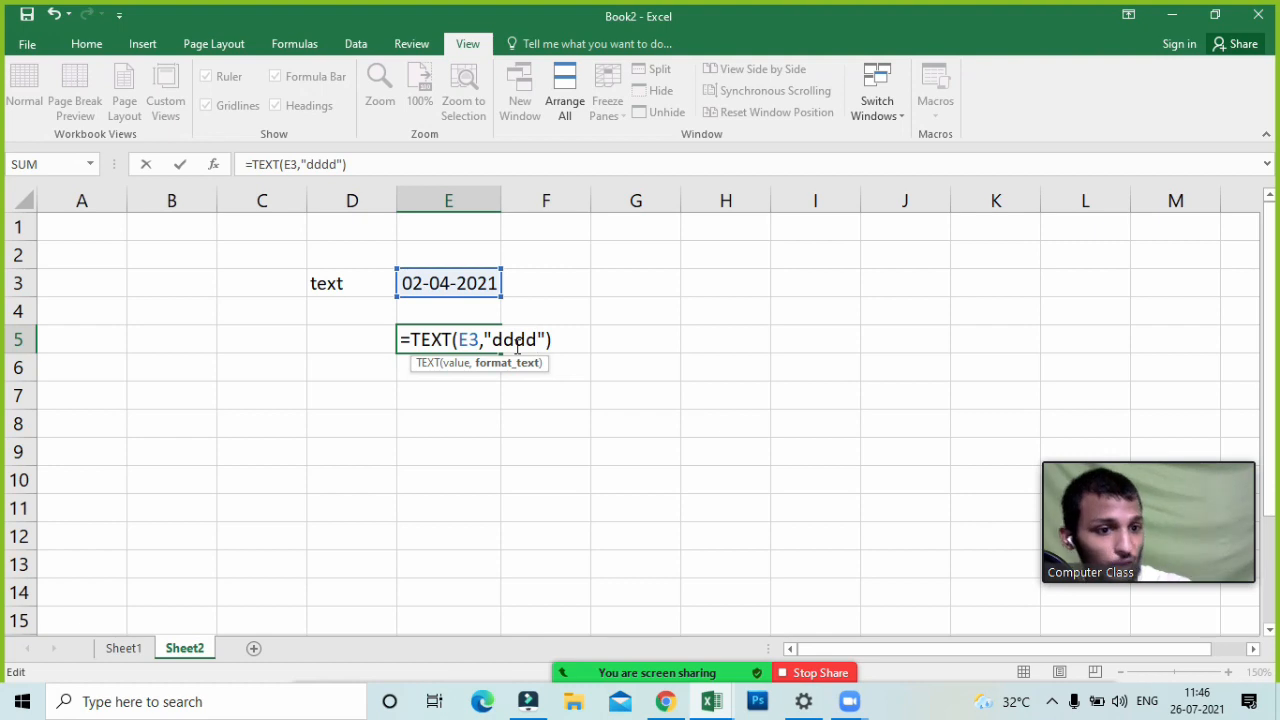
{"action": "key", "text": "Return"}
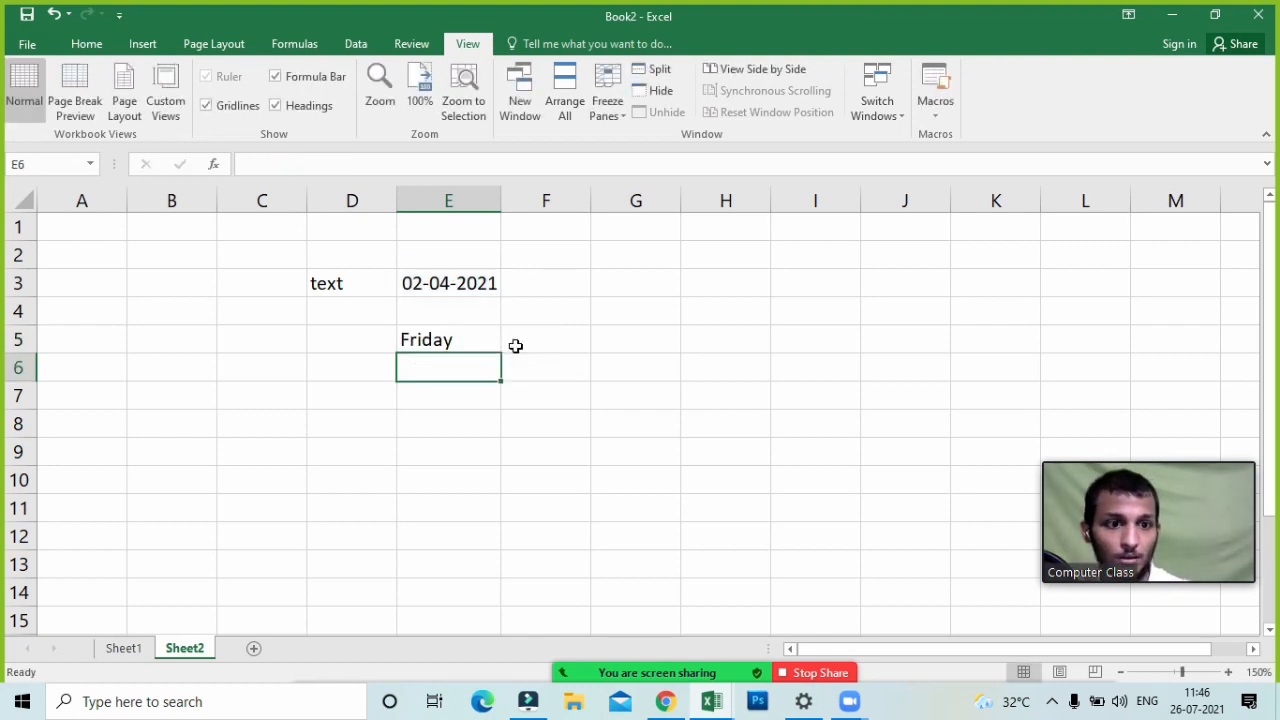
- Replace the date in E3 with 26-7-2021
{"action": "left_click", "coordinate": [415, 290]}
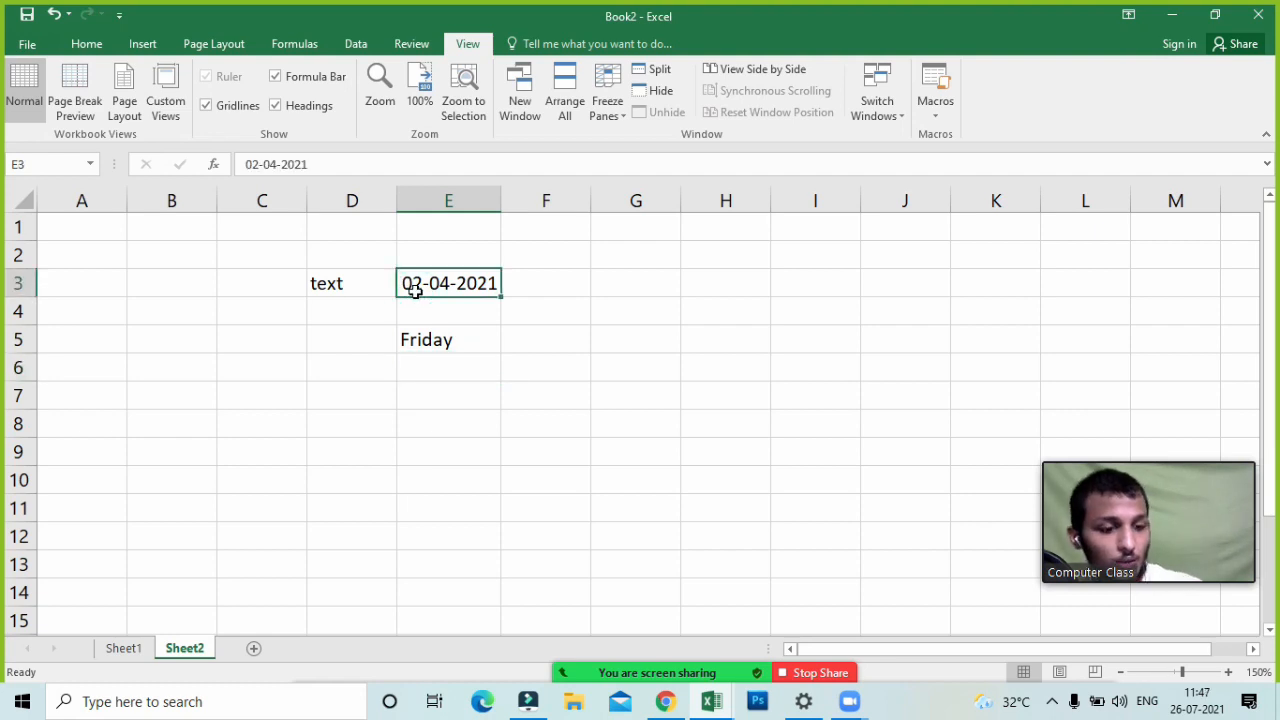
{"action": "type", "text": "26-0"}
{"action": "type", "text": "7-202"}
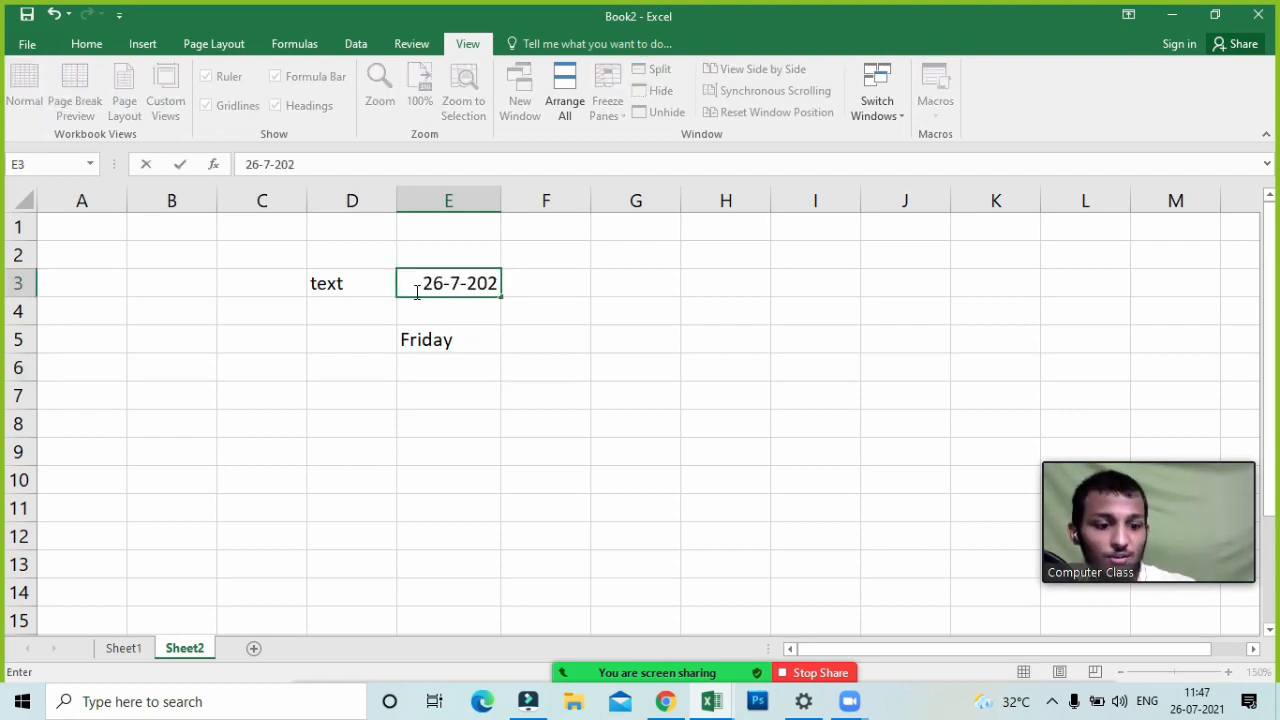
{"action": "type", "text": "1"}
{"action": "key", "text": "Return"}
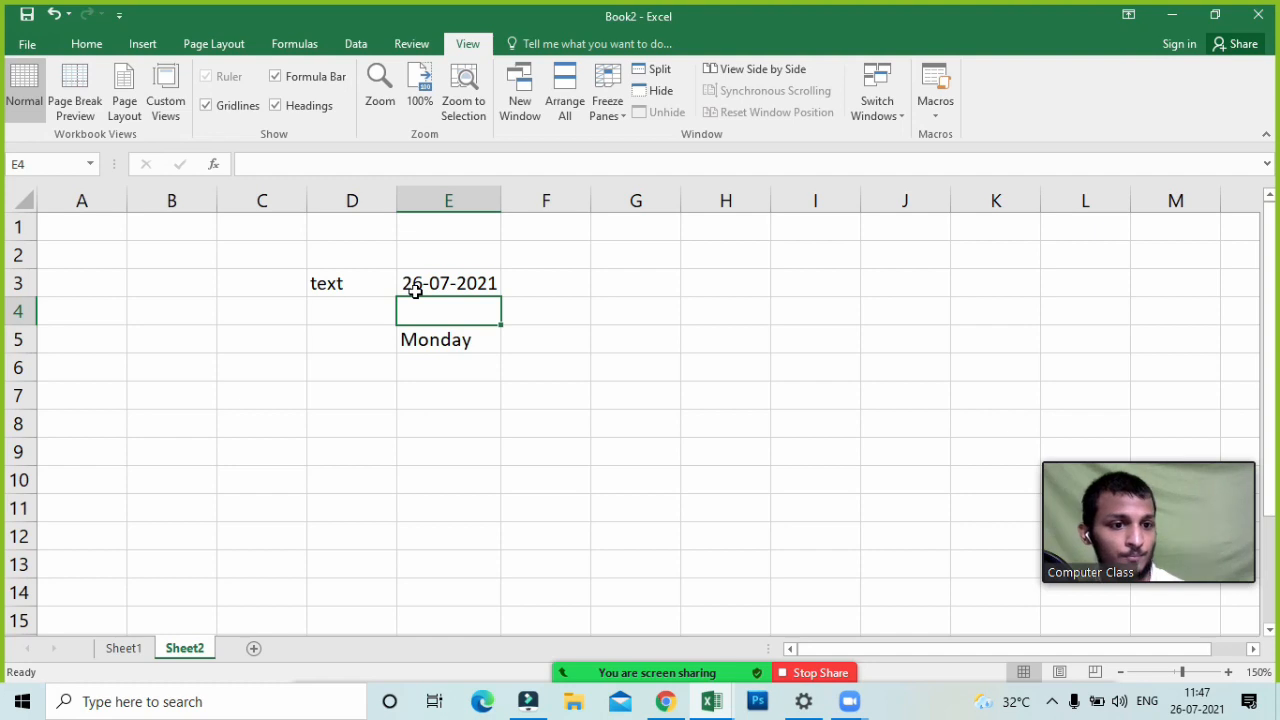
- Replace the format code in the E5 TEXT formula with "mmm" for the abbreviated month name
{"action": "left_click", "coordinate": [434, 337]}
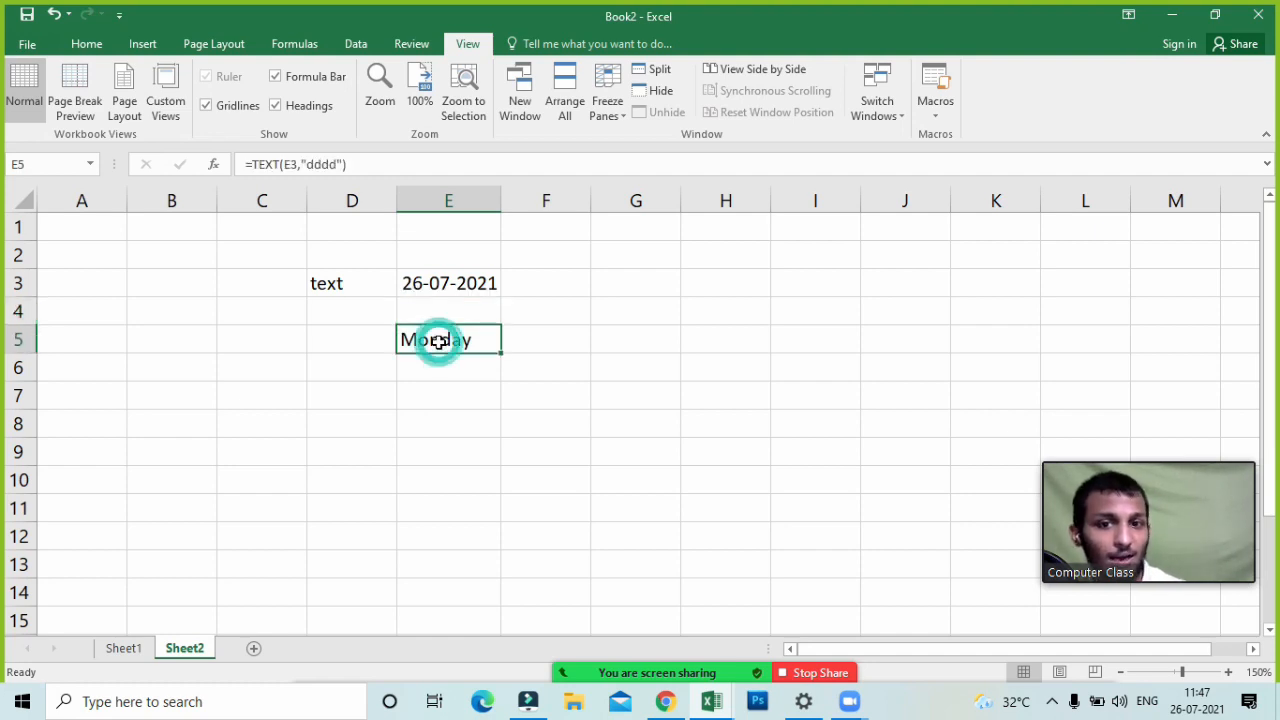
{"action": "double_click", "coordinate": [440, 337]}
{"action": "left_click", "coordinate": [538, 341]}
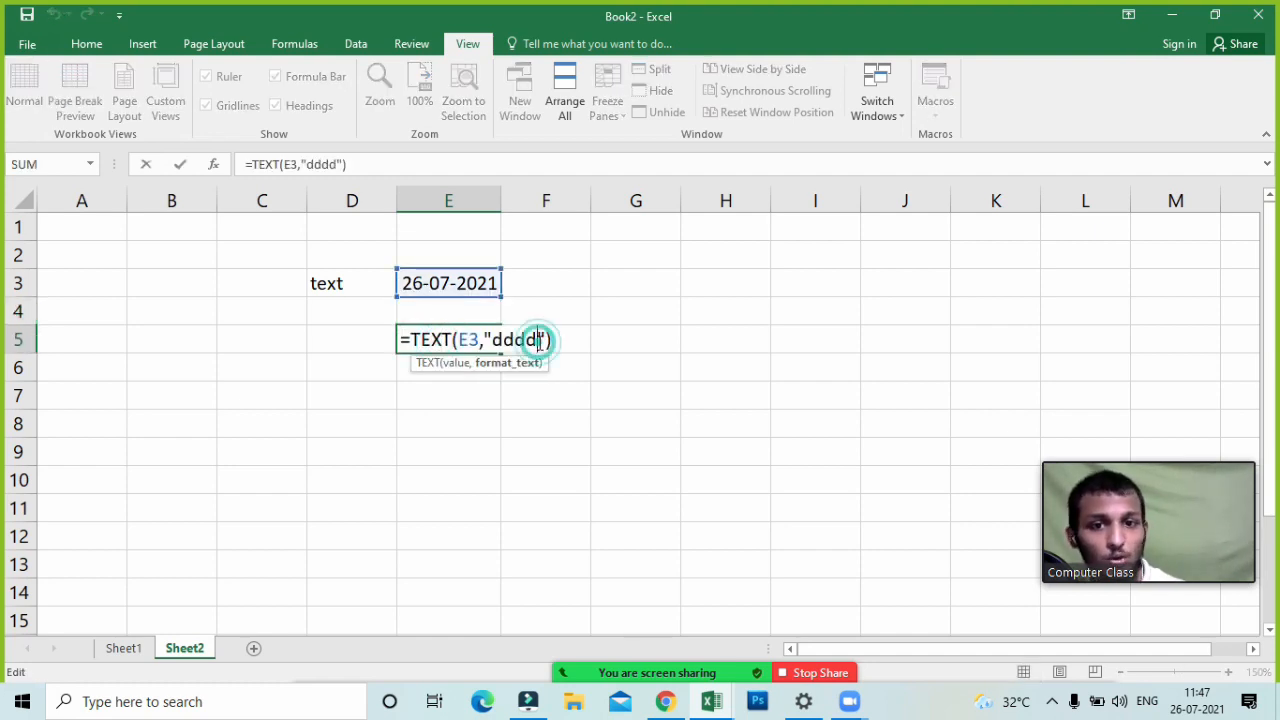
{"action": "key", "text": "BackSpace"}
{"action": "key", "text": "BackSpace"}
{"action": "key", "text": "BackSpace"}
{"action": "key", "text": "BackSpace"}
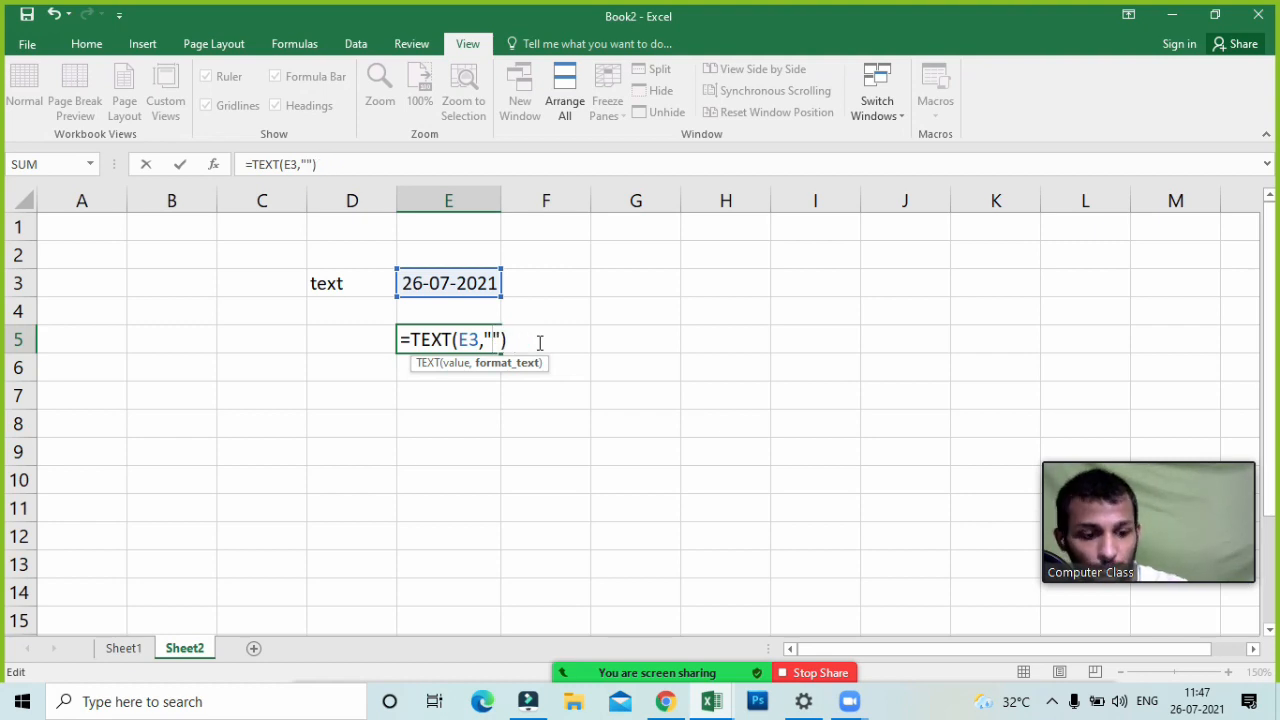
{"action": "type", "text": "mmm"}
{"action": "key", "text": "Return"}
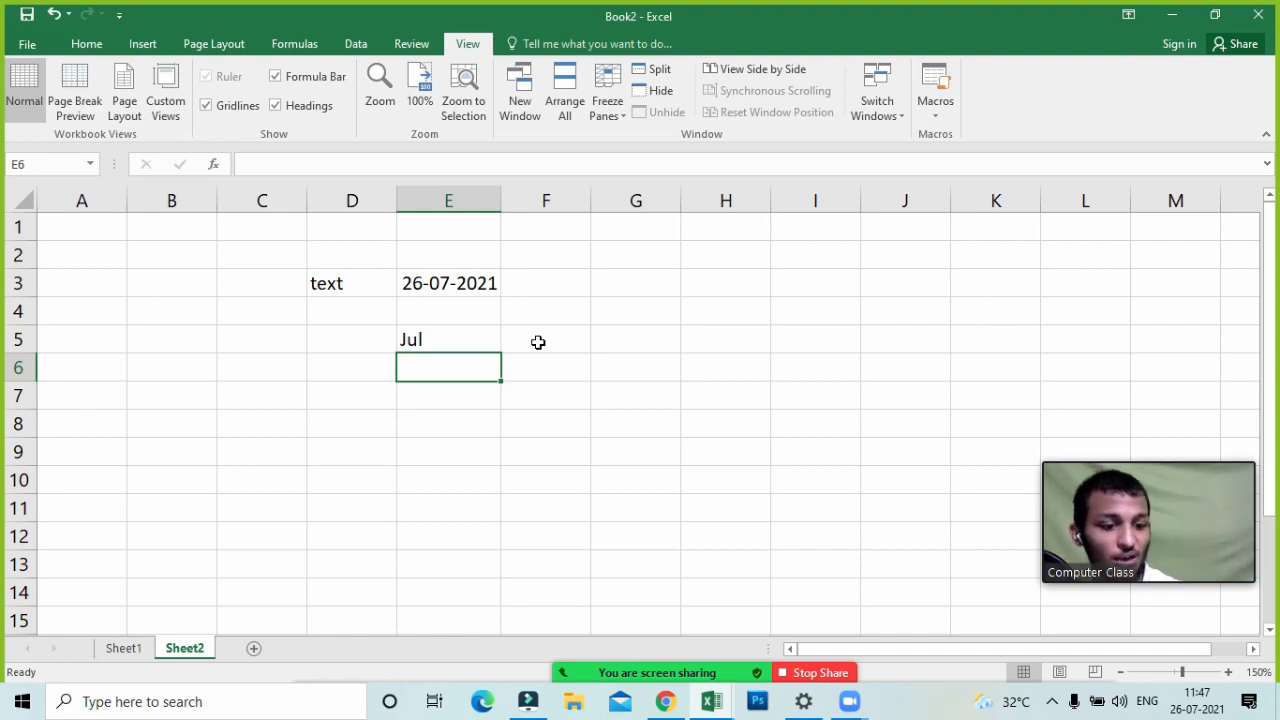
- Extend the format code in the E5 TEXT formula to "mmmm" for the full month name
{"action": "double_click", "coordinate": [444, 339]}
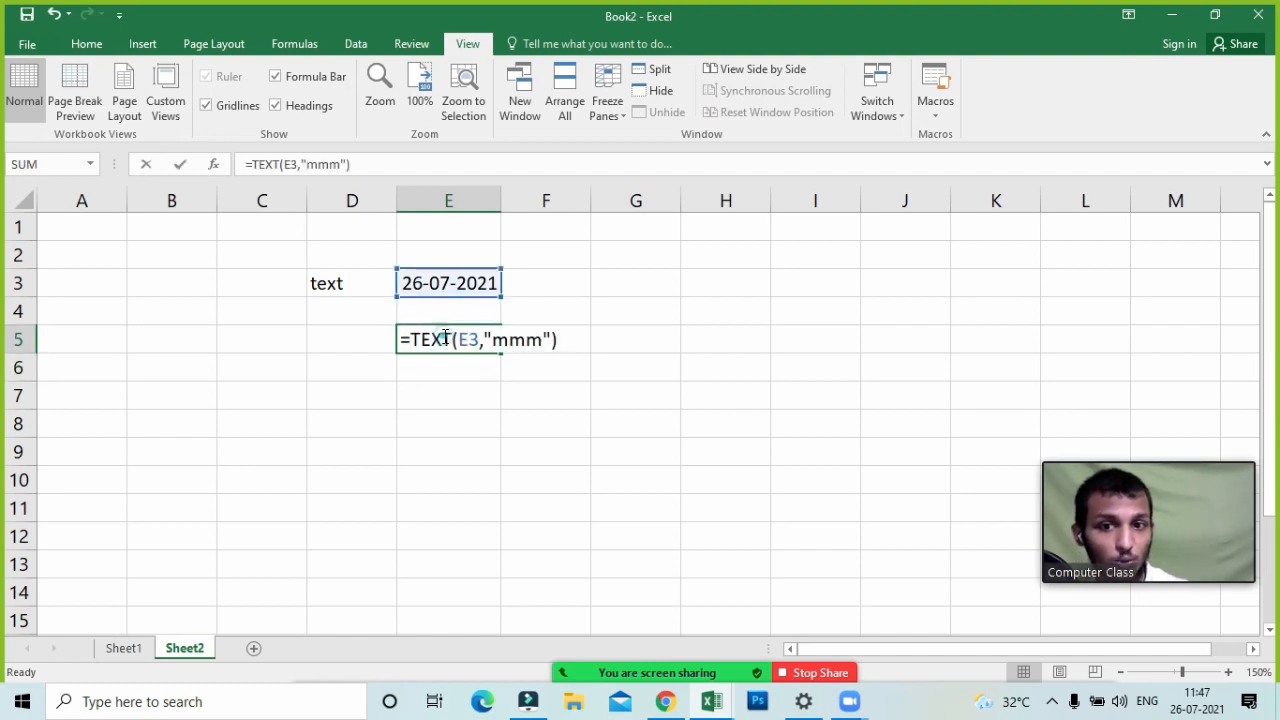
{"action": "left_click", "coordinate": [543, 341]}
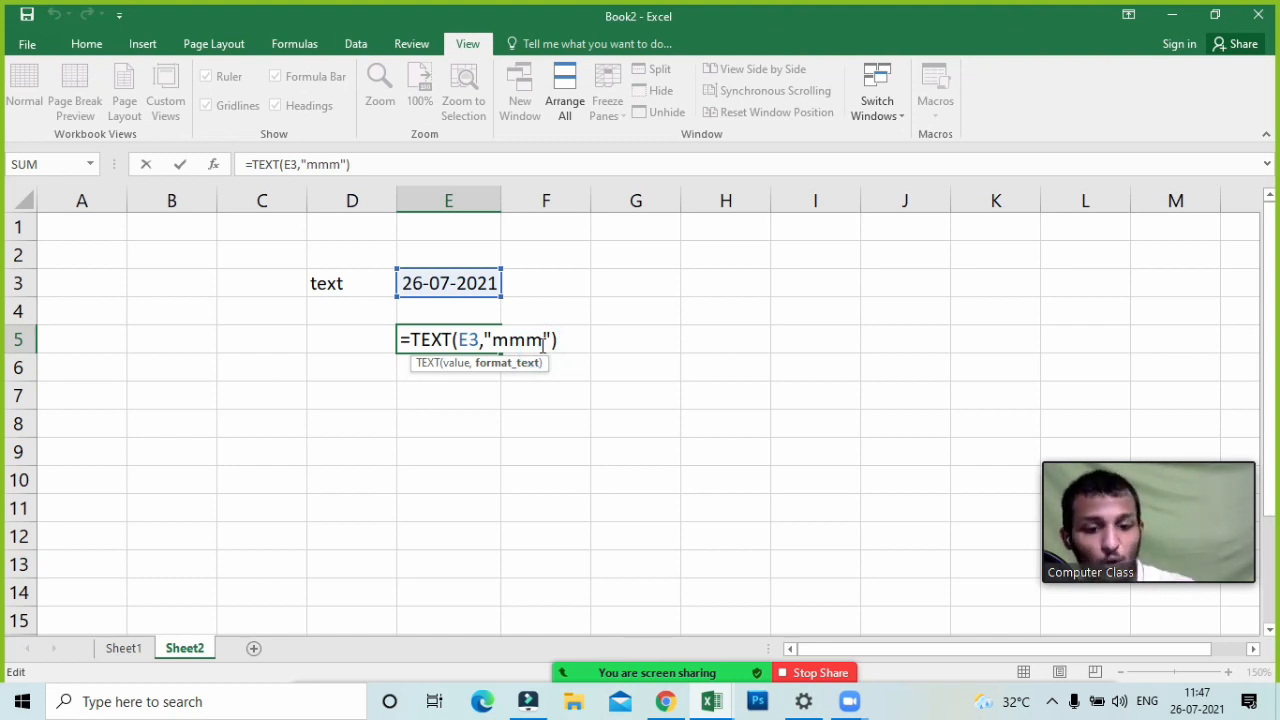
{"action": "type", "text": "m"}
{"action": "key", "text": "Return"}
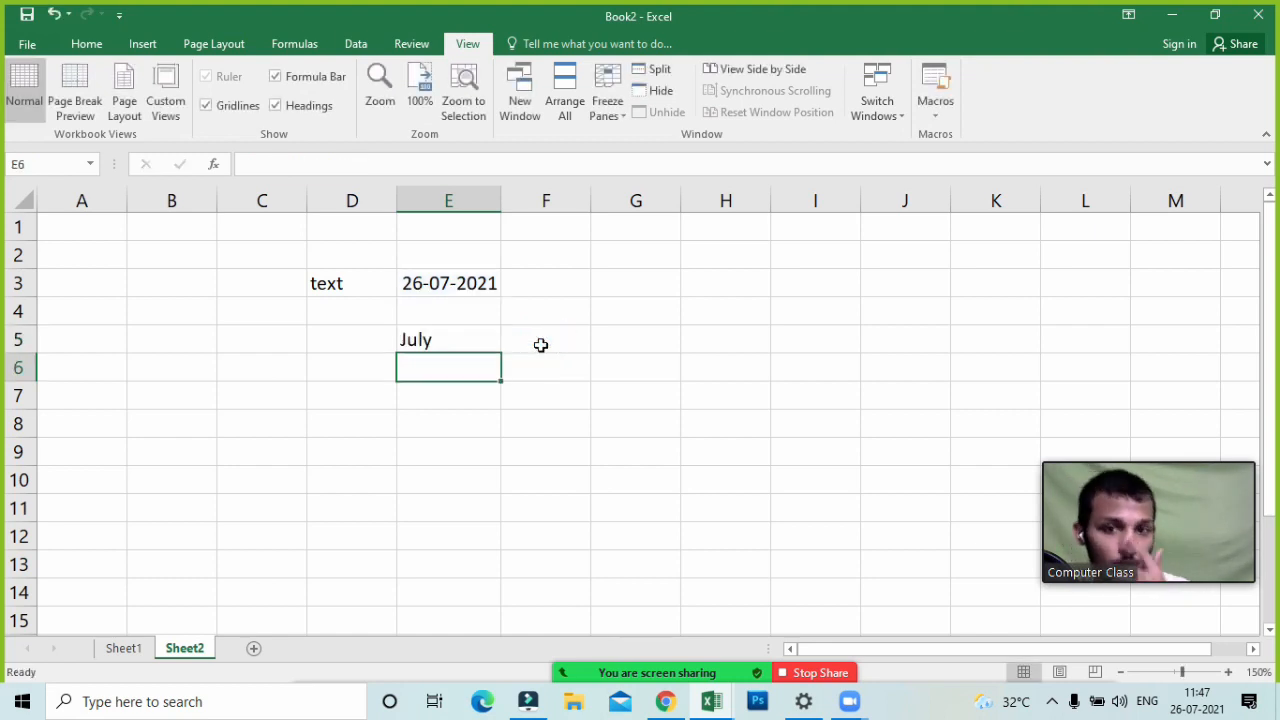
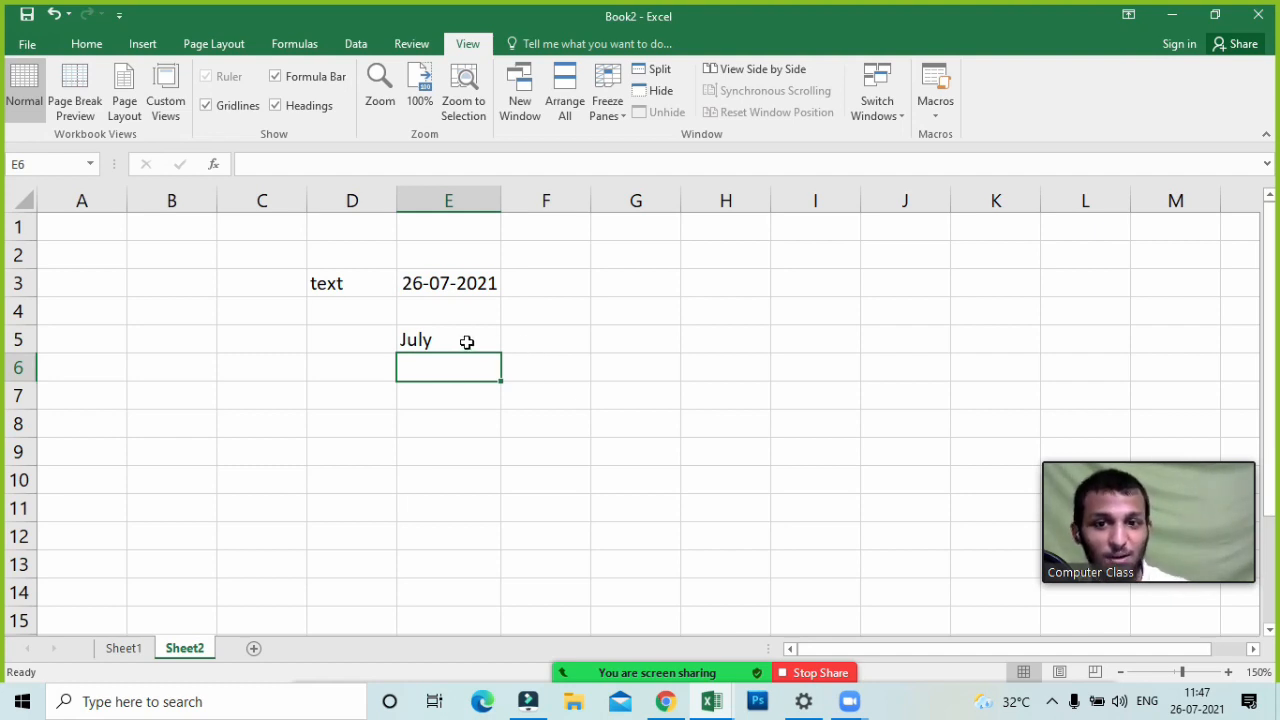
- Replace the format code in the E5 TEXT formula with "yyyy" for the four-digit year
{"action": "double_click", "coordinate": [470, 341]}
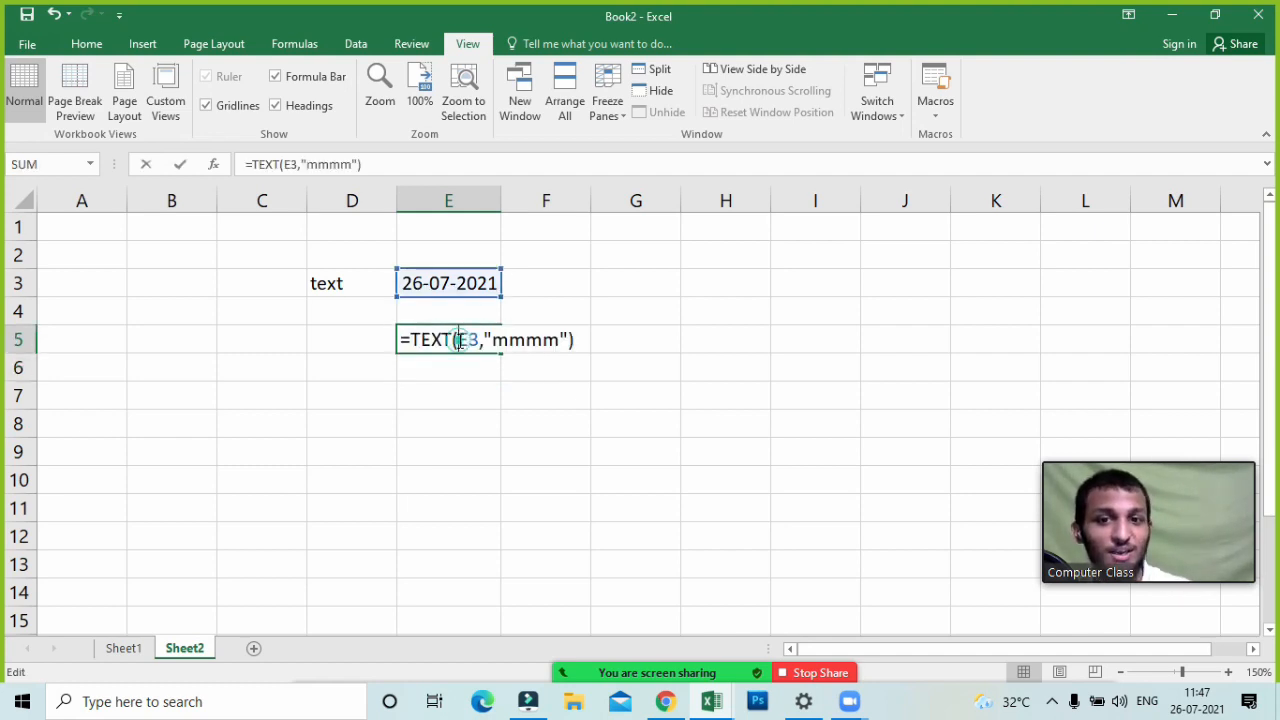
{"action": "left_click", "coordinate": [556, 341]}
{"action": "key", "text": "BackSpace"}
{"action": "key", "text": "BackSpace"}
{"action": "key", "text": "BackSpace"}
{"action": "key", "text": "BackSpace"}
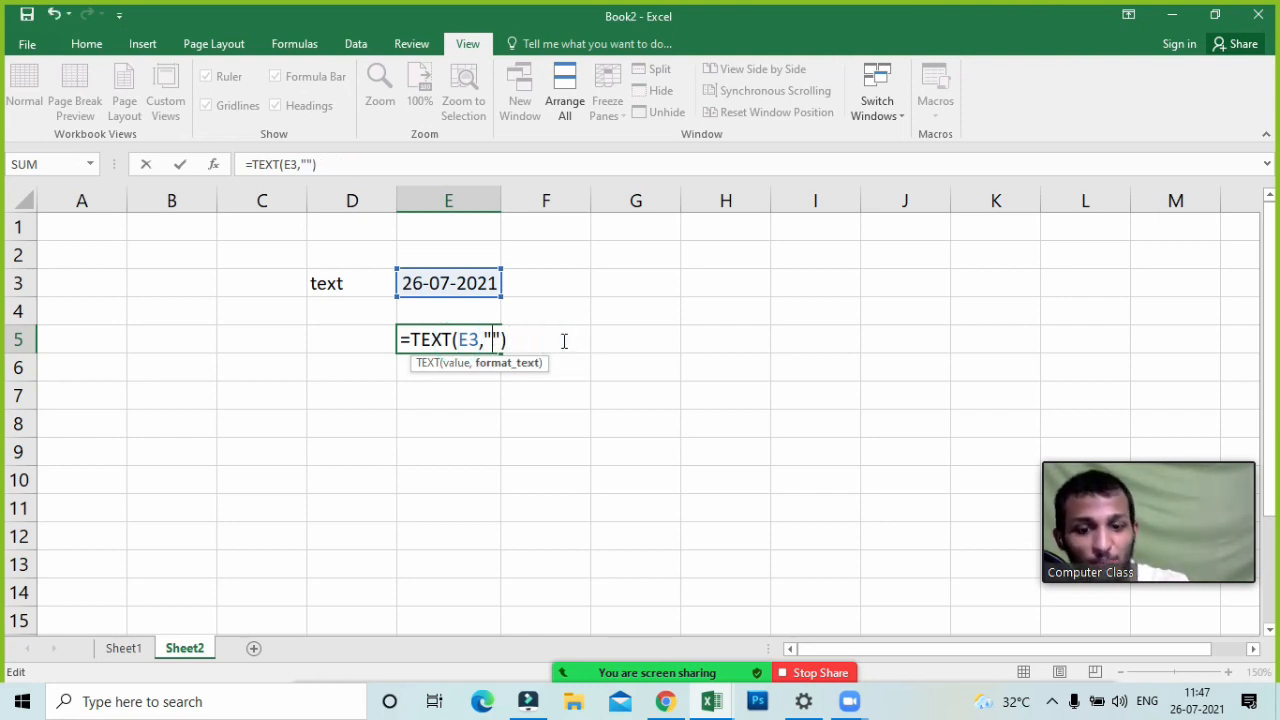
{"action": "type", "text": "yyyy"}
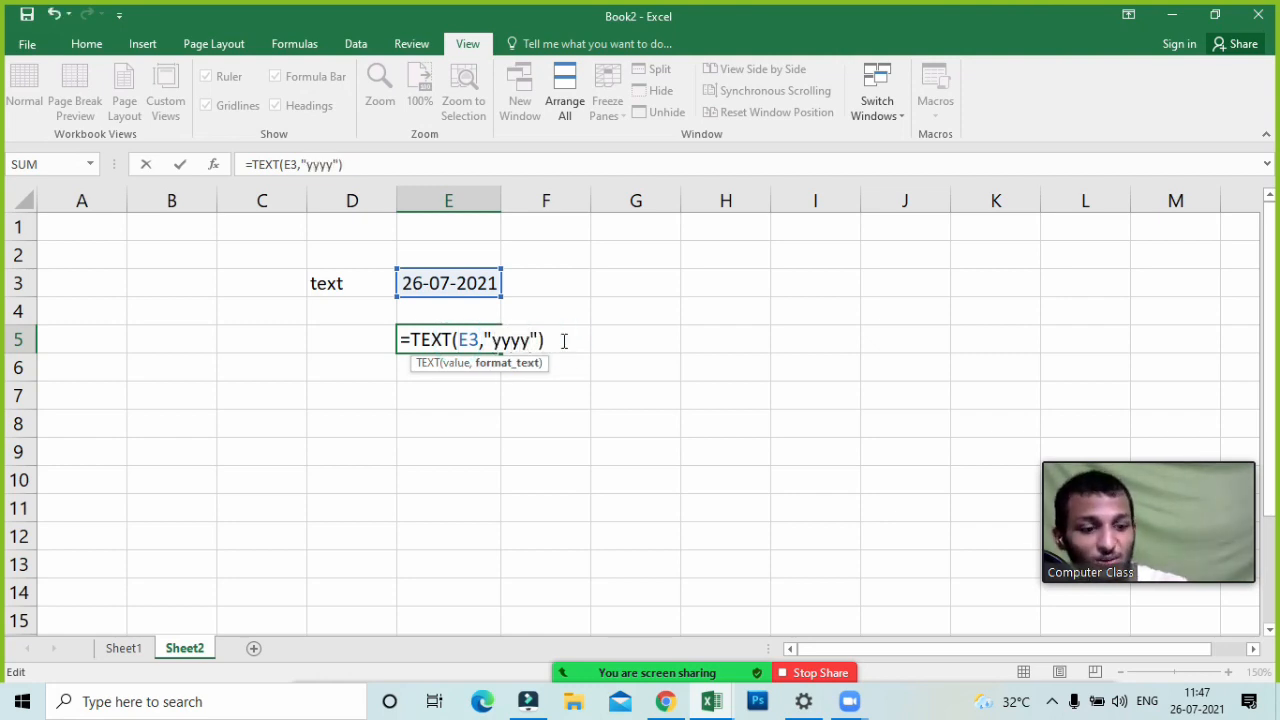
{"action": "key", "text": "Return"}
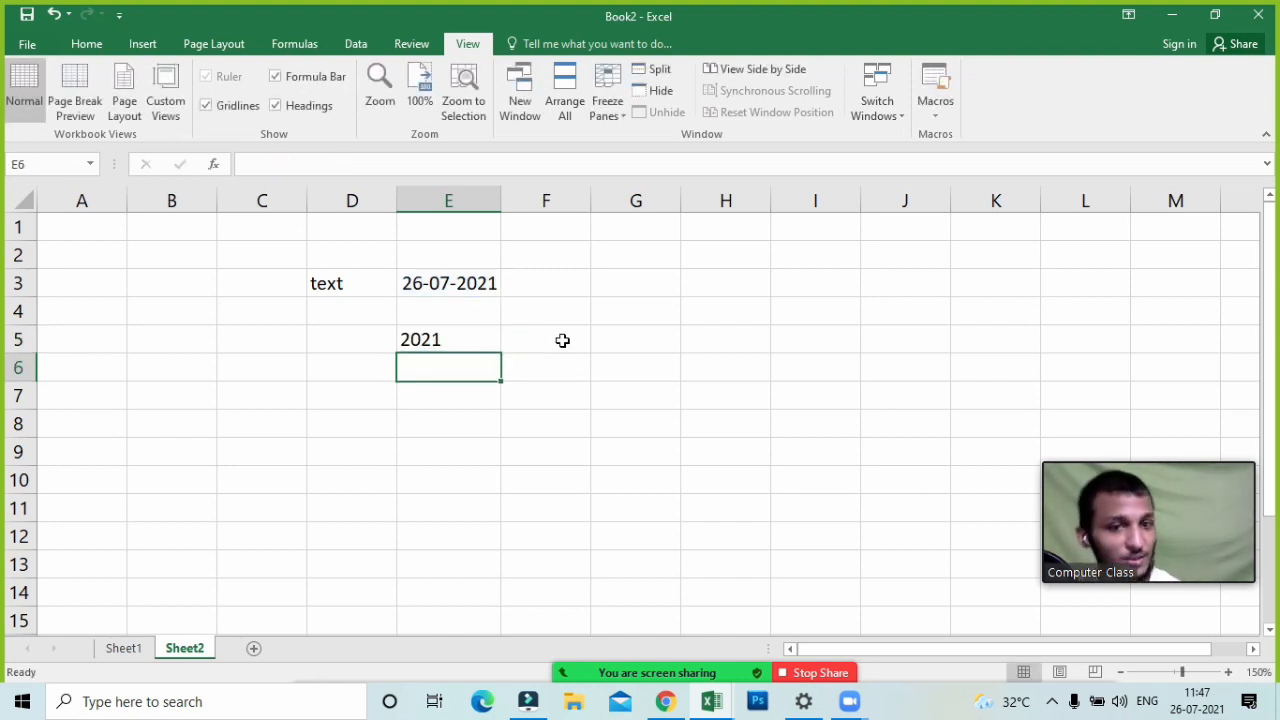
- Shorten the format code in the E5 TEXT formula to "yy" for the two-digit year
{"action": "double_click", "coordinate": [476, 340]}
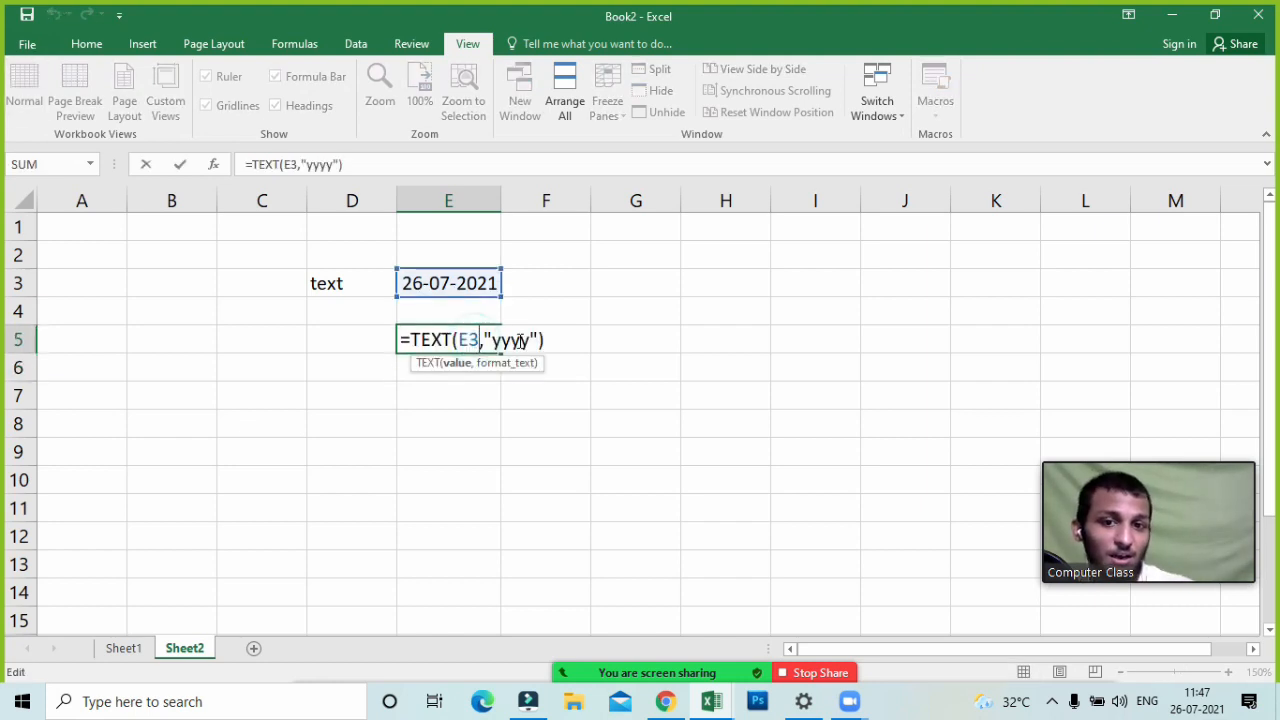
{"action": "key", "text": "BackSpace"}
{"action": "key", "text": "BackSpace"}
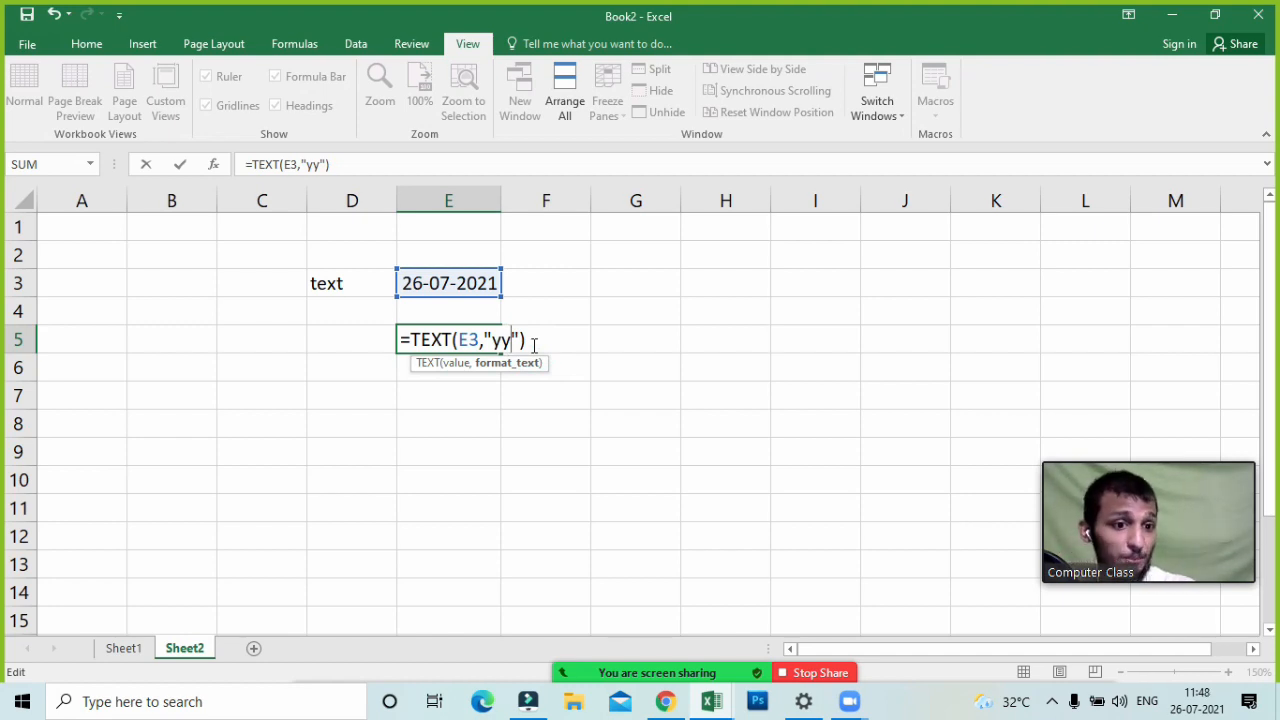
{"action": "key", "text": "Return"}
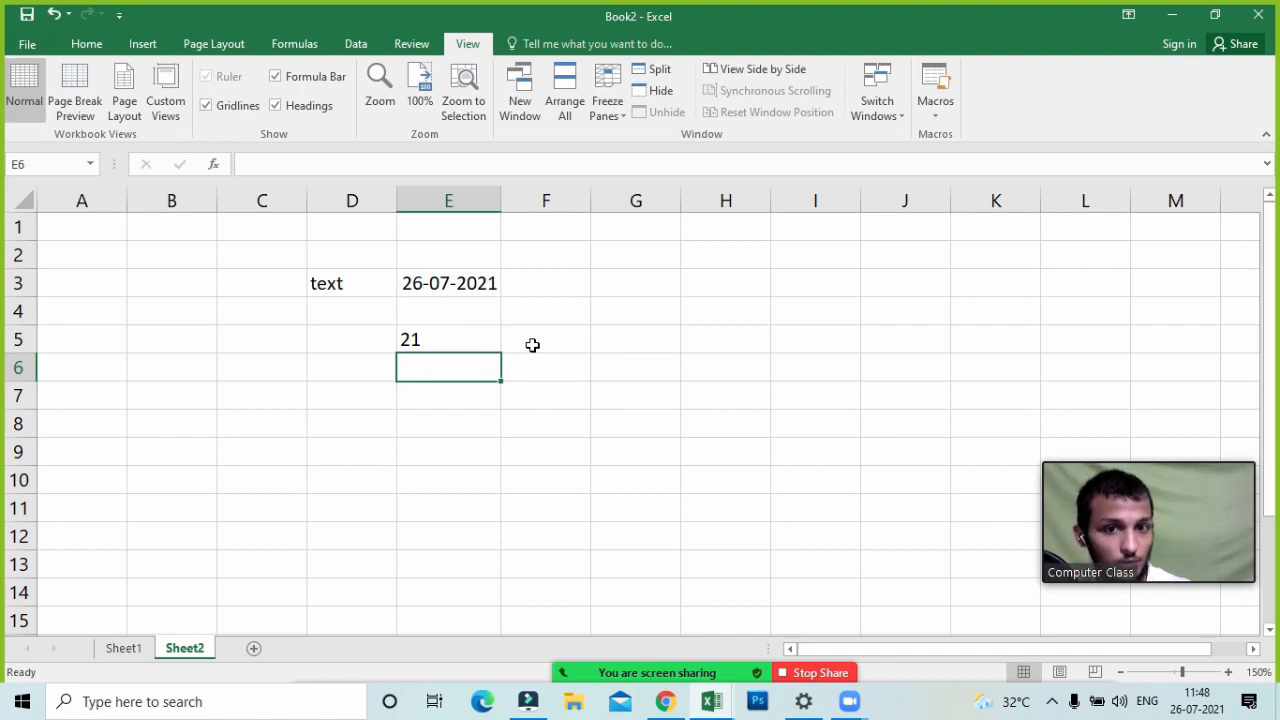
- Review the arguments of the TEXT formula in E5 without changing them
{"action": "double_click", "coordinate": [458, 340]}
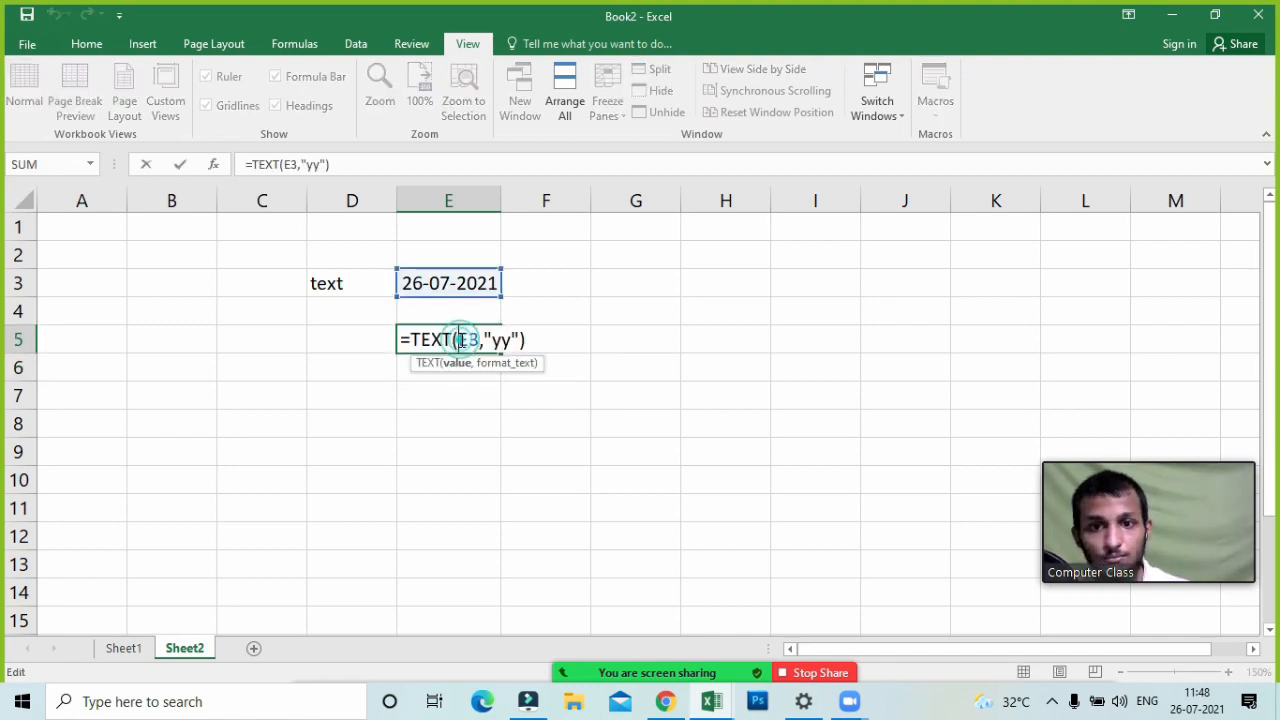
{"action": "left_click", "coordinate": [535, 341]}
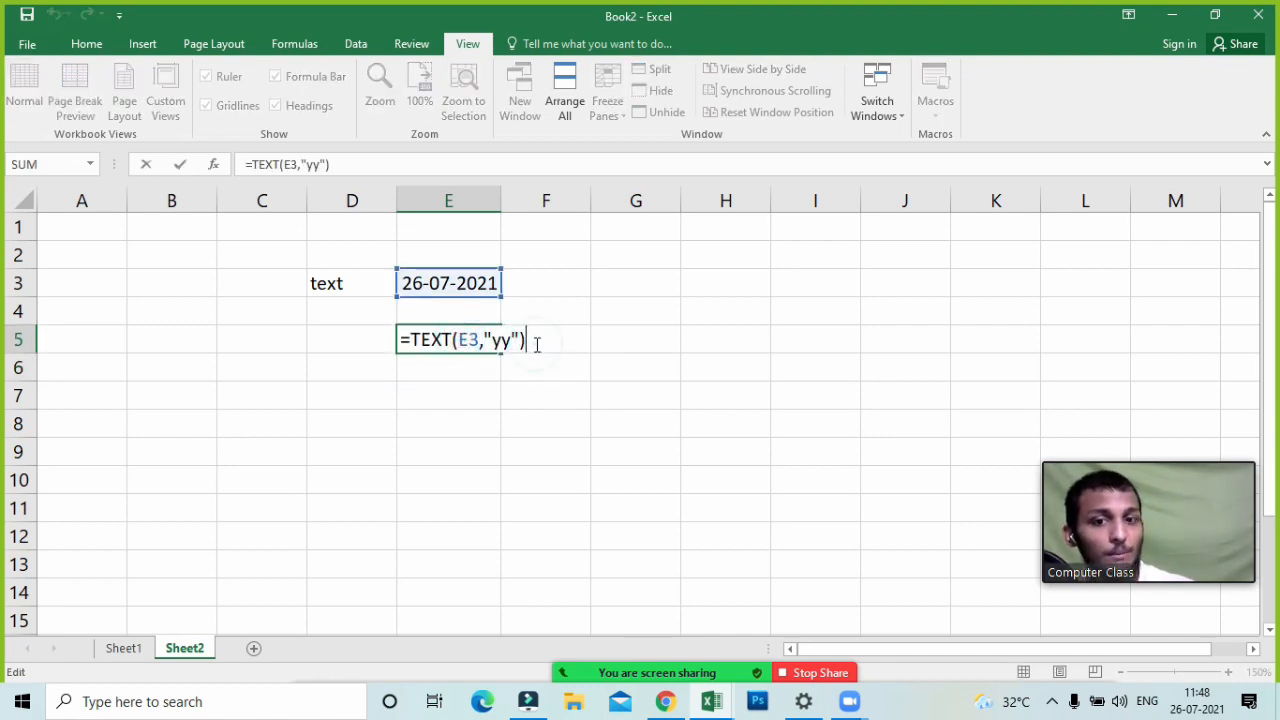
{"action": "key", "text": "Return"}
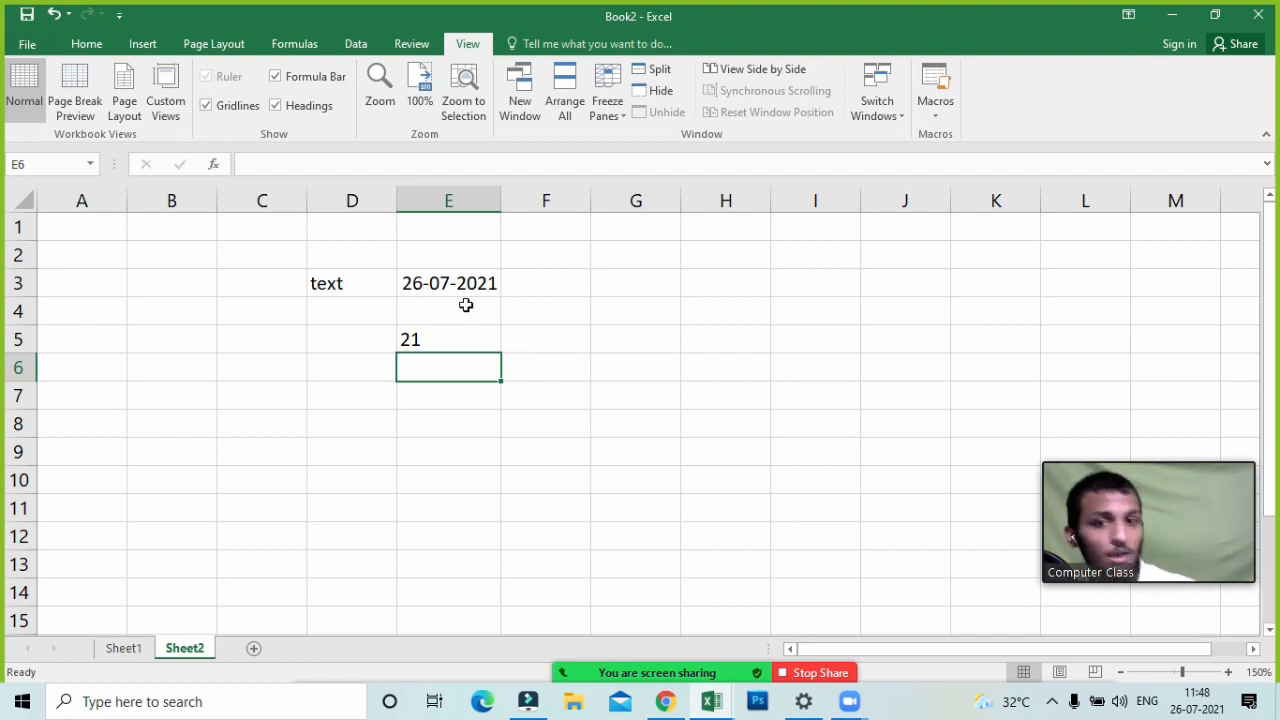
- Clear the TEXT example from the range C3:E7 on Sheet2
{"action": "left_click_drag", "start_coordinate": [295, 288], "coordinate": [438, 410]}
{"action": "key", "text": "Delete"}
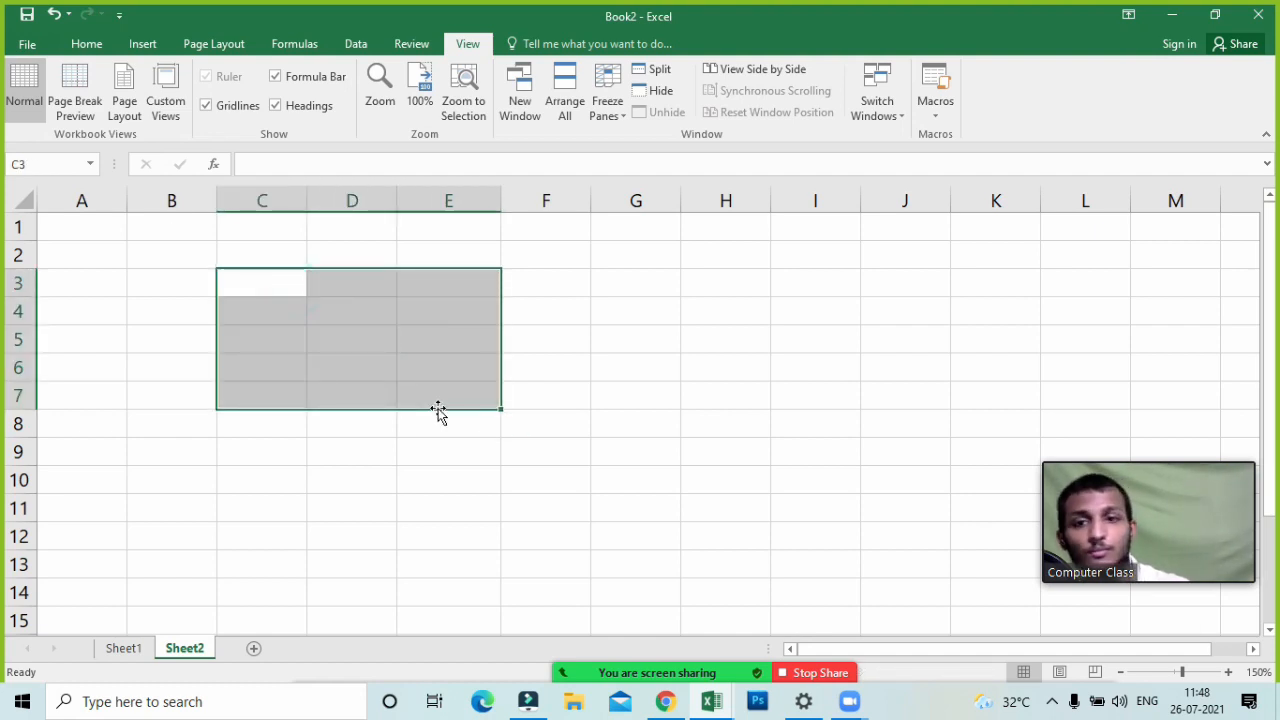
{"action": "left_click", "coordinate": [158, 232]}
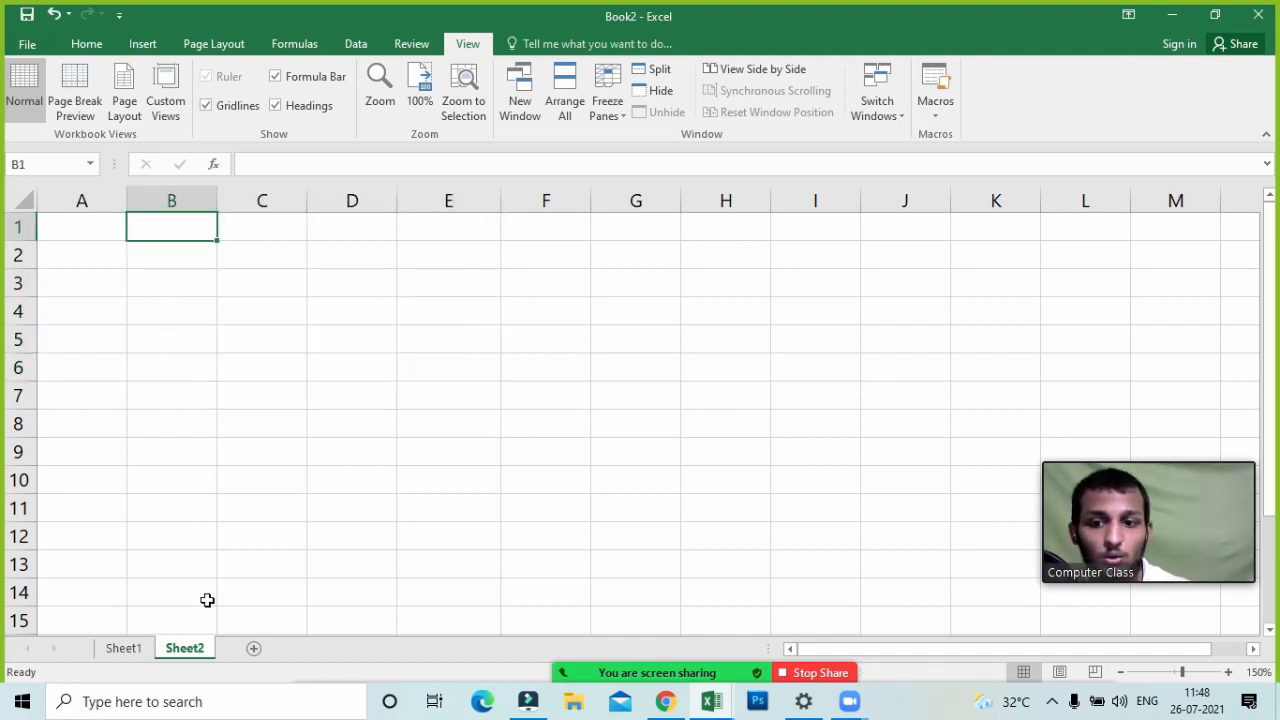
- Enter the column headings ROLL NO, NAME and MATH in cells A1 to C1
{"action": "left_click", "coordinate": [86, 44]}
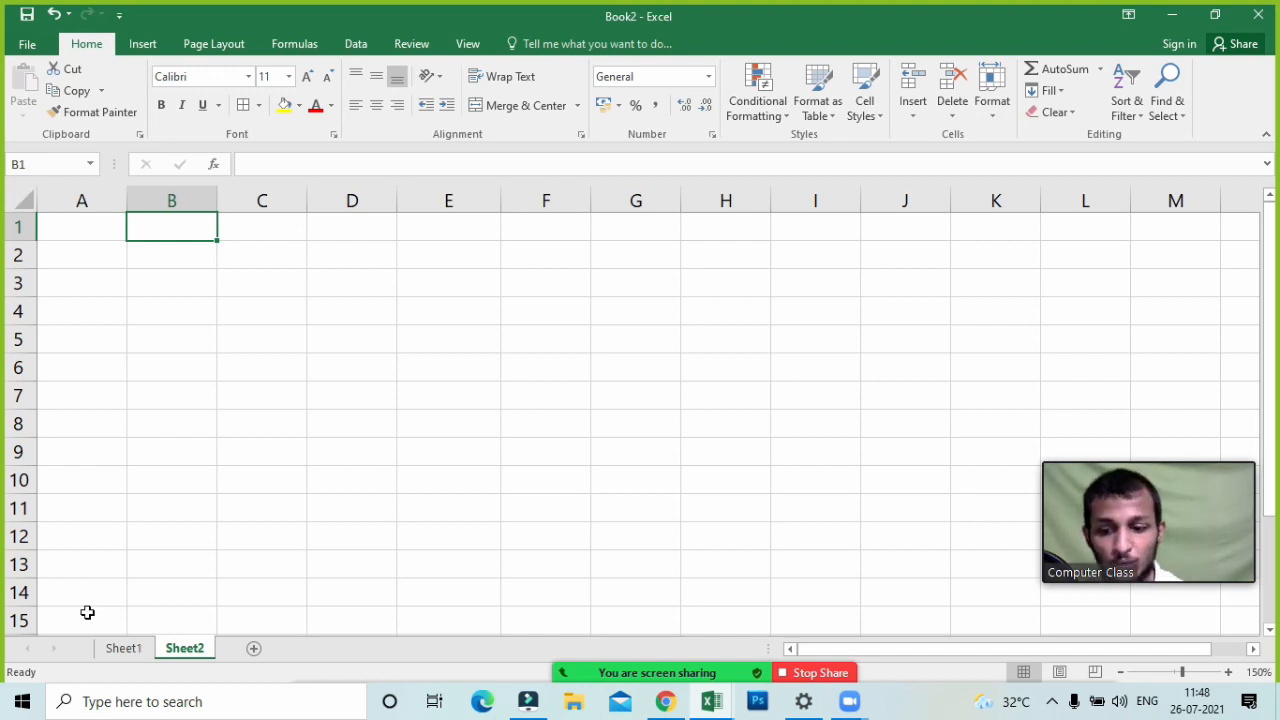
{"action": "key", "text": "Left"}
{"action": "type", "text": "ROLL NO"}
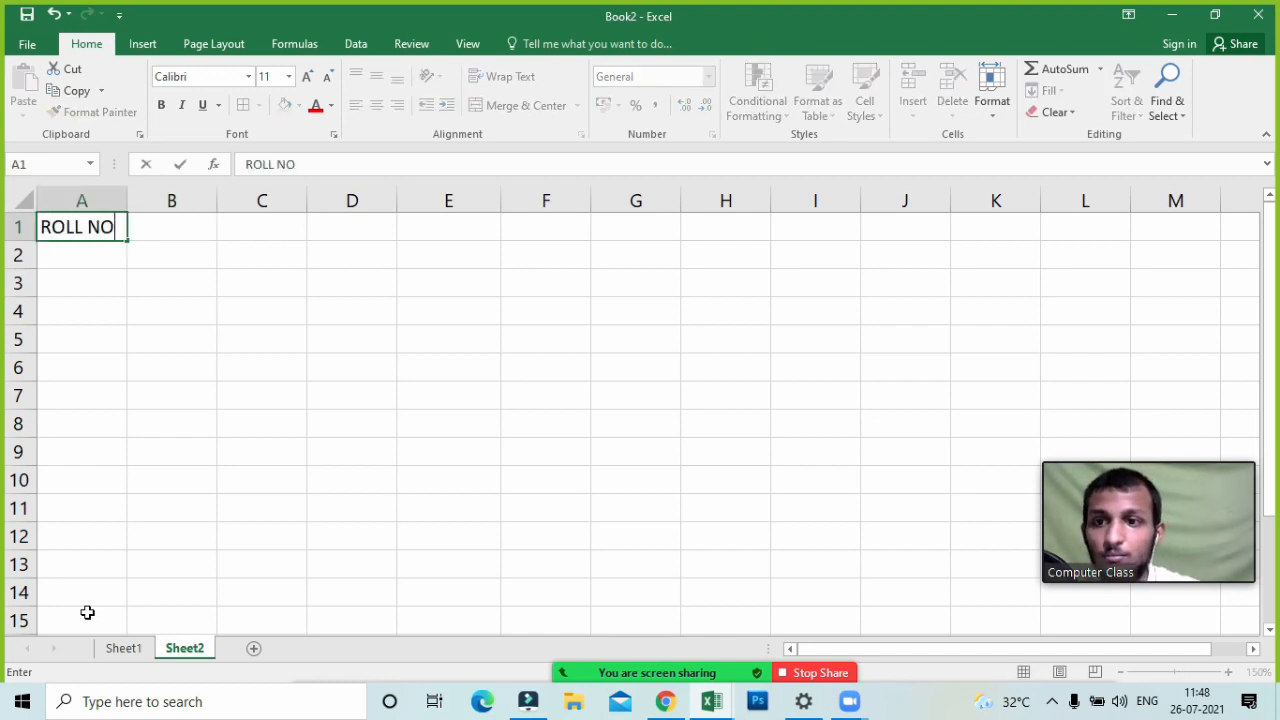
{"action": "key", "text": "Tab"}
{"action": "type", "text": "NAME"}
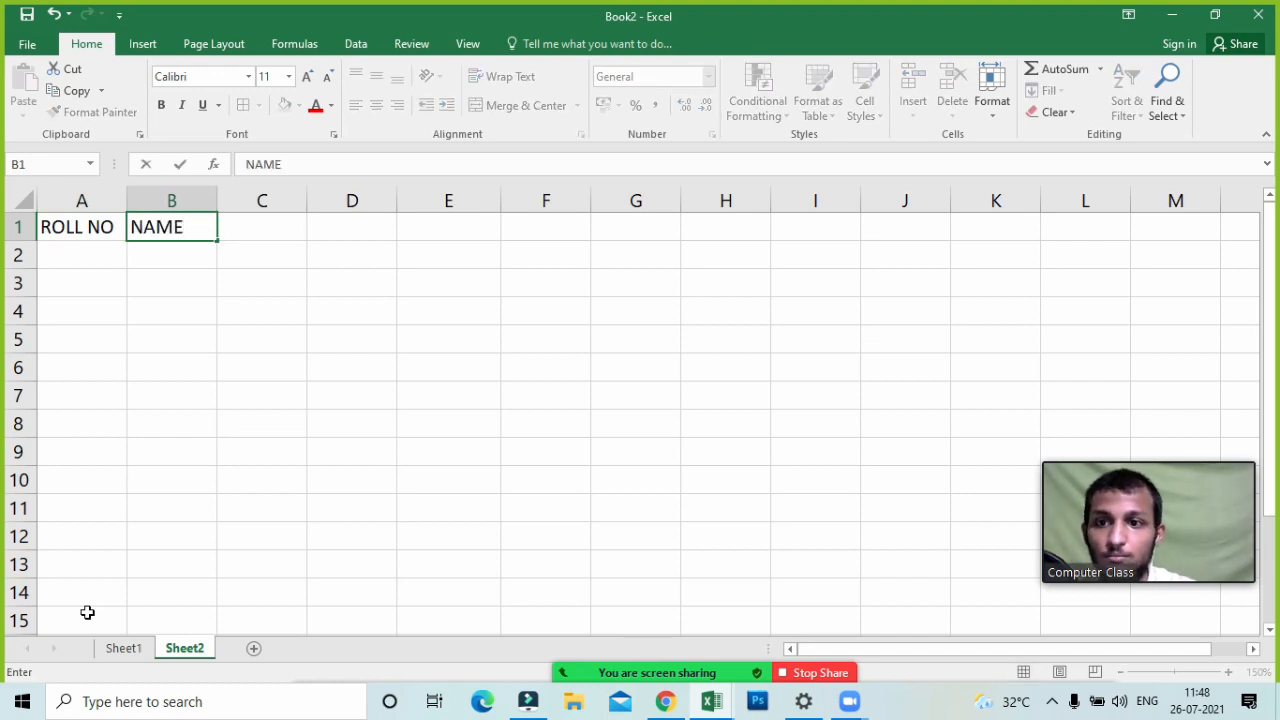
{"action": "key", "text": "Tab"}
{"action": "type", "text": "MATG"}
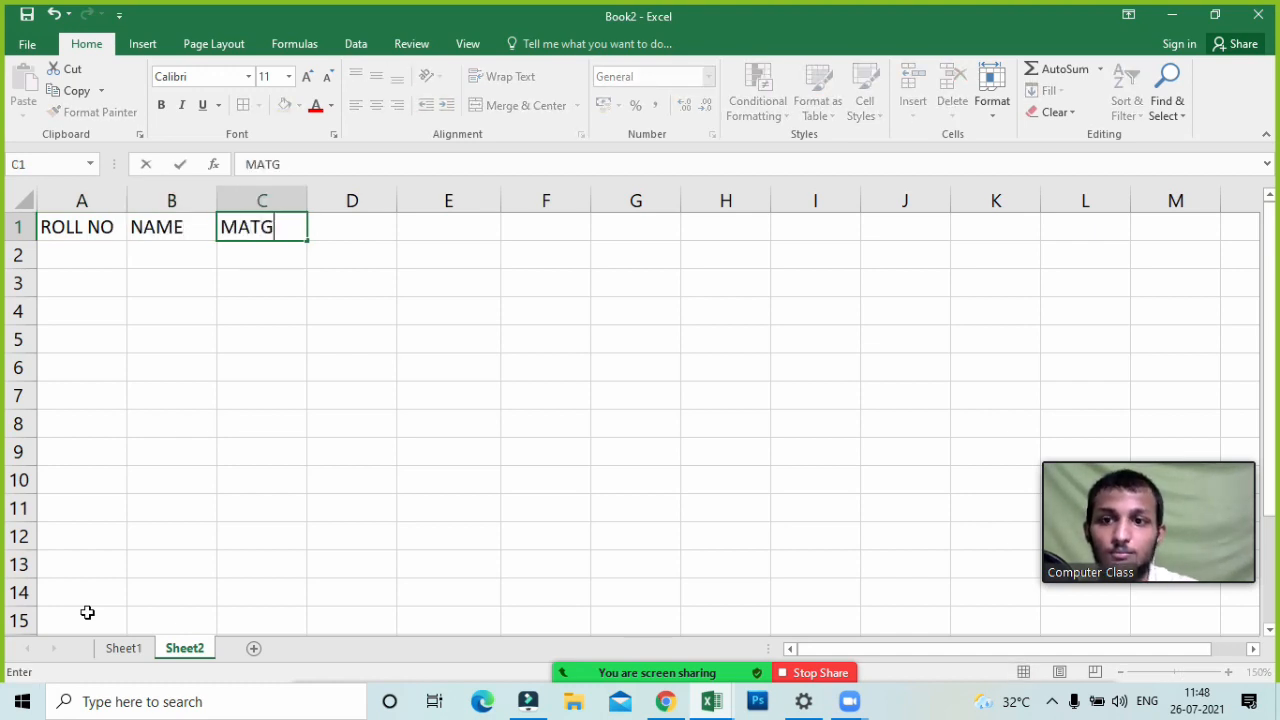
{"action": "key", "text": "BackSpace"}
{"action": "type", "text": "H"}
{"action": "key", "text": "Tab"}
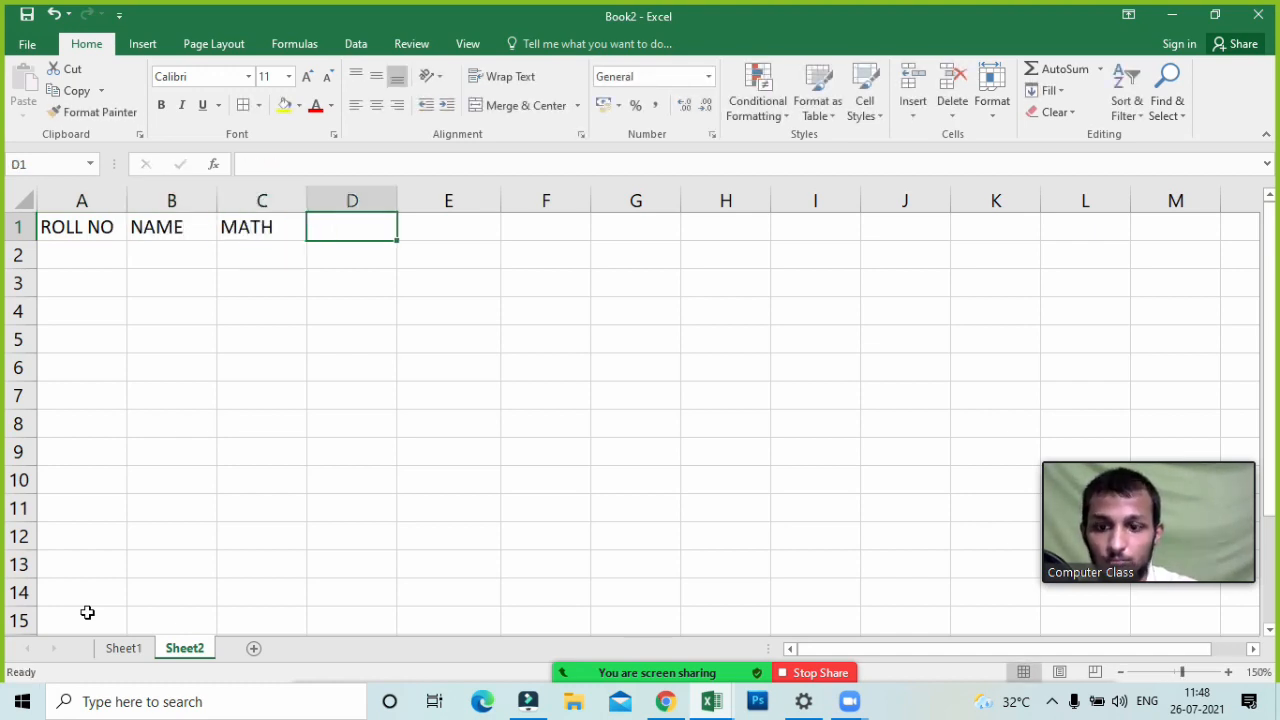
- Add the subject headings ENGLISH and HINDI in cells D1 and E1
{"action": "type", "text": "ENGLISH"}
{"action": "key", "text": "Tab"}
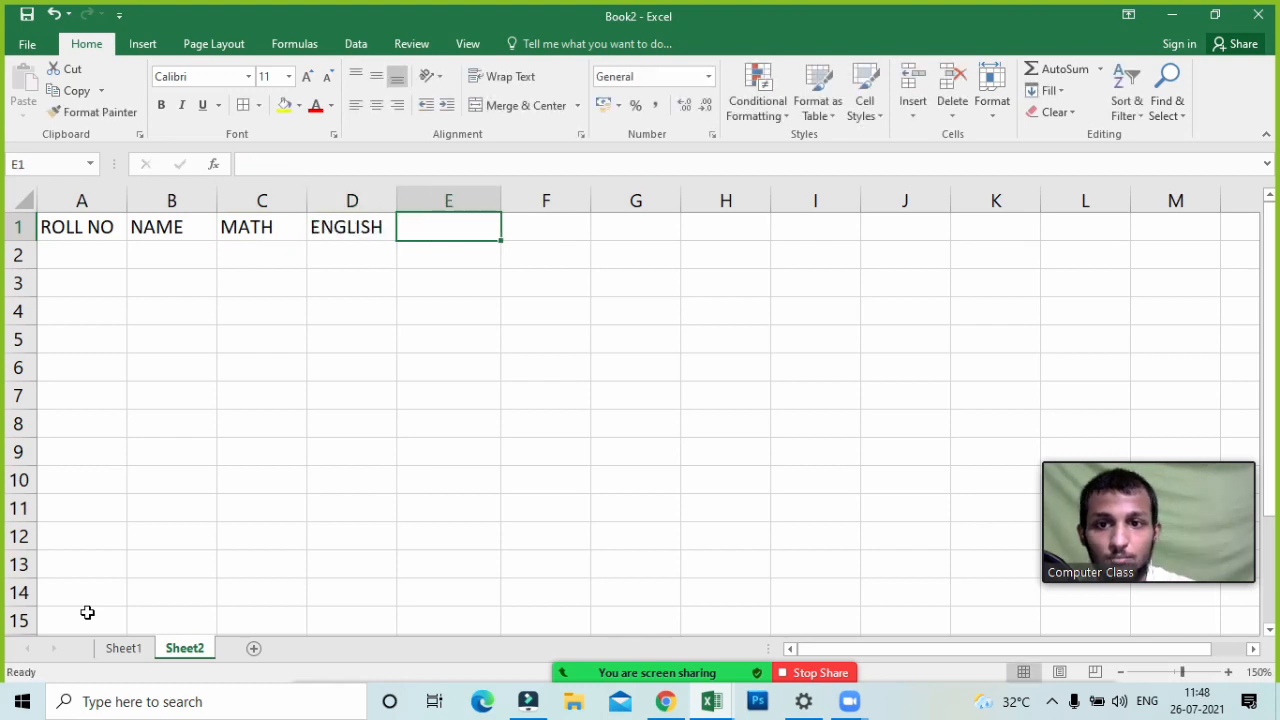
{"action": "type", "text": "H"}
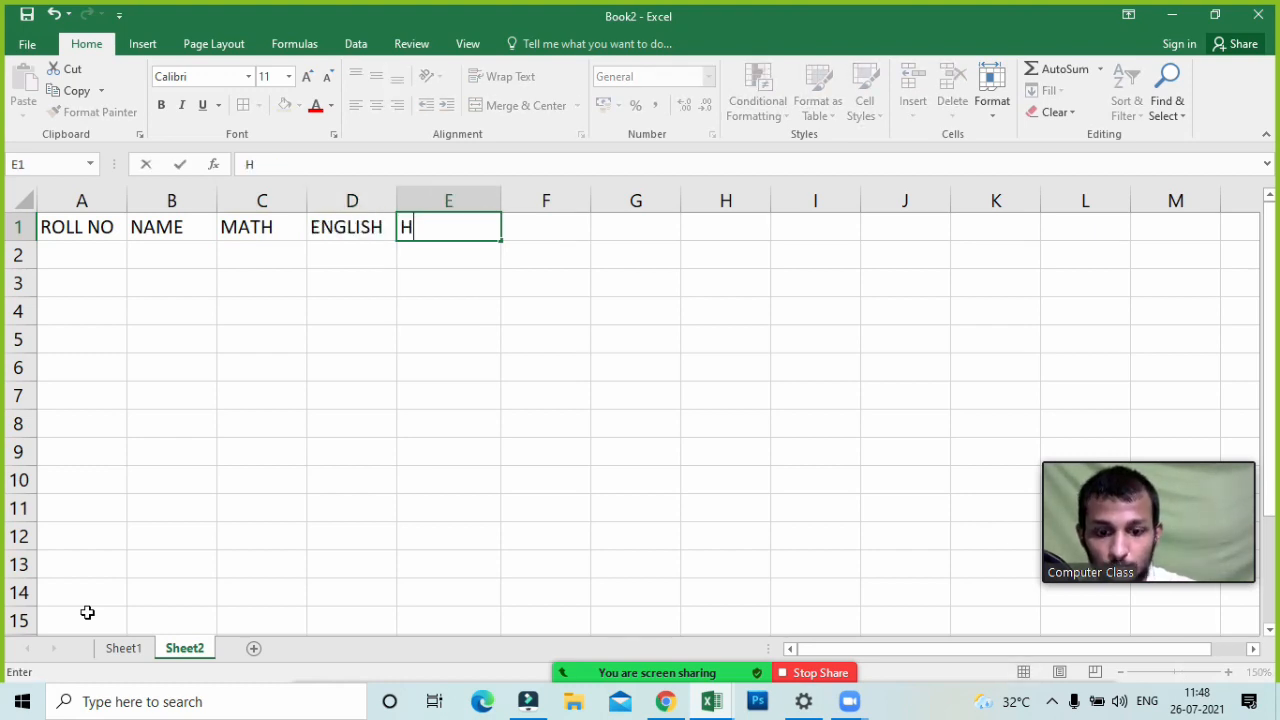
{"action": "type", "text": "INDI"}
{"action": "key", "text": "Tab"}
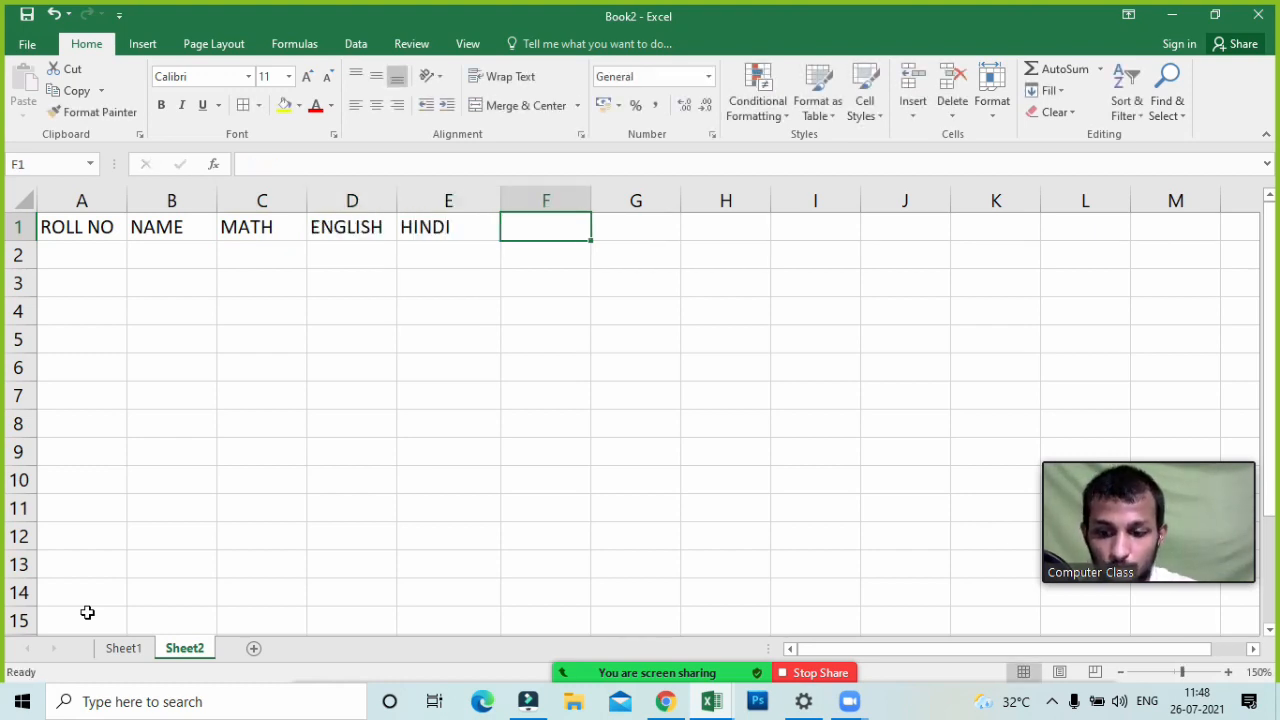
- Enter the science subject heading in F1, correcting the misspelled letters after "SCI"
{"action": "type", "text": "SCIWBCW"}
{"action": "key", "text": "BackSpace"}
{"action": "key", "text": "BackSpace"}
{"action": "key", "text": "BackSpace"}
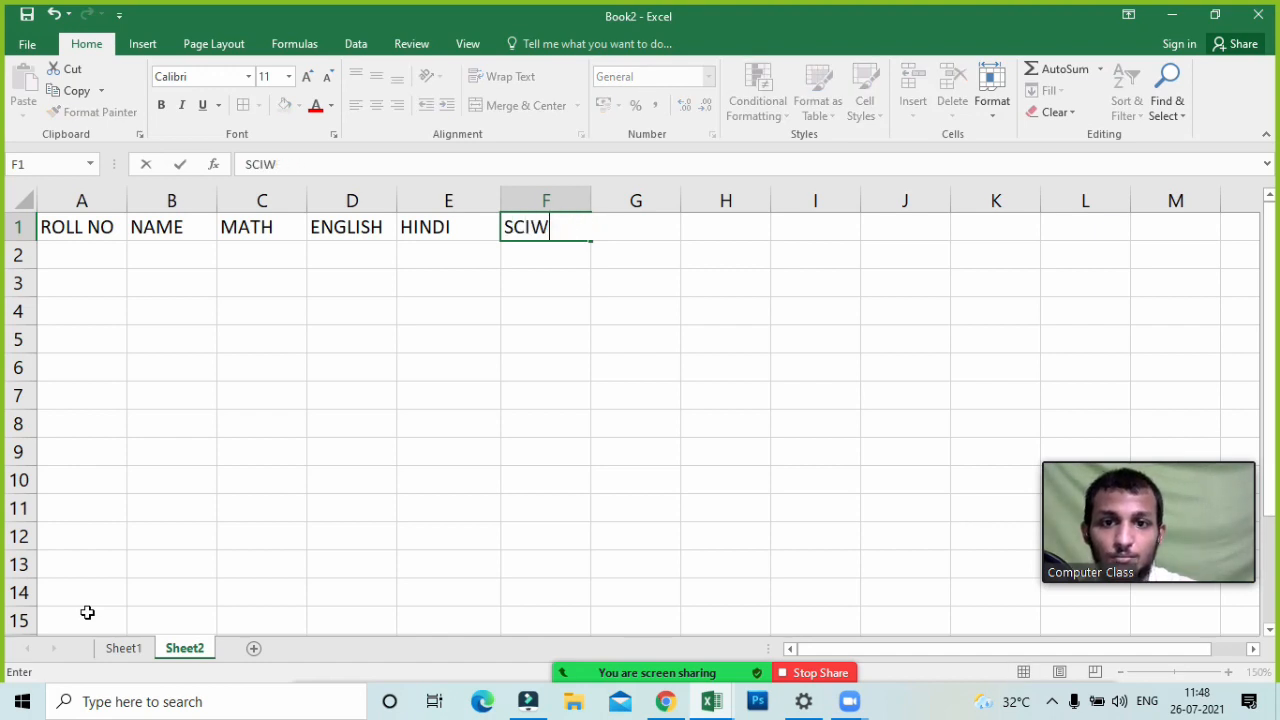
{"action": "key", "text": "BackSpace"}
{"action": "type", "text": "W=E"}
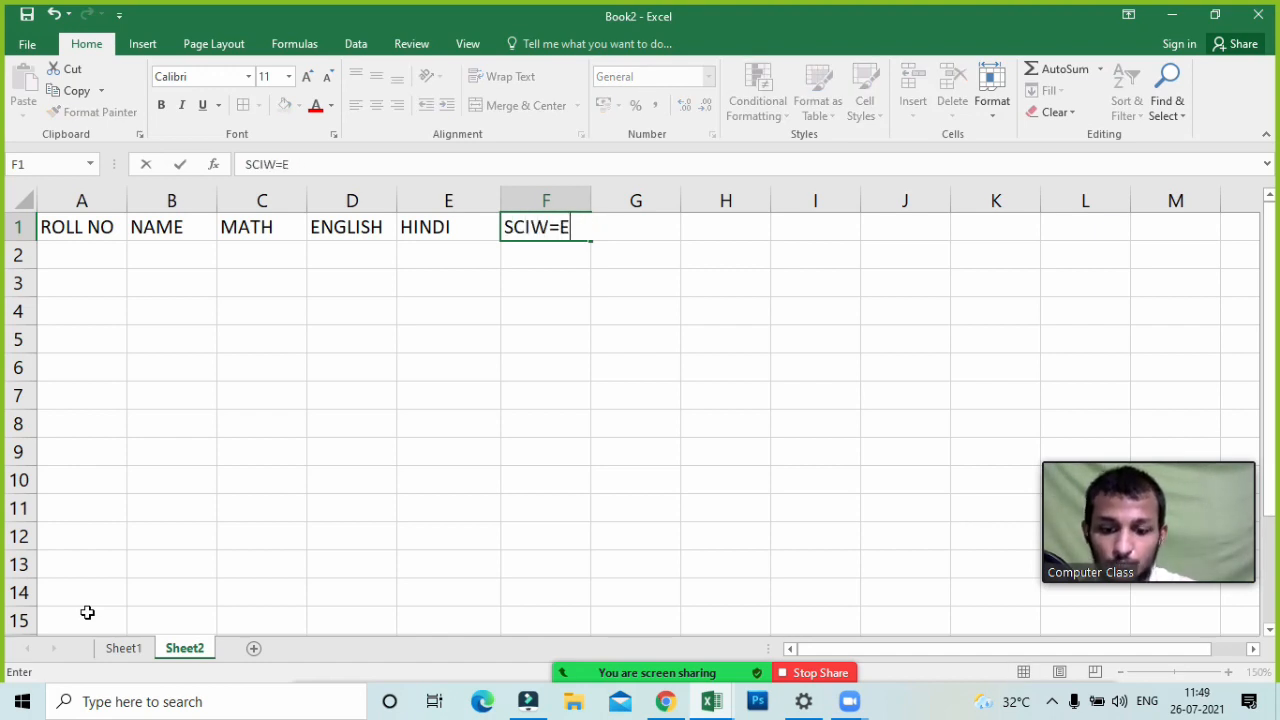
{"action": "type", "text": "NCE"}
{"action": "key", "text": "BackSpace"}
{"action": "key", "text": "BackSpace"}
{"action": "key", "text": "BackSpace"}
{"action": "key", "text": "BackSpace"}
{"action": "key", "text": "BackSpace"}
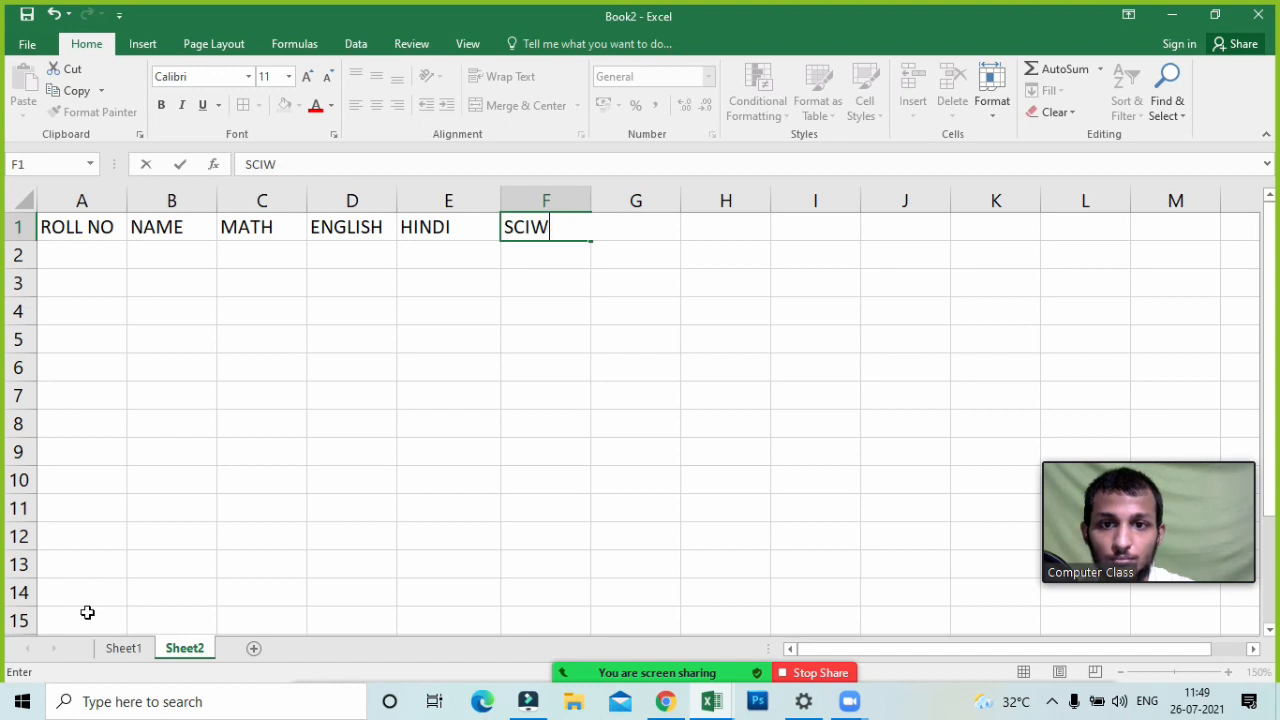
{"action": "key", "text": "BackSpace"}
{"action": "key", "text": "BackSpace"}
{"action": "type", "text": "IW"}
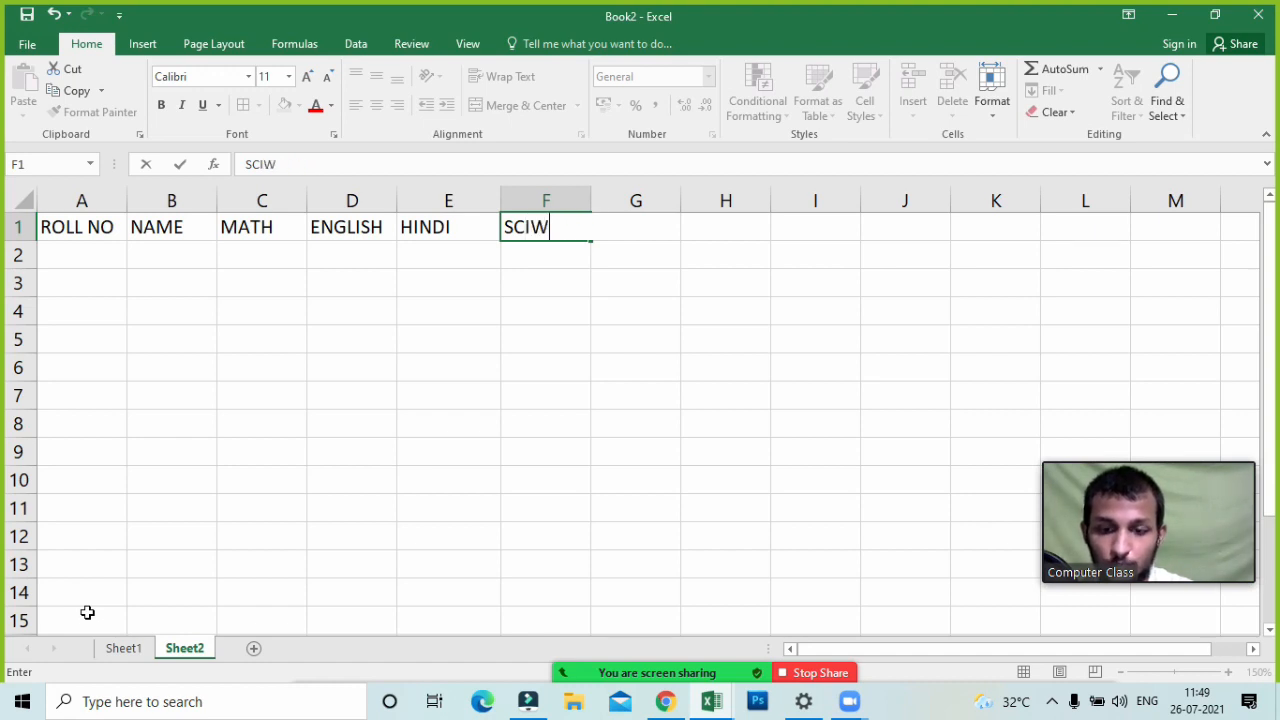
{"action": "type", "text": "=E"}
{"action": "key", "text": "BackSpace"}
{"action": "key", "text": "BackSpace"}
{"action": "key", "text": "BackSpace"}
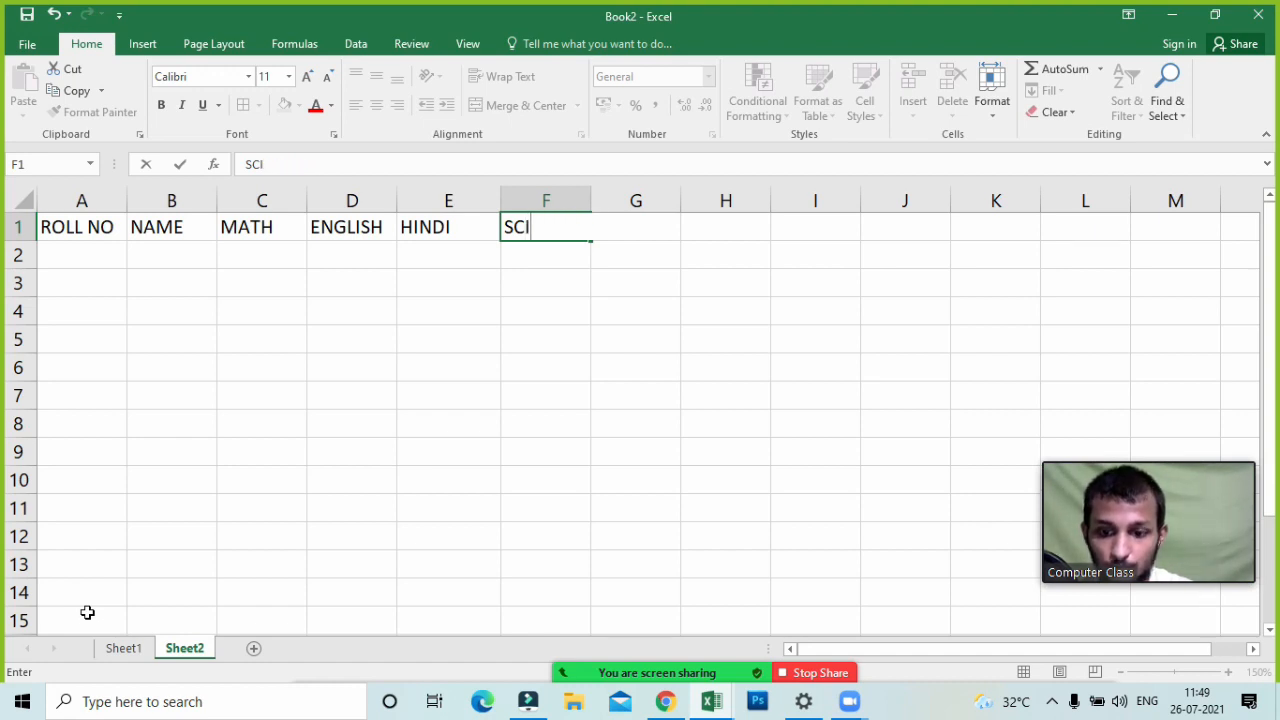
- Complete the SCIENCE header in F1 and enter SST in G1 and TOTAL in H1
{"action": "type", "text": "ENCE"}
{"action": "key", "text": "Tab"}
{"action": "type", "text": "SST"}
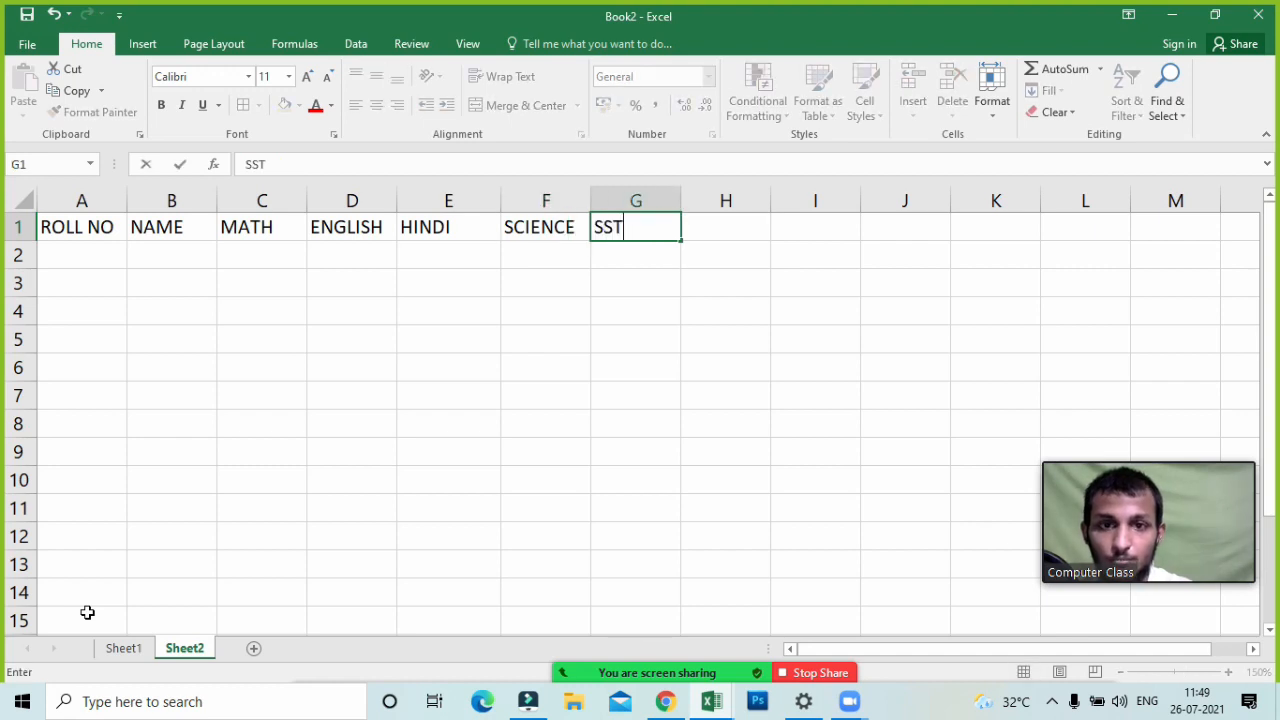
{"action": "key", "text": "Tab"}
{"action": "type", "text": "TTOAL"}
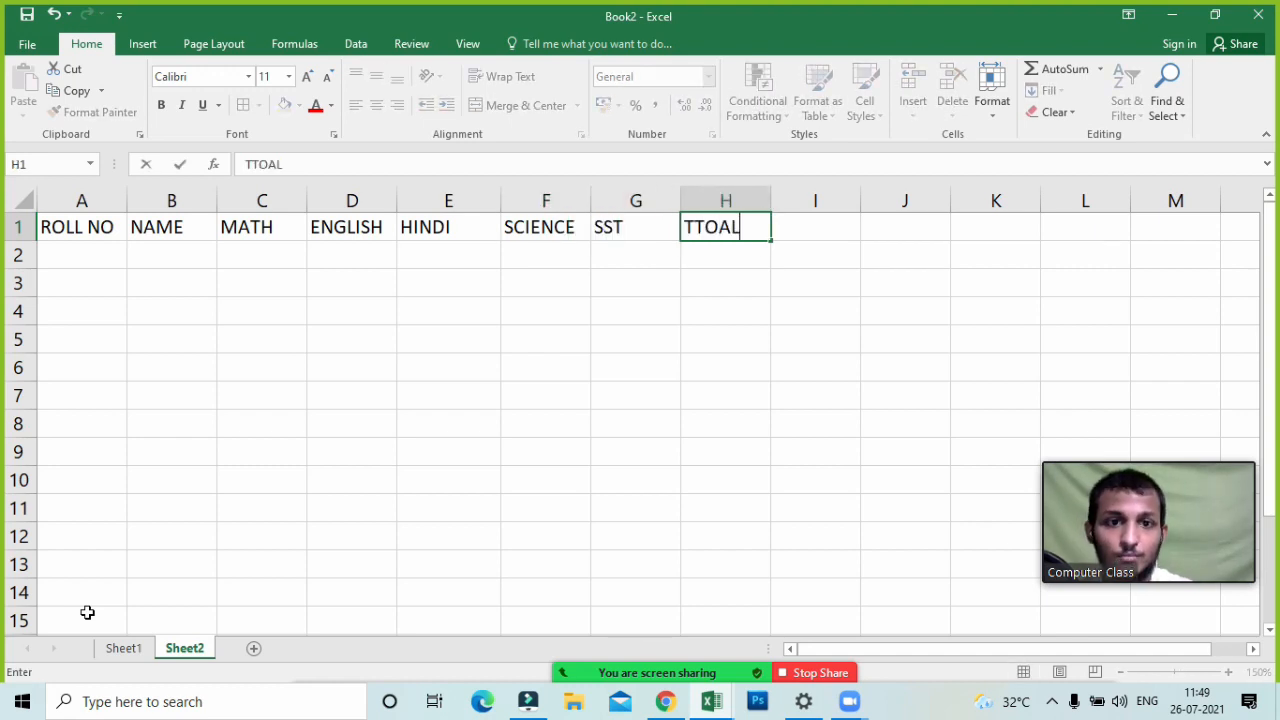
{"action": "key", "text": "BackSpace"}
{"action": "key", "text": "BackSpace"}
{"action": "key", "text": "BackSpace"}
{"action": "key", "text": "BackSpace"}
{"action": "type", "text": "OTAL"}
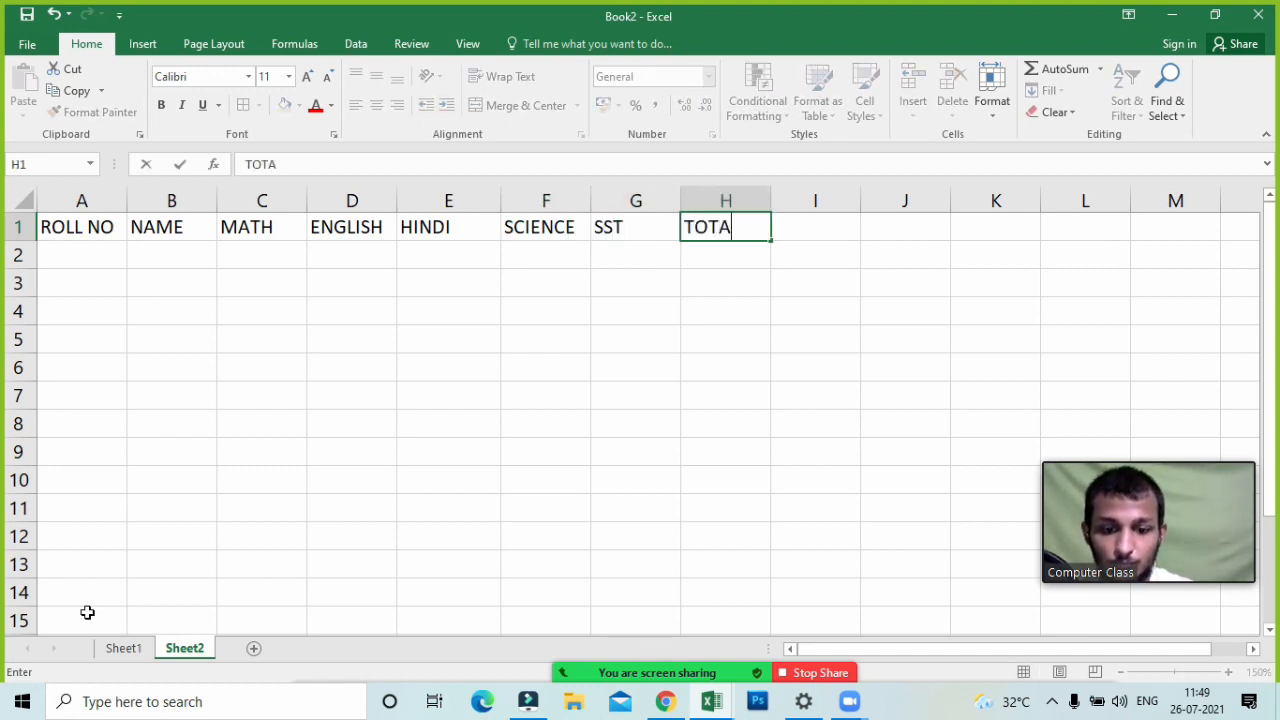
{"action": "key", "text": "ctrl+Return"}
- Enter the headers PERCENTAGE, RESULT and GRADE in I1 to K1 and fit column I to its text
{"action": "key", "text": "Tab"}
{"action": "type", "text": "PERC"}
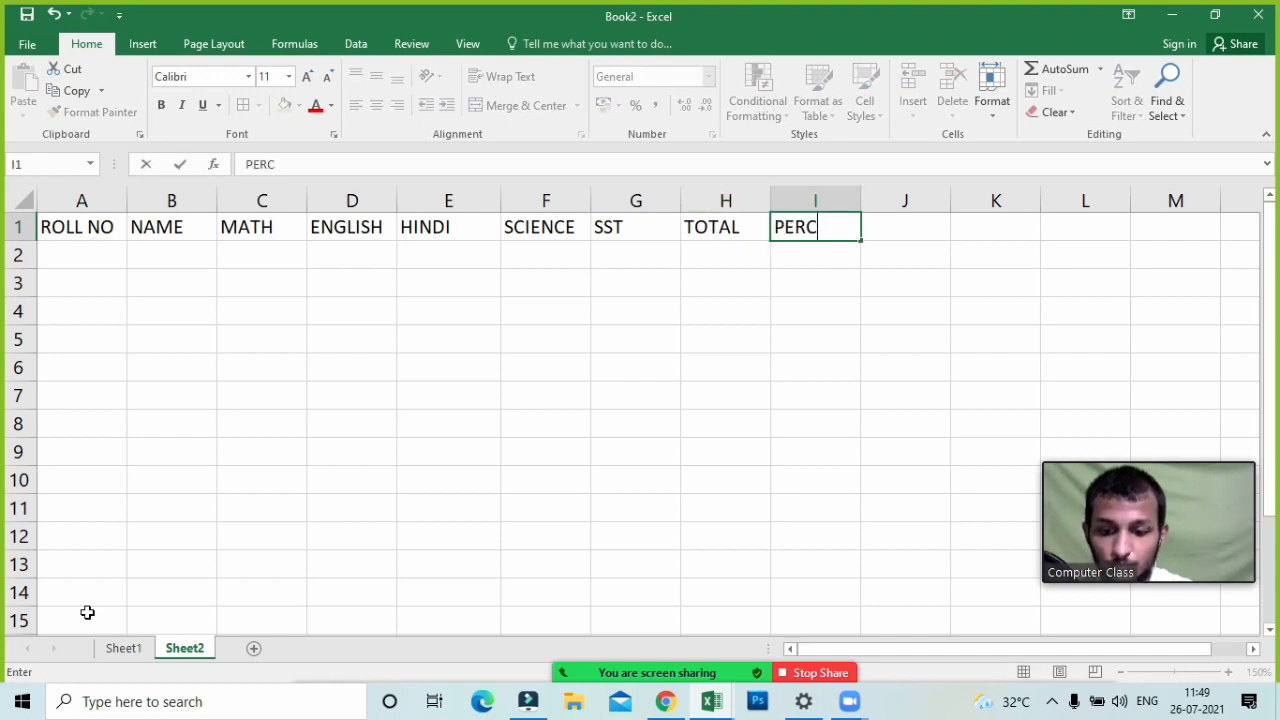
{"action": "type", "text": "ENTAGE"}
{"action": "key", "text": "Tab"}
{"action": "type", "text": "RE"}
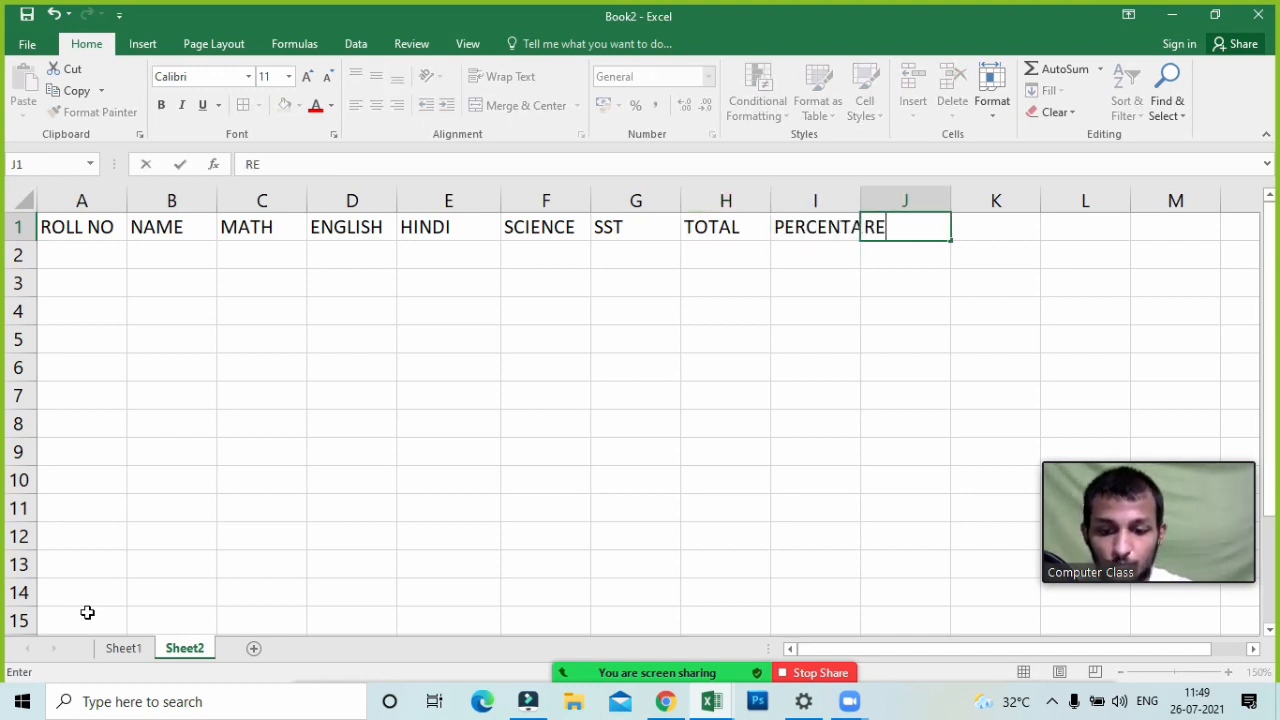
{"action": "type", "text": "SULT"}
{"action": "key", "text": "ctrl+Return"}
{"action": "key", "text": "Tab"}
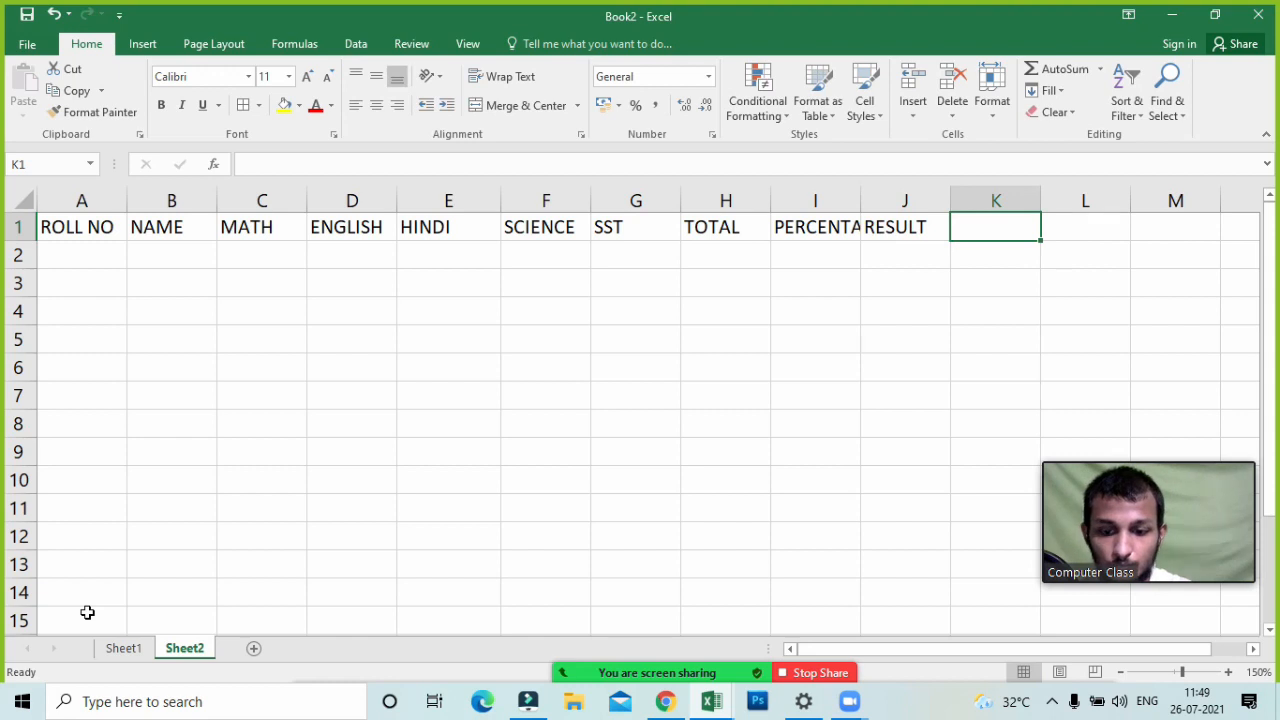
{"action": "type", "text": "GRADE"}
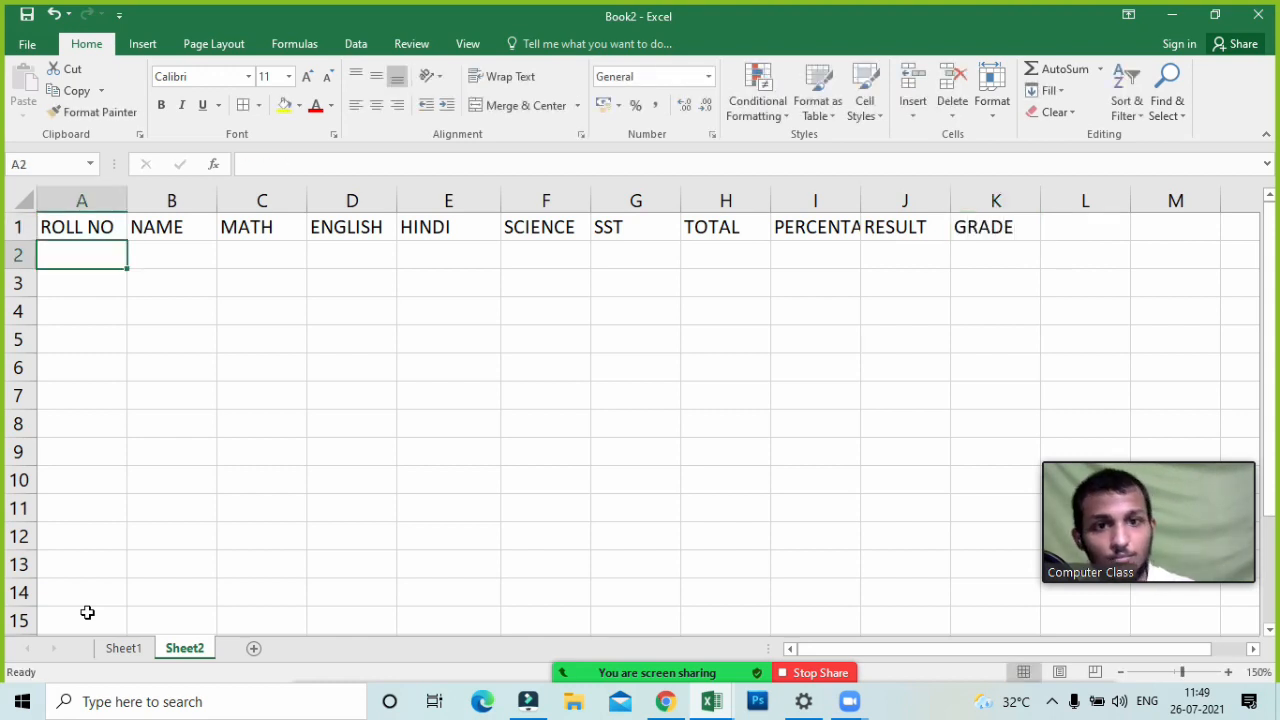
{"action": "key", "text": "Return"}
{"action": "double_click", "coordinate": [860, 201]}
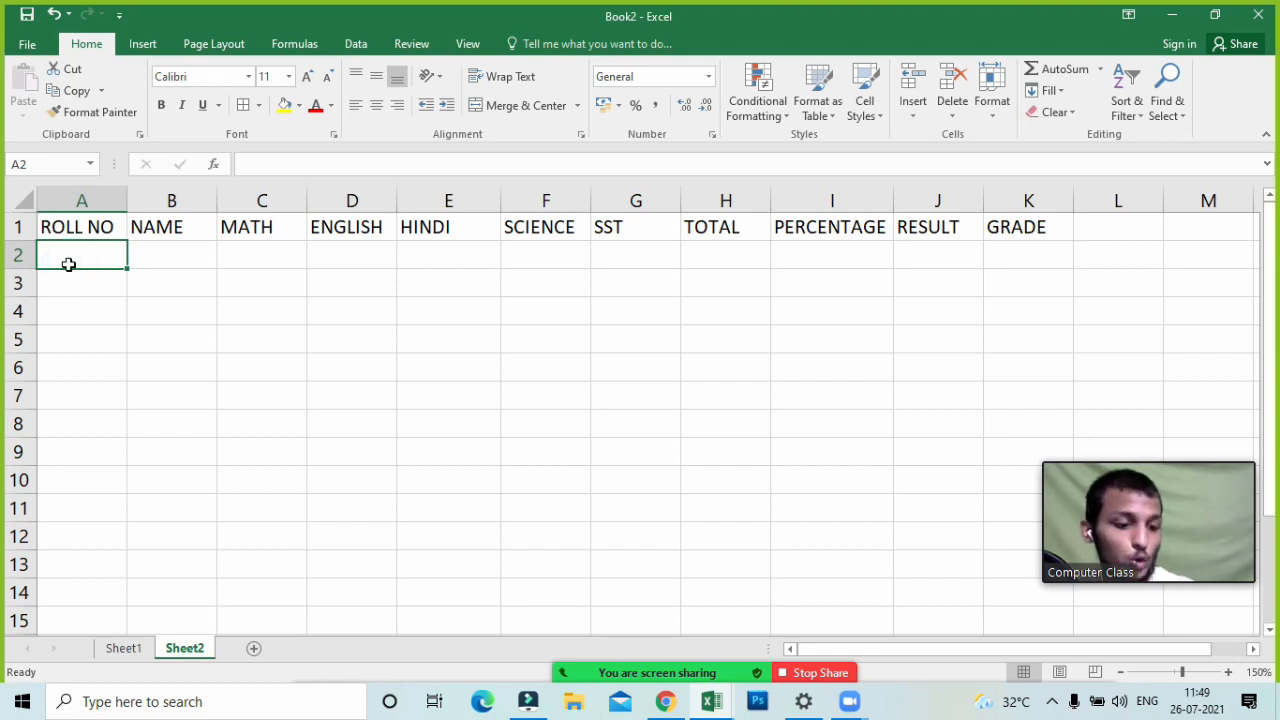
- Enter 1 in cell A2 as the first roll number
{"action": "type", "text": "1"}
{"action": "key", "text": "Return"}
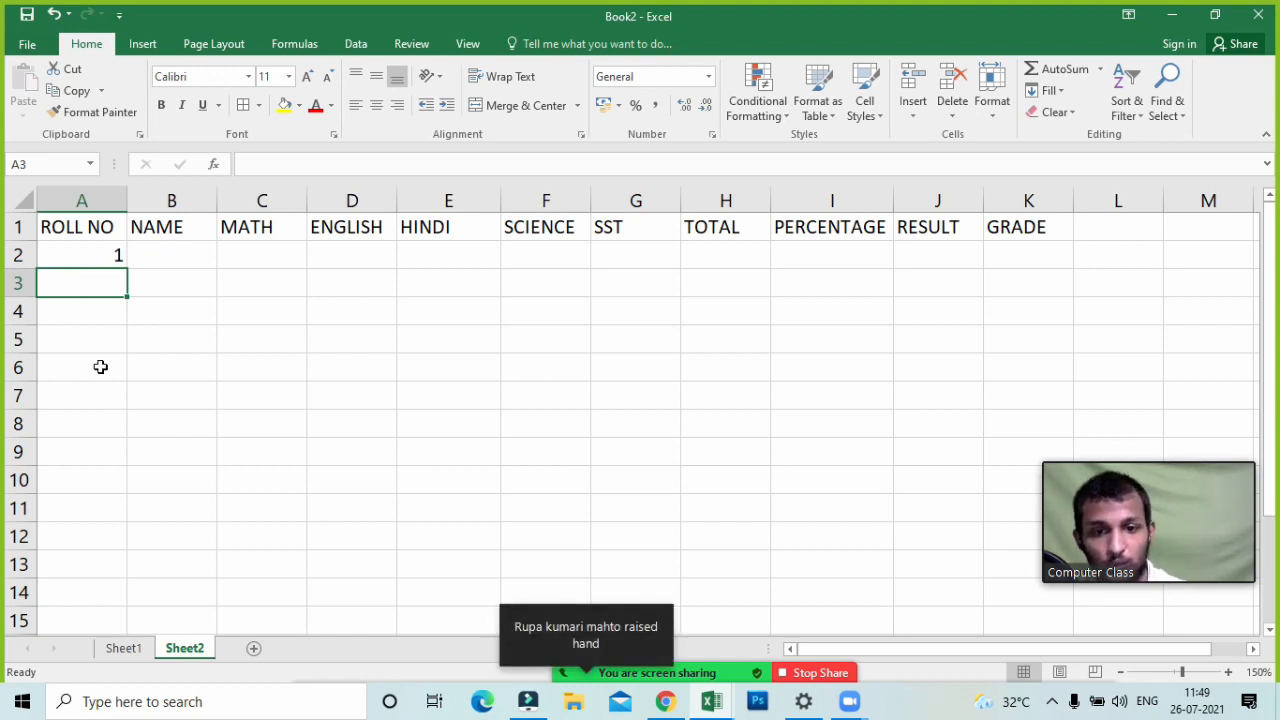
- Switch to the Zoom participants list and ask the participant with the raised hand to unmute, closing the list when done
{"action": "left_click", "coordinate": [590, 668]}
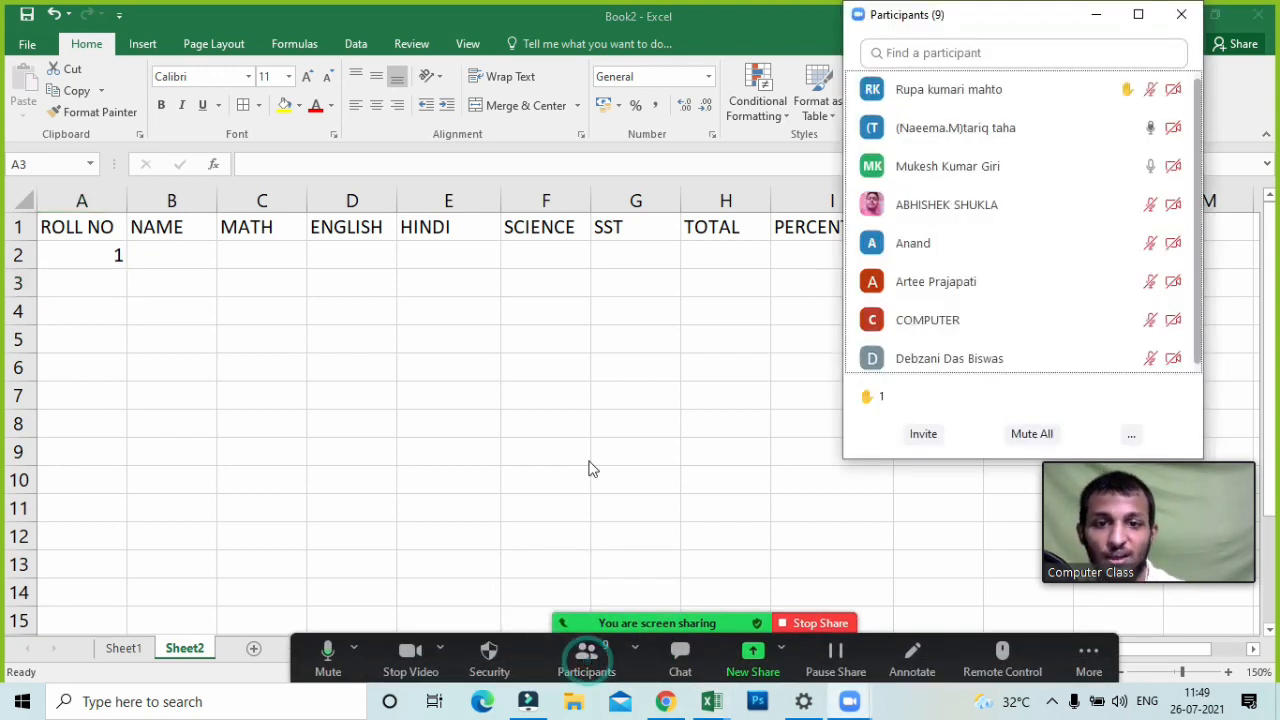
{"action": "left_click", "coordinate": [1068, 91]}
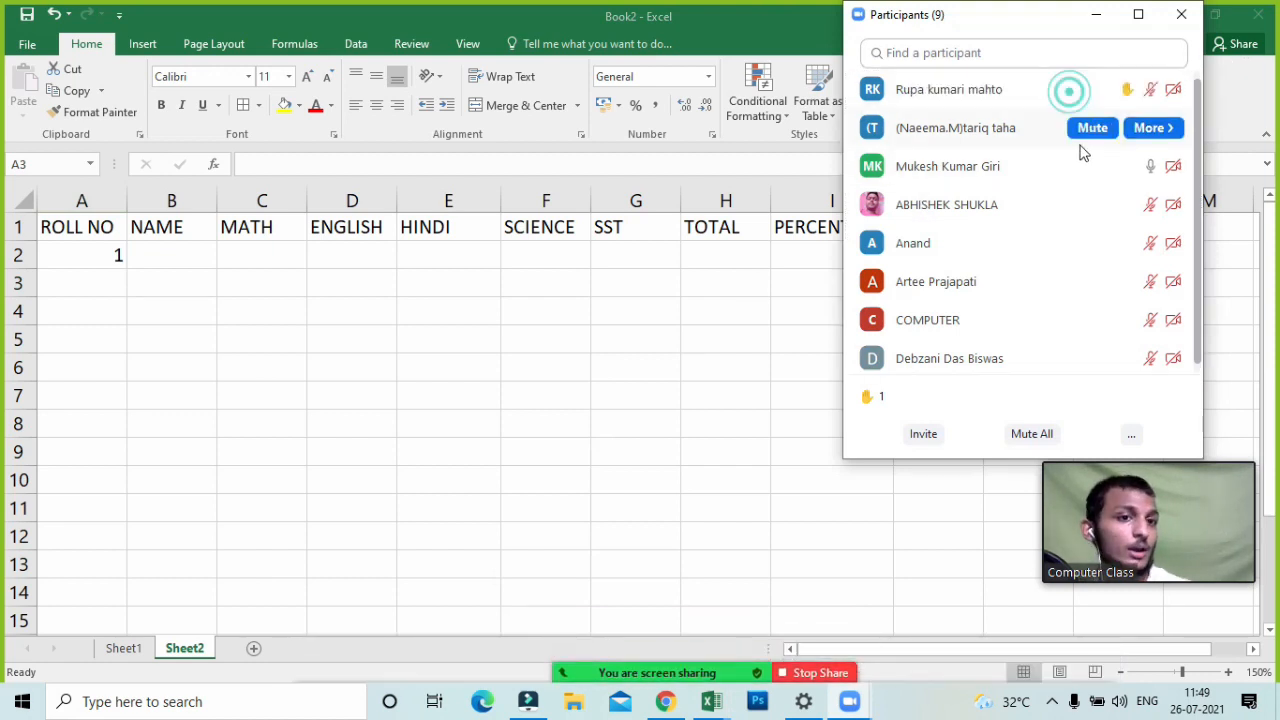
{"action": "left_click", "coordinate": [1098, 18]}
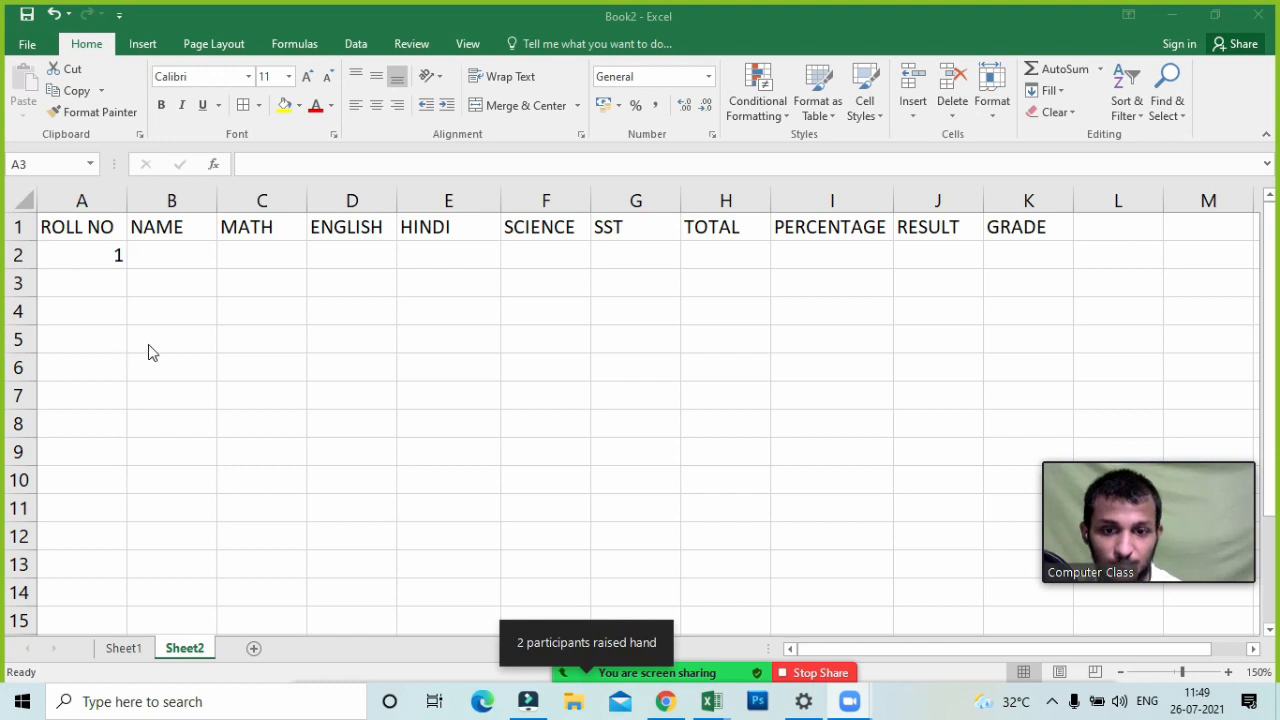
- Open the fill Series dialog for the empty cell A3 below the first roll number
{"action": "left_click", "coordinate": [113, 283]}
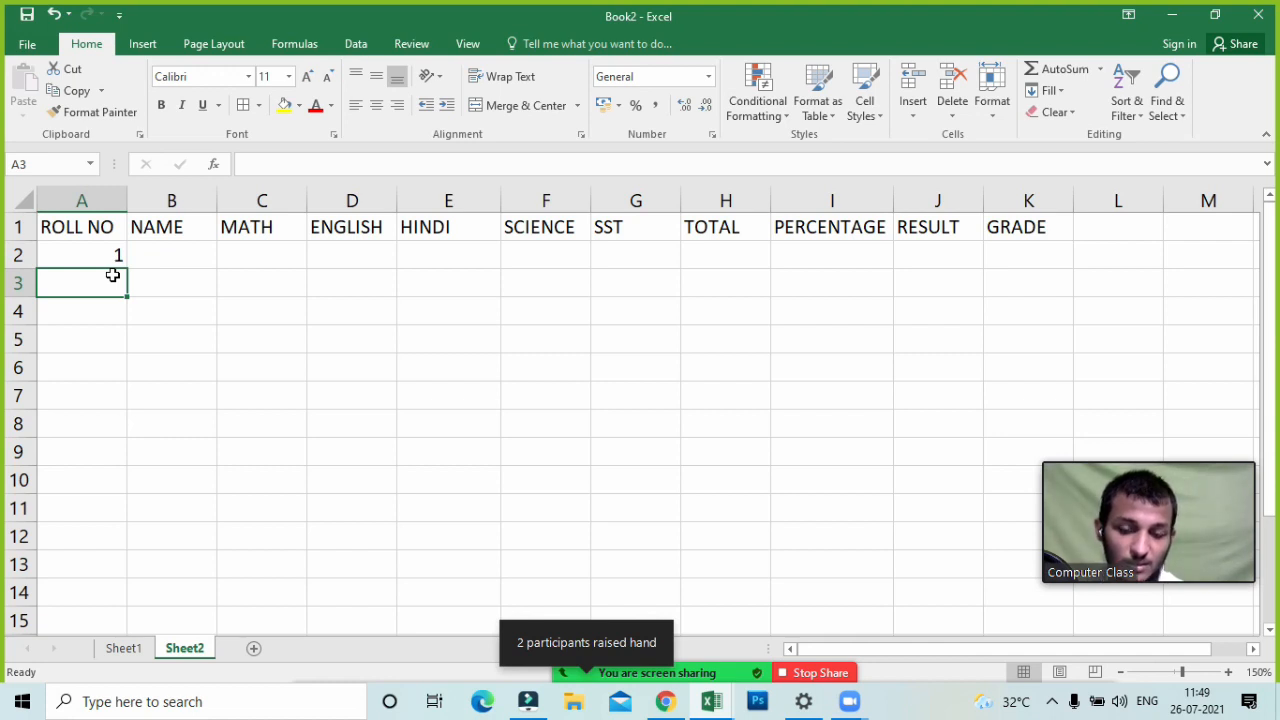
{"action": "key", "text": "alt"}
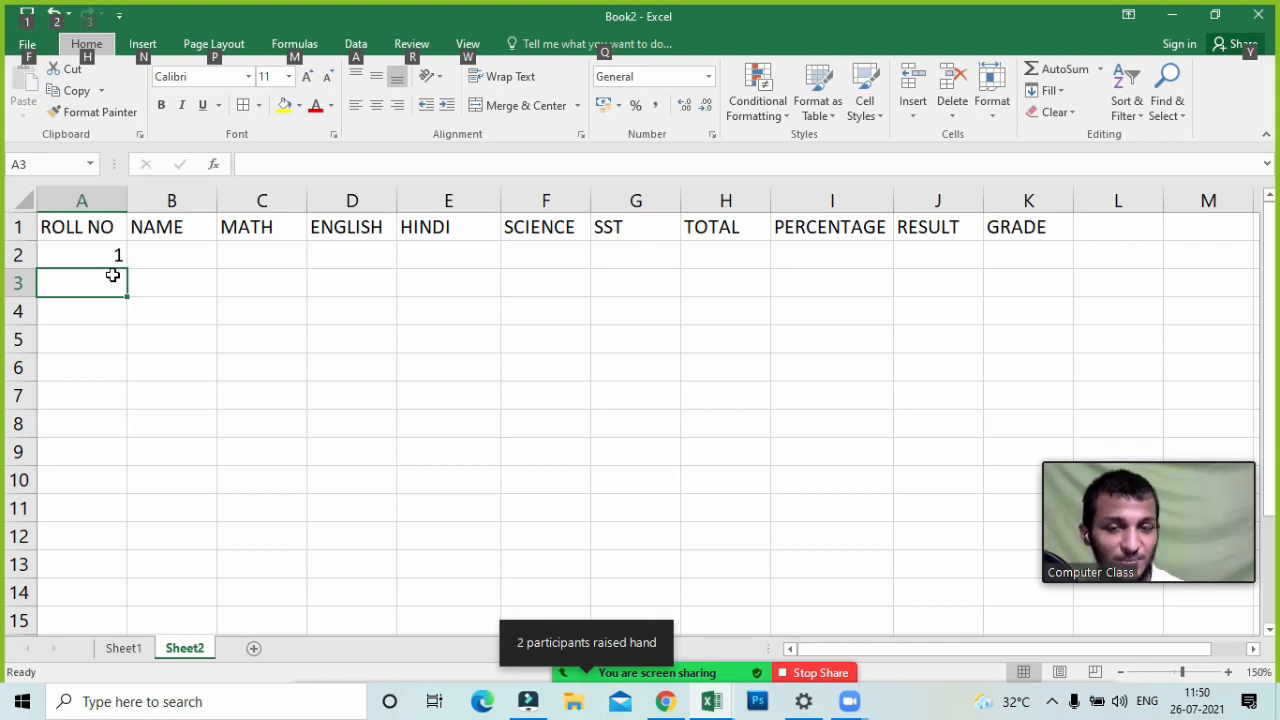
{"action": "key", "text": "e"}
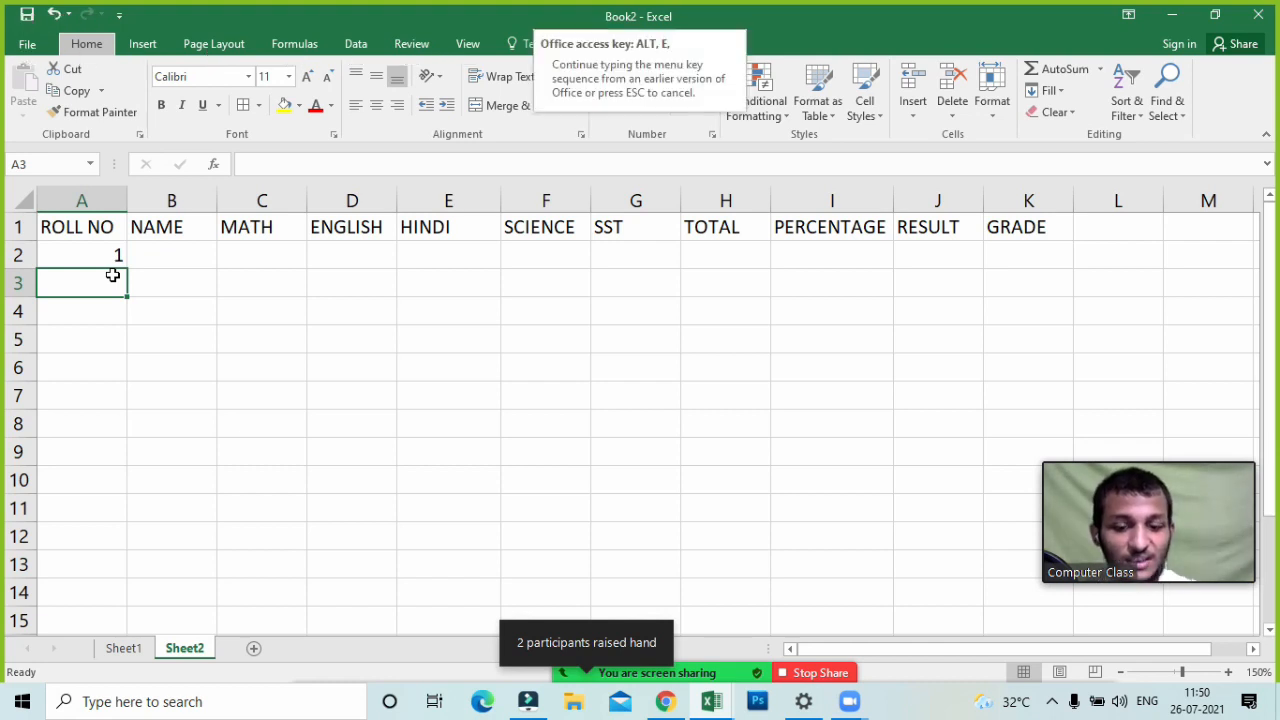
{"action": "key", "text": "i"}
{"action": "key", "text": "s"}
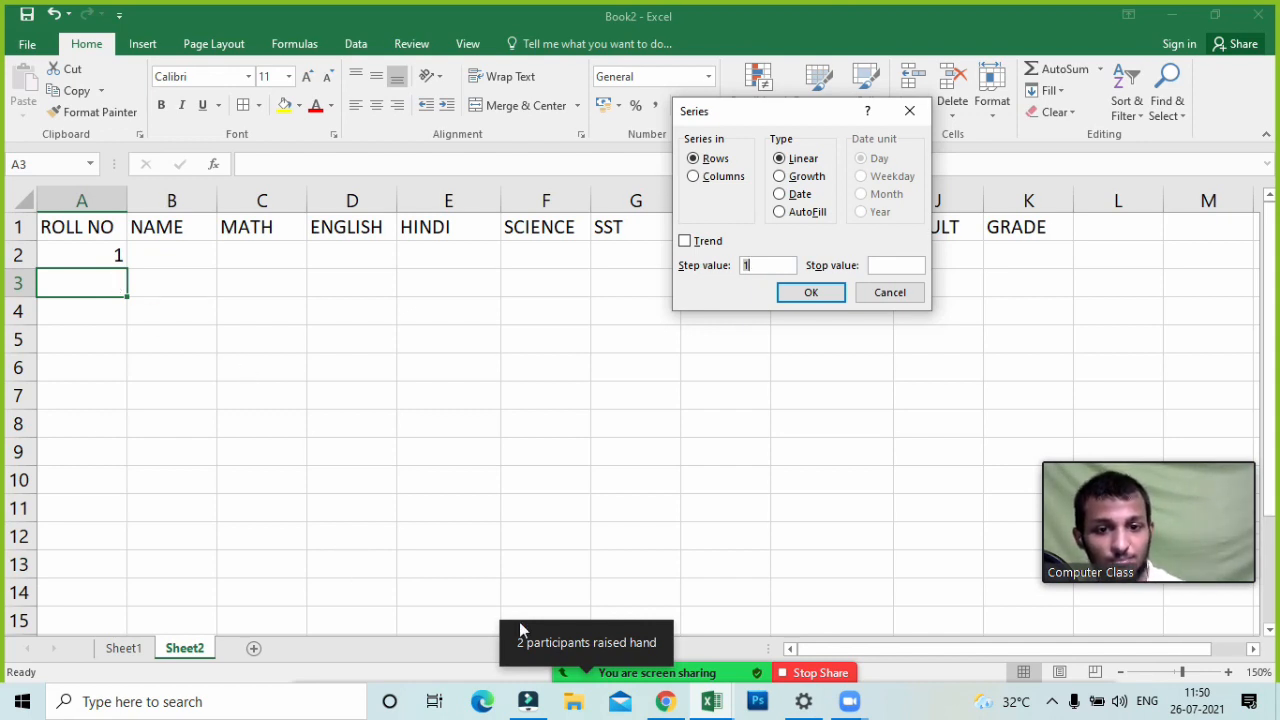
- Check the Zoom participants list for raised hands and return to the Series dialog
{"action": "left_click", "coordinate": [621, 679]}
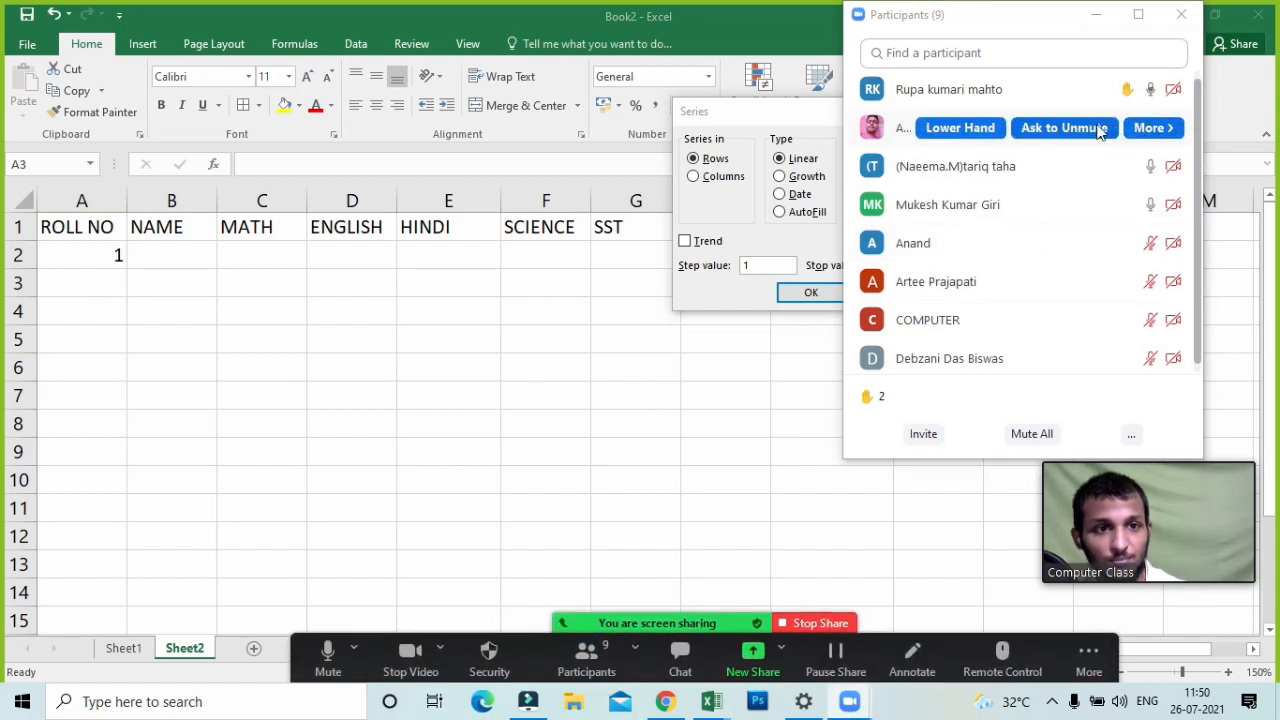
{"action": "left_click", "coordinate": [1096, 14]}
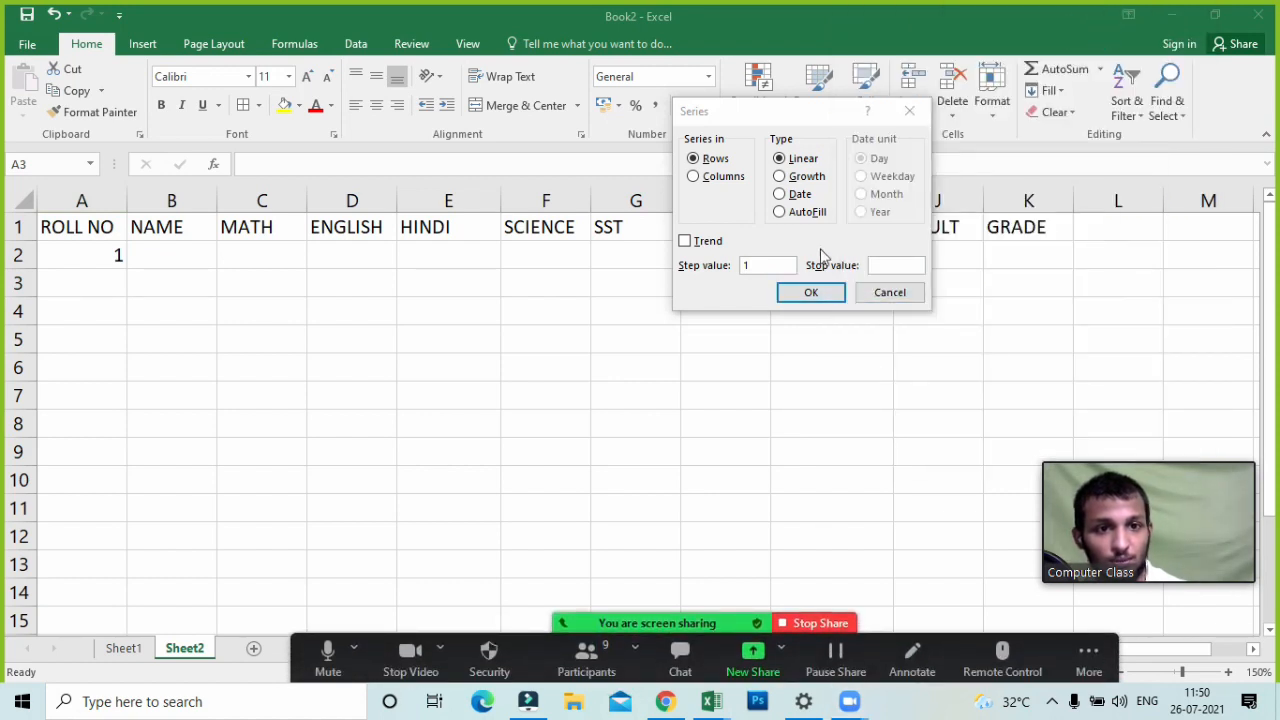
- Try to fill a linear series in rows from A3 with a step value of 10 and no stop value
{"action": "left_click", "coordinate": [783, 263]}
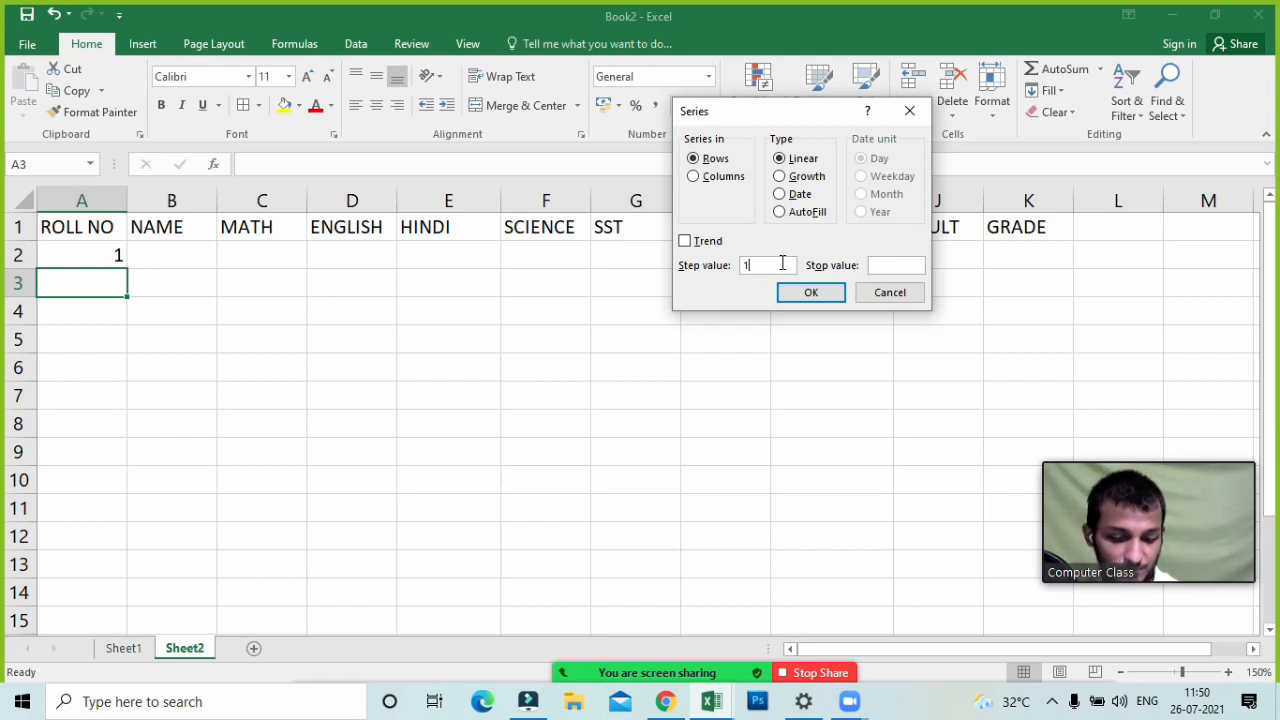
{"action": "type", "text": "10"}
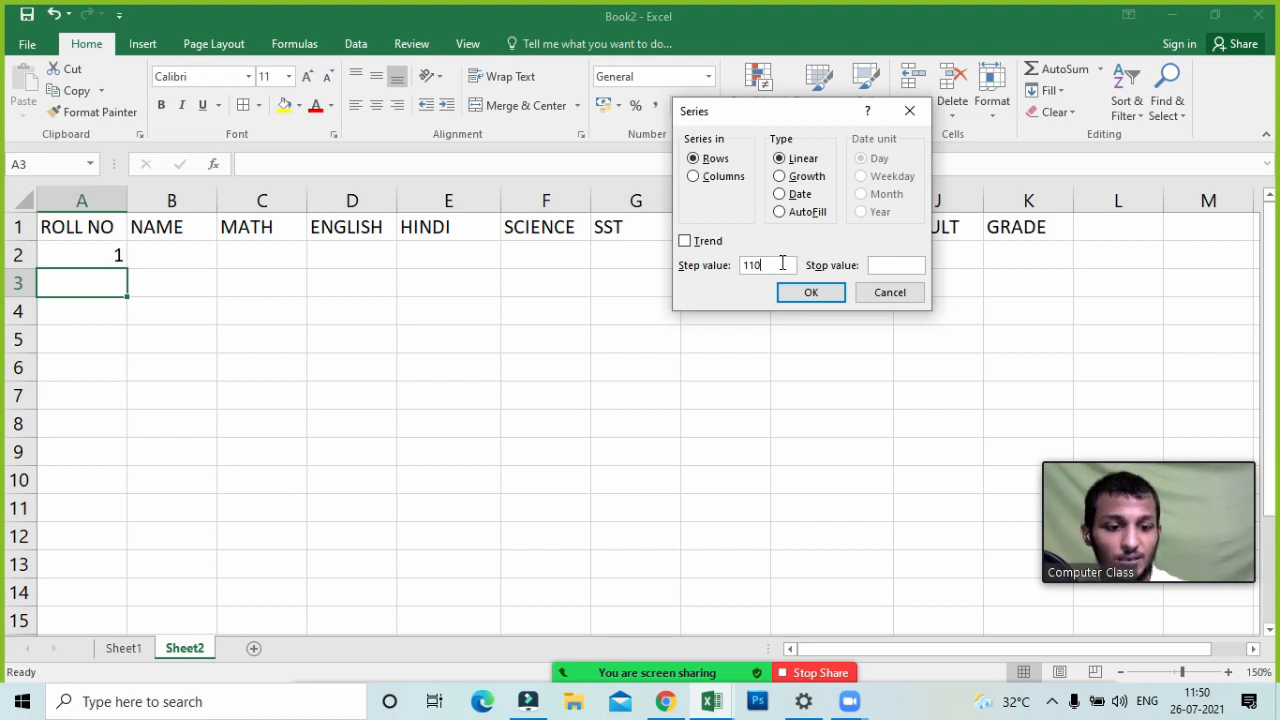
{"action": "key", "text": "BackSpace"}
{"action": "key", "text": "BackSpace"}
{"action": "key", "text": "BackSpace"}
{"action": "type", "text": "10"}
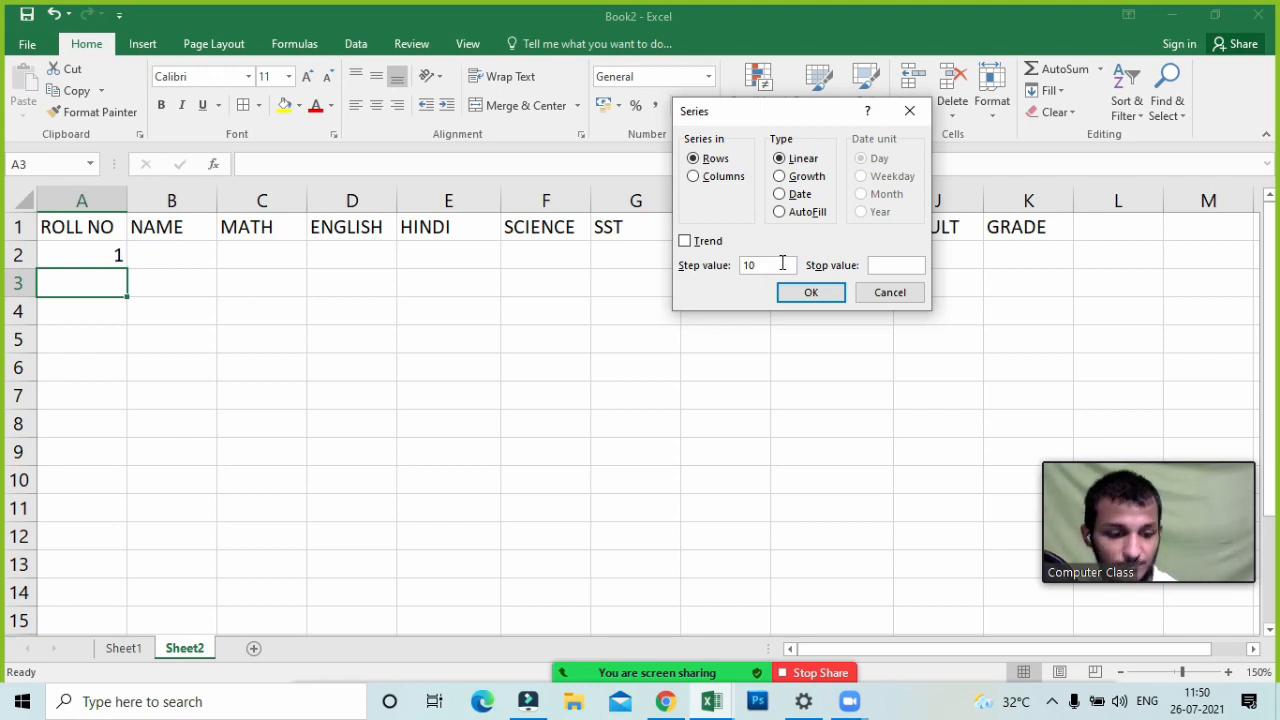
{"action": "key", "text": "Return"}
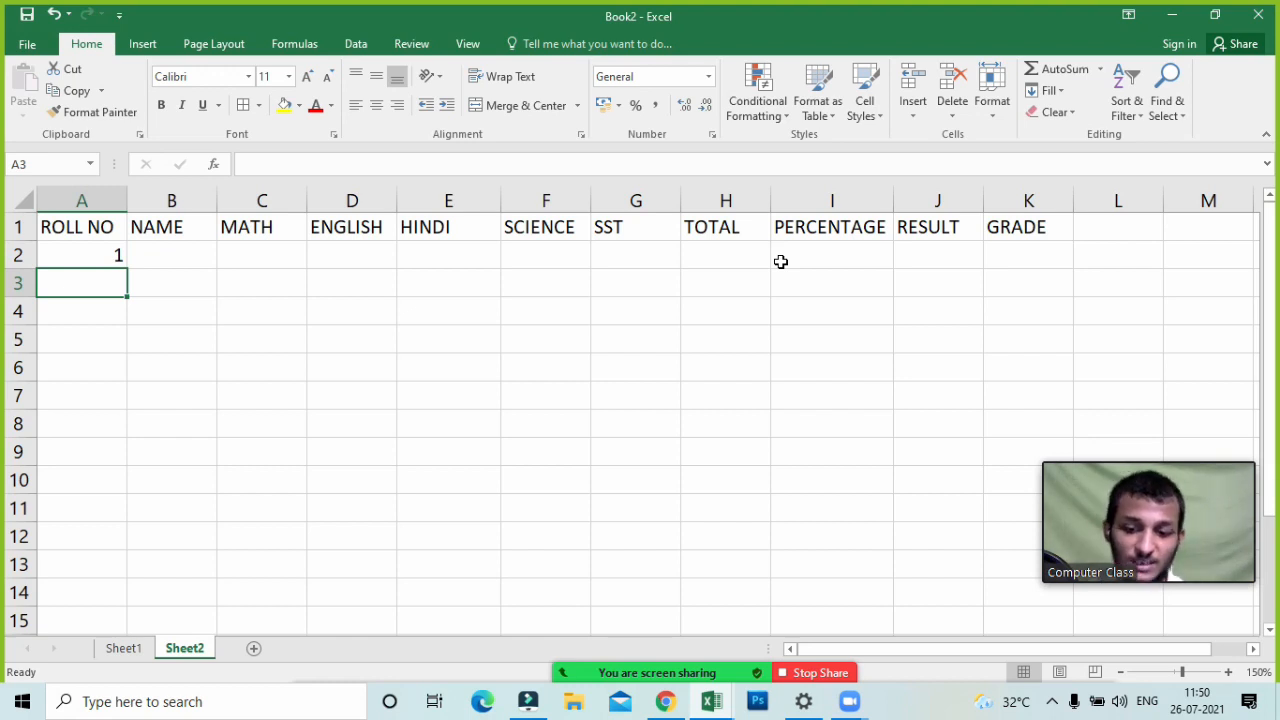
- Try to fill a linear series in rows from A3 with step value 1 and stop value 10
{"action": "key", "text": "alt+e"}
{"action": "key", "text": "i"}
{"action": "key", "text": "s"}
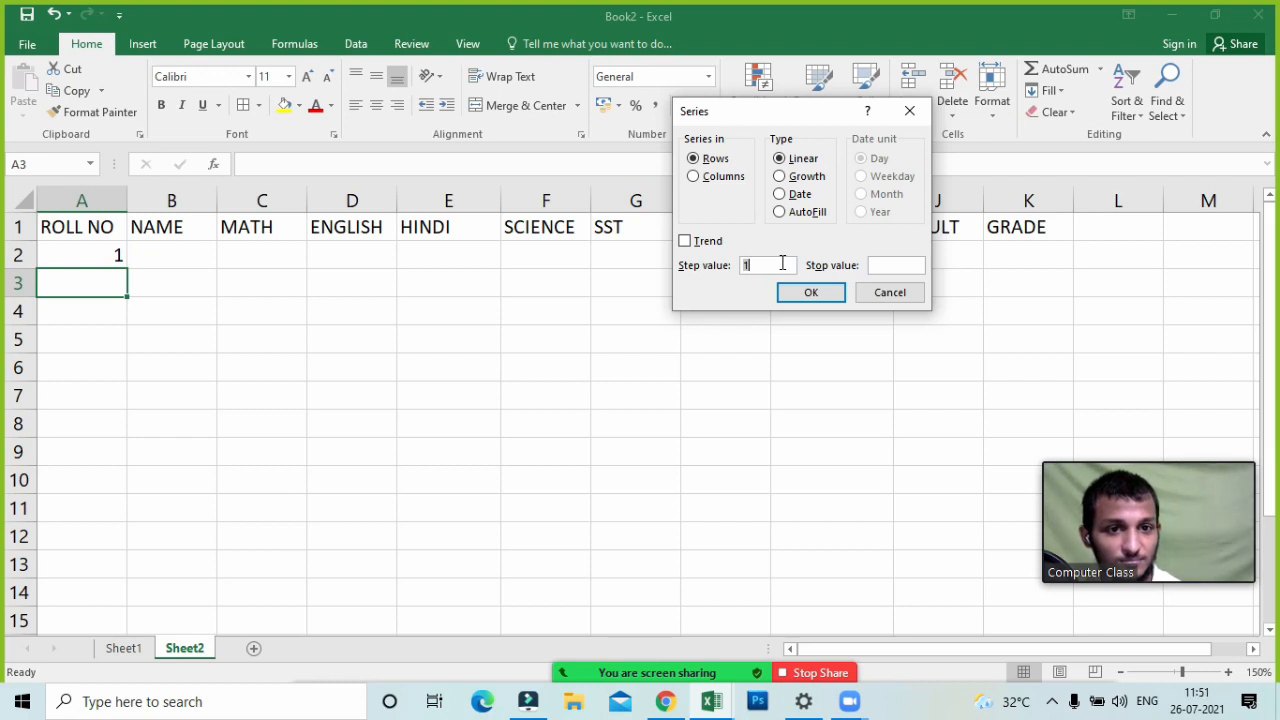
{"action": "key", "text": "Tab"}
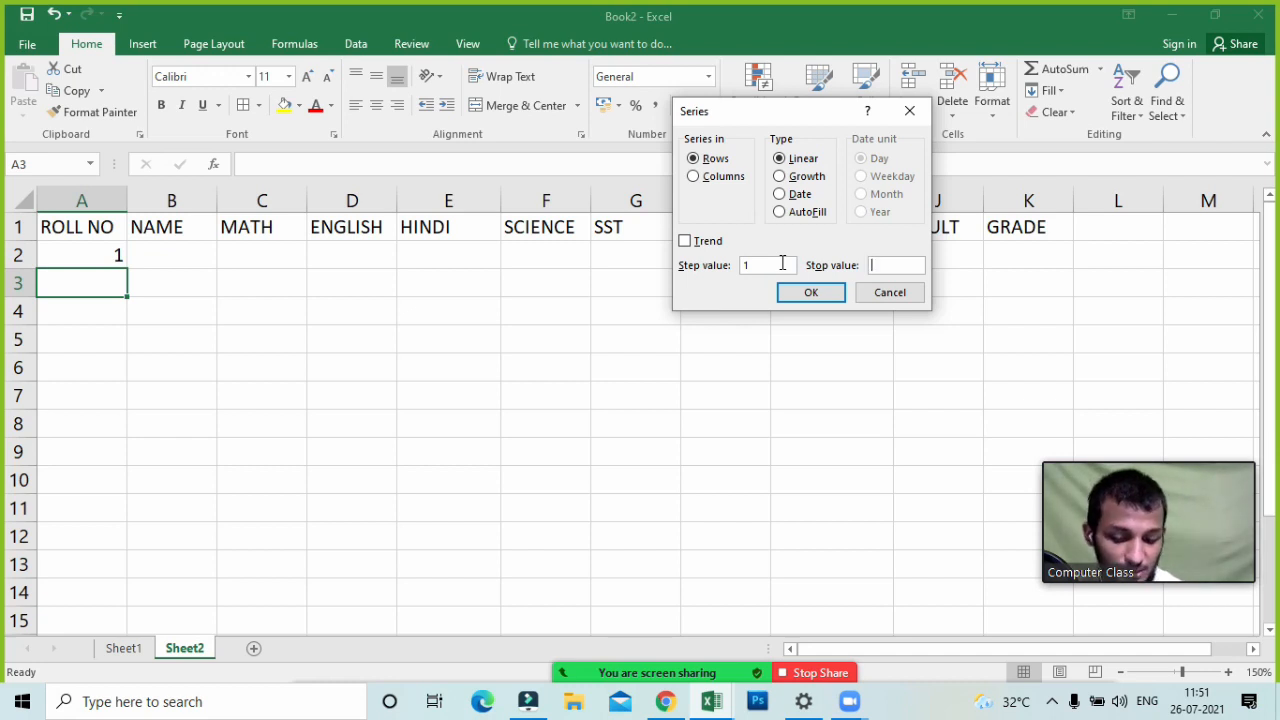
{"action": "type", "text": "10"}
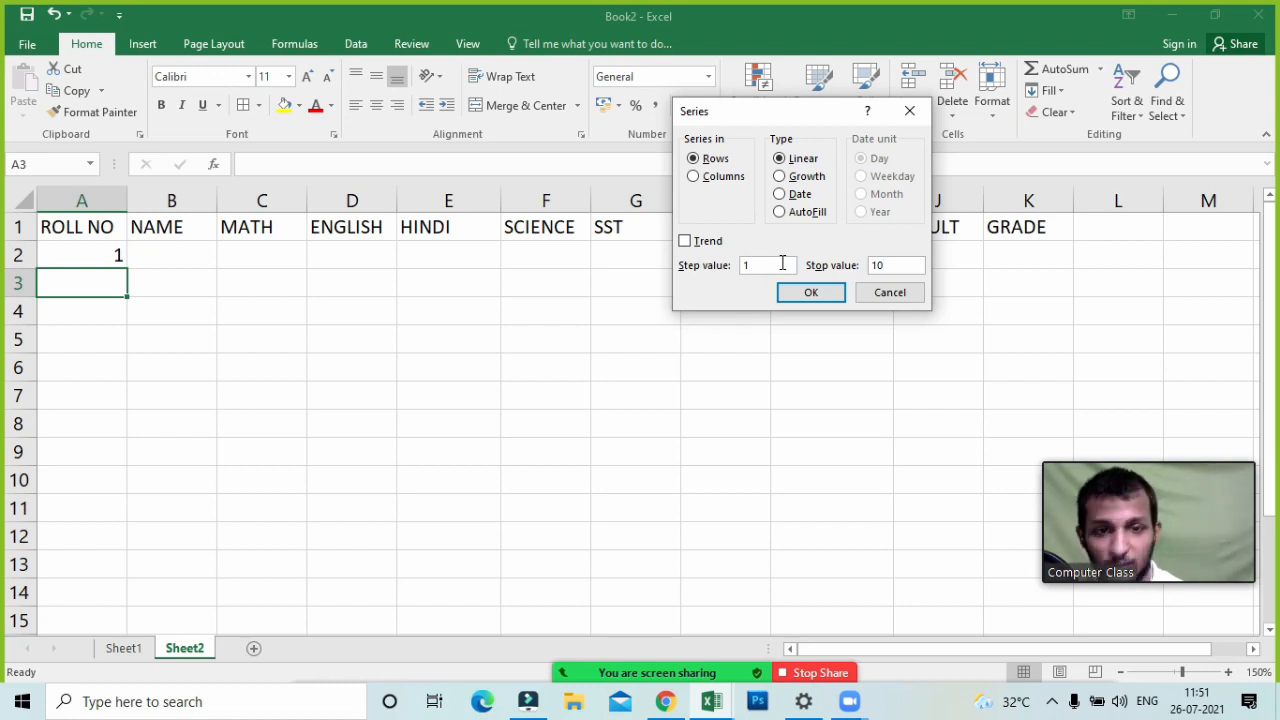
{"action": "key", "text": "Return"}
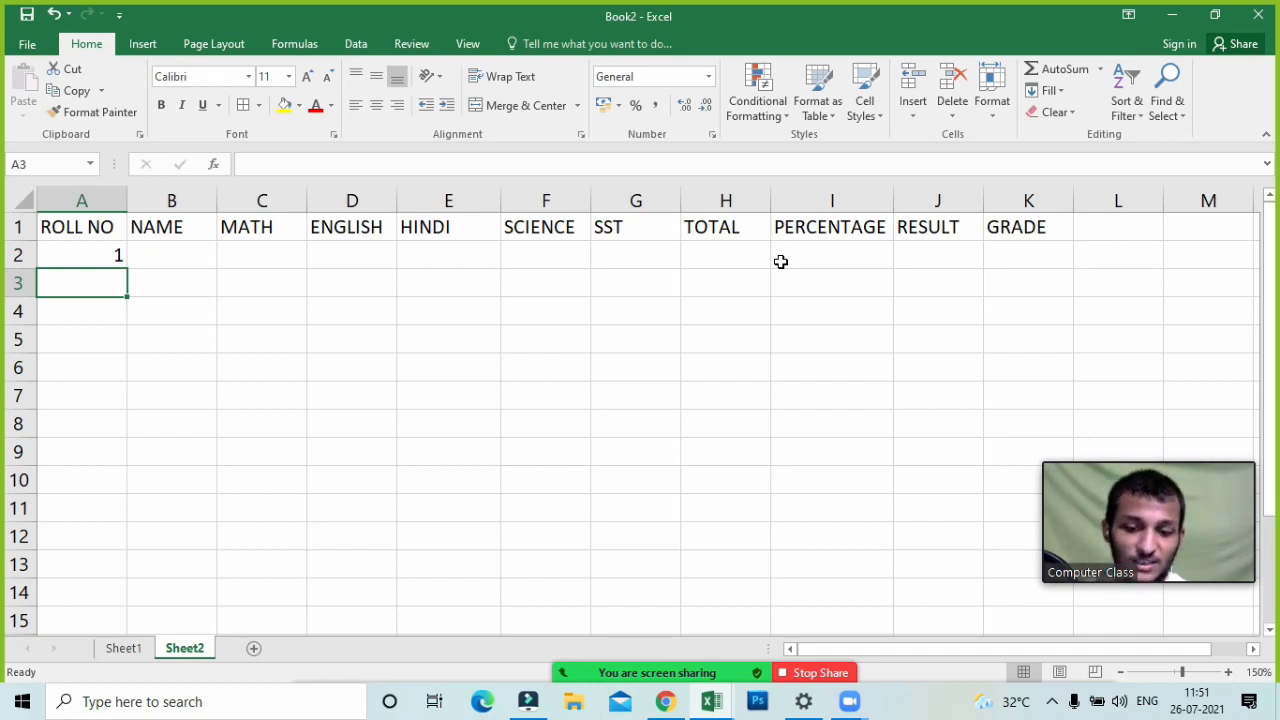
- Try to fill a linear series in rows from A3 with step value 2 and stop value 10
{"action": "key", "text": "alt+e"}
{"action": "key", "text": "i"}
{"action": "key", "text": "s"}
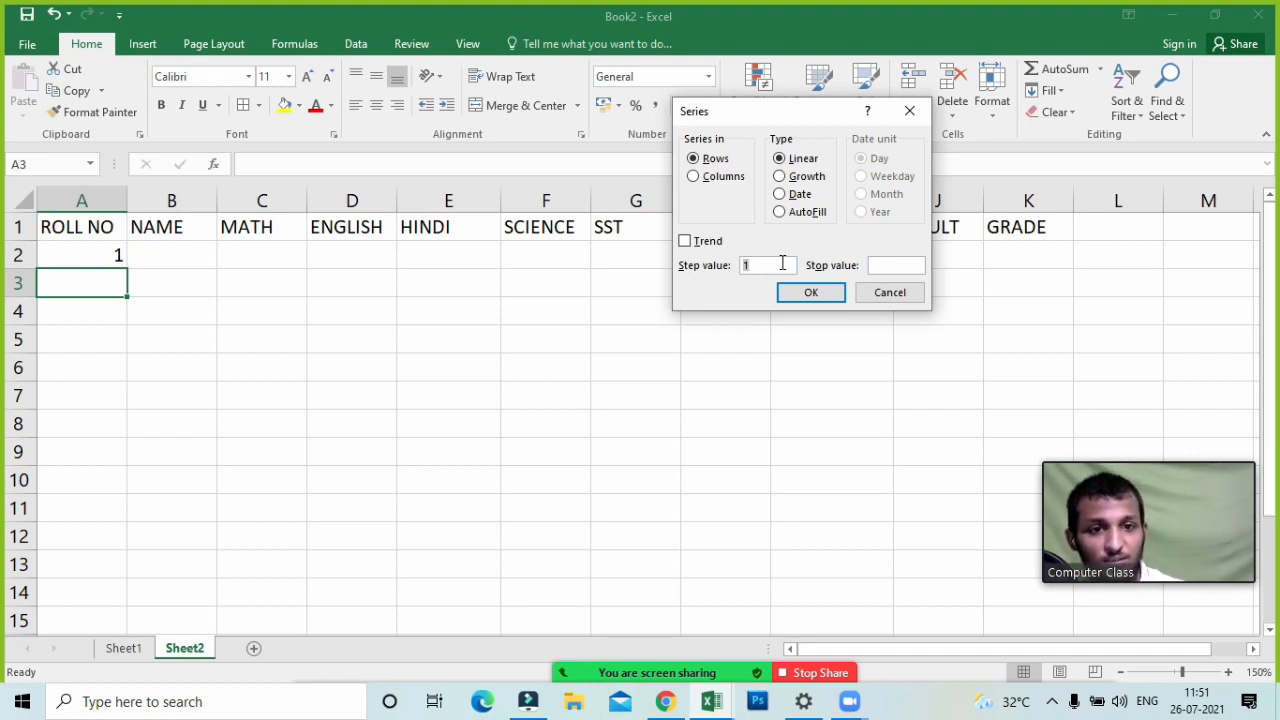
{"action": "type", "text": "2"}
{"action": "key", "text": "Tab"}
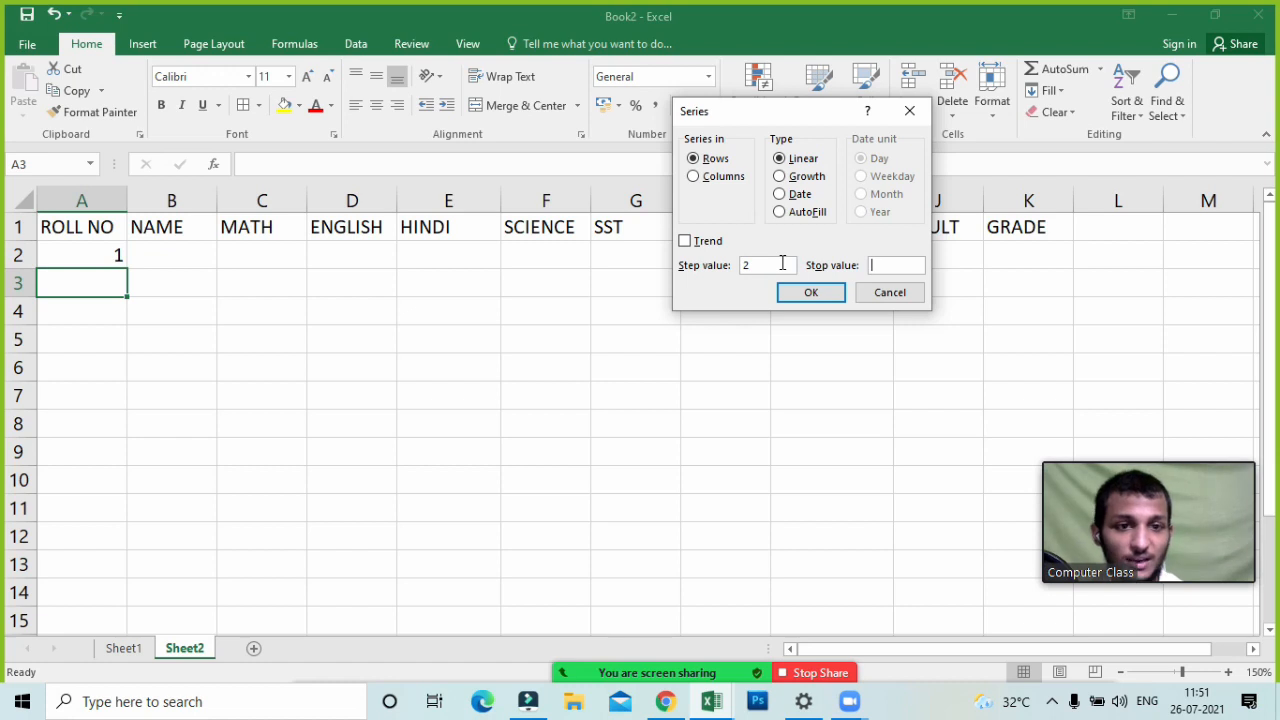
{"action": "type", "text": "10"}
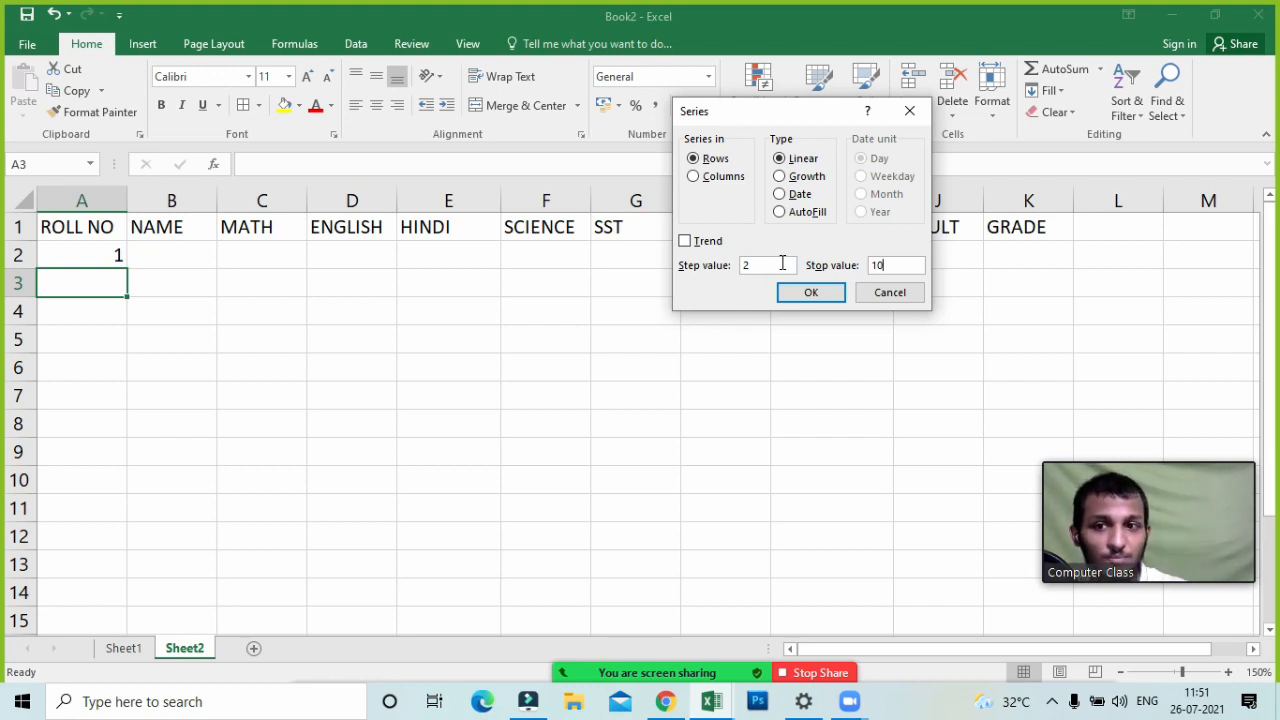
{"action": "key", "text": "Return"}
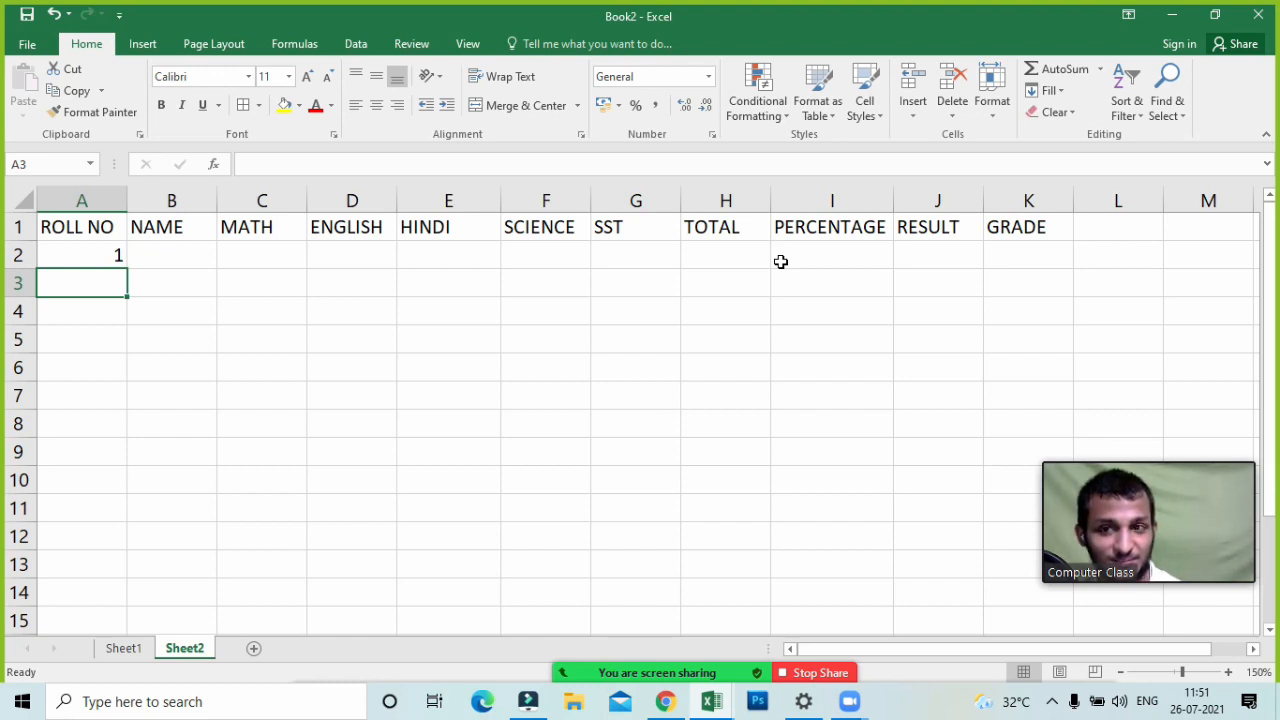
{"action": "left_click", "coordinate": [91, 287]}
{"action": "left_click_drag", "start_coordinate": [112, 287], "coordinate": [1056, 279]}
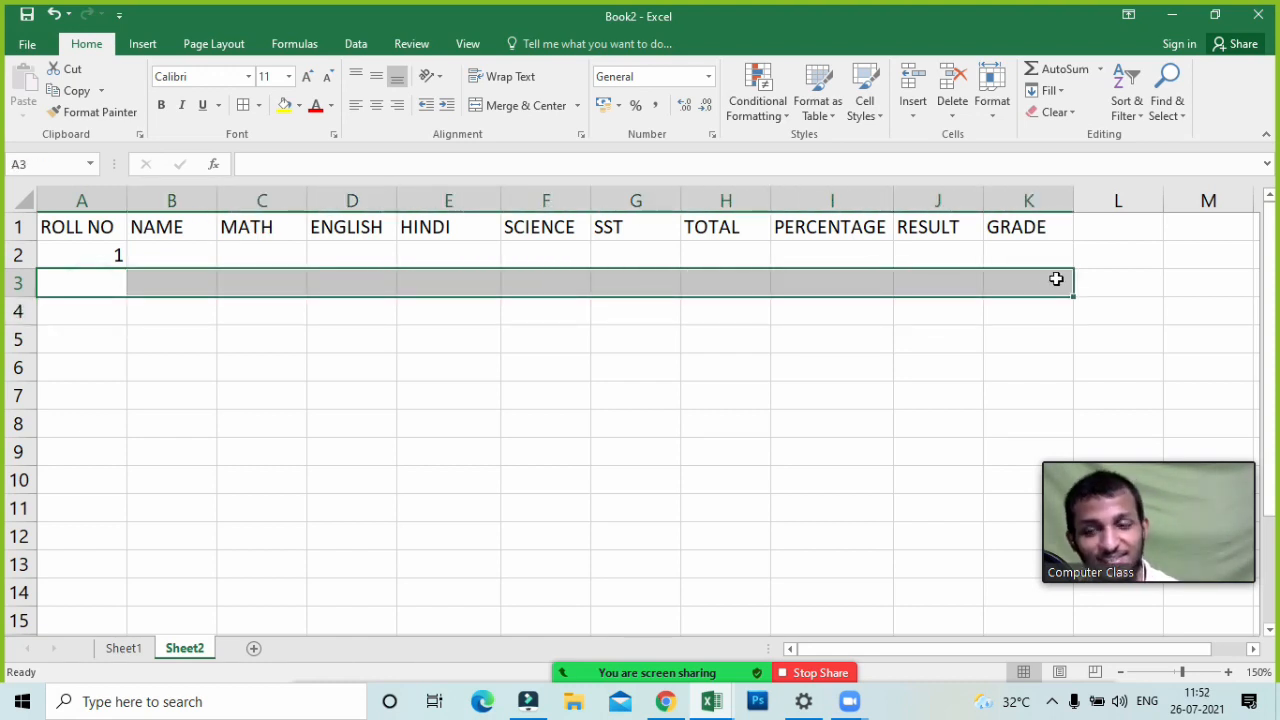
{"action": "left_click", "coordinate": [174, 260]}
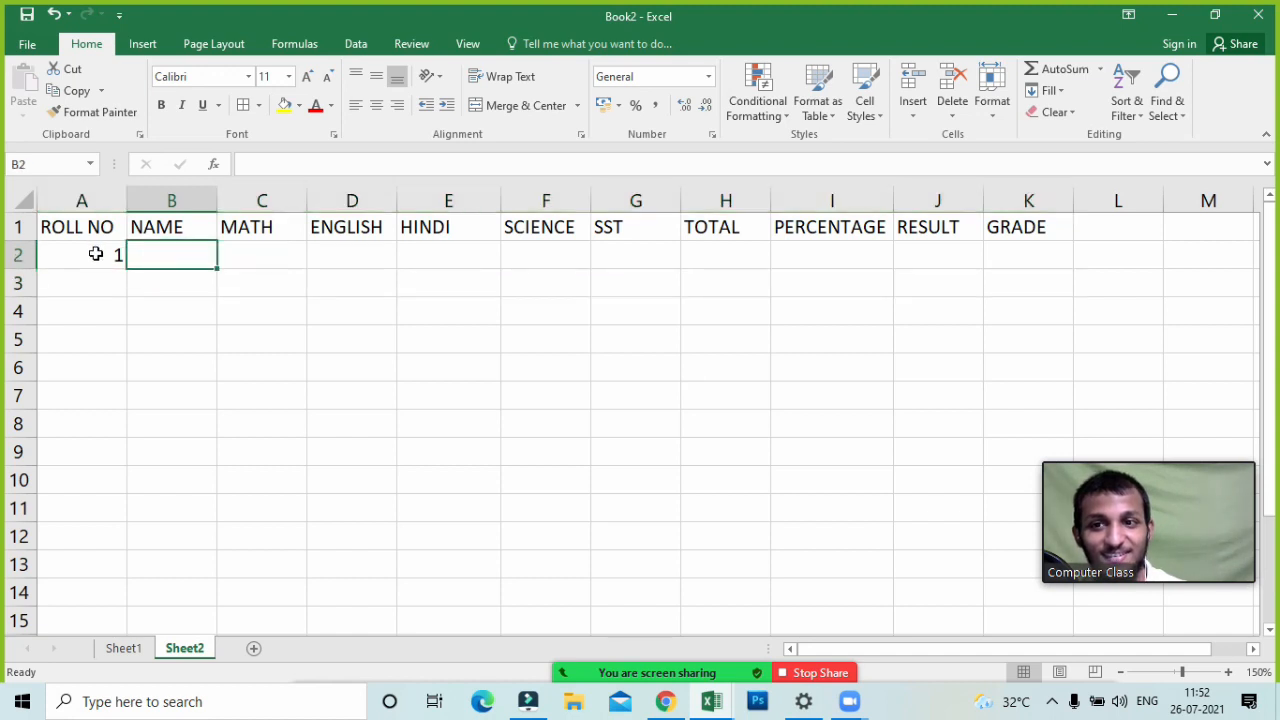
{"action": "left_click", "coordinate": [96, 254]}
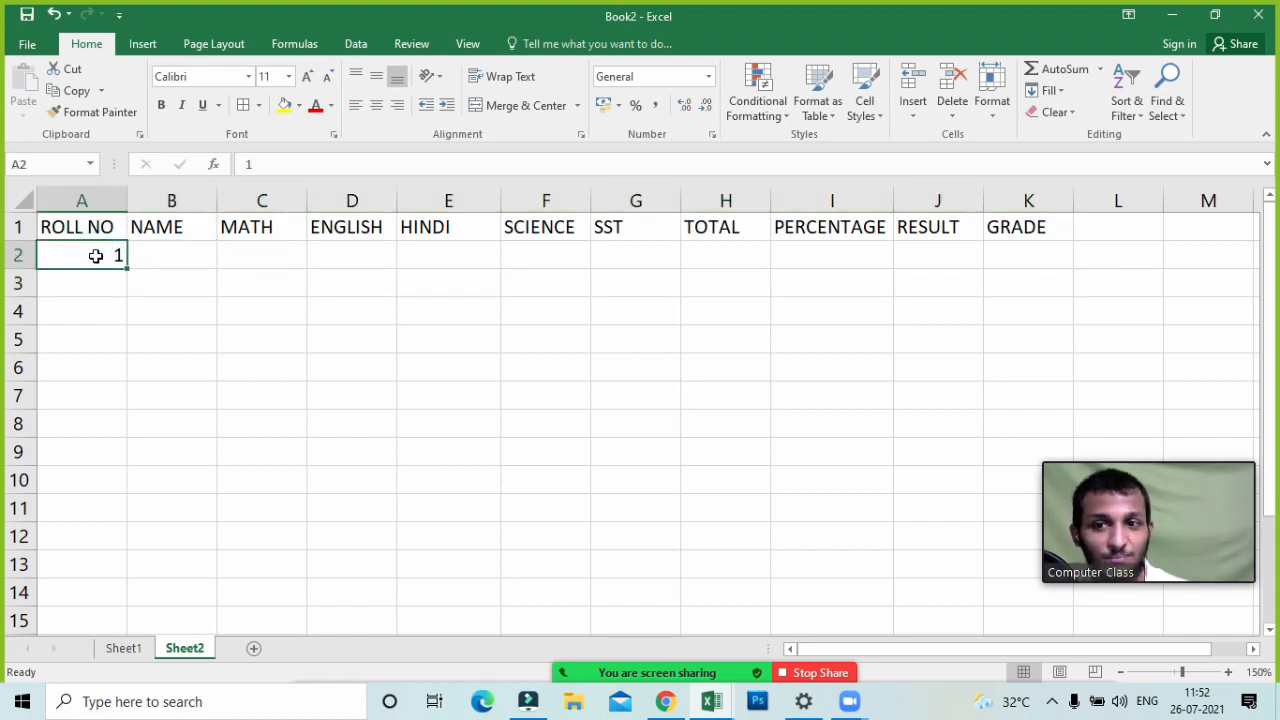
- Try to fill a linear series in columns over A3:A11 with step value 1 and stop value 10
{"action": "left_click", "coordinate": [104, 278]}
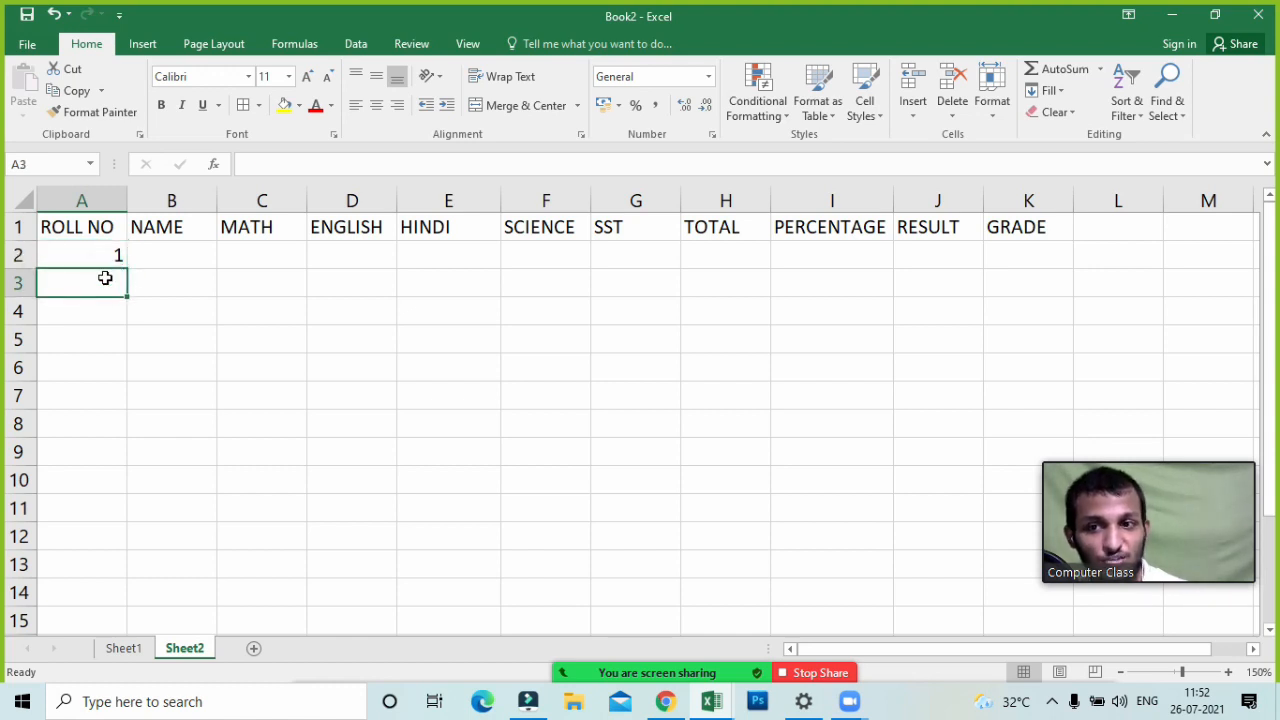
{"action": "left_click_drag", "start_coordinate": [104, 278], "coordinate": [99, 503]}
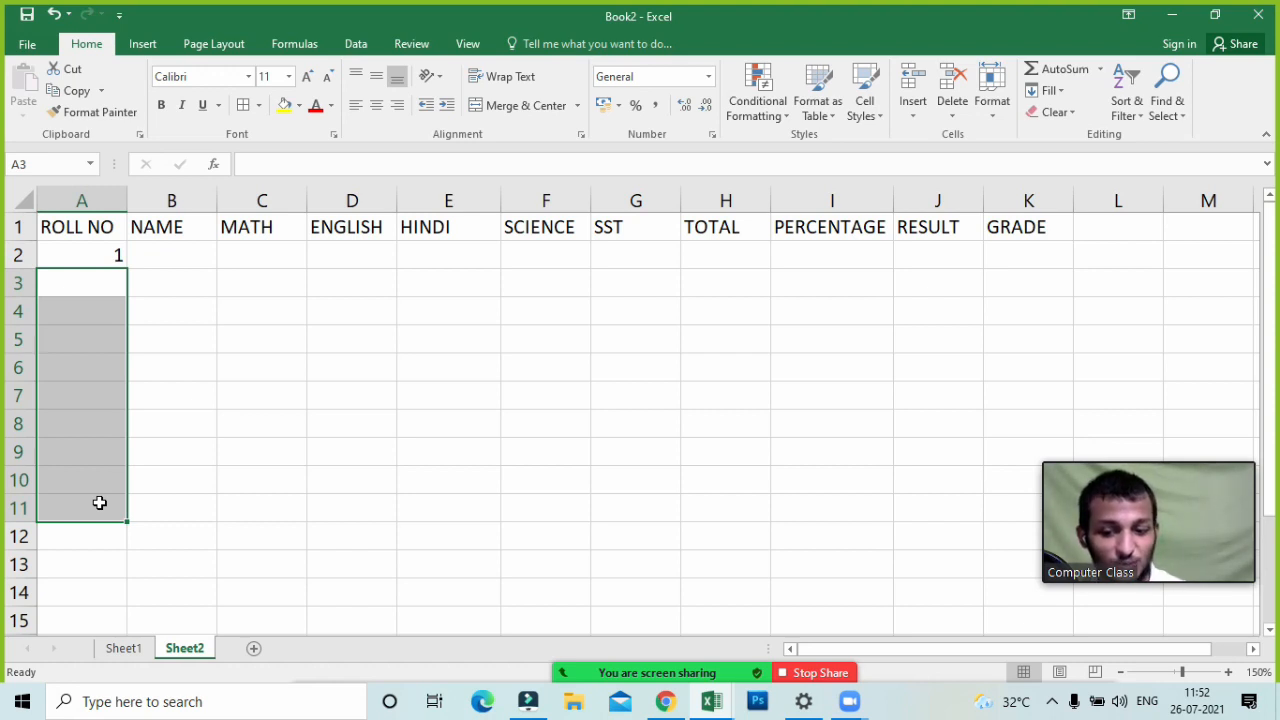
{"action": "key", "text": "alt+e"}
{"action": "key", "text": "i"}
{"action": "key", "text": "s"}
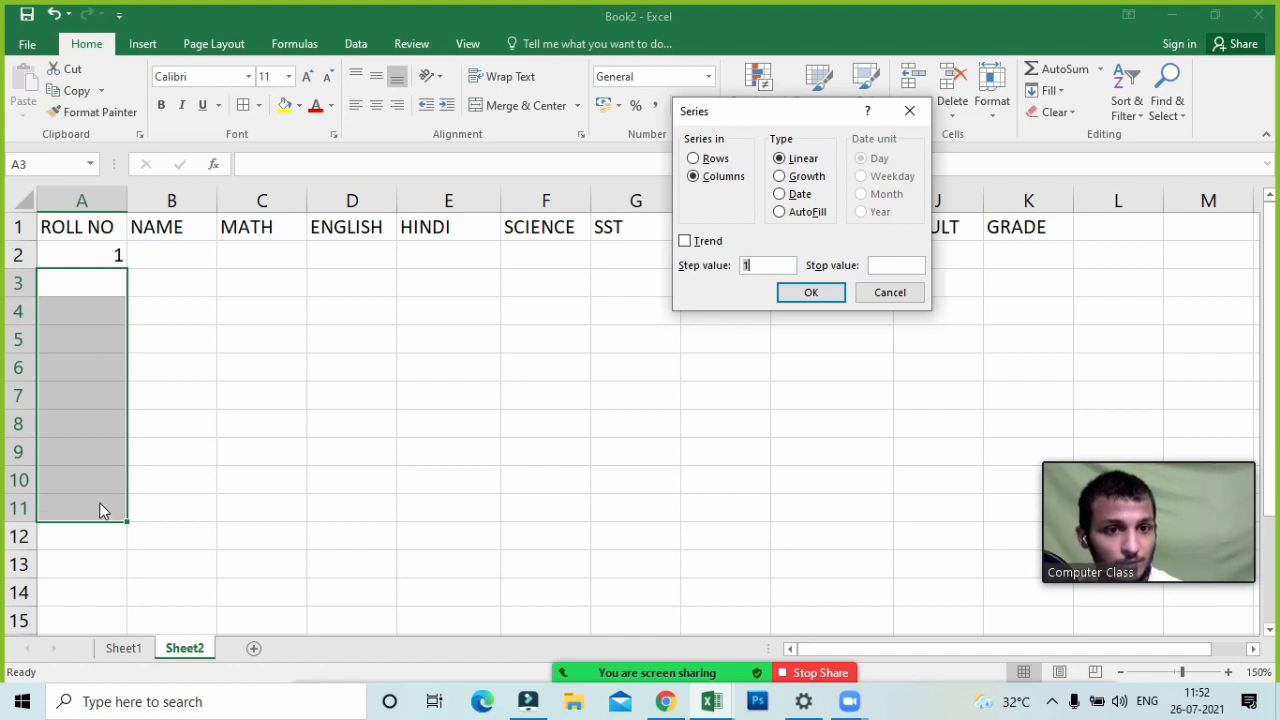
{"action": "type", "text": "10"}
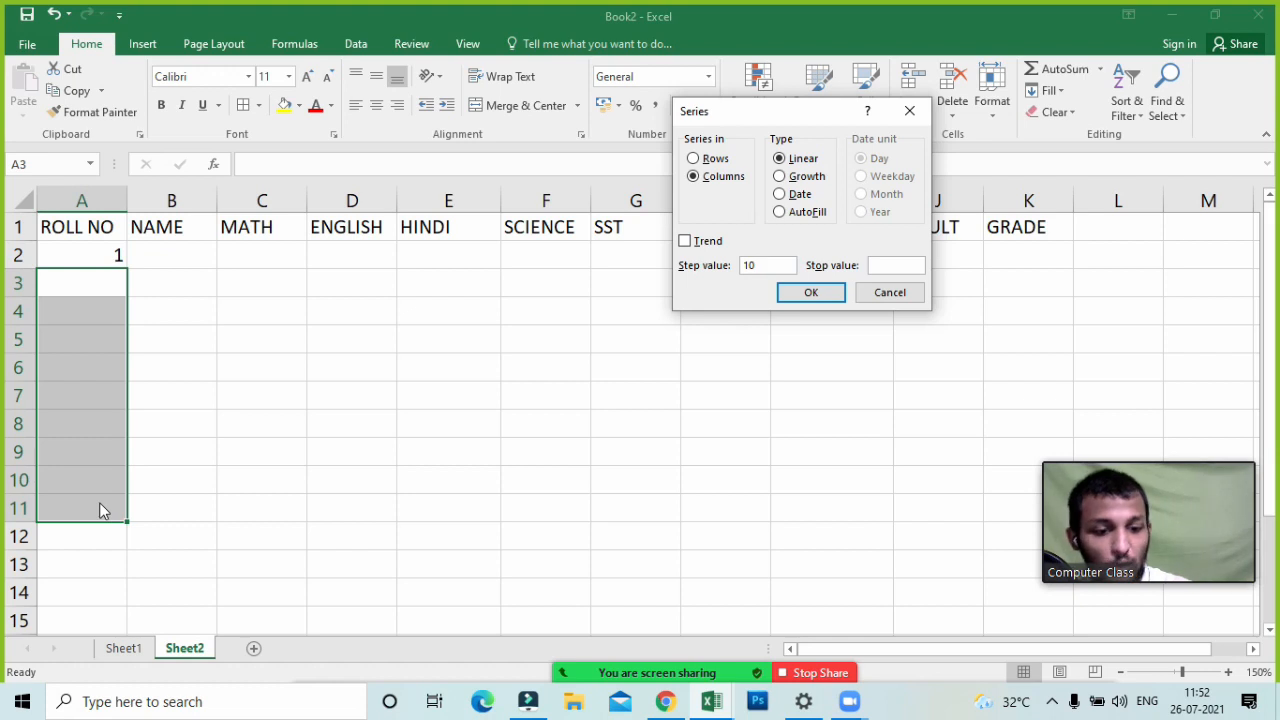
{"action": "key", "text": "BackSpace"}
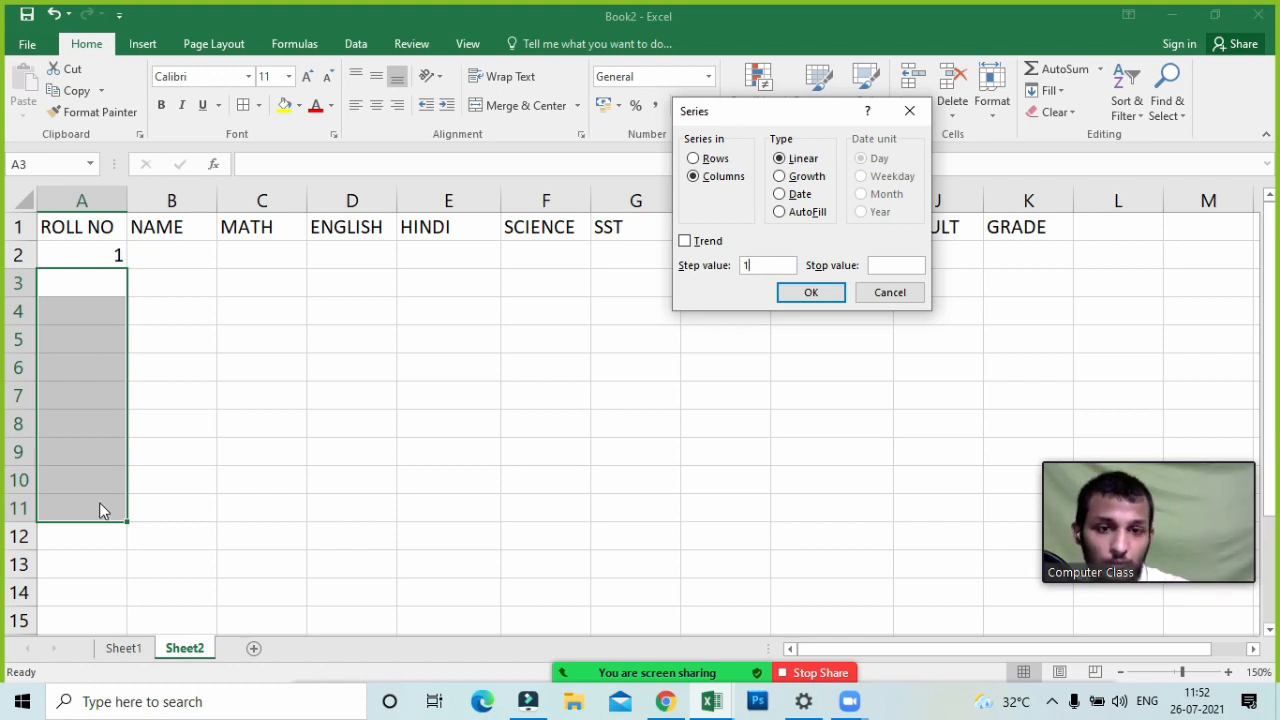
{"action": "key", "text": "Tab"}
{"action": "type", "text": "10"}
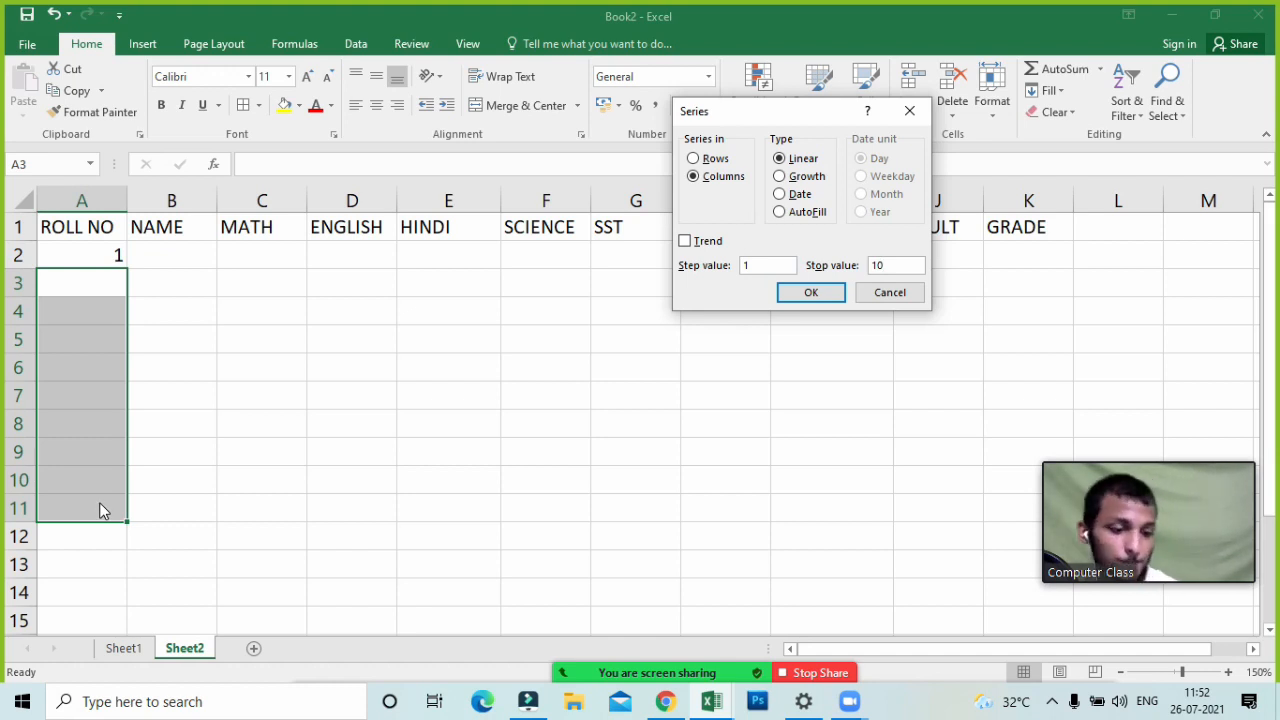
{"action": "key", "text": "Return"}
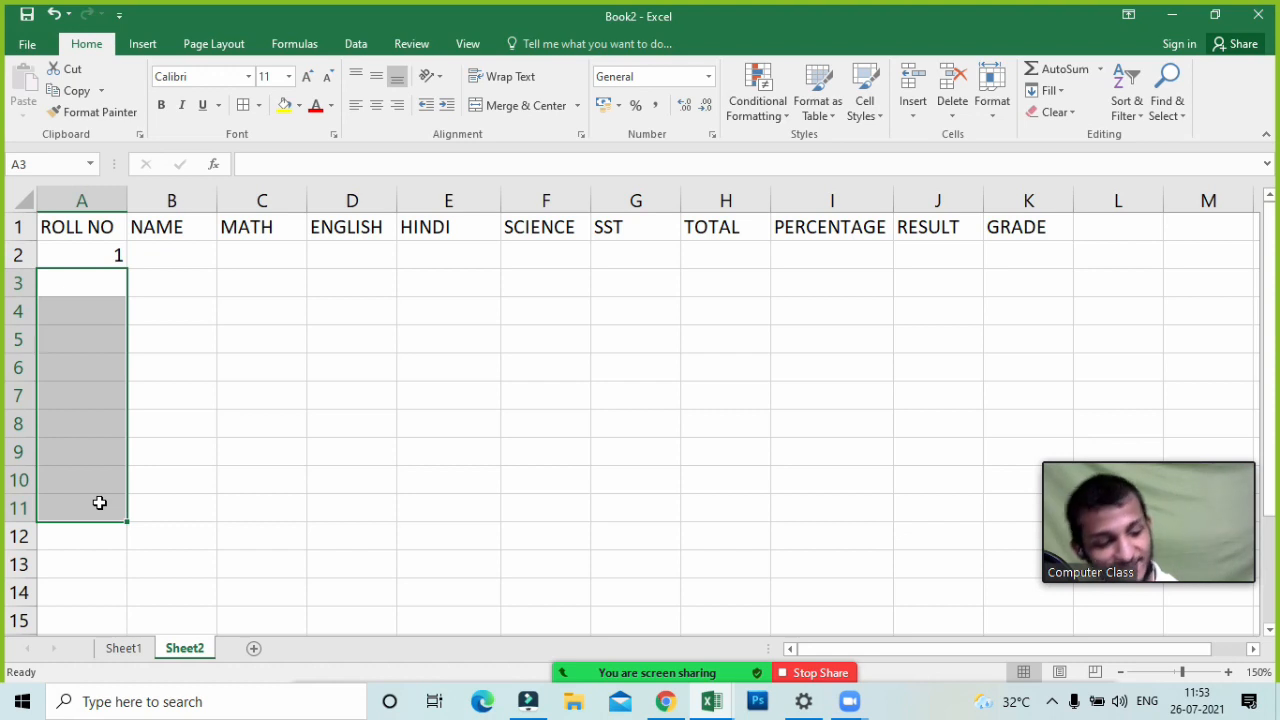
- Fill the roll numbers in A2:A11 with a linear series in columns, step value 1 and stop value 10
{"action": "left_click_drag", "start_coordinate": [103, 257], "coordinate": [106, 503]}
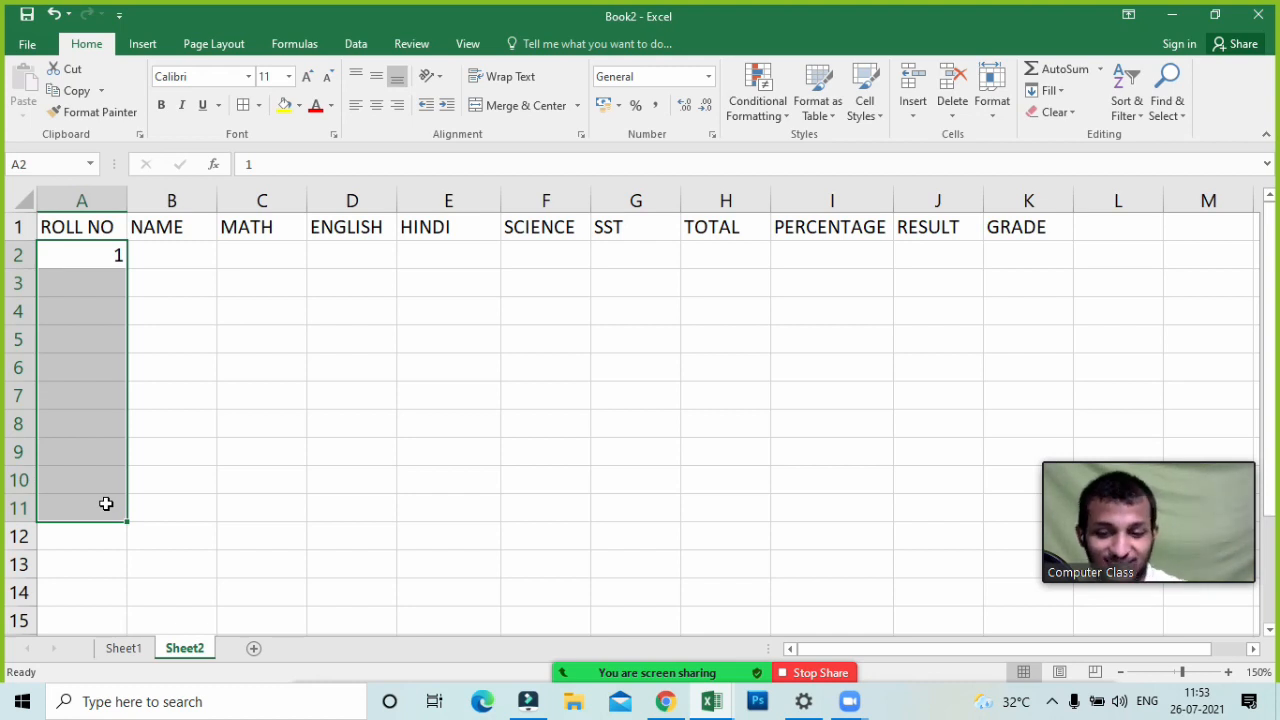
{"action": "key", "text": "alt"}
{"action": "type", "text": "eis"}
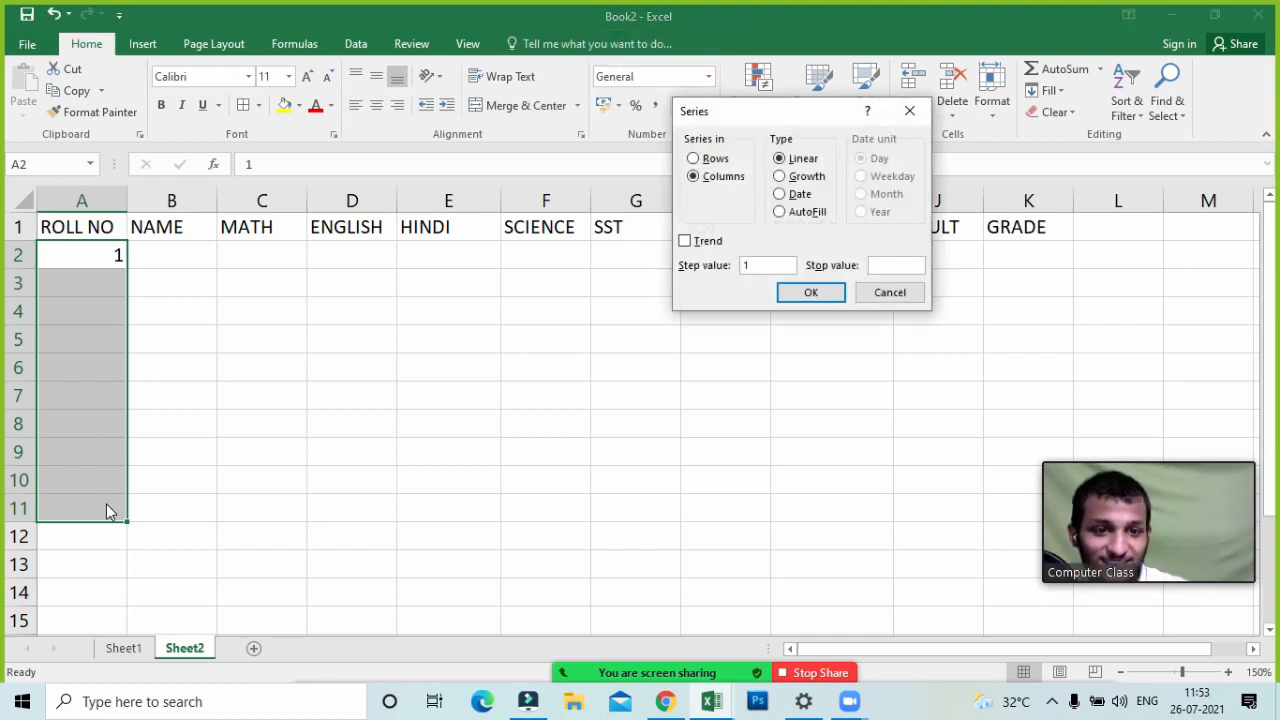
{"action": "type", "text": "10"}
{"action": "key", "text": "Return"}
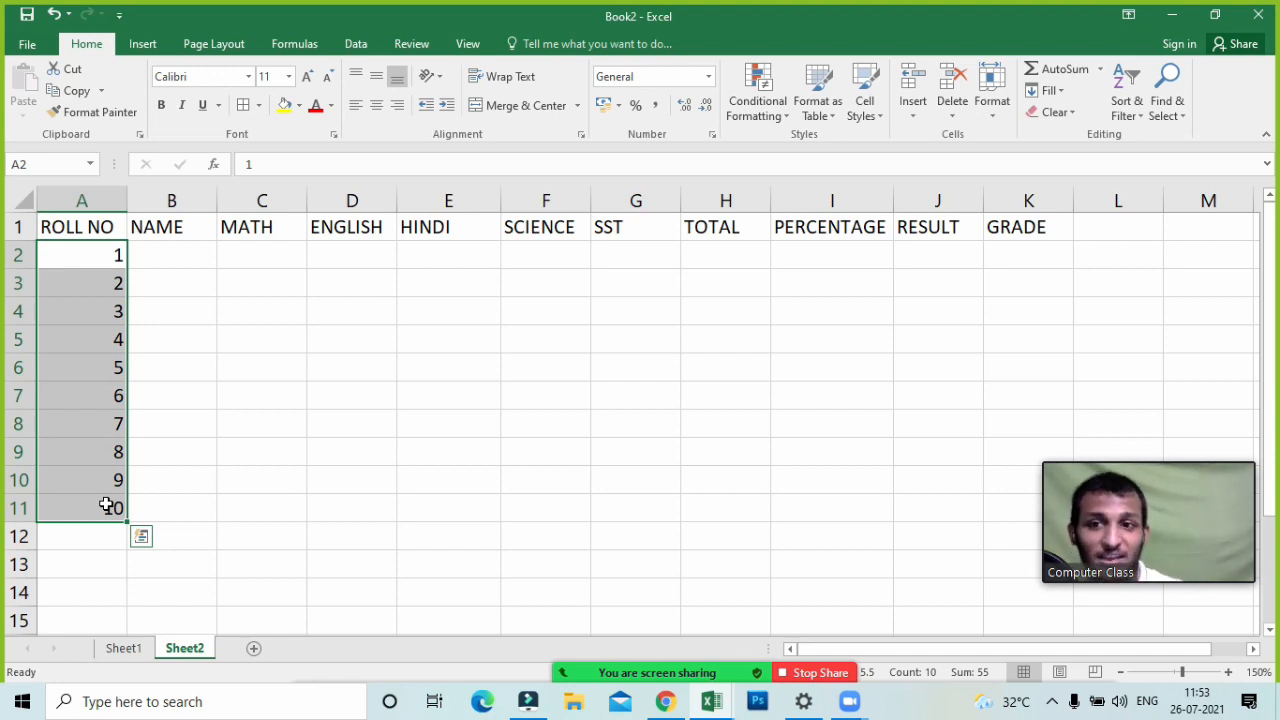
{"action": "key", "text": "Down"}
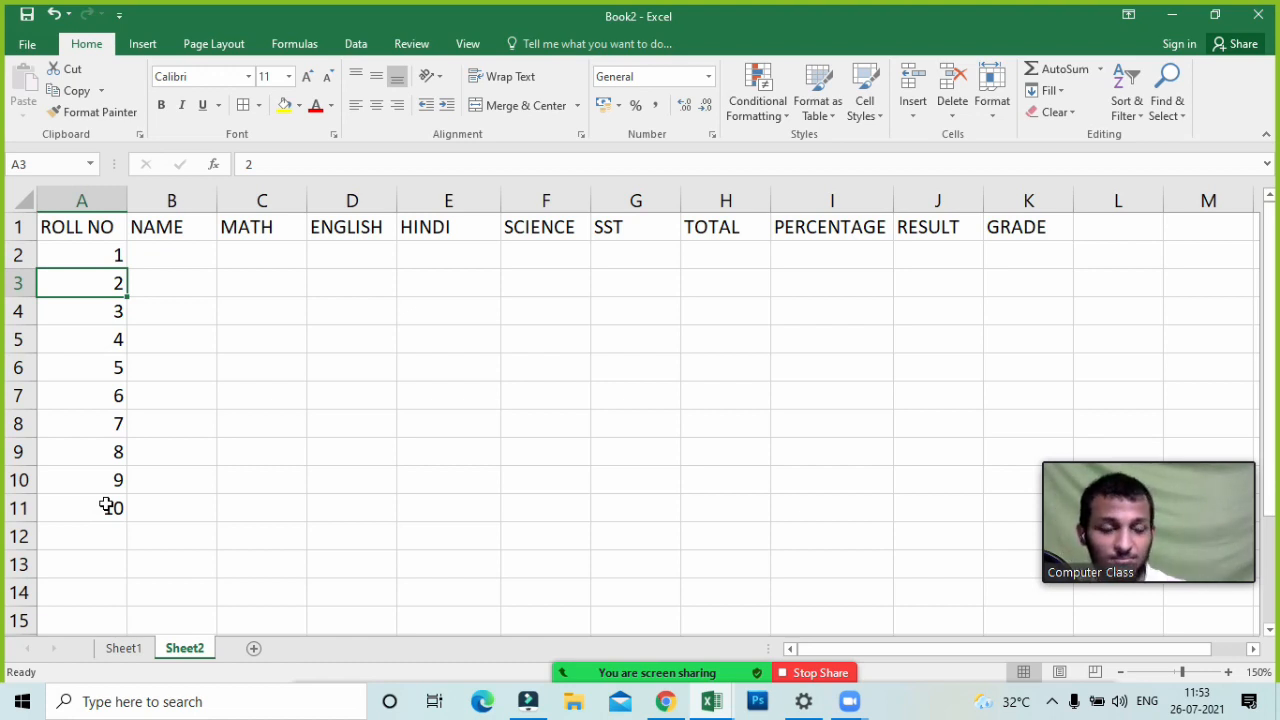
{"action": "left_click", "coordinate": [64, 264]}
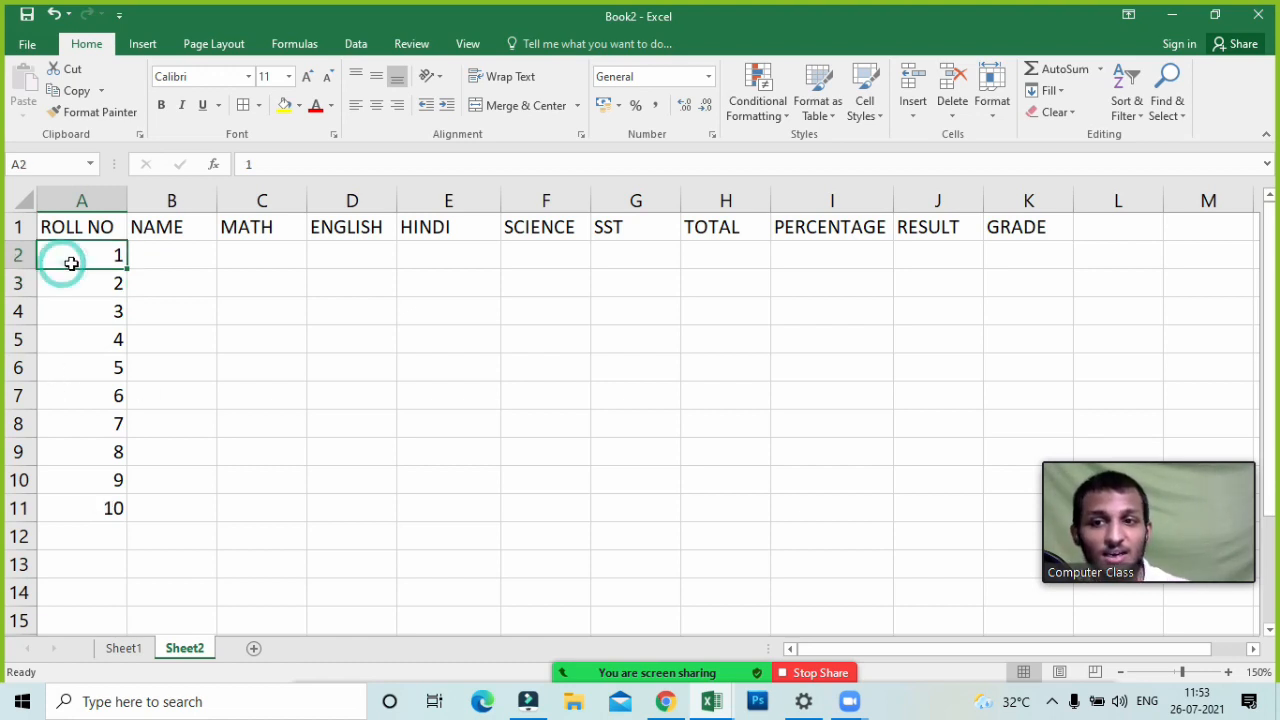
- Enter the first student's name in B2 and autofill the student name list down to B11
{"action": "left_click", "coordinate": [172, 262]}
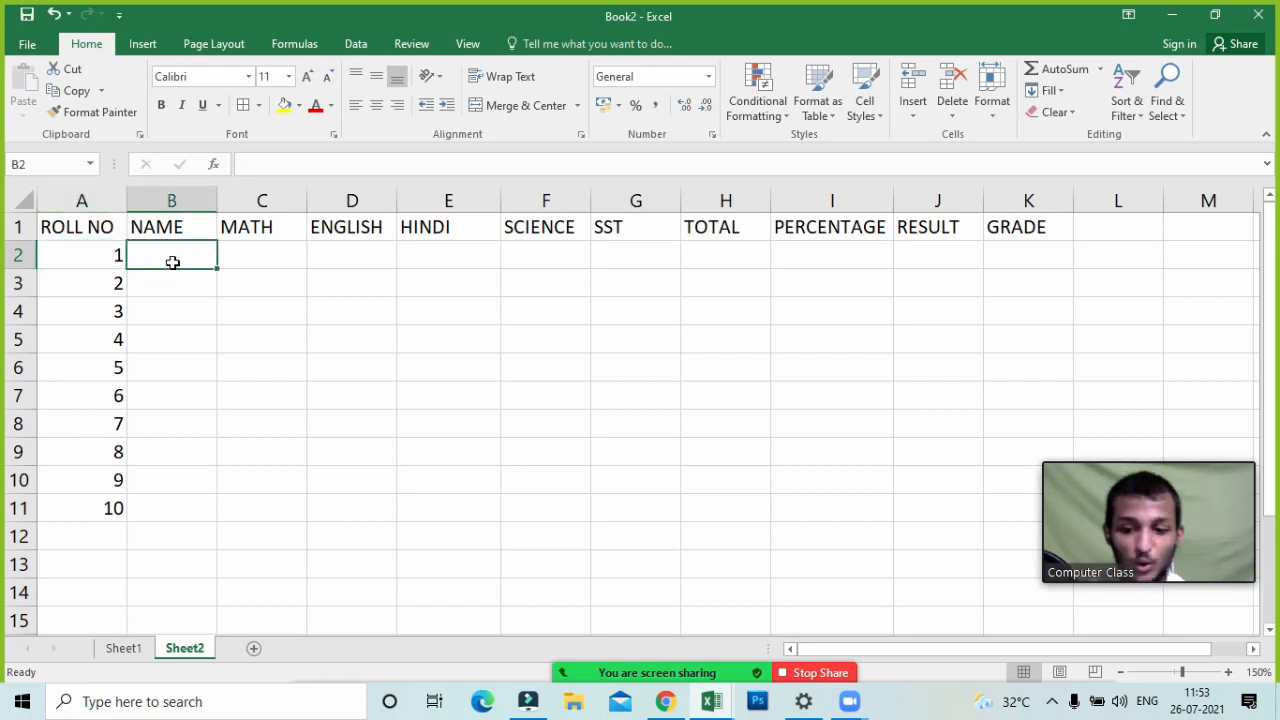
{"action": "type", "text": "AKAGSS"}
{"action": "key", "text": "BackSpace"}
{"action": "key", "text": "BackSpace"}
{"action": "key", "text": "BackSpace"}
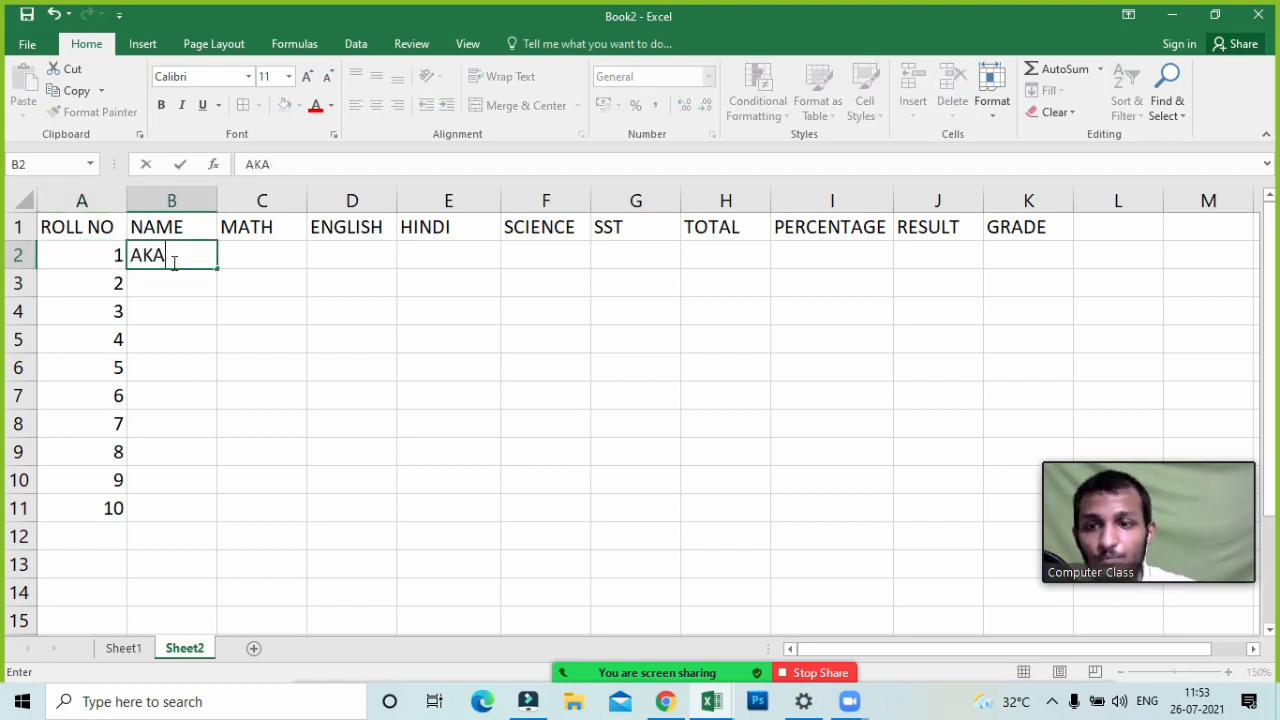
{"action": "type", "text": "SH"}
{"action": "left_click", "coordinate": [189, 306]}
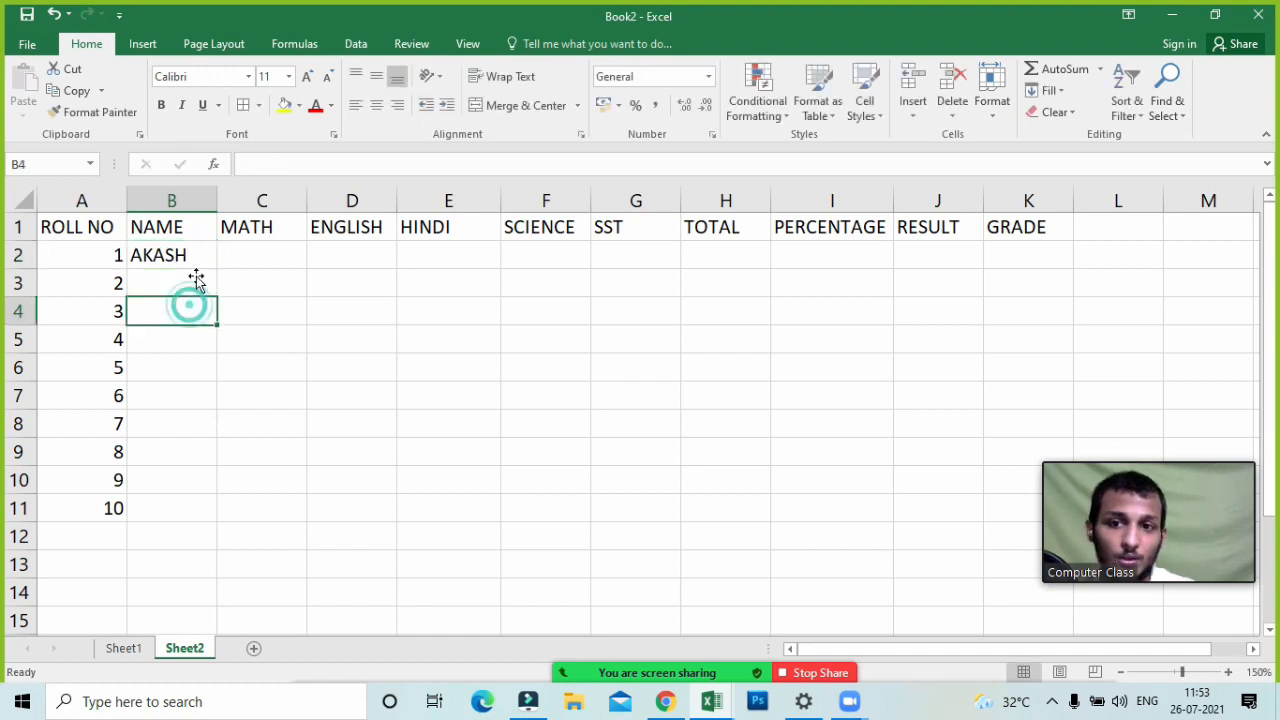
{"action": "left_click", "coordinate": [185, 258]}
{"action": "left_click_drag", "start_coordinate": [216, 268], "coordinate": [203, 509]}
{"action": "left_click", "coordinate": [357, 430]}
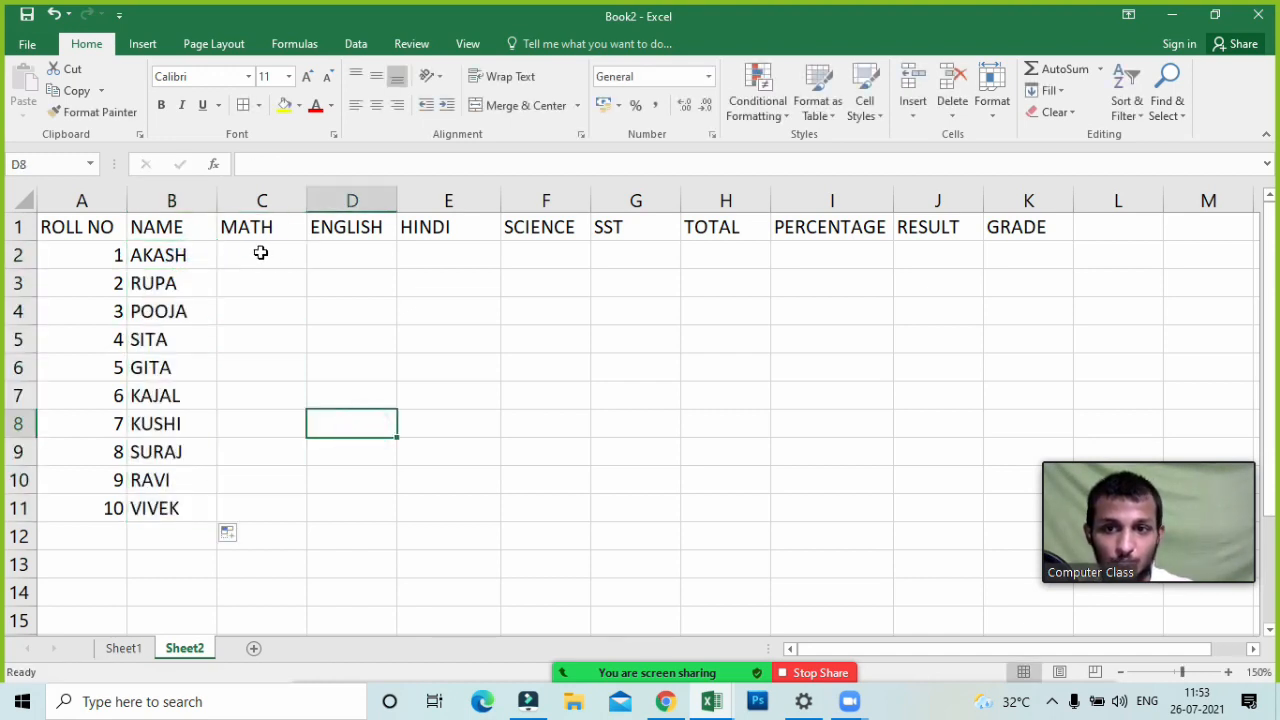
- Fill all subject marks in C2:G11 at once with the formula =RANDBETWEEN(20,99)
{"action": "left_click_drag", "start_coordinate": [260, 253], "coordinate": [631, 503]}
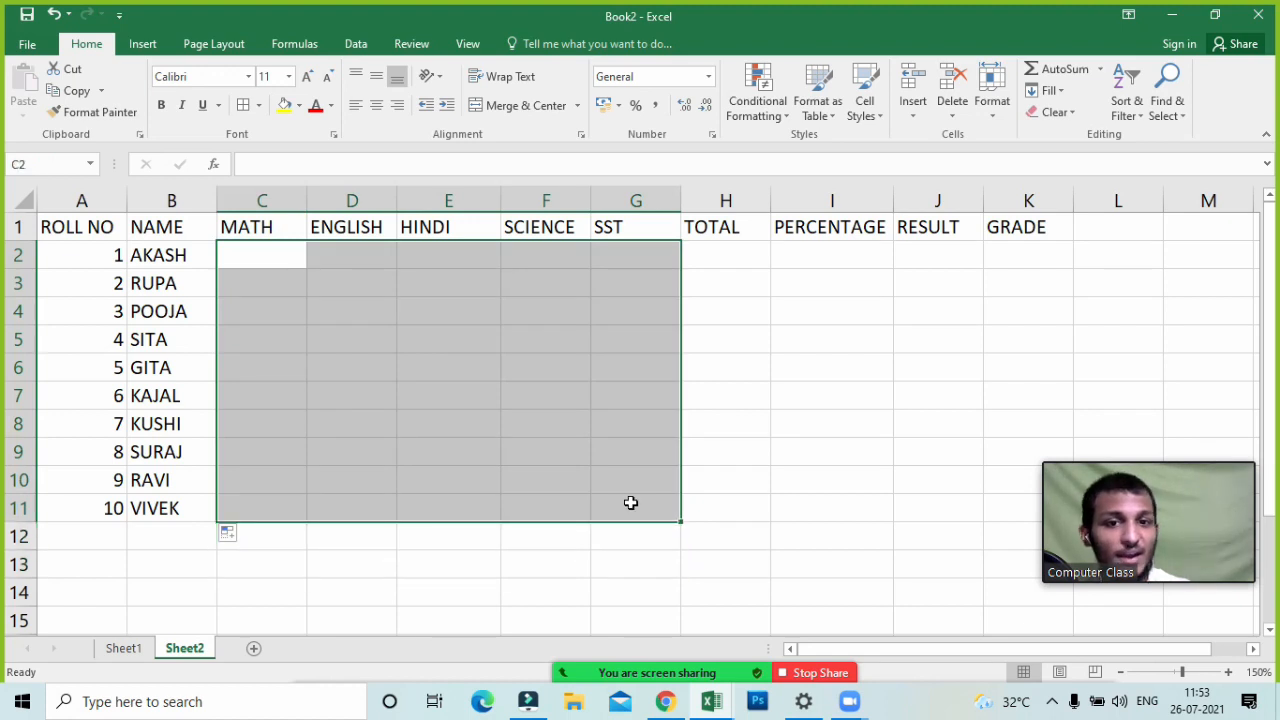
{"action": "type", "text": "=rabo"}
{"action": "key", "text": "BackSpace"}
{"action": "key", "text": "BackSpace"}
{"action": "key", "text": "BackSpace"}
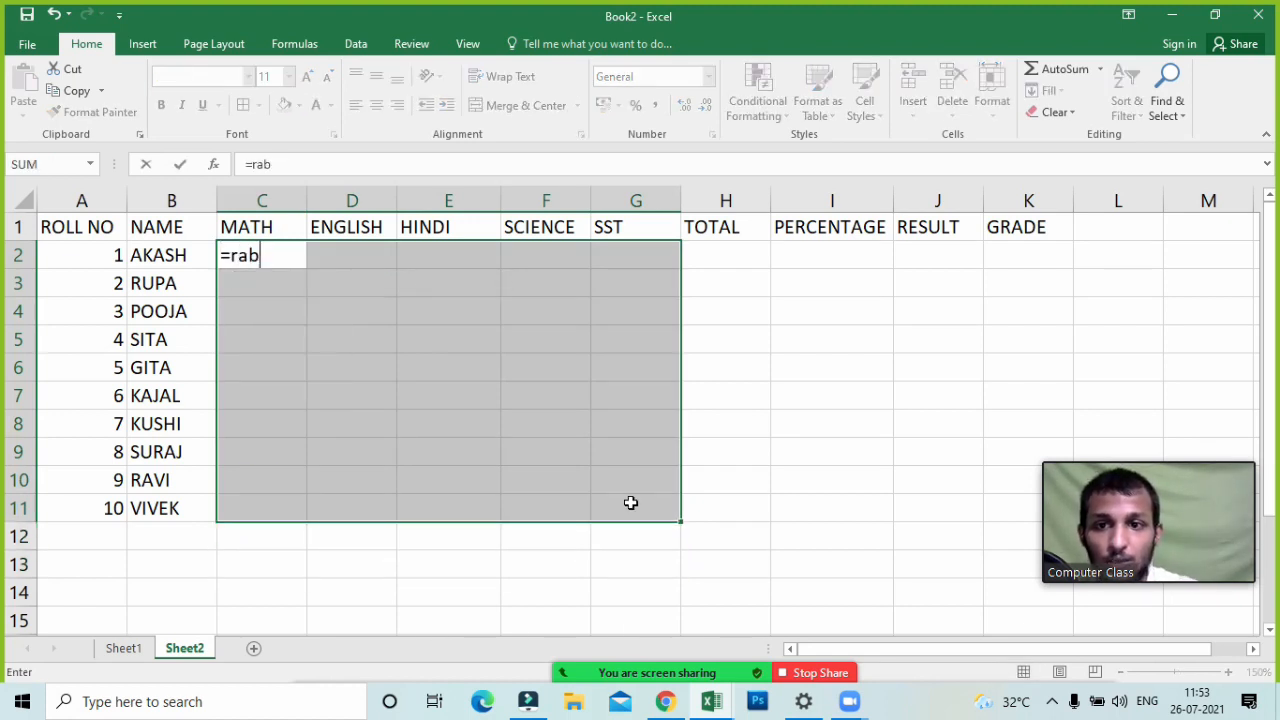
{"action": "type", "text": "andb"}
{"action": "key", "text": "Tab"}
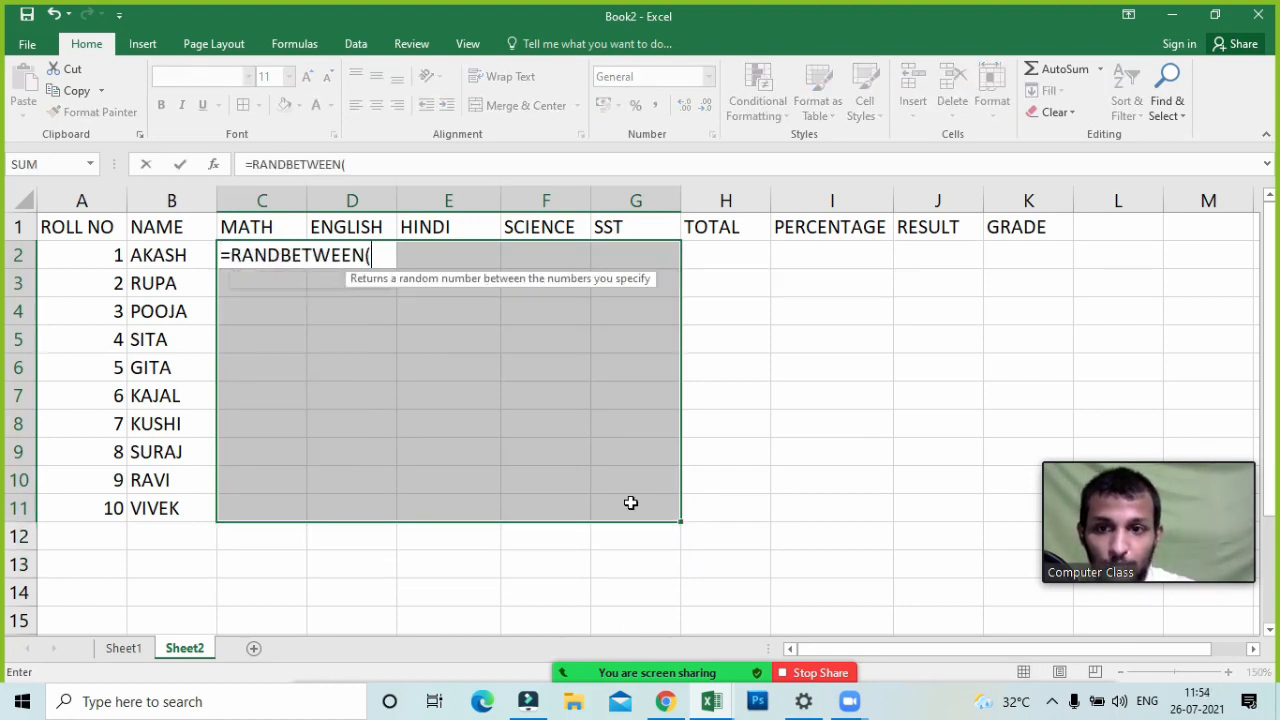
{"action": "type", "text": "1"}
{"action": "key", "text": "BackSpace"}
{"action": "type", "text": "2"}
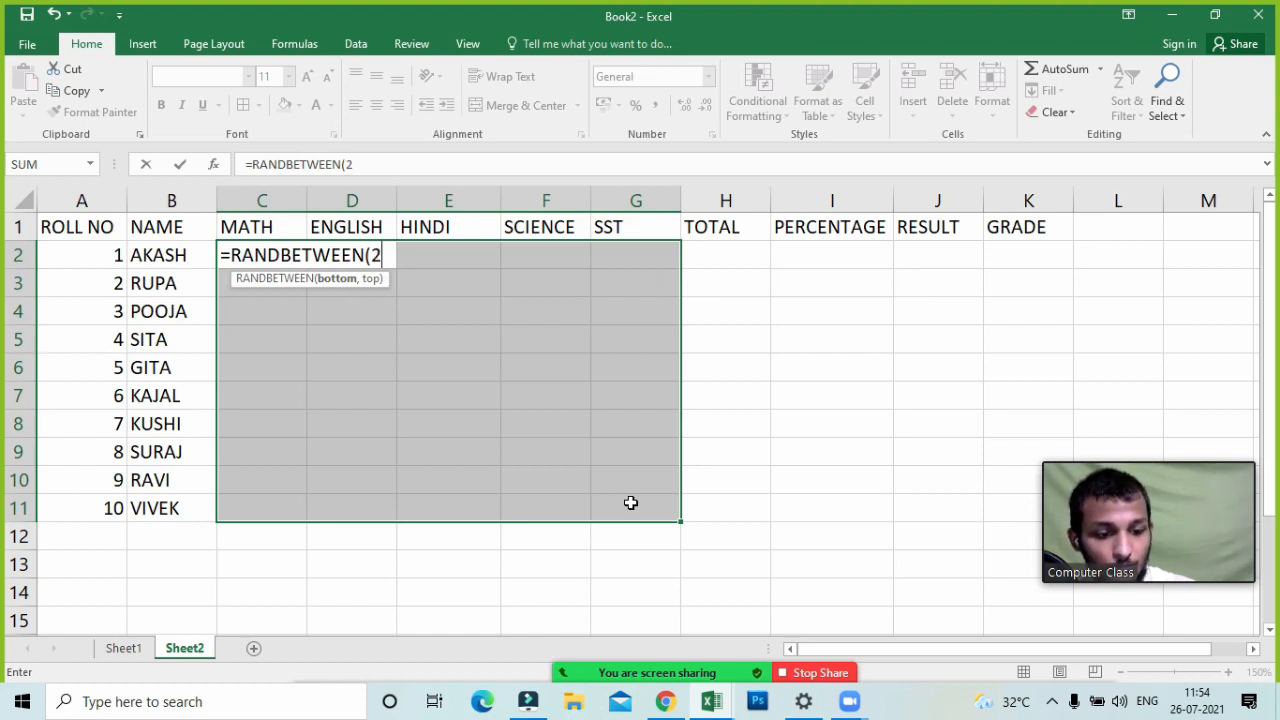
{"action": "type", "text": "0,99)"}
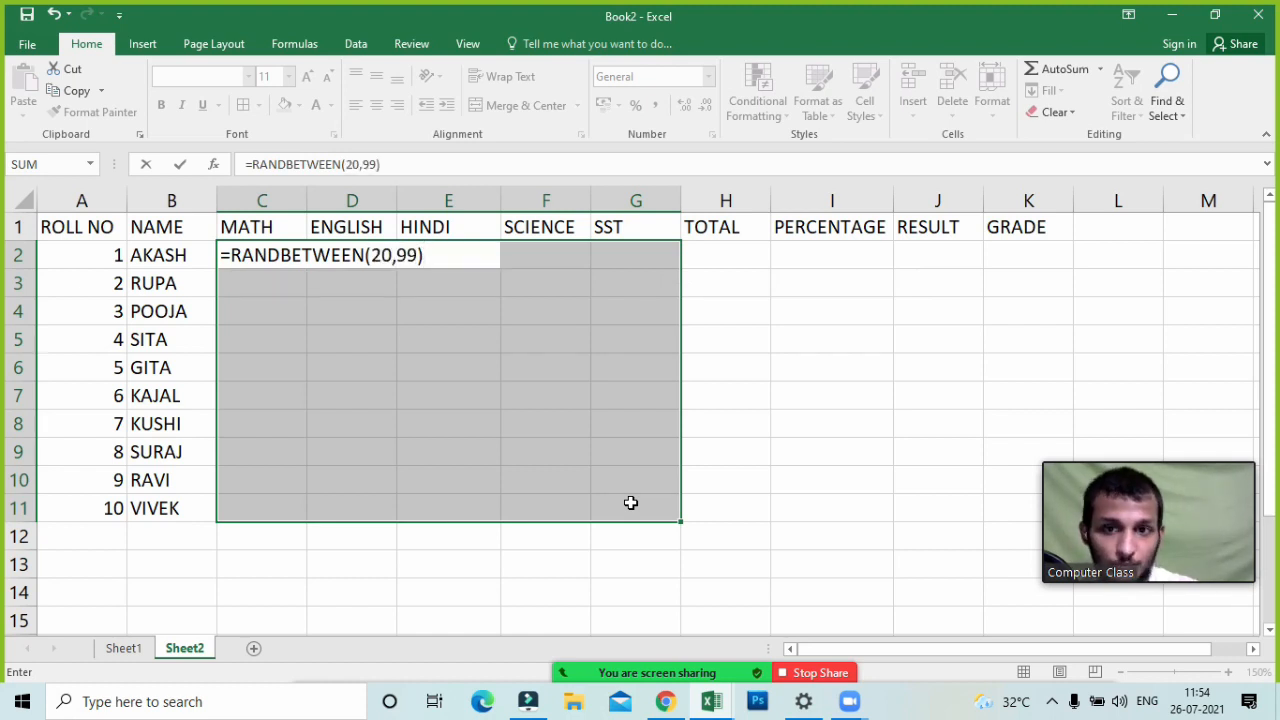
{"action": "key", "text": "ctrl+Return"}
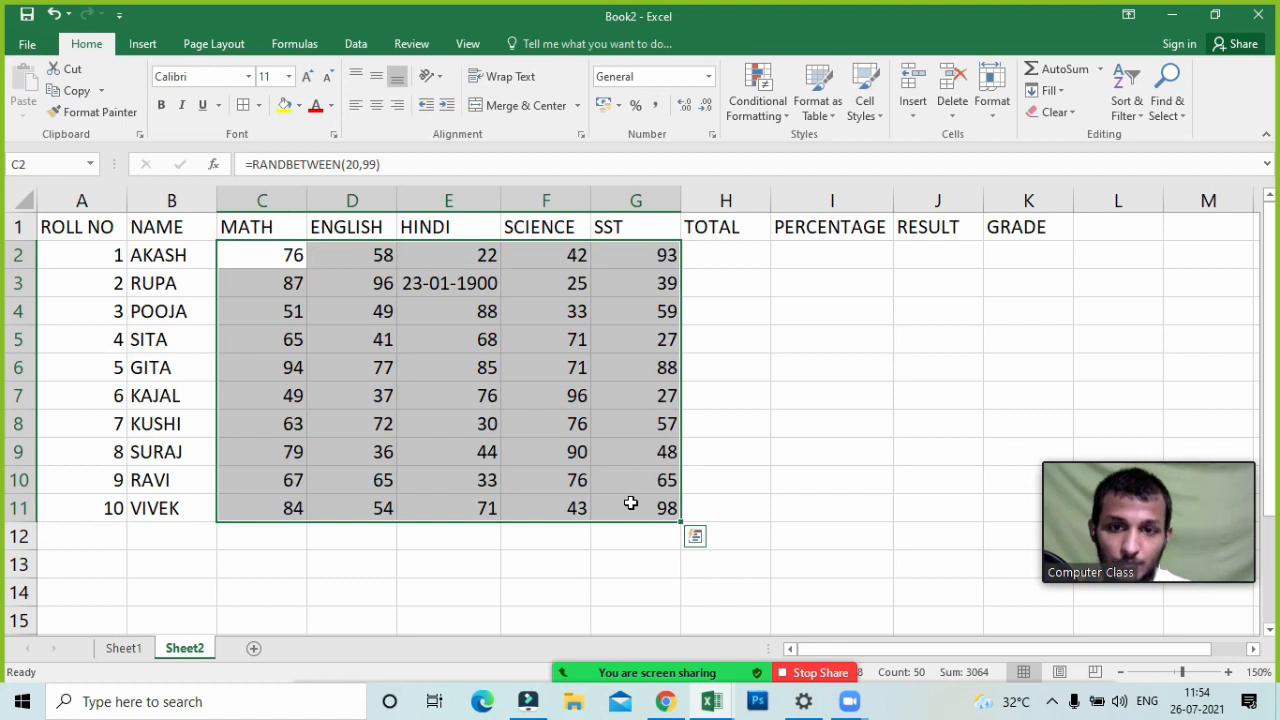
{"action": "key", "text": "ctrl+c"}
{"action": "key", "text": "ctrl+q"}
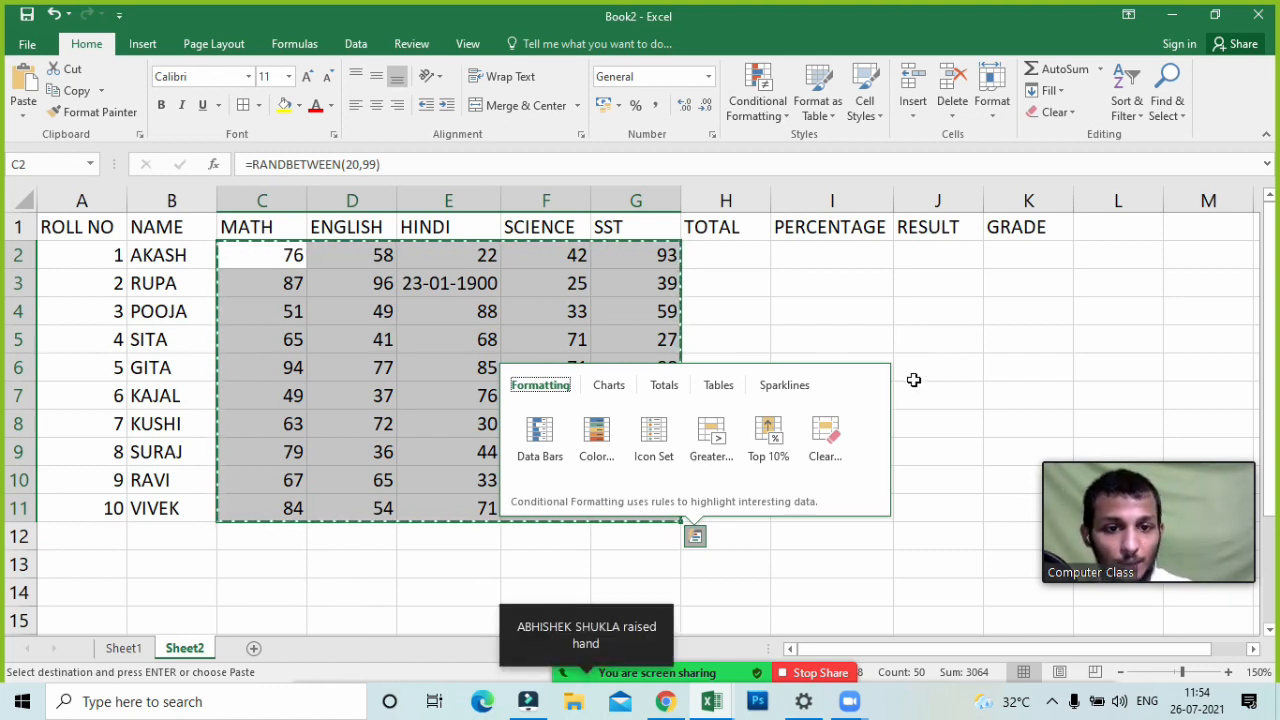
{"action": "left_click", "coordinate": [846, 306]}
{"action": "left_click", "coordinate": [259, 255]}
{"action": "left_click_drag", "start_coordinate": [413, 339], "coordinate": [666, 511]}
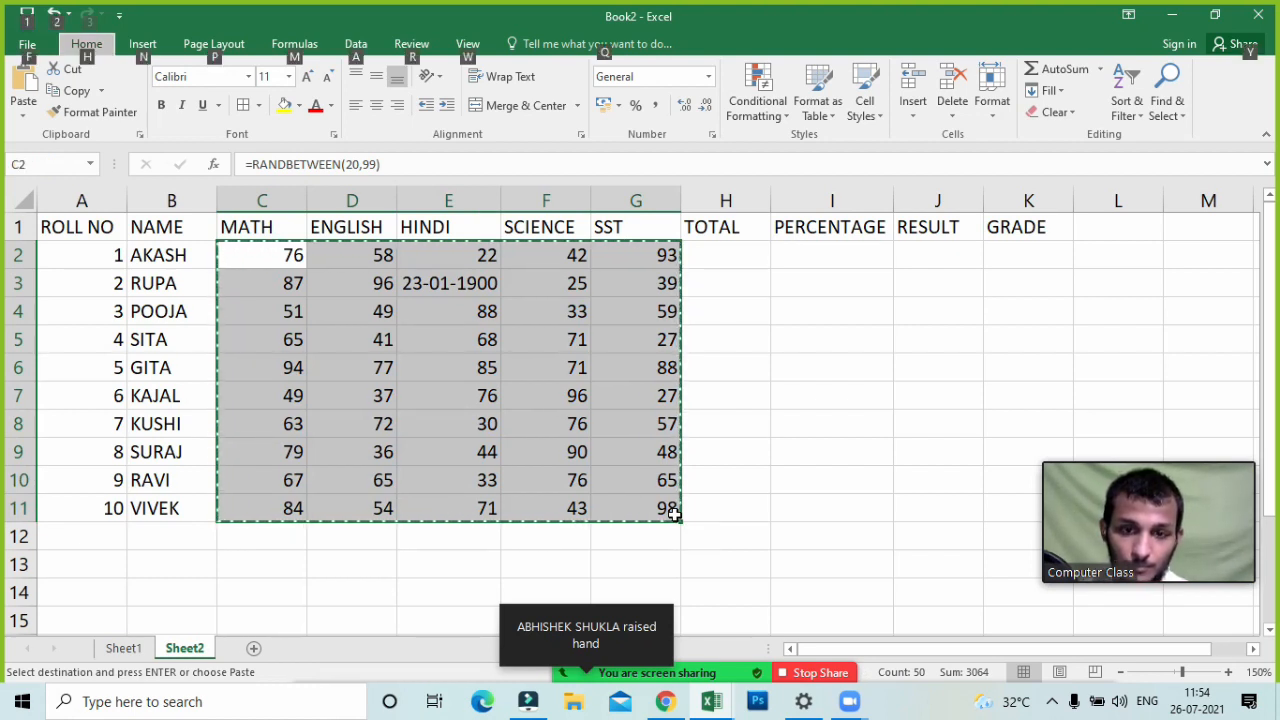
{"action": "type", "text": "es"}
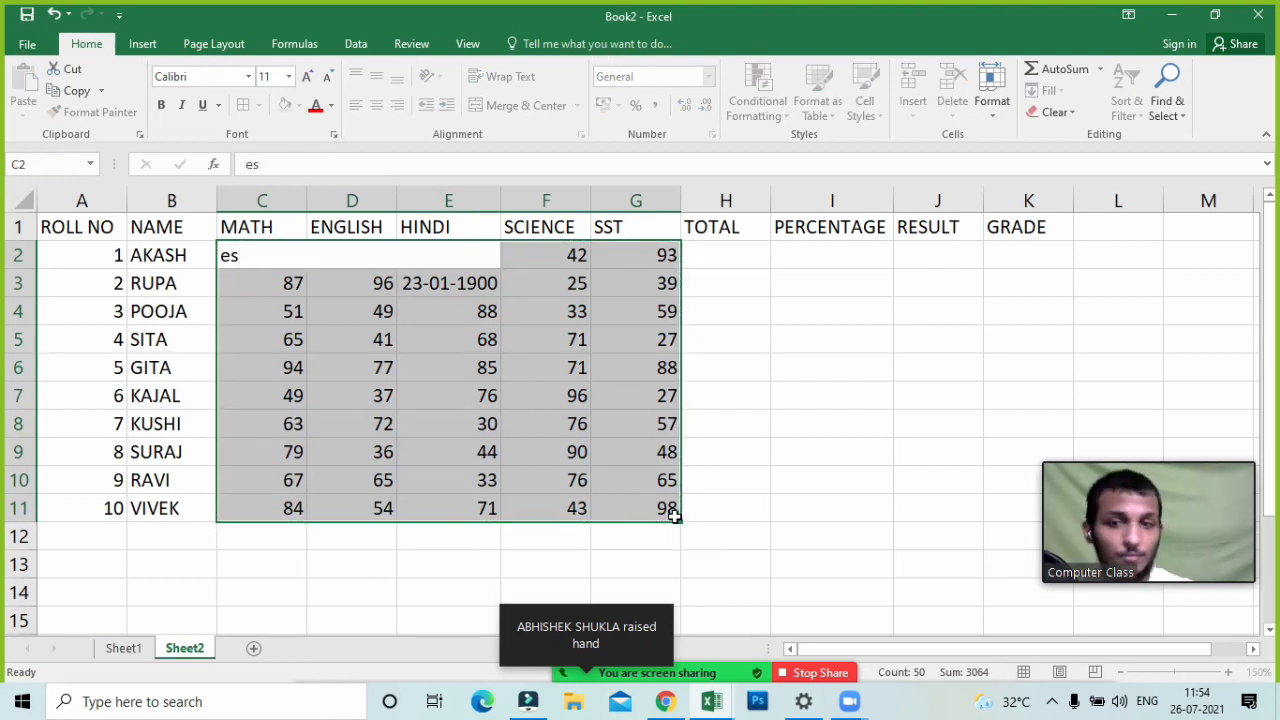
{"action": "key", "text": "Escape"}
- Copy the marks in C2:G11 and paste them over themselves as values with Paste Special
{"action": "key", "text": "ctrl+c"}
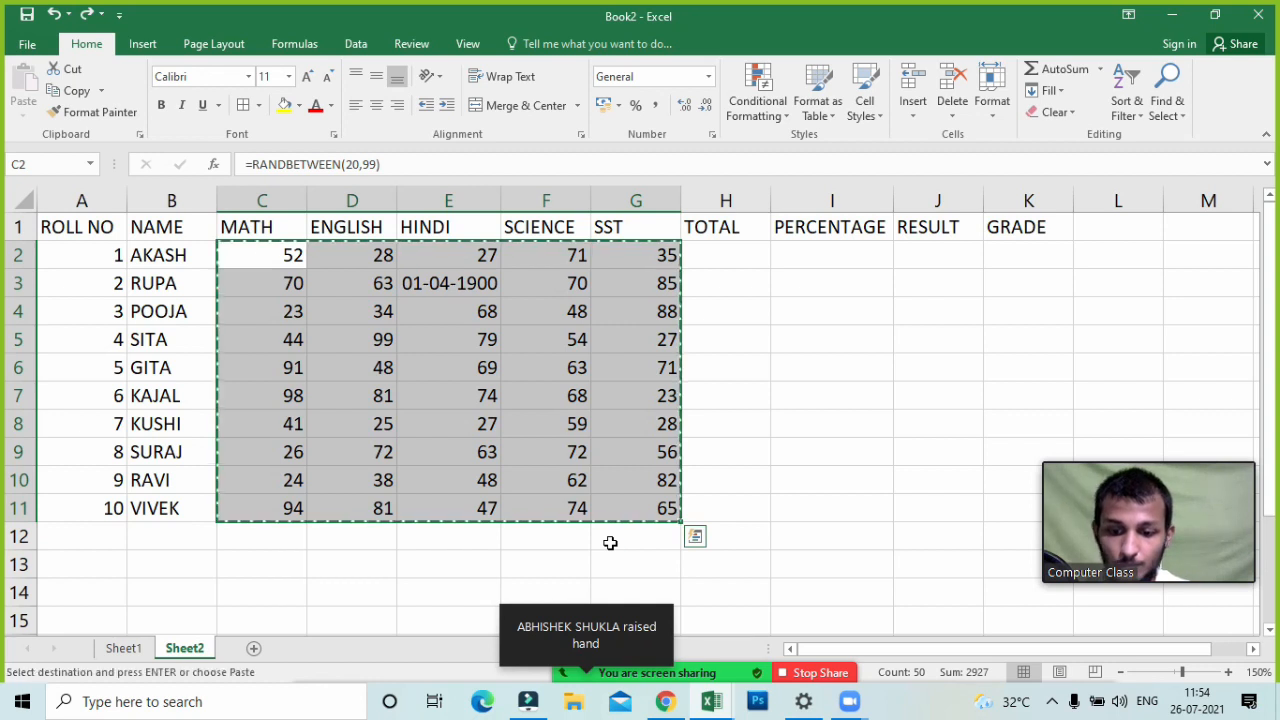
{"action": "key", "text": "ctrl+alt+v"}
{"action": "key", "text": "Return"}
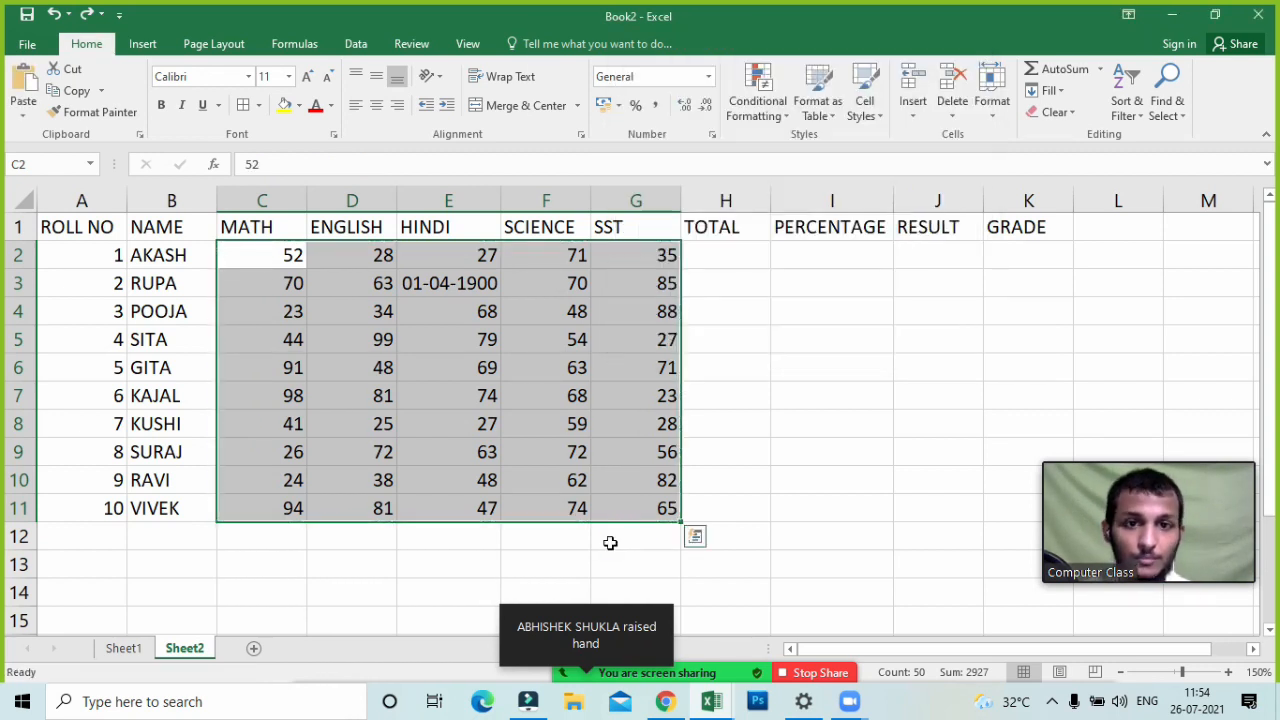
{"action": "left_click", "coordinate": [728, 391]}
- Change the number format of the Hindi mark in E3 from date to General
{"action": "left_click", "coordinate": [440, 284]}
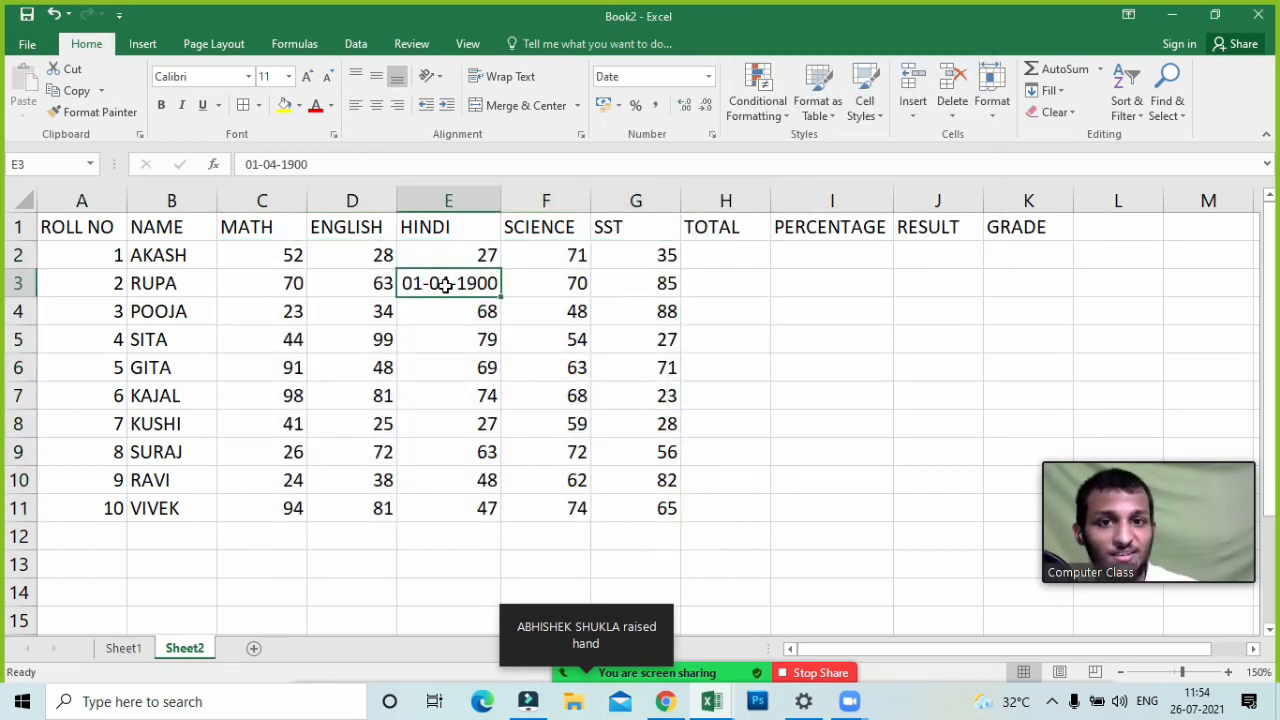
{"action": "left_click", "coordinate": [708, 74]}
{"action": "left_click", "coordinate": [704, 80]}
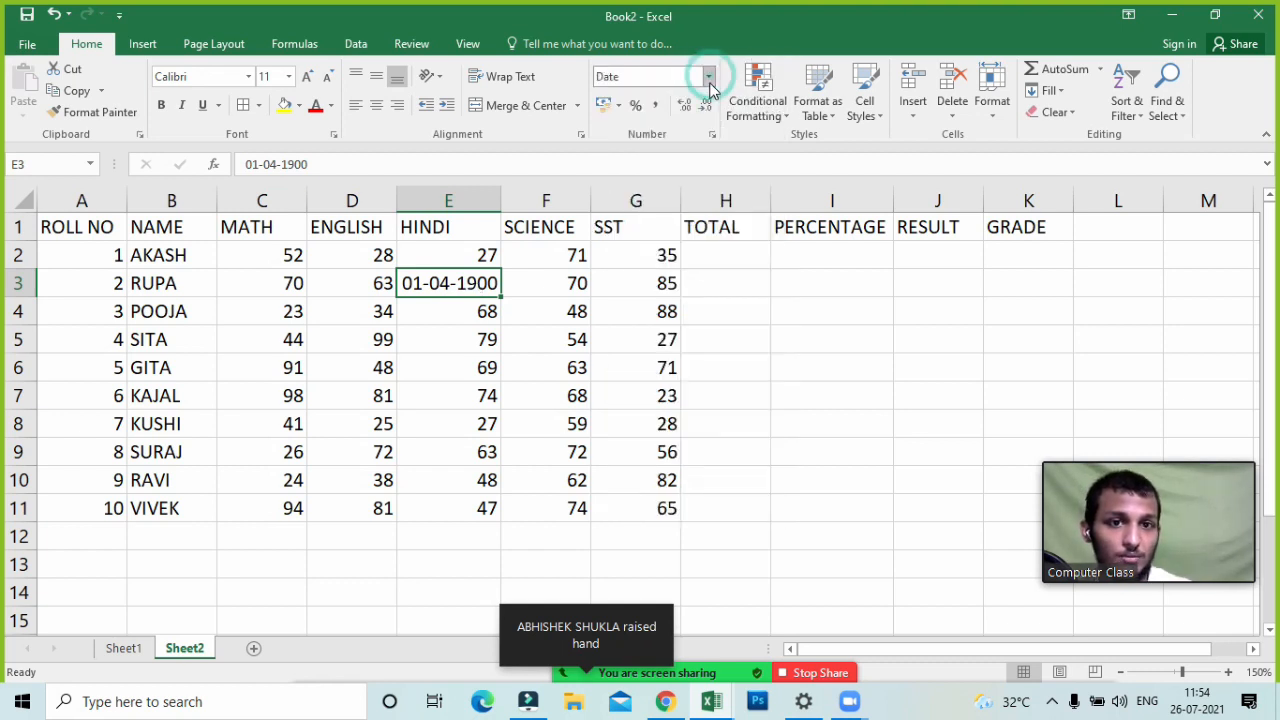
{"action": "left_click", "coordinate": [707, 78]}
{"action": "left_click", "coordinate": [712, 118]}
{"action": "left_click", "coordinate": [726, 257]}
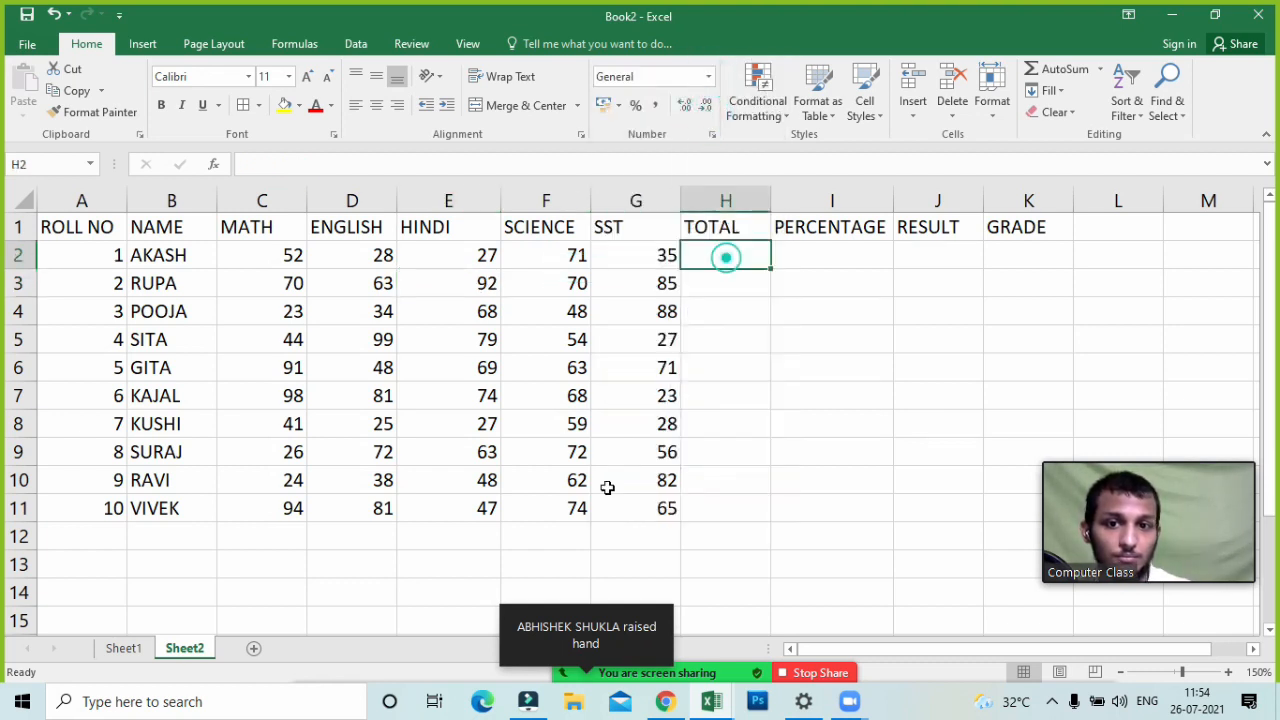
{"action": "left_click", "coordinate": [803, 315]}
{"action": "left_click", "coordinate": [483, 286]}
{"action": "left_click", "coordinate": [709, 252]}
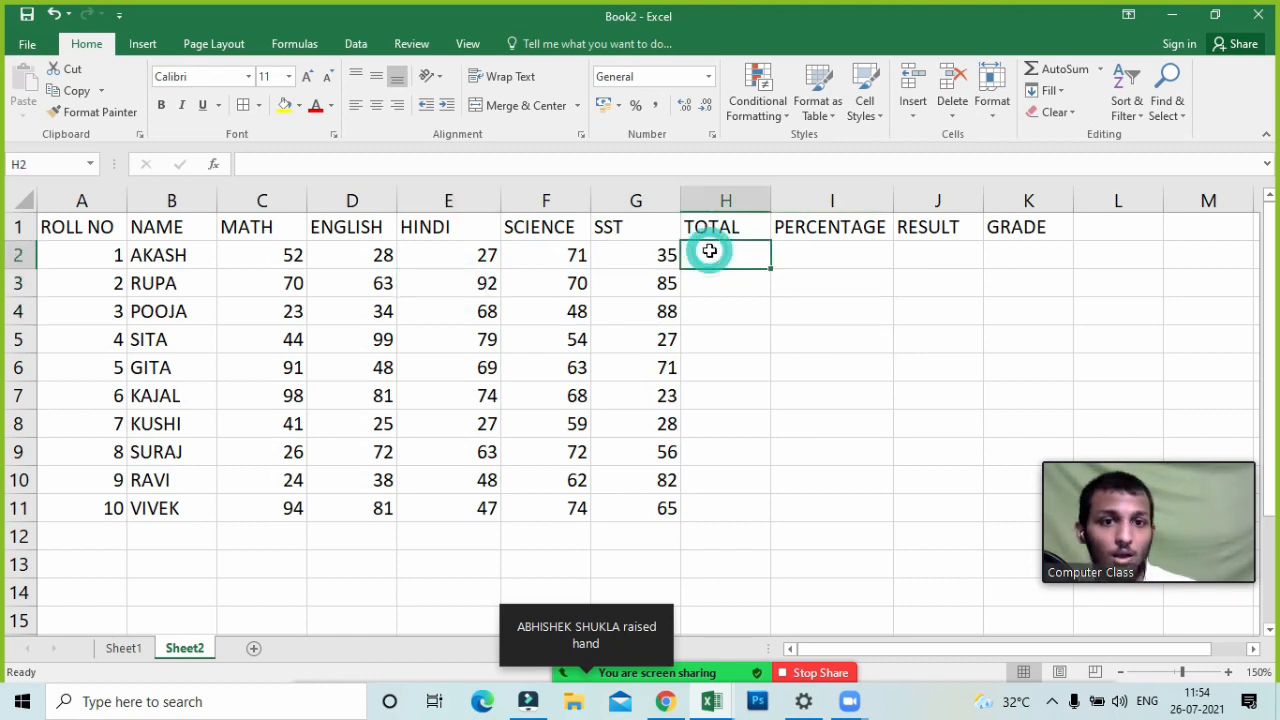
- Switch to the Zoom participants list, ask the participant with the raised hand to unmute, and minimize the list
{"action": "left_click", "coordinate": [598, 678]}
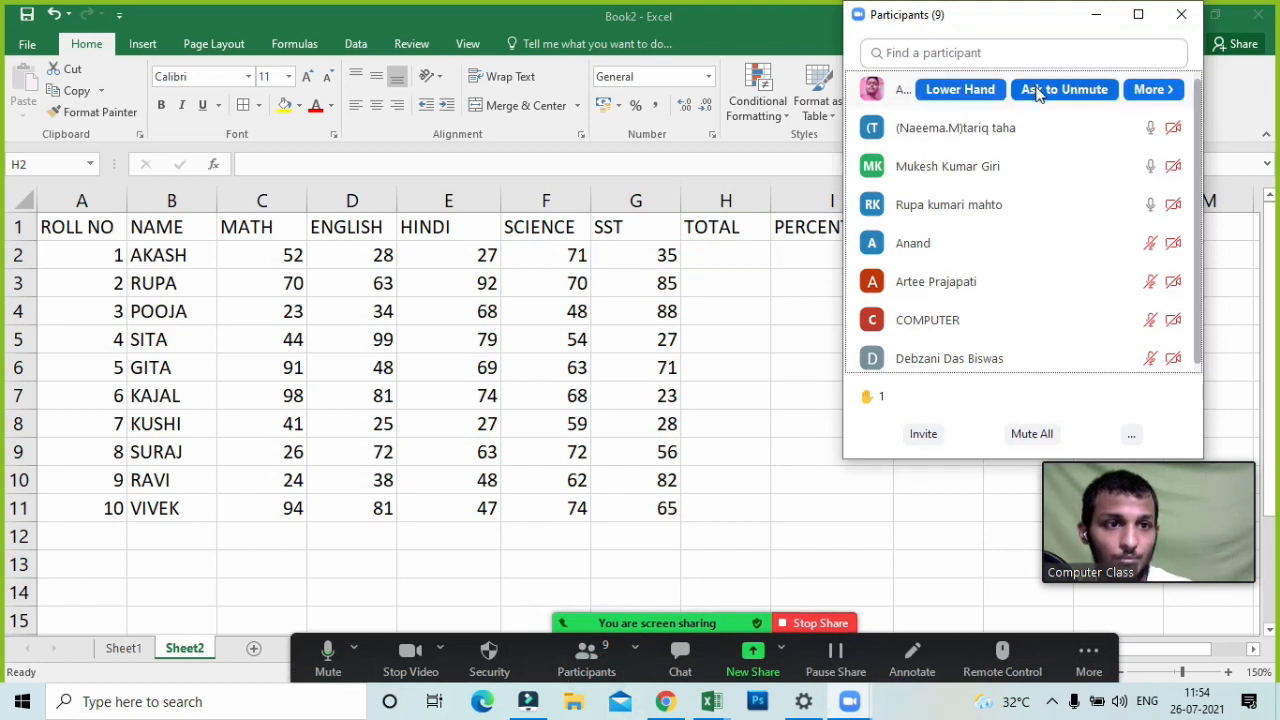
{"action": "left_click", "coordinate": [1065, 96]}
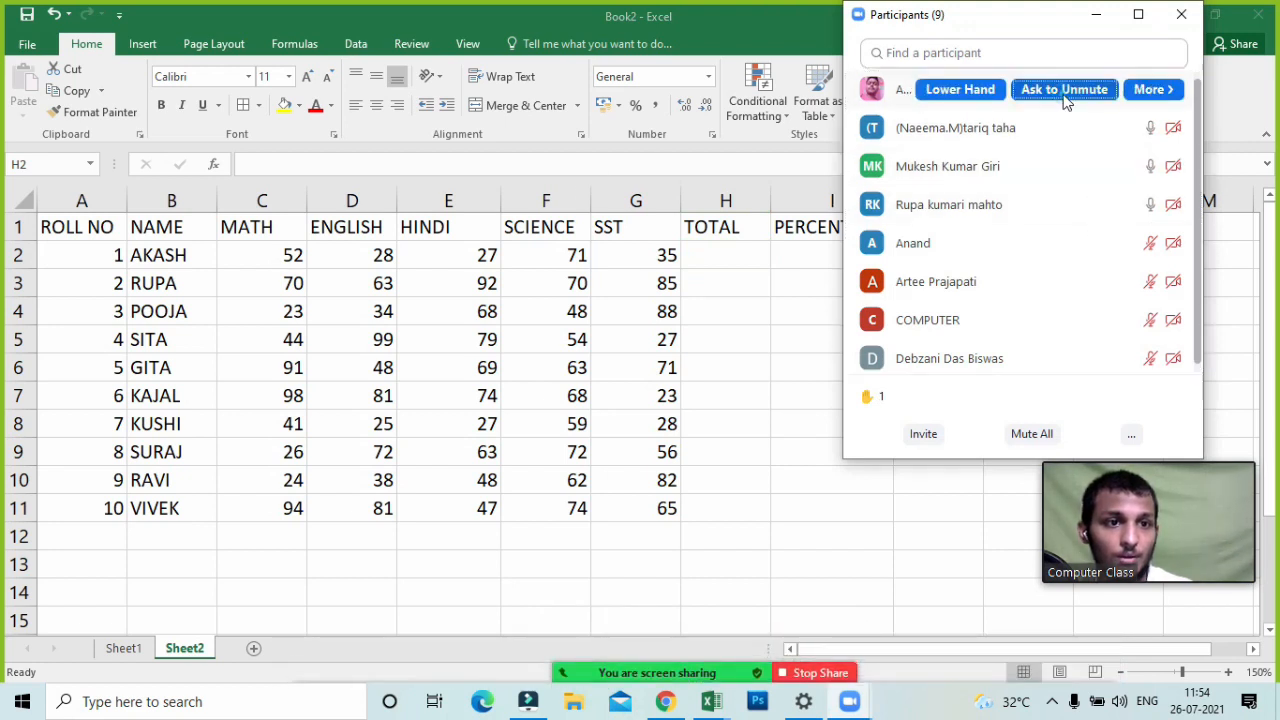
{"action": "left_click", "coordinate": [1096, 14]}
- Total each student's subject marks in H2:H11 at once with AutoSum
{"action": "left_click", "coordinate": [746, 248]}
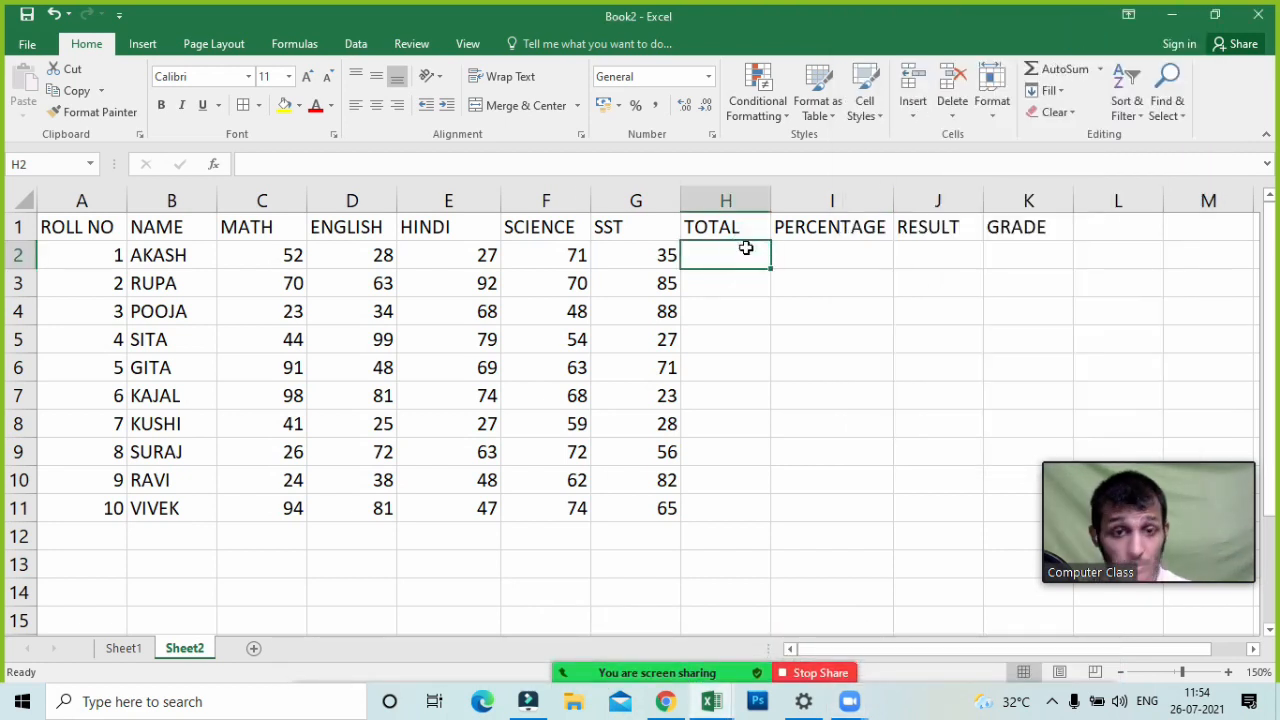
{"action": "left_click_drag", "start_coordinate": [746, 248], "coordinate": [746, 500]}
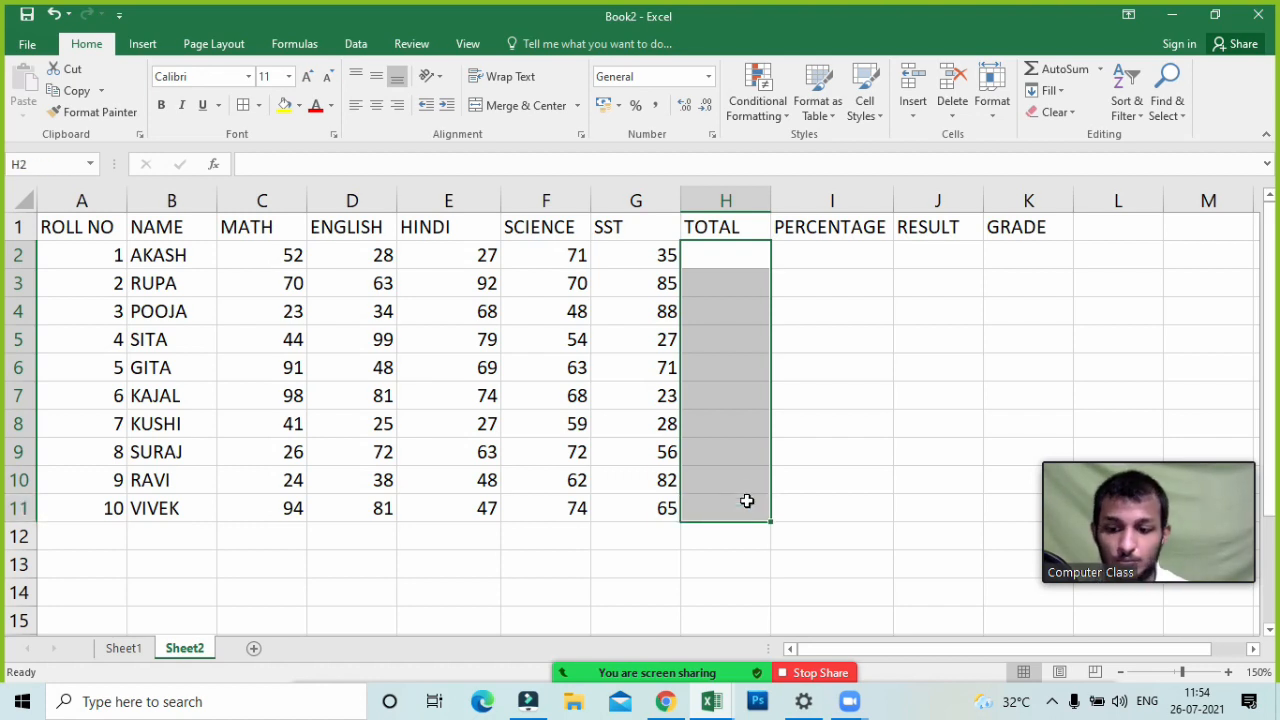
{"action": "key", "text": "alt+equal"}
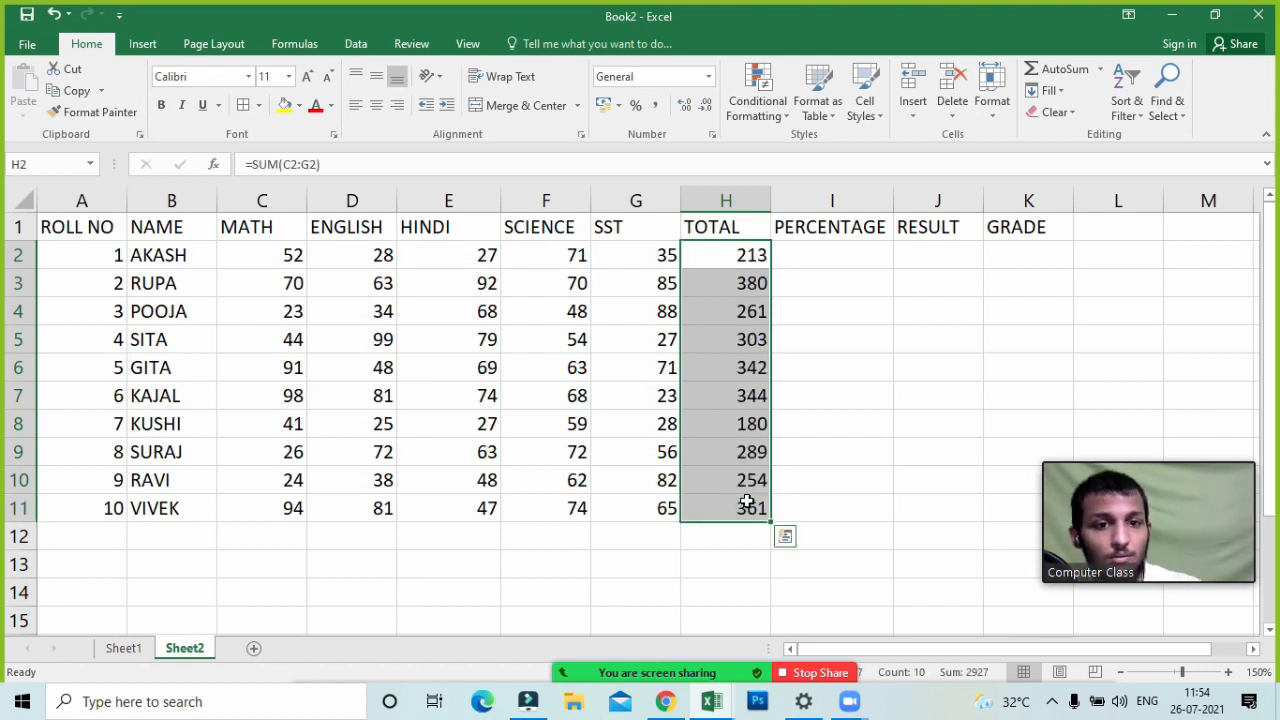
- Switch to the Zoom participants list, look through the participants and their microphone states, and minimize the list
{"action": "left_click", "coordinate": [827, 250]}
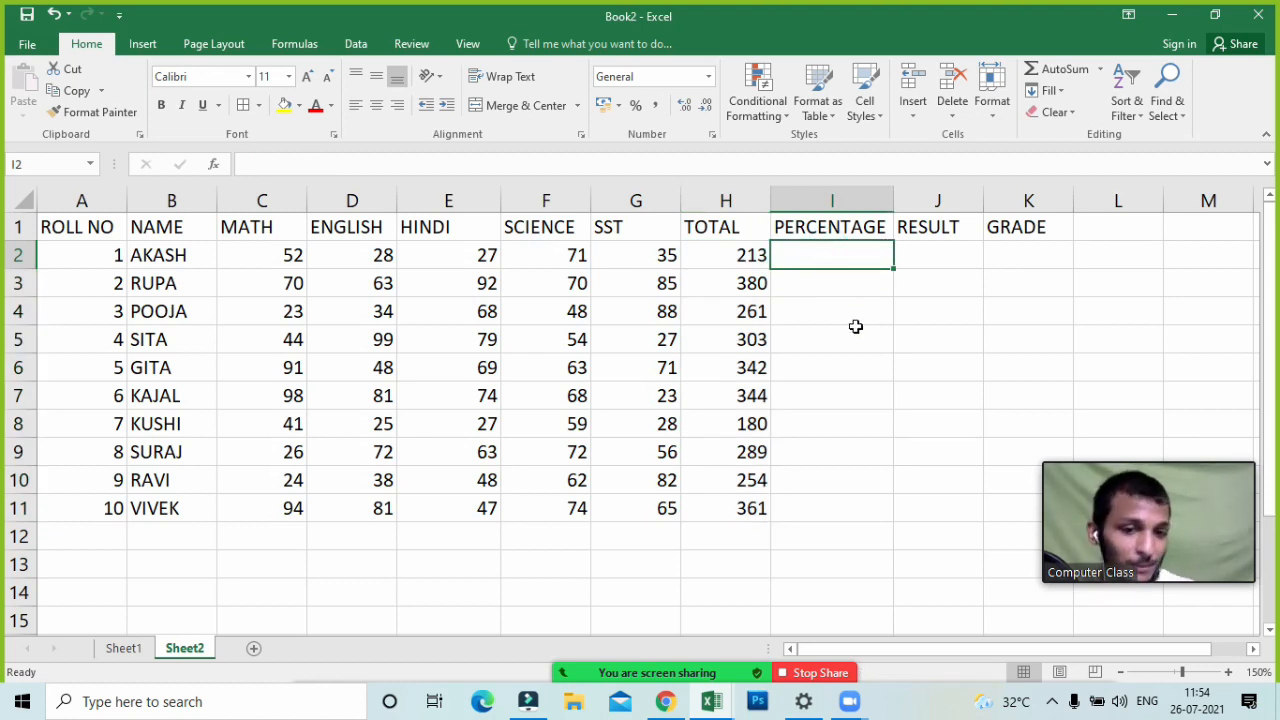
{"action": "mouse_move", "coordinate": [665, 700]}
{"action": "left_click", "coordinate": [586, 655]}
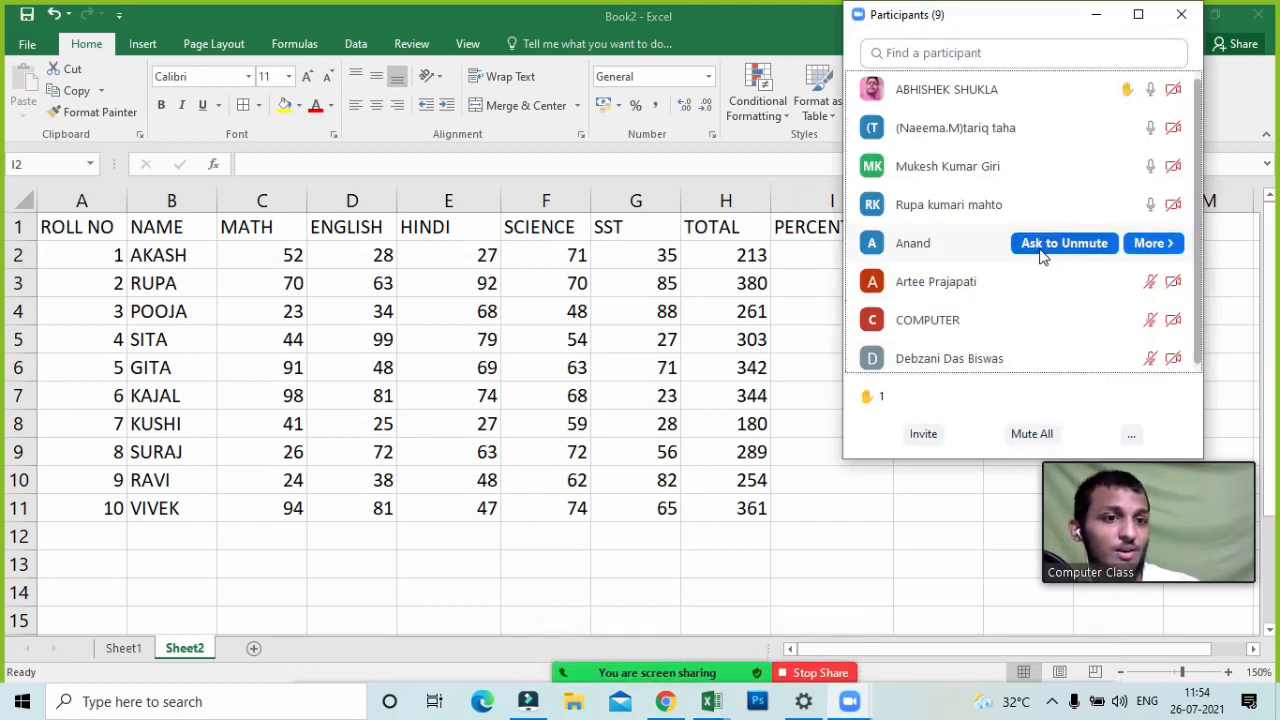
{"action": "scroll", "coordinate": [1043, 258], "scroll_direction": "down", "scroll_amount": 1}
{"action": "scroll", "coordinate": [1023, 126], "scroll_direction": "up", "scroll_amount": 2}
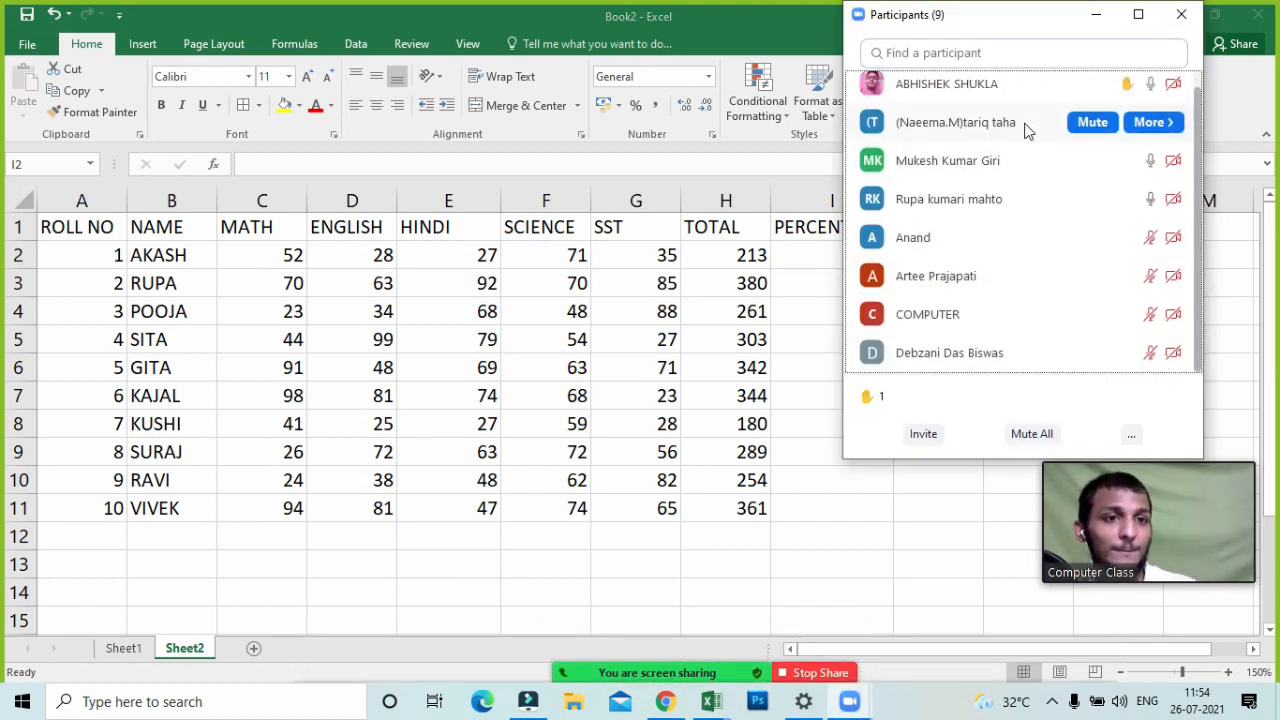
{"action": "left_click", "coordinate": [1094, 15]}
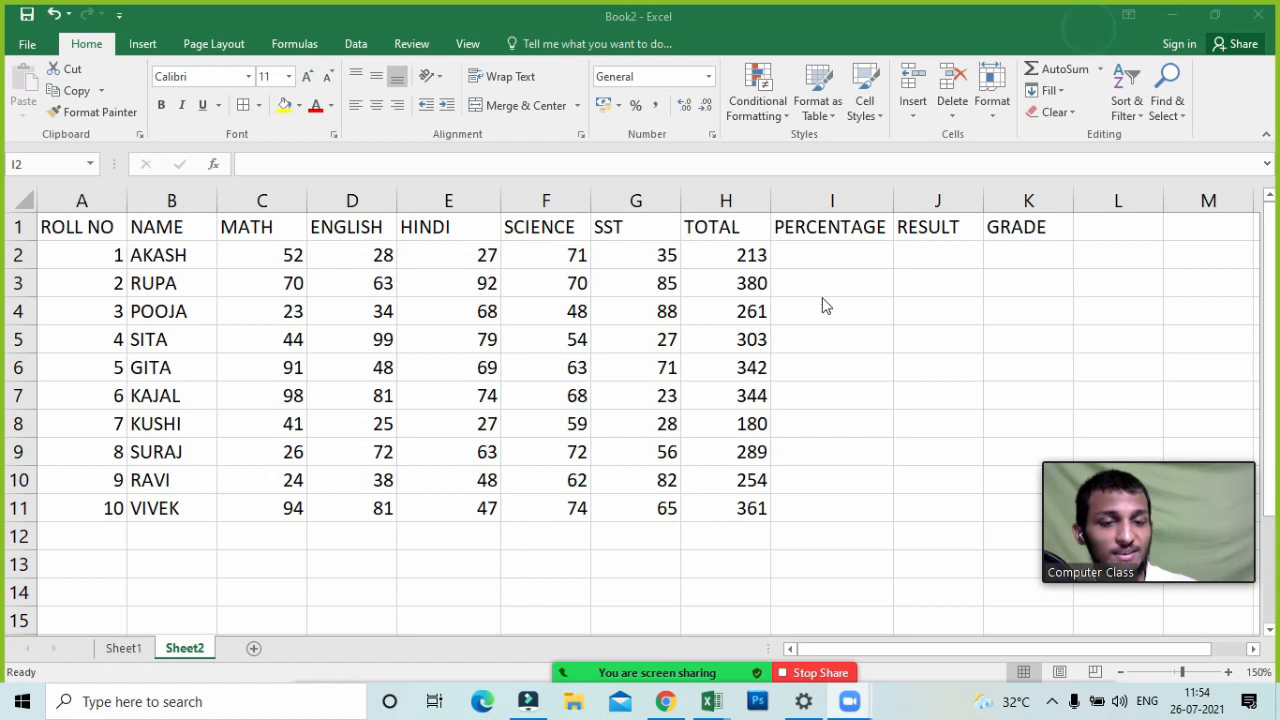
- Begin the percentage formula in I2 as =H2/5, referring to the first student's total
{"action": "left_click", "coordinate": [845, 251]}
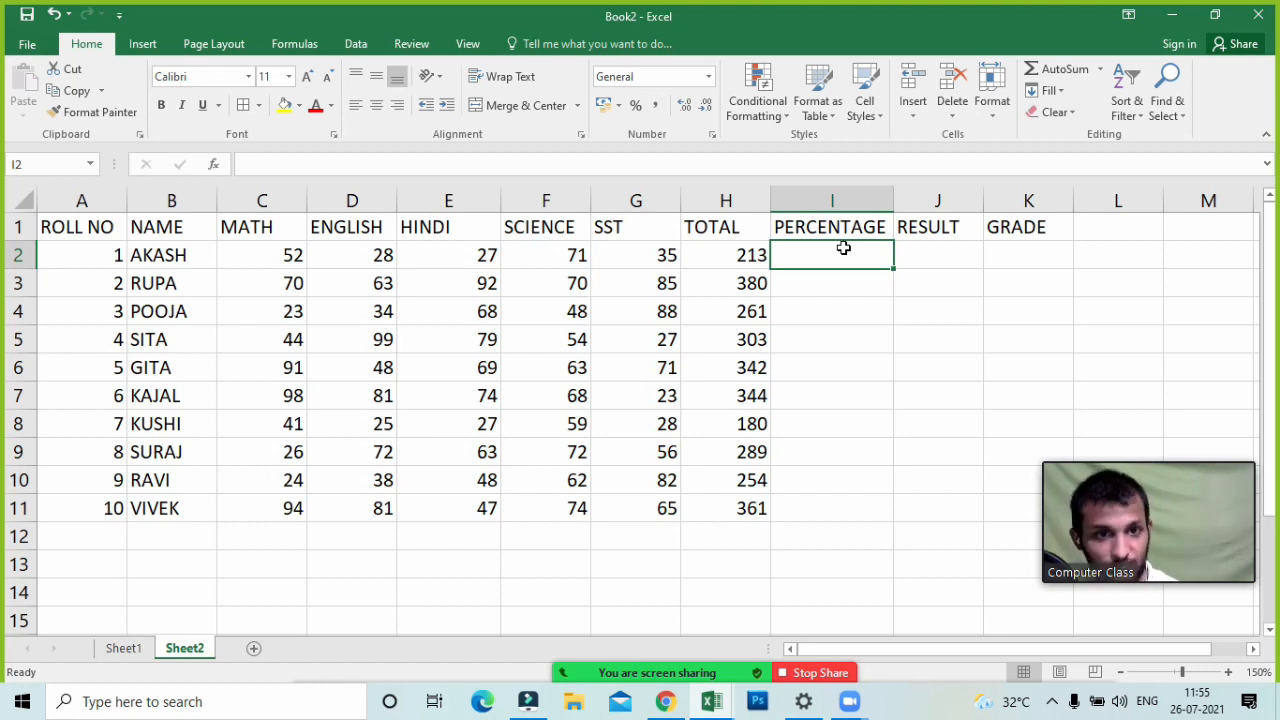
{"action": "type", "text": "="}
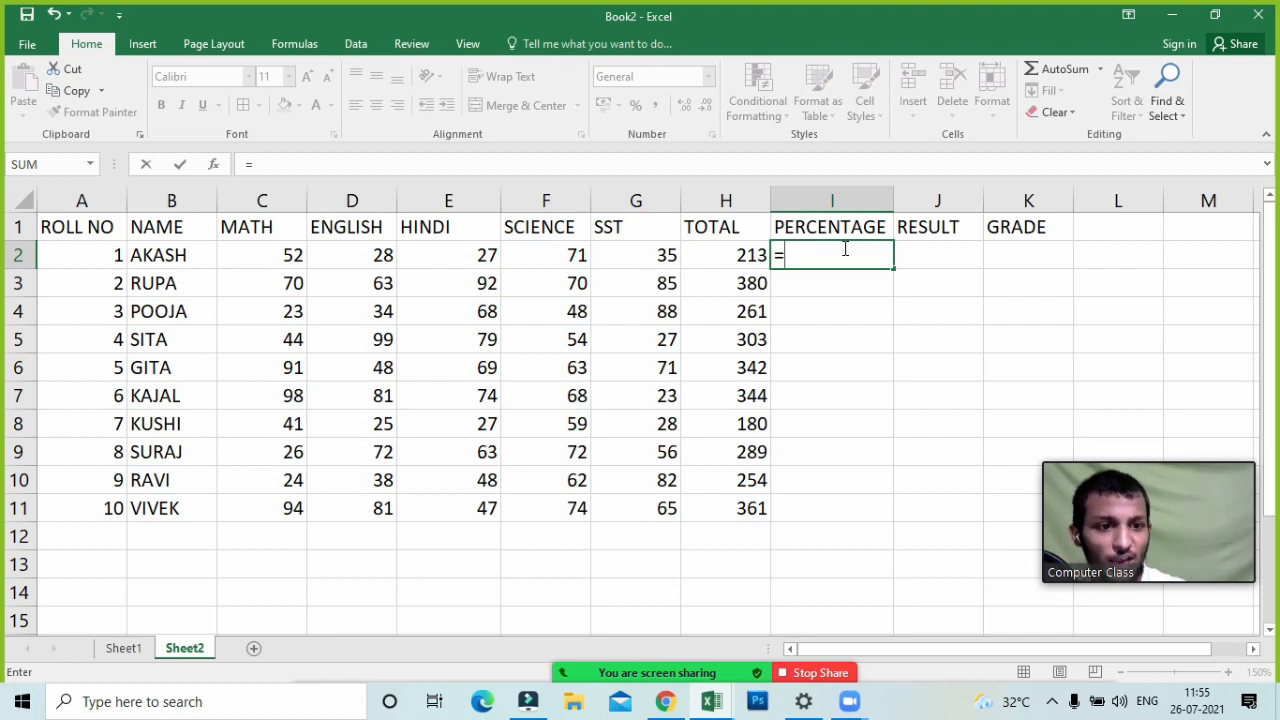
{"action": "key", "text": "Left"}
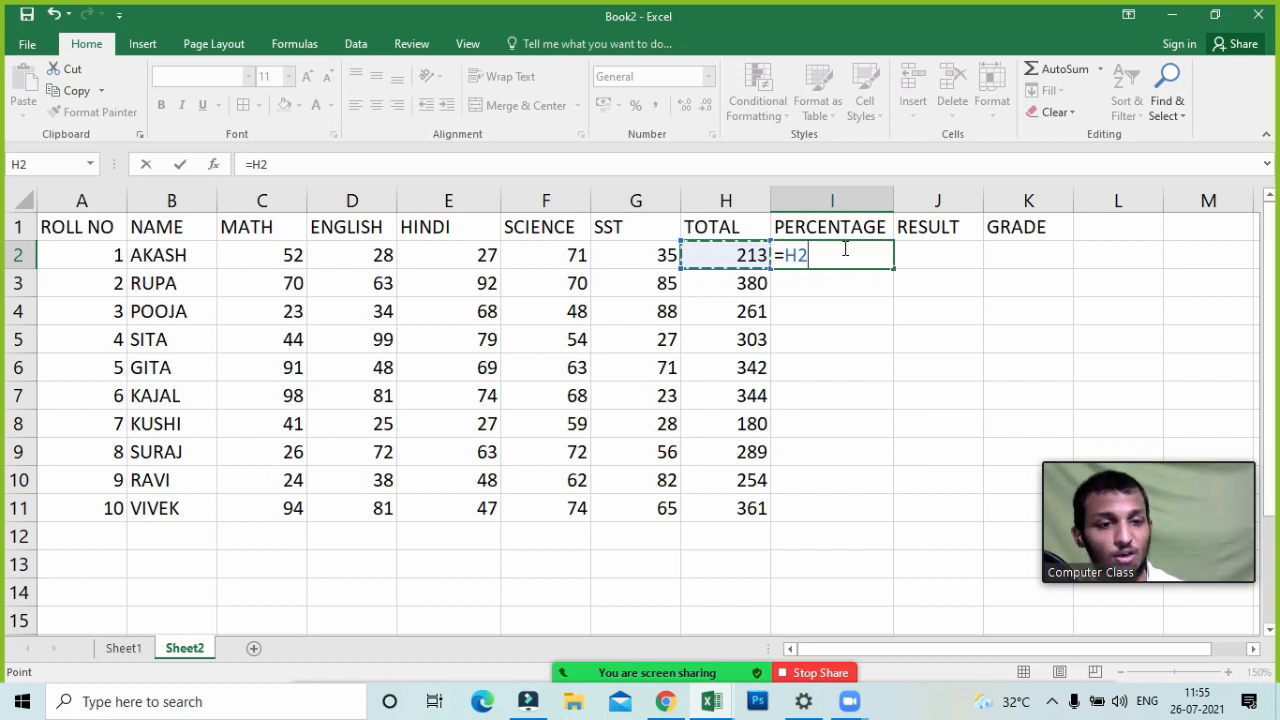
{"action": "type", "text": "/5"}
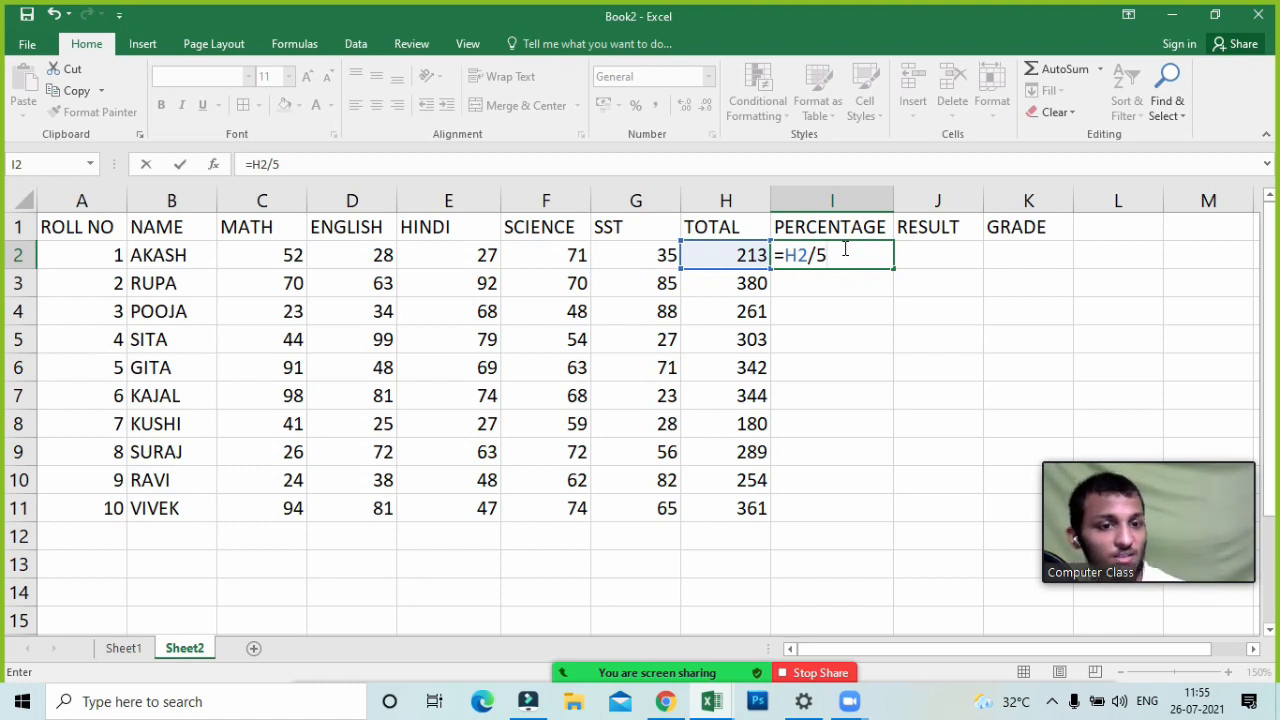
- Switch to the Zoom participants list, move its window clear of the PERCENTAGE column, and lower the participant's raised hand
{"action": "mouse_move", "coordinate": [664, 658]}
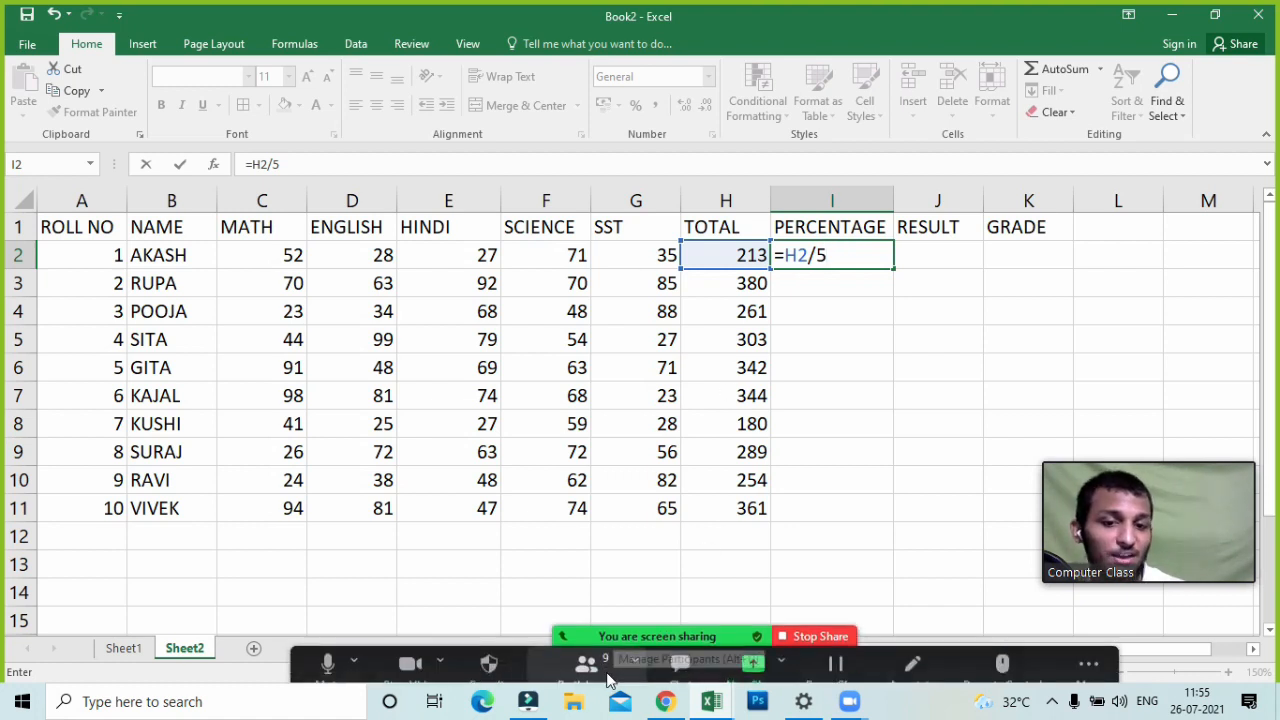
{"action": "left_click", "coordinate": [587, 660]}
{"action": "scroll", "coordinate": [986, 300], "scroll_direction": "down", "scroll_amount": 1}
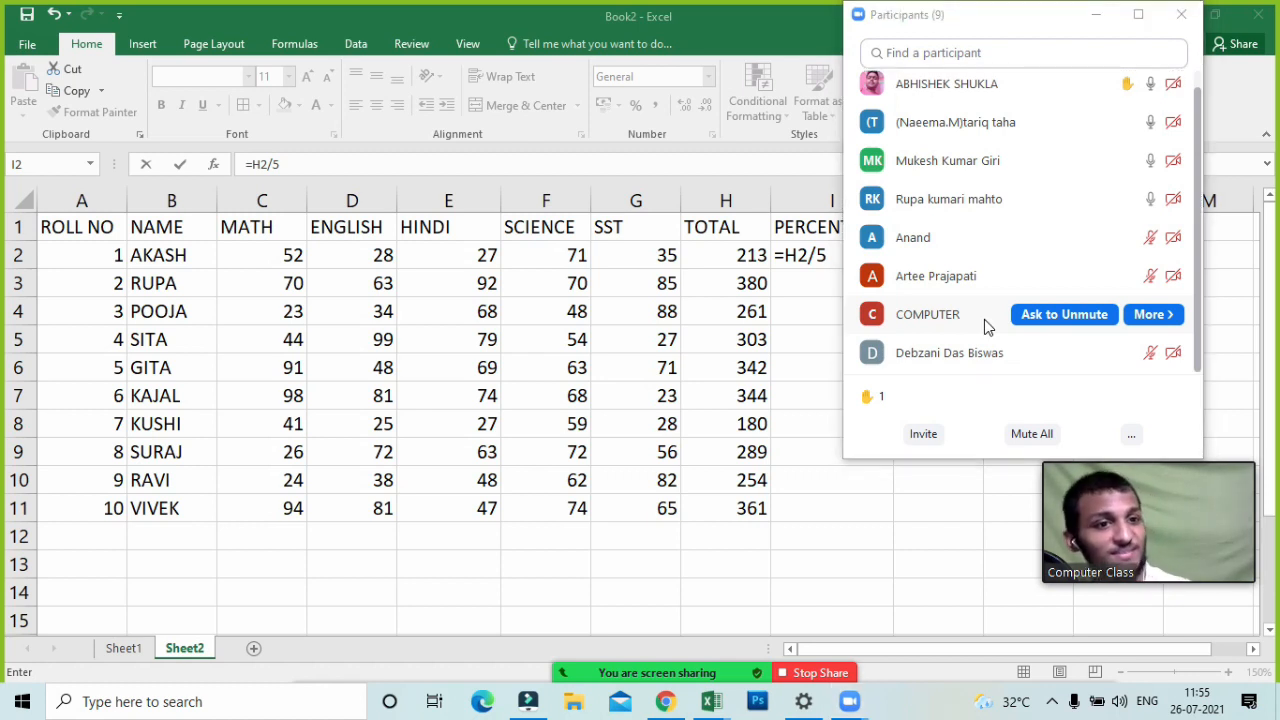
{"action": "left_click_drag", "start_coordinate": [1040, 32], "coordinate": [1127, 43]}
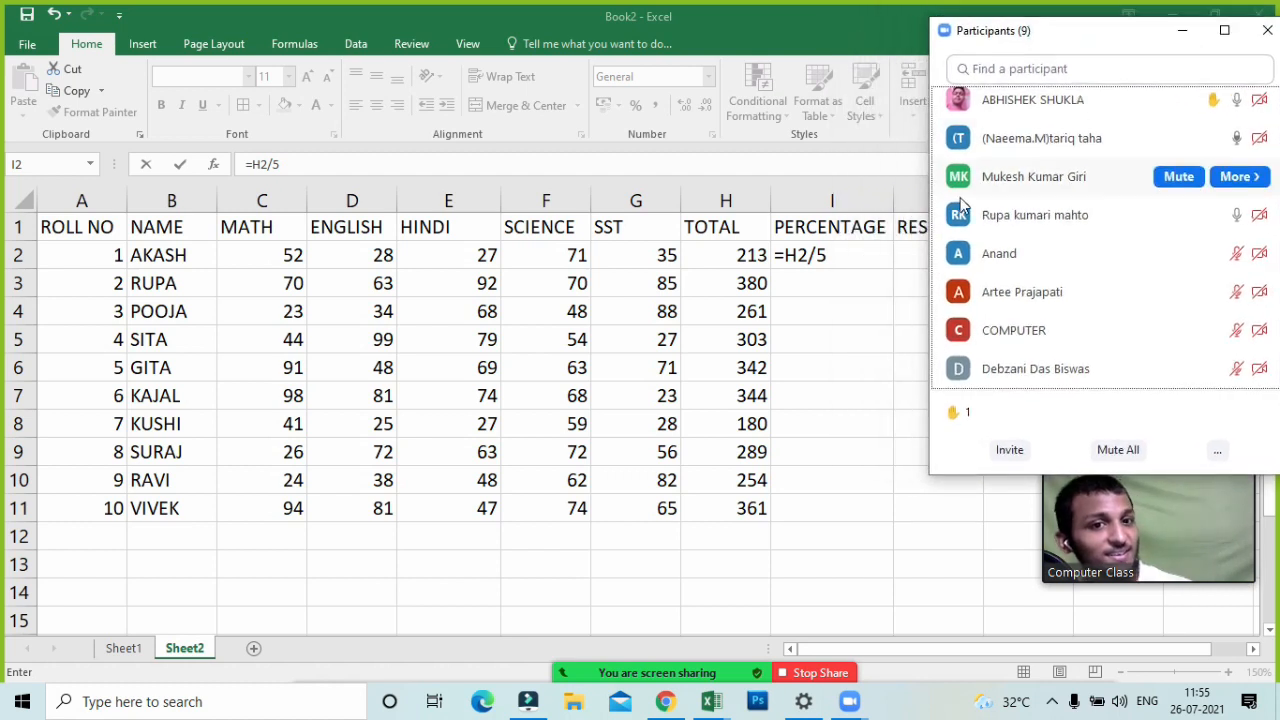
{"action": "left_click", "coordinate": [830, 254]}
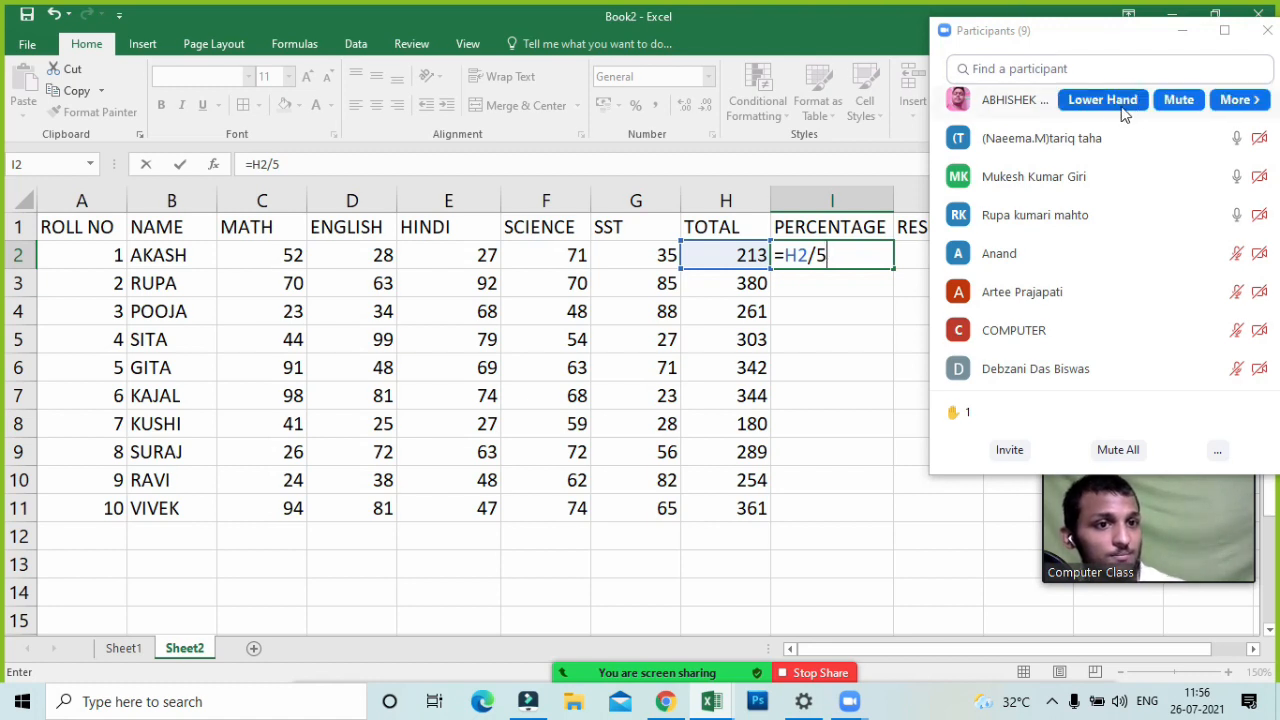
{"action": "left_click", "coordinate": [1117, 104]}
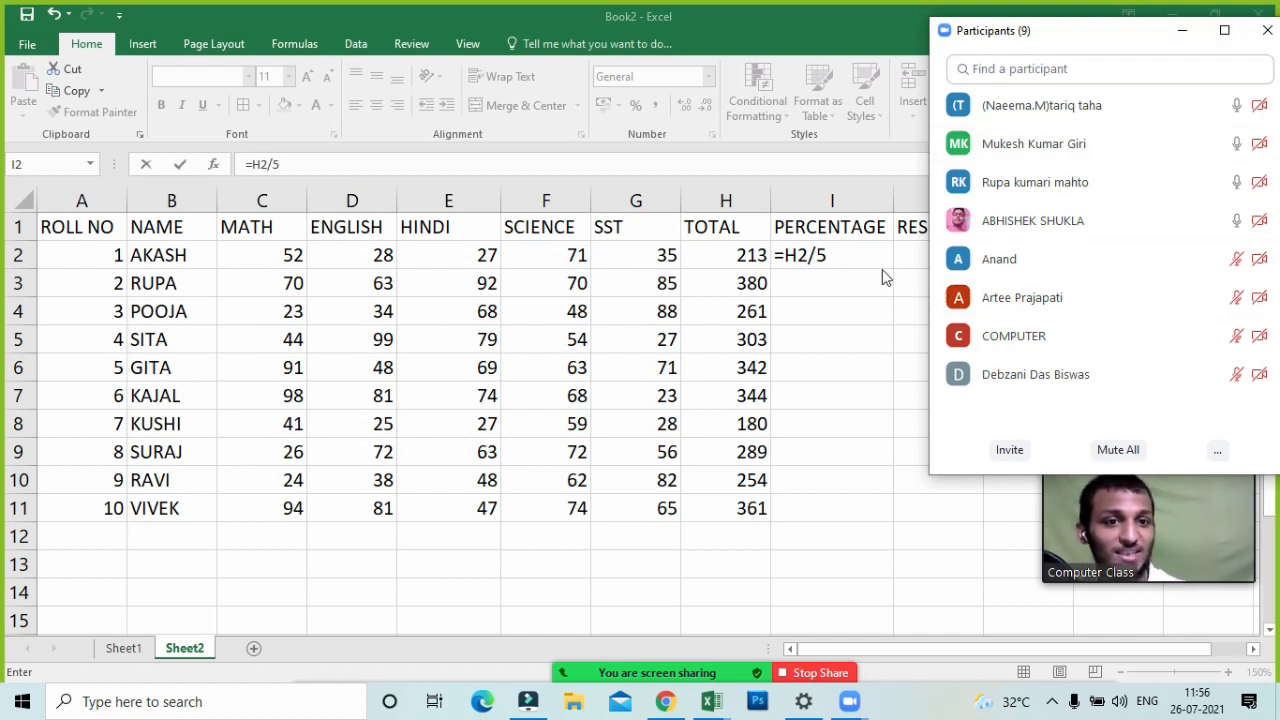
- Check the Zoom chat, and extend the percentage formula in I2 to =H2/500*100
{"action": "left_click", "coordinate": [845, 253]}
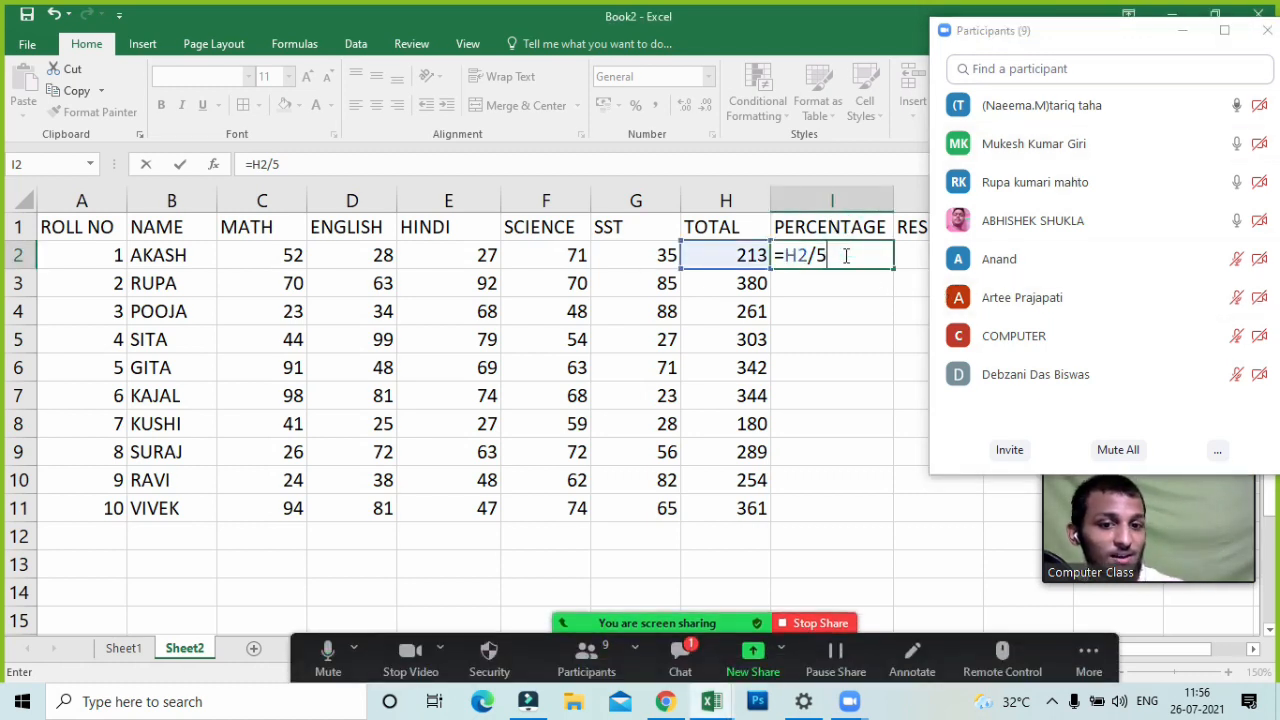
{"action": "left_click", "coordinate": [681, 655]}
{"action": "left_click", "coordinate": [784, 174]}
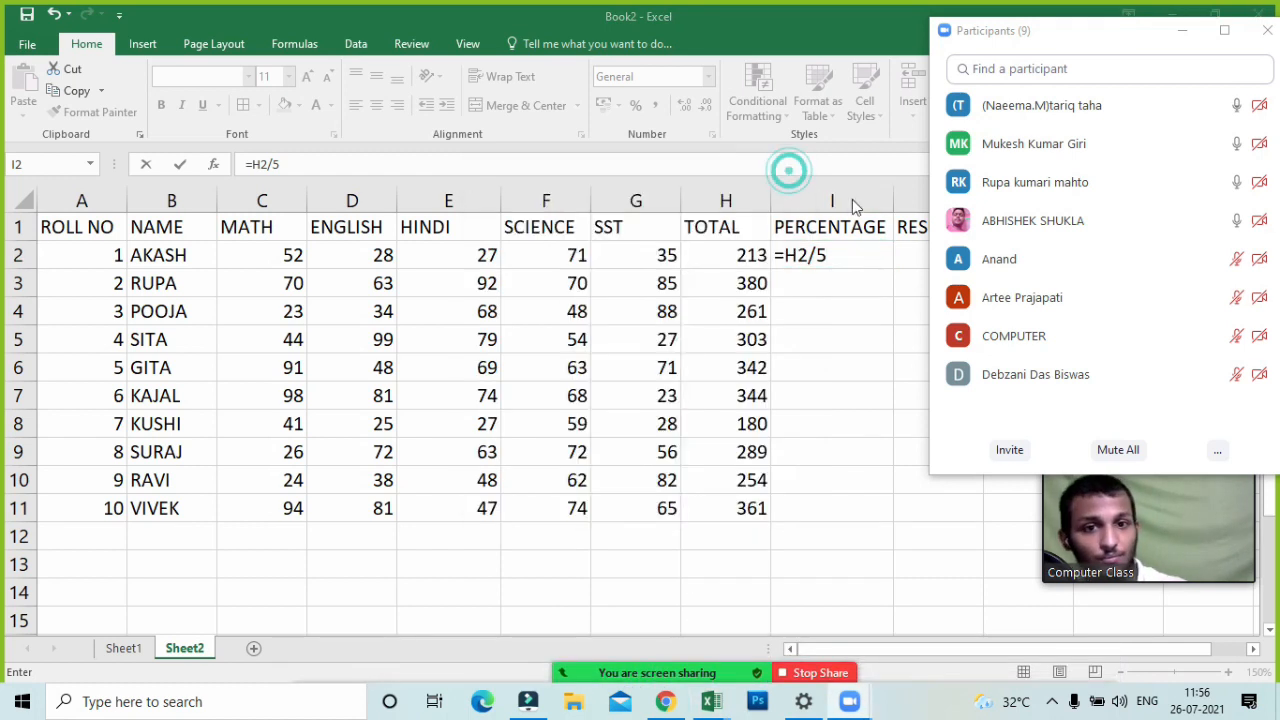
{"action": "type", "text": "00"}
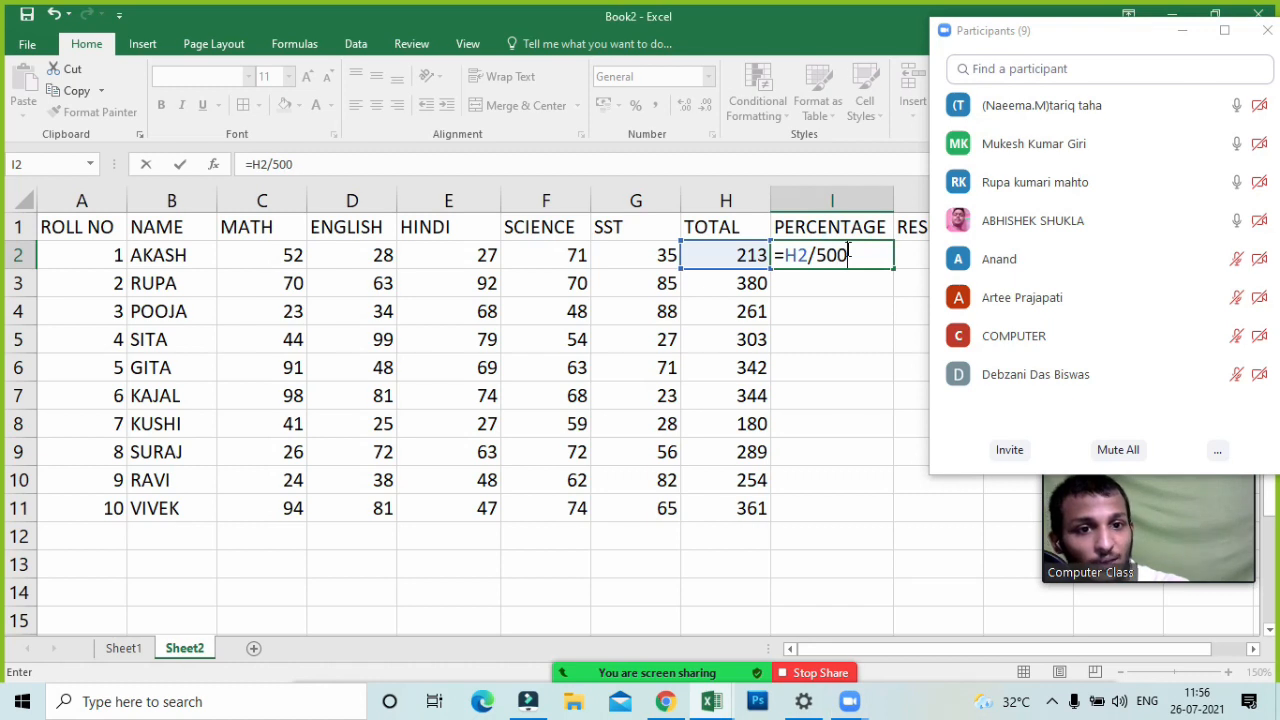
{"action": "type", "text": "*100"}
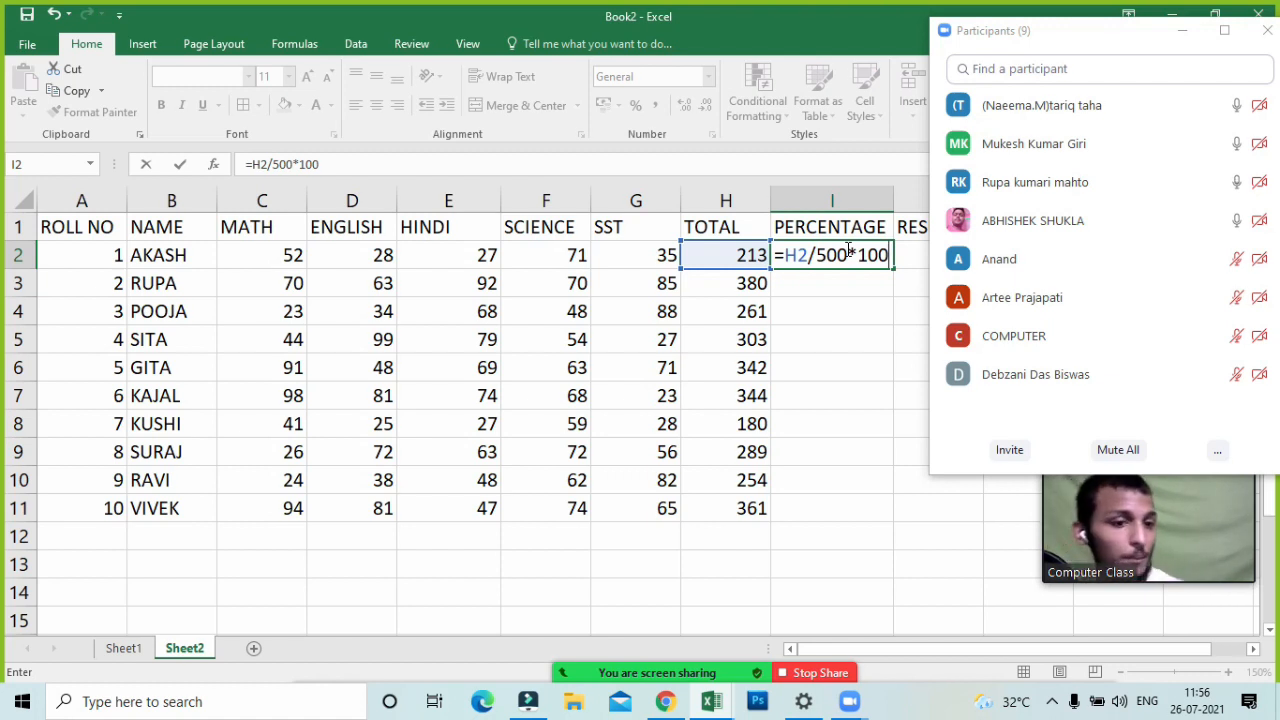
{"action": "key", "text": "Return"}
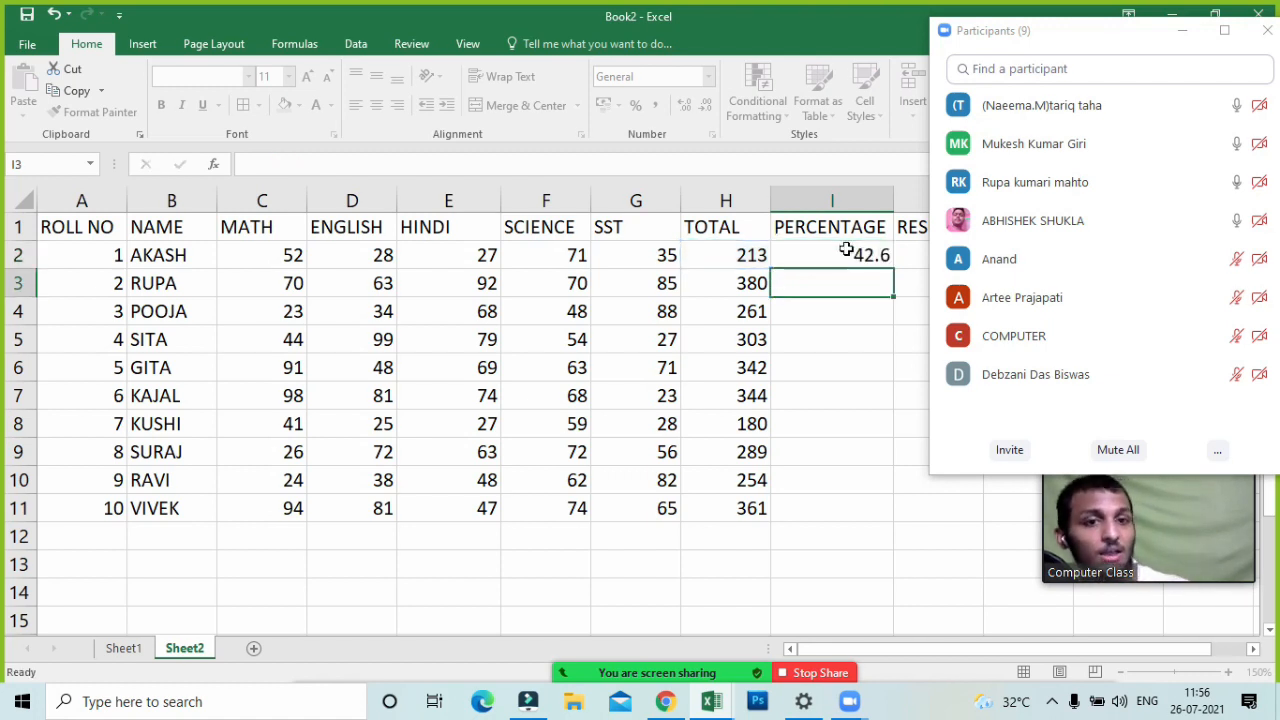
- Shorten the percentage formula in I2 to =H2/5
{"action": "left_click", "coordinate": [858, 258]}
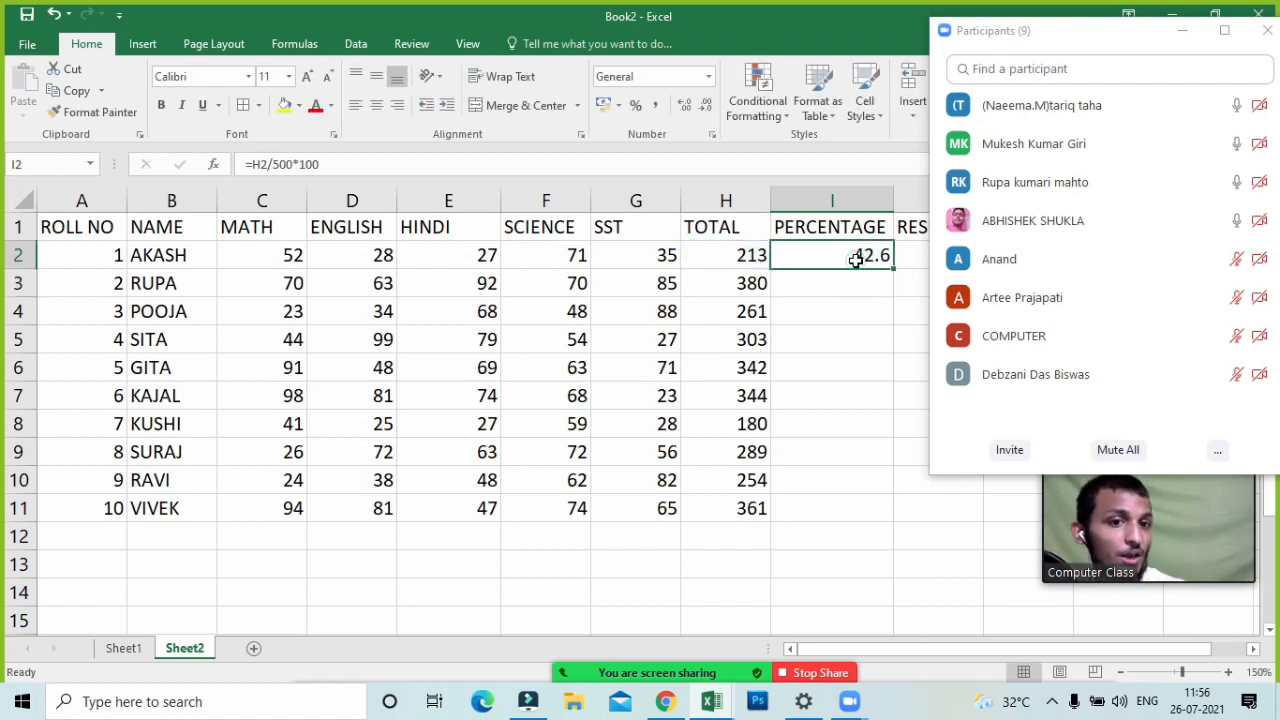
{"action": "double_click", "coordinate": [855, 256]}
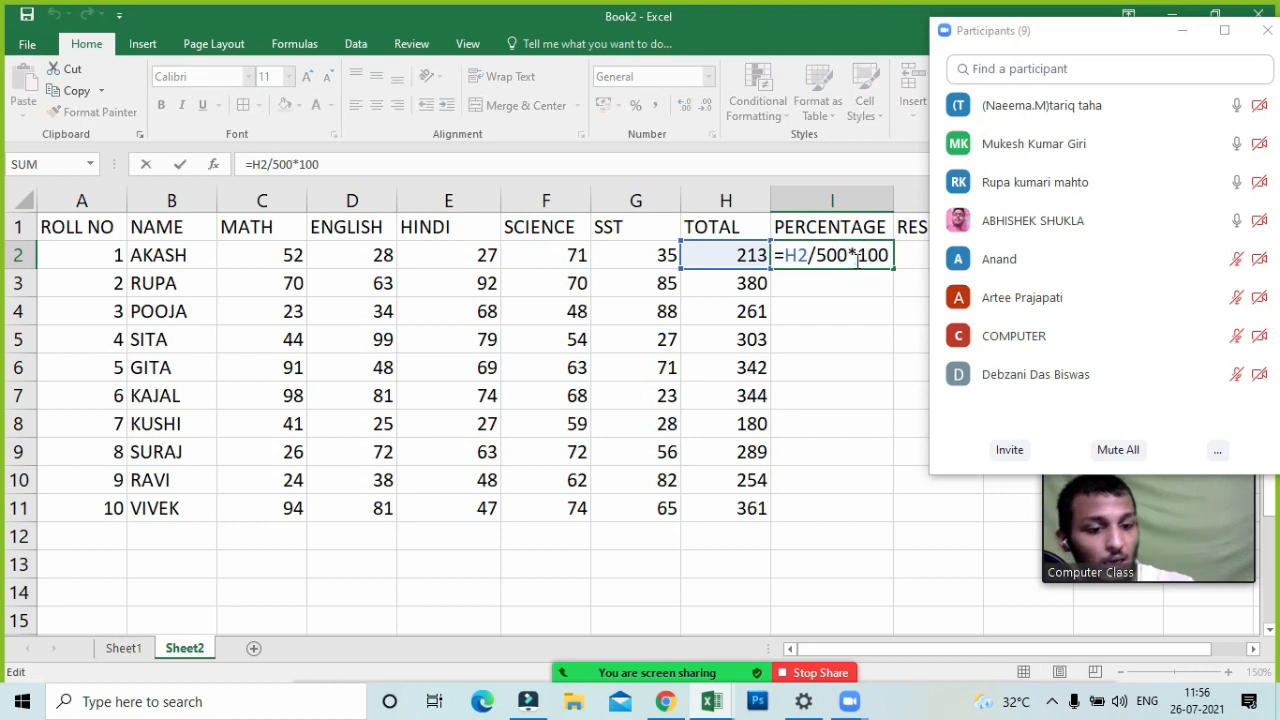
{"action": "key", "text": "Right"}
{"action": "key", "text": "Right"}
{"action": "key", "text": "BackSpace"}
{"action": "key", "text": "BackSpace"}
{"action": "key", "text": "BackSpace"}
{"action": "key", "text": "BackSpace"}
{"action": "key", "text": "BackSpace"}
{"action": "key", "text": "BackSpace"}
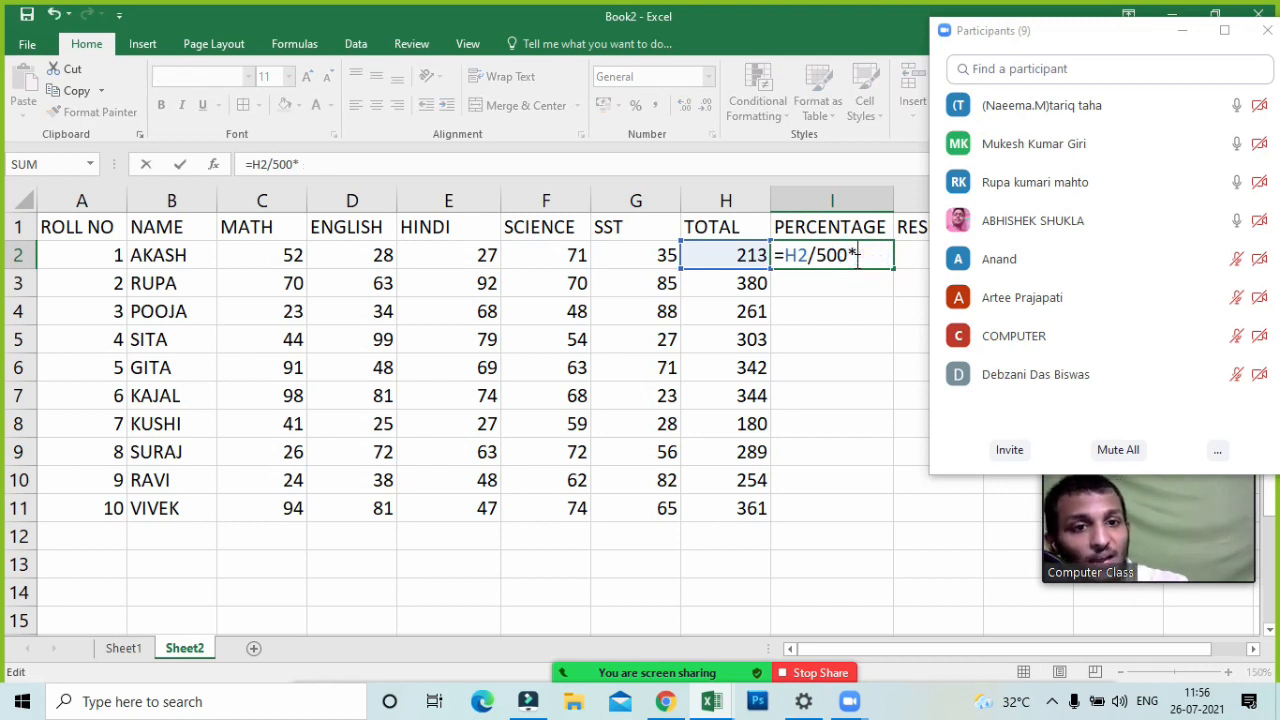
{"action": "key", "text": "Return"}
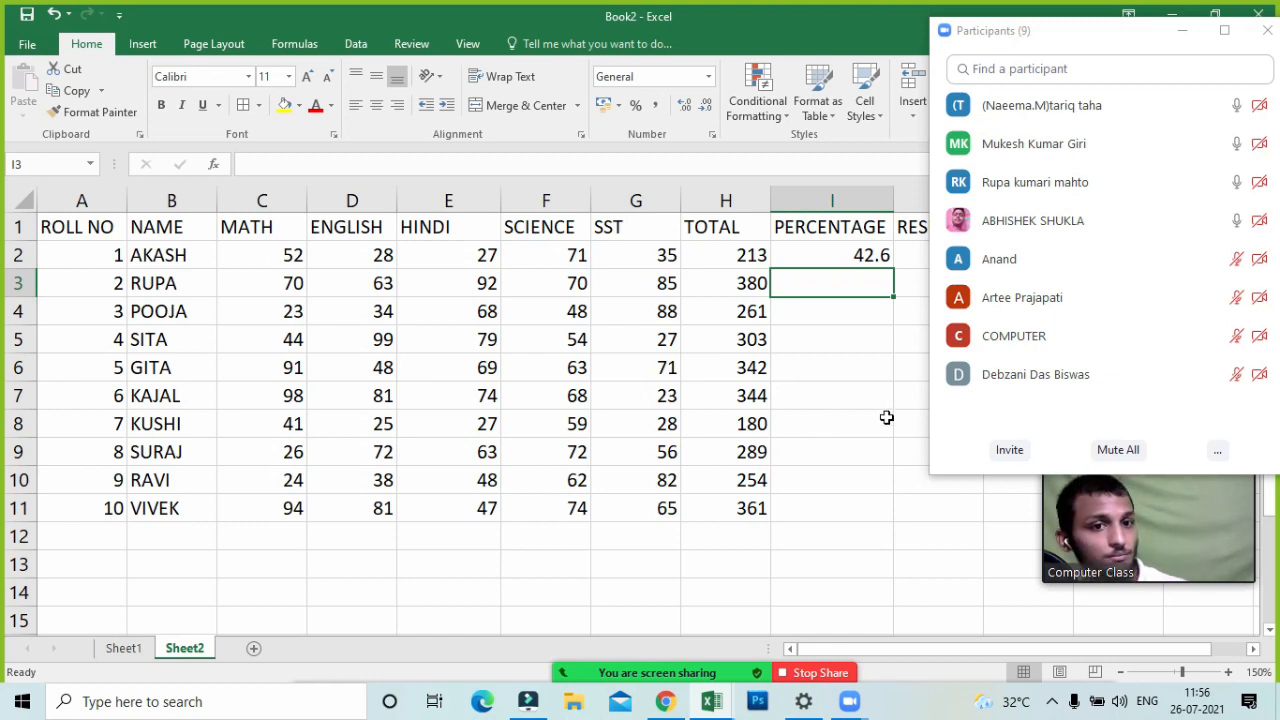
- Minimize the Zoom participants list and fill the percentage formula from I2 down to I11
{"action": "left_click", "coordinate": [860, 257]}
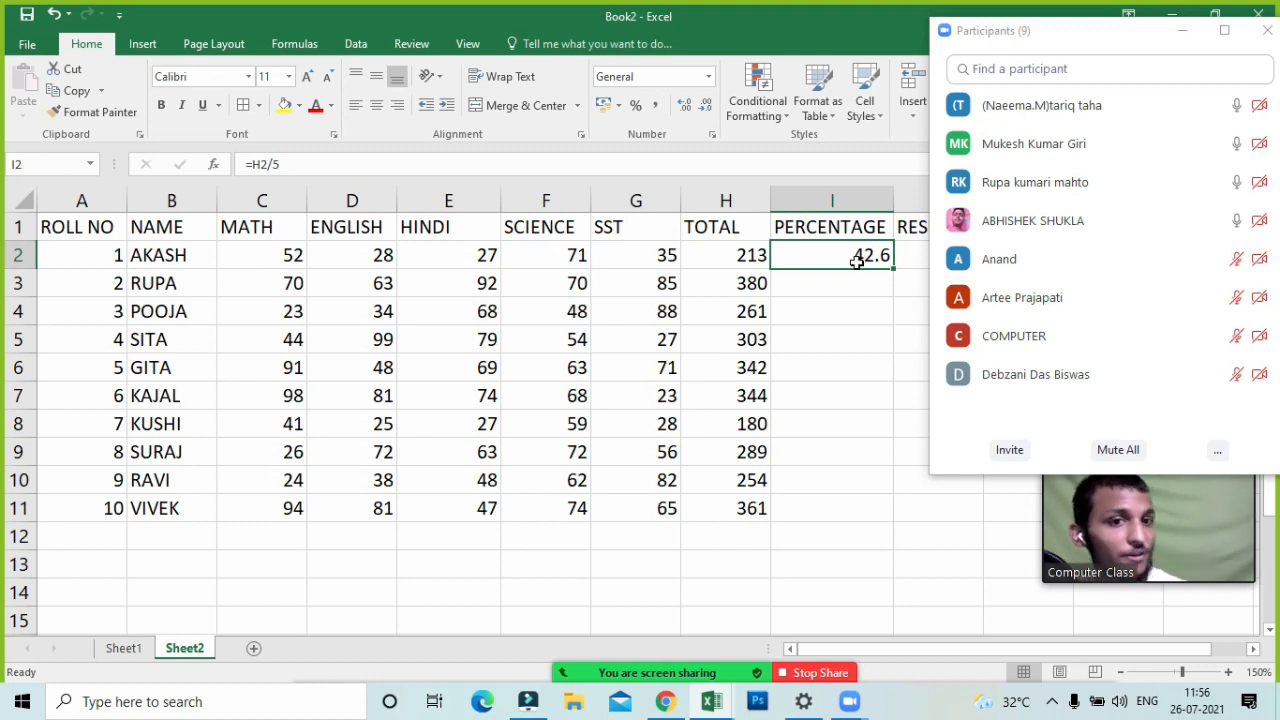
{"action": "left_click", "coordinate": [1180, 31]}
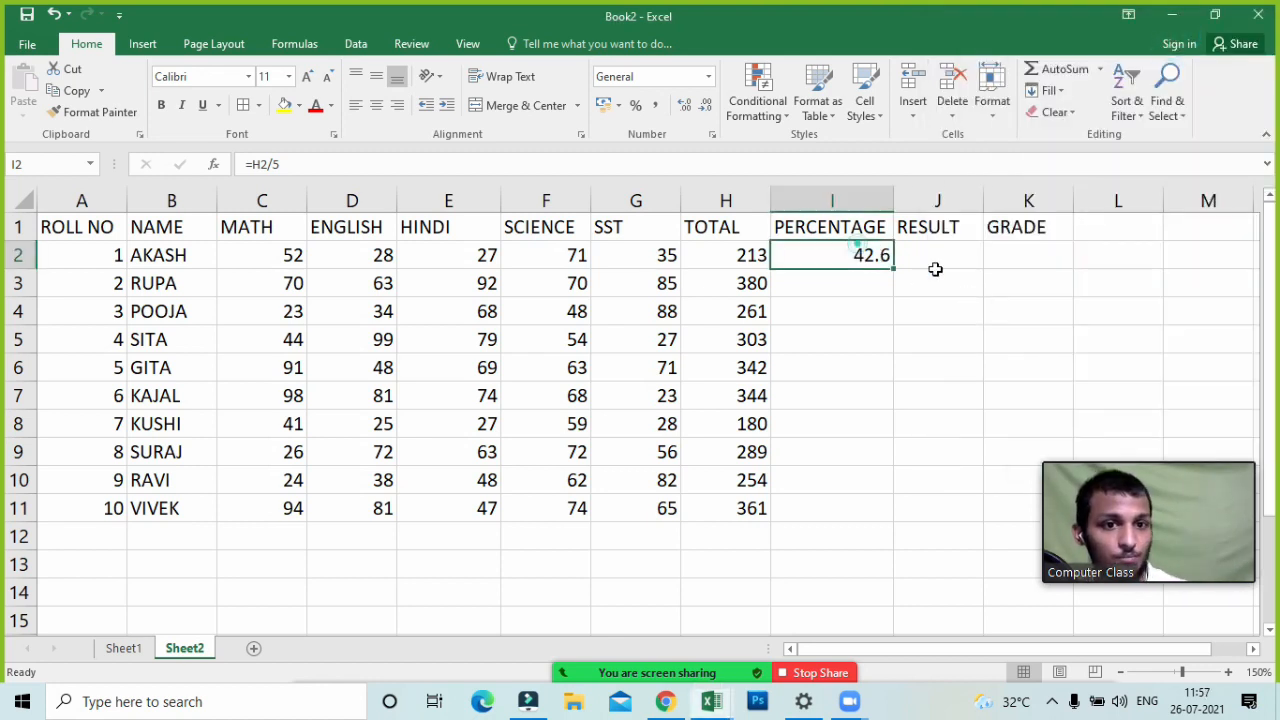
{"action": "left_click", "coordinate": [900, 267]}
{"action": "left_click", "coordinate": [868, 262]}
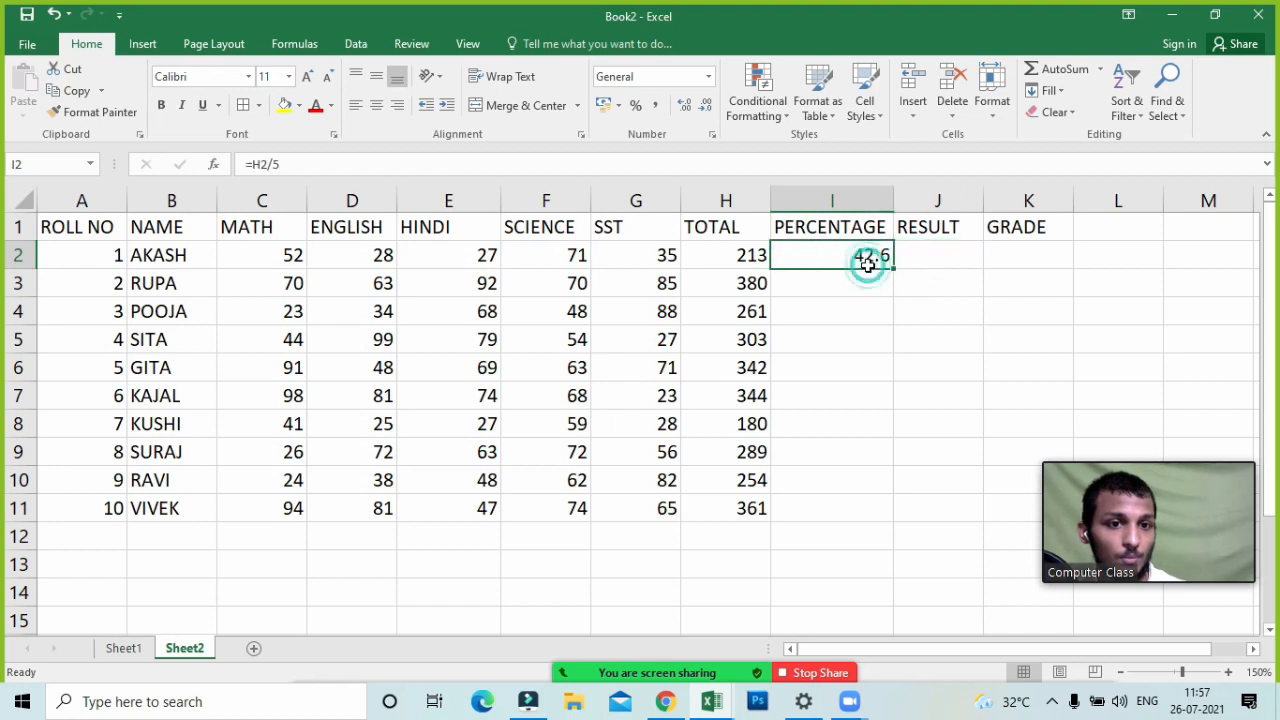
{"action": "left_click_drag", "start_coordinate": [891, 269], "coordinate": [890, 516]}
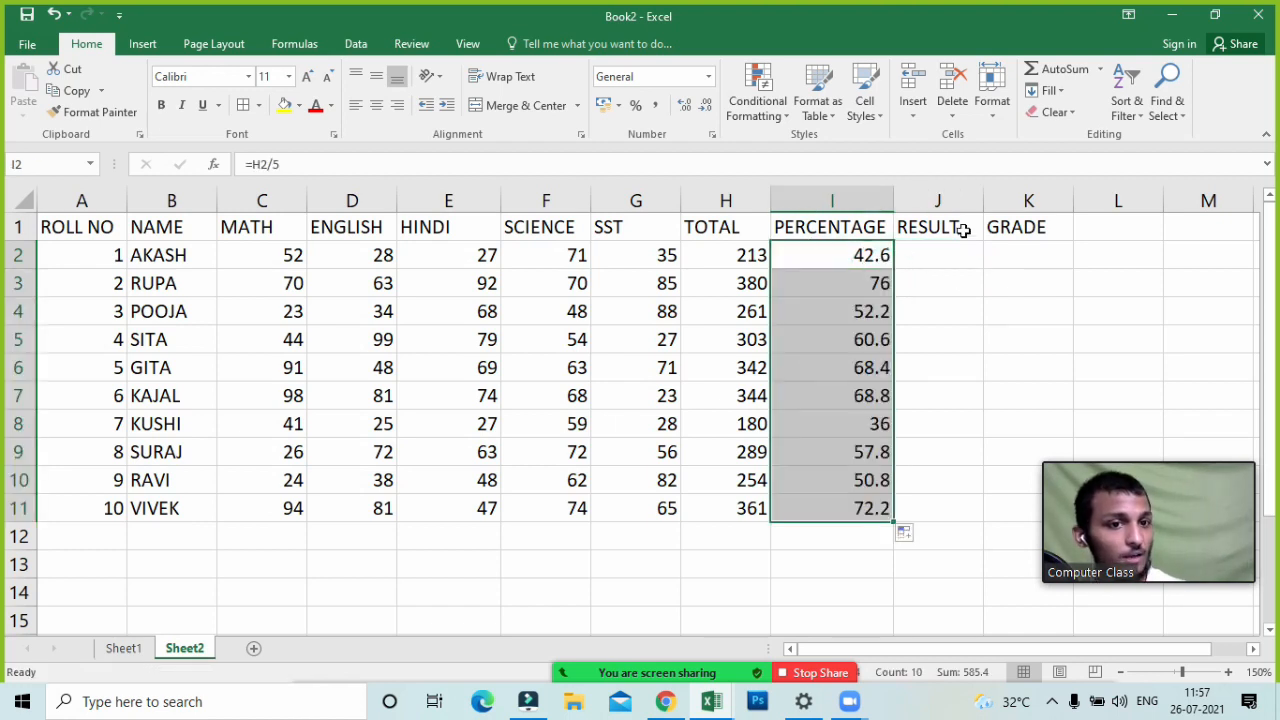
- Select the first RESULT cell J2, switch to the Zoom chat to read the new messages, and minimize the chat
{"action": "left_click", "coordinate": [957, 251]}
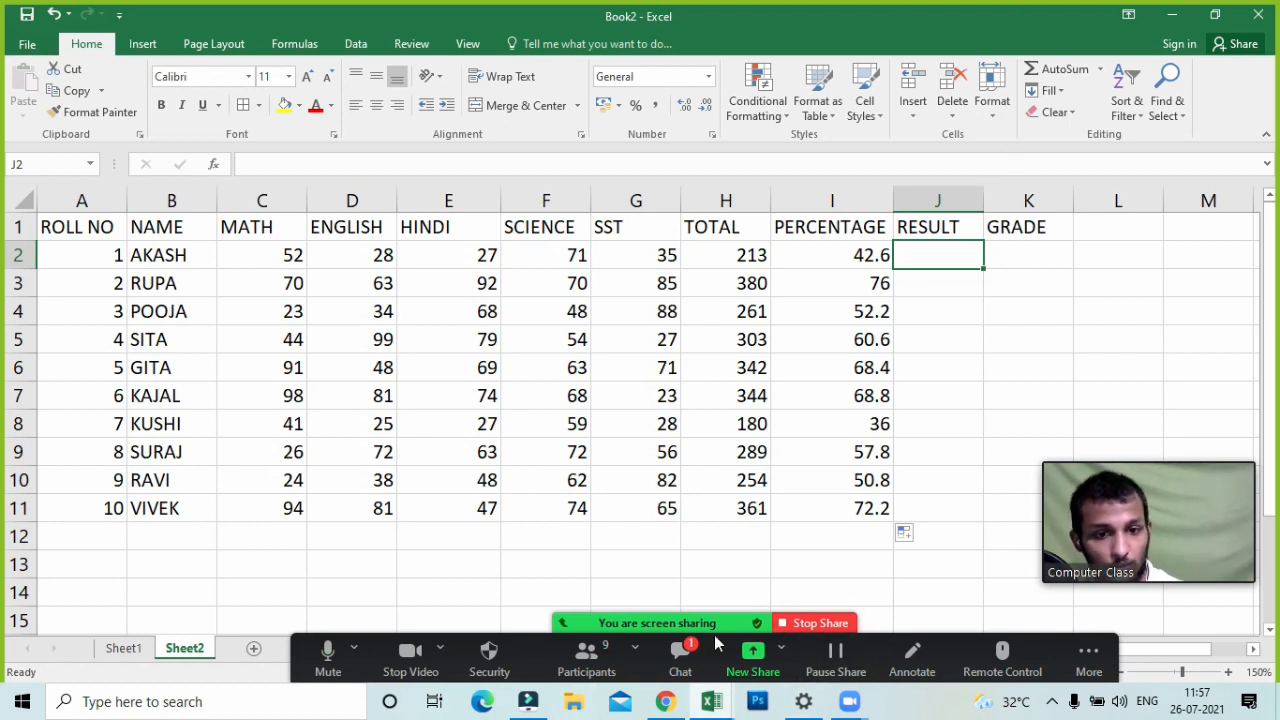
{"action": "left_click", "coordinate": [680, 655]}
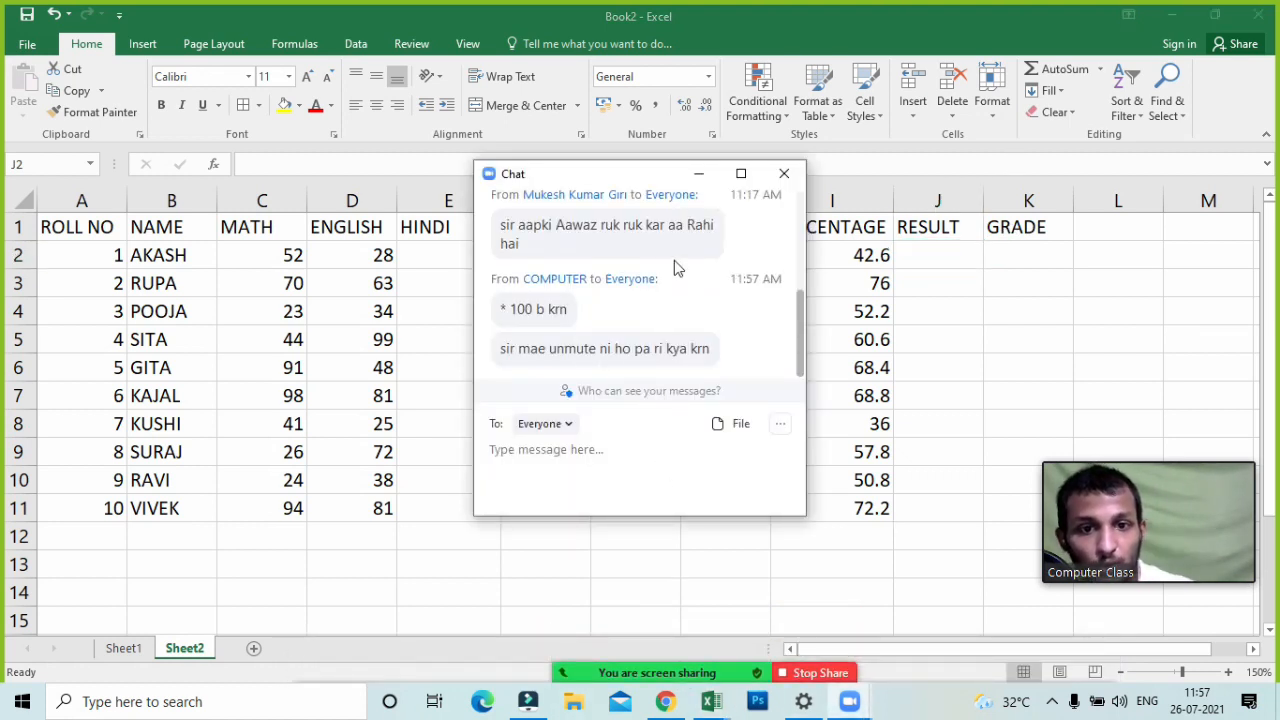
{"action": "left_click", "coordinate": [699, 174]}
- Open the Zoom participants list and ask all participants to unmute, repeating the request once
{"action": "left_click", "coordinate": [586, 655]}
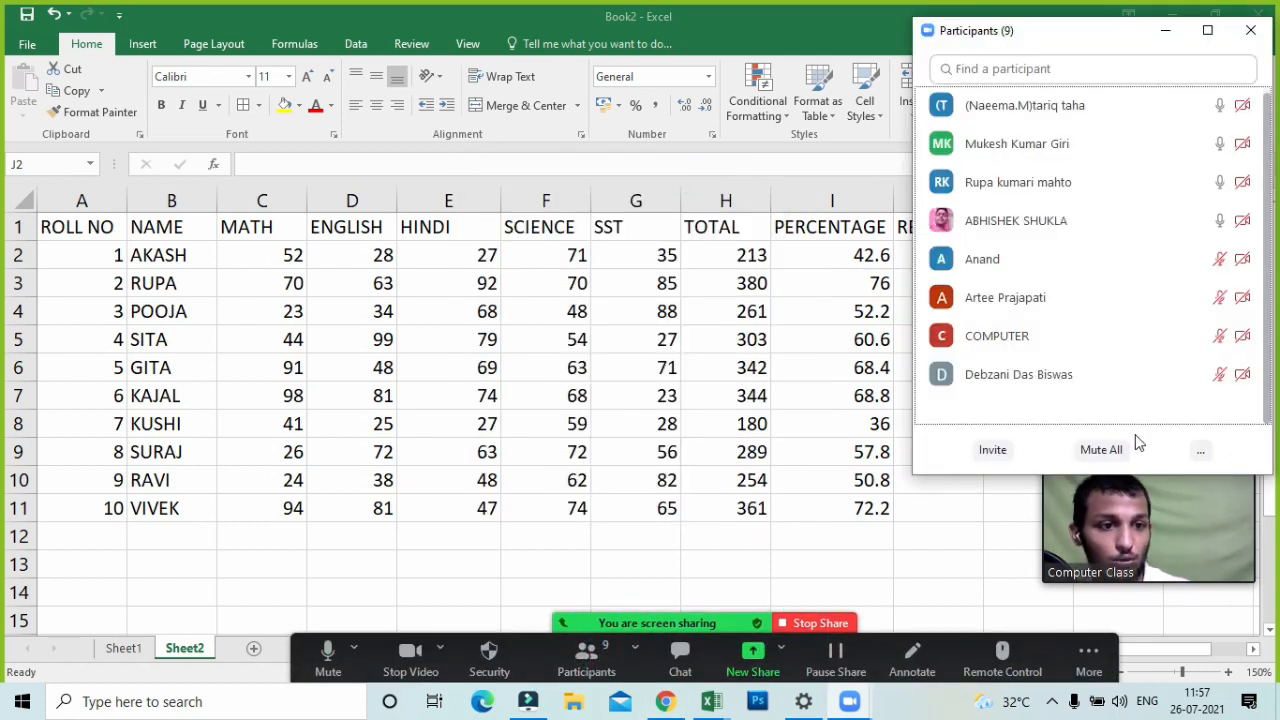
{"action": "left_click", "coordinate": [1197, 450]}
{"action": "left_click", "coordinate": [1143, 476]}
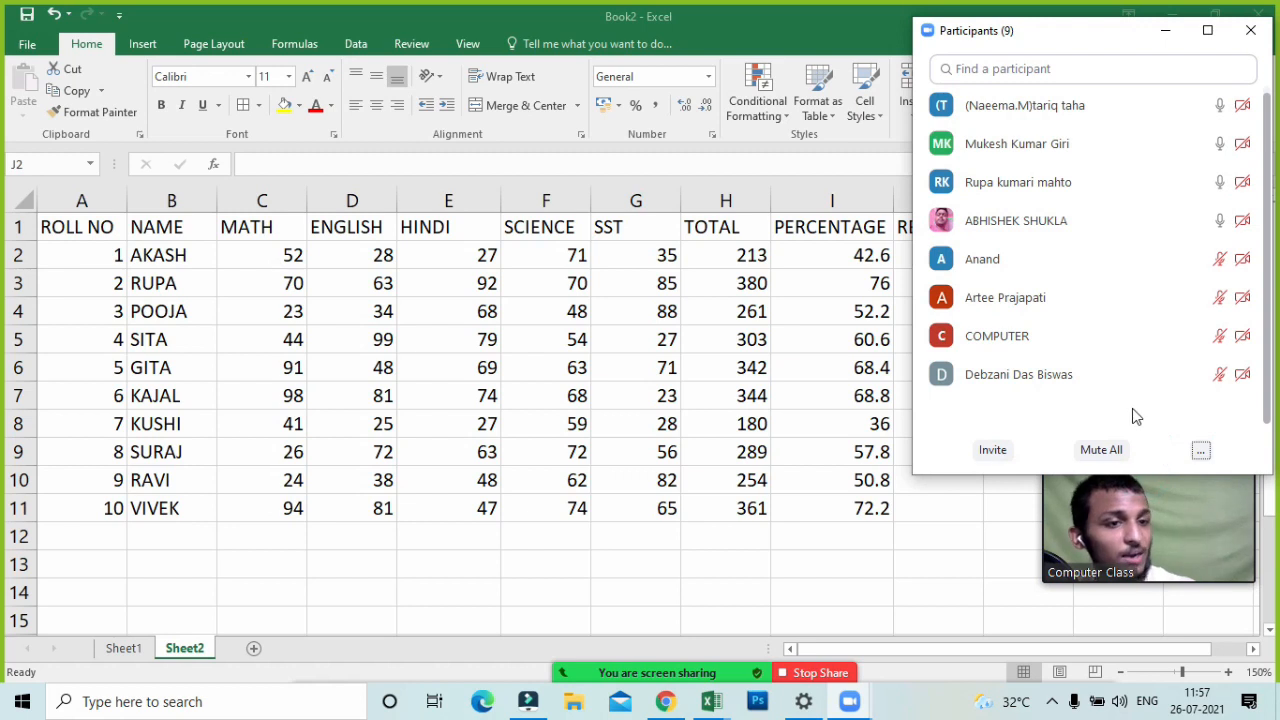
{"action": "mouse_move", "coordinate": [1137, 388]}
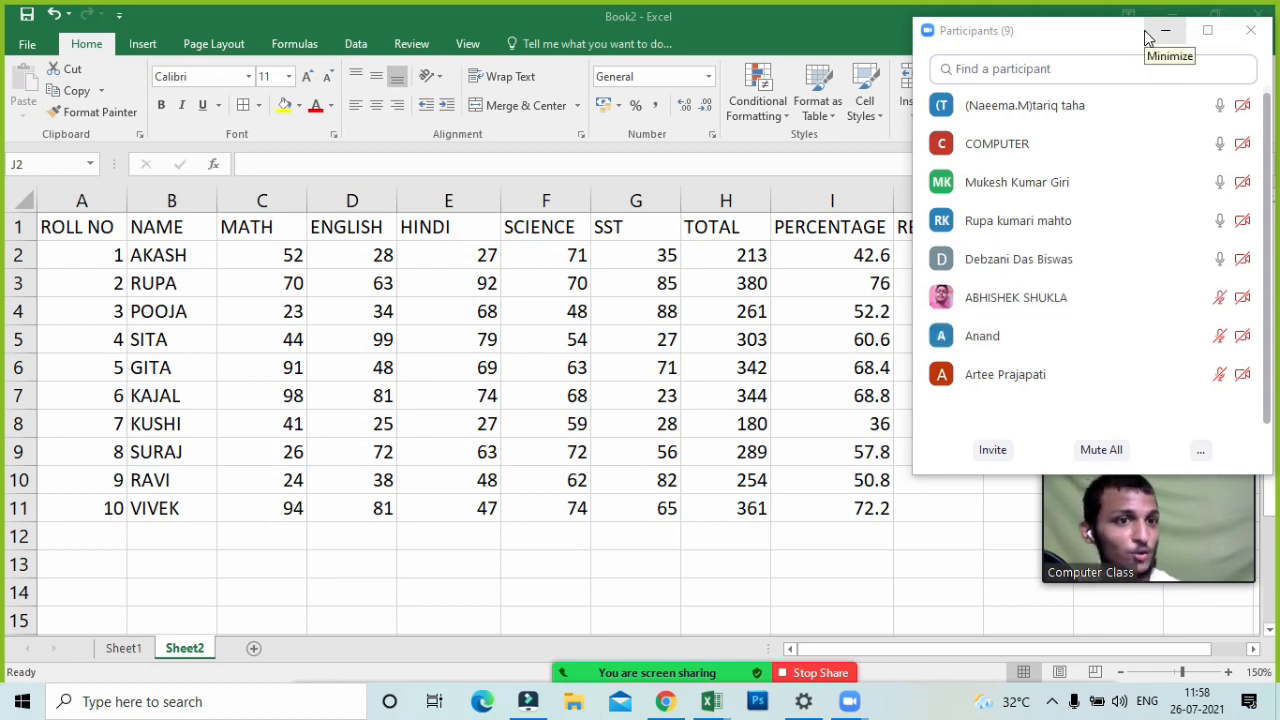
{"action": "left_click", "coordinate": [1201, 451]}
{"action": "left_click", "coordinate": [1190, 479]}
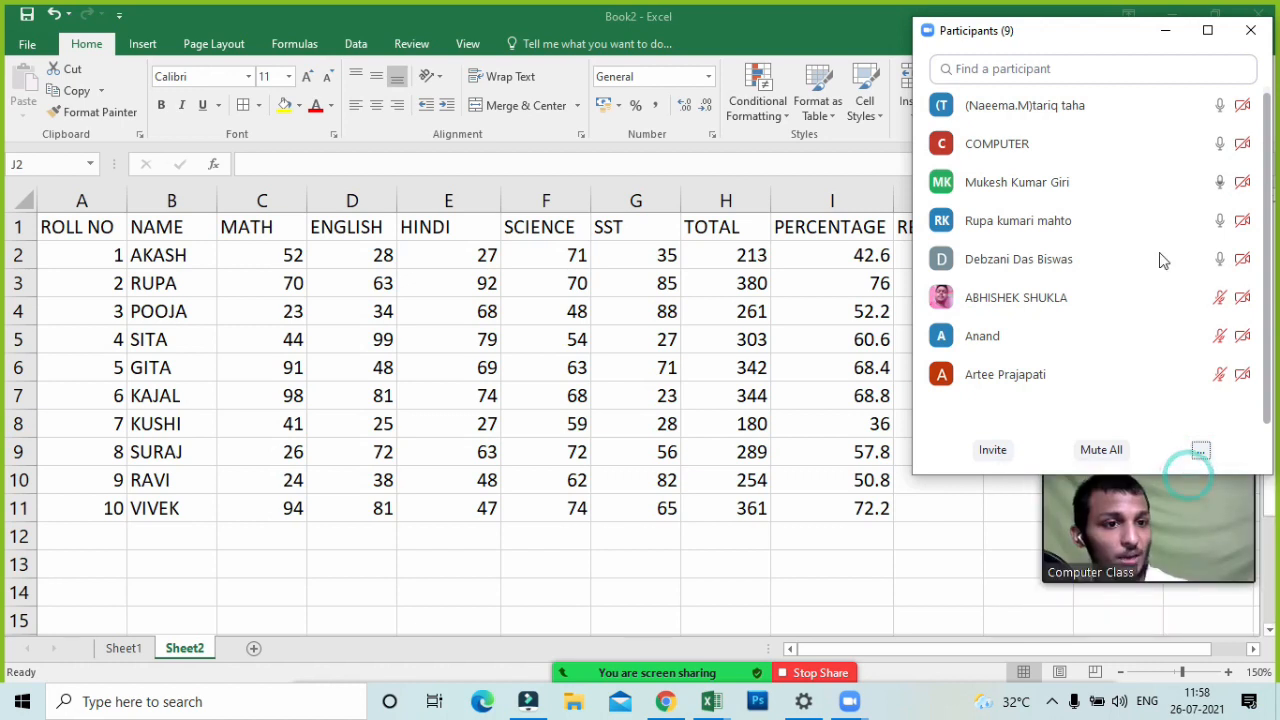
- Minimize the Zoom participants list and go over the first student's five subject marks in C2:G2
{"action": "left_click", "coordinate": [1166, 32]}
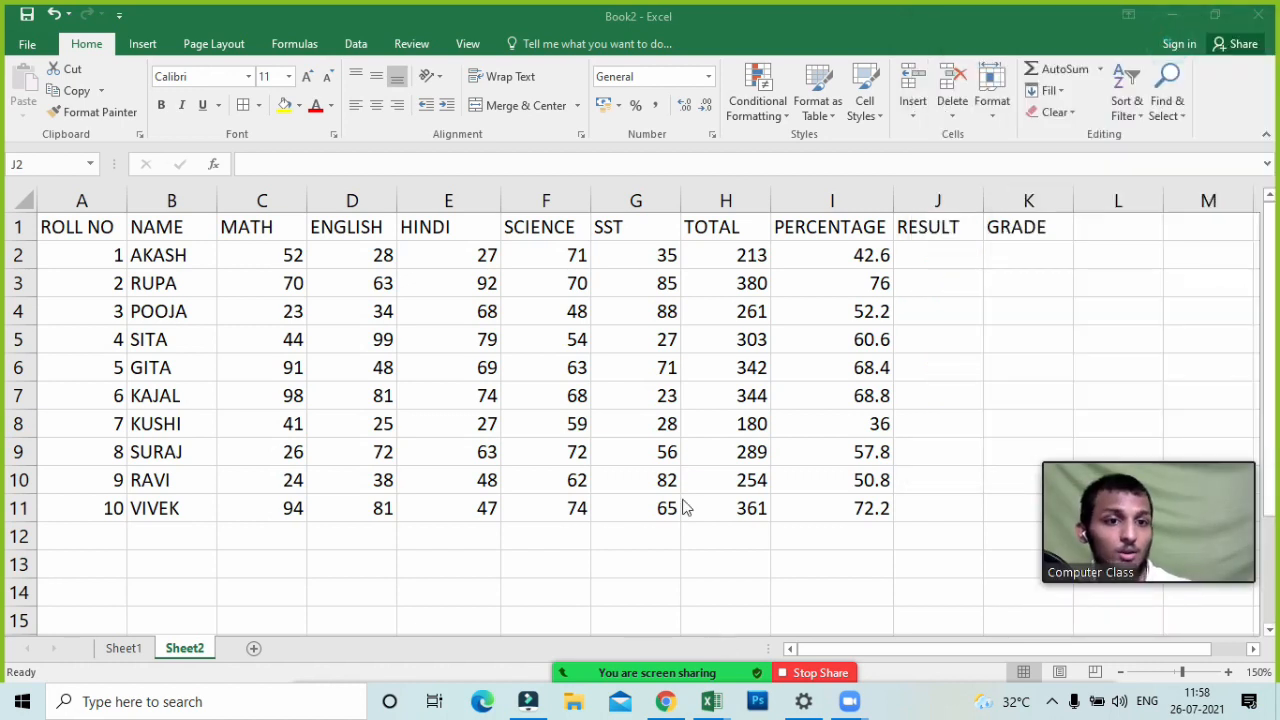
{"action": "left_click", "coordinate": [933, 258]}
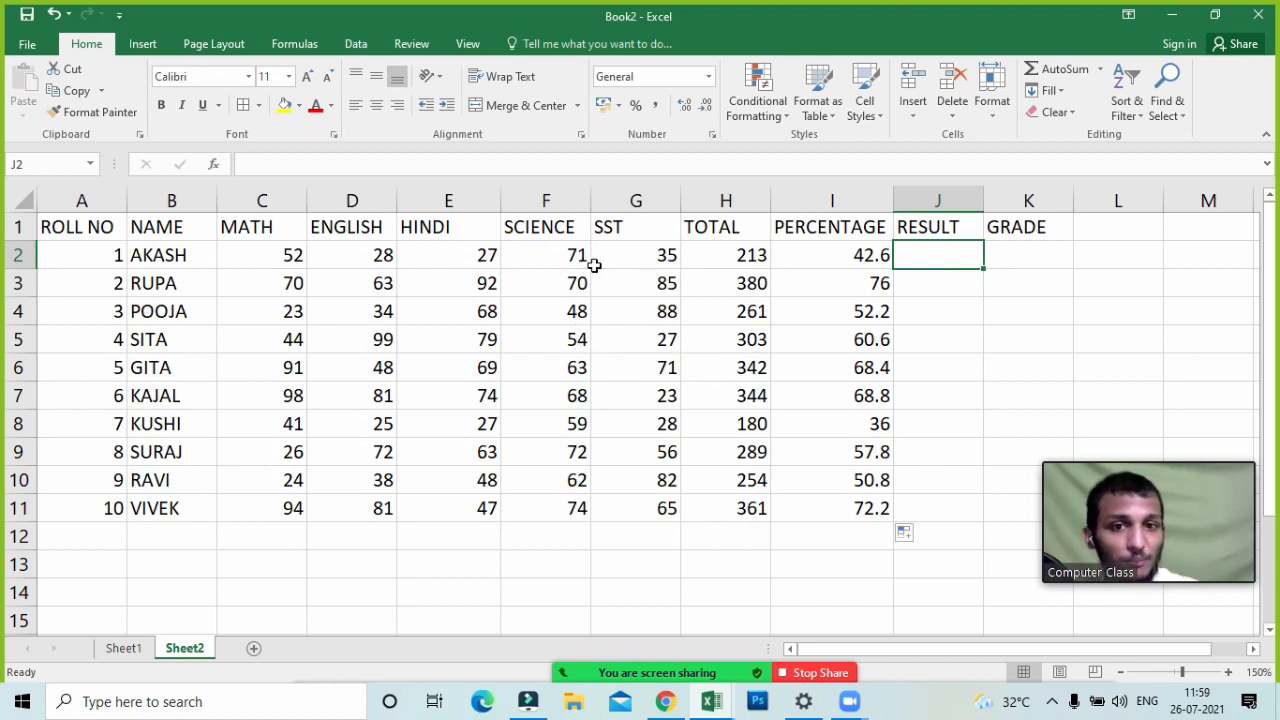
{"action": "left_click", "coordinate": [346, 255]}
{"action": "left_click", "coordinate": [465, 255]}
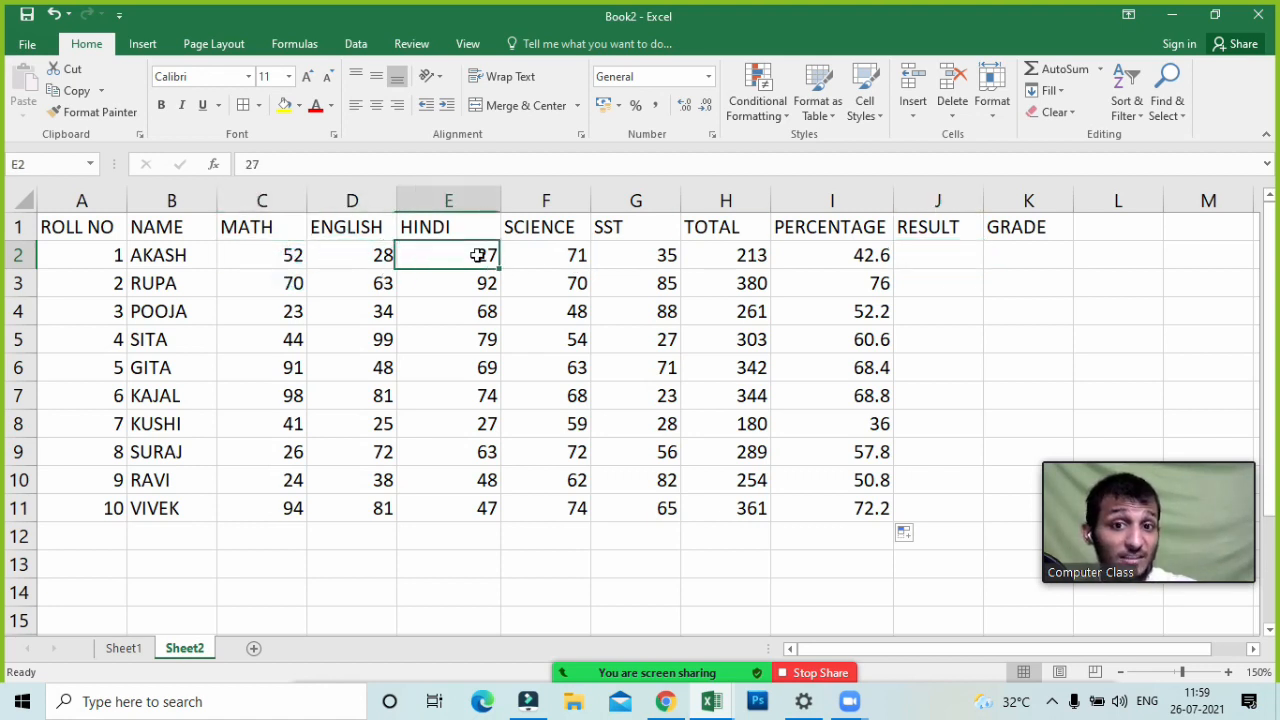
{"action": "left_click", "coordinate": [630, 253]}
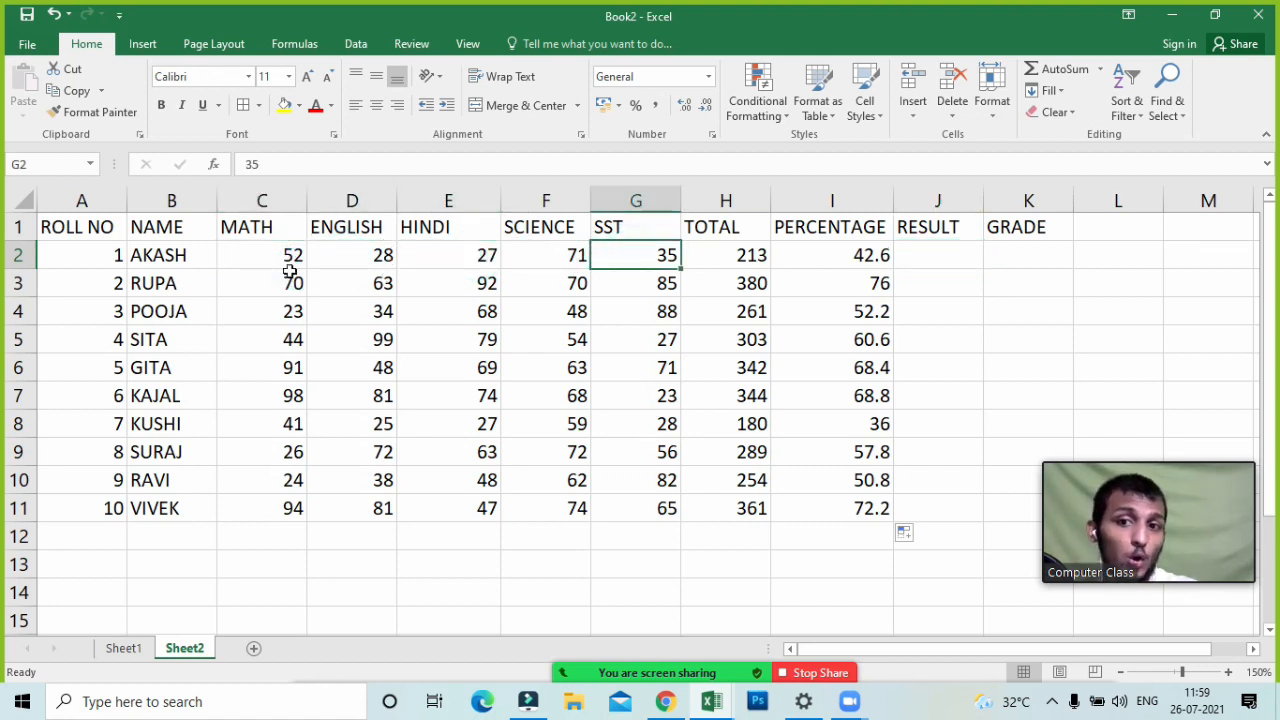
{"action": "left_click_drag", "start_coordinate": [290, 272], "coordinate": [405, 262]}
{"action": "left_click_drag", "start_coordinate": [293, 251], "coordinate": [655, 257]}
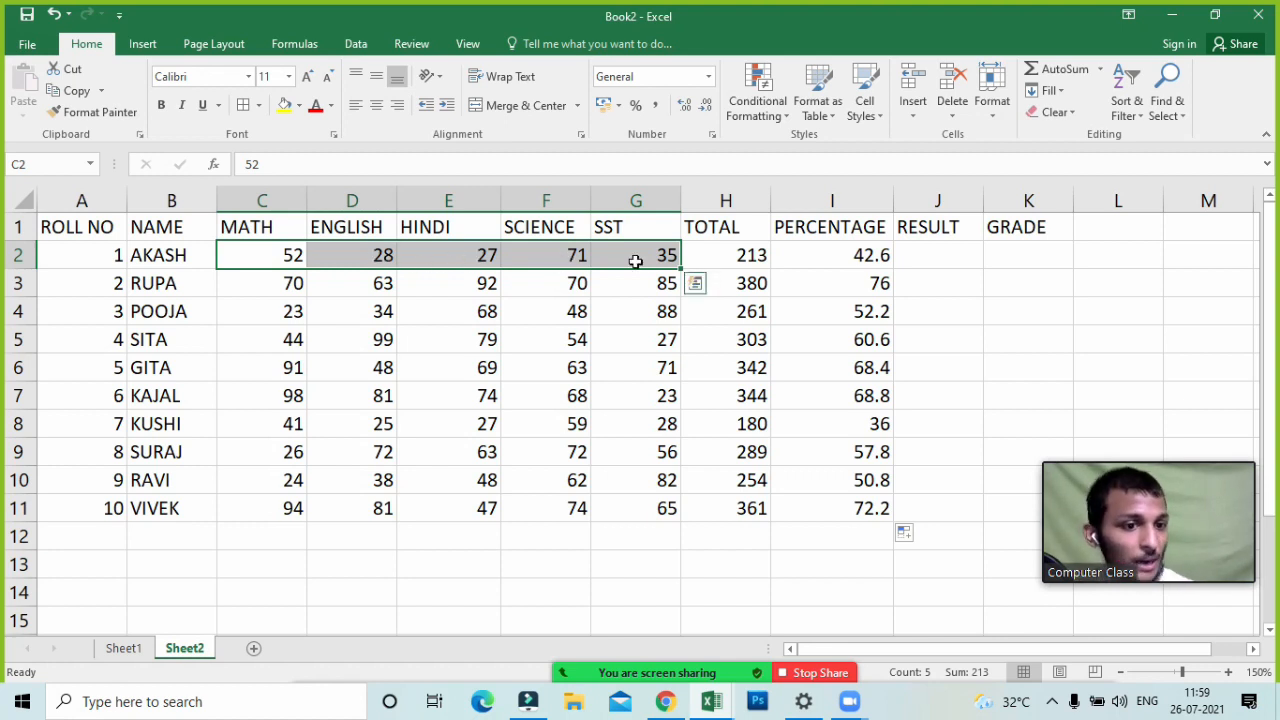
- Start a COUNTIF formula in the first RESULT cell J2 with the marks C2:G2 as its range
{"action": "left_click", "coordinate": [950, 257]}
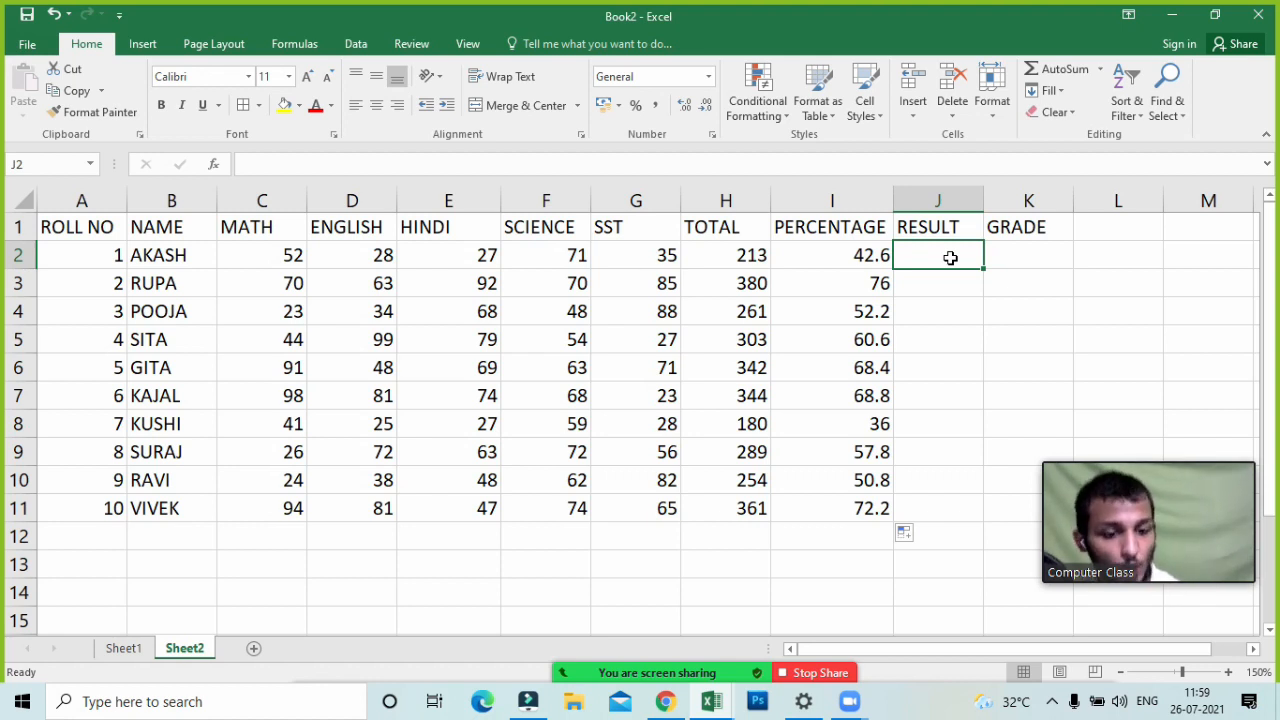
{"action": "type", "text": "=cp"}
{"action": "key", "text": "BackSpace"}
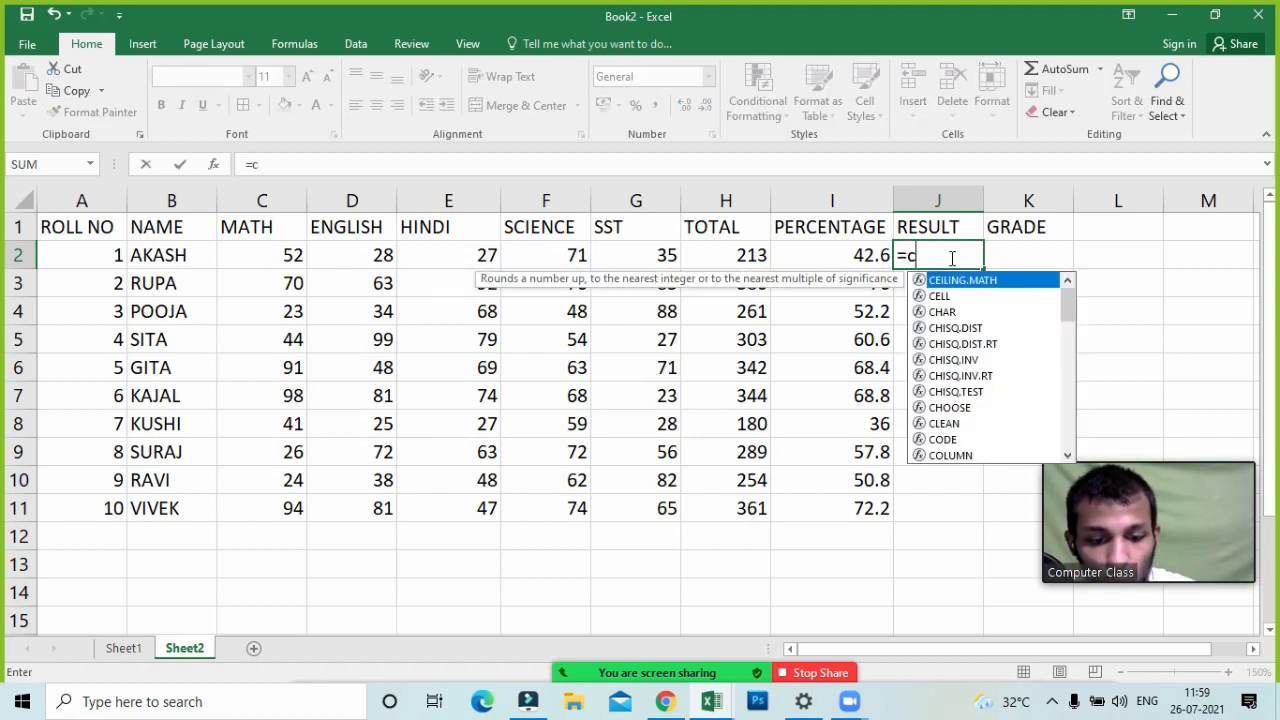
{"action": "type", "text": "ountif"}
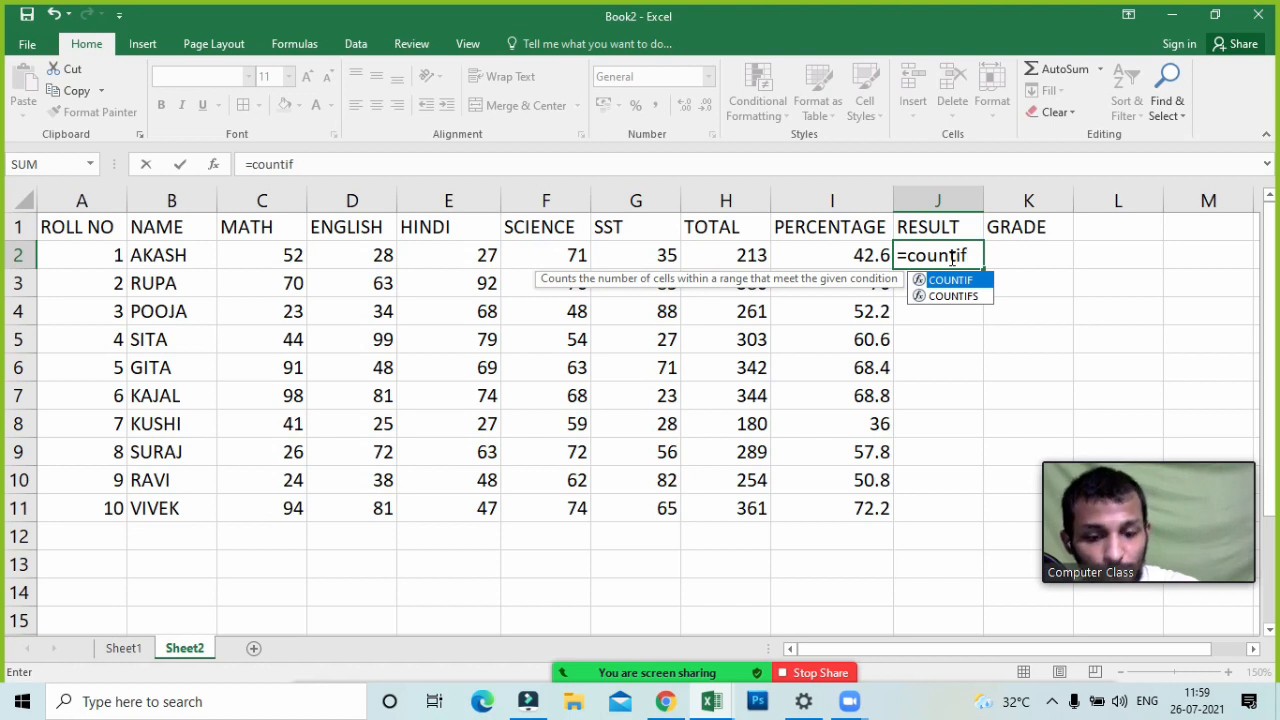
{"action": "type", "text": "("}
{"action": "key", "text": "Left"}
{"action": "key", "text": "Left"}
{"action": "key", "text": "Left"}
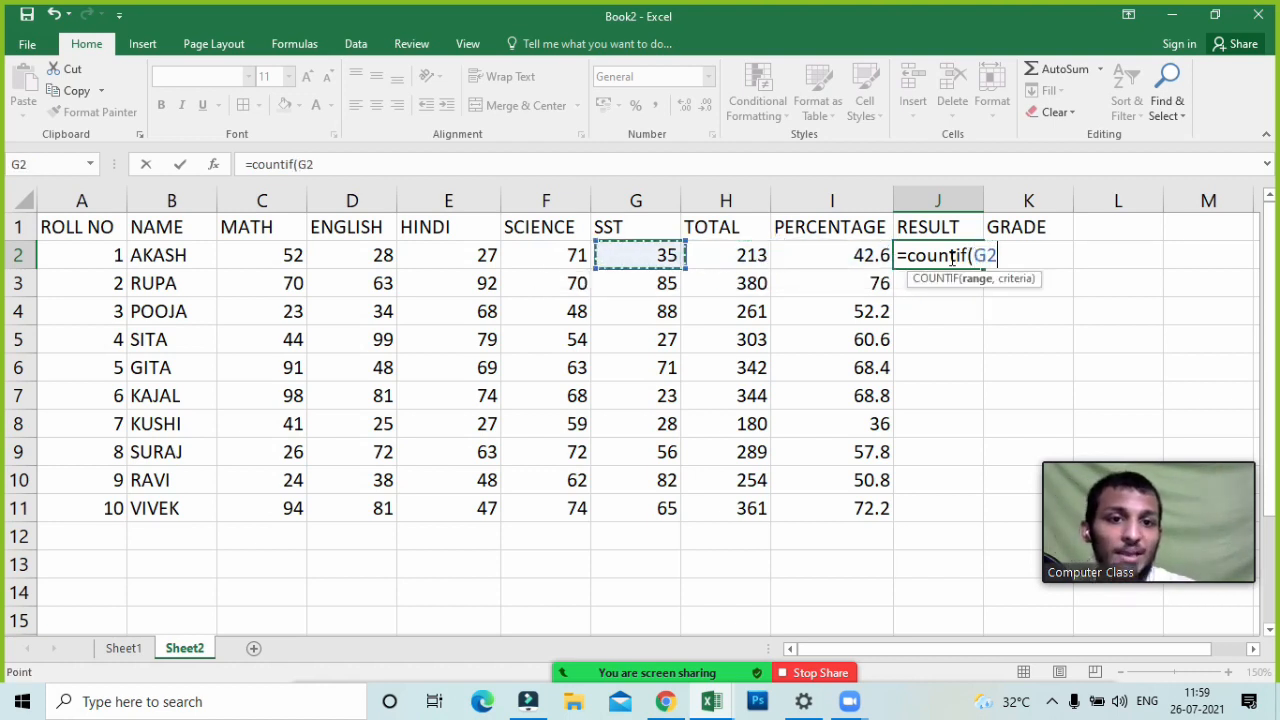
{"action": "key", "text": "Left"}
{"action": "key", "text": "Left"}
{"action": "key", "text": "Left"}
{"action": "key", "text": "Left"}
{"action": "key", "text": "shift+Right"}
{"action": "key", "text": "shift+Right"}
{"action": "key", "text": "shift+Right"}
{"action": "key", "text": "shift+Right"}
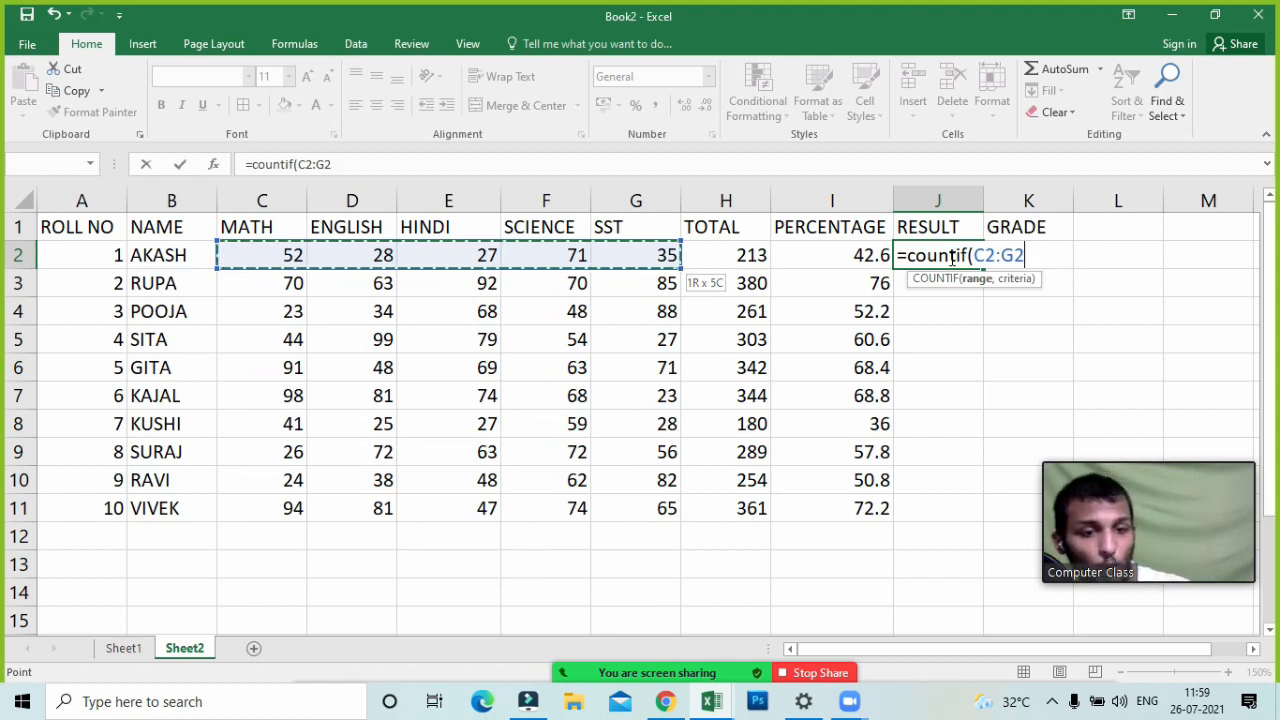
- Complete the COUNTIF formula in J2 with the criterion ">33" and enter it
{"action": "type", "text": ",\">3"}
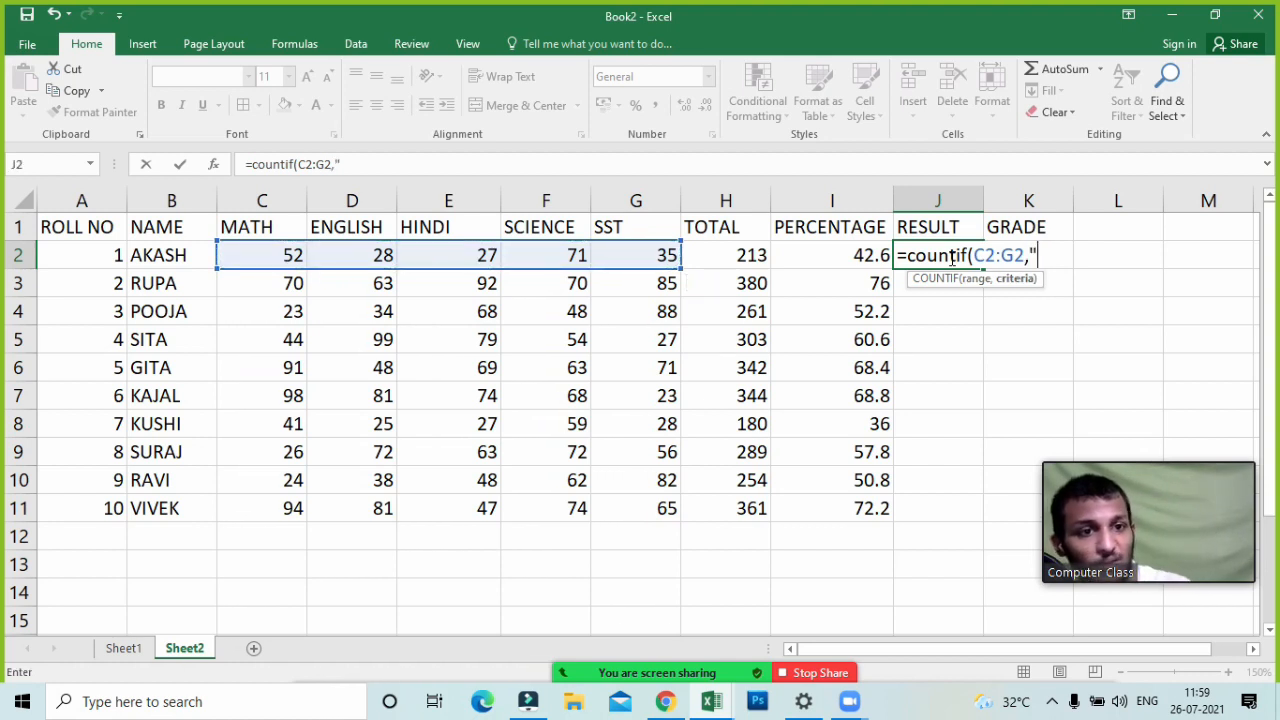
{"action": "type", "text": "3"}
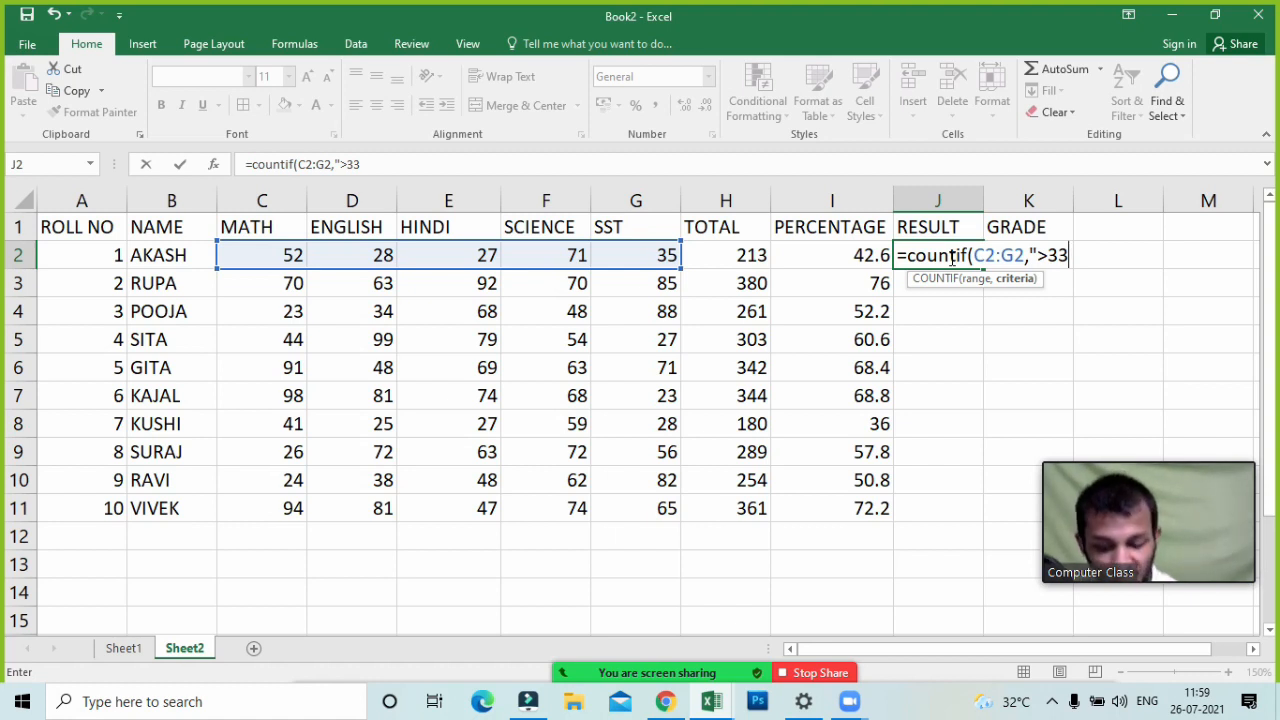
{"action": "type", "text": "\""}
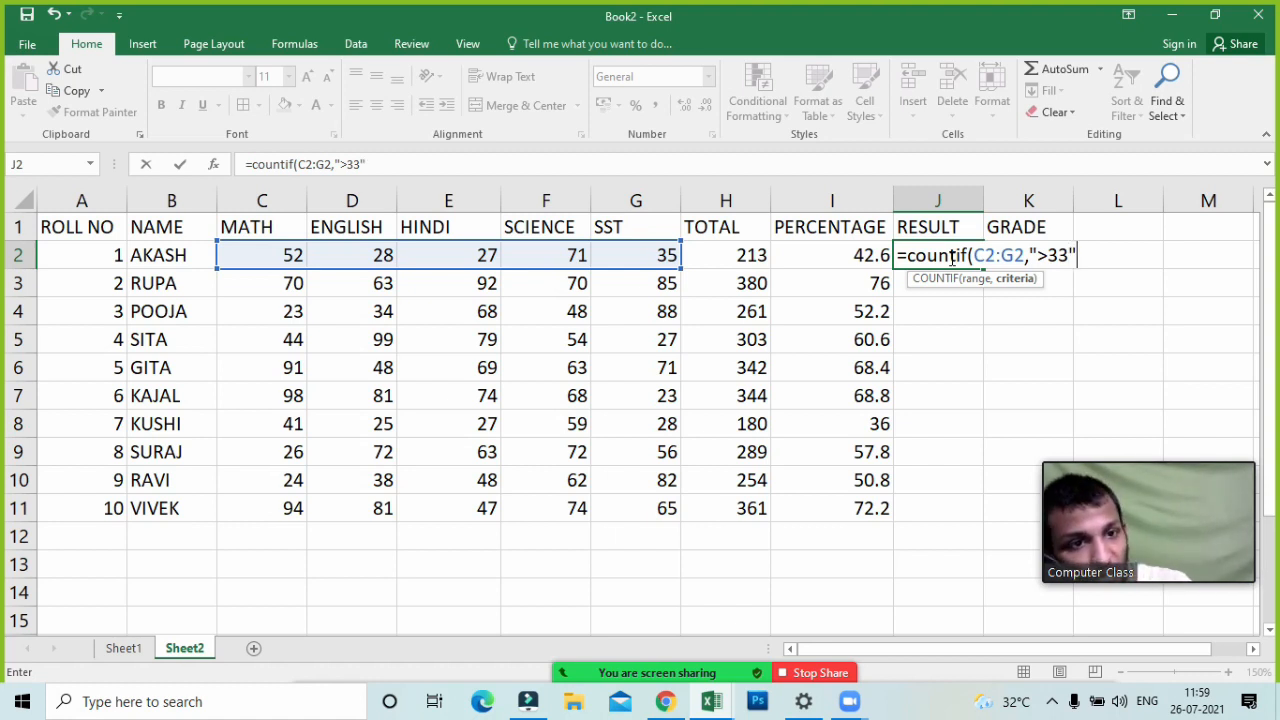
{"action": "type", "text": ")"}
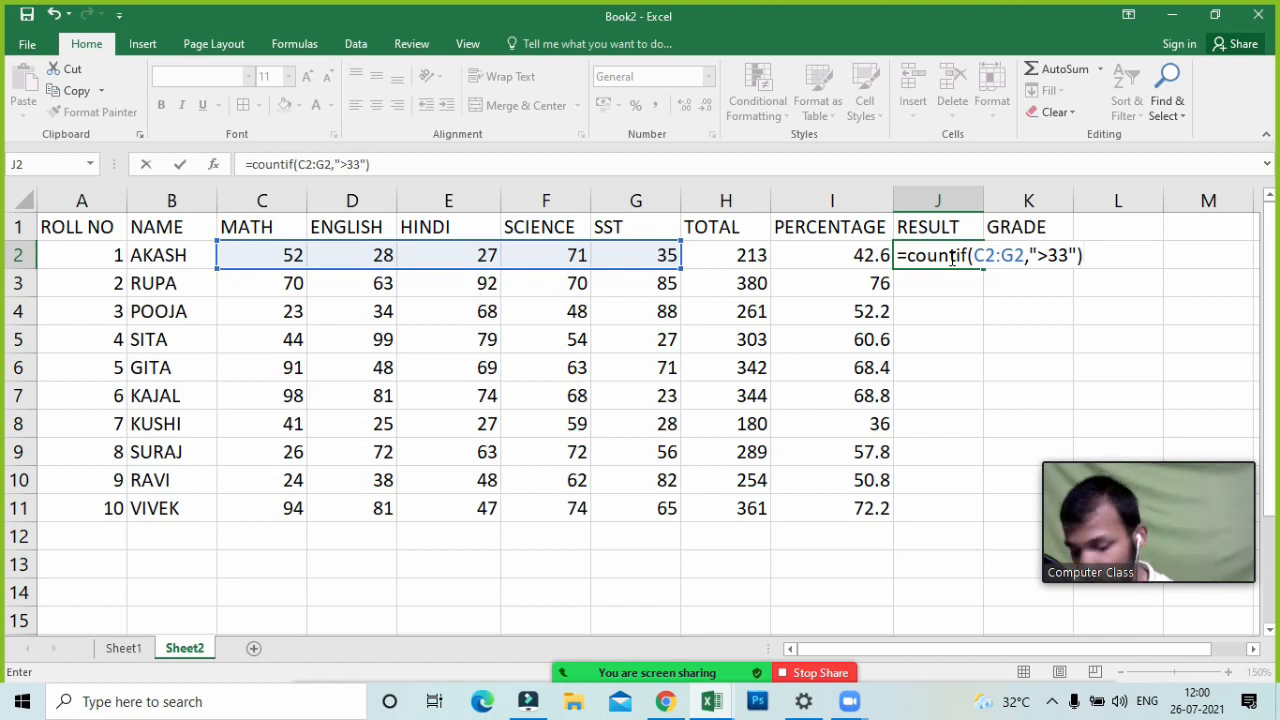
{"action": "key", "text": "Return"}
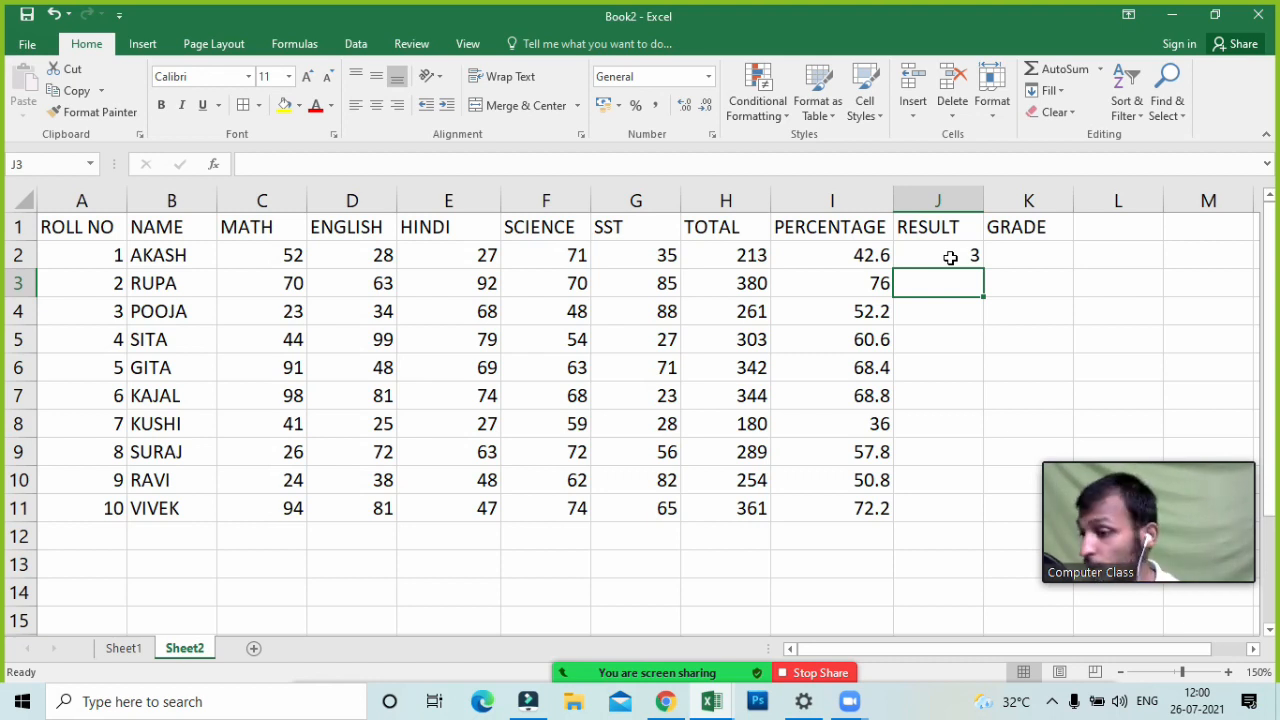
- Append the comparison >=5 to the COUNTIF formula in J2
{"action": "left_click", "coordinate": [950, 257]}
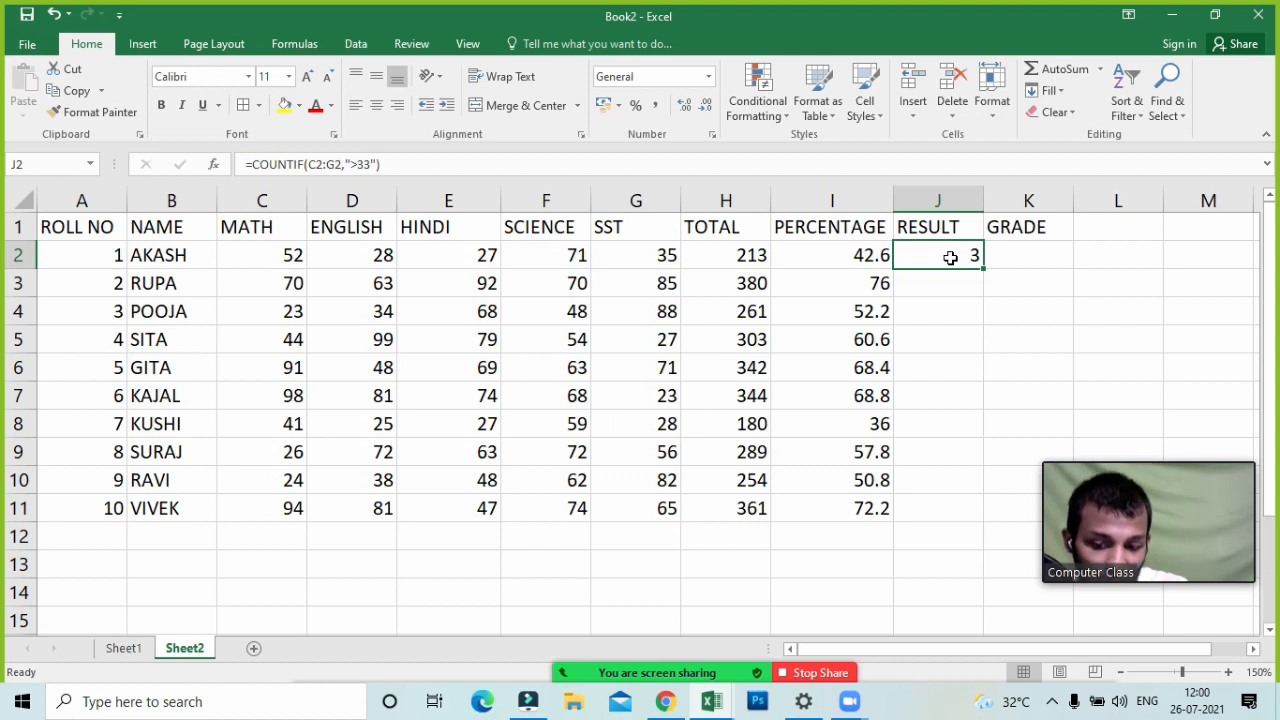
{"action": "double_click", "coordinate": [950, 257]}
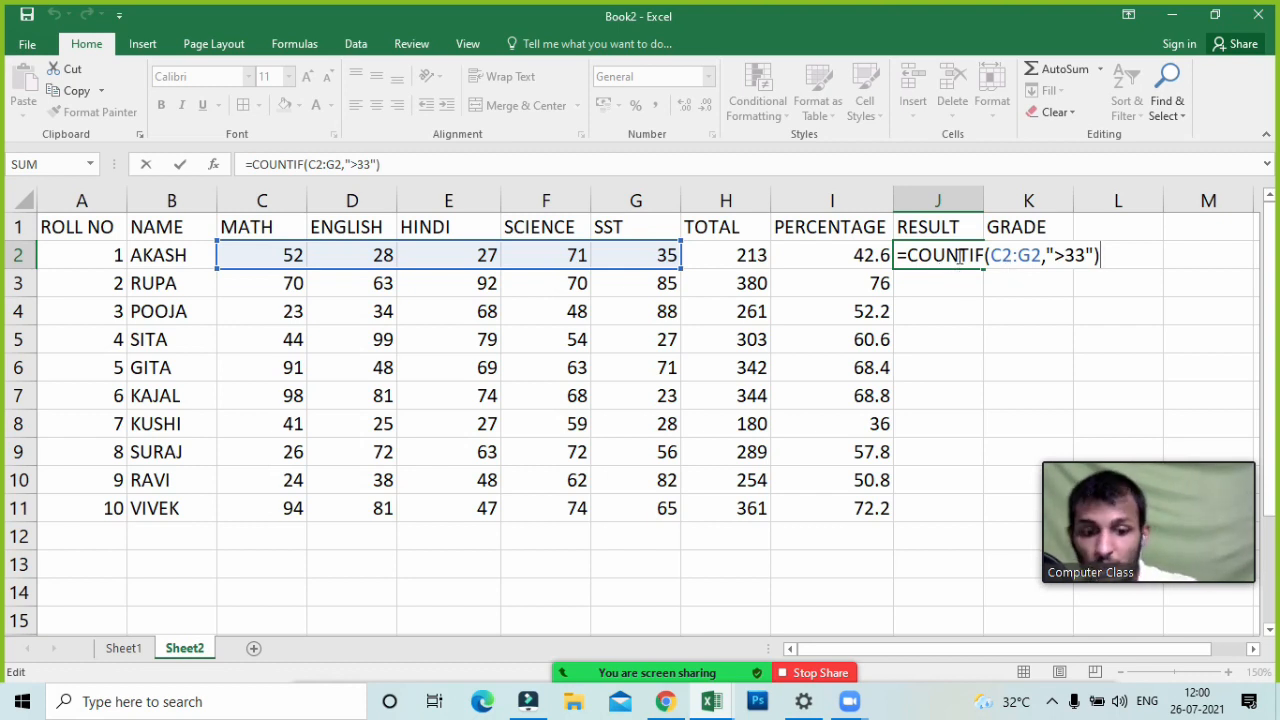
{"action": "type", "text": ">5"}
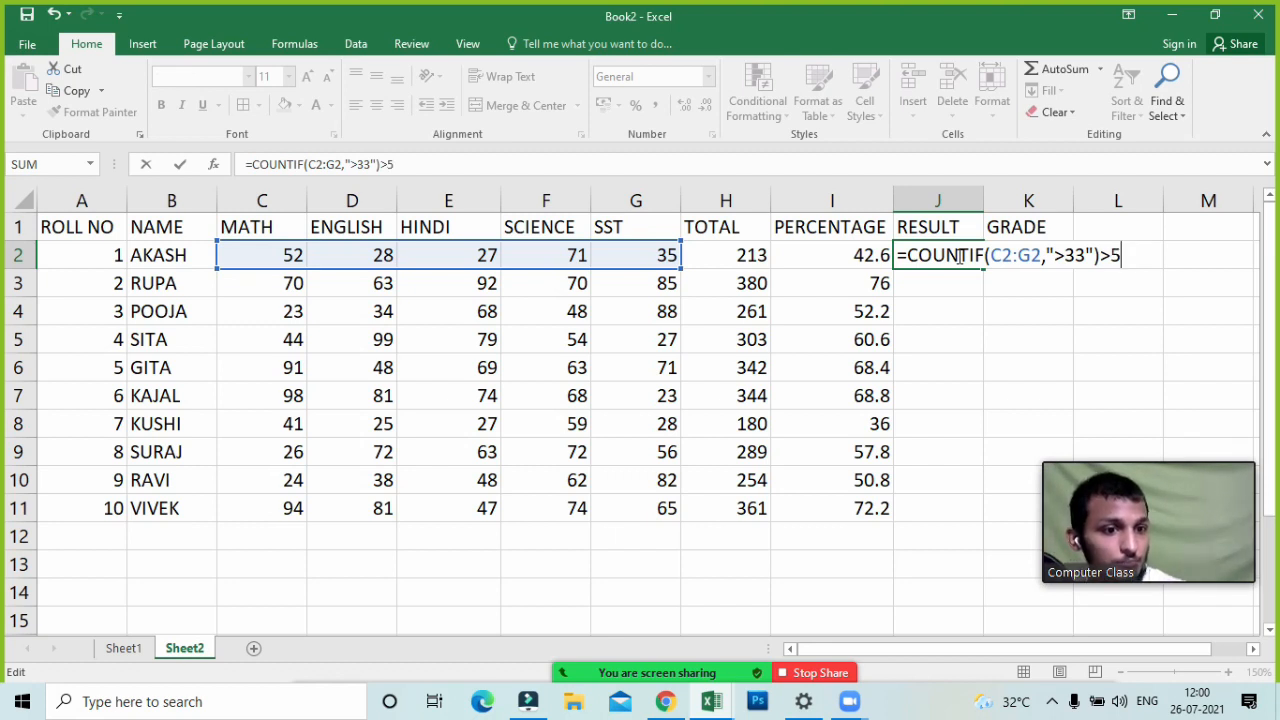
{"action": "key", "text": "BackSpace"}
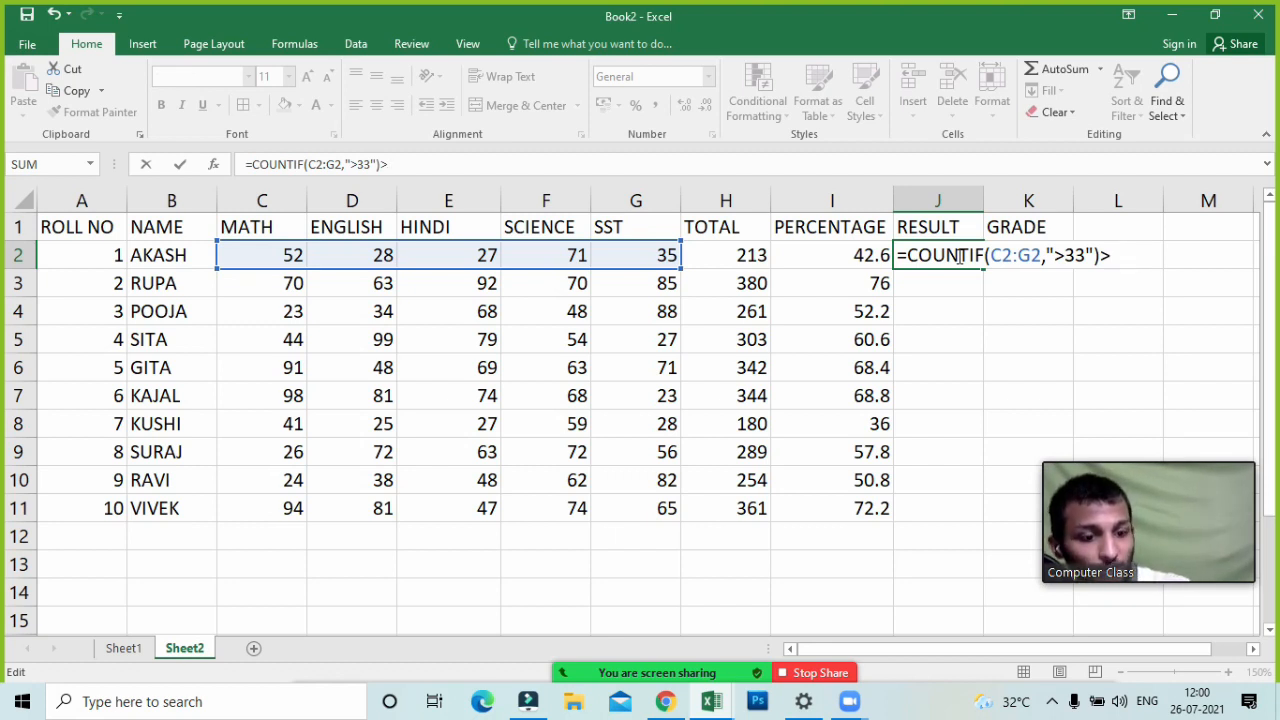
{"action": "type", "text": "=5"}
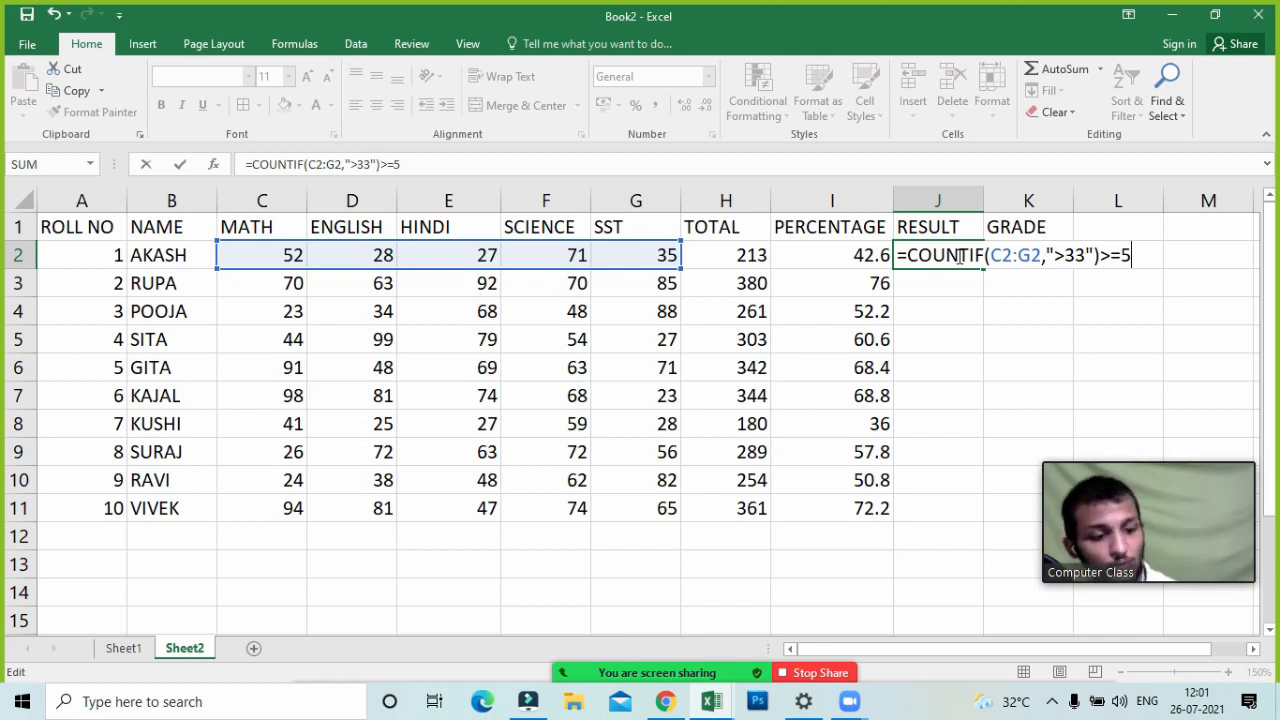
{"action": "key", "text": "Return"}
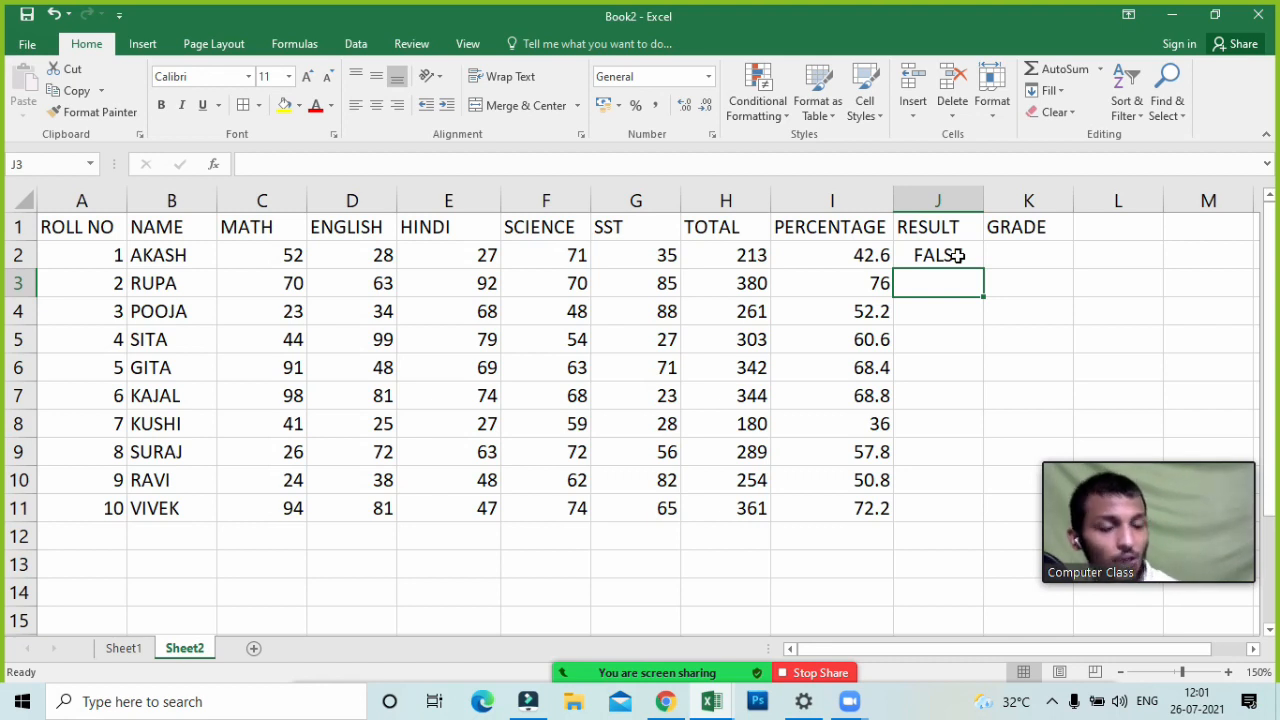
- Remove the >=5 comparison from J2 so the formula is only =COUNTIF(C2:G2,">33")
{"action": "double_click", "coordinate": [957, 256]}
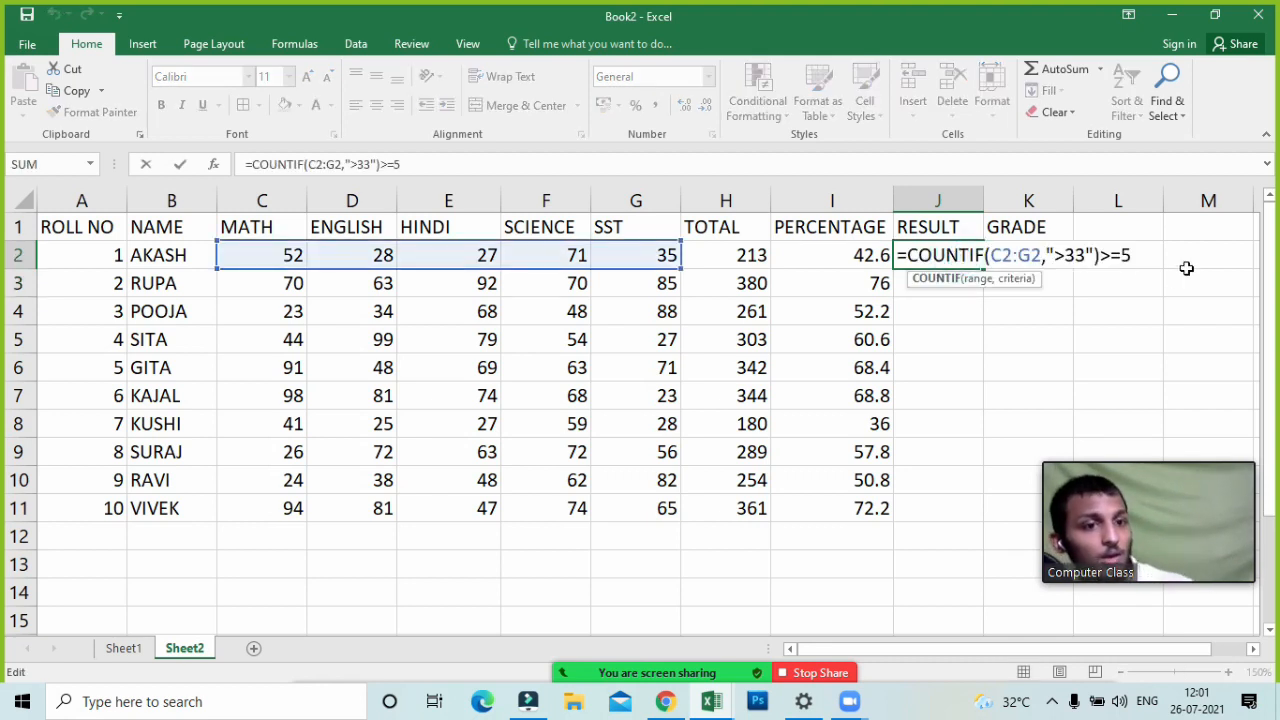
{"action": "left_click", "coordinate": [1149, 257]}
{"action": "key", "text": "BackSpace"}
{"action": "key", "text": "BackSpace"}
{"action": "key", "text": "BackSpace"}
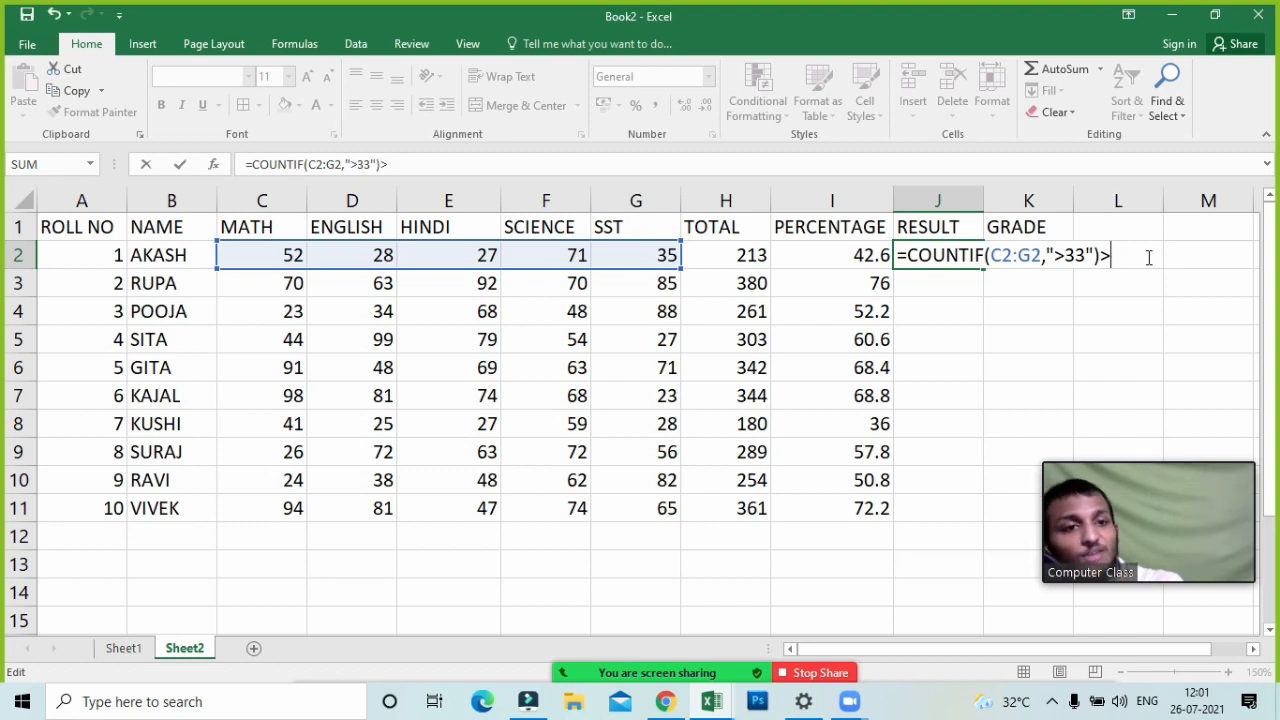
{"action": "key", "text": "Return"}
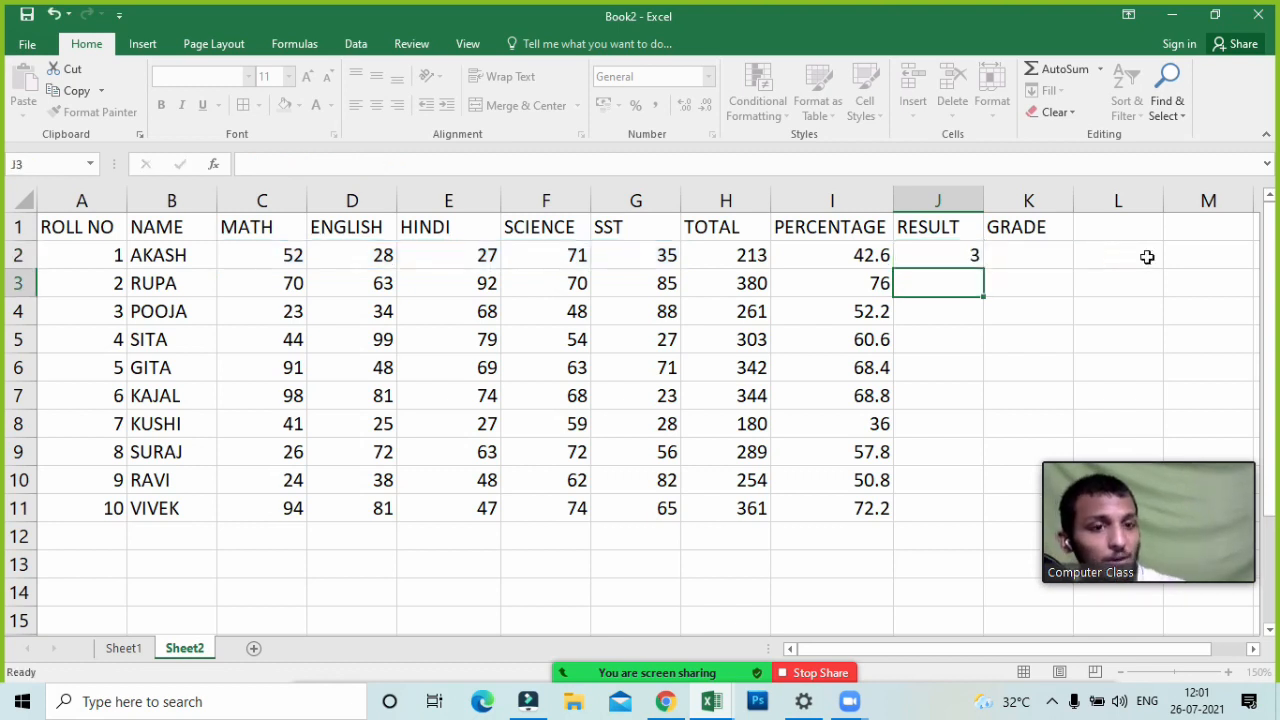
- Extend the formula in J2 to =COUNTIF(C2:G2,">33")>=5
{"action": "key", "text": "Up"}
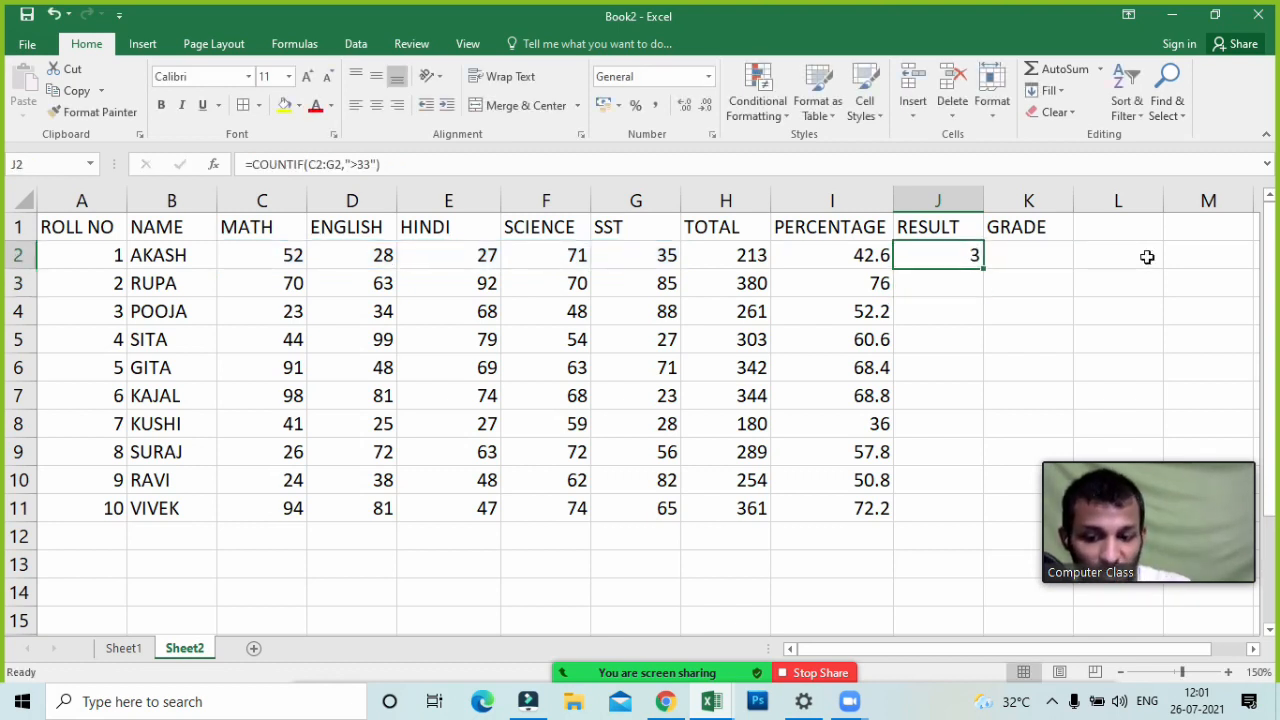
{"action": "key", "text": "F2"}
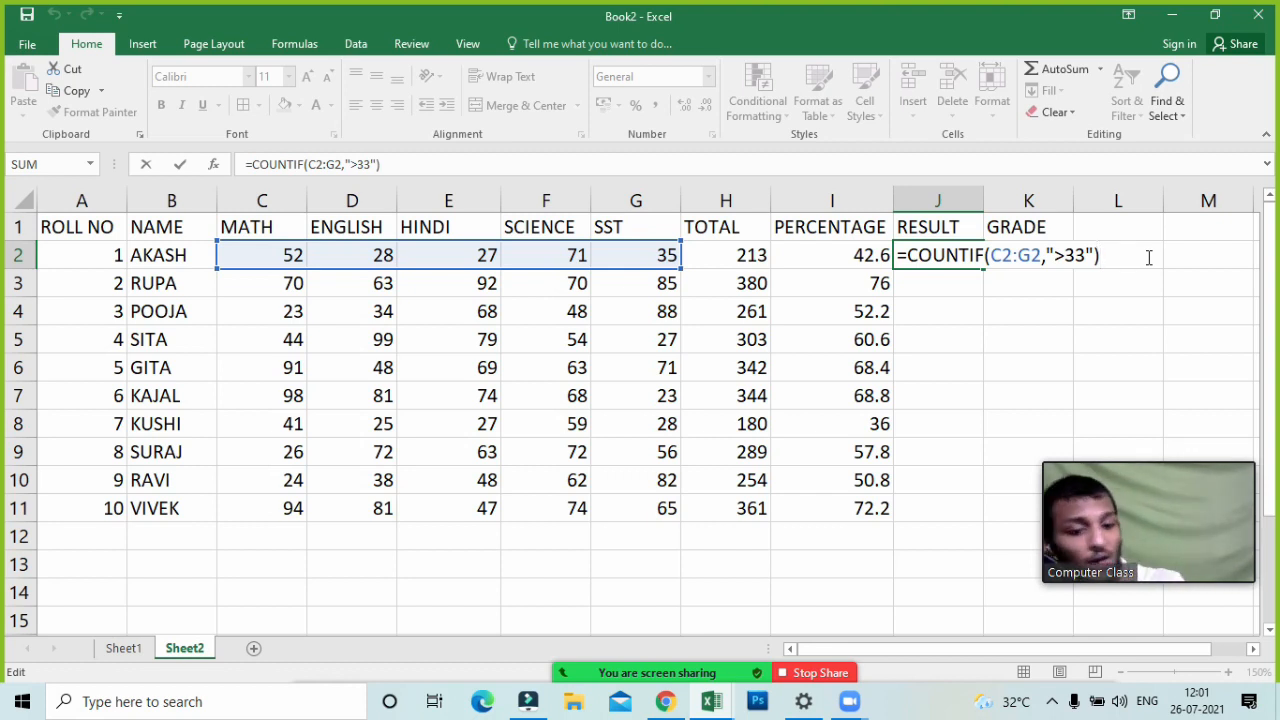
{"action": "type", "text": ">="}
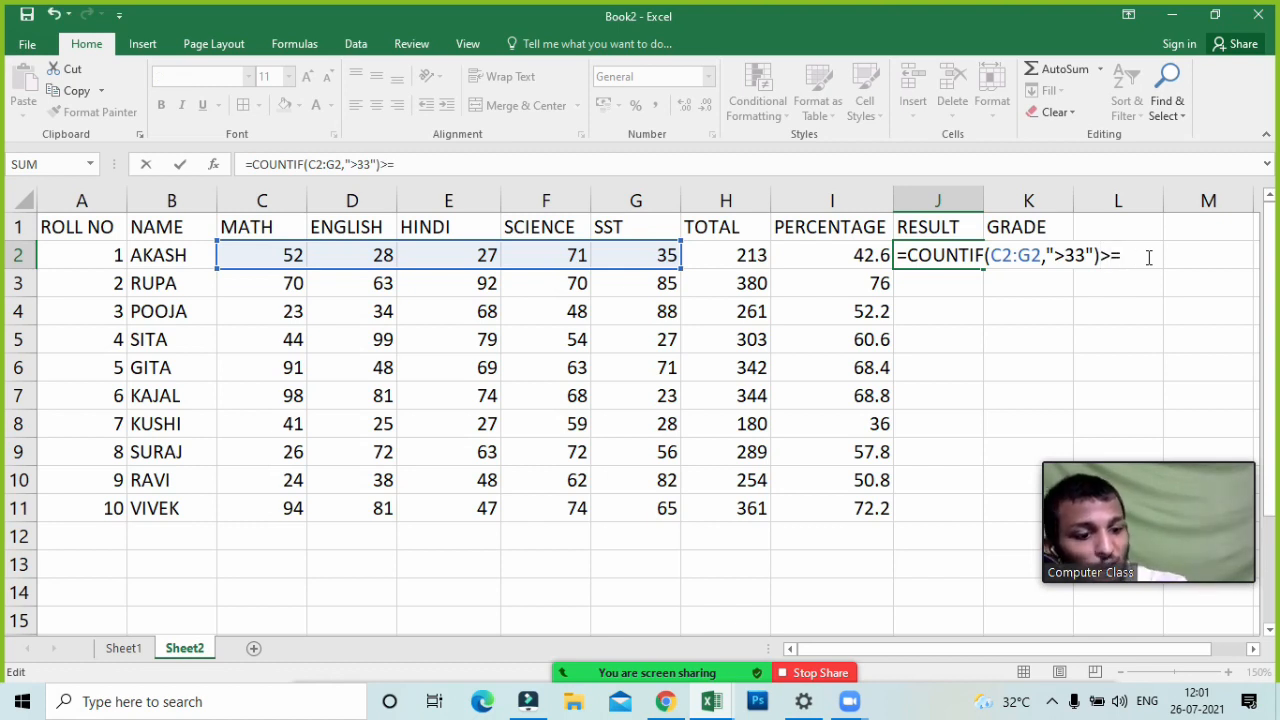
{"action": "type", "text": "5"}
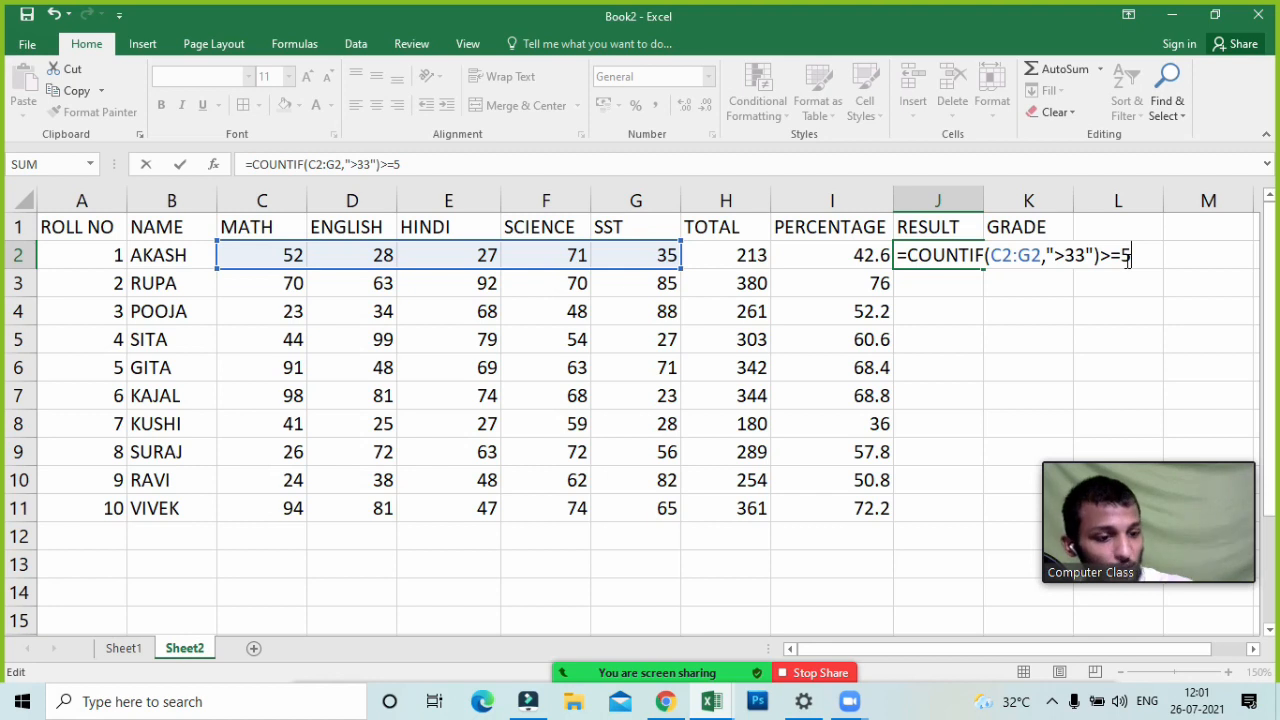
{"action": "key", "text": "Return"}
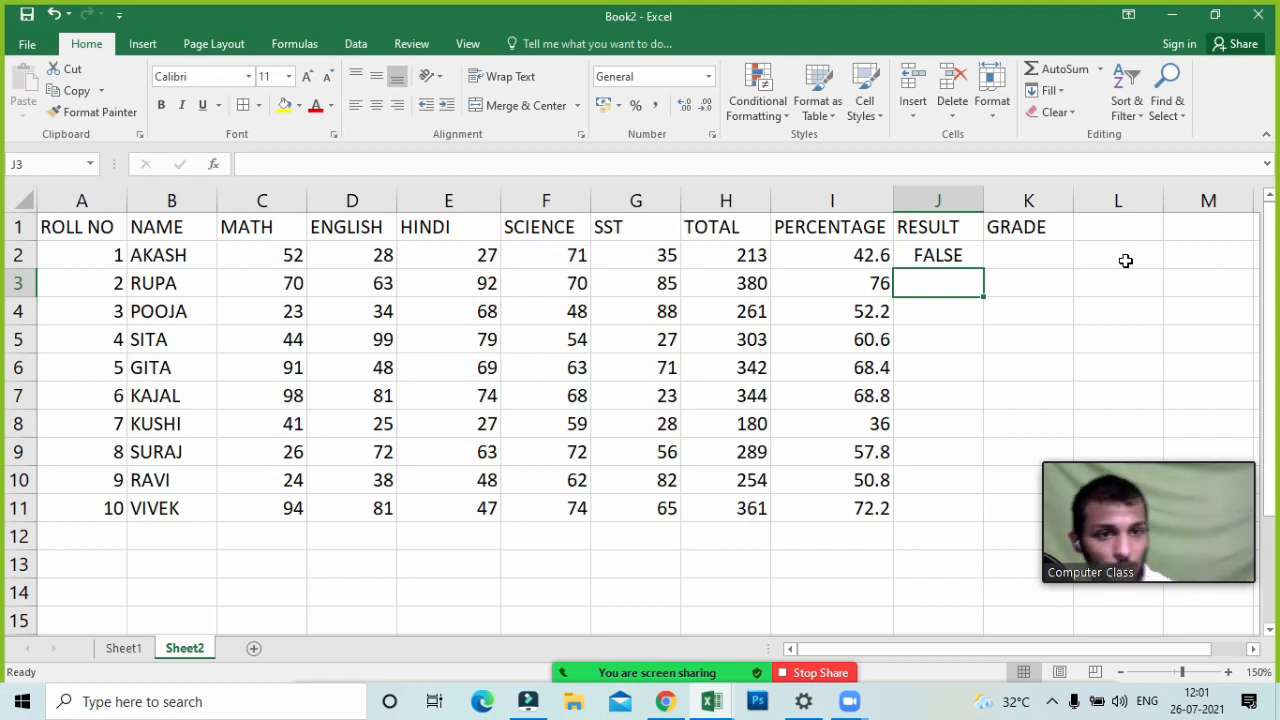
- Mute all current and new participants in the Zoom meeting and minimize the participants list
{"action": "left_click", "coordinate": [584, 678]}
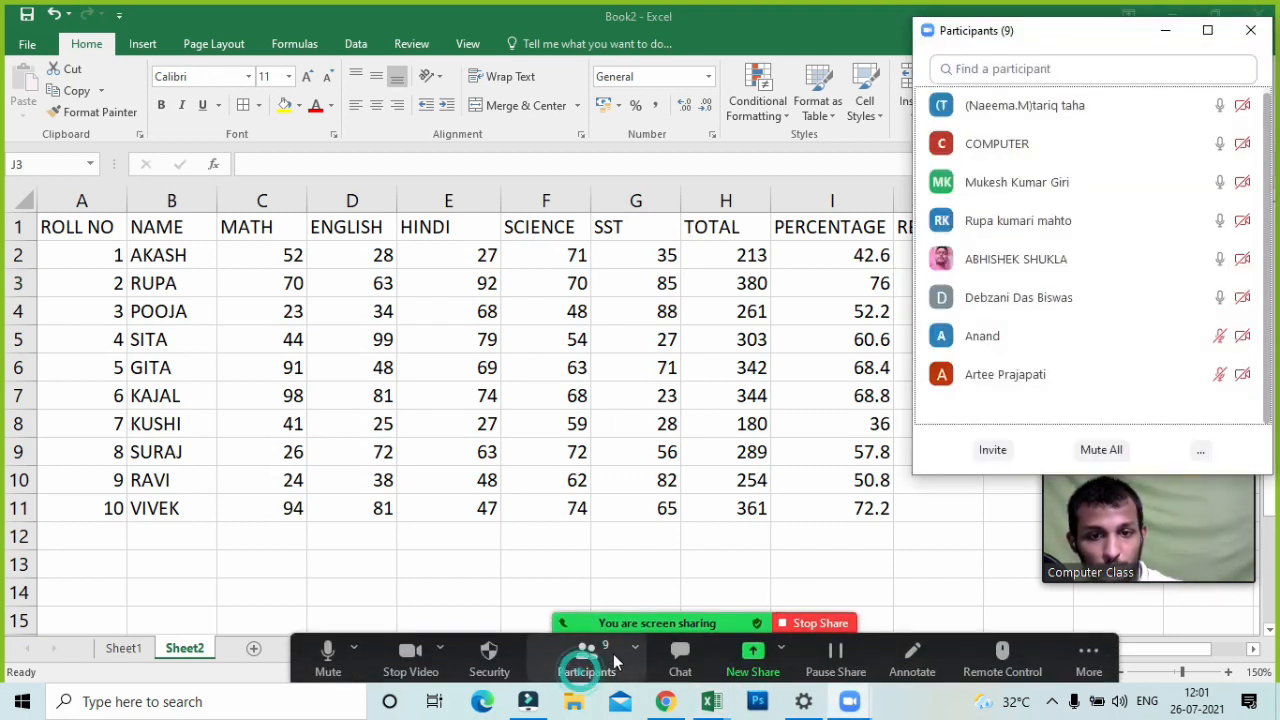
{"action": "left_click", "coordinate": [1086, 452]}
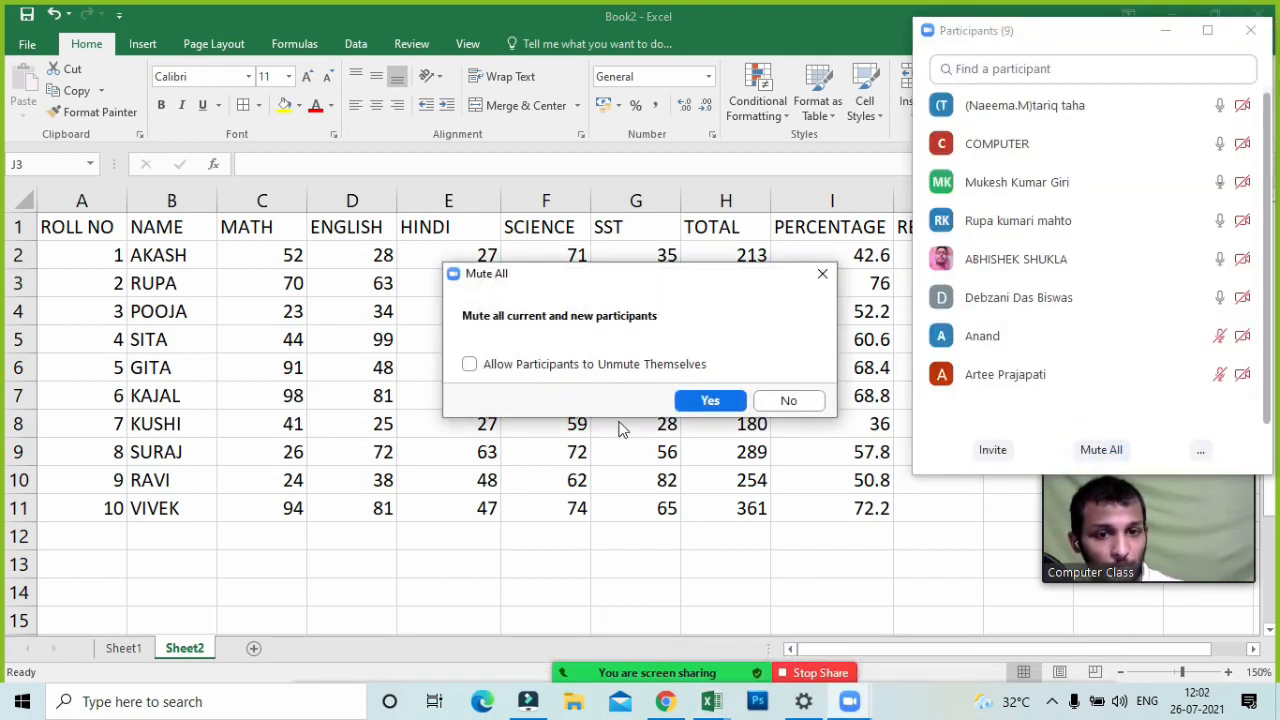
{"action": "left_click", "coordinate": [707, 400]}
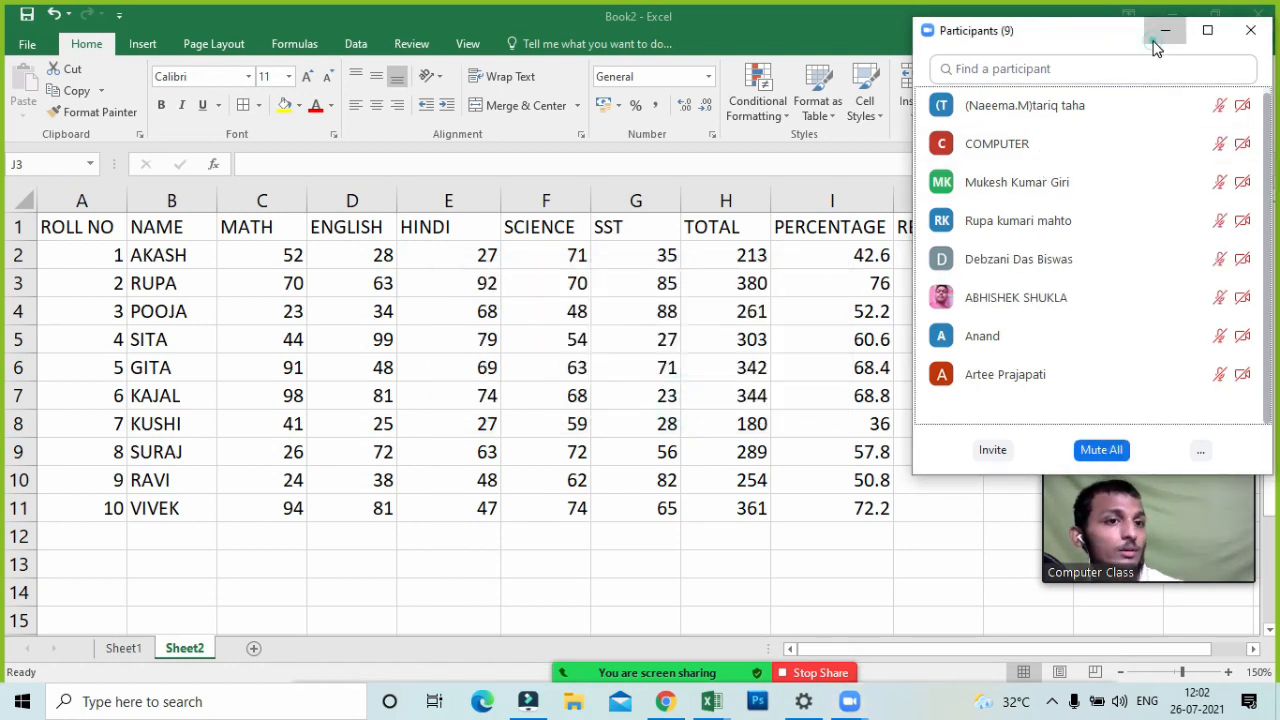
{"action": "left_click", "coordinate": [1165, 30]}
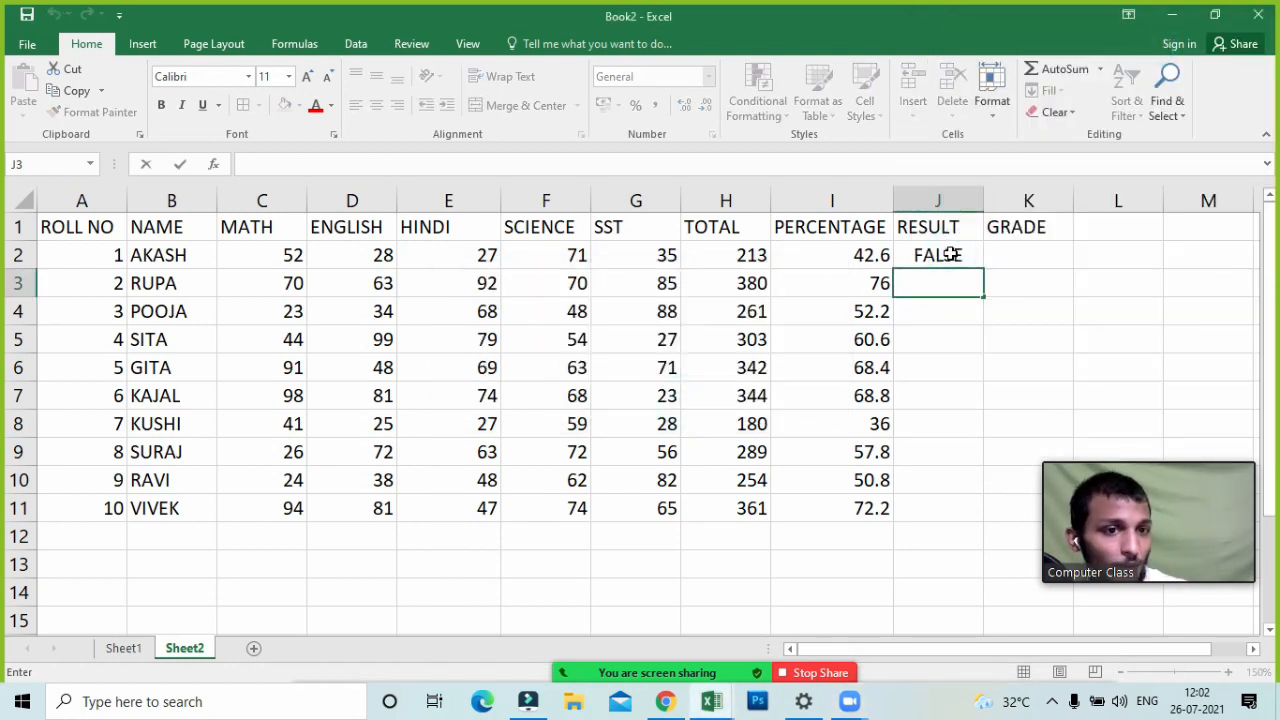
- Wrap the COUNTIF comparison in J2 in an IF function with "PASS" as the value if true
{"action": "double_click", "coordinate": [950, 255]}
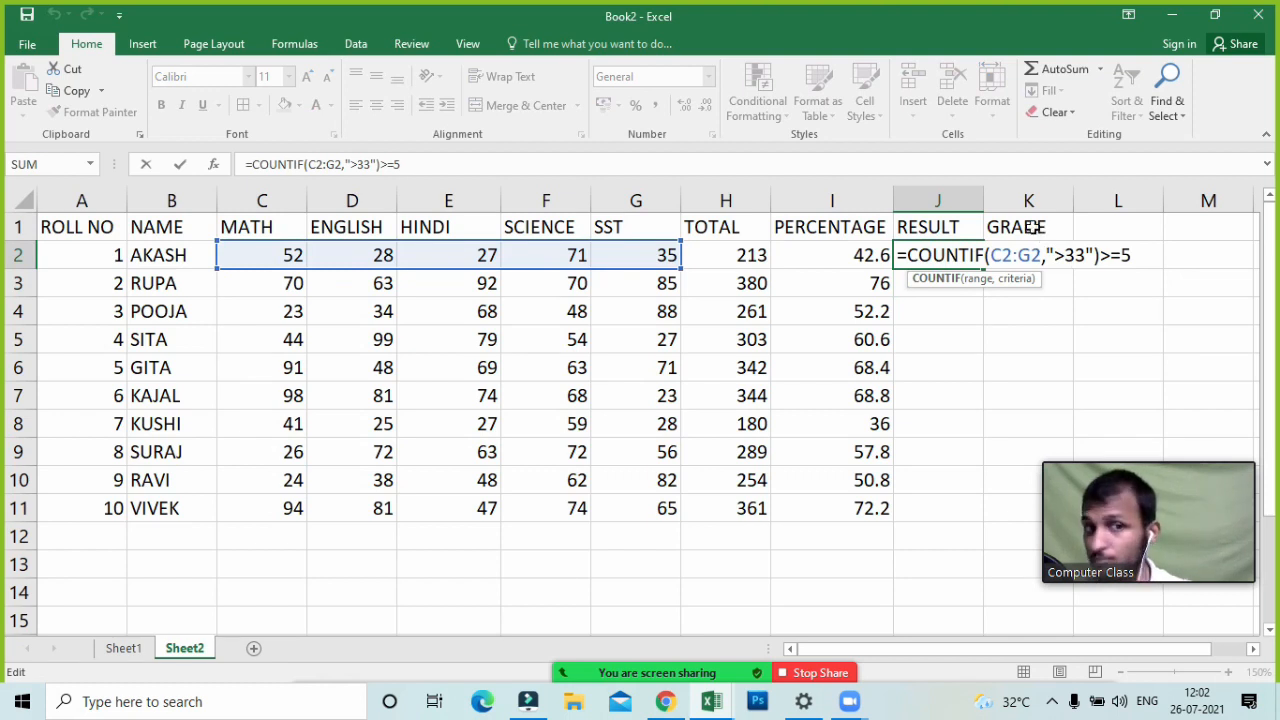
{"action": "left_click", "coordinate": [907, 255]}
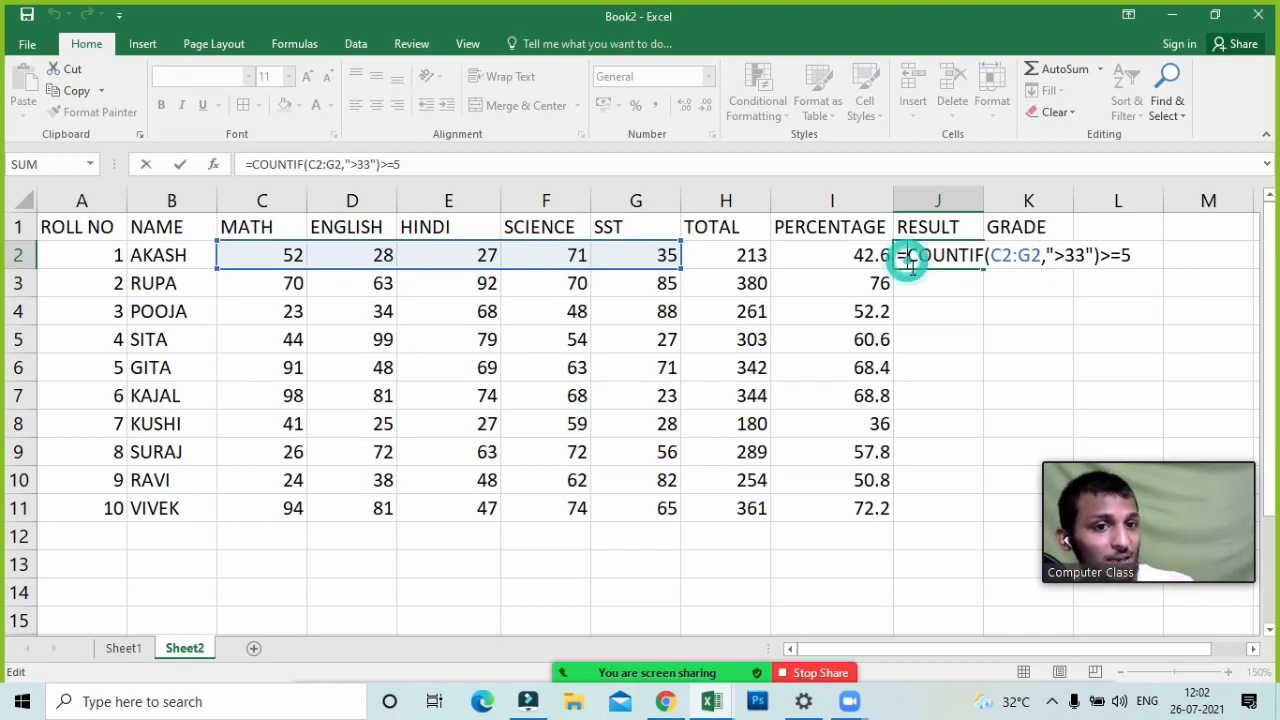
{"action": "type", "text": "if("}
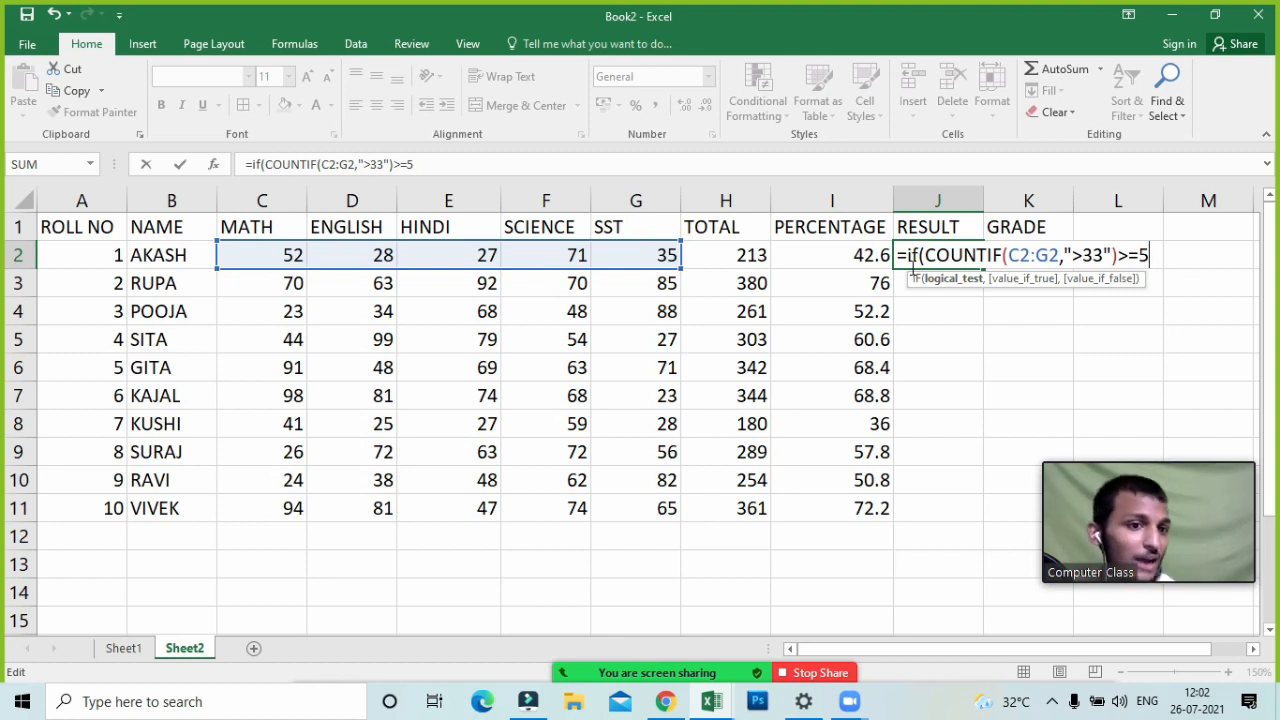
{"action": "type", "text": ","}
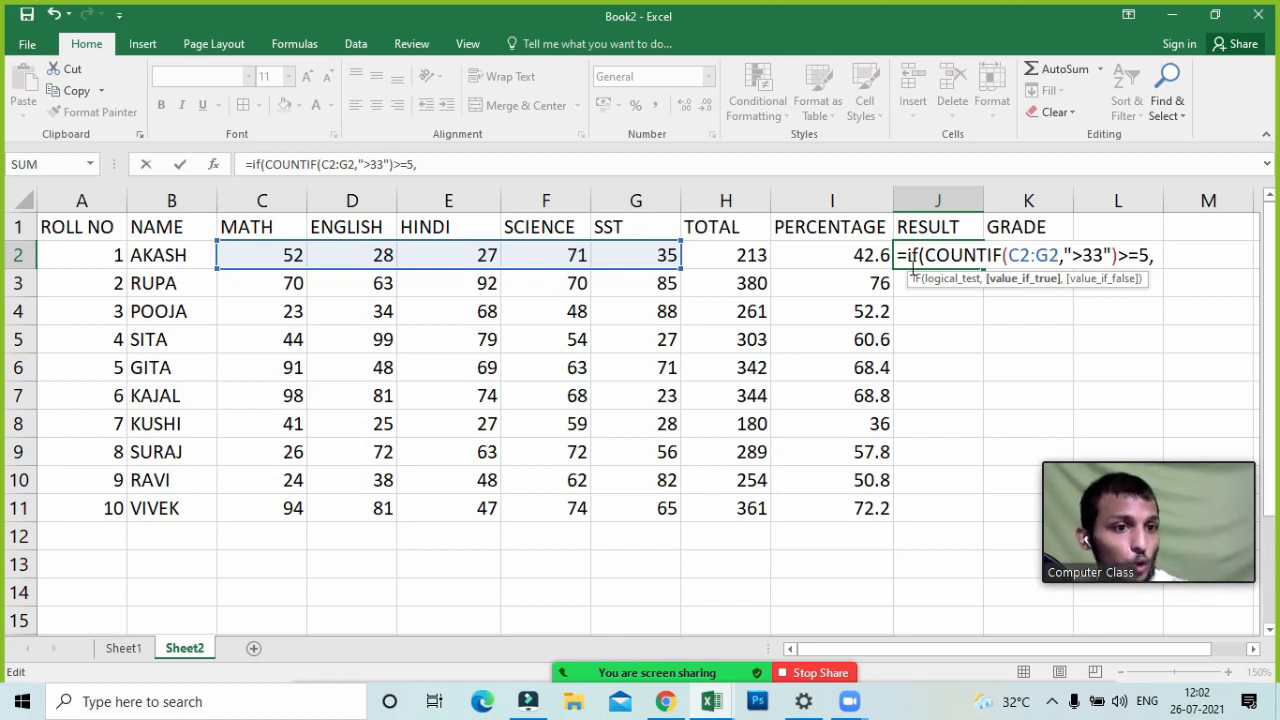
{"action": "type", "text": "\""}
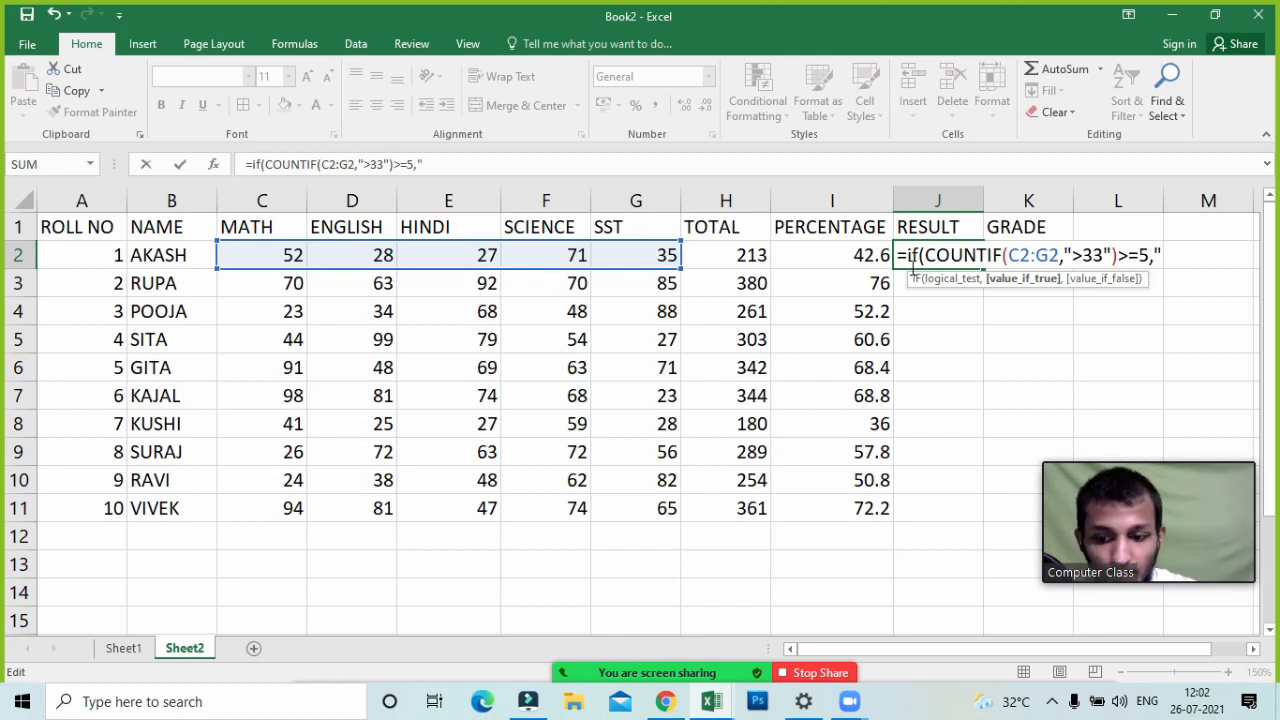
{"action": "type", "text": "PASS"}
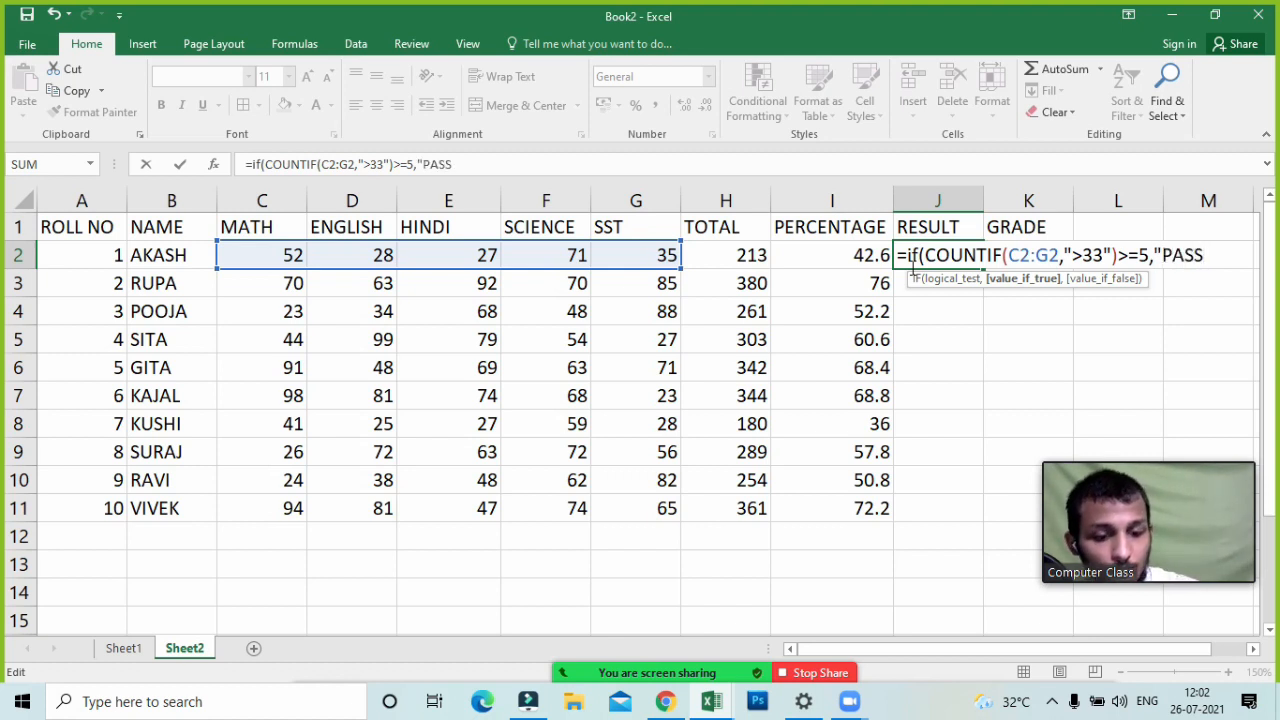
{"action": "type", "text": "\""}
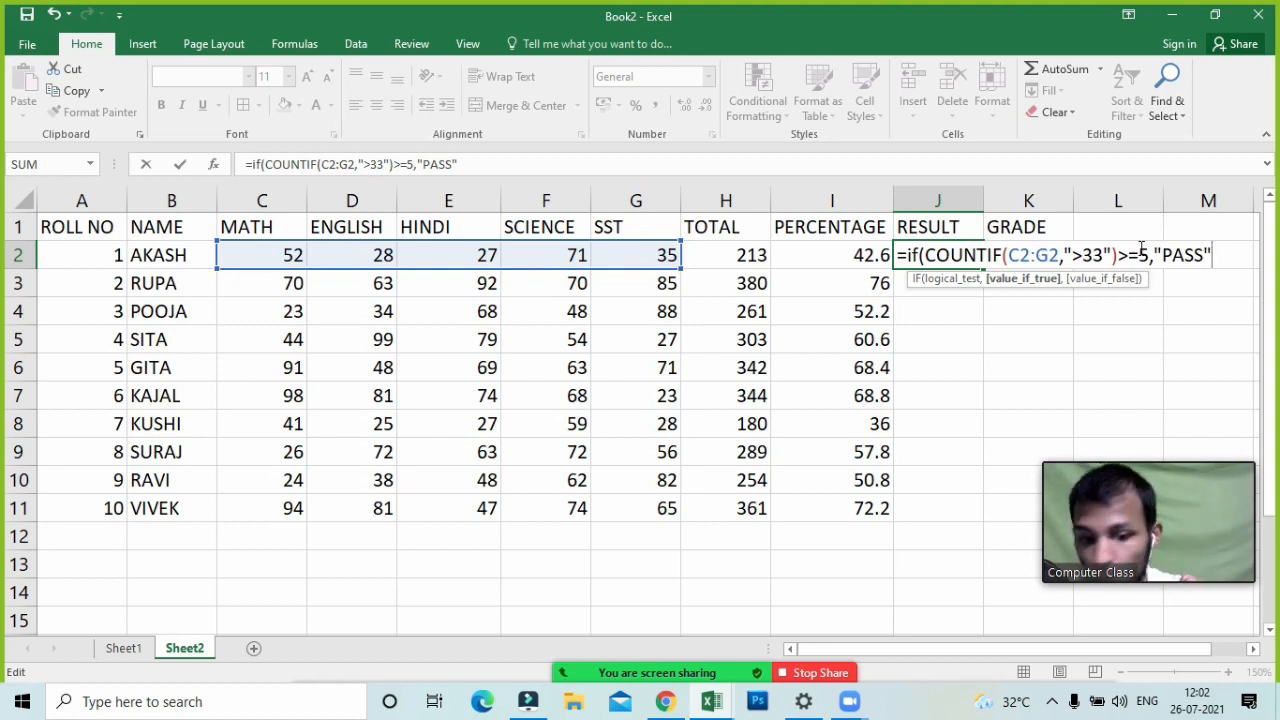
- Start a nested IF with a second COUNTIF as the value-if-false argument of the formula in J2
{"action": "type", "text": ",i"}
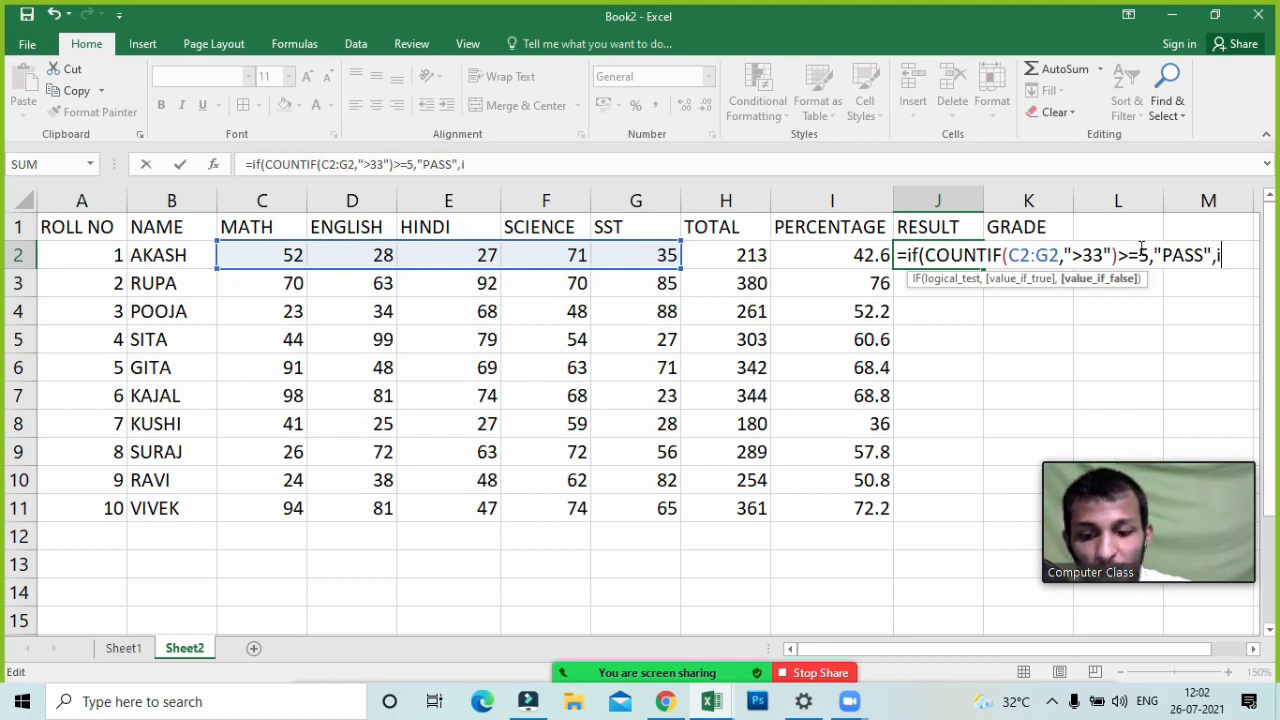
{"action": "type", "text": "f(cpintif("}
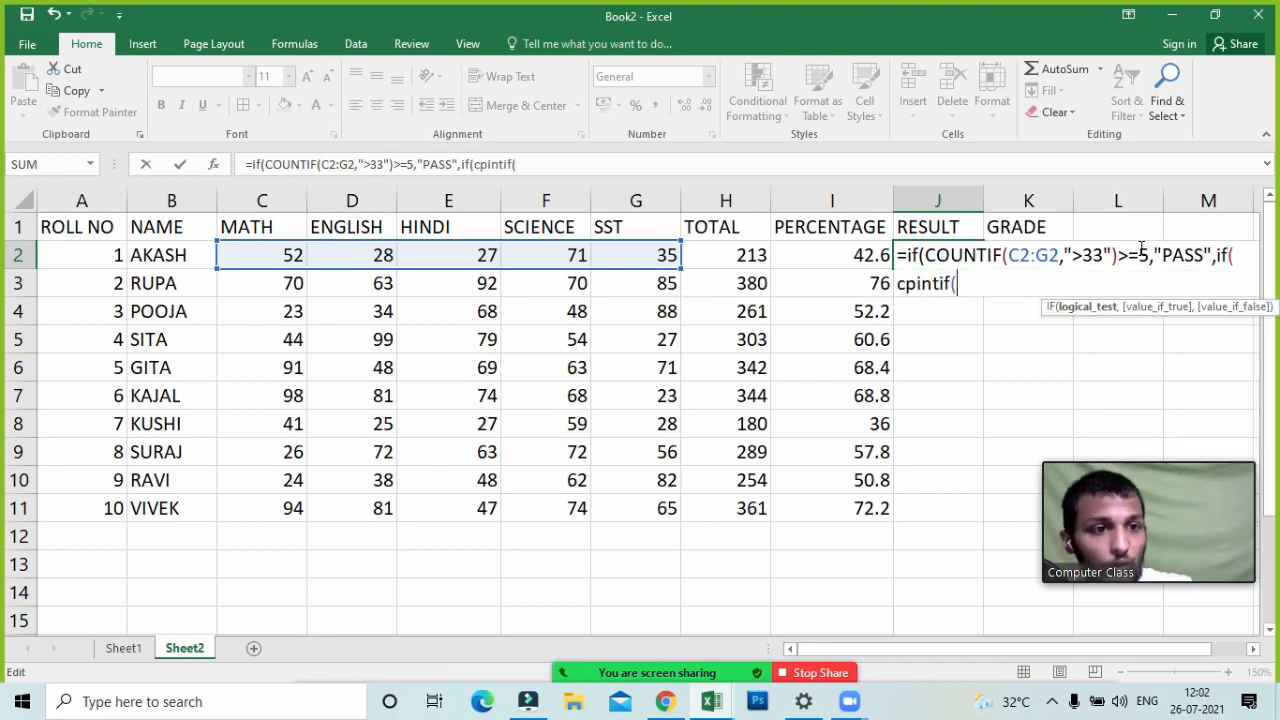
{"action": "key", "text": "BackSpace"}
{"action": "key", "text": "BackSpace"}
{"action": "key", "text": "BackSpace"}
{"action": "key", "text": "BackSpace"}
{"action": "key", "text": "BackSpace"}
{"action": "key", "text": "BackSpace"}
{"action": "key", "text": "BackSpace"}
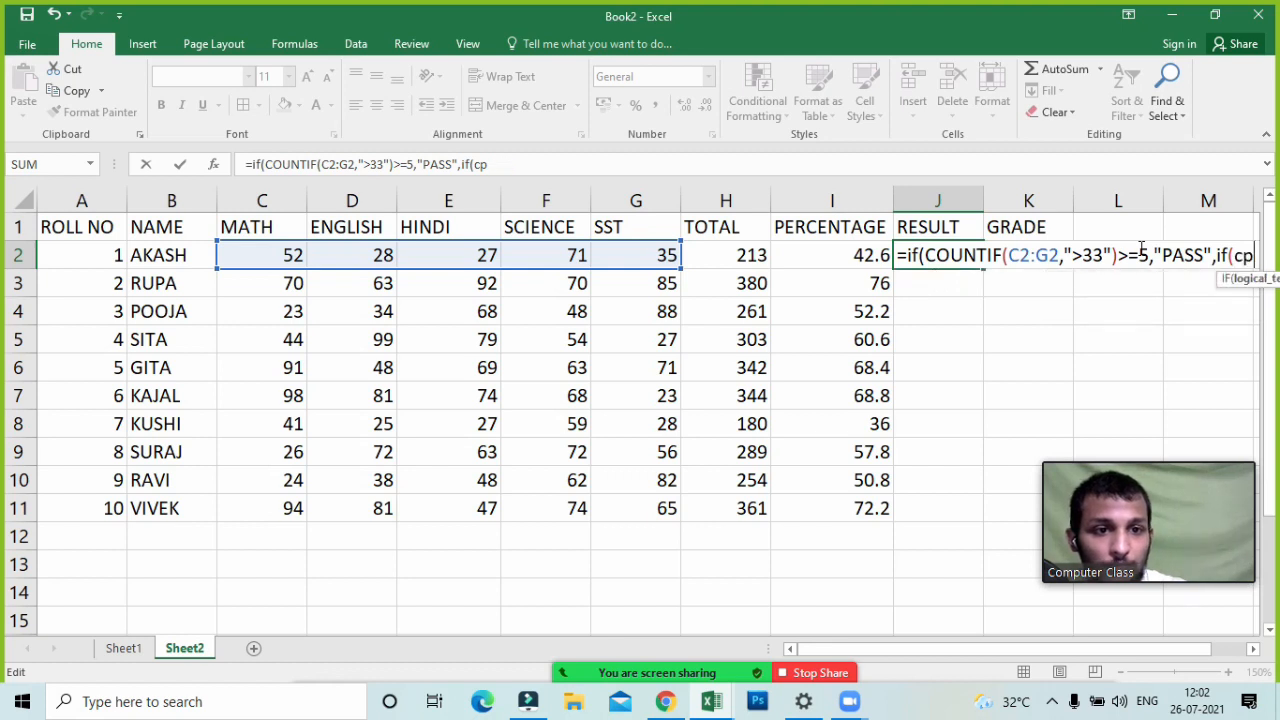
{"action": "type", "text": "cou"}
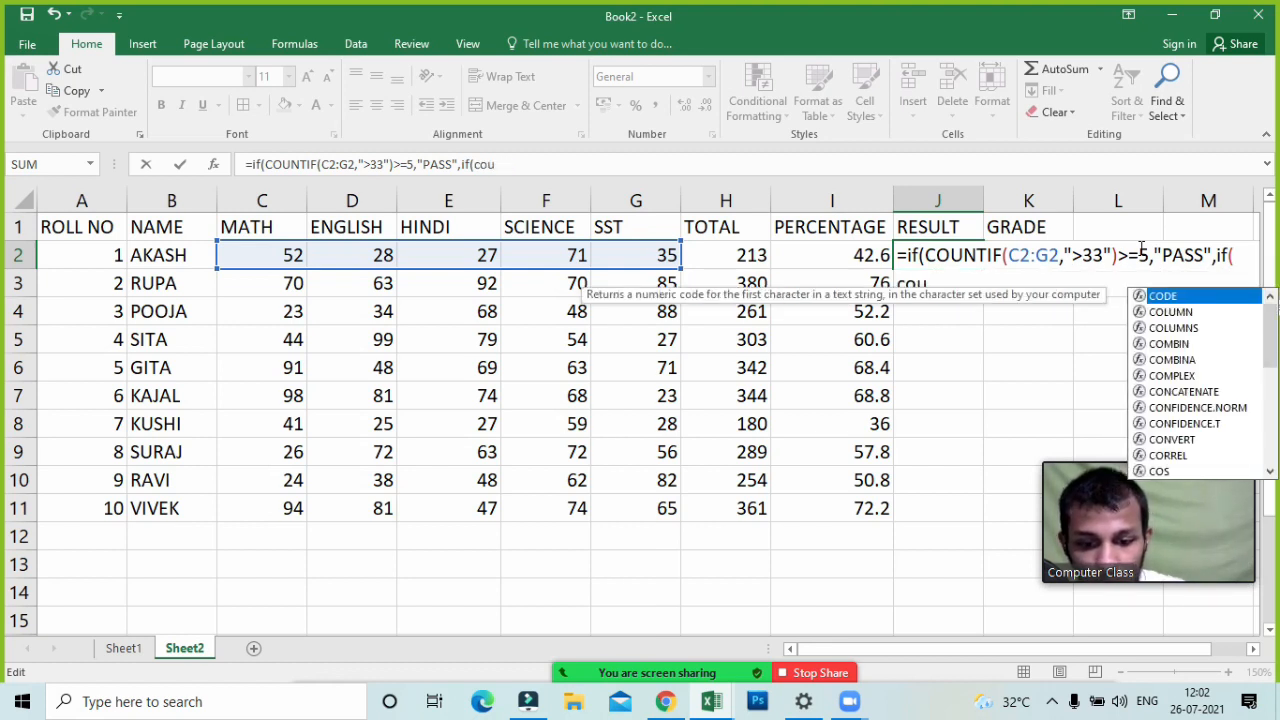
{"action": "type", "text": "ntif("}
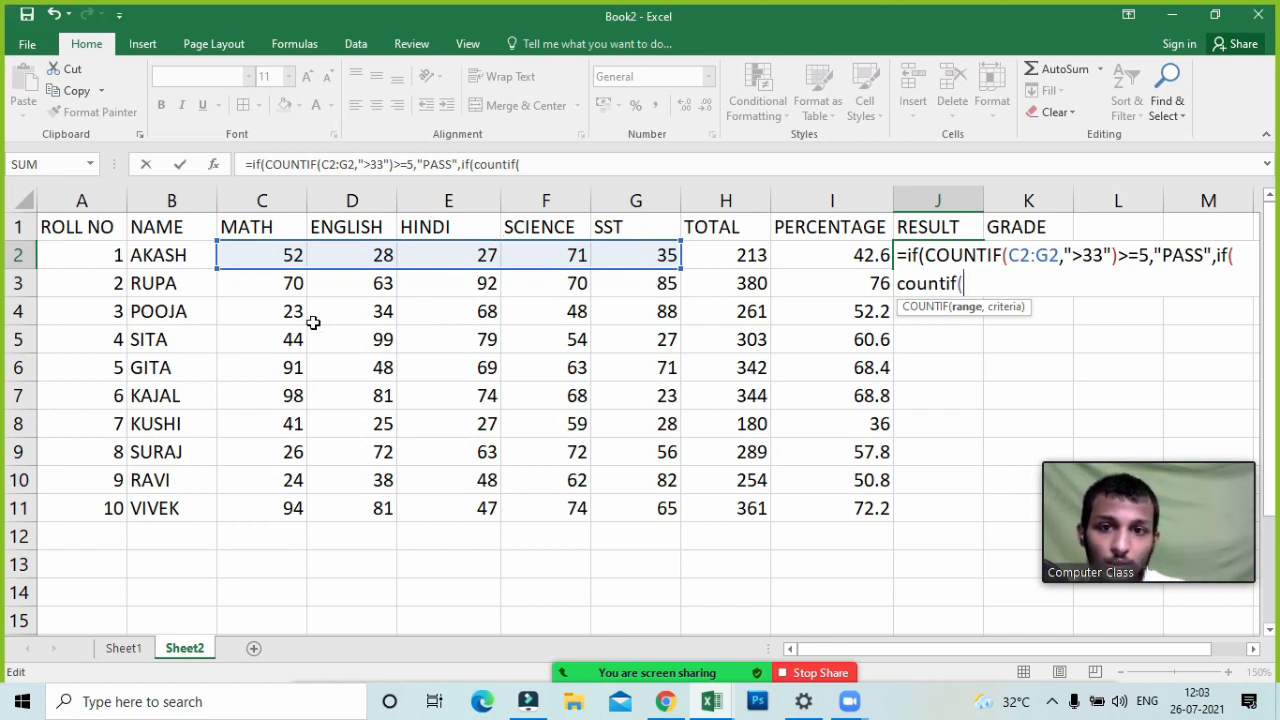
- Complete the nested COUNTIF test in J2 with range C2:G2, criterion "<33" and the comparison >=3
{"action": "left_click_drag", "start_coordinate": [263, 256], "coordinate": [661, 248]}
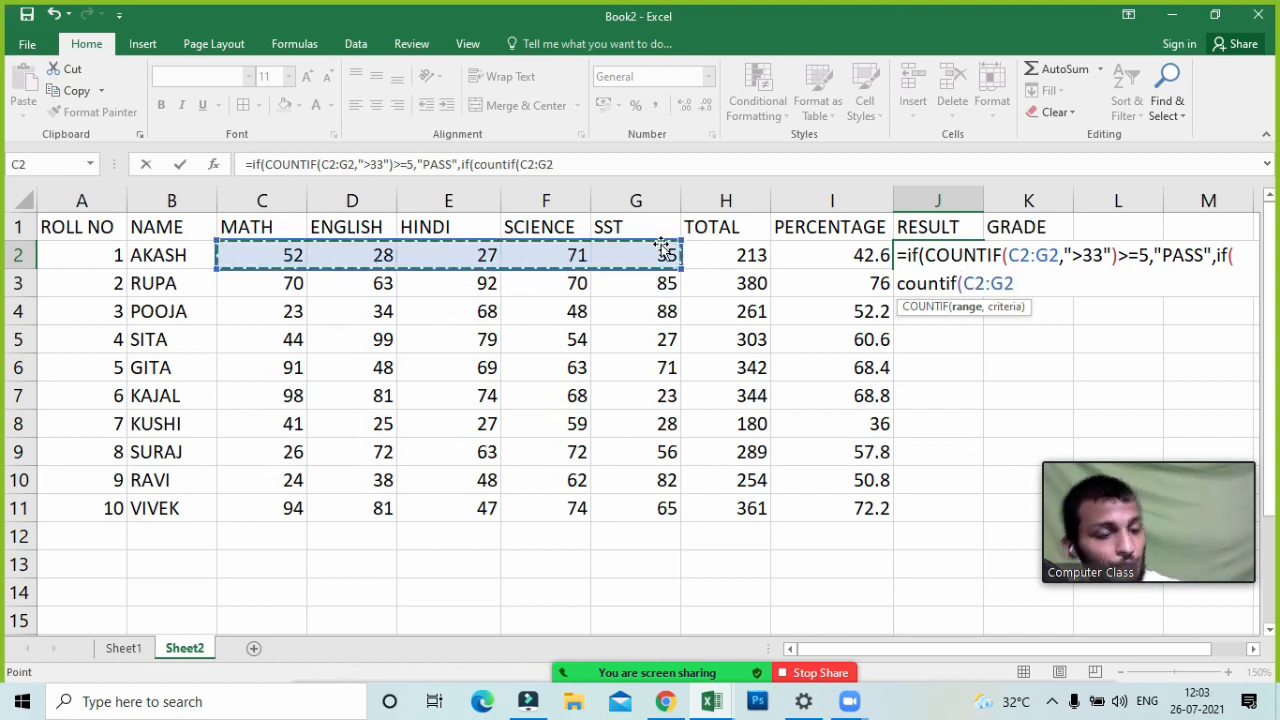
{"action": "type", "text": ",,"}
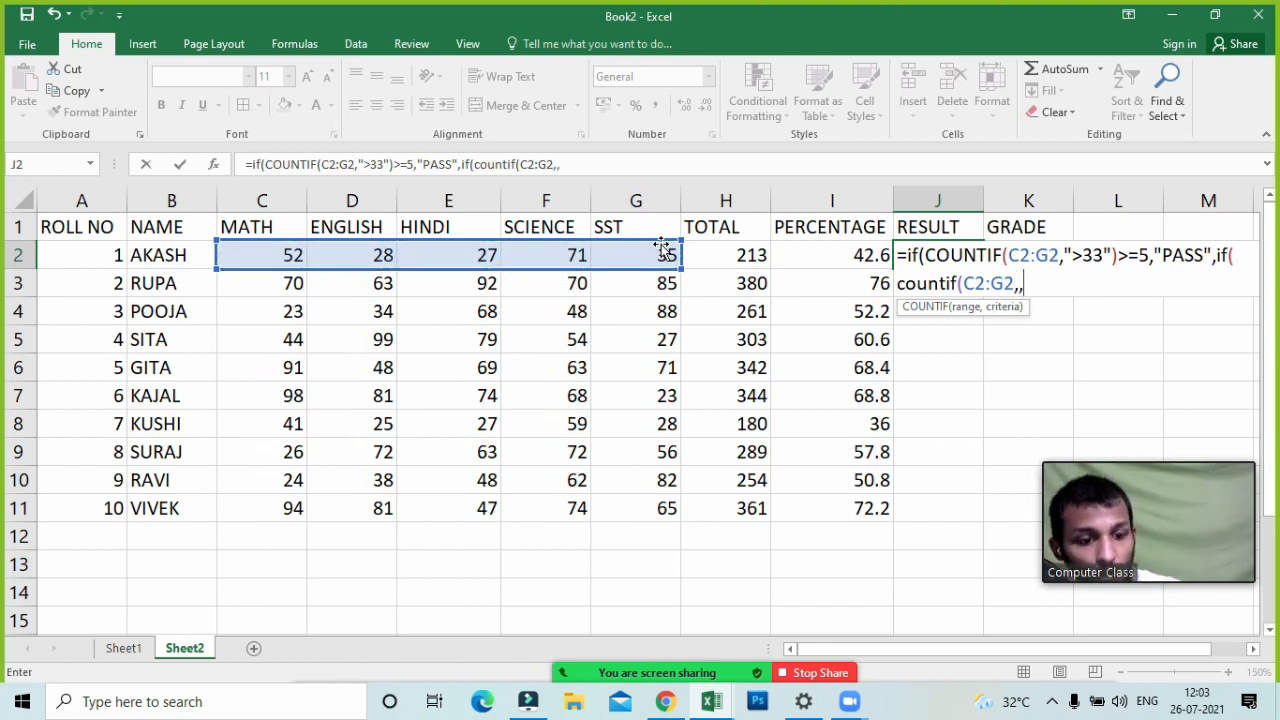
{"action": "key", "text": "BackSpace"}
{"action": "type", "text": "\""}
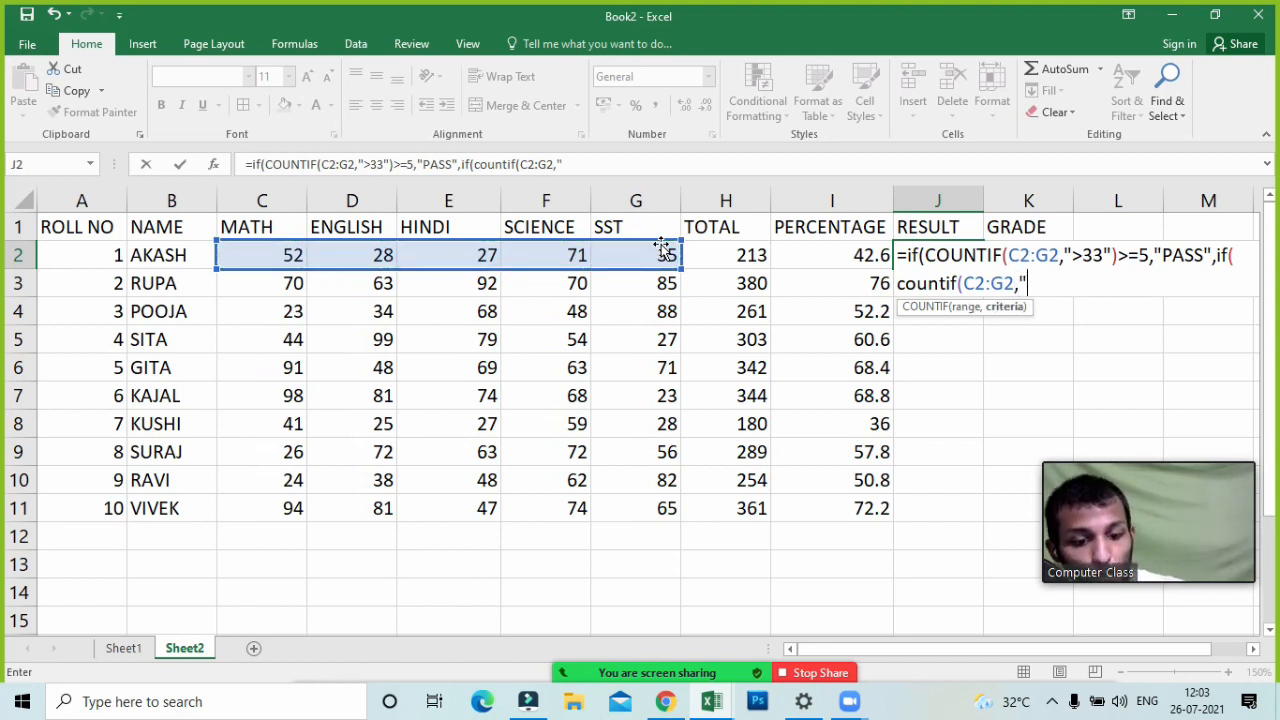
{"action": "type", "text": "<"}
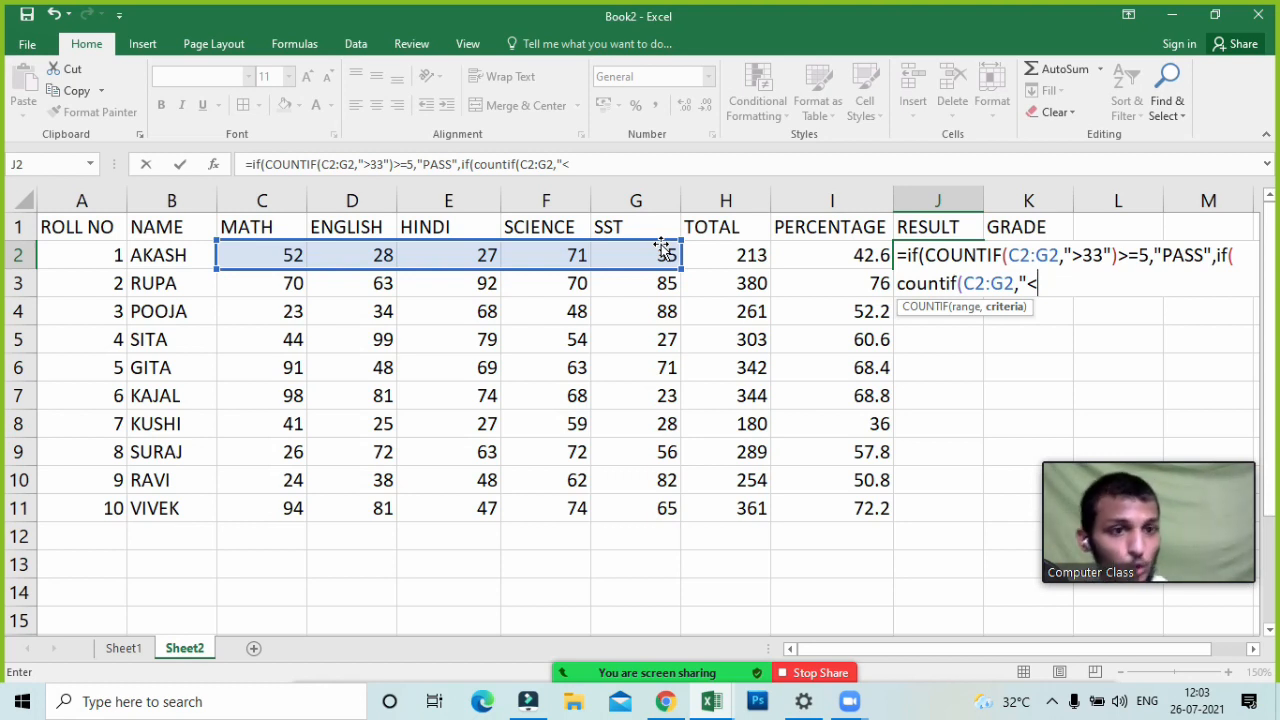
{"action": "type", "text": "33"}
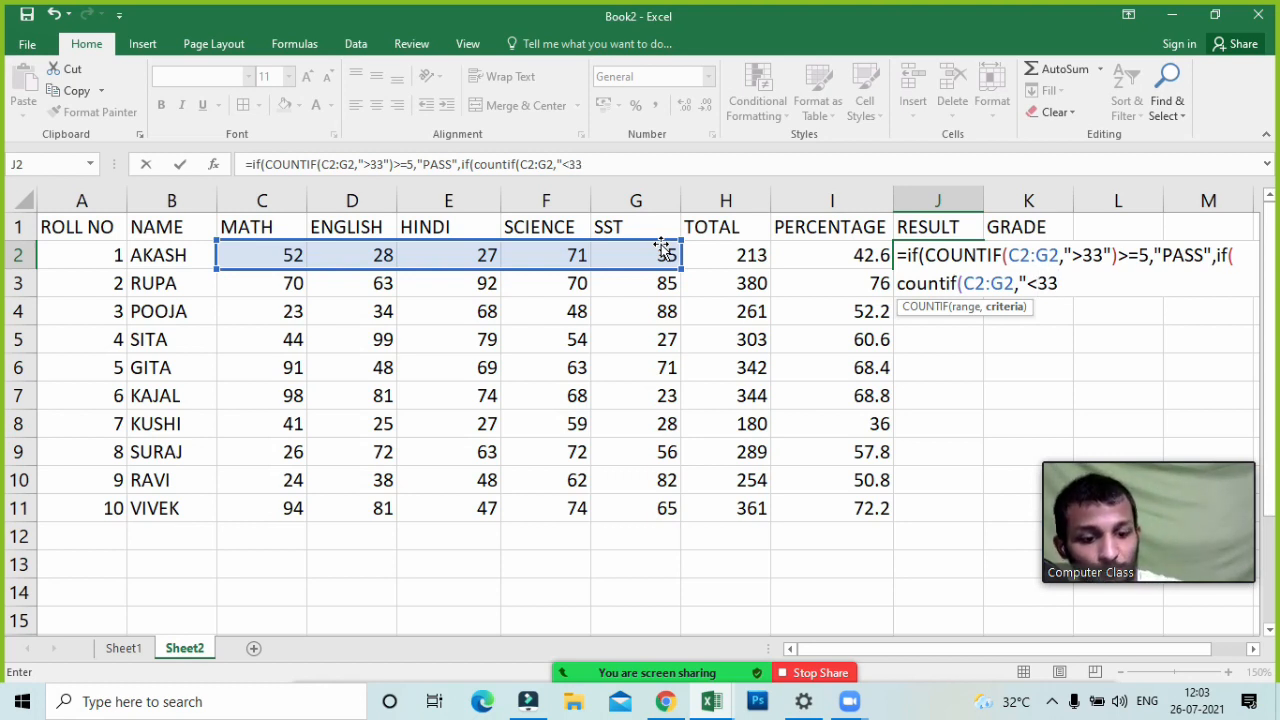
{"action": "type", "text": "\")"}
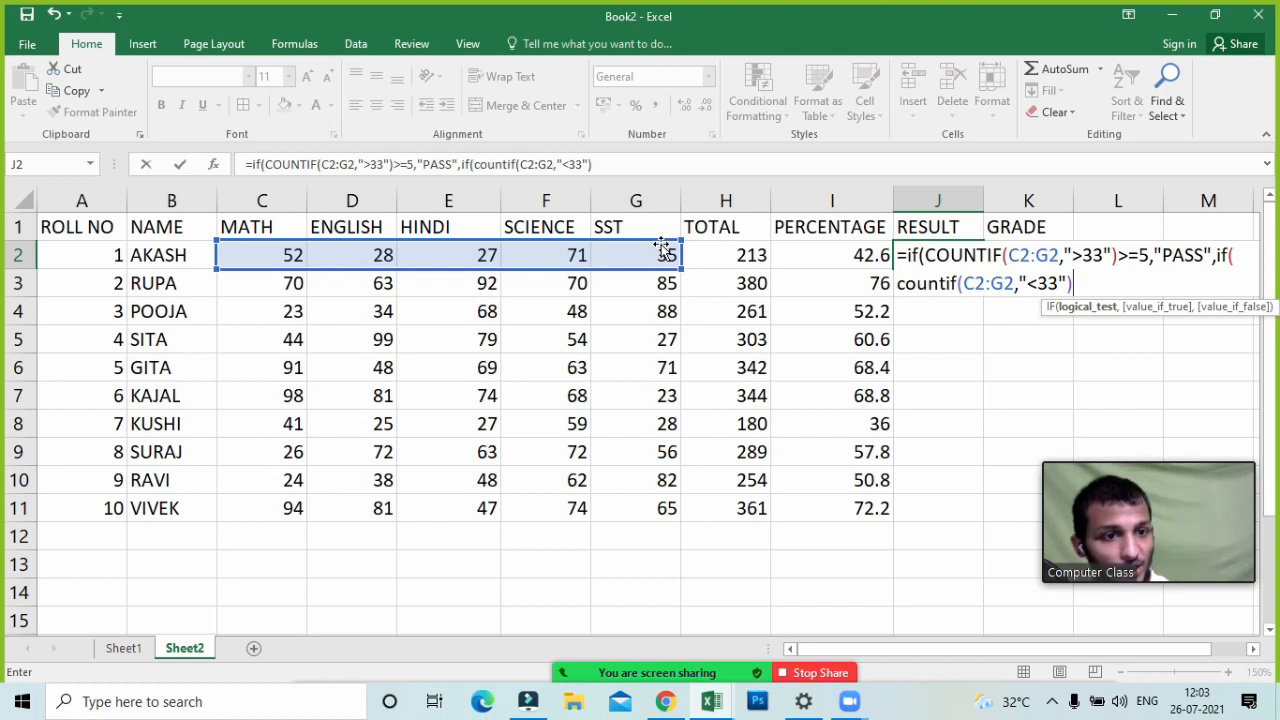
{"action": "type", "text": ">"}
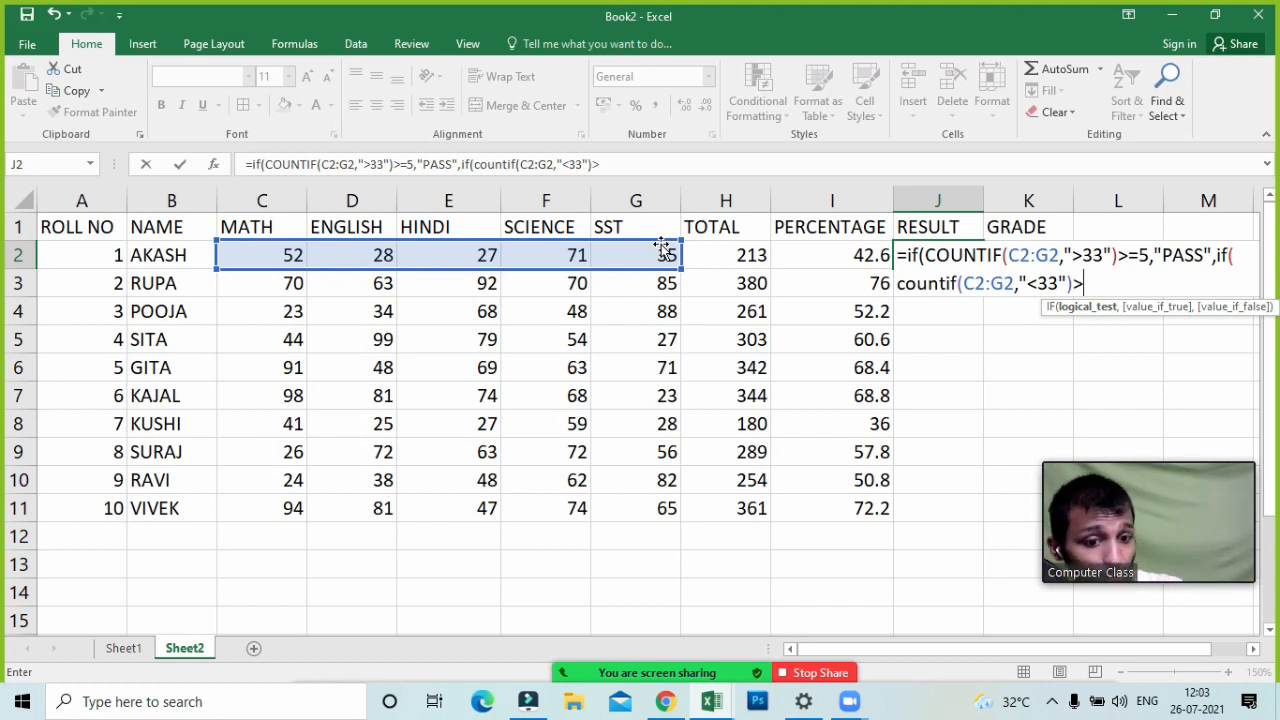
{"action": "type", "text": "=3"}
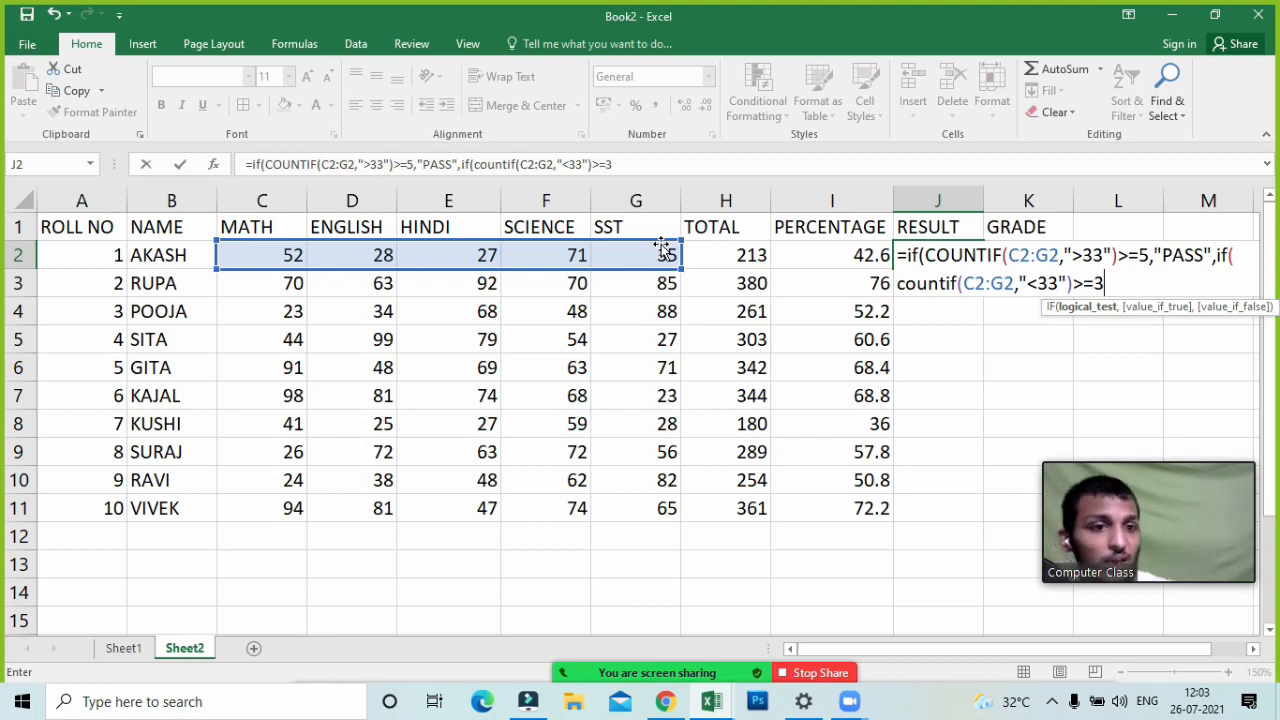
- Finish the nested IF in J2 with "FAIL" if true and "COMPARTMENT" if false, and enter the formula
{"action": "type", "text": ","}
{"action": "type", "text": "\"FAUK"}
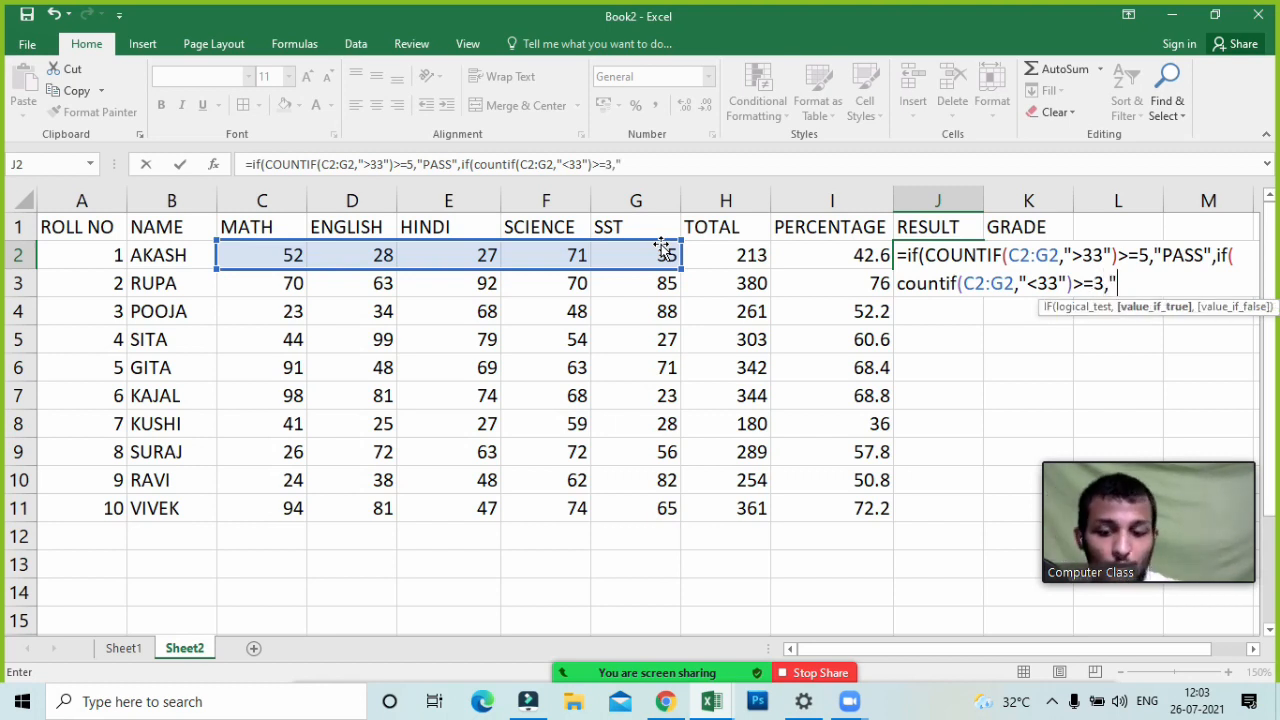
{"action": "key", "text": "BackSpace"}
{"action": "key", "text": "BackSpace"}
{"action": "key", "text": "BackSpace"}
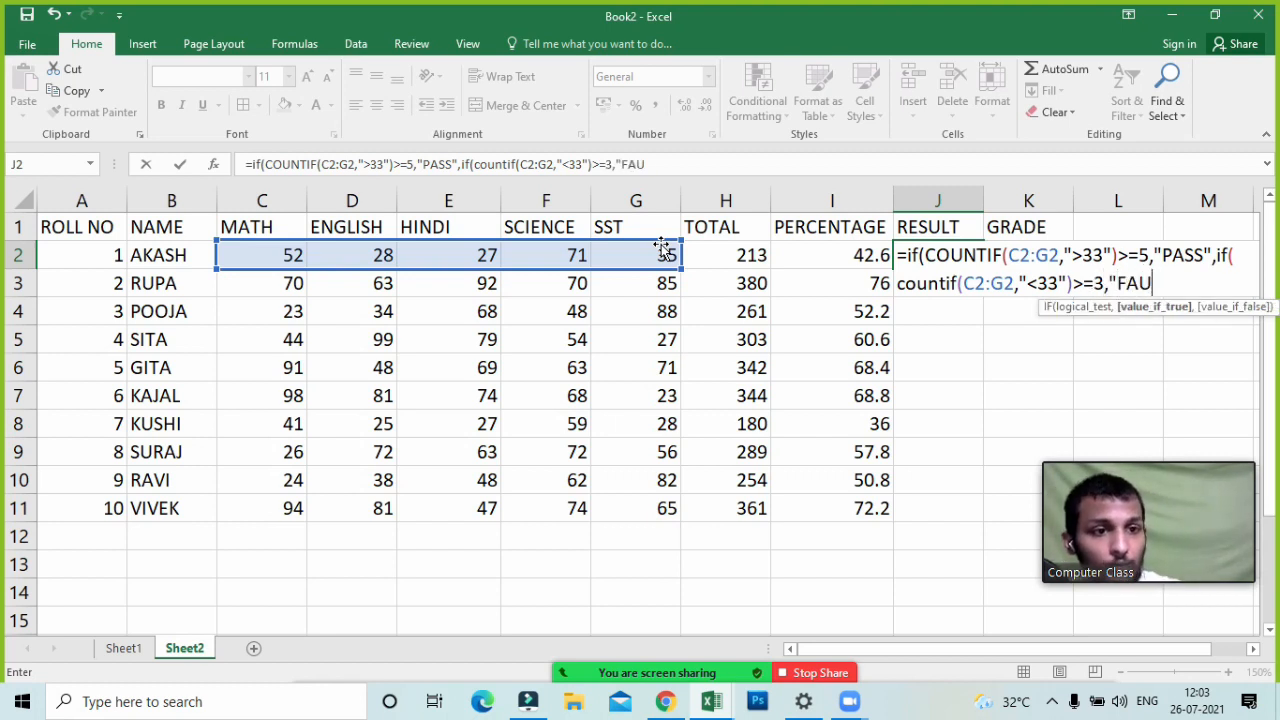
{"action": "type", "text": "AIL"}
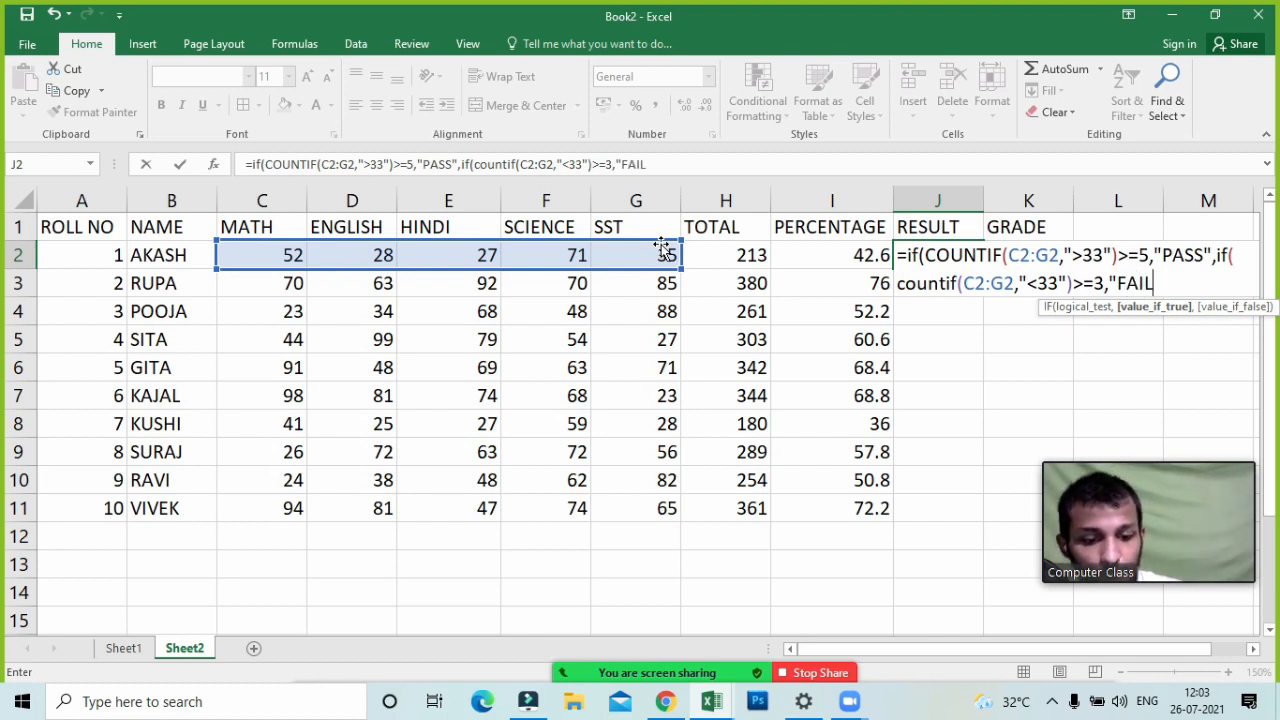
{"action": "type", "text": "\","}
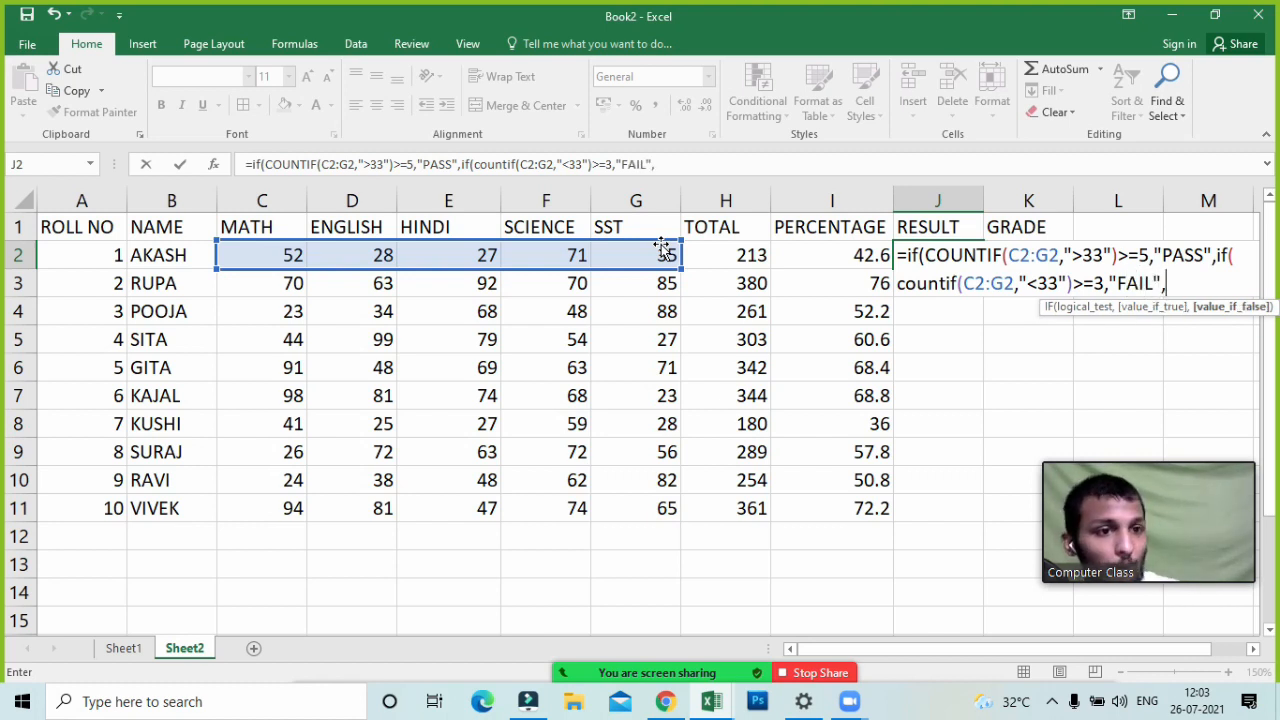
{"action": "type", "text": "\"C"}
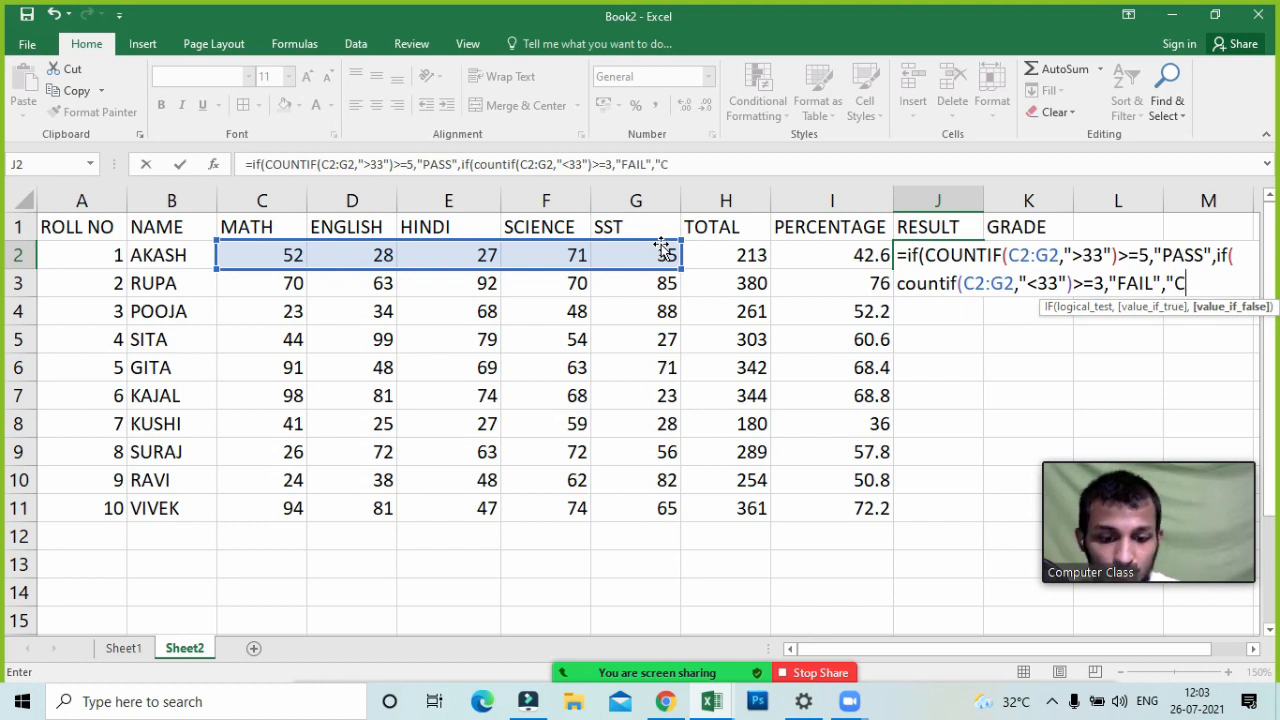
{"action": "type", "text": "OMPARTME"}
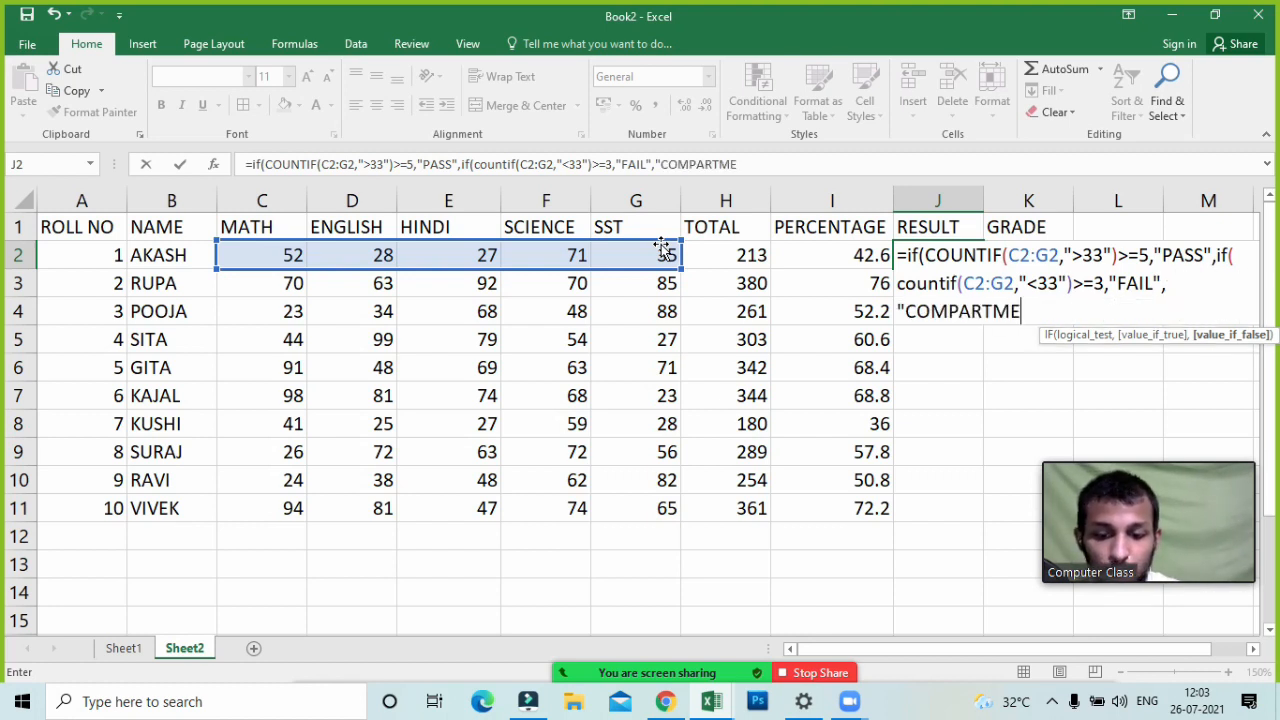
{"action": "type", "text": "NT\"))"}
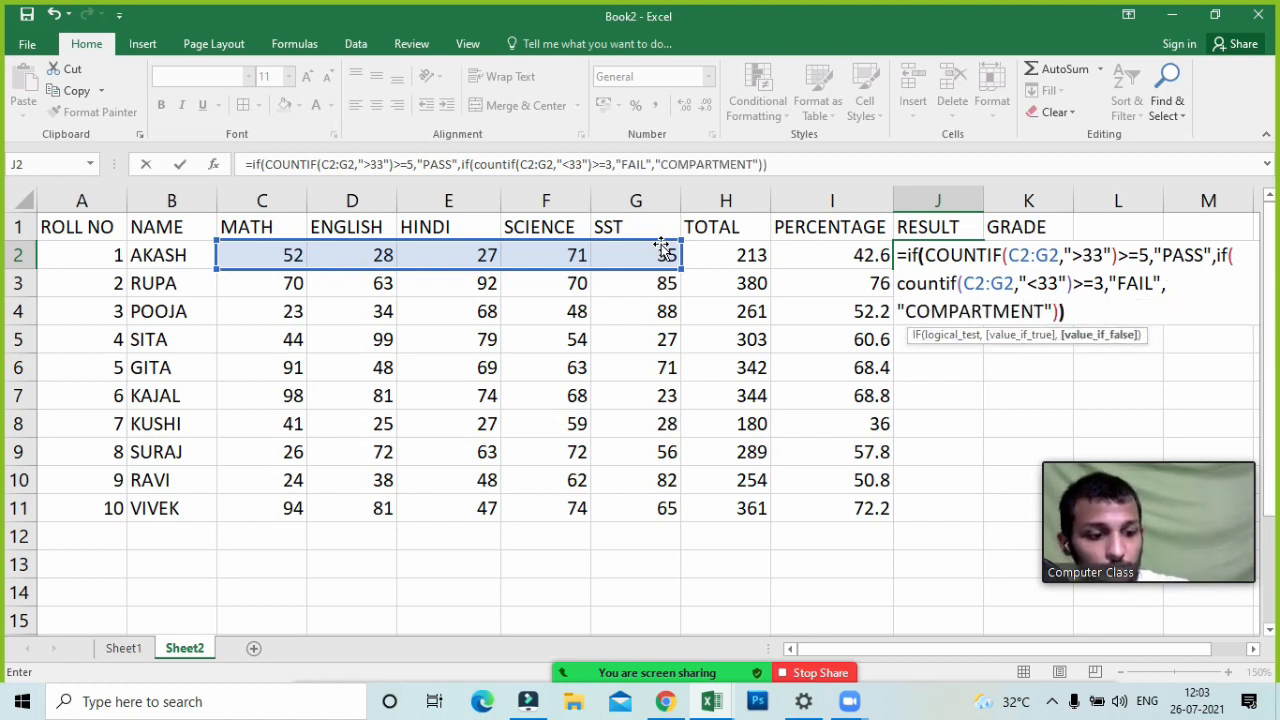
{"action": "key", "text": "Return"}
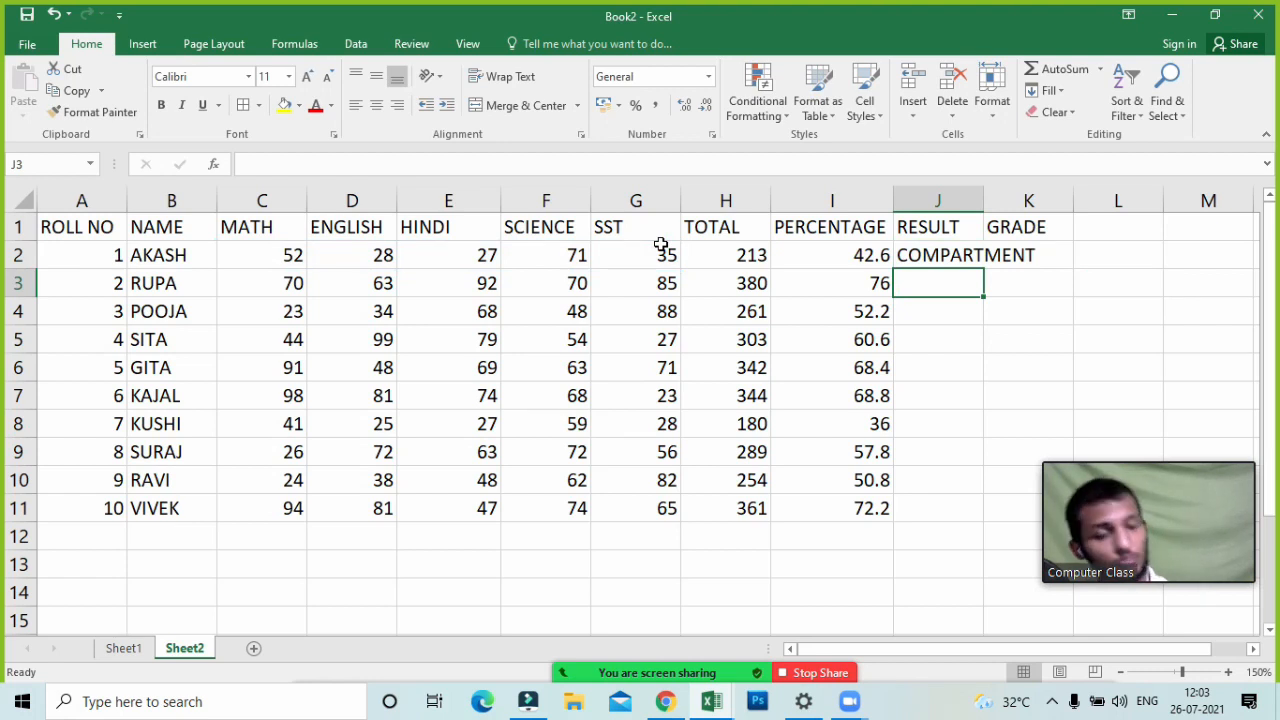
- Autofit the width of the RESULT column and open the formula in J2 for editing
{"action": "double_click", "coordinate": [984, 191]}
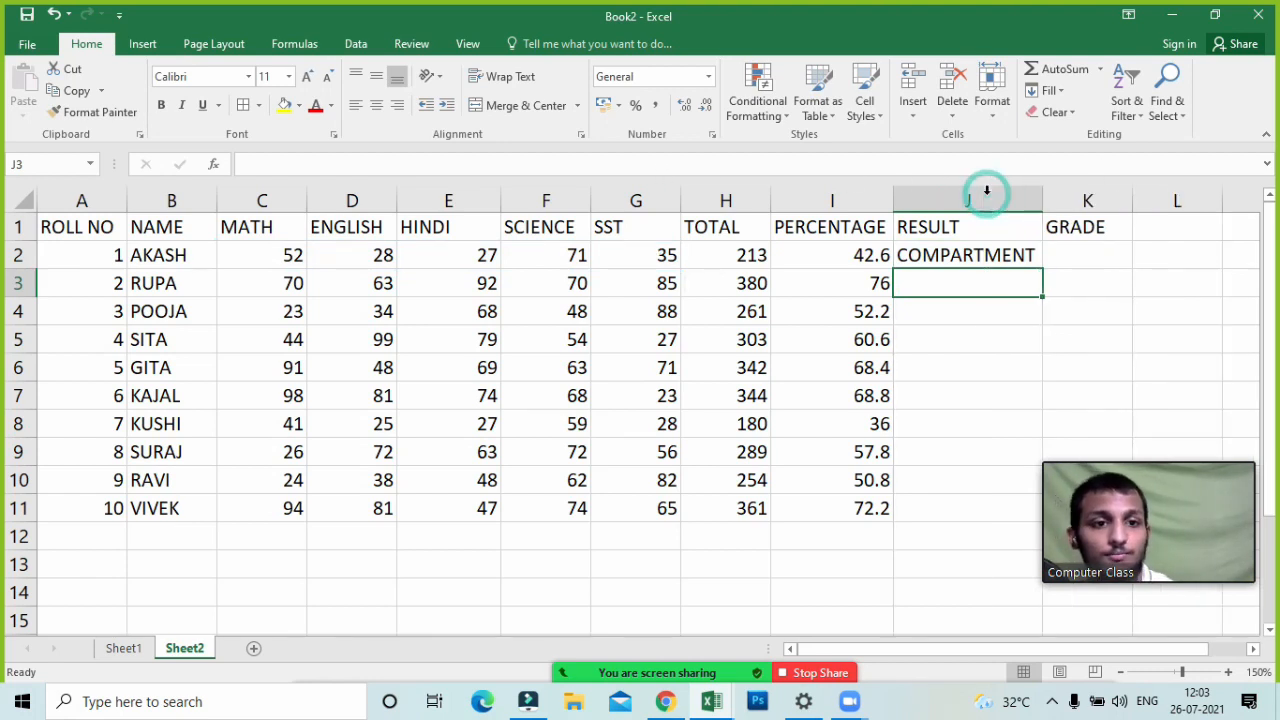
{"action": "left_click", "coordinate": [1030, 257]}
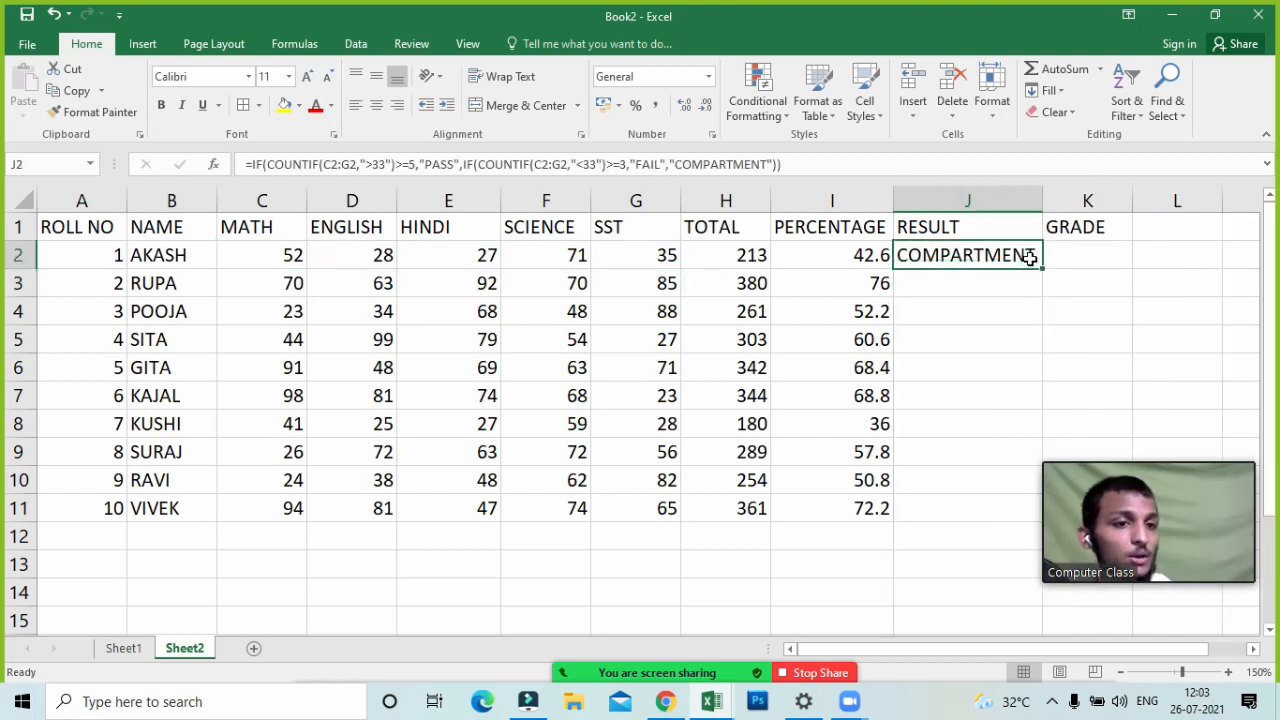
{"action": "double_click", "coordinate": [1030, 257]}
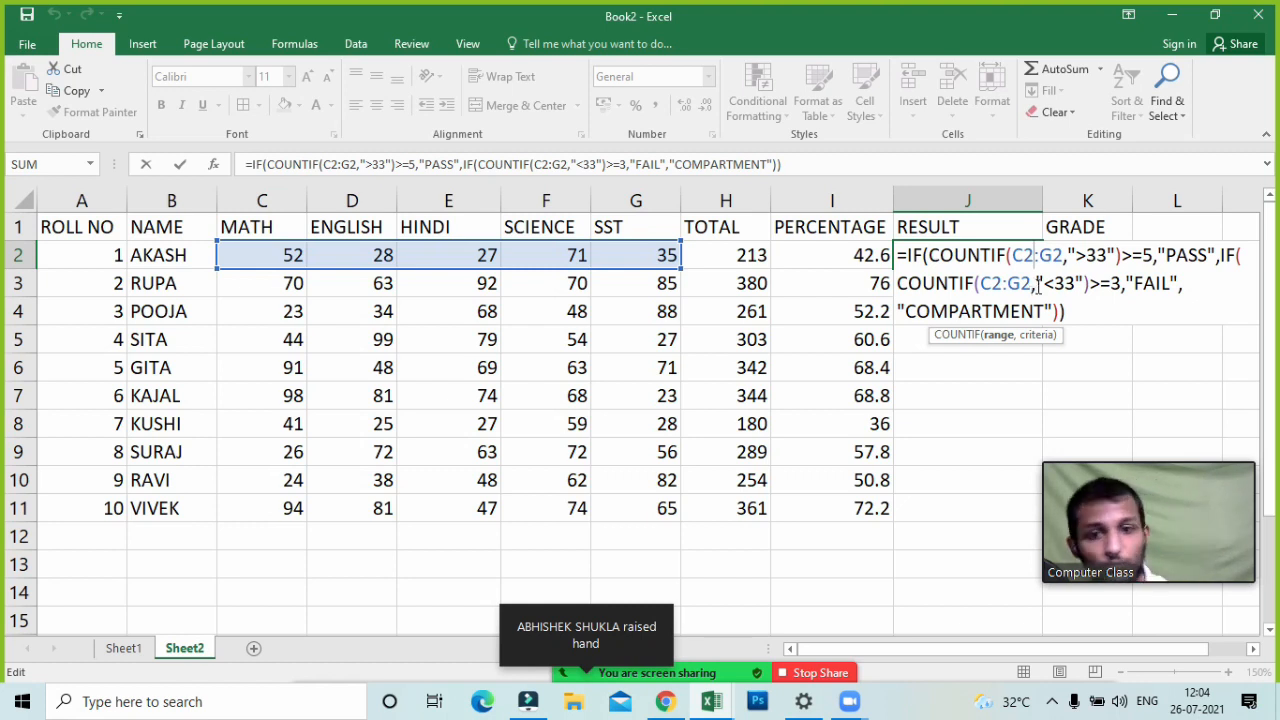
- Check the raised hand in the Zoom participants list, minimize the list and return to the formula in J2
{"action": "mouse_move", "coordinate": [722, 671]}
{"action": "left_click", "coordinate": [588, 666]}
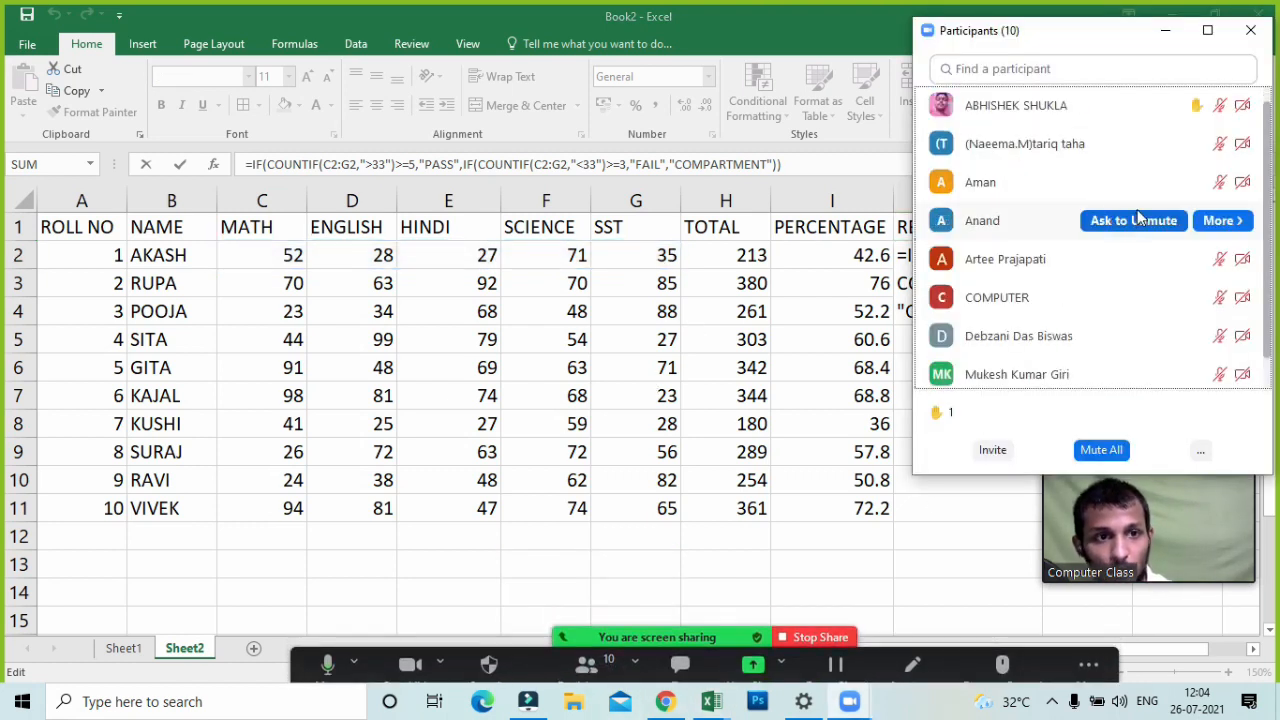
{"action": "left_click", "coordinate": [1165, 30]}
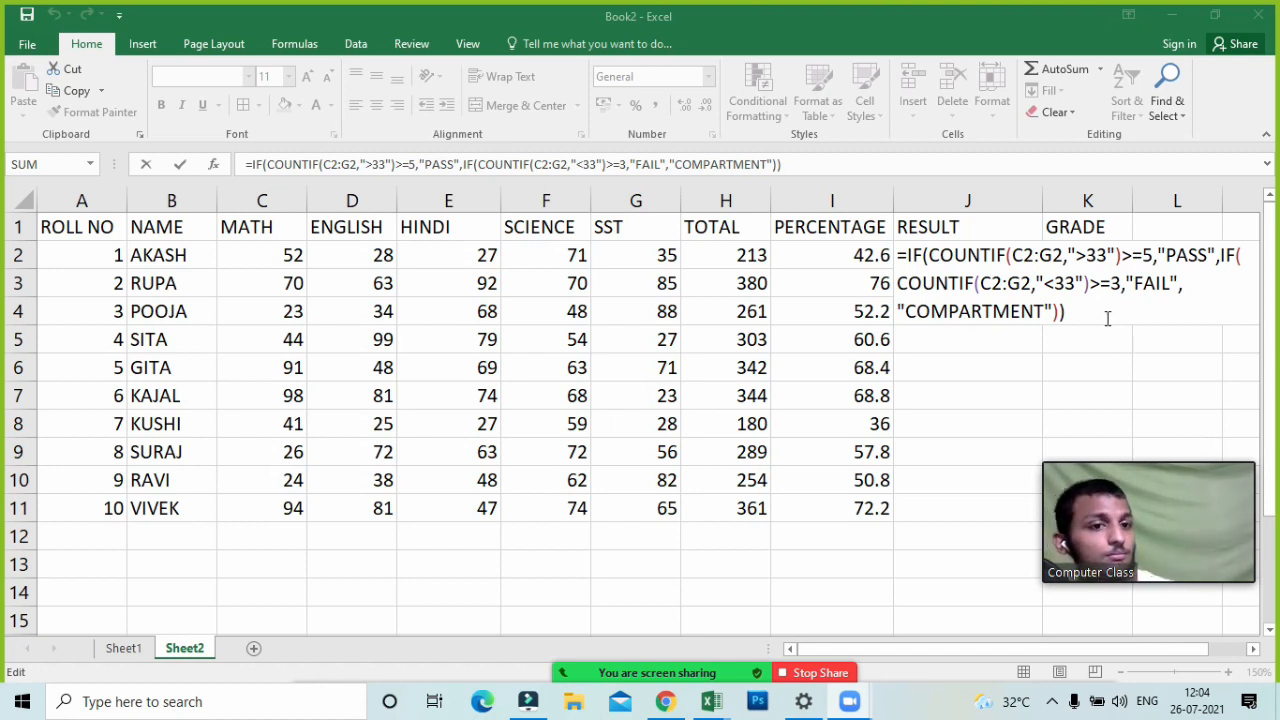
{"action": "left_click", "coordinate": [1075, 313]}
{"action": "left_click", "coordinate": [1068, 316]}
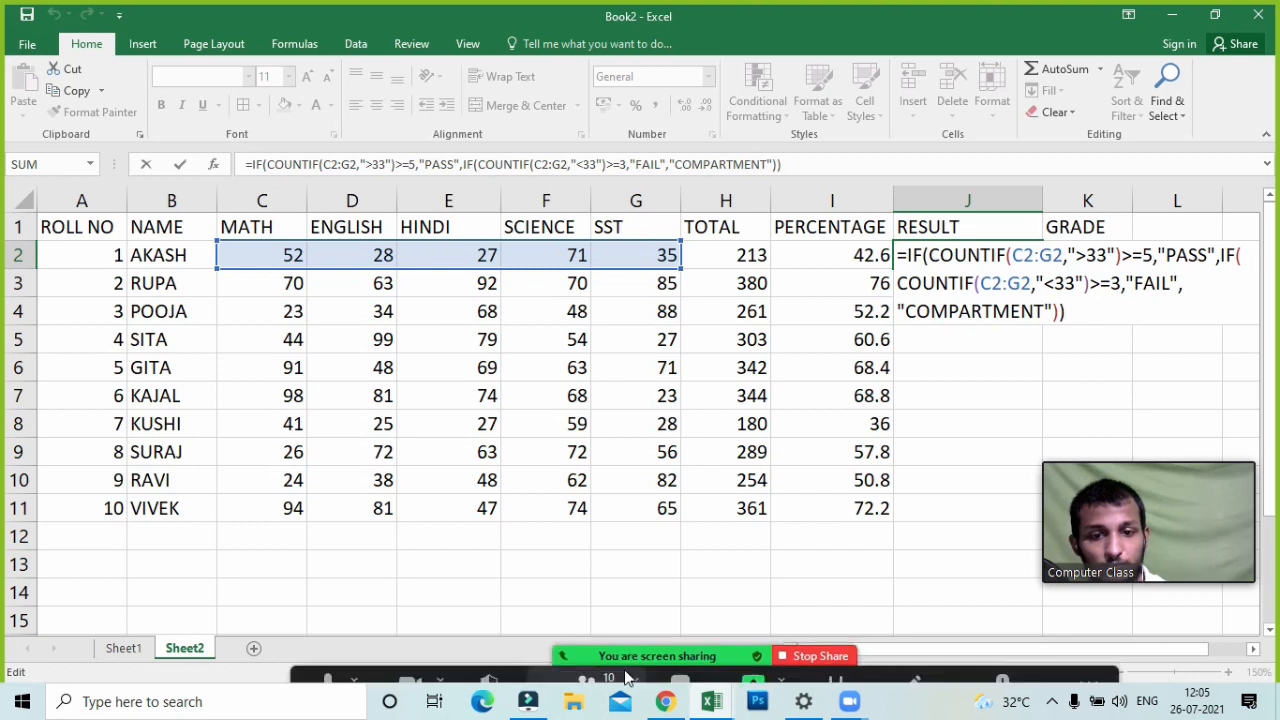
- Check the raised hand in the Zoom participants list, close the list and return to the formula in J2
{"action": "left_click", "coordinate": [580, 675]}
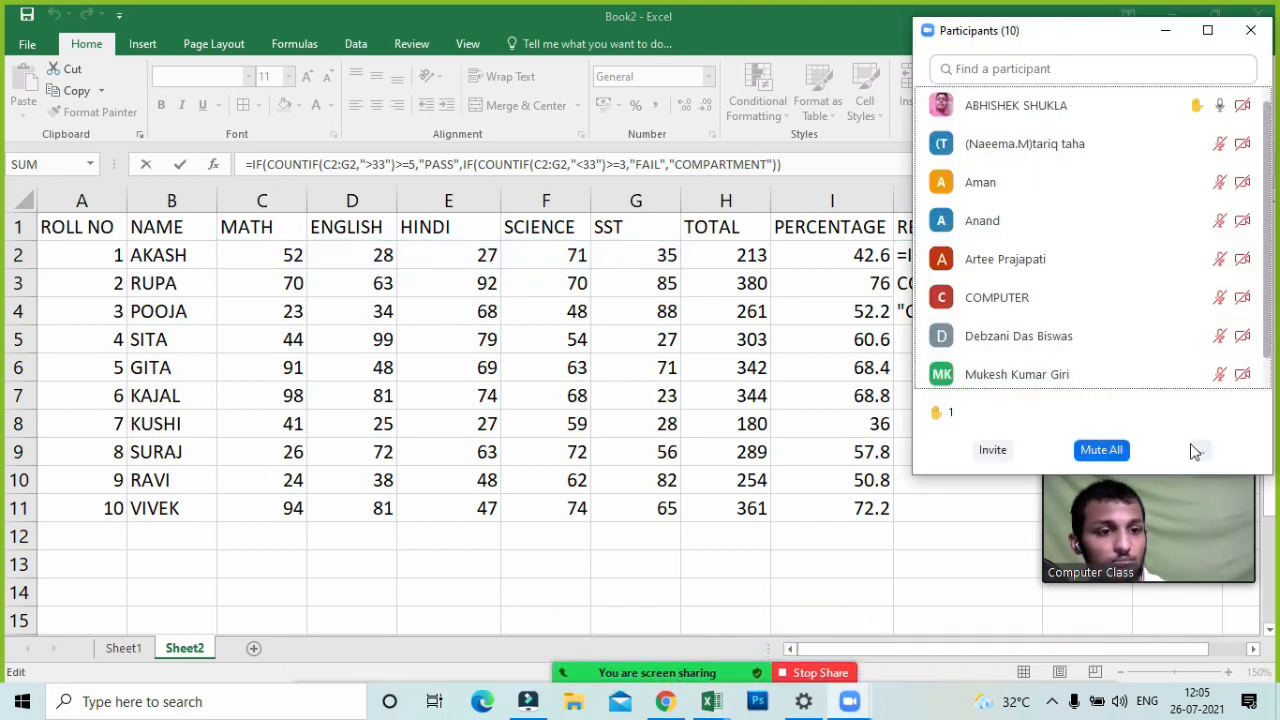
{"action": "left_click", "coordinate": [1250, 30]}
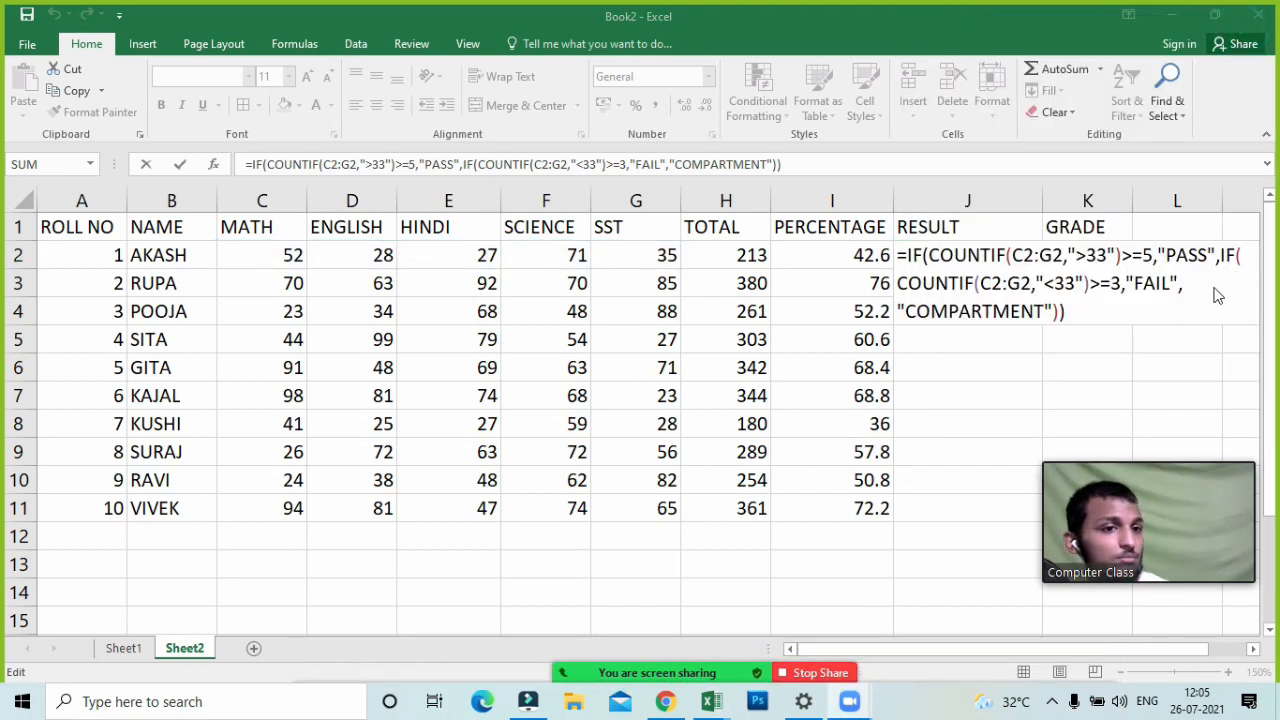
{"action": "left_click", "coordinate": [1066, 312]}
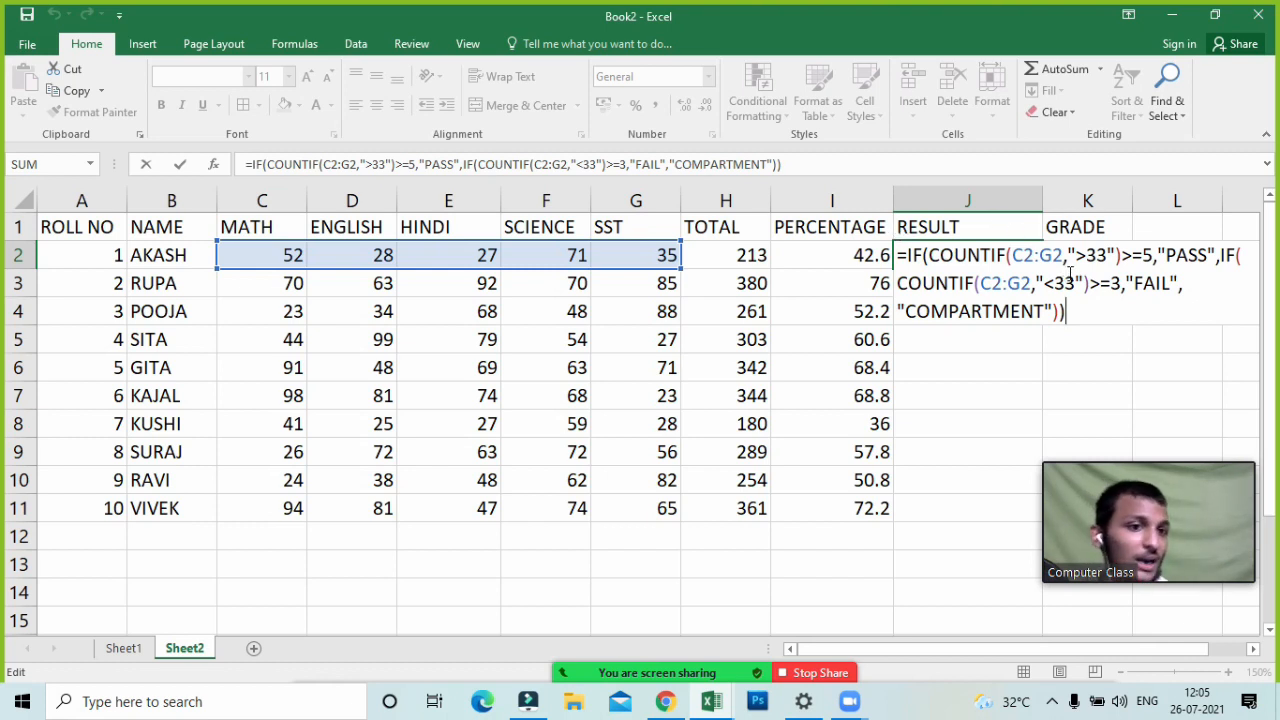
- Delete the entire nested IF formula from J2, leaving the cell empty
{"action": "left_click_drag", "start_coordinate": [1065, 312], "coordinate": [900, 257]}
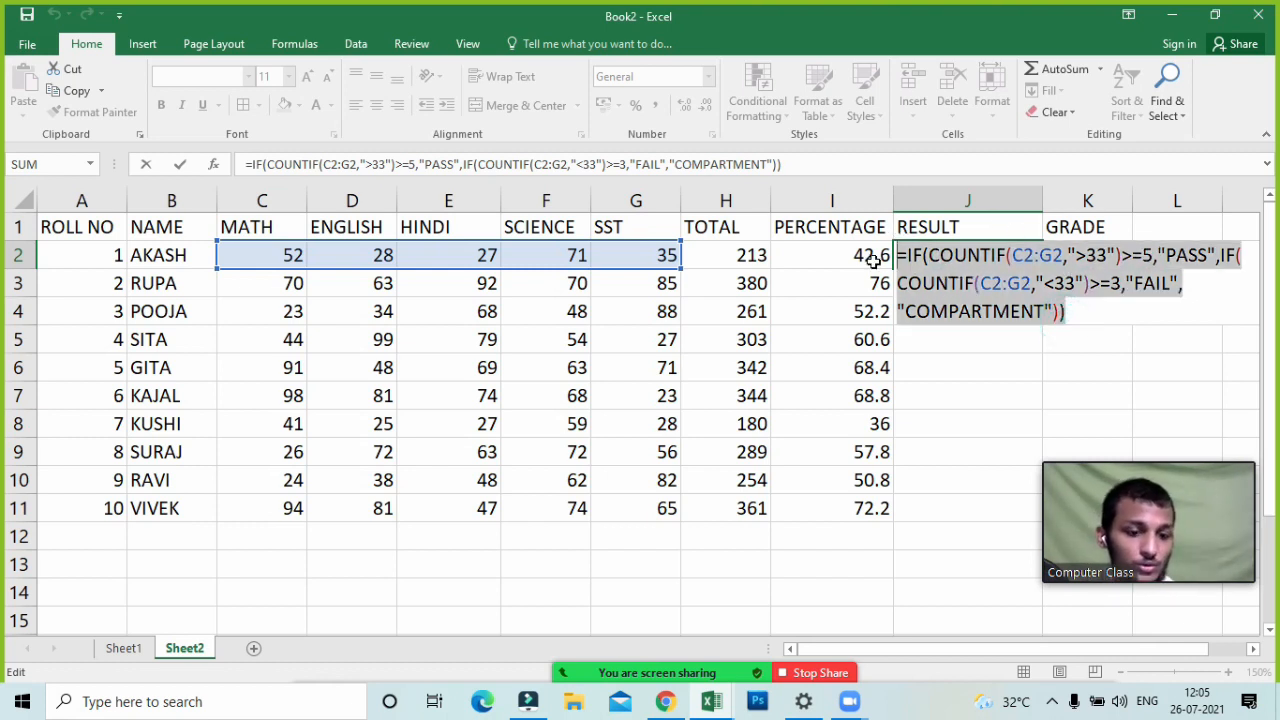
{"action": "key", "text": "BackSpace"}
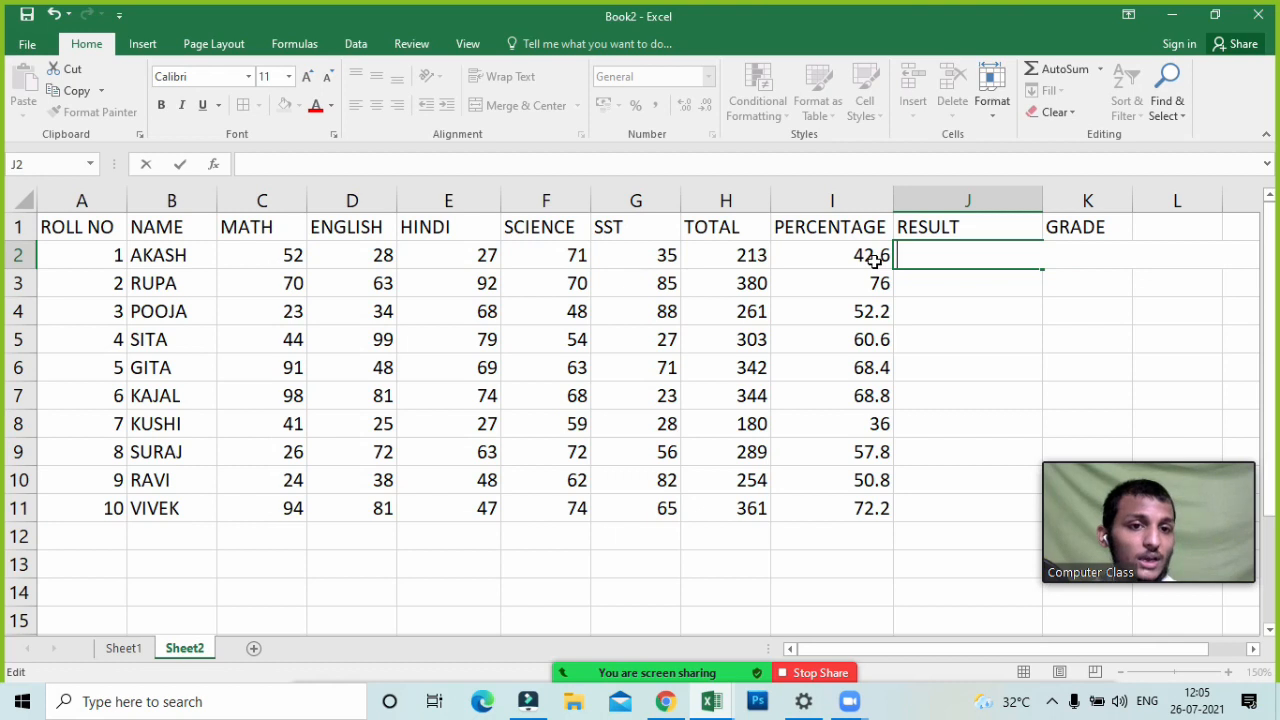
{"action": "key", "text": "Return"}
- Enter a COUNTIF formula in J2 with the range C2:G2 and the criterion ">33"
{"action": "left_click", "coordinate": [957, 247]}
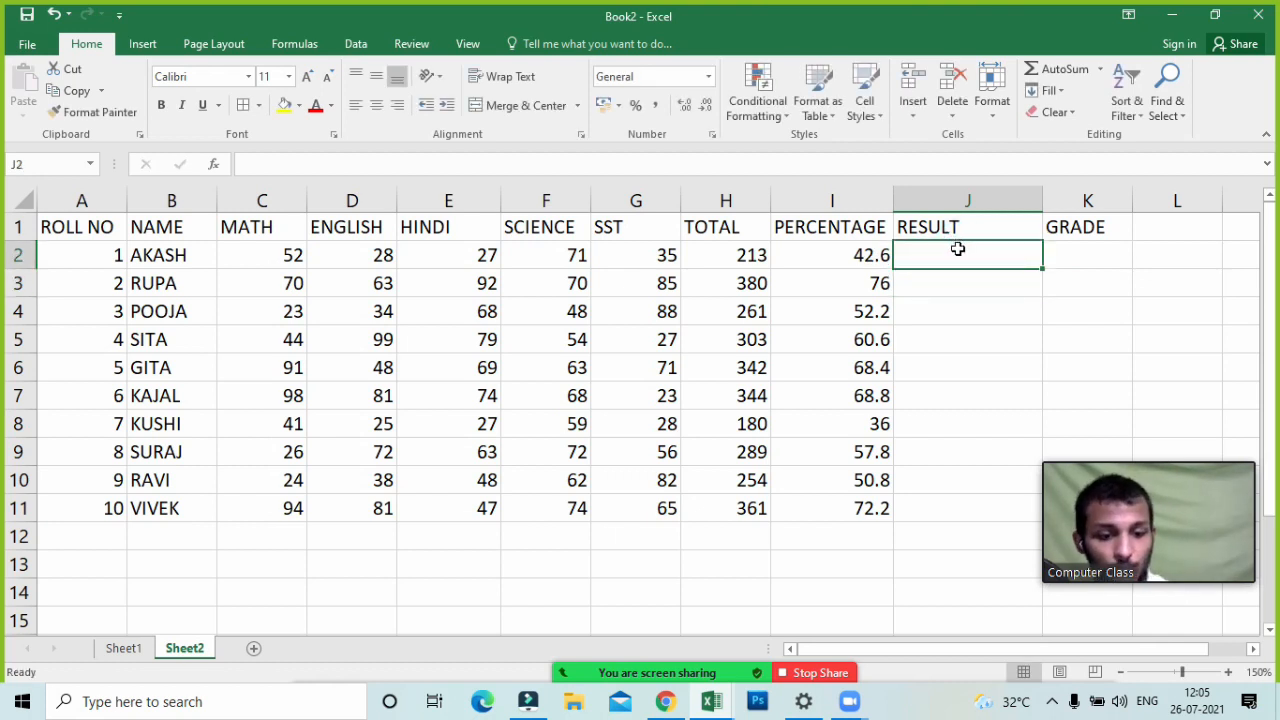
{"action": "type", "text": "="}
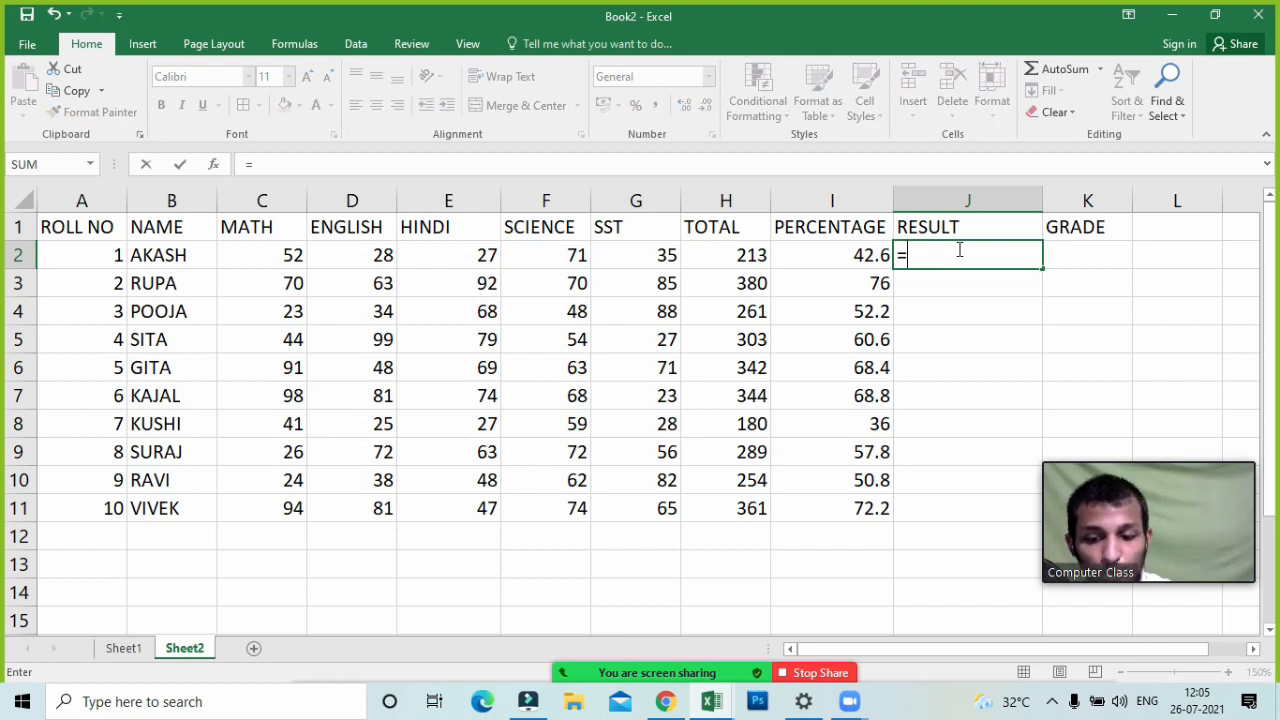
{"action": "type", "text": "countif("}
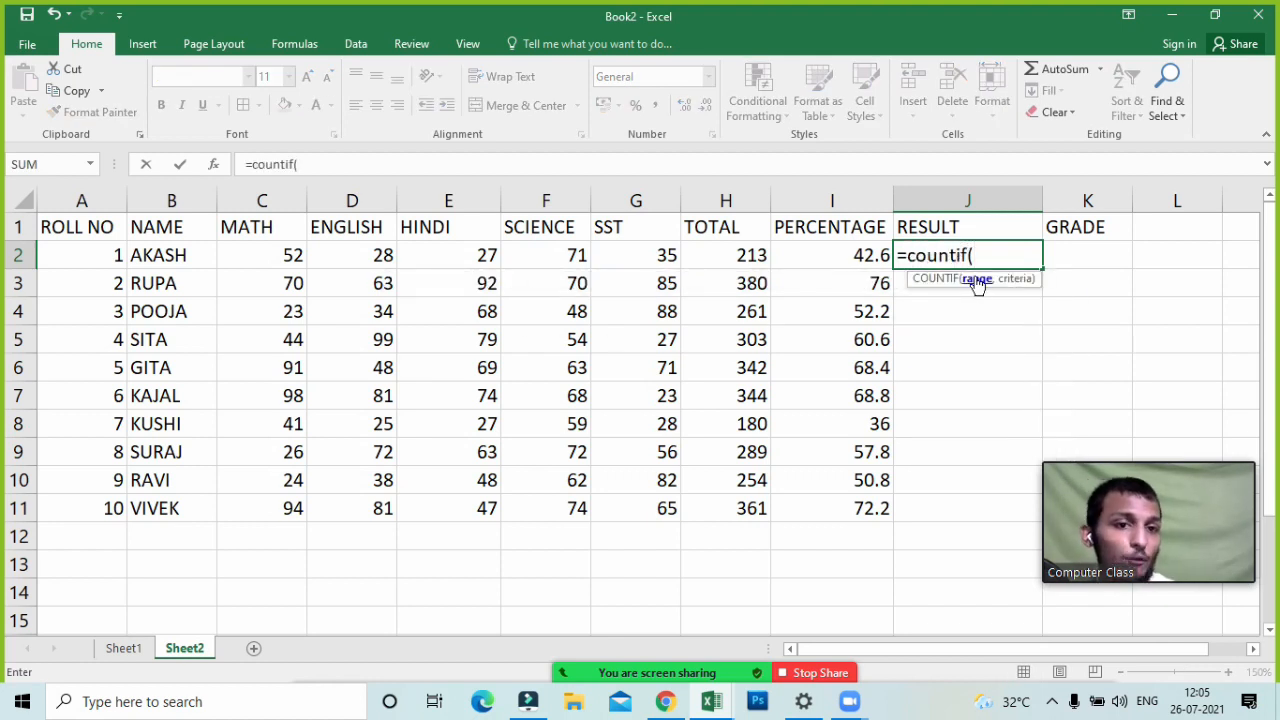
{"action": "left_click_drag", "start_coordinate": [266, 263], "coordinate": [623, 251]}
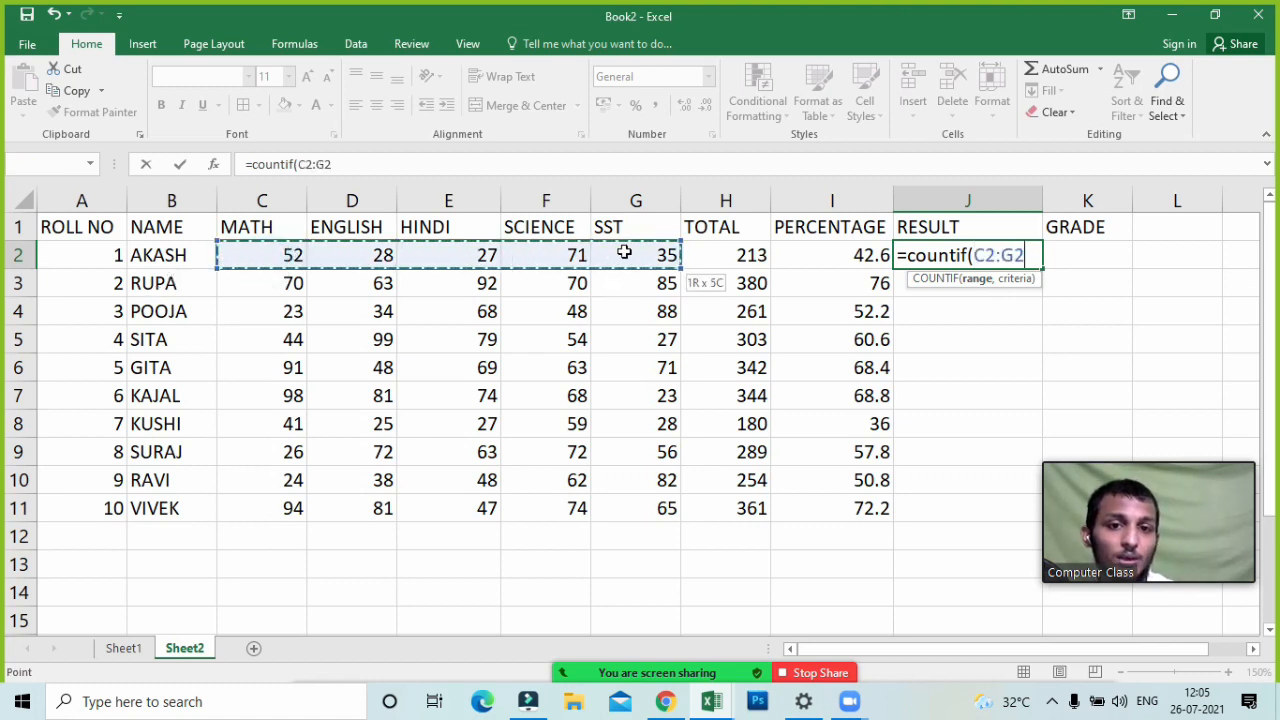
{"action": "type", "text": ","}
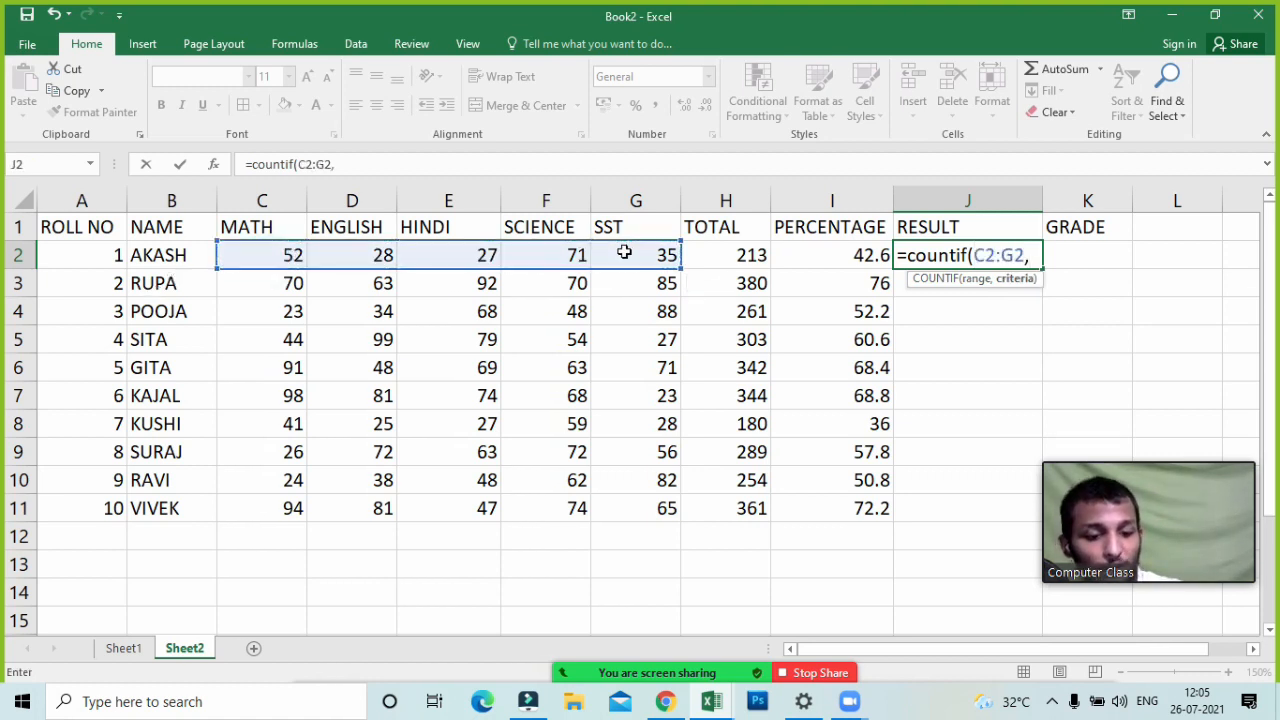
{"action": "type", "text": "\">33\")"}
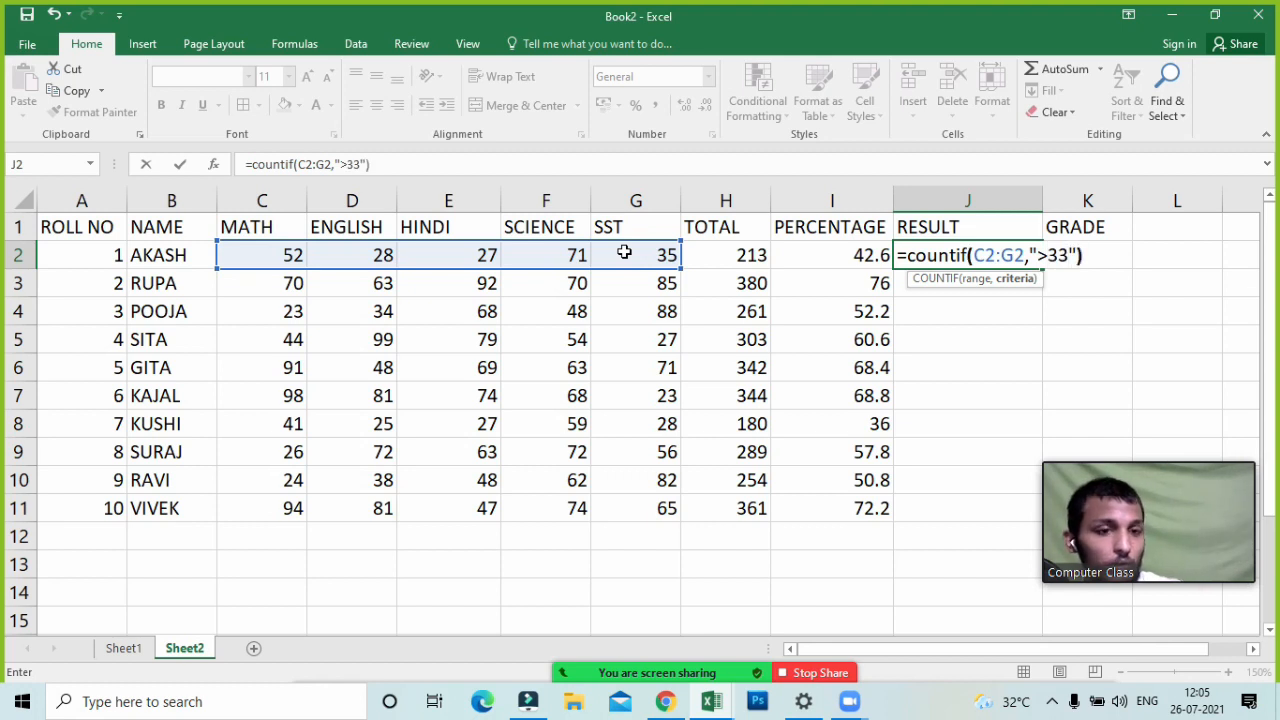
{"action": "key", "text": "Return"}
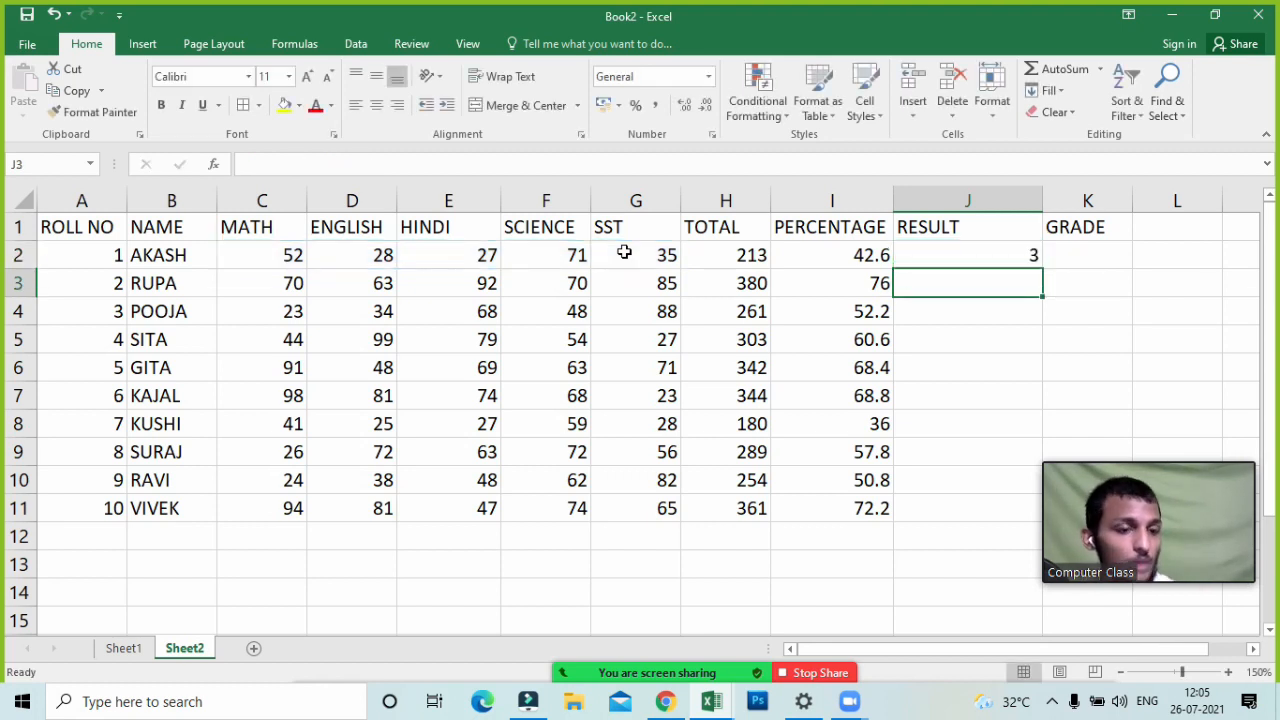
- Append the comparison >=5 to the COUNTIF formula in J2 and enter it
{"action": "key", "text": "Up"}
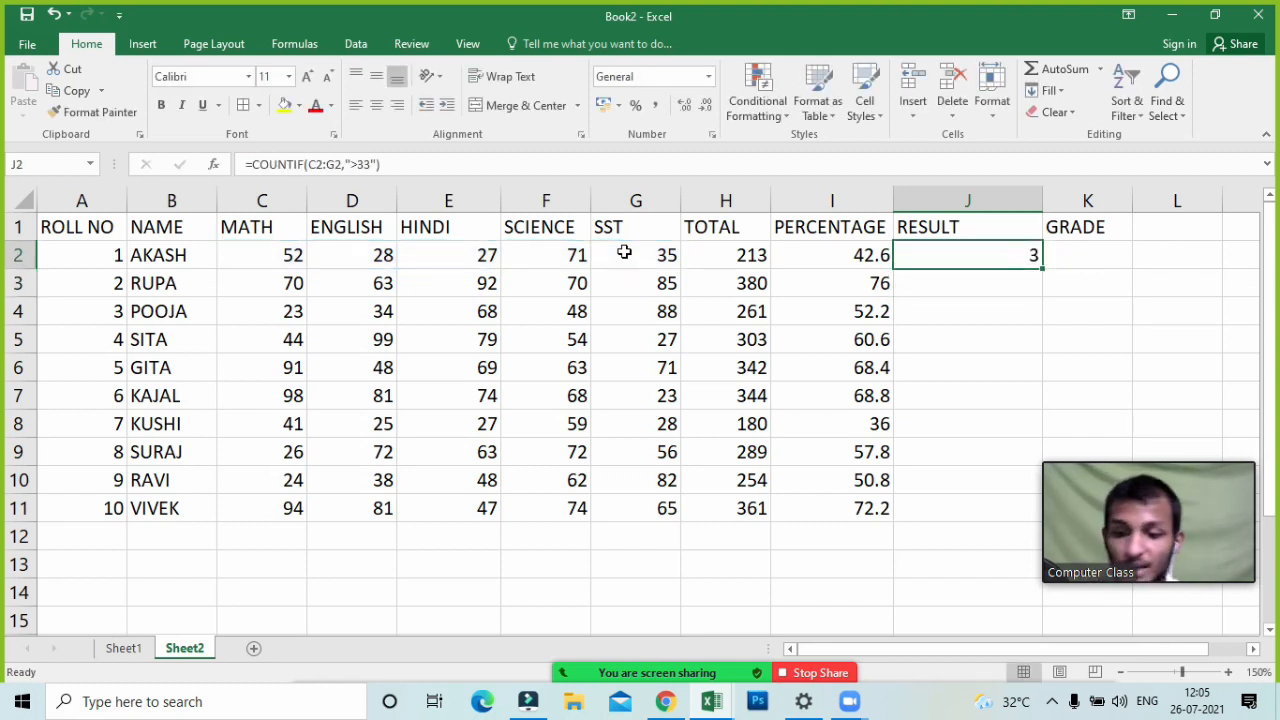
{"action": "key", "text": "F2"}
{"action": "type", "text": ">"}
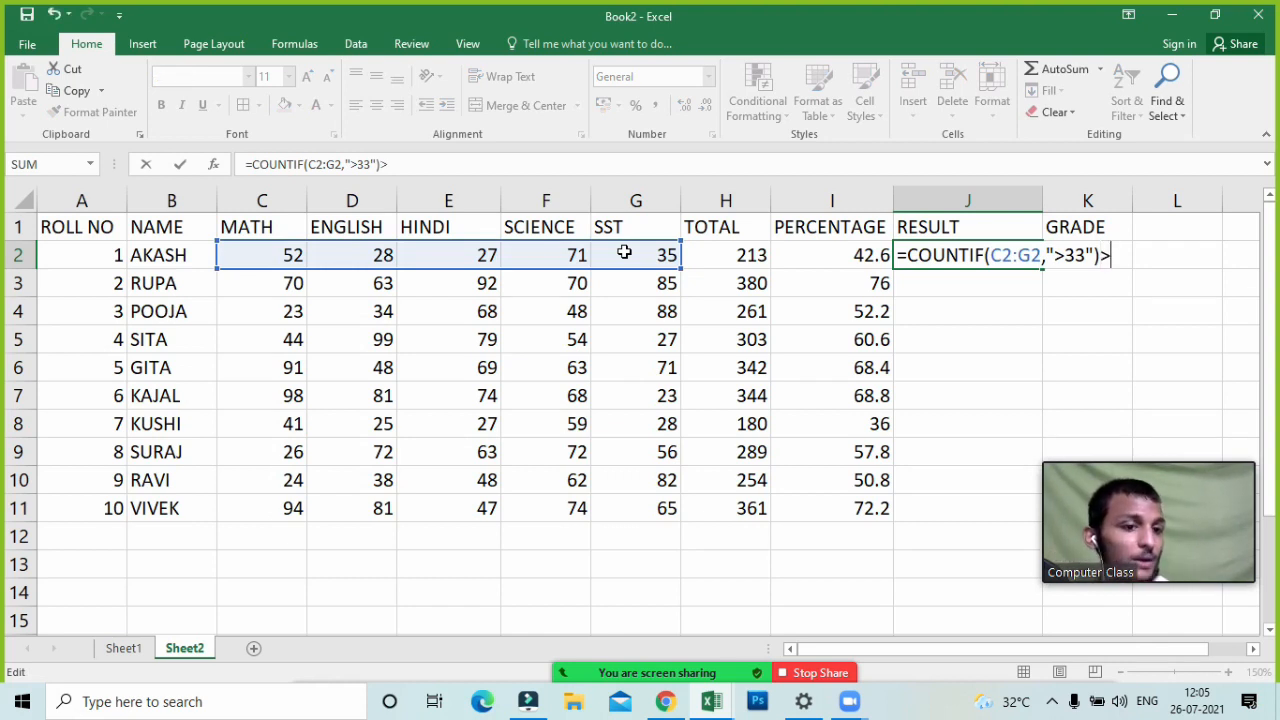
{"action": "type", "text": "=5"}
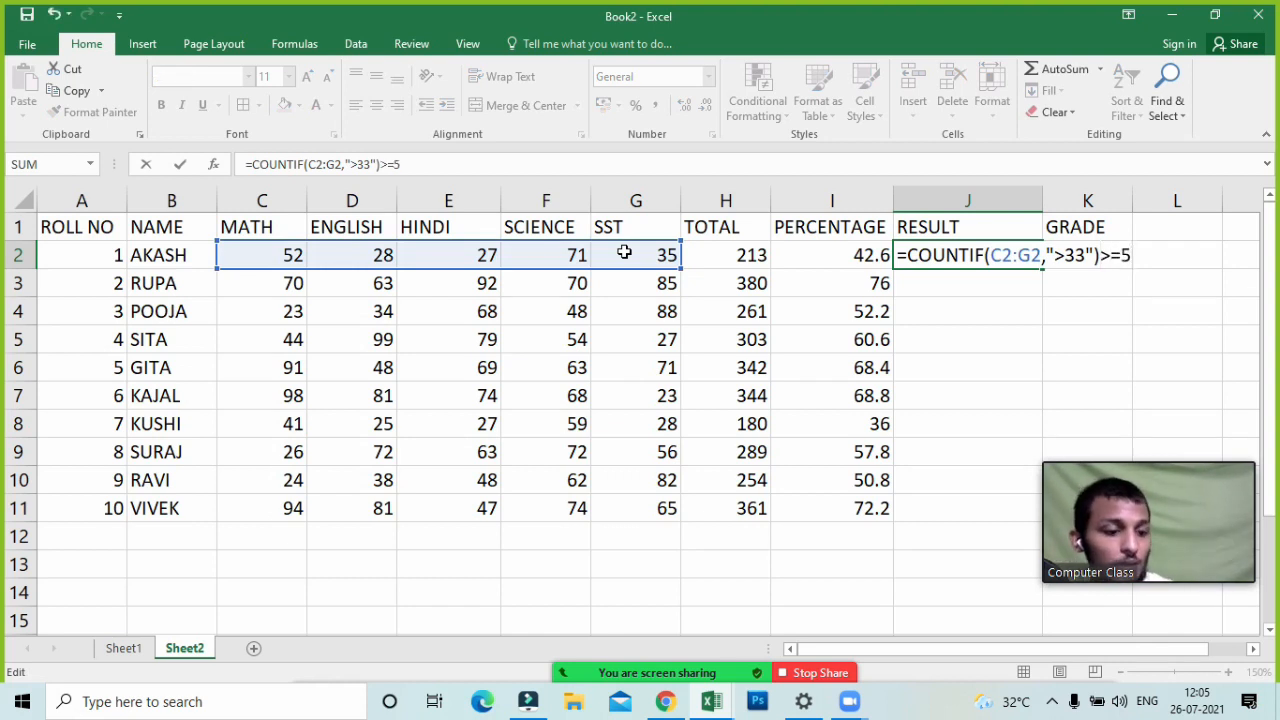
{"action": "key", "text": "Return"}
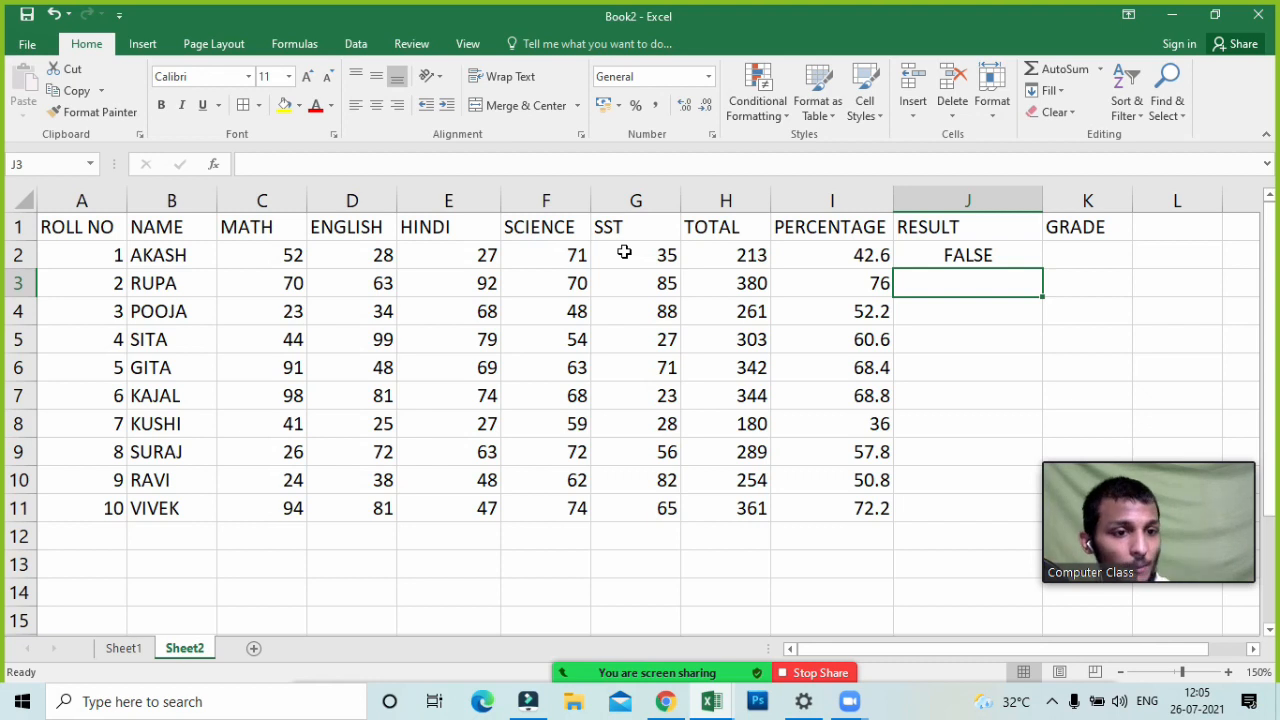
- Examine the COUNTIF formula in J2, including the 5 in its comparison and the range argument, without changing it
{"action": "key", "text": "Up"}
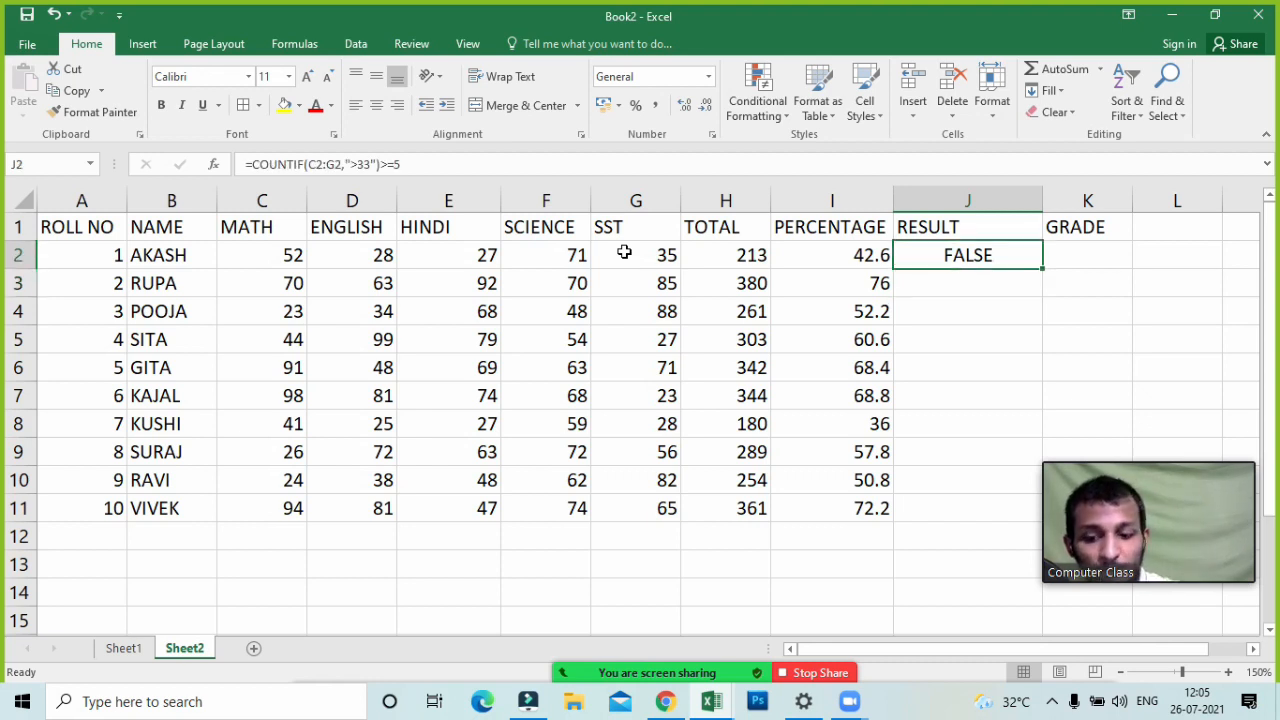
{"action": "key", "text": "F2"}
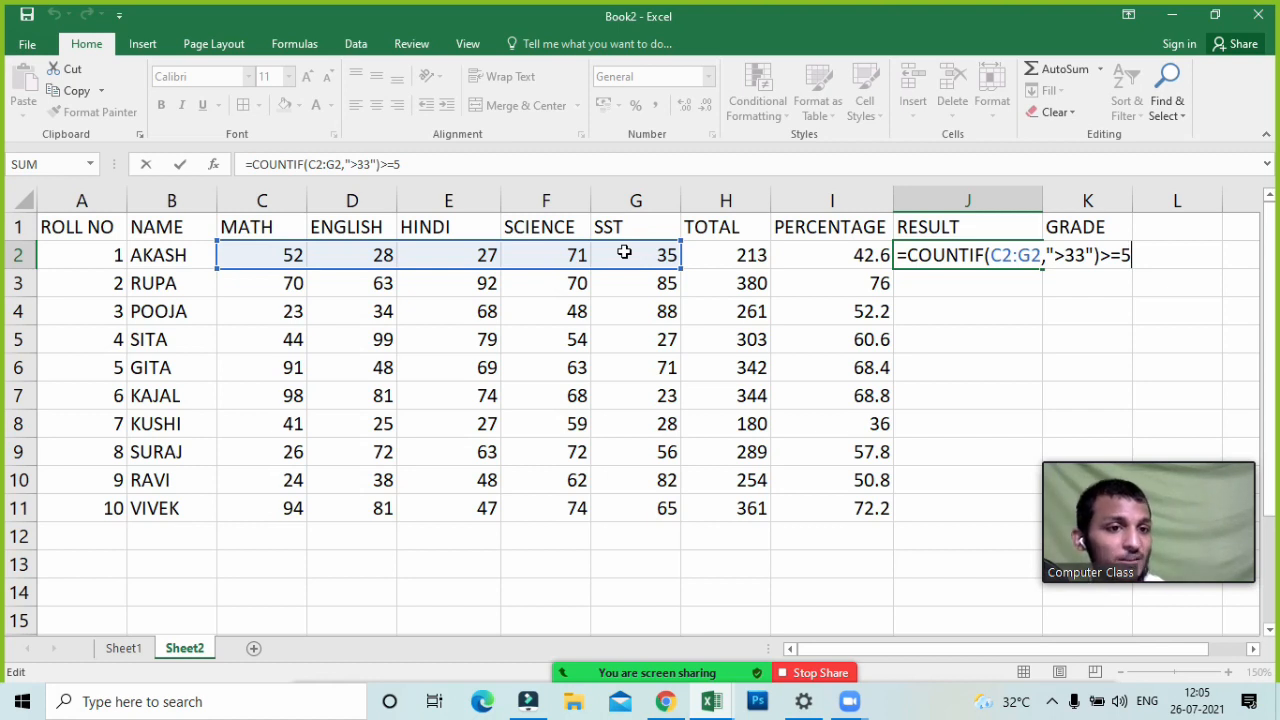
{"action": "left_click", "coordinate": [1128, 247]}
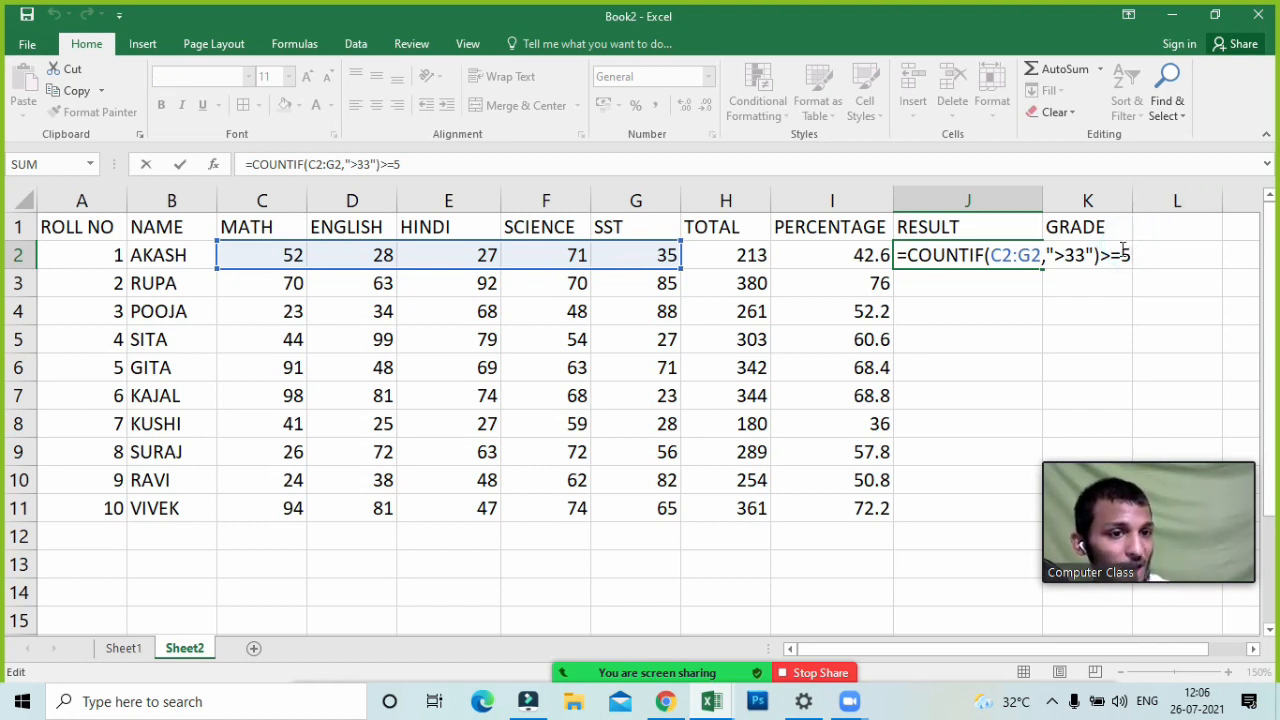
{"action": "left_click_drag", "start_coordinate": [1122, 249], "coordinate": [1139, 255]}
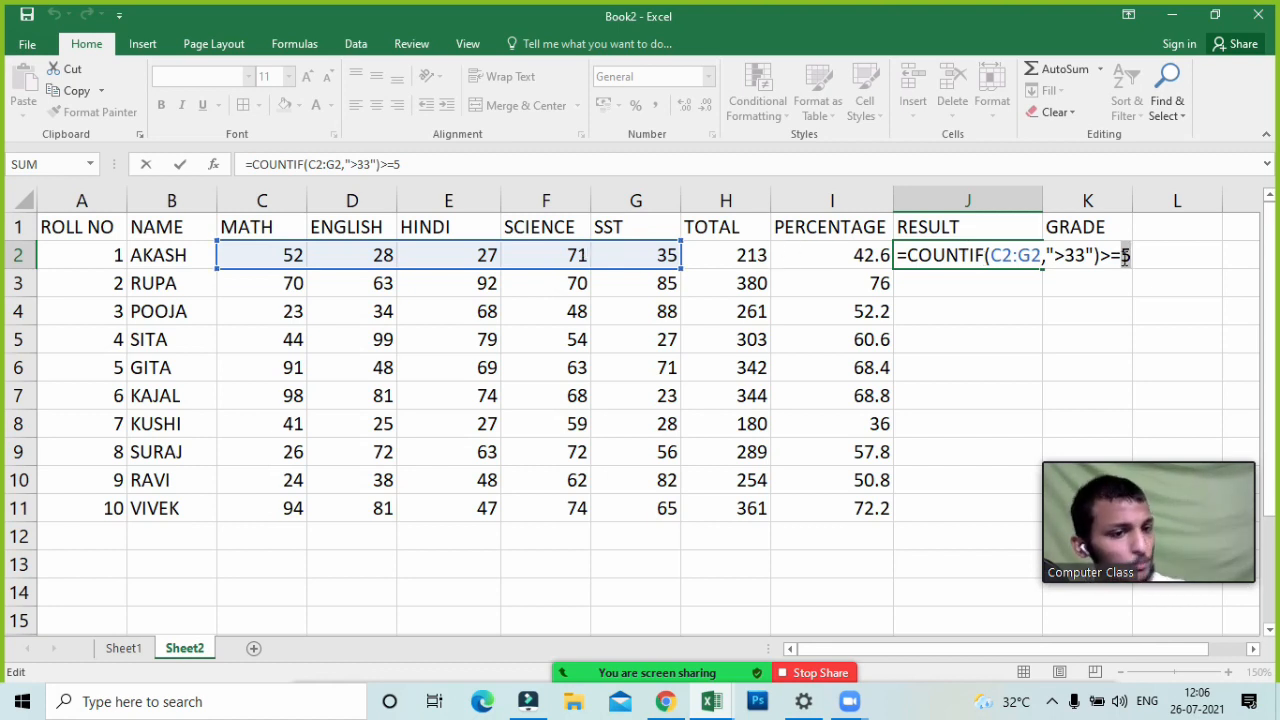
{"action": "key", "text": "Return"}
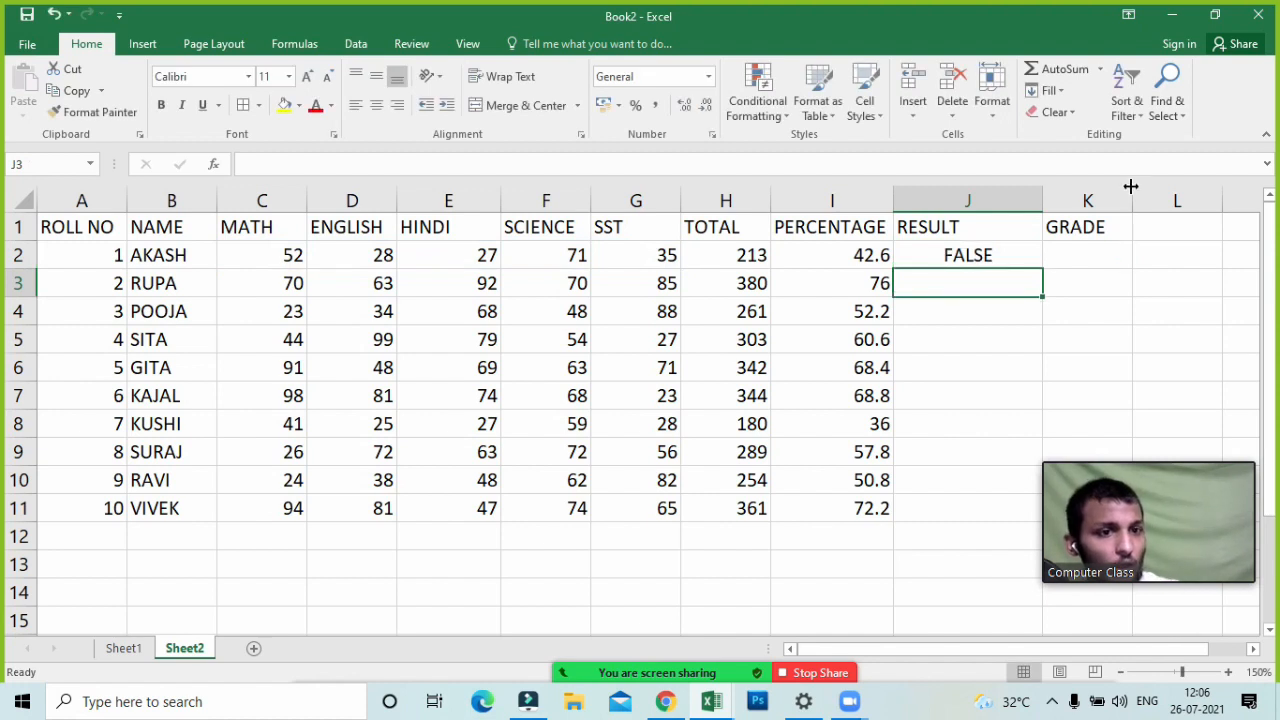
{"action": "left_click", "coordinate": [1006, 252]}
{"action": "double_click", "coordinate": [1008, 252]}
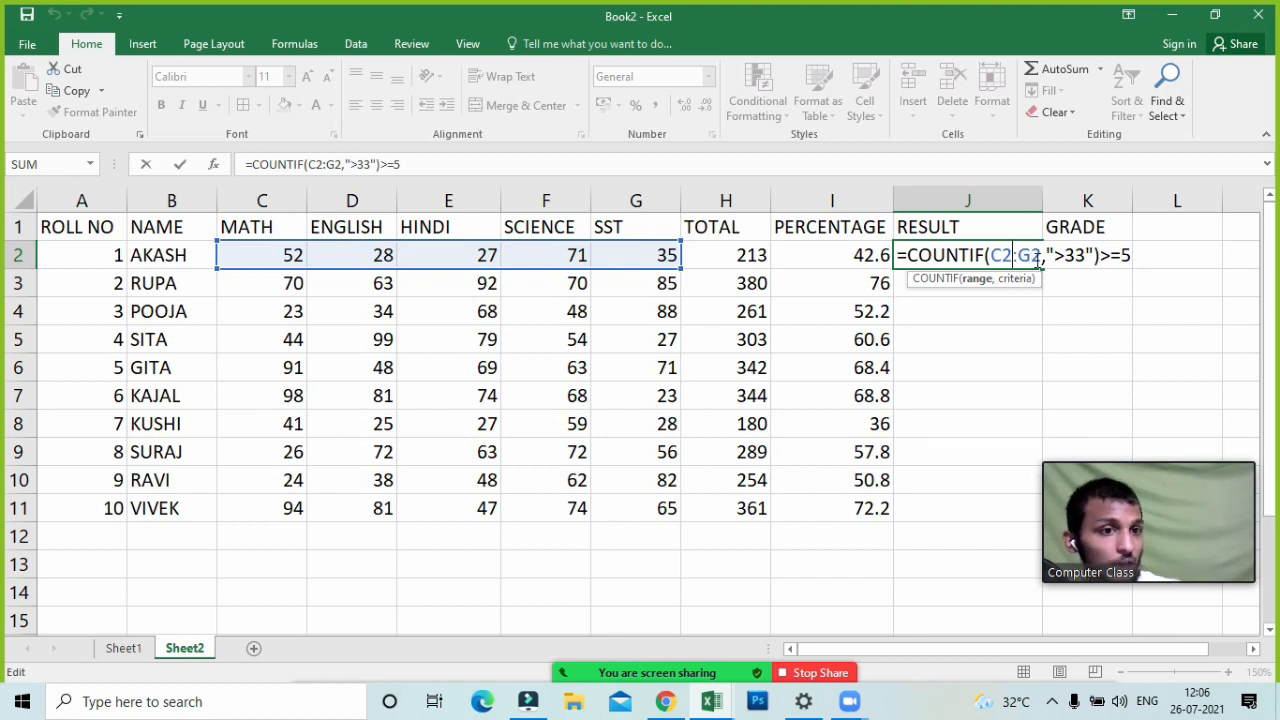
{"action": "mouse_move", "coordinate": [1062, 500]}
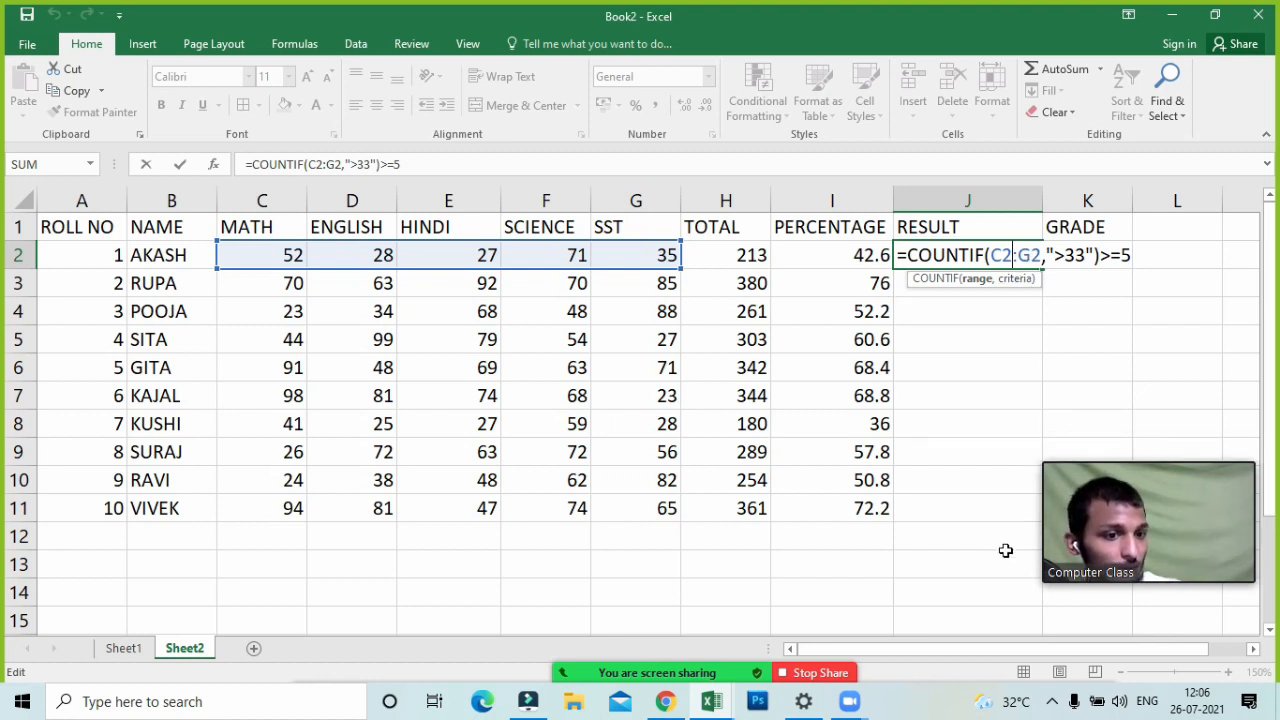
{"action": "key", "text": "Return"}
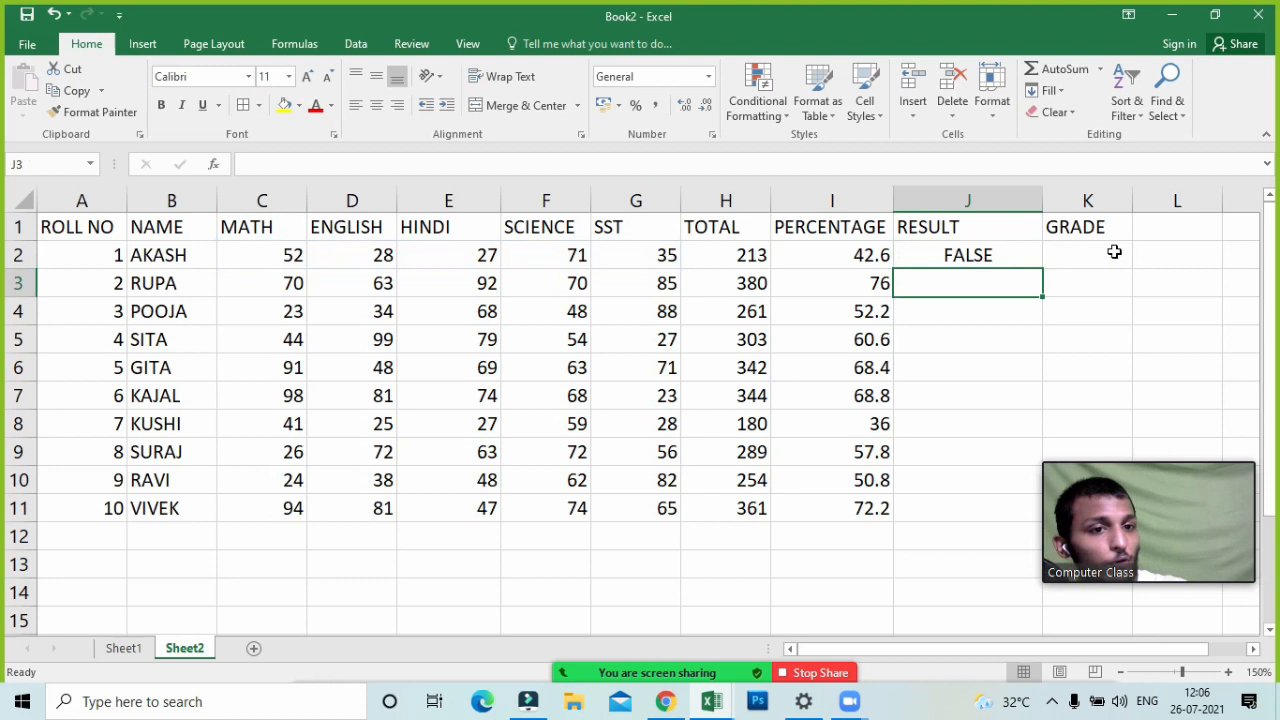
- Insert an IF function before COUNTIF in J2 so the comparison becomes its logical test, and continue at the formula's end
{"action": "left_click", "coordinate": [927, 256]}
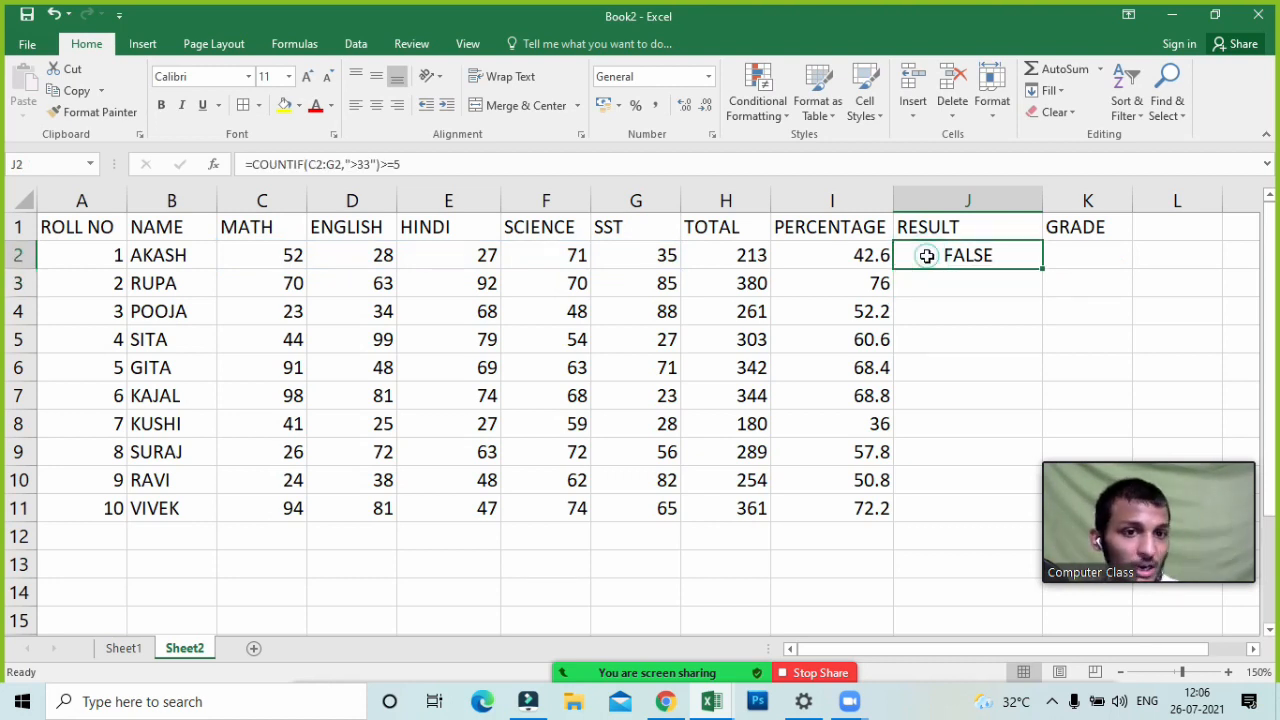
{"action": "double_click", "coordinate": [924, 256]}
{"action": "left_click", "coordinate": [907, 256]}
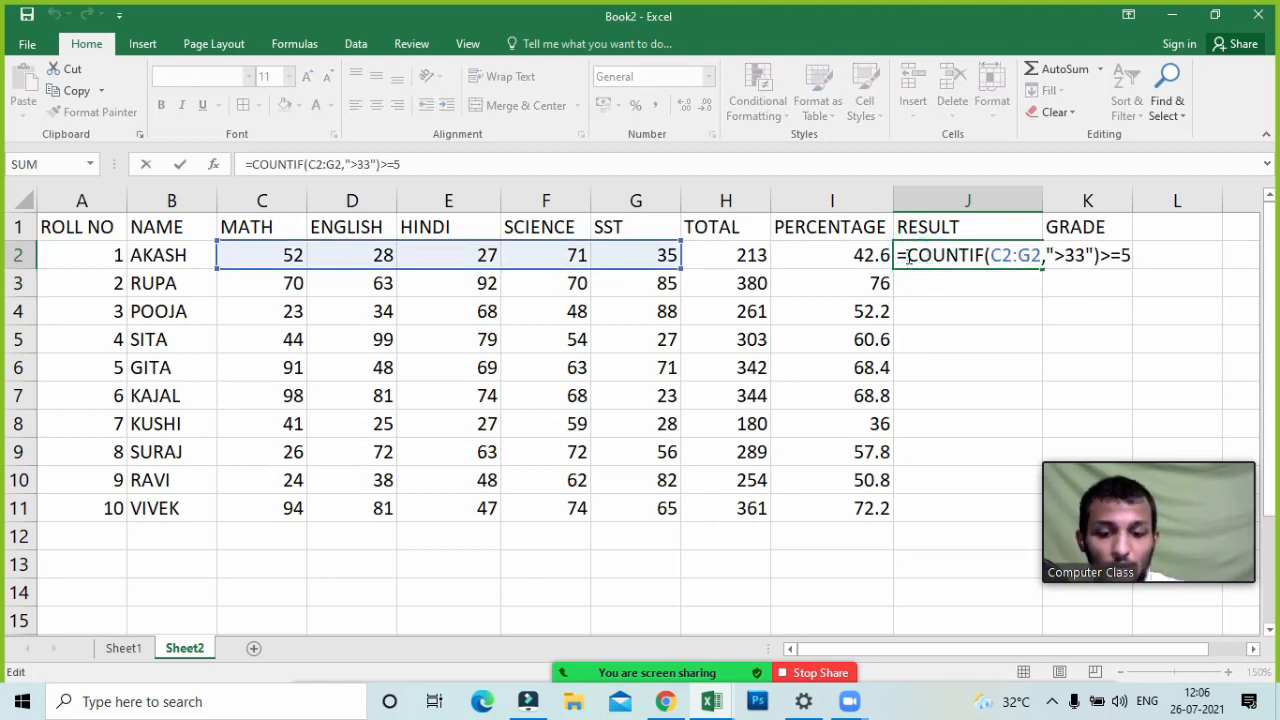
{"action": "type", "text": "if("}
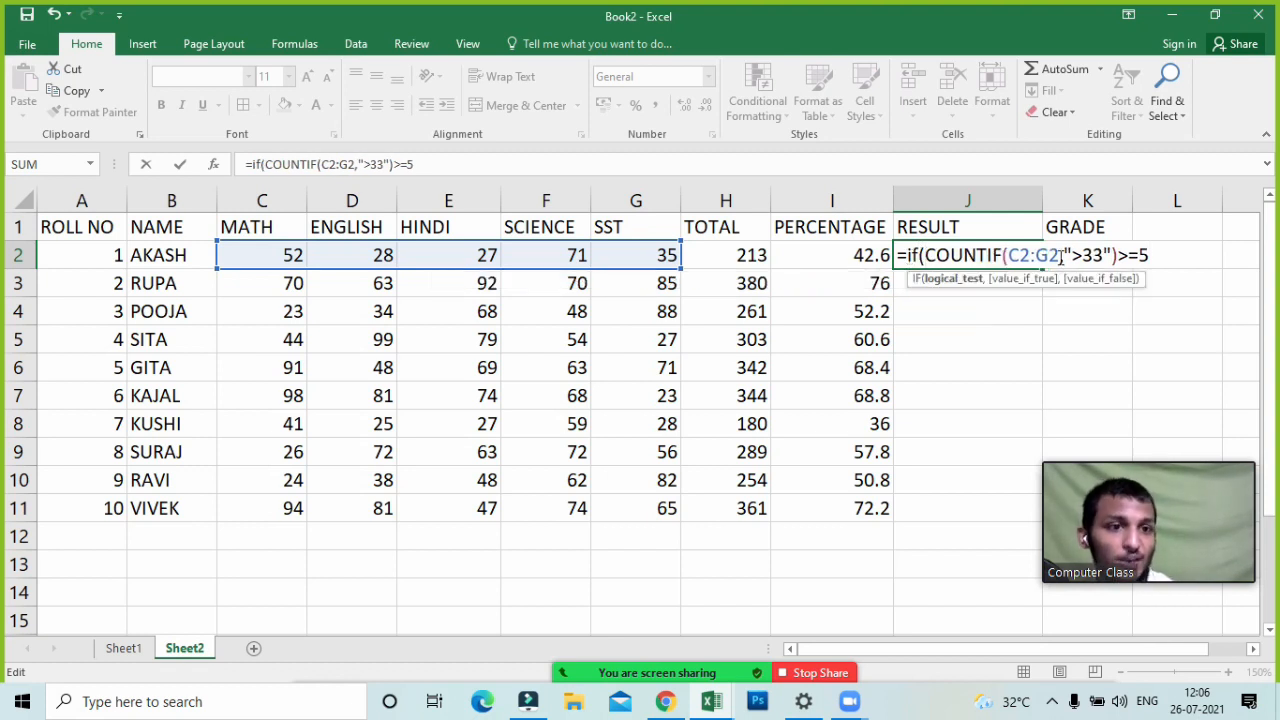
{"action": "left_click", "coordinate": [1149, 258]}
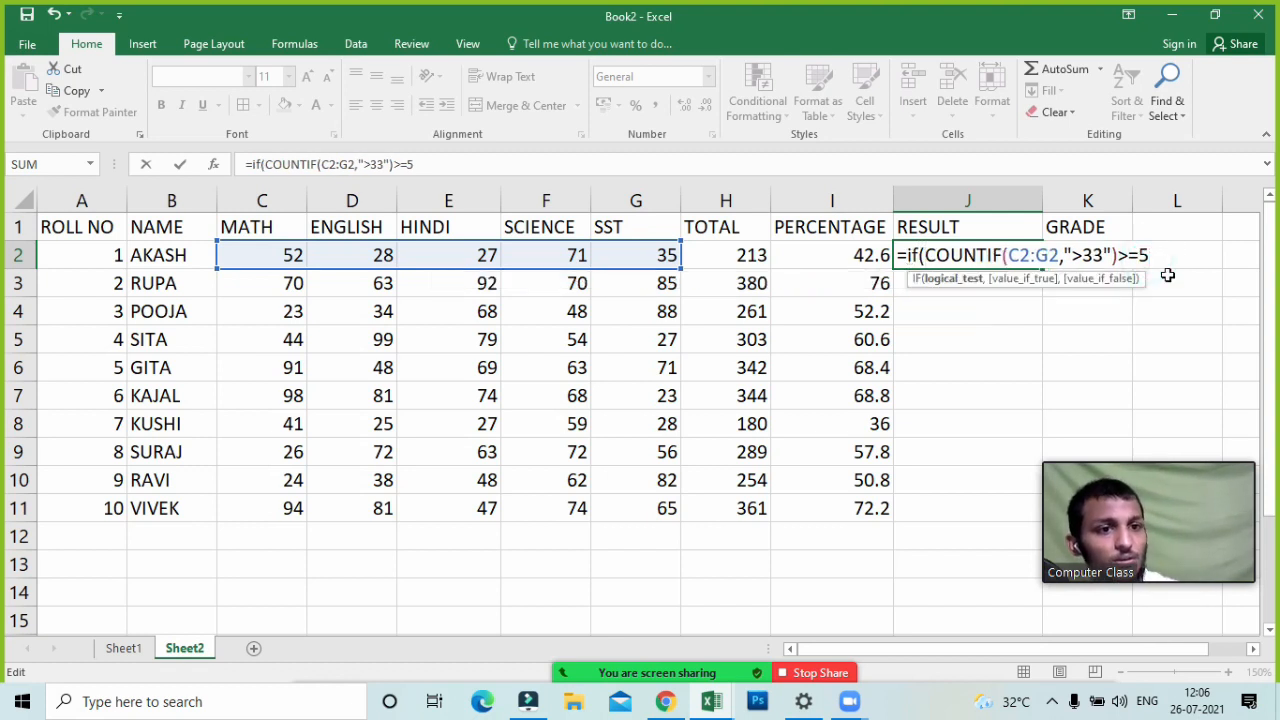
{"action": "key", "text": "BackSpace"}
{"action": "type", "text": "3"}
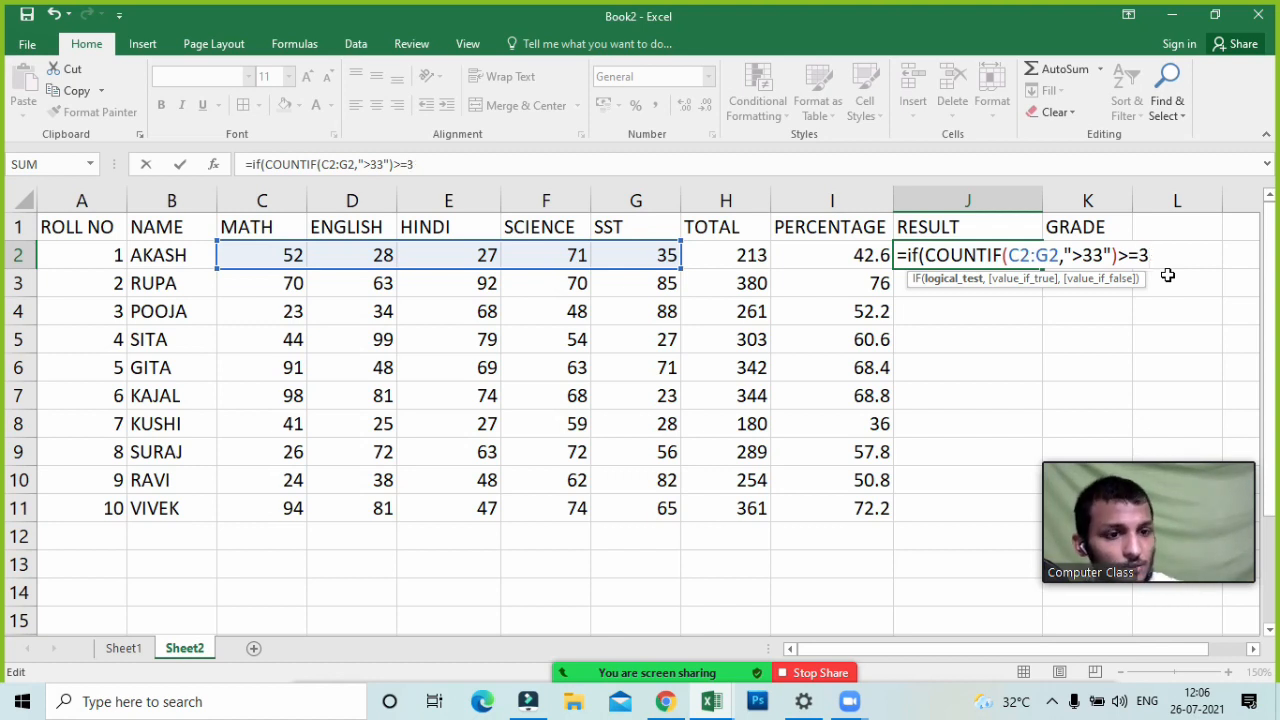
{"action": "key", "text": "BackSpace"}
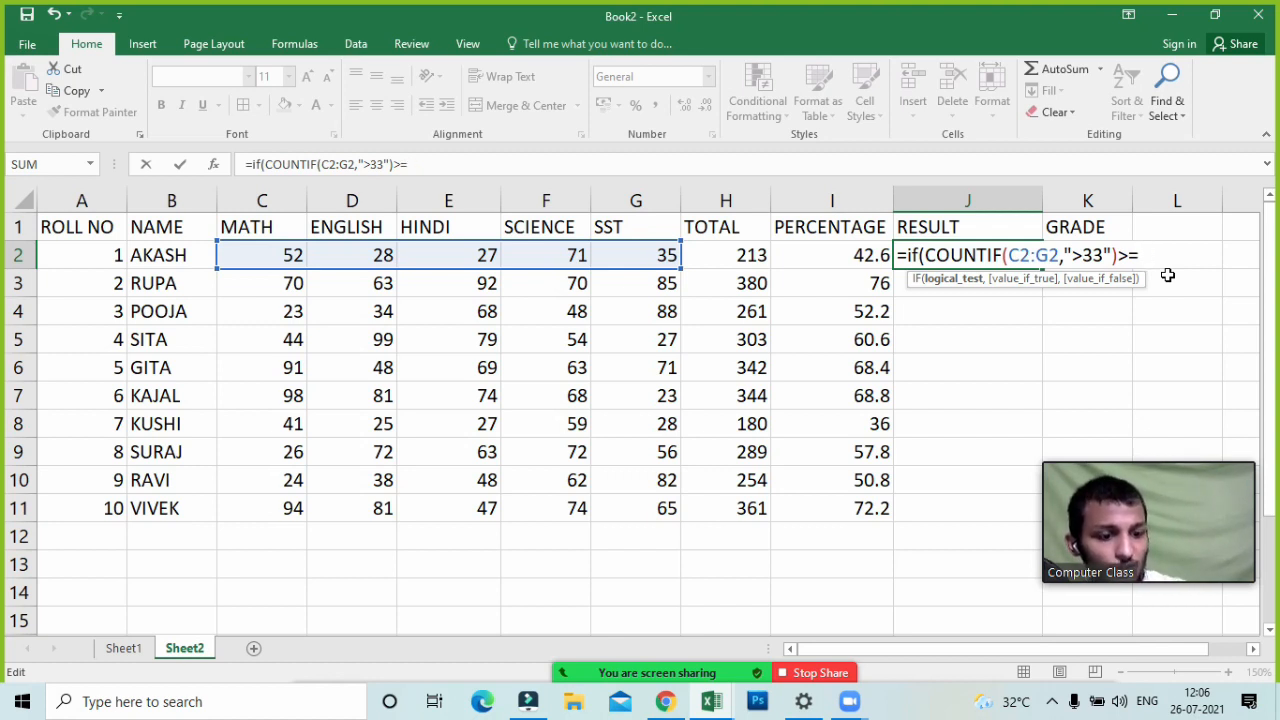
{"action": "type", "text": "5"}
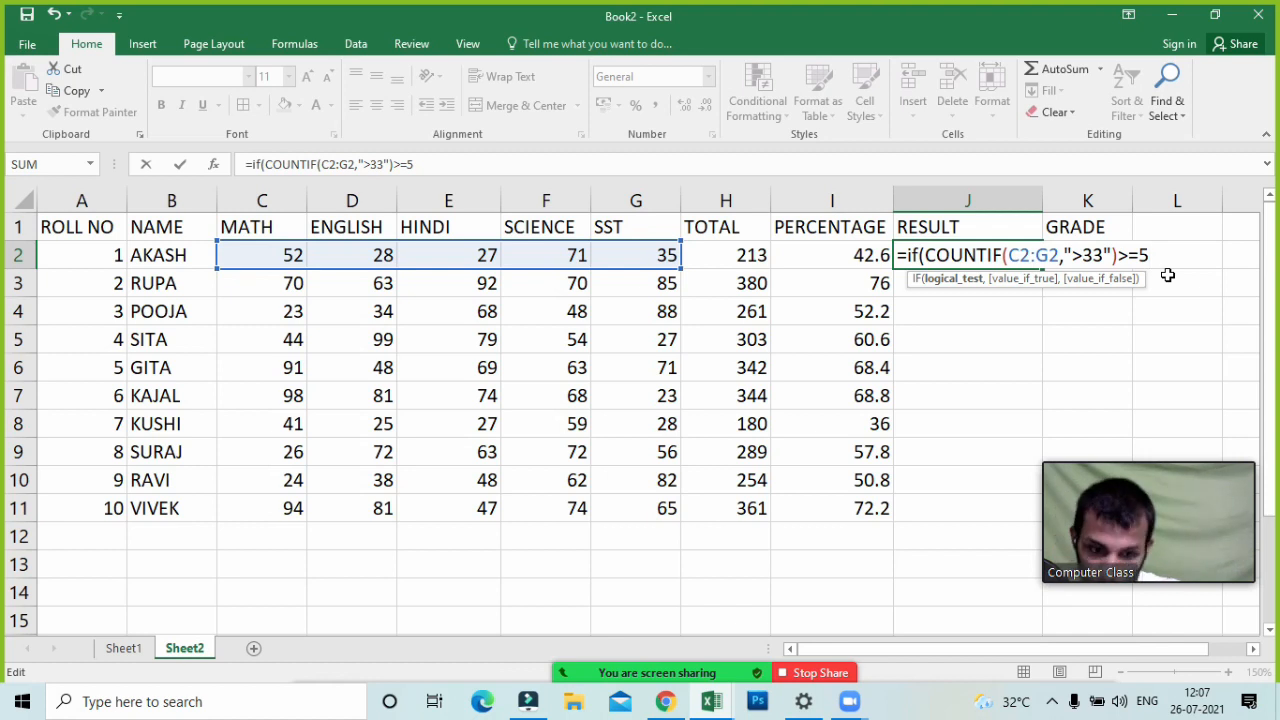
- Add "PASS" as the value if true of the IF formula in J2
{"action": "type", "text": "."}
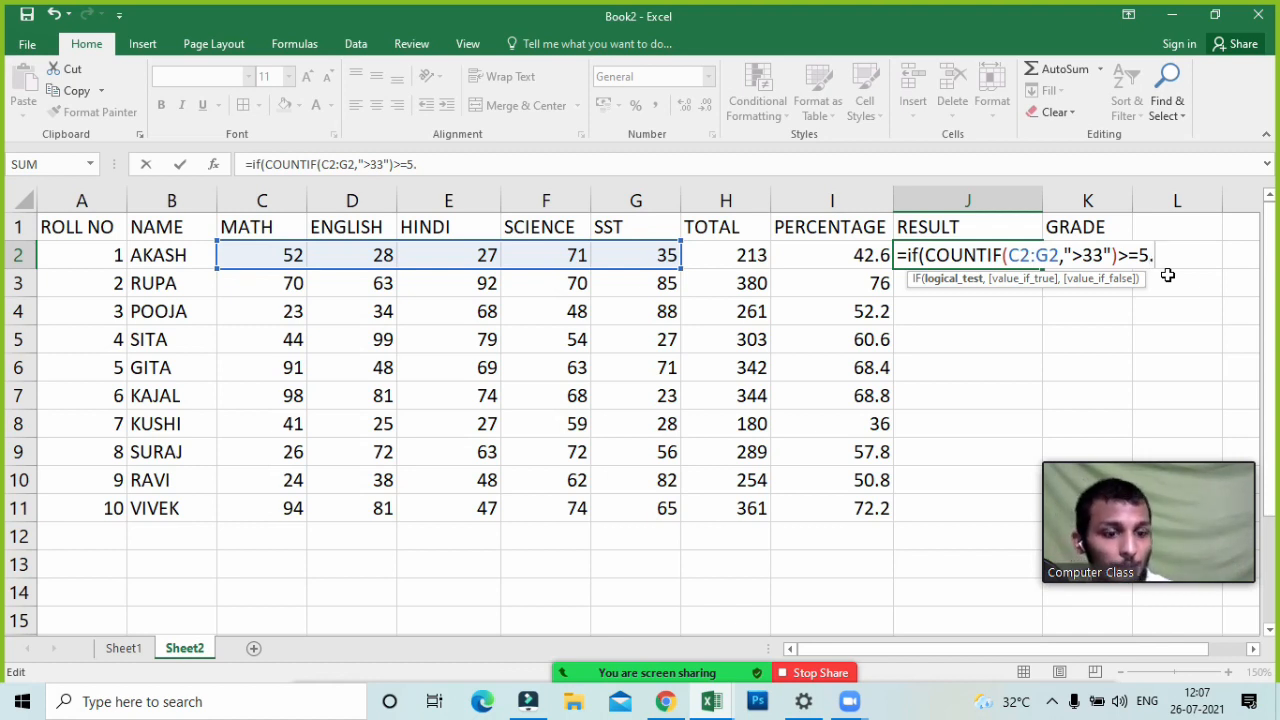
{"action": "key", "text": "BackSpace"}
{"action": "type", "text": ","}
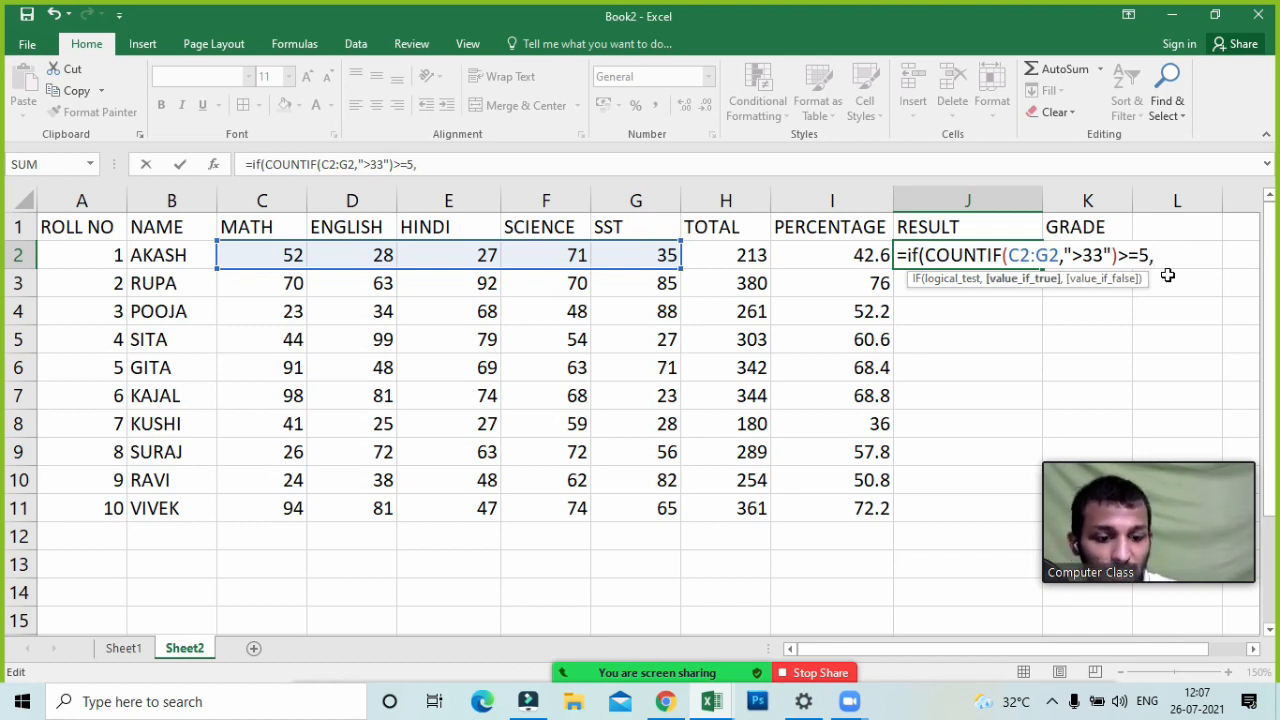
{"action": "type", "text": "\"PASS"}
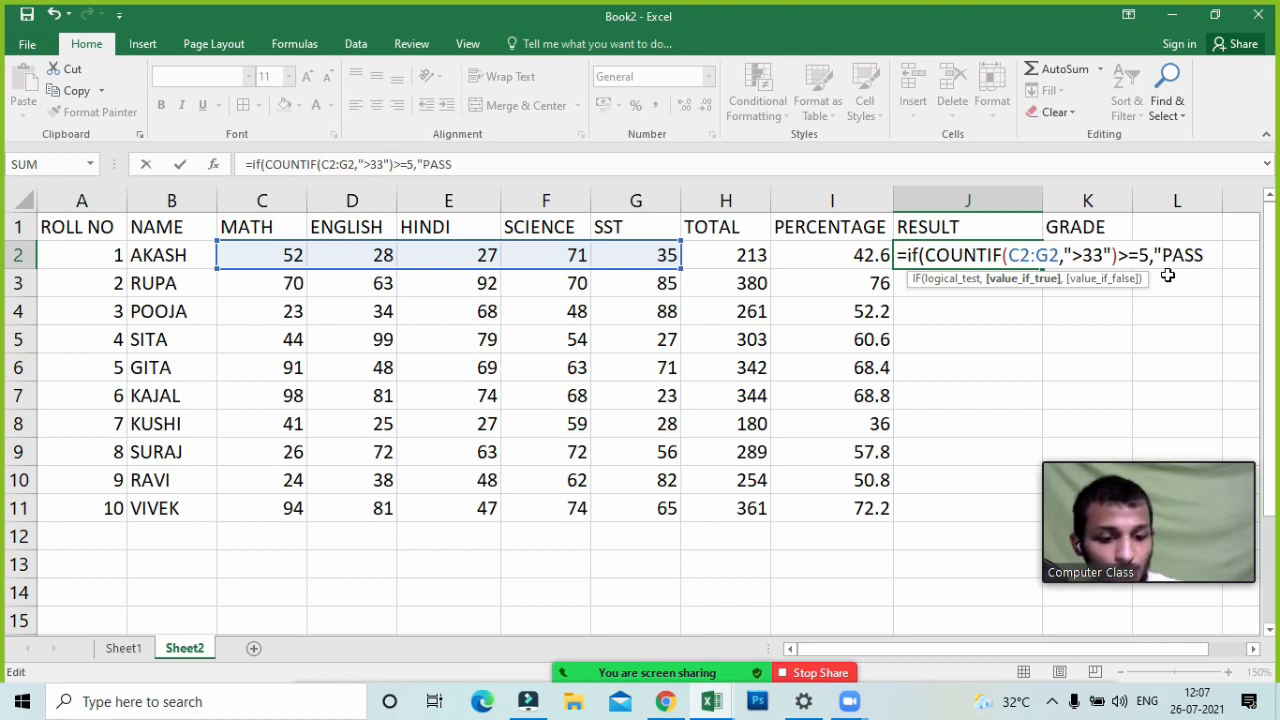
{"action": "type", "text": "\""}
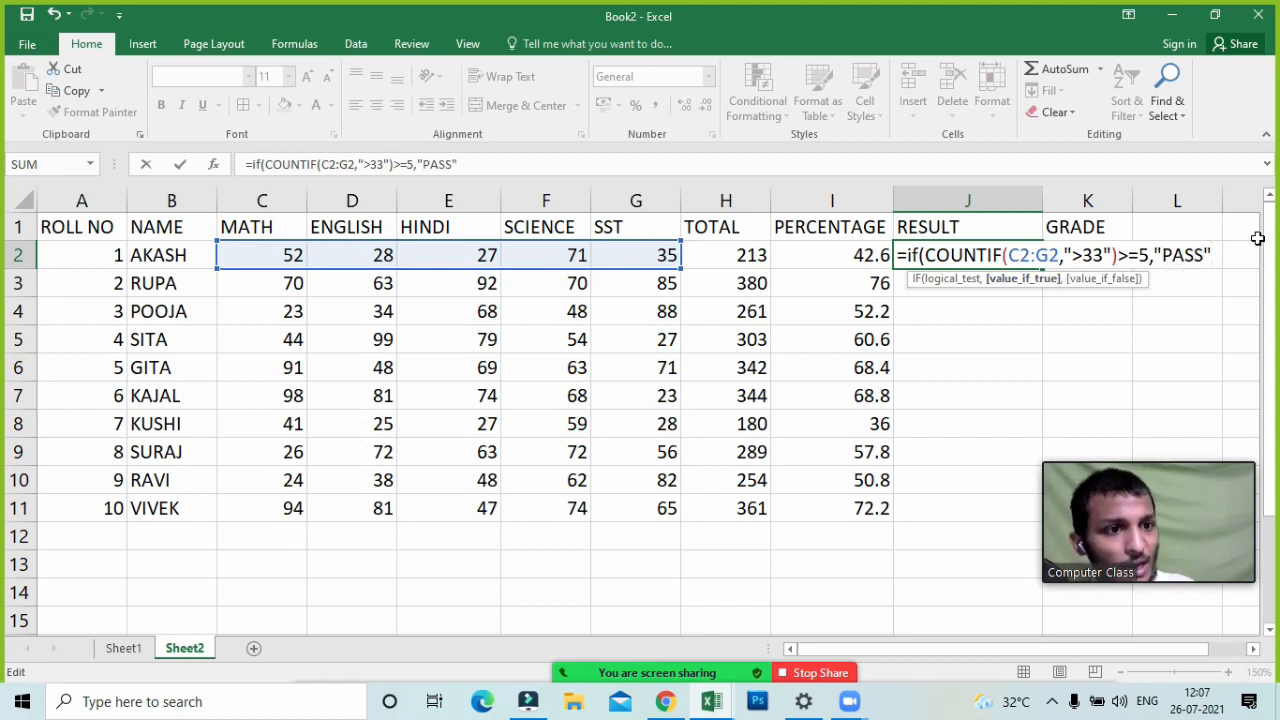
- Nest an IF function as the value if false in J2, with COUNTIF(C2:G2,"<33") in its logical test
{"action": "type", "text": ","}
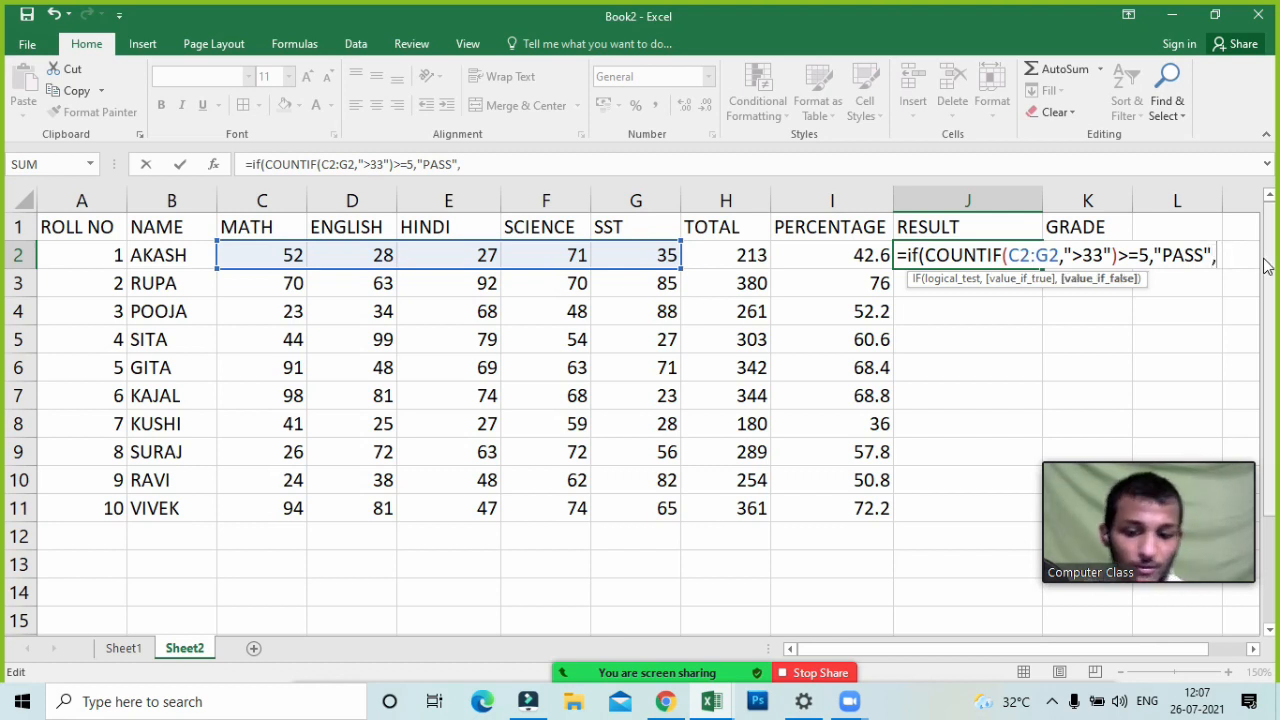
{"action": "type", "text": "if("}
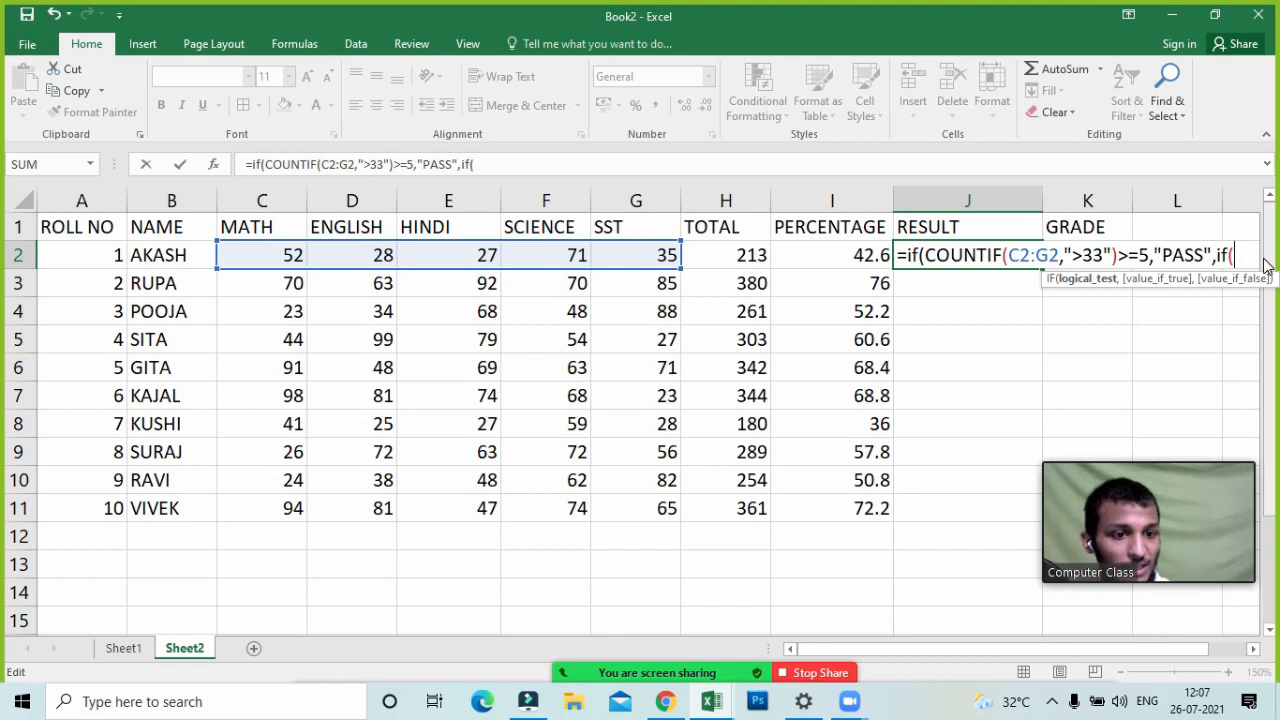
{"action": "type", "text": "countif("}
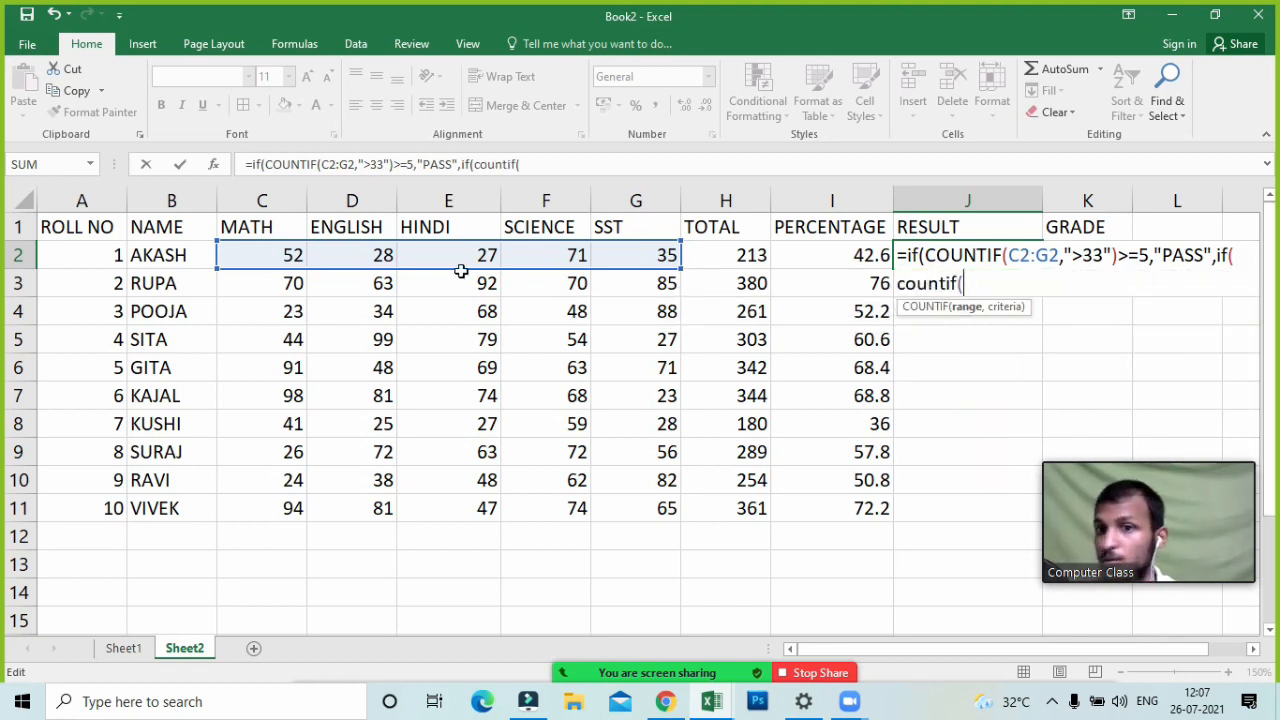
{"action": "left_click_drag", "start_coordinate": [258, 266], "coordinate": [645, 255]}
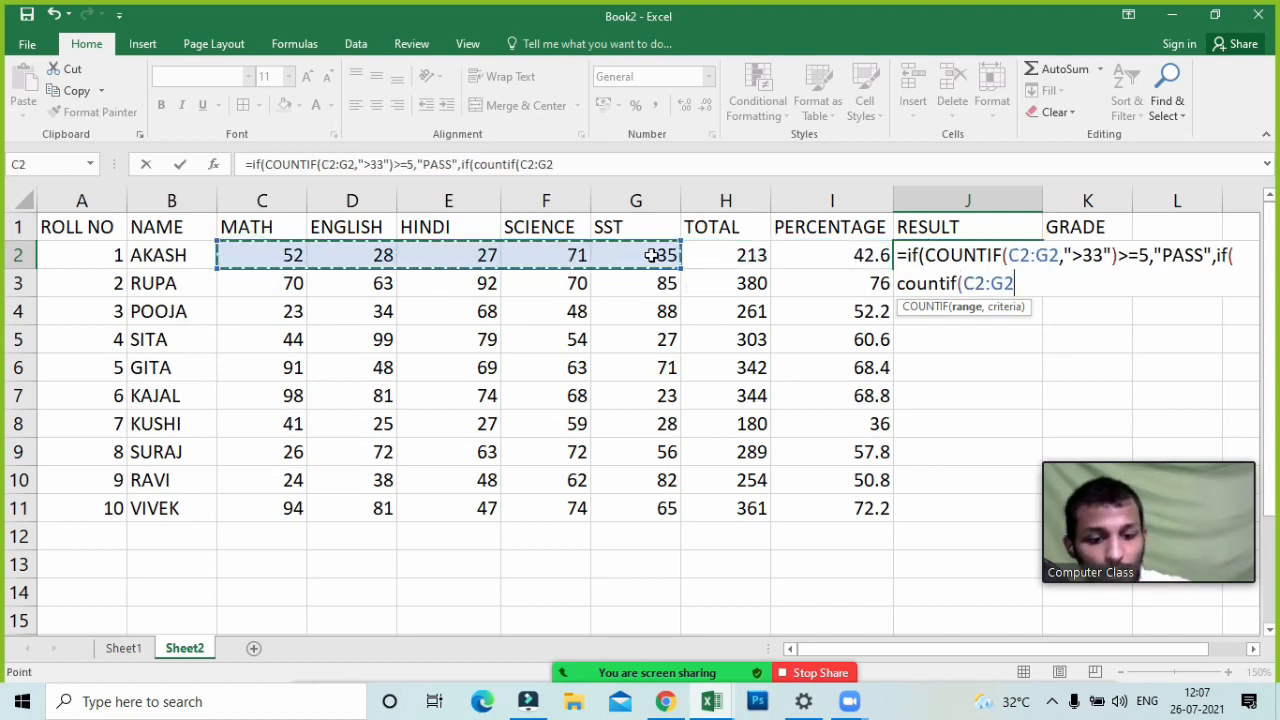
{"action": "type", "text": ","}
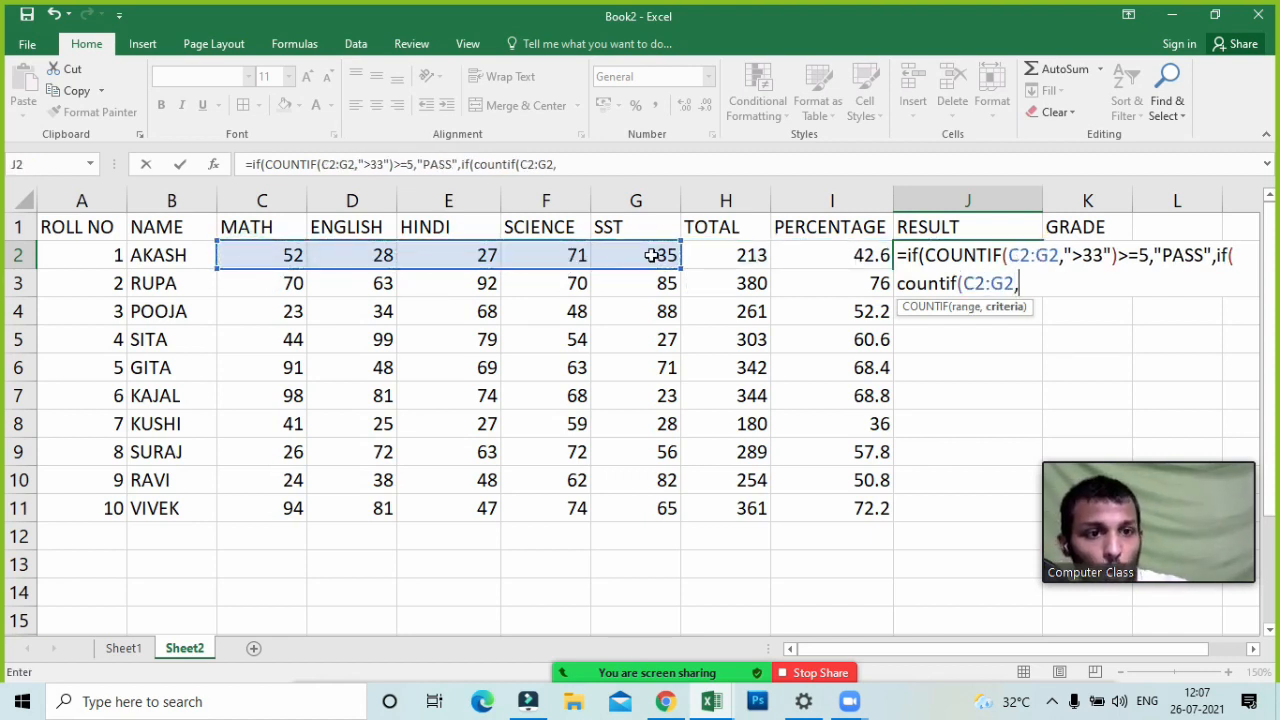
{"action": "type", "text": "\""}
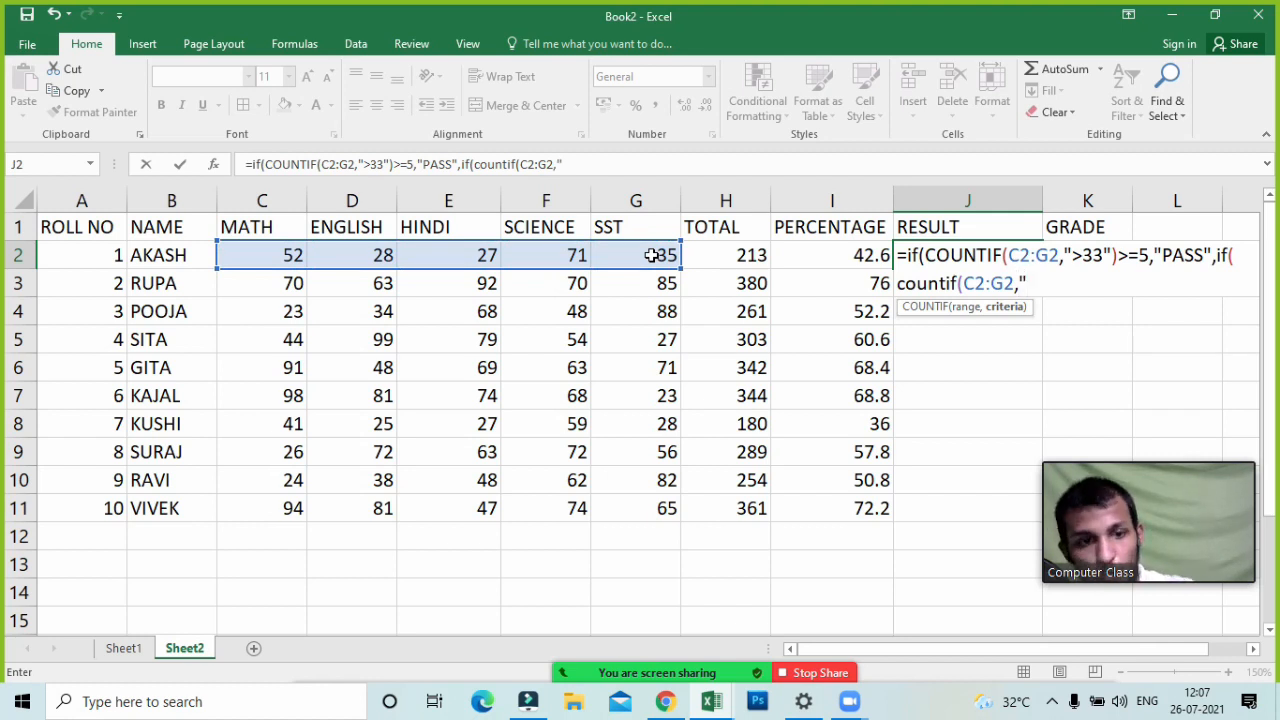
{"action": "type", "text": "<33"}
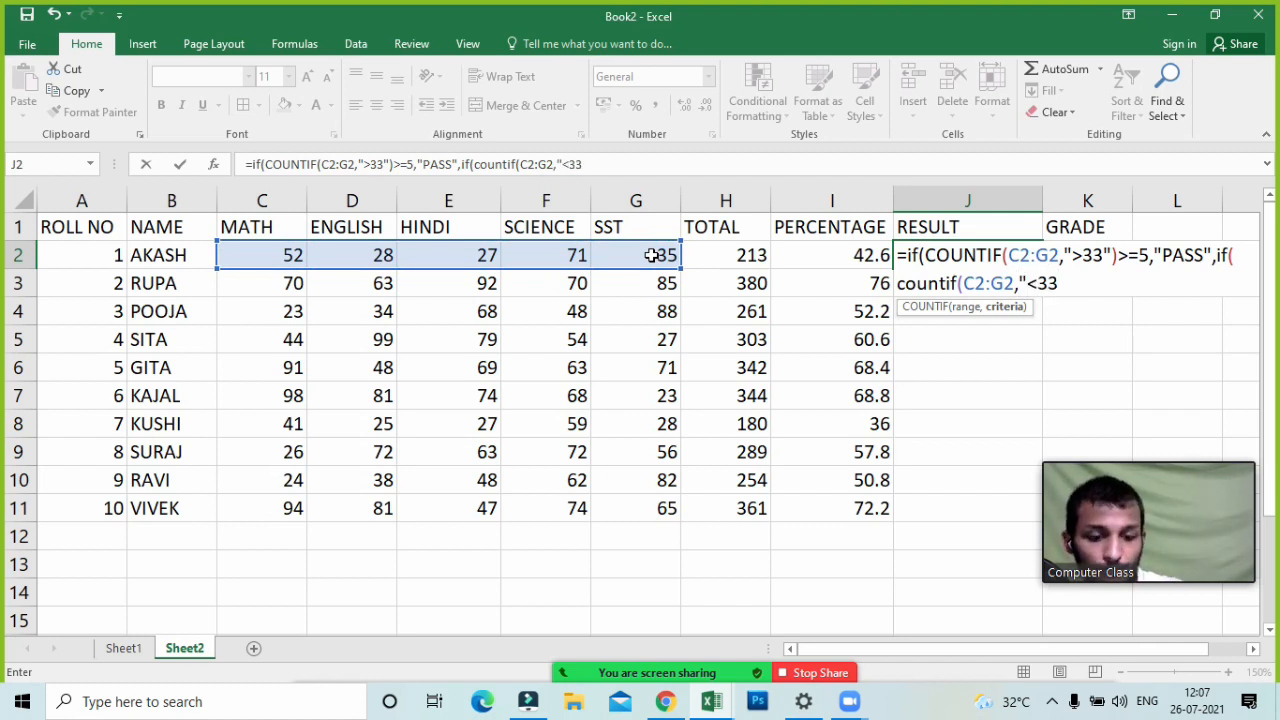
{"action": "key", "text": "Return"}
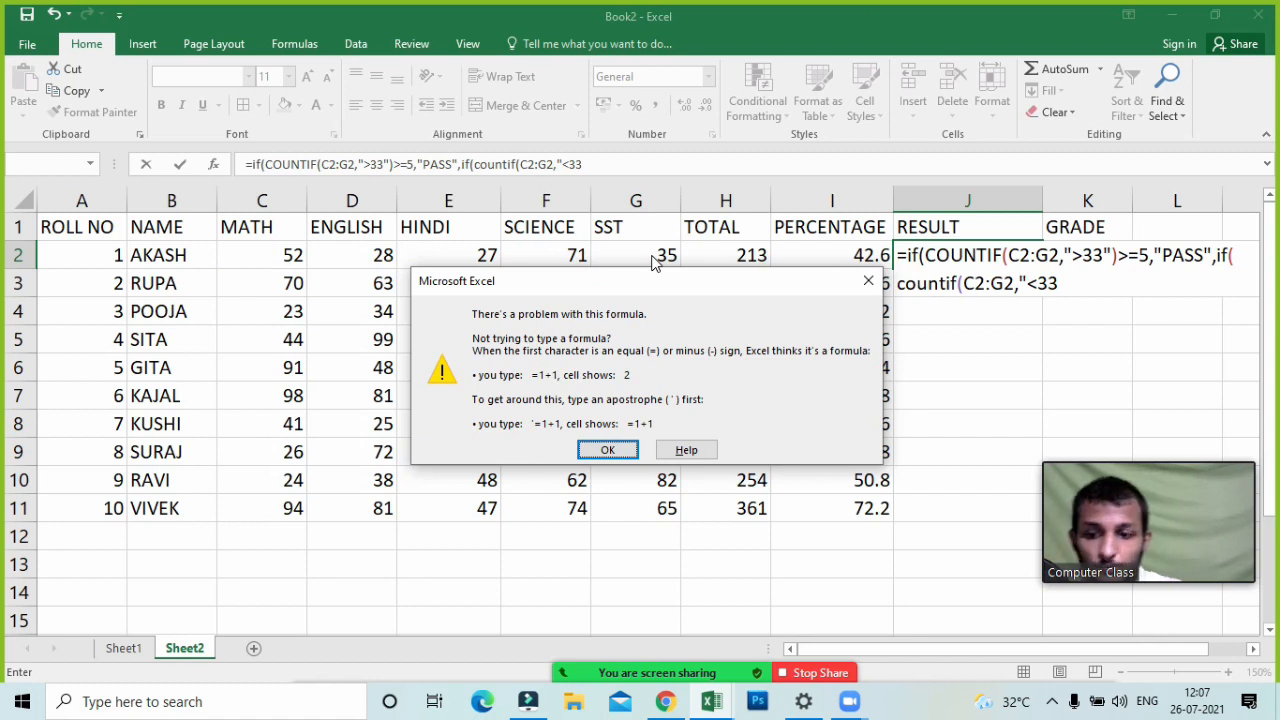
{"action": "key", "text": "Return"}
{"action": "key", "text": "Right"}
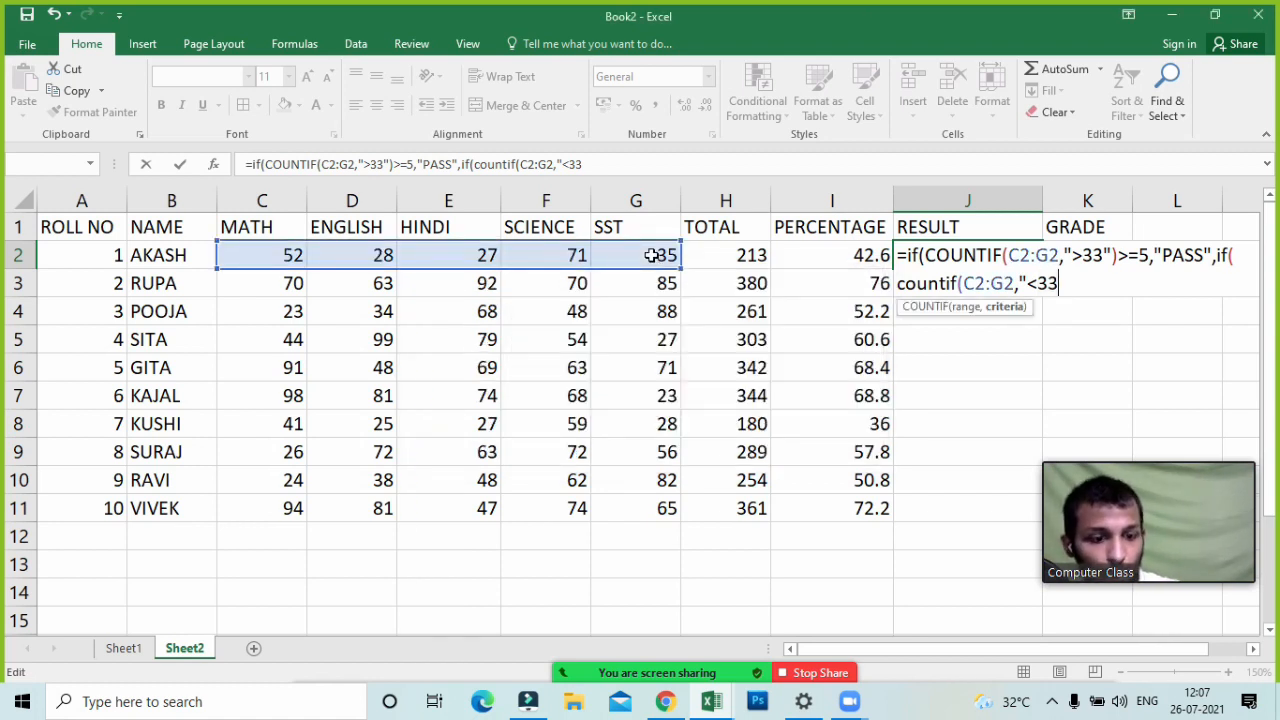
{"action": "type", "text": "\")"}
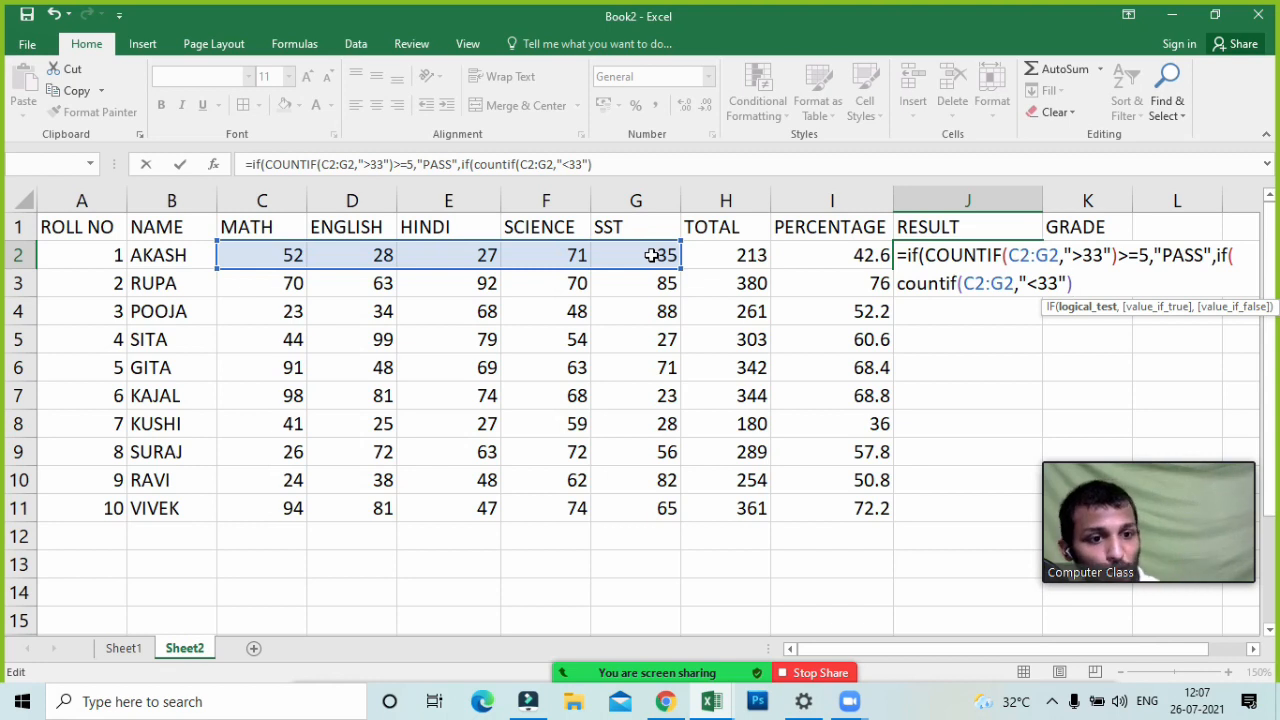
- Complete the nested IF's logical test in J2 with >=3 and add "FAIL" as its value if true
{"action": "type", "text": ">"}
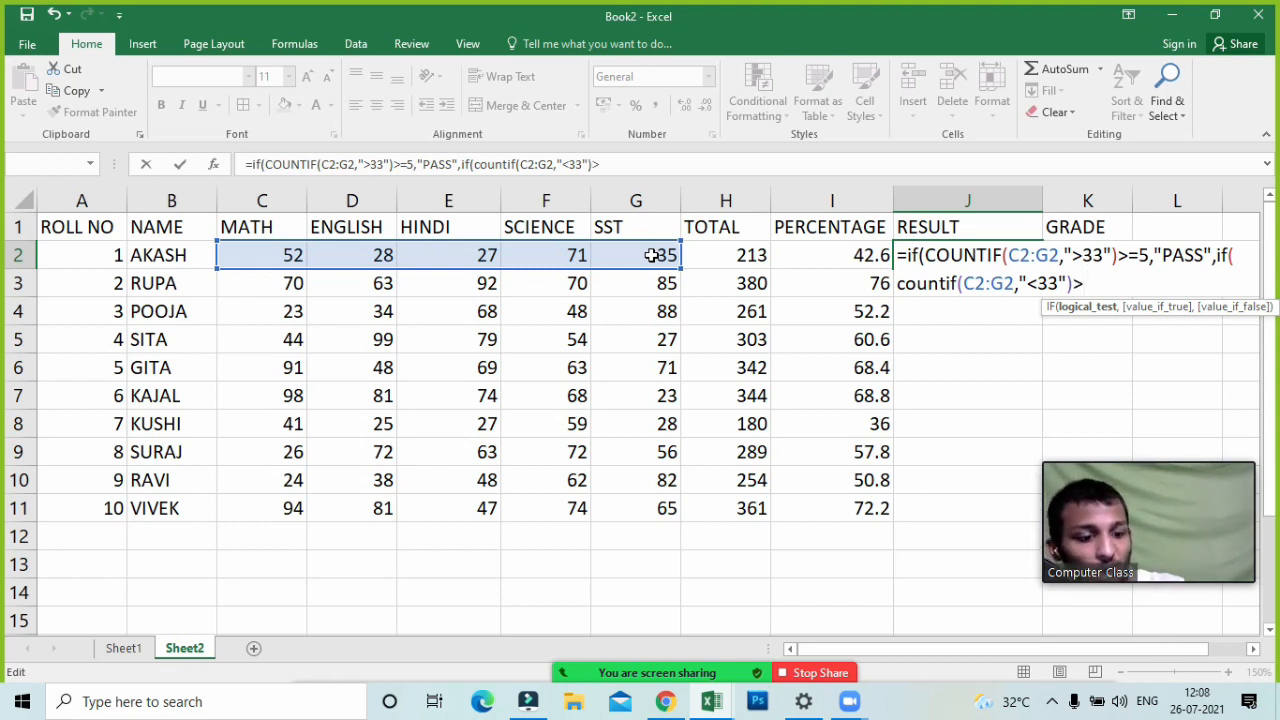
{"action": "type", "text": "=3"}
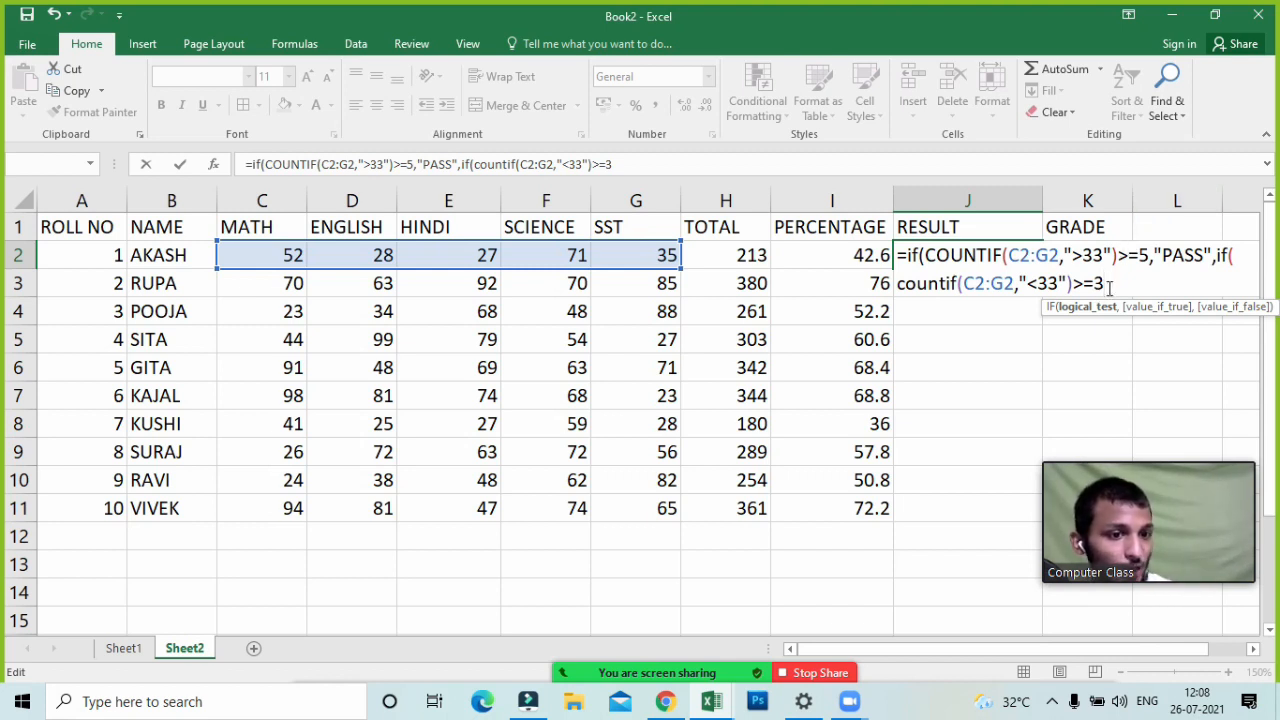
{"action": "type", "text": ",\""}
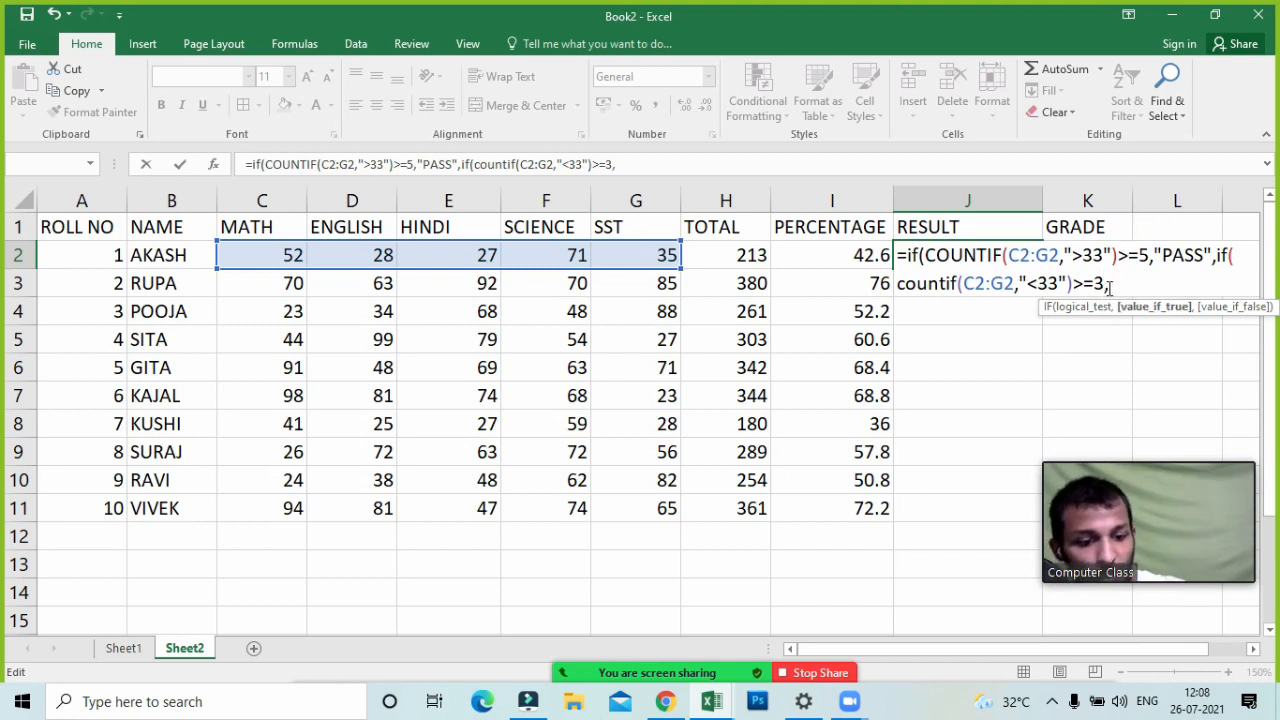
{"action": "type", "text": "FAI"}
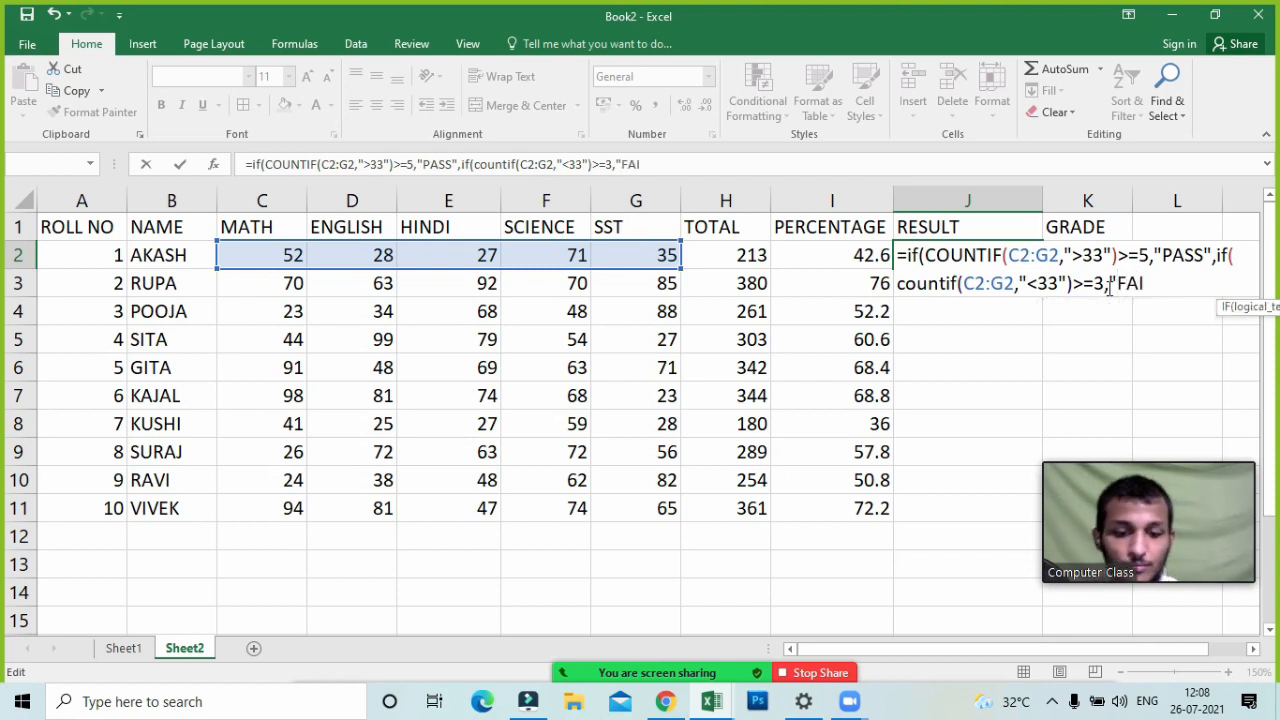
{"action": "type", "text": "L\")"}
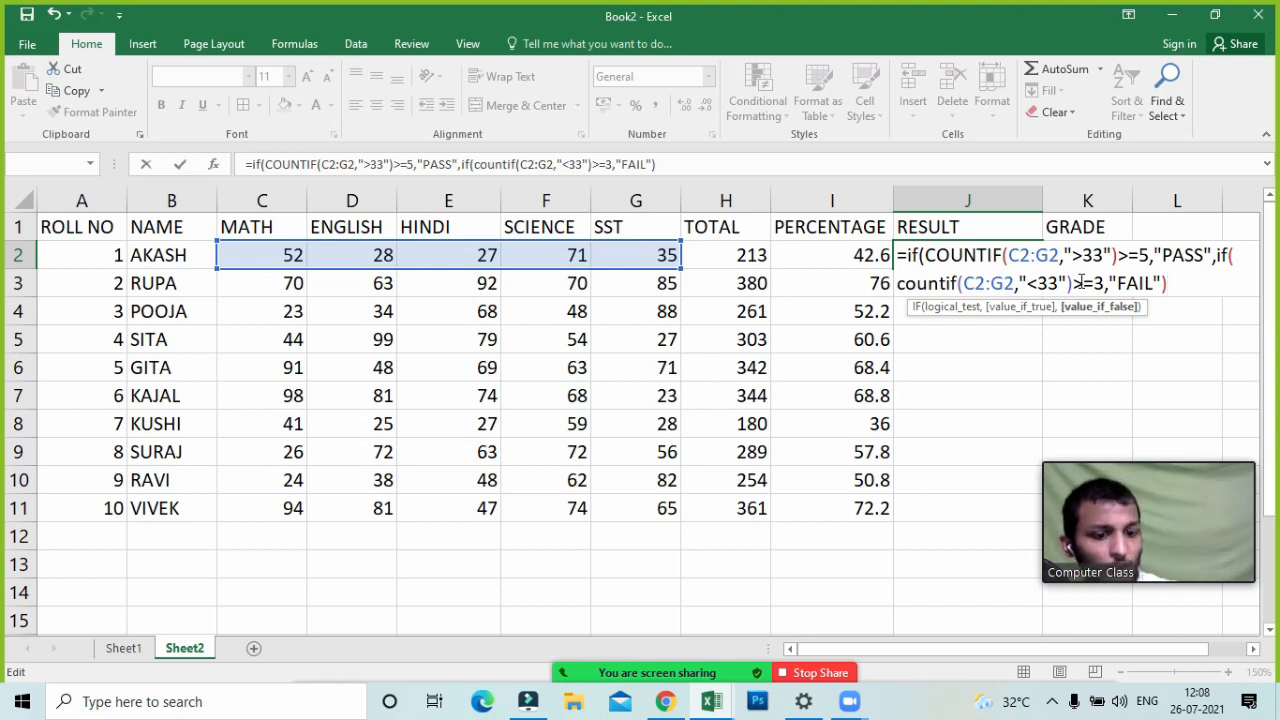
{"action": "key", "text": "BackSpace"}
{"action": "type", "text": ","}
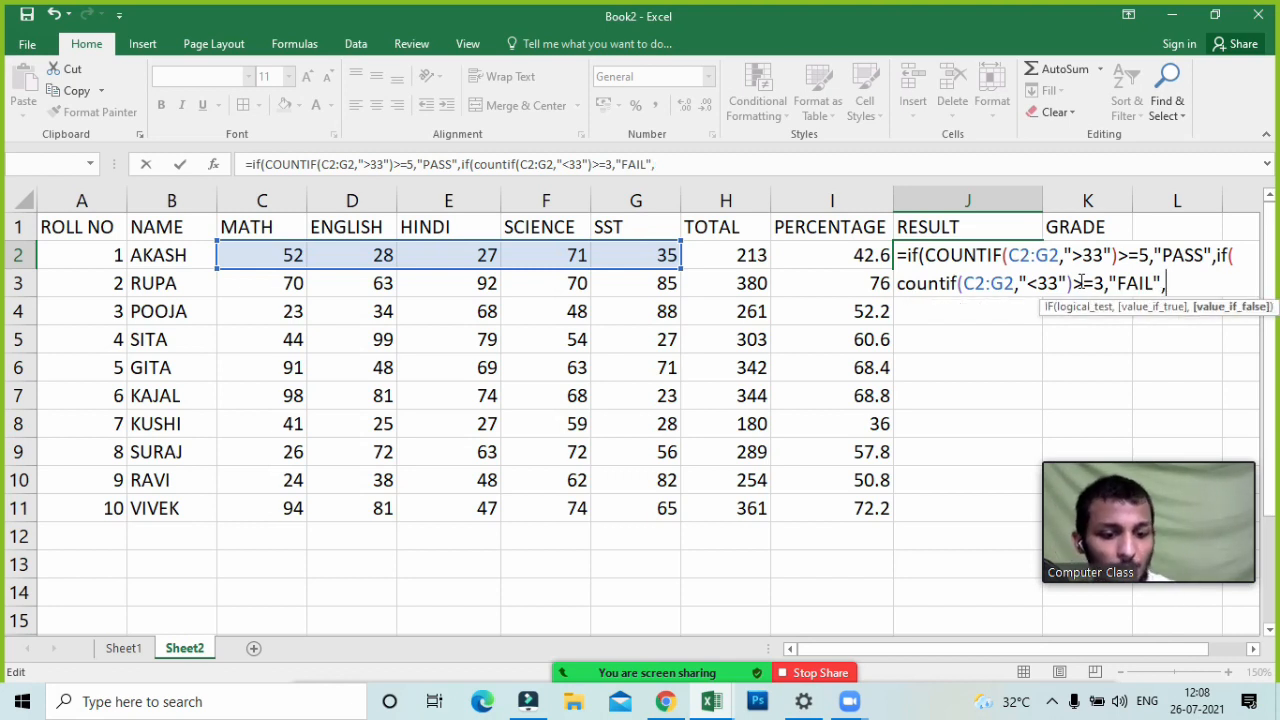
- Add "CPMPARTMENT" as the nested IF's value if false, close both IF functions and enter the formula in J2
{"action": "type", "text": "\"CPMPART"}
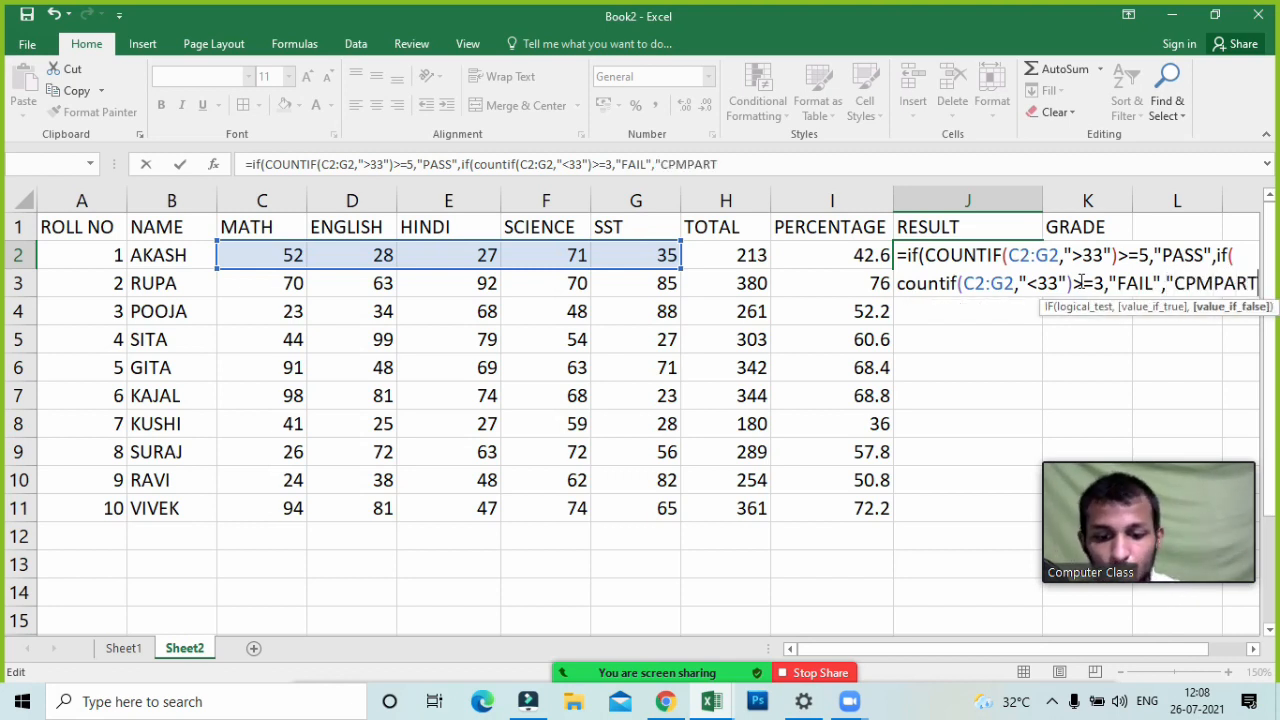
{"action": "type", "text": "NE"}
{"action": "key", "text": "BackSpace"}
{"action": "key", "text": "BackSpace"}
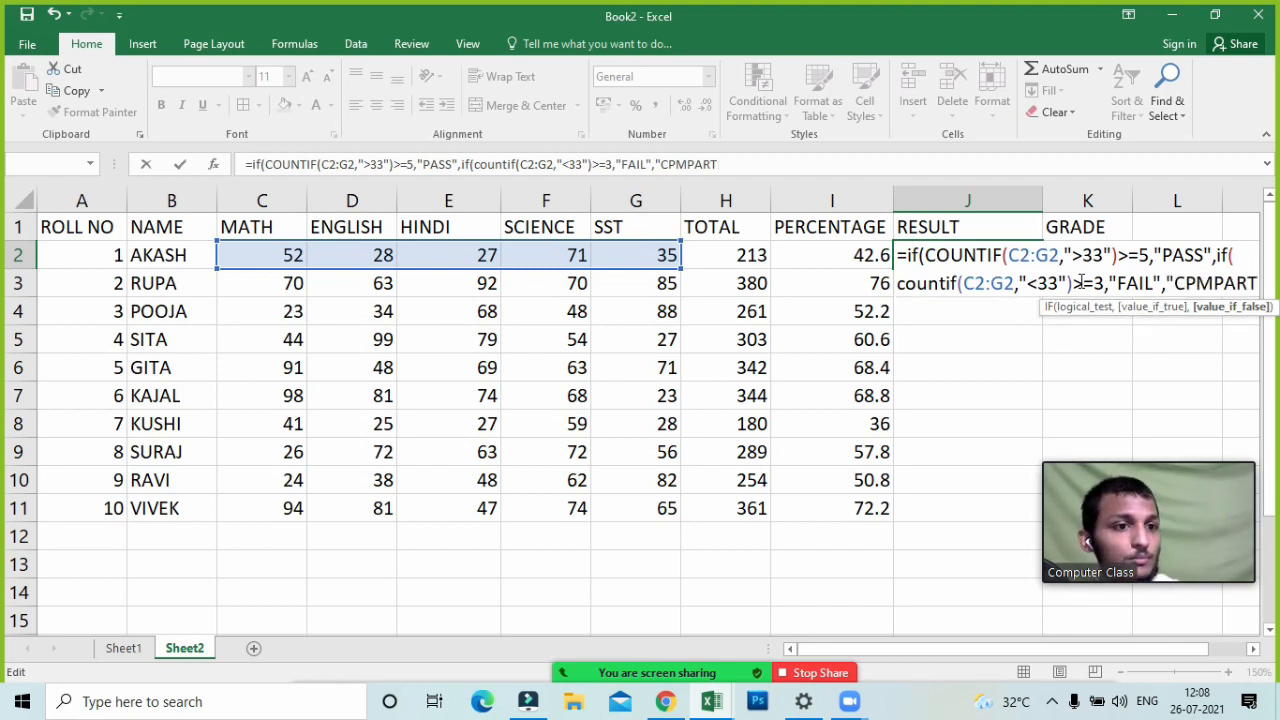
{"action": "type", "text": "MENT\"))"}
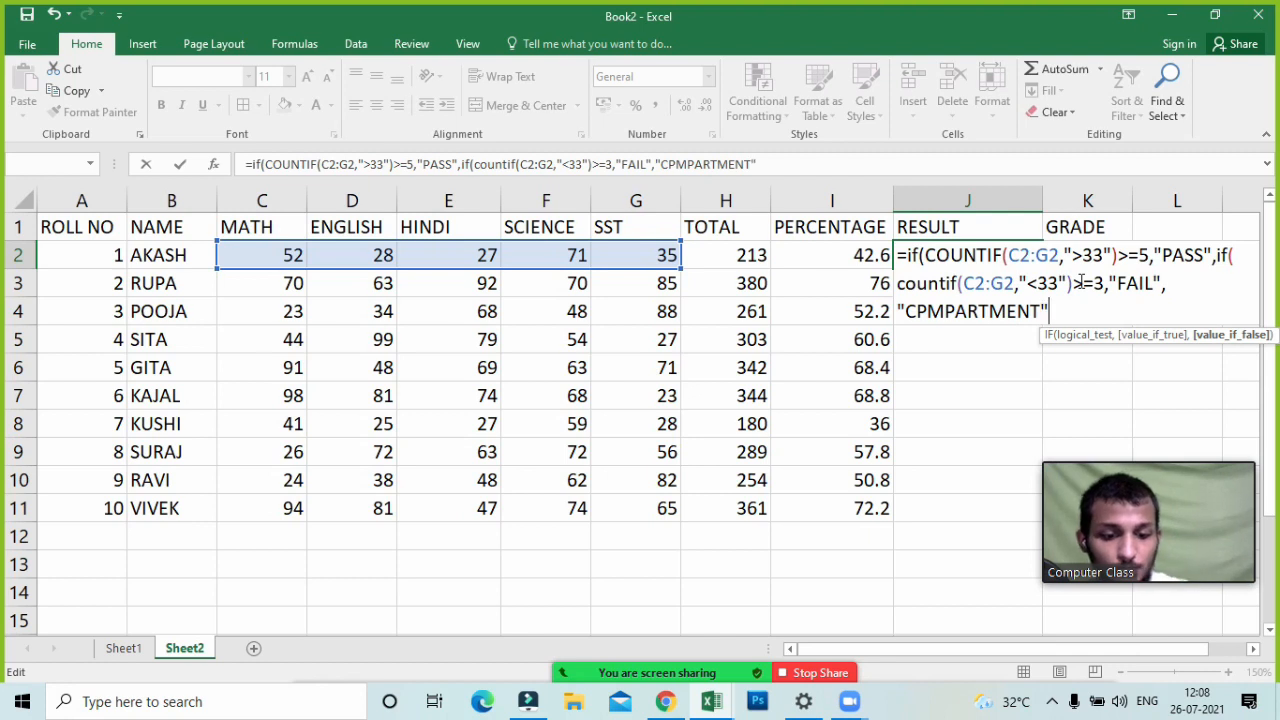
{"action": "key", "text": "Return"}
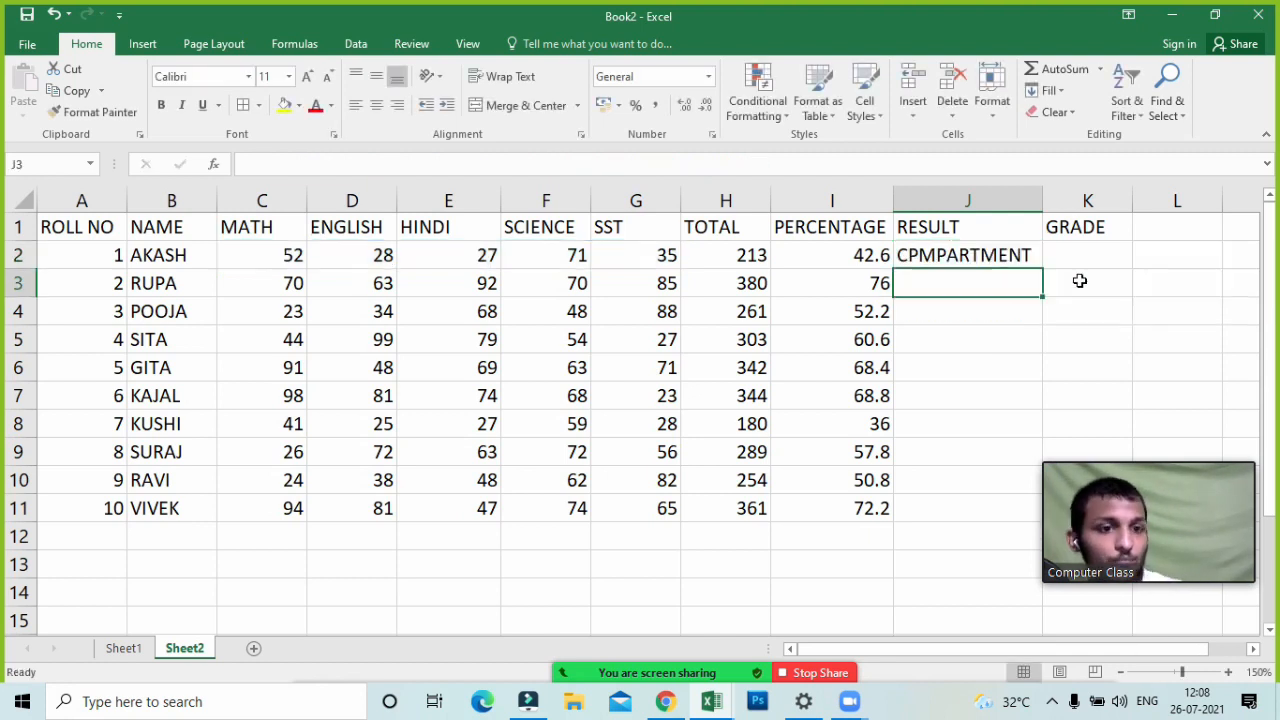
- Check the formula in J2 and set the Hindi mark in E2 to 60
{"action": "double_click", "coordinate": [1034, 250]}
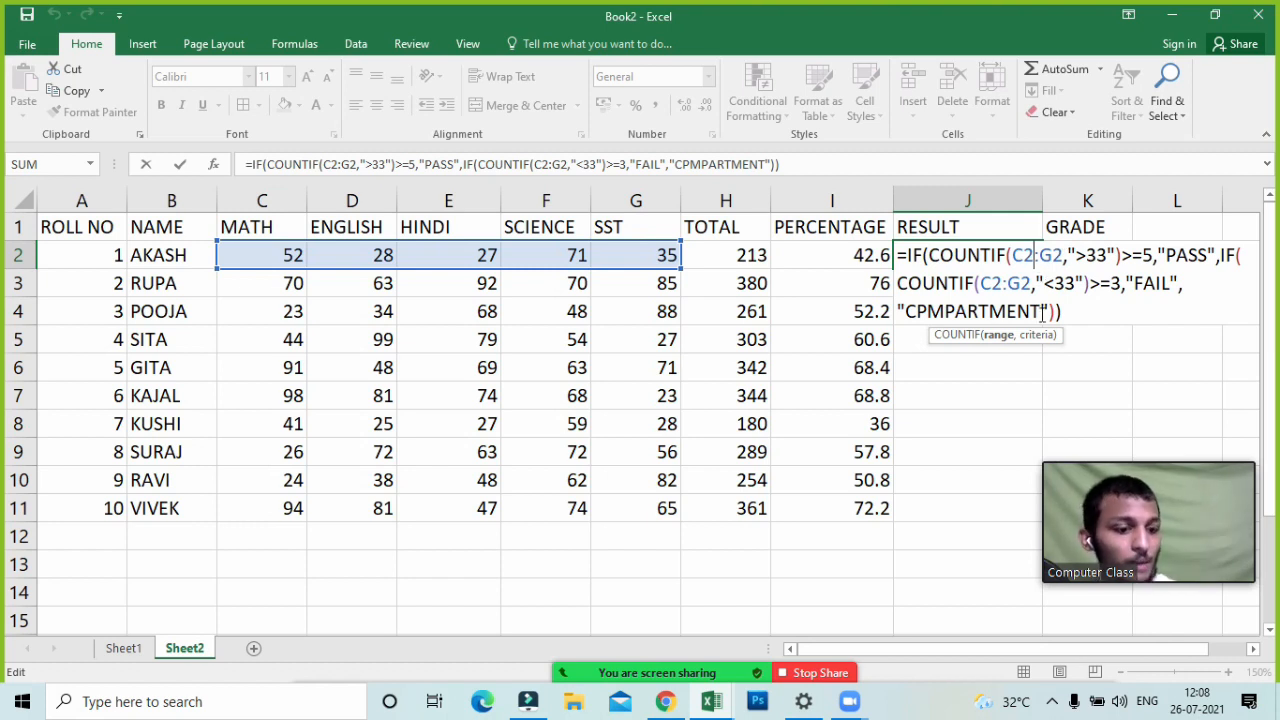
{"action": "key", "text": "Return"}
{"action": "left_click", "coordinate": [437, 255]}
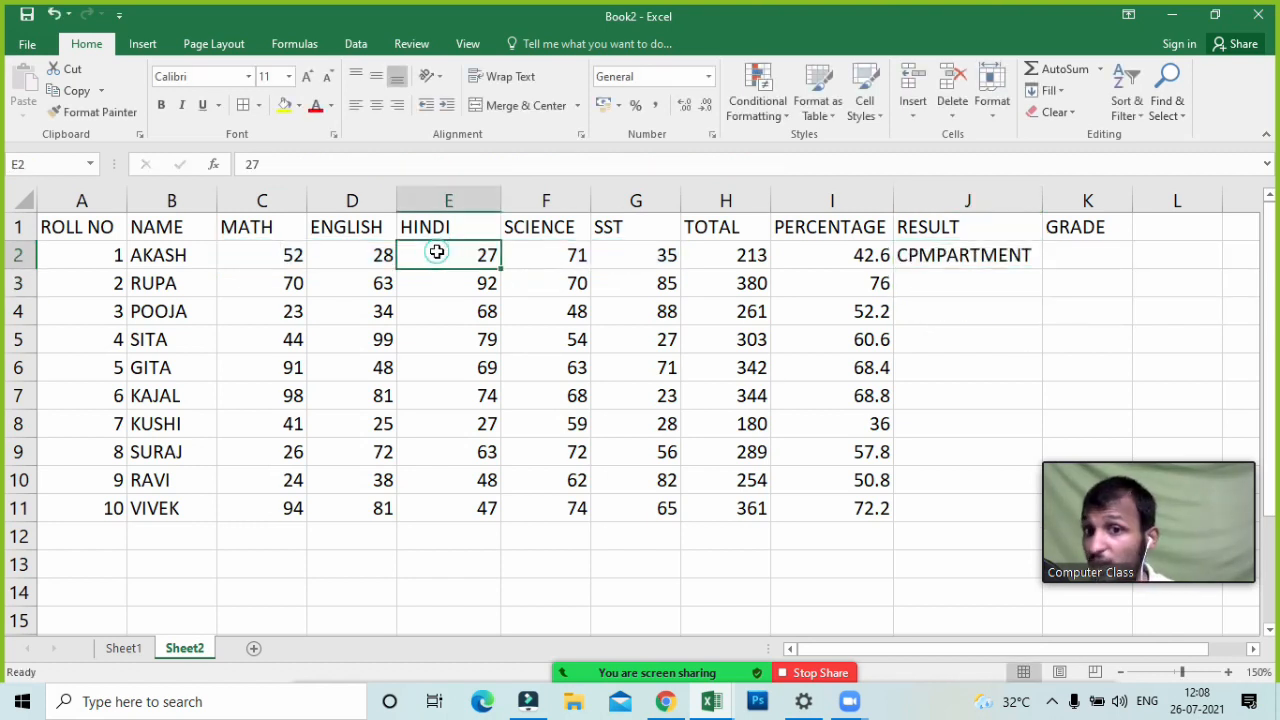
{"action": "type", "text": "60"}
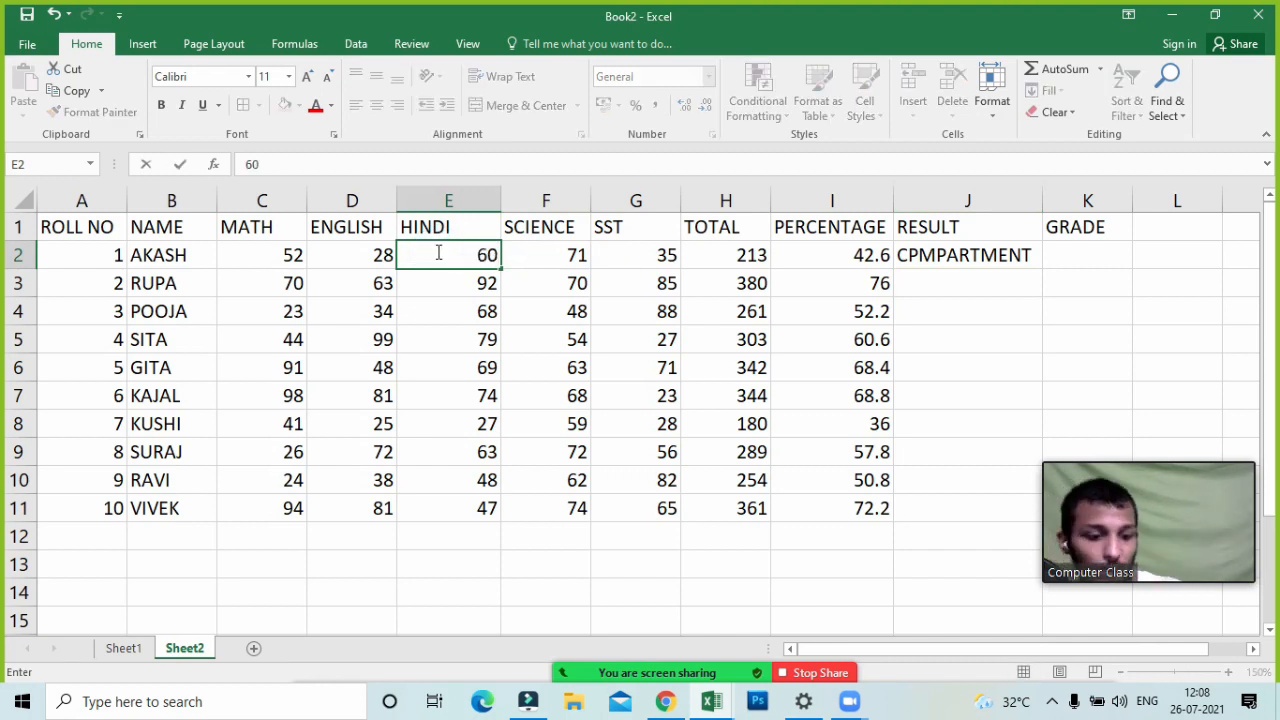
{"action": "key", "text": "Tab"}
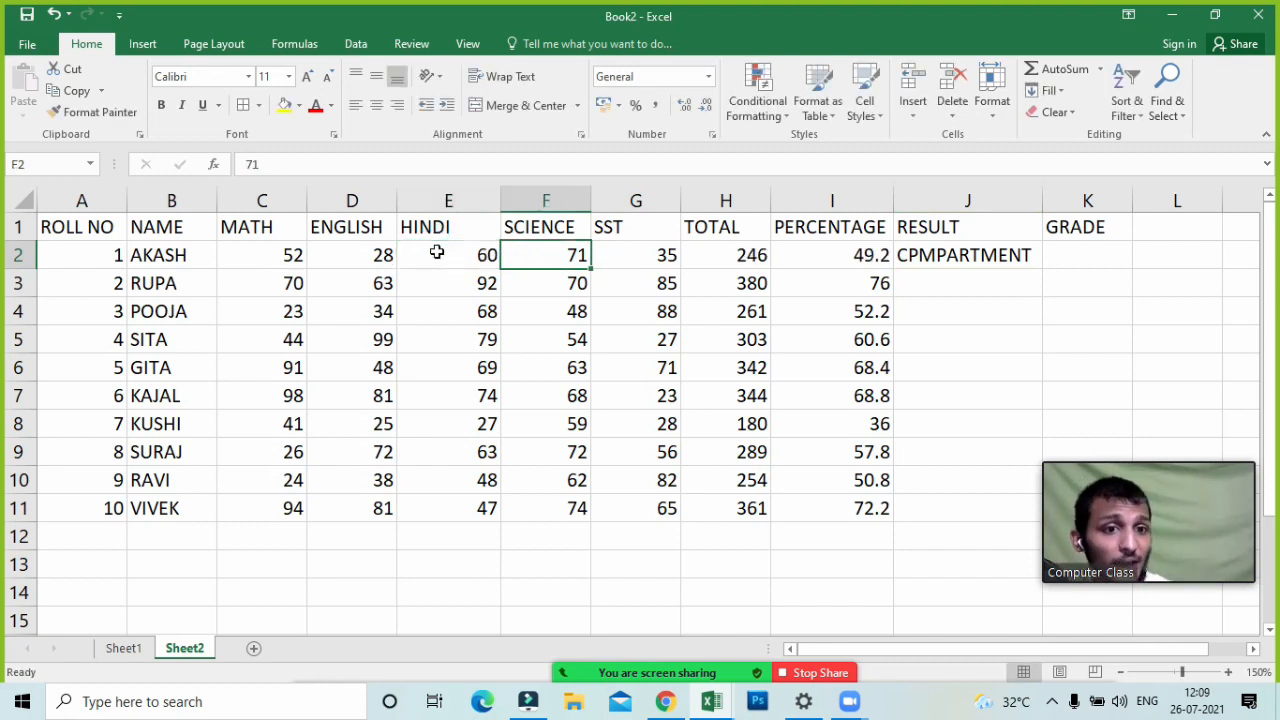
- Set the English mark in D2 to 50 and review the J2 formula against the changed marks
{"action": "double_click", "coordinate": [970, 266]}
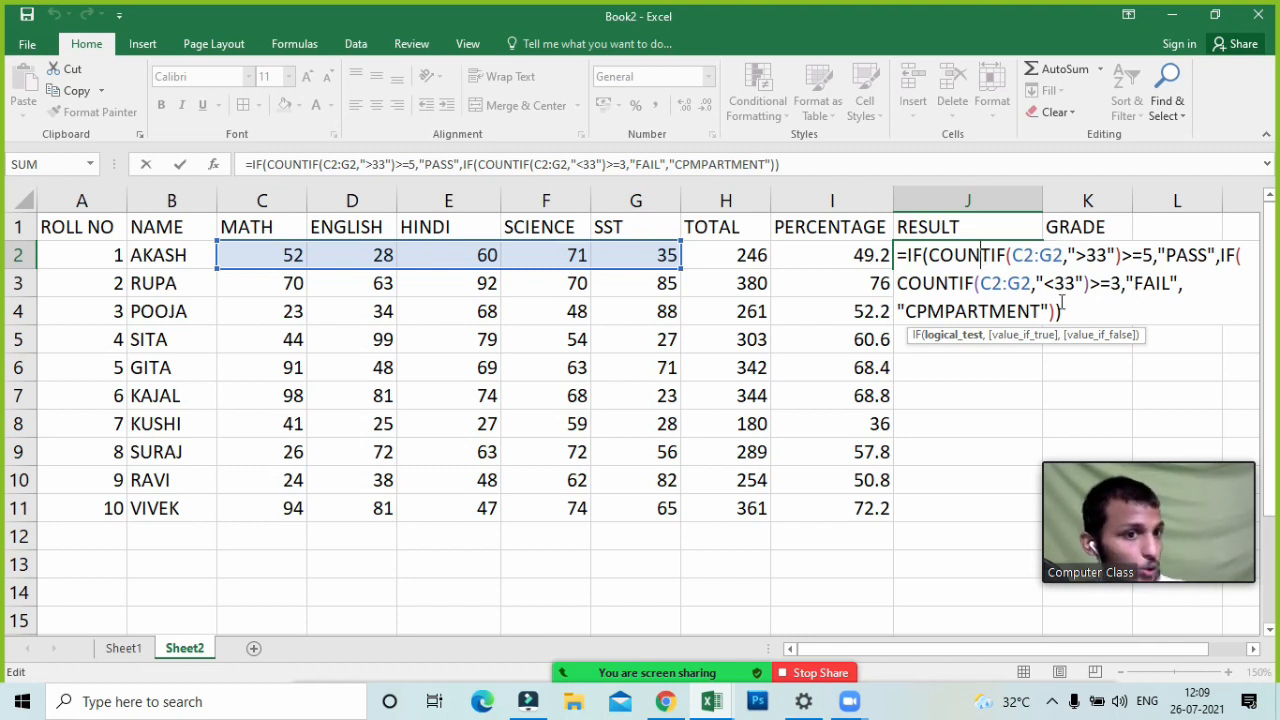
{"action": "key", "text": "Return"}
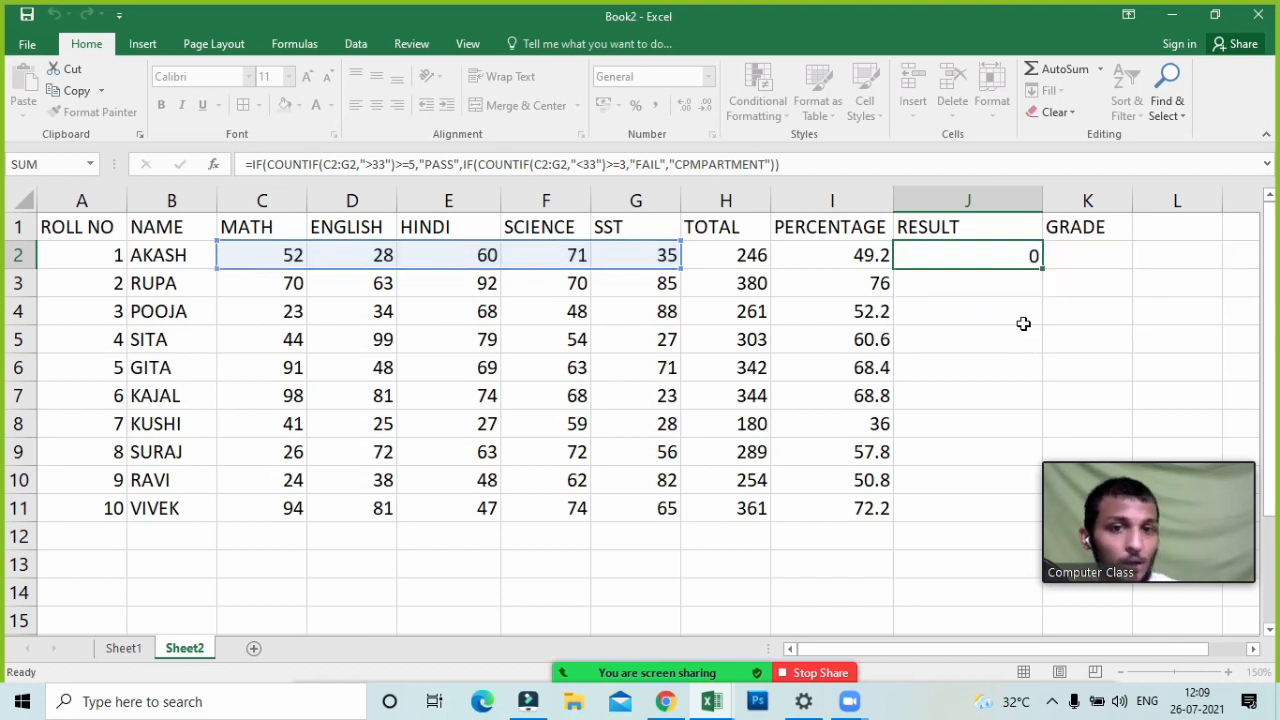
{"action": "left_click", "coordinate": [376, 255]}
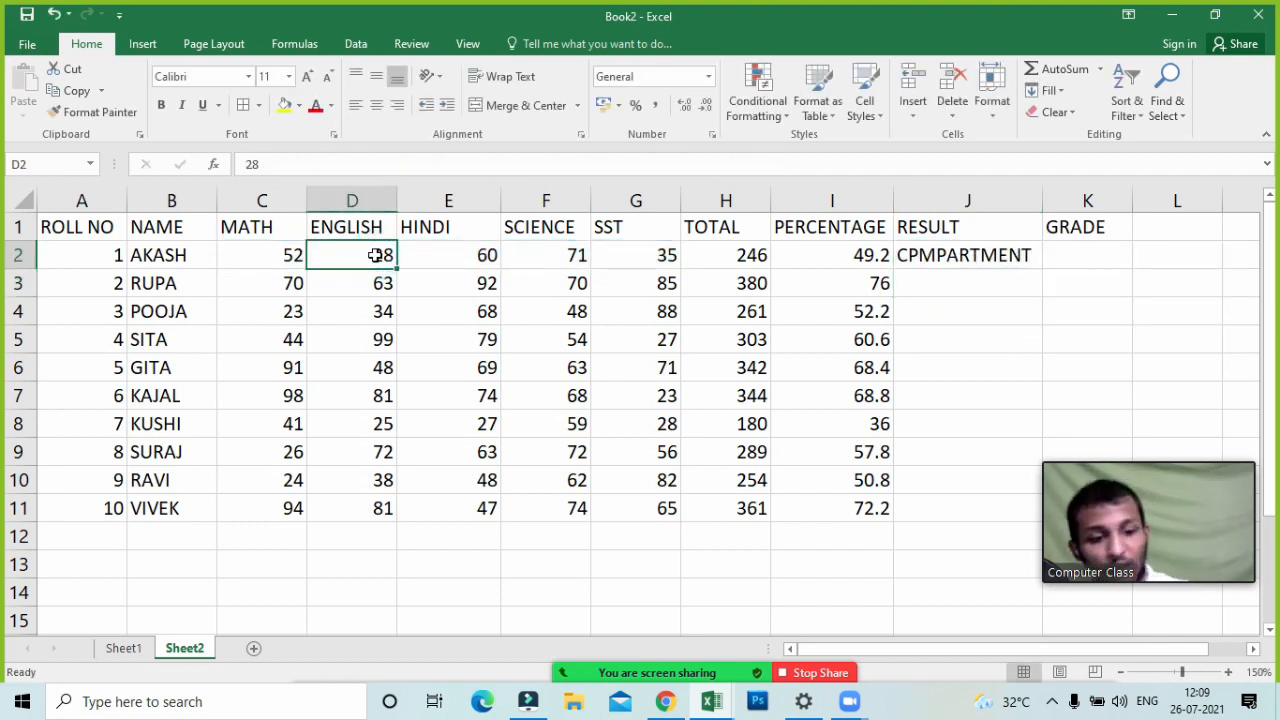
{"action": "type", "text": "50"}
{"action": "key", "text": "Return"}
{"action": "left_click", "coordinate": [920, 255]}
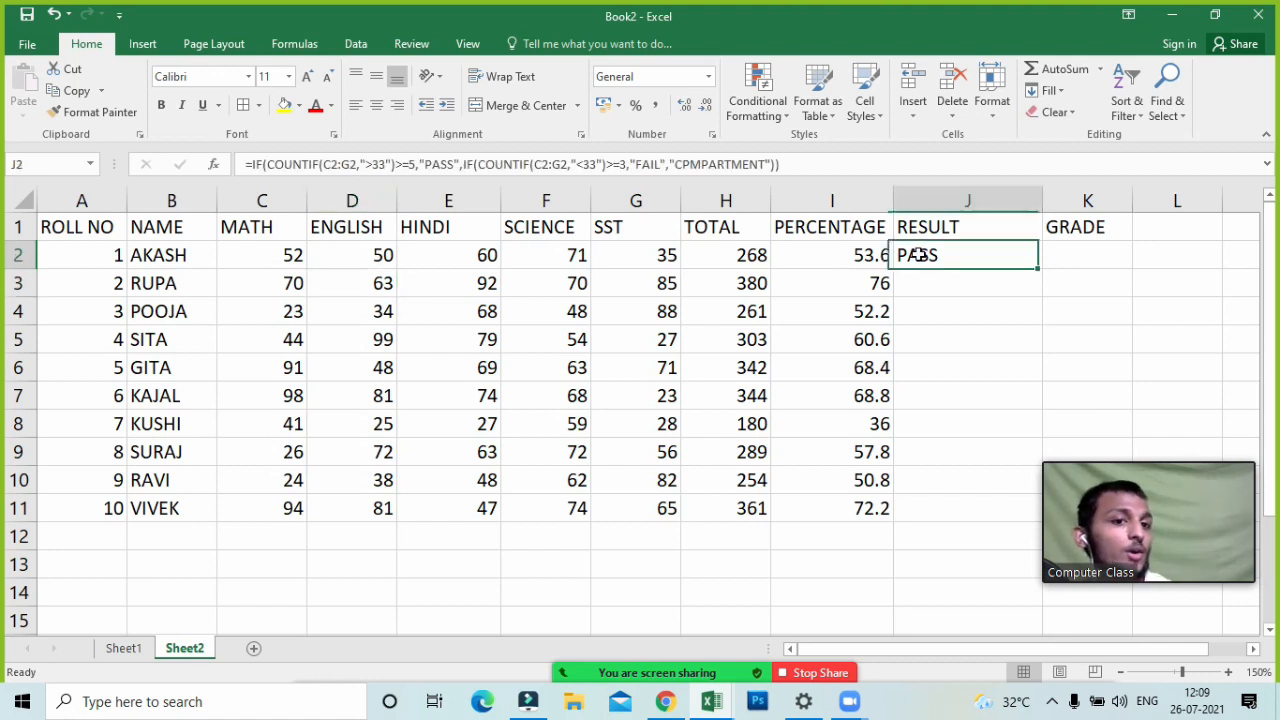
{"action": "double_click", "coordinate": [920, 255]}
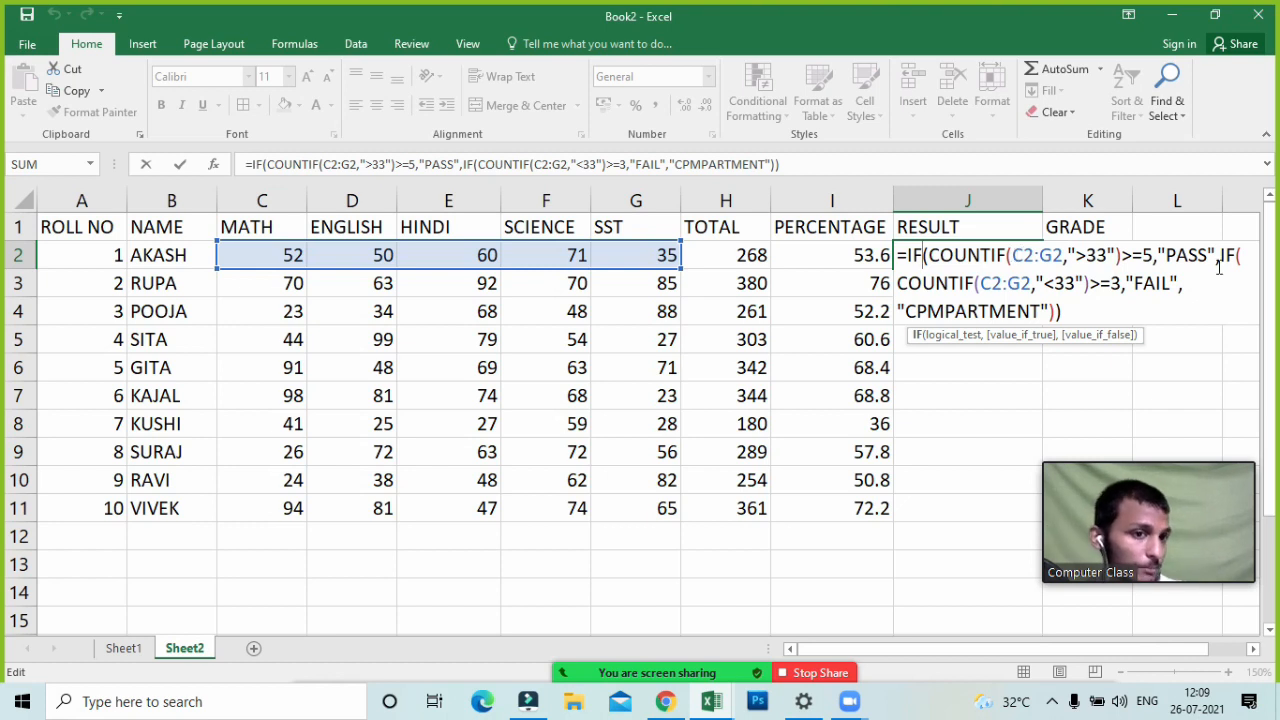
{"action": "key", "text": "Return"}
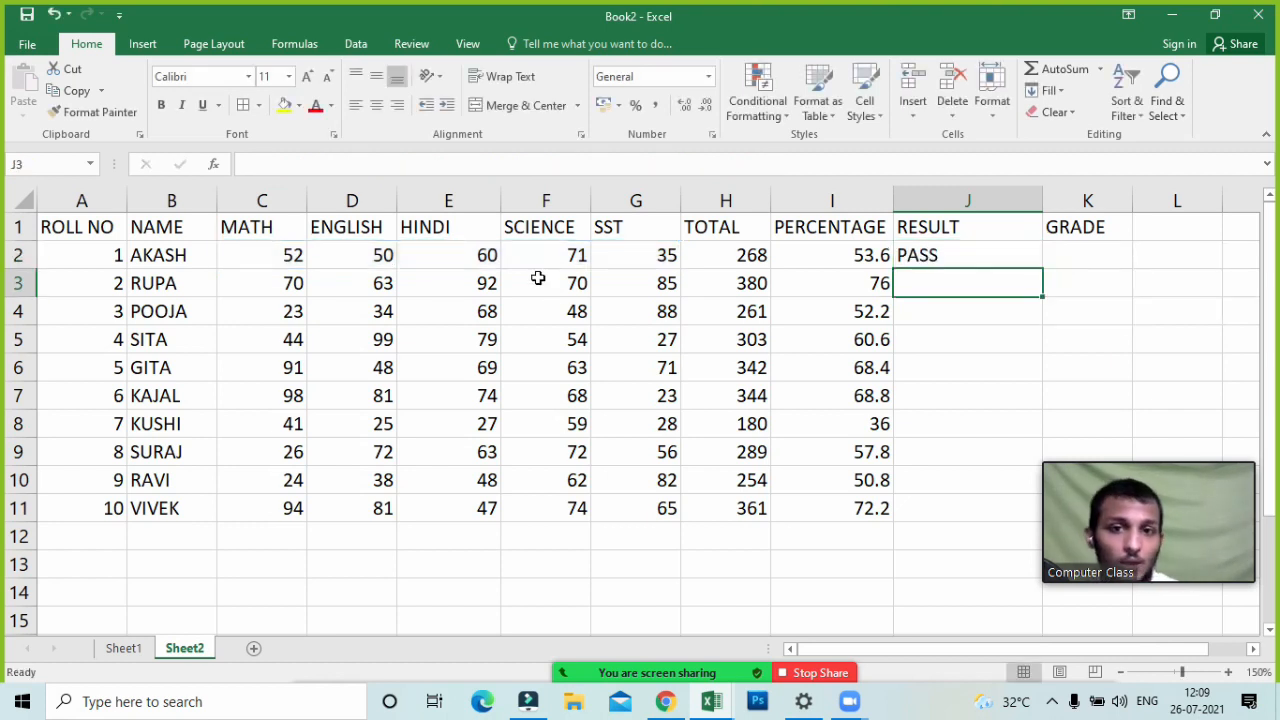
- Set the Hindi, English and Math marks in E2, D2 and C2 to 1 and check the formula in J2
{"action": "left_click", "coordinate": [500, 256]}
{"action": "type", "text": "1"}
{"action": "key", "text": "Left"}
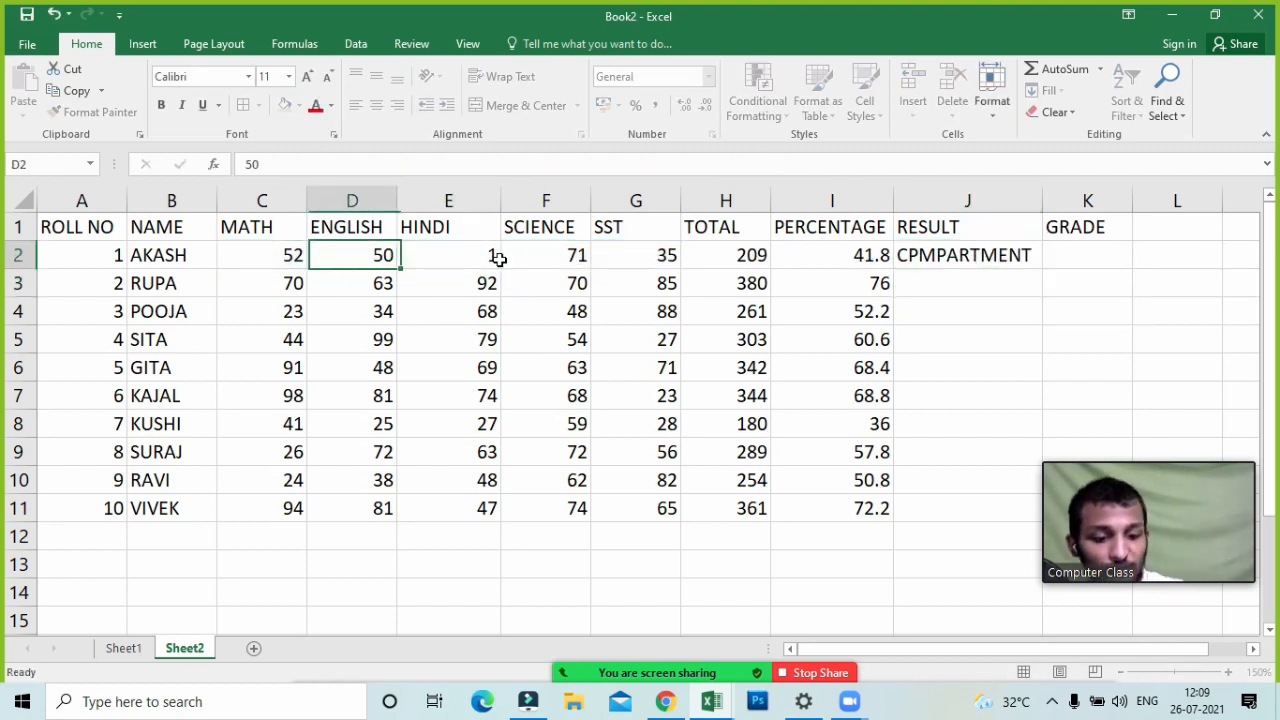
{"action": "type", "text": "1"}
{"action": "key", "text": "Left"}
{"action": "type", "text": "1"}
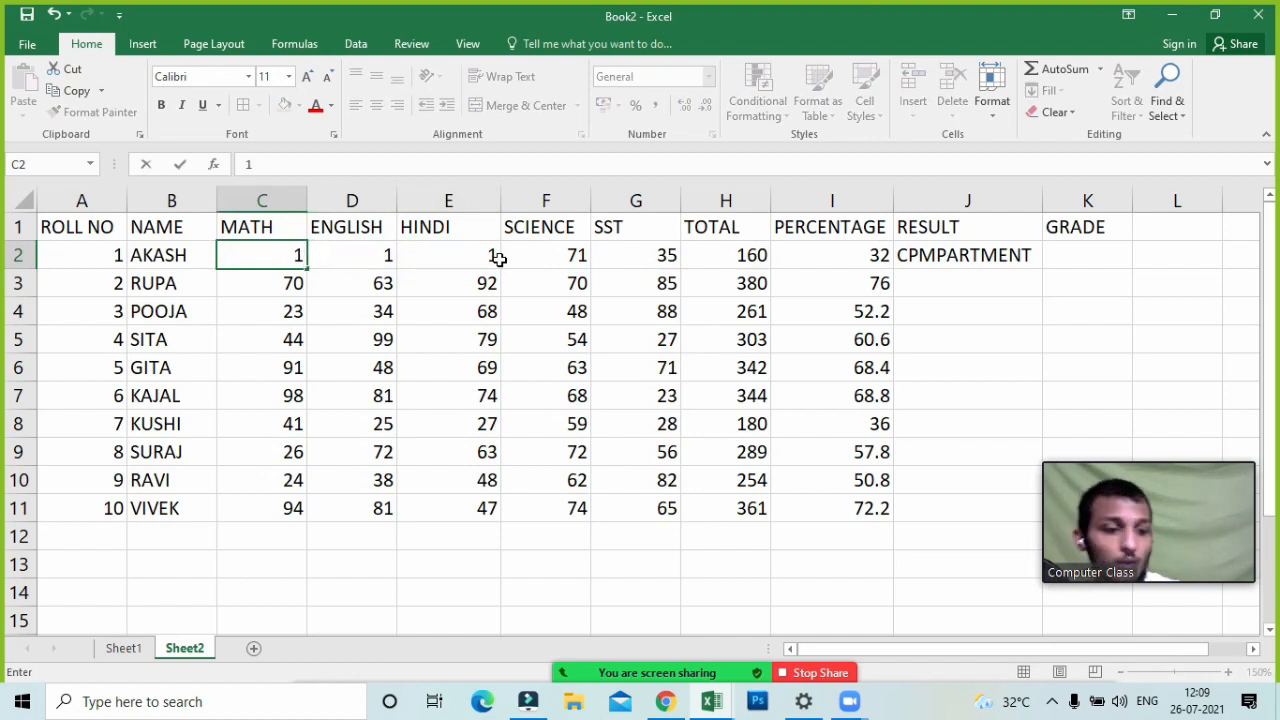
{"action": "key", "text": "Return"}
{"action": "left_click", "coordinate": [971, 254]}
{"action": "double_click", "coordinate": [971, 254]}
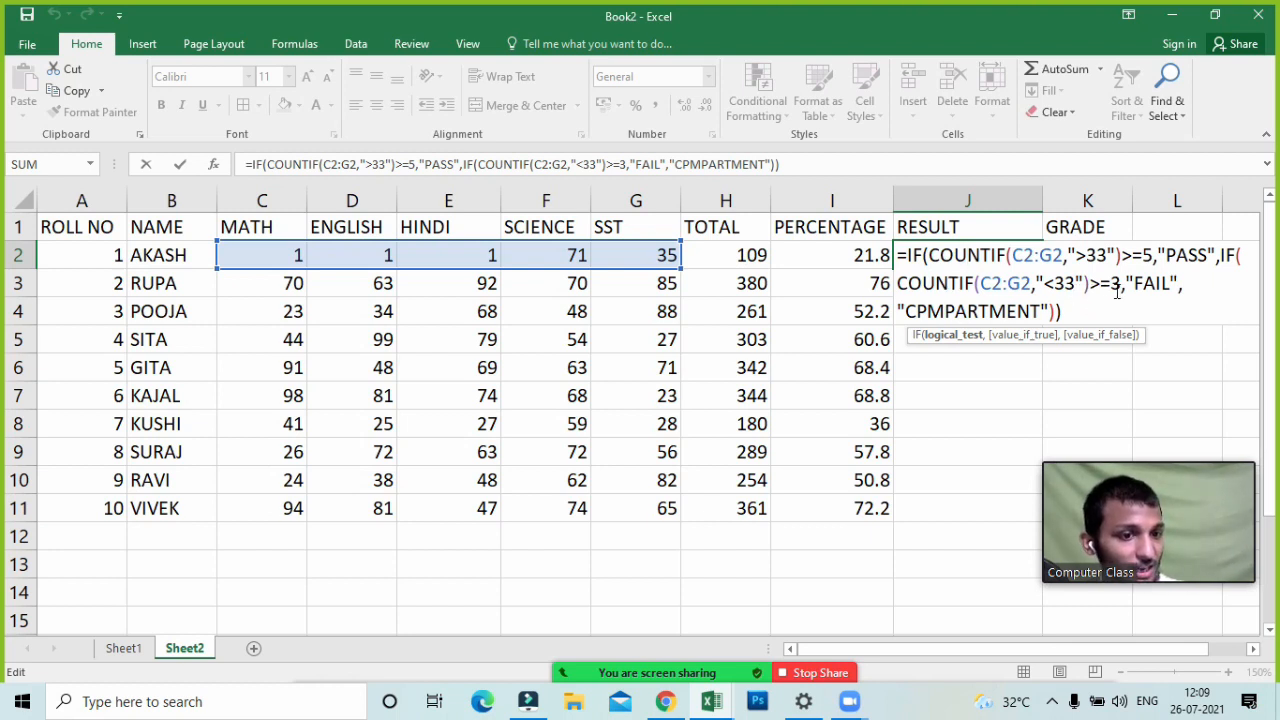
{"action": "key", "text": "Return"}
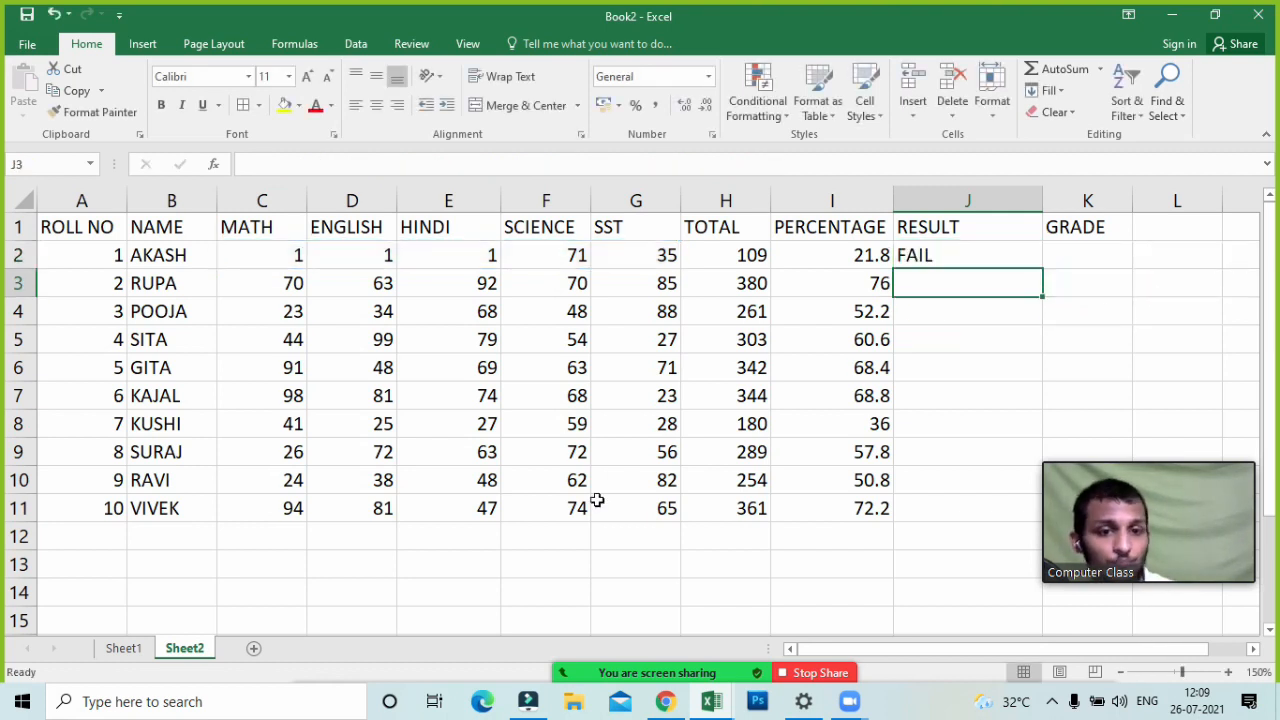
- Switch to the Zoom participants list, ask all participants to unmute, and minimize the list
{"action": "left_click", "coordinate": [586, 655]}
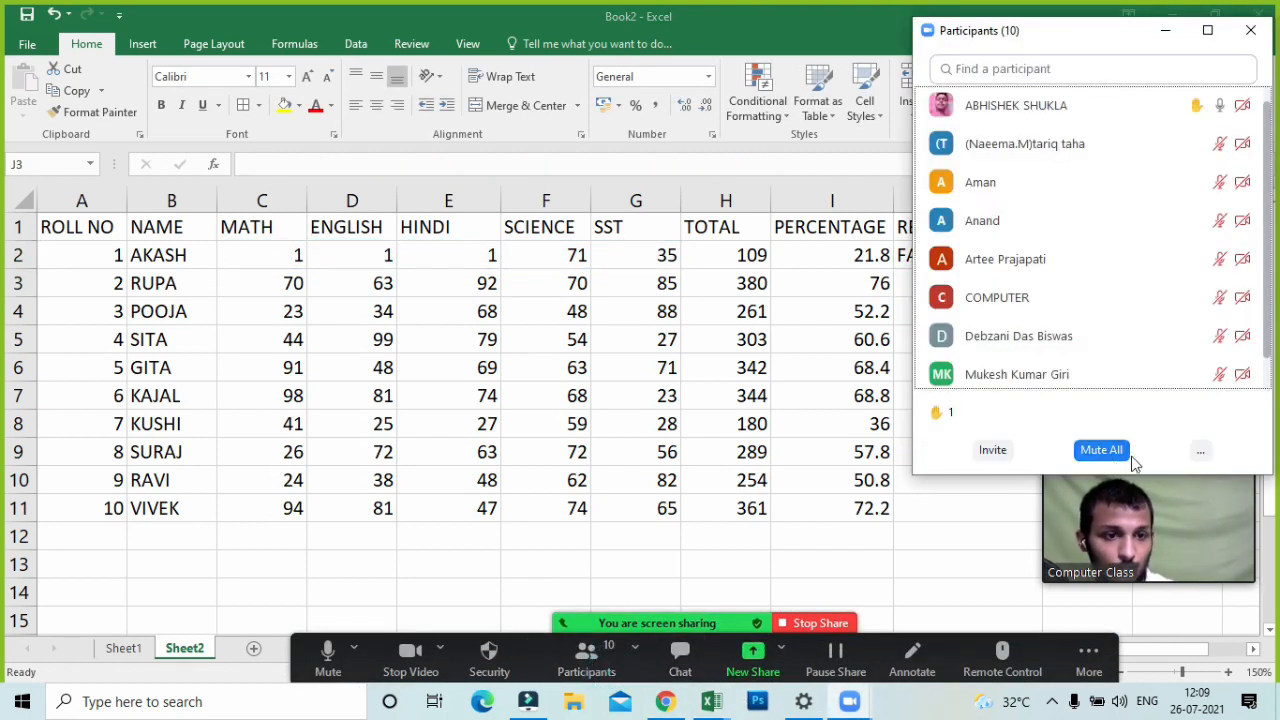
{"action": "left_click", "coordinate": [1200, 450]}
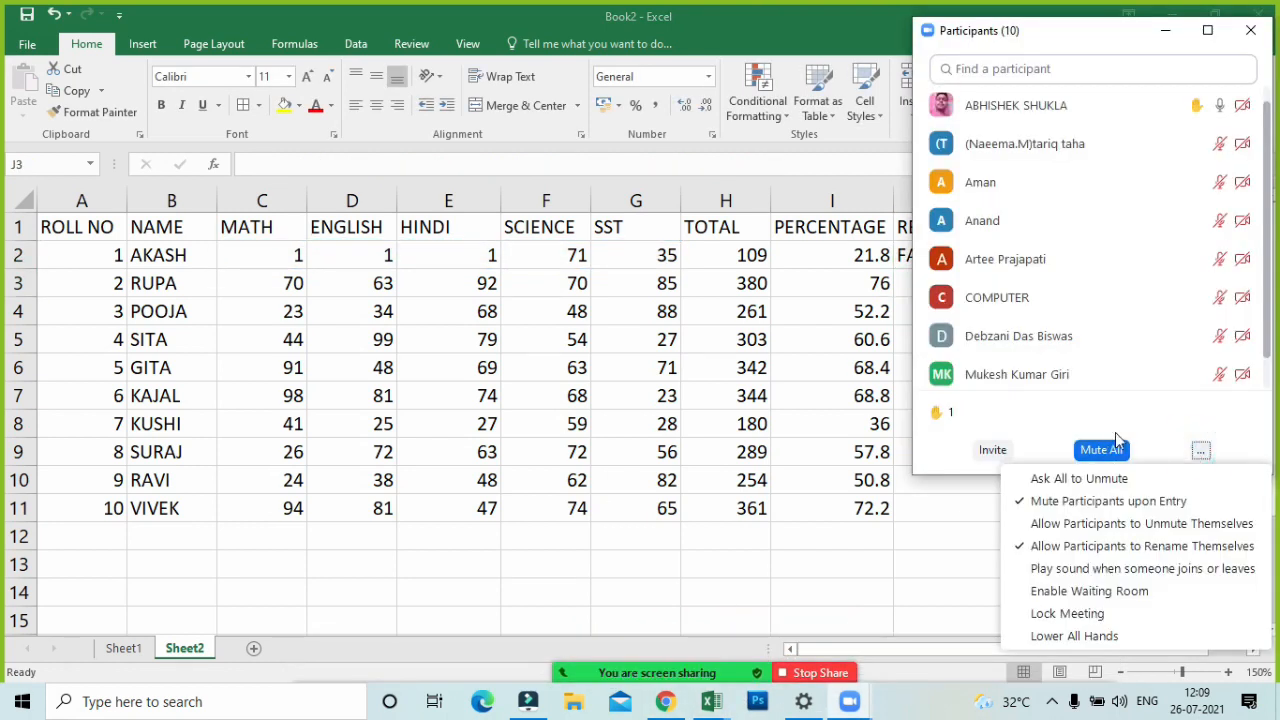
{"action": "left_click", "coordinate": [1140, 486]}
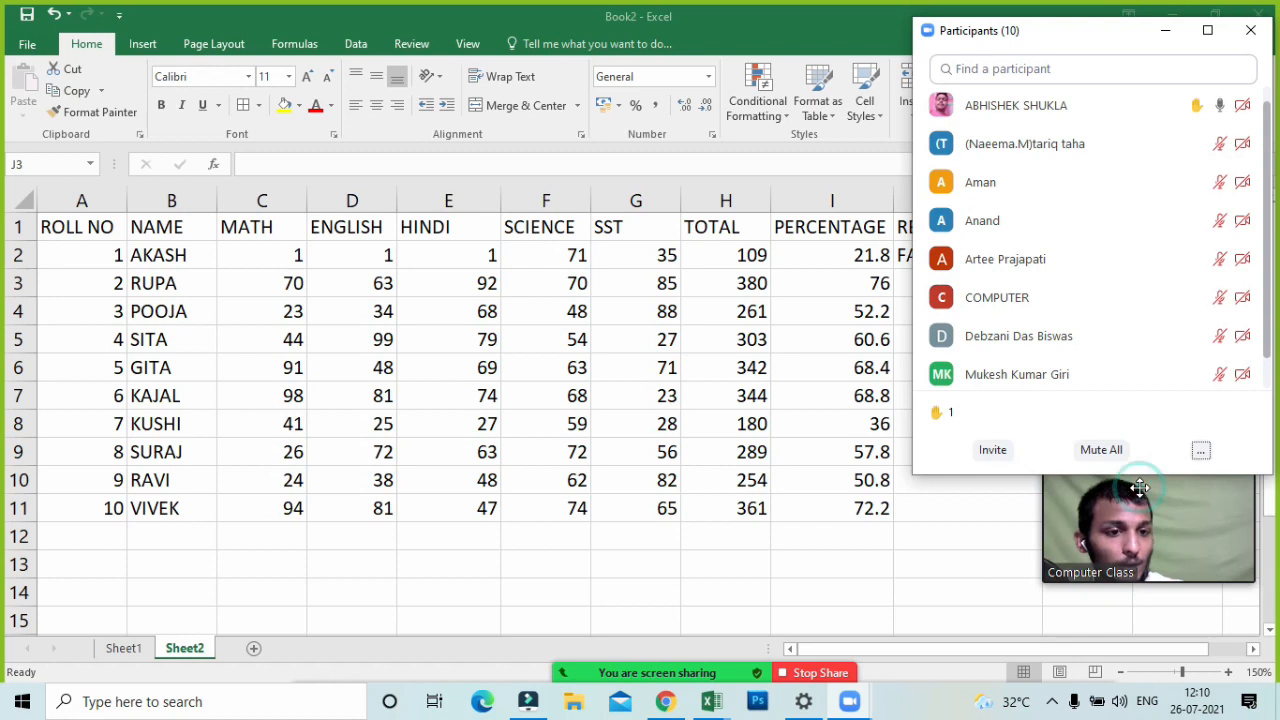
{"action": "left_click", "coordinate": [1165, 40]}
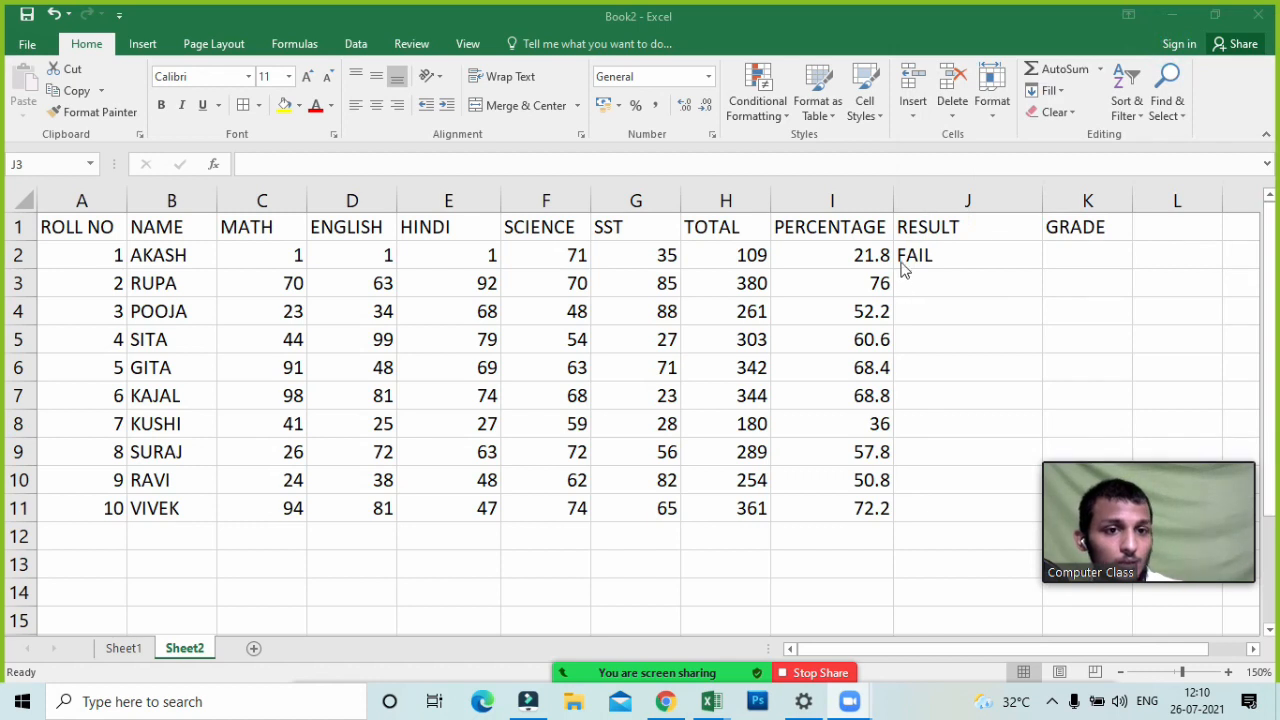
- Fill the RESULT formula from J2 down through J11 for all ten students
{"action": "left_click_drag", "start_coordinate": [949, 255], "coordinate": [974, 516]}
{"action": "key", "text": "ctrl+d"}
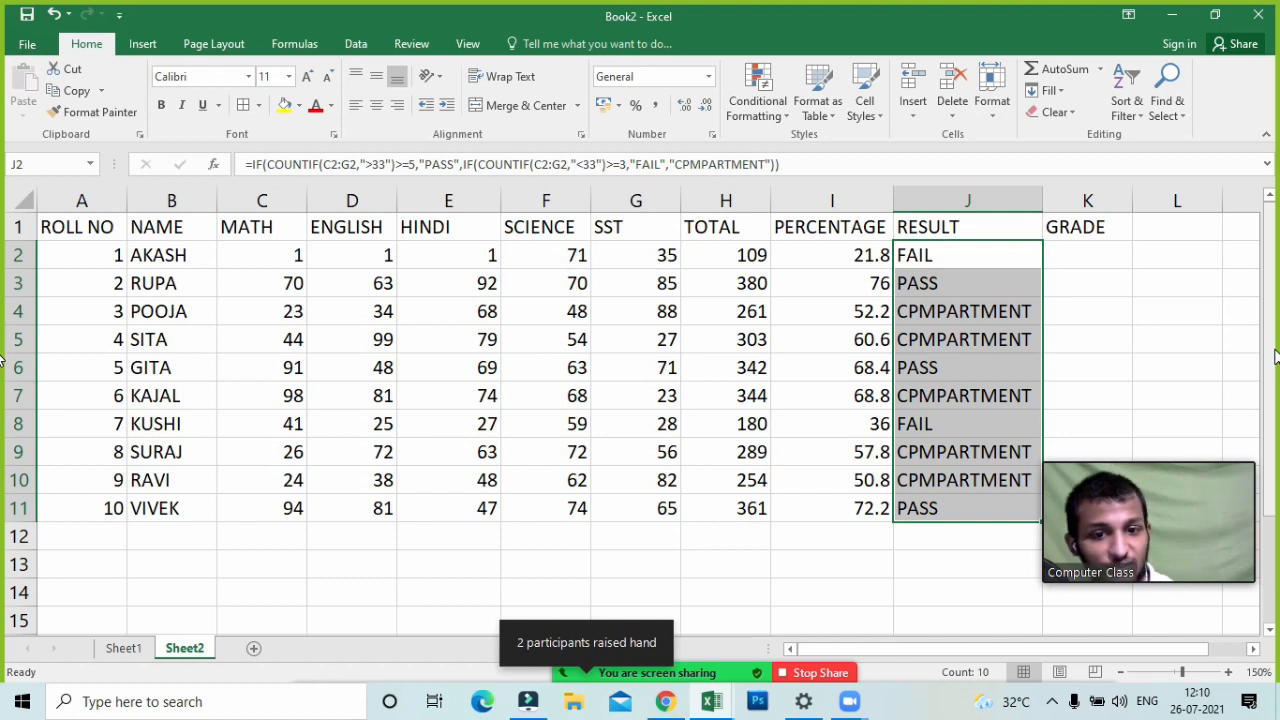
- Ask the muted participant with a raised hand to unmute in Zoom, and minimize the participants list
{"action": "left_click", "coordinate": [608, 646]}
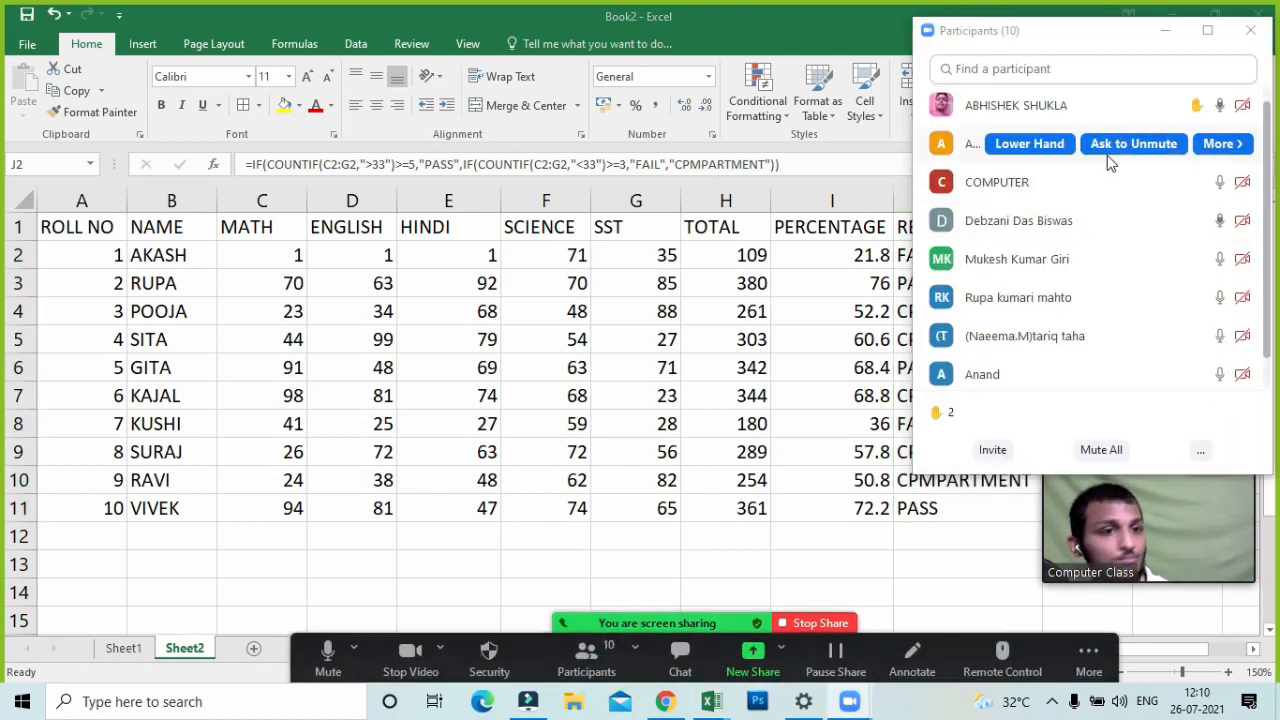
{"action": "left_click", "coordinate": [1146, 145]}
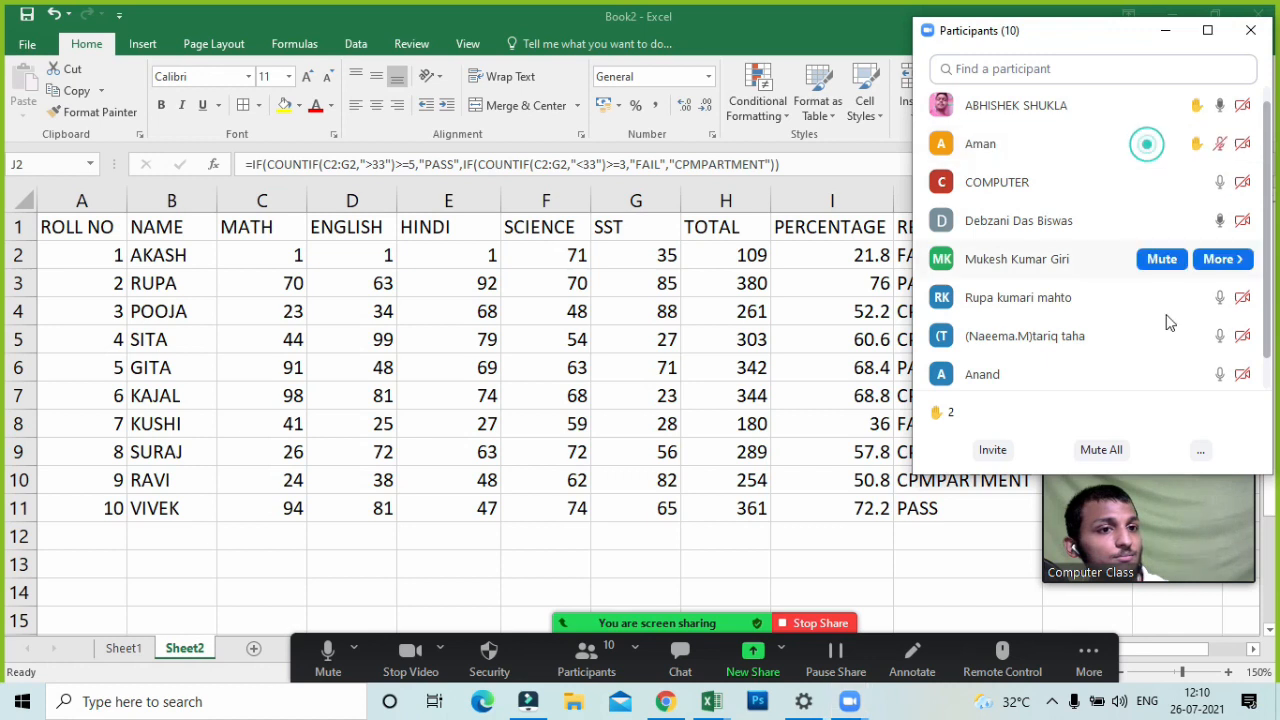
{"action": "left_click", "coordinate": [1166, 34]}
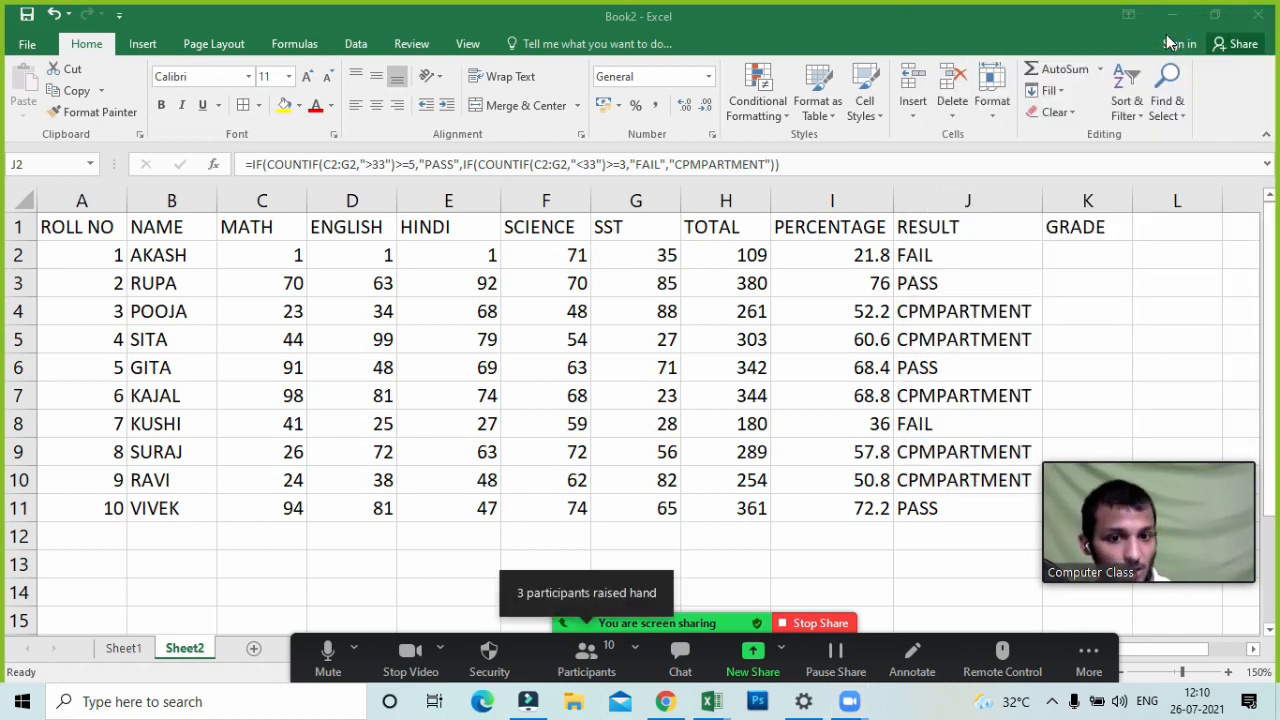
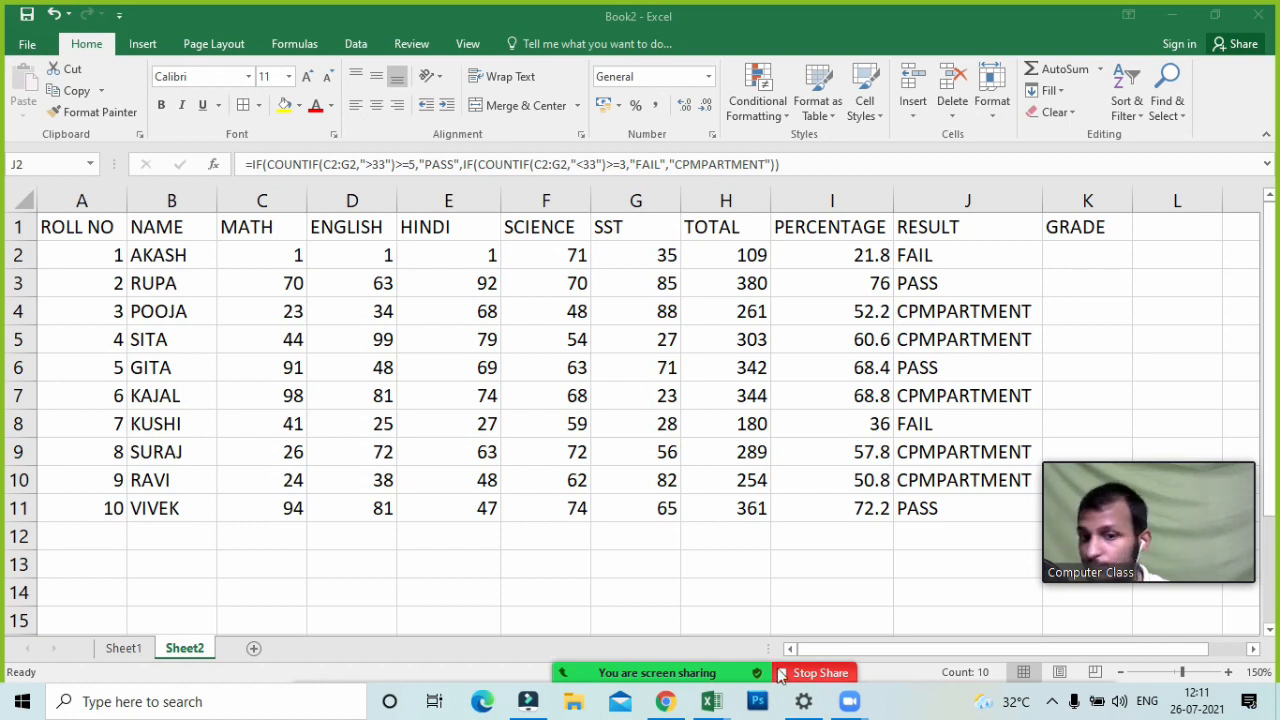
- Reposition the Zoom participants list over the sheet and lower the raised hand of the first participant listed
{"action": "left_click", "coordinate": [600, 670]}
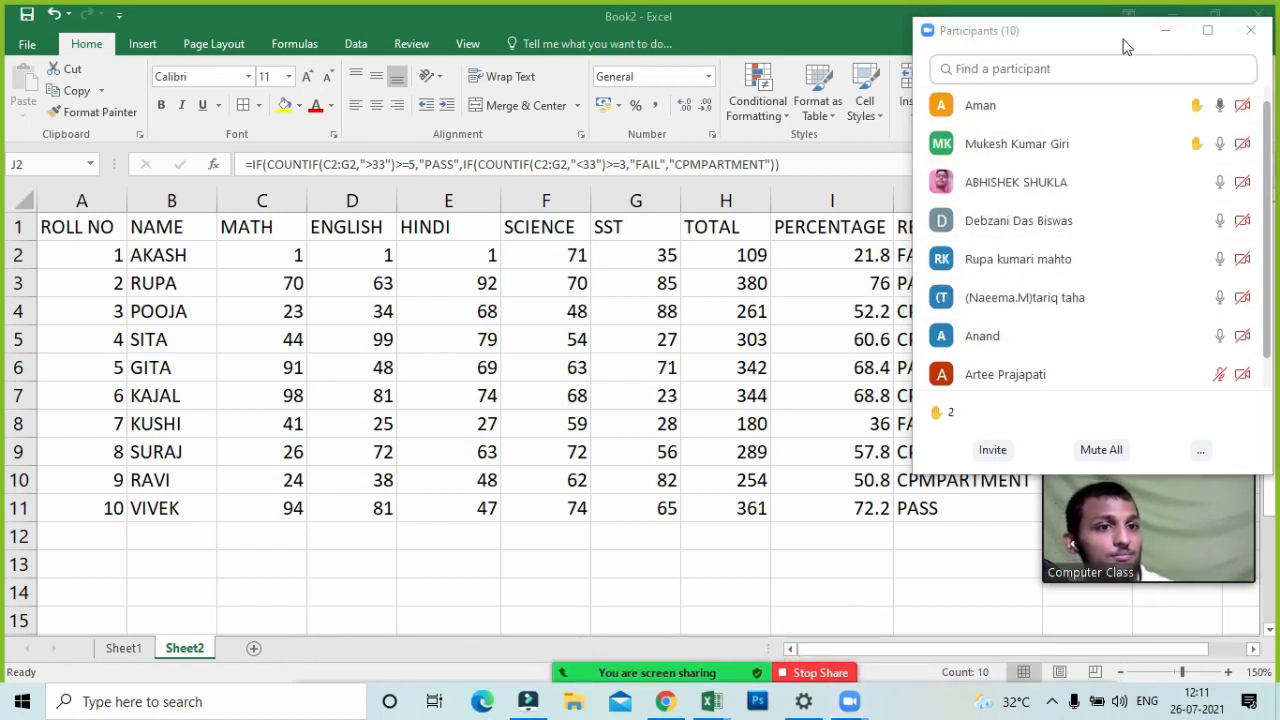
{"action": "left_click_drag", "start_coordinate": [1127, 45], "coordinate": [775, 215]}
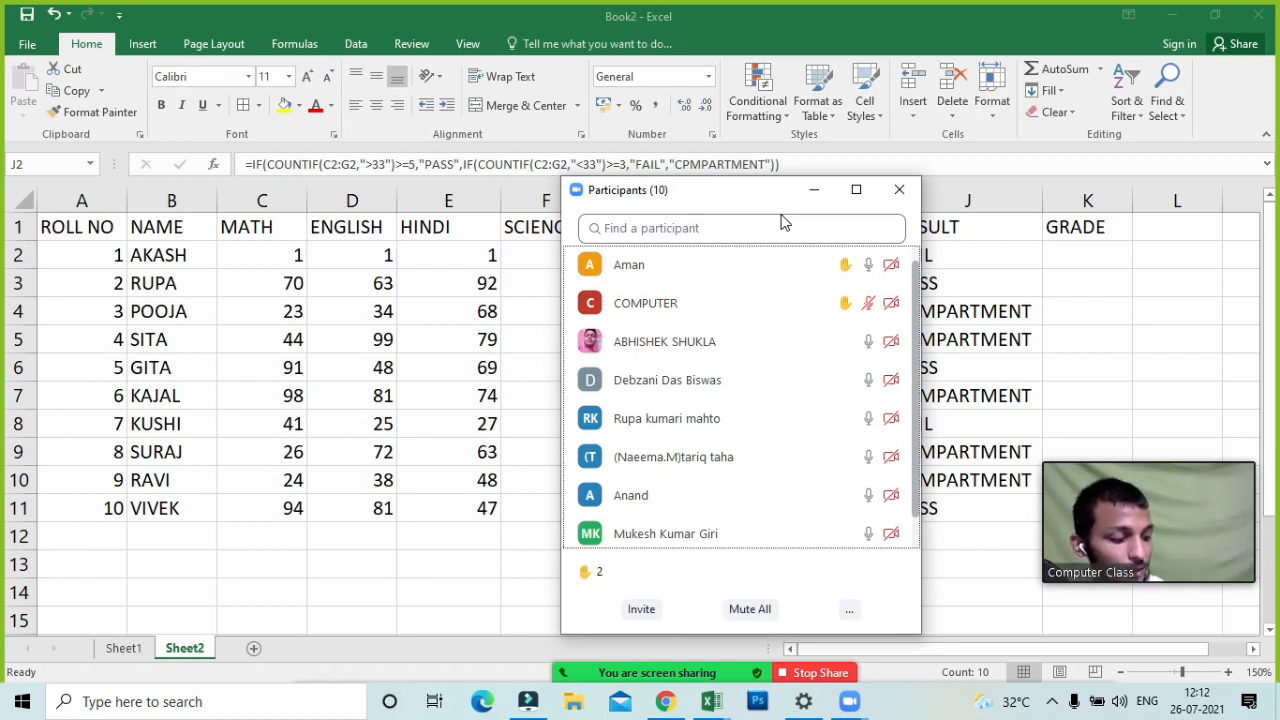
{"action": "mouse_move", "coordinate": [851, 316]}
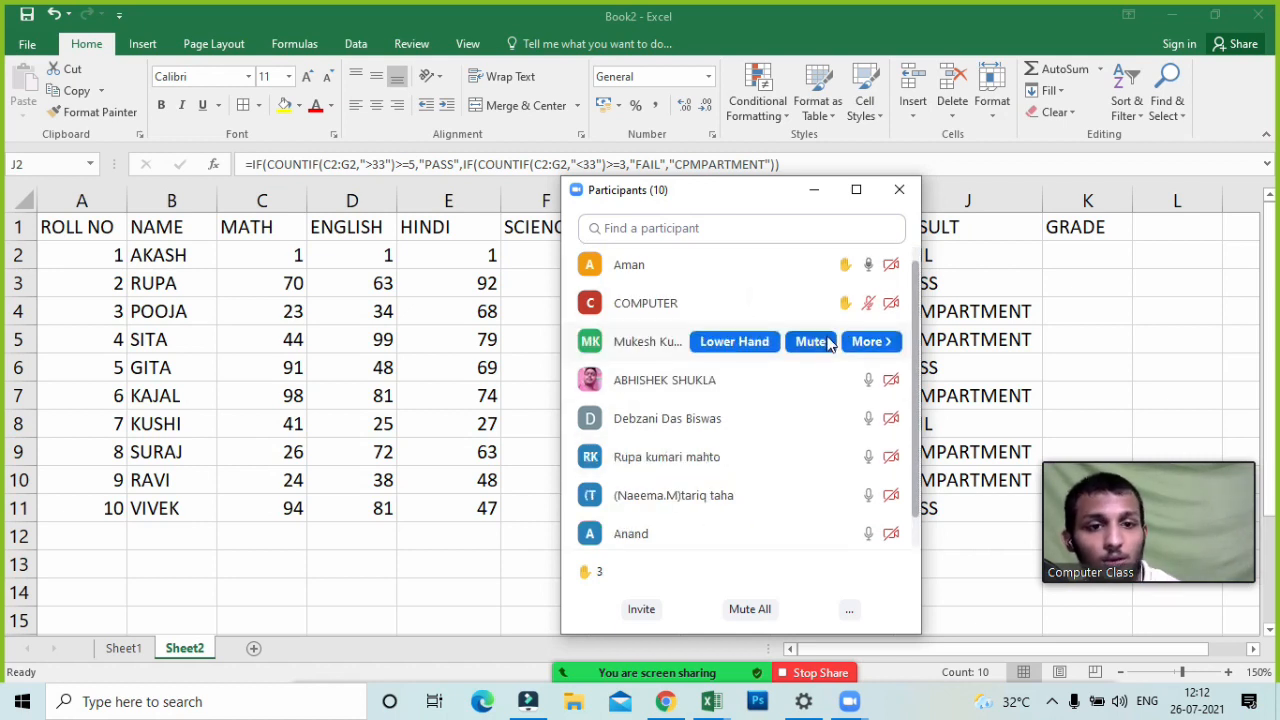
{"action": "left_click", "coordinate": [814, 190]}
{"action": "mouse_move", "coordinate": [742, 660]}
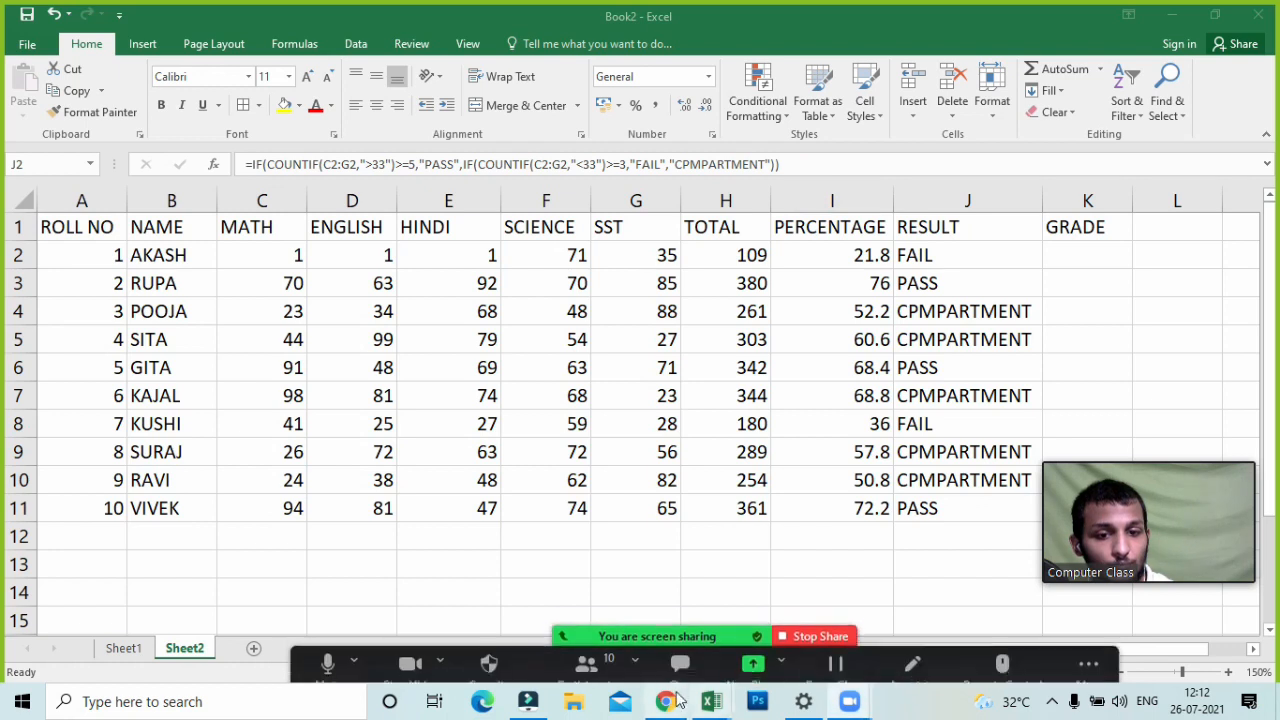
{"action": "left_click", "coordinate": [586, 665]}
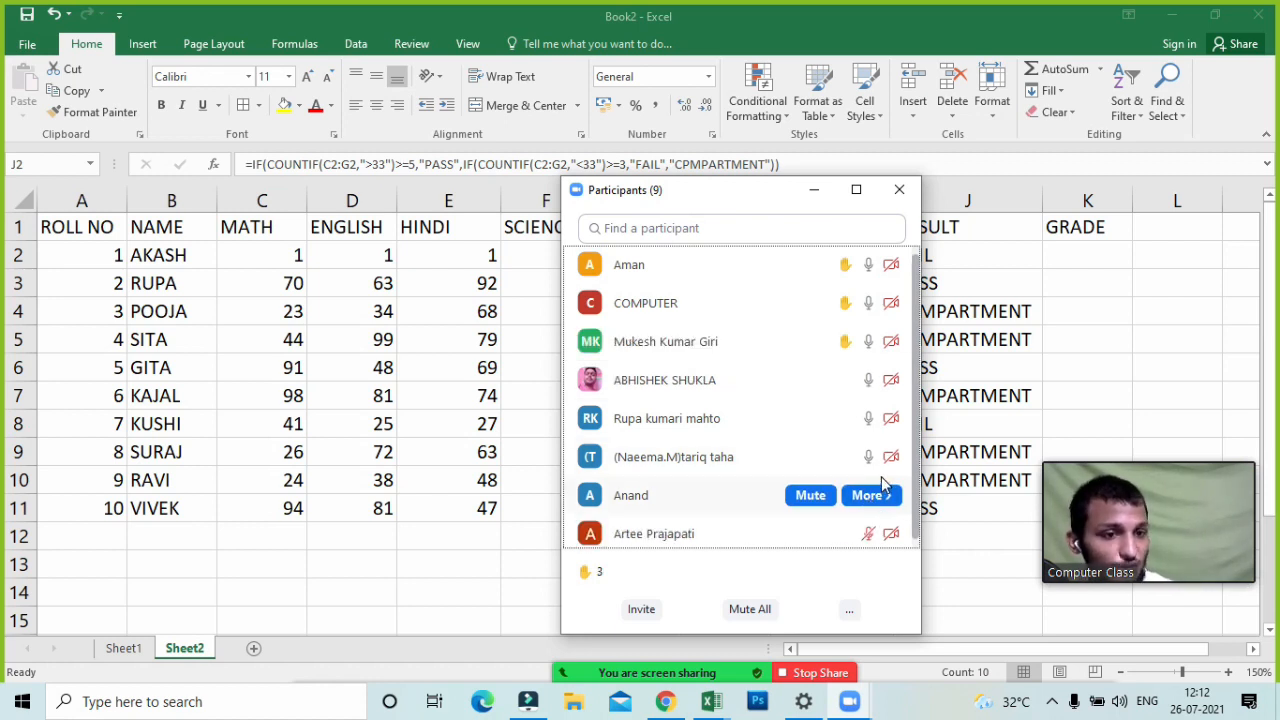
{"action": "mouse_move", "coordinate": [838, 345]}
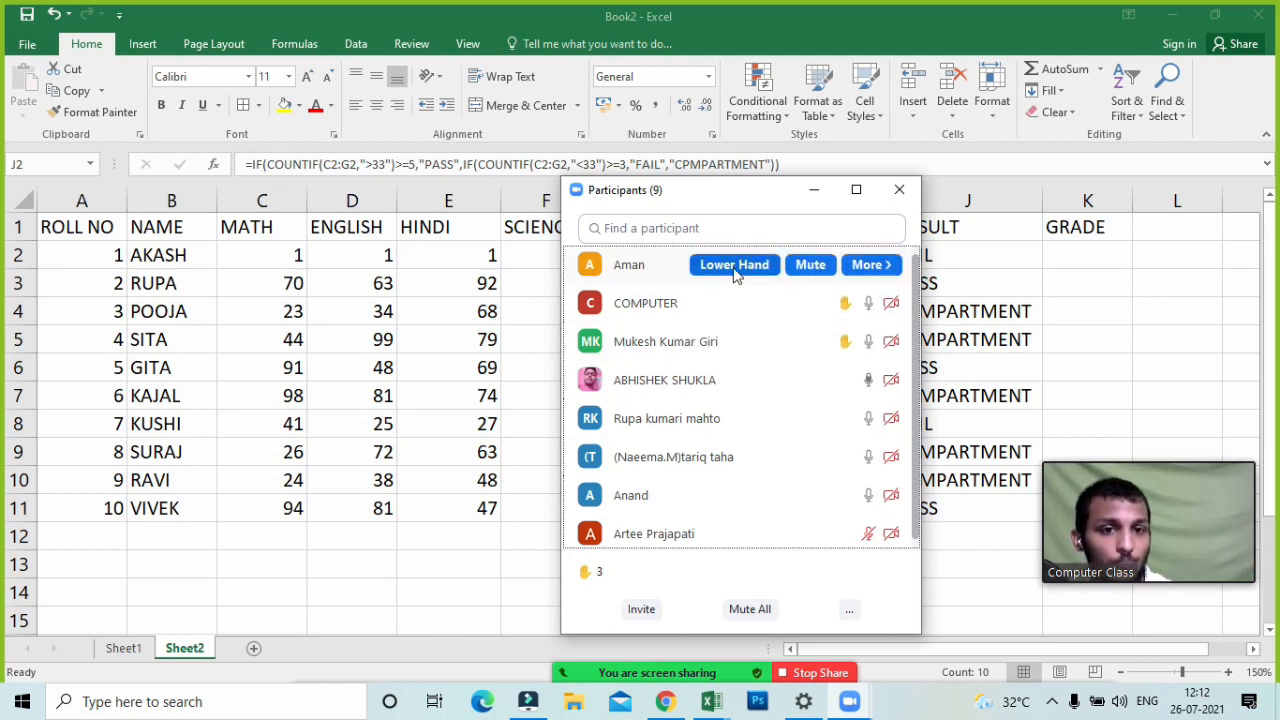
{"action": "left_click", "coordinate": [737, 264]}
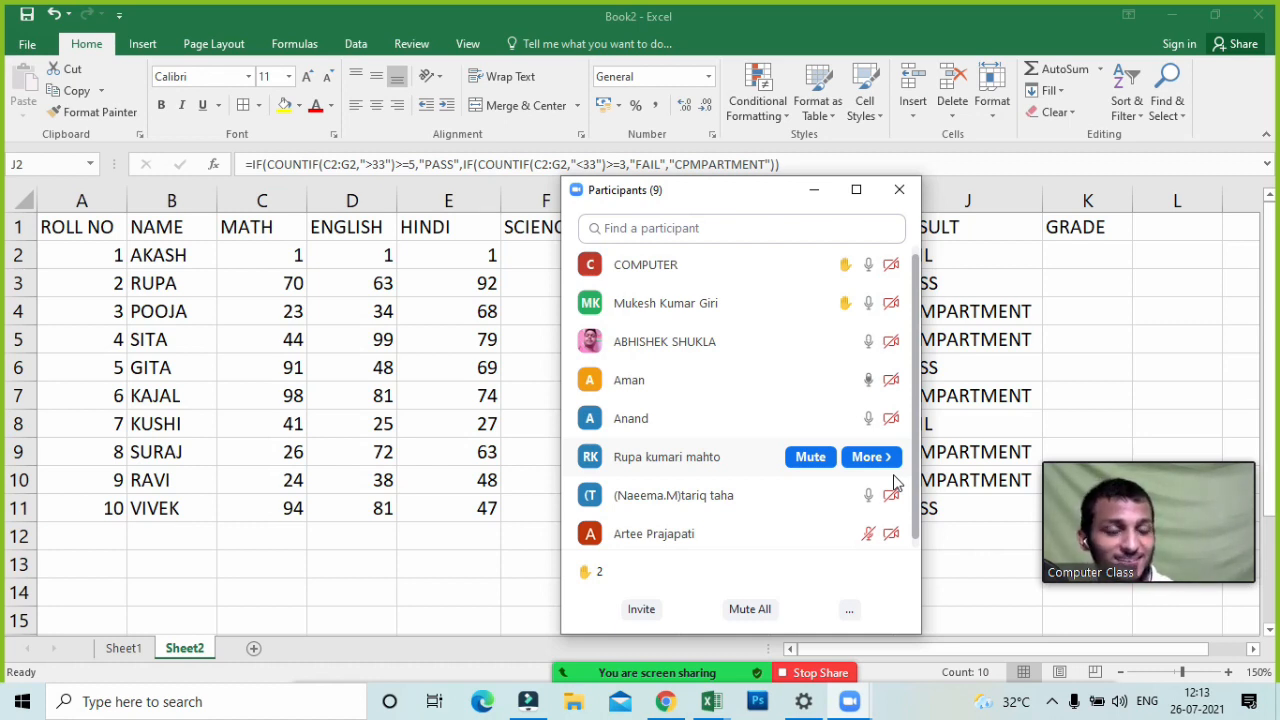
- Read the newest message in the Zoom chat, and minimize the chat and participants windows
{"action": "mouse_move", "coordinate": [755, 670]}
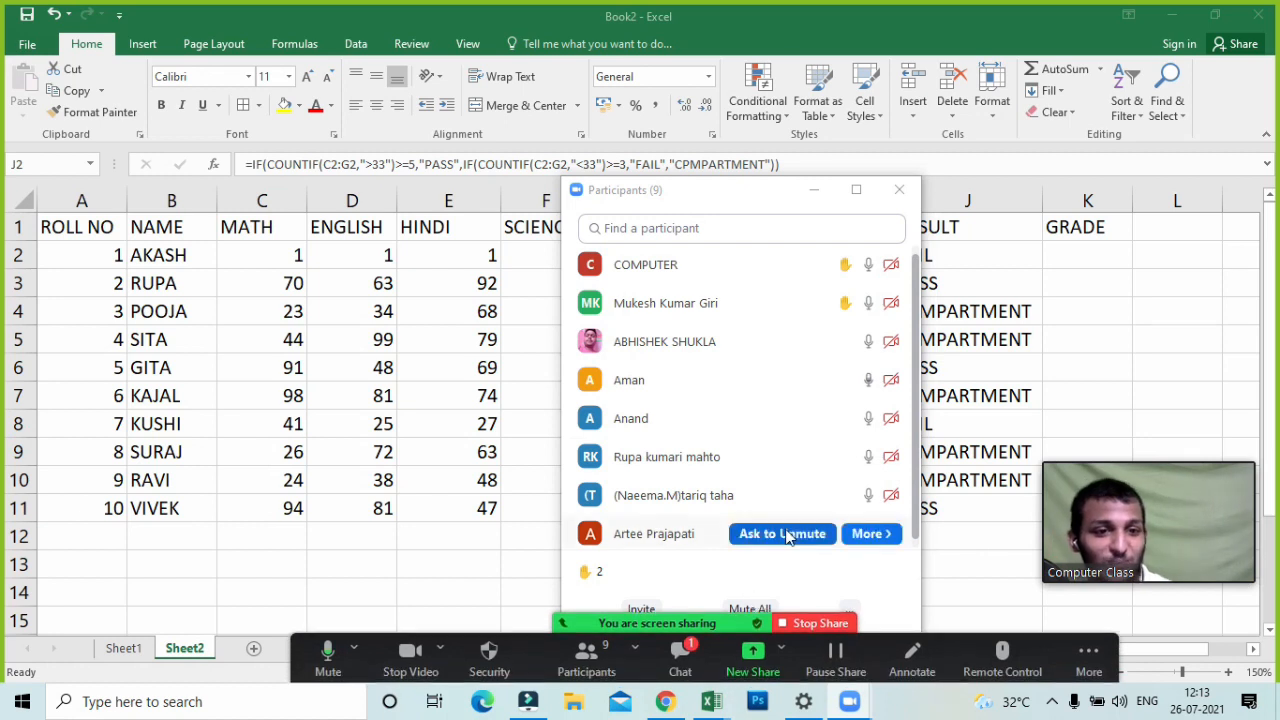
{"action": "left_click", "coordinate": [680, 660]}
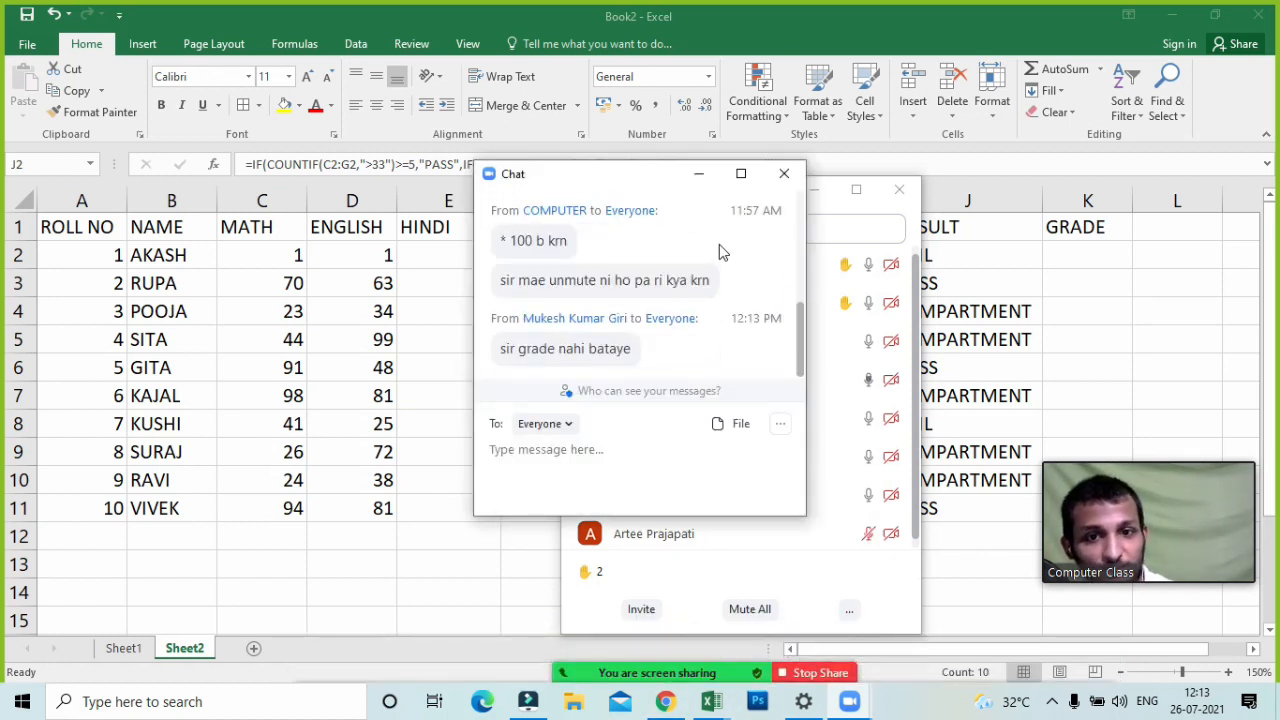
{"action": "left_click", "coordinate": [697, 174]}
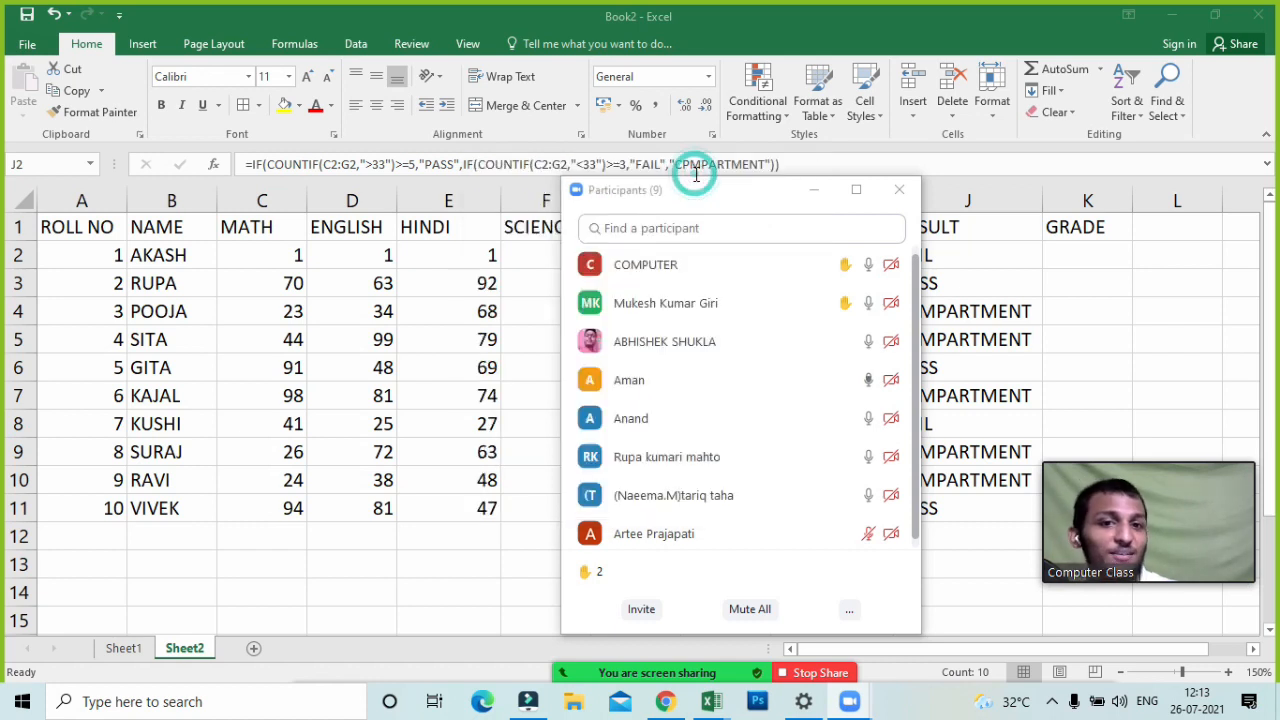
{"action": "left_click", "coordinate": [813, 190]}
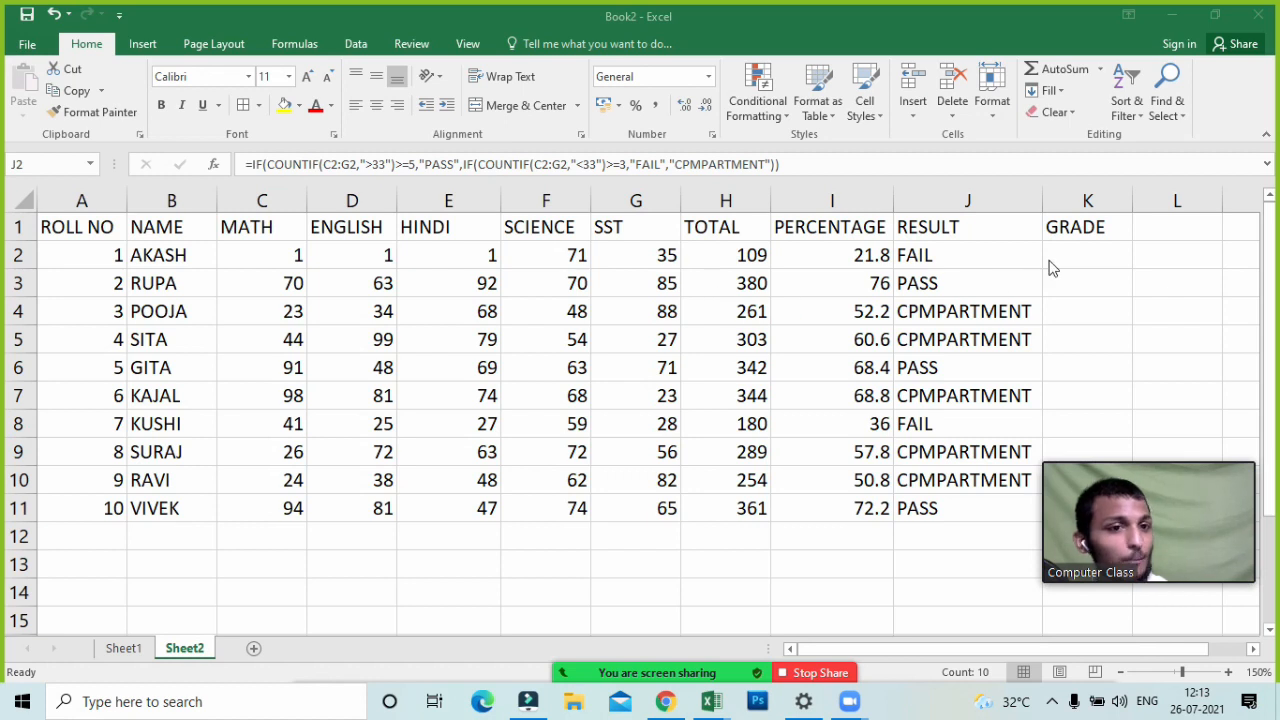
- Lower the raised hand of the second participant listed in Zoom, and move and minimize the participants list
{"action": "left_click", "coordinate": [607, 680]}
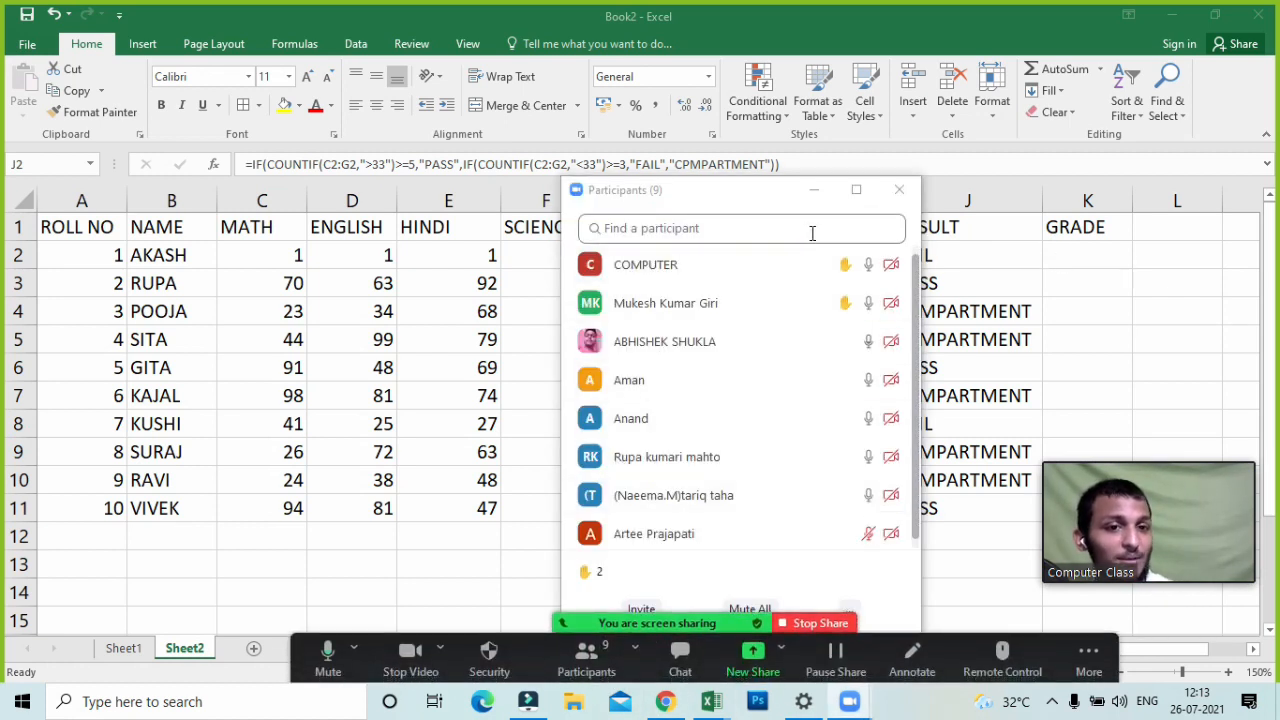
{"action": "mouse_move", "coordinate": [748, 305]}
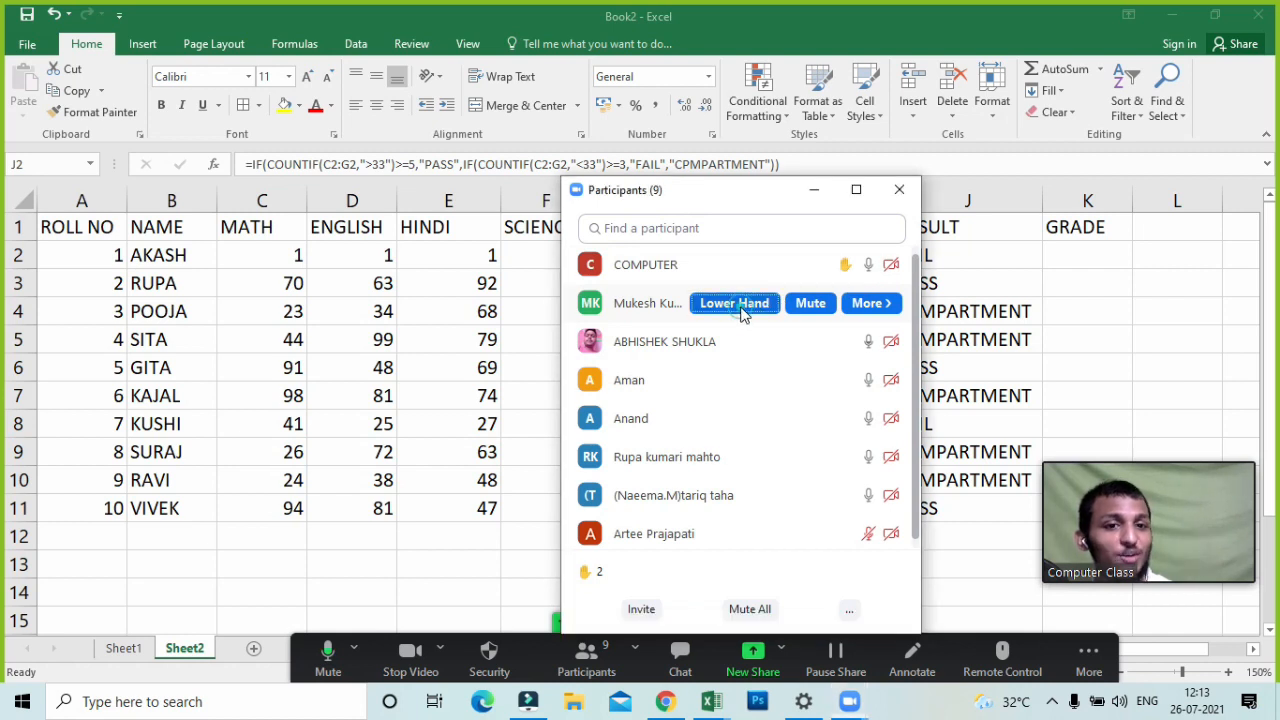
{"action": "left_click", "coordinate": [742, 310]}
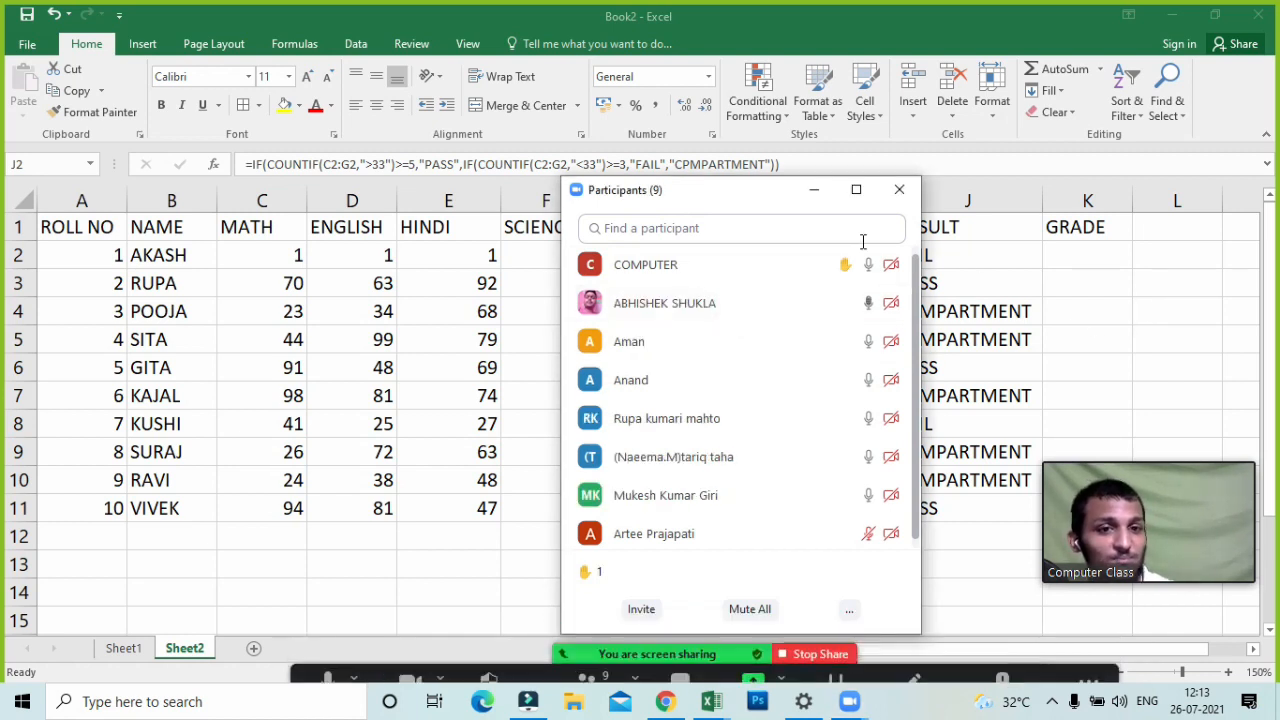
{"action": "left_click_drag", "start_coordinate": [724, 190], "coordinate": [583, 185]}
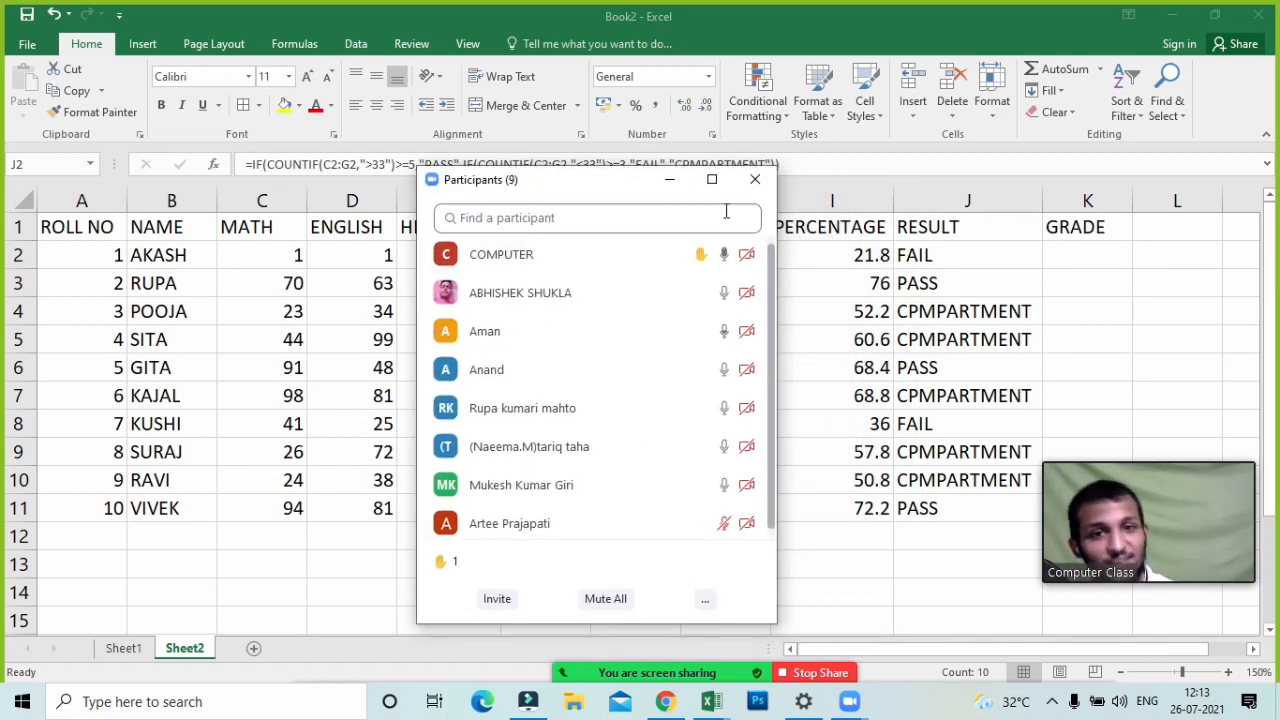
{"action": "left_click", "coordinate": [669, 180]}
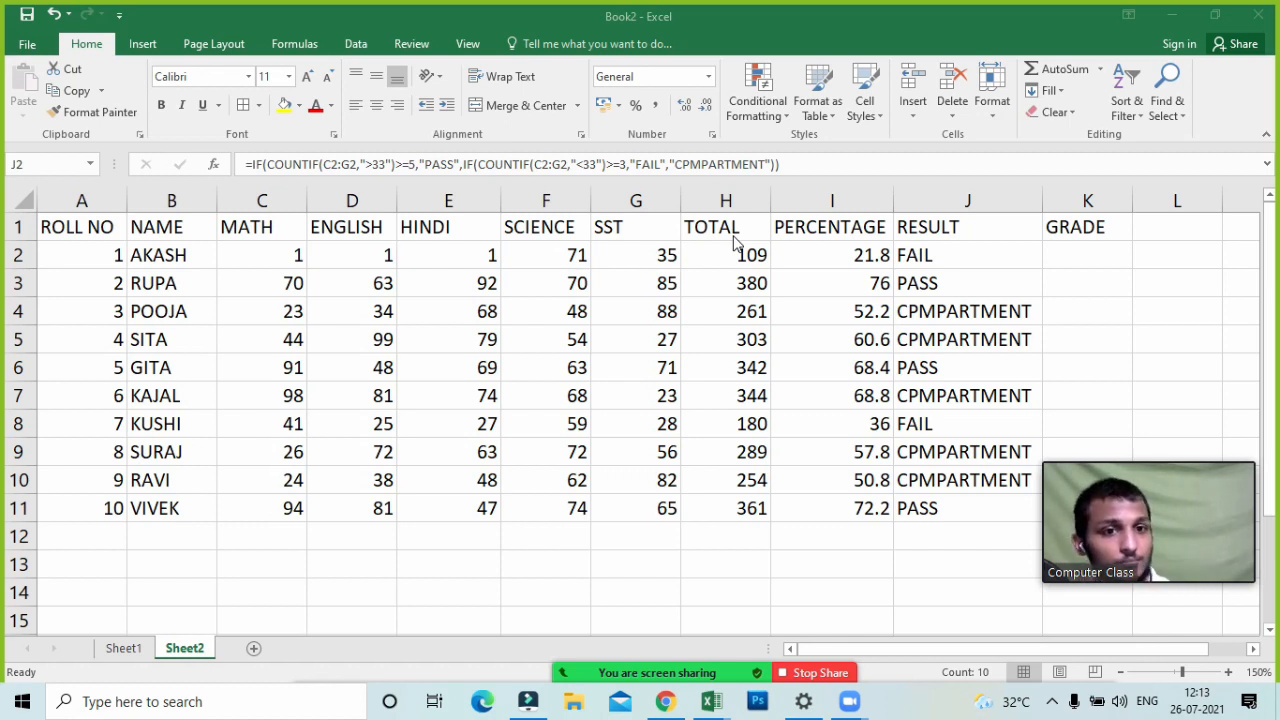
{"action": "left_click", "coordinate": [802, 254]}
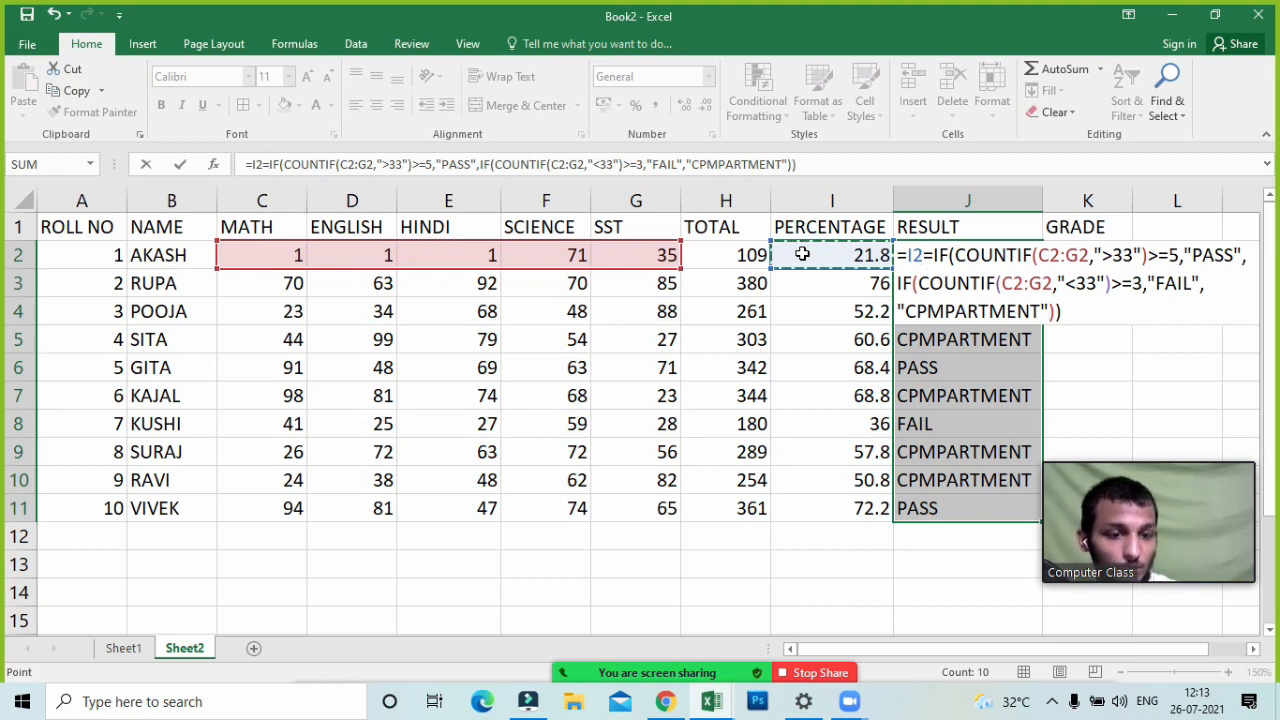
{"action": "key", "text": "BackSpace"}
{"action": "key", "text": "BackSpace"}
{"action": "key", "text": "BackSpace"}
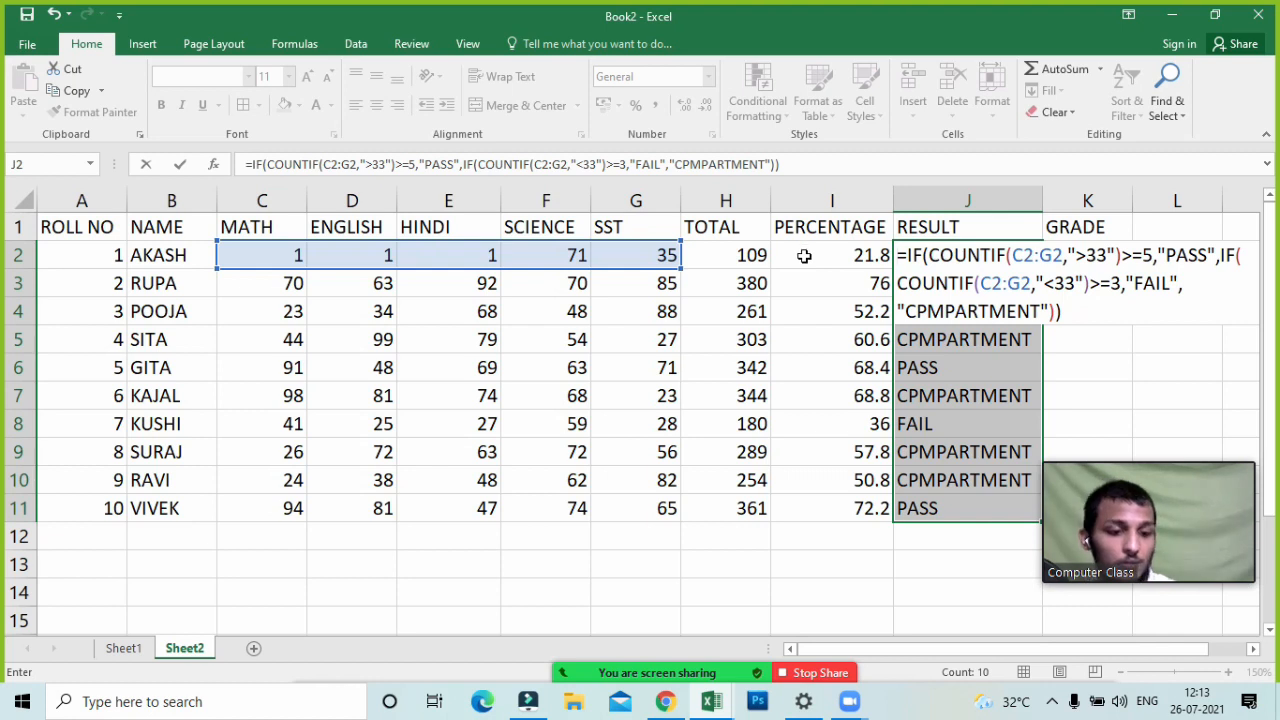
{"action": "key", "text": "Return"}
- Round the percentage in I2 with =ROUND(H2/5,0) and fill the formula down through I11
{"action": "left_click", "coordinate": [804, 255]}
{"action": "double_click", "coordinate": [805, 255]}
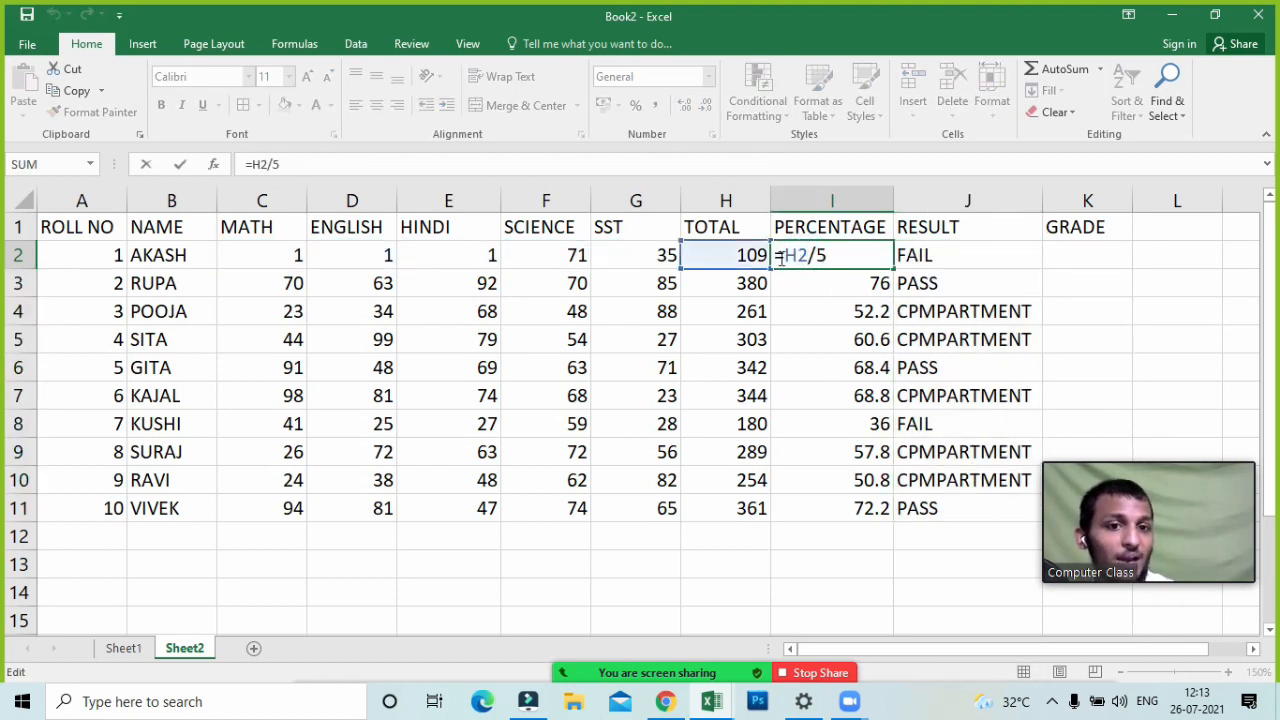
{"action": "left_click", "coordinate": [781, 256]}
{"action": "type", "text": "rou"}
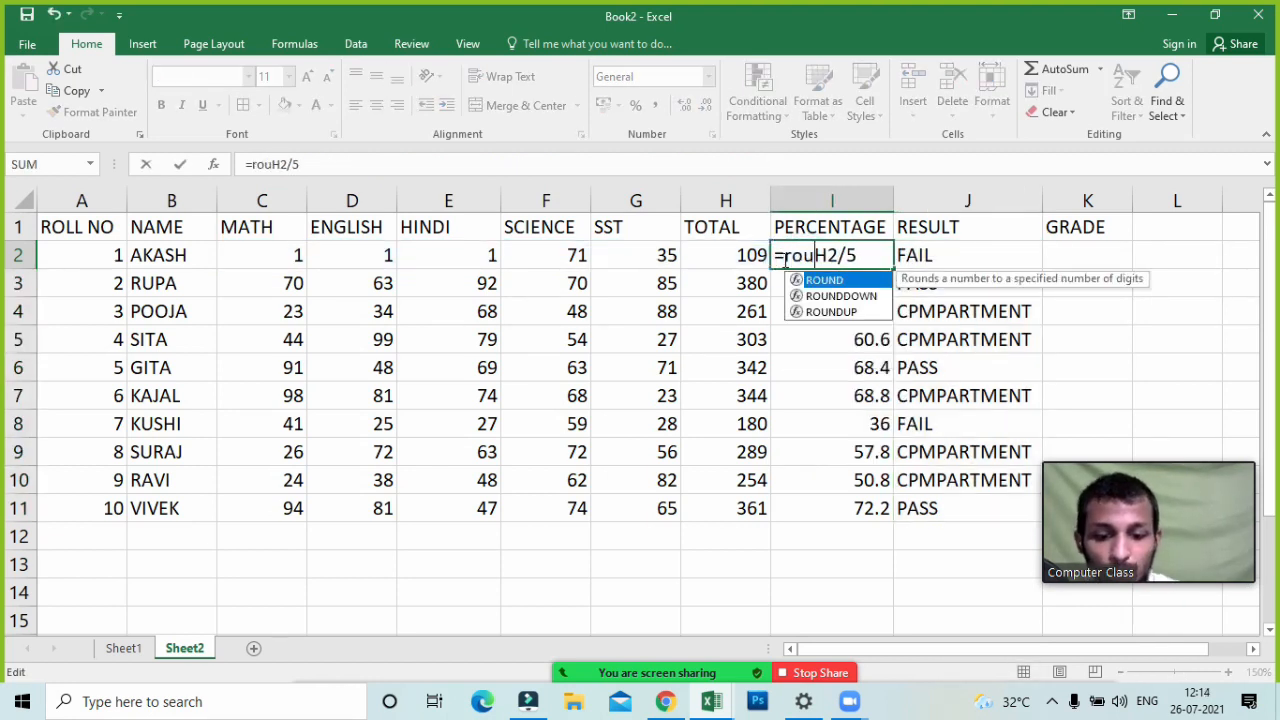
{"action": "type", "text": "nd"}
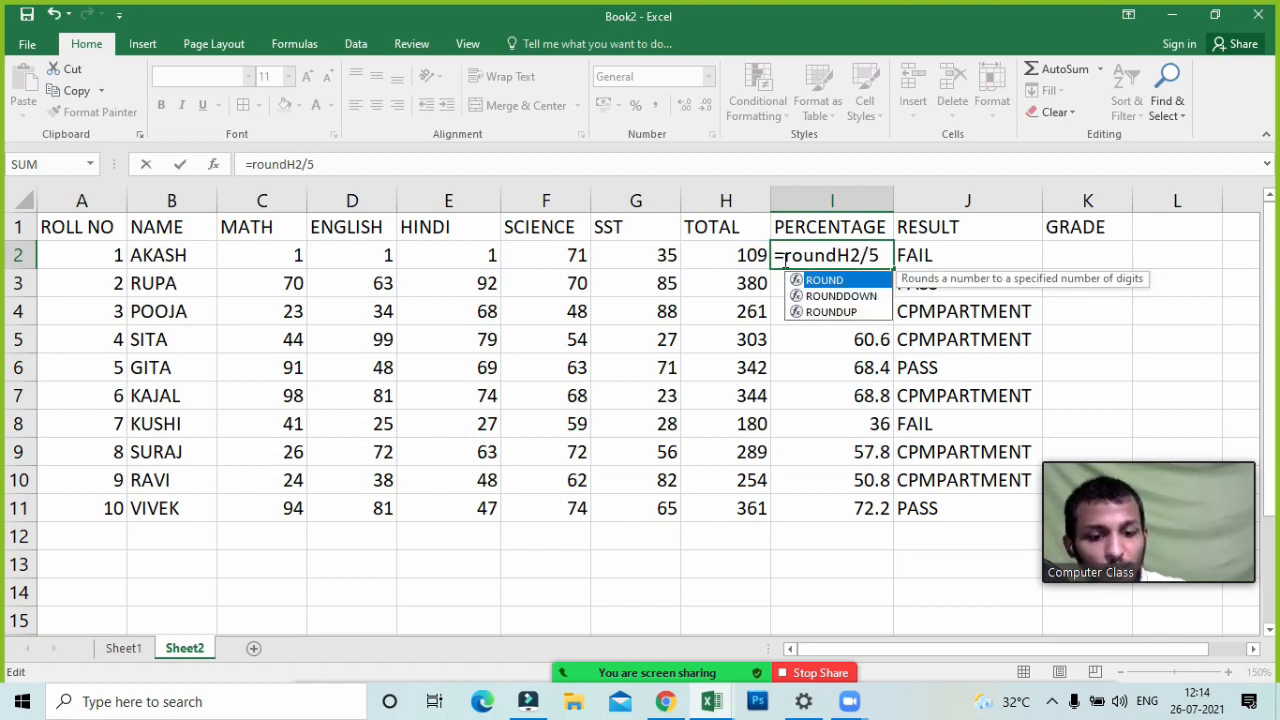
{"action": "type", "text": "("}
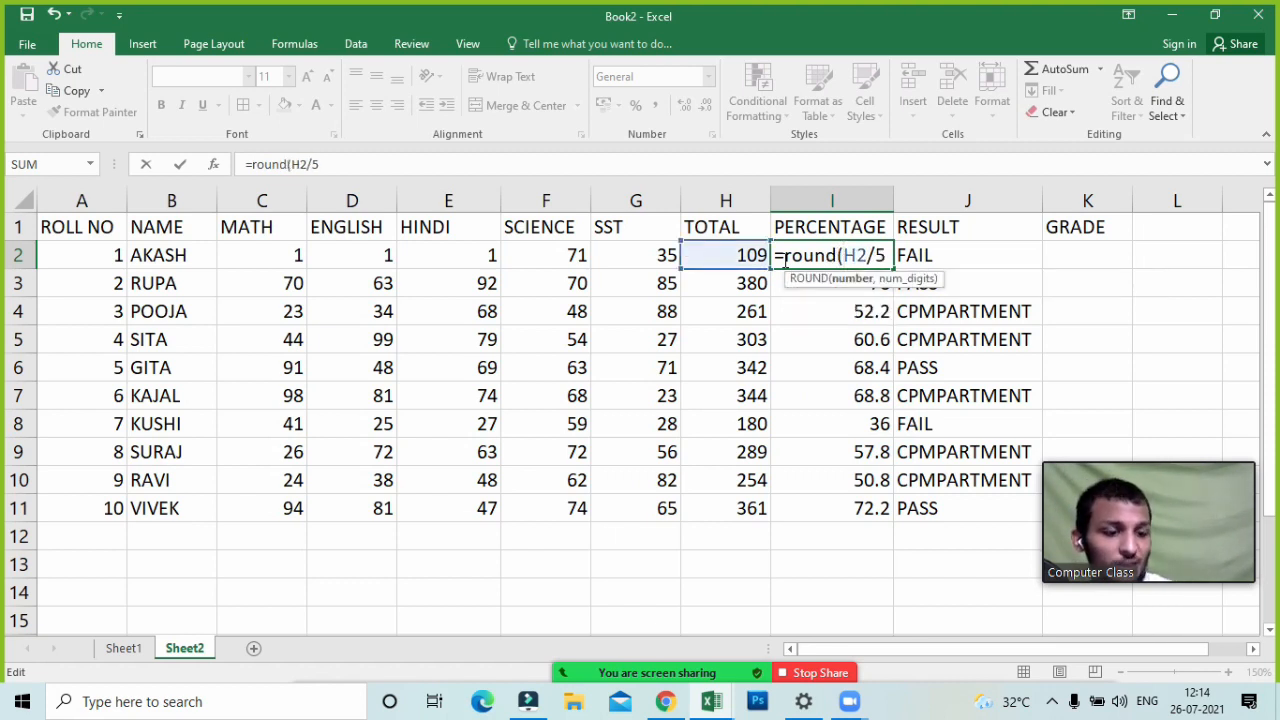
{"action": "key", "text": "End"}
{"action": "type", "text": ","}
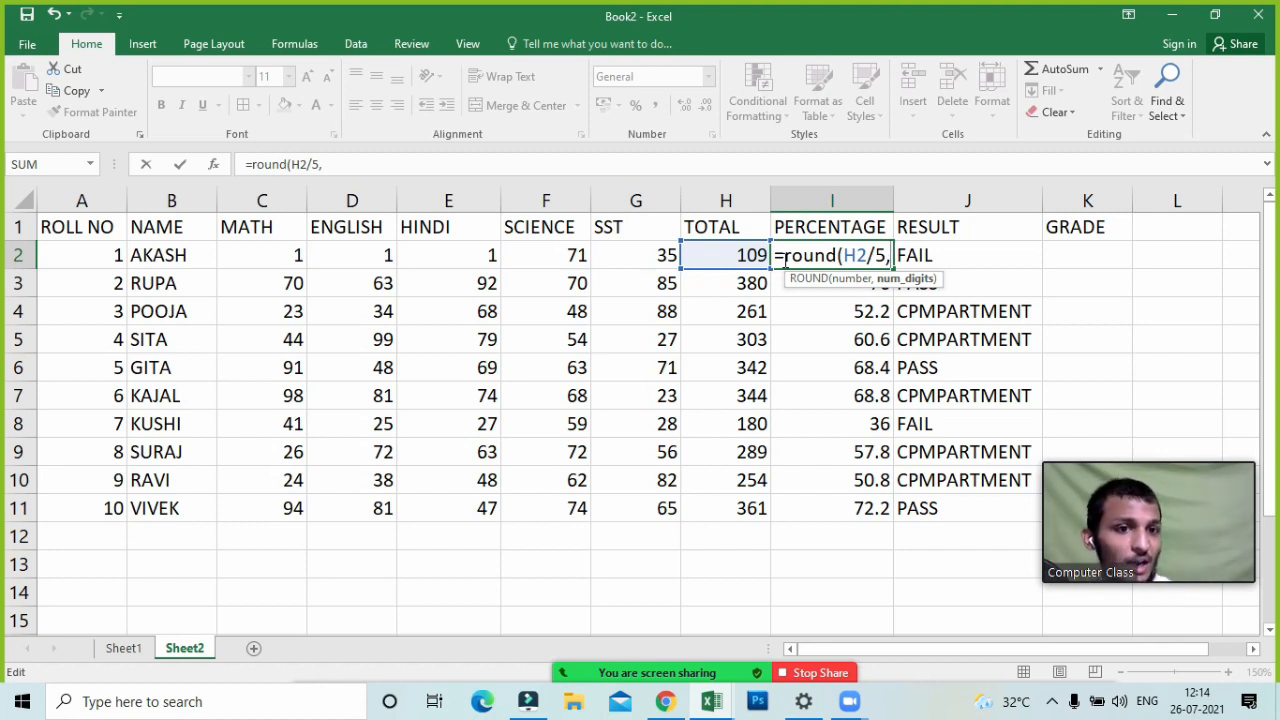
{"action": "type", "text": "0"}
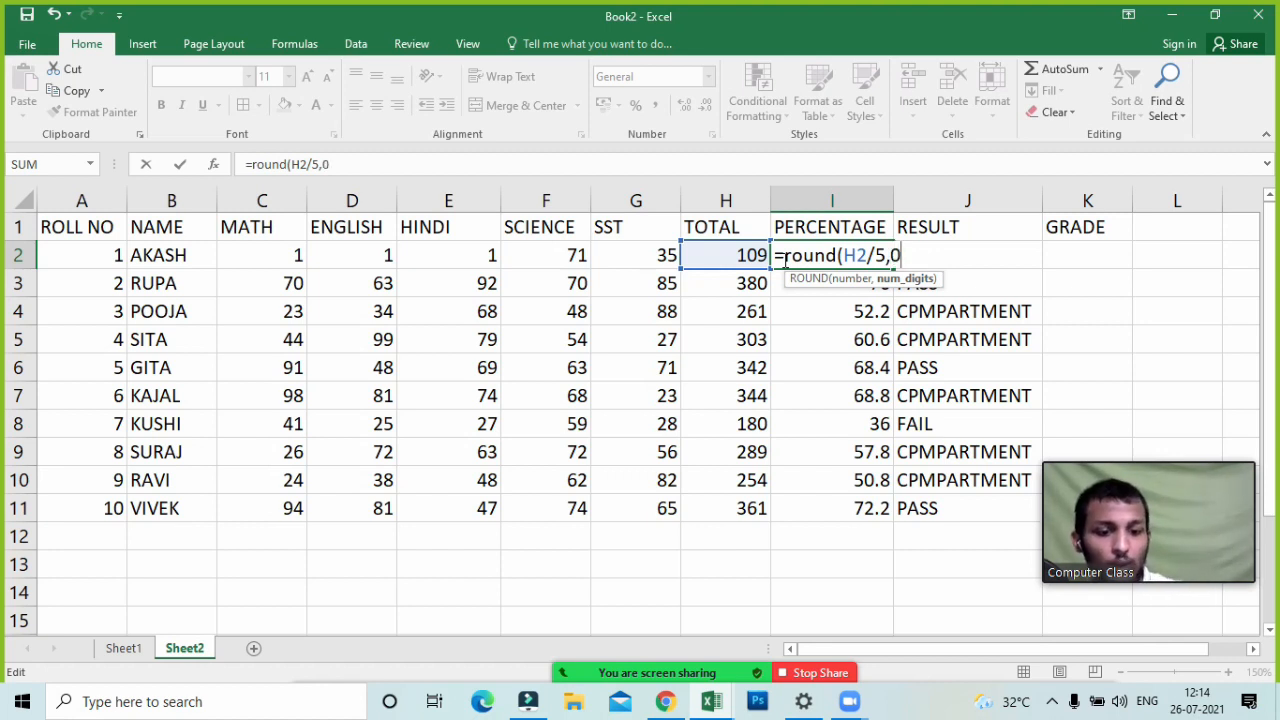
{"action": "type", "text": ")"}
{"action": "key", "text": "Return"}
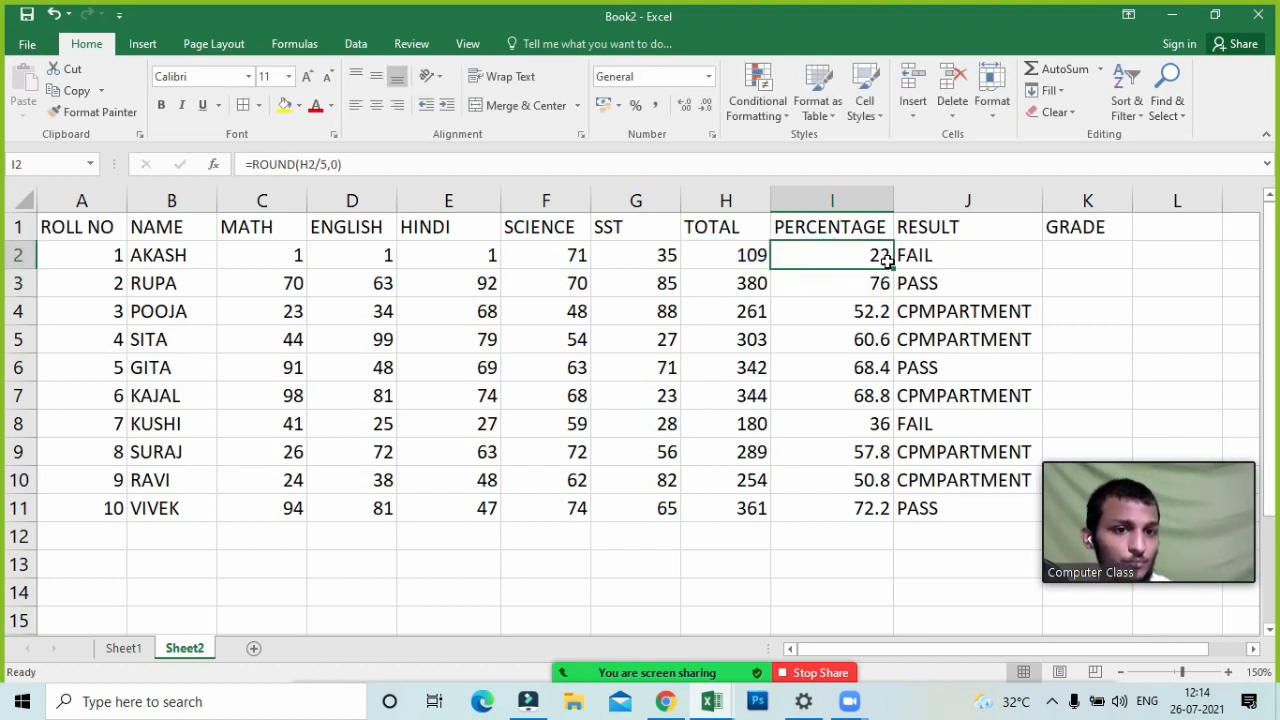
{"action": "left_click_drag", "start_coordinate": [887, 259], "coordinate": [895, 522]}
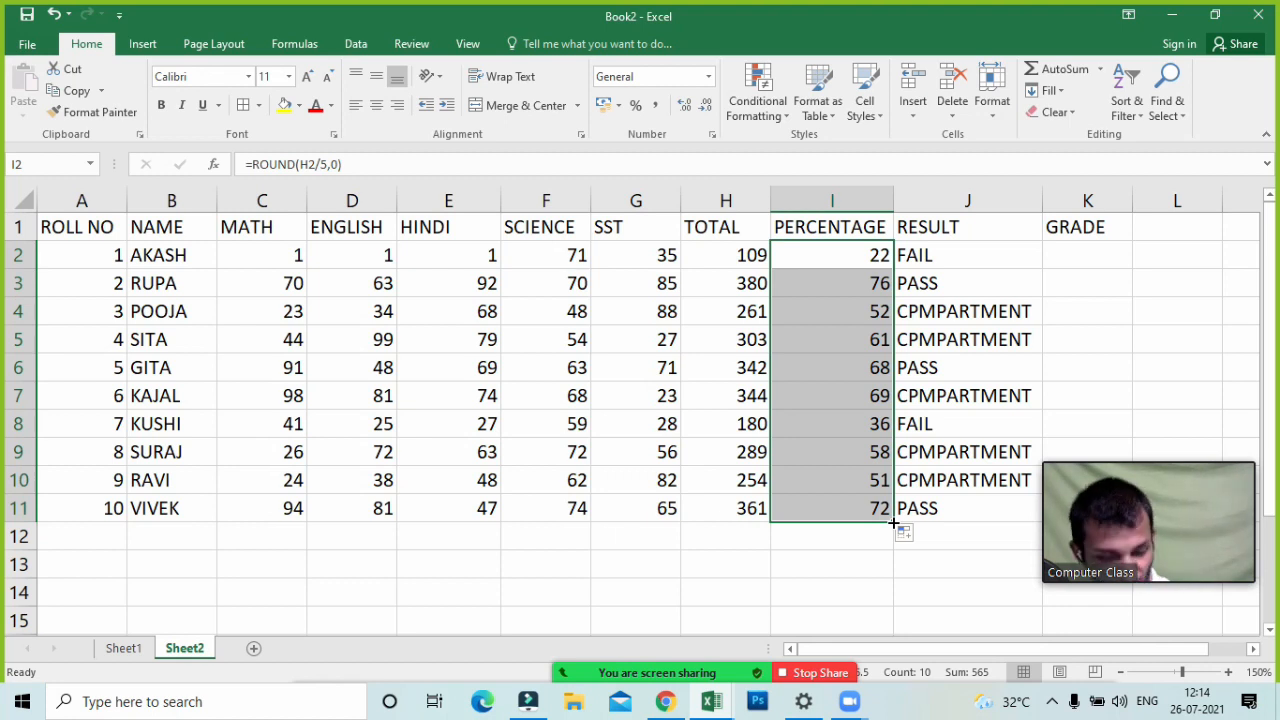
- Select cell K3 in the GRADE column and shift the floating Zoom video thumbnail slightly away from the RESULT column
{"action": "left_click", "coordinate": [1131, 295]}
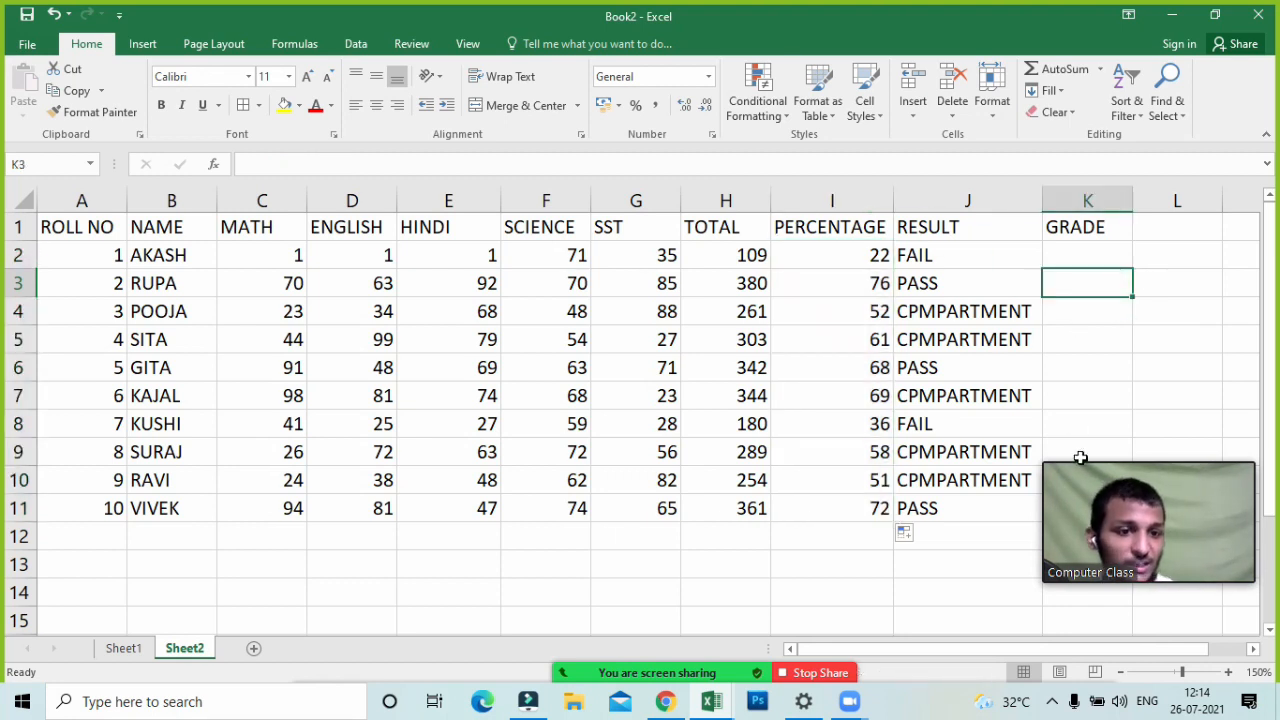
{"action": "mouse_move", "coordinate": [1104, 466]}
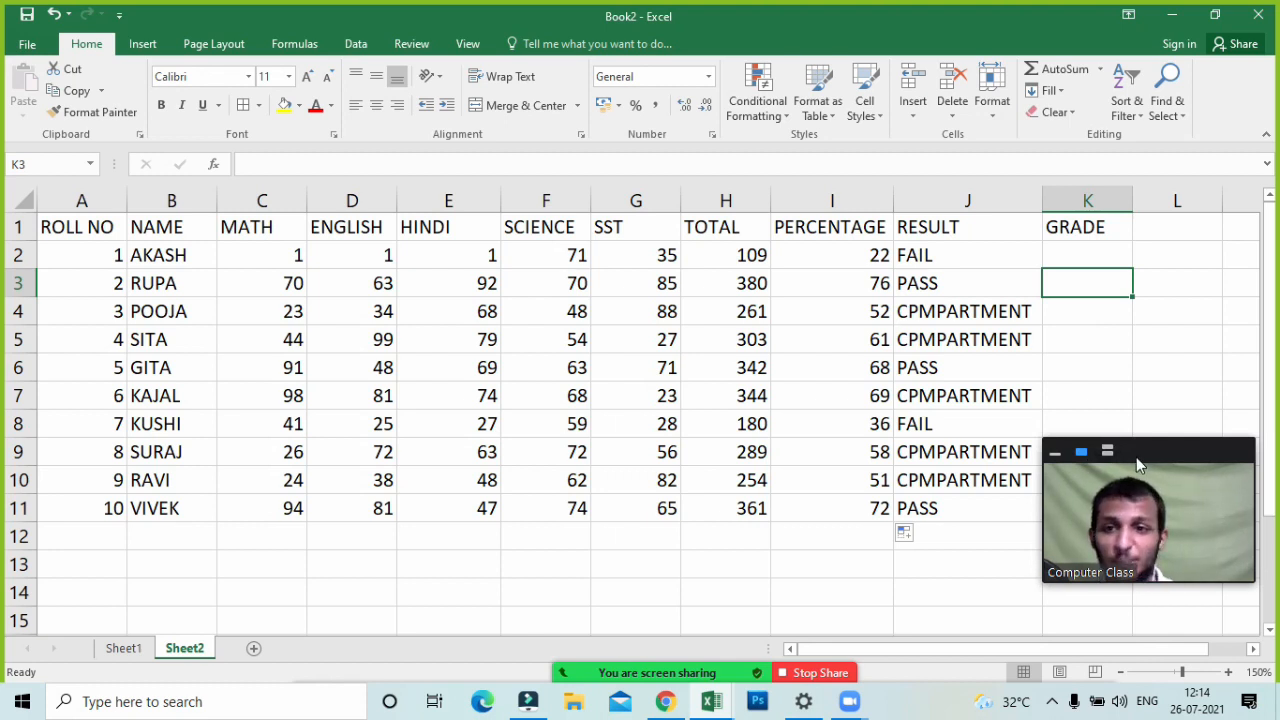
{"action": "mouse_move", "coordinate": [1136, 457]}
{"action": "left_mouse_down"}
{"action": "mouse_move", "coordinate": [1163, 452]}
{"action": "mouse_move", "coordinate": [1135, 450]}
{"action": "left_mouse_up"}
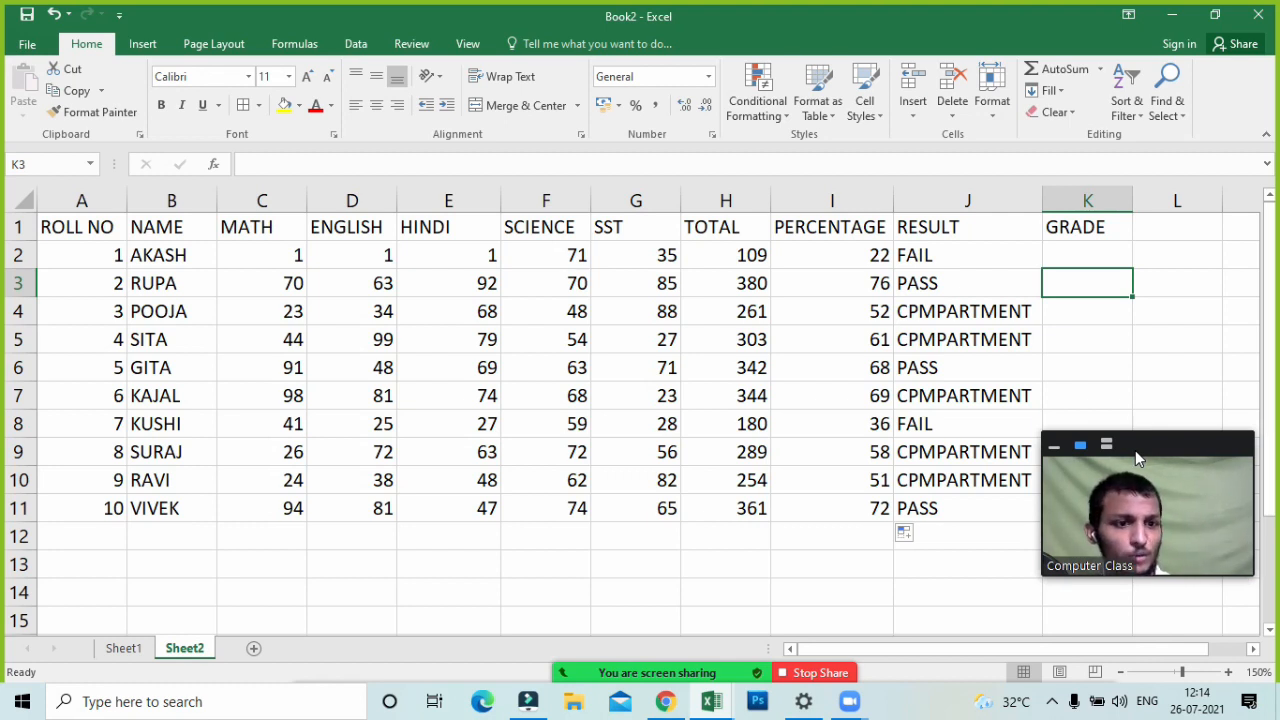
{"action": "left_click_drag", "start_coordinate": [1135, 450], "coordinate": [1149, 438]}
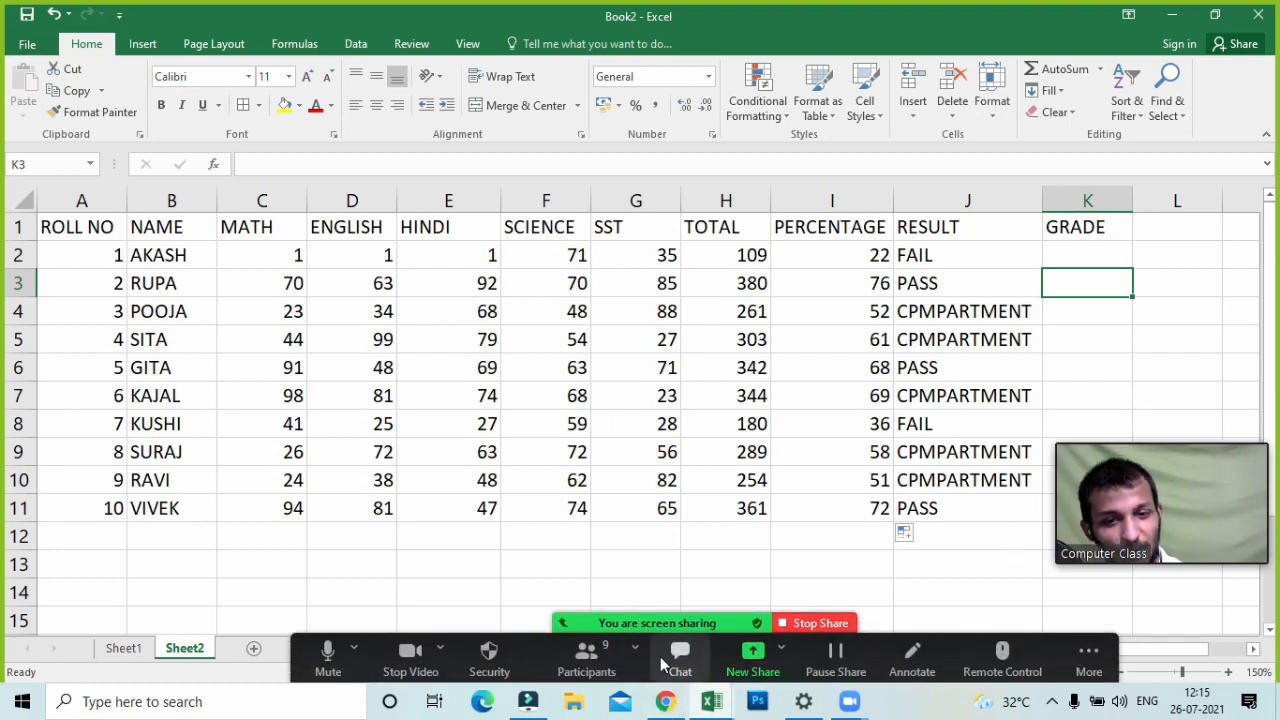
- Mute the first participant listed in Zoom and minimize the participants list
{"action": "left_click", "coordinate": [588, 660]}
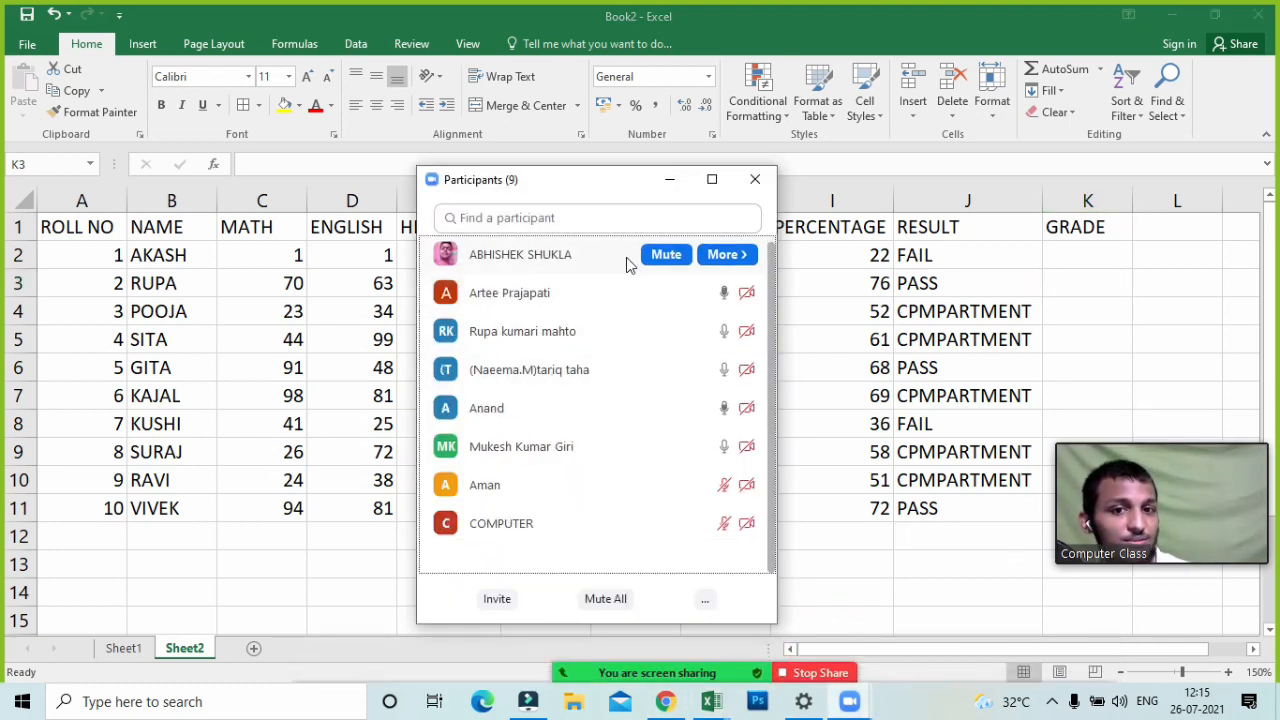
{"action": "left_click", "coordinate": [665, 256]}
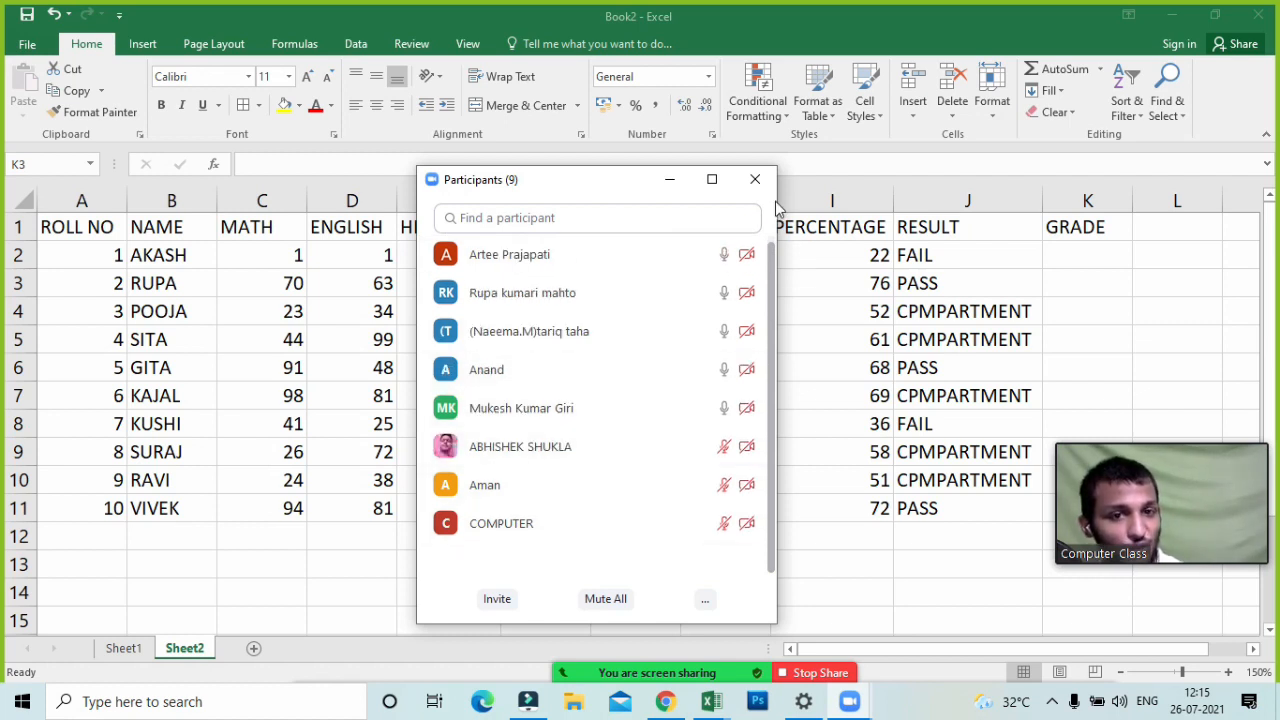
{"action": "left_click", "coordinate": [670, 180]}
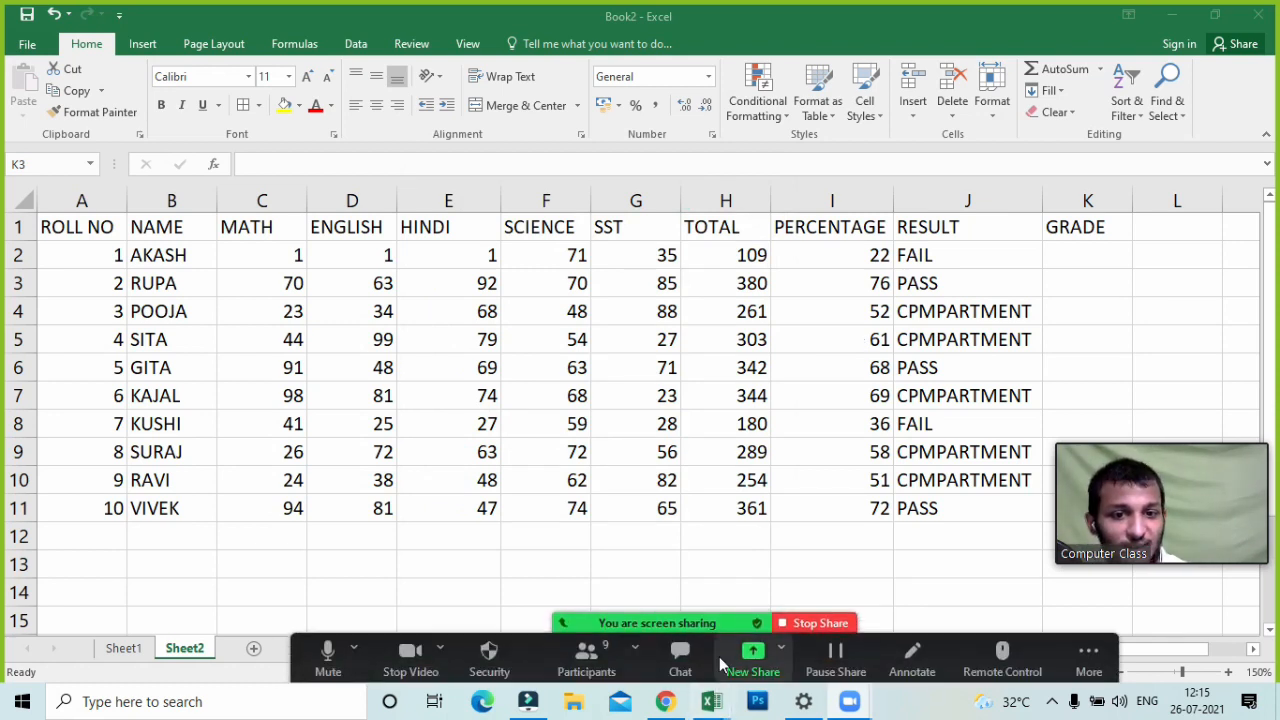
- Ask all Zoom participants to unmute, minimize the participants list, and return to the Excel sheet
{"action": "left_click", "coordinate": [588, 658]}
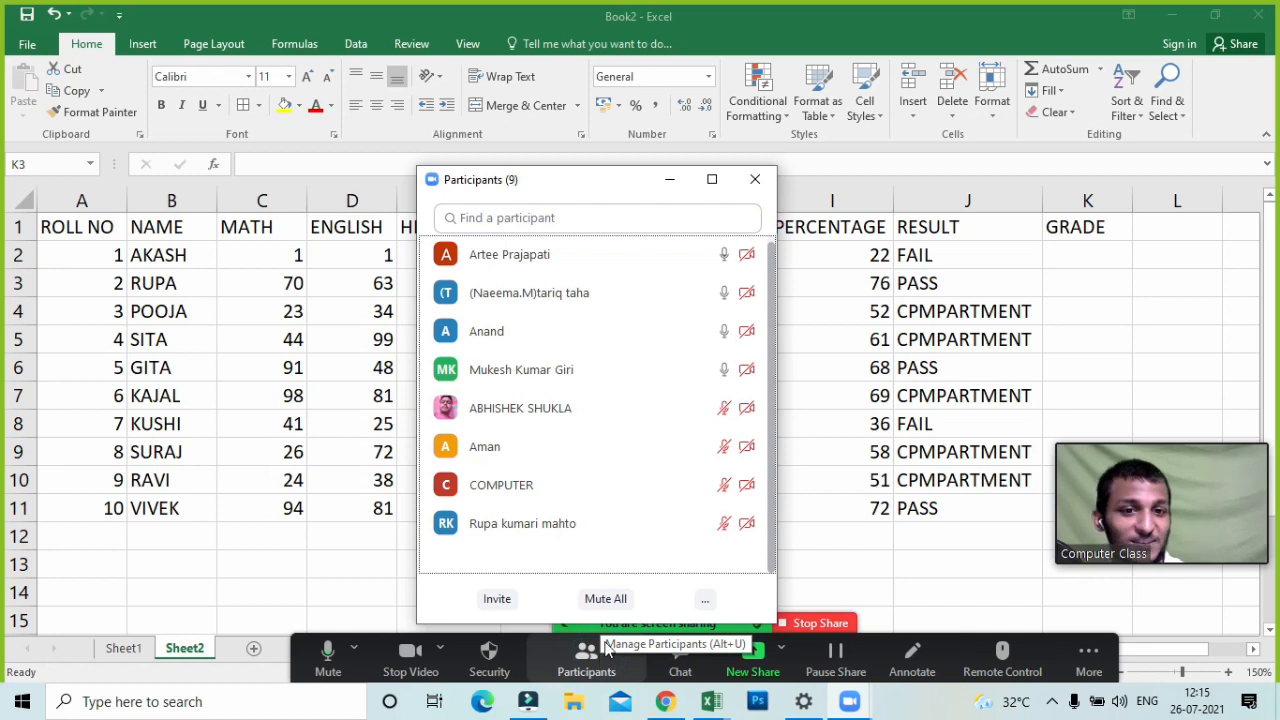
{"action": "left_click", "coordinate": [703, 600]}
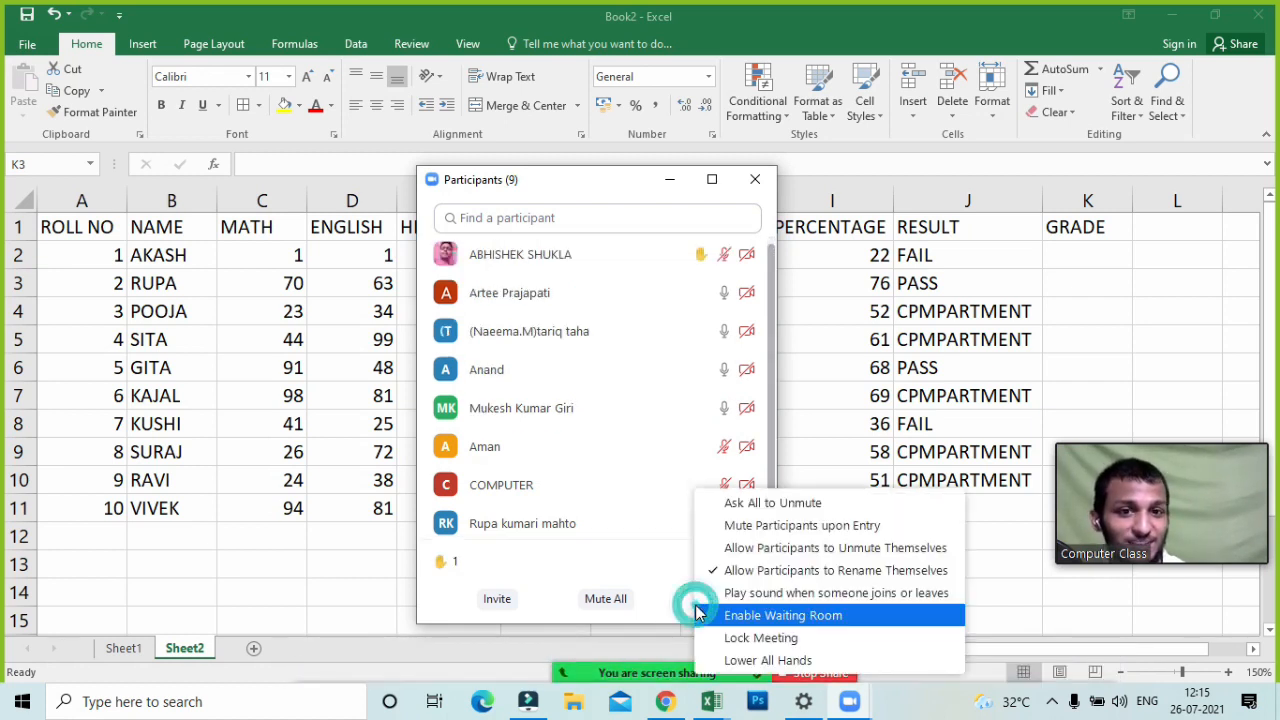
{"action": "left_click", "coordinate": [744, 498]}
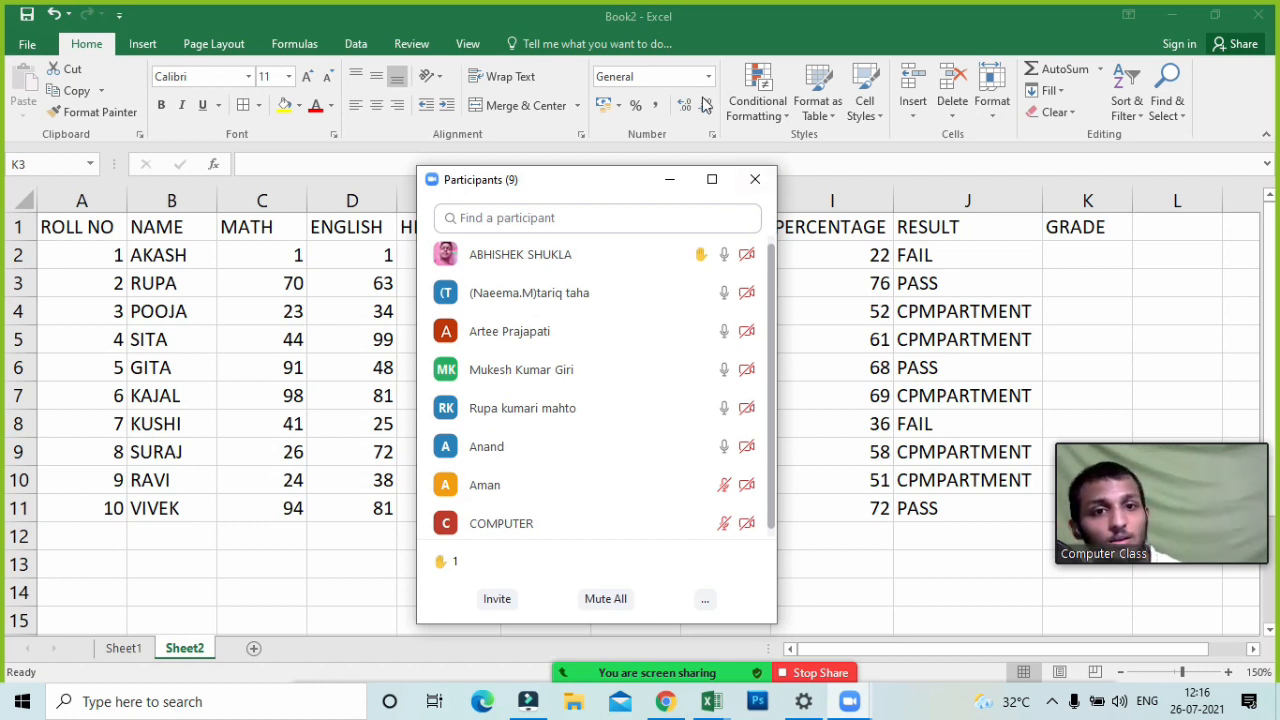
{"action": "left_click", "coordinate": [666, 178]}
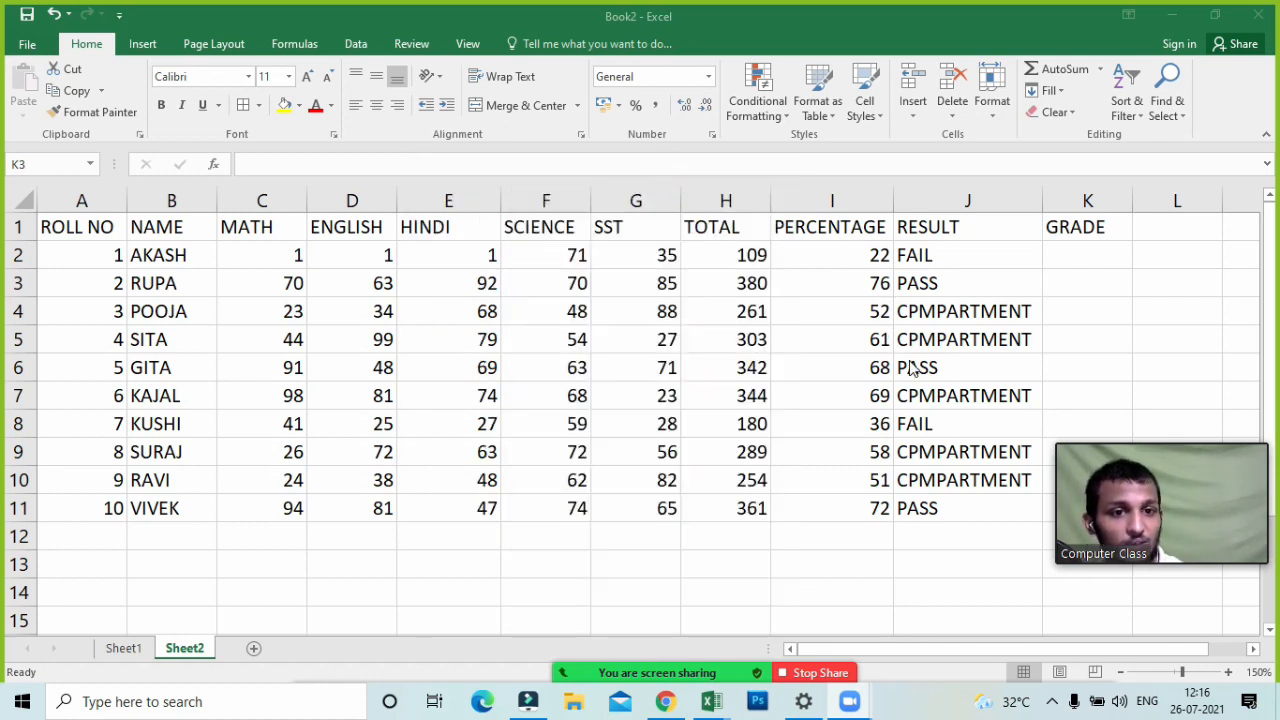
{"action": "left_click", "coordinate": [942, 419]}
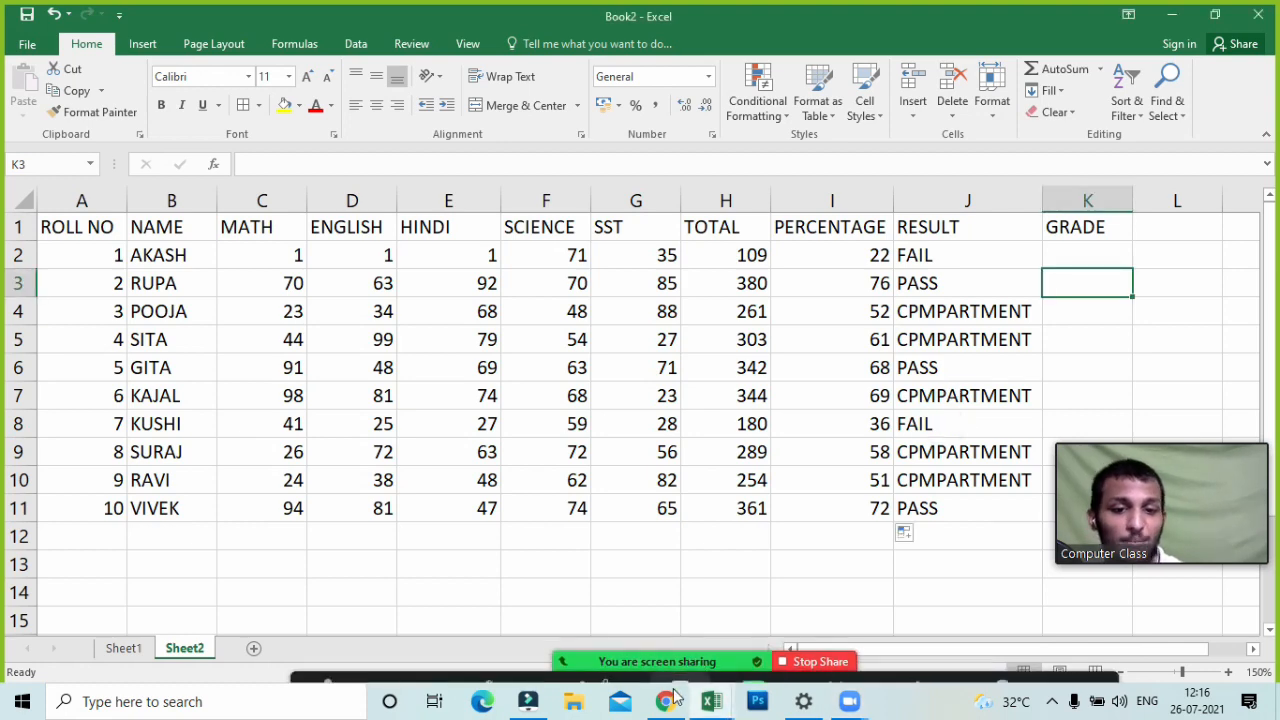
- Switch to Chrome and find the heading and first question of the Ms Excel Objective Questions And Answers In Hindi page
{"action": "left_click", "coordinate": [665, 701]}
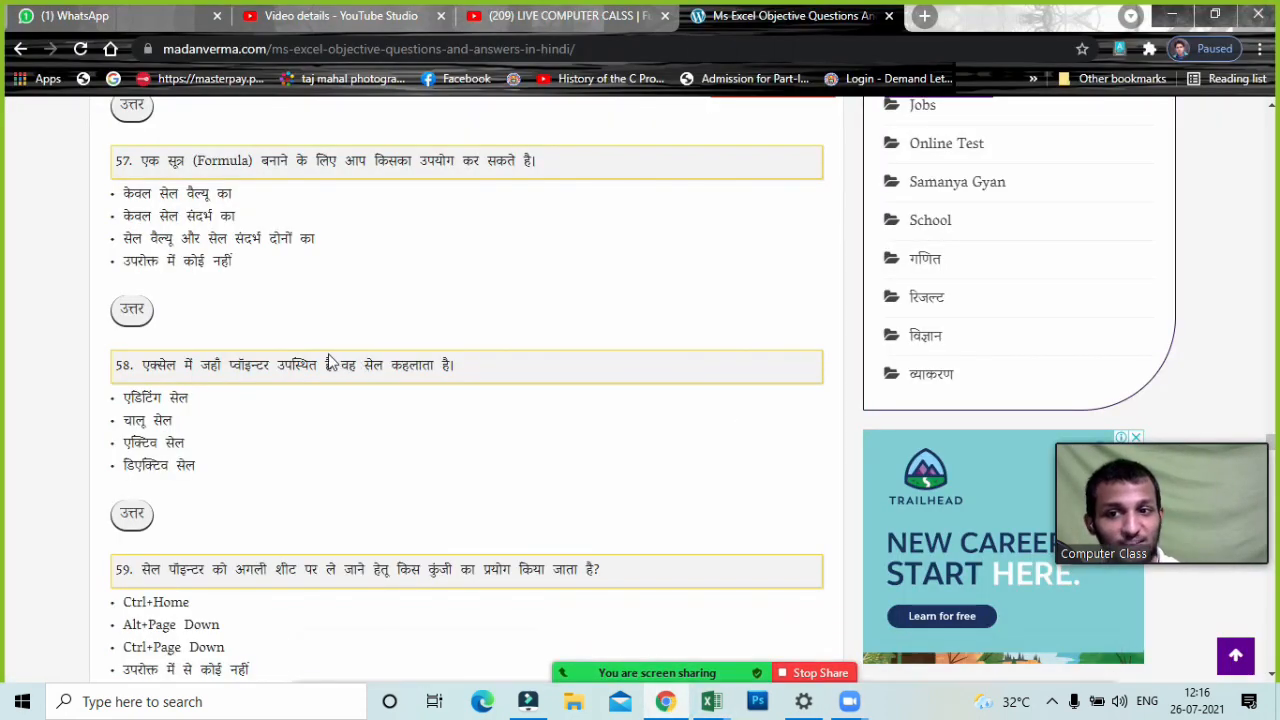
{"action": "scroll", "coordinate": [333, 362], "scroll_direction": "up", "scroll_amount": 15}
{"action": "scroll", "coordinate": [333, 362], "scroll_direction": "up", "scroll_amount": 15}
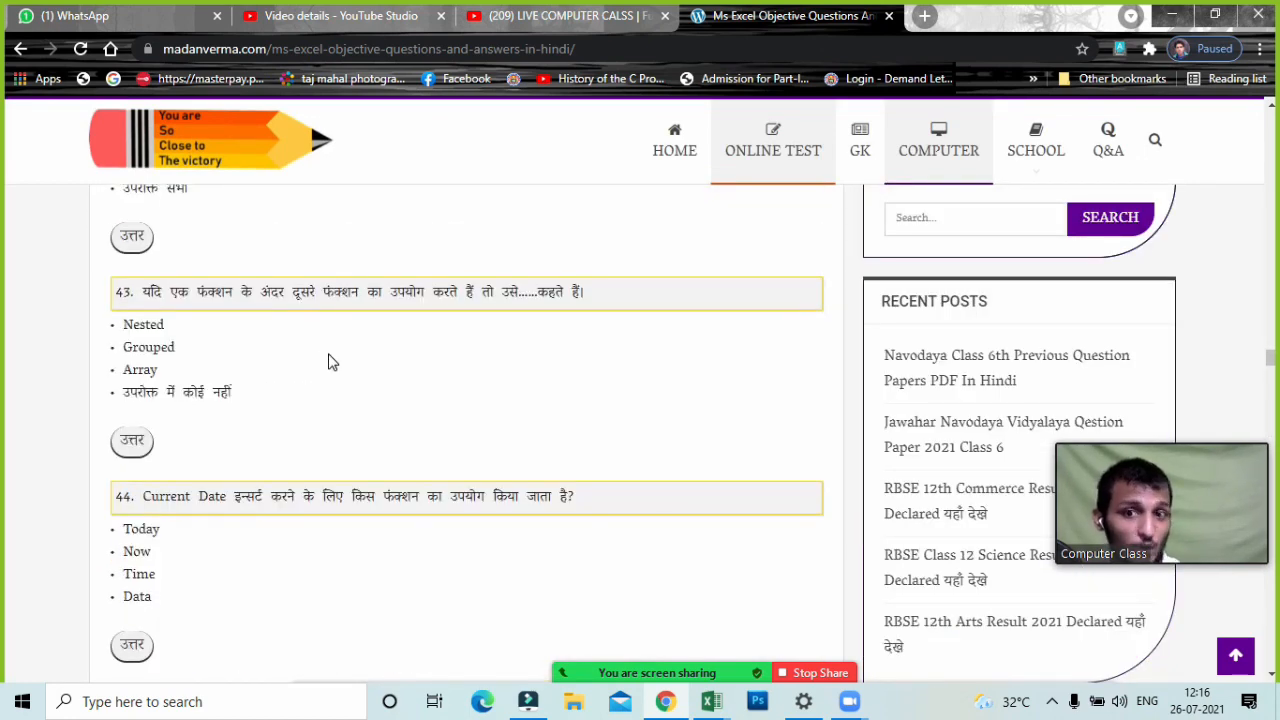
{"action": "scroll", "coordinate": [333, 362], "scroll_direction": "down", "scroll_amount": 1}
{"action": "scroll", "coordinate": [333, 362], "scroll_direction": "up", "scroll_amount": 20}
{"action": "scroll", "coordinate": [333, 362], "scroll_direction": "up", "scroll_amount": 20}
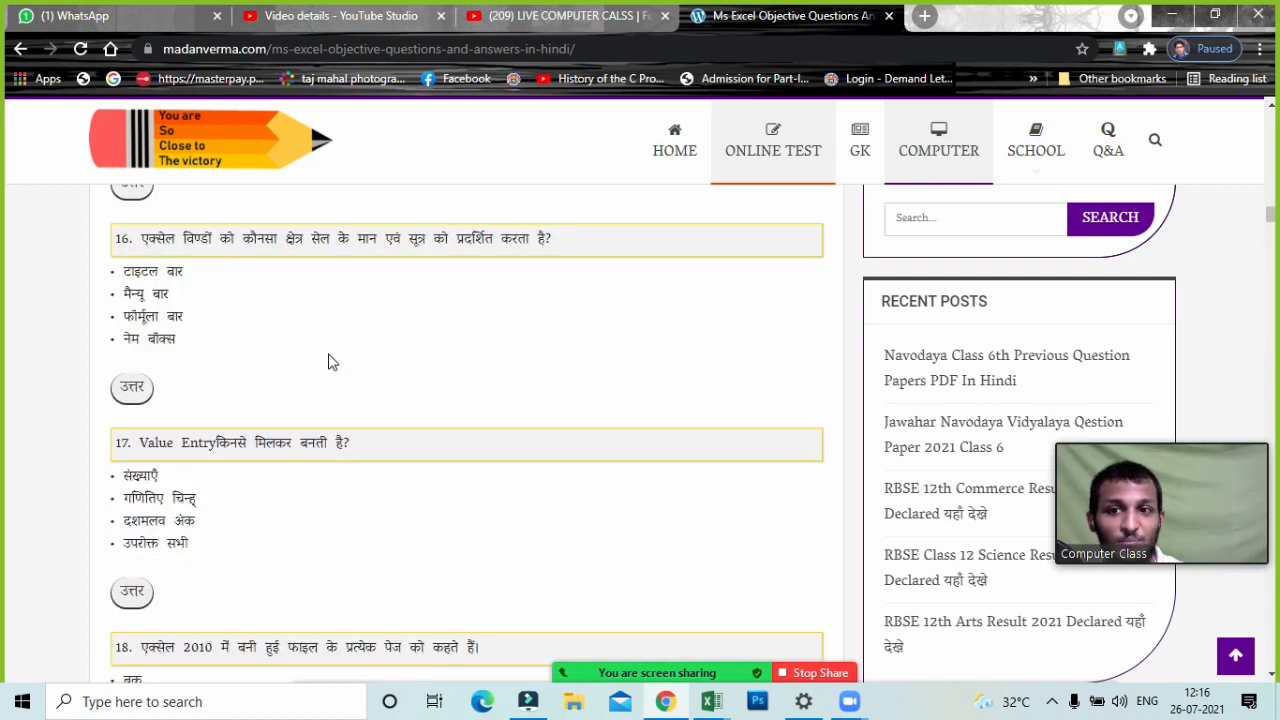
{"action": "scroll", "coordinate": [333, 362], "scroll_direction": "up", "scroll_amount": 20}
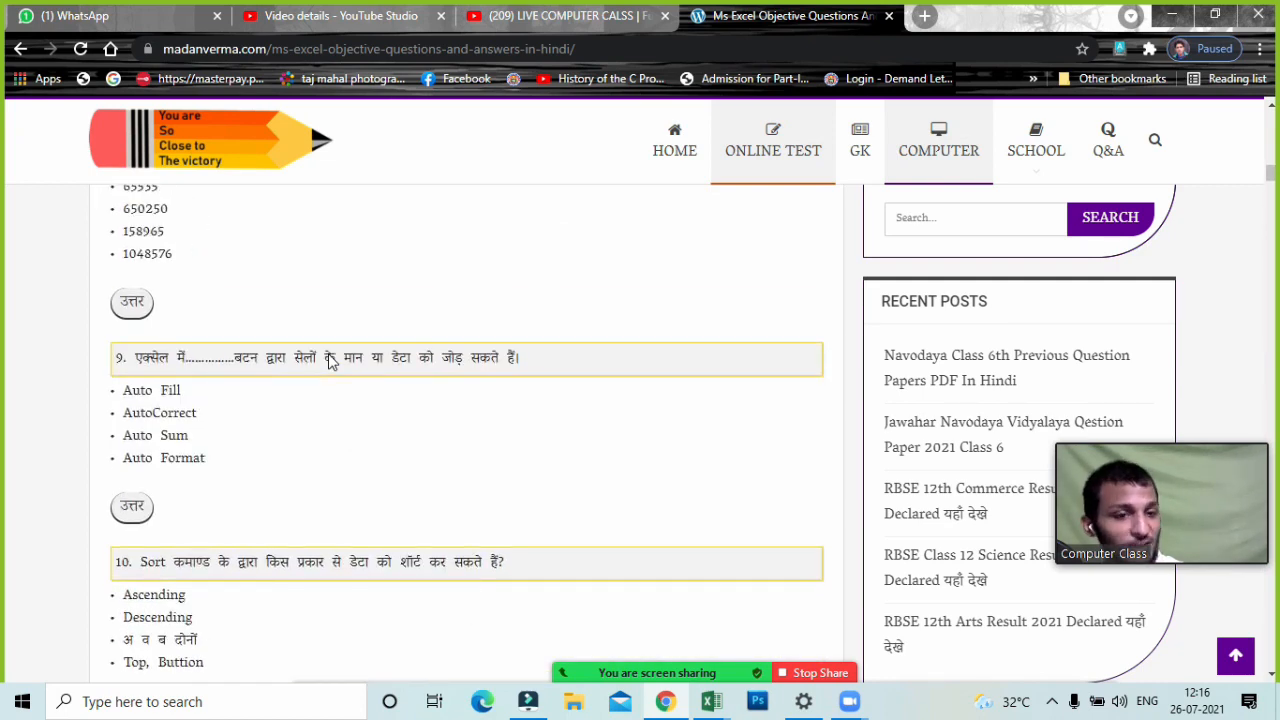
{"action": "scroll", "coordinate": [333, 362], "scroll_direction": "up", "scroll_amount": 20}
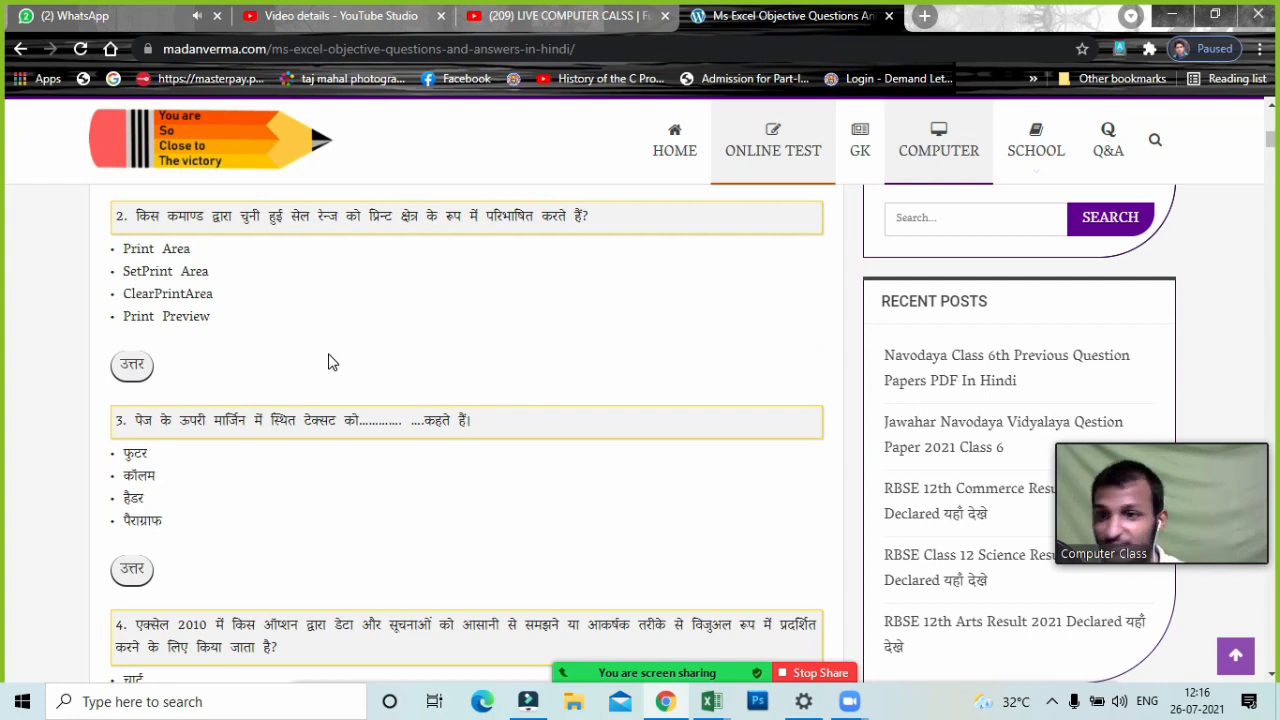
{"action": "scroll", "coordinate": [333, 362], "scroll_direction": "up", "scroll_amount": 3}
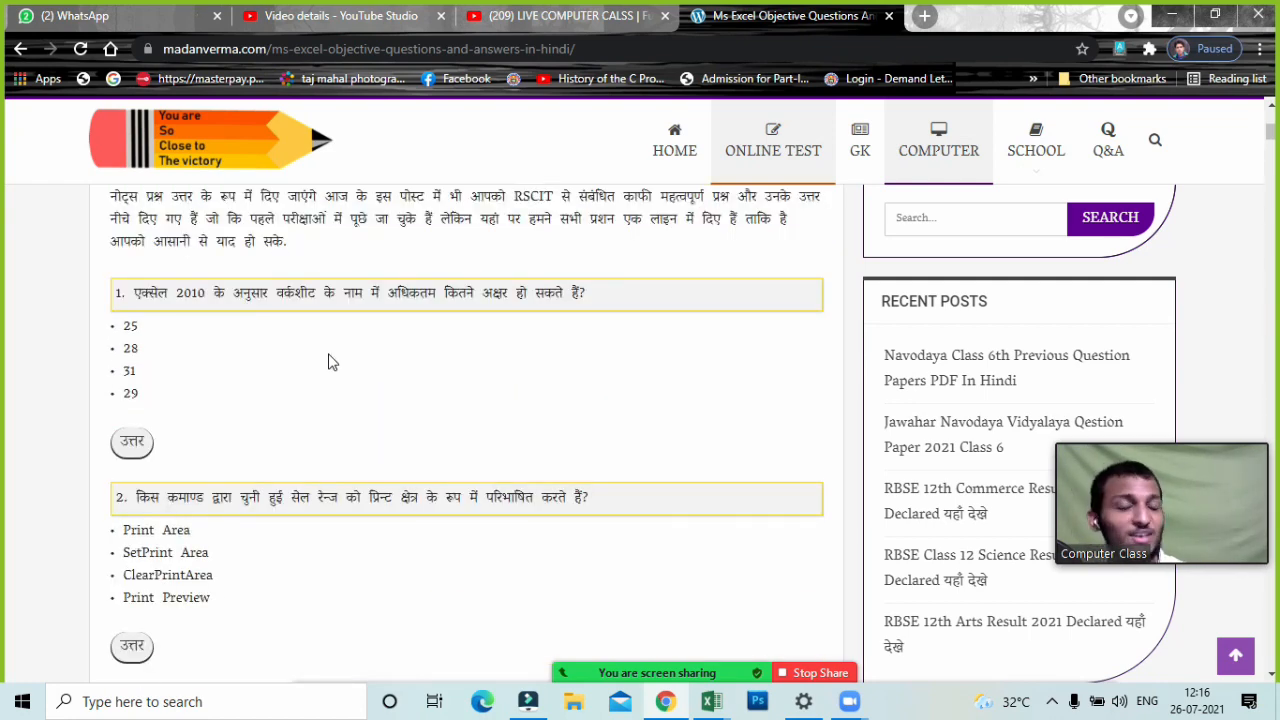
{"action": "scroll", "coordinate": [333, 362], "scroll_direction": "up", "scroll_amount": 4}
{"action": "scroll", "coordinate": [333, 362], "scroll_direction": "down", "scroll_amount": 3}
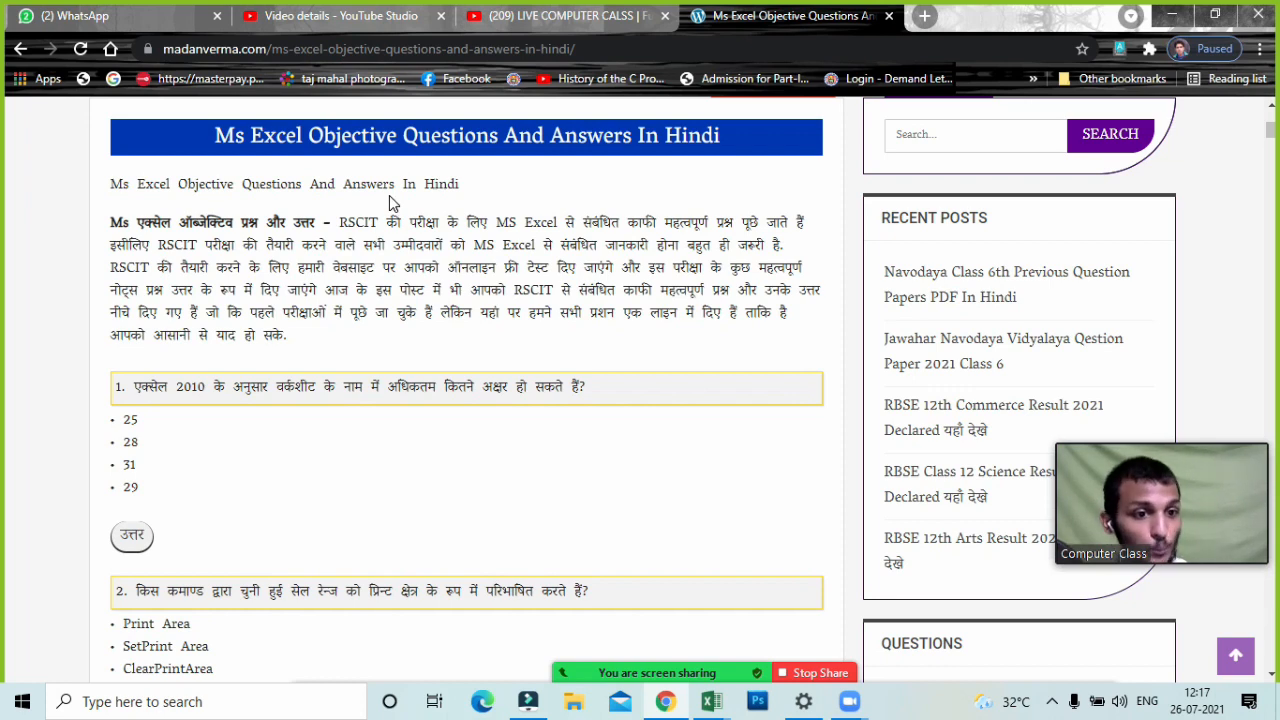
- Look through Excel objective questions 1 to 8 and their answer options on the page
{"action": "scroll", "coordinate": [393, 210], "scroll_direction": "down", "scroll_amount": 3}
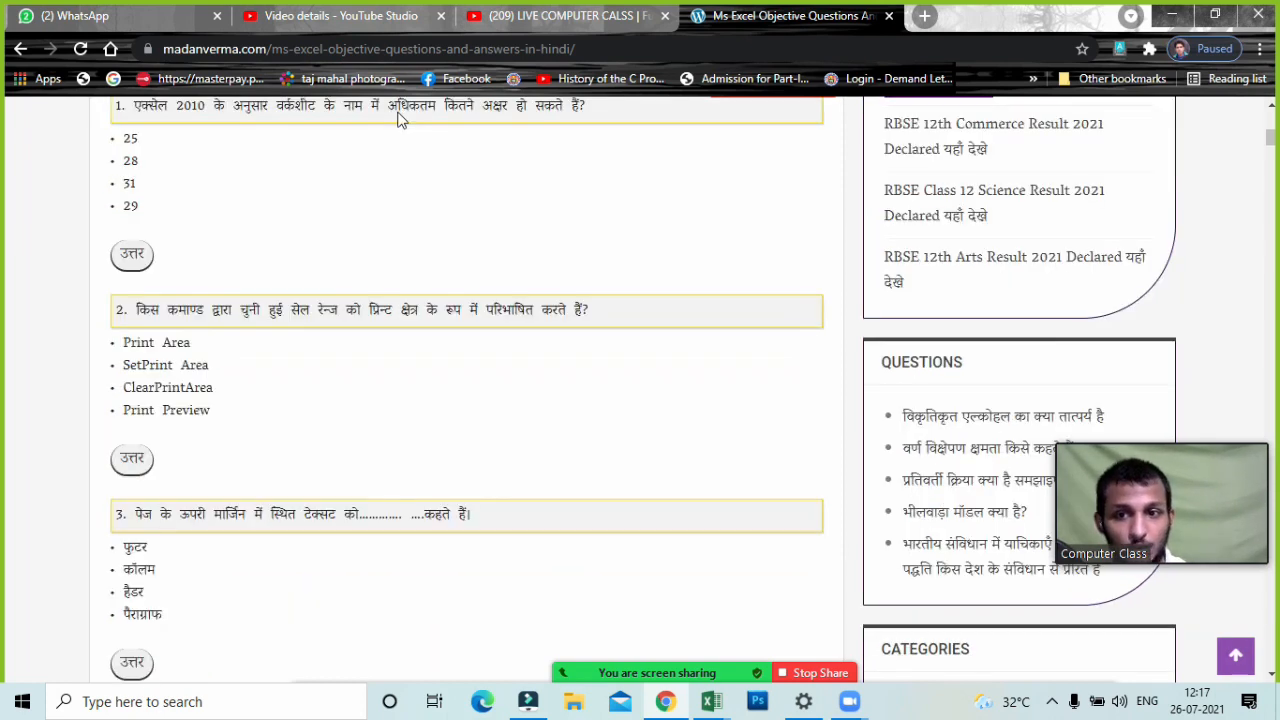
{"action": "scroll", "coordinate": [390, 249], "scroll_direction": "up", "scroll_amount": 1}
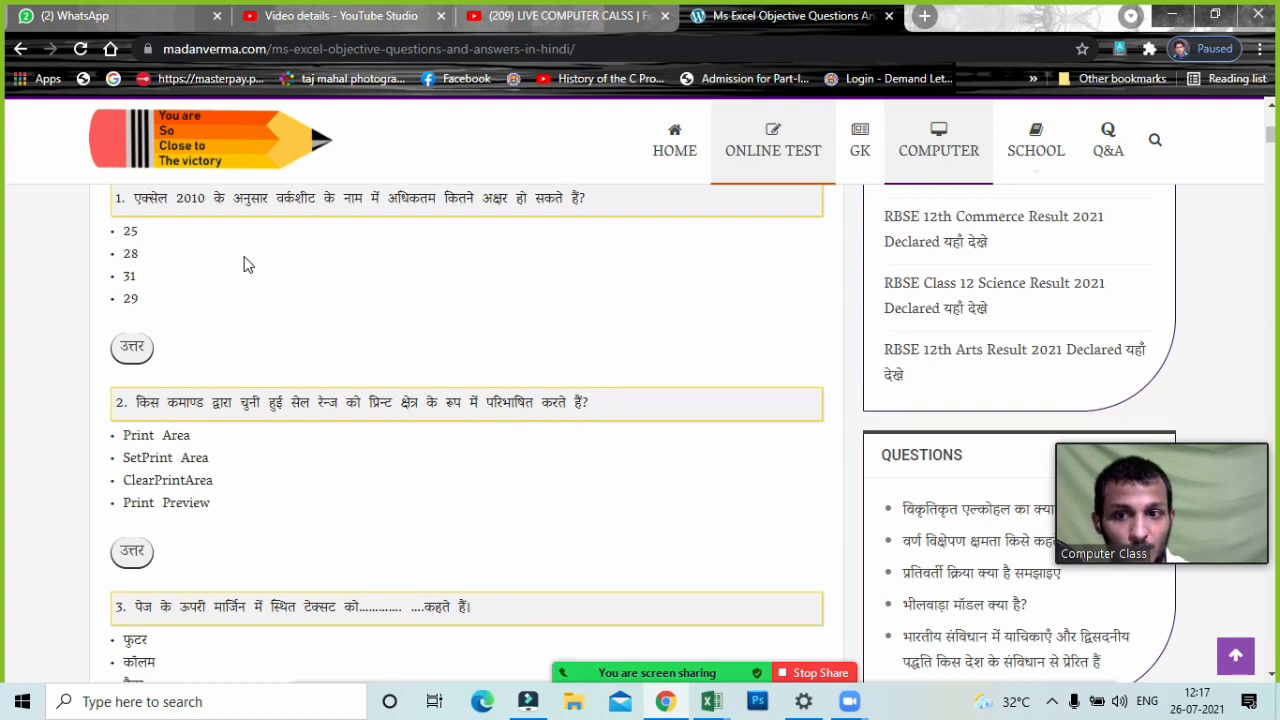
{"action": "scroll", "coordinate": [243, 266], "scroll_direction": "down", "scroll_amount": 2}
{"action": "scroll", "coordinate": [243, 266], "scroll_direction": "down", "scroll_amount": 3}
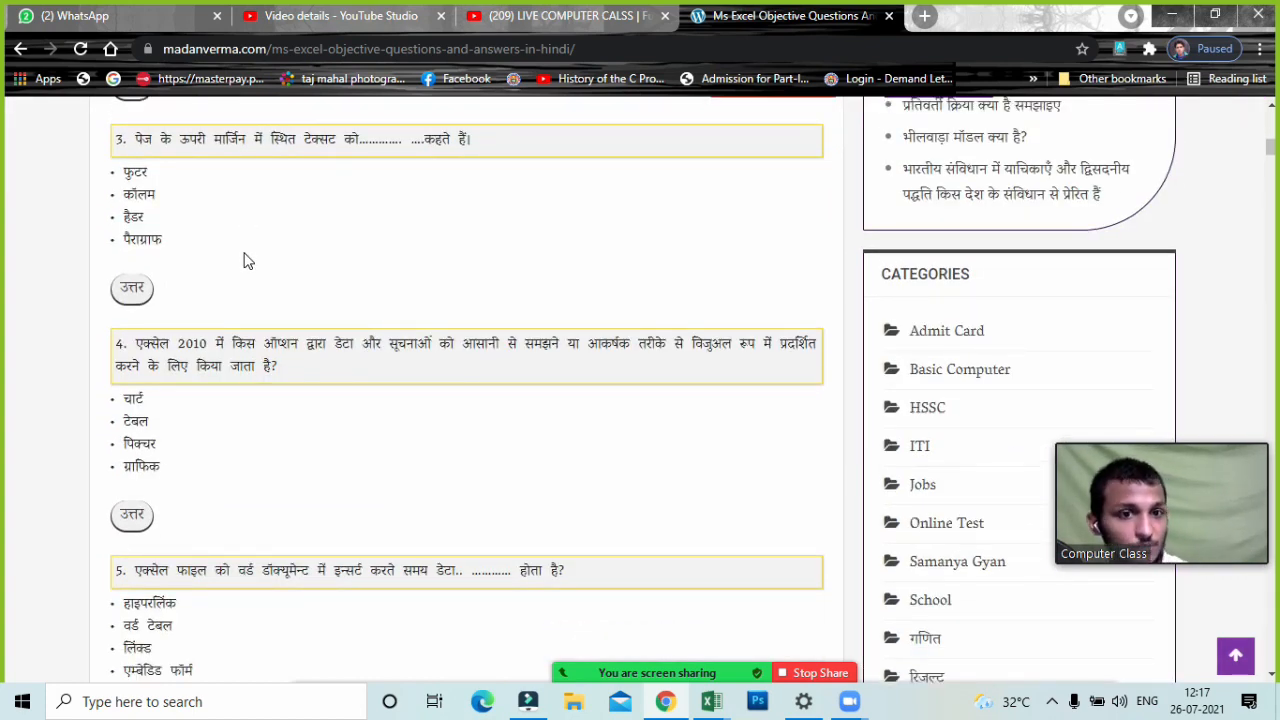
{"action": "scroll", "coordinate": [243, 261], "scroll_direction": "up", "scroll_amount": 4}
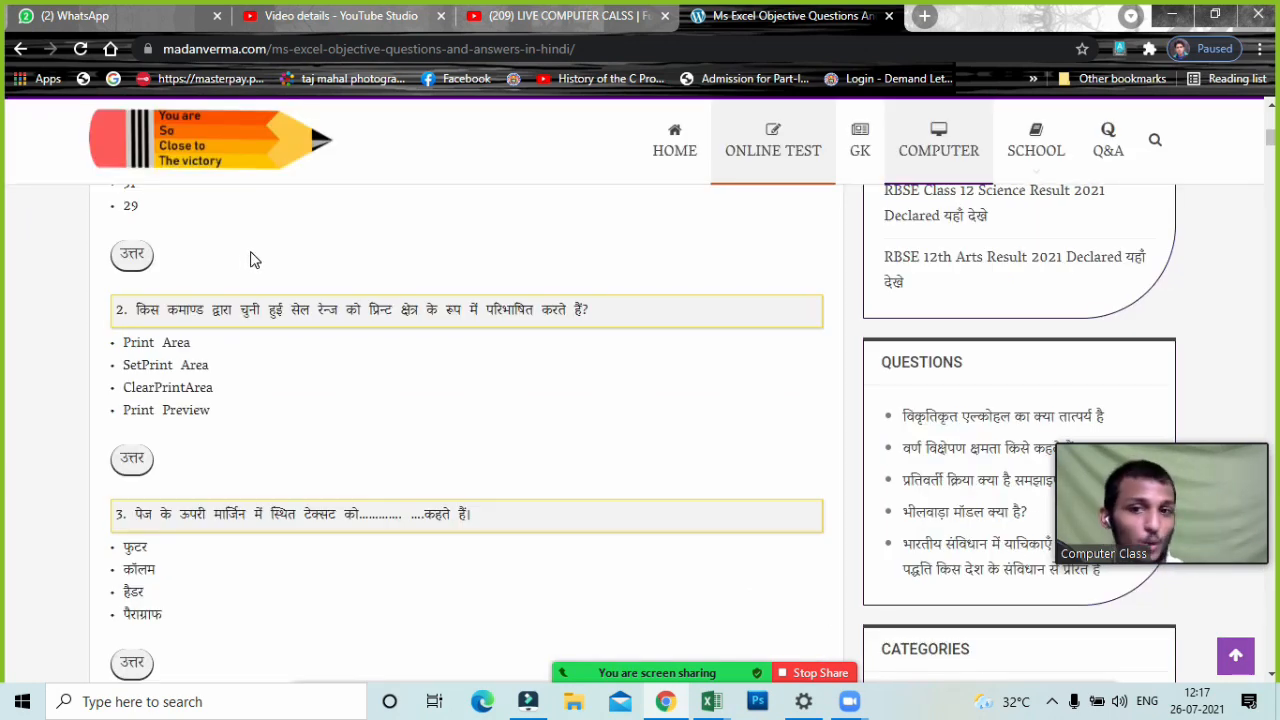
{"action": "scroll", "coordinate": [380, 292], "scroll_direction": "down", "scroll_amount": 5}
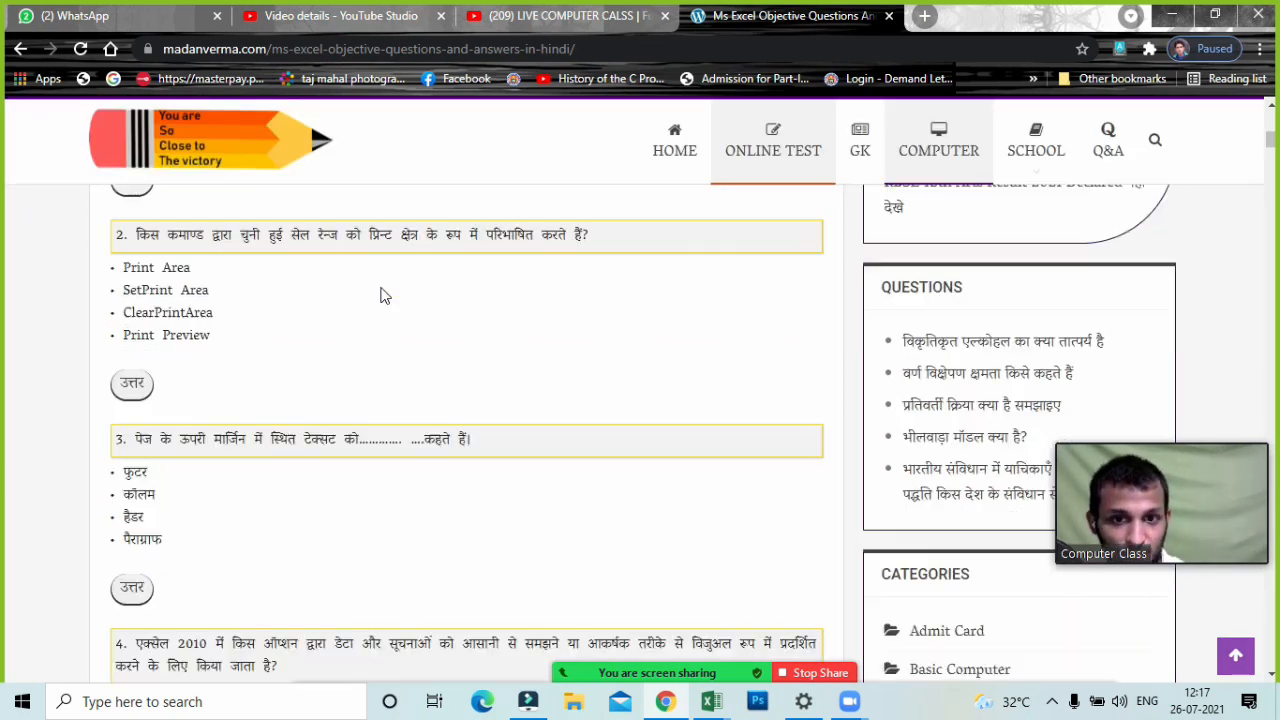
{"action": "scroll", "coordinate": [380, 295], "scroll_direction": "down", "scroll_amount": 4}
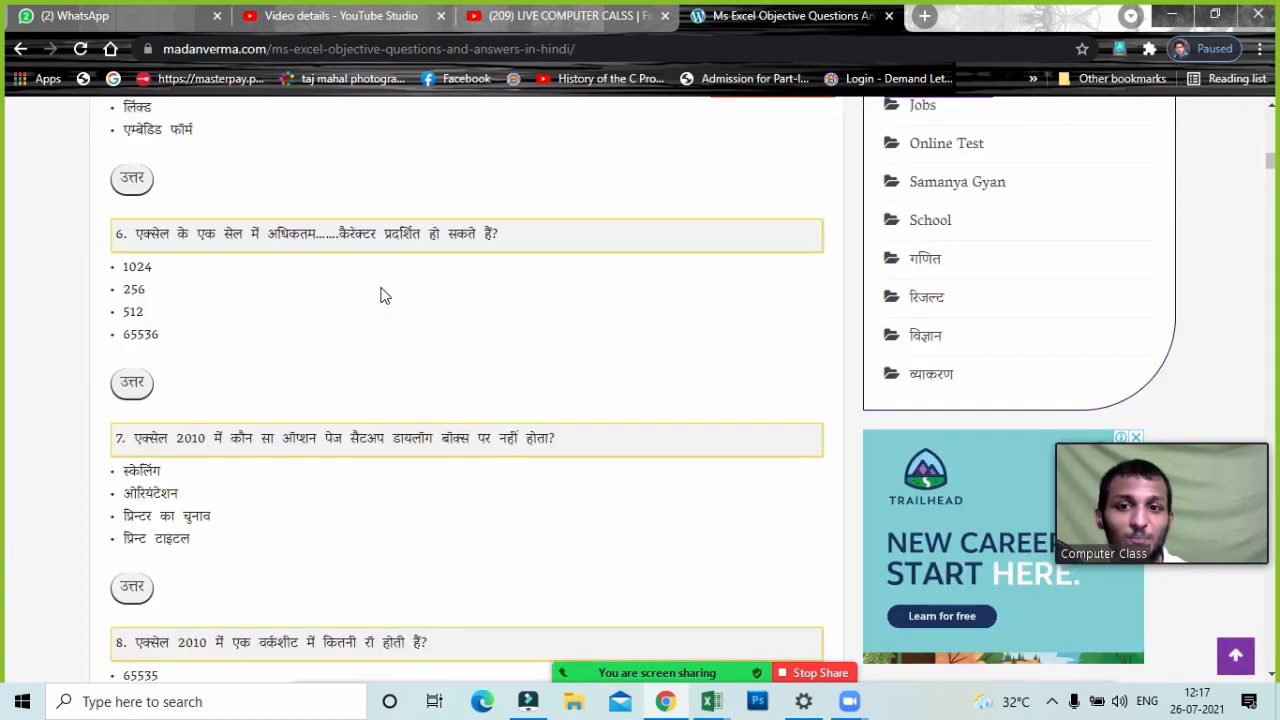
{"action": "scroll", "coordinate": [380, 295], "scroll_direction": "up", "scroll_amount": 1}
{"action": "scroll", "coordinate": [380, 295], "scroll_direction": "down", "scroll_amount": 1}
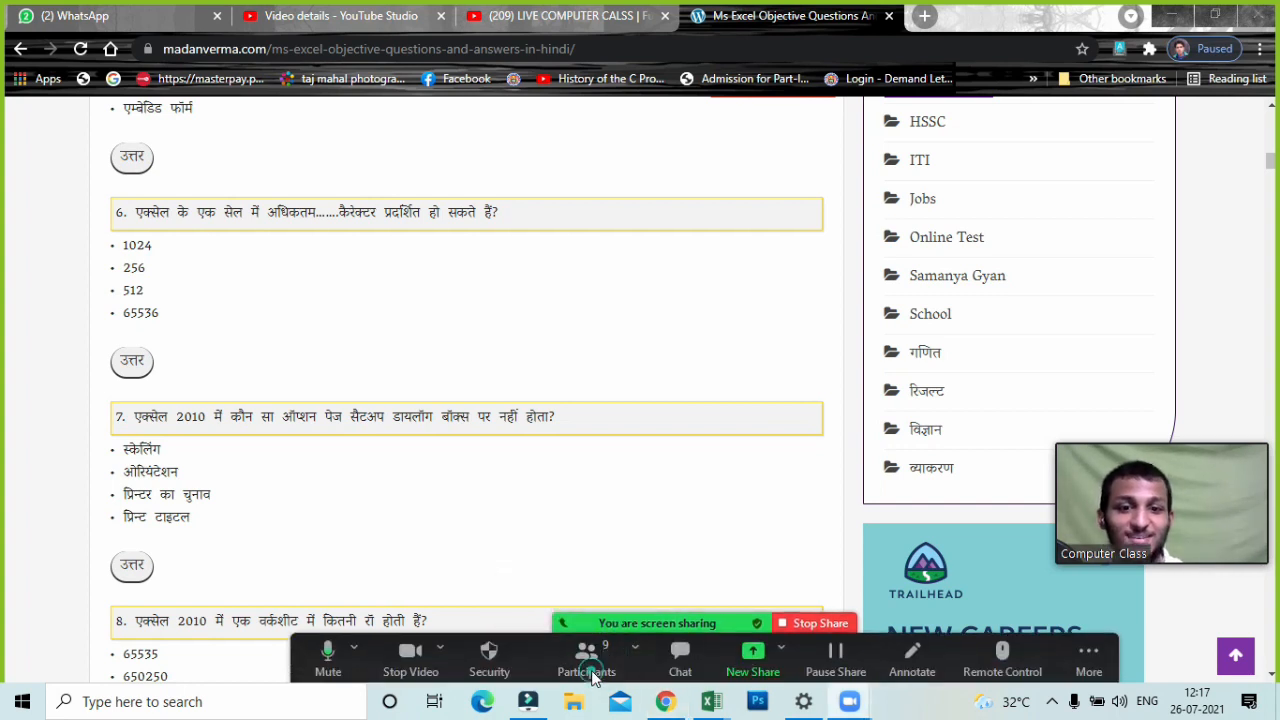
- Check the raised hands in the Zoom participants list, lower the first listed participant's hand, and minimize the list
{"action": "left_click", "coordinate": [586, 660]}
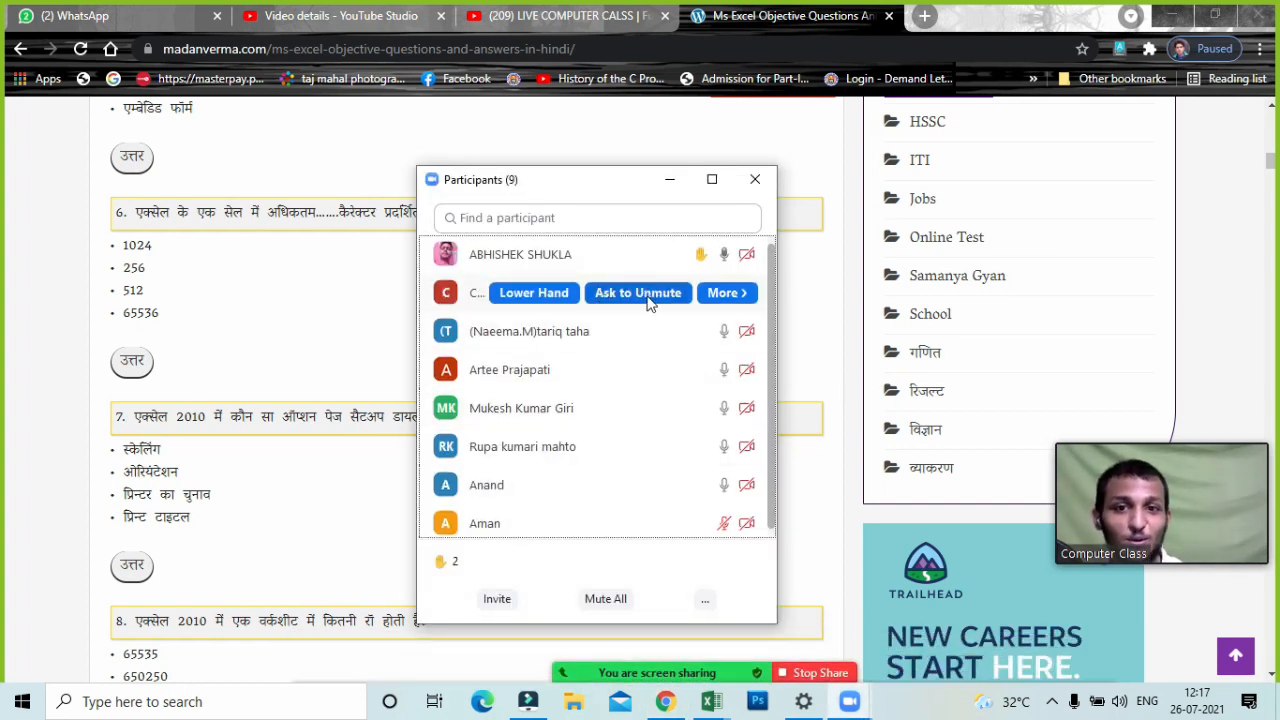
{"action": "left_click", "coordinate": [675, 185]}
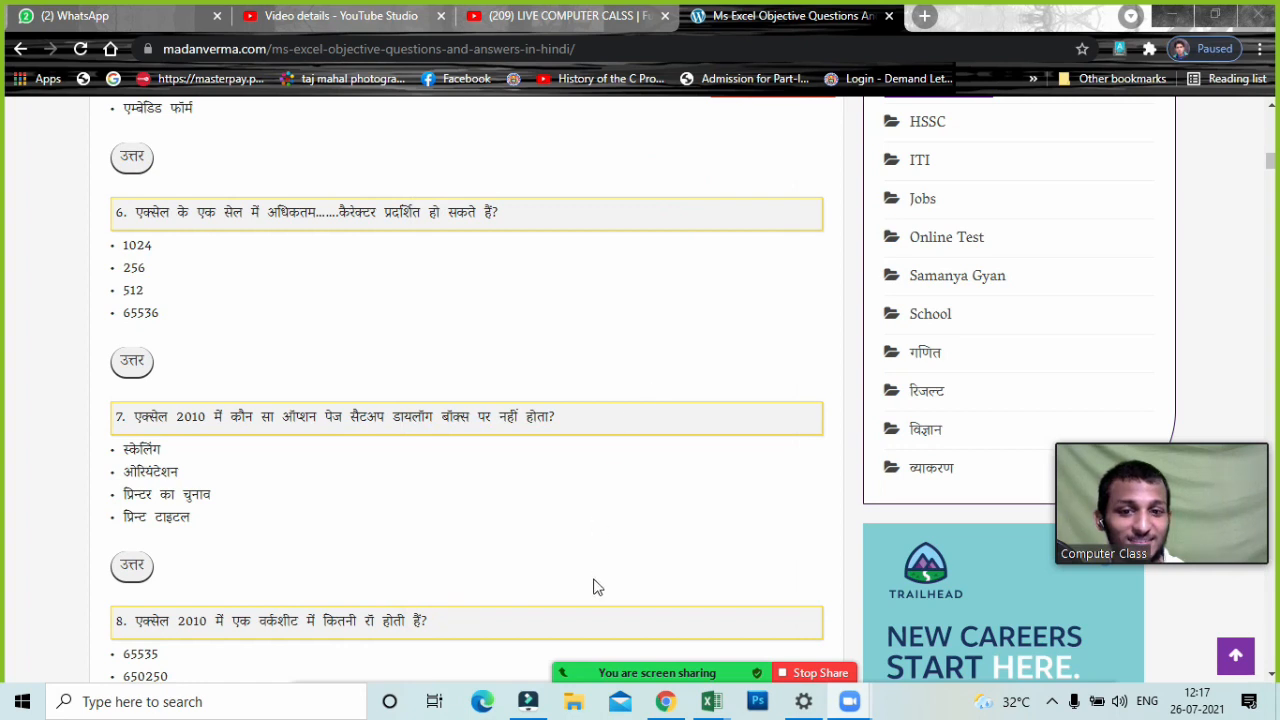
{"action": "mouse_move", "coordinate": [645, 676]}
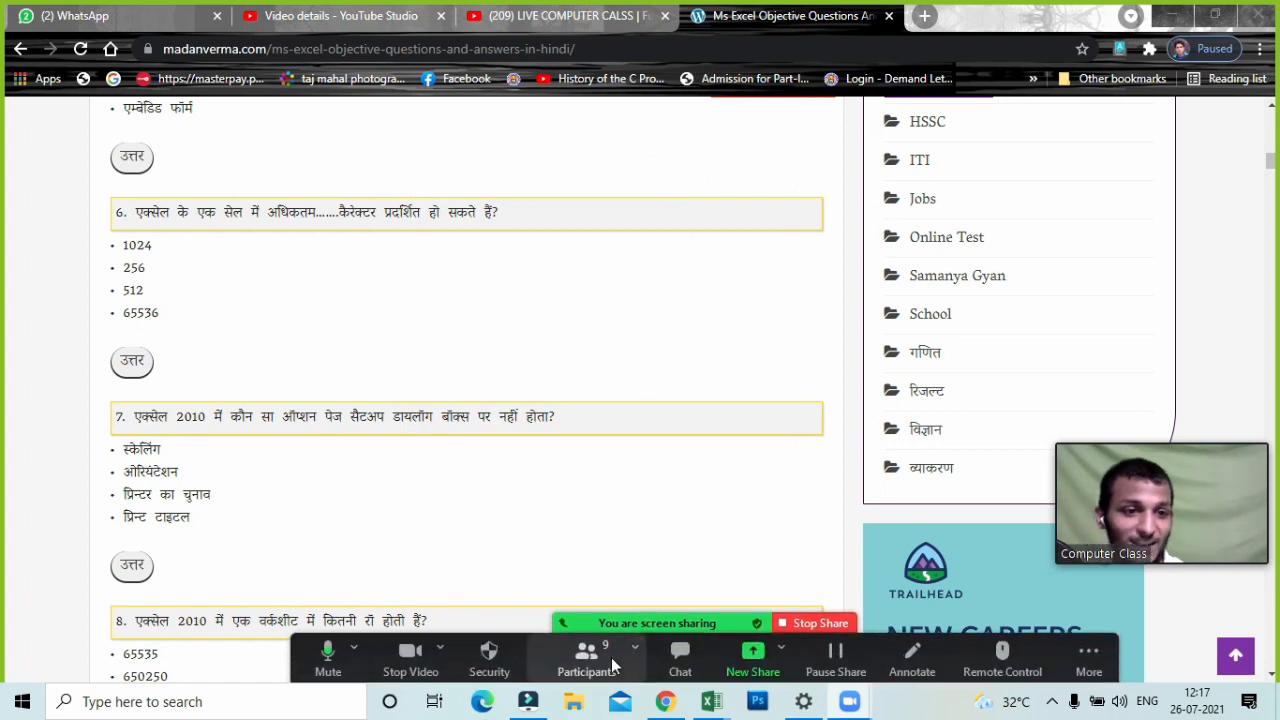
{"action": "left_click", "coordinate": [614, 664]}
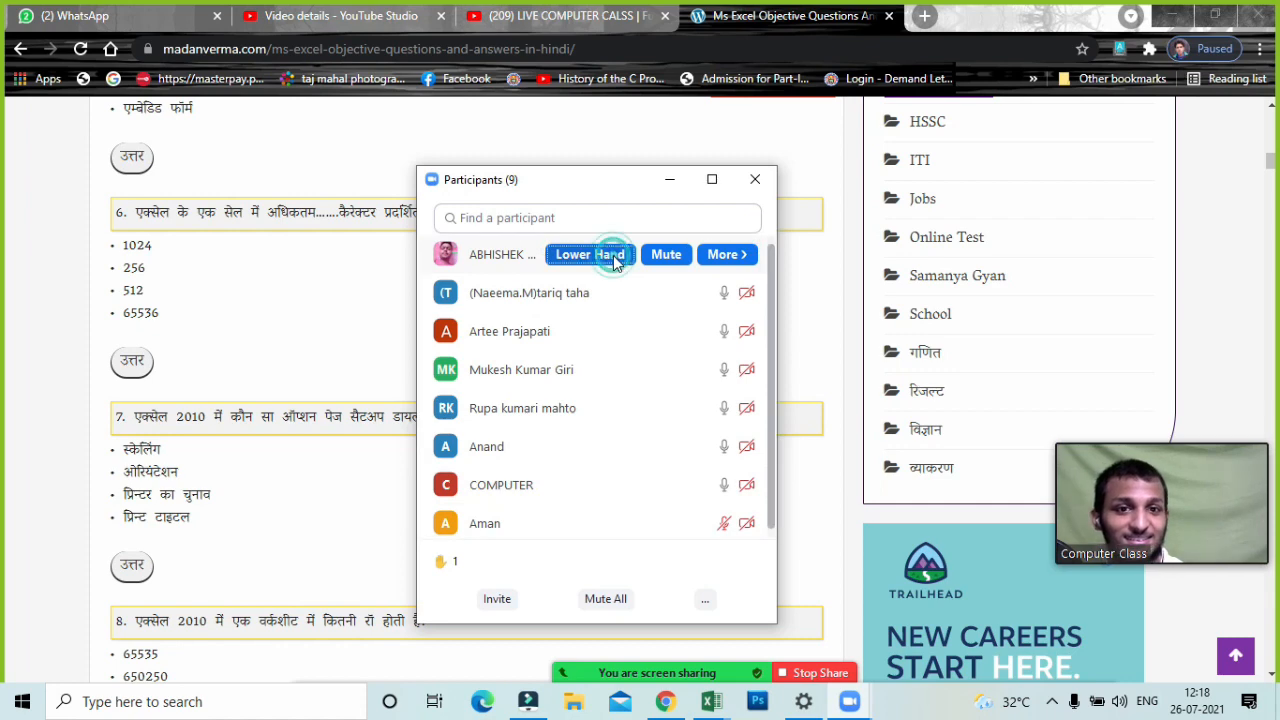
{"action": "left_click", "coordinate": [611, 254]}
{"action": "left_click", "coordinate": [671, 179]}
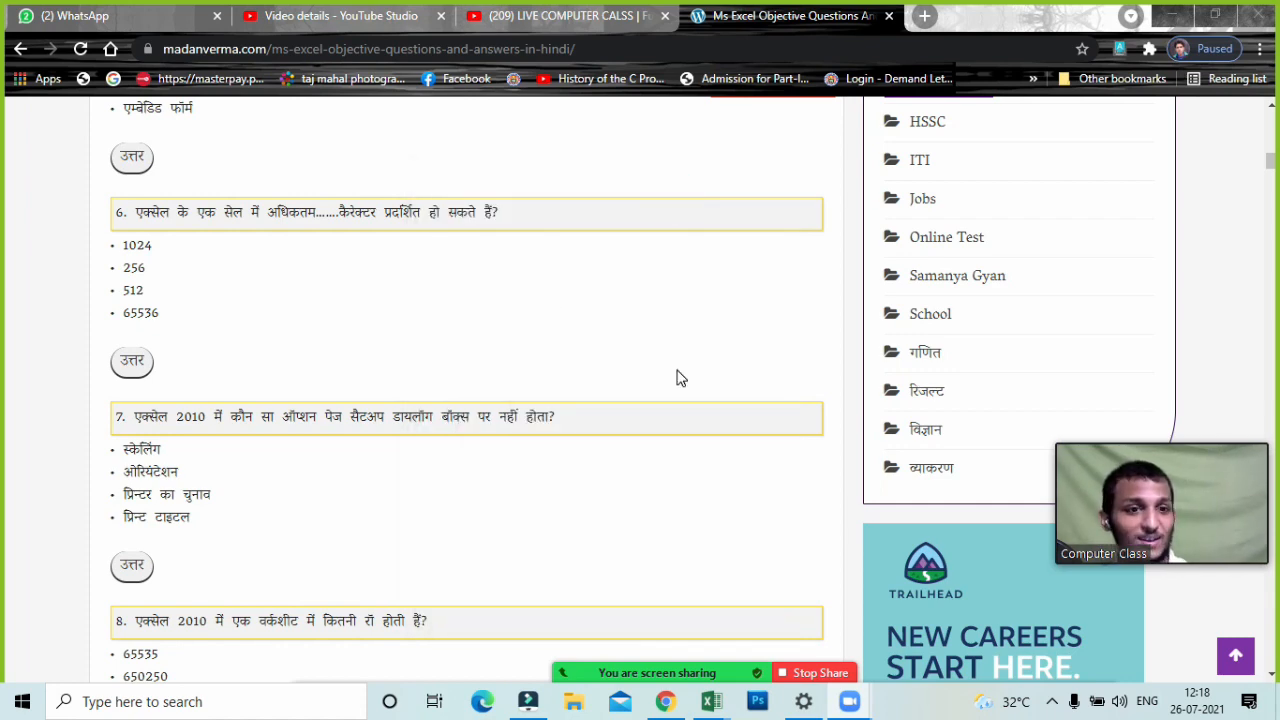
- Return to the quiz page's heading and view its introduction and question 1
{"action": "scroll", "coordinate": [671, 335], "scroll_direction": "up", "scroll_amount": 10}
{"action": "scroll", "coordinate": [671, 331], "scroll_direction": "up", "scroll_amount": 4}
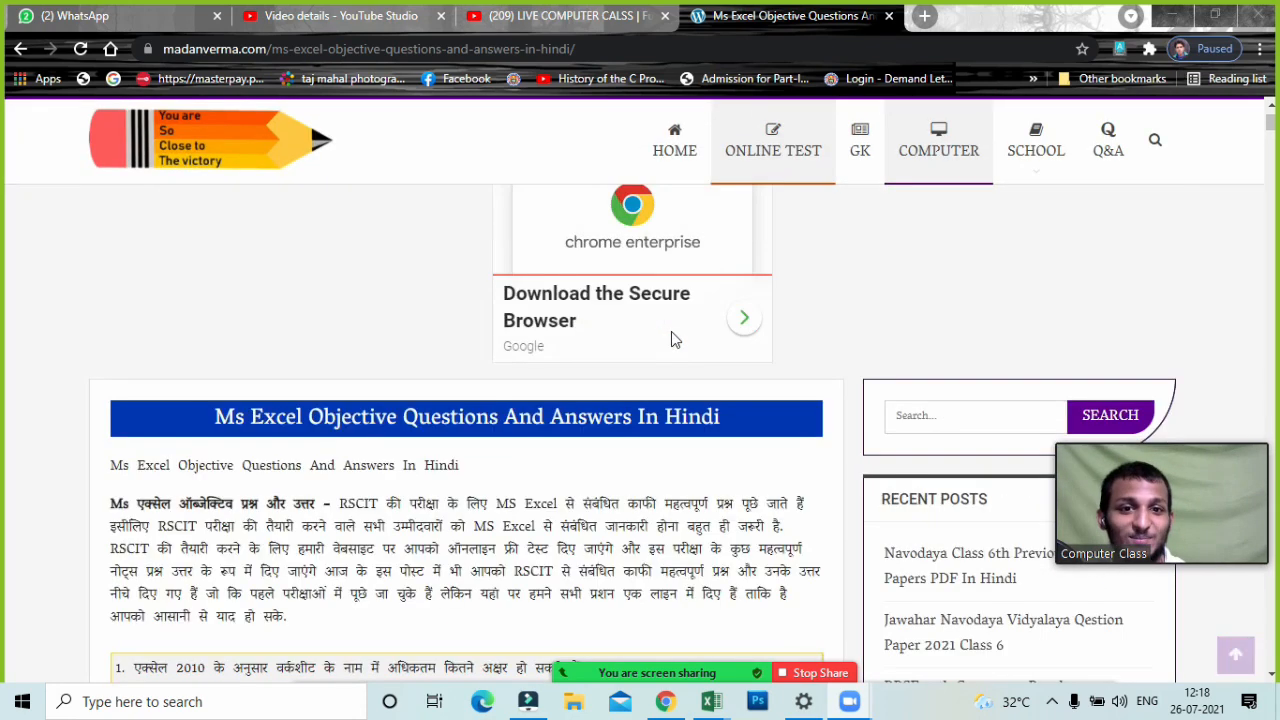
{"action": "scroll", "coordinate": [671, 331], "scroll_direction": "down", "scroll_amount": 3}
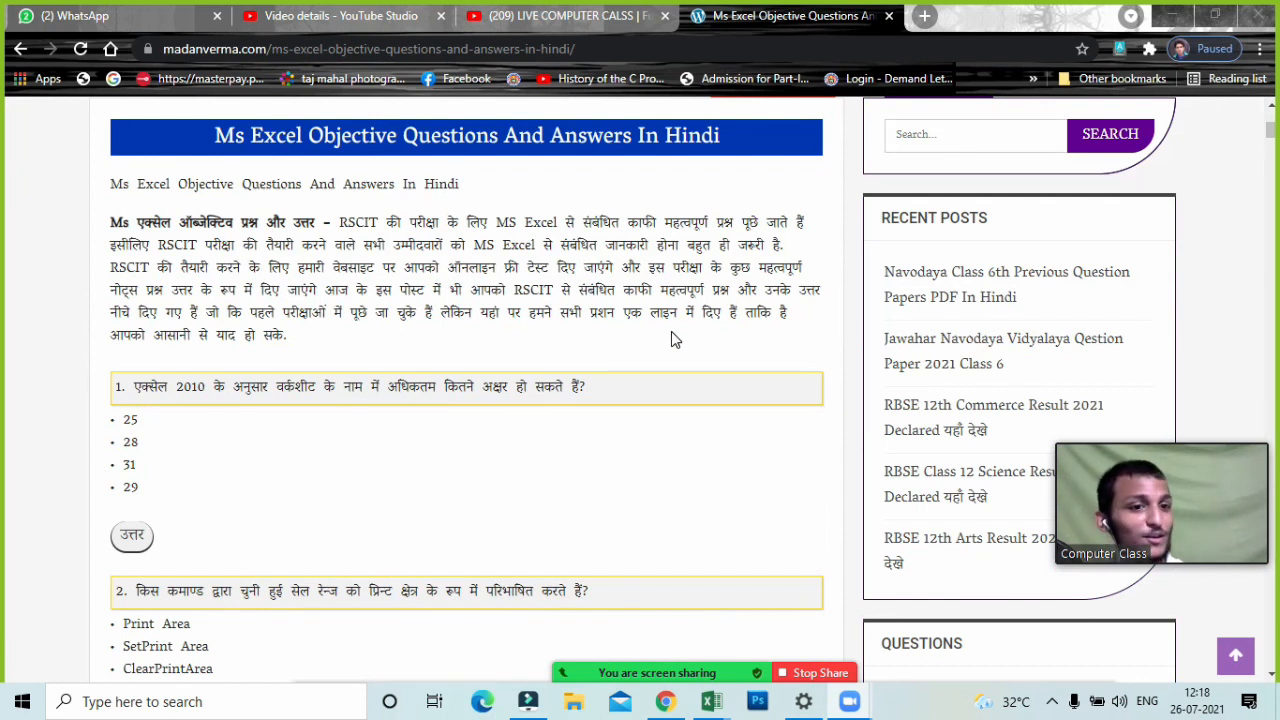